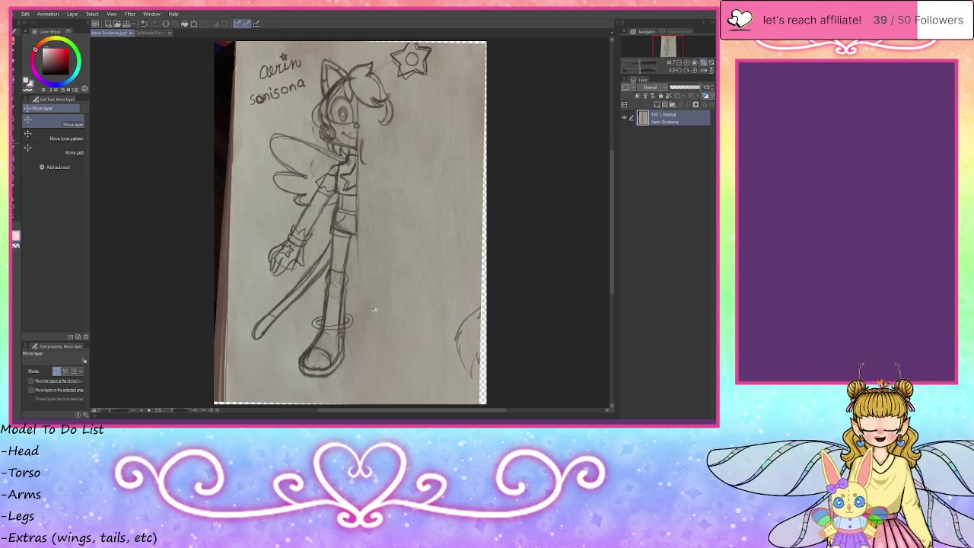
- Reposition the Aerin Sonisona sketch layer slightly further right on the canvas
left_click(15, 190)
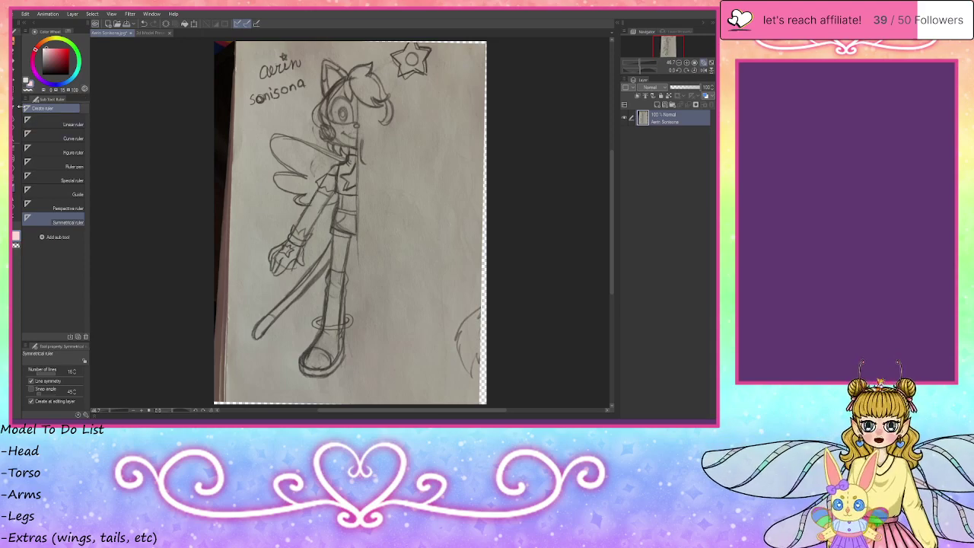
left_click(16, 81)
left_click_drag(344, 185, 472, 181)
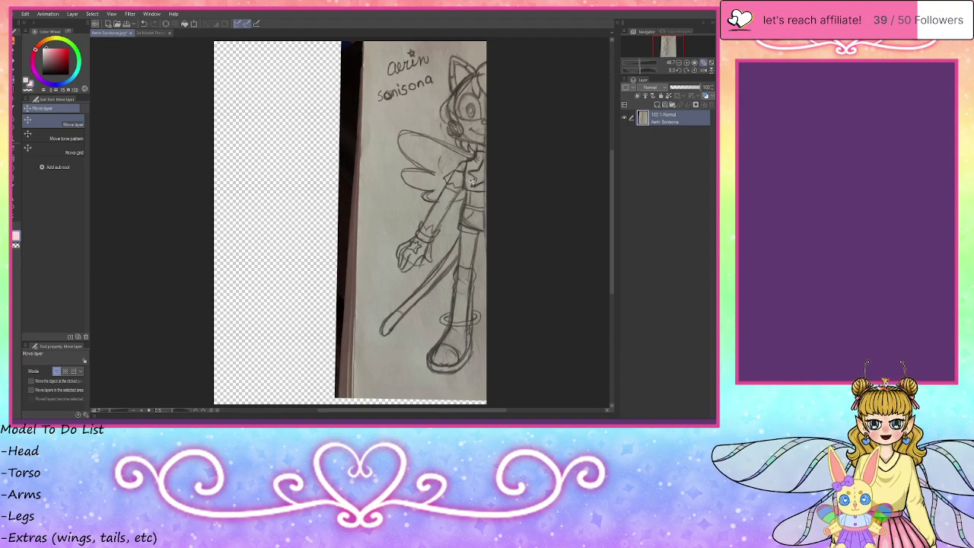
left_click_drag(472, 181, 345, 185)
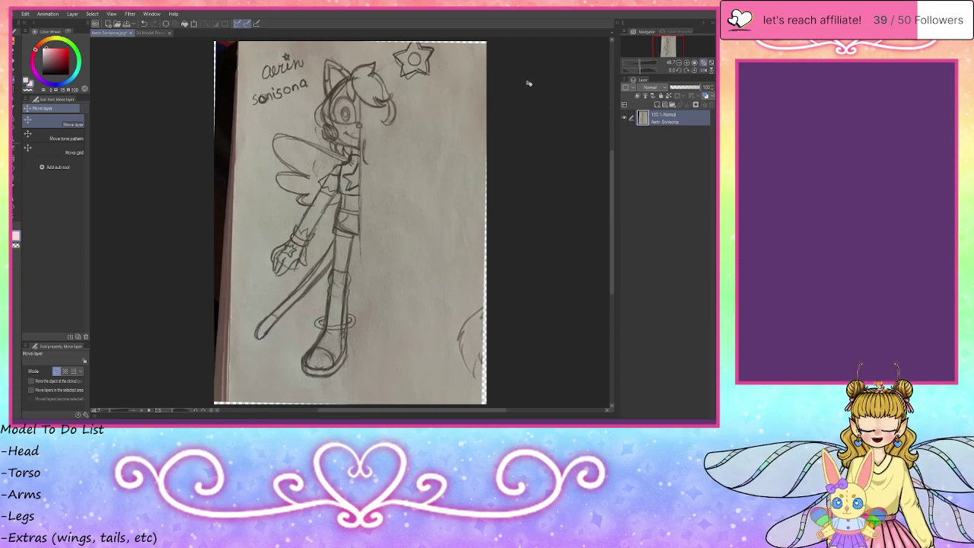
- Copy the [Model] Complete, Model Ruler and Model - All Parts layers from the model preset document into the sketch document
left_click(156, 32)
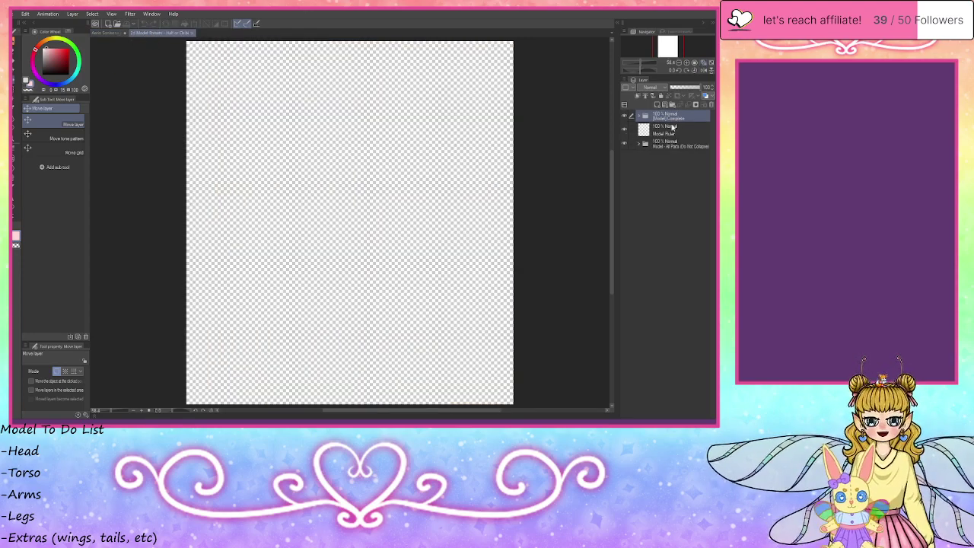
left_click(674, 144, "shift")
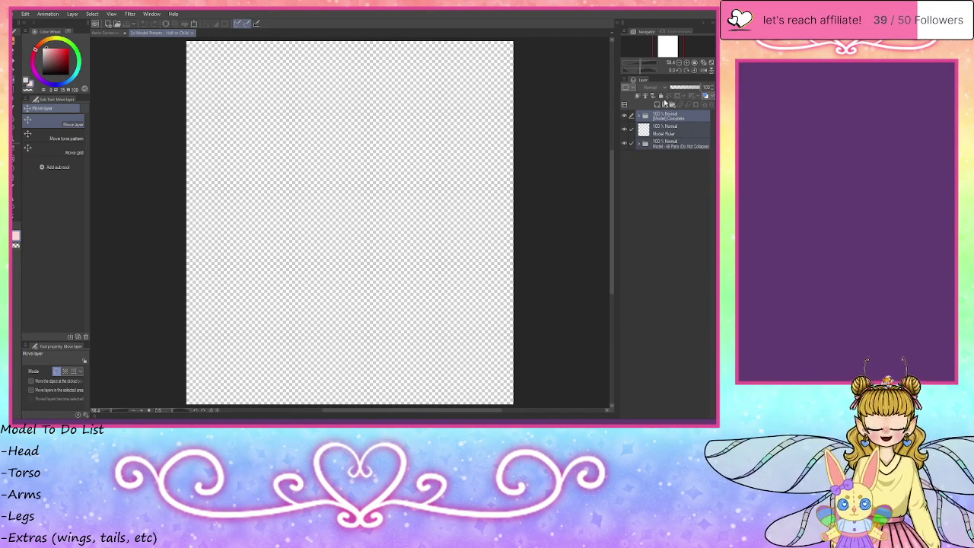
left_click(98, 33)
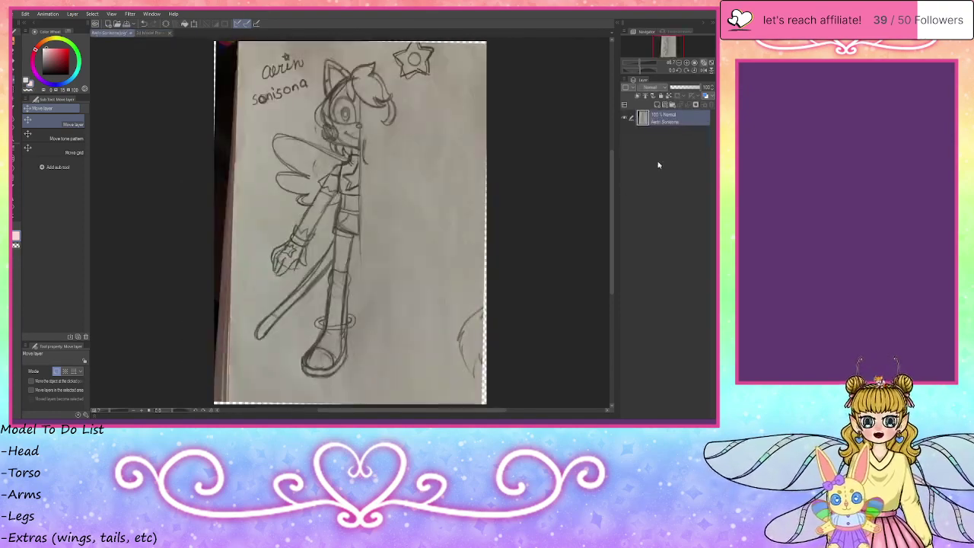
key("ctrl+v")
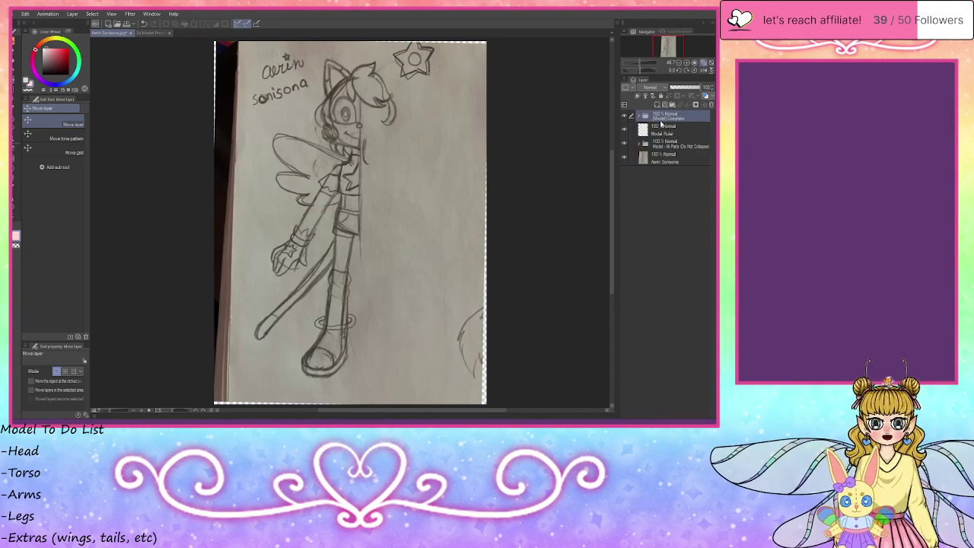
- Examine the subfolders inside the Model - All Parts and [Model] Complete folders, leaving [Model] Complete collapsed
left_click(640, 143)
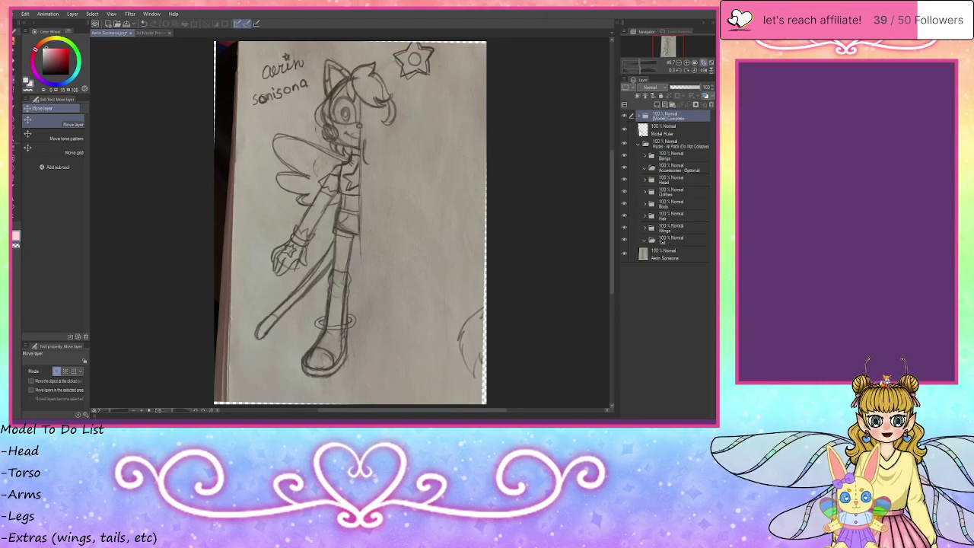
left_click(639, 115)
left_click(639, 117)
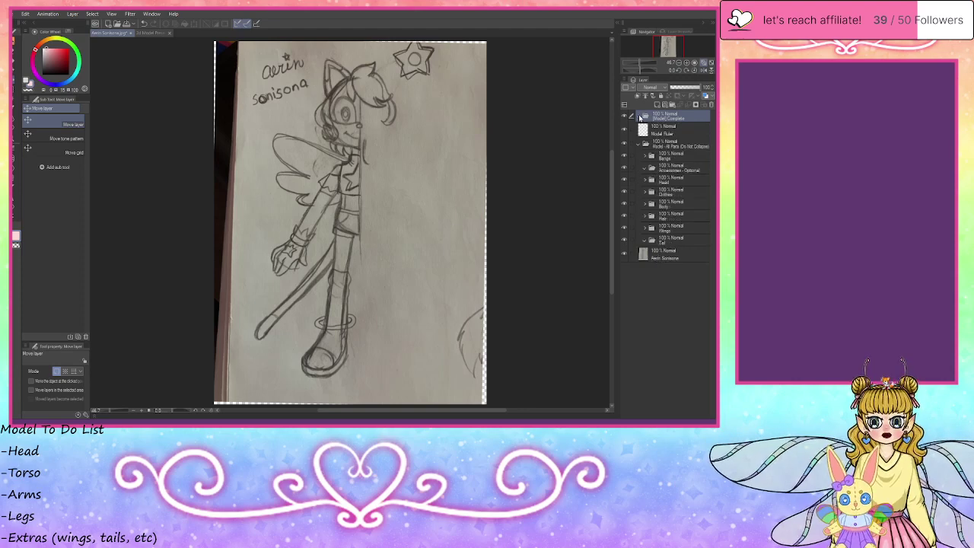
left_click(639, 116)
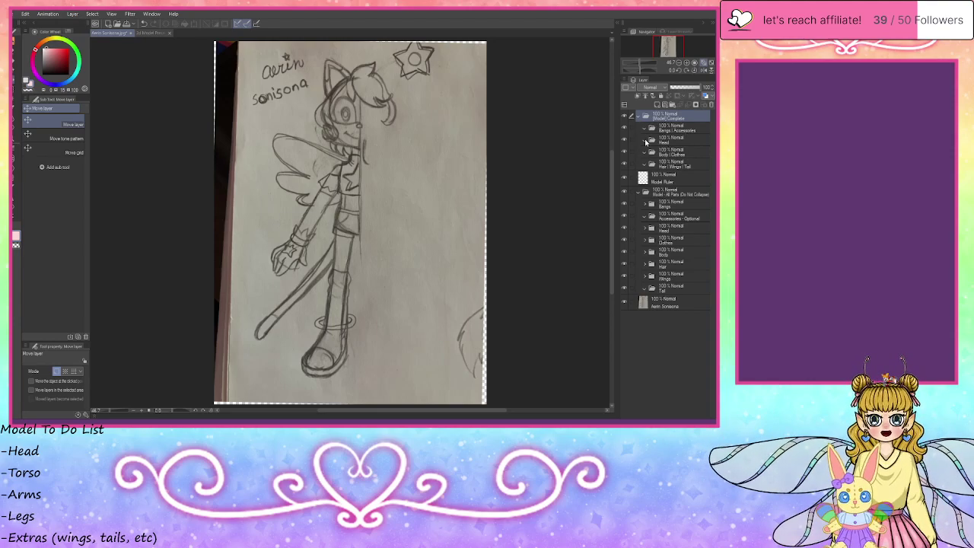
left_click(669, 141)
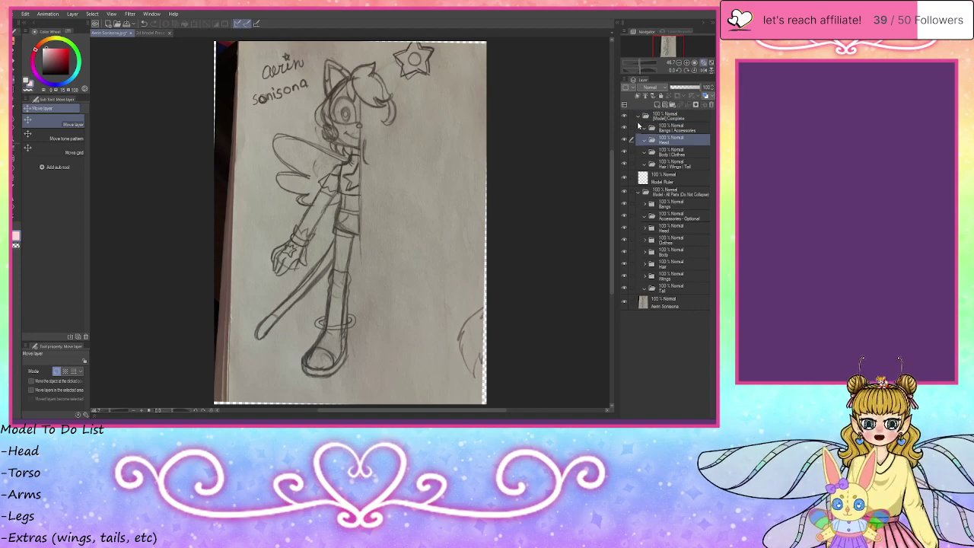
left_click(638, 118)
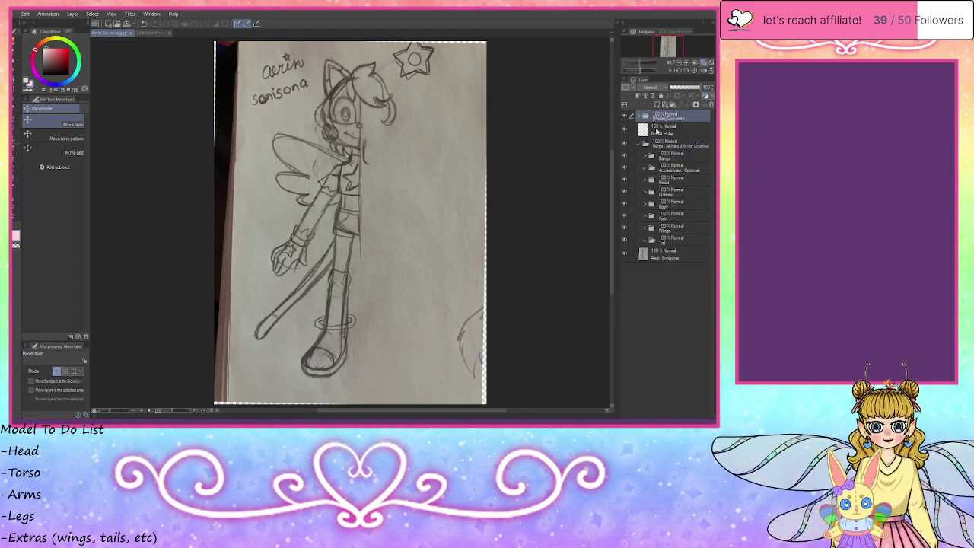
- Place a vertical symmetrical ruler with 2 lines along the character's centre line on the Model Ruler layer
left_click(673, 134)
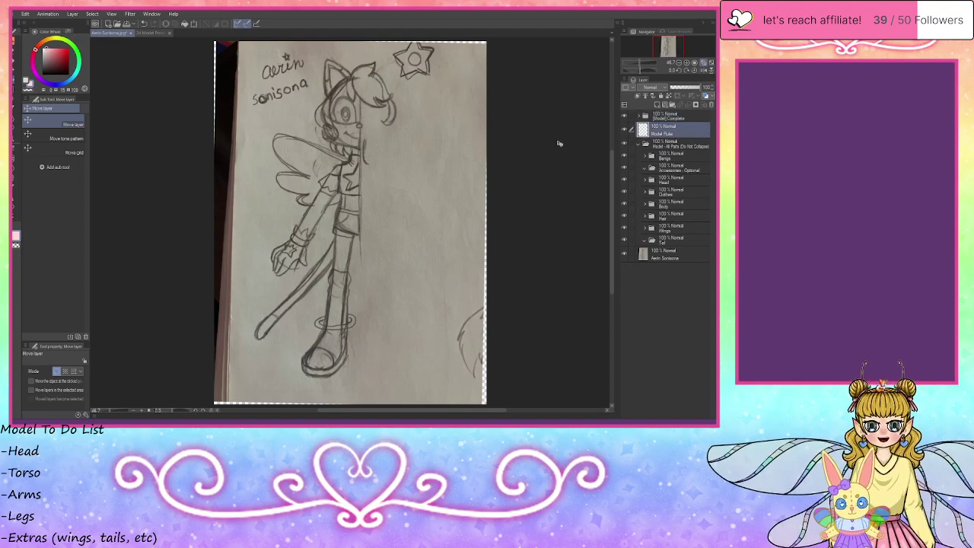
left_click(17, 192)
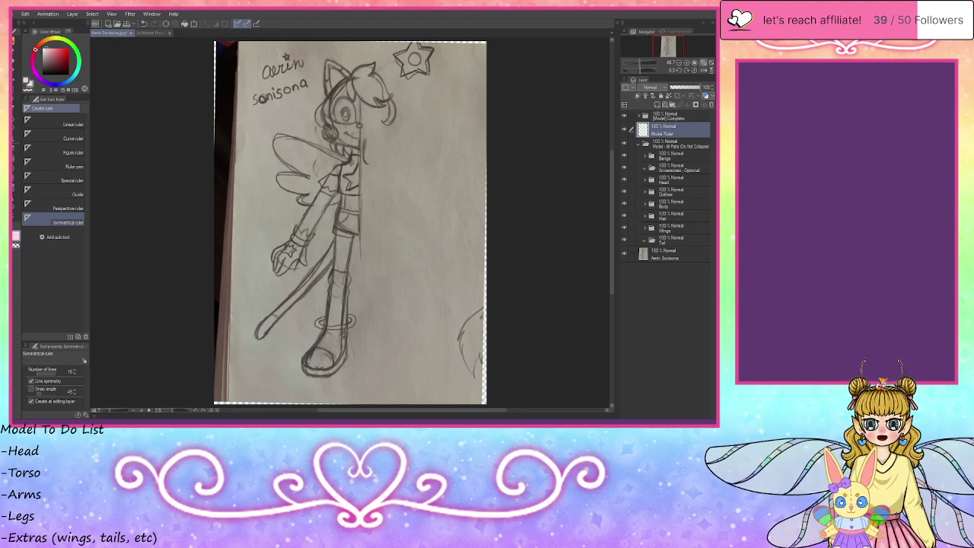
left_click(360, 96)
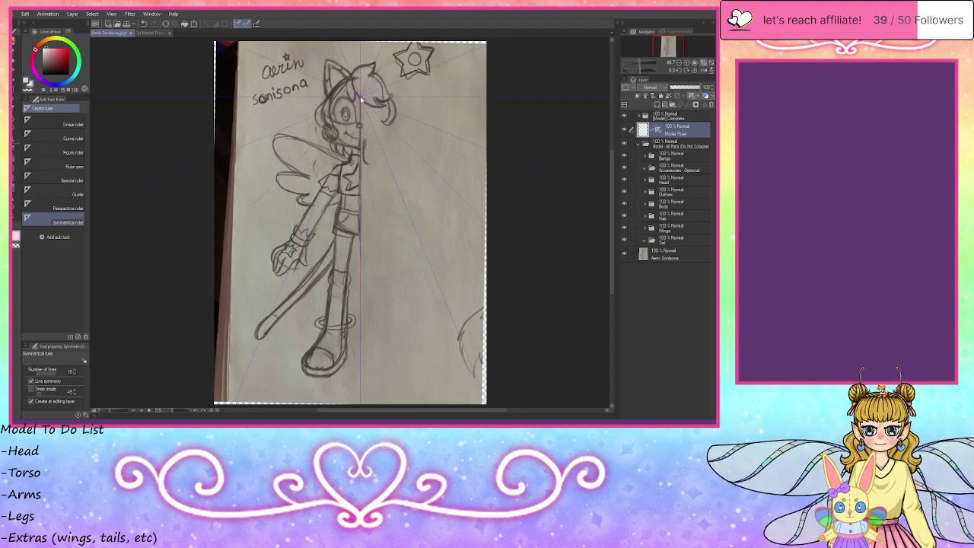
key("ctrl+z")
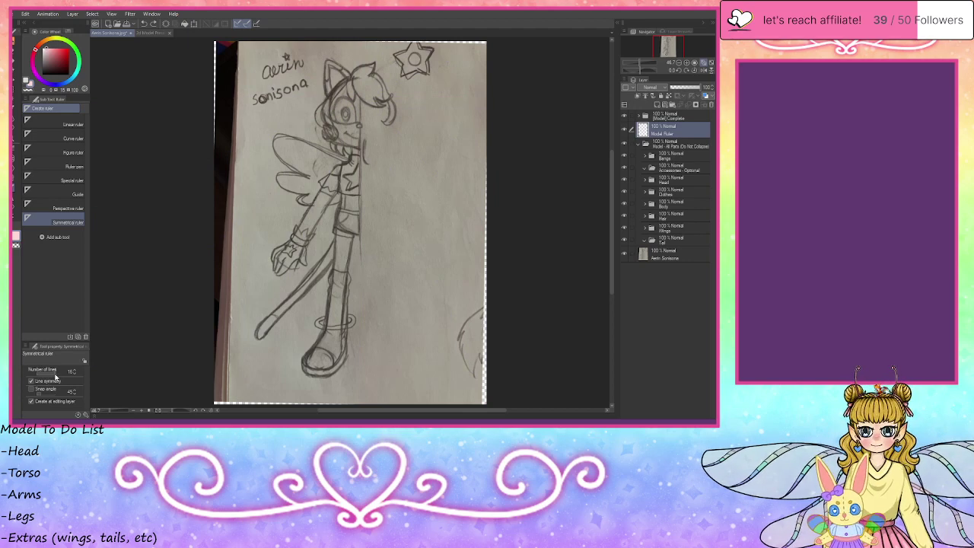
left_click_drag(55, 375, 37, 375)
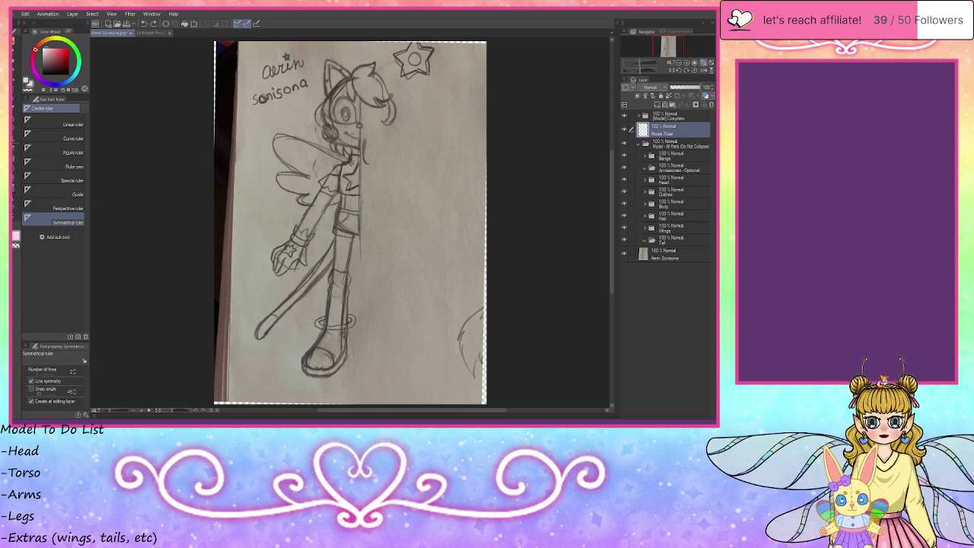
left_click(360, 126)
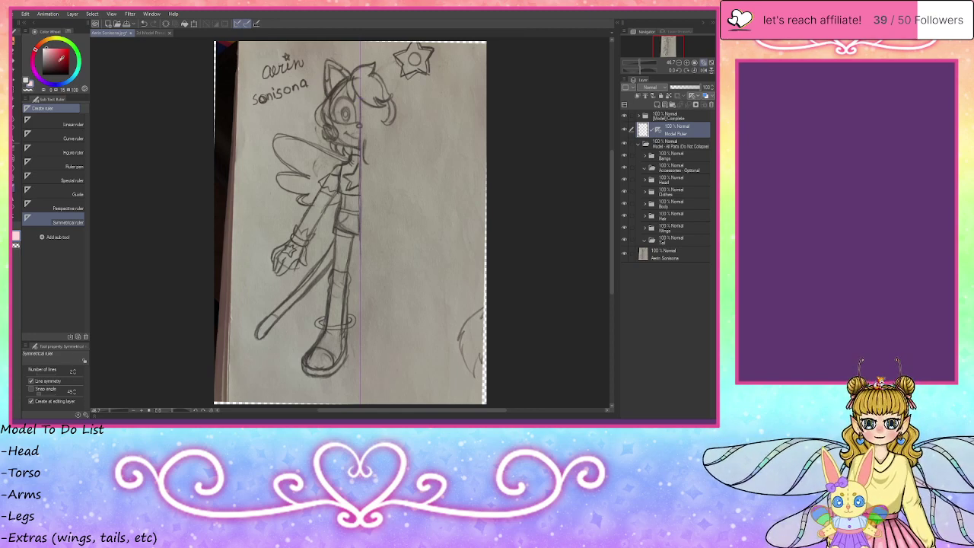
left_click(15, 80)
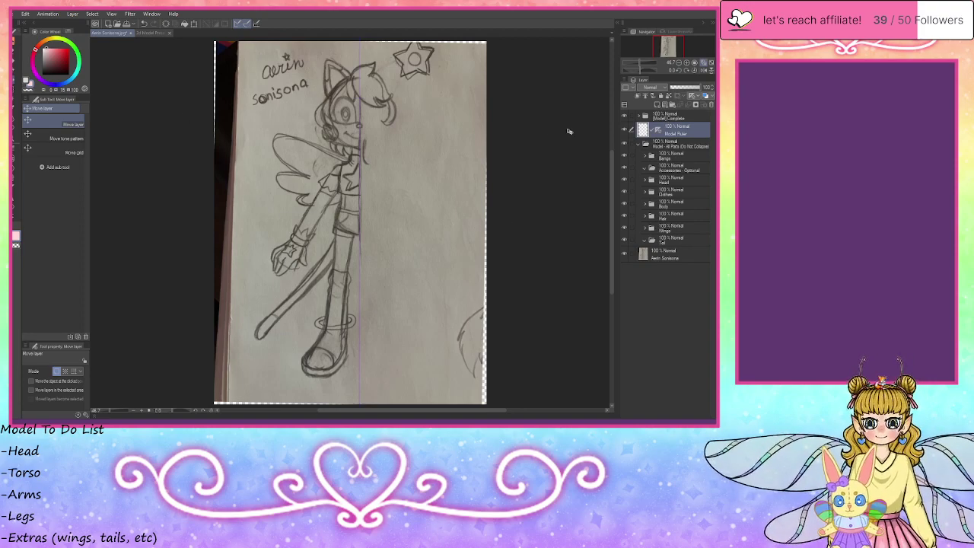
- Expand the Hair, Wings, Body, Clothes, Head and Bangs folders within Model - All Parts to review their structure
left_click(645, 218)
left_click(651, 204)
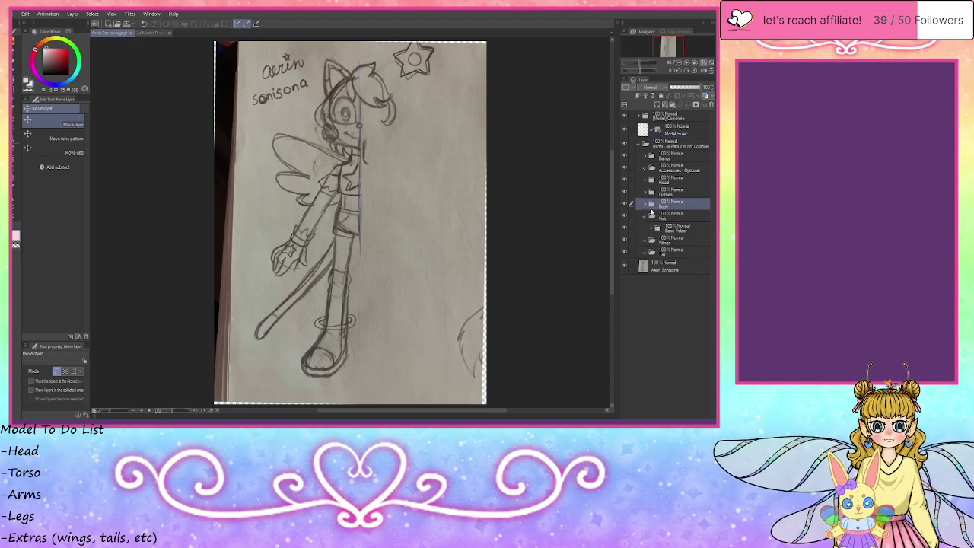
left_click(646, 204)
left_click(646, 194)
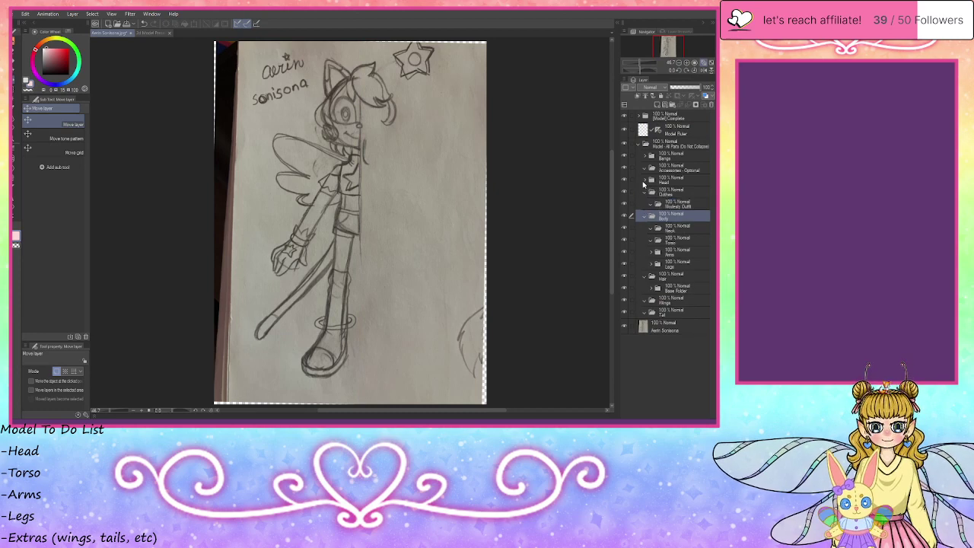
left_click(646, 181)
left_click(644, 157)
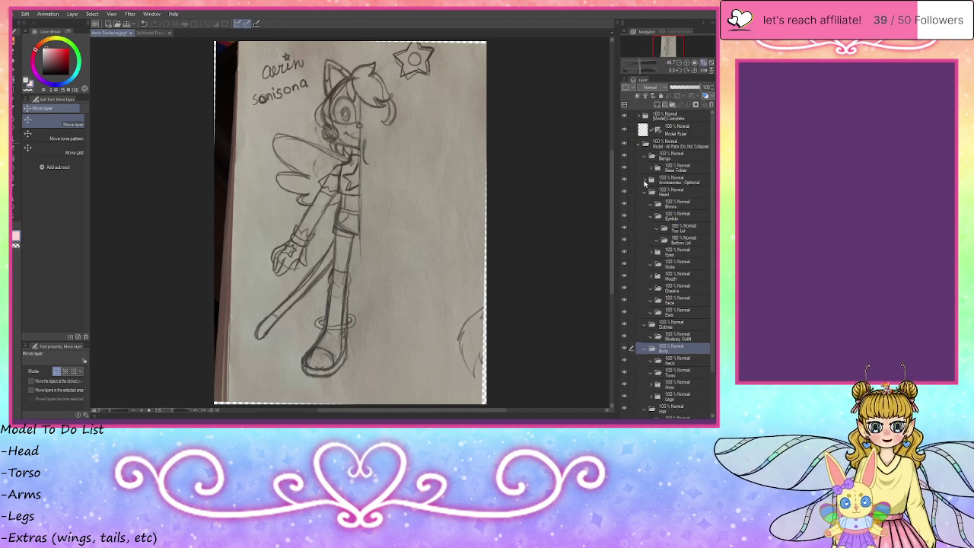
left_click(646, 180)
scroll(678, 181, "down", 3)
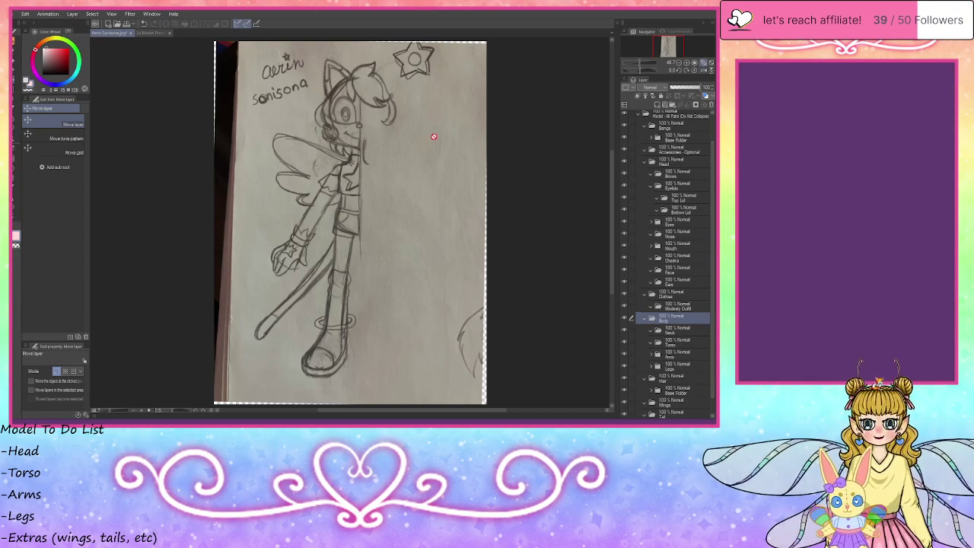
- Examine the individual layers in the Base Folder under Bangs, and collapse the Bangs folder
left_click(651, 139)
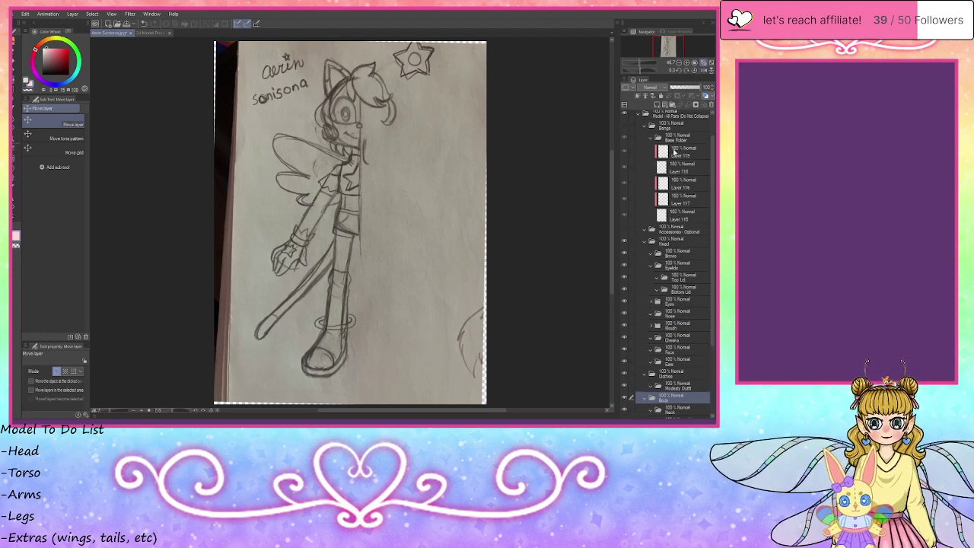
left_click(679, 218)
left_click(676, 199)
left_click(675, 185)
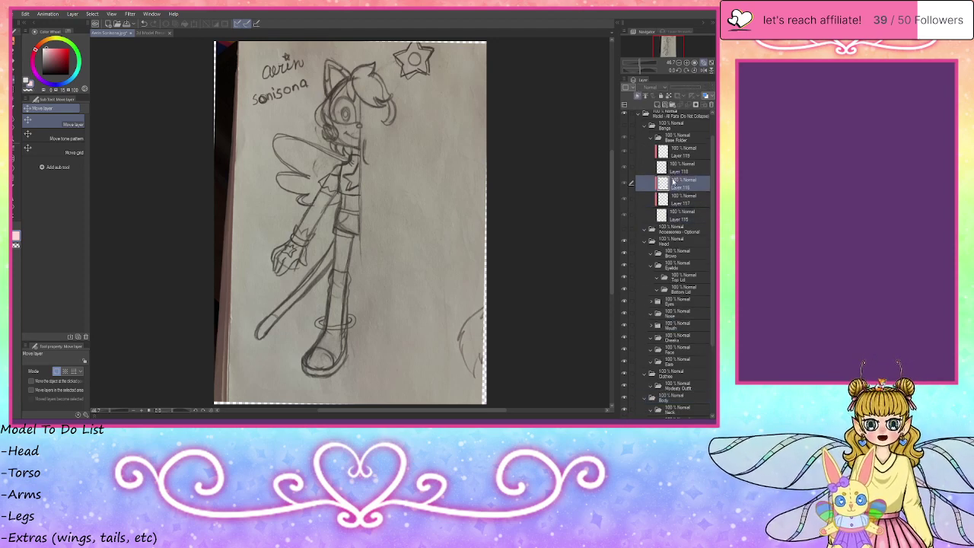
left_click(670, 168)
left_click(670, 153)
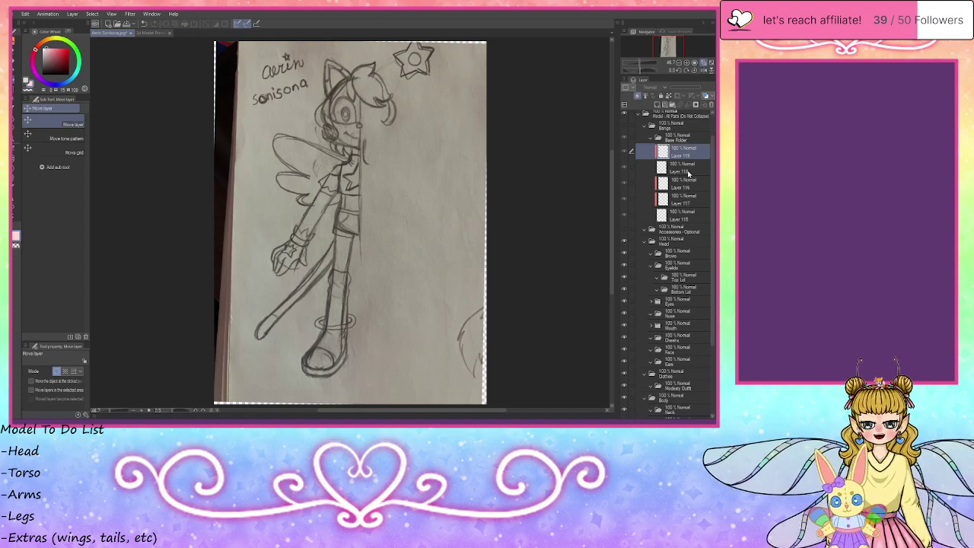
left_click(674, 170)
left_click(685, 217)
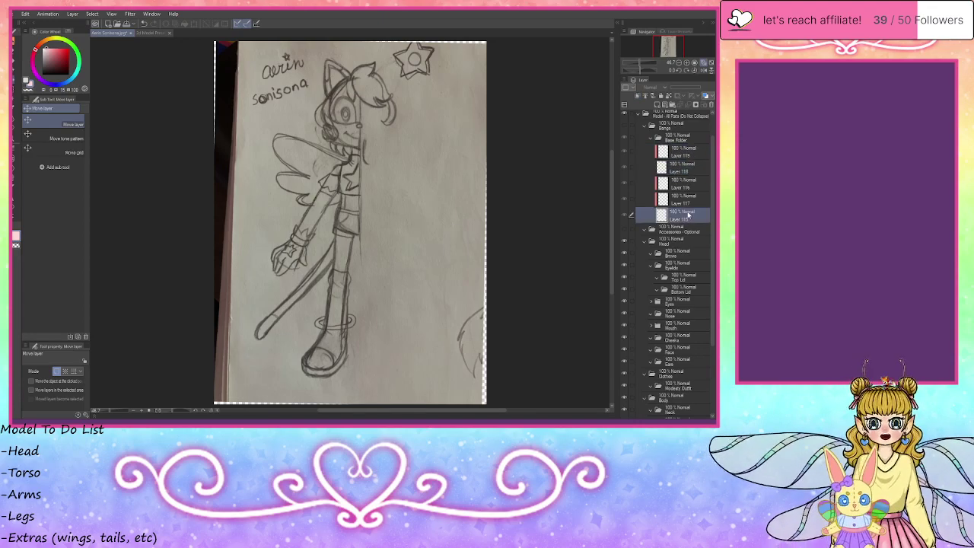
left_click(692, 204)
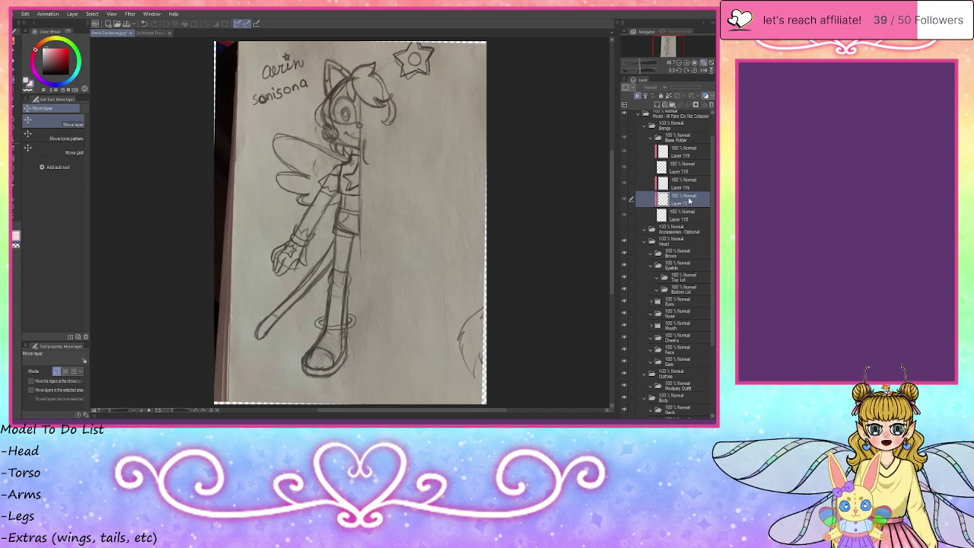
left_click(693, 187)
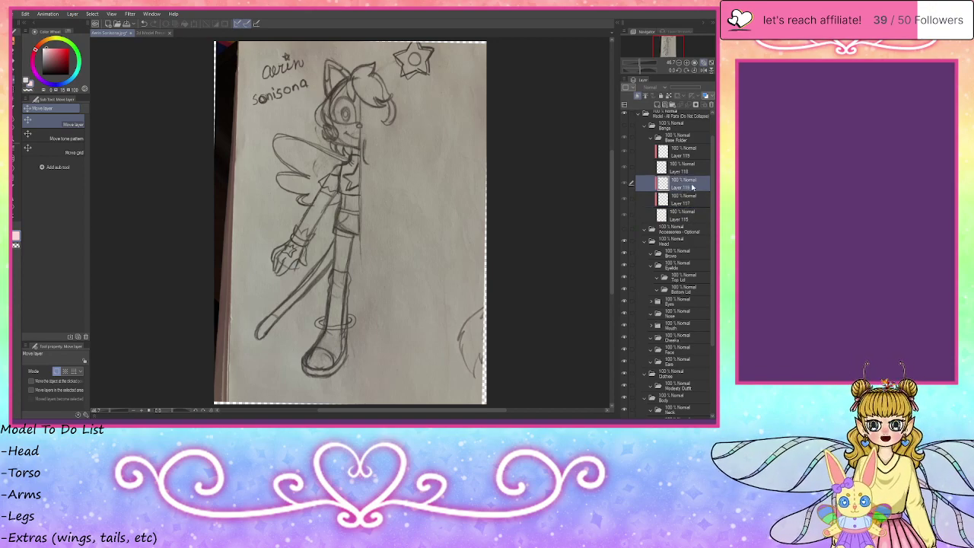
left_click(682, 151)
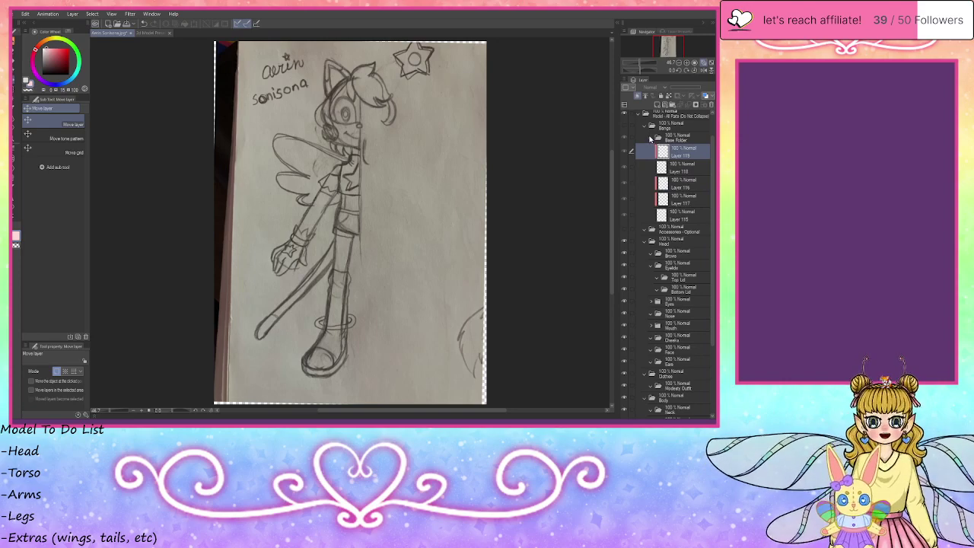
left_click(651, 137)
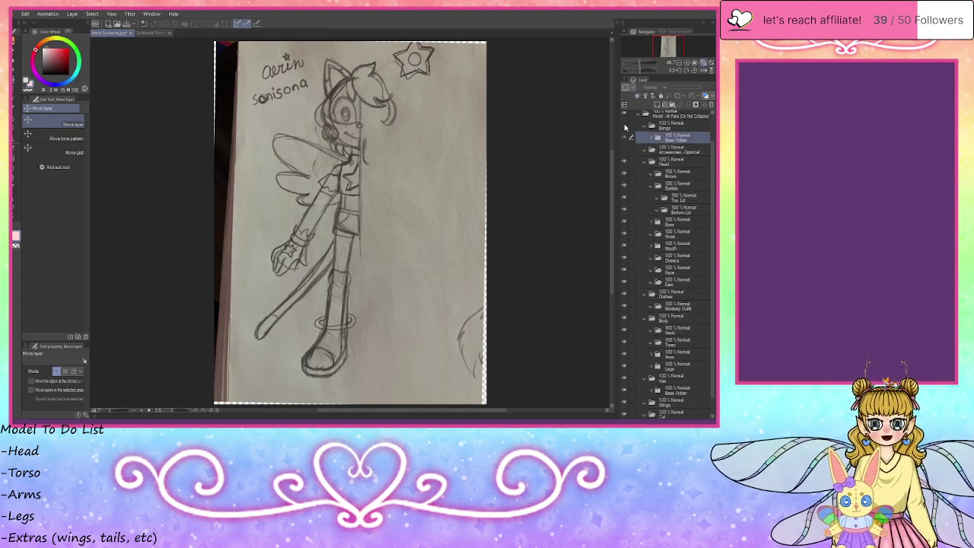
left_click(645, 127)
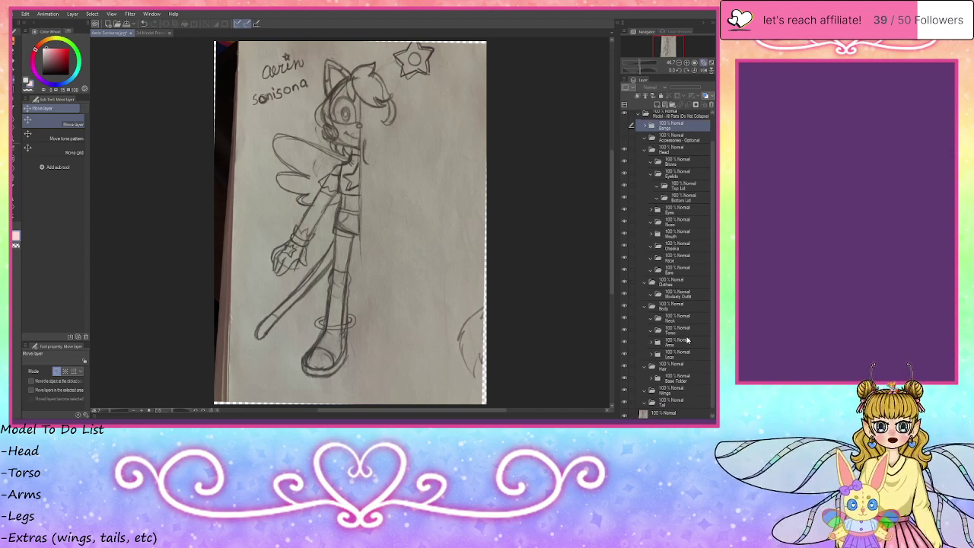
- Collapse the Wings and Tail folders and expand the Base Folder under Hair to view its layers
scroll(643, 401, "down", 1)
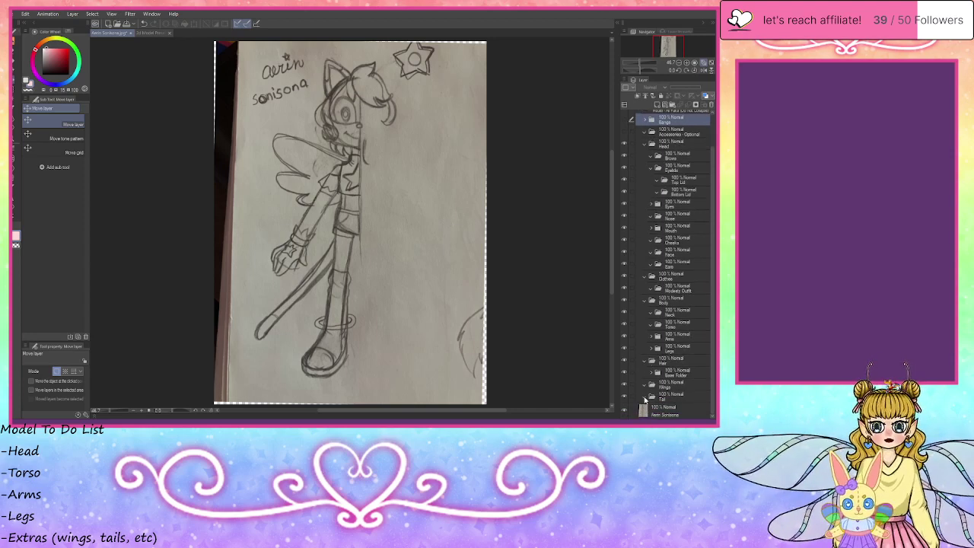
left_click(653, 397)
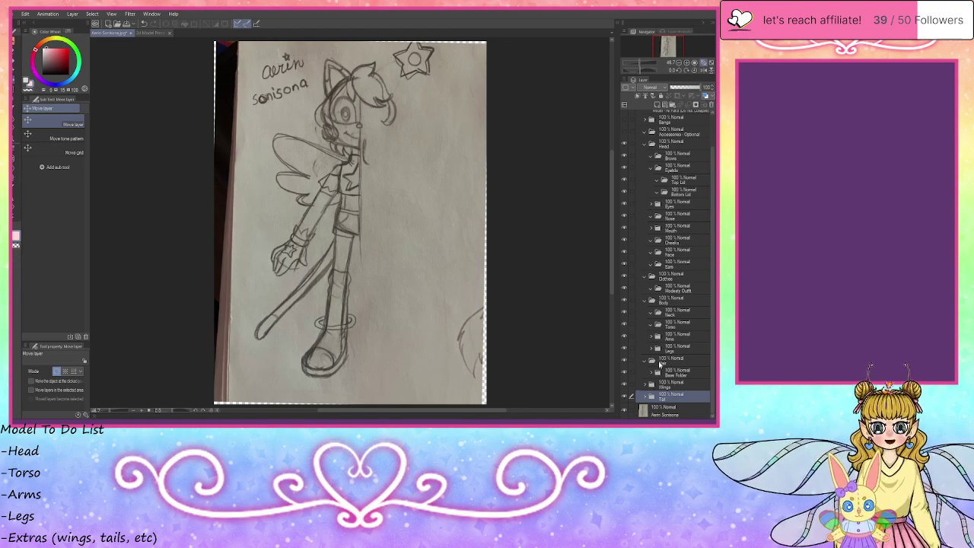
left_click(659, 364)
left_click(652, 373)
scroll(662, 371, "down", 2)
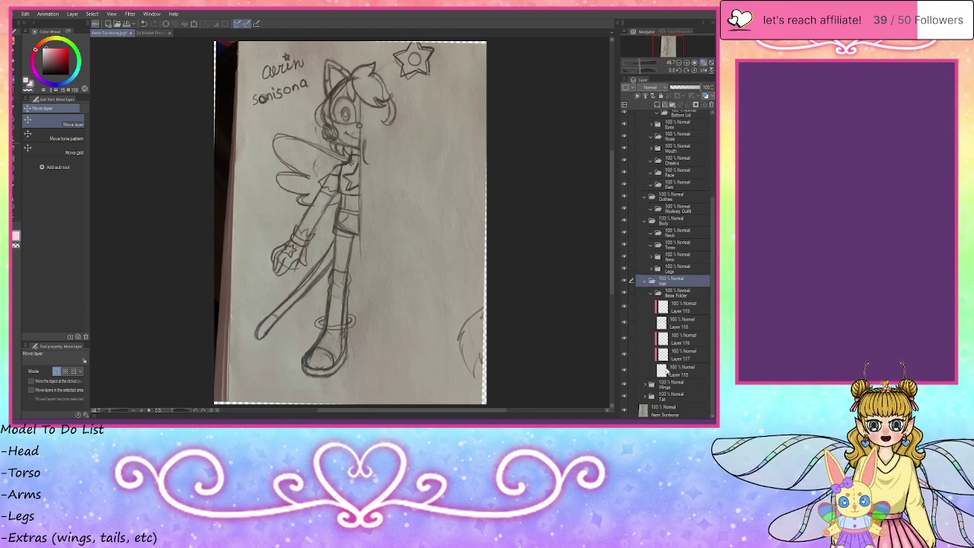
- Examine the layers in the Base Folder under Hair, and collapse both the Base Folder and the Hair folder
left_click(679, 371)
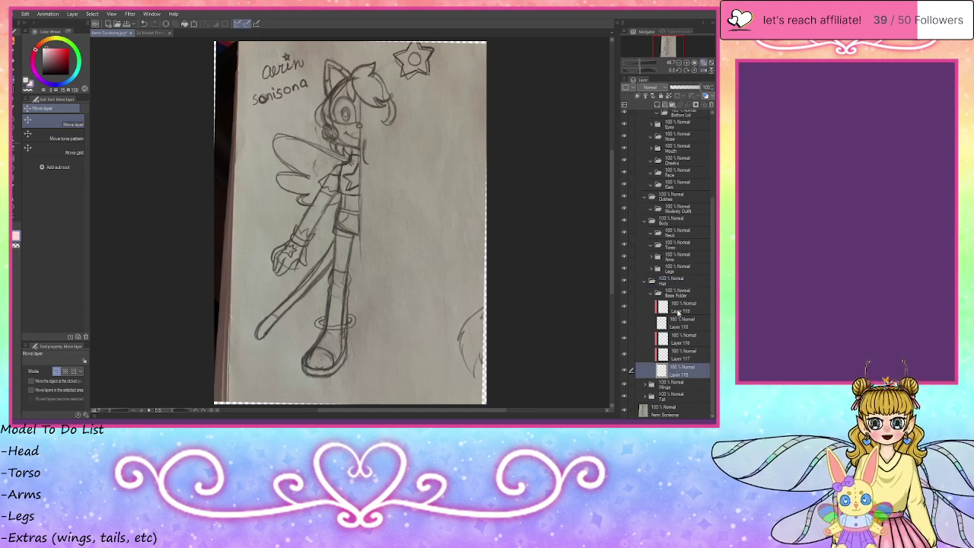
left_click(679, 312)
left_click(648, 293)
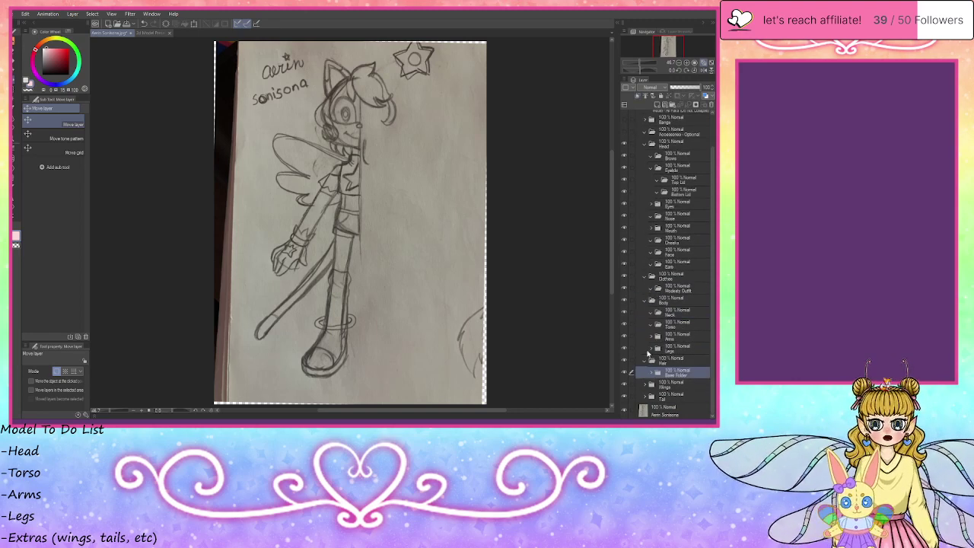
left_click(647, 362)
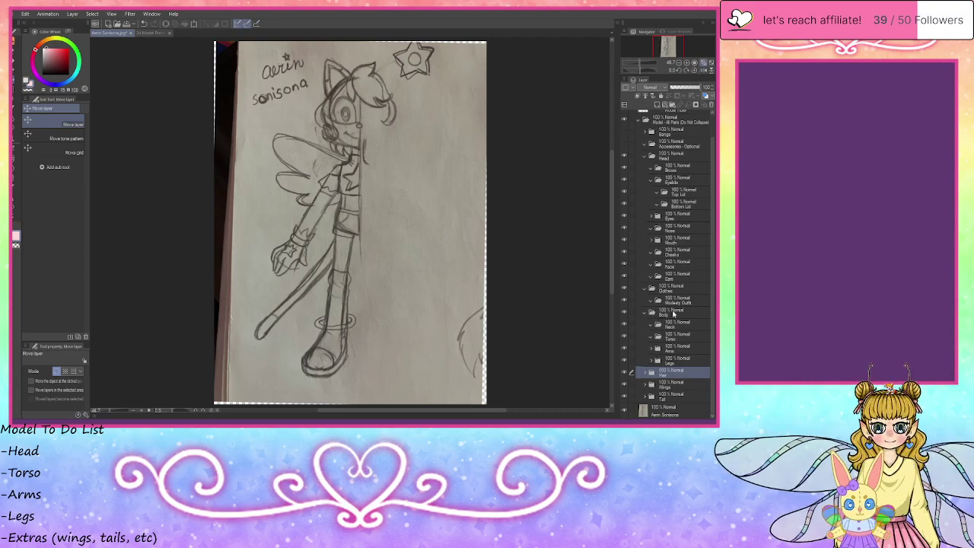
- Review the Legs subfolders inside Body, and collapse the Legs, Body and Clothes folders
left_click(674, 314)
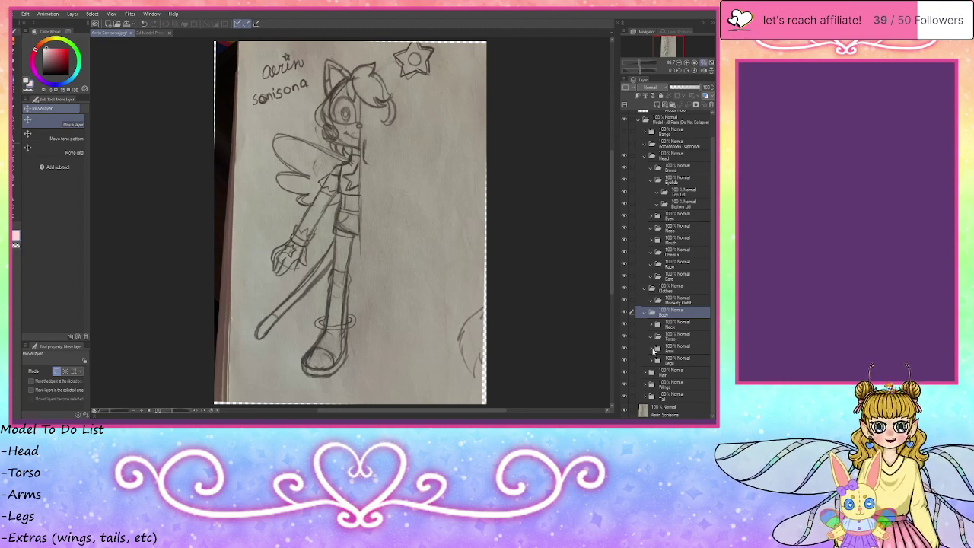
left_click(650, 364)
left_click(652, 363)
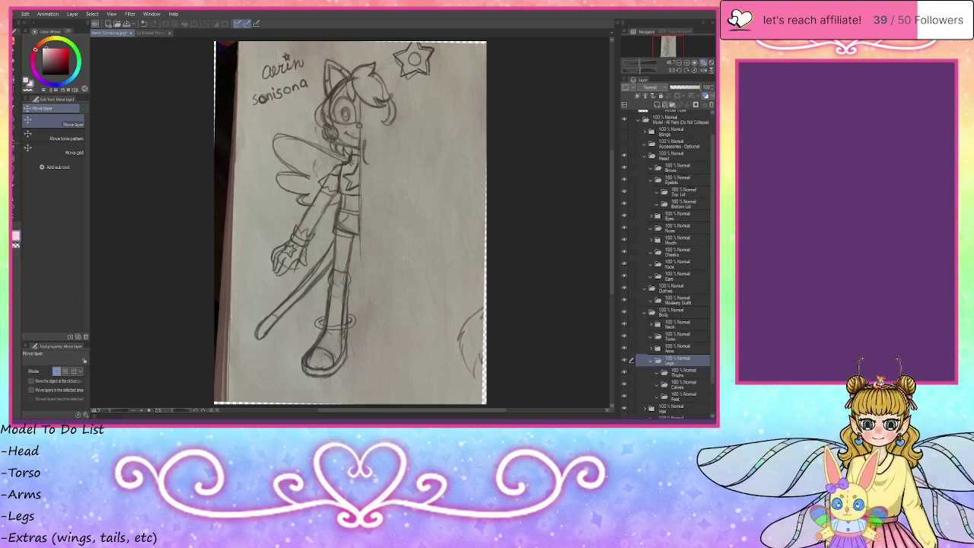
left_click(651, 360)
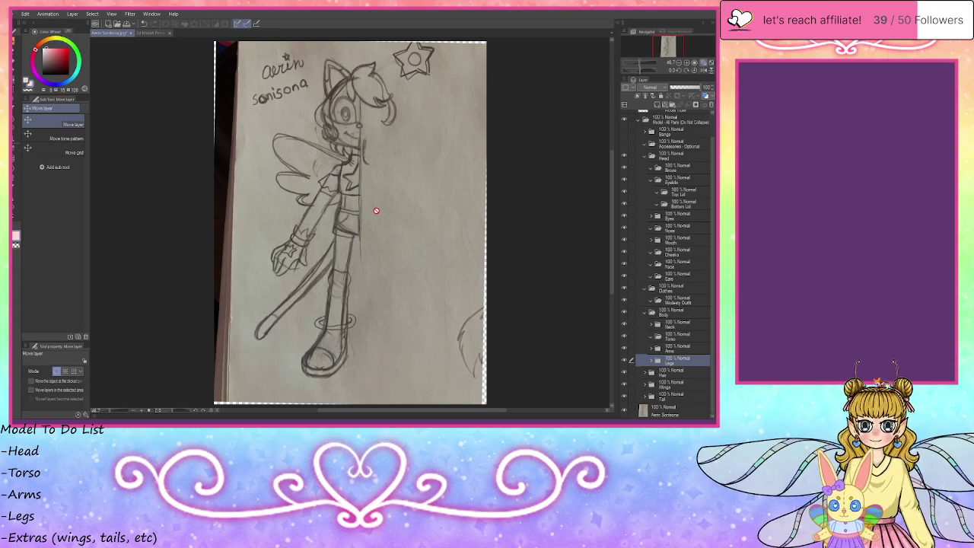
left_click(645, 313)
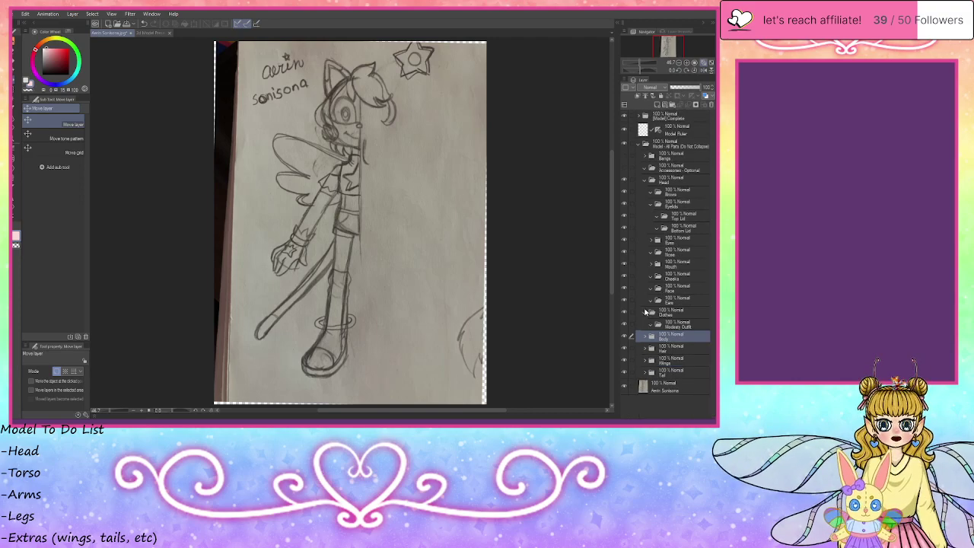
left_click(656, 325)
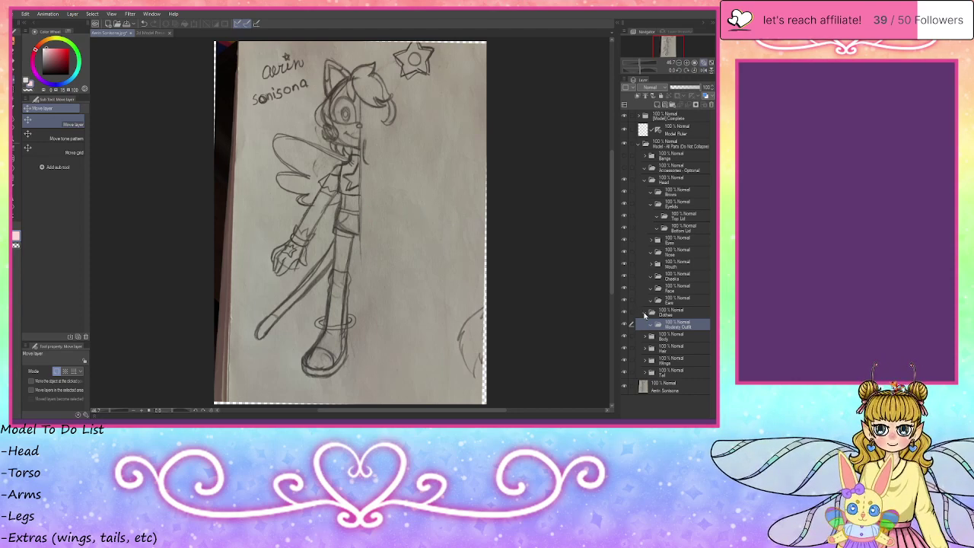
left_click(643, 317)
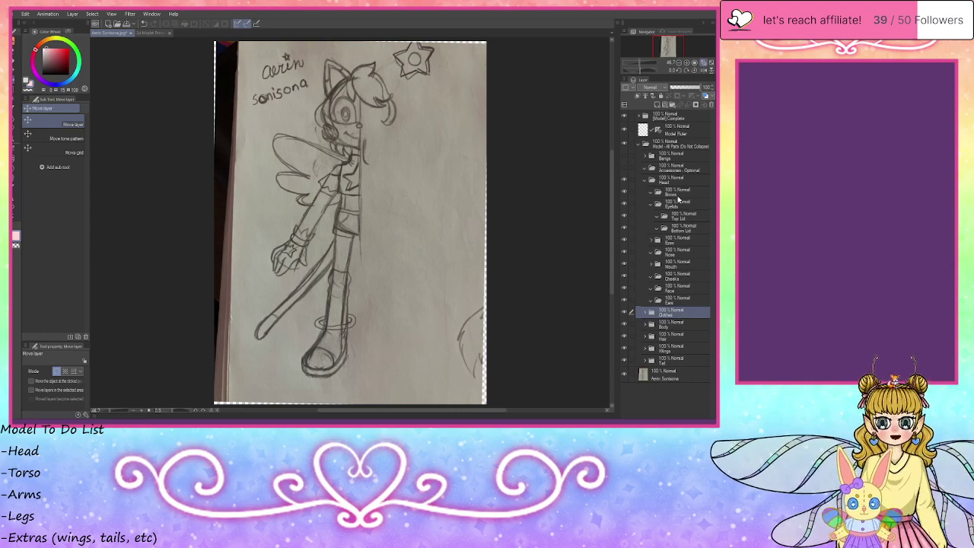
- Review the Ears, Face and Cheeks subfolders inside the Head folder
left_click(674, 185)
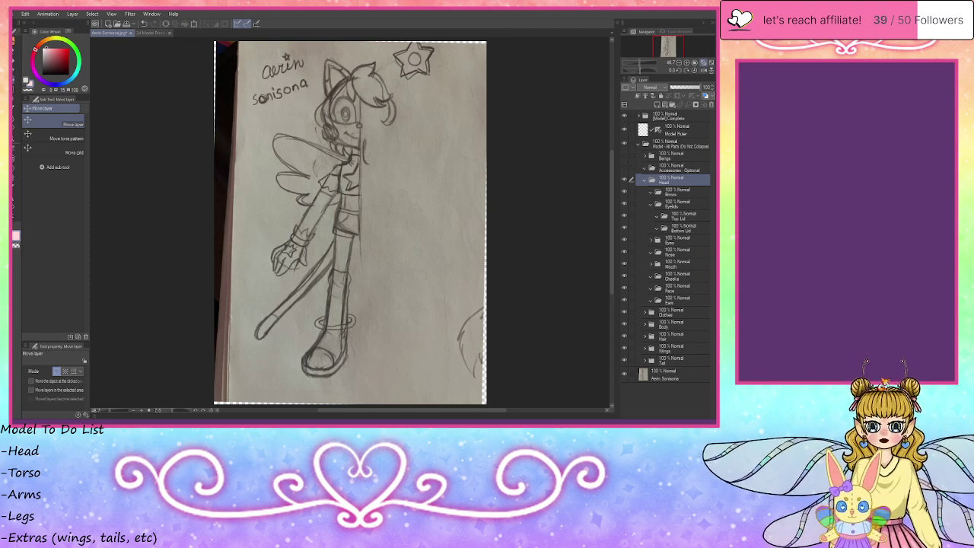
left_click(678, 301)
left_click(678, 289)
left_click(675, 277)
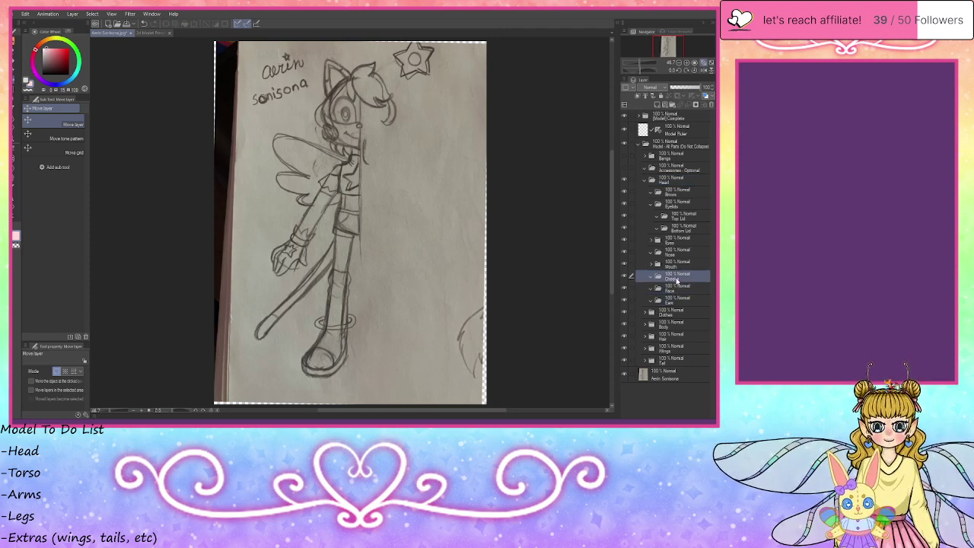
- Move the Mouth folder directly below the Cheeks folder inside Head, at the same level as Cheeks
left_click(673, 266)
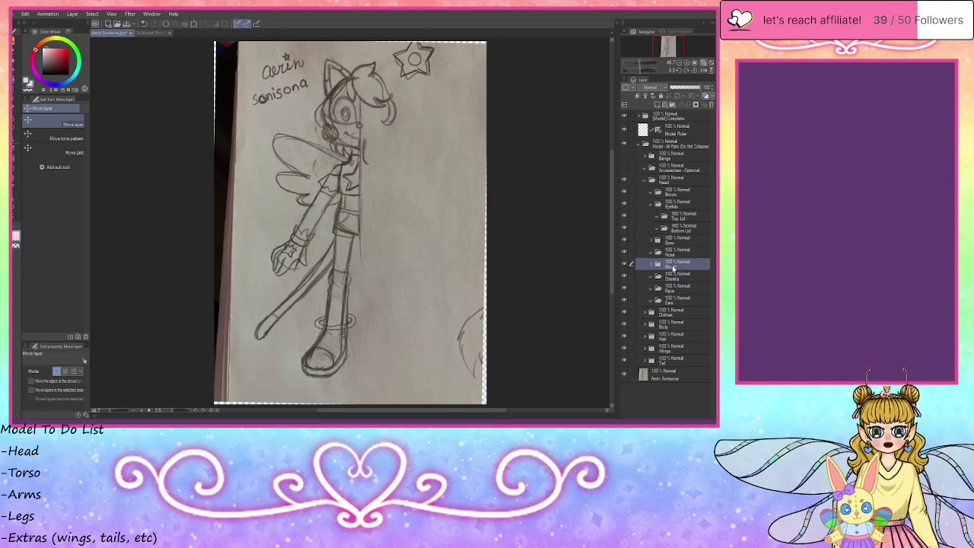
left_click_drag(672, 266, 677, 289)
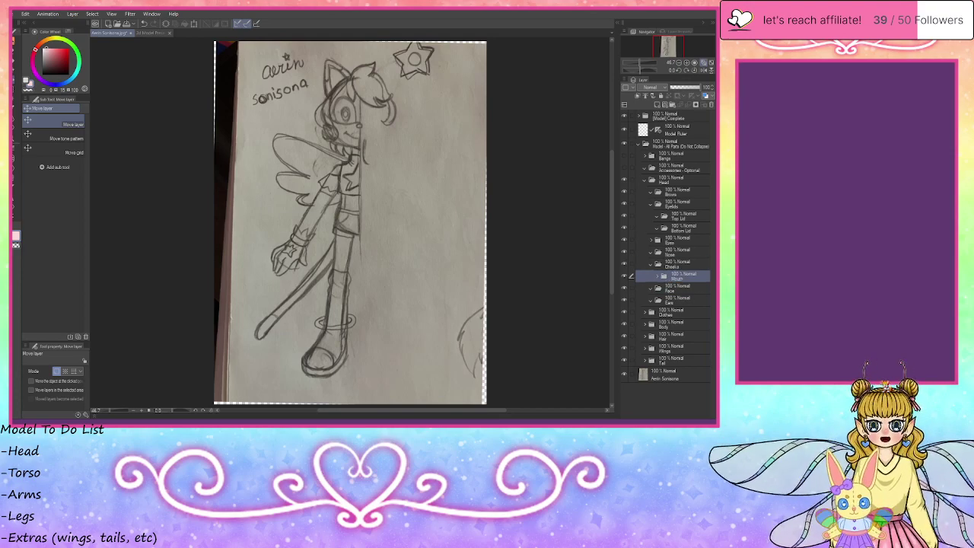
key("ctrl+z")
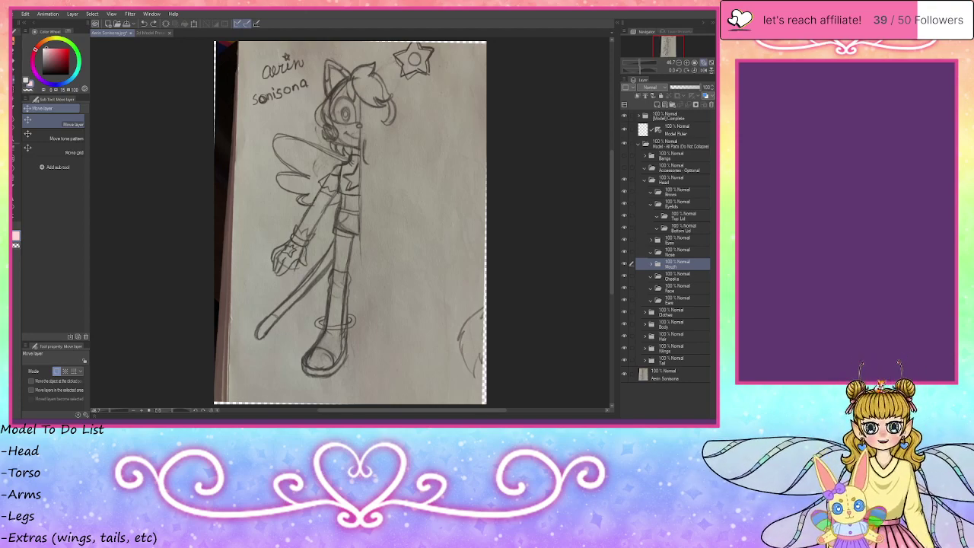
left_click_drag(673, 264, 677, 286)
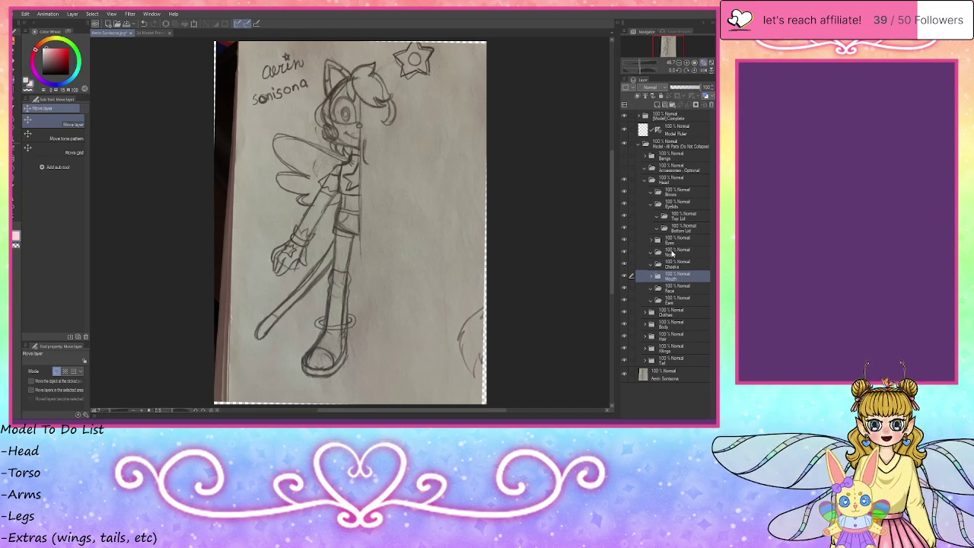
- Review the Nose folder, and expand the Eyes and Mouth folders to view their layers
left_click(673, 254)
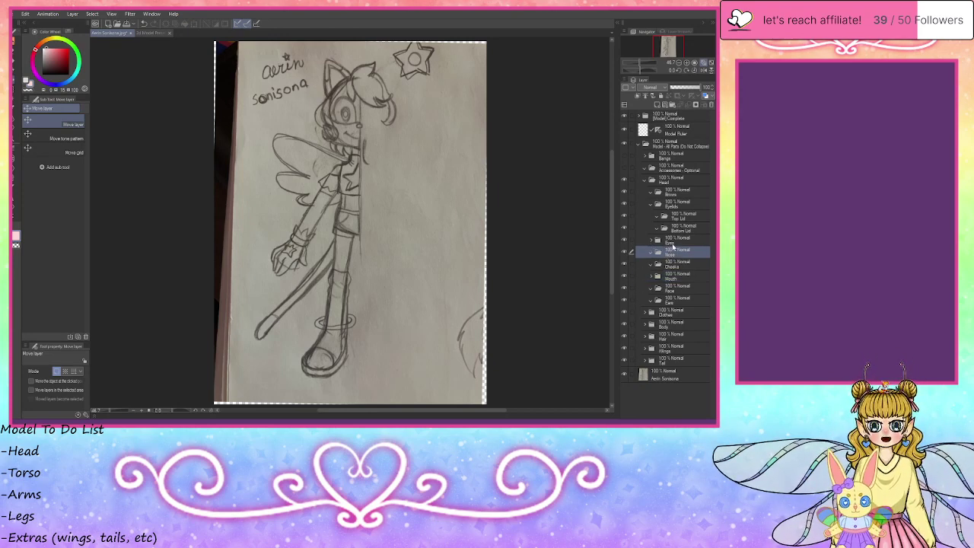
left_click(673, 245)
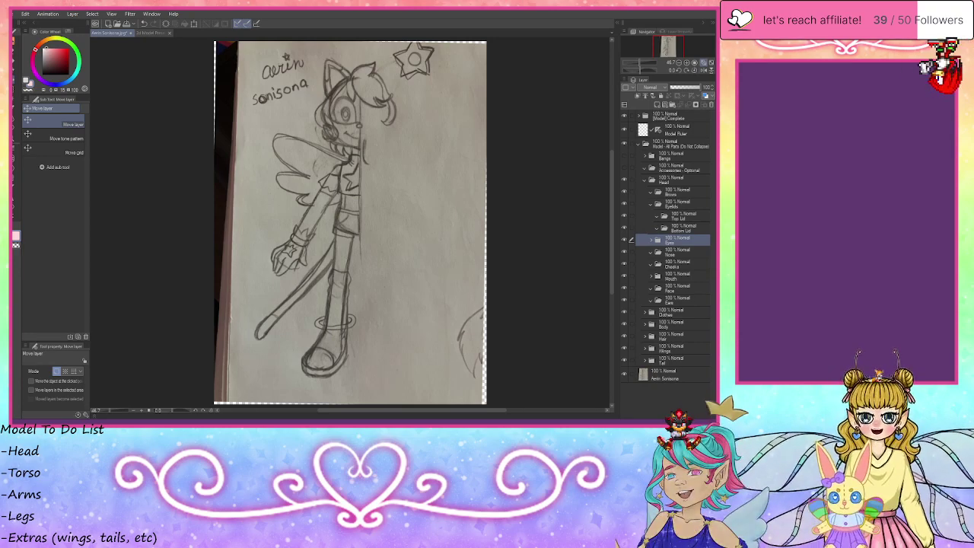
left_click(652, 242)
scroll(652, 305, "down", 2)
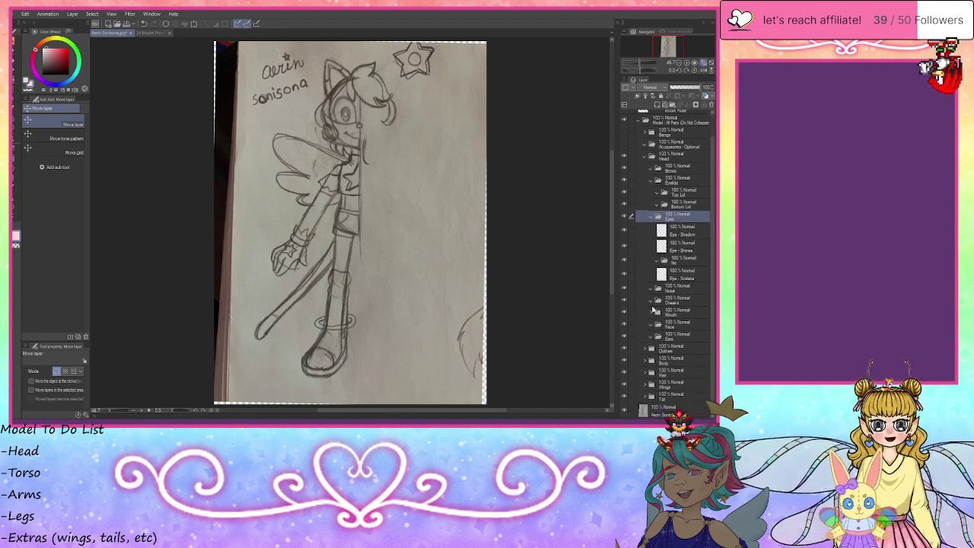
left_click(653, 311)
scroll(682, 381, "down", 3)
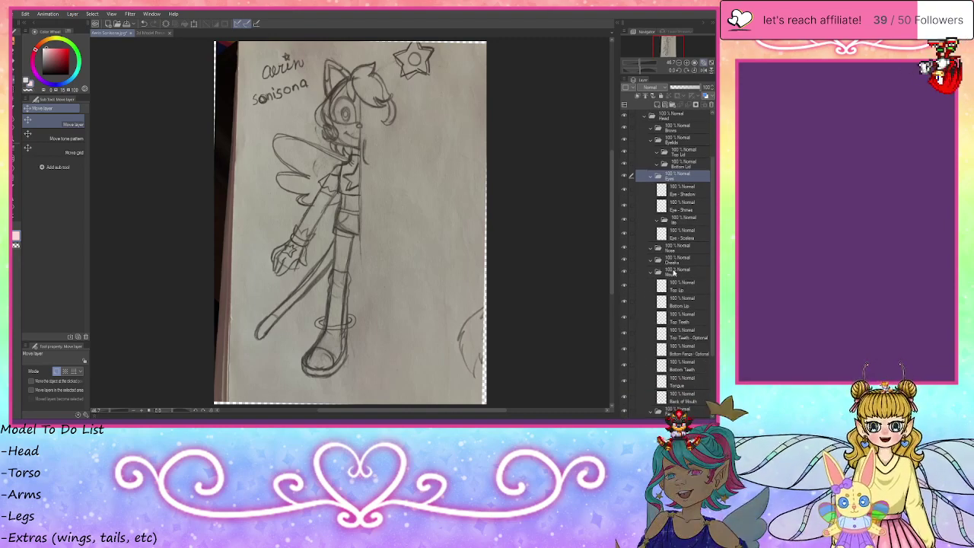
scroll(678, 228, "up", 3)
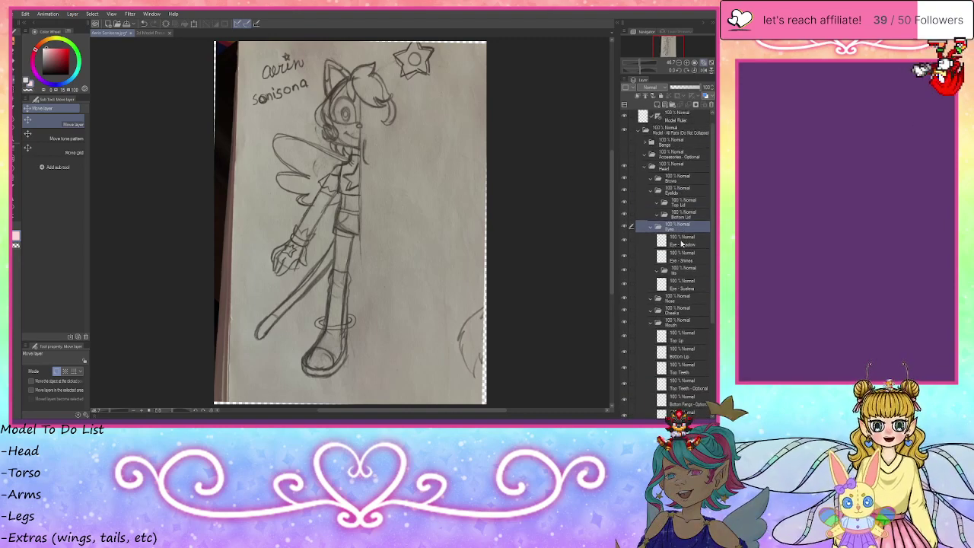
- Add a new layer named Eye Line above the Eye - Shadow layer in the Eyes folder
left_click(682, 246)
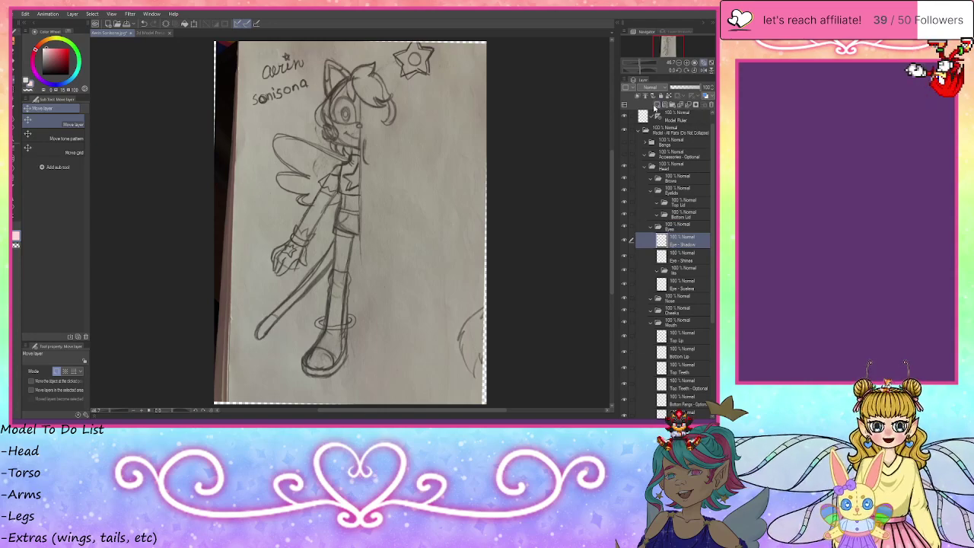
left_click(655, 108)
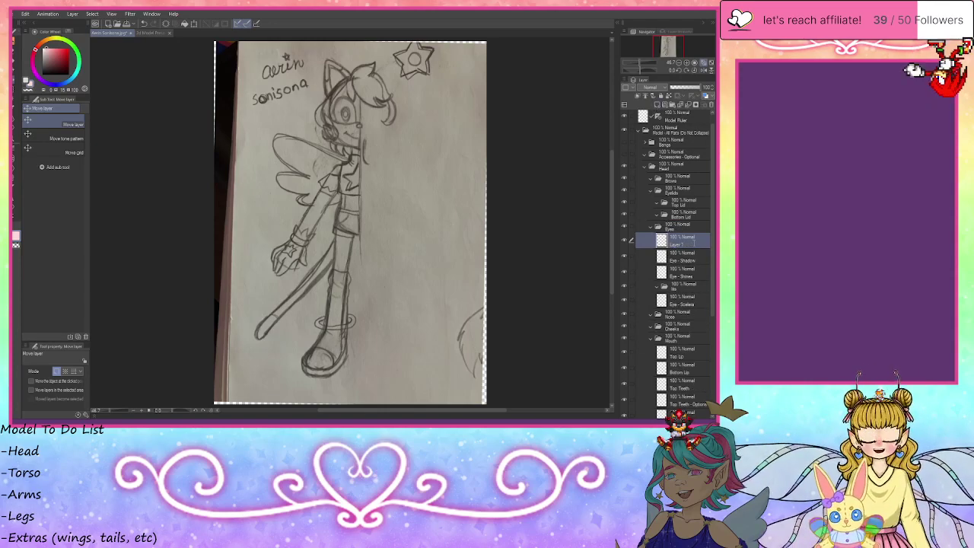
type("Eye Line")
key("Return")
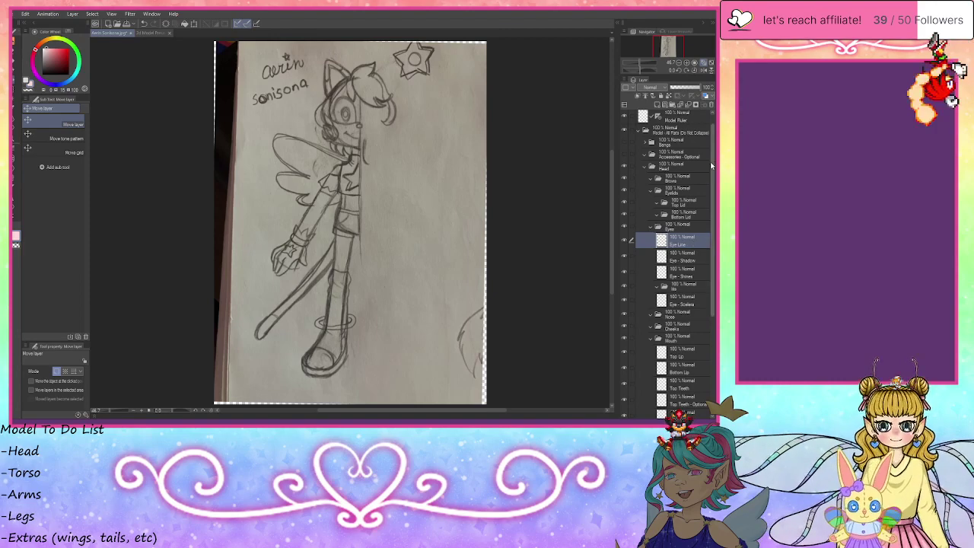
- Examine the Eye - Shadow, Eye - Shines and Eye - Sclera layers, and collapse the Eyes folder
left_click(687, 260)
left_click(688, 273)
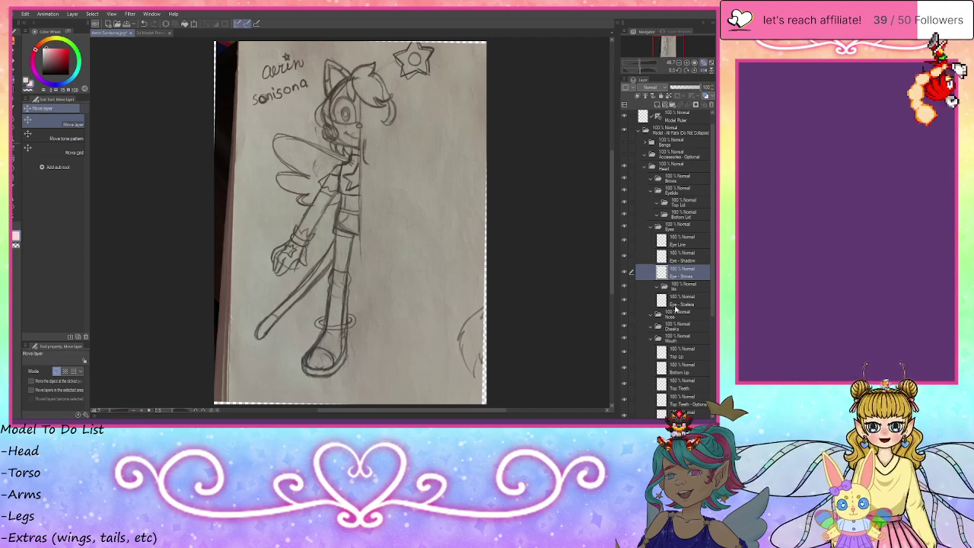
left_click(676, 304)
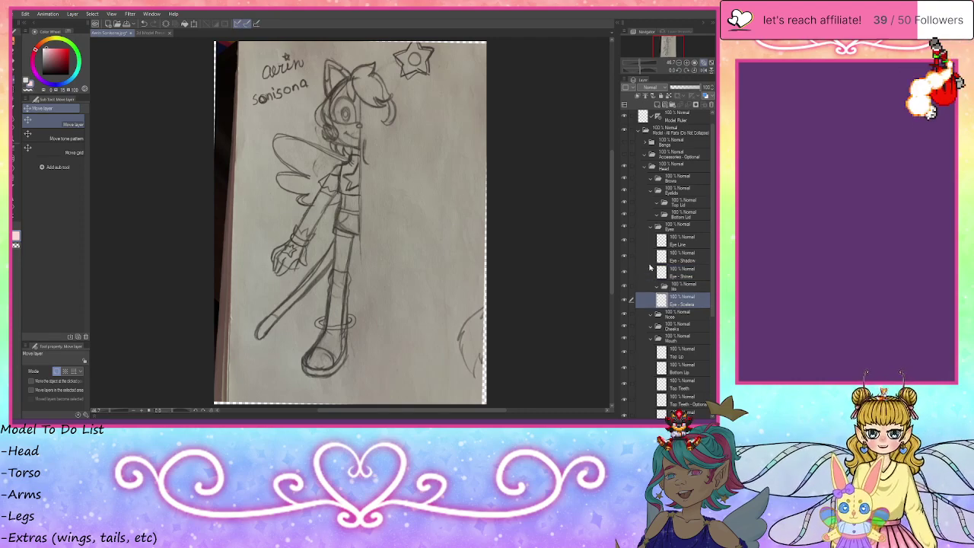
left_click(650, 228)
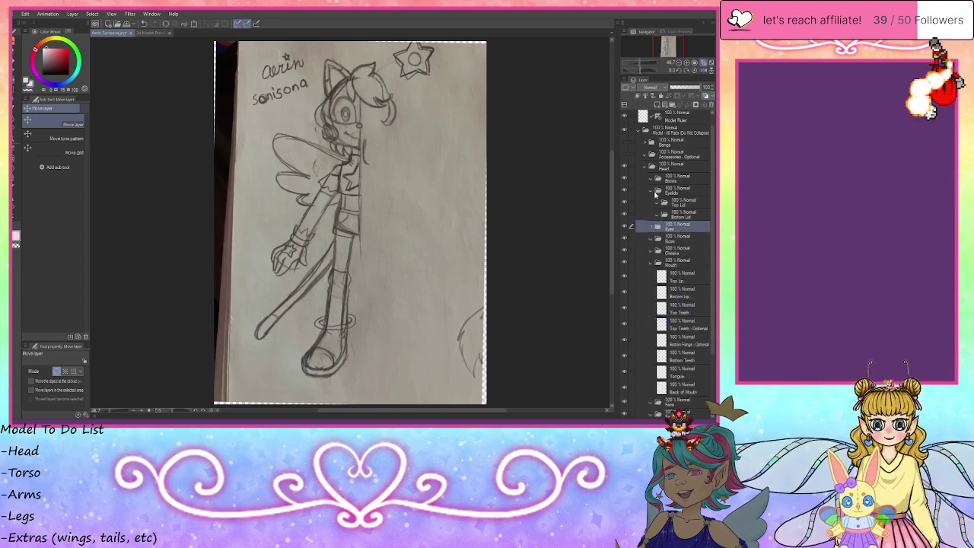
- Review the Top Lid and Bottom Lid folders under Eyelids and the Brows folder, and collapse Eyelids
left_click(676, 194)
left_click(679, 204)
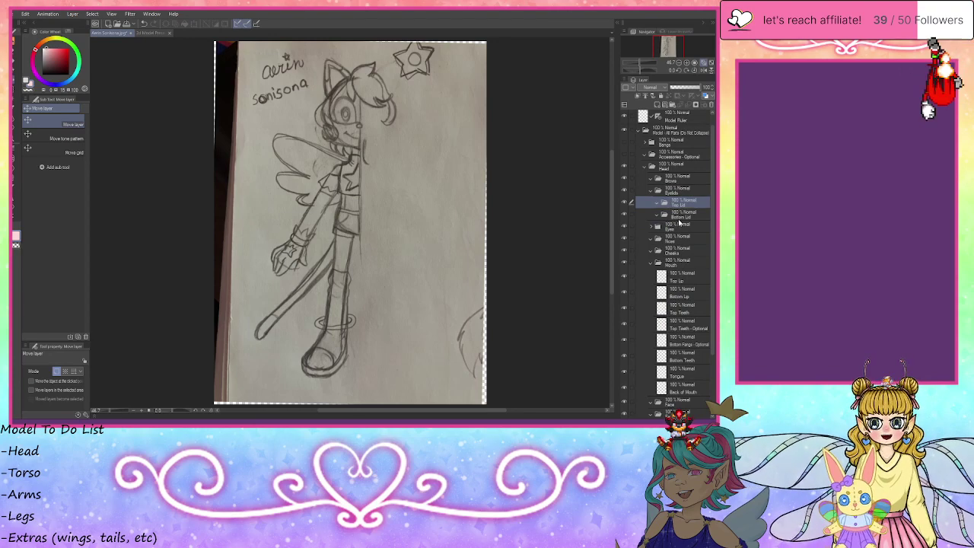
left_click(680, 215)
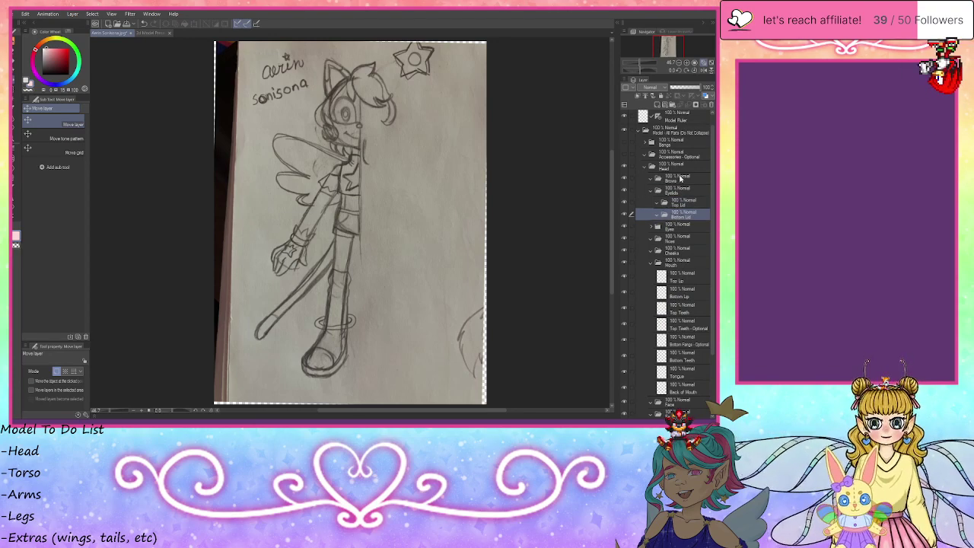
left_click(681, 178)
left_click(652, 194)
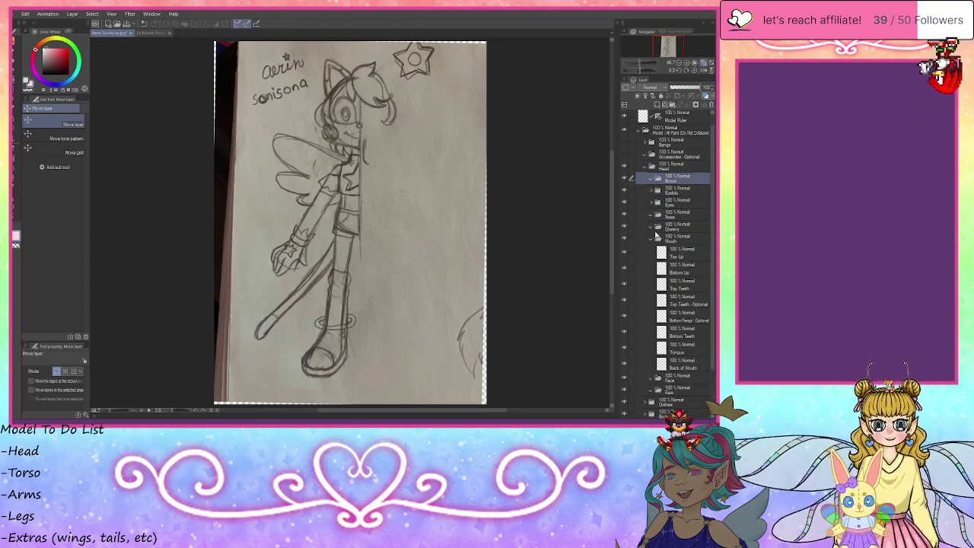
- Examine the Back of Mouth, Tongue, Bottom Teeth and Bottom Fangs - Optional layers in the Mouth folder
scroll(682, 300, "down", 3)
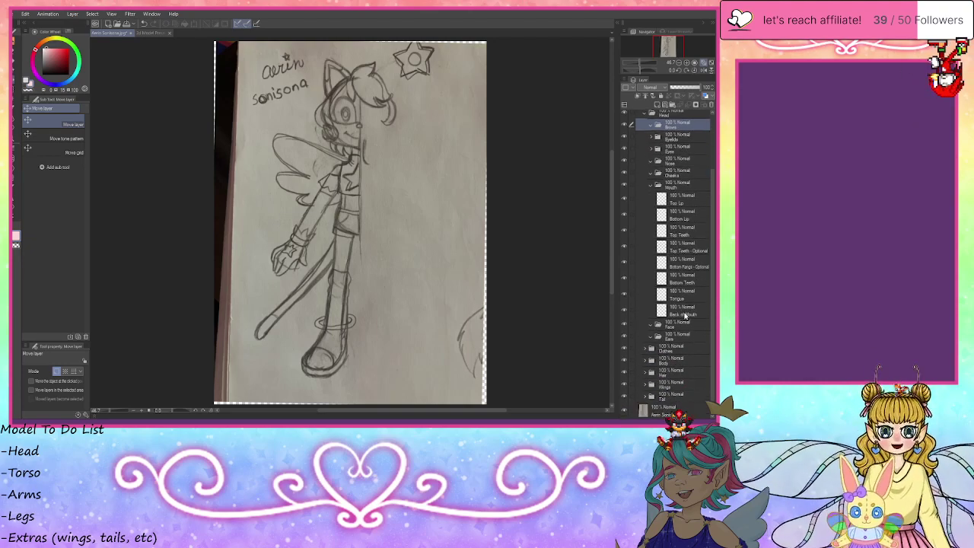
left_click(686, 310)
left_click(688, 299)
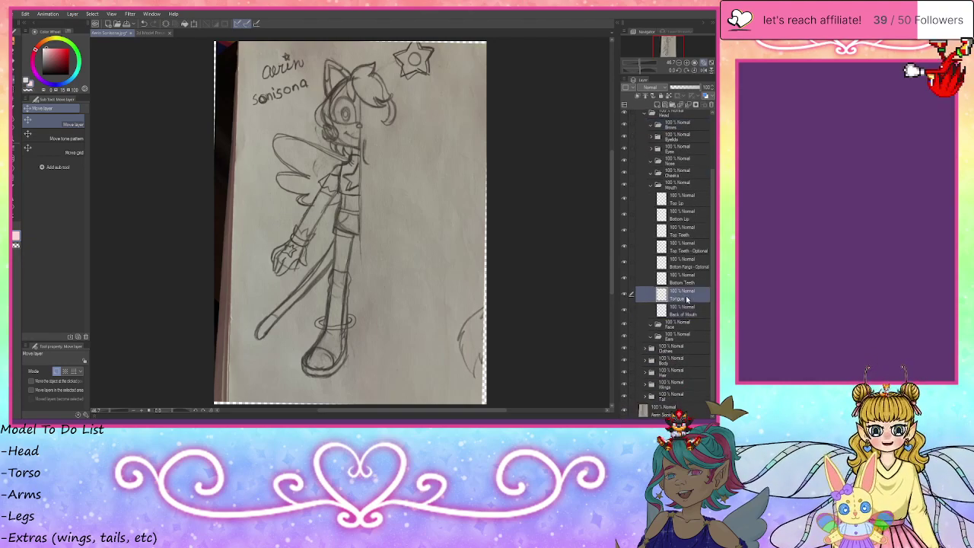
left_click(686, 281)
left_click(694, 267)
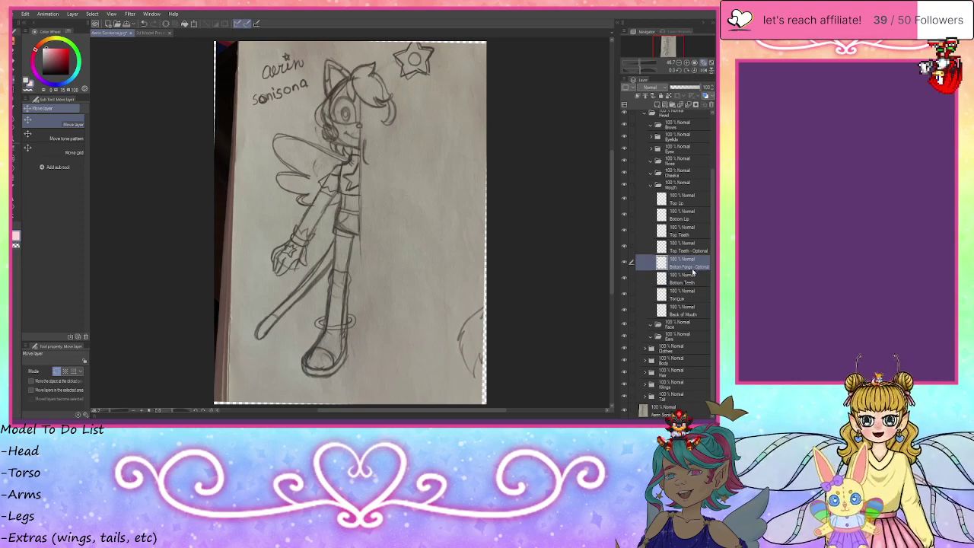
- Rename the Top Teeth - Optional layer to Top Fangs - Optional, and review the Top Teeth, Bottom Lip and Top Lip layers
left_click(695, 250)
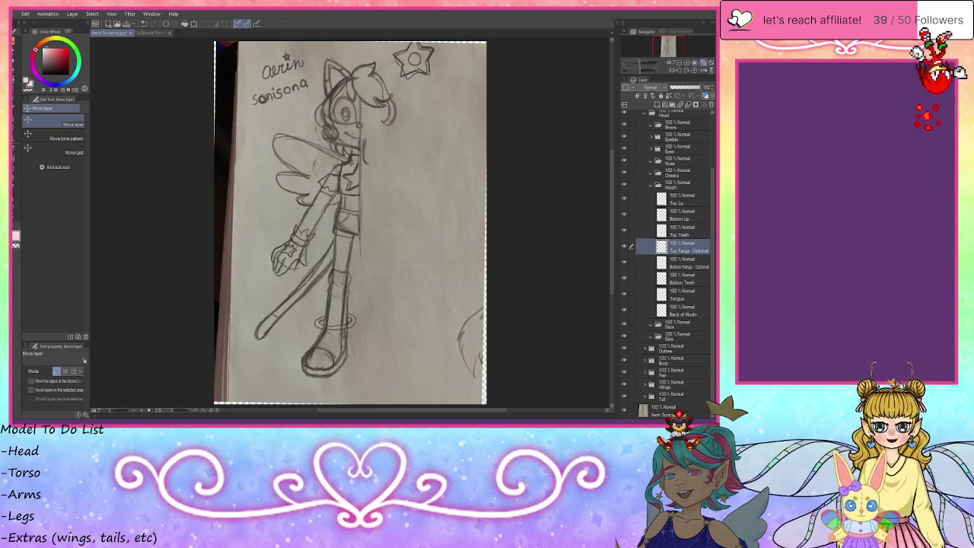
left_click(687, 233)
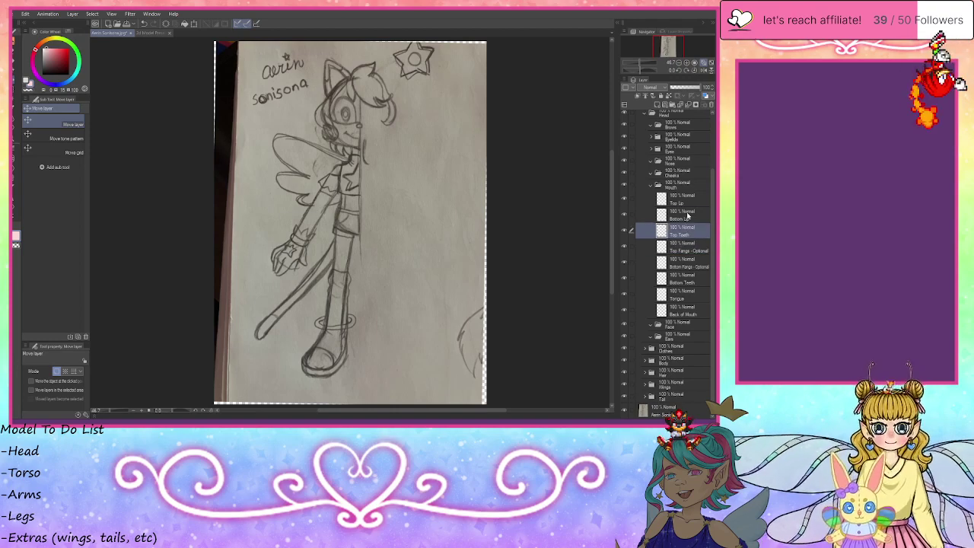
left_click(688, 213)
left_click(690, 198)
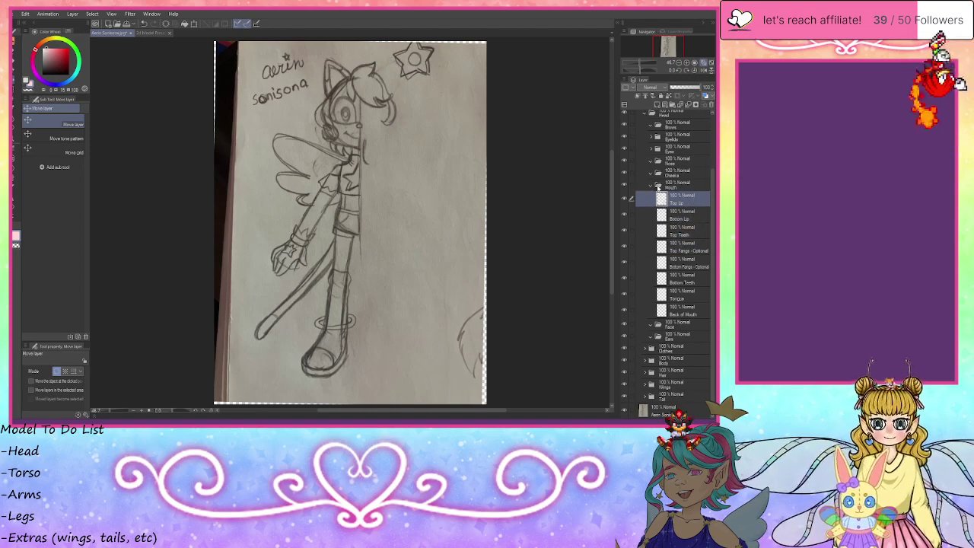
- Collapse the Mouth folder and lower the opacity of the scanned character sketch layer to 45%
left_click(653, 185)
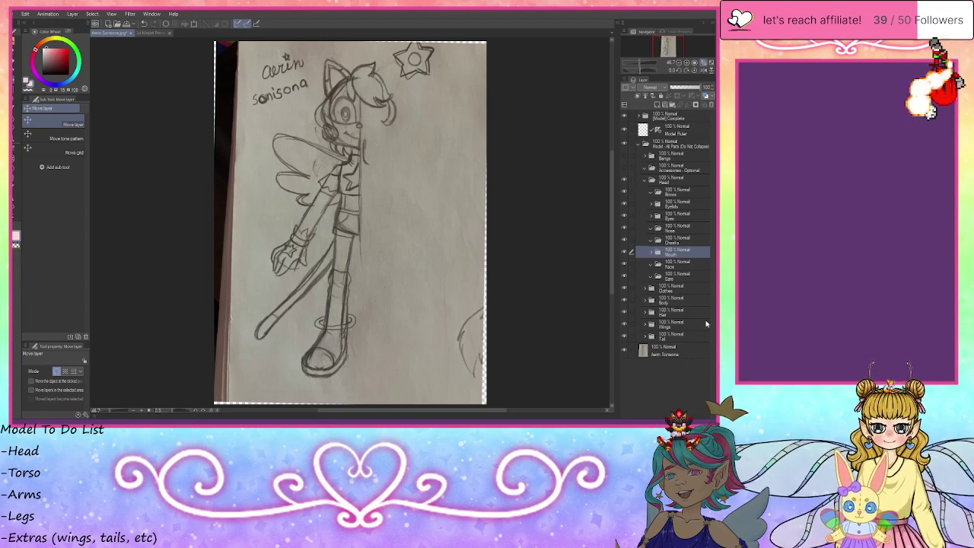
left_click(680, 354)
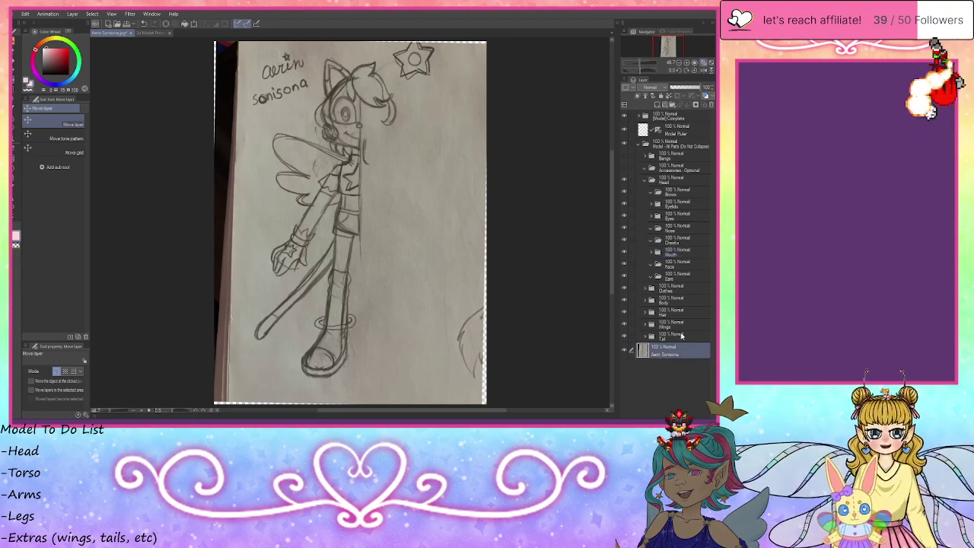
left_click(682, 88)
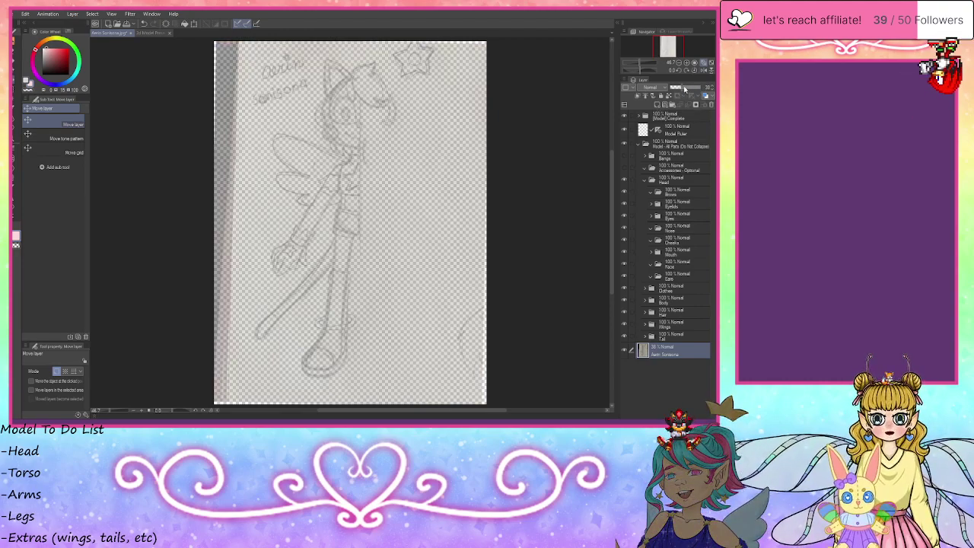
left_click(687, 89)
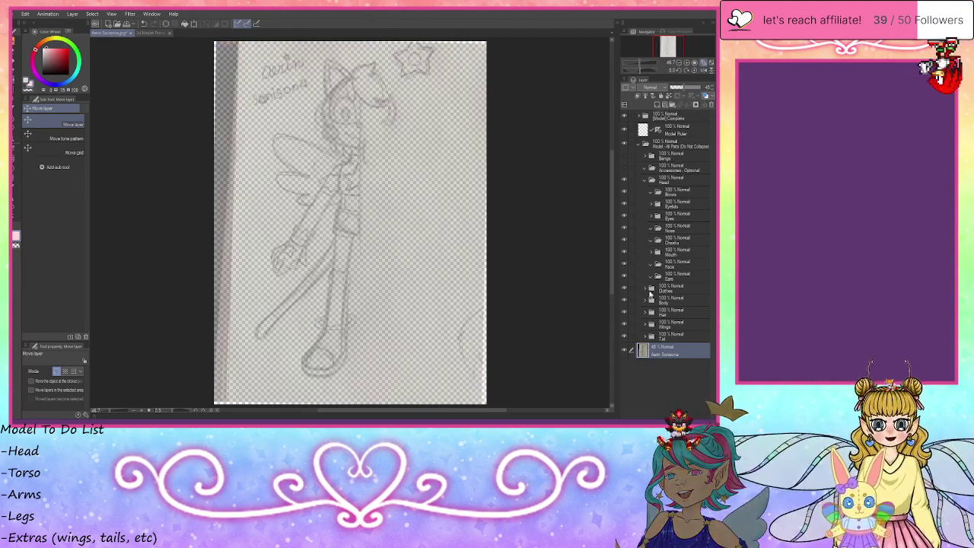
- Expand the Body folder and its Neck folder, and add a new raster layer inside the Torso folder
left_click(646, 301)
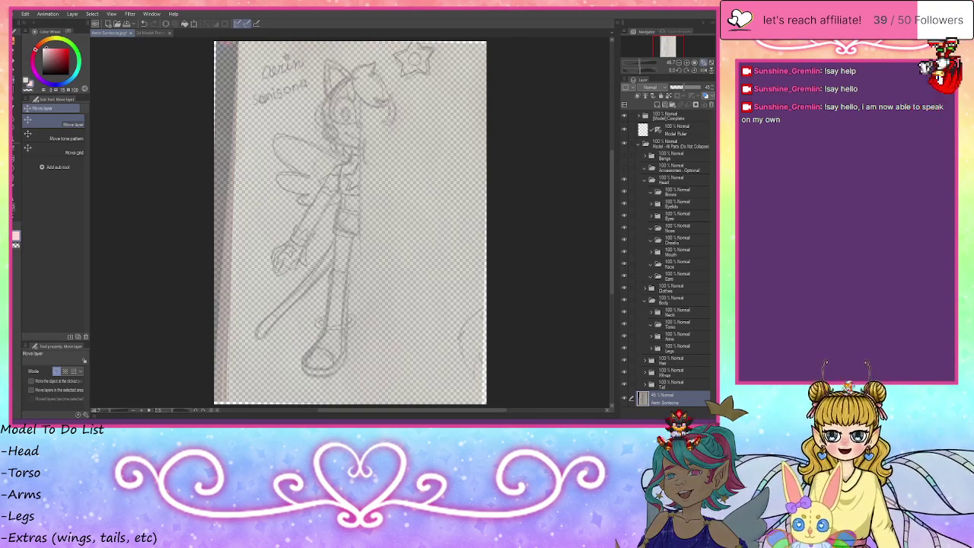
scroll(392, 159, "down", 1)
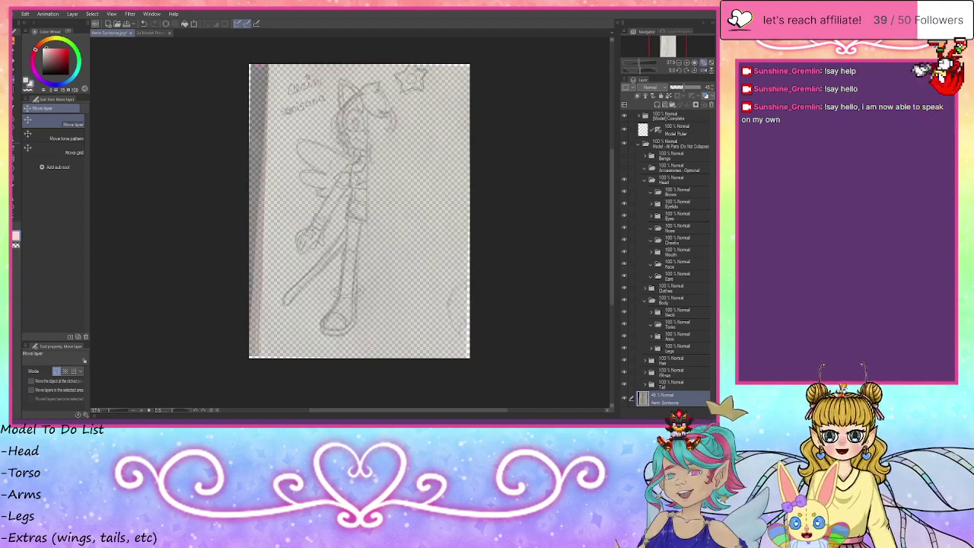
scroll(350, 112, "up", 2)
scroll(373, 170, "up", 5)
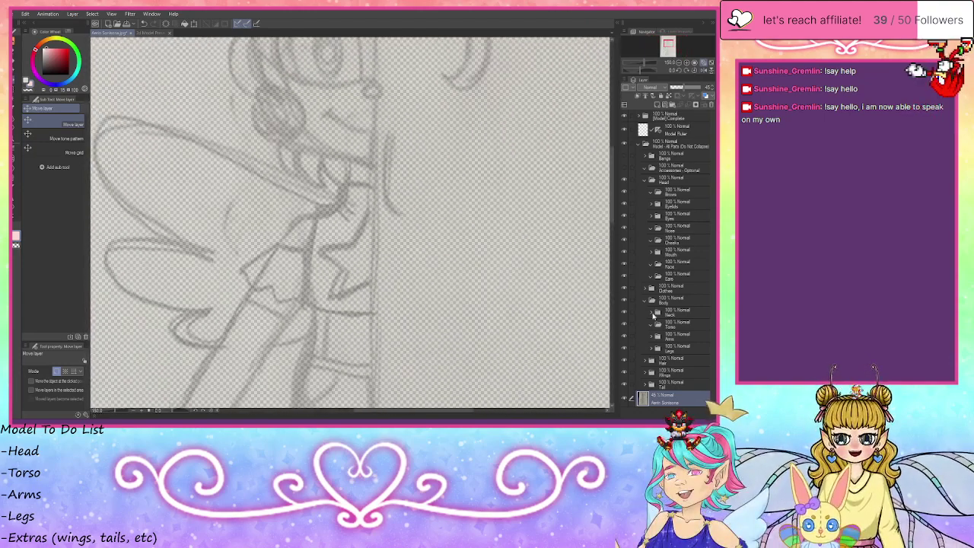
left_click(664, 331)
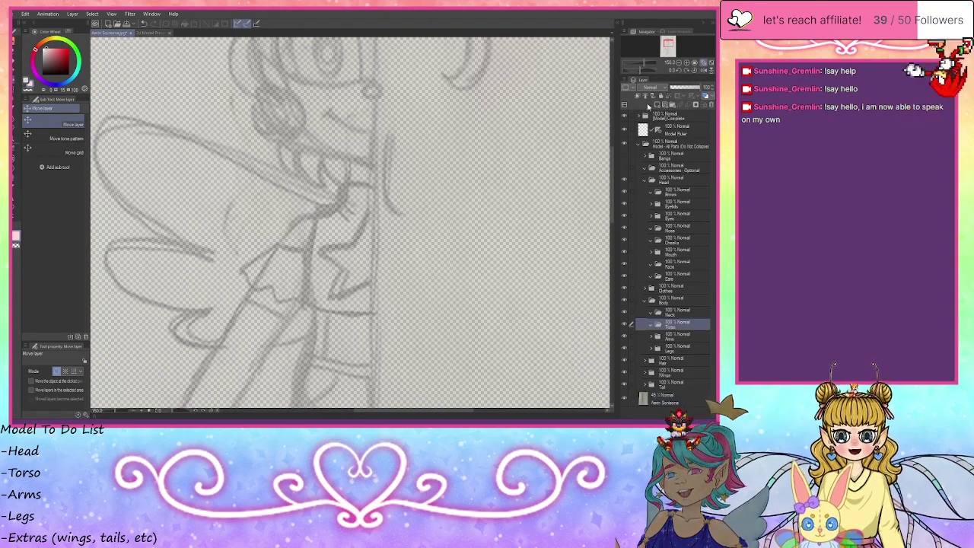
key("ctrl+shift+n")
scroll(464, 154, "down", 4)
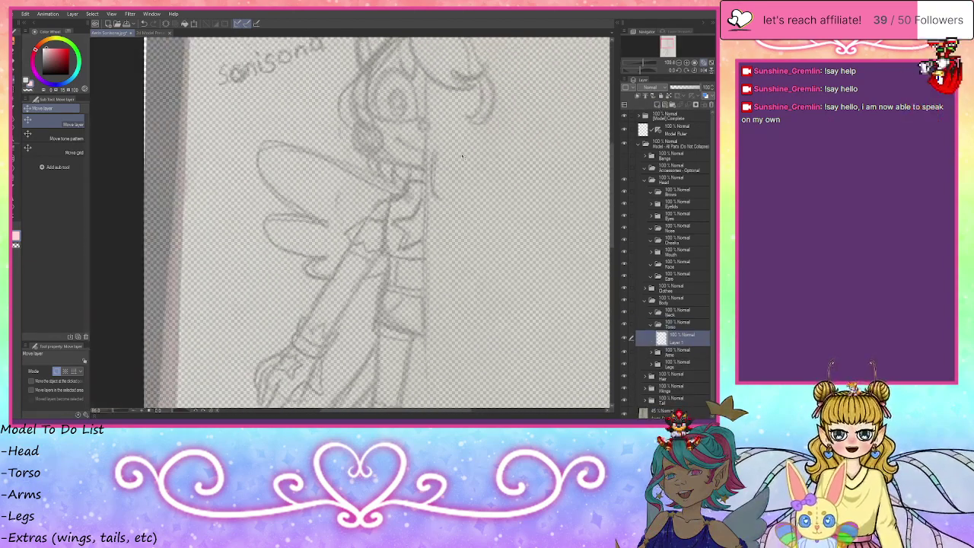
scroll(441, 154, "up", 3)
scroll(441, 155, "up", 2)
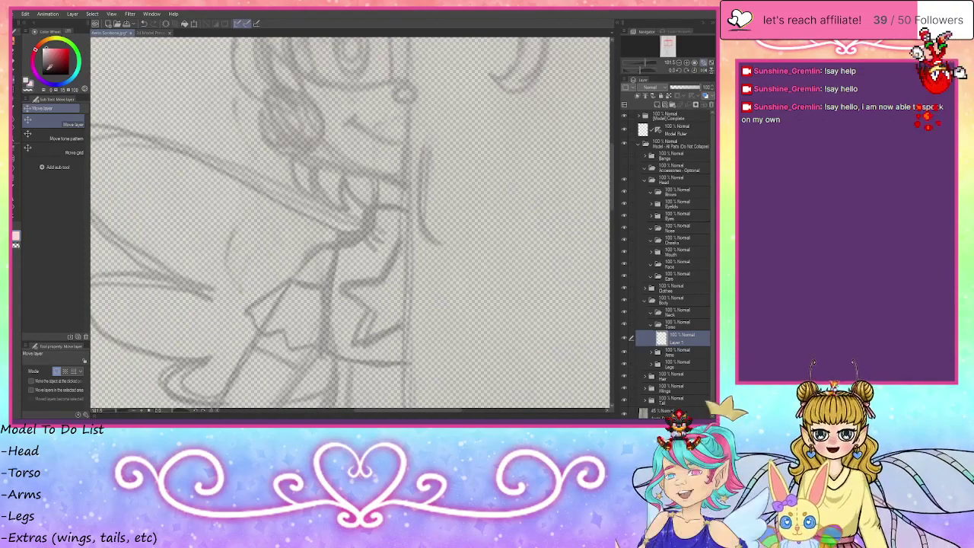
- Set the drawing colour to black and choose the Big Pen brush
left_click(43, 74)
key("p")
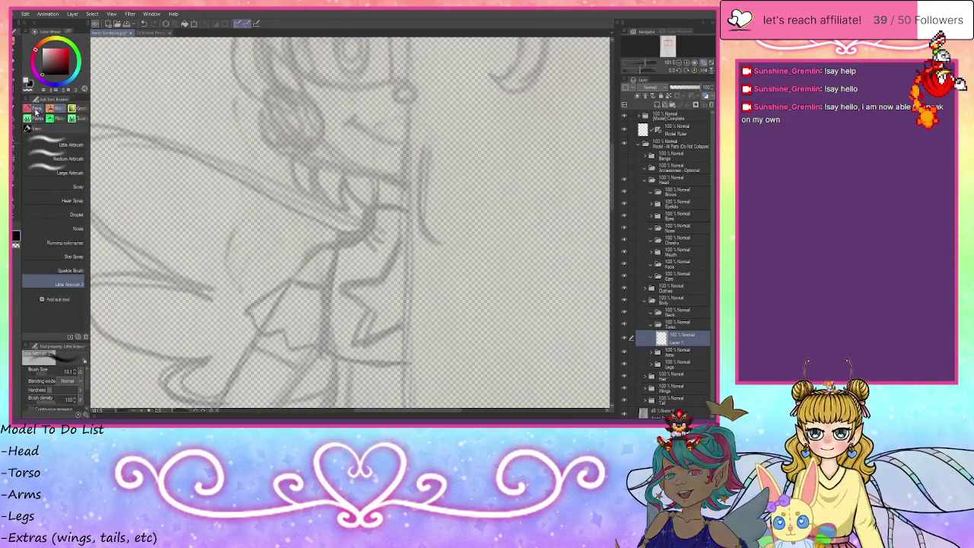
left_click(65, 188)
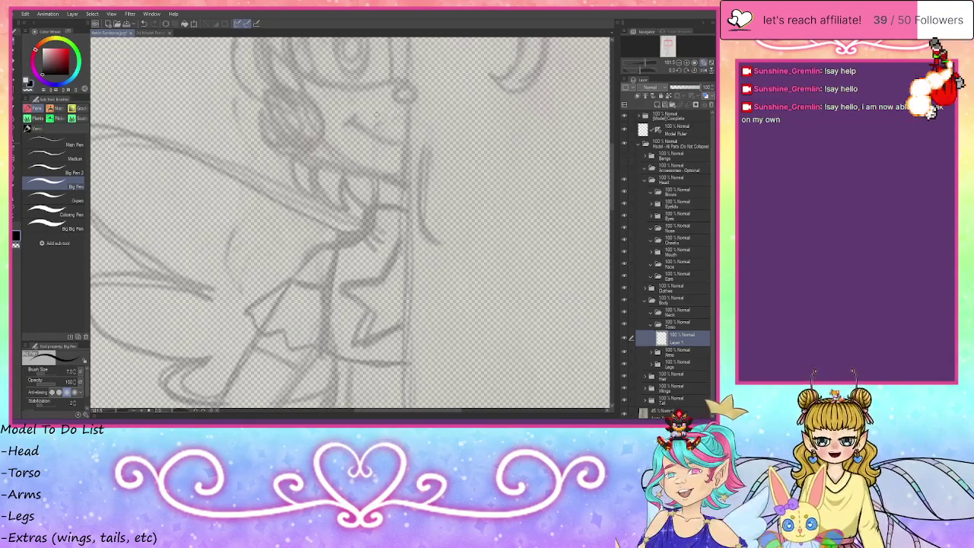
- Undo the test stroke and make the Model Ruler layer's symmetry ruler available on the new Torso layer
left_click_drag(377, 91, 378, 123)
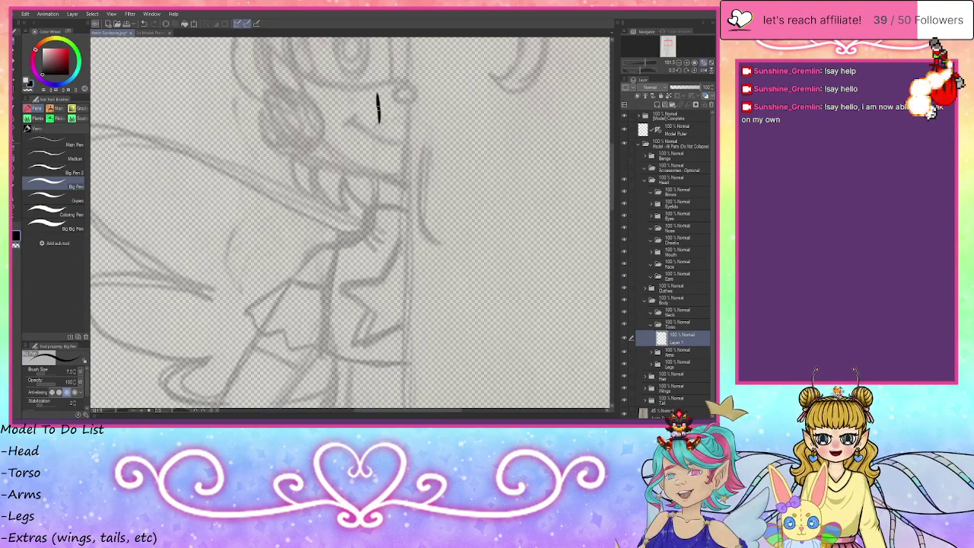
key("ctrl+z")
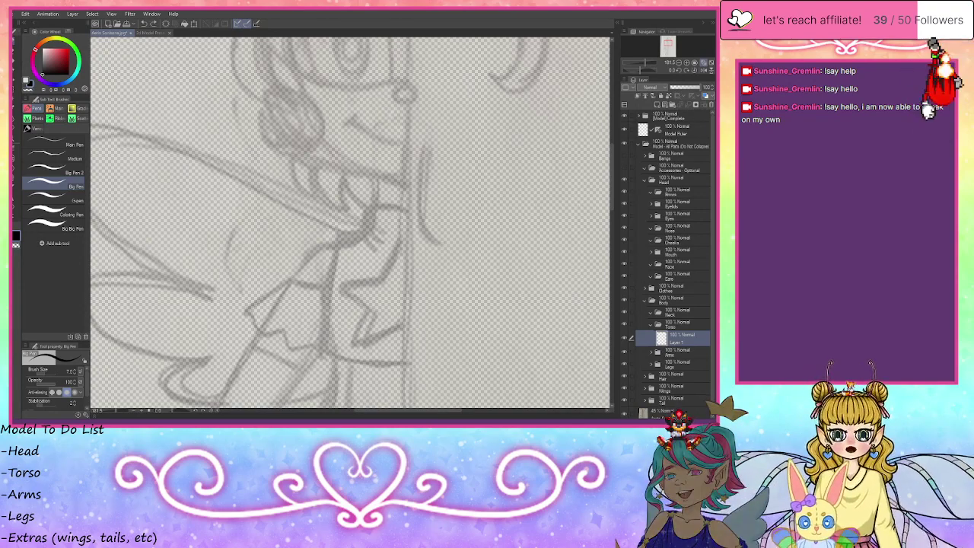
left_click(661, 135)
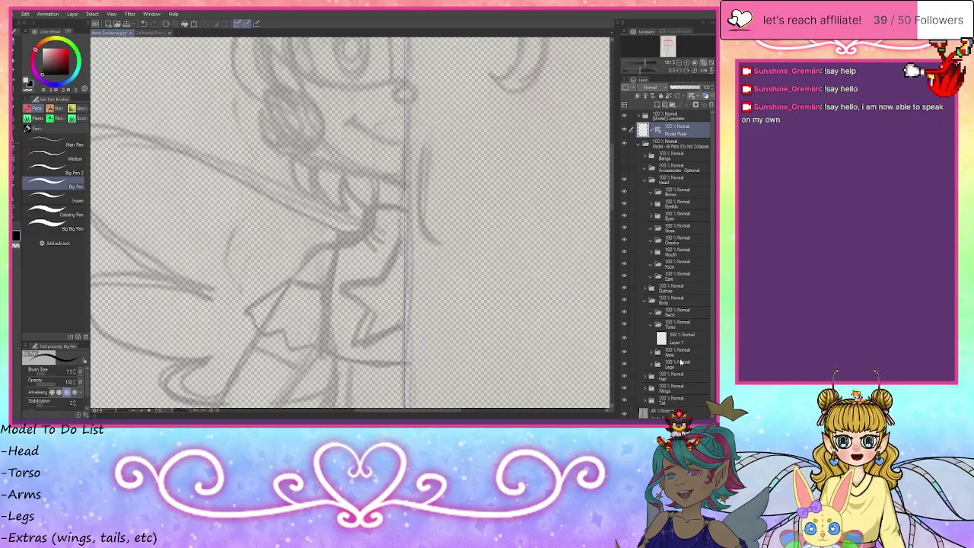
left_click(669, 344)
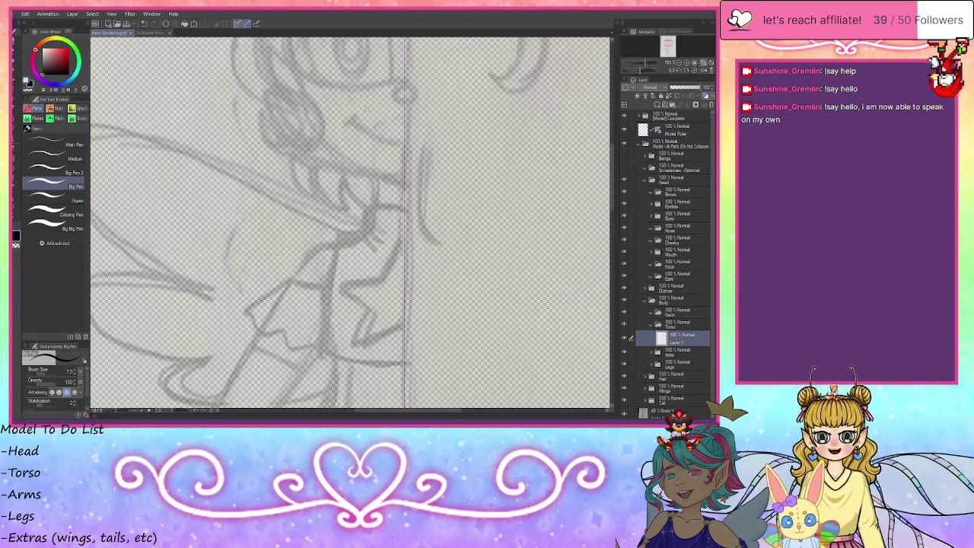
left_click_drag(377, 97, 378, 180)
key("ctrl+z")
key("ctrl+z")
key("ctrl+z")
key("ctrl+z")
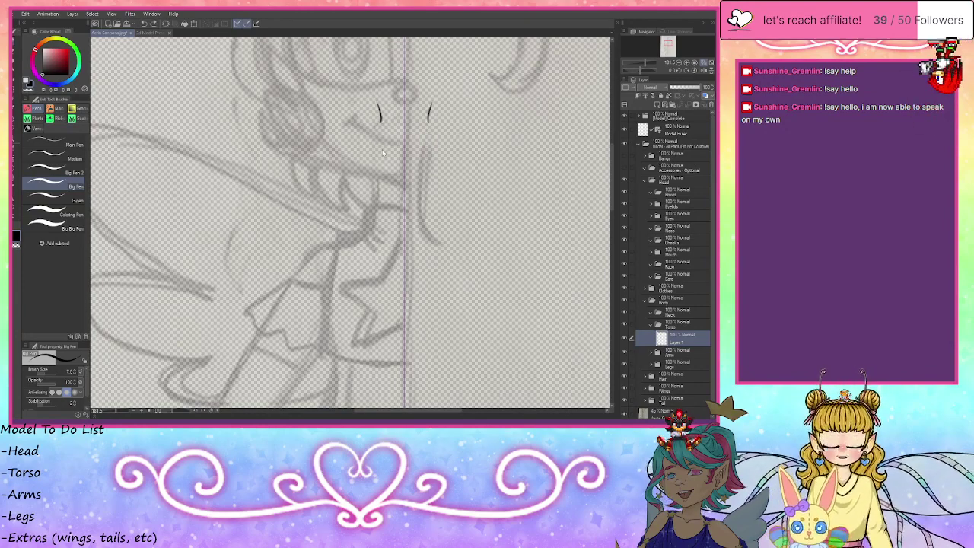
left_click_drag(374, 104, 373, 229)
key("ctrl+z")
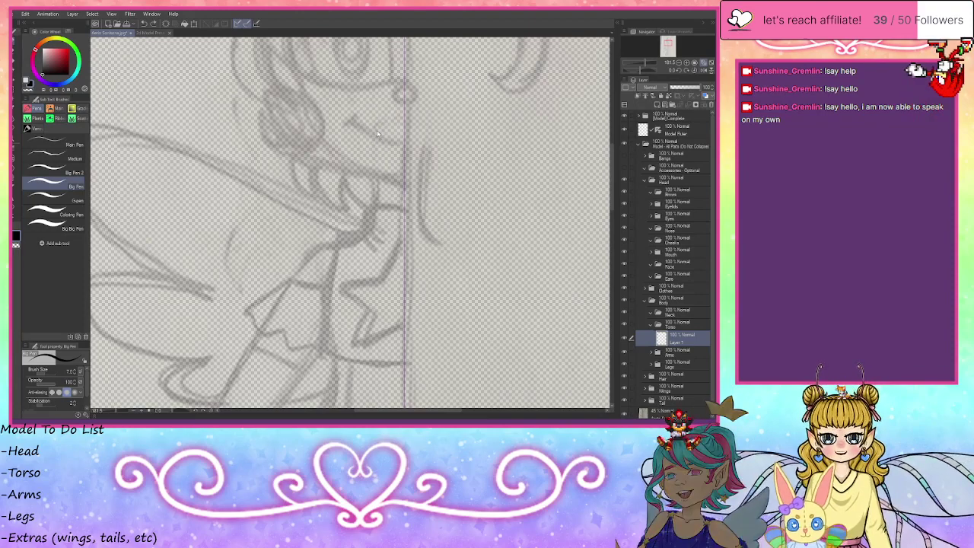
- Draw the mirrored neck outline from the lower face down to the base of the neck, thinning and reworking its upper part
mouse_move(374, 110)
left_mouse_down()
mouse_move(375, 205)
mouse_move(360, 243)
mouse_move(378, 223)
mouse_move(378, 142)
left_mouse_up()
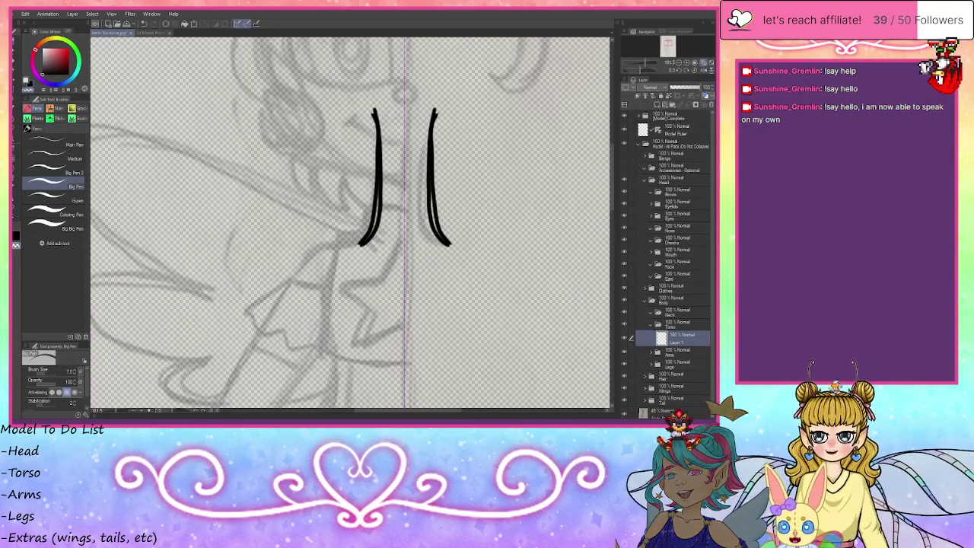
mouse_move(376, 113)
left_mouse_down()
mouse_move(377, 209)
mouse_move(358, 243)
left_mouse_up()
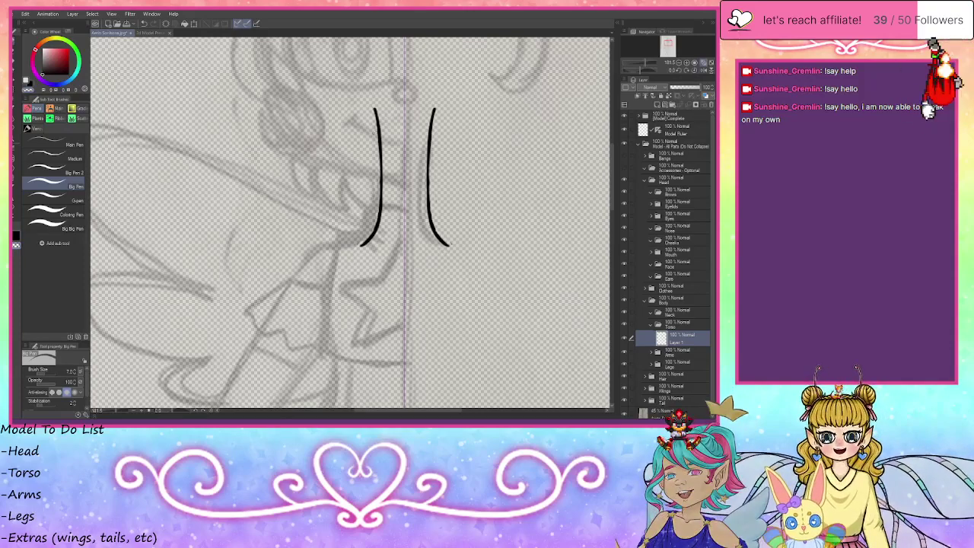
key("ctrl+z")
key("ctrl+z")
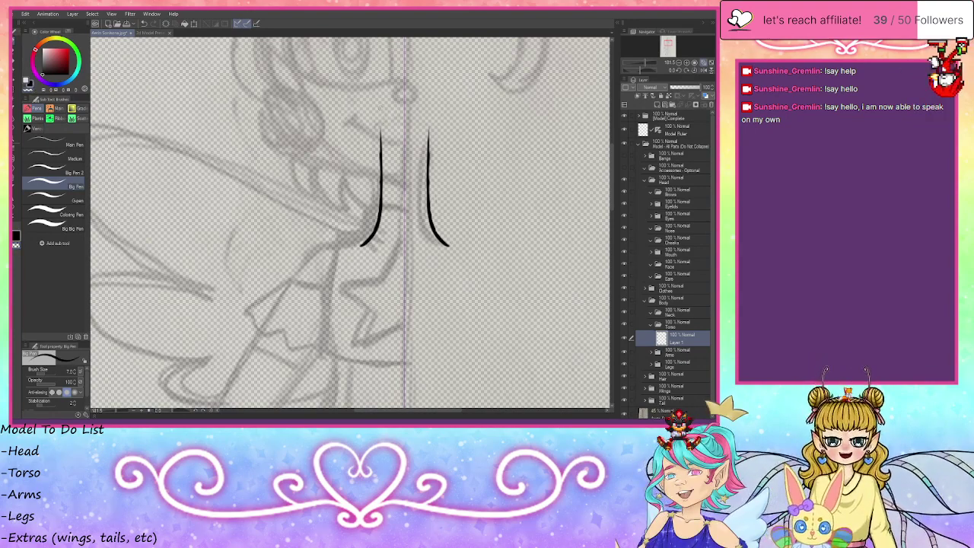
left_click_drag(380, 109, 380, 211)
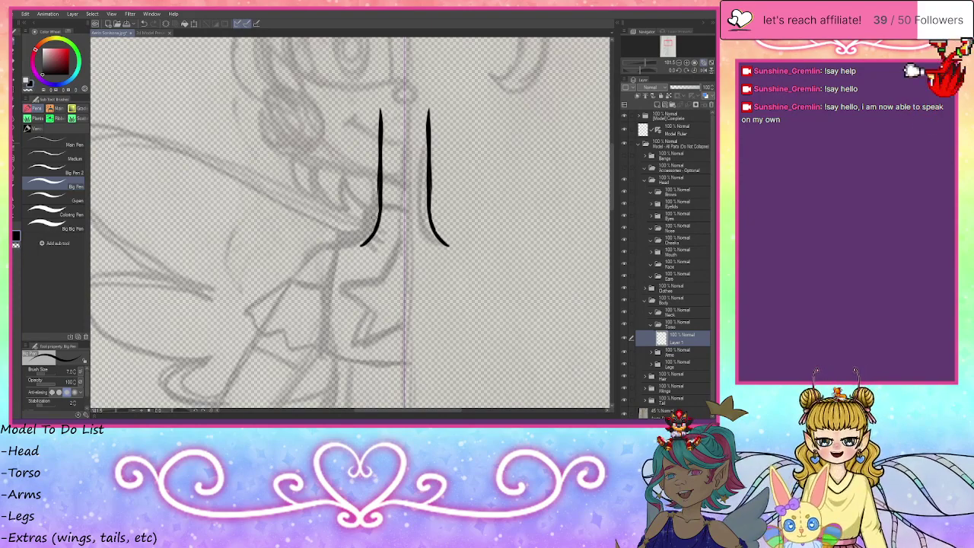
left_click_drag(386, 162, 381, 212)
left_click_drag(382, 136, 384, 165)
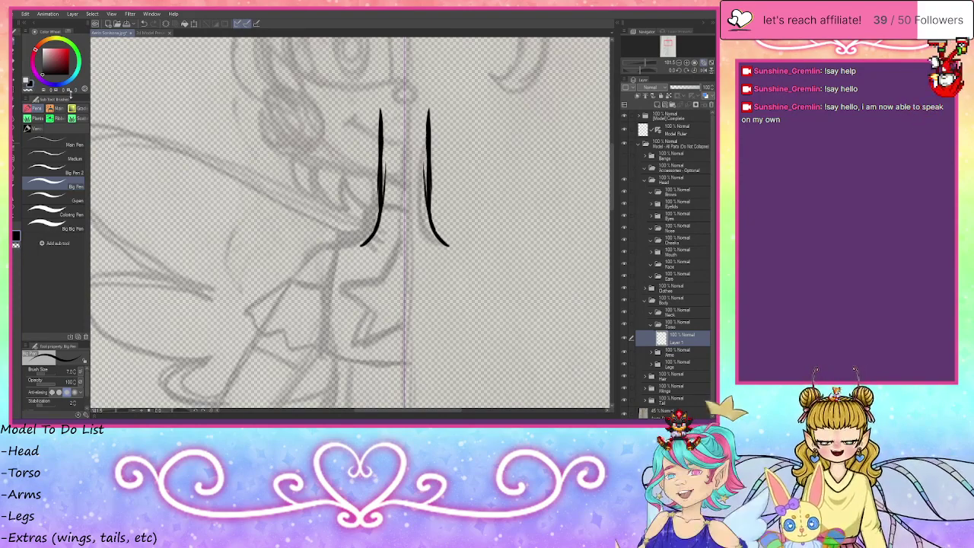
- Trim the stray and overly thick edges of the upper neck lines with the transparent colour
left_click(27, 88)
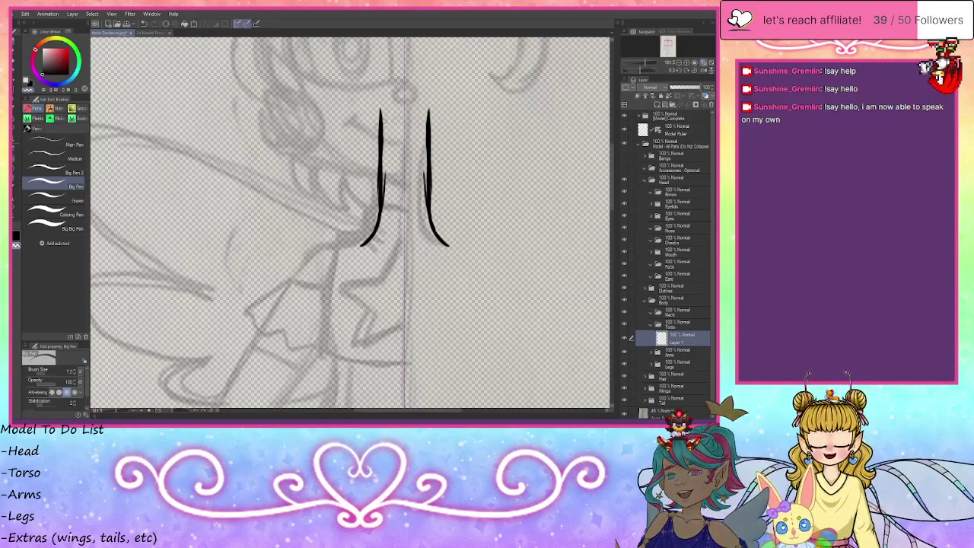
left_click_drag(385, 114, 384, 210)
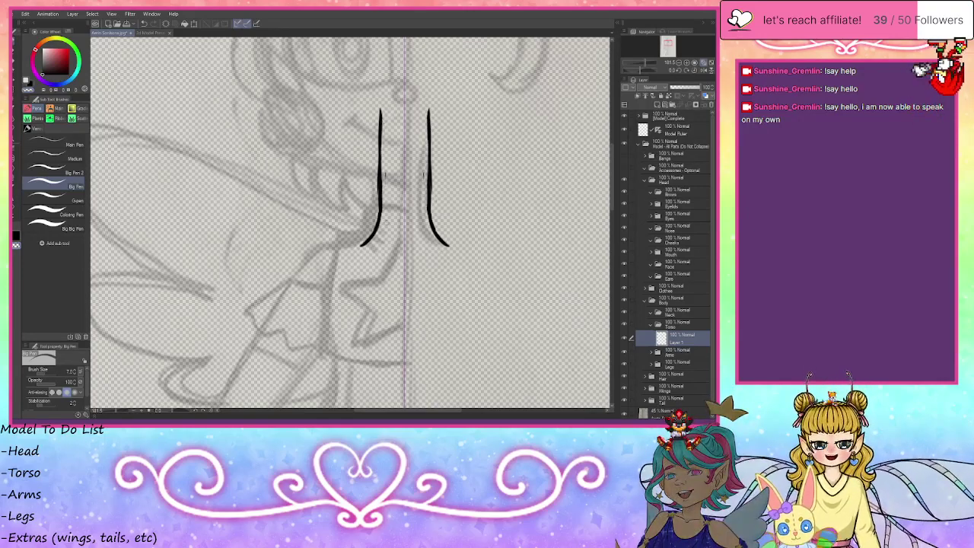
left_click_drag(376, 165, 376, 215)
left_click_drag(379, 182, 379, 121)
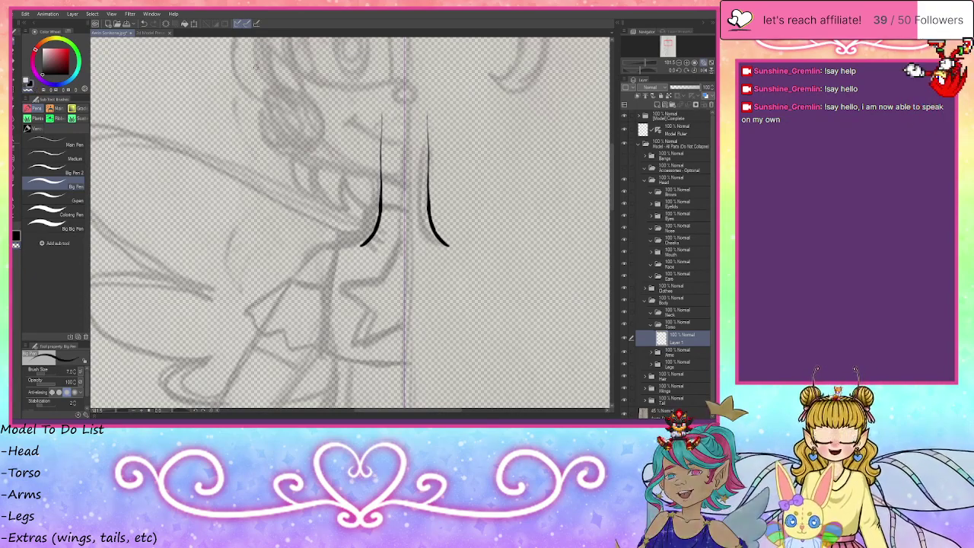
- Redraw the upper neck lines as smooth, even strokes joining the curves at the base of the neck
left_click_drag(379, 111, 380, 213)
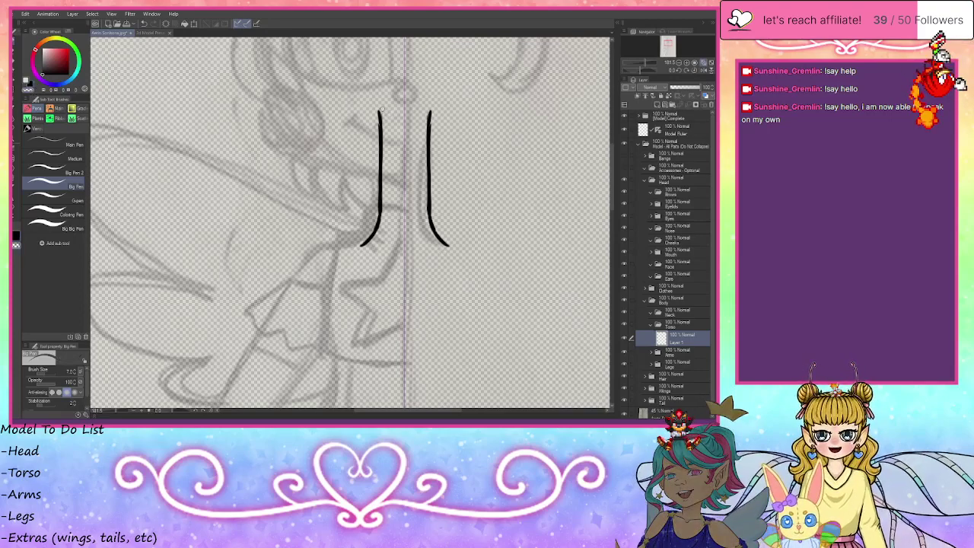
left_click_drag(377, 111, 378, 172)
key("ctrl+z")
key("ctrl+z")
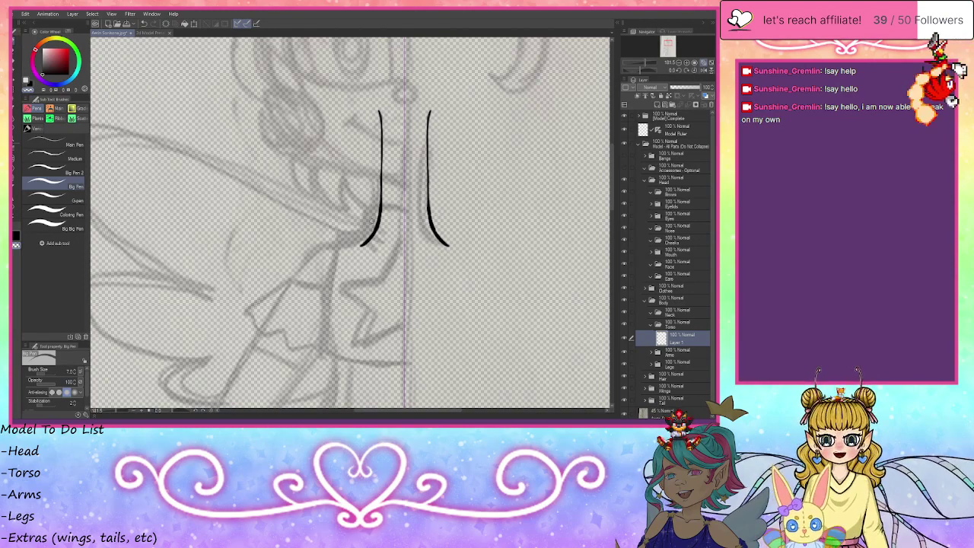
key("ctrl+z")
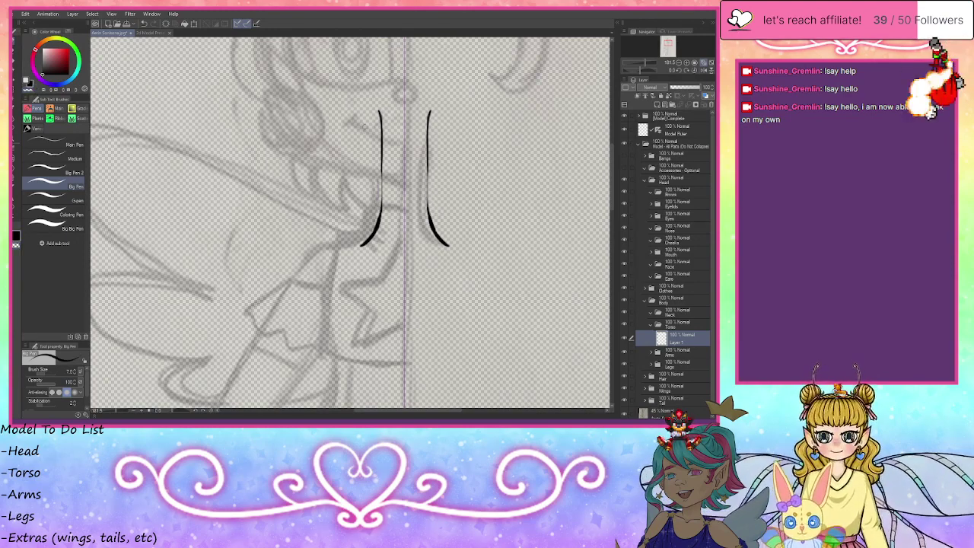
left_click_drag(379, 114, 381, 210)
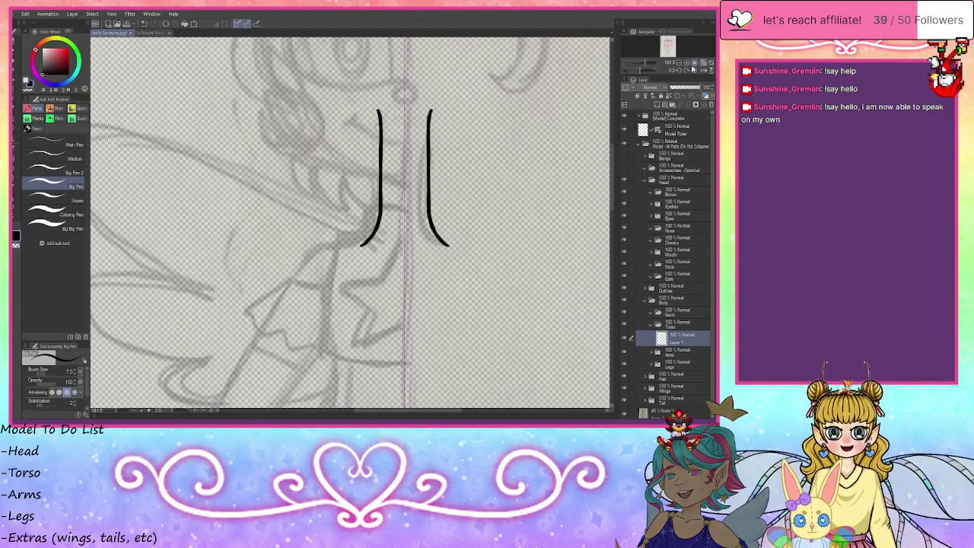
- Extend the mirrored neck curves outward along the sketch to form the shoulder lines
key("ctrl+plus")
left_click_drag(411, 305, 298, 106)
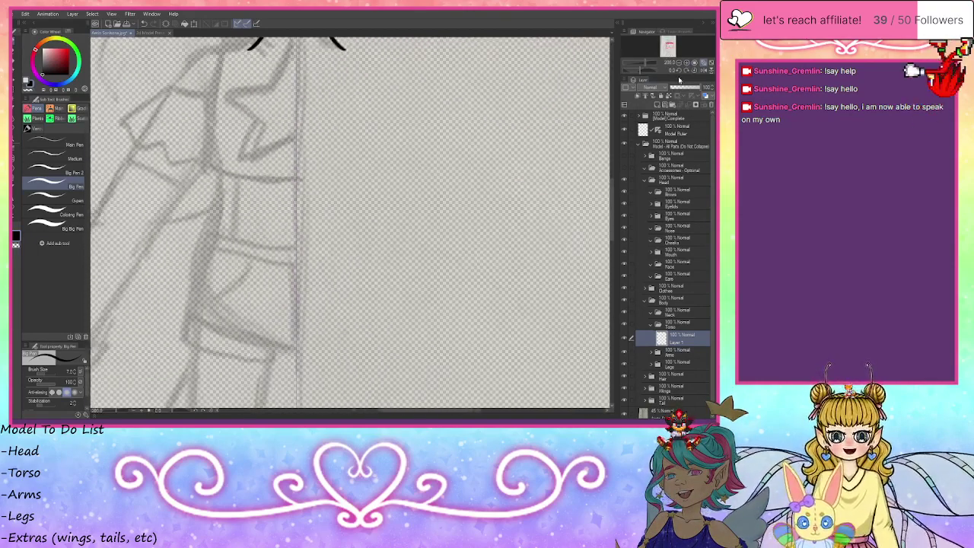
left_click(687, 63)
left_click_drag(670, 47, 669, 44)
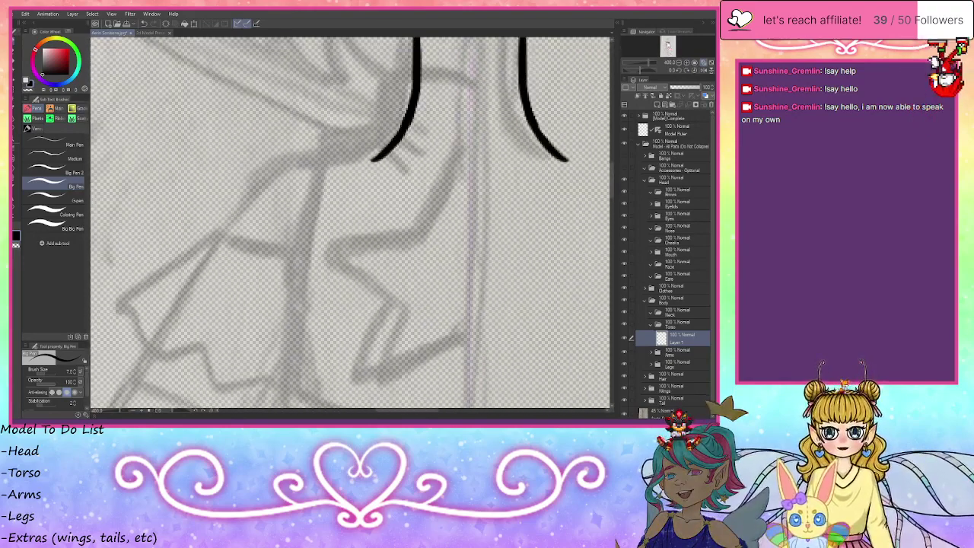
left_click_drag(386, 151, 305, 169)
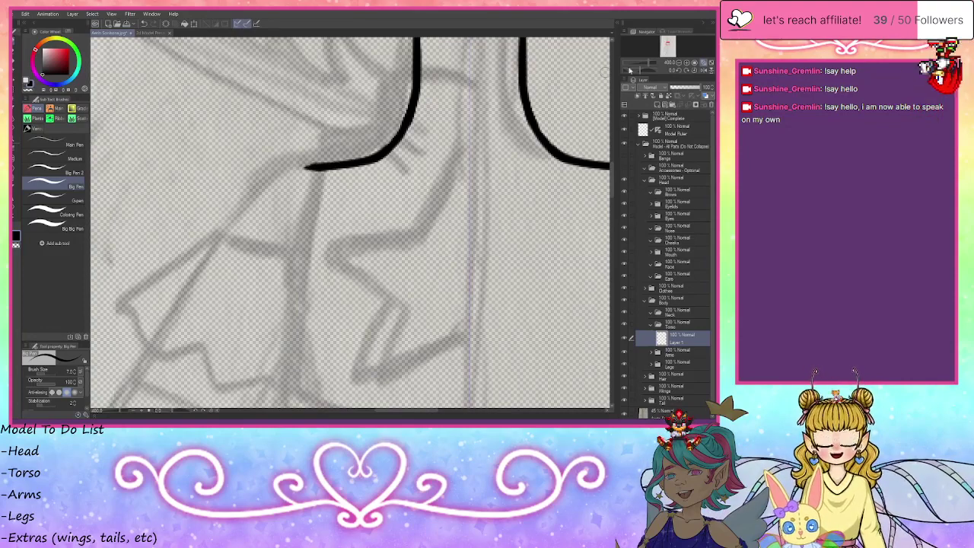
- Try to outline the mirrored torso sides along the sketch with short overlapping strokes, closing the bottom with a shallow curve
left_click(680, 63)
left_click(679, 63)
left_click(680, 63)
left_click_drag(674, 50, 668, 44)
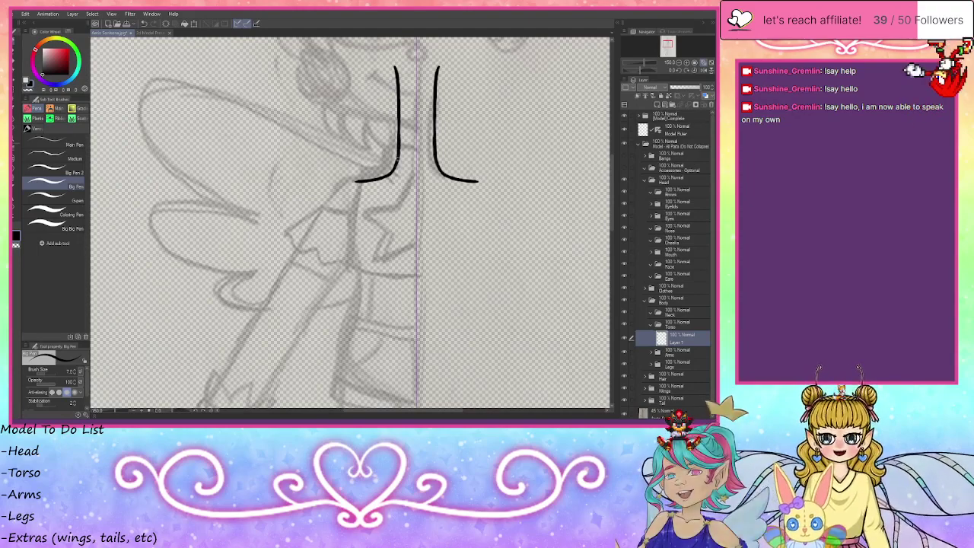
scroll(395, 168, "down", 5)
left_click_drag(666, 49, 668, 47)
left_click_drag(291, 119, 293, 173)
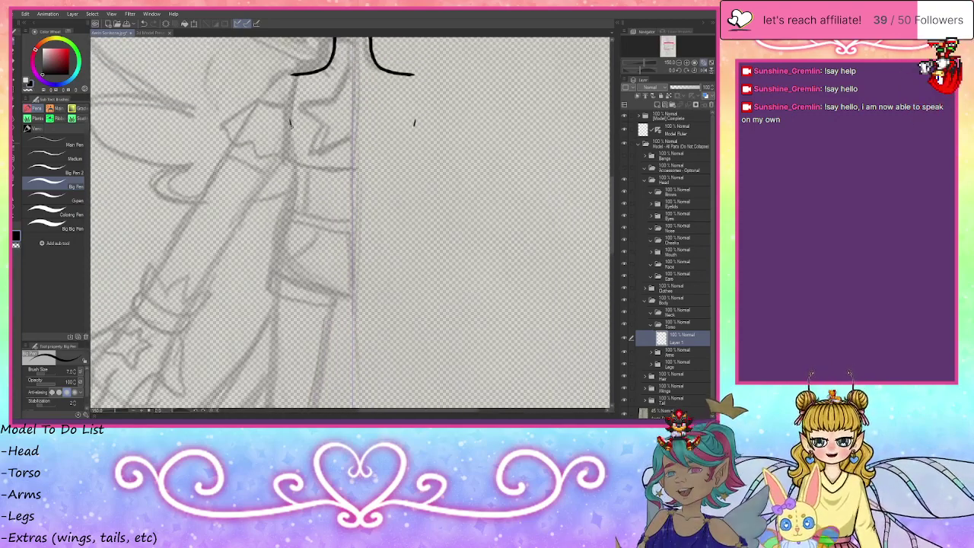
left_click_drag(413, 118, 413, 172)
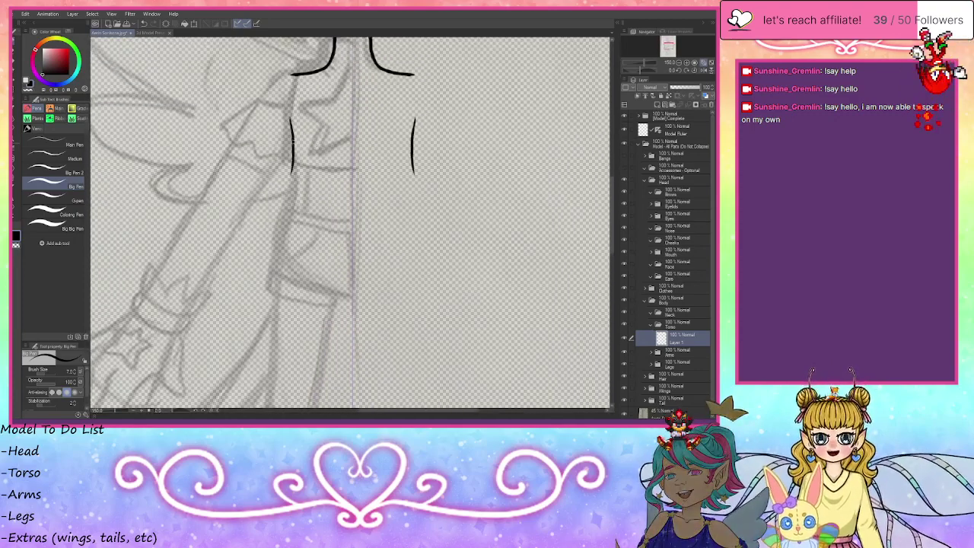
left_click_drag(293, 140, 289, 215)
mouse_move(293, 165)
left_mouse_down()
mouse_move(288, 217)
mouse_move(293, 149)
mouse_move(287, 246)
left_mouse_up()
mouse_move(292, 209)
left_mouse_down()
mouse_move(289, 293)
mouse_move(352, 316)
left_mouse_up()
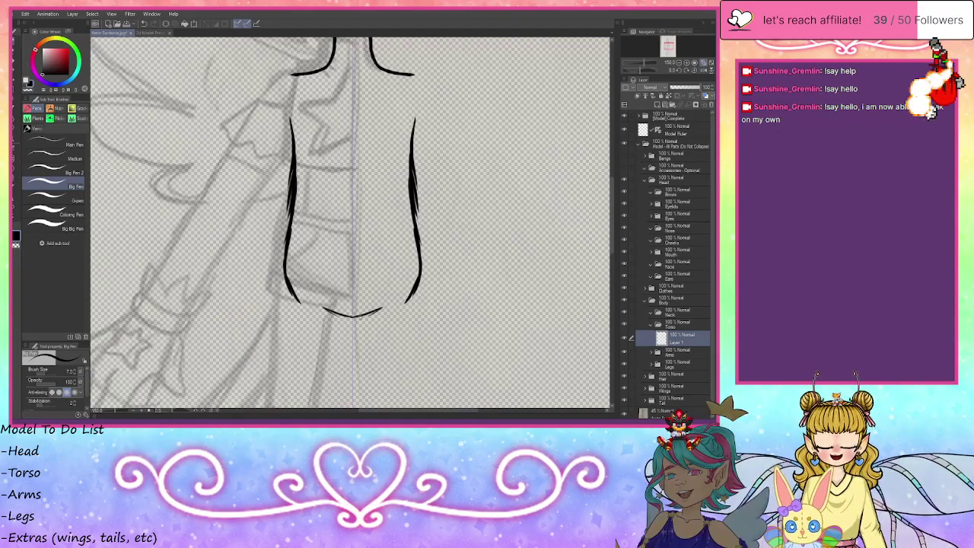
- Undo the overlapping torso strokes and redraw the mirrored torso sides as long smooth curves, with a shallow curve between the hips
key("ctrl+z")
key("ctrl+z")
key("ctrl+z")
key("ctrl+z")
key("ctrl+z")
key("ctrl+z")
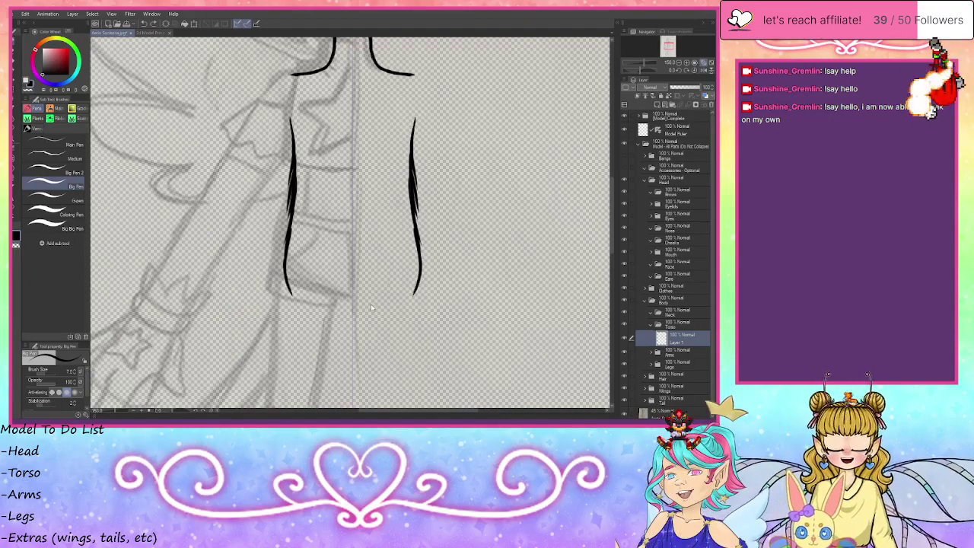
key("ctrl+z")
key("ctrl+z")
key("ctrl+z")
key("ctrl+z")
key("ctrl+z")
key("ctrl+z")
key("ctrl+z")
key("ctrl+z")
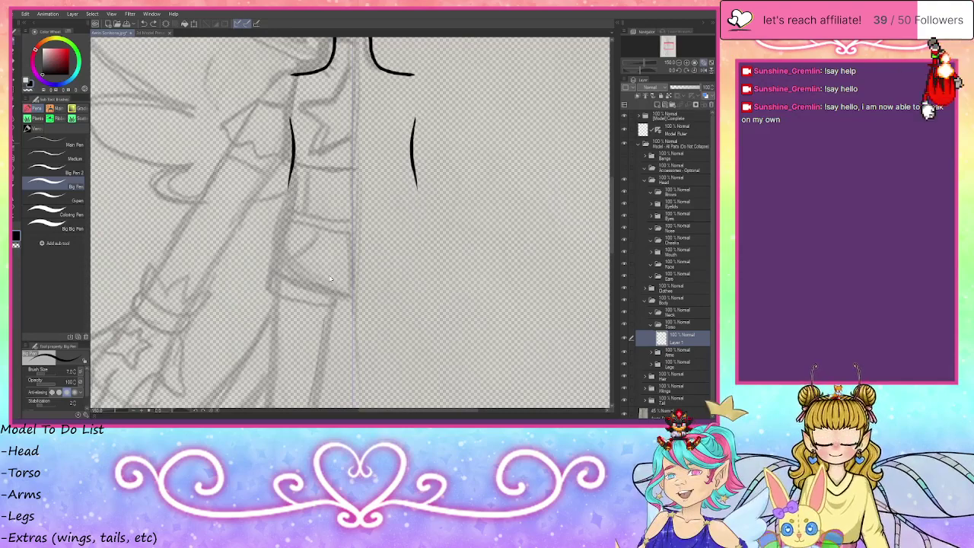
key("ctrl+z")
key("ctrl+z")
key("ctrl+z")
key("ctrl+z")
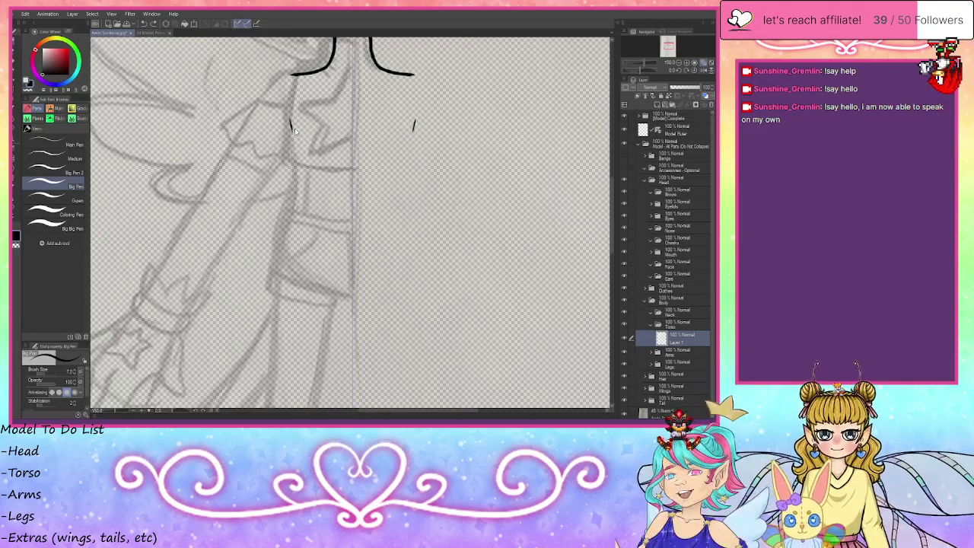
mouse_move(289, 125)
left_mouse_down()
mouse_move(285, 305)
mouse_move(354, 319)
left_mouse_up()
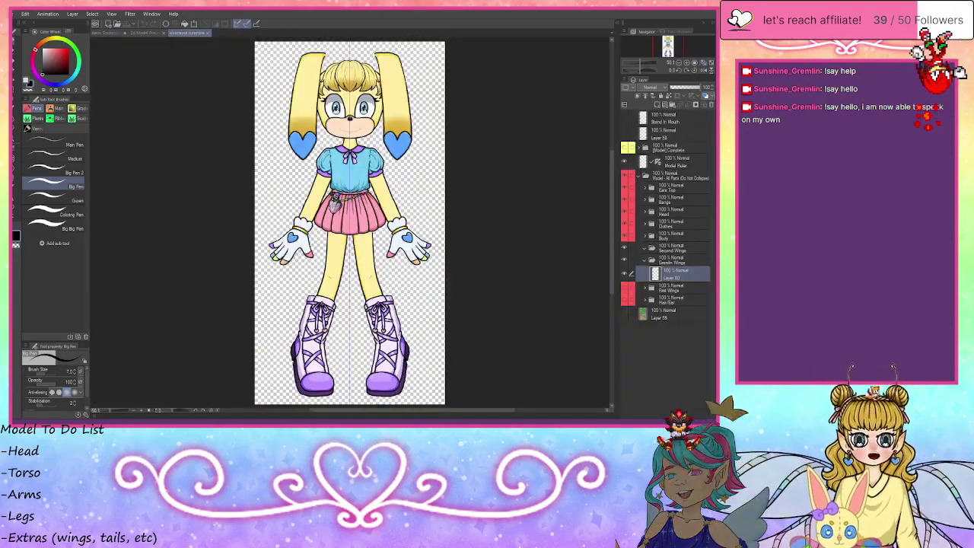
- Hide the Clothes folder in the finished reference model and examine the shape of its bare torso
left_click(624, 225)
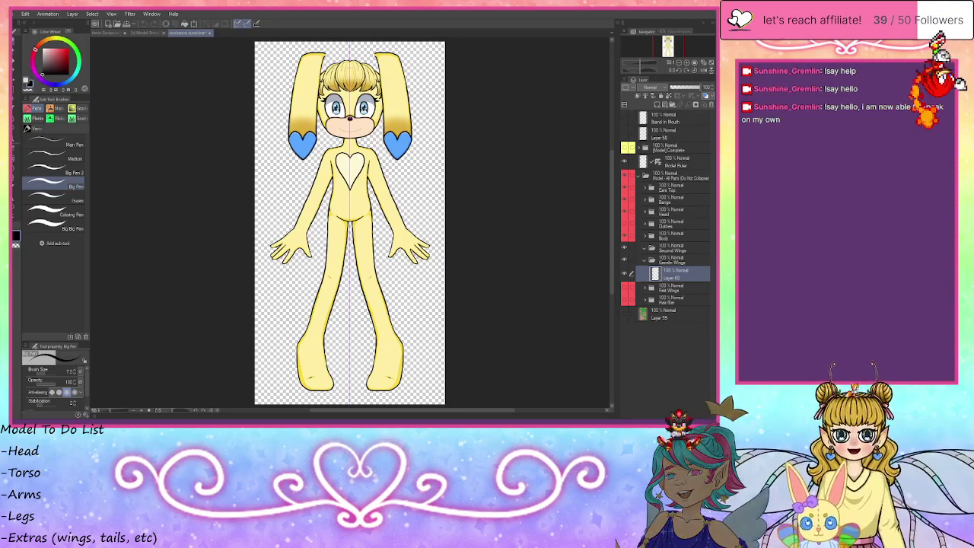
scroll(347, 159, "up", 7)
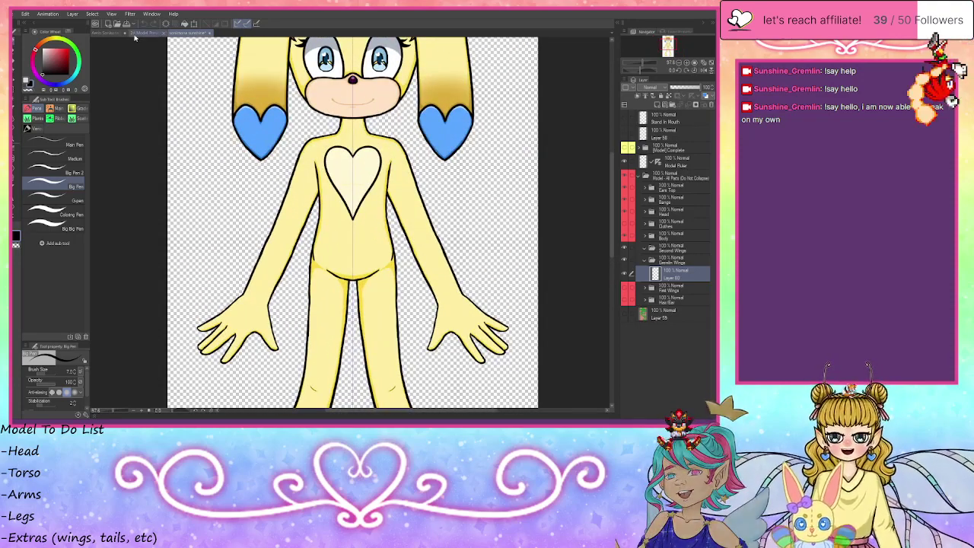
left_click(99, 34)
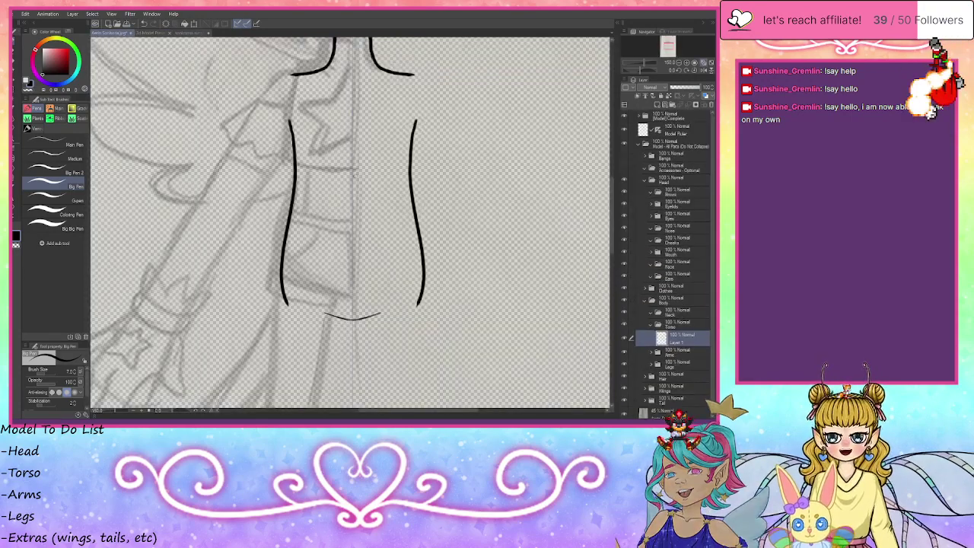
- Thicken and widen the curve between the hips and clean up the lower ends of the torso sides
scroll(310, 228, "down", 3)
scroll(304, 250, "up", 3)
scroll(321, 262, "up", 3)
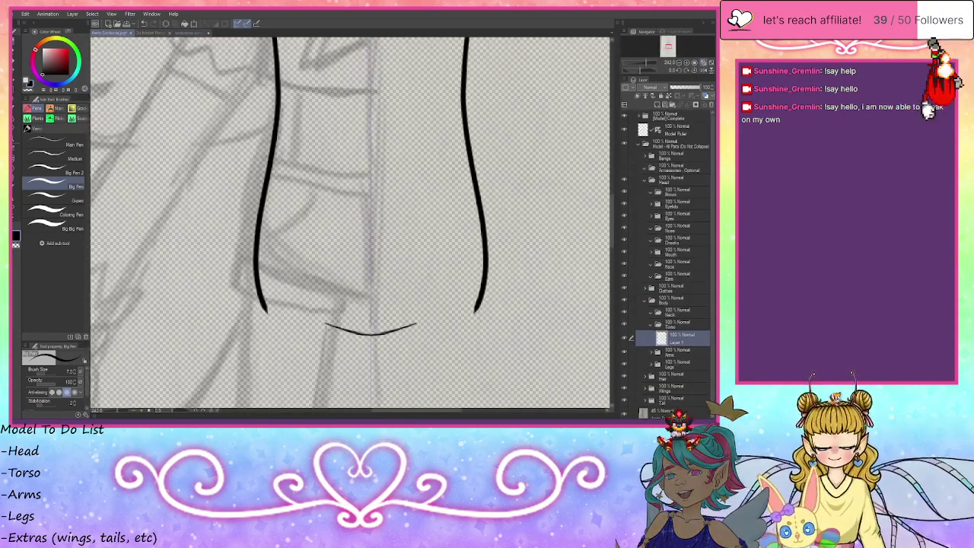
left_click_drag(320, 321, 361, 334)
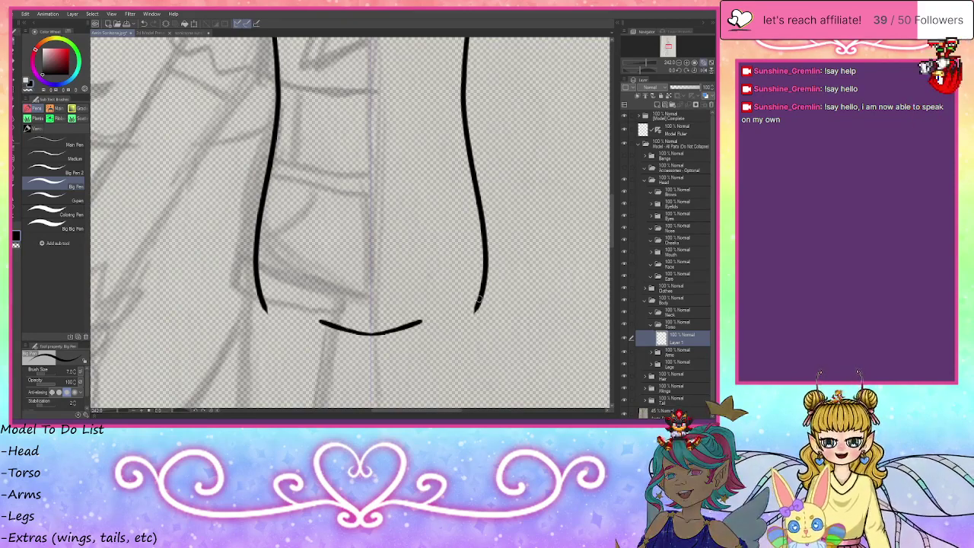
left_click_drag(478, 302, 472, 312)
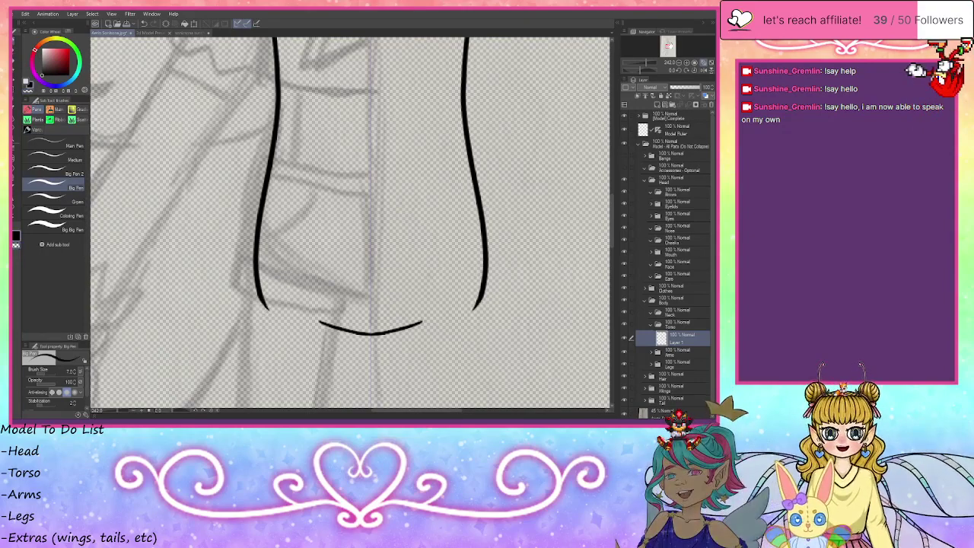
- Add a new layer in the Torso folder and draw a mirrored egg-shaped belly patch between the torso sides
mouse_move(366, 107)
left_mouse_down()
mouse_move(368, 351)
mouse_move(331, 282)
left_mouse_up()
scroll(350, 223, "down", 3)
scroll(351, 223, "left", 1)
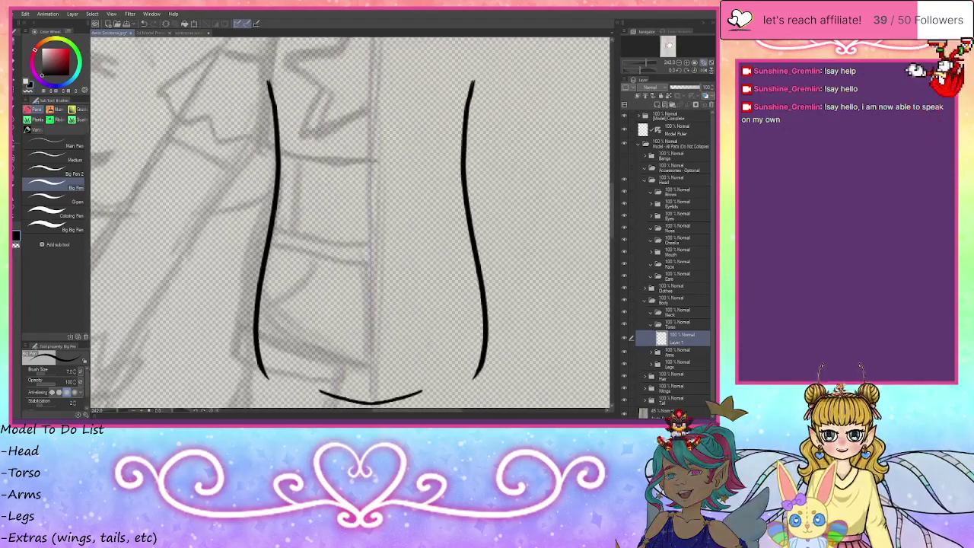
scroll(350, 223, "up", 2)
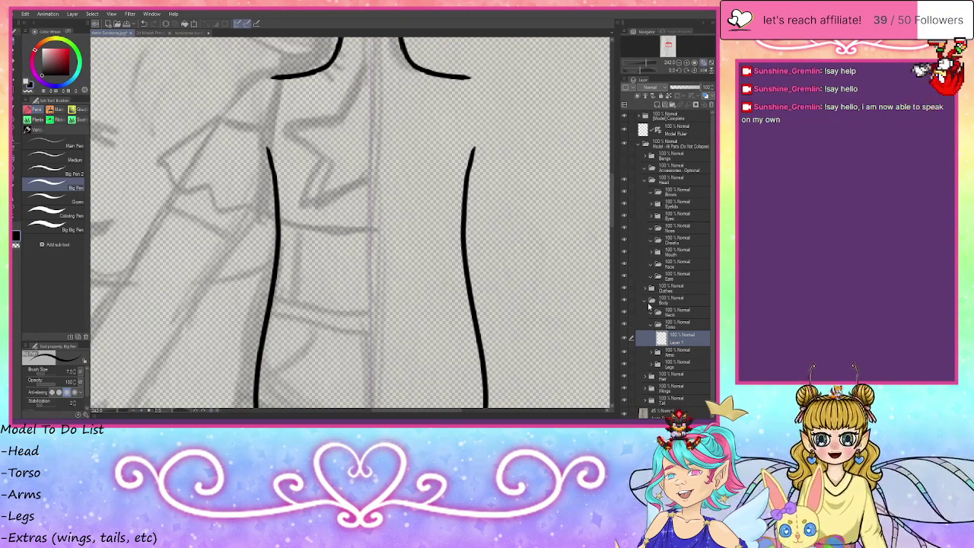
left_click(657, 105)
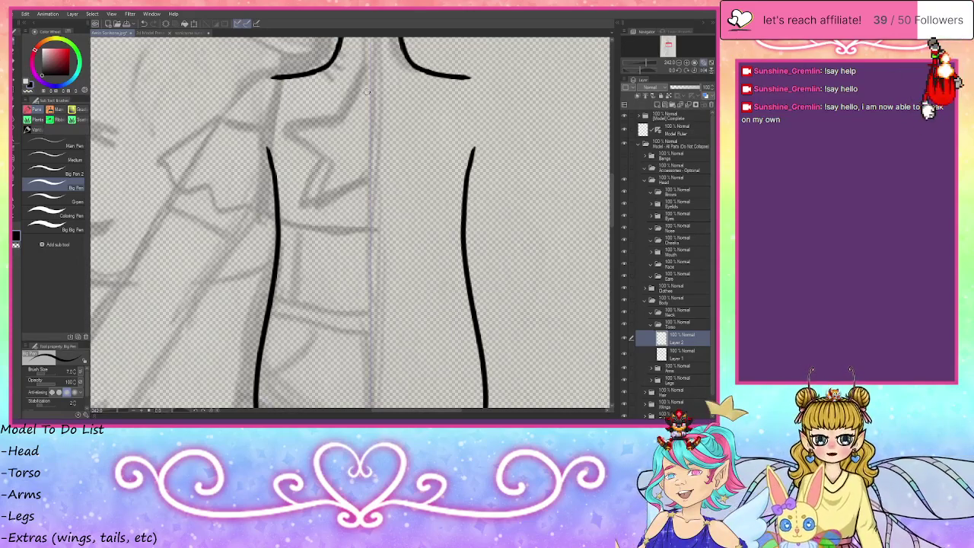
mouse_move(371, 90)
left_mouse_down()
mouse_move(348, 99)
mouse_move(321, 150)
left_mouse_up()
left_click_drag(340, 117, 310, 198)
left_click_drag(333, 141, 308, 240)
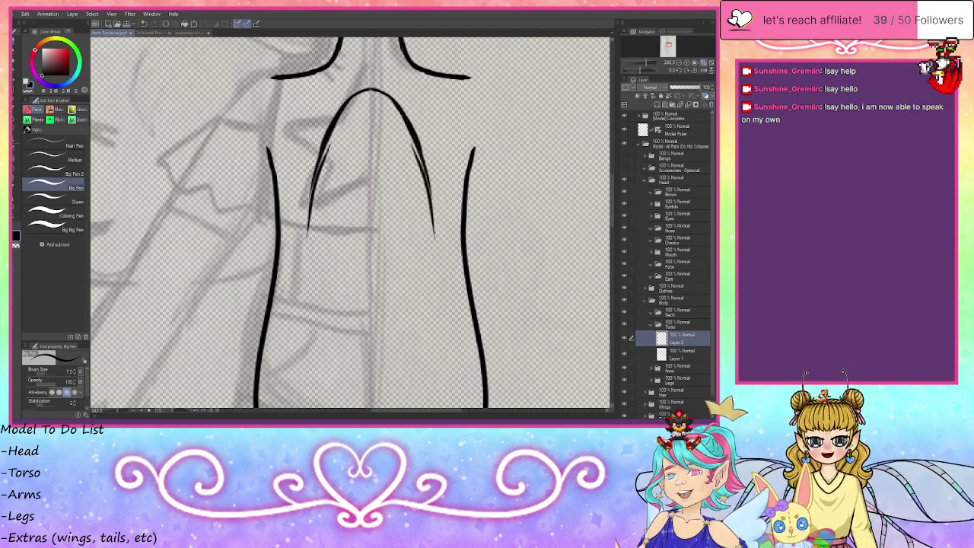
mouse_move(323, 148)
left_mouse_down()
mouse_move(304, 222)
mouse_move(298, 317)
left_mouse_up()
mouse_move(303, 281)
left_mouse_down()
mouse_move(315, 343)
mouse_move(371, 370)
left_mouse_up()
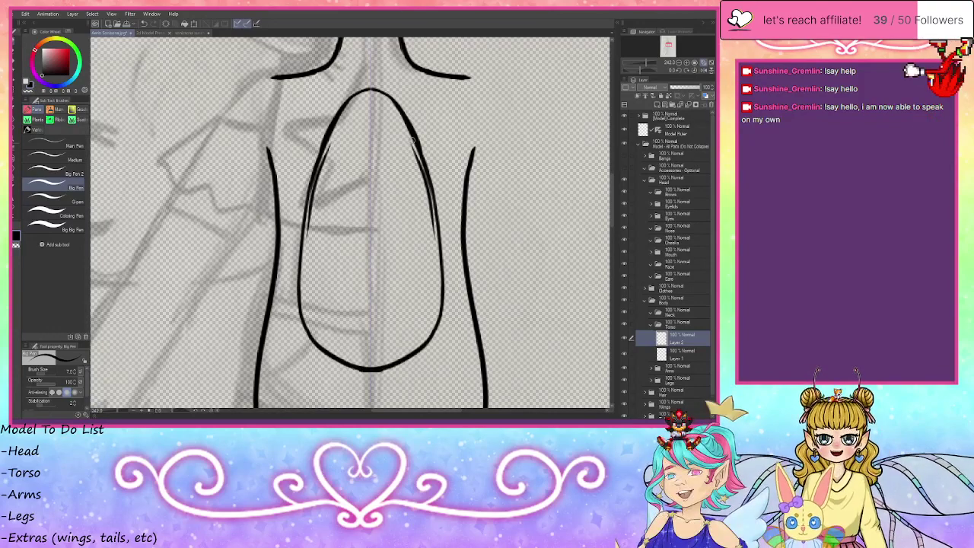
- Remove the doubled strokes on the belly patch's upper sides and rework them into one even line, using the transparent colour for trimming
left_click(28, 91)
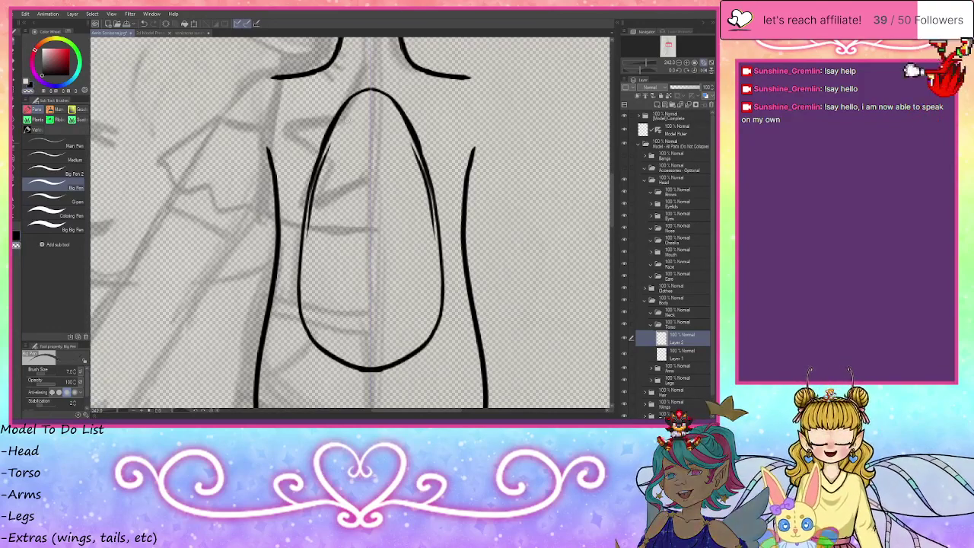
left_click_drag(330, 141, 323, 160)
key("ctrl+z")
key("ctrl+z")
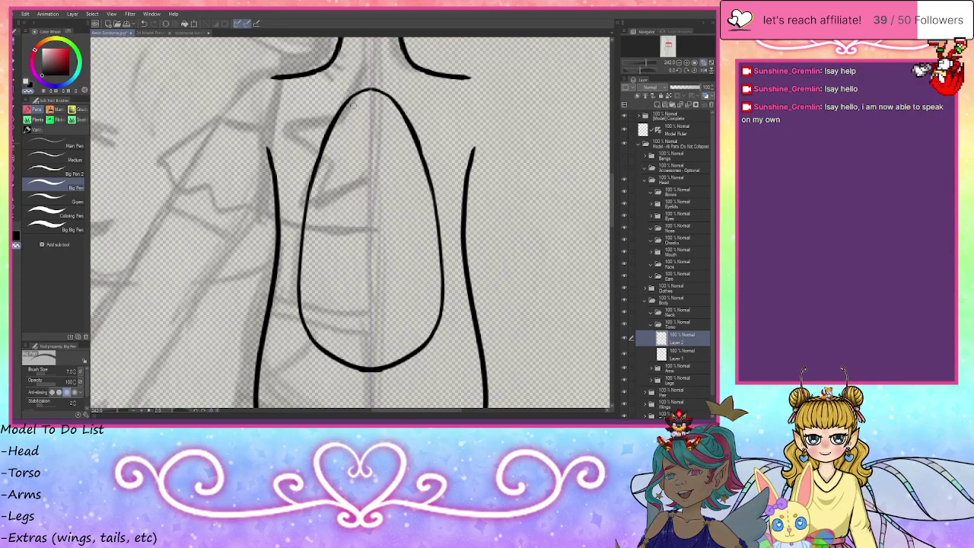
key("ctrl+z")
key("ctrl+z")
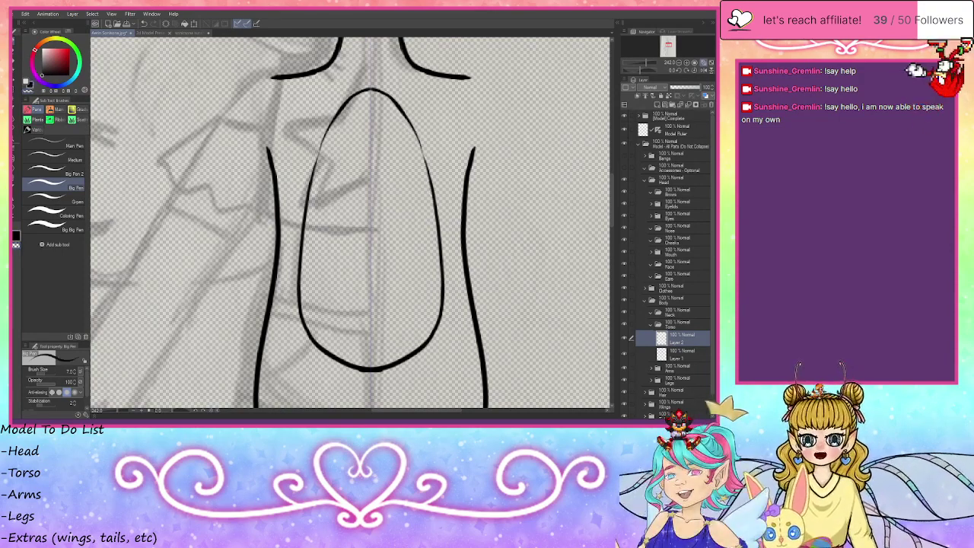
left_click_drag(342, 108, 312, 176)
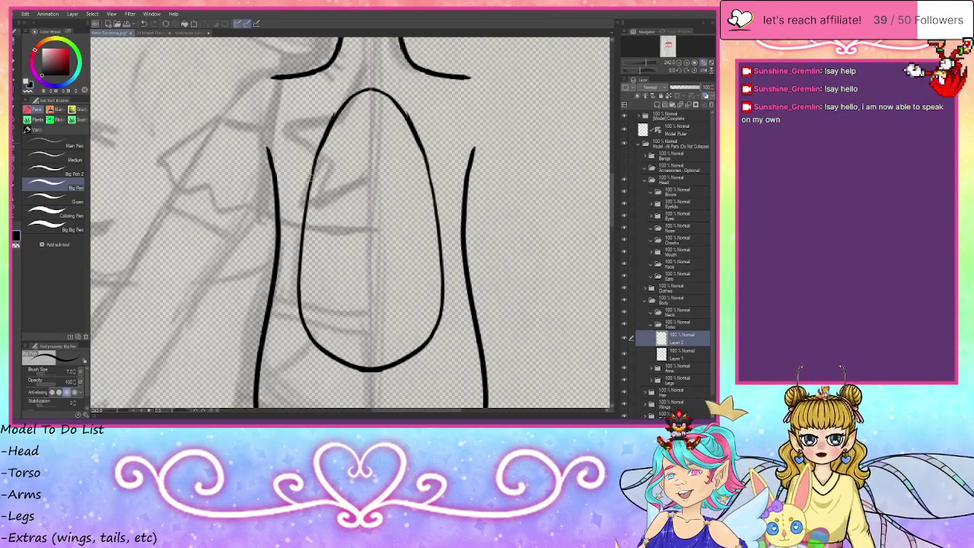
left_click_drag(332, 126, 305, 207)
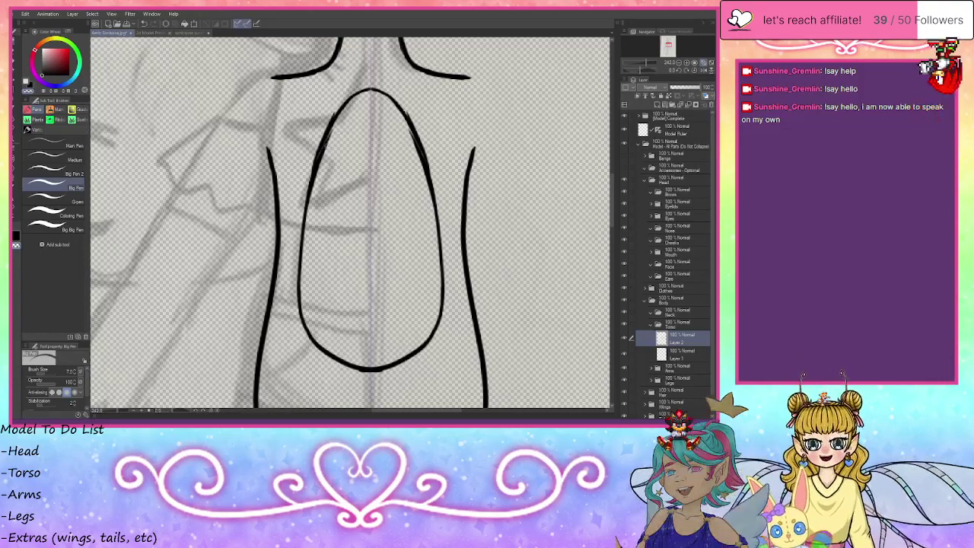
left_click_drag(332, 134, 313, 196)
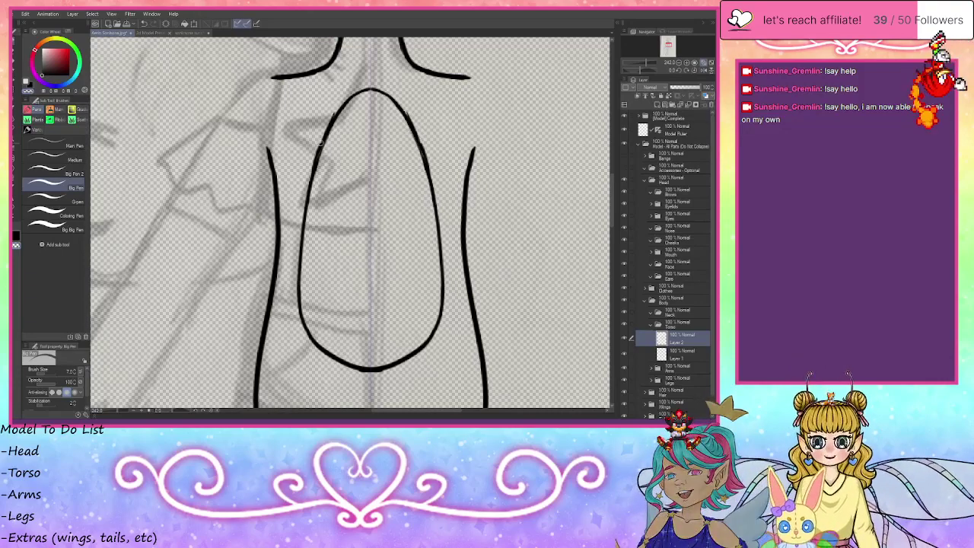
key("ctrl+z")
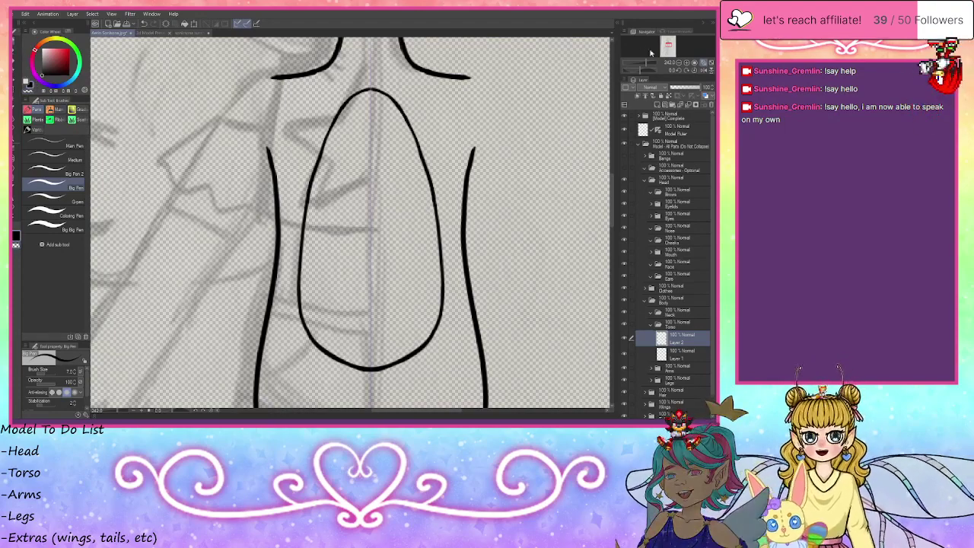
- View the whole canvas and compare the neck and torso proportions with the finished reference model
left_click_drag(668, 45, 668, 45)
left_click(712, 63)
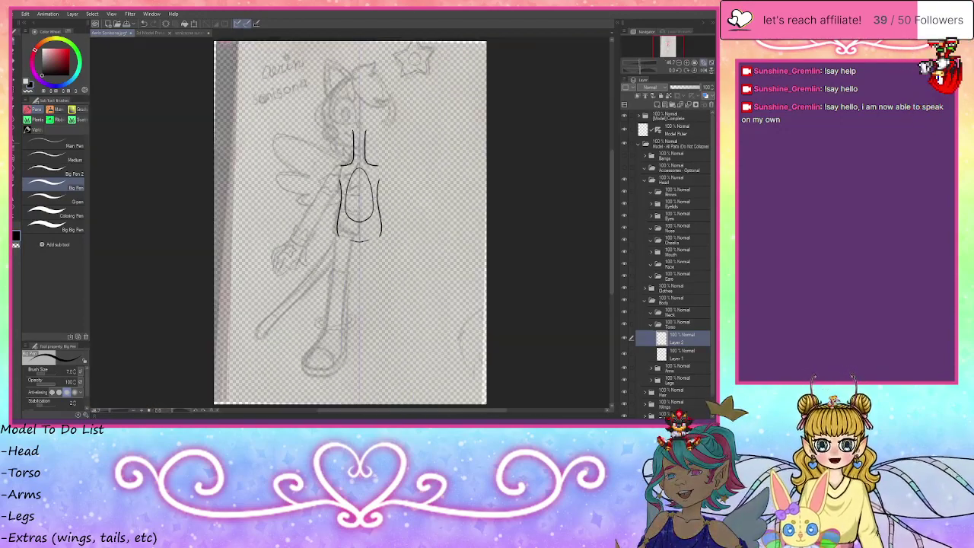
left_click(191, 33)
left_click(113, 32)
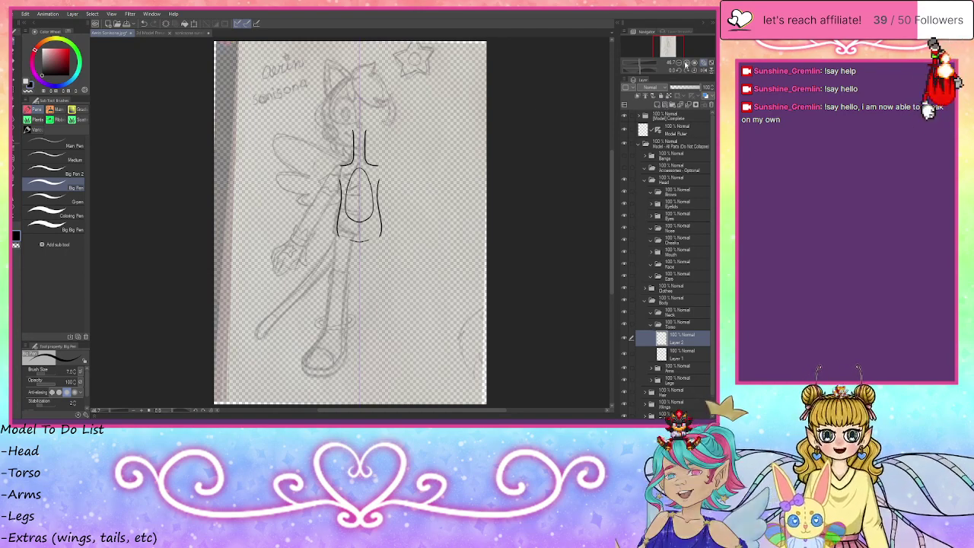
left_click(186, 34)
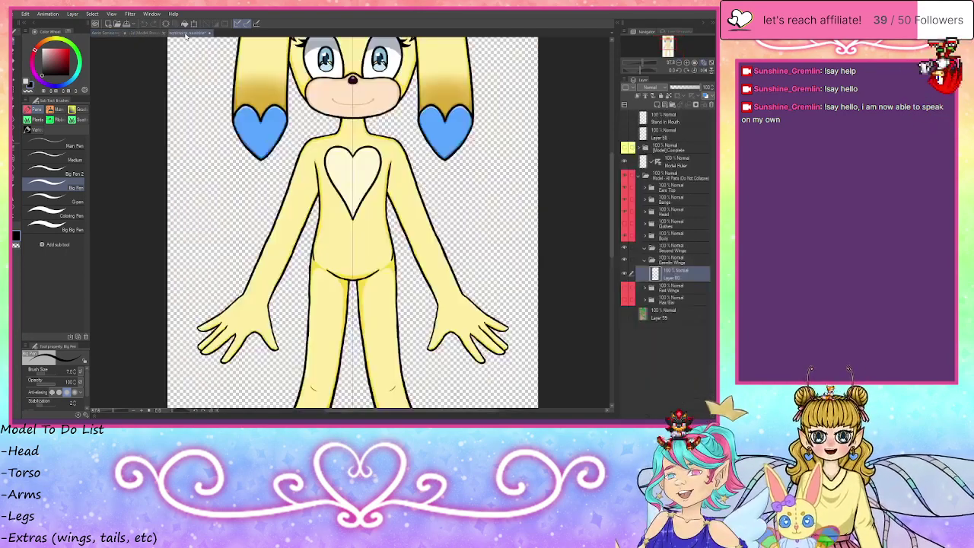
left_click(114, 34)
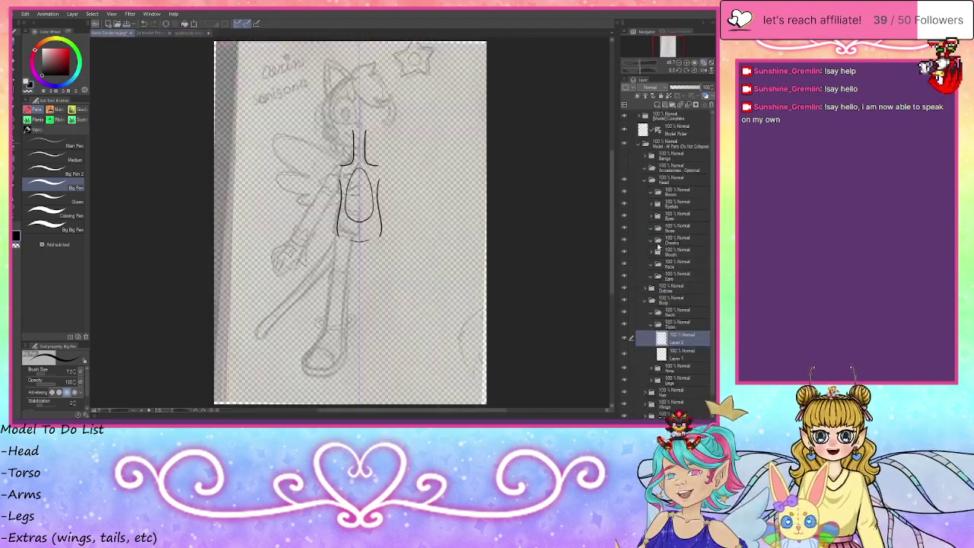
- Collapse the Torso folder and add a new layer inside the Upper Arms folder of the Arms group
left_click(648, 325)
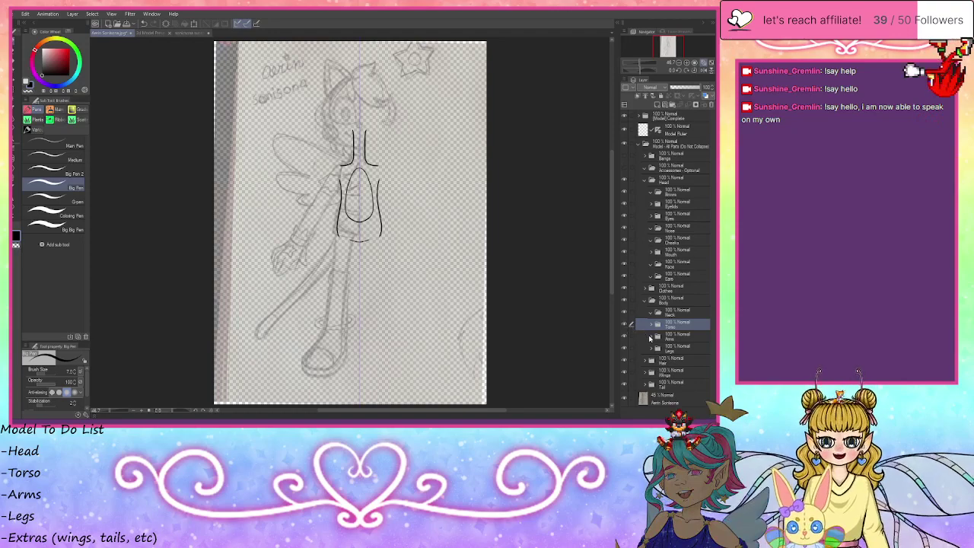
left_click(651, 337)
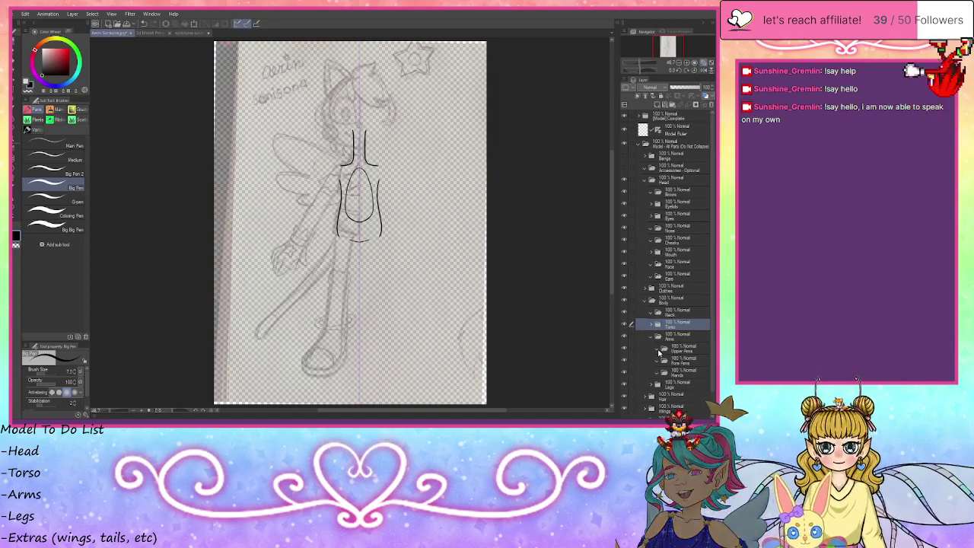
left_click(659, 350)
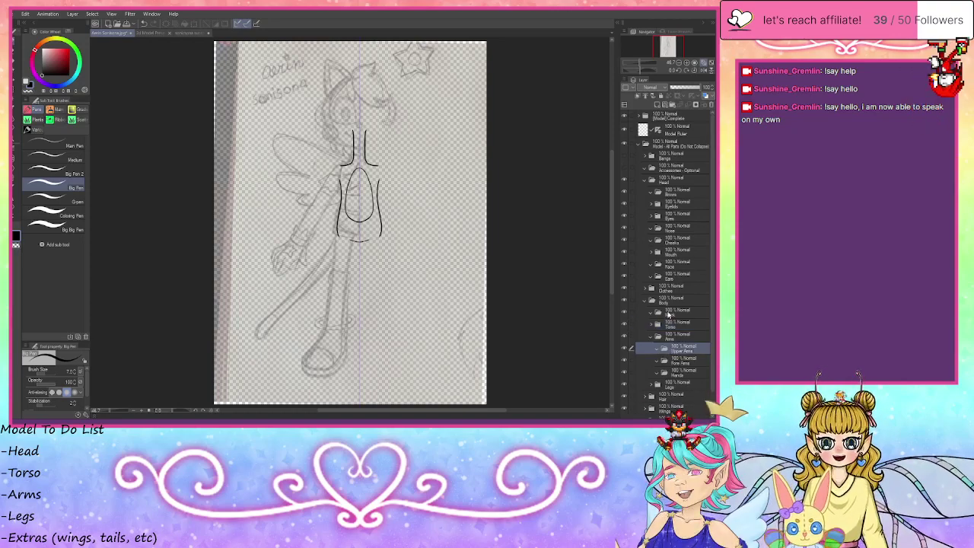
left_click(658, 105)
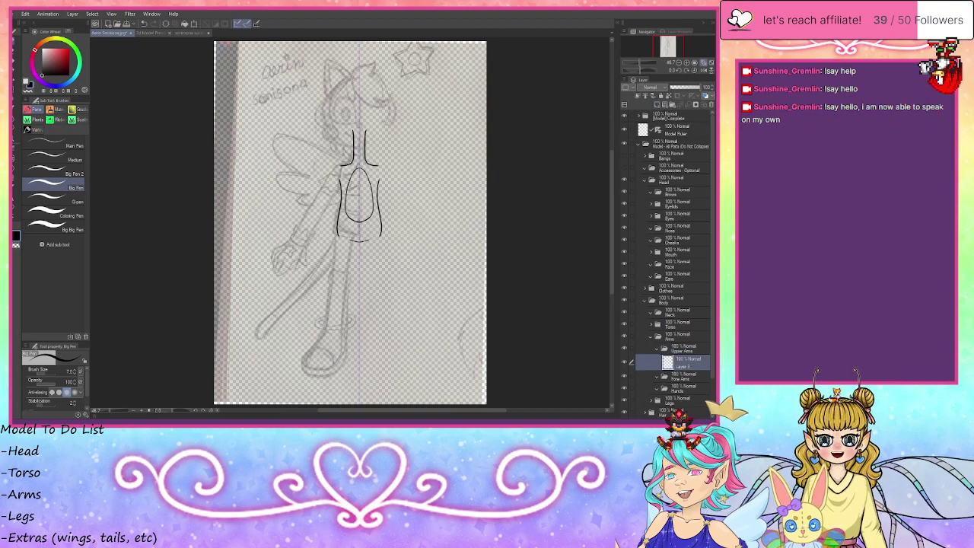
left_click(686, 64)
left_click(687, 63)
left_click(687, 64)
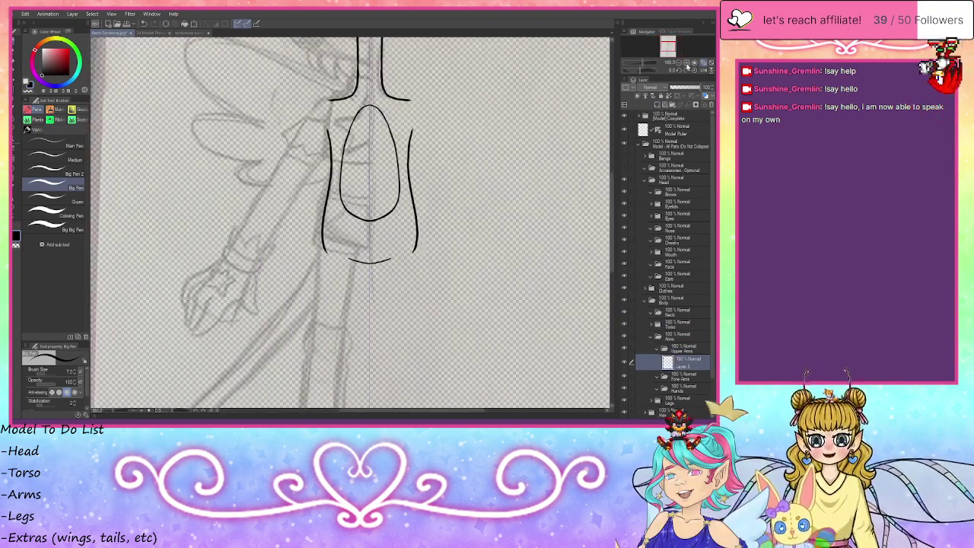
- Draw the mirrored outer arm line over the sketch, from the shoulder end of the neckline down to the wrist
left_click(687, 63)
left_click_drag(668, 47, 664, 45)
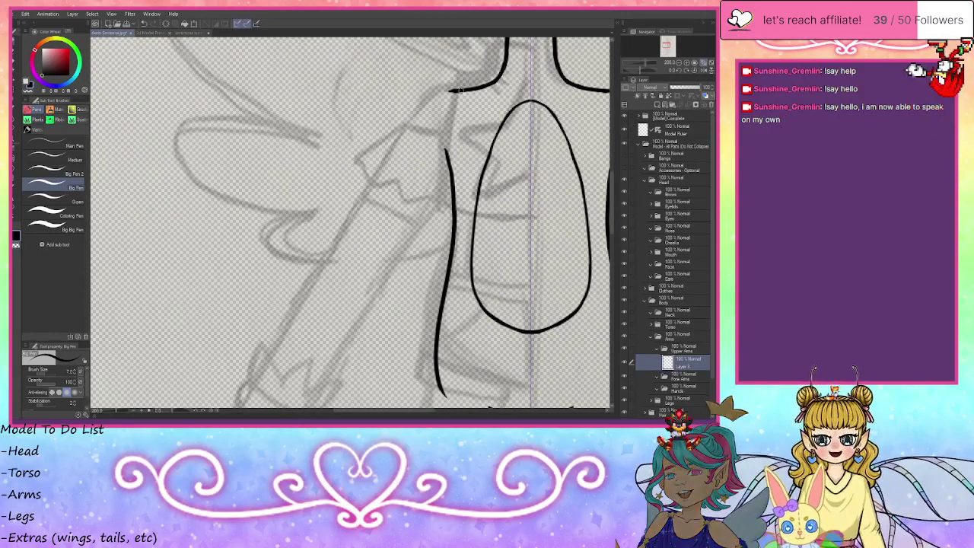
mouse_move(457, 90)
left_mouse_down()
mouse_move(432, 100)
mouse_move(403, 143)
left_mouse_up()
left_click_drag(426, 111, 309, 298)
left_click_drag(346, 235, 244, 392)
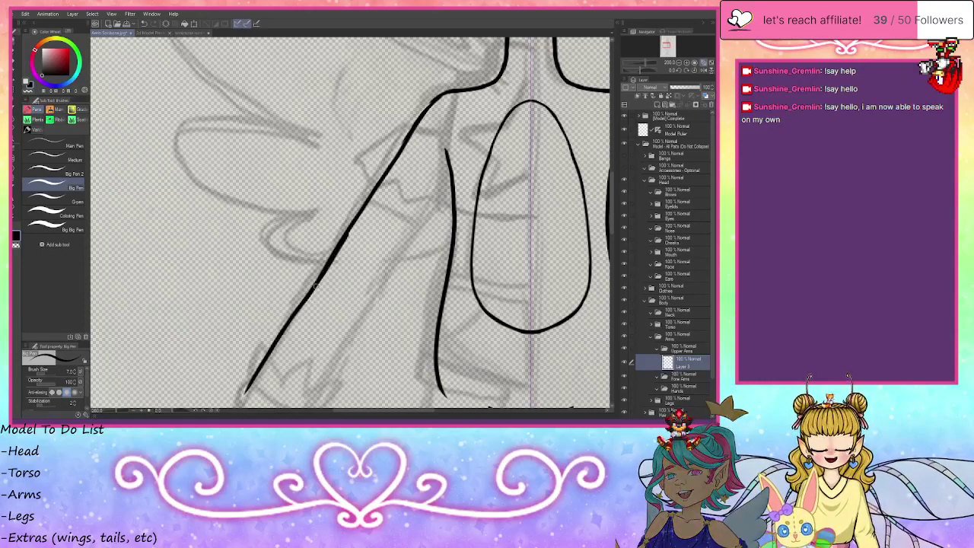
key("ctrl+z")
key("ctrl+z")
key("ctrl+z")
key("ctrl+z")
key("ctrl+z")
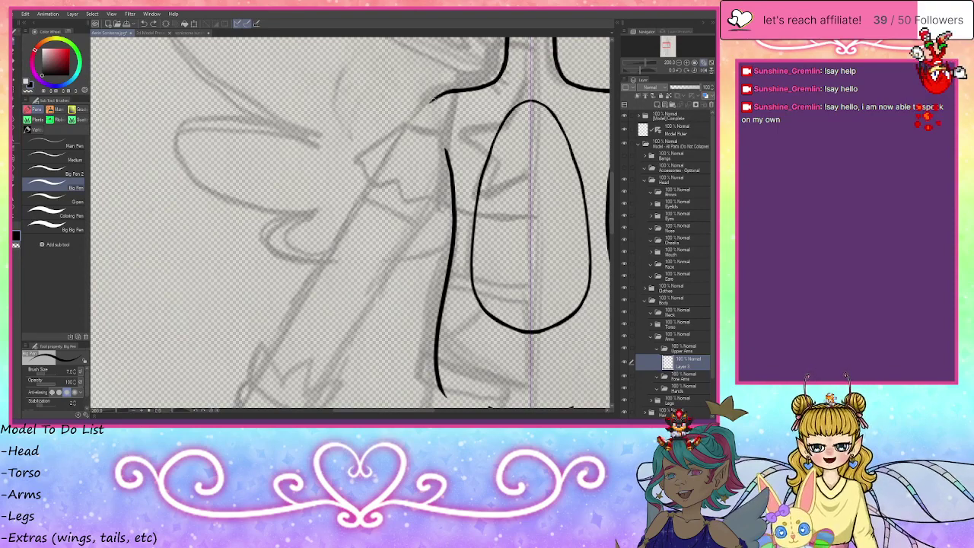
left_click_drag(422, 114, 244, 394)
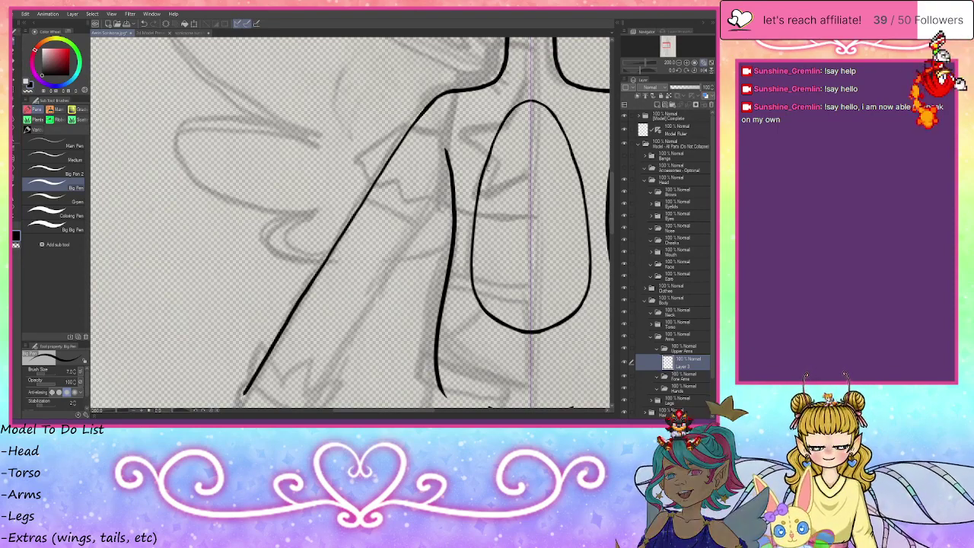
left_click_drag(488, 147, 303, 407)
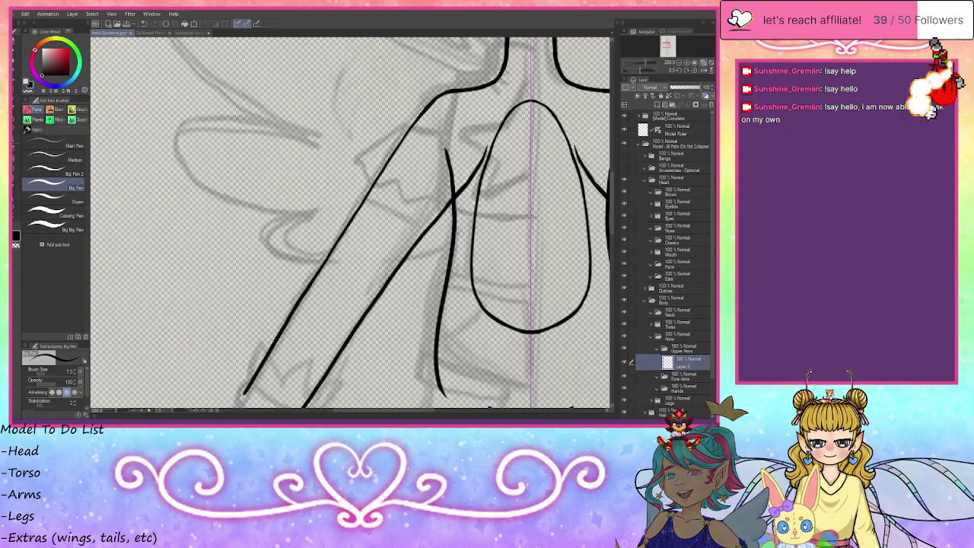
key("ctrl+z")
key("ctrl+z")
key("ctrl+z")
key("ctrl+z")
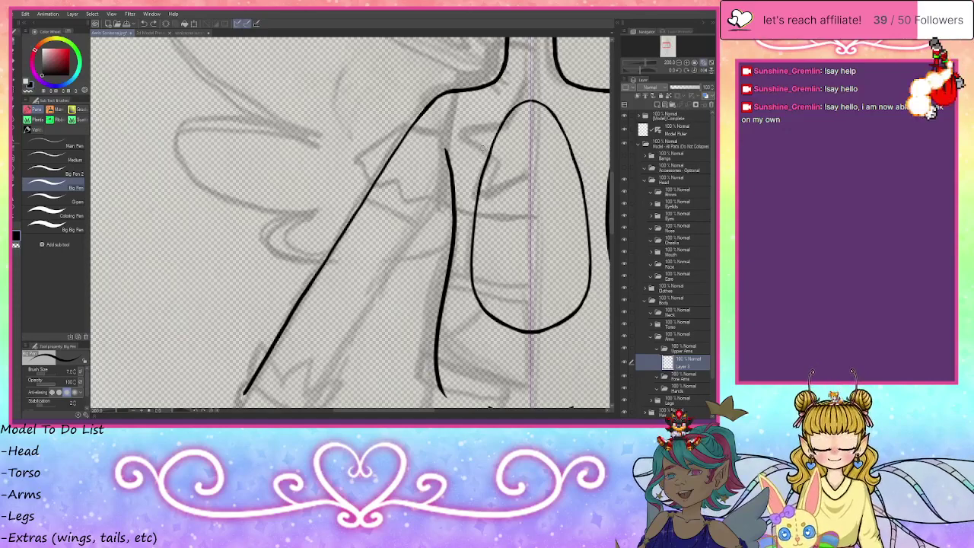
left_click_drag(482, 145, 305, 417)
left_click_drag(320, 366, 292, 223)
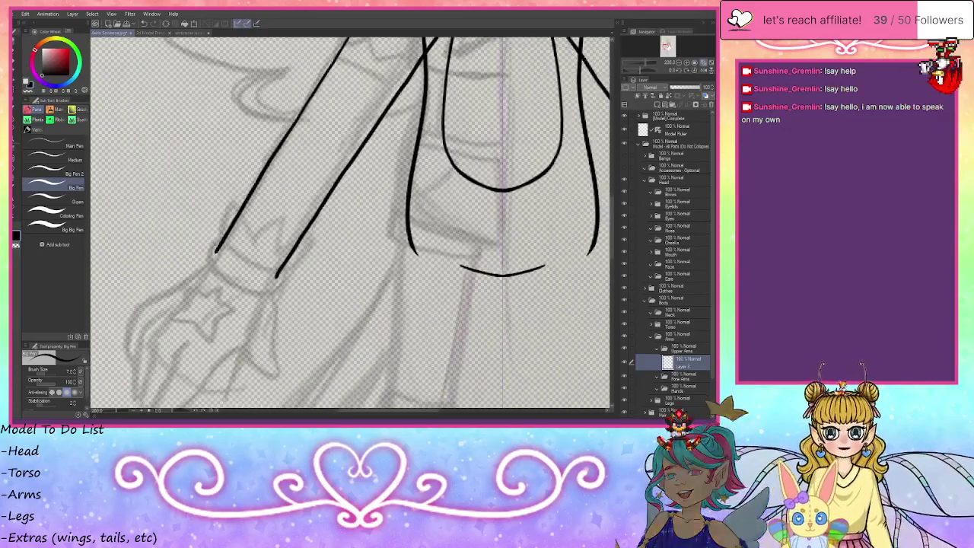
key("ctrl+z")
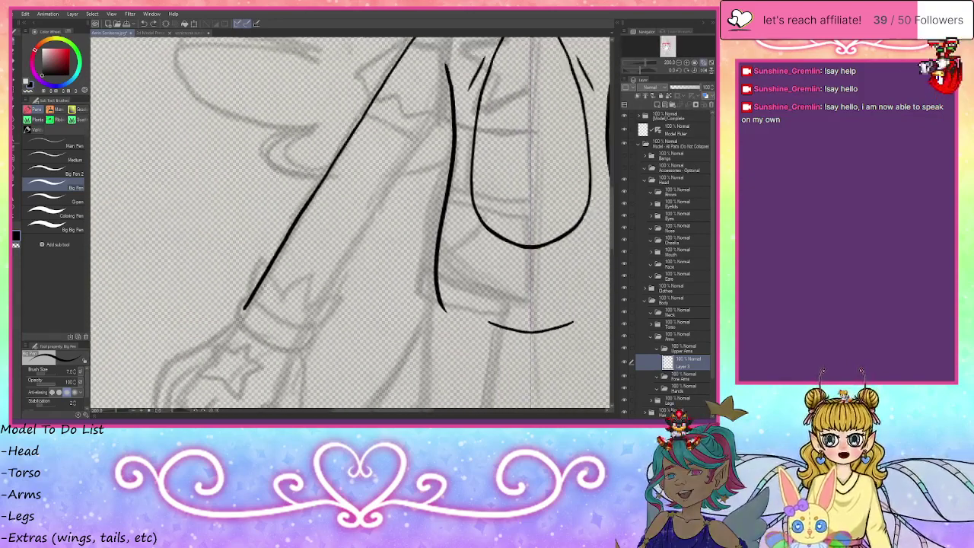
- Draw the inner arm line from the wrist up to the armpit beside the belly patch and thicken it with overlapping strokes
scroll(312, 372, "up", 2)
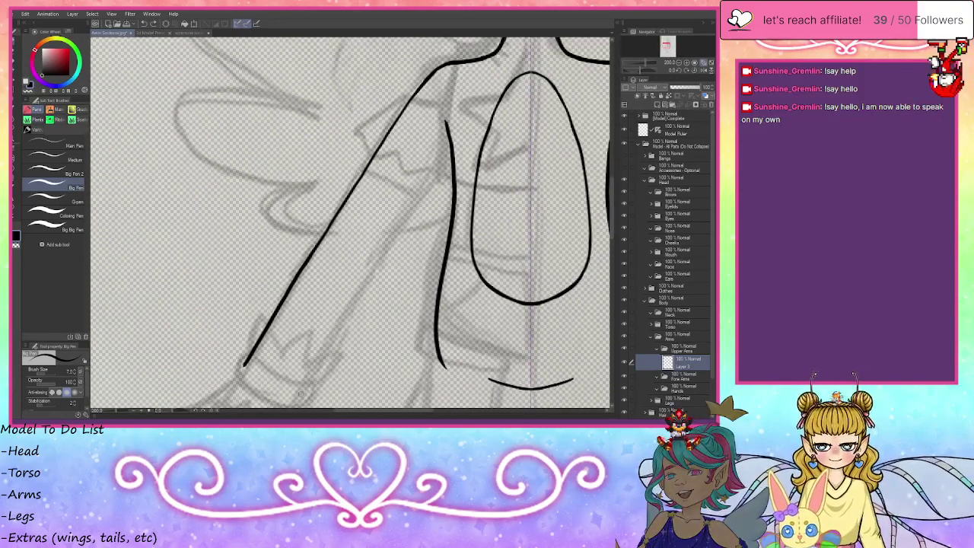
mouse_move(291, 397)
left_mouse_down()
mouse_move(407, 239)
mouse_move(475, 123)
mouse_move(420, 204)
left_mouse_up()
left_click_drag(449, 158, 354, 308)
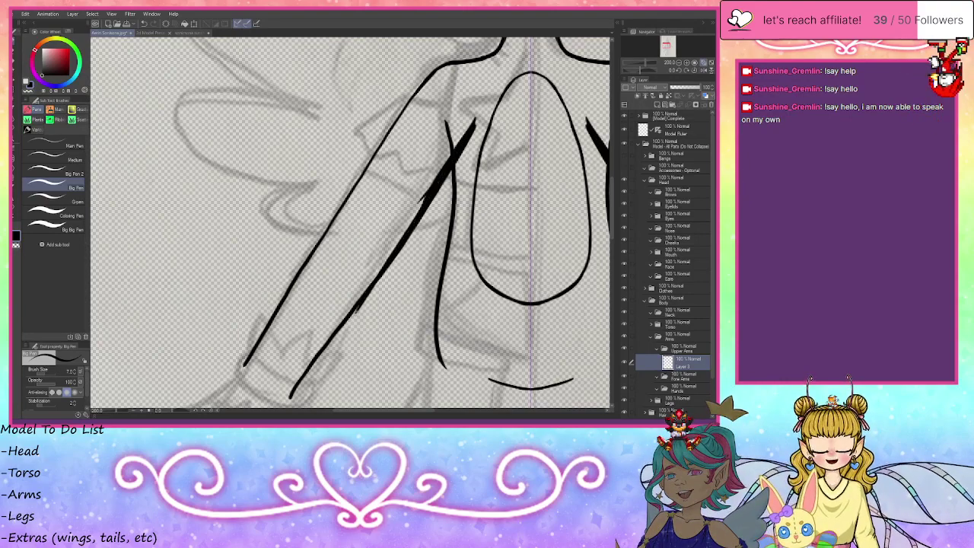
mouse_move(414, 220)
left_mouse_down()
mouse_move(377, 277)
mouse_move(385, 260)
left_mouse_up()
left_click_drag(427, 199, 321, 354)
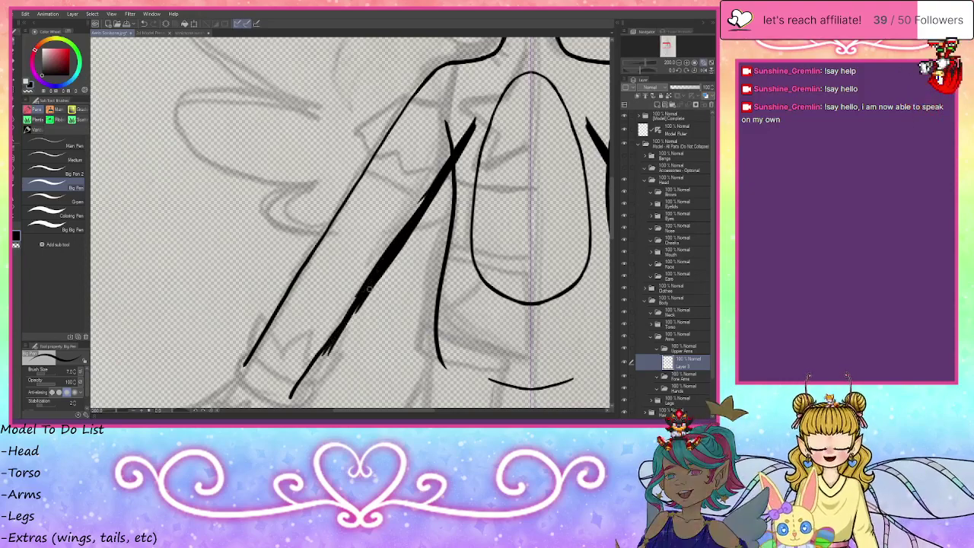
left_click_drag(351, 306, 304, 380)
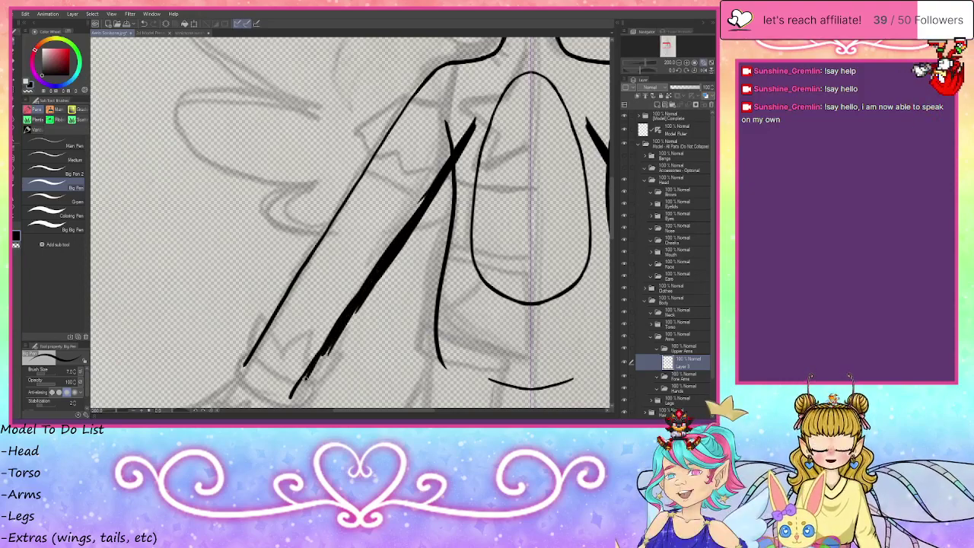
mouse_move(364, 290)
left_mouse_down()
mouse_move(332, 338)
mouse_move(339, 327)
left_mouse_up()
left_click_drag(384, 257, 364, 287)
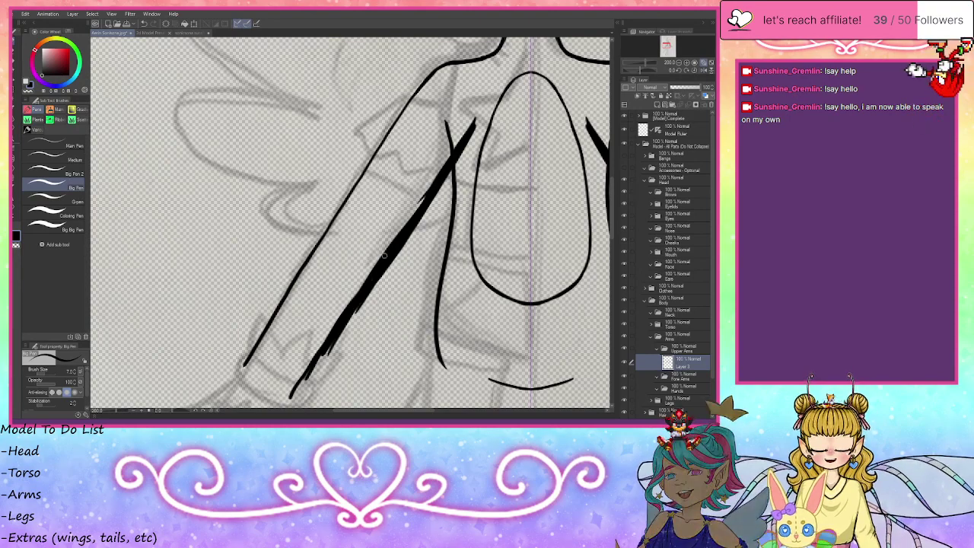
left_click_drag(426, 195, 392, 245)
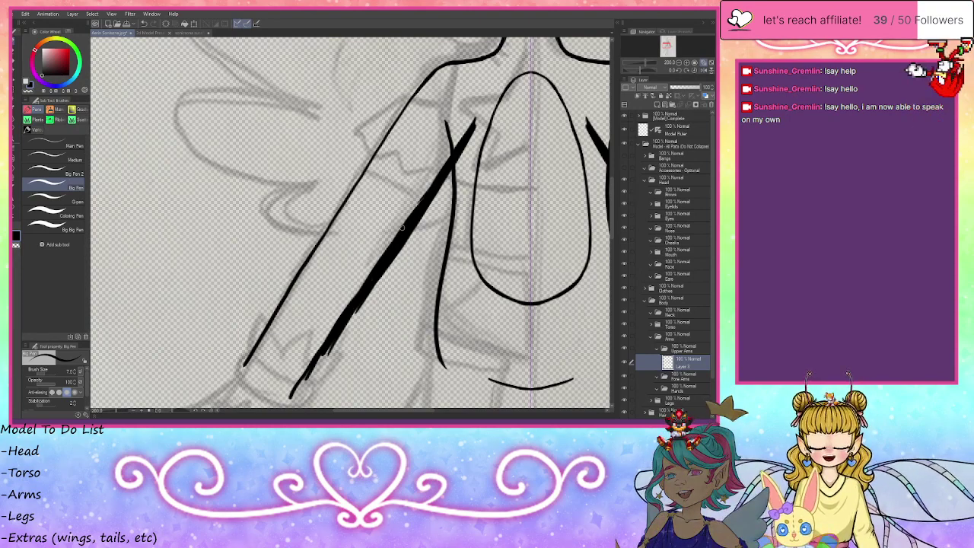
left_click_drag(416, 205, 487, 104)
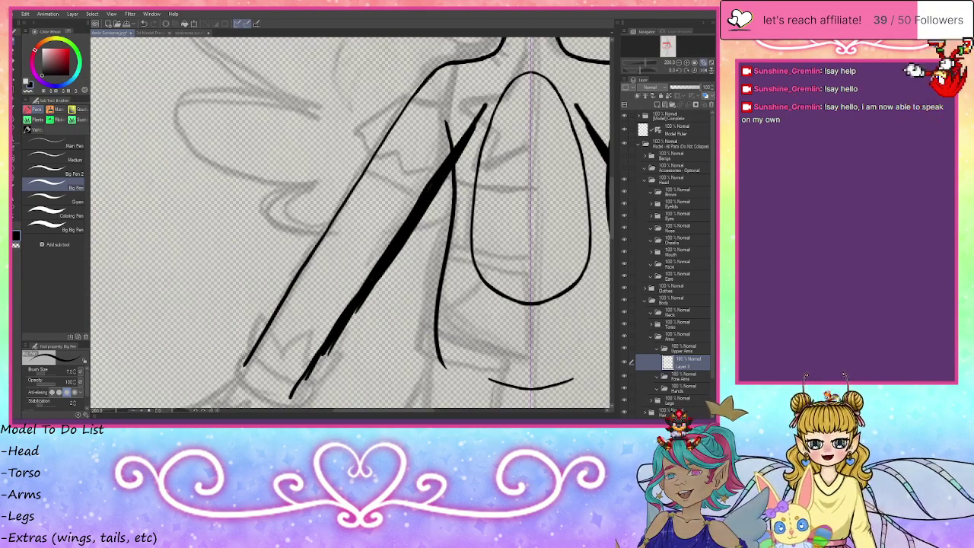
- Trim both arm lines to a thinner, even width with the transparent colour and patch the outer line near the shoulder in black
left_click_drag(429, 81, 379, 145)
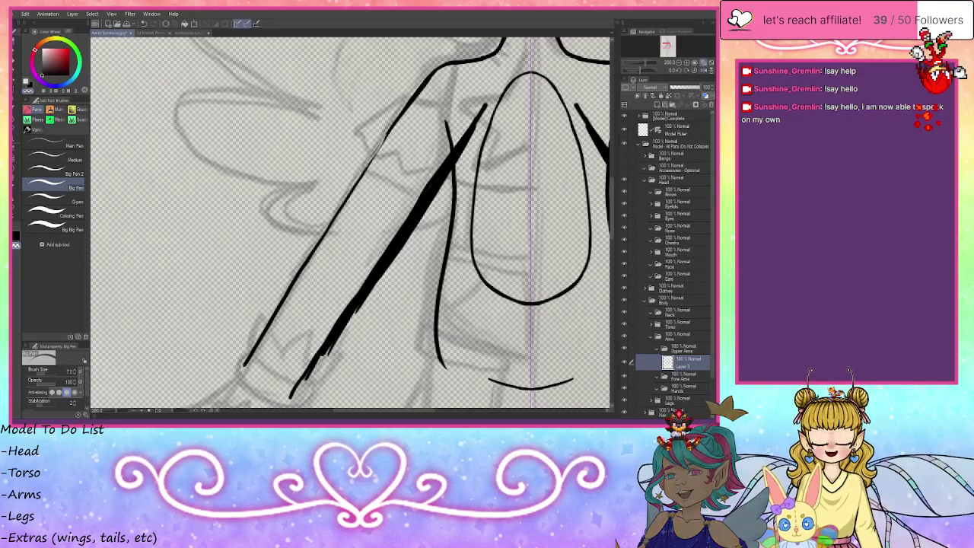
left_click_drag(389, 131, 366, 165)
left_click_drag(489, 105, 310, 386)
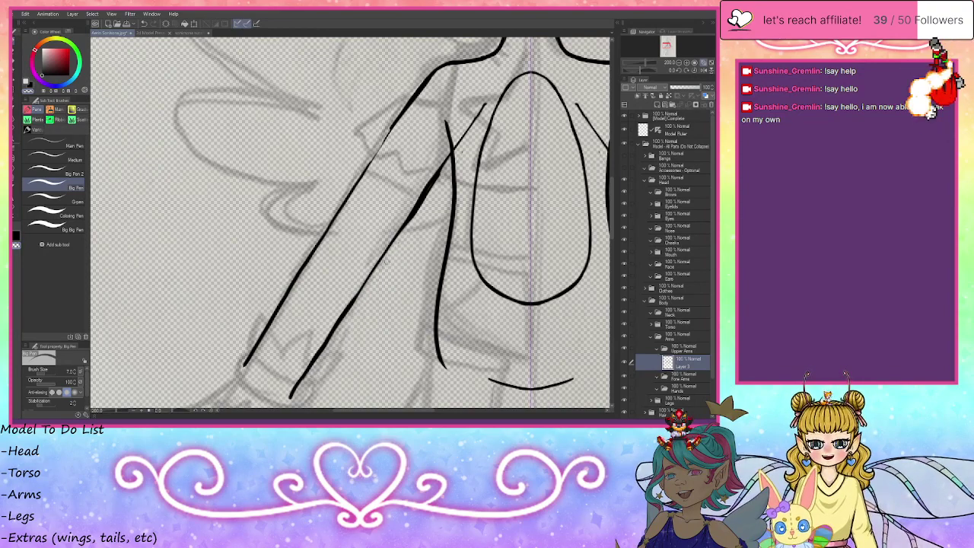
left_click_drag(444, 181, 410, 231)
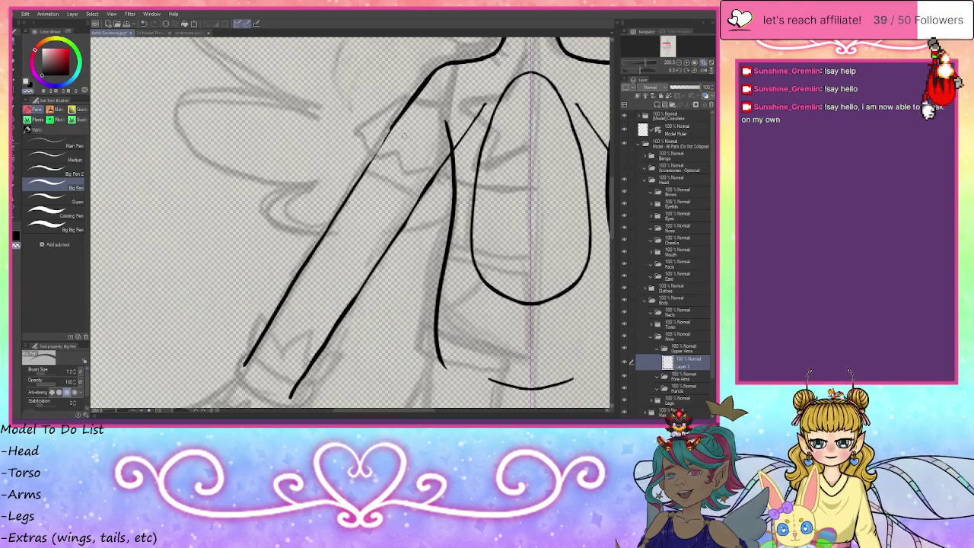
left_click_drag(485, 104, 473, 123)
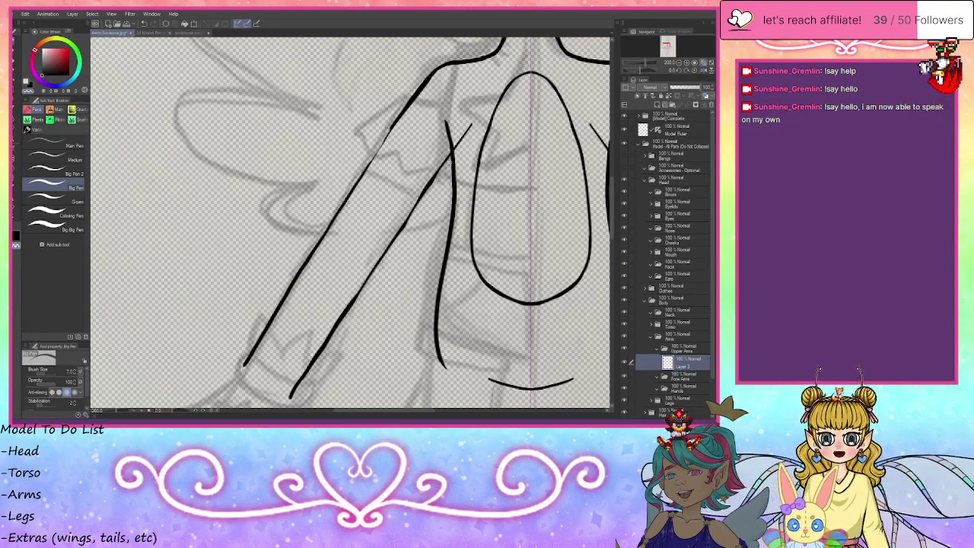
left_click_drag(448, 159, 419, 195)
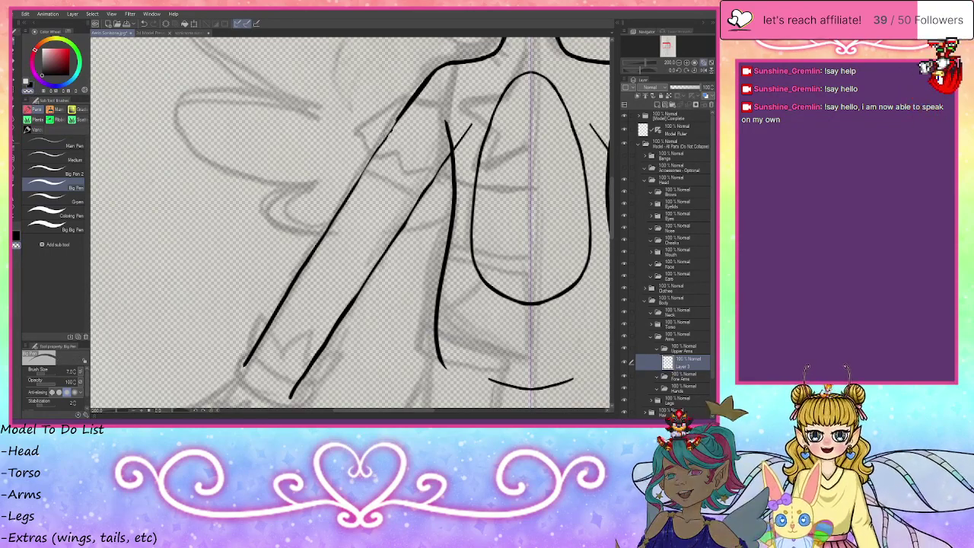
key("c")
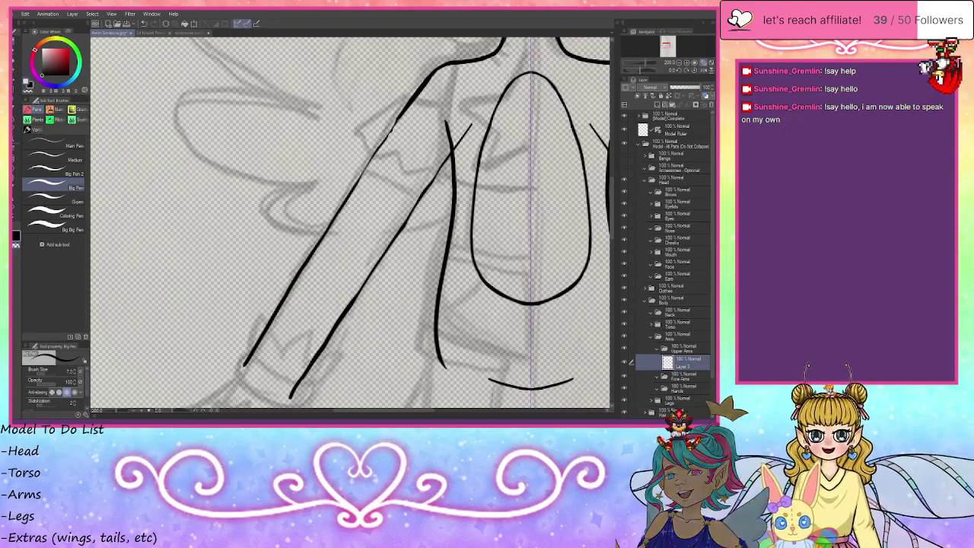
mouse_move(381, 144)
left_mouse_down()
mouse_move(401, 119)
mouse_move(353, 186)
left_mouse_up()
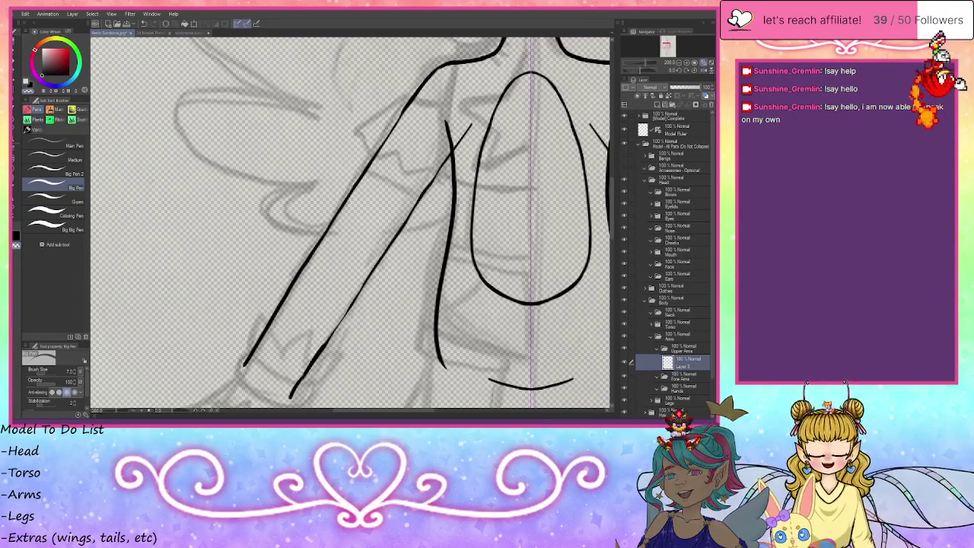
- Thin and shorten the wrist end of the inner arm line and erase a middle stretch of the outer arm line
key("ctrl+z")
key("ctrl+z")
key("ctrl+z")
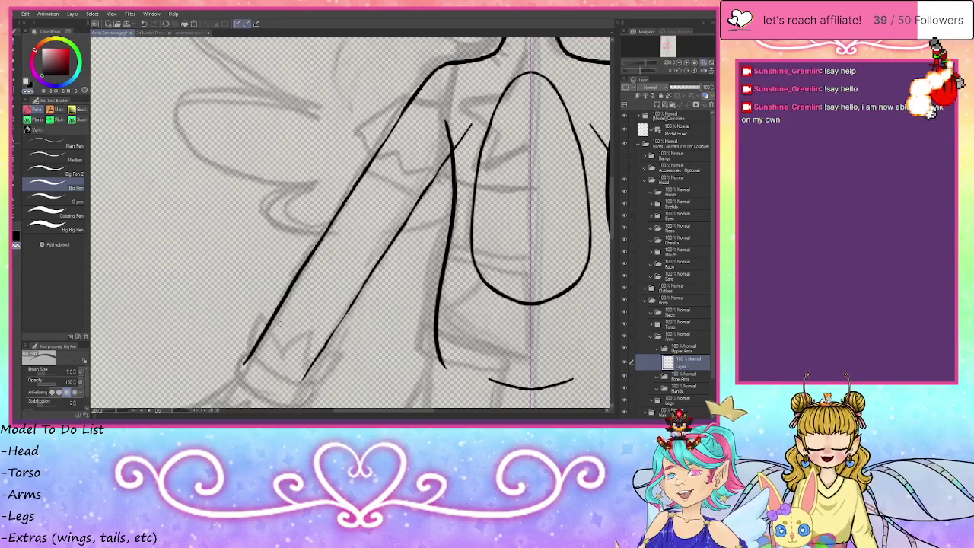
mouse_move(286, 290)
left_mouse_down()
mouse_move(315, 237)
mouse_move(285, 298)
left_mouse_up()
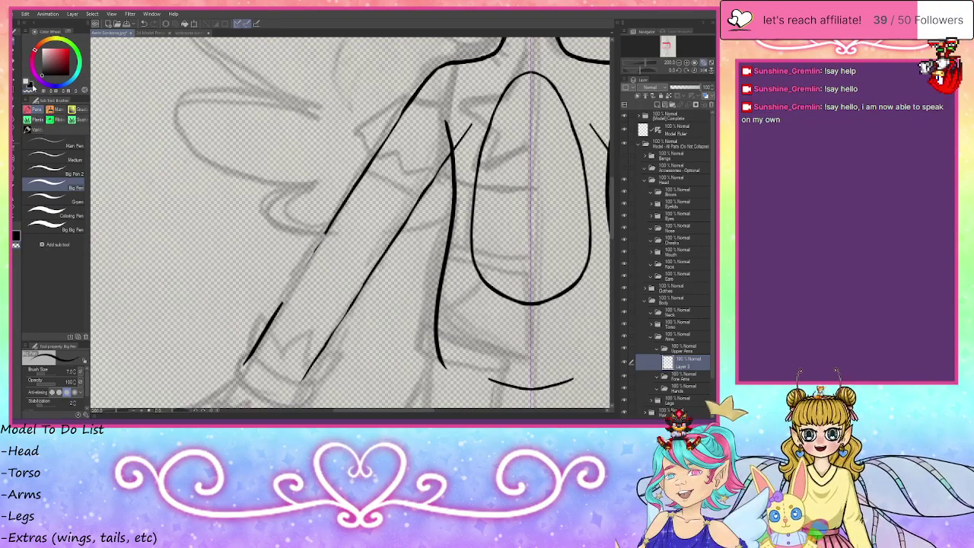
- Redraw the outer arm line in black with overlapping strokes, closing the gap between the shoulder and the wrist
left_click_drag(406, 111, 320, 231)
left_click_drag(362, 170, 297, 274)
left_click_drag(339, 212, 290, 287)
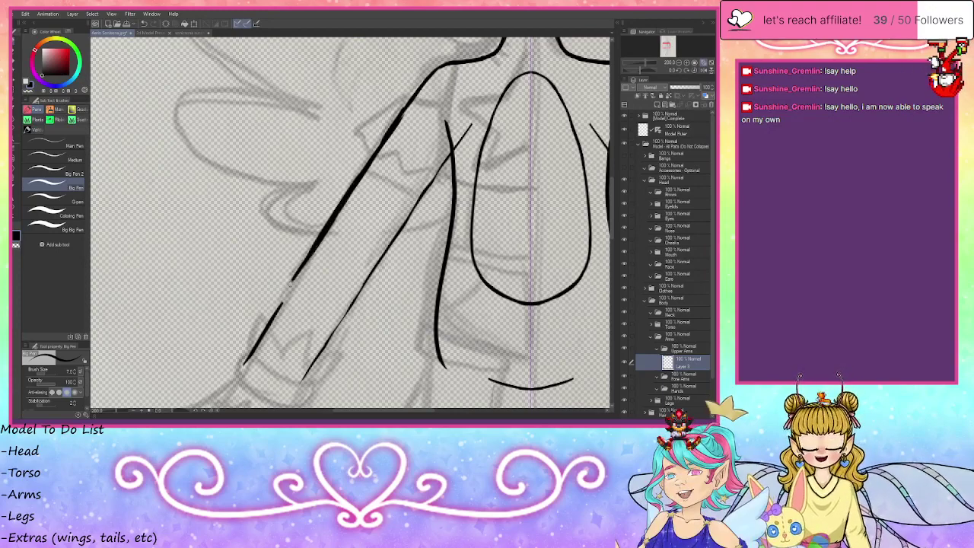
left_click_drag(327, 233, 274, 318)
left_click_drag(318, 251, 265, 329)
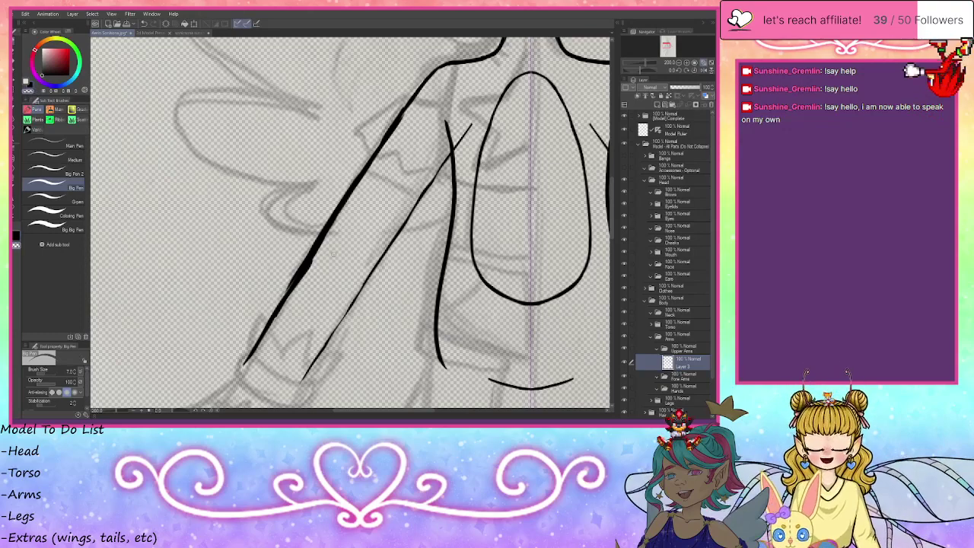
- Trim the thickened outer arm line to a slim, smooth edge using the transparent colour
mouse_move(312, 264)
left_mouse_down()
mouse_move(278, 317)
mouse_move(307, 269)
left_mouse_up()
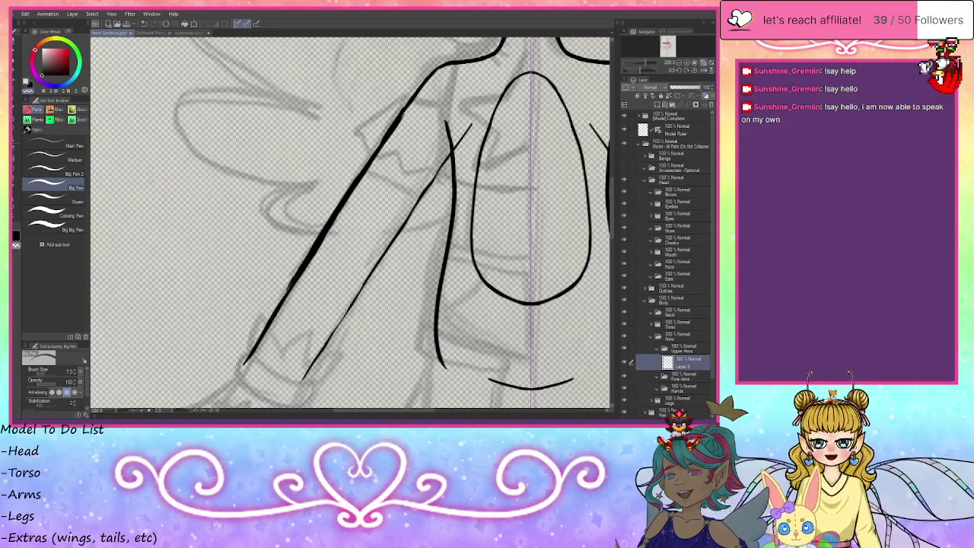
key("ctrl+z")
key("ctrl+z")
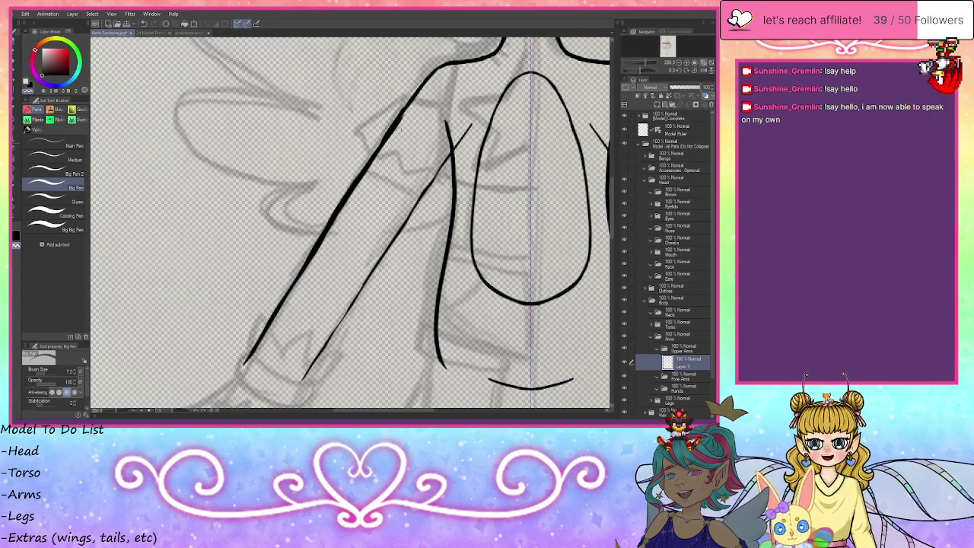
key("ctrl+z")
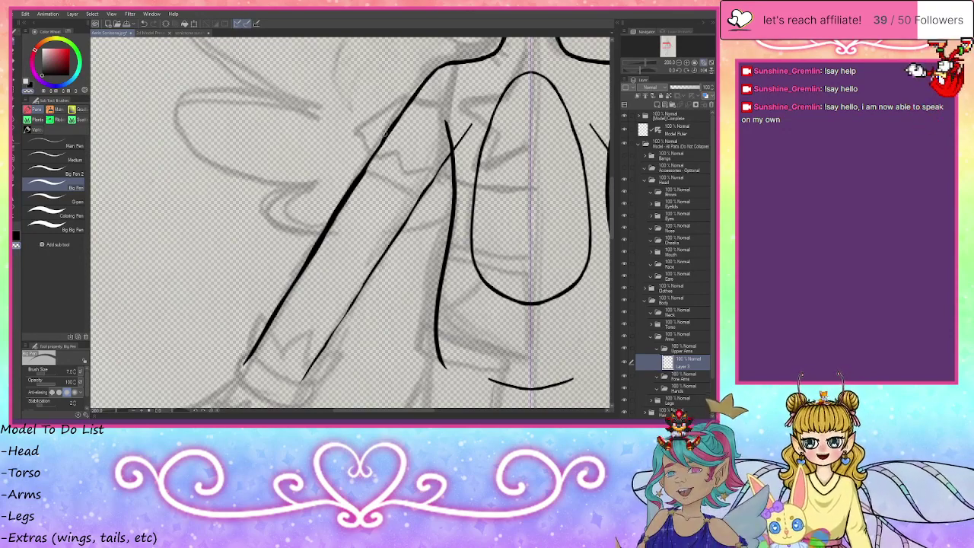
key("ctrl+z")
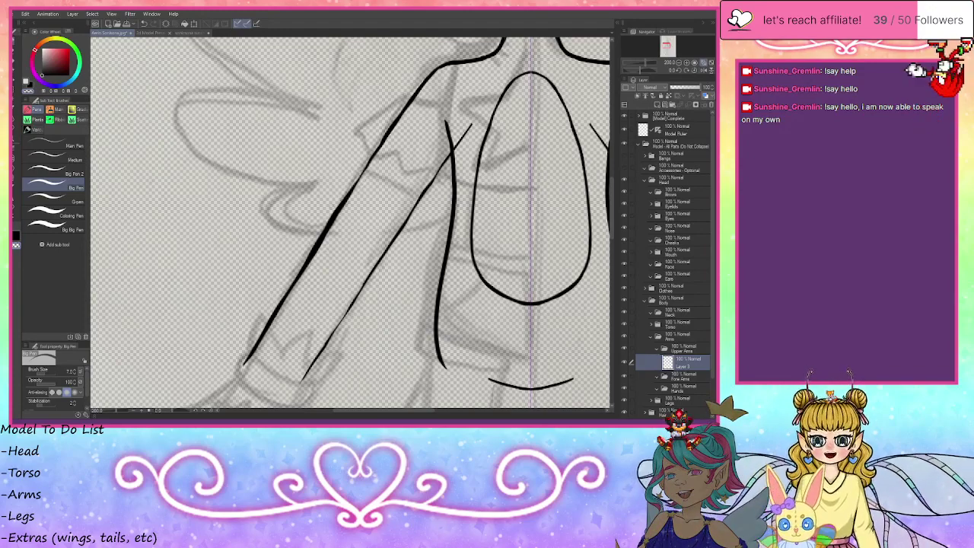
key("ctrl+z")
key("ctrl+z")
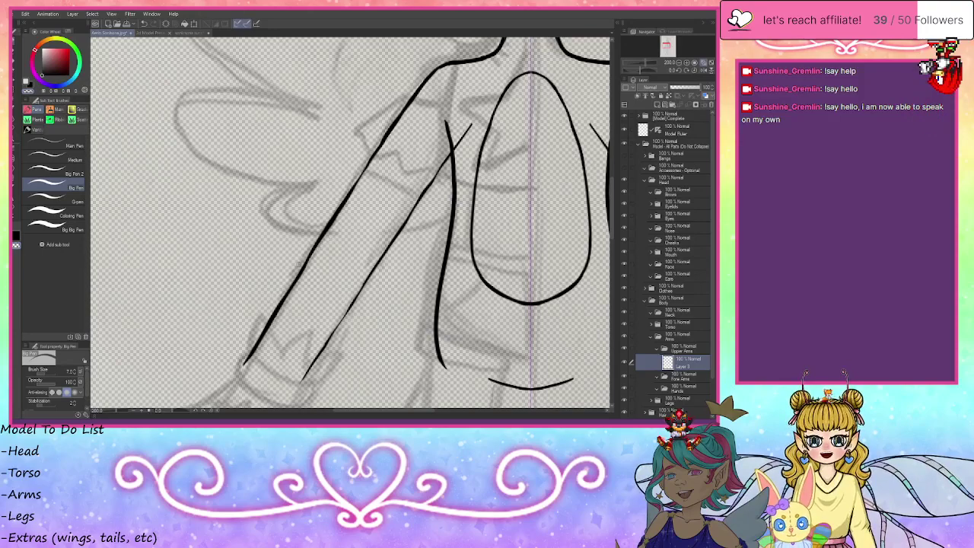
key("ctrl+z")
key("ctrl+z")
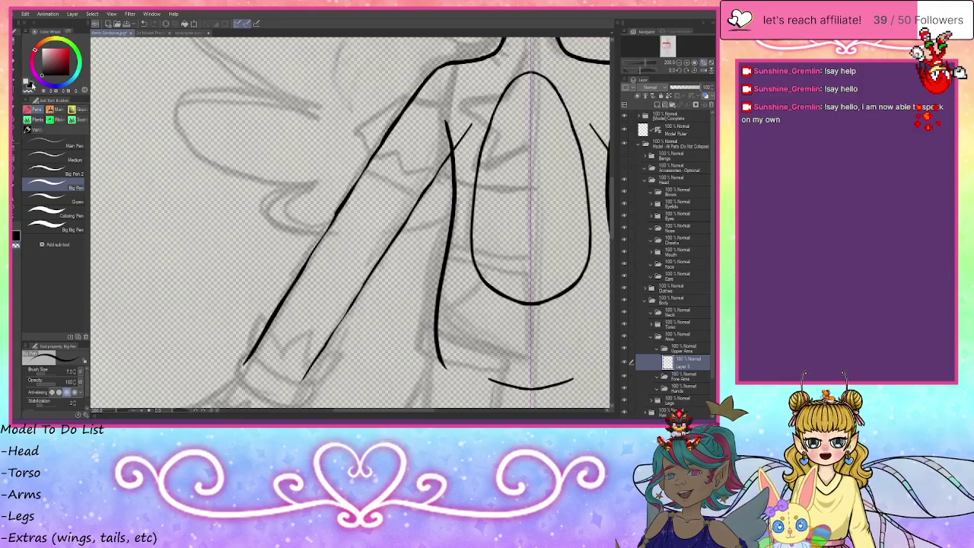
- Strengthen the middle of the outer arm line and redraw the lower inner arm line down to the wrist cuff
left_click_drag(384, 140, 292, 289)
left_click_drag(670, 50, 668, 48)
left_click_drag(339, 206, 367, 150)
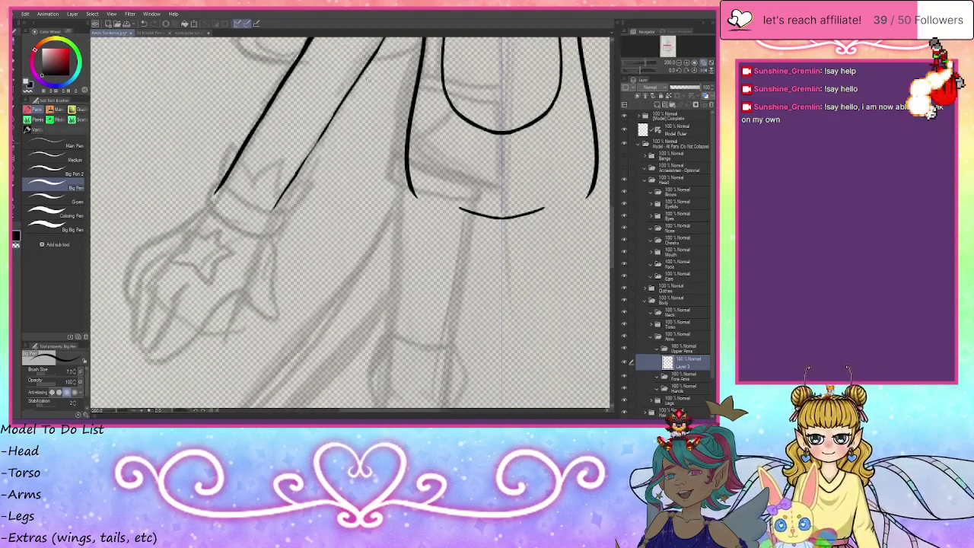
left_click_drag(373, 48, 263, 221)
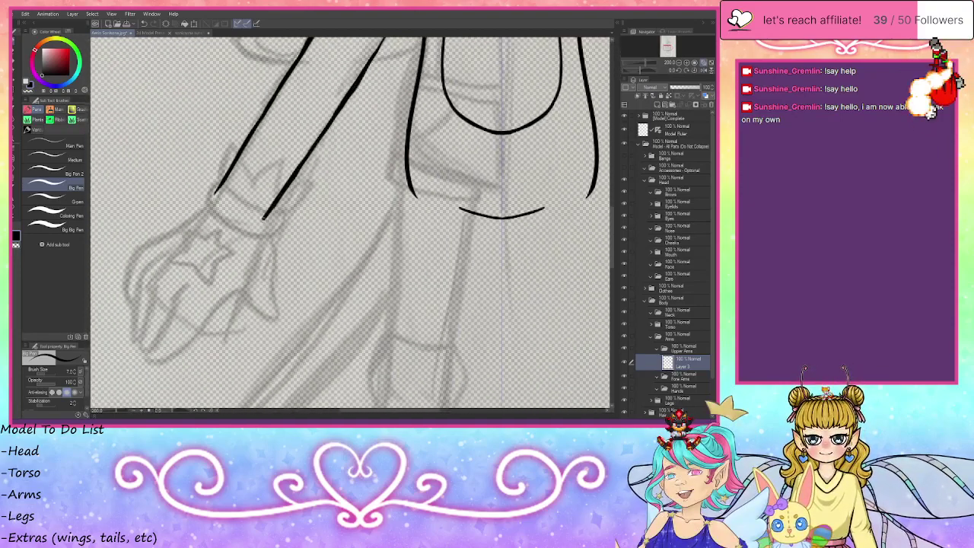
left_click_drag(667, 48, 667, 45)
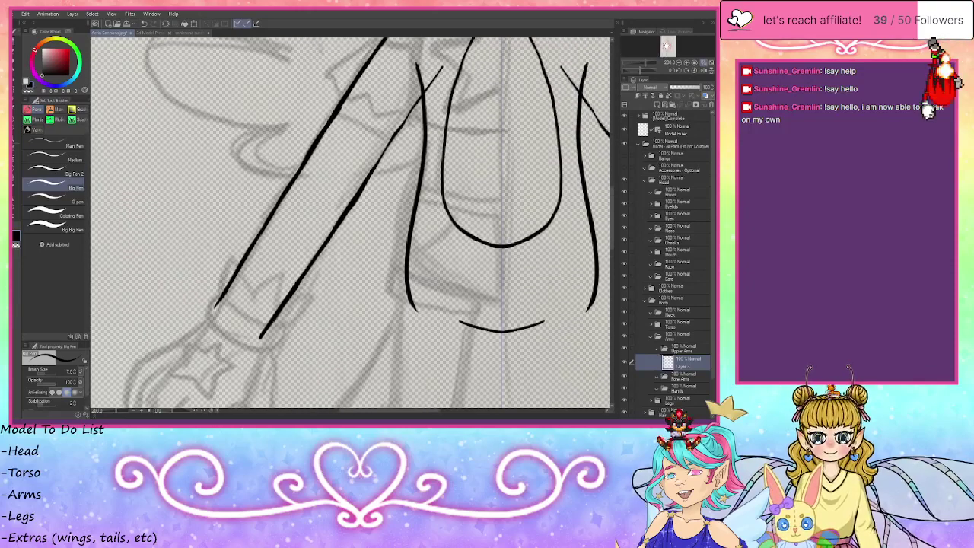
- Strengthen the inner arm line below the armpit and the lower outer arm line, cleaning their edges with the transparent colour
left_click_drag(446, 64, 359, 187)
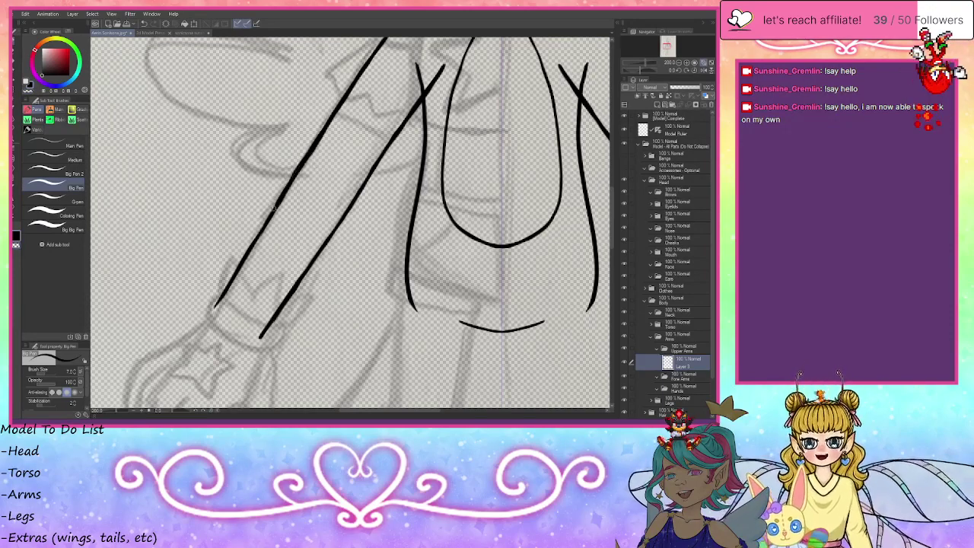
left_click_drag(269, 216, 238, 261)
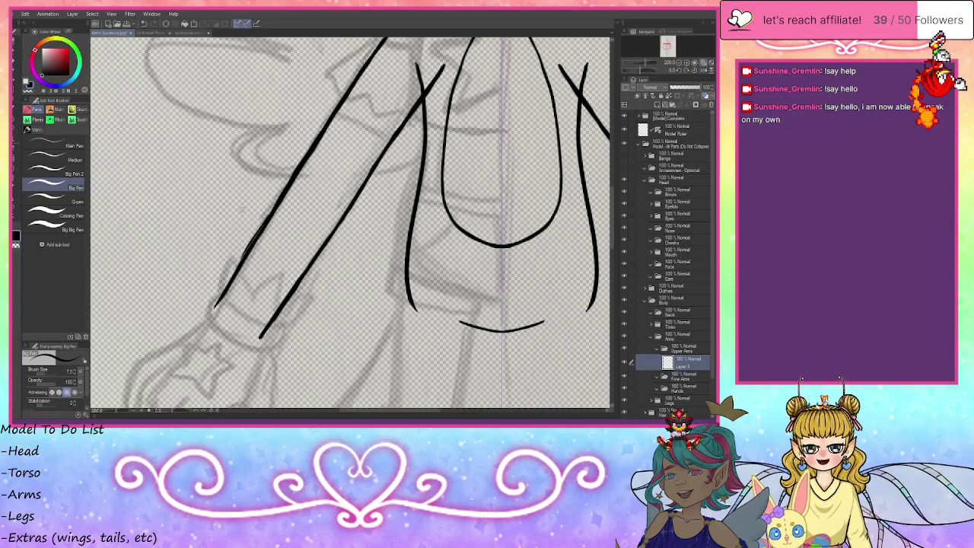
left_click(29, 91)
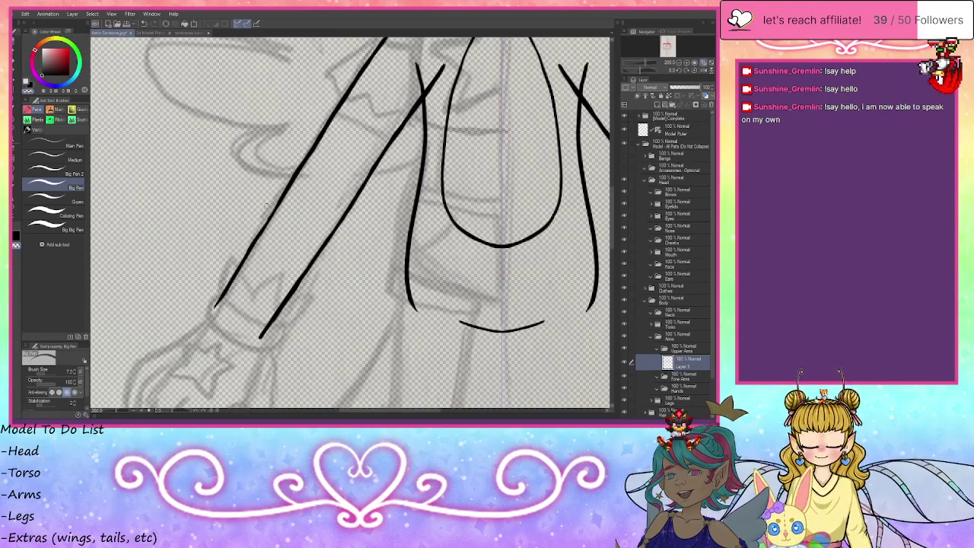
left_click(29, 83)
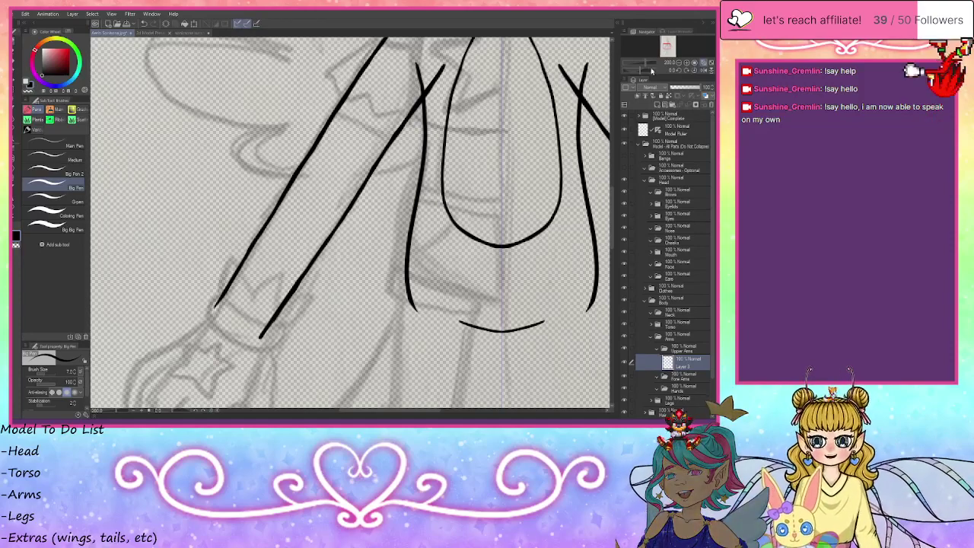
- Add a new raster layer inside the Hands folder
left_click_drag(666, 47, 667, 45)
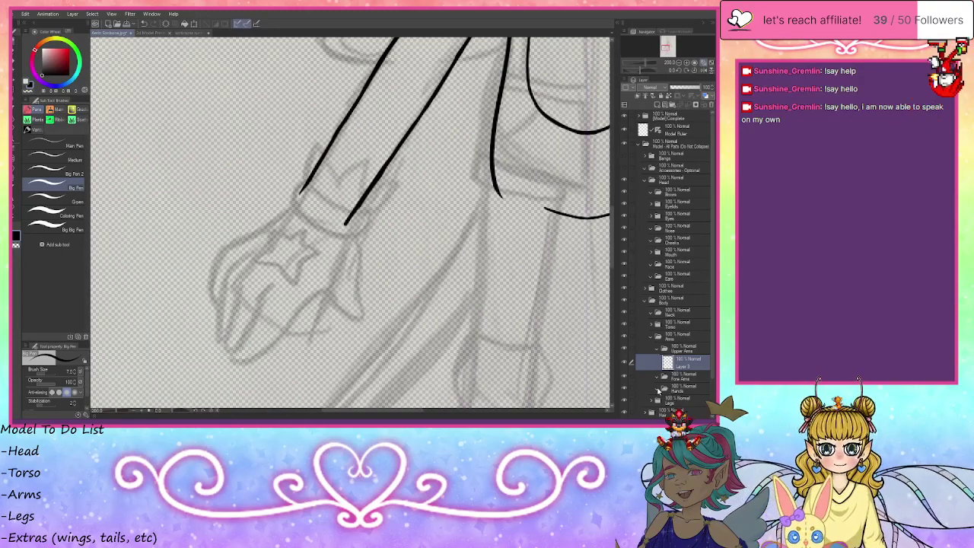
left_click(657, 389)
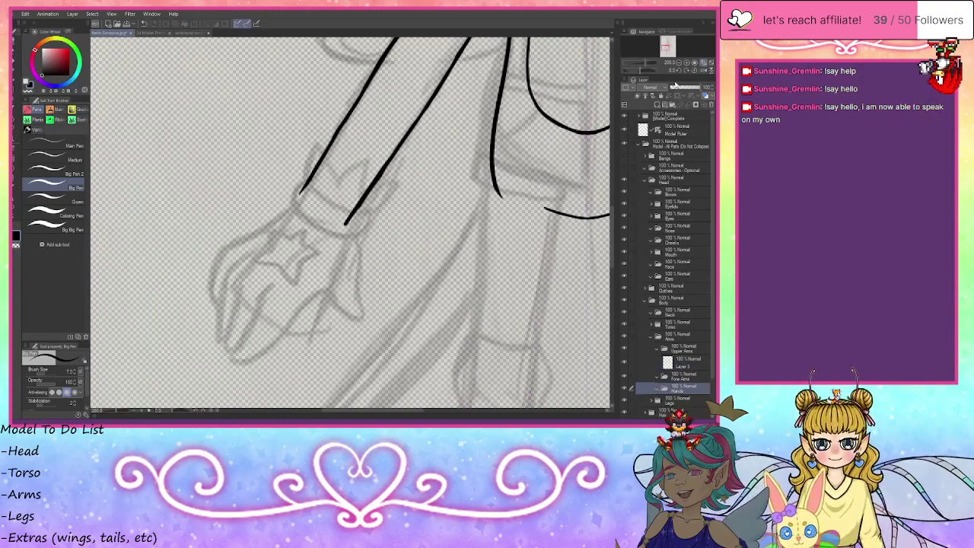
left_click(660, 104)
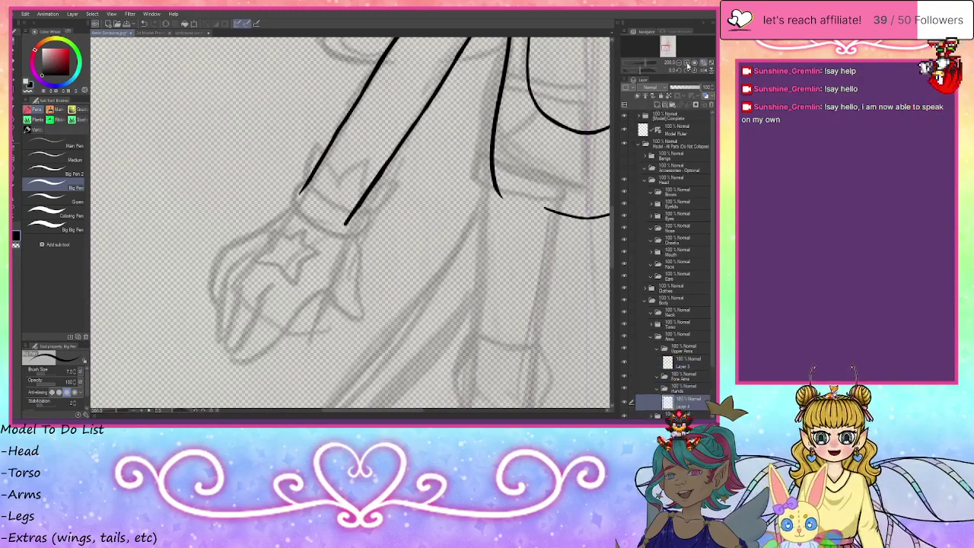
- Ink the thumb and index finger in black over the sketch, starting from the inner wrist end of the arm line
left_click(687, 64)
left_click(688, 64)
left_click_drag(665, 49, 664, 50)
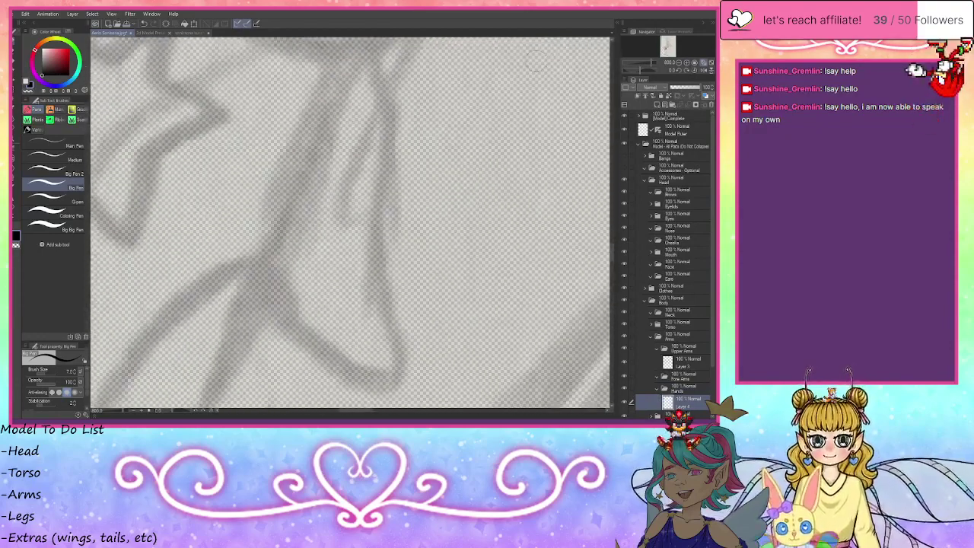
left_click(672, 70)
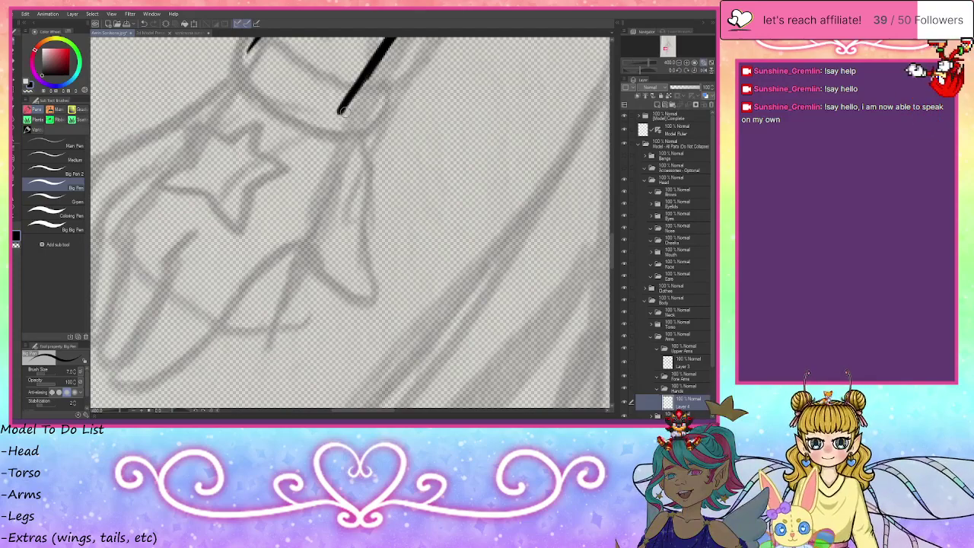
mouse_move(340, 112)
left_mouse_down()
mouse_move(361, 171)
mouse_move(361, 274)
mouse_move(373, 308)
mouse_move(359, 321)
mouse_move(369, 319)
mouse_move(307, 278)
mouse_move(296, 248)
mouse_move(282, 250)
mouse_move(315, 292)
mouse_move(290, 250)
mouse_move(272, 261)
mouse_move(232, 309)
mouse_move(190, 404)
left_mouse_up()
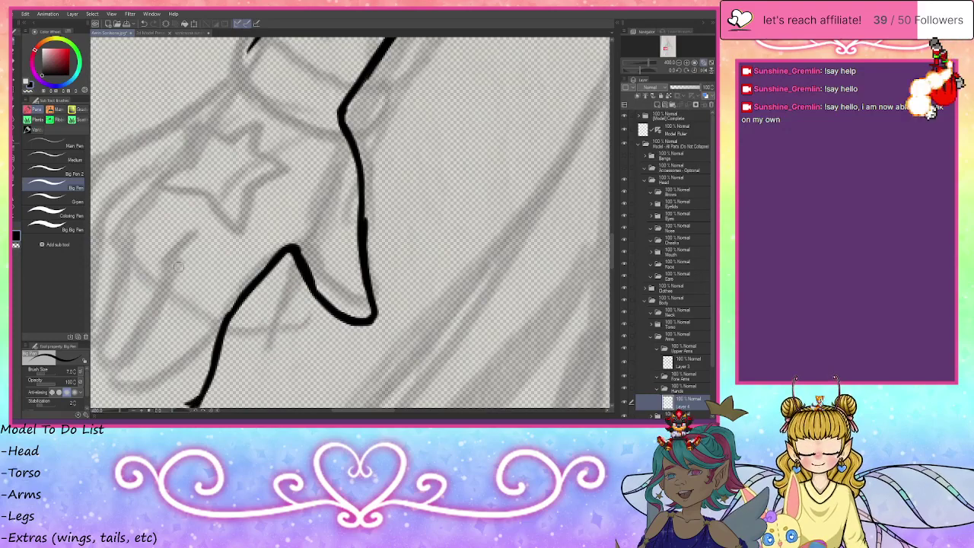
mouse_move(196, 233)
left_mouse_down()
mouse_move(166, 271)
mouse_move(157, 373)
left_mouse_up()
key("ctrl+minus")
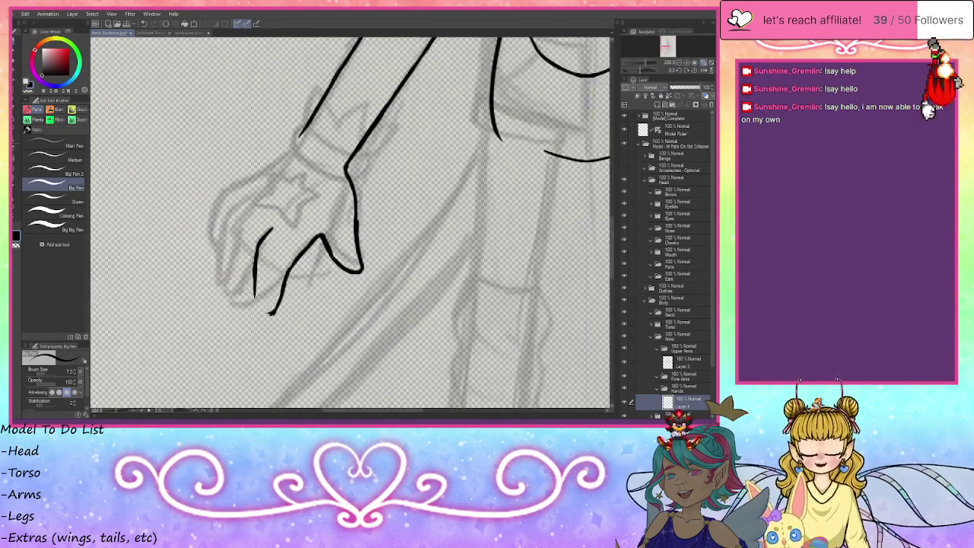
mouse_move(254, 285)
left_mouse_down()
mouse_move(254, 309)
mouse_move(276, 308)
left_mouse_up()
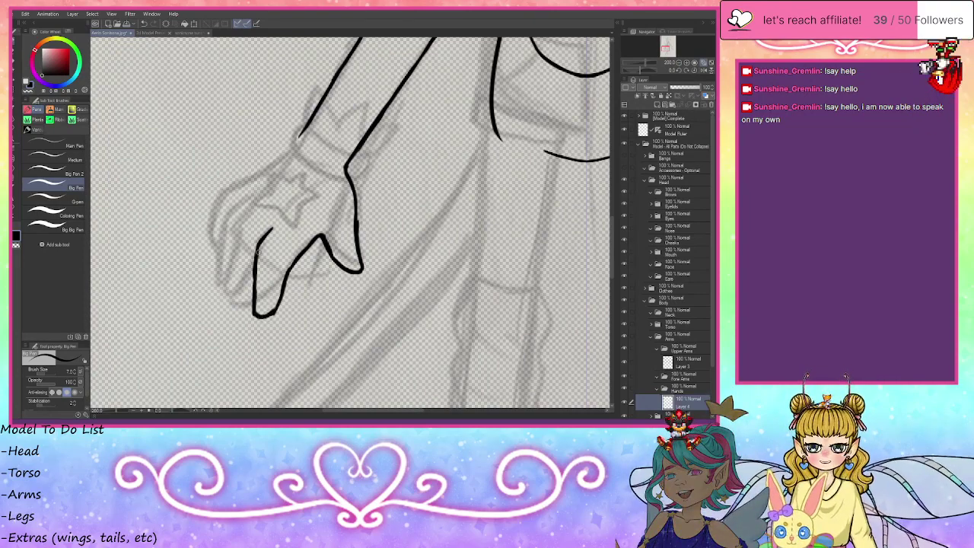
- Ink the remaining fingers and the back of the hand up to the outer wrist line
mouse_move(254, 219)
left_mouse_down()
mouse_move(241, 263)
mouse_move(256, 308)
left_mouse_up()
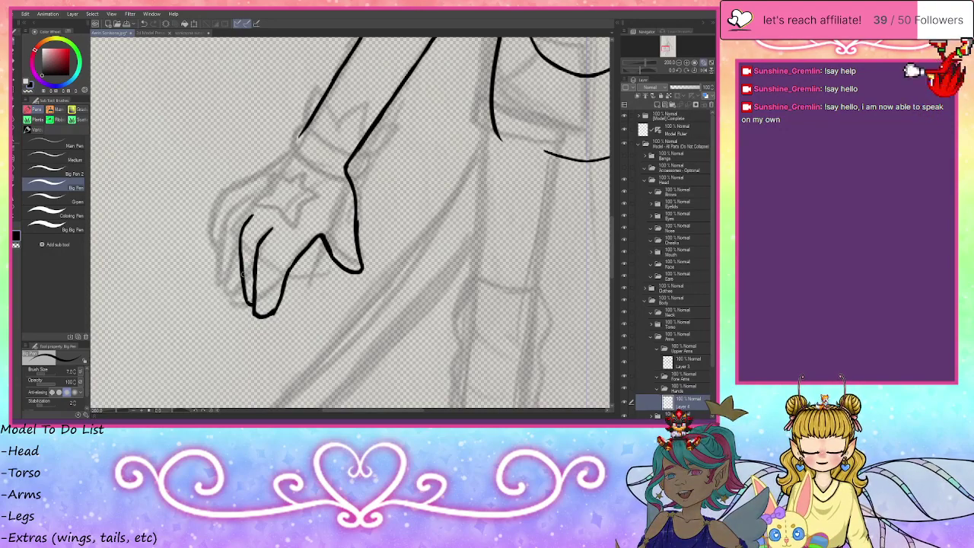
mouse_move(241, 211)
left_mouse_down()
mouse_move(231, 242)
mouse_move(240, 290)
left_mouse_up()
mouse_move(305, 128)
left_mouse_down()
mouse_move(224, 209)
mouse_move(220, 263)
left_mouse_up()
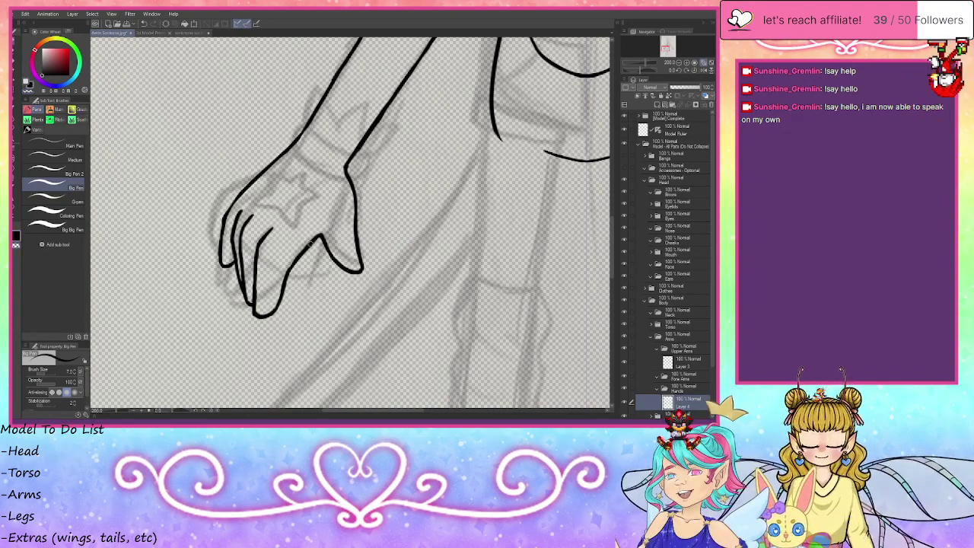
- Thicken the index finger's thumb-side edge, trim it with the transparent colour, and redraw the neighbouring fingertip where it meets the index finger
mouse_move(294, 260)
left_mouse_down()
mouse_move(300, 252)
mouse_move(316, 238)
mouse_move(283, 282)
left_mouse_up()
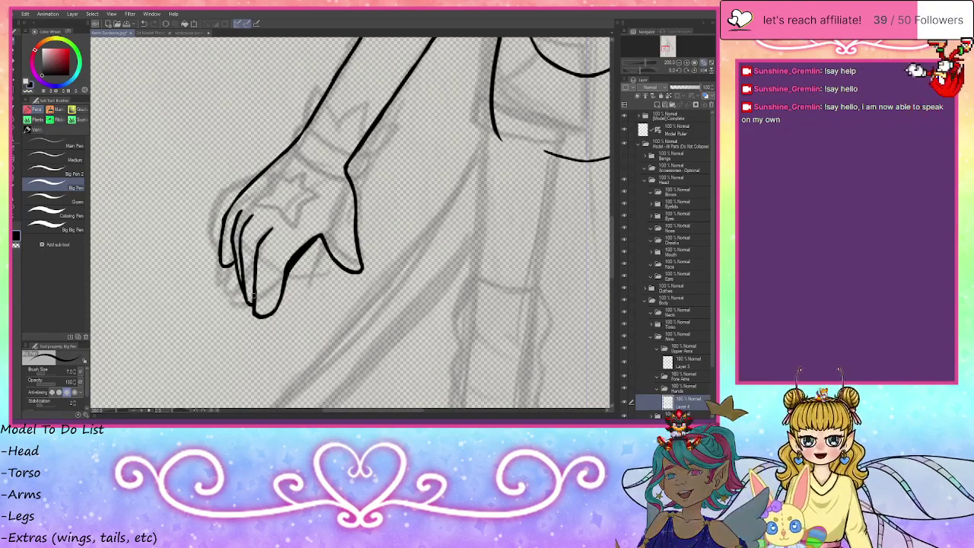
left_click(27, 91)
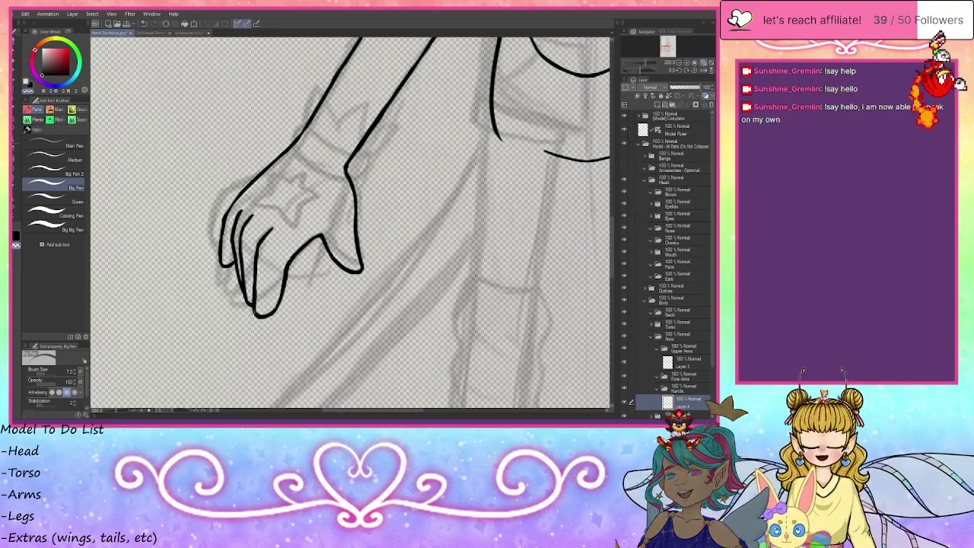
left_click_drag(248, 303, 263, 315)
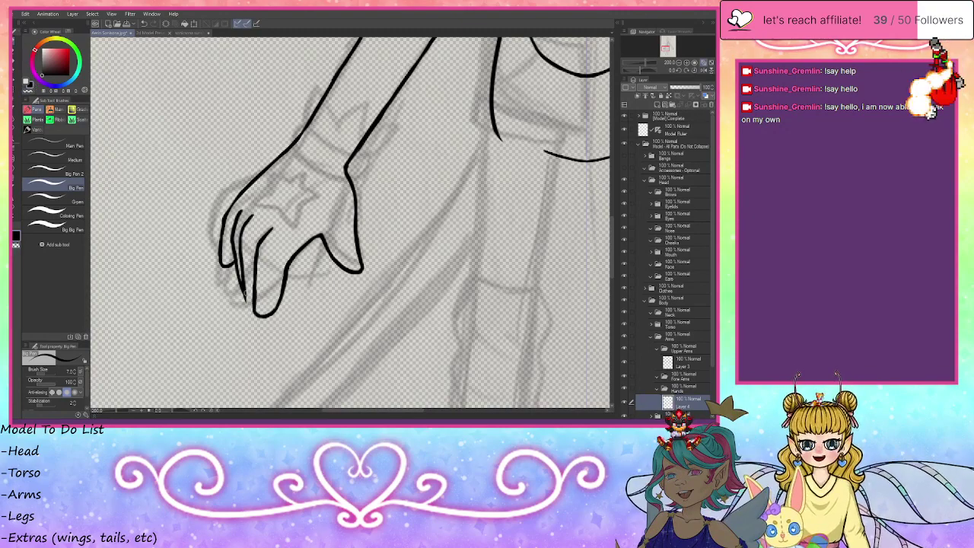
mouse_move(244, 293)
left_mouse_down()
mouse_move(251, 312)
mouse_move(245, 297)
left_mouse_up()
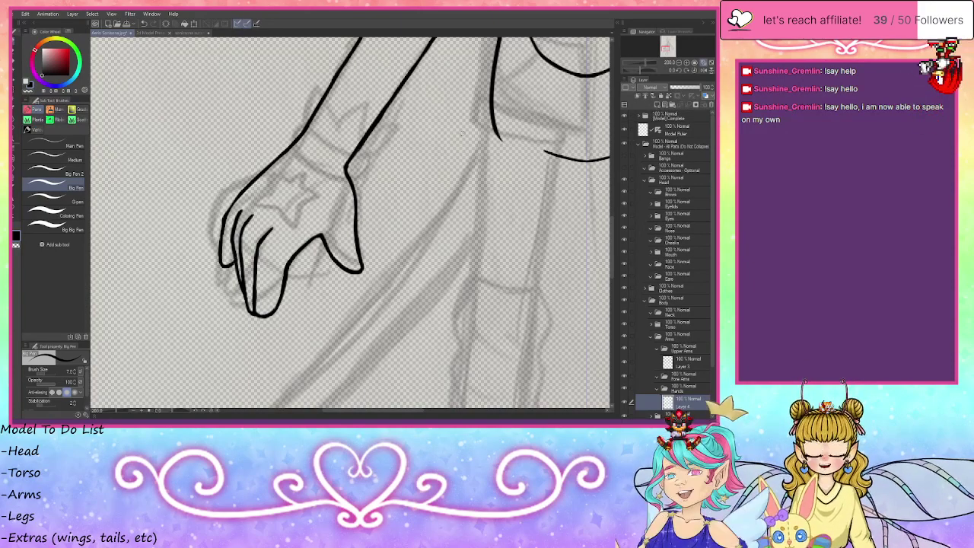
- Check the proportions of the inked arms and hands against the full sketch
left_click(681, 64)
left_click(680, 64)
left_click(681, 64)
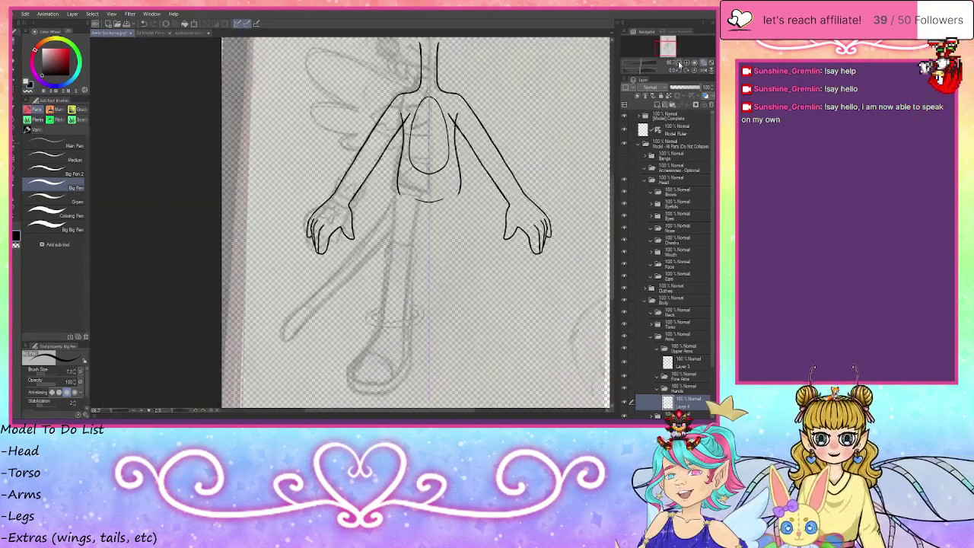
left_click_drag(670, 49, 669, 47)
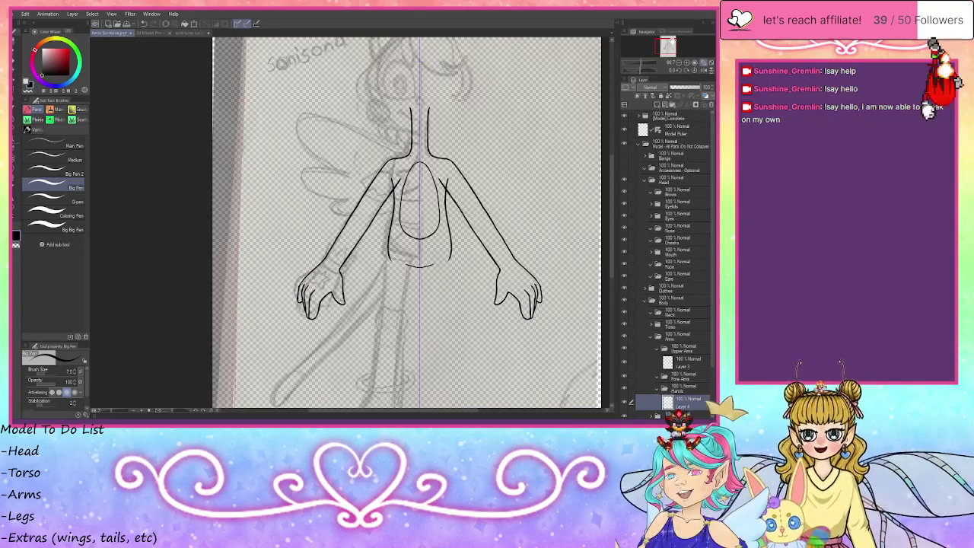
left_click_drag(664, 50, 665, 54)
left_click(712, 63)
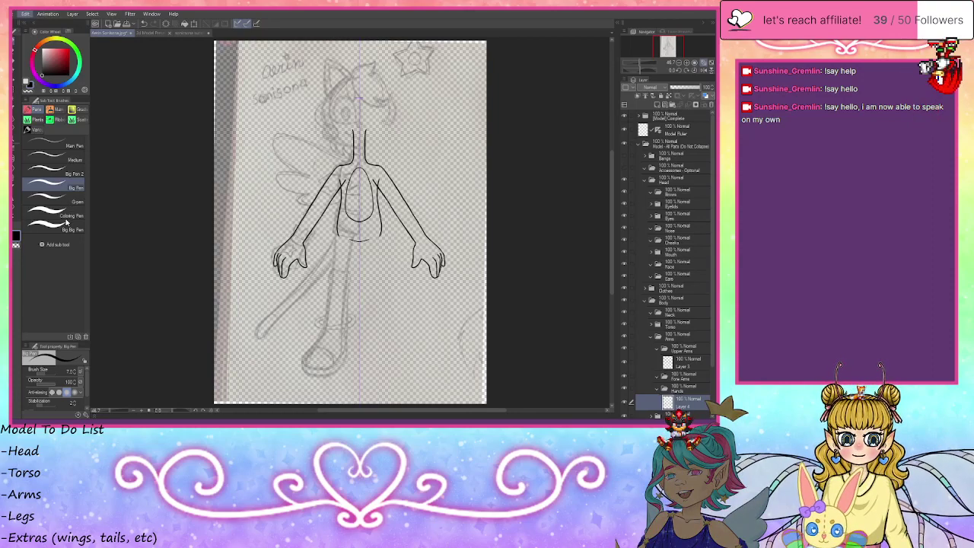
key("ctrl+t")
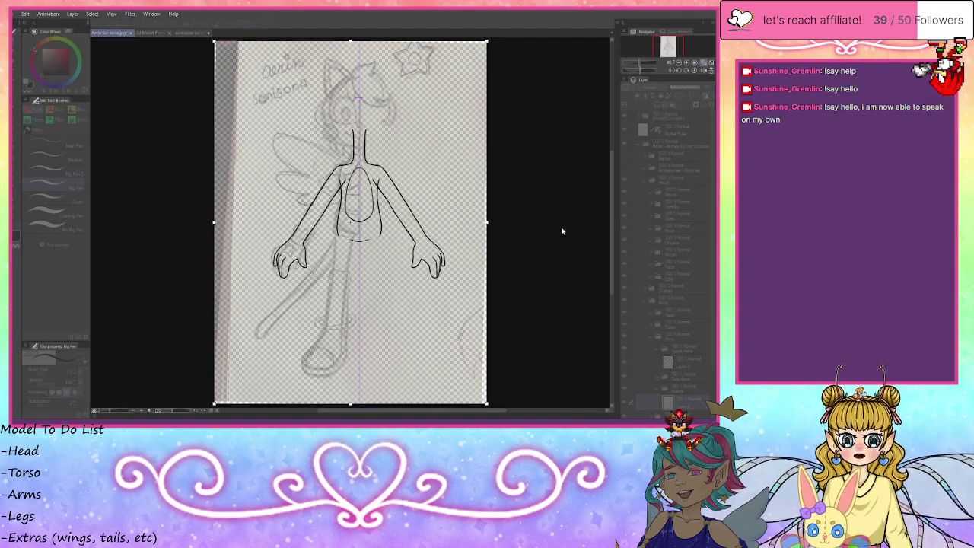
key("Escape")
scroll(409, 127, "down", 2)
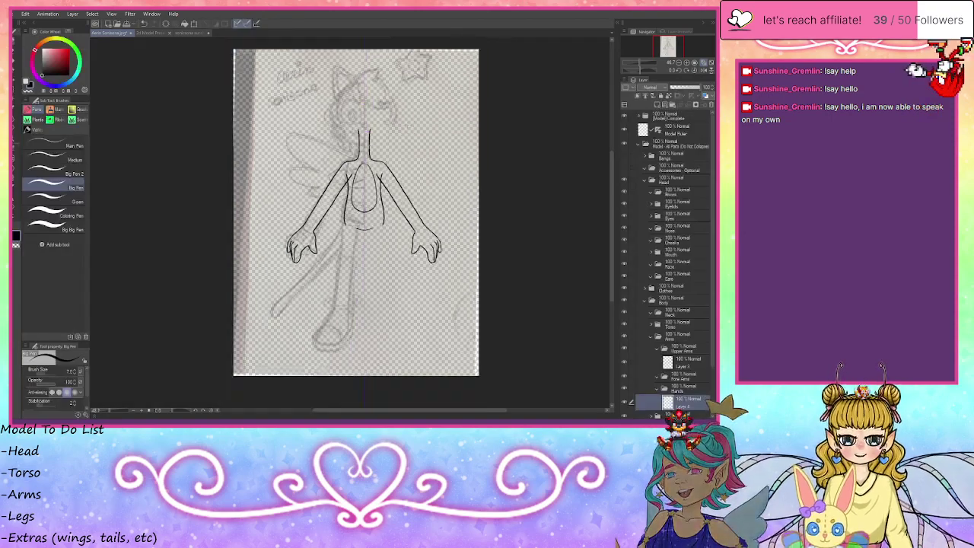
scroll(409, 194, "up", 1)
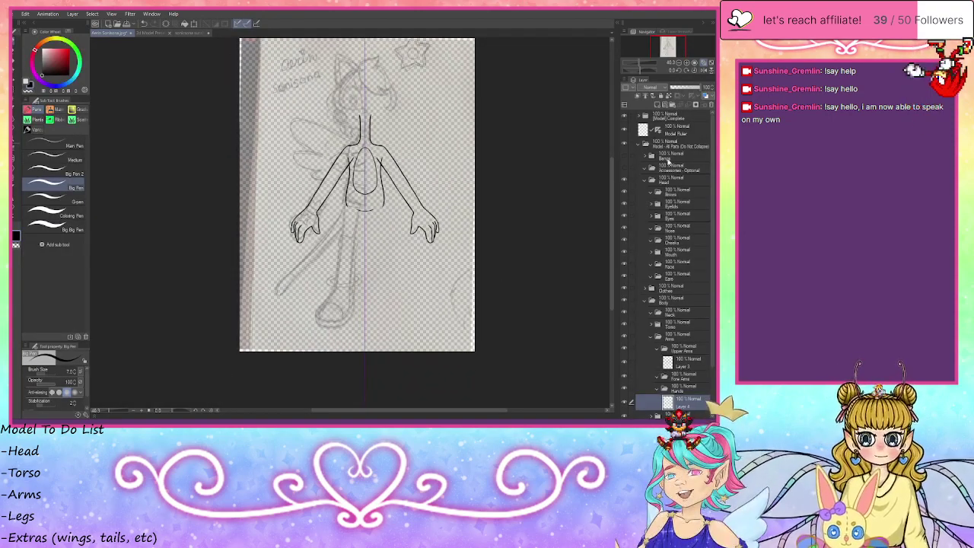
- Nudge the whole Model - All Parts folder slightly straight up relative to the sketch using the Move layer tool
left_click(671, 145)
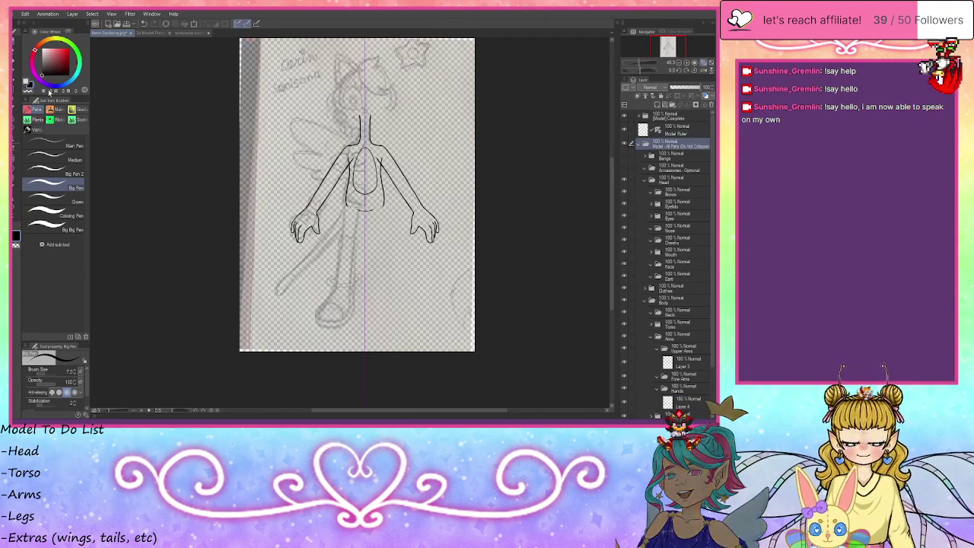
left_click(13, 86)
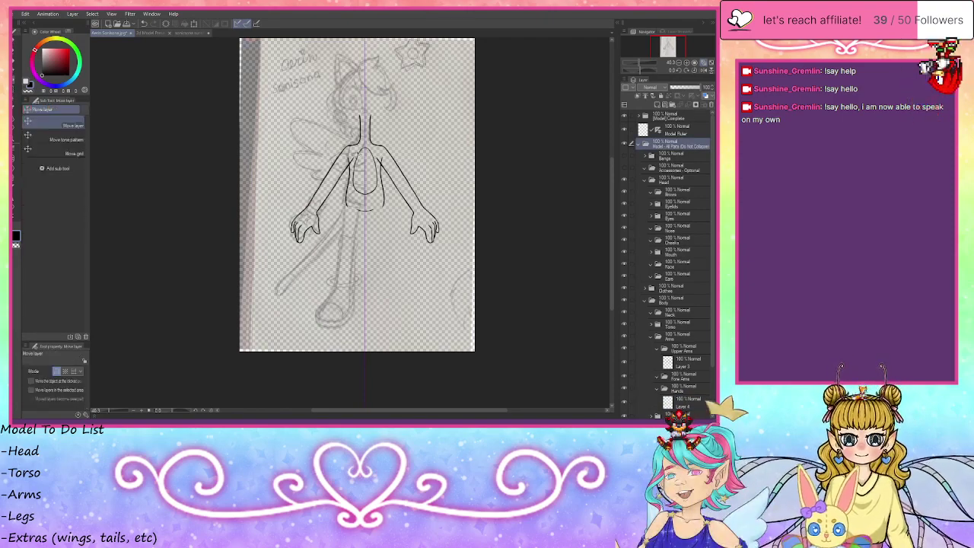
key("Up")
key("Up")
key("Up")
key("Up")
key("Up")
key("Up")
key("Up")
key("Up")
key("Up")
key("Up")
key("Up")
key("Up")
key("Up")
key("Up")
key("Up")
key("Up")
key("Up")
key("Up")
key("Up")
key("Up")
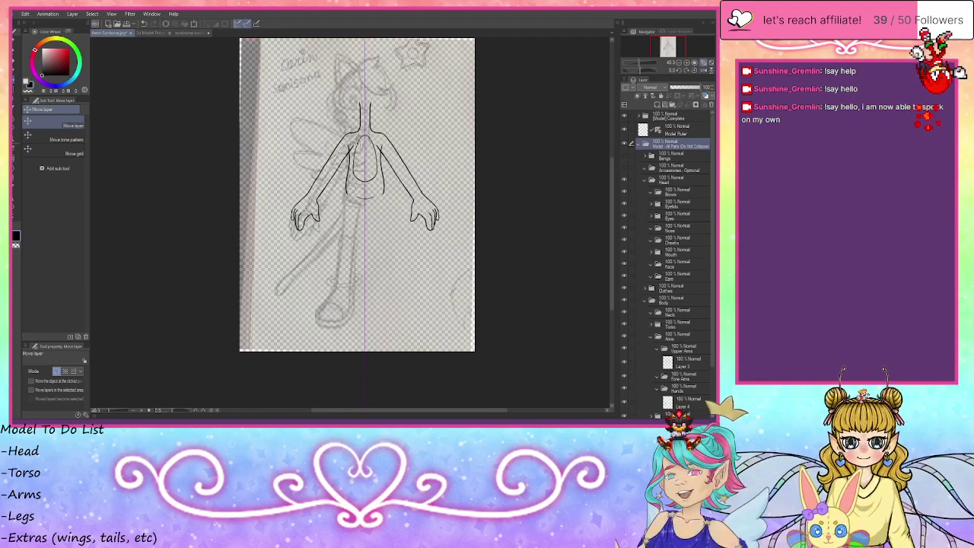
key("Up")
key("Up")
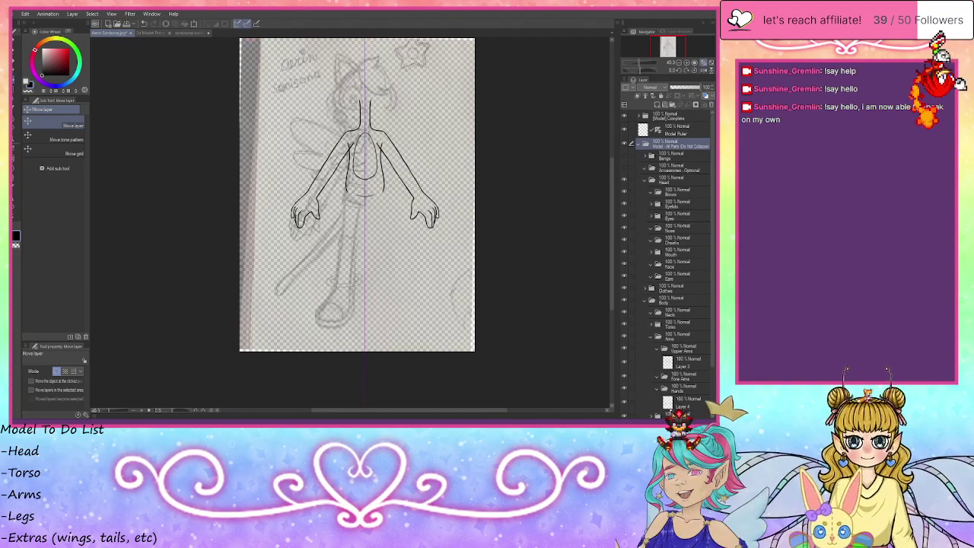
- Collapse the Arms folders, expand Legs, and add a new raster layer inside the Thighs folder
left_click(657, 390)
left_click(657, 350)
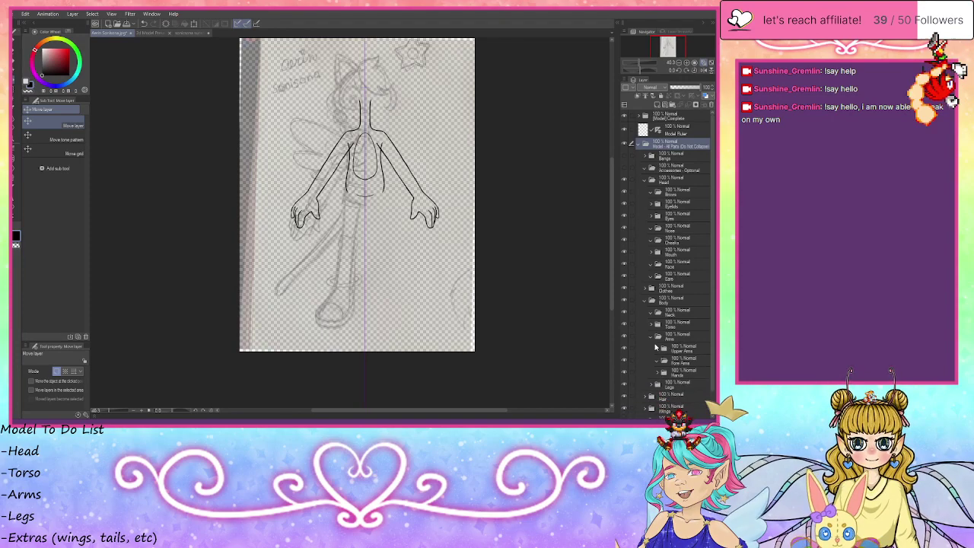
left_click(652, 337)
left_click(661, 350)
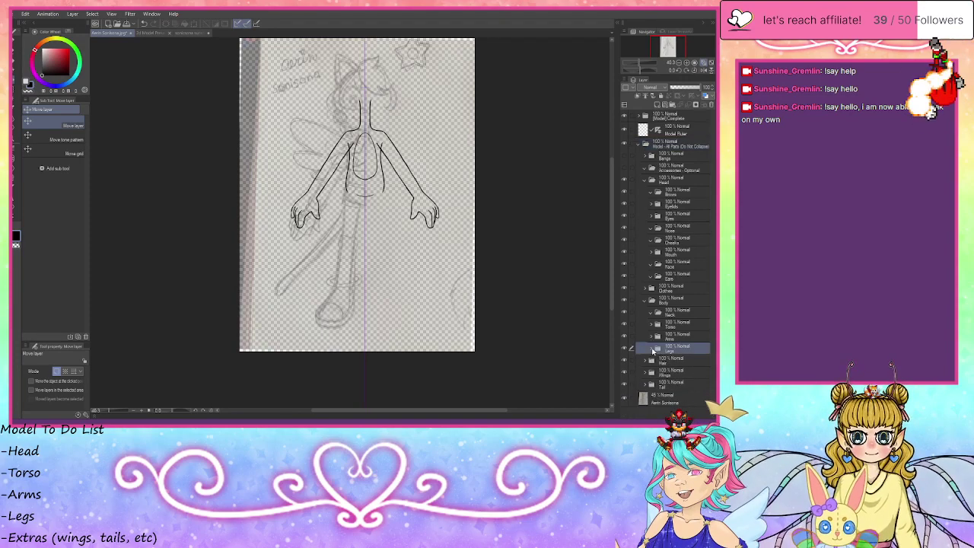
left_click(651, 349)
left_click(670, 360)
left_click(656, 103)
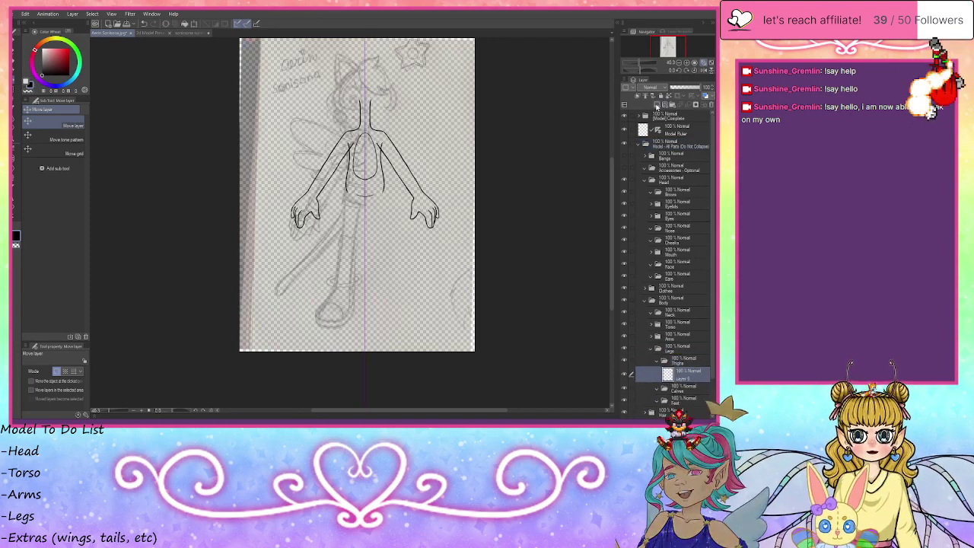
- Ink the mirrored outer thigh lines with the Big Pen, running from the hips down past the sketched knee
scroll(353, 171, "up", 3)
scroll(354, 171, "up", 3)
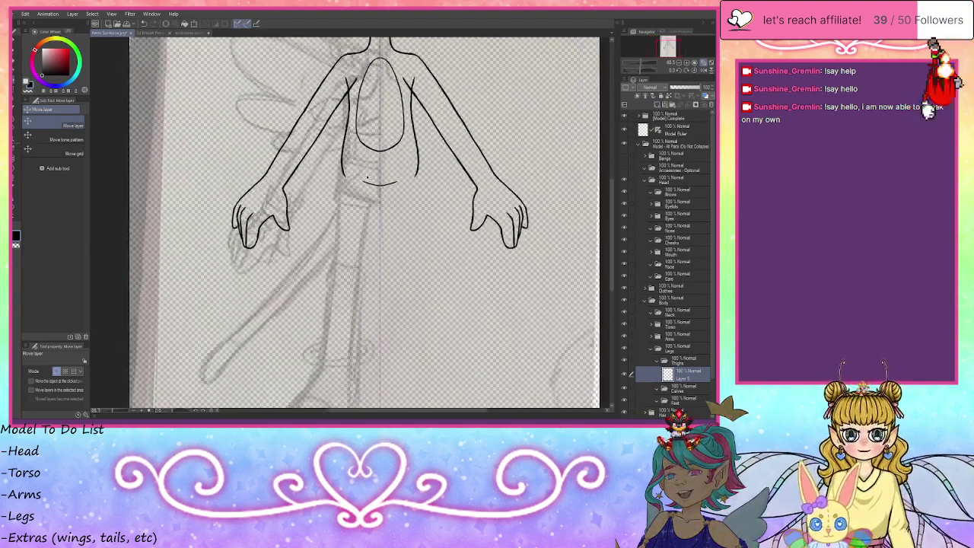
scroll(366, 176, "up", 2)
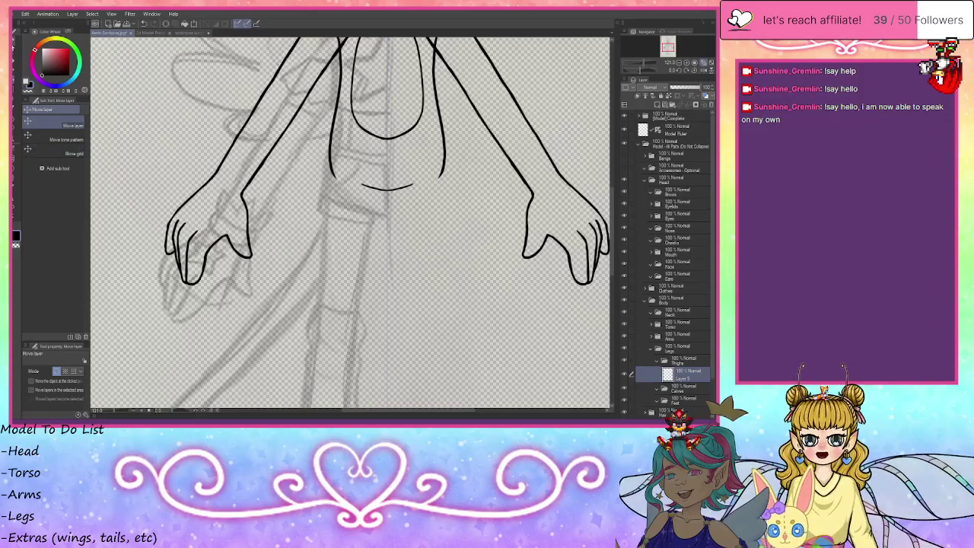
key("p")
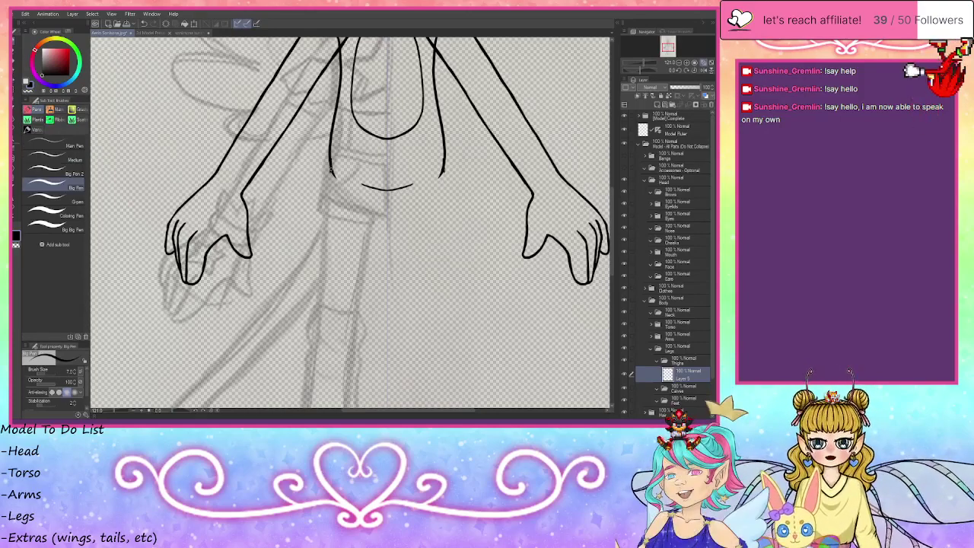
mouse_move(333, 158)
left_mouse_down()
mouse_move(446, 190)
mouse_move(449, 221)
mouse_move(326, 221)
mouse_move(316, 366)
left_mouse_up()
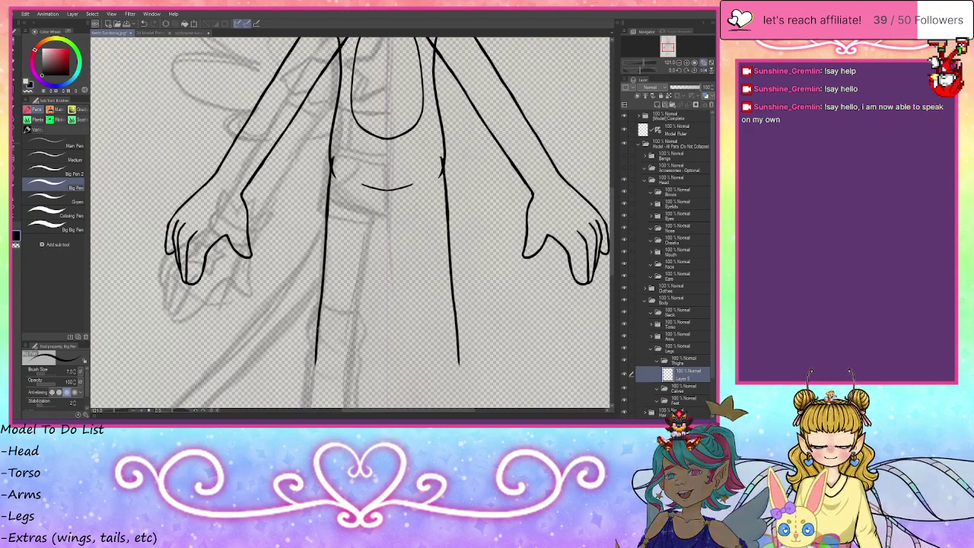
left_click_drag(378, 175, 349, 387)
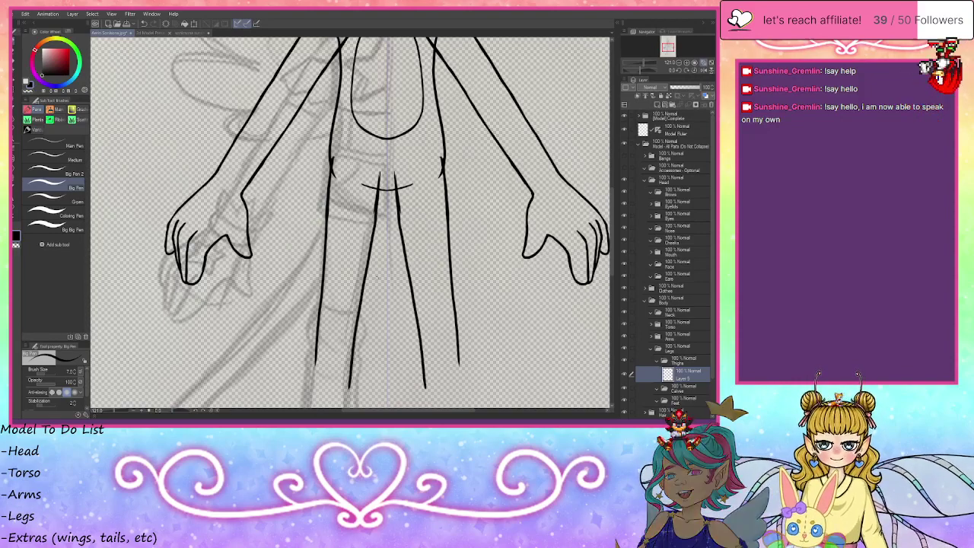
key("ctrl+z")
key("ctrl+z")
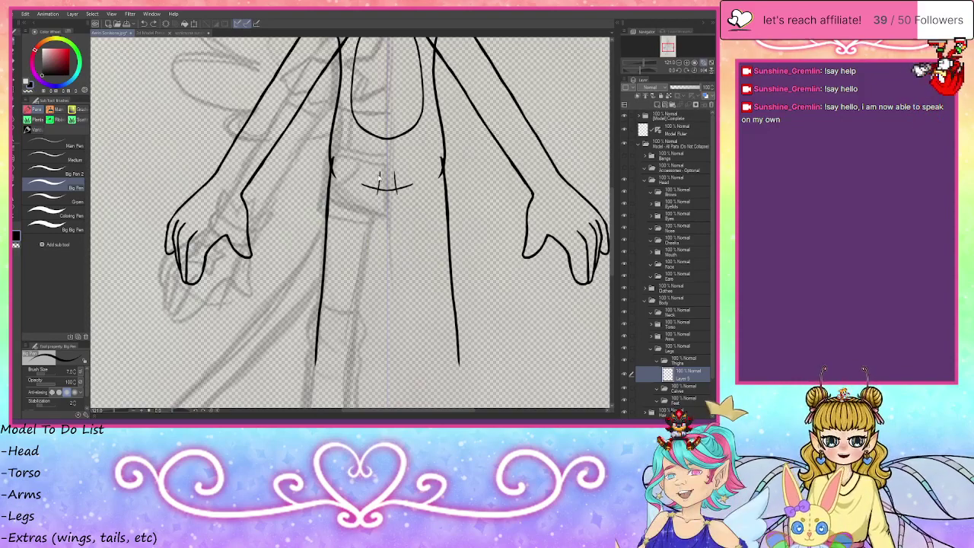
- Ink the mirrored inner thigh lines and extend both sides of the legs down to the sketched ankles with the Big Pen
mouse_move(380, 186)
left_mouse_down()
mouse_move(357, 389)
mouse_move(373, 183)
mouse_move(390, 183)
left_mouse_up()
left_click_drag(351, 140, 331, 324)
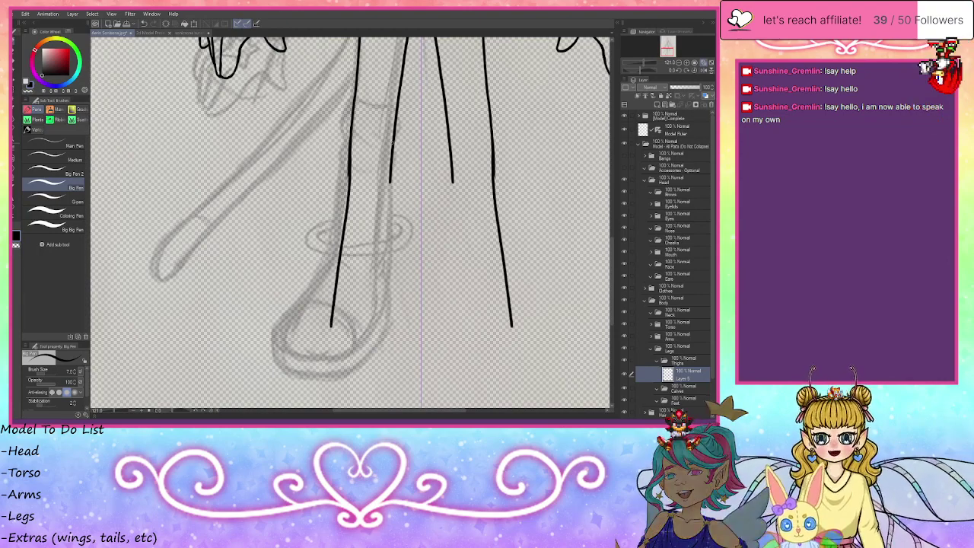
left_click_drag(390, 185, 379, 316)
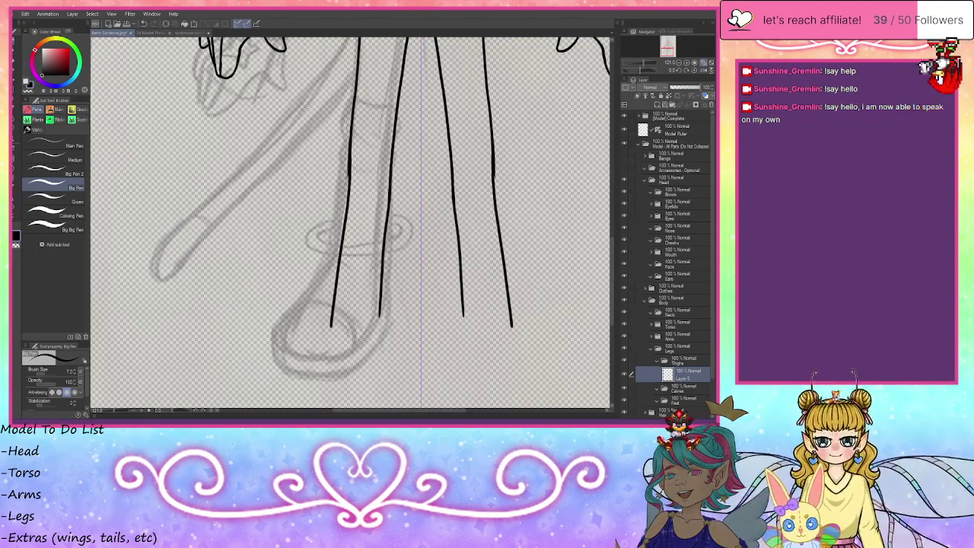
left_click_drag(350, 145, 342, 263)
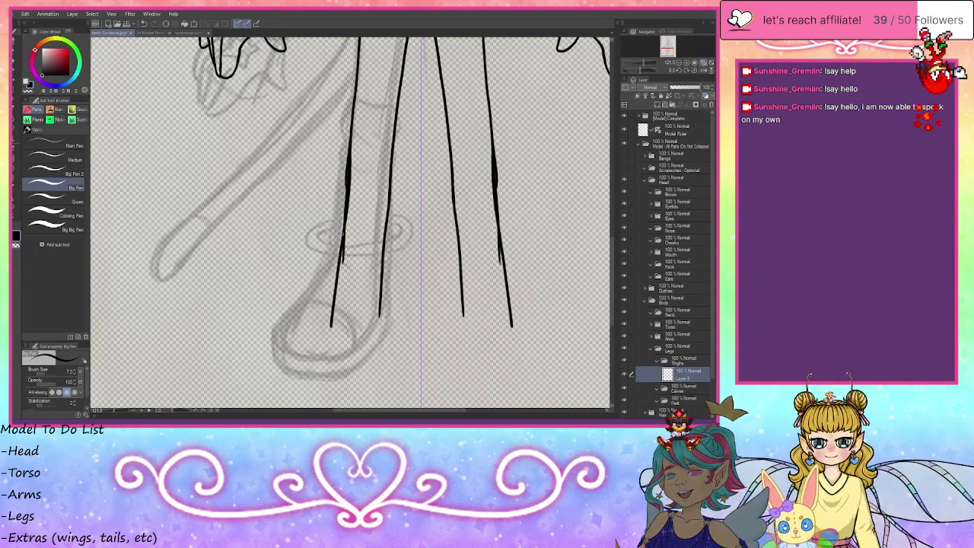
left_click_drag(344, 179, 332, 312)
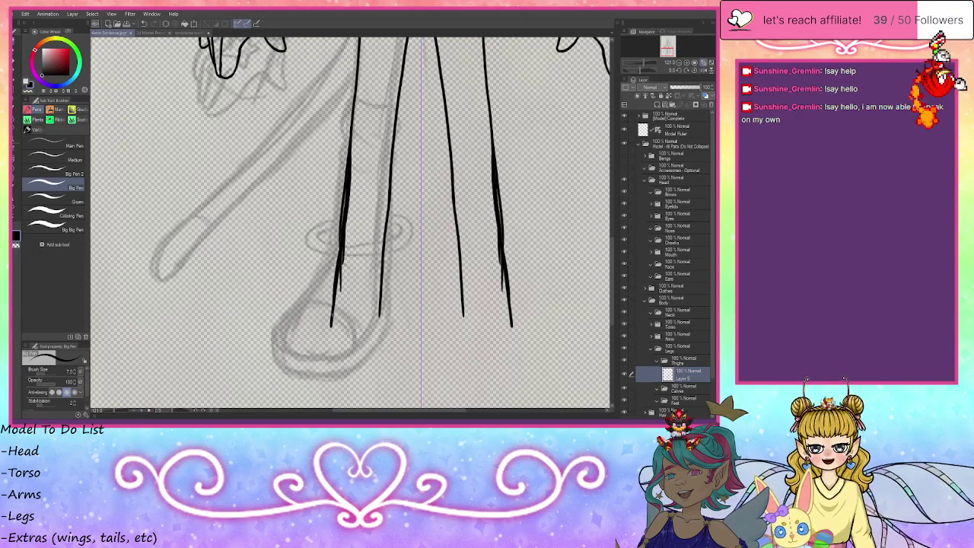
left_click_drag(390, 188, 386, 214)
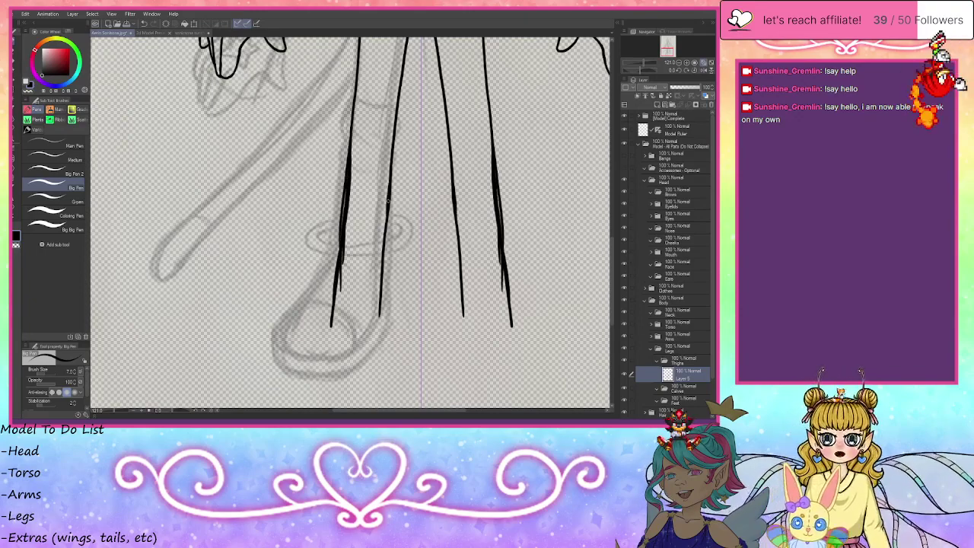
- Erase the doubled strokes along the mirrored calf lines using transparent colour and trim the outer line ends at the ankles
left_click(29, 91)
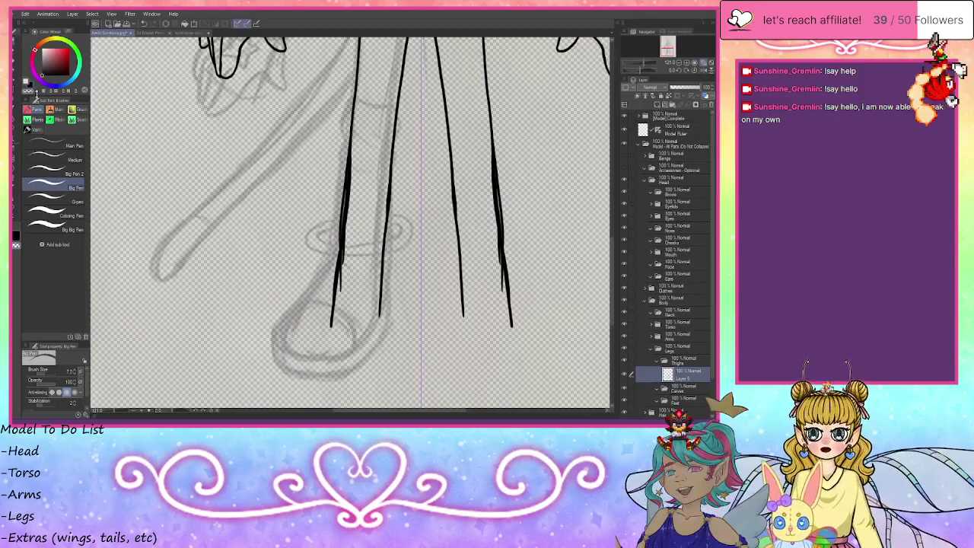
left_click_drag(353, 160, 345, 239)
left_click_drag(348, 195, 341, 286)
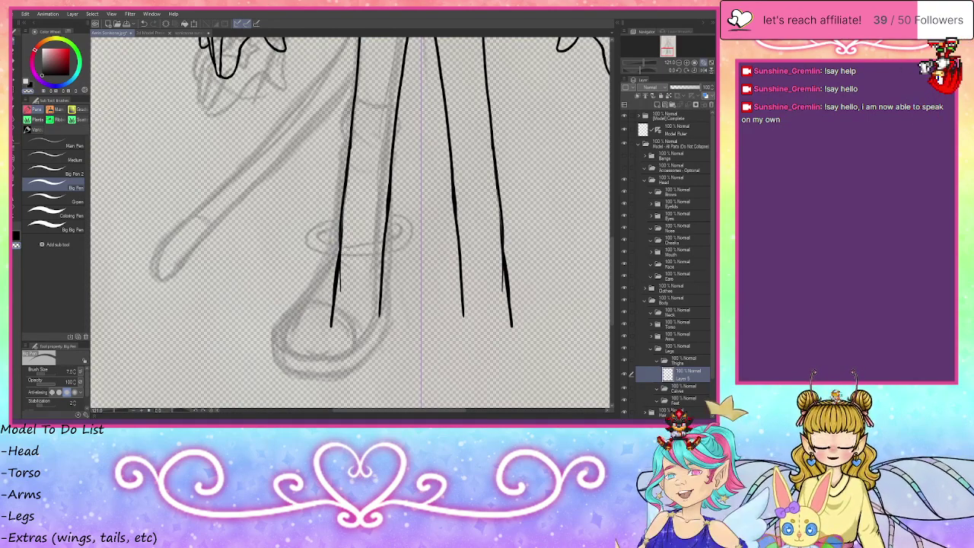
left_click_drag(342, 247, 340, 292)
left_click_drag(345, 209, 342, 237)
left_click_drag(345, 213, 342, 239)
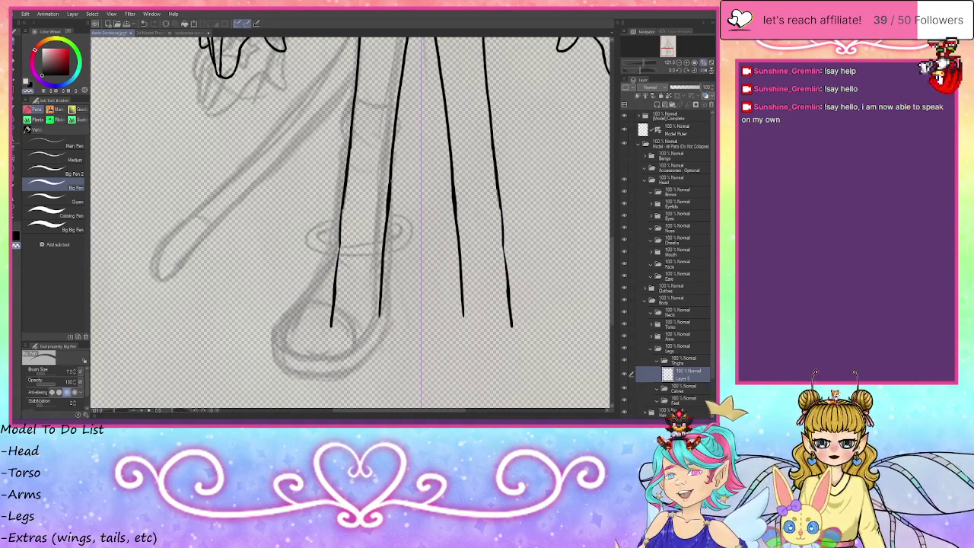
left_click_drag(392, 183, 389, 219)
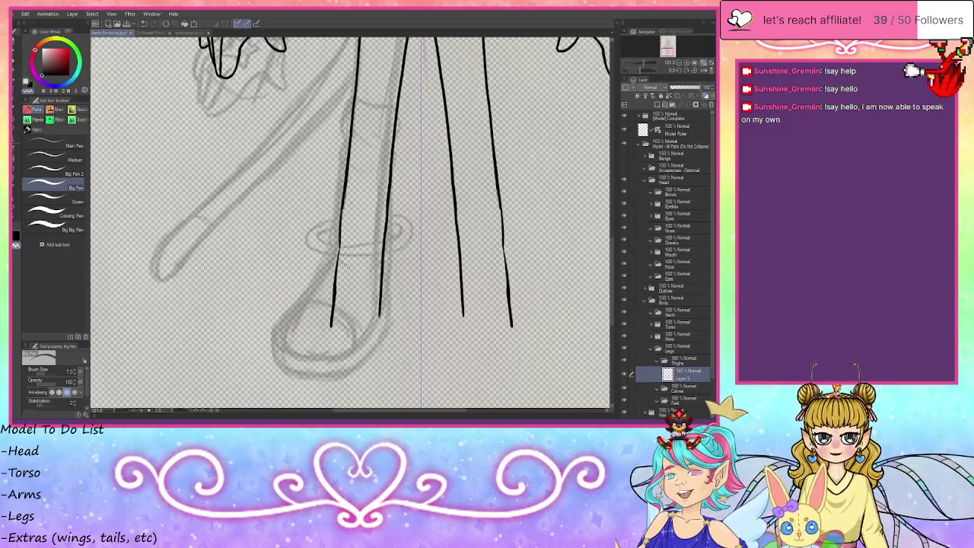
left_click_drag(352, 138, 345, 194)
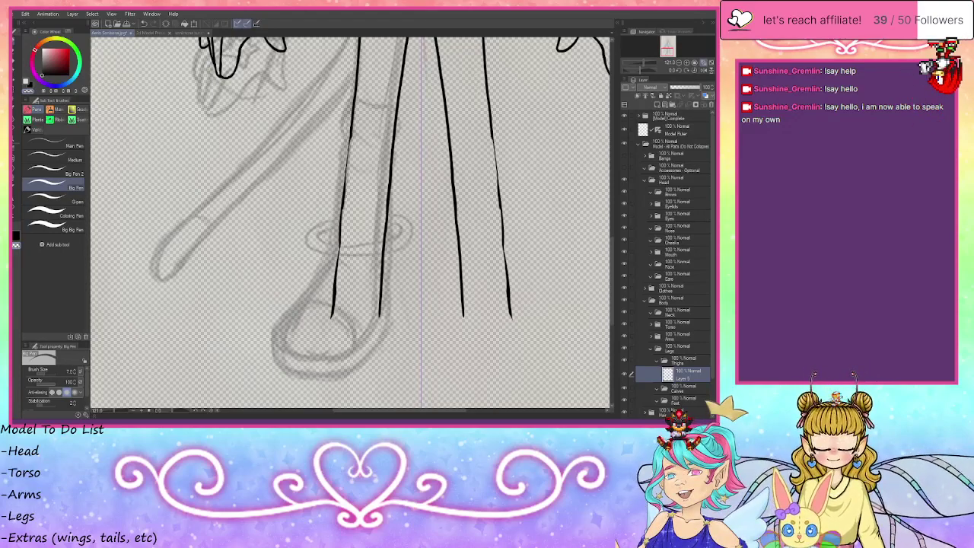
left_click_drag(335, 307, 330, 327)
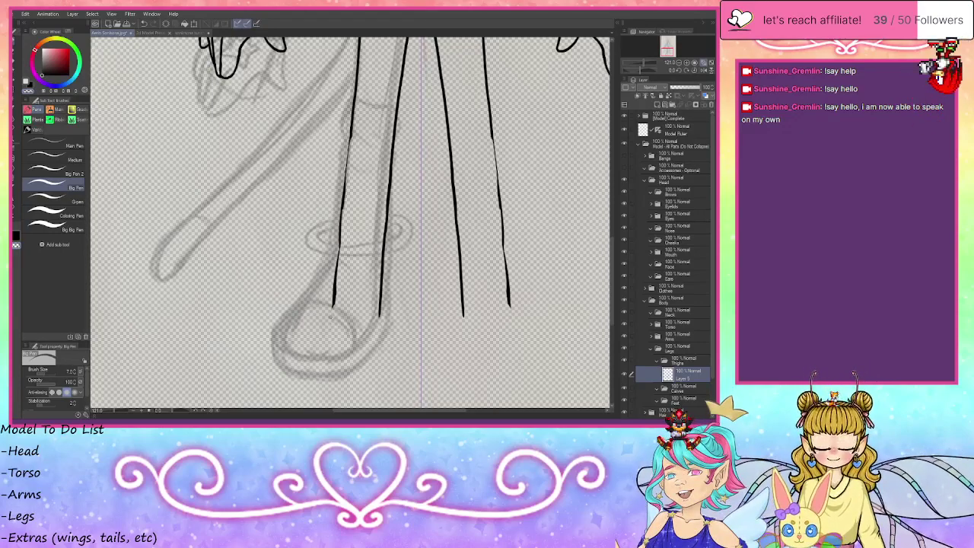
- Re-ink the thinned outer calf lines in black, smoothing them into one even line from knee to ankle
left_click(31, 83)
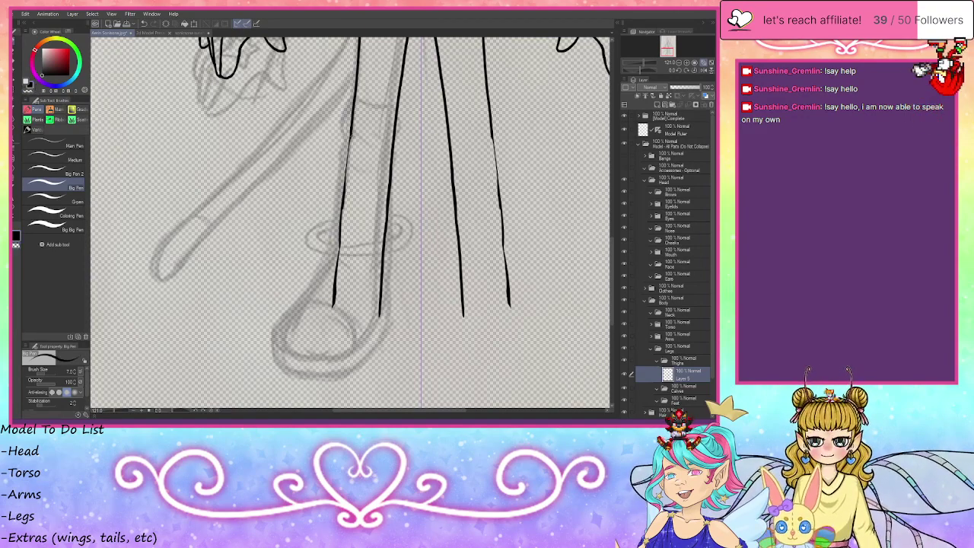
left_click_drag(351, 141, 344, 195)
left_click_drag(349, 161, 342, 234)
left_click_drag(345, 198, 336, 287)
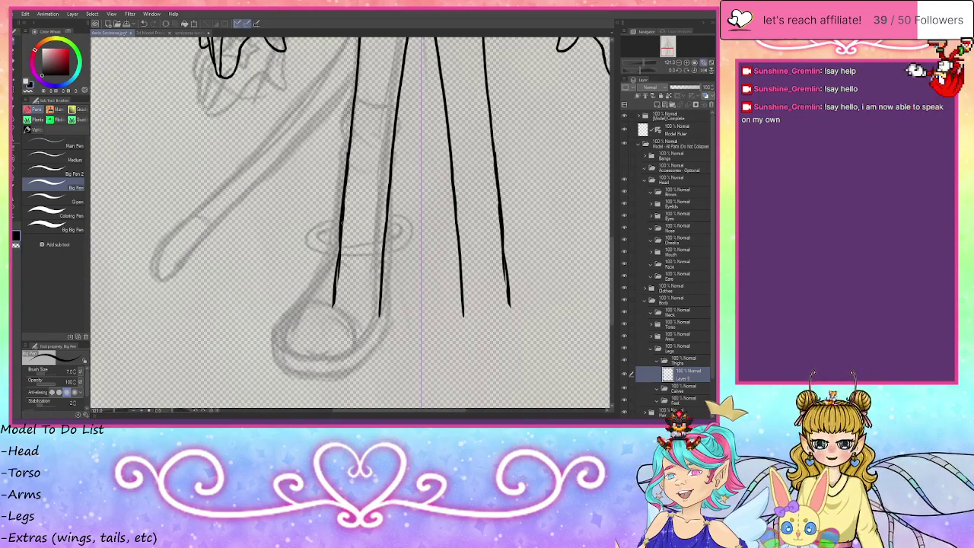
left_click_drag(341, 241, 333, 310)
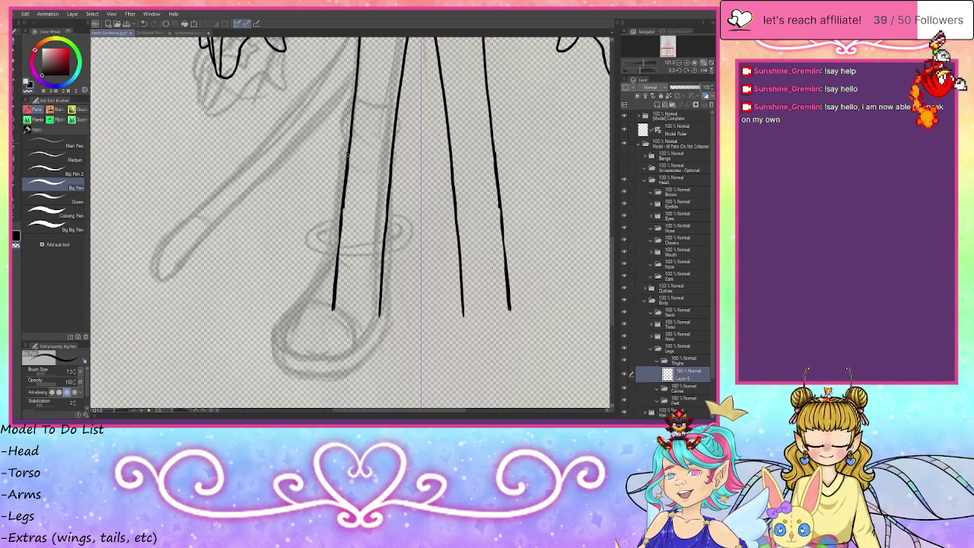
left_click_drag(346, 179, 337, 272)
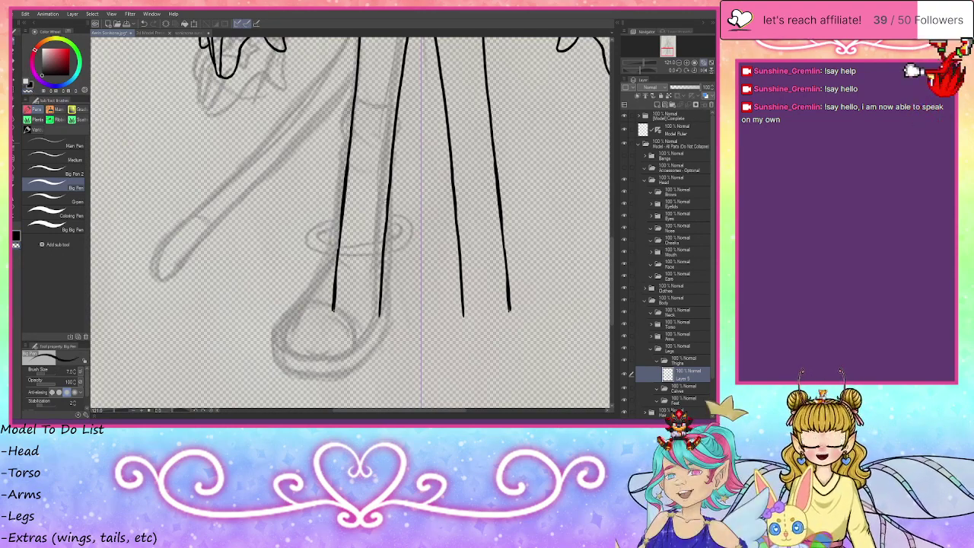
left_click_drag(340, 238, 336, 274)
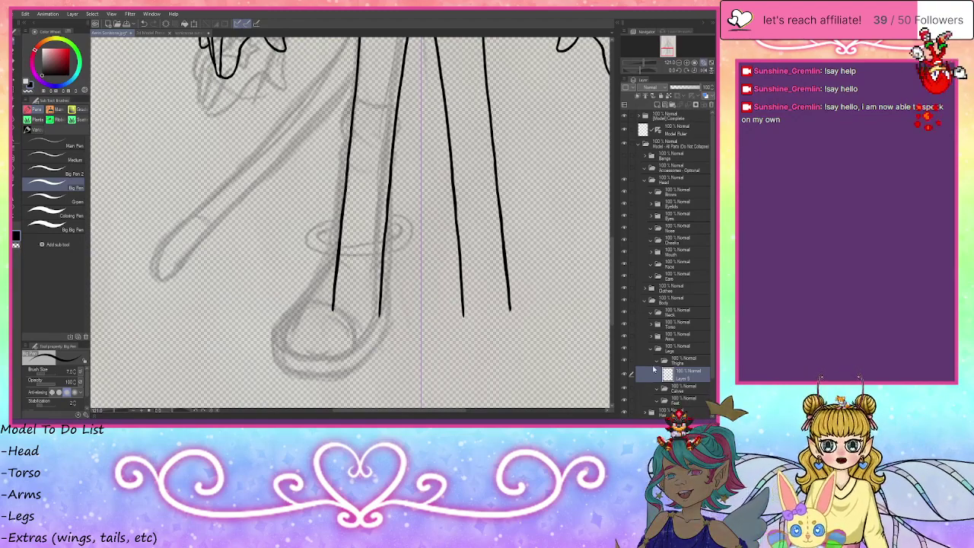
- Add a new raster layer inside the Feet folder and ink the mirrored foot outlines from the ankles down to rounded toes
left_click(683, 401)
left_click(657, 105)
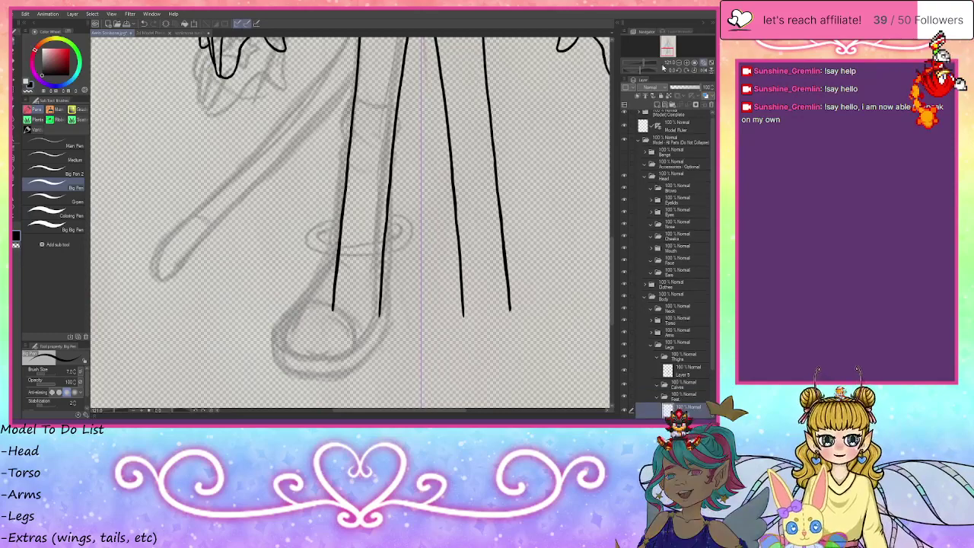
left_click_drag(458, 349, 475, 212)
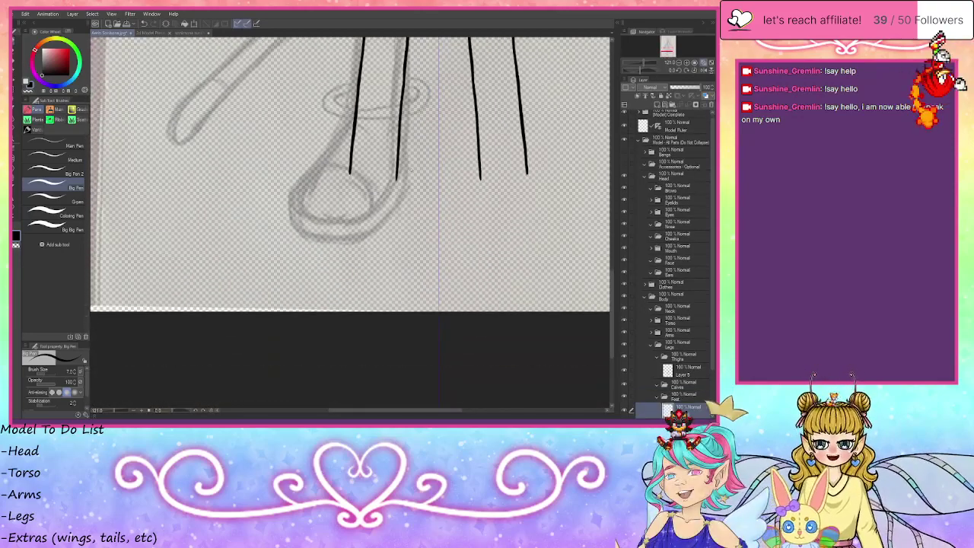
mouse_move(396, 179)
left_mouse_down()
mouse_move(397, 244)
mouse_move(381, 268)
mouse_move(343, 290)
mouse_move(274, 293)
mouse_move(283, 216)
left_mouse_up()
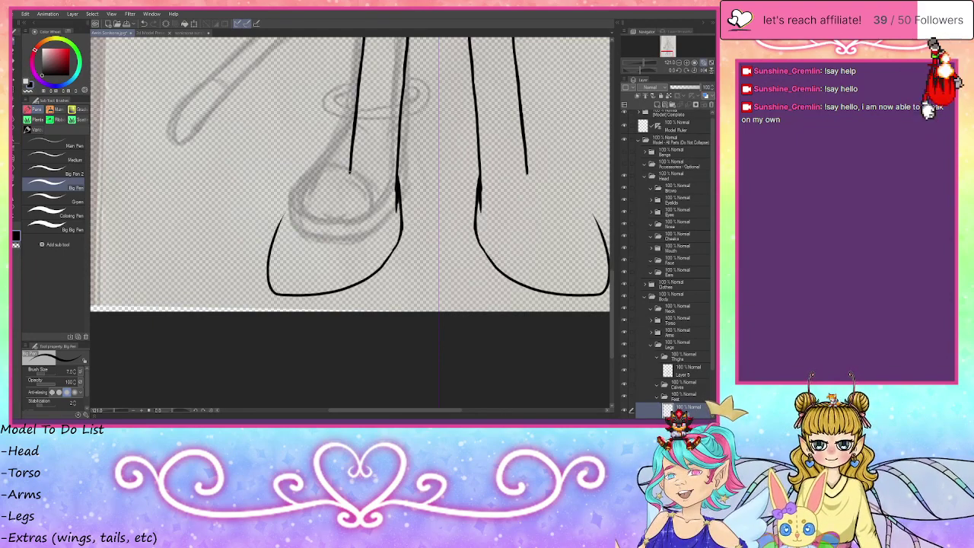
mouse_move(351, 167)
left_mouse_down()
mouse_move(269, 266)
mouse_move(273, 279)
mouse_move(340, 297)
mouse_move(376, 274)
left_mouse_up()
mouse_move(402, 230)
left_mouse_down()
mouse_move(355, 291)
mouse_move(321, 296)
mouse_move(262, 263)
left_mouse_up()
mouse_move(324, 197)
left_mouse_down()
mouse_move(262, 268)
mouse_move(299, 212)
left_mouse_up()
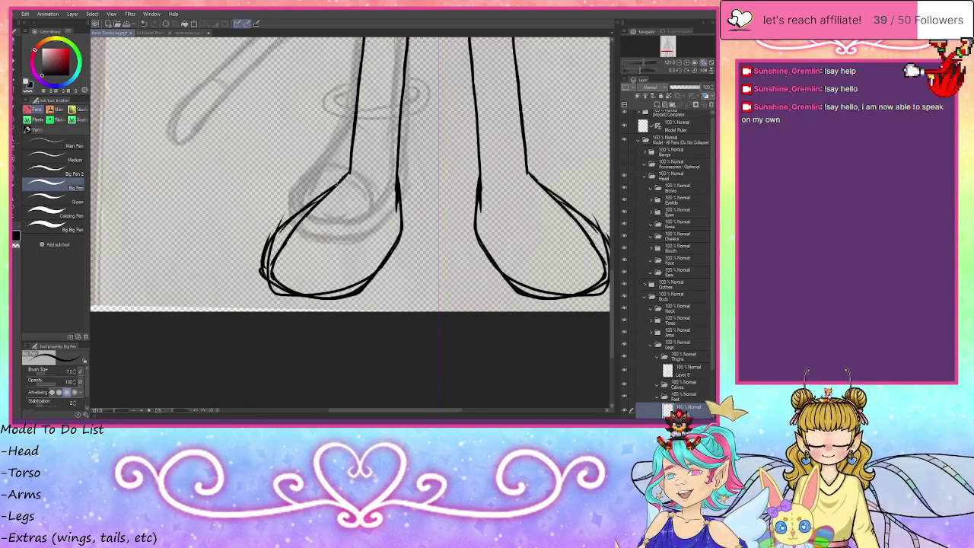
left_click_drag(338, 179, 275, 238)
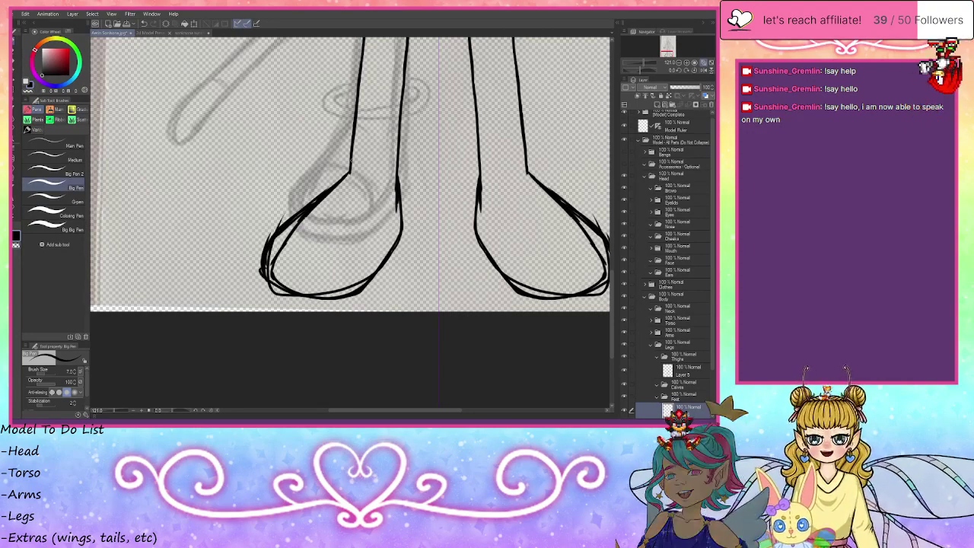
left_click_drag(351, 163, 321, 199)
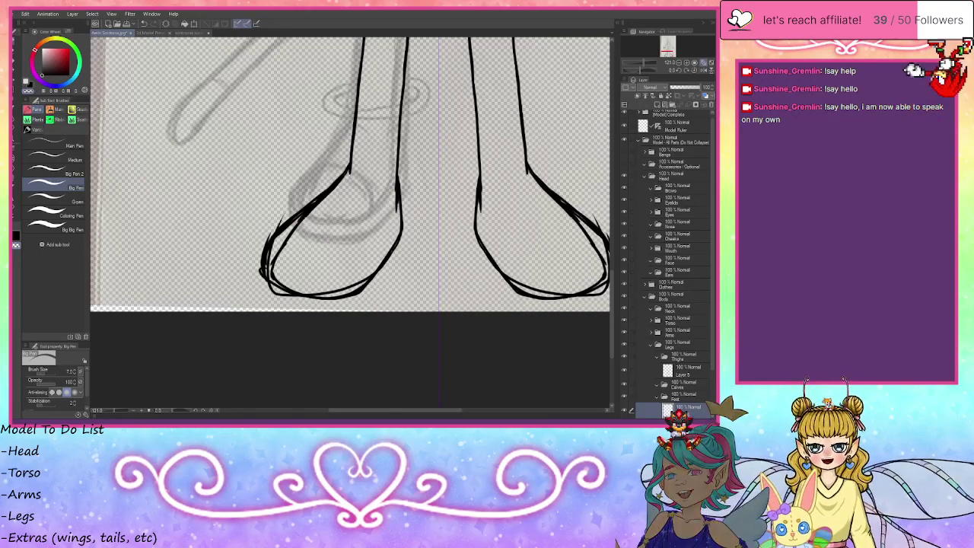
- Erase the doubled lines along the upper outer edges of both feet using transparent colour with the Big Pen
mouse_move(303, 220)
left_mouse_down()
mouse_move(340, 183)
mouse_move(299, 221)
left_mouse_up()
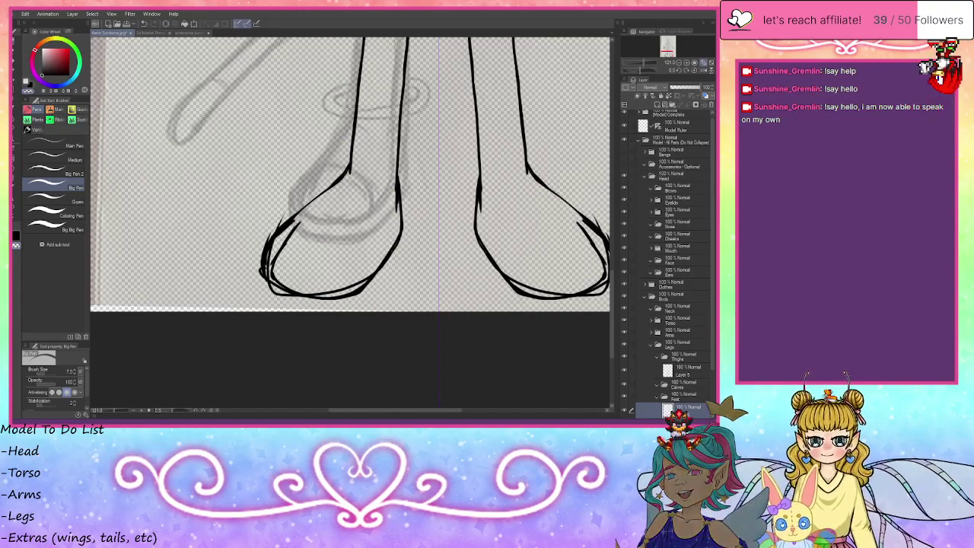
key("ctrl+z")
key("ctrl+z")
key("ctrl+z")
key("ctrl+z")
key("ctrl+z")
key("ctrl+z")
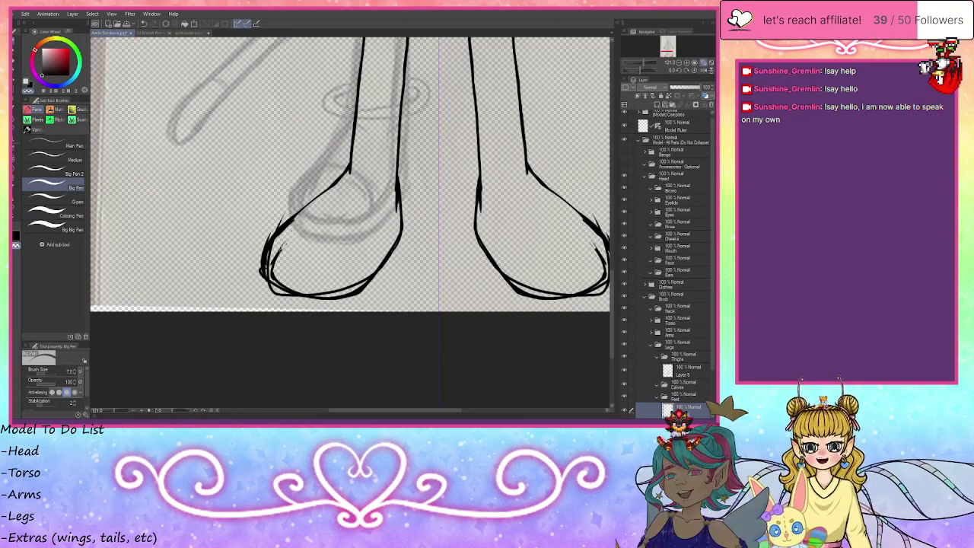
key("ctrl+z")
key("ctrl+z")
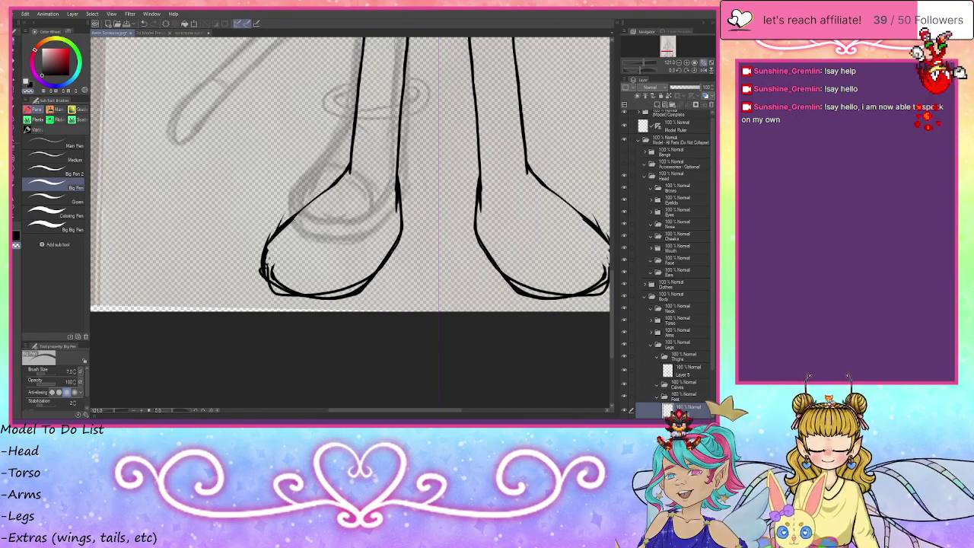
- Erase the overlapping strokes around the outer toe tips, leaving a single rounded contour on each foot
key("ctrl+z")
key("ctrl+z")
key("ctrl+z")
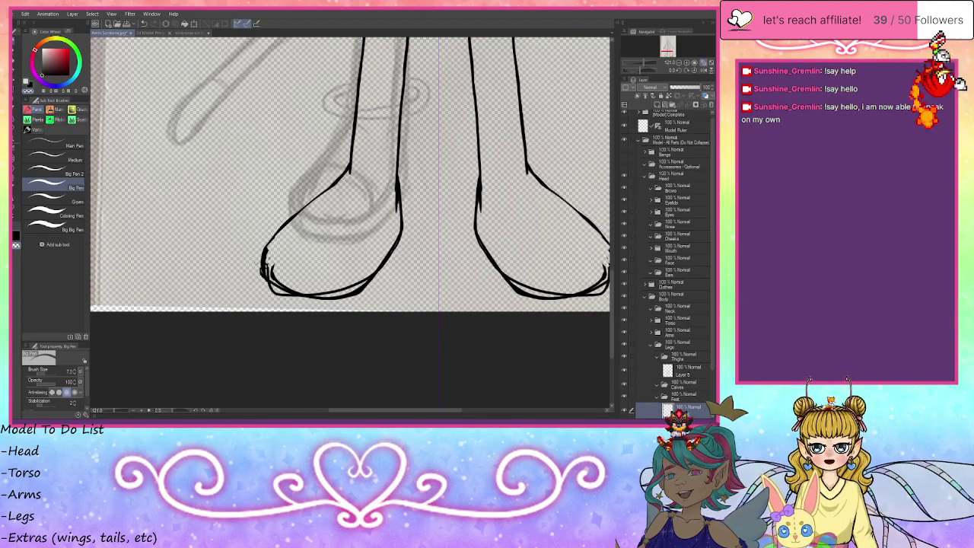
key("ctrl+z")
key("ctrl+z")
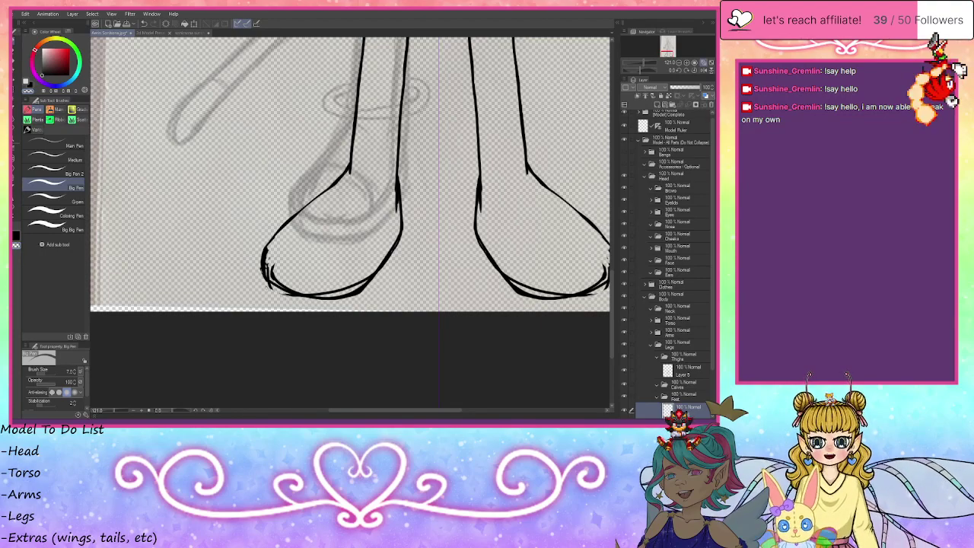
key("ctrl+z")
key("ctrl+z")
key("ctrl+z")
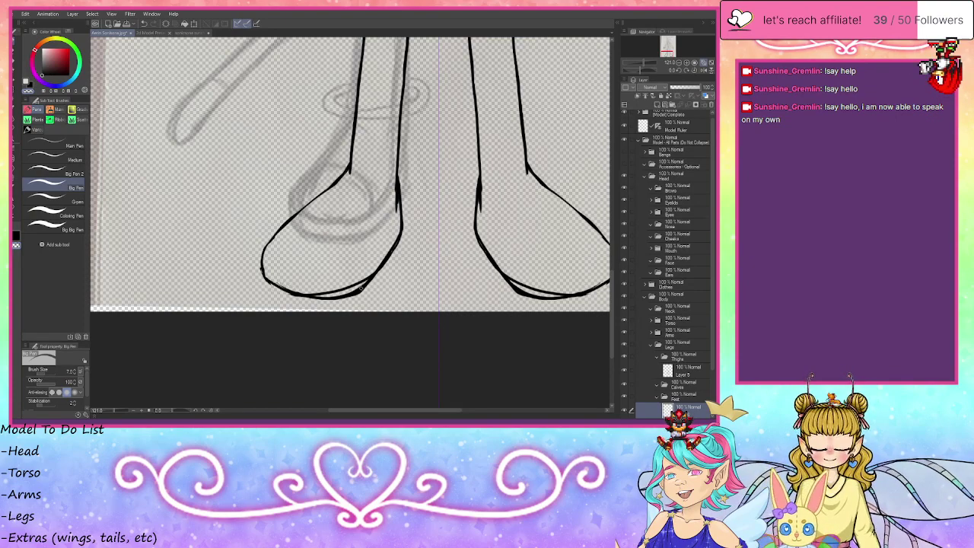
- Erase the extra strokes under the soles and the overlapping line ends at the ankles of both feet
mouse_move(350, 296)
left_mouse_down()
mouse_move(375, 276)
mouse_move(323, 300)
left_mouse_up()
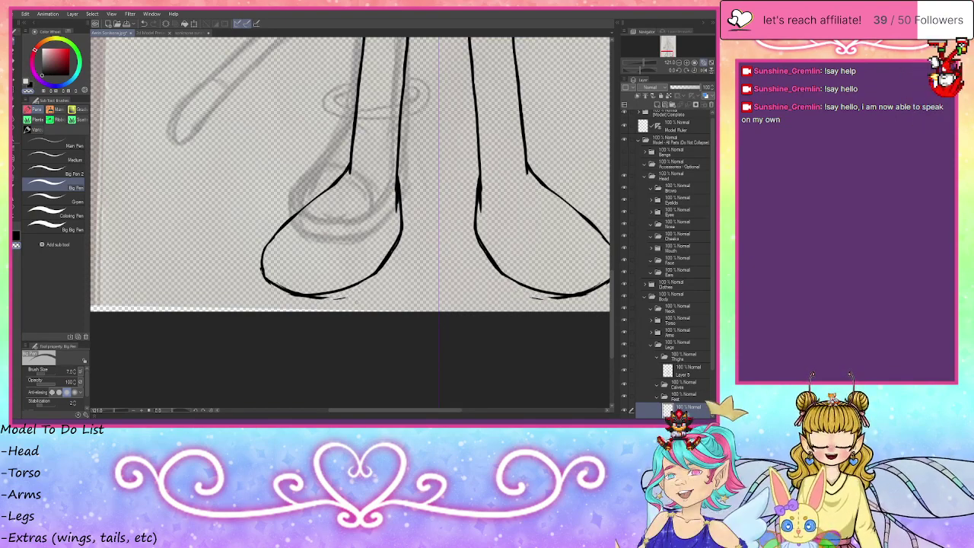
key("ctrl+z")
key("ctrl+z")
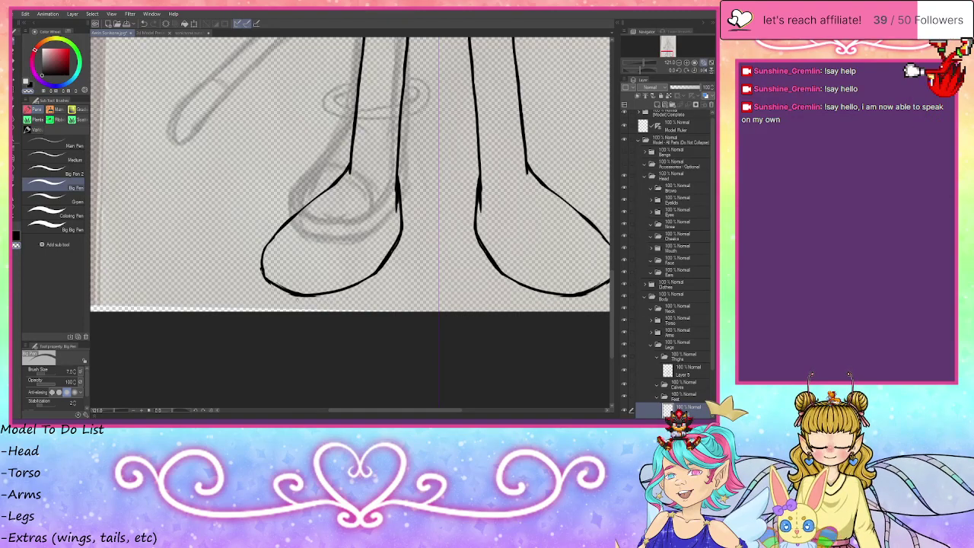
key("ctrl+z")
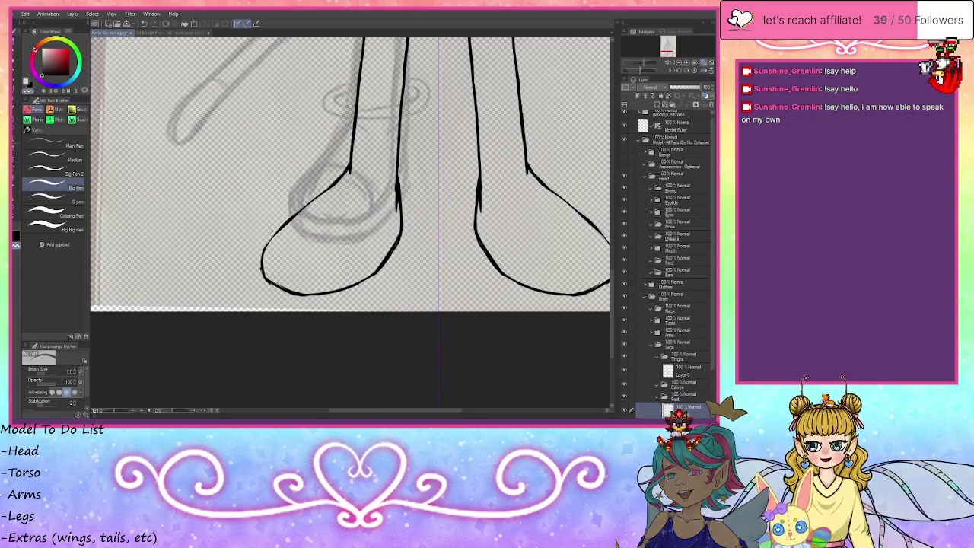
key("ctrl+z")
key("ctrl+z")
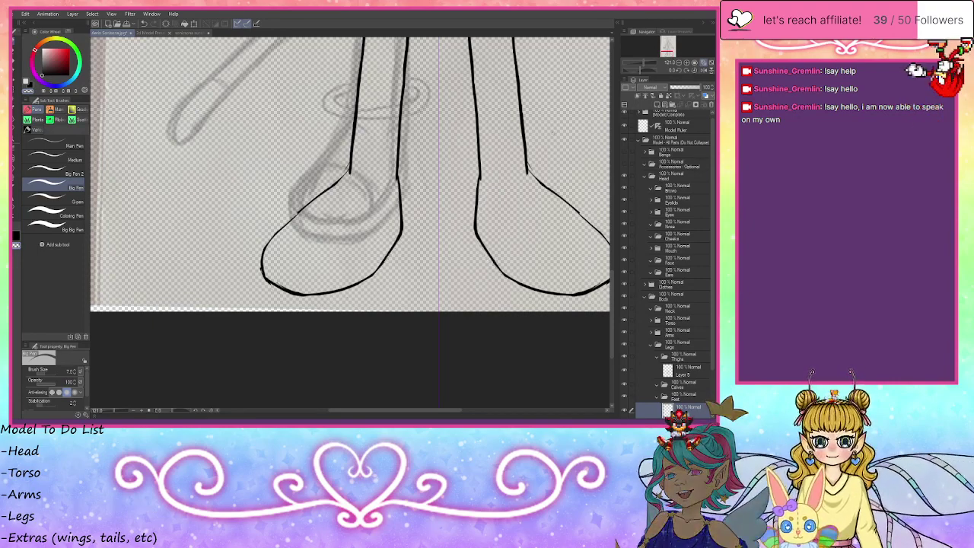
left_click(687, 63)
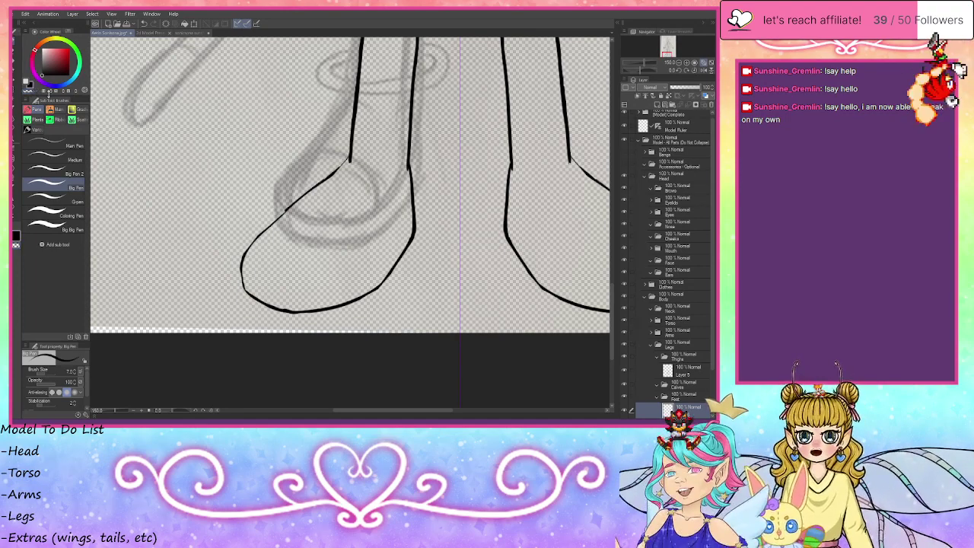
- Redraw the ankle, heel and inner sole contours of both feet with the Big Pen and undo the surplus strokes along the inner soles
mouse_move(350, 157)
left_mouse_down()
mouse_move(261, 232)
mouse_move(253, 296)
mouse_move(245, 259)
mouse_move(255, 299)
mouse_move(248, 293)
mouse_move(273, 307)
mouse_move(348, 302)
mouse_move(413, 226)
left_mouse_up()
left_click_drag(388, 265, 415, 216)
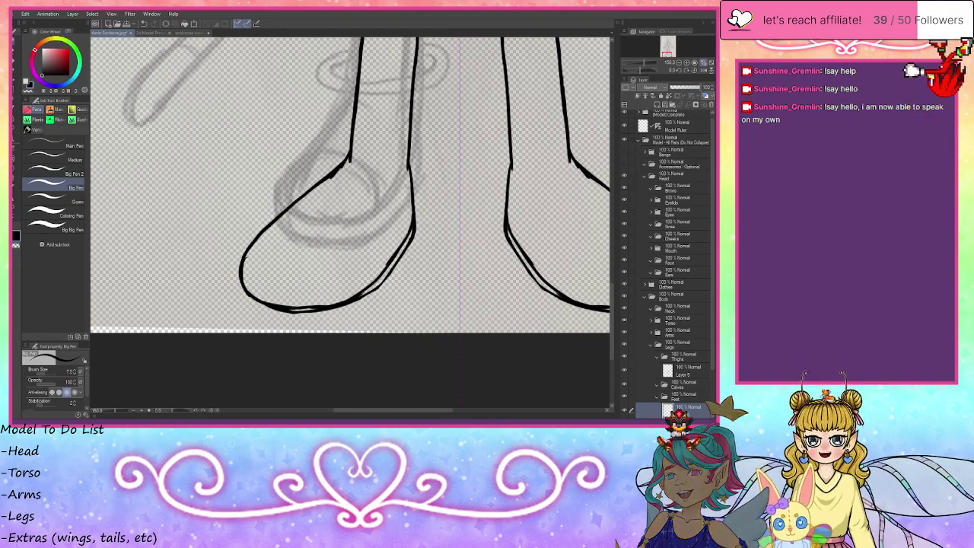
left_click_drag(408, 163, 416, 204)
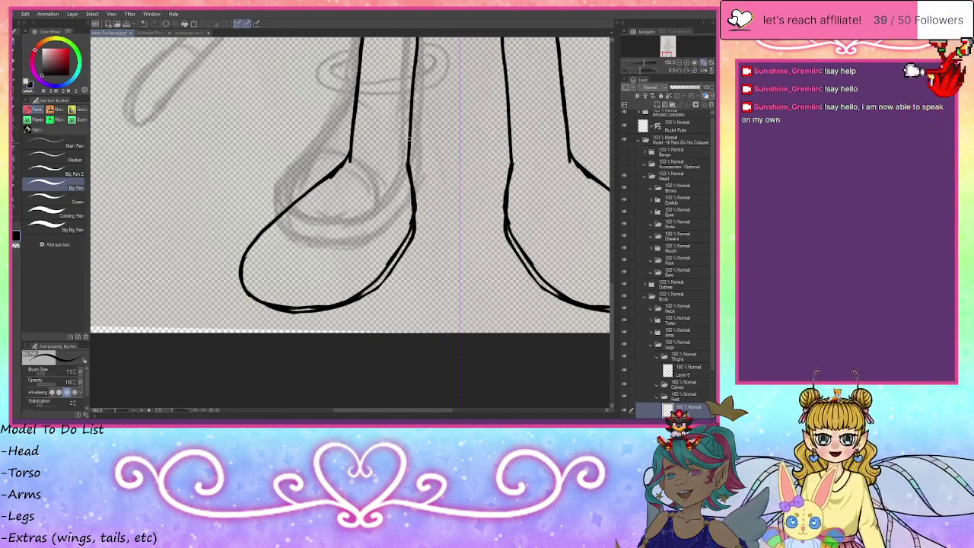
mouse_move(409, 155)
left_mouse_down()
mouse_move(410, 226)
mouse_move(416, 212)
mouse_move(402, 240)
left_mouse_up()
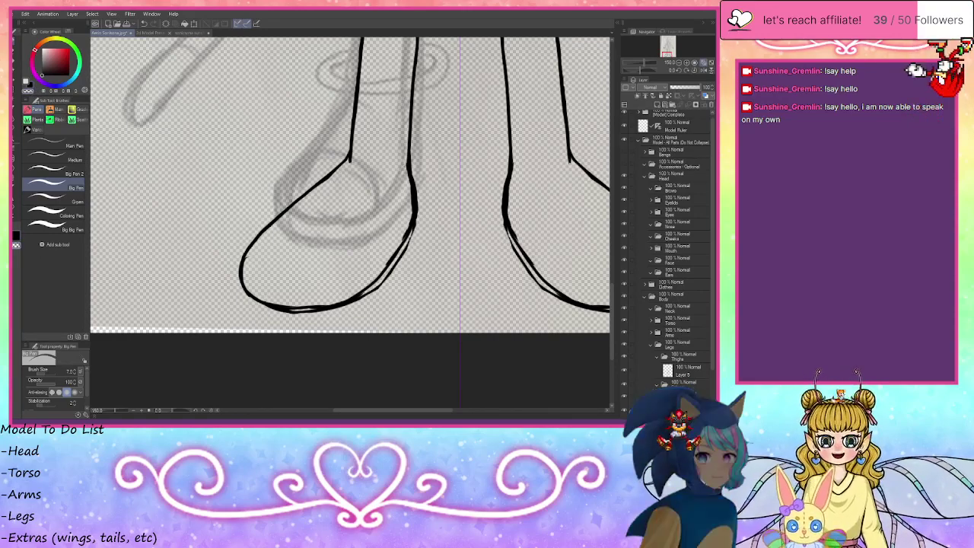
key("ctrl+z")
key("ctrl+z")
key("ctrl+z")
key("ctrl+z")
key("ctrl+z")
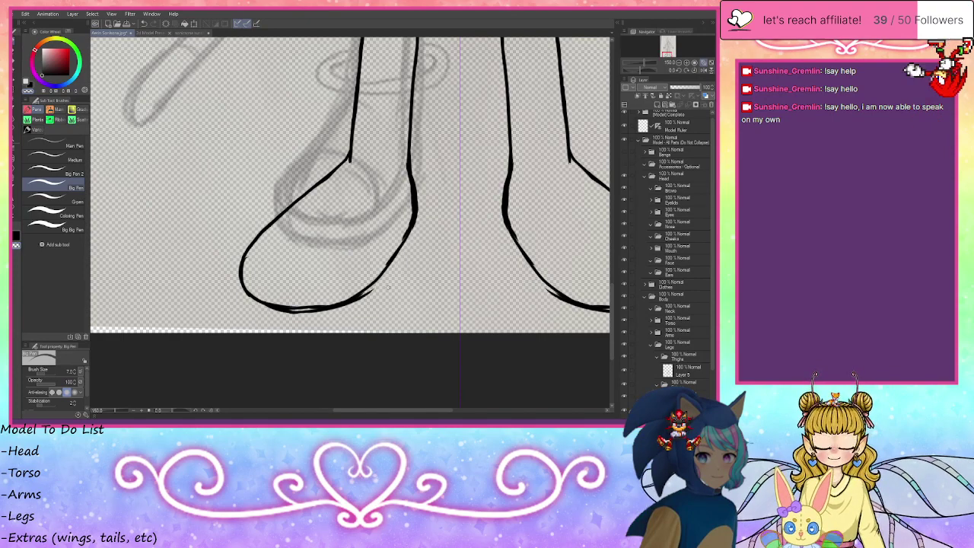
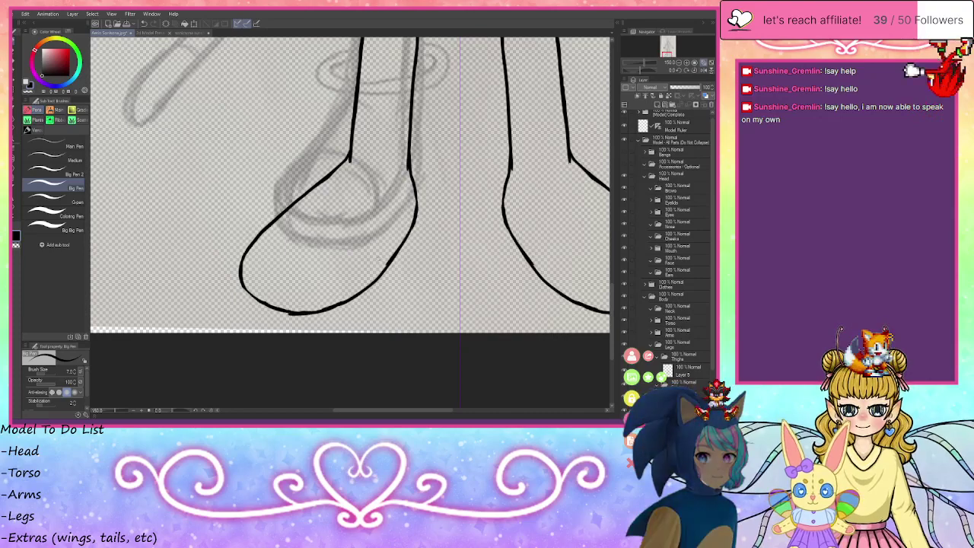
mouse_move(390, 261)
left_mouse_down()
mouse_move(363, 292)
mouse_move(329, 308)
left_mouse_up()
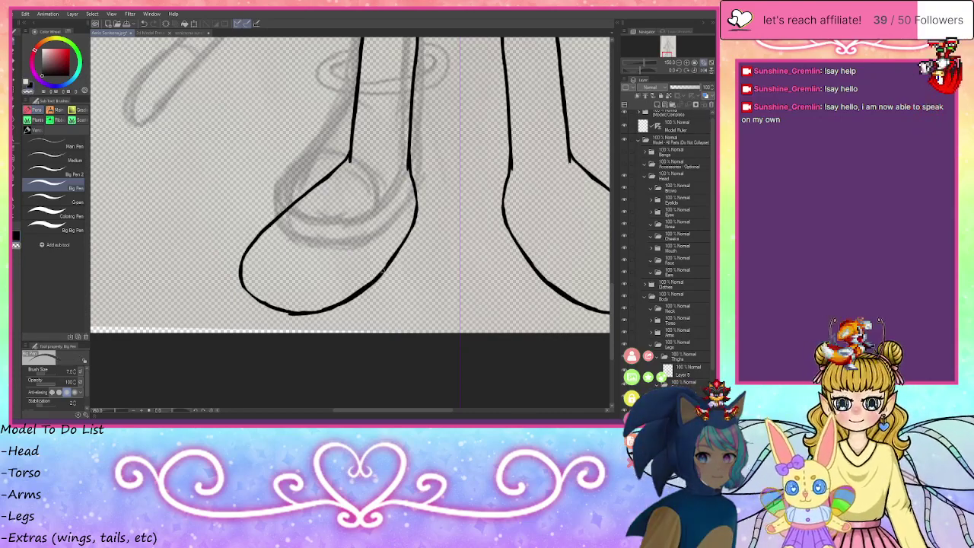
key("ctrl+z")
key("ctrl+z")
key("ctrl+z")
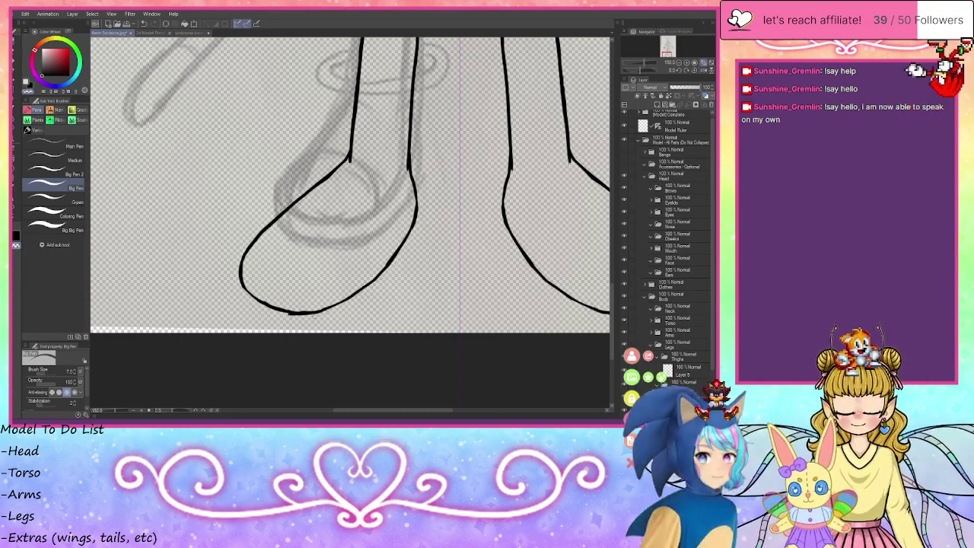
- Trim the excess ink under the soles and re-ink the inner heels and soles of both feet as smooth single contours
left_click_drag(314, 316, 281, 315)
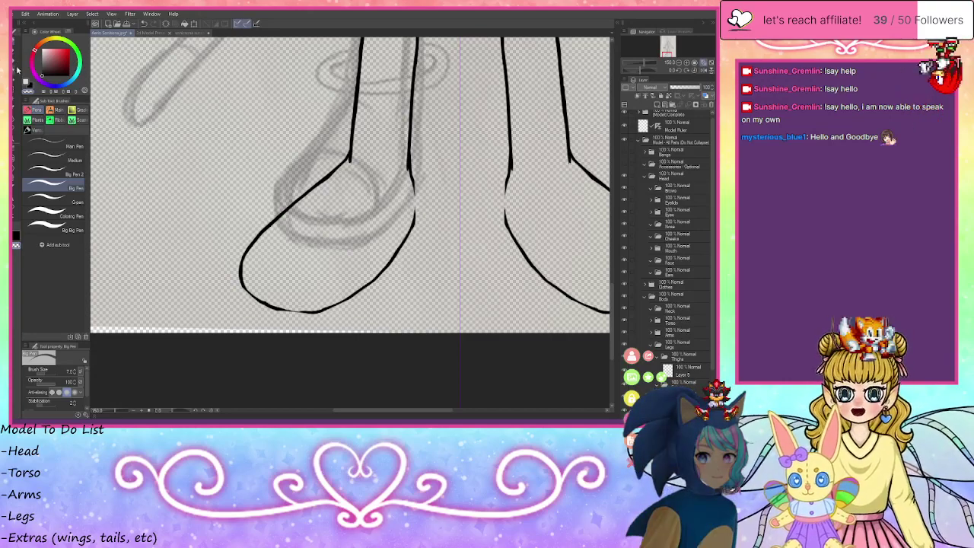
left_click(32, 85)
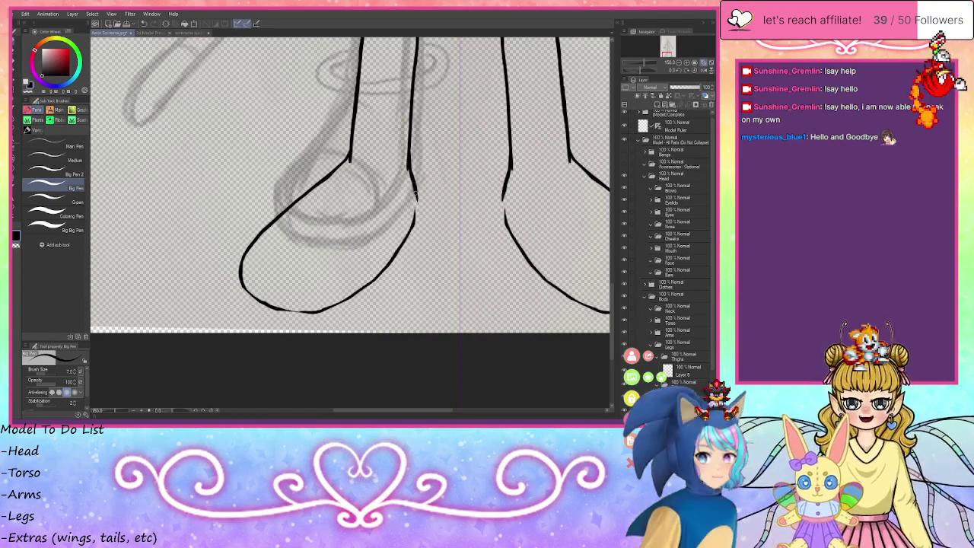
left_click_drag(412, 176, 414, 224)
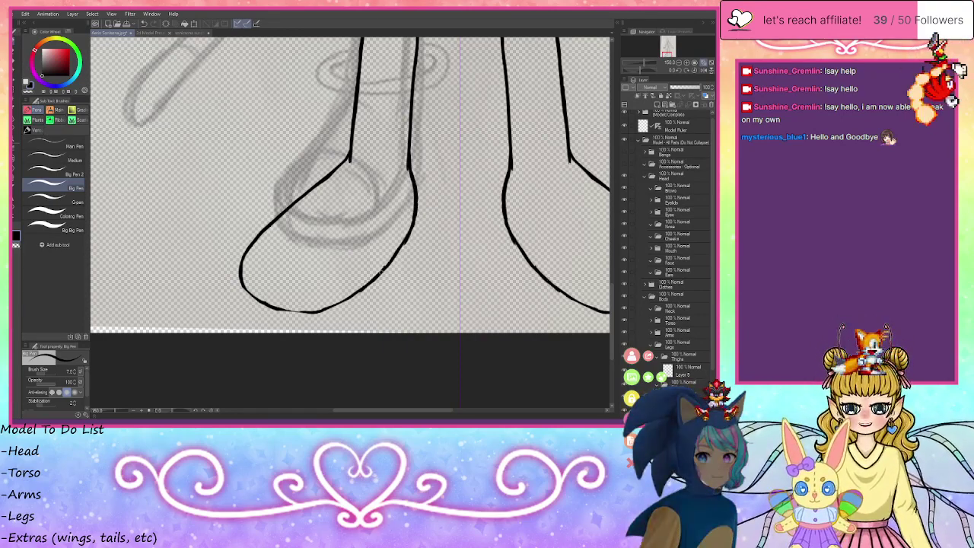
mouse_move(370, 282)
left_mouse_down()
mouse_move(333, 308)
mouse_move(293, 311)
mouse_move(245, 286)
left_mouse_up()
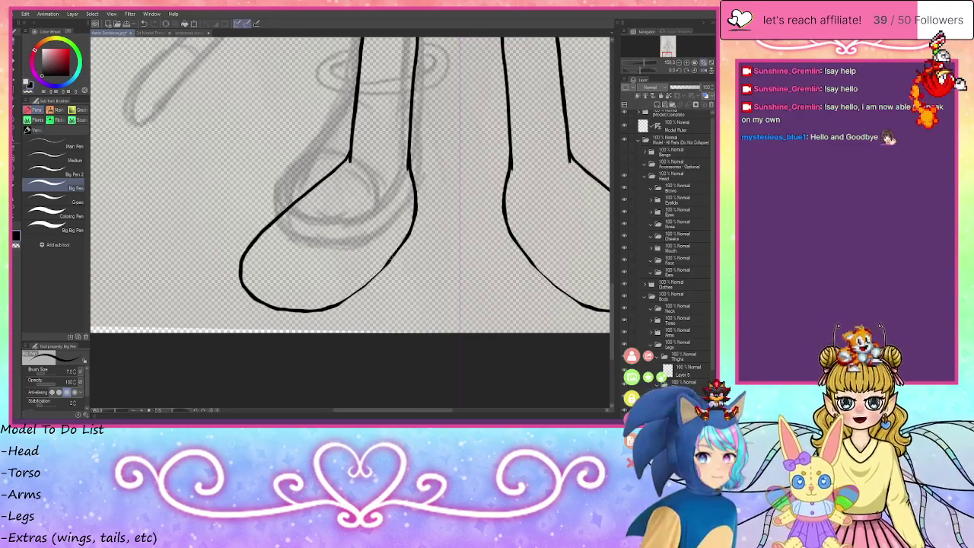
left_click_drag(390, 259, 340, 306)
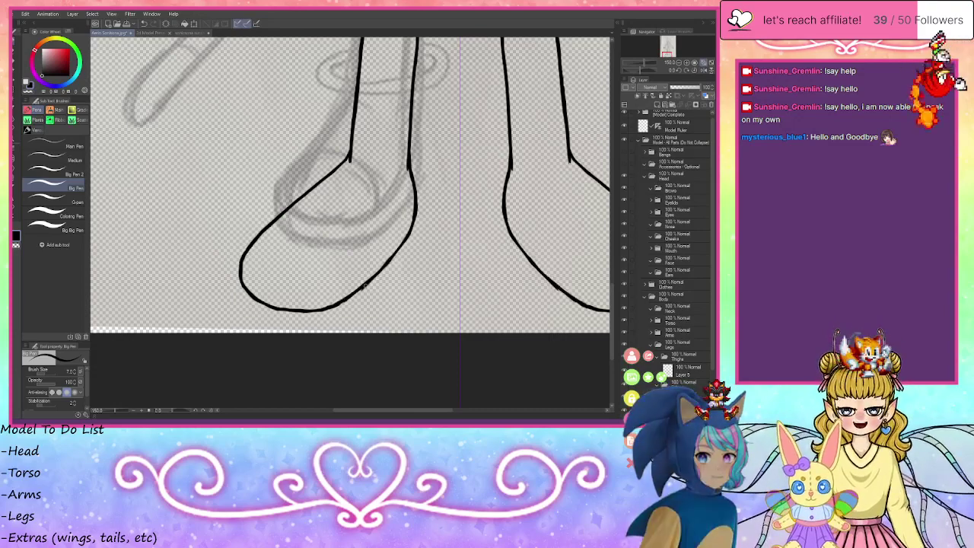
- Examine the proportions of the full body line art with the new feet at several view sizes
left_click(679, 64)
left_click(679, 63)
left_click(679, 63)
left_click(679, 63)
left_click(679, 64)
left_click_drag(678, 56, 676, 52)
left_click(686, 64)
left_click(687, 64)
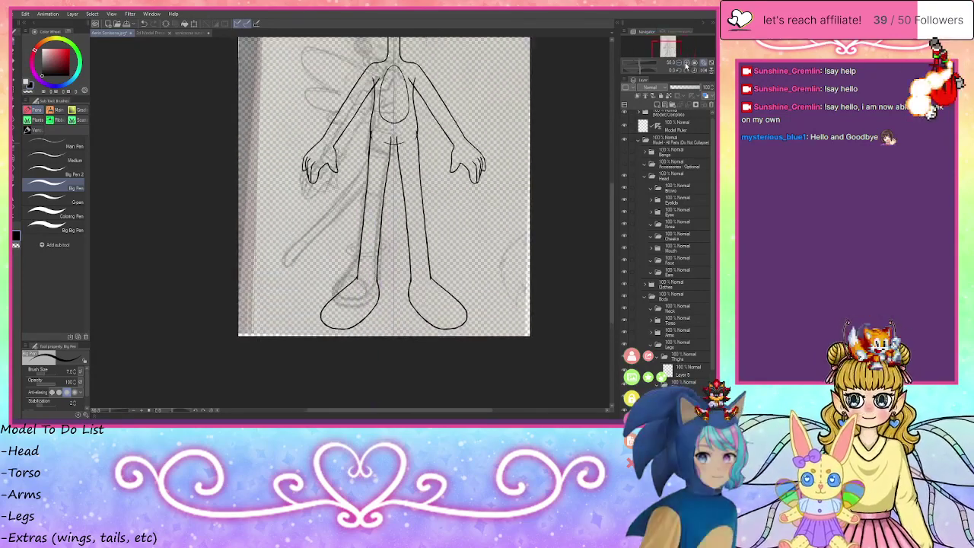
left_click_drag(678, 53, 679, 48)
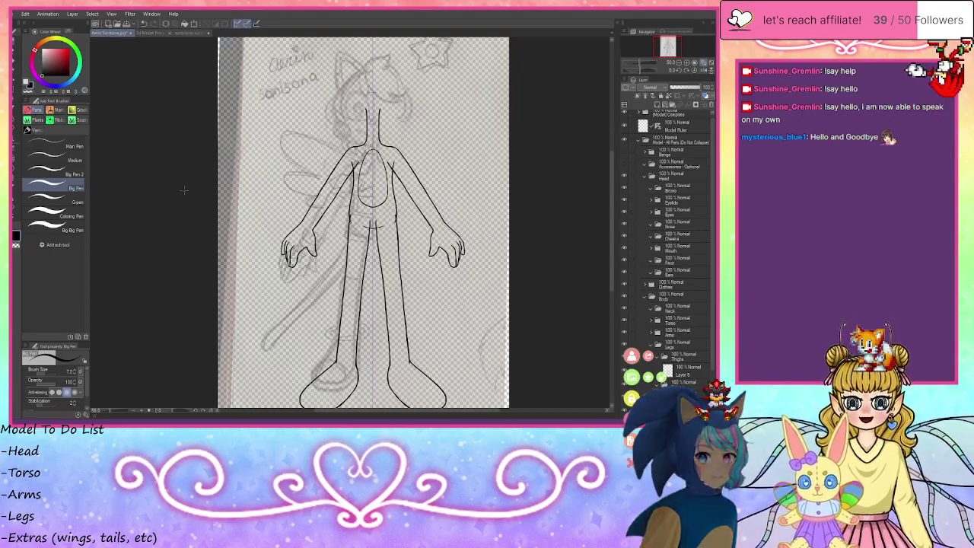
scroll(350, 168, "down", 3)
scroll(351, 169, "up", 1)
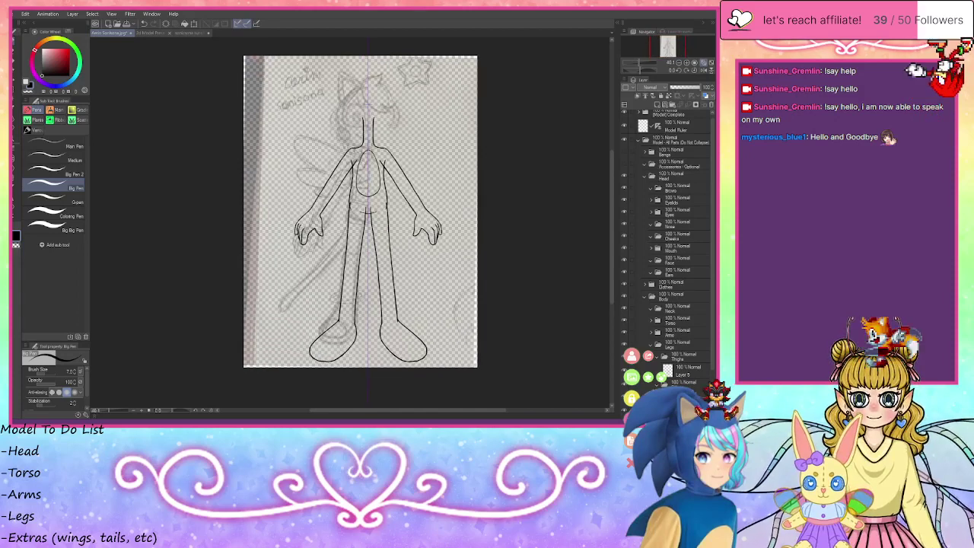
scroll(358, 171, "down", 1)
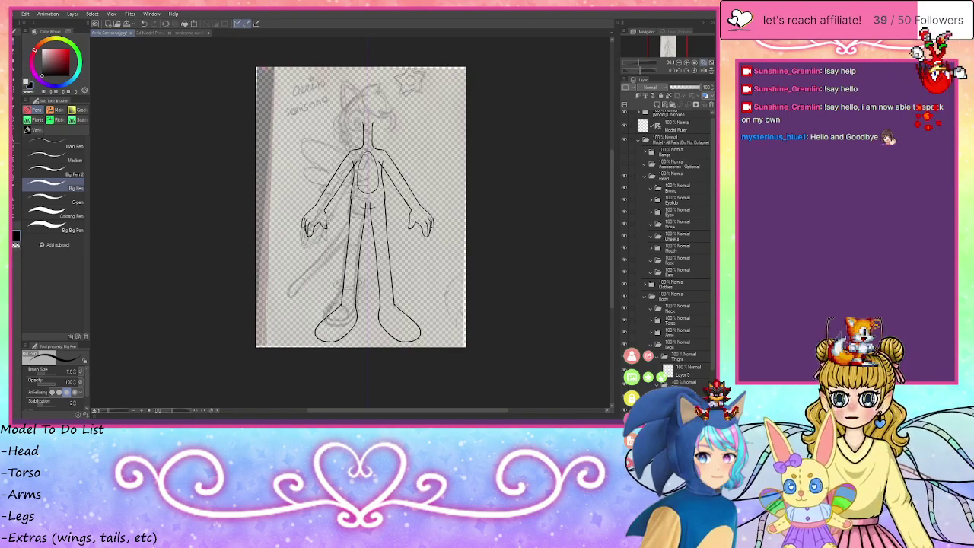
scroll(466, 213, "down", 8)
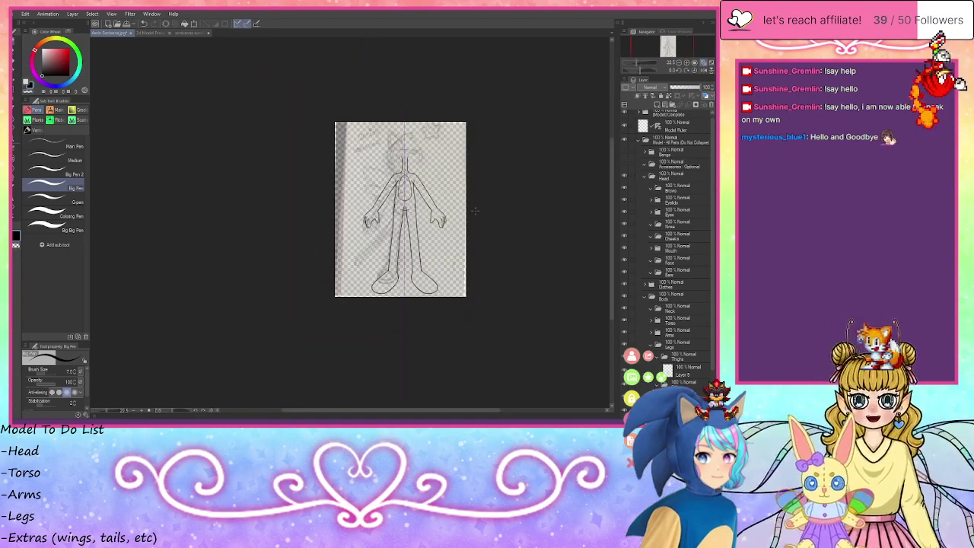
scroll(434, 237, "up", 11)
scroll(429, 244, "down", 6)
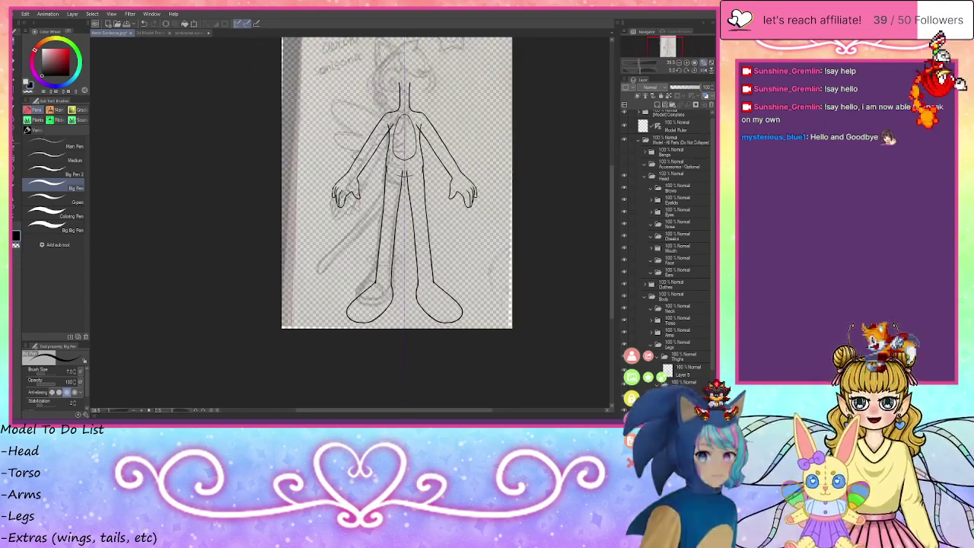
scroll(427, 245, "up", 7)
scroll(389, 193, "down", 2)
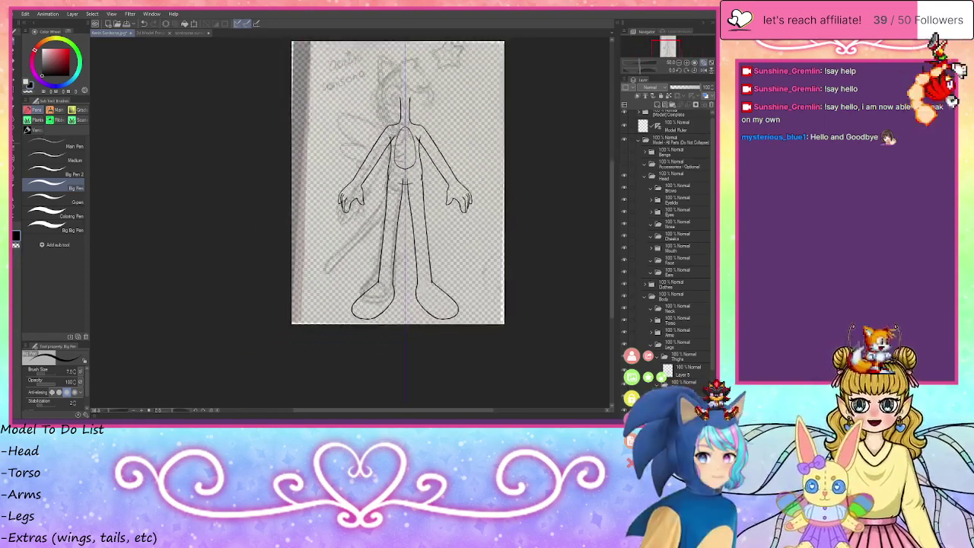
scroll(390, 192, "up", 3)
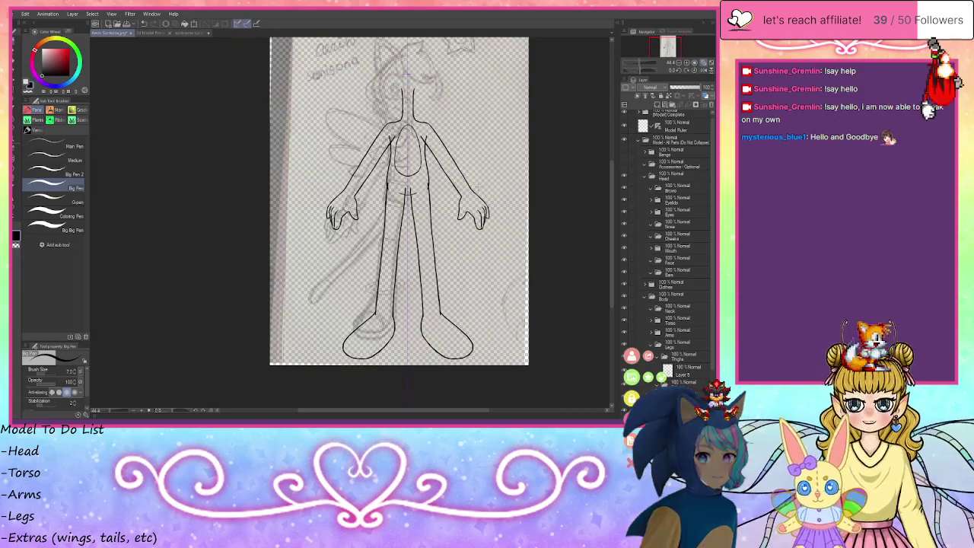
scroll(460, 187, "down", 1)
scroll(456, 184, "up", 2)
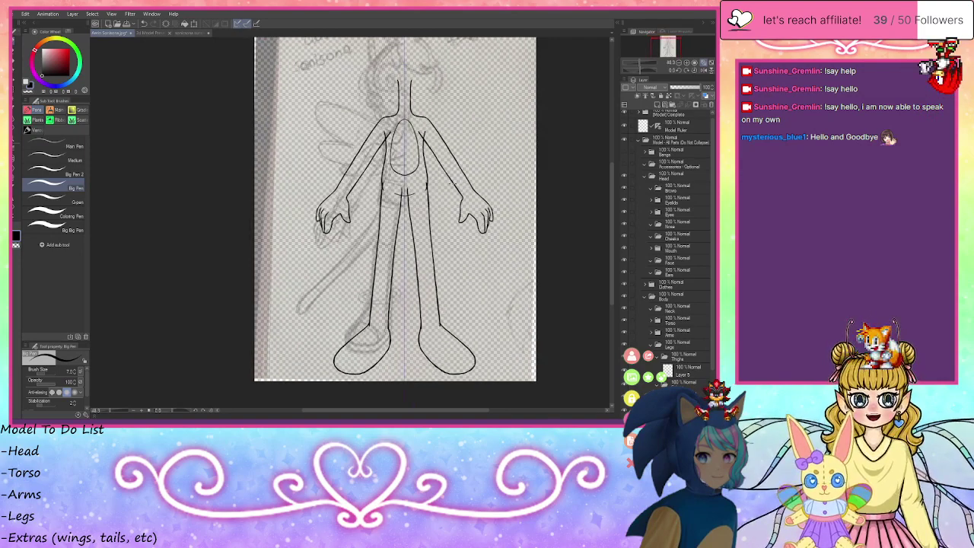
scroll(399, 201, "up", 1)
scroll(398, 201, "down", 1)
scroll(445, 190, "up", 1)
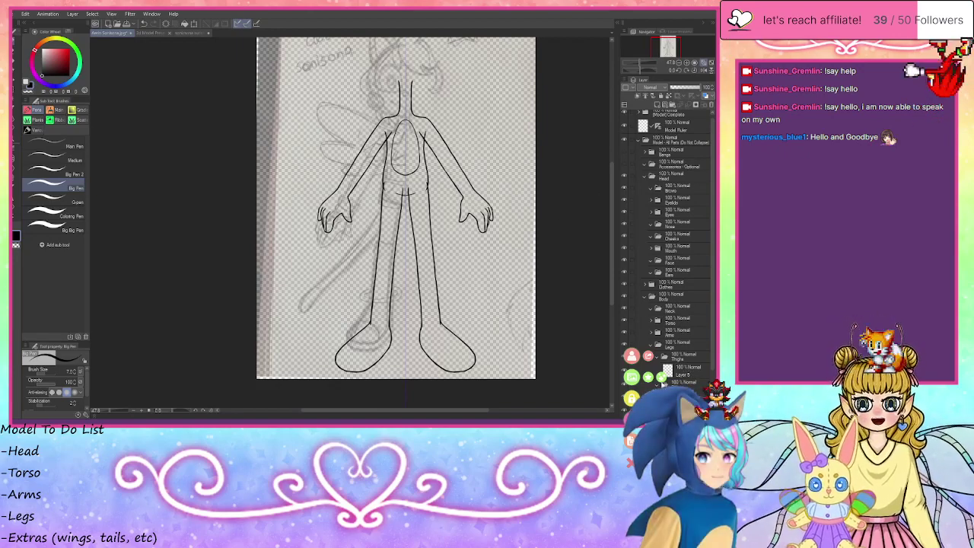
- Select Layer 5 in the Thighs folder and try reshaping the outer leg lines just above the ankles
left_click(669, 377)
scroll(452, 324, "up", 10)
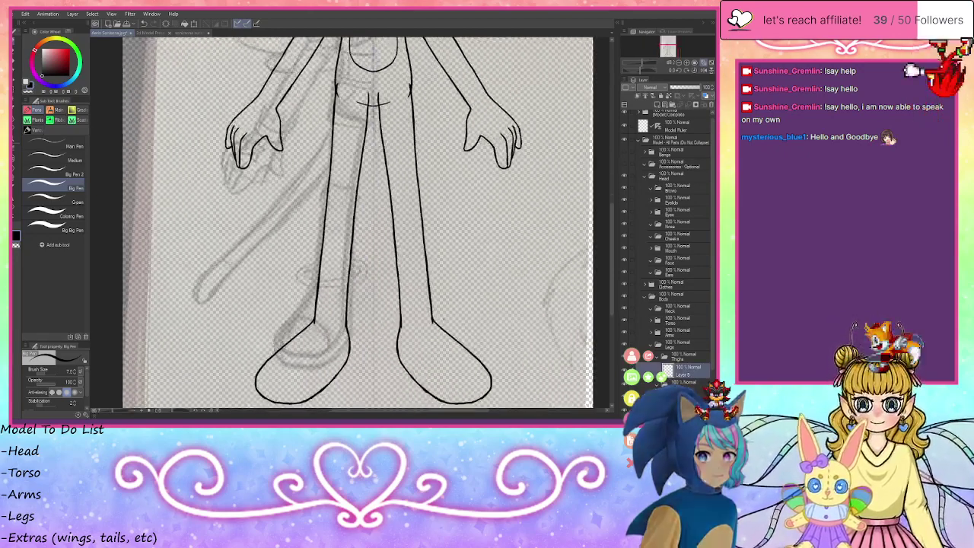
scroll(440, 327, "up", 2)
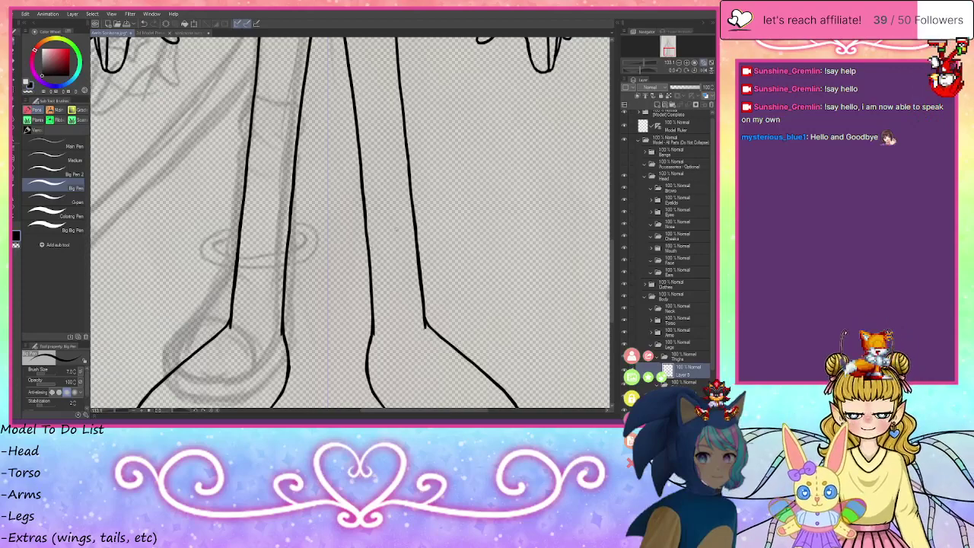
left_click_drag(418, 259, 424, 311)
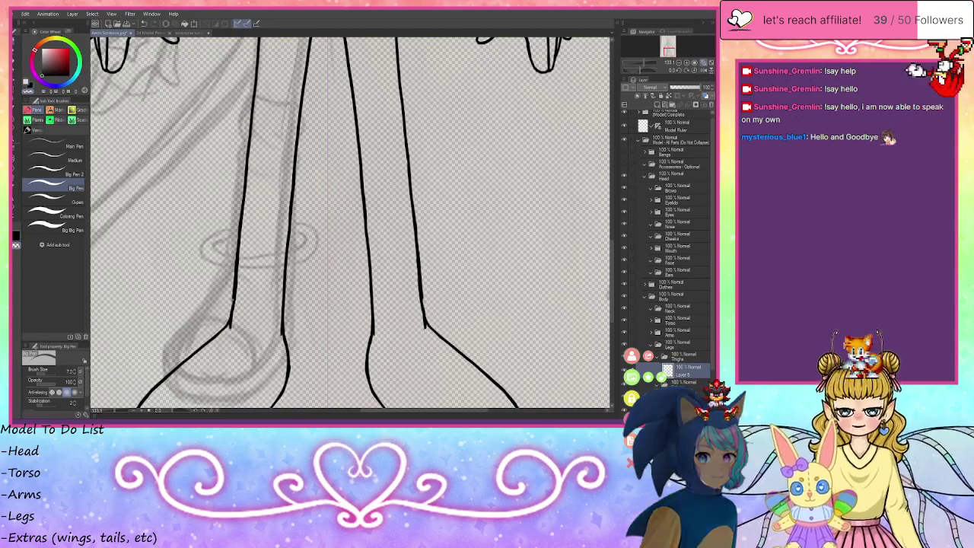
key("ctrl+z")
key("ctrl+z")
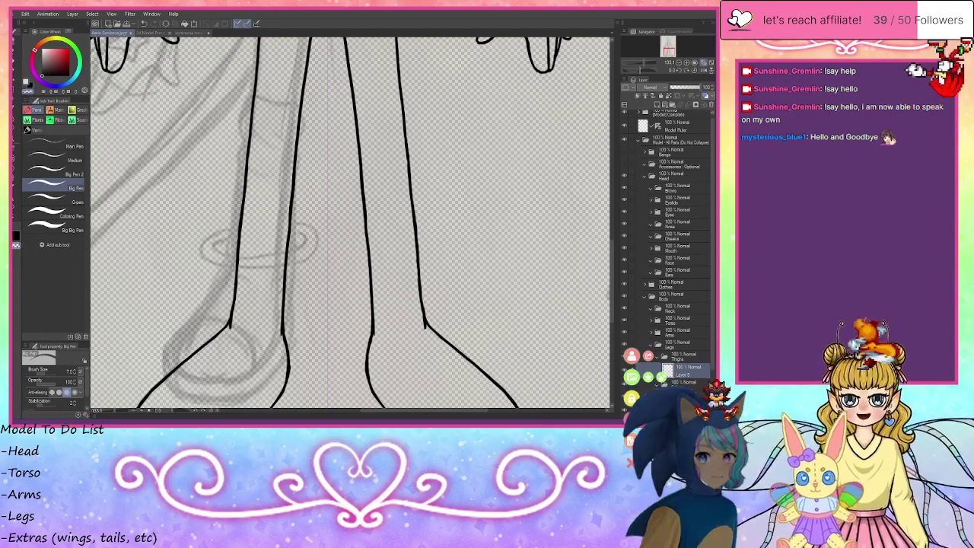
- Switch to the finished rabbit model's document and toggle its Clothes folder to compare the bare body with the dressed one
left_click(190, 33)
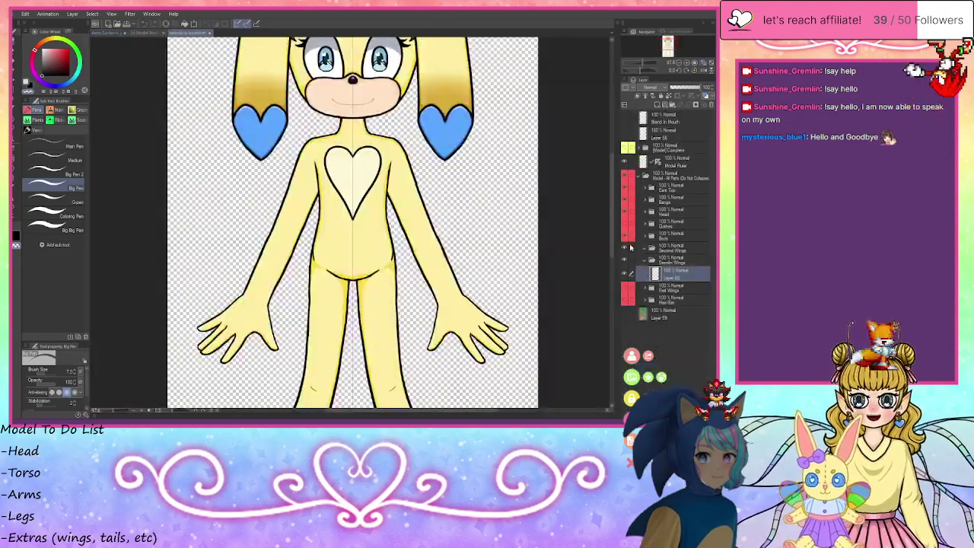
left_click(626, 226)
scroll(537, 355, "down", 5)
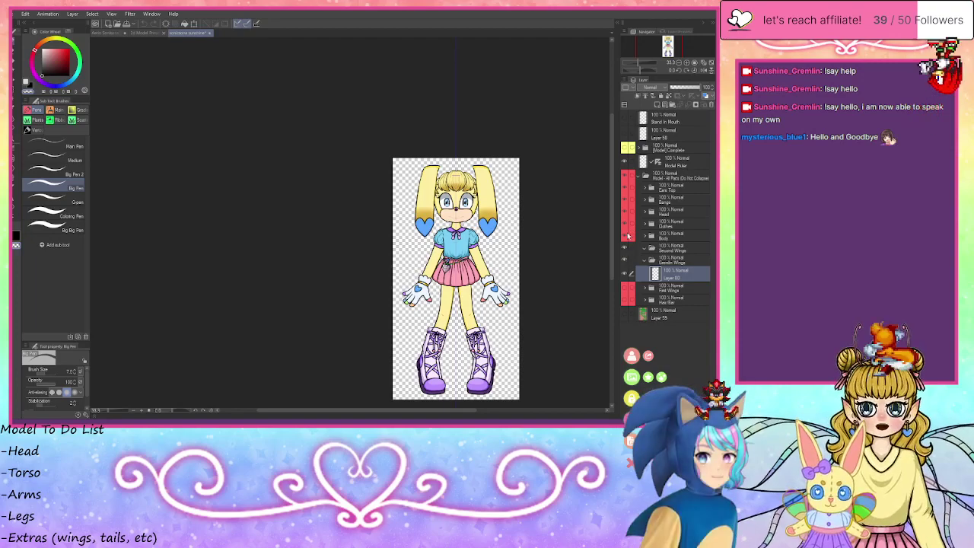
left_click(625, 227)
scroll(538, 356, "up", 4)
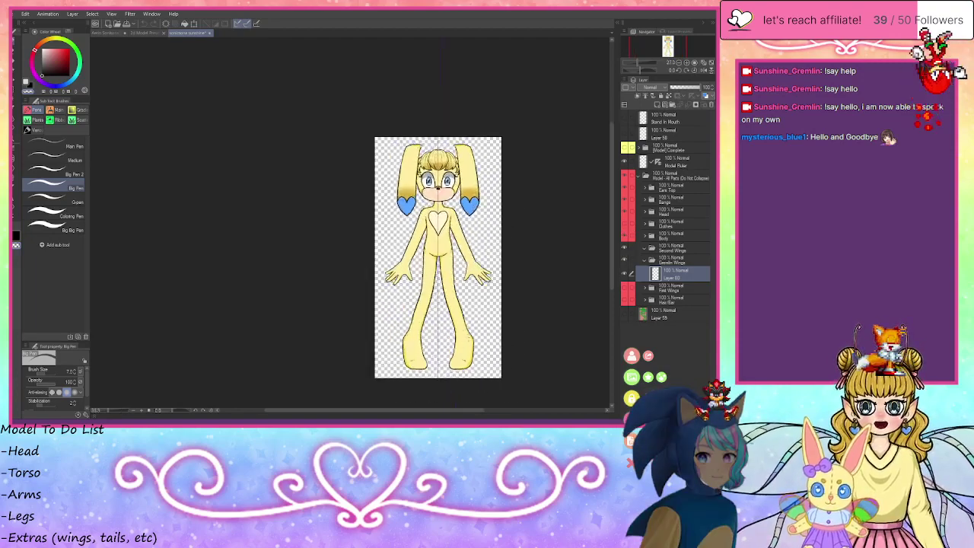
scroll(494, 349, "up", 1)
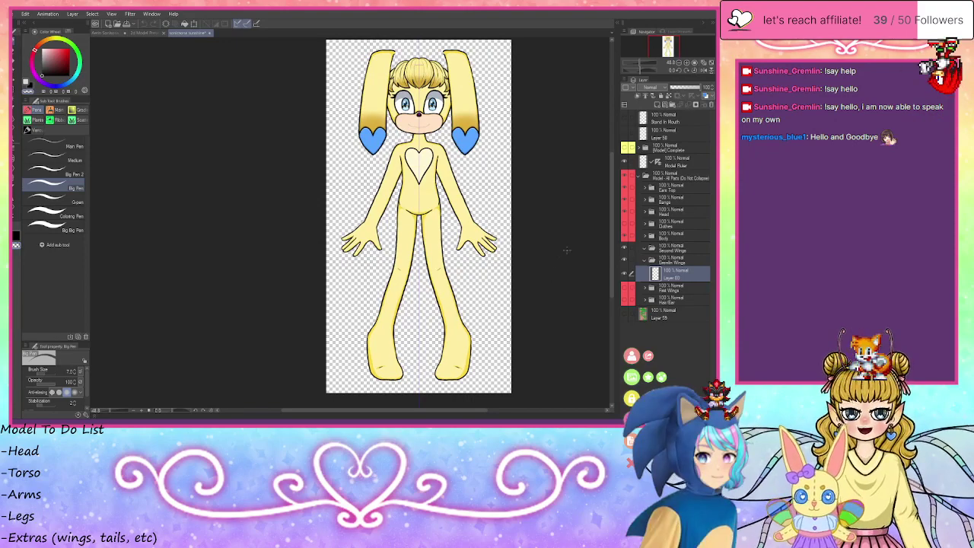
left_click(625, 224)
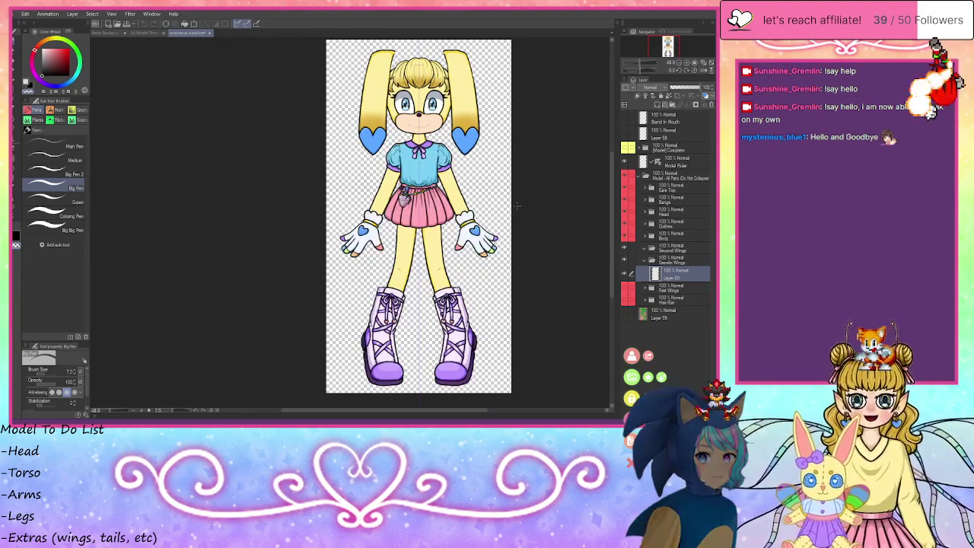
- Return to the sketch document and examine the whole body line art and the layers in its Legs folder
left_click(131, 33)
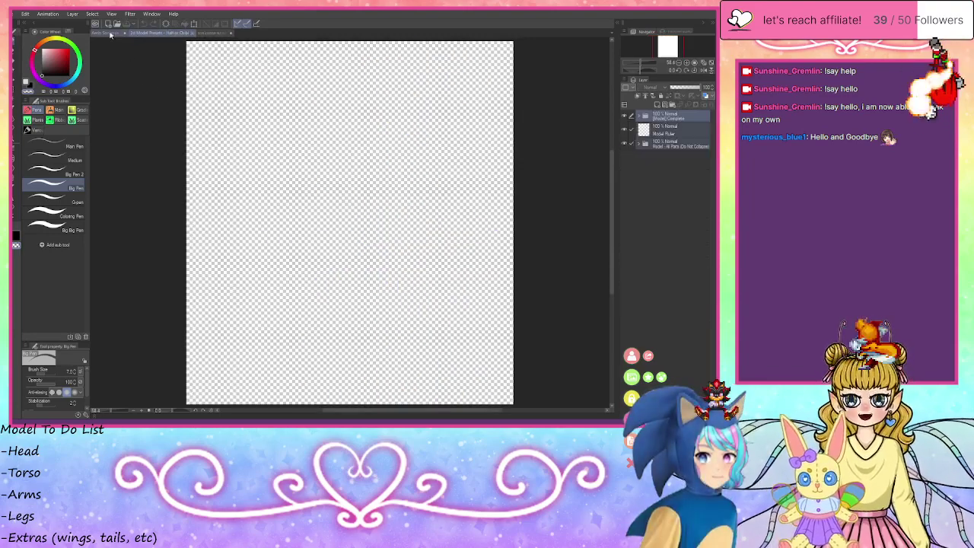
scroll(405, 239, "down", 12)
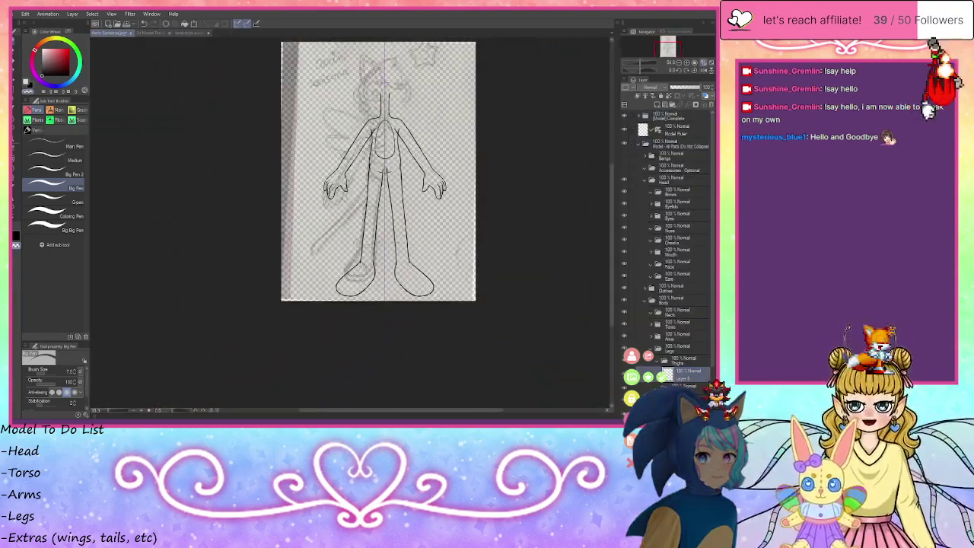
scroll(387, 196, "up", 4)
scroll(387, 196, "down", 4)
scroll(376, 191, "up", 2)
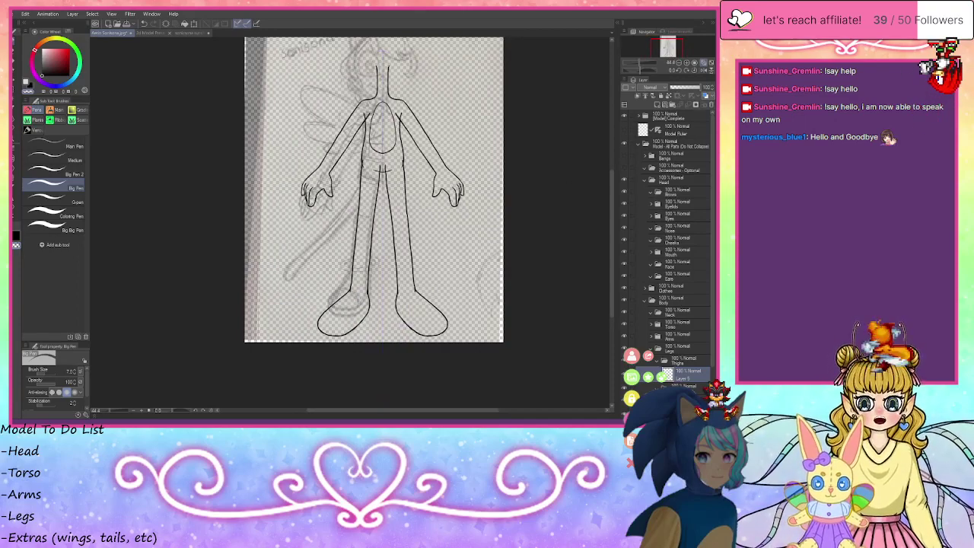
scroll(631, 188, "down", 3)
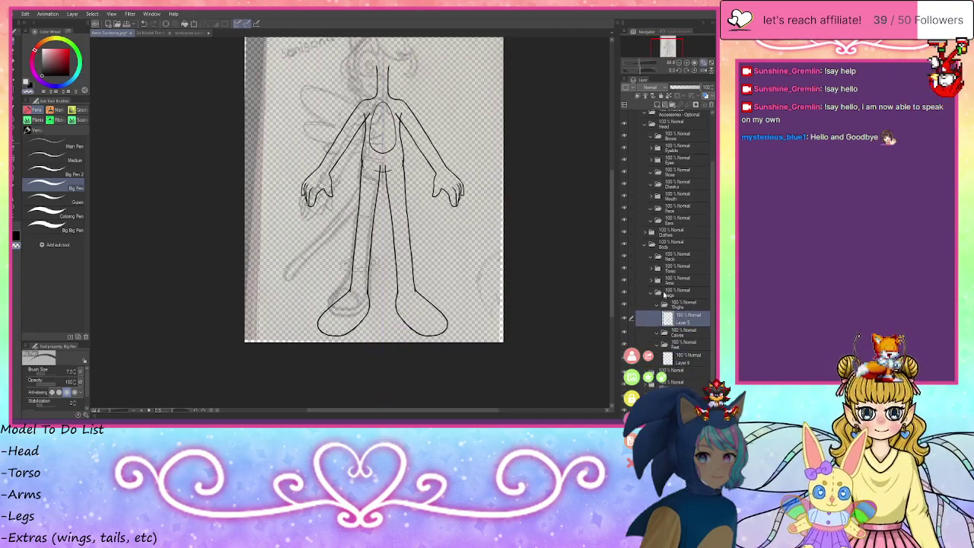
- Select Layer 4 in the Hands folder and erase one hand's outline below the wrist with the Hard 2 eraser
left_click(653, 283)
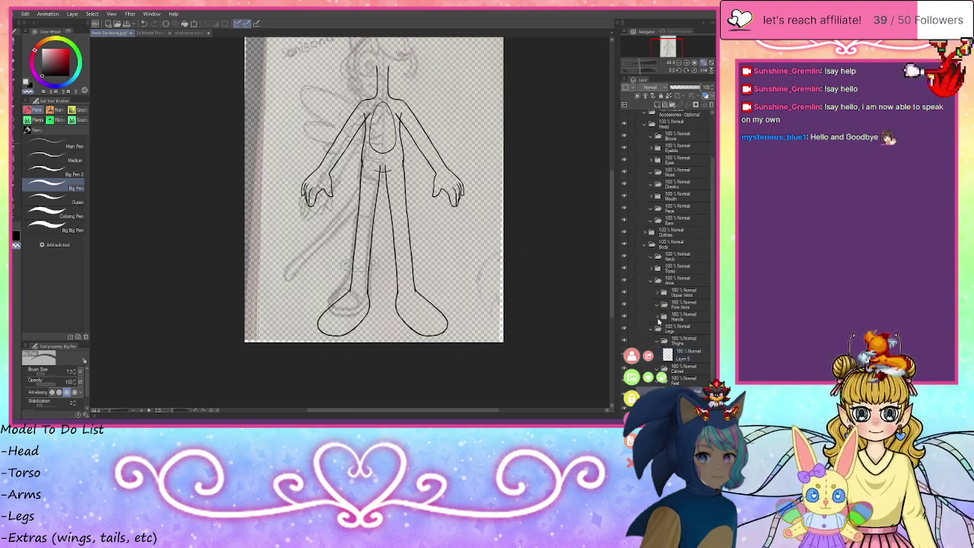
left_click(659, 318)
left_click(683, 335)
scroll(440, 186, "up", 6)
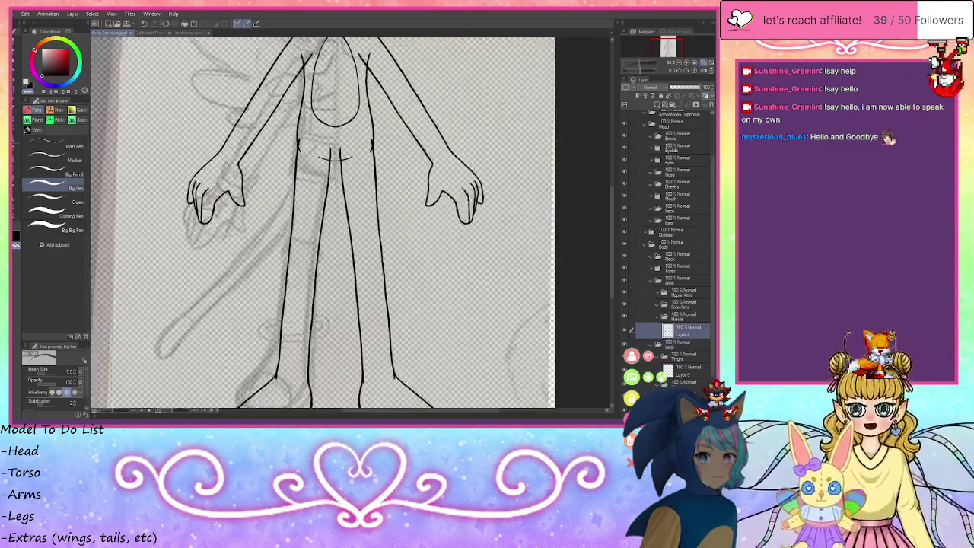
scroll(479, 112, "up", 4)
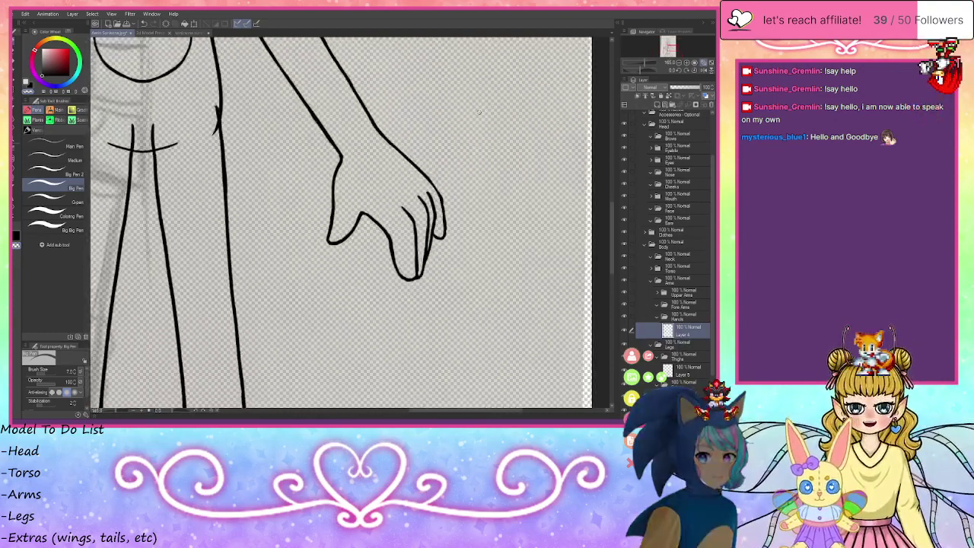
left_click(687, 64)
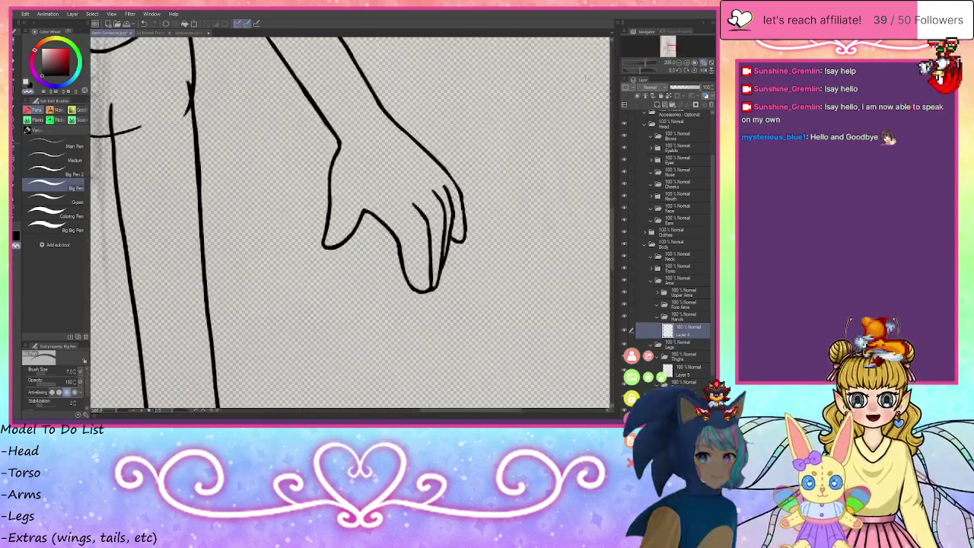
left_click(13, 56)
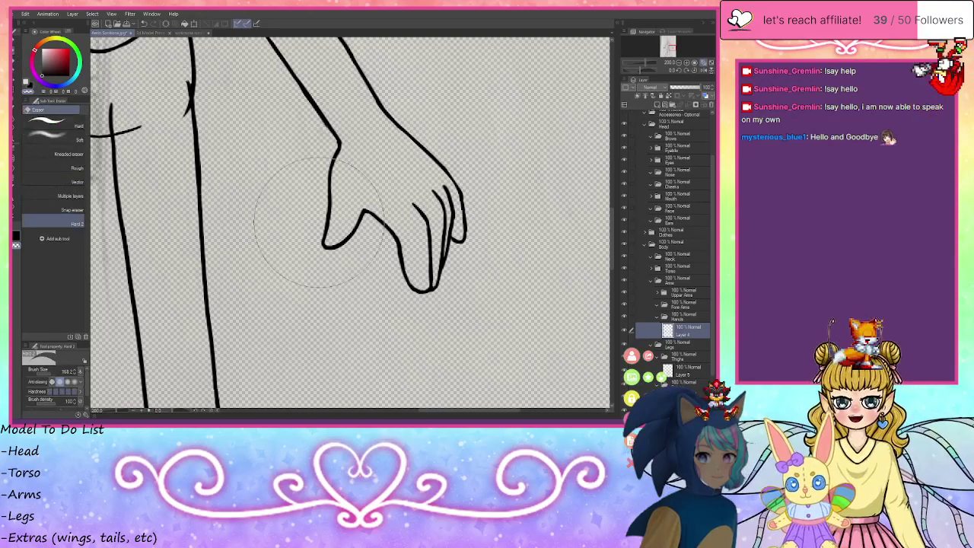
mouse_move(315, 218)
left_mouse_down()
mouse_move(380, 258)
mouse_move(429, 231)
mouse_move(359, 239)
left_mouse_up()
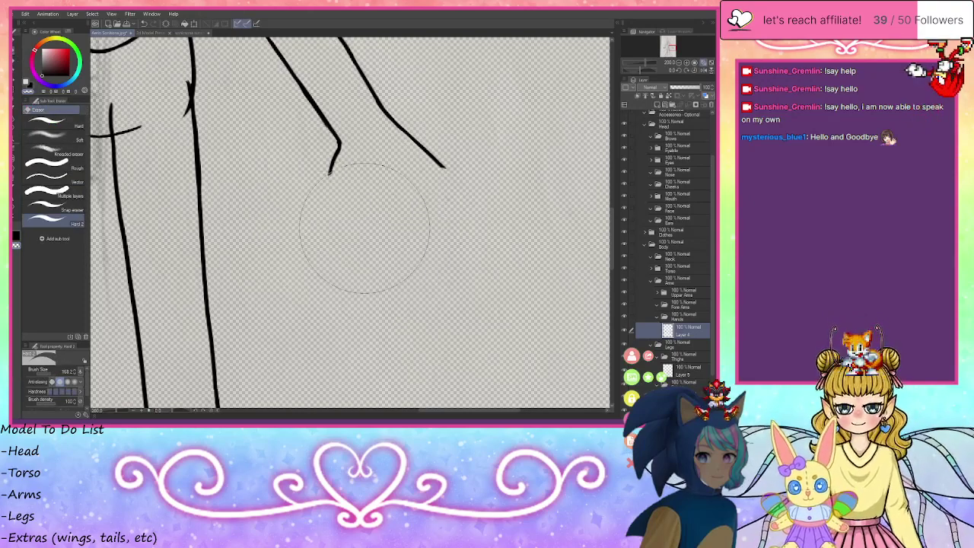
- Try redrawing the erased hand with the Big Pen as a rounded, curled shape below the wrist
key("p")
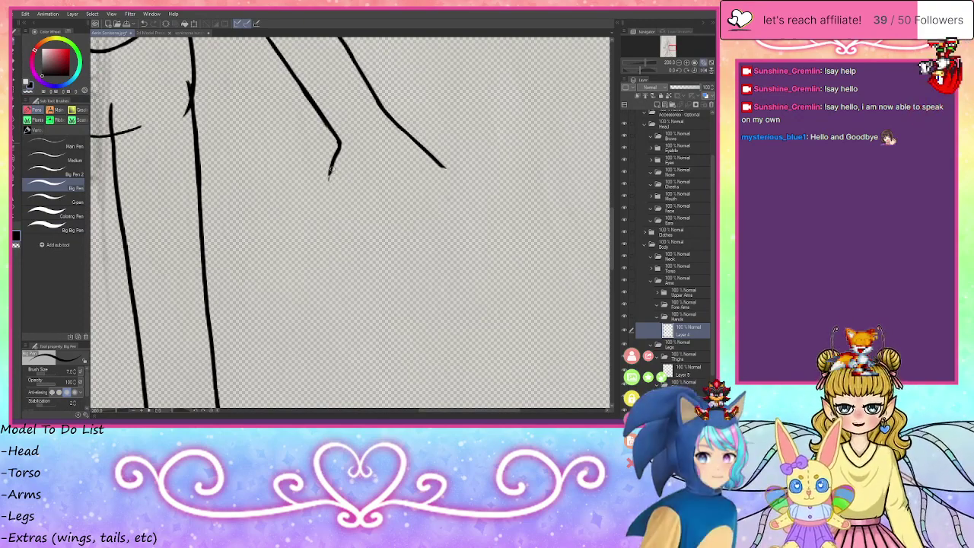
left_click_drag(329, 180, 336, 209)
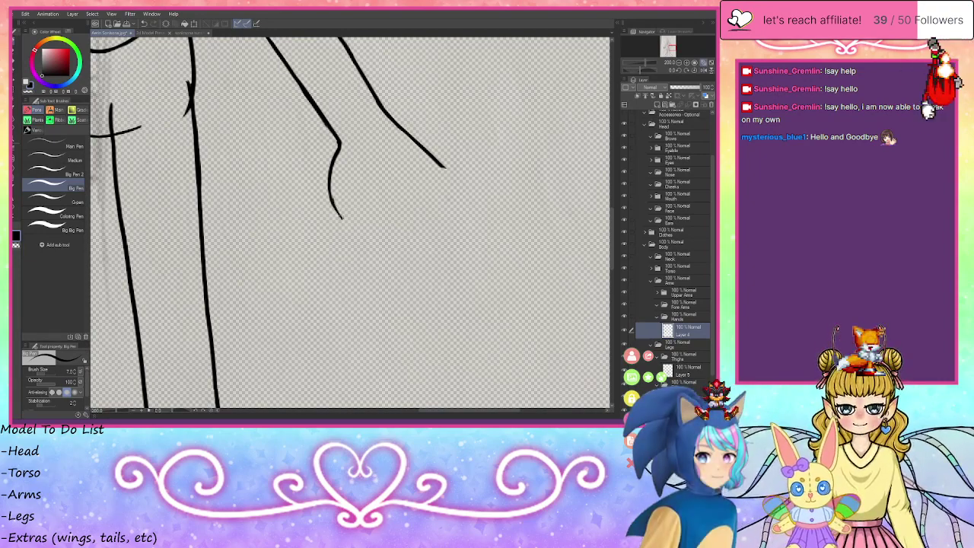
left_click_drag(341, 218, 350, 224)
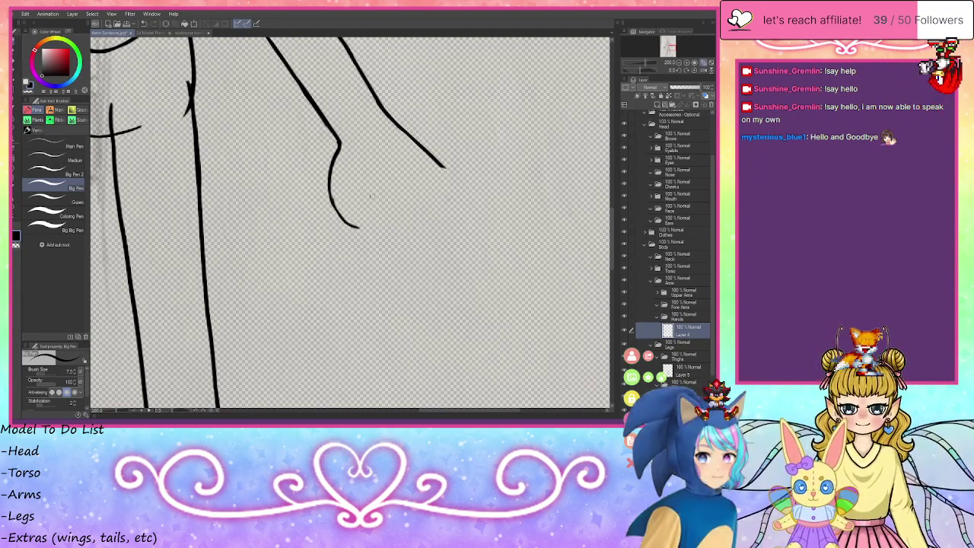
mouse_move(368, 192)
left_mouse_down()
mouse_move(399, 205)
mouse_move(427, 204)
mouse_move(426, 216)
mouse_move(386, 225)
left_mouse_up()
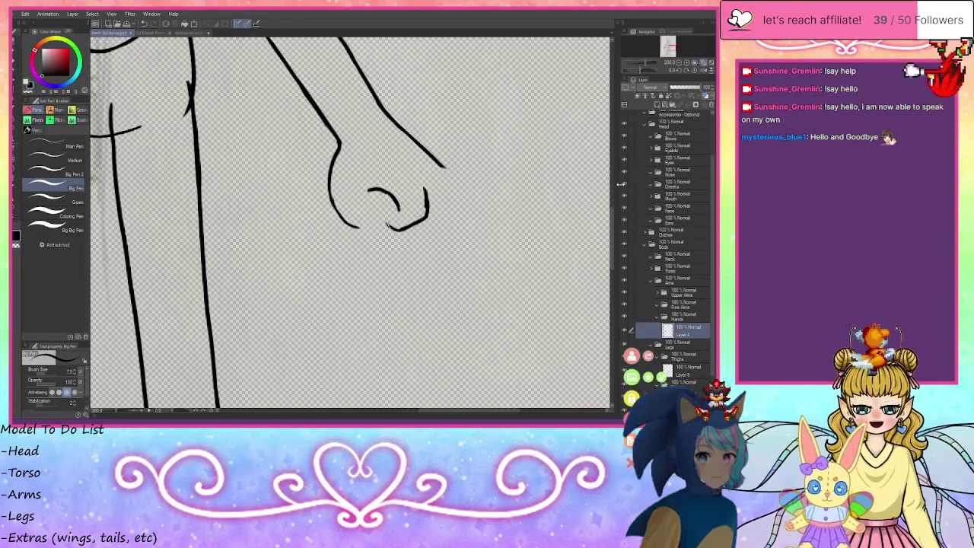
- Undo the new hand strokes and the erasure to bring back the original open hand
key("ctrl+z")
key("ctrl+z")
key("ctrl+z")
key("ctrl+z")
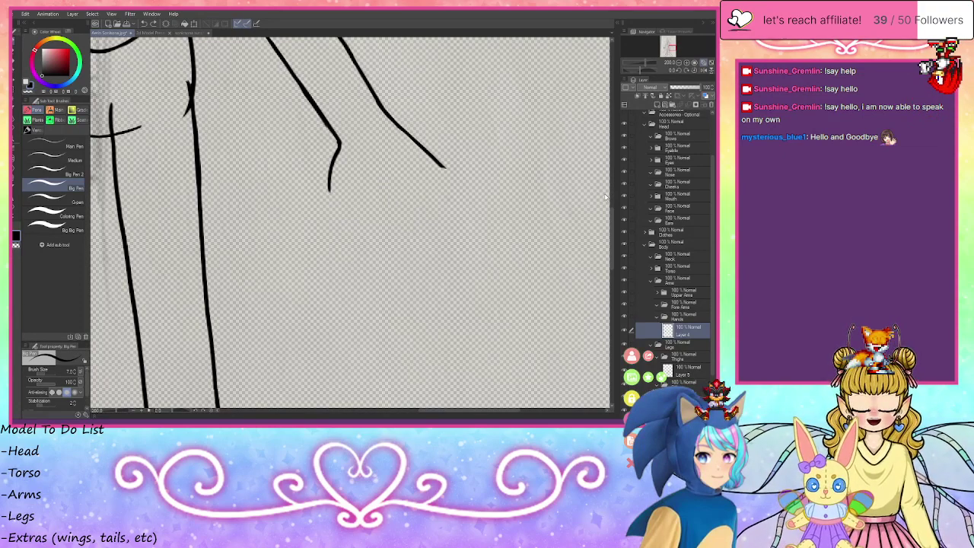
key("ctrl+y")
key("ctrl+y")
key("ctrl+y")
key("ctrl+y")
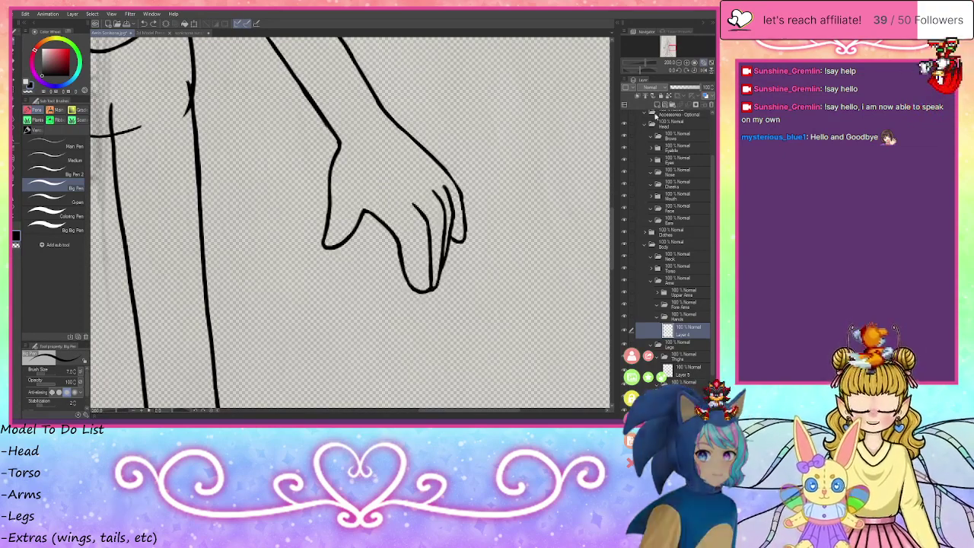
- Examine the whole body line art with the original hands and the subfolders of the Arms folder
left_click(679, 63)
left_click(679, 63)
left_click(679, 63)
left_click(679, 63)
left_click(668, 50)
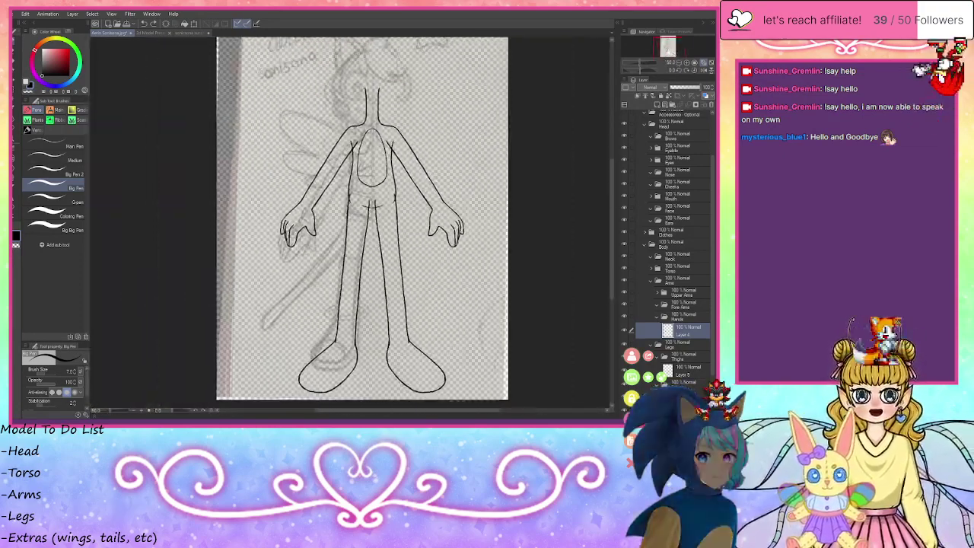
left_click_drag(667, 52, 670, 50)
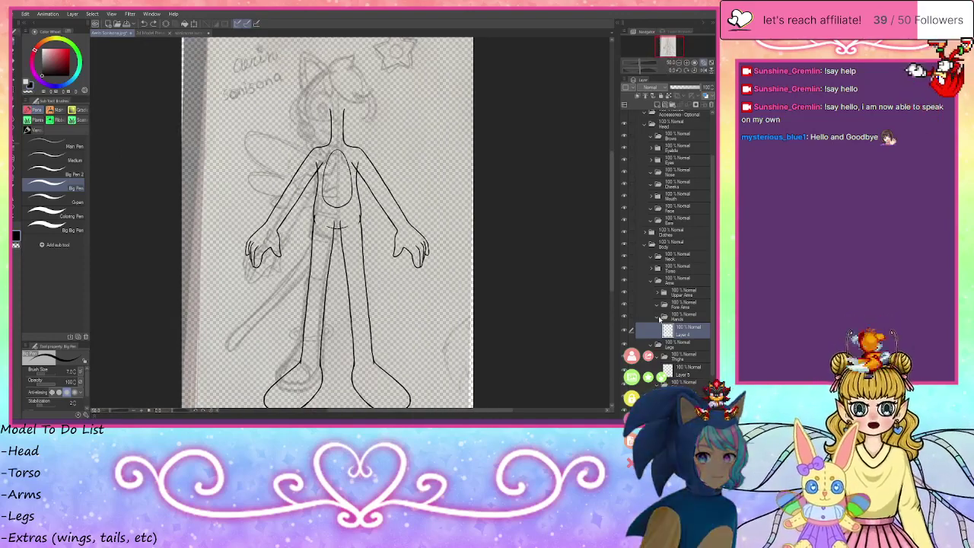
left_click(657, 316)
left_click(657, 293)
left_click(657, 293)
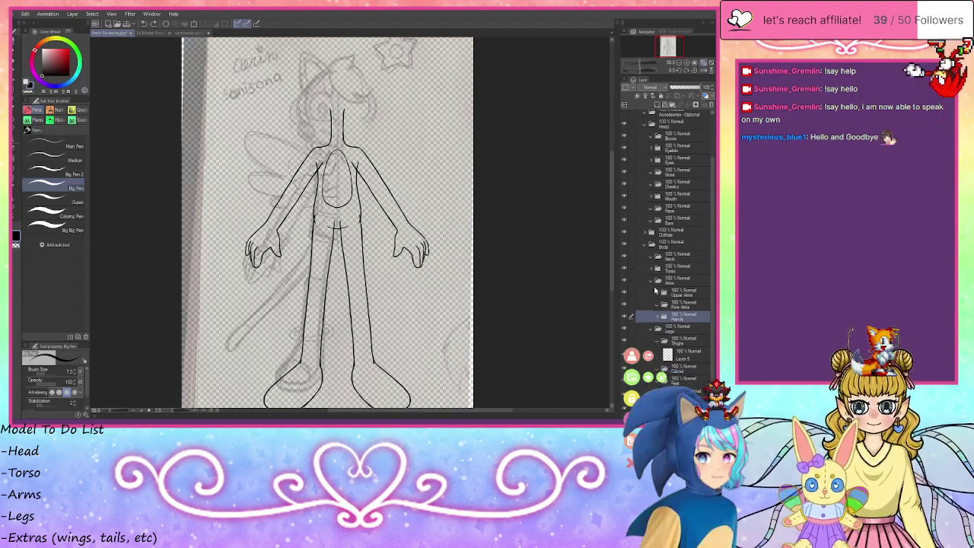
- Show the Model Ruler layer and redraw mirrored torso side lines slightly inward, from armpits to waist, on Layer 1 in the Torso folder
left_click(651, 270)
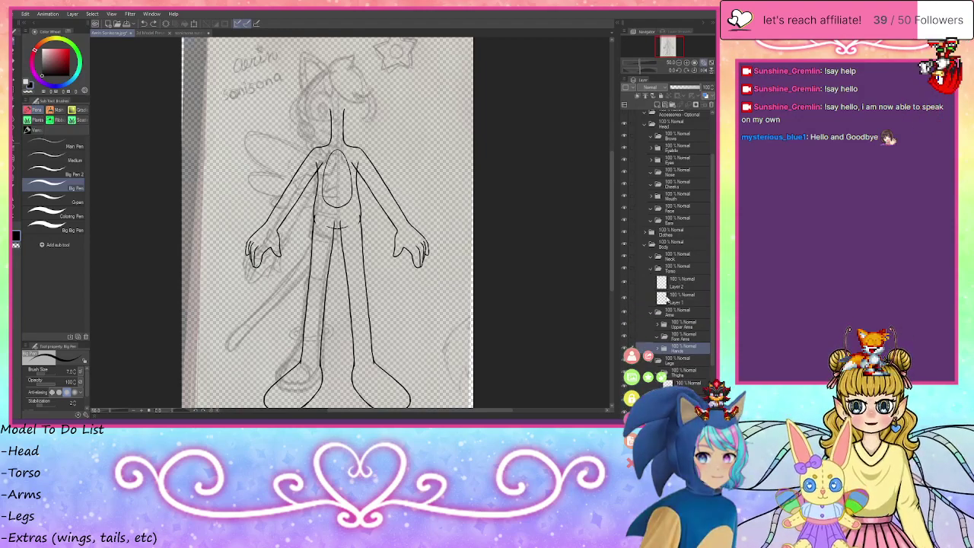
left_click(662, 298)
left_click(687, 66)
left_click(686, 66)
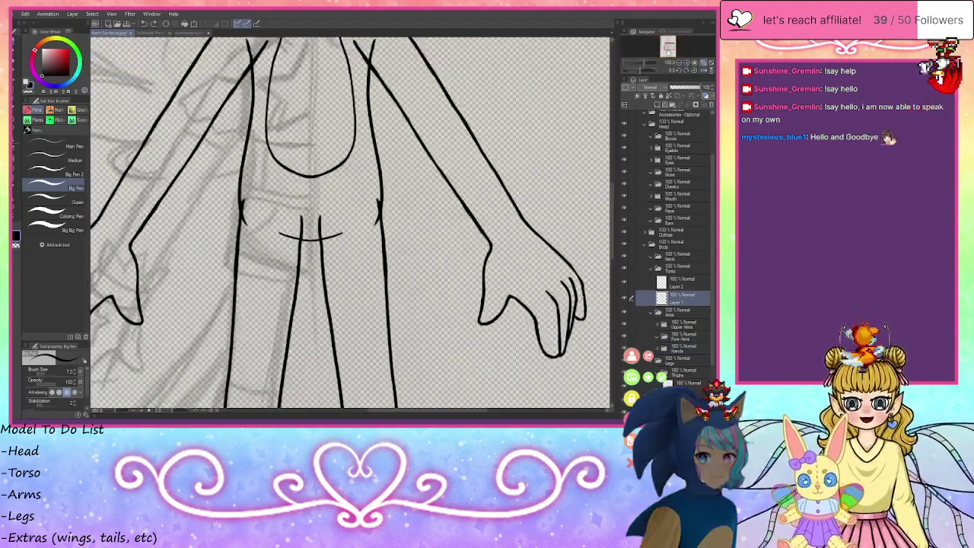
left_click_drag(433, 122, 433, 158)
key("ctrl+z")
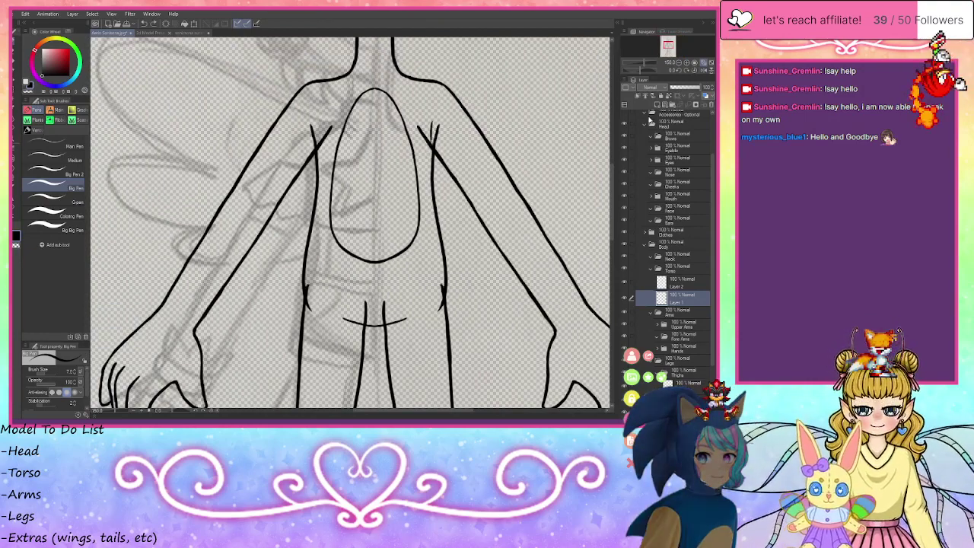
scroll(709, 129, "up", 3)
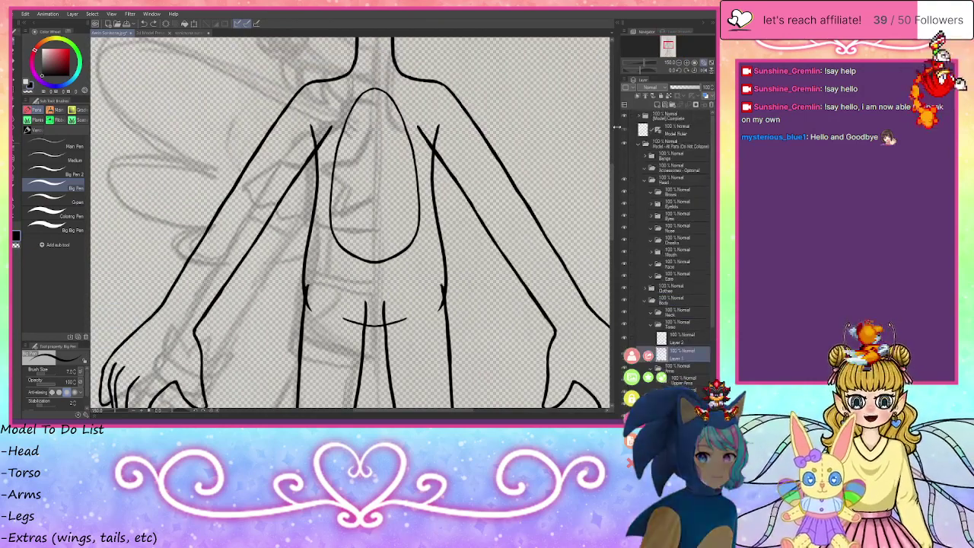
left_click(624, 129)
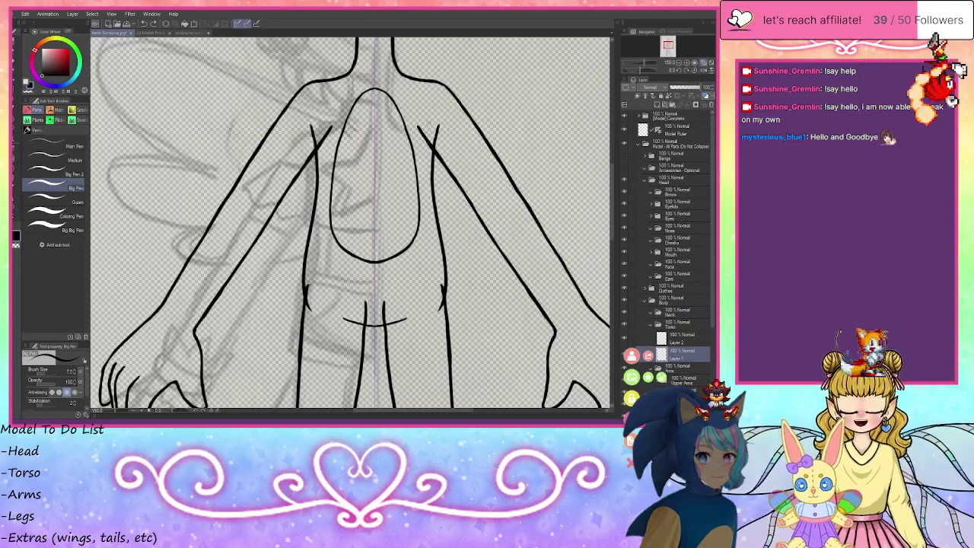
left_click_drag(434, 120, 431, 224)
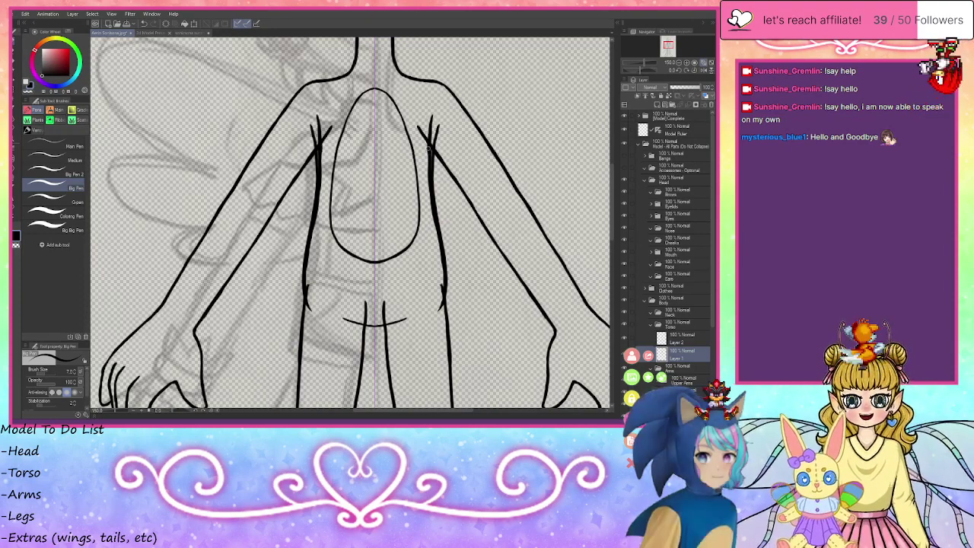
left_click_drag(429, 148, 429, 172)
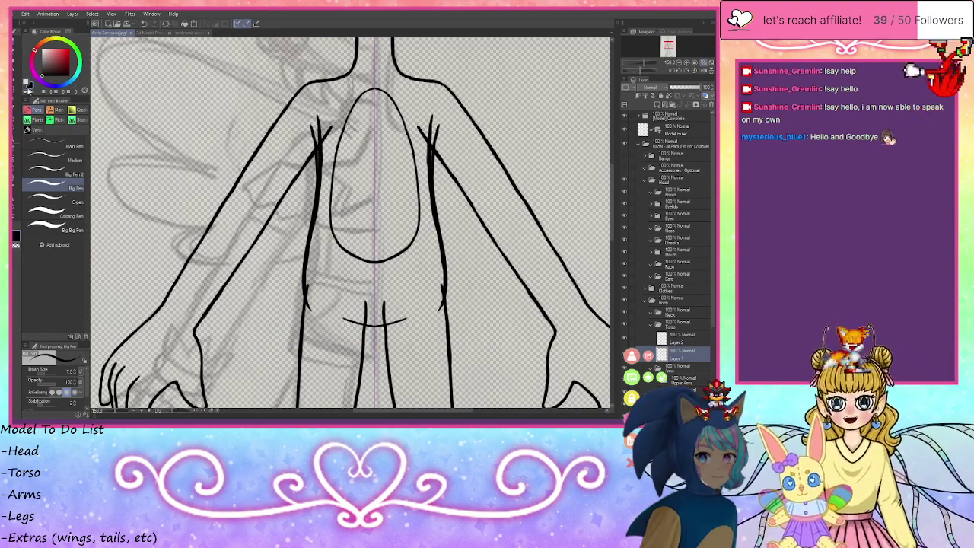
- Remove the old torso side lines and thin the overlapping strokes around the waist on both sides
key("ctrl+z")
key("ctrl+z")
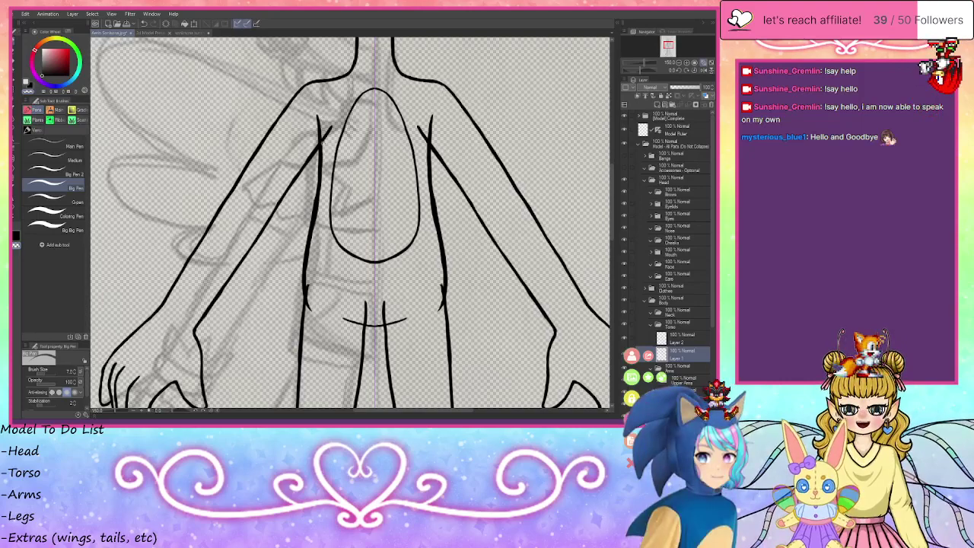
key("ctrl+z")
key("ctrl+z")
key("ctrl+z")
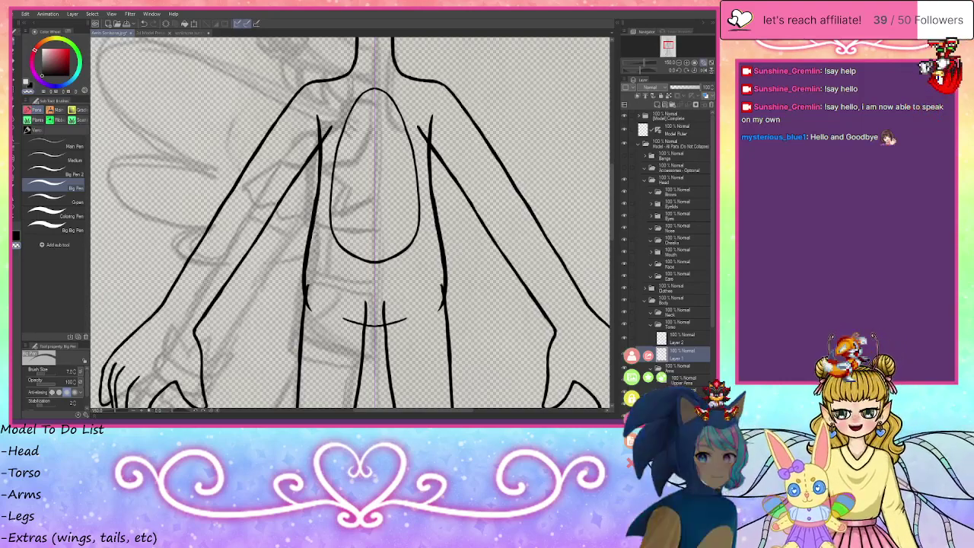
key("ctrl+z")
key("ctrl+z")
key("ctrl+z")
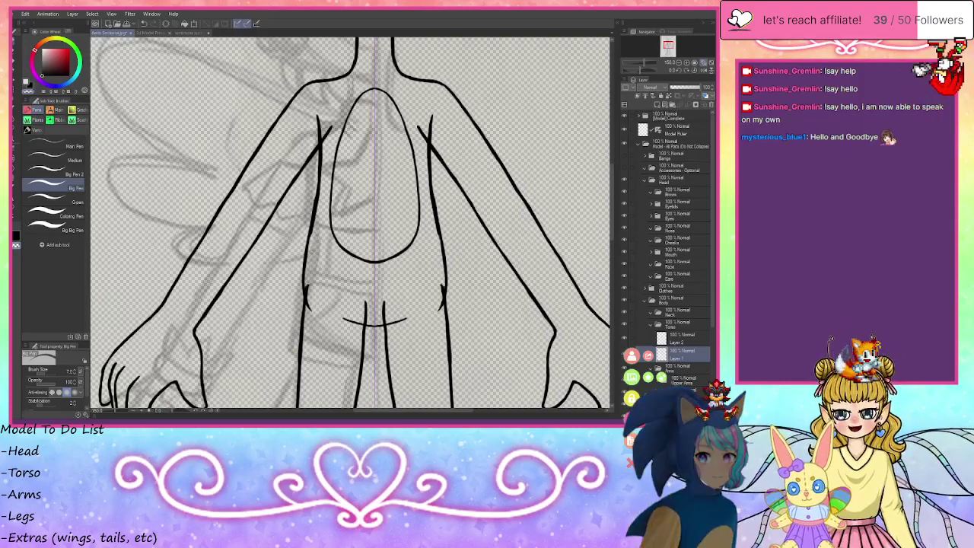
key("ctrl+z")
key("ctrl+z")
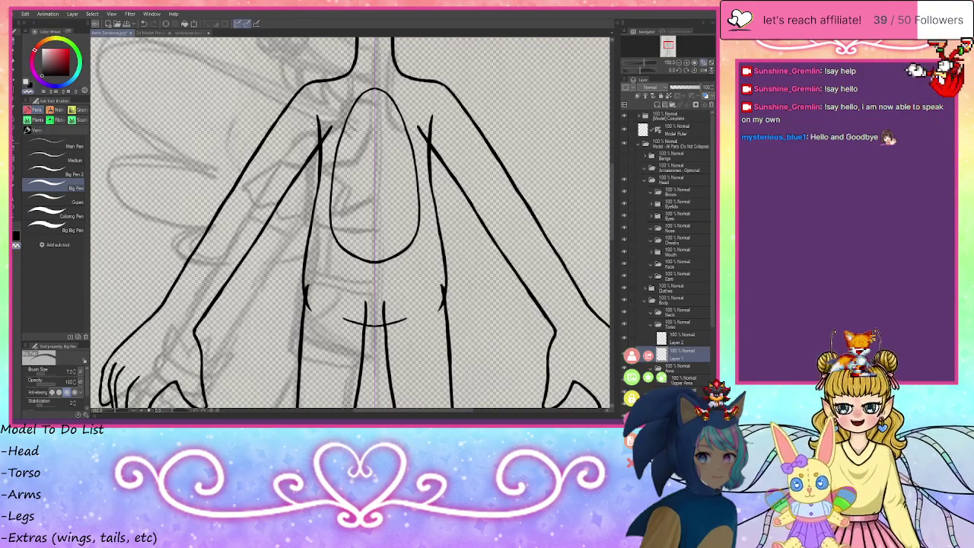
key("ctrl+z")
key("ctrl+z")
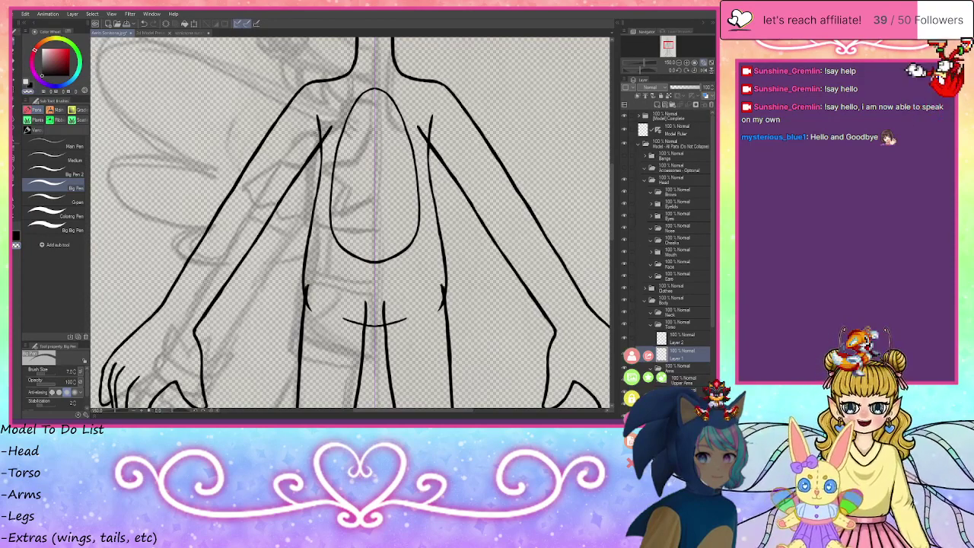
key("ctrl+z")
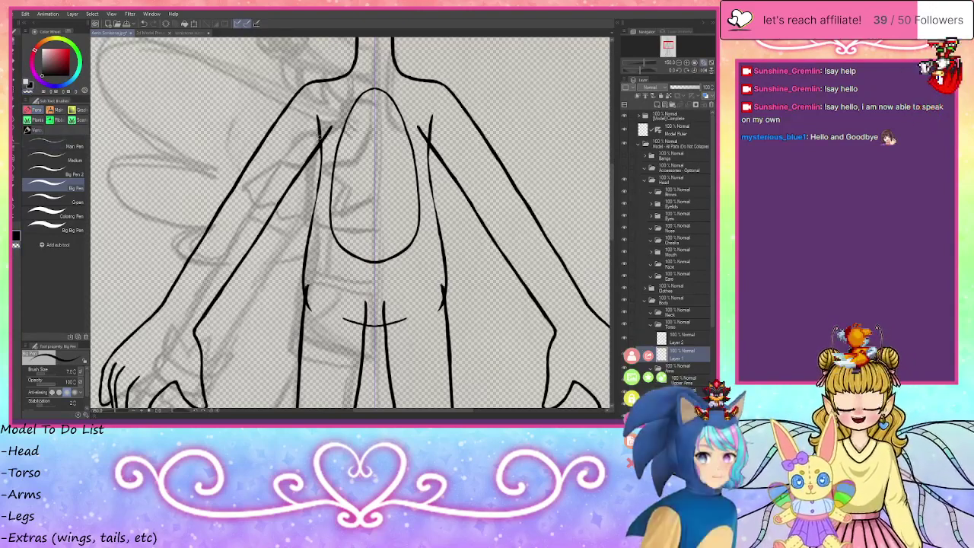
- Fill in the thinned part of the mirrored torso side lines between armpits and waist
left_click_drag(318, 165, 309, 225)
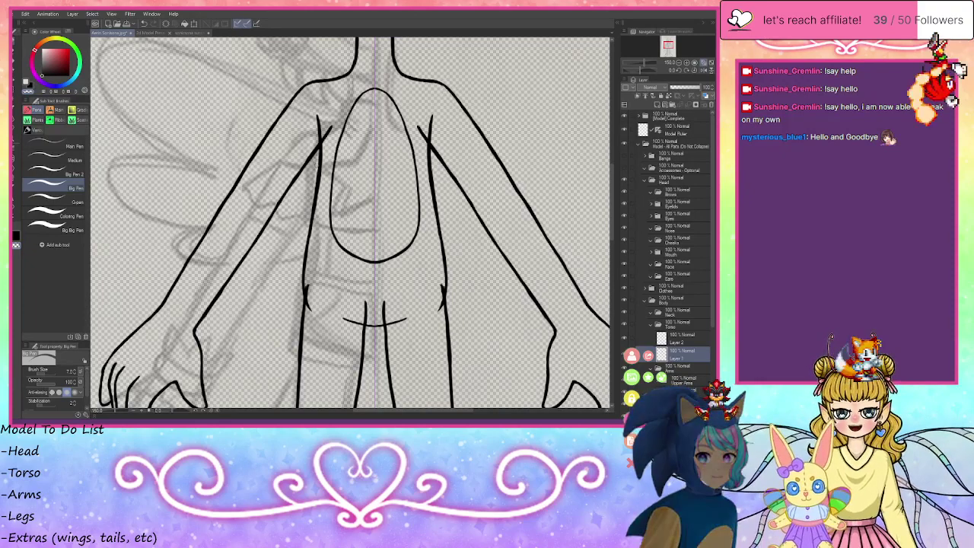
left_click_drag(313, 197, 320, 145)
key("ctrl+z")
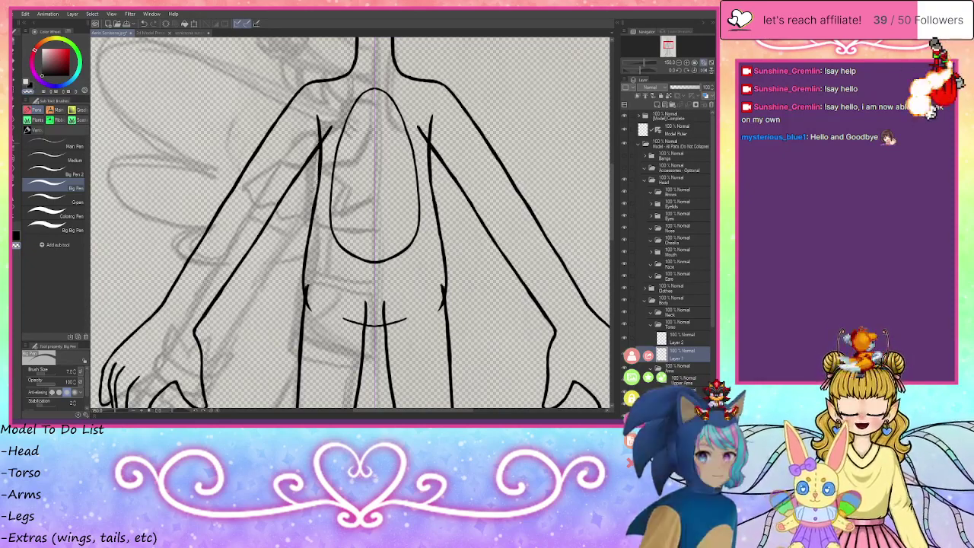
- Select Layer 5 in the Thighs folder and redraw the mirrored upper ends of the outer hip curves and inner thigh lines
left_click(651, 325)
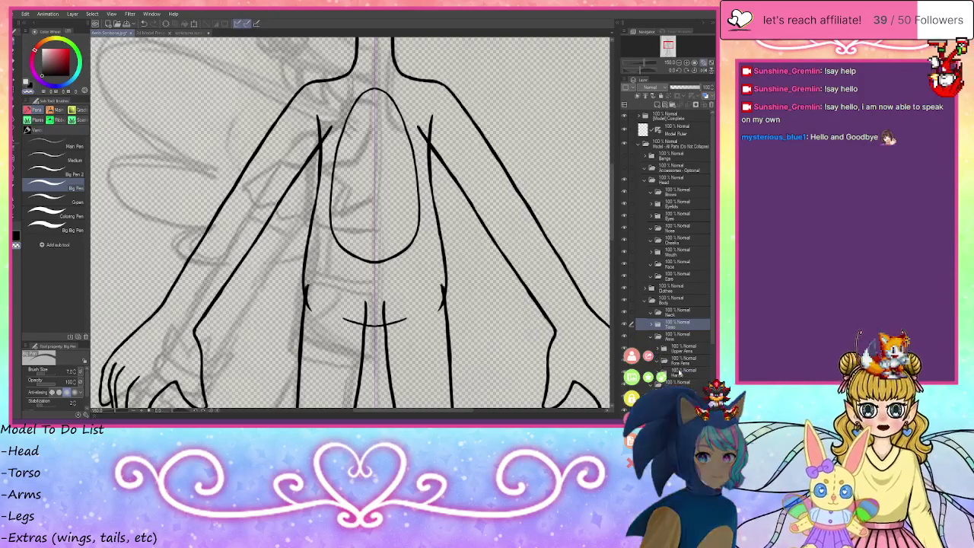
scroll(697, 355, "down", 2)
left_click(697, 355)
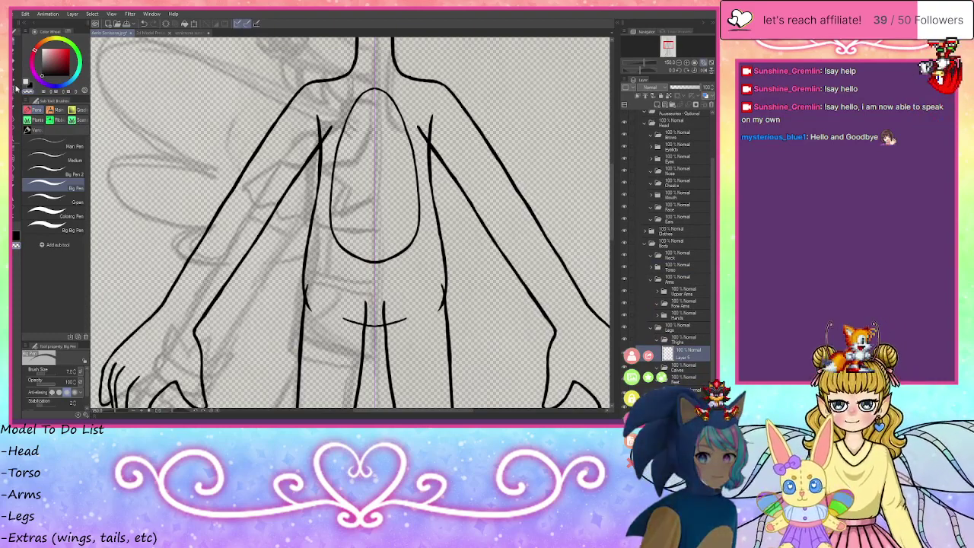
left_click_drag(311, 272, 305, 295)
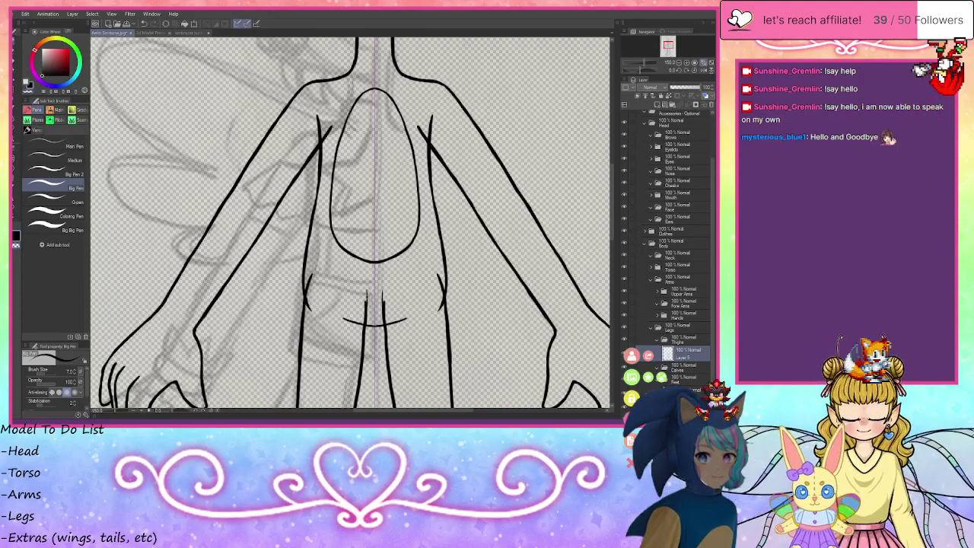
left_click_drag(368, 292, 365, 347)
left_click_drag(31, 95, 30, 93)
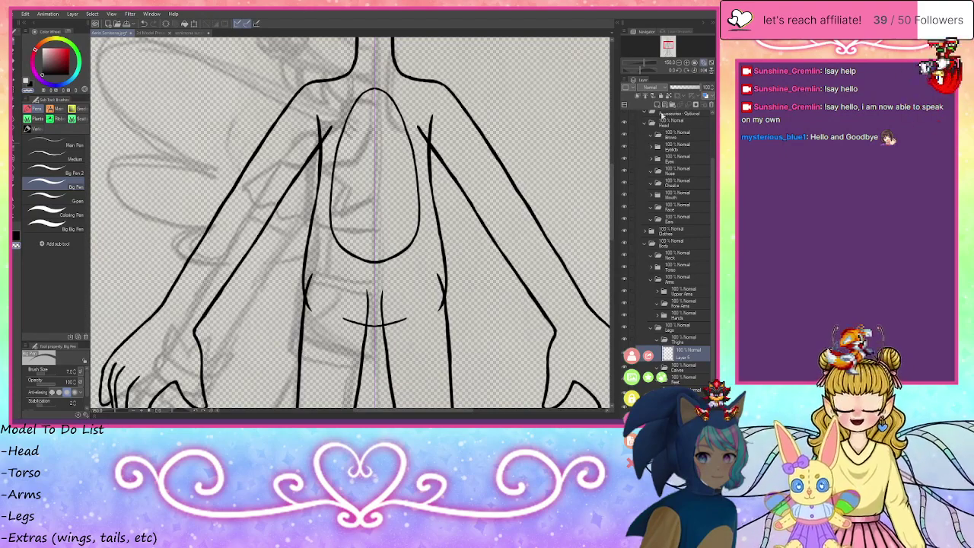
scroll(373, 221, "down", 10)
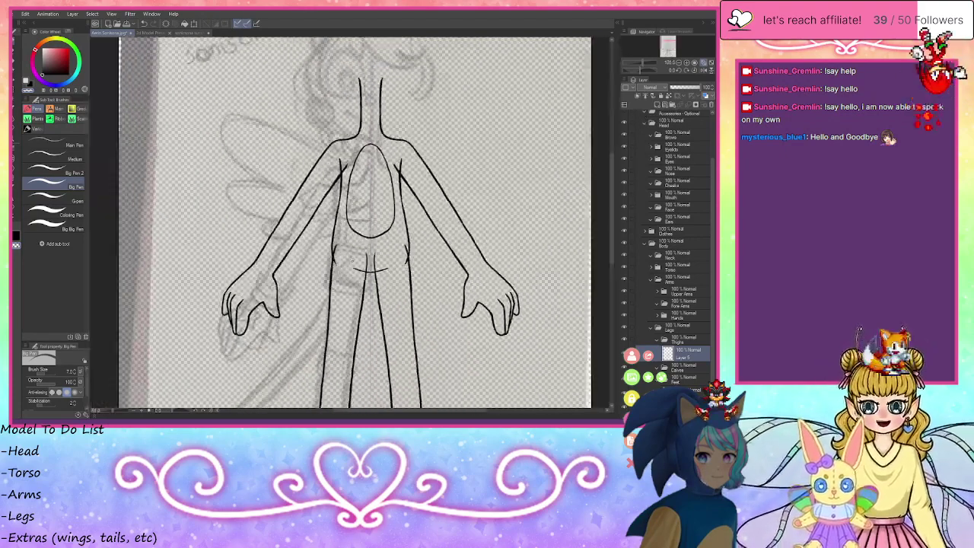
- Examine the whole figure's proportions and the leg and foot lines down to the ankles
scroll(342, 343, "down", 2)
scroll(344, 366, "up", 6)
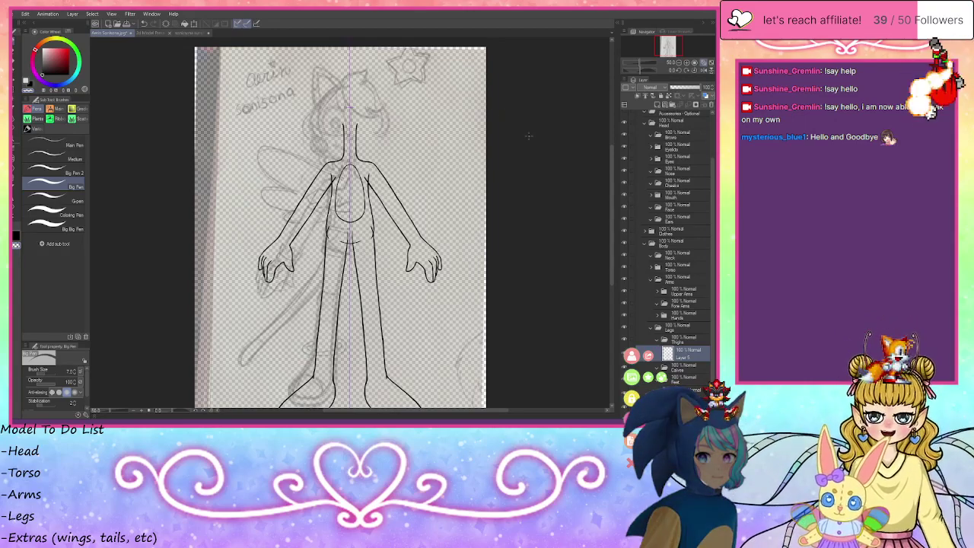
scroll(315, 176, "down", 2)
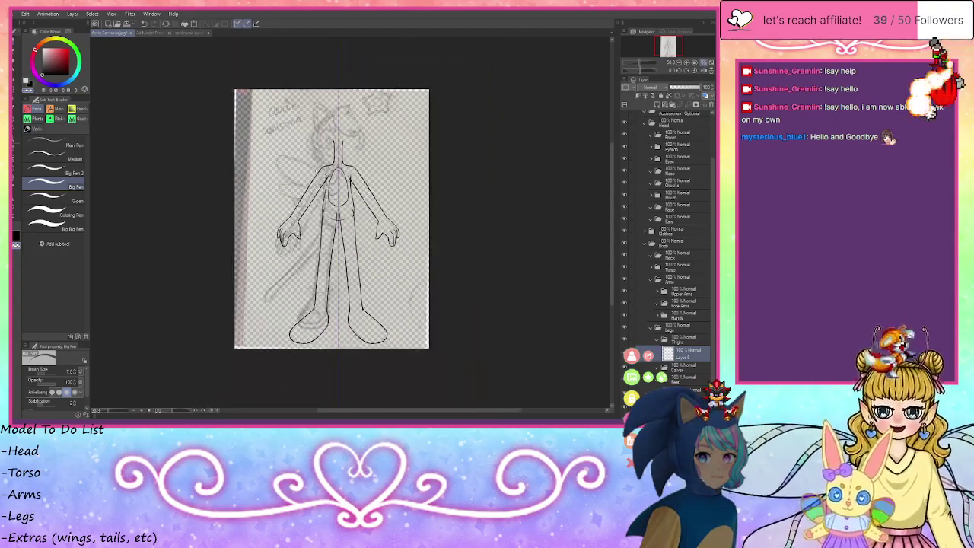
scroll(315, 177, "up", 2)
scroll(316, 177, "down", 1)
scroll(288, 138, "up", 1)
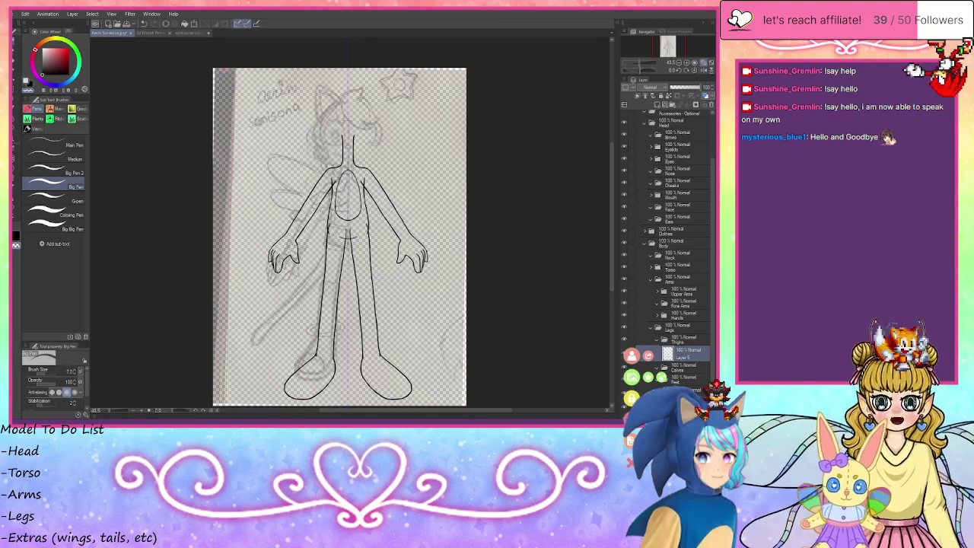
scroll(351, 239, "up", 3)
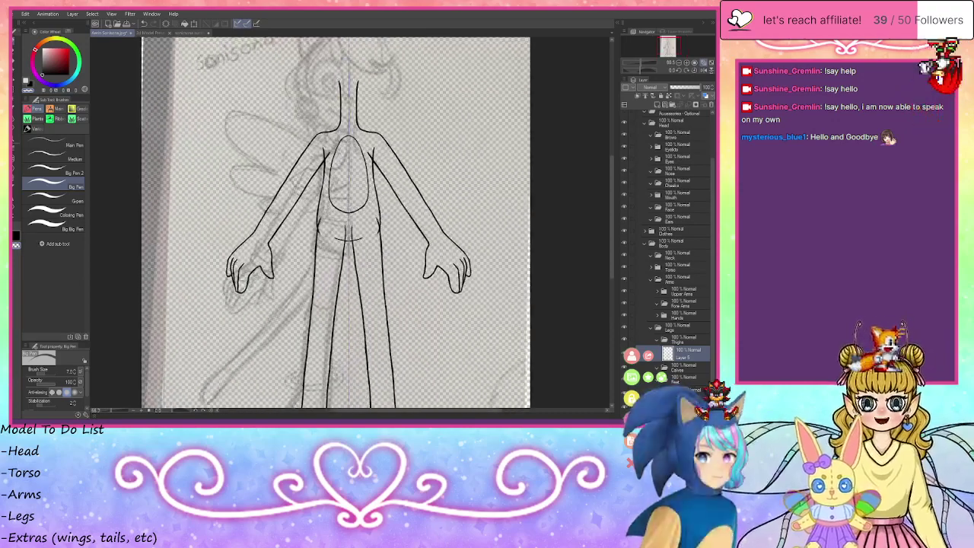
scroll(327, 245, "down", 5)
scroll(336, 305, "up", 5)
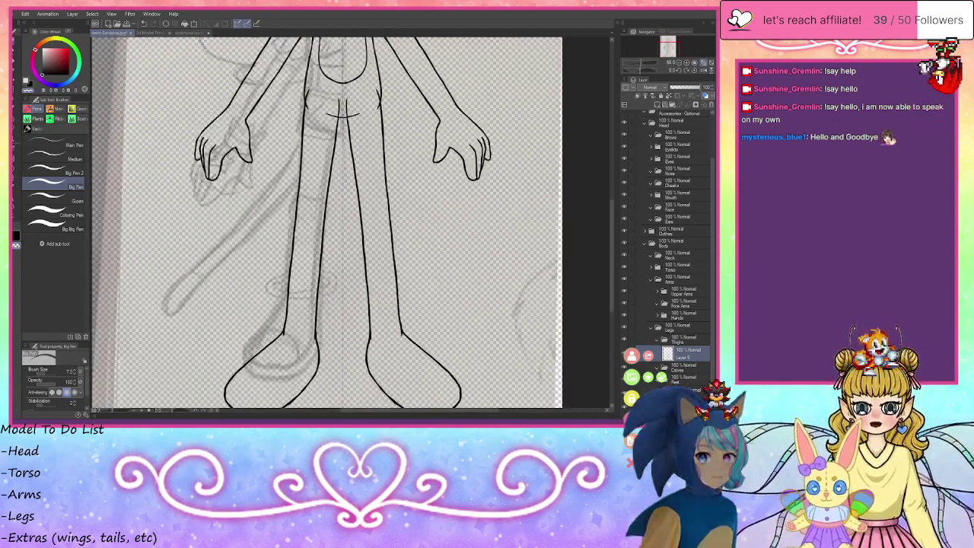
scroll(339, 224, "down", 4)
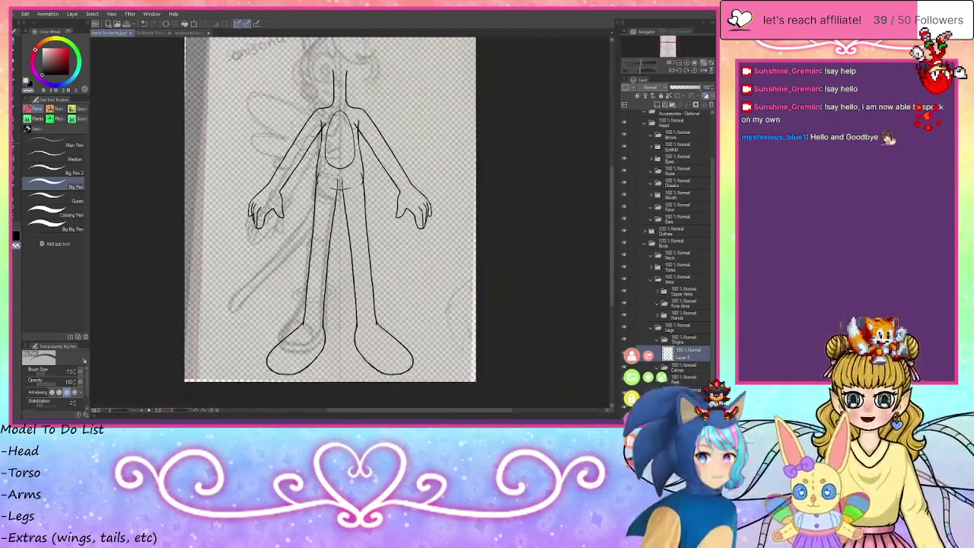
scroll(340, 224, "up", 5)
scroll(297, 320, "up", 4)
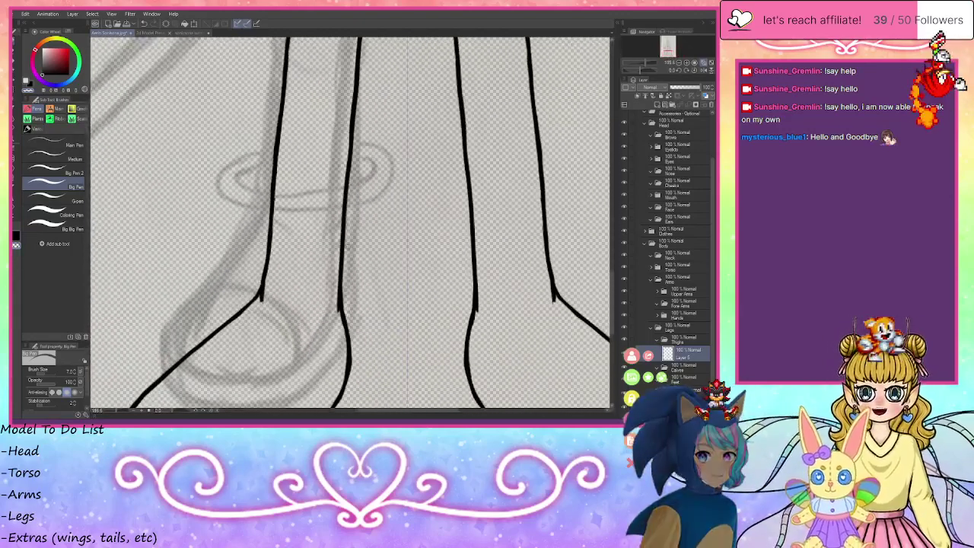
scroll(346, 245, "down", 3)
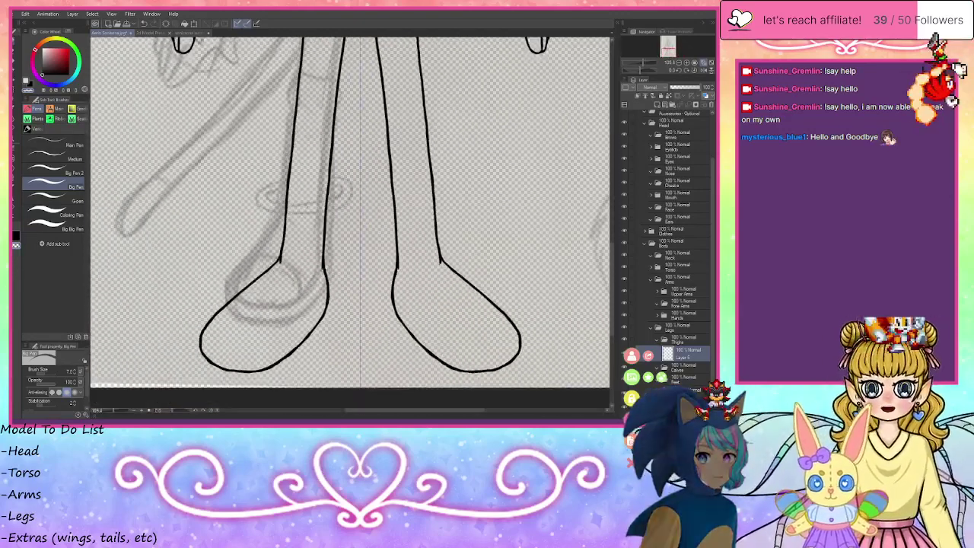
scroll(309, 214, "down", 8)
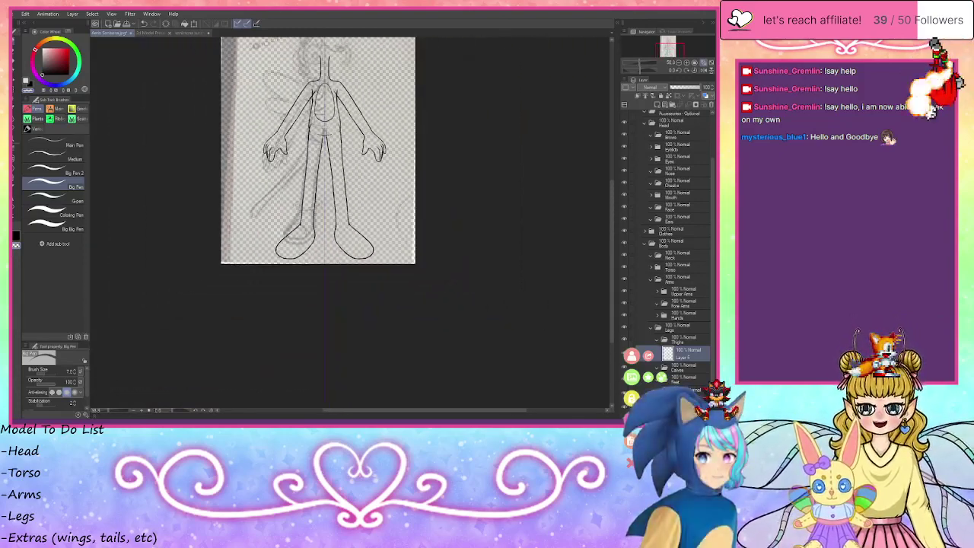
scroll(308, 210, "up", 3)
scroll(308, 210, "down", 2)
scroll(308, 210, "up", 4)
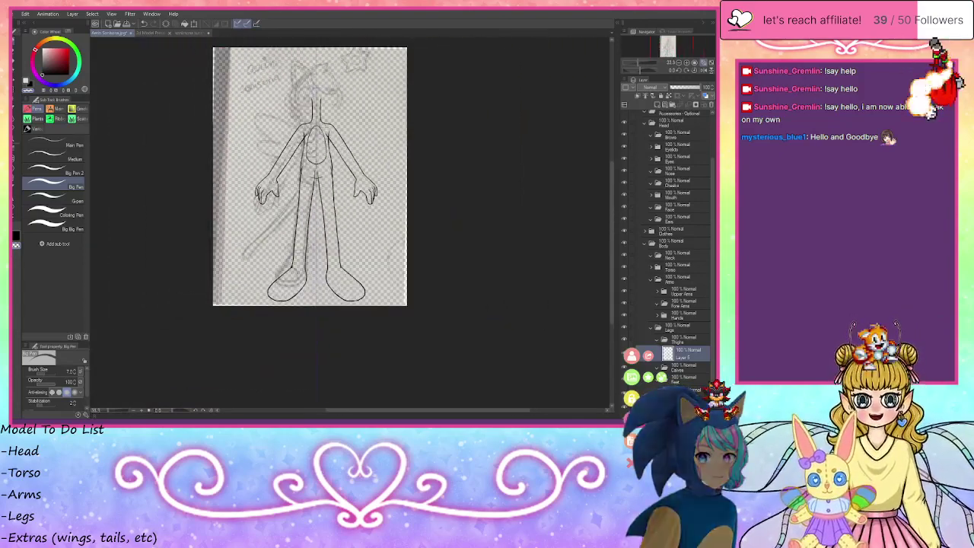
scroll(308, 171, "up", 1)
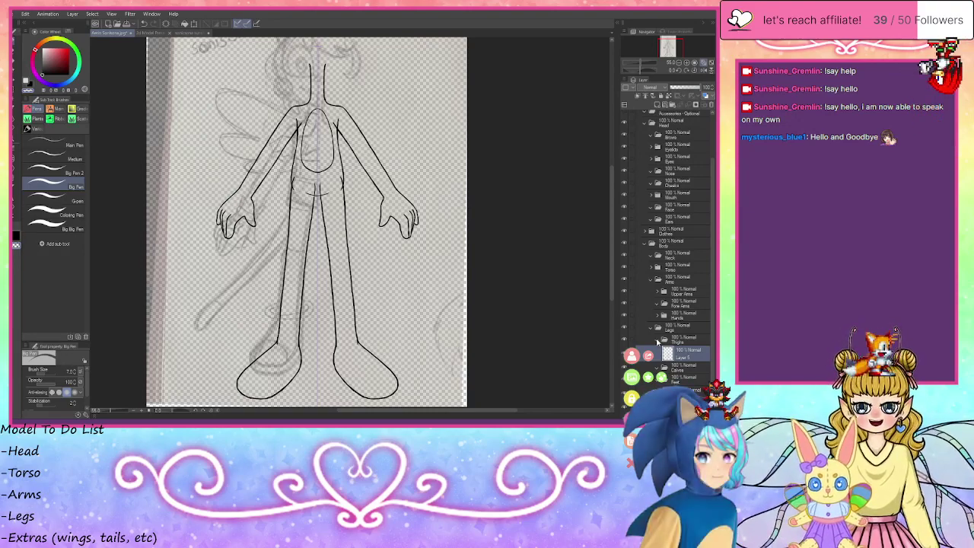
- Smooth the mirrored outer leg lines just above the ankles on Layer 5 and undo the thickening of the inner lines
scroll(250, 325, "up", 10)
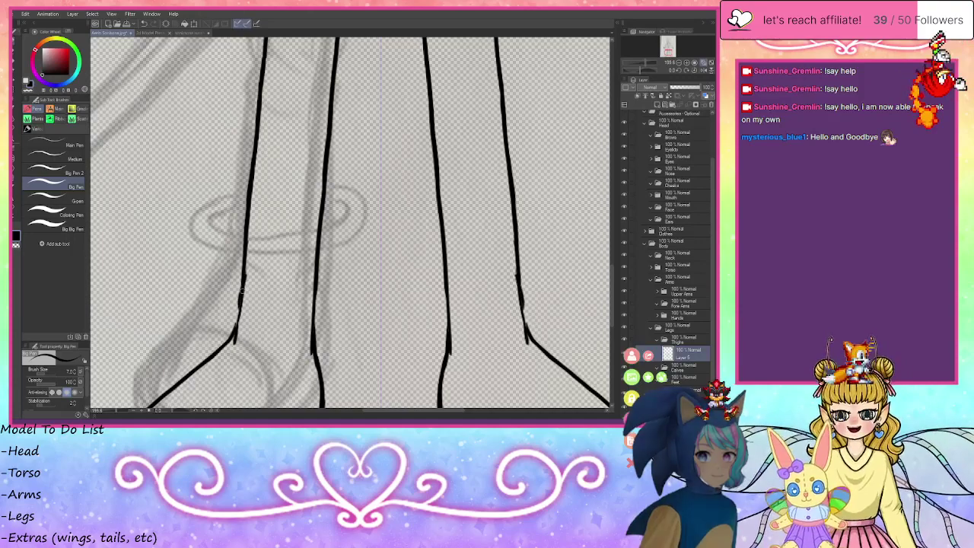
left_click_drag(235, 340, 243, 288)
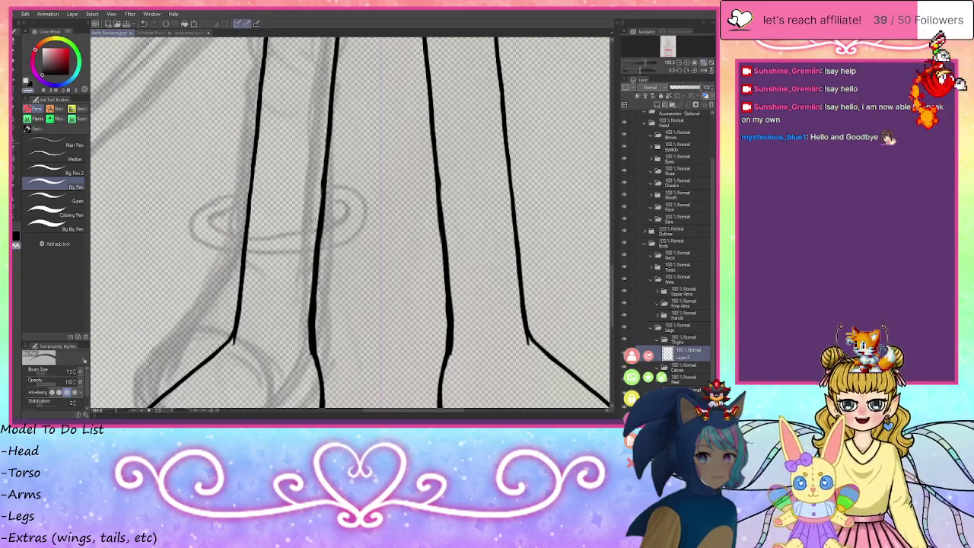
key("ctrl+z")
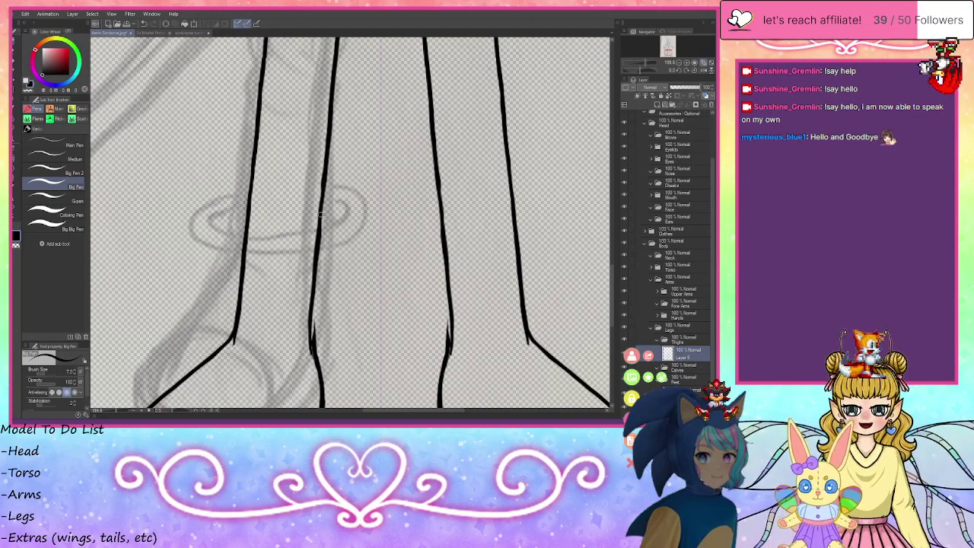
- Select the line layer in the Feet folder and clean up the overlapping strokes where the inner leg lines meet the feet
left_click(688, 390)
left_click_drag(314, 322, 321, 371)
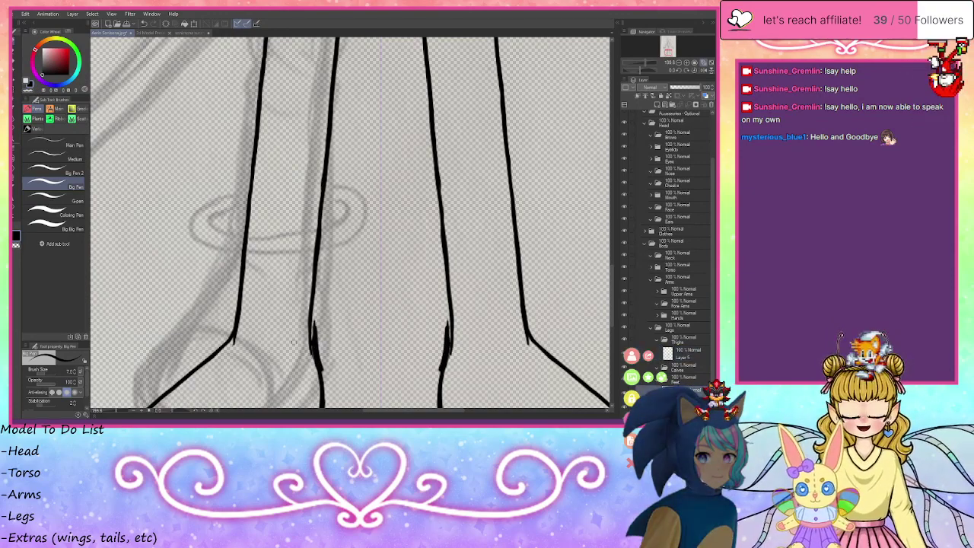
key("ctrl+z")
left_click_drag(316, 324, 318, 368)
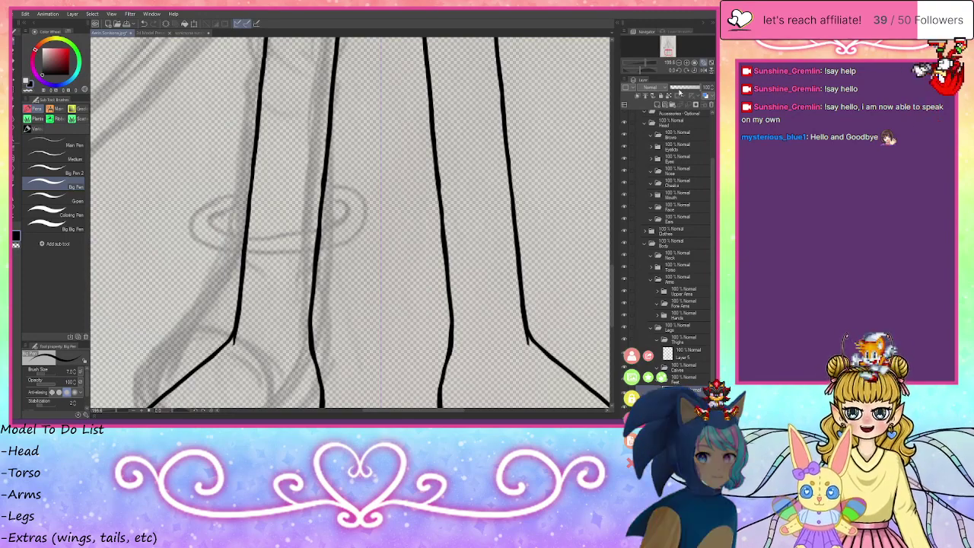
- Select Layer 5 in the Thighs folder and redraw the mirrored upper inner thigh lines slightly farther from the centre line
left_click(678, 65)
left_click(678, 66)
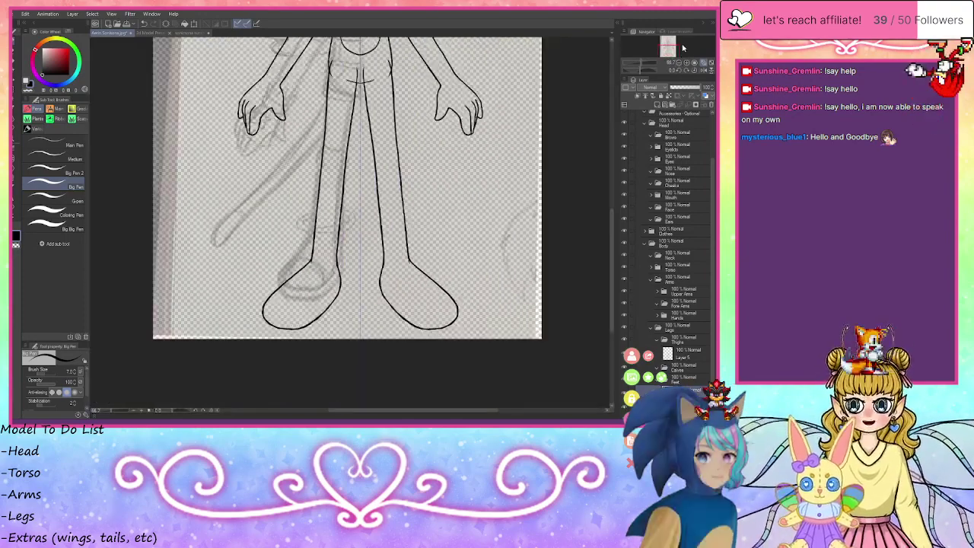
left_click(687, 64)
left_click(688, 64)
left_click_drag(612, 263, 612, 232)
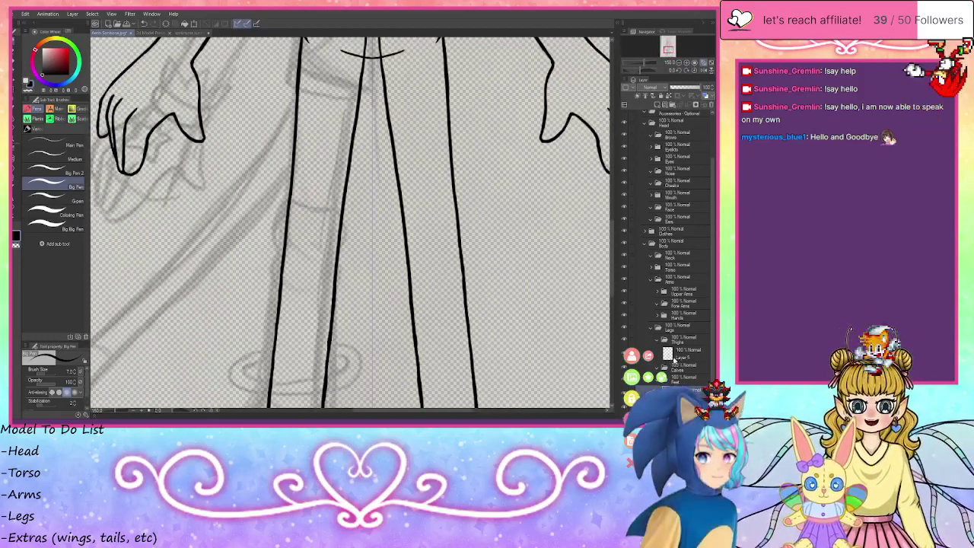
left_click(685, 352)
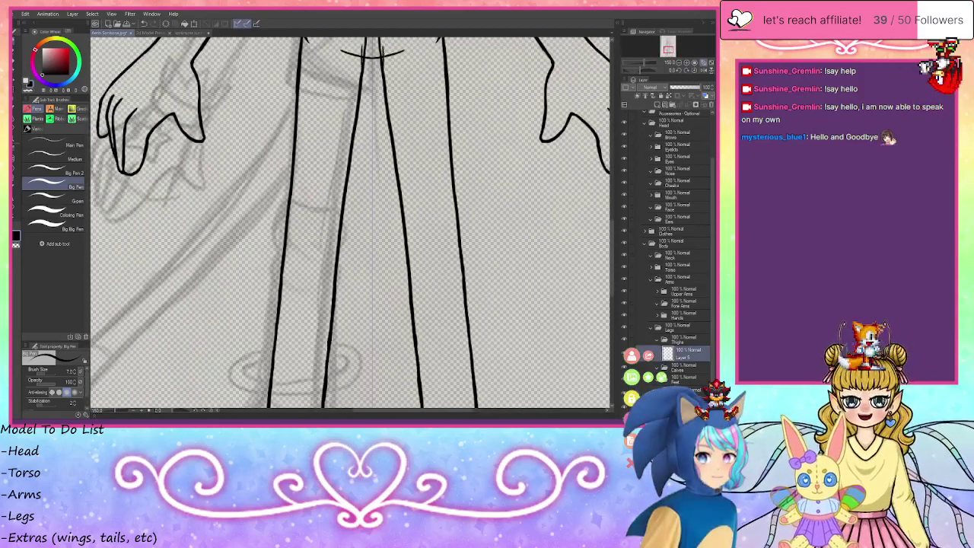
left_click_drag(382, 51, 400, 180)
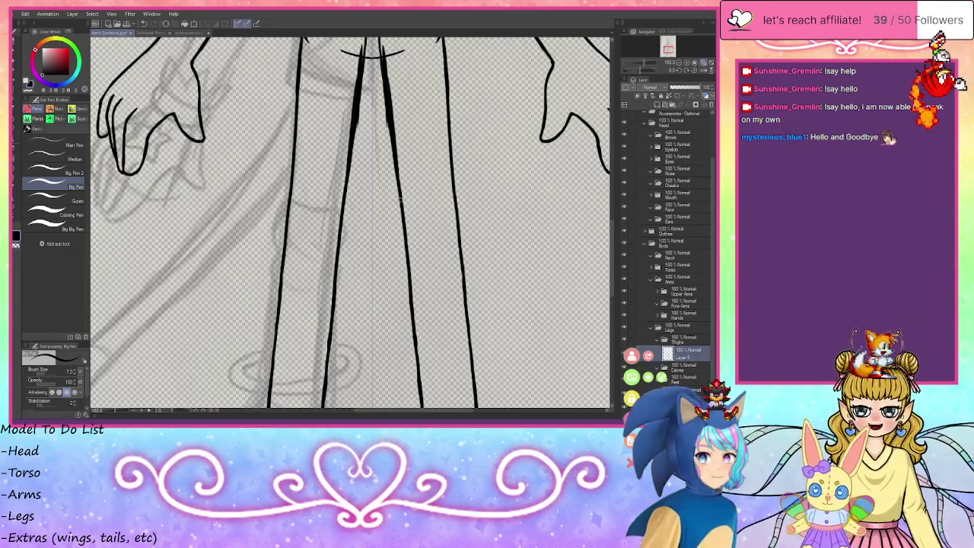
scroll(351, 224, "up", 2)
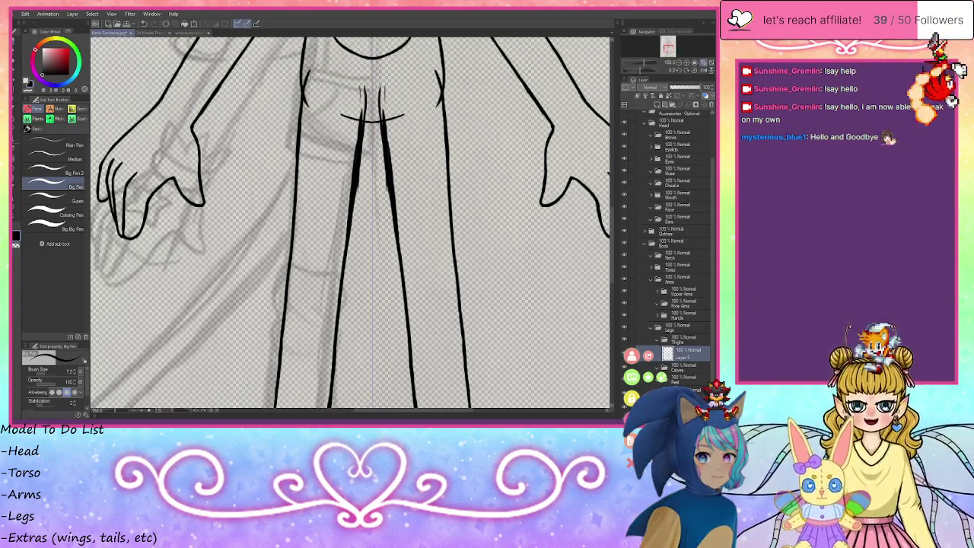
left_click_drag(361, 85, 359, 142)
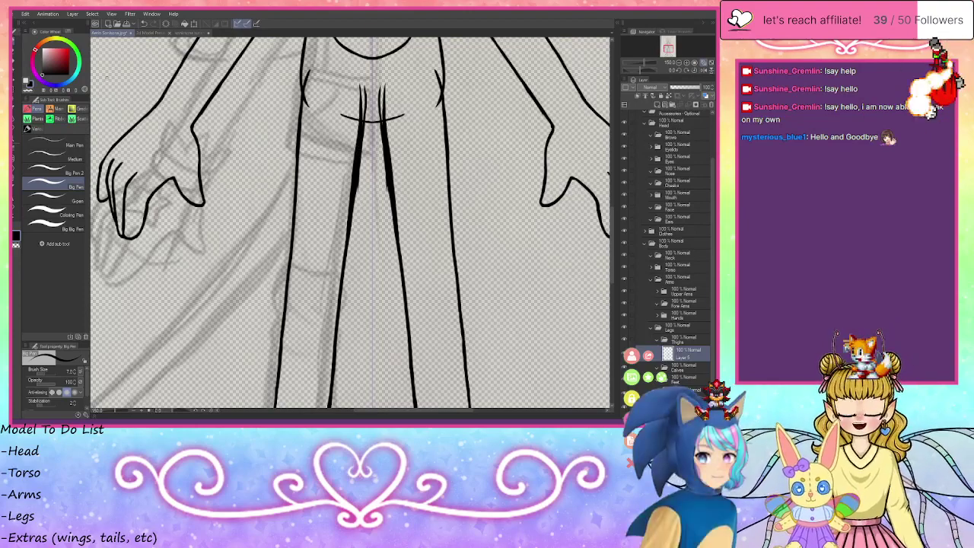
- Erase the old inner thigh strokes beside the redrawn lines on both legs and undo the trimming of the outer thighs
key("c")
left_click_drag(366, 85, 359, 185)
left_click_drag(364, 128, 353, 228)
mouse_move(391, 189)
left_mouse_down()
mouse_move(393, 225)
mouse_move(351, 241)
left_mouse_up()
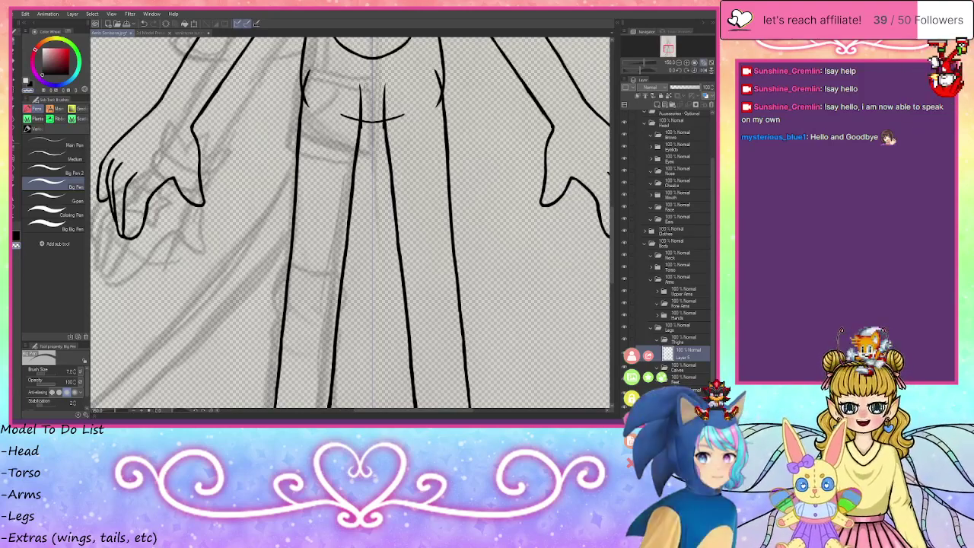
left_click_drag(364, 121, 361, 135)
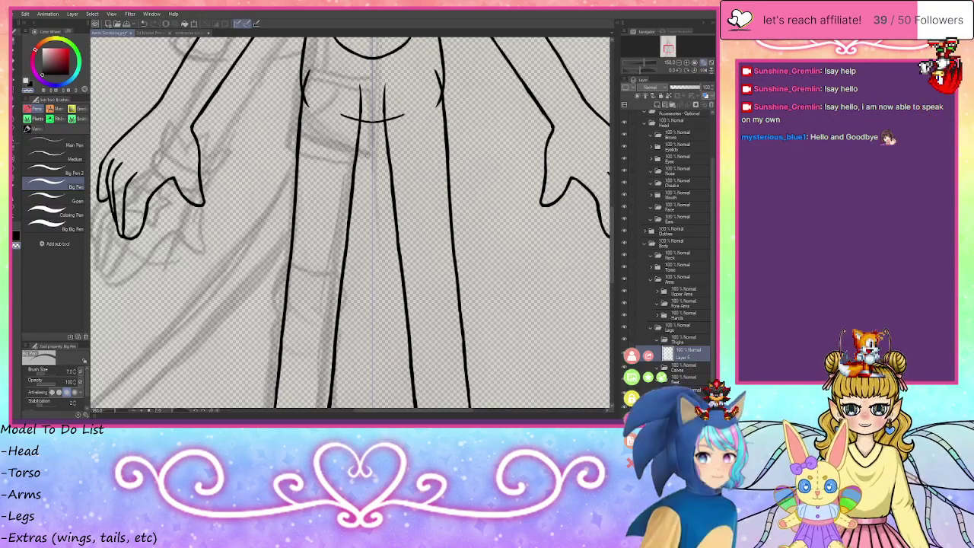
left_click_drag(451, 185, 447, 149)
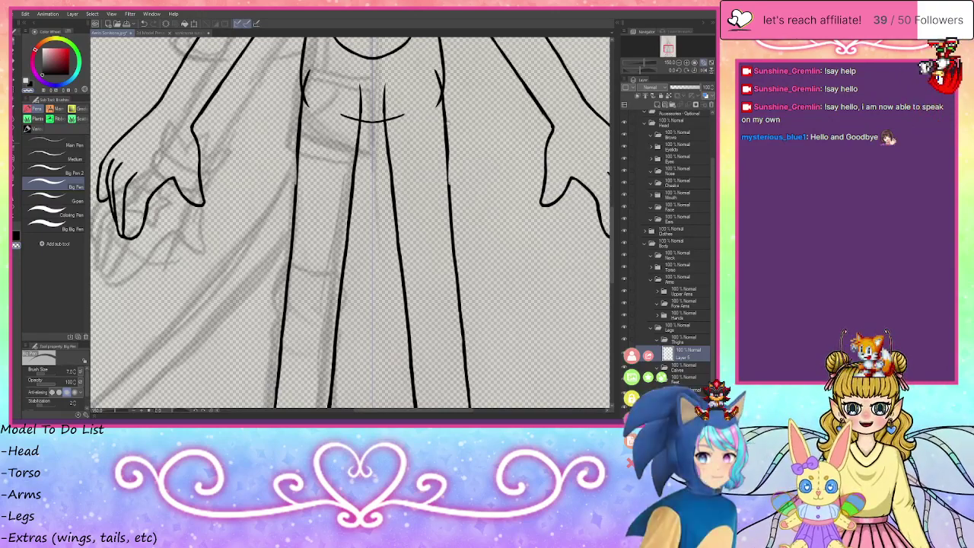
key("ctrl+z")
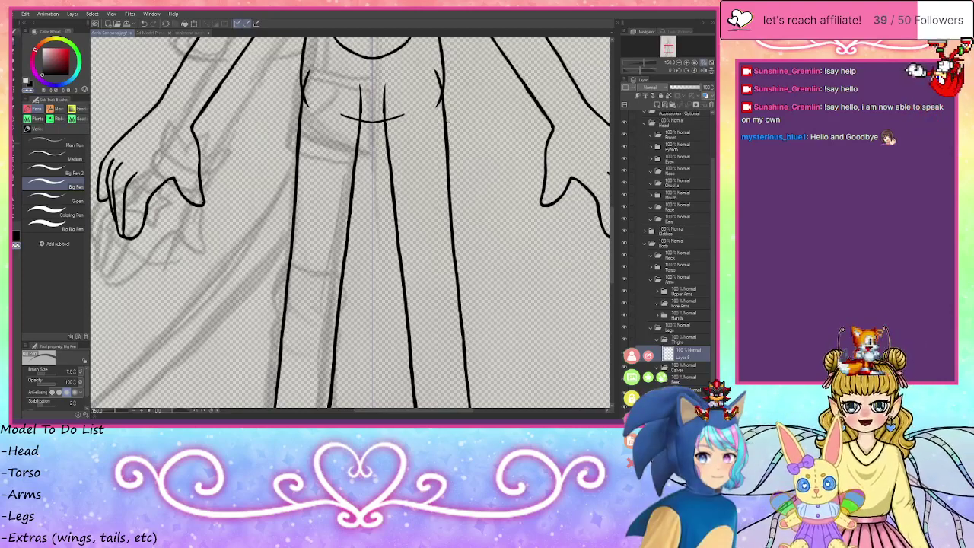
- Collapse the Thighs folder, select Layer 3 in the Upper Arms folder and erase the mirrored outer shoulder curves down to the upper arms
left_click(658, 341)
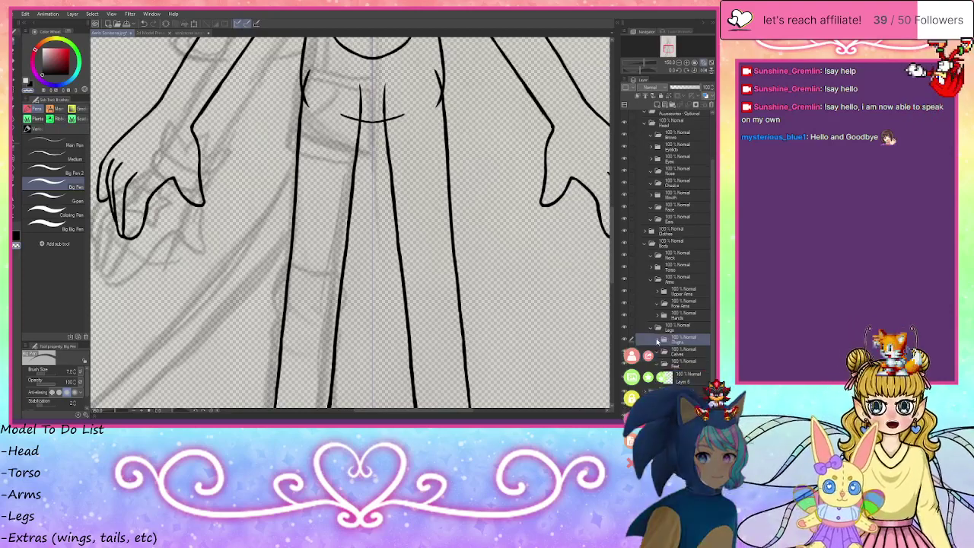
scroll(350, 224, "up", 5)
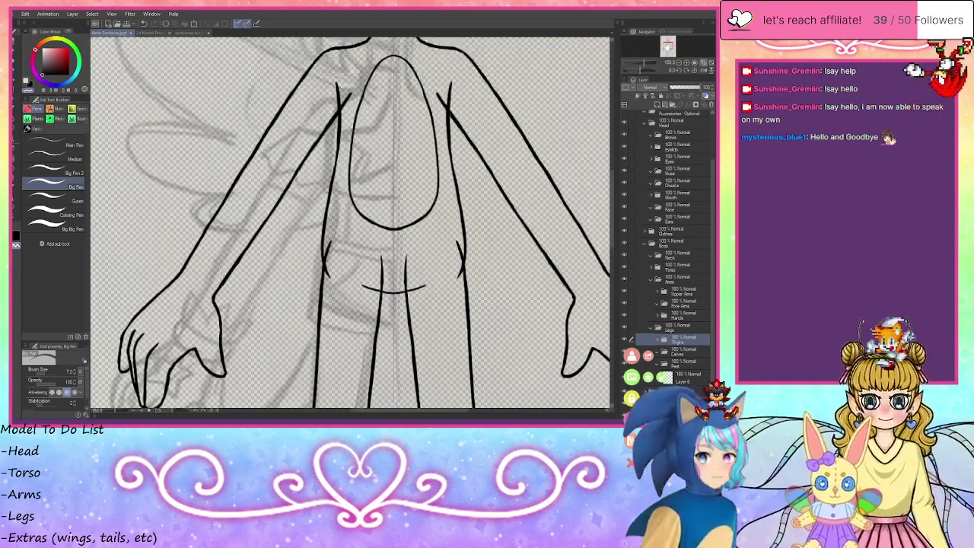
left_click_drag(667, 43, 666, 43)
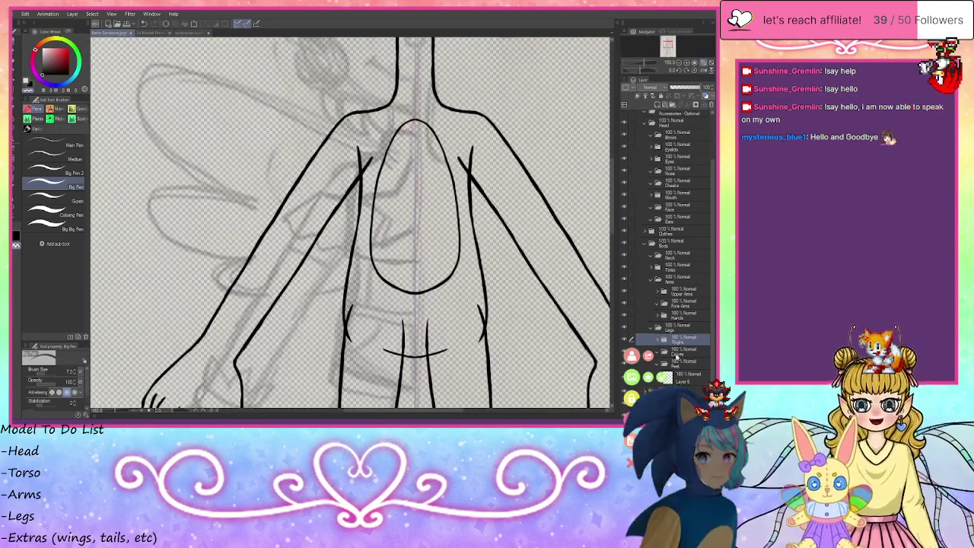
left_click(659, 270)
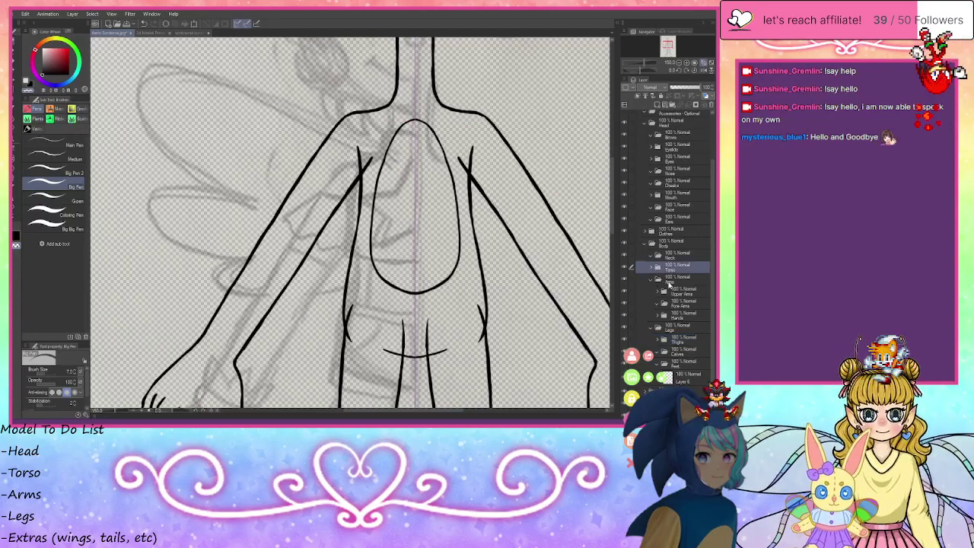
left_click(653, 268)
left_click(674, 280)
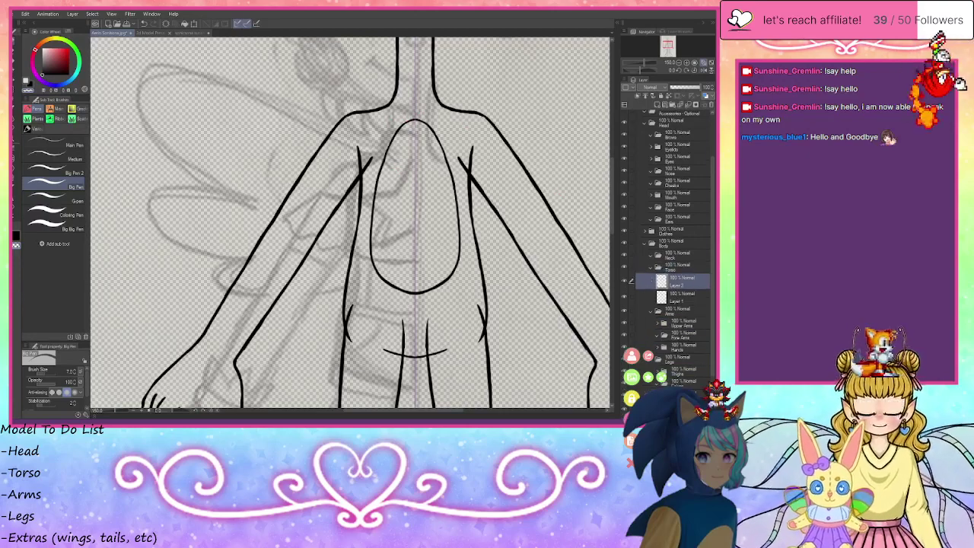
left_click(680, 295)
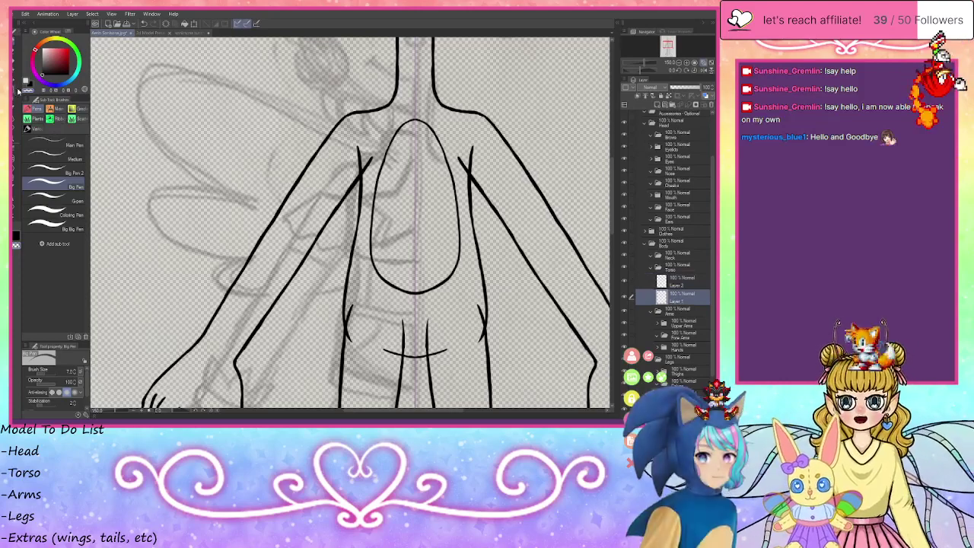
left_click(656, 322)
left_click(679, 336)
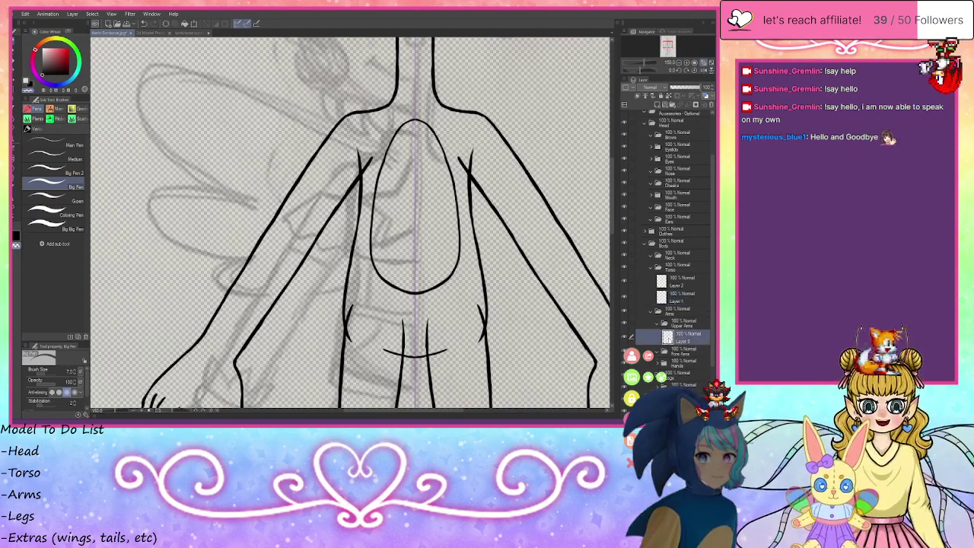
left_click_drag(471, 106, 540, 192)
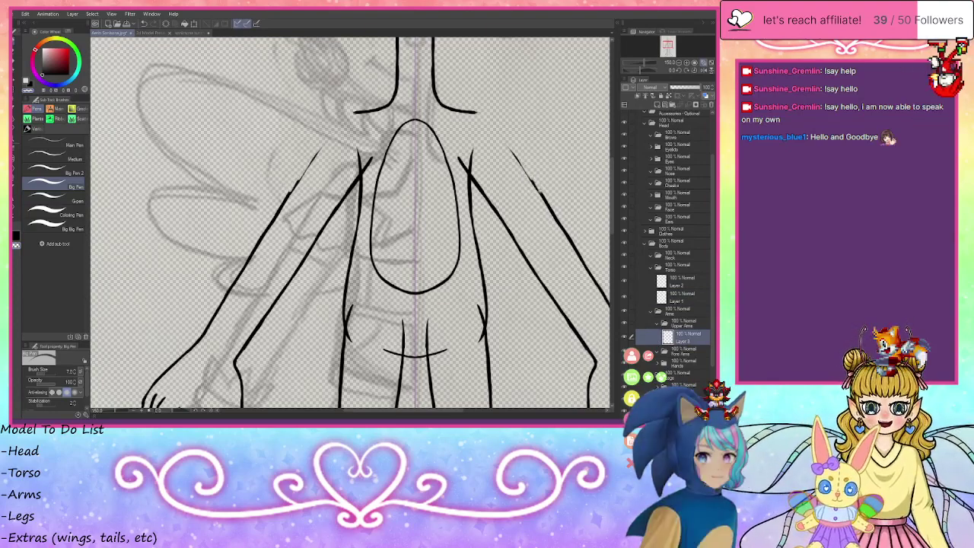
left_click(29, 83)
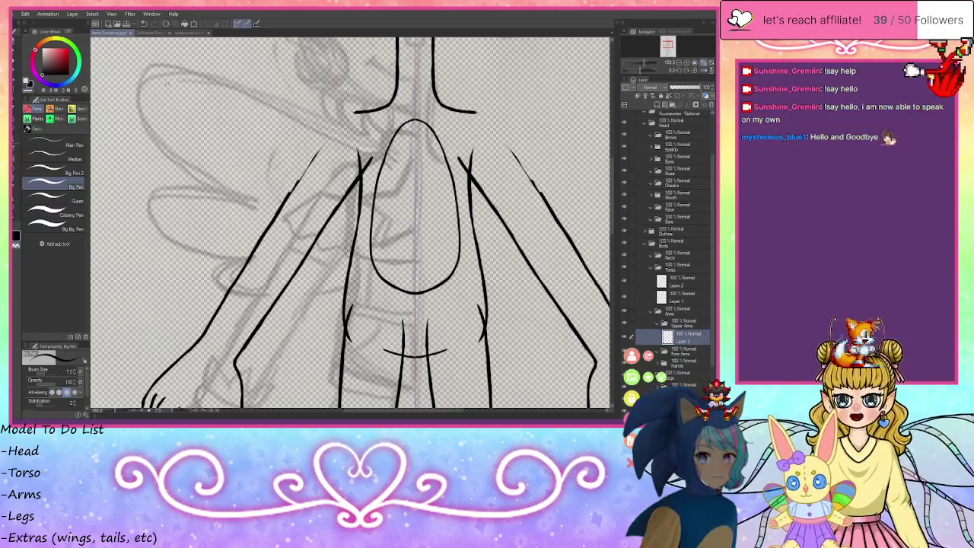
- Redraw the mirrored outer upper arm lines from the shoulders down and erase the thick overlaps with the old strokes
left_click_drag(472, 111, 596, 282)
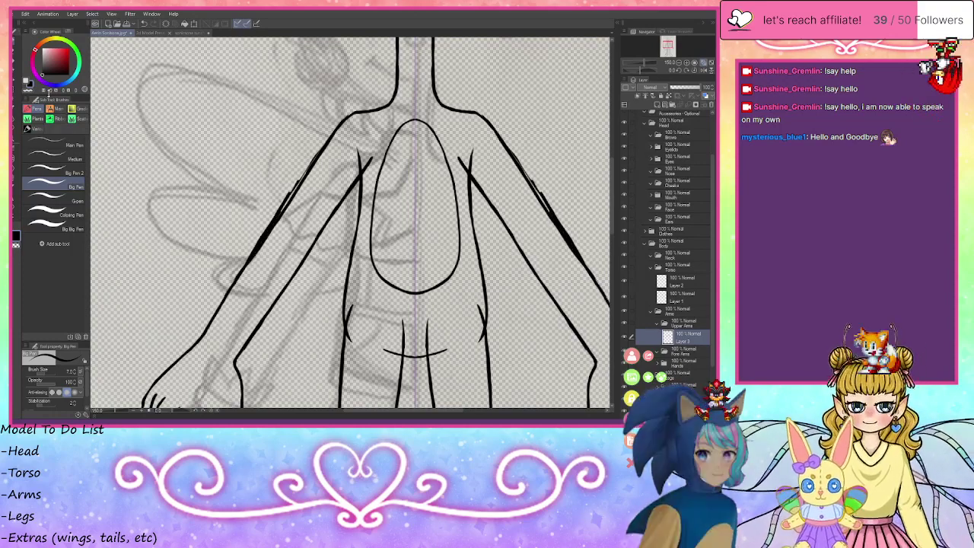
left_click(29, 93)
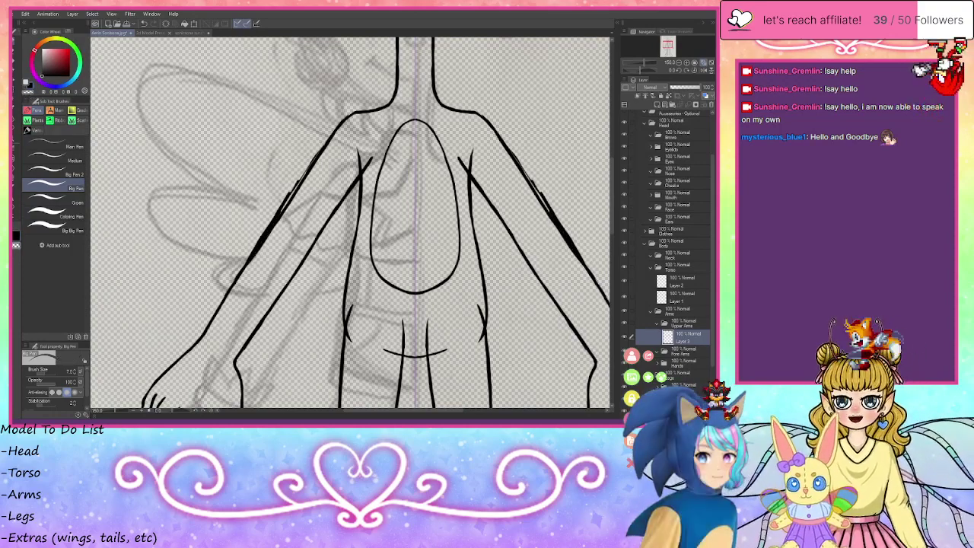
left_click_drag(513, 152, 524, 169)
key("ctrl+z")
key("ctrl+z")
key("ctrl+z")
key("ctrl+z")
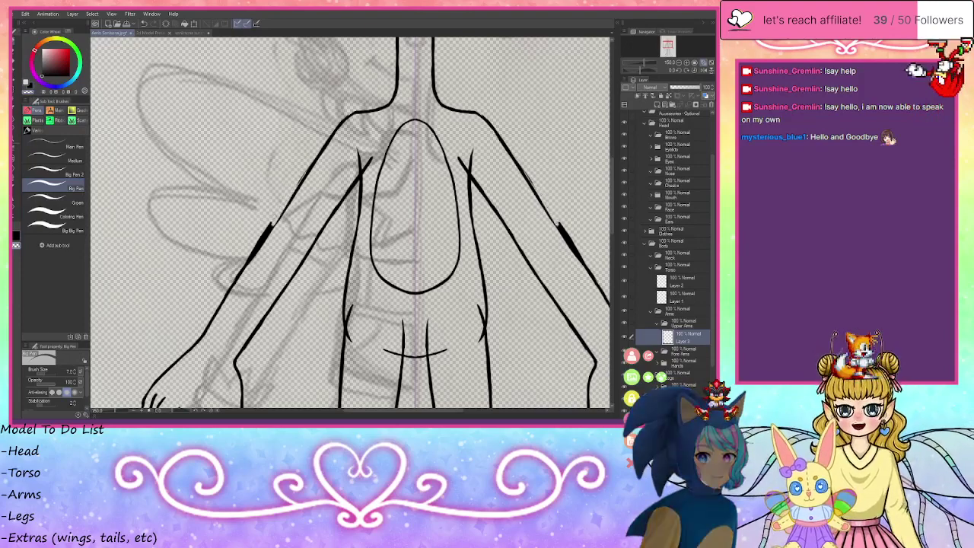
key("ctrl+z")
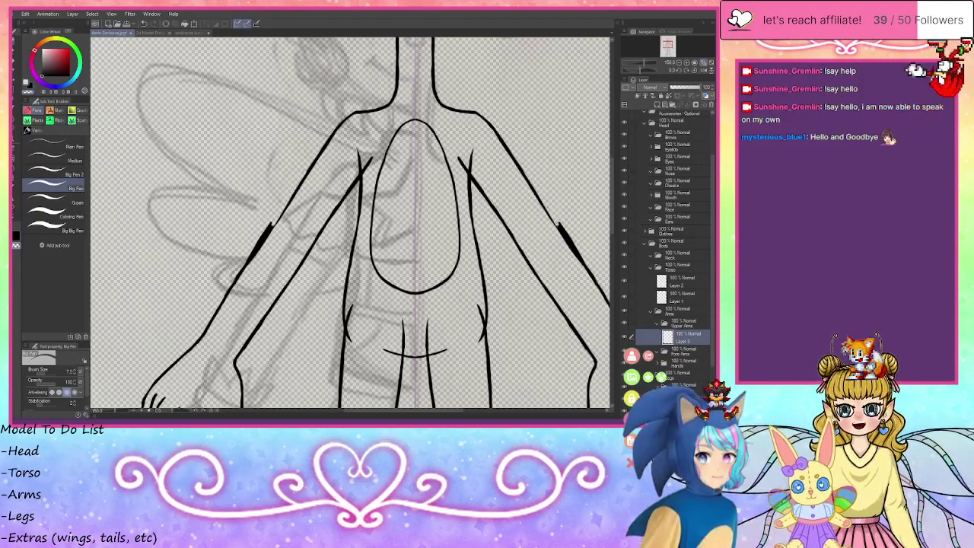
key("ctrl+z")
key("ctrl+z")
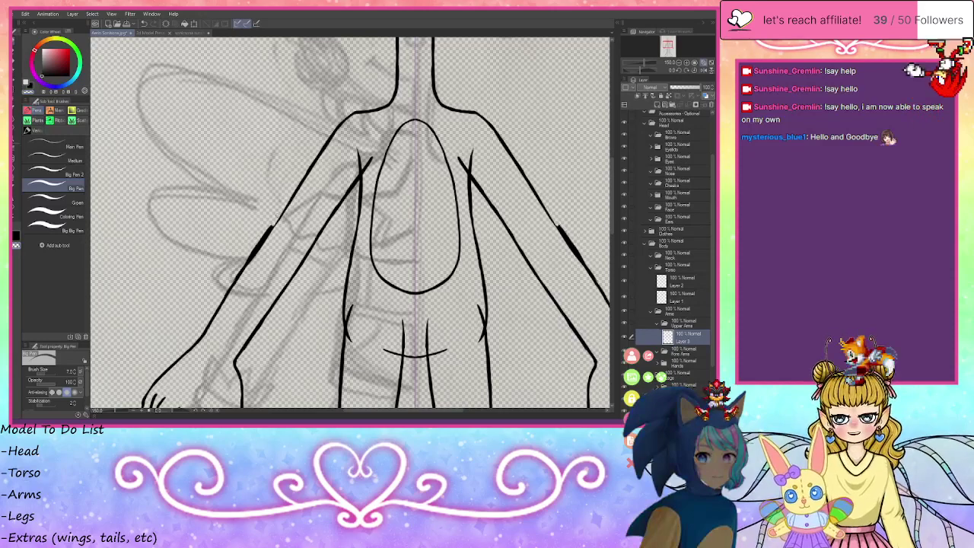
key("ctrl+z")
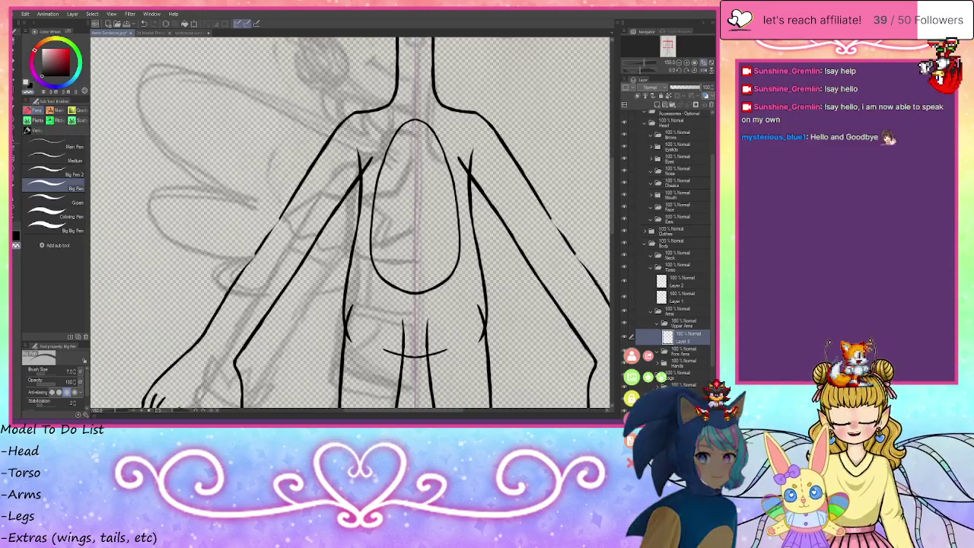
key("ctrl+z")
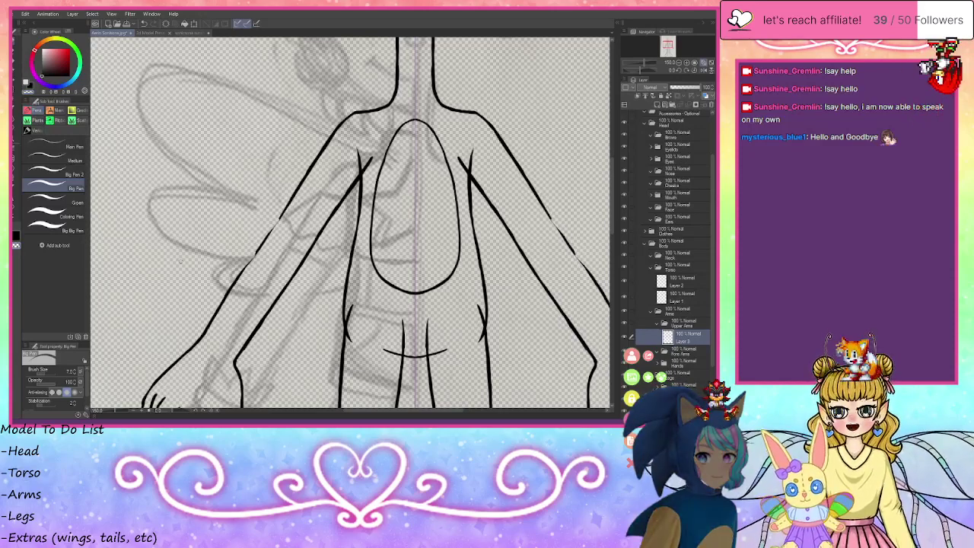
- Erase the lower outer arm lines above the wrists, redraw them running smoothly into the hands, and clean up the joins
left_click_drag(204, 334, 243, 268)
left_click_drag(243, 268, 204, 330)
key("ctrl+z")
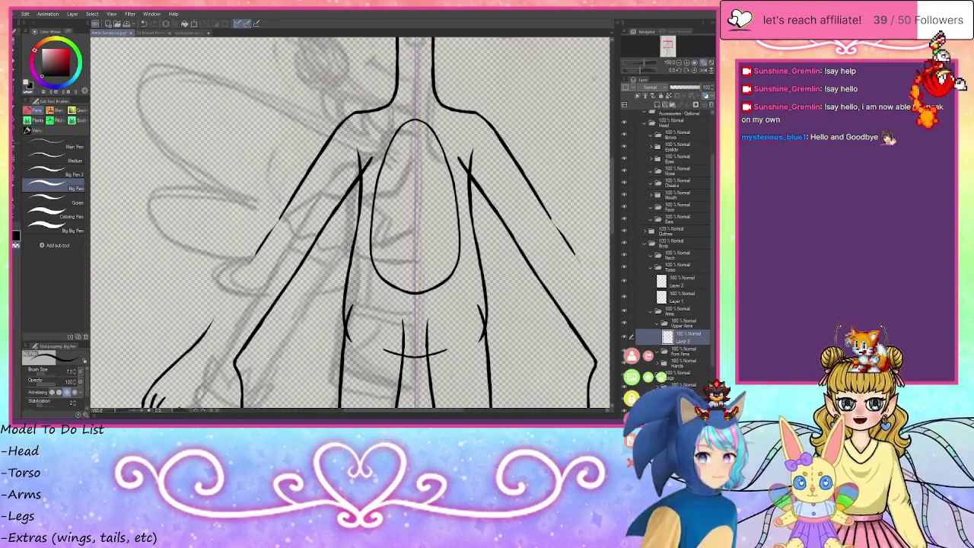
left_click(686, 64)
mouse_move(275, 186)
left_mouse_down()
mouse_move(444, 75)
mouse_move(318, 268)
left_mouse_up()
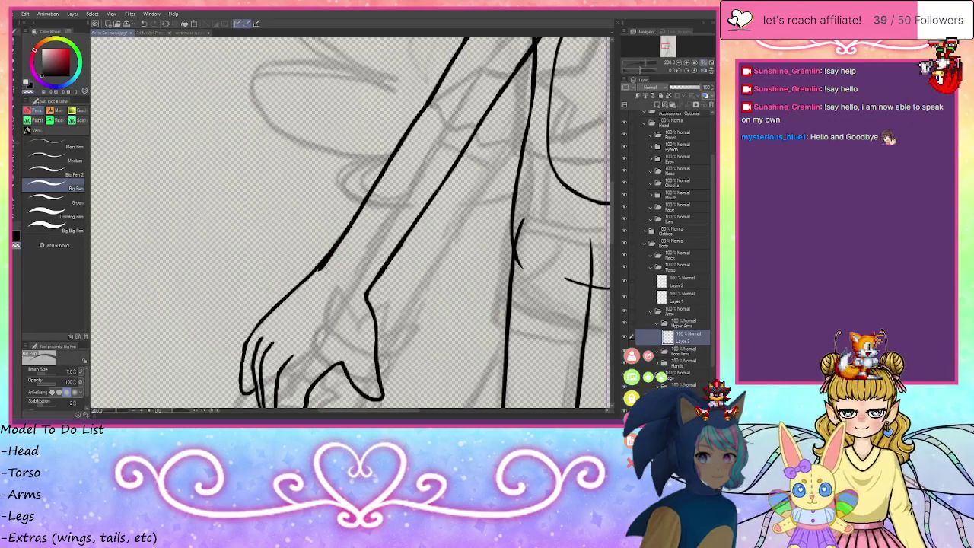
left_click_drag(333, 258, 319, 274)
key("ctrl+z")
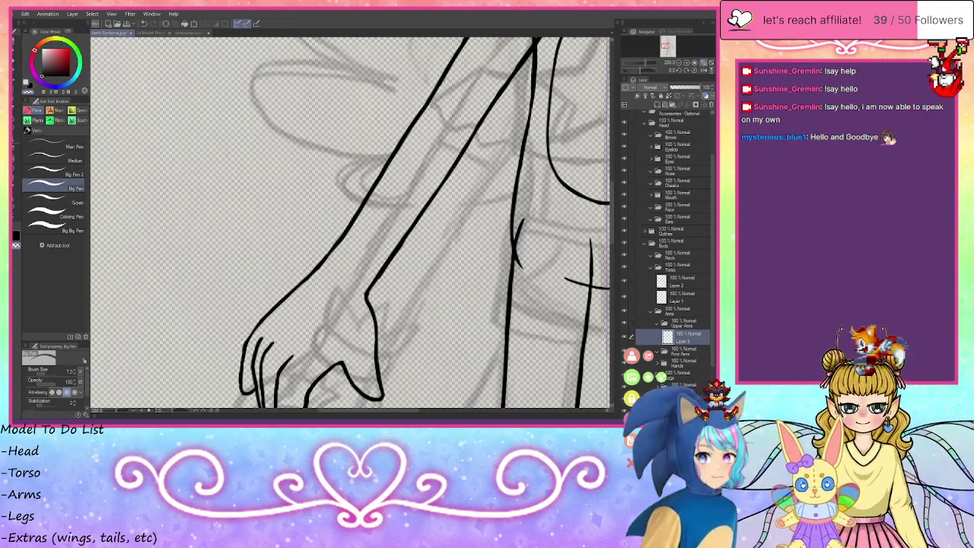
- Check the redrawn arms and the proportions of the whole body line art against the sketch
mouse_move(426, 183)
left_mouse_down()
mouse_move(401, 210)
mouse_move(397, 268)
left_mouse_up()
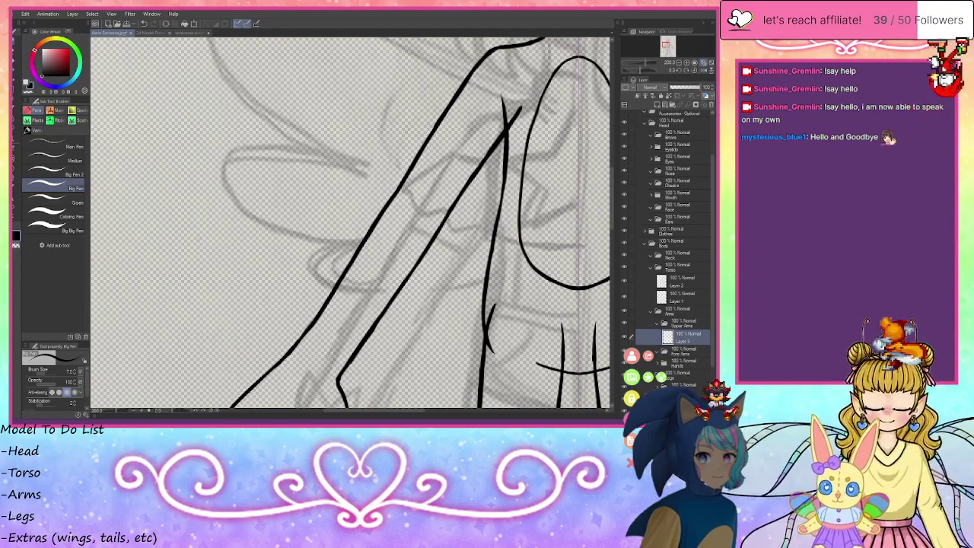
scroll(291, 128, "down", 5)
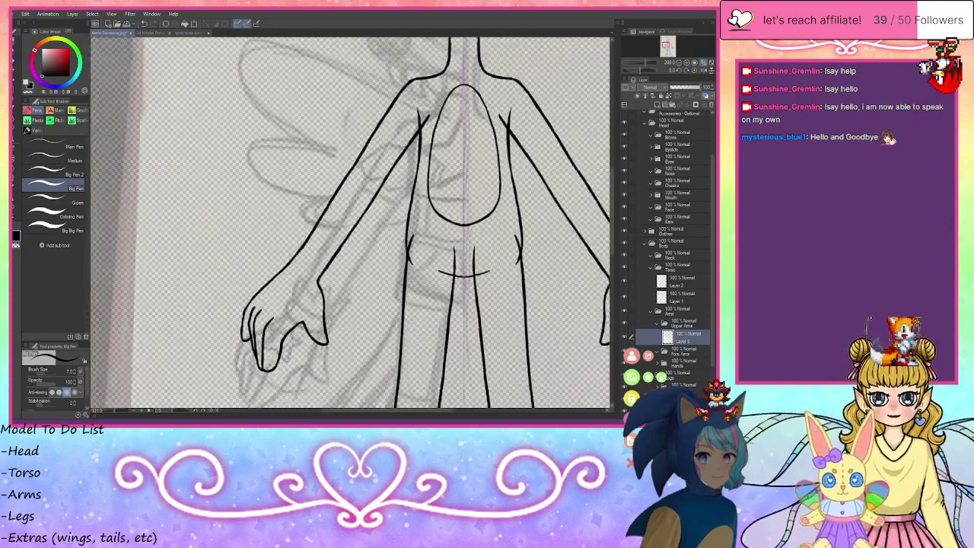
key("ctrl+minus")
key("ctrl+minus")
key("ctrl+minus")
key("ctrl+minus")
key("ctrl+minus")
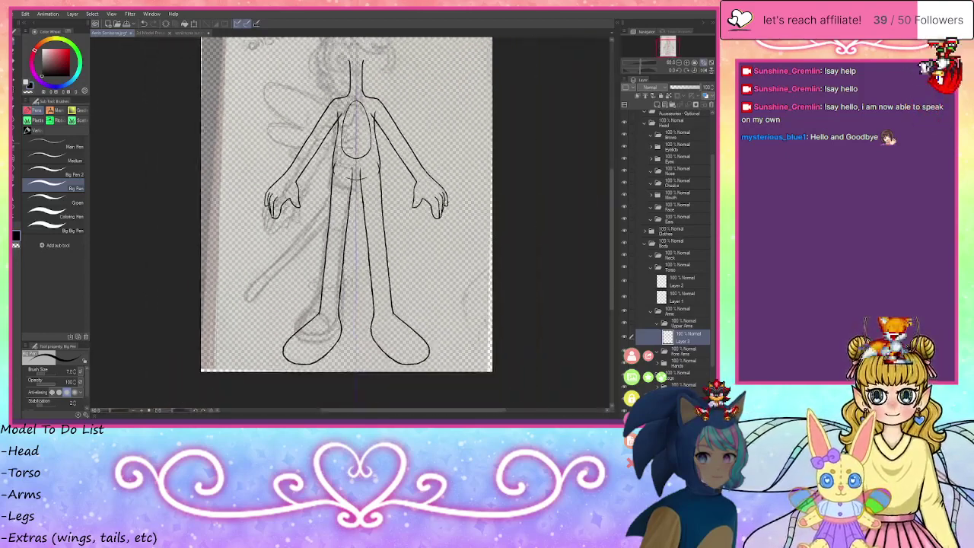
scroll(336, 183, "down", 1)
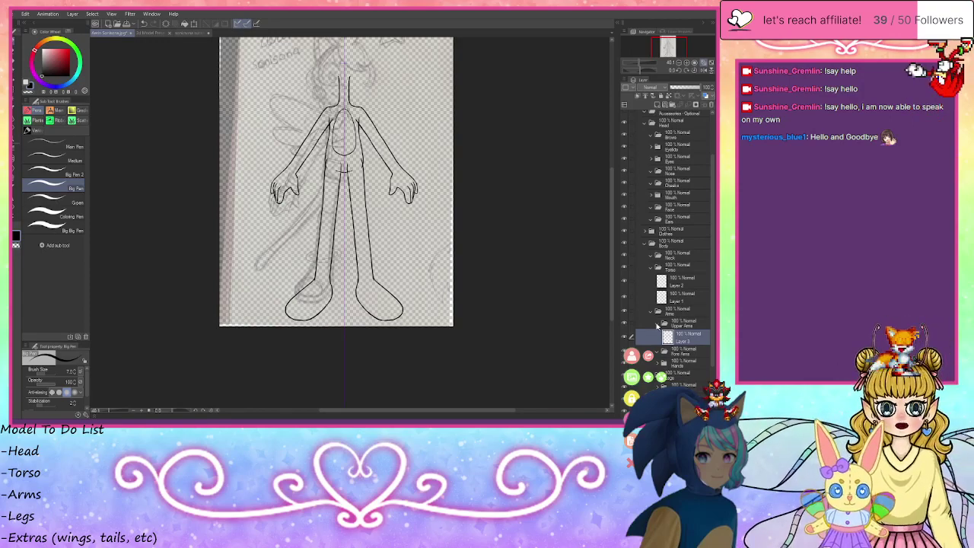
- Collapse the arm, torso and leg folders, move the Legs folder above the Arms folder, and collapse the Body folder
left_click(658, 325)
left_click(651, 267)
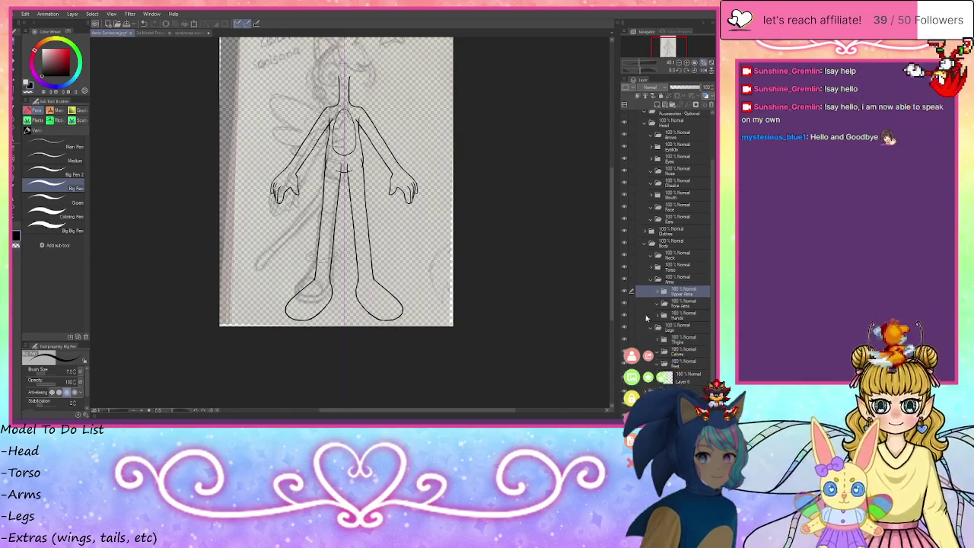
left_click(651, 327)
left_click(650, 315)
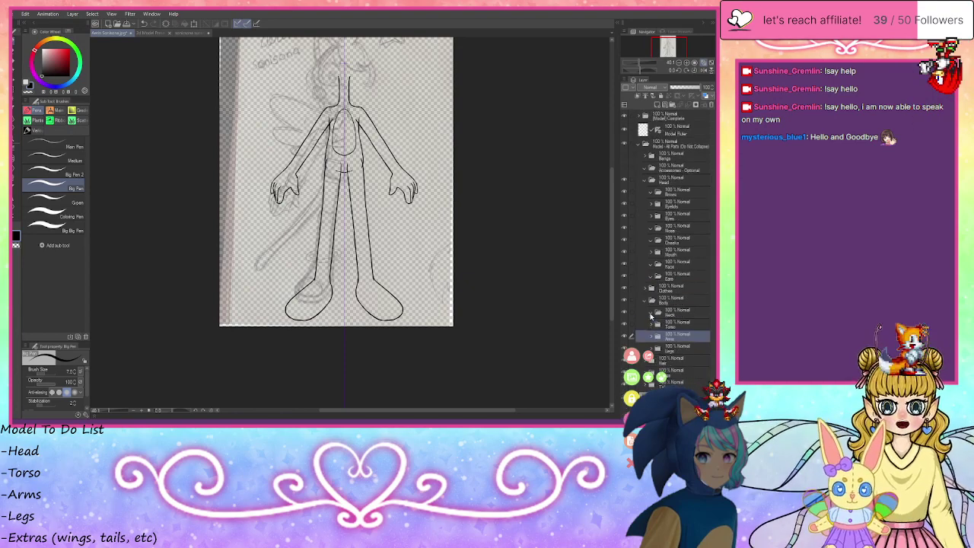
left_click_drag(673, 350, 671, 335)
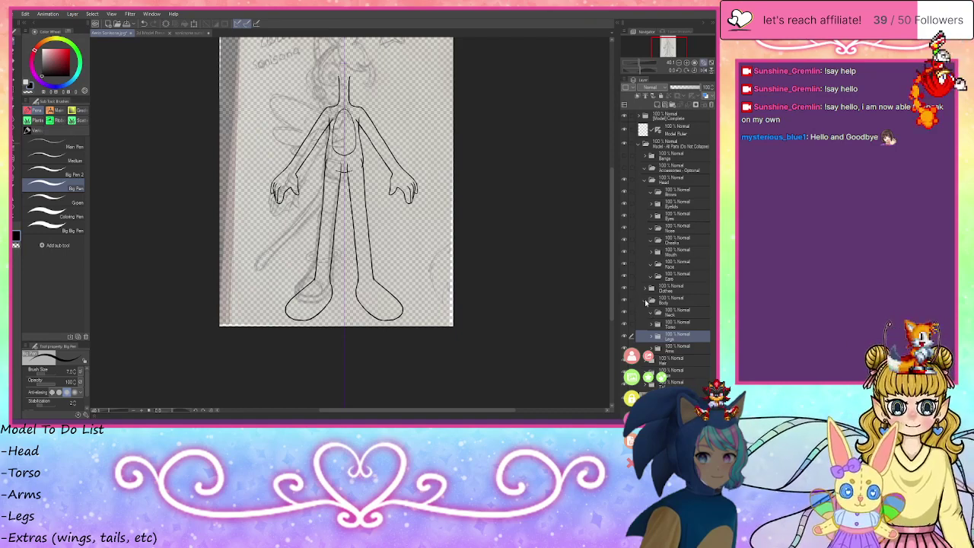
left_click(645, 303)
- Select the Model - All Parts folder and scale the whole body down slightly about its centre
scroll(241, 94, "down", 6)
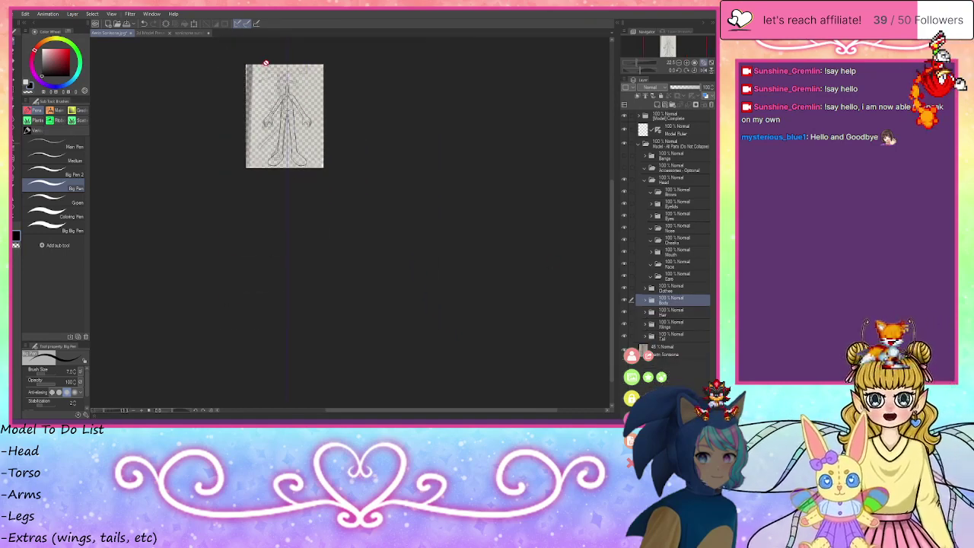
scroll(271, 65, "up", 5)
scroll(272, 68, "up", 5)
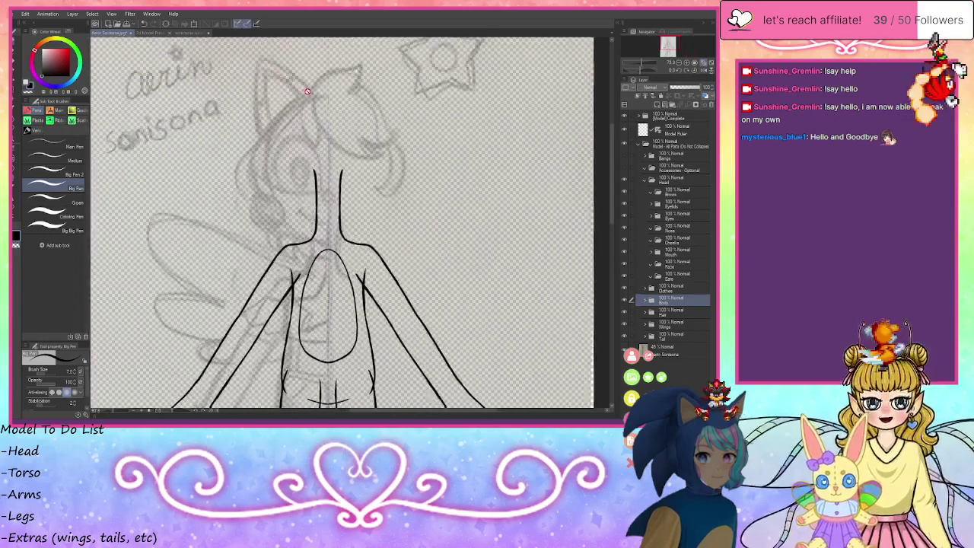
scroll(309, 91, "up", 1)
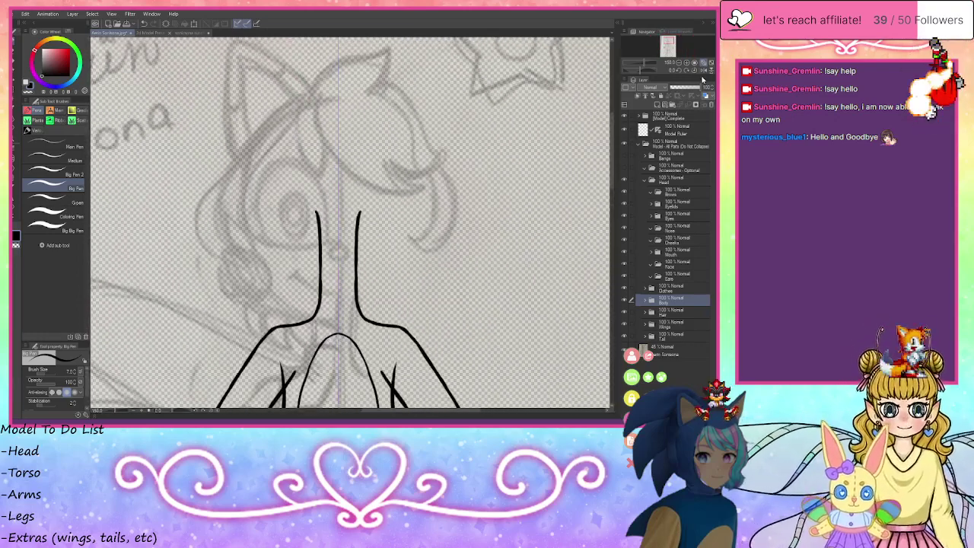
left_click(709, 64)
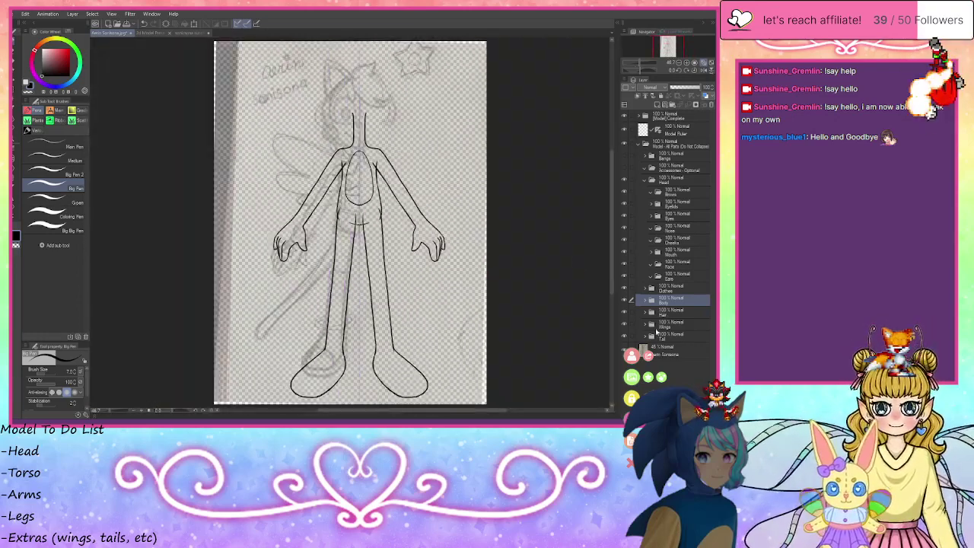
left_click(661, 350)
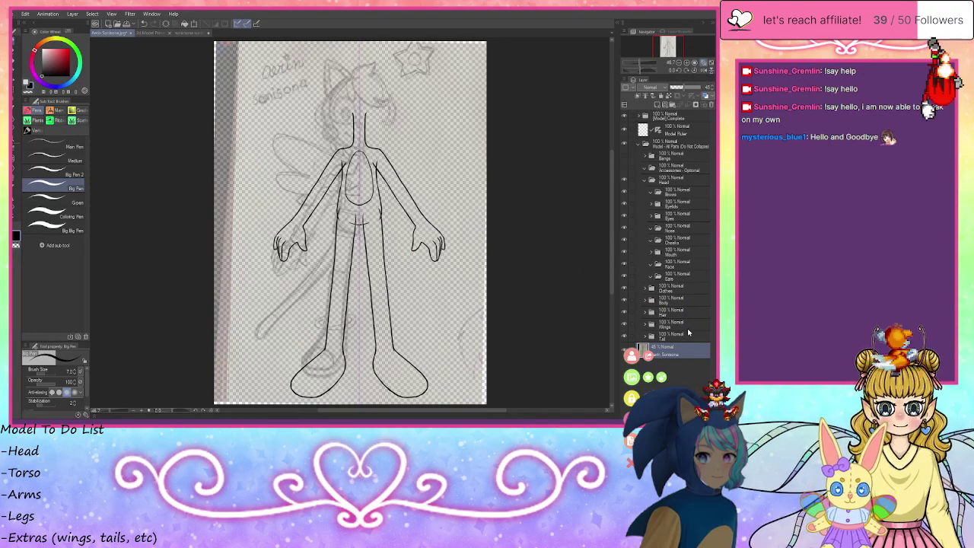
left_click(676, 145)
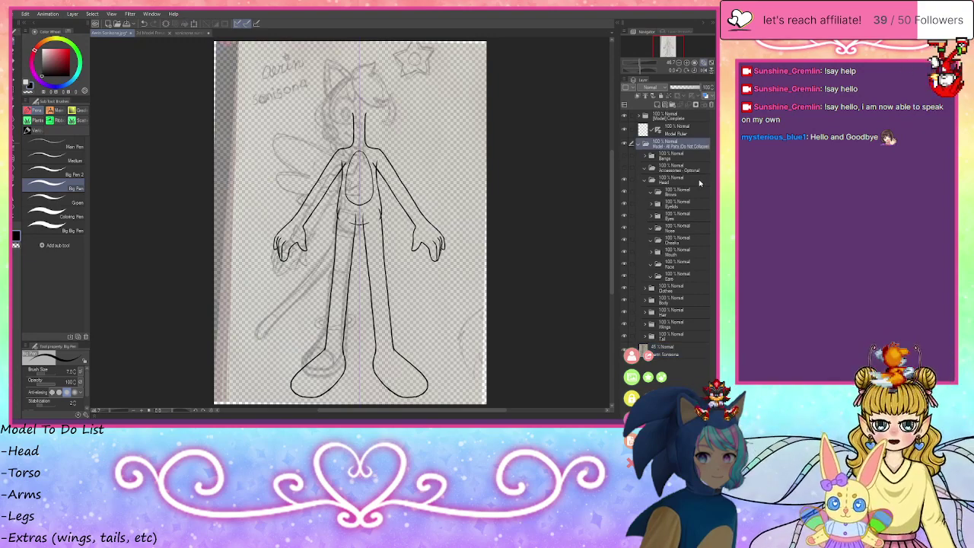
key("ctrl+t")
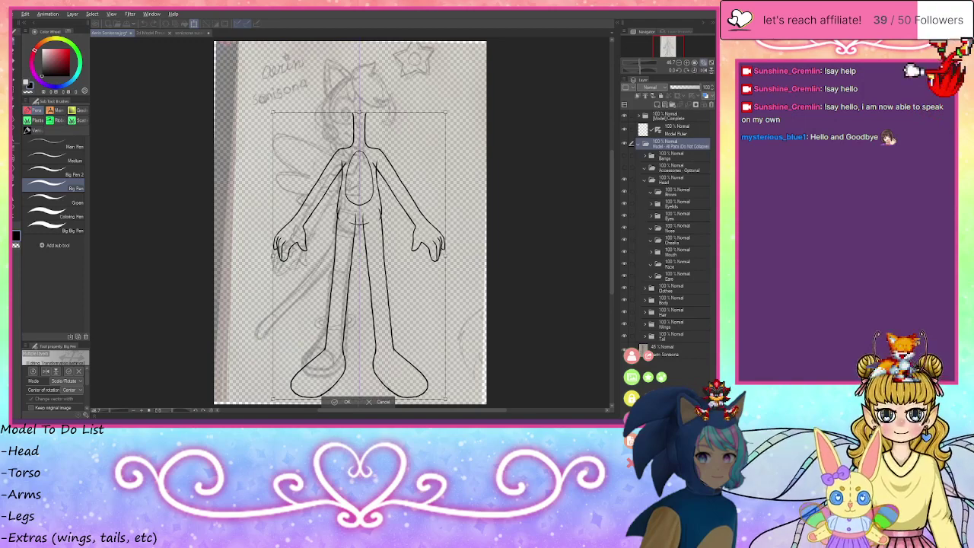
left_click_drag(446, 113, 438, 125)
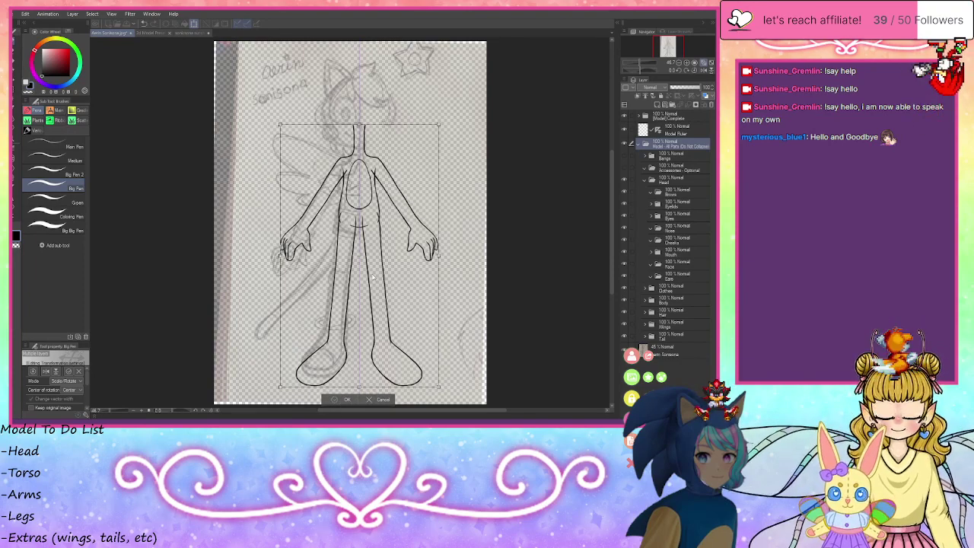
key("Return")
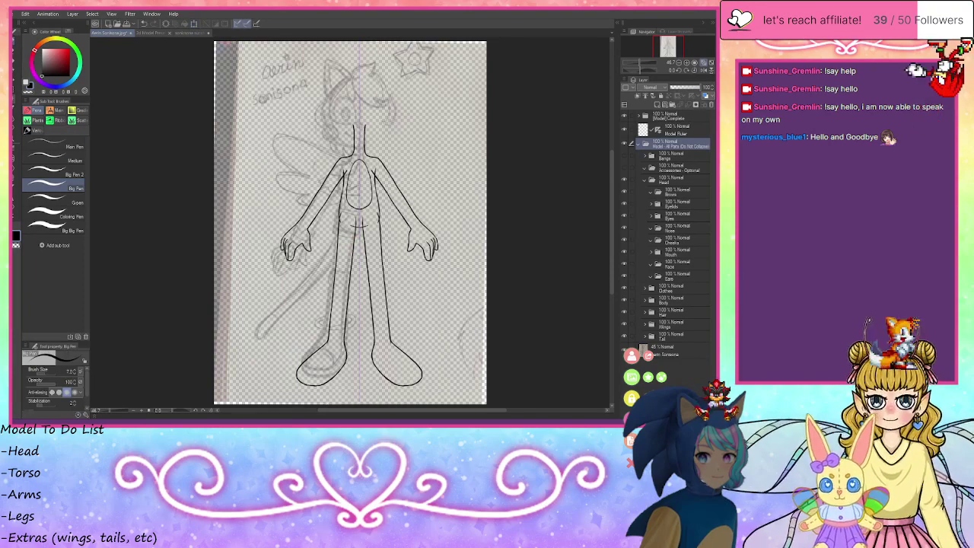
- Use the Move layer tool to shift the whole body slightly lower, keeping it aligned with the centre line
left_click(15, 85)
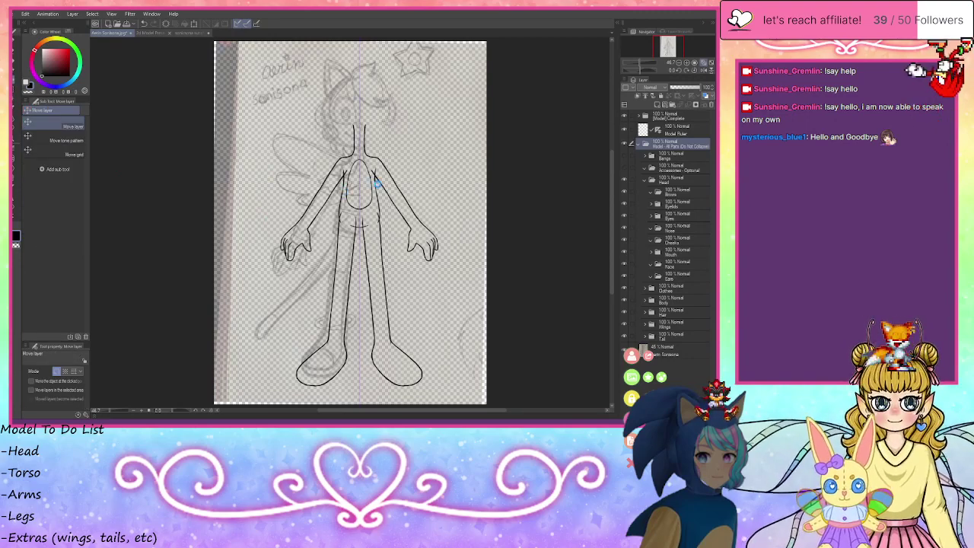
scroll(358, 217, "up", 8)
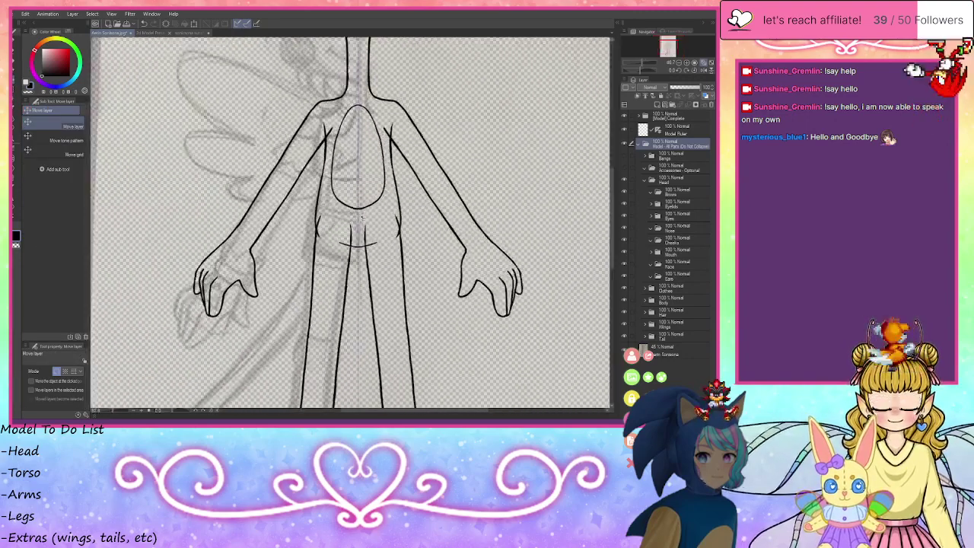
scroll(356, 228, "up", 4)
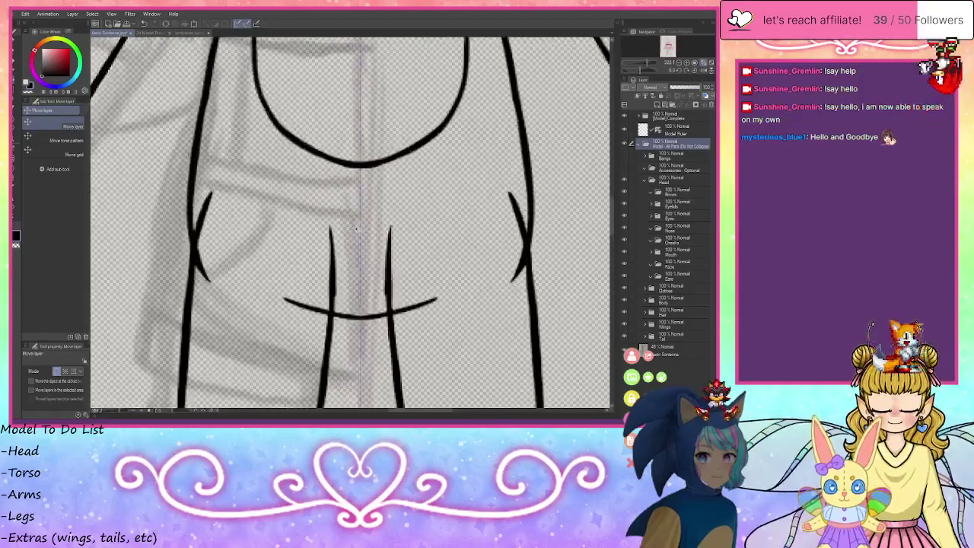
left_click_drag(358, 226, 357, 258)
scroll(356, 255, "down", 6)
scroll(354, 251, "down", 8)
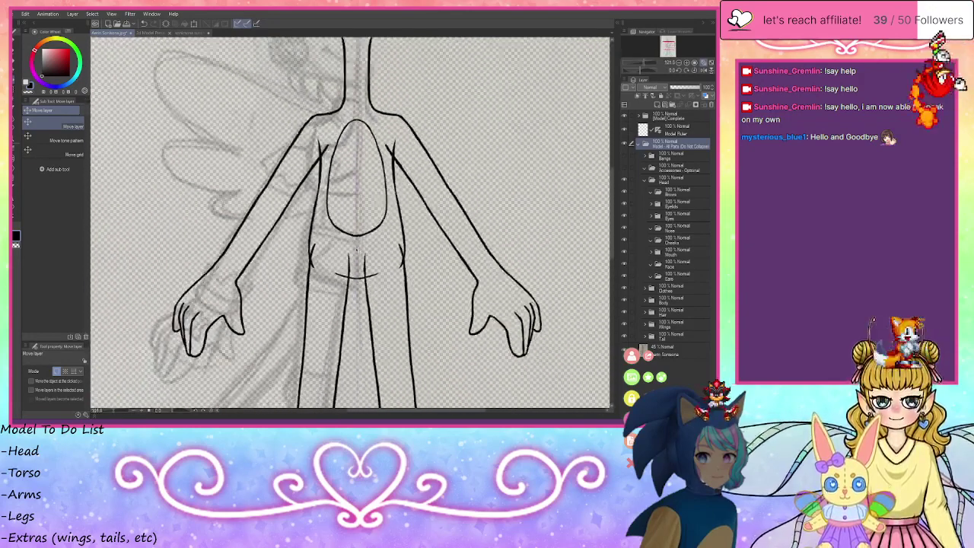
left_click_drag(354, 203, 354, 205)
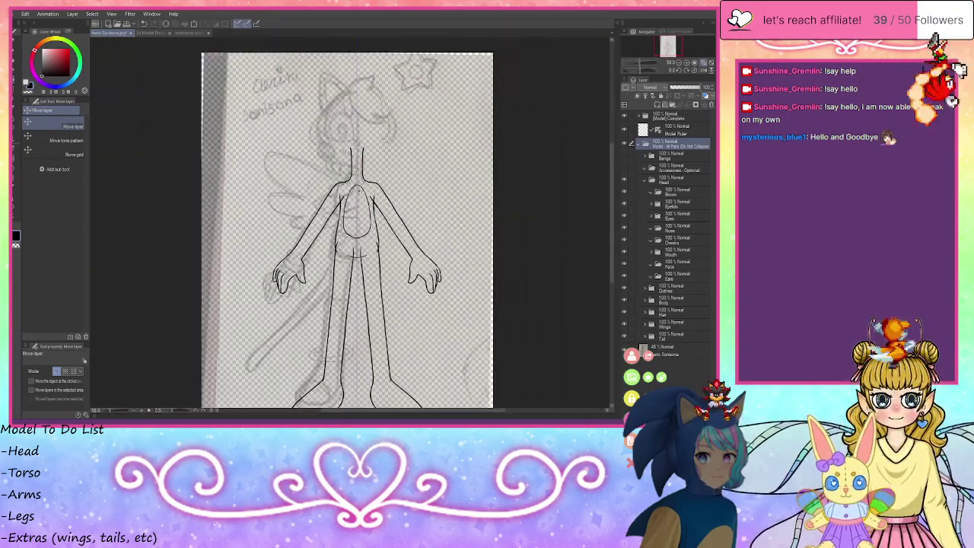
- Add a new layer inside the Face folder and hide the Body folder to leave the head sketch clear
scroll(359, 191, "down", 1)
scroll(359, 191, "up", 6)
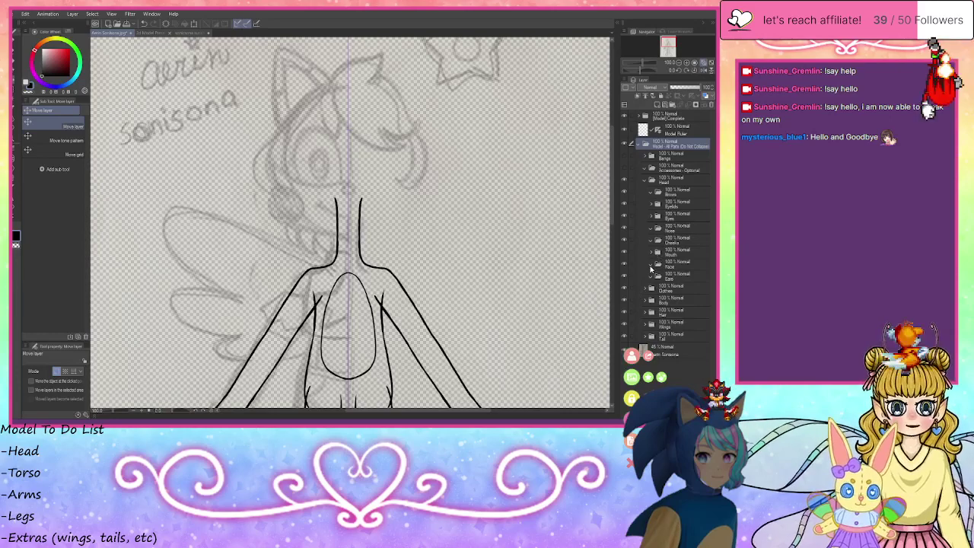
left_click(660, 266)
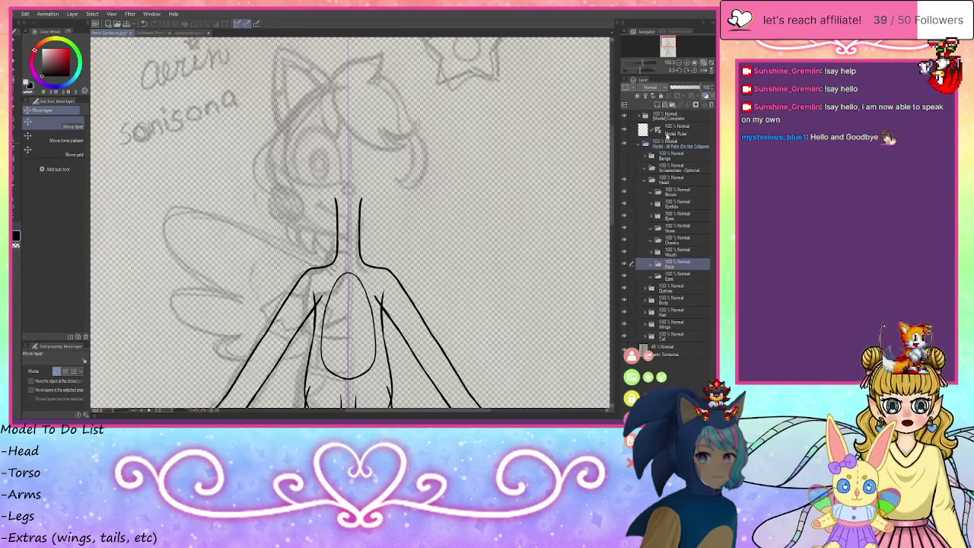
left_click(659, 105)
scroll(373, 172, "down", 3)
scroll(353, 179, "up", 10)
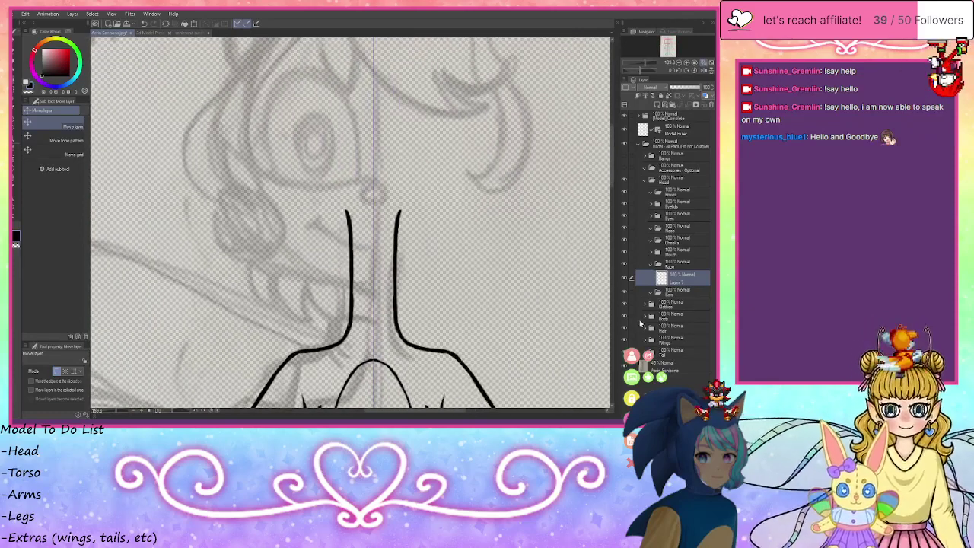
left_click(625, 317)
- Switch back to the Big Pen for drawing the face outline on the new layer
scroll(312, 224, "up", 4)
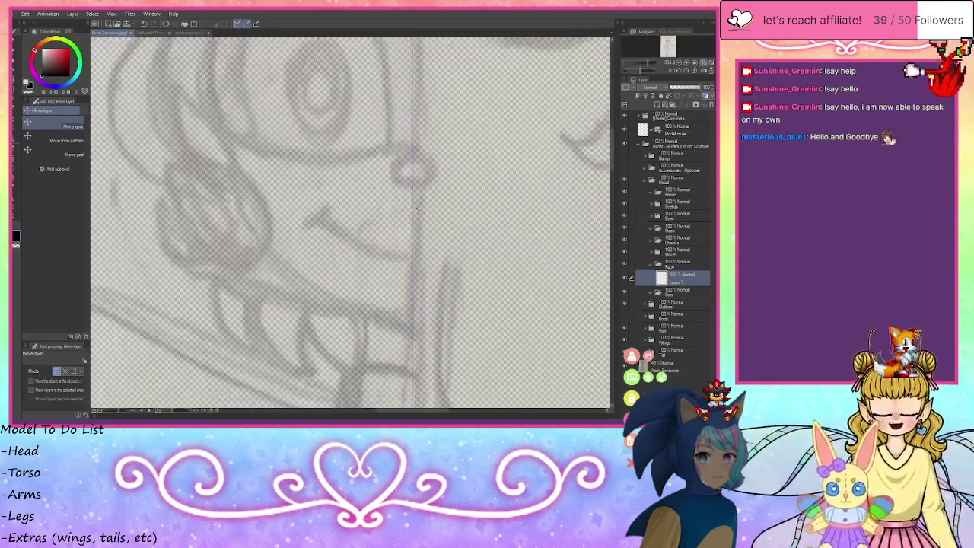
scroll(417, 207, "down", 3)
scroll(417, 207, "down", 2)
scroll(428, 156, "up", 4)
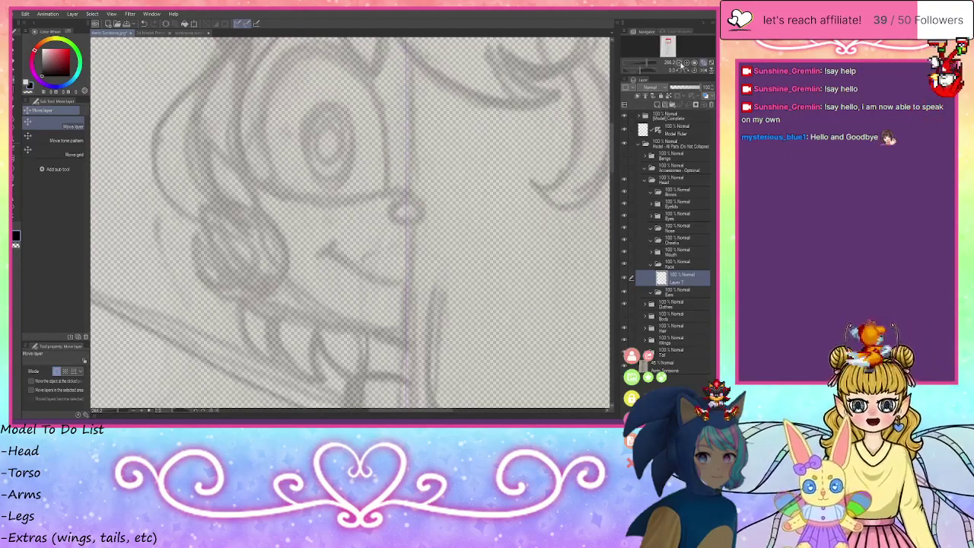
scroll(346, 206, "down", 1)
left_click_drag(347, 215, 349, 47)
scroll(519, 156, "up", 5)
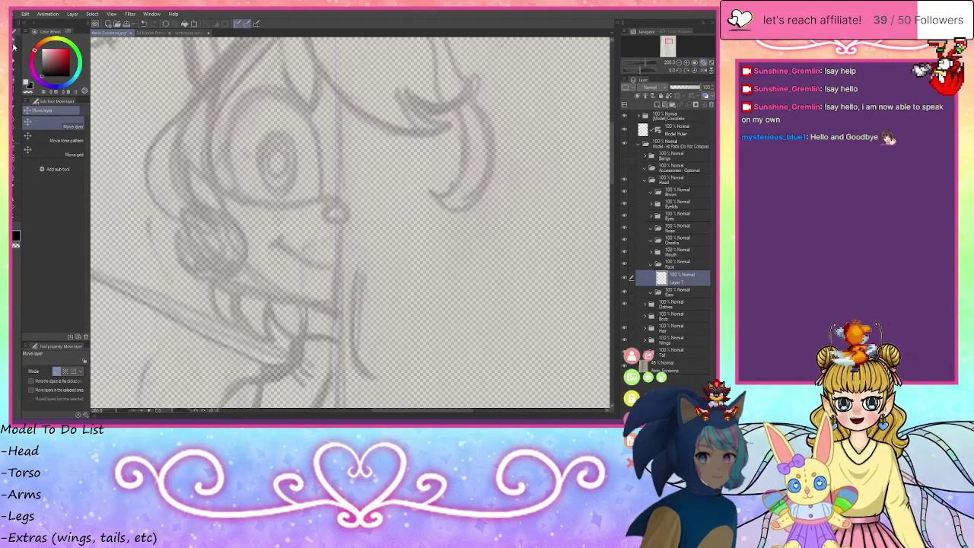
left_click(14, 48)
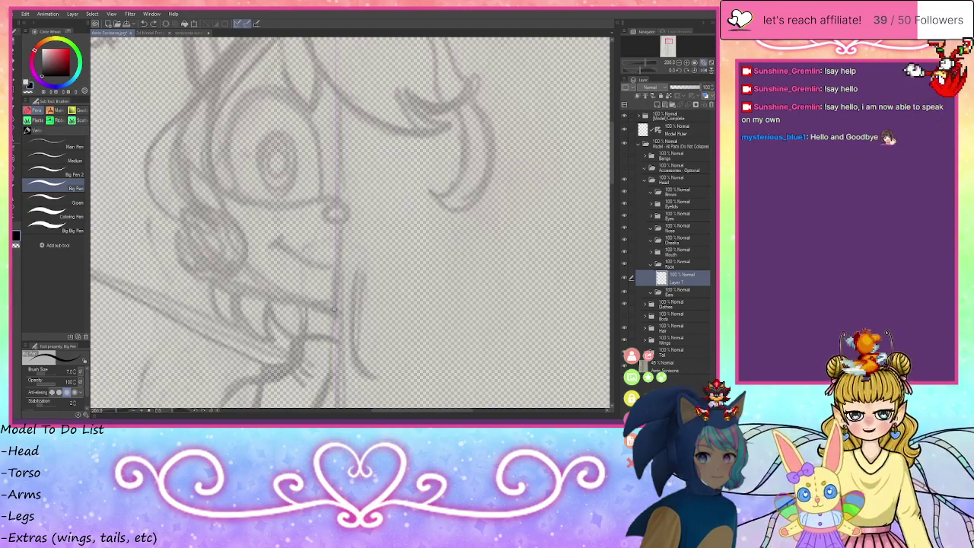
- Draw the mirrored head outline with the Big Pen, from a pointed chin up the sides and over a rounded crown
mouse_move(327, 309)
left_mouse_down()
mouse_move(242, 269)
mouse_move(205, 227)
mouse_move(174, 117)
mouse_move(175, 56)
left_mouse_up()
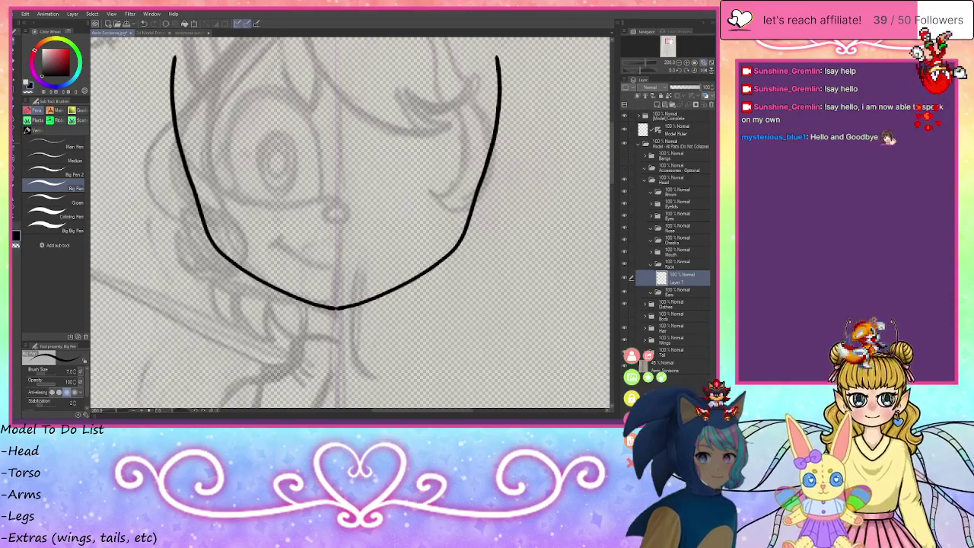
left_click(670, 41)
mouse_move(174, 144)
left_mouse_down()
mouse_move(188, 114)
mouse_move(226, 75)
mouse_move(296, 39)
left_mouse_up()
key("ctrl+z")
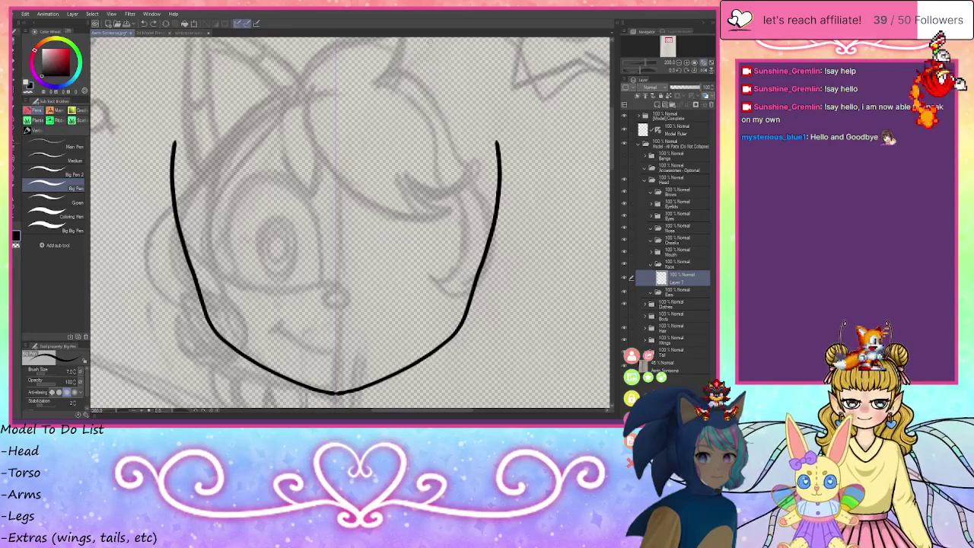
left_click_drag(660, 43, 668, 40)
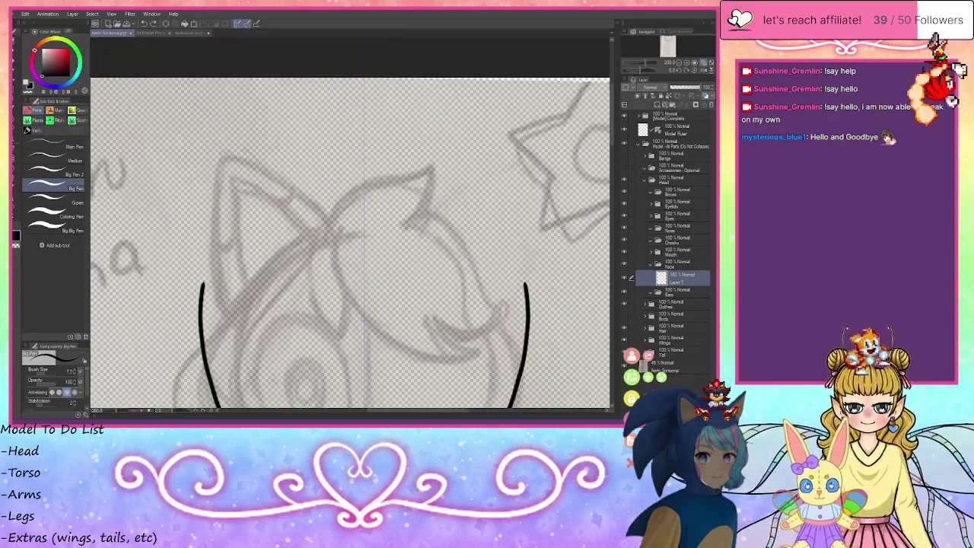
mouse_move(202, 288)
left_mouse_down()
mouse_move(259, 218)
mouse_move(308, 192)
left_mouse_up()
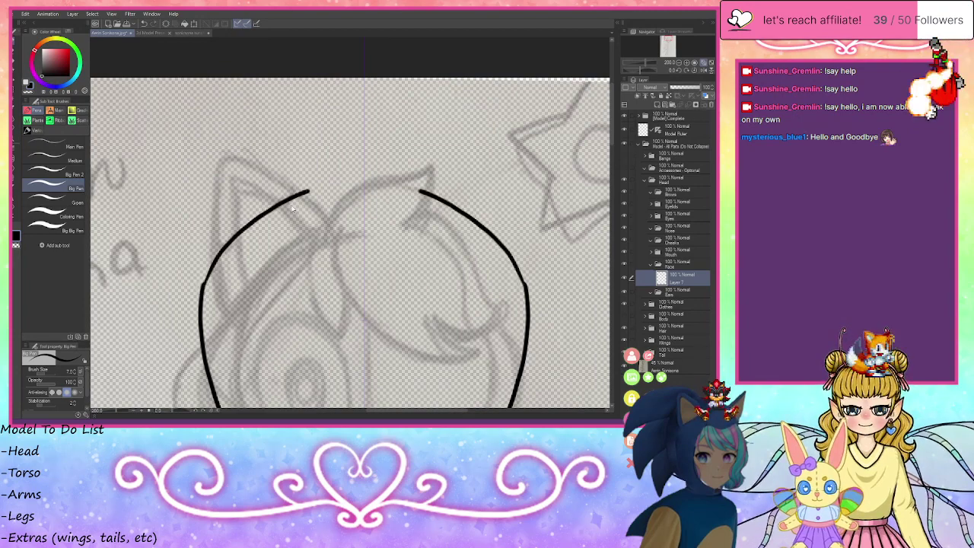
key("ctrl+z")
mouse_move(203, 286)
left_mouse_down()
mouse_move(262, 207)
mouse_move(294, 185)
mouse_move(364, 172)
left_mouse_up()
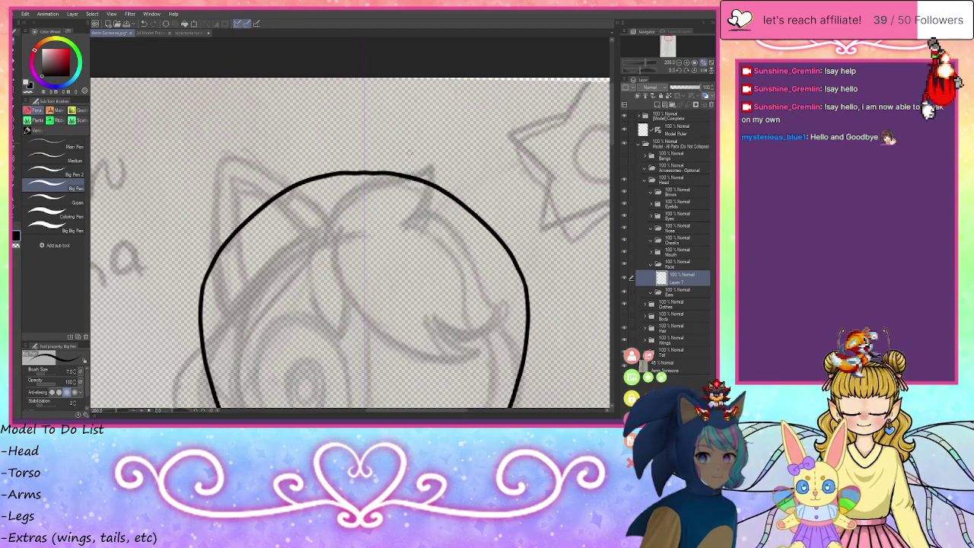
- Thicken the upper sides of the head outline and trim the strokes into smooth, even curves
mouse_move(228, 239)
left_mouse_down()
mouse_move(207, 282)
mouse_move(223, 250)
mouse_move(199, 324)
mouse_move(213, 271)
mouse_move(207, 366)
left_mouse_up()
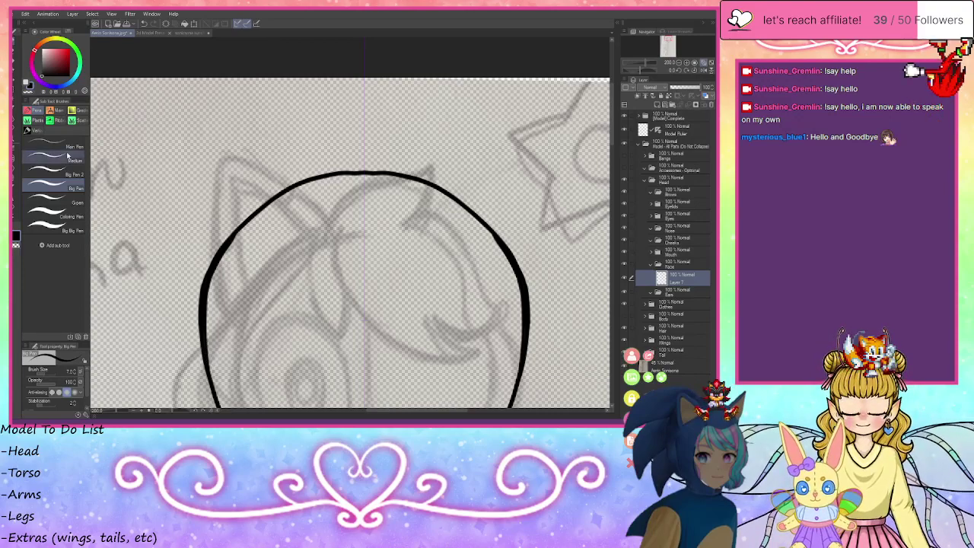
mouse_move(223, 237)
left_mouse_down()
mouse_move(205, 274)
mouse_move(198, 342)
left_mouse_up()
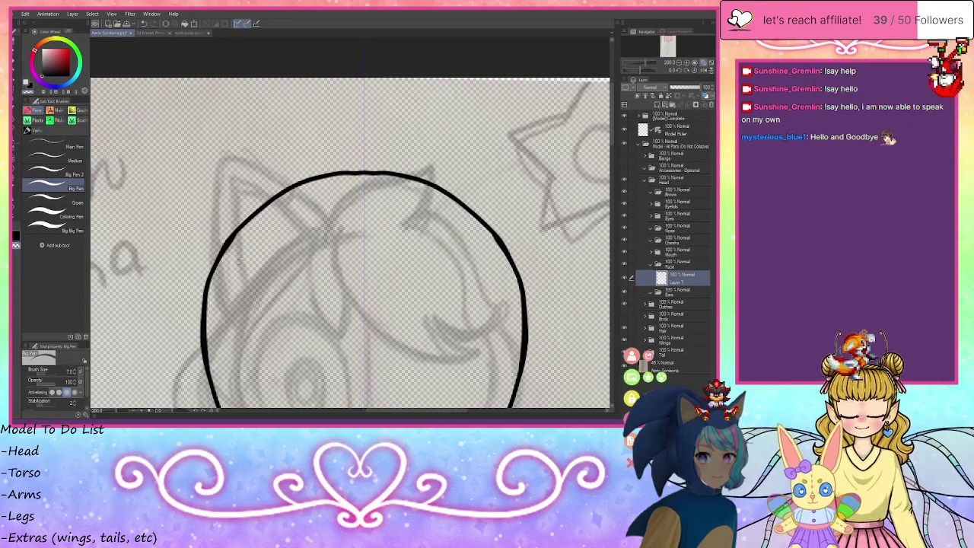
left_click_drag(237, 239, 227, 256)
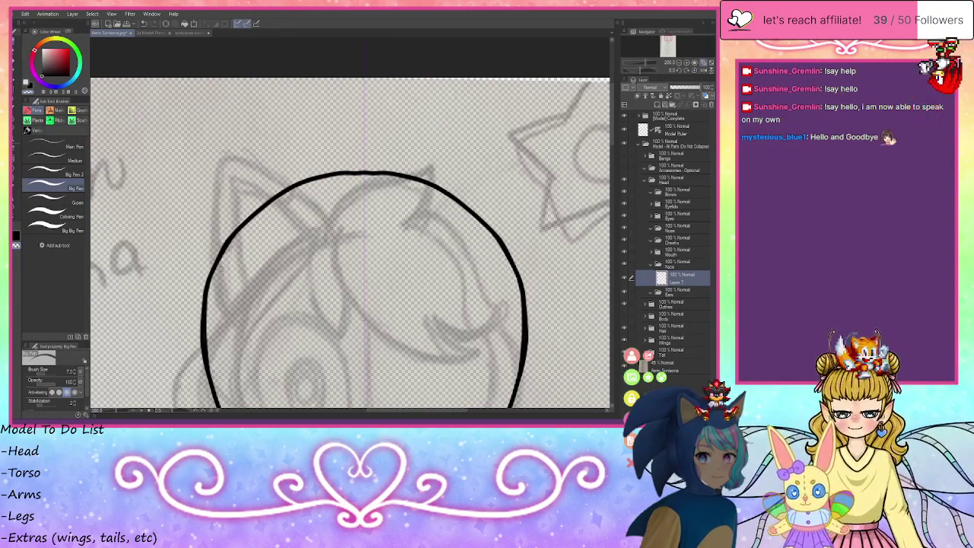
mouse_move(213, 307)
left_mouse_down()
mouse_move(210, 340)
mouse_move(212, 290)
left_mouse_up()
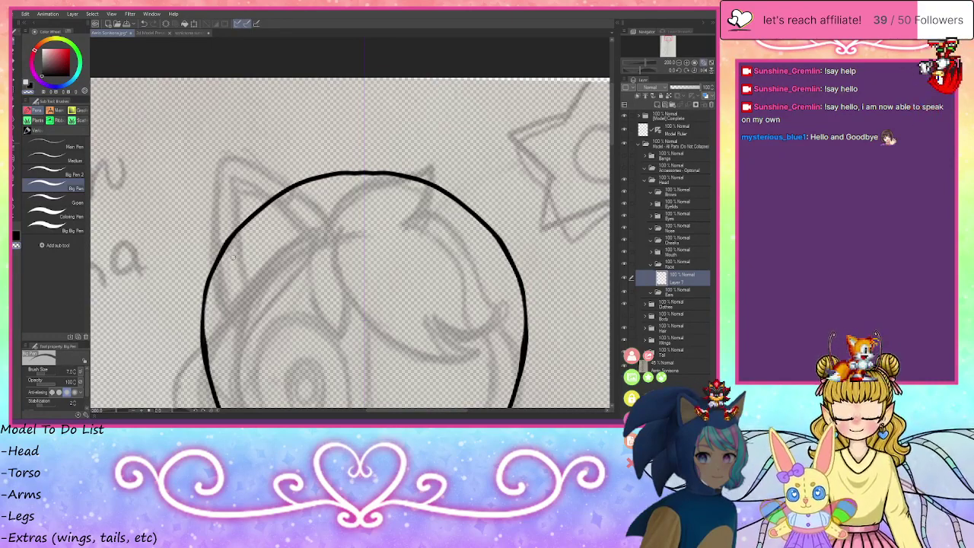
left_click_drag(206, 341, 208, 361)
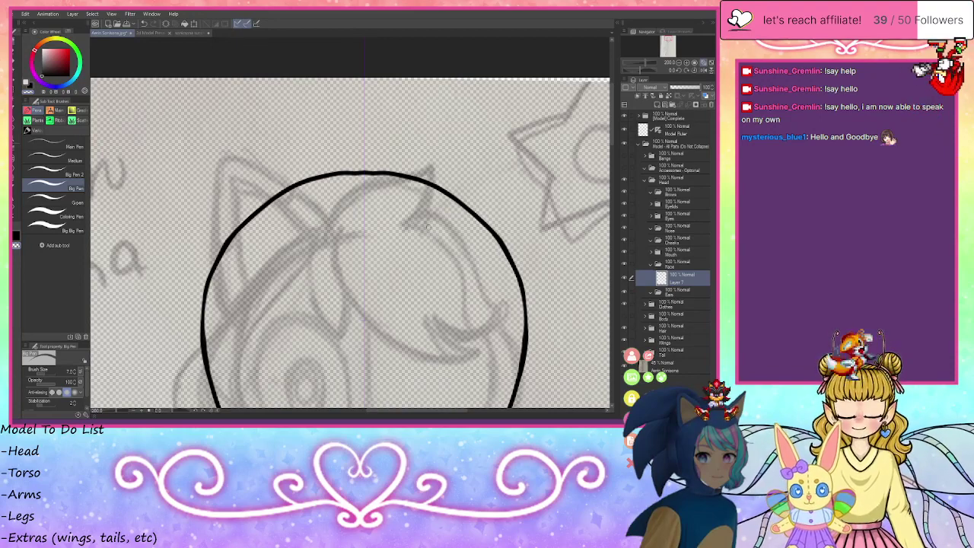
- Erase the pointed chin and jawline, leaving the head's side lines ending in tapers at nose height
left_click_drag(674, 39, 669, 41)
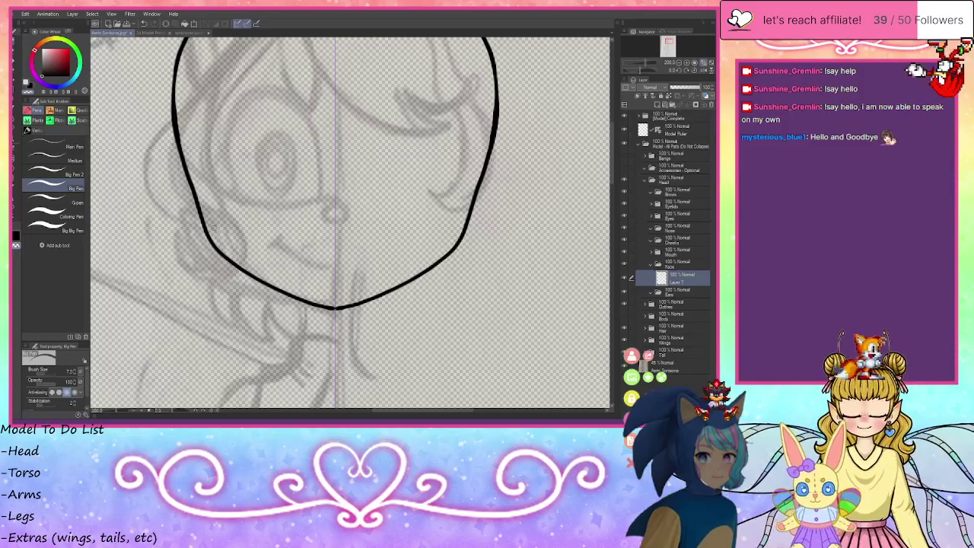
mouse_move(214, 242)
left_mouse_down()
mouse_move(242, 262)
mouse_move(213, 221)
mouse_move(207, 244)
left_mouse_up()
mouse_move(199, 196)
left_mouse_down()
mouse_move(212, 242)
mouse_move(306, 307)
mouse_move(295, 303)
left_mouse_up()
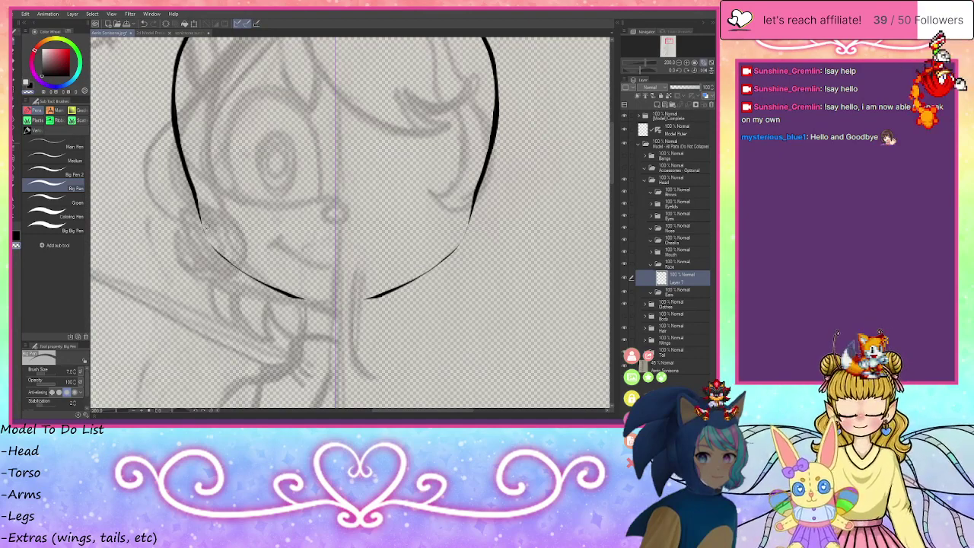
mouse_move(199, 190)
left_mouse_down()
mouse_move(210, 233)
mouse_move(238, 269)
left_mouse_up()
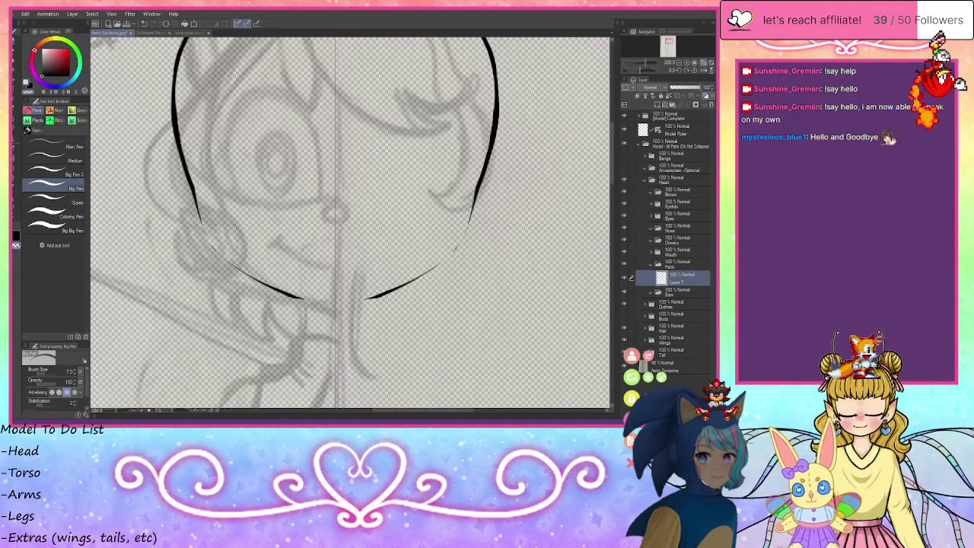
mouse_move(310, 300)
left_mouse_down()
mouse_move(277, 292)
mouse_move(221, 254)
left_mouse_up()
left_click_drag(287, 296, 241, 270)
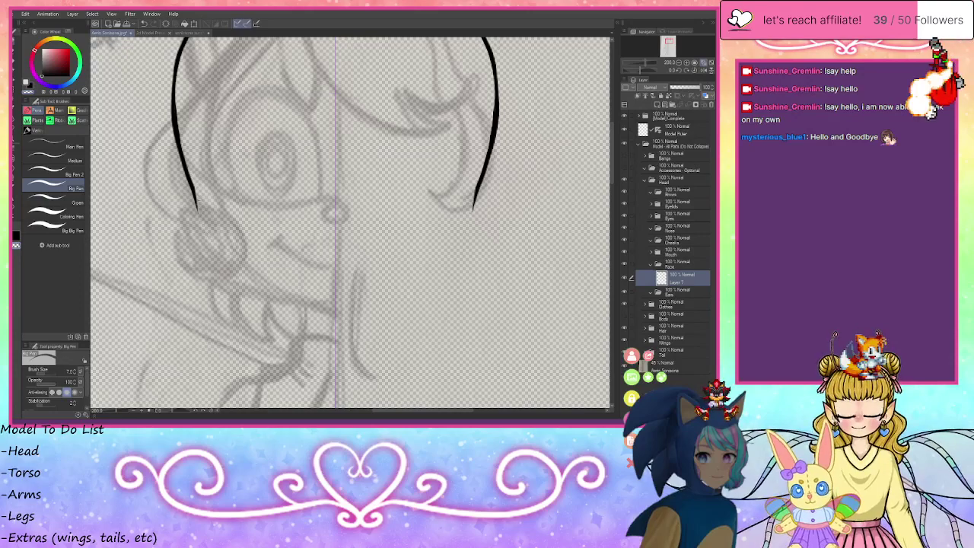
- Redraw the lower face with a slight inward notch at nose height, full cheeks and a rounded chin
left_click(29, 86)
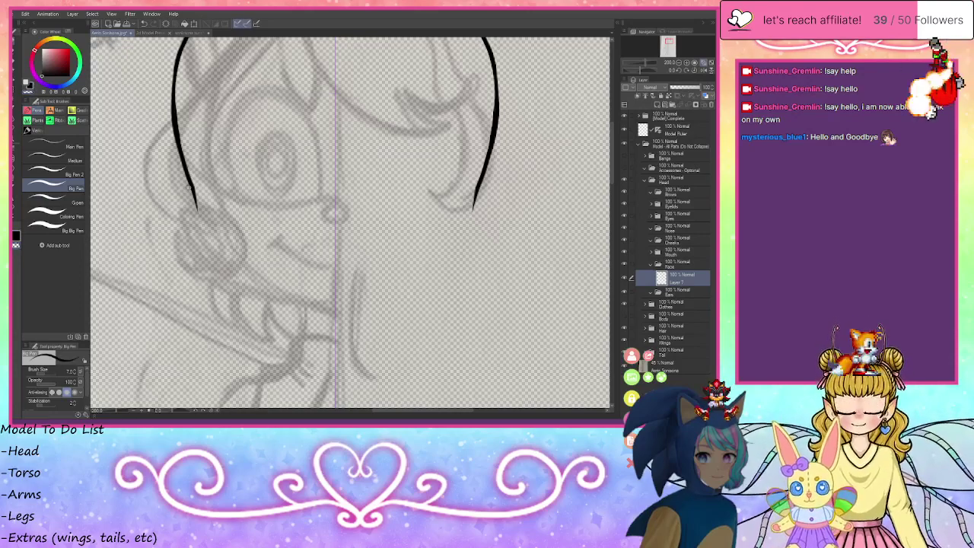
mouse_move(188, 186)
left_mouse_down()
mouse_move(202, 234)
mouse_move(225, 270)
mouse_move(334, 293)
left_mouse_up()
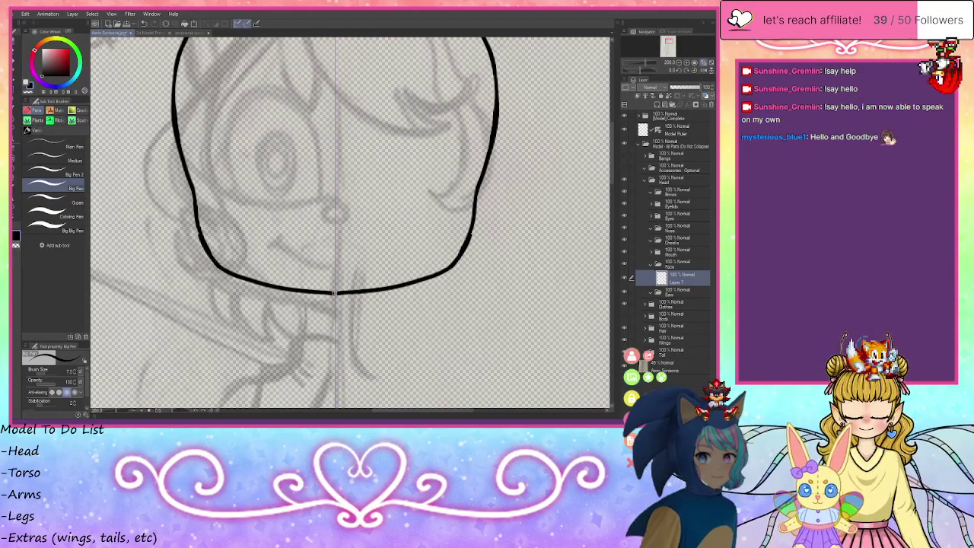
key("ctrl+z")
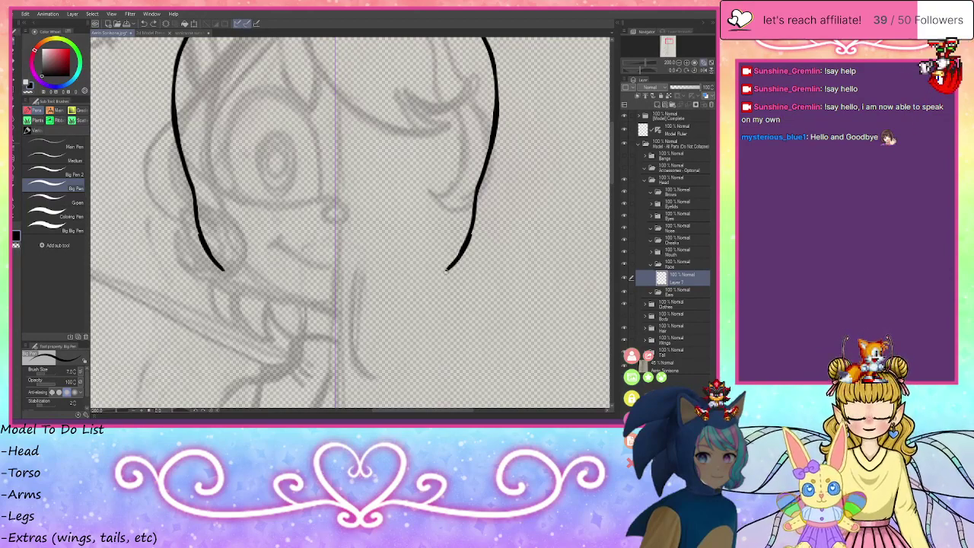
mouse_move(222, 268)
left_mouse_down()
mouse_move(274, 297)
mouse_move(335, 309)
left_mouse_up()
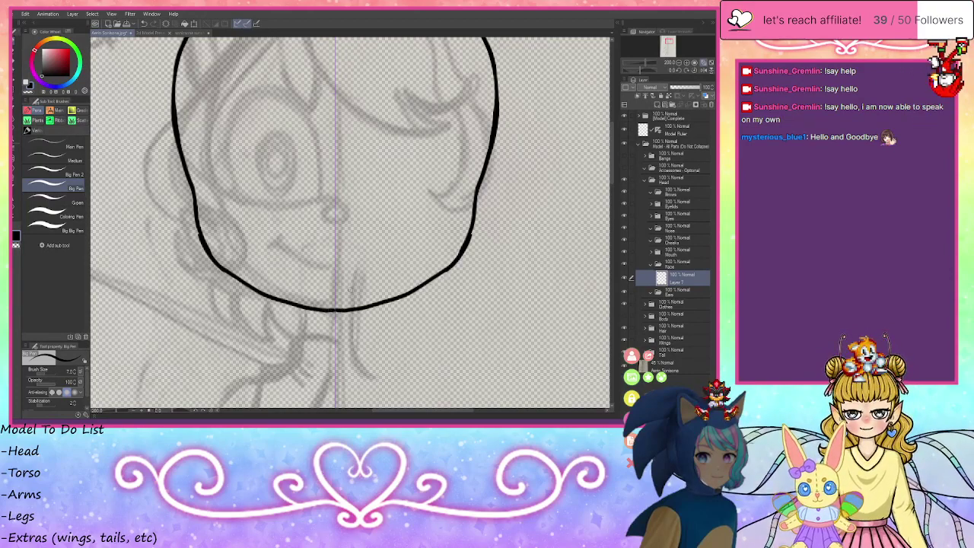
- Thicken the new cheek and jaw curves and trim their edges into a smooth line
mouse_move(473, 211)
left_mouse_down()
mouse_move(459, 259)
mouse_move(418, 288)
mouse_move(379, 297)
left_mouse_up()
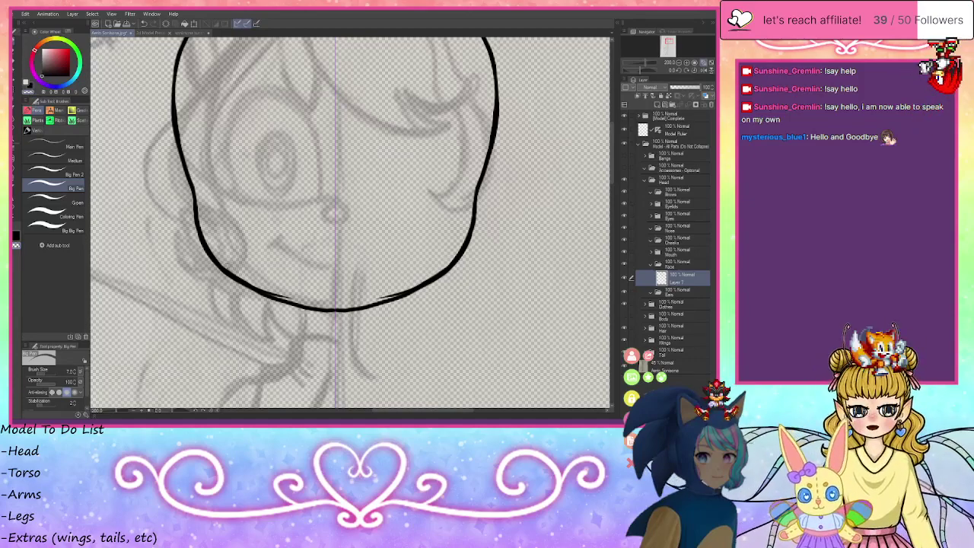
mouse_move(441, 272)
left_mouse_down()
mouse_move(378, 299)
mouse_move(432, 278)
left_mouse_up()
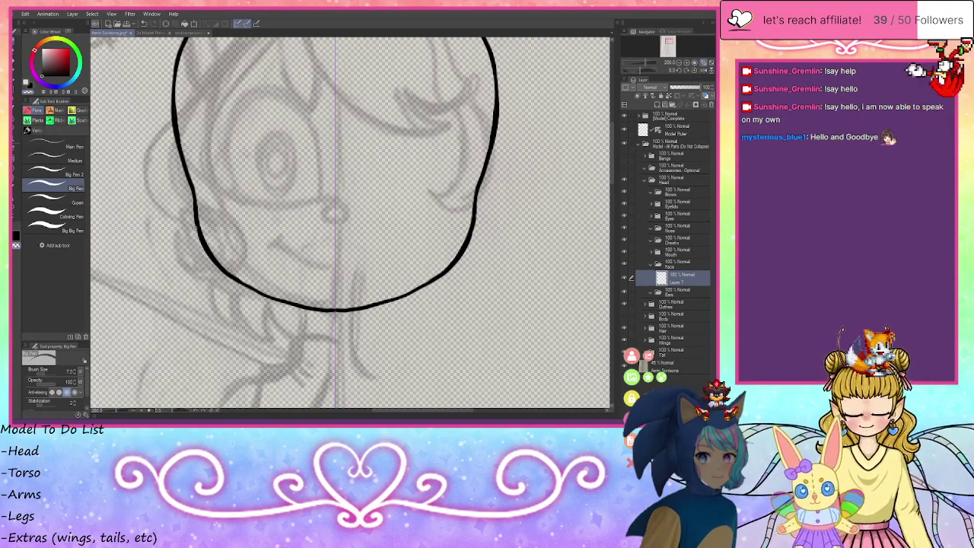
left_click_drag(195, 234, 236, 282)
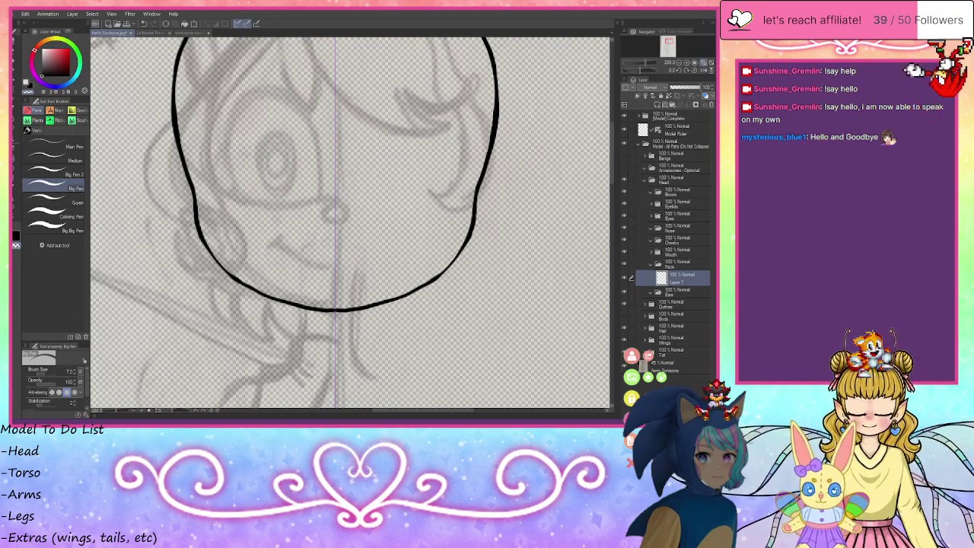
left_click(30, 86)
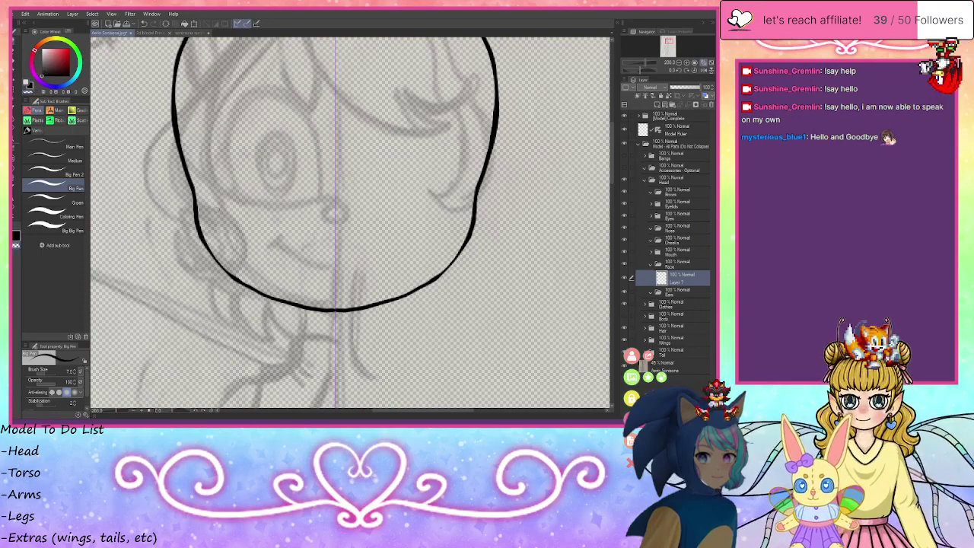
left_click_drag(205, 242, 242, 282)
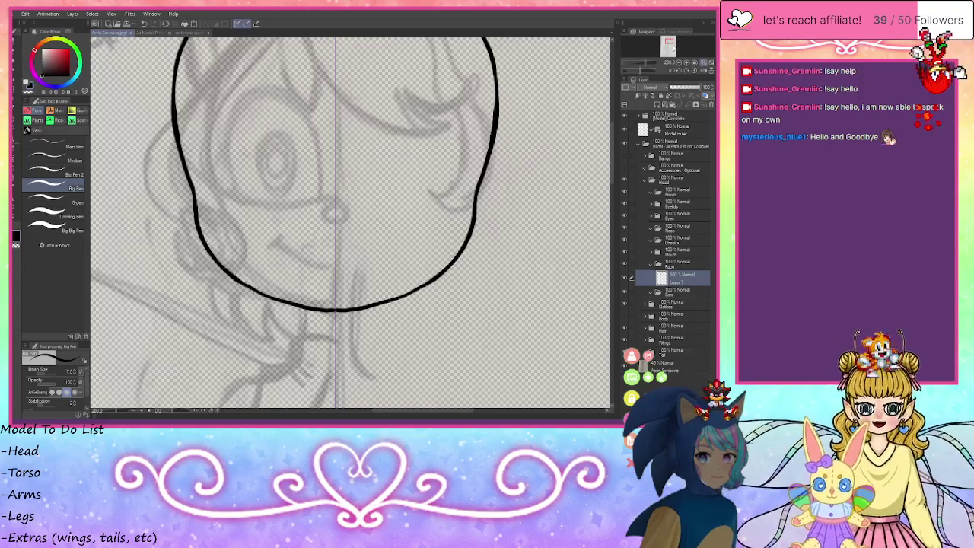
- Thicken the crown and upper sides of the head outline and trim them into a smooth arc
left_click_drag(669, 42, 669, 40)
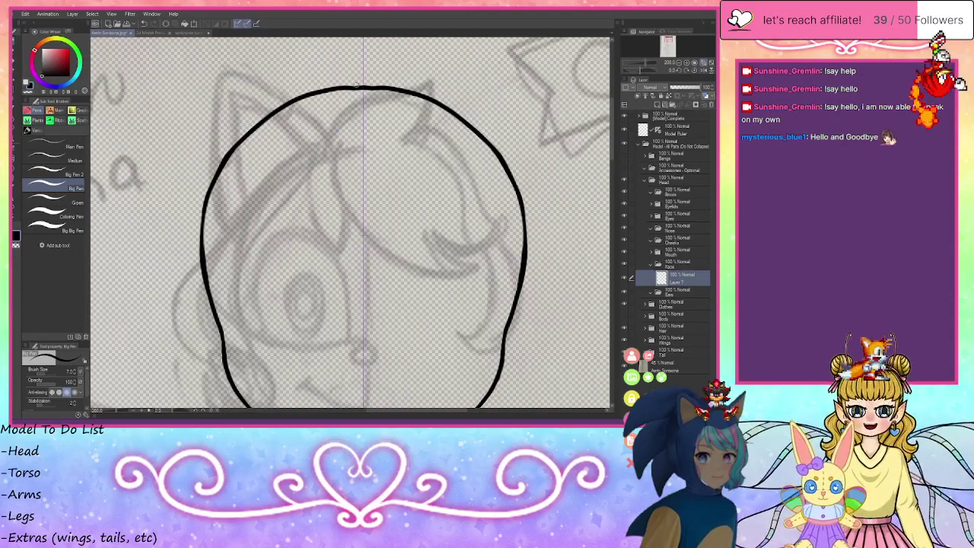
mouse_move(347, 86)
left_mouse_down()
mouse_move(294, 102)
mouse_move(235, 147)
left_mouse_up()
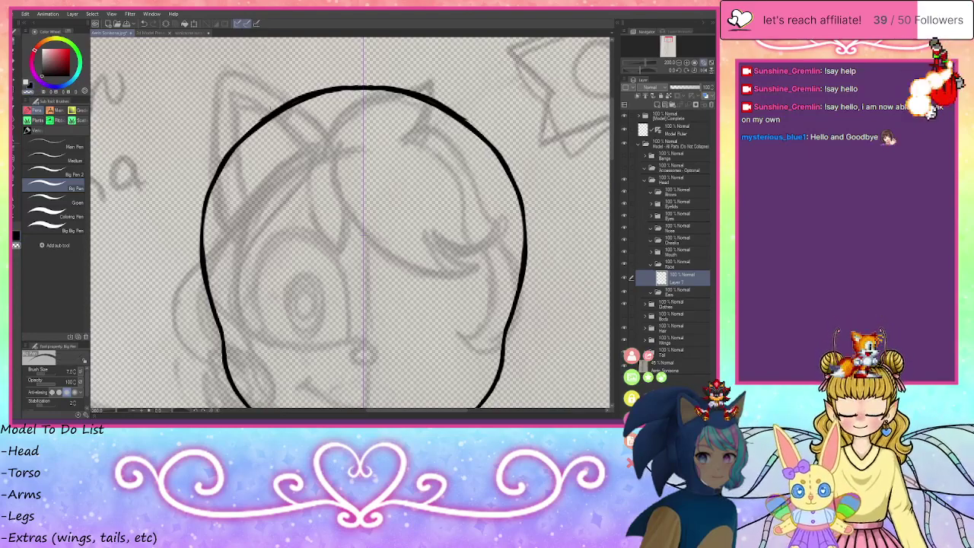
left_click_drag(268, 111, 359, 83)
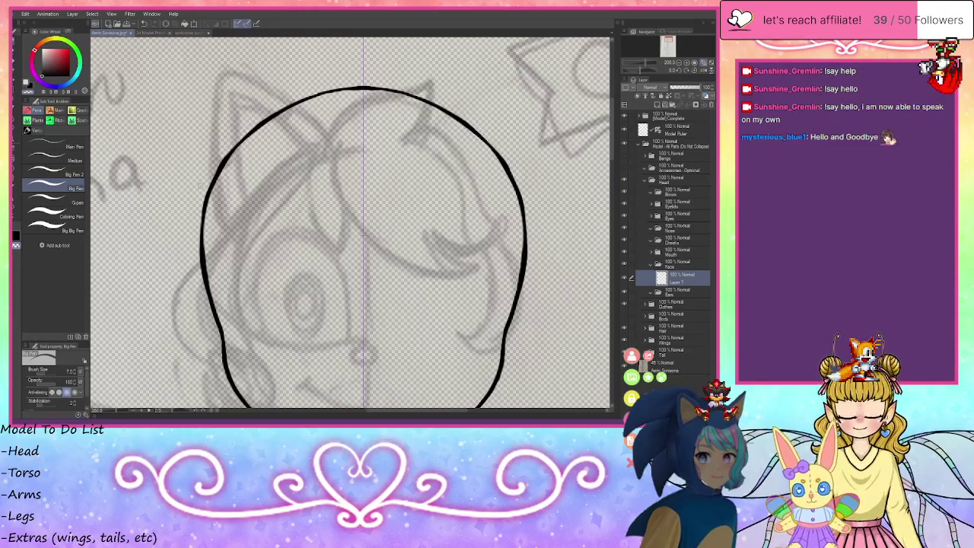
left_click(30, 86)
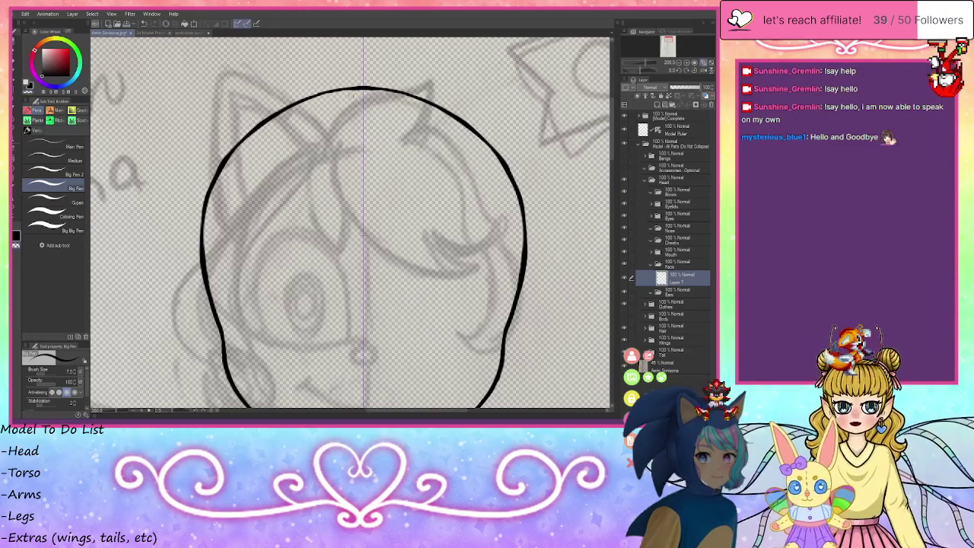
mouse_move(363, 89)
left_mouse_down()
mouse_move(284, 111)
mouse_move(242, 141)
left_mouse_up()
key("ctrl+z")
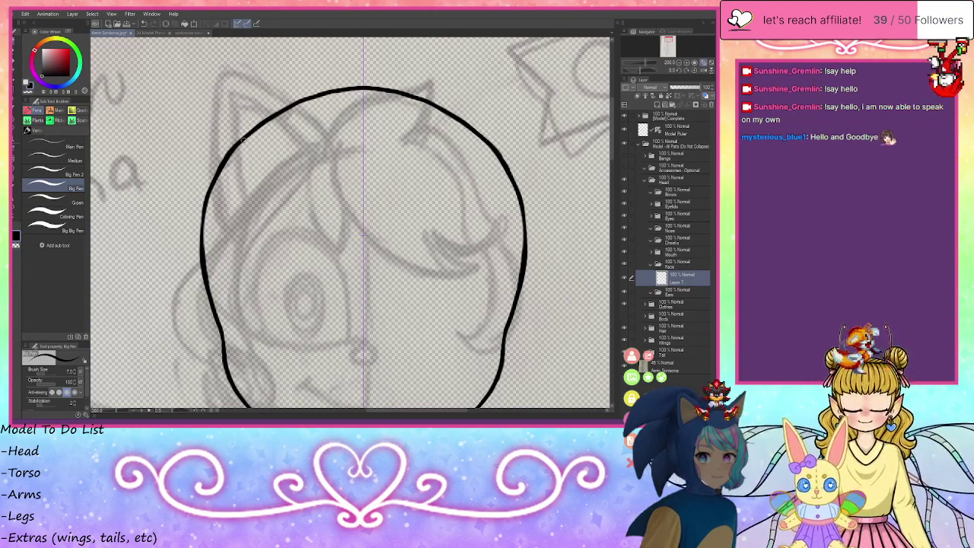
left_click_drag(216, 174, 204, 253)
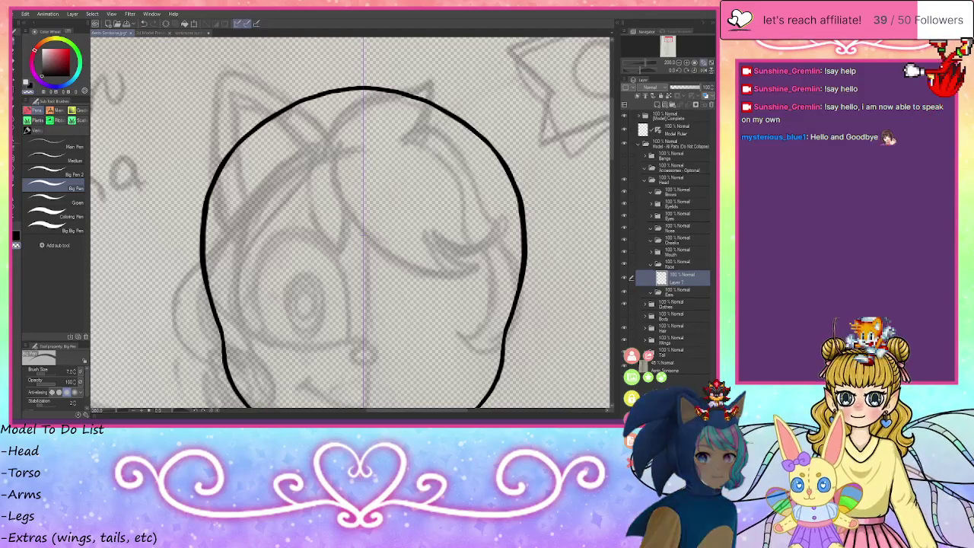
- Add a layer in the Cheeks folder and draw a mirrored muzzle with a bump over the nose, pointed side fur tufts and a curved underside
scroll(388, 201, "down", 5)
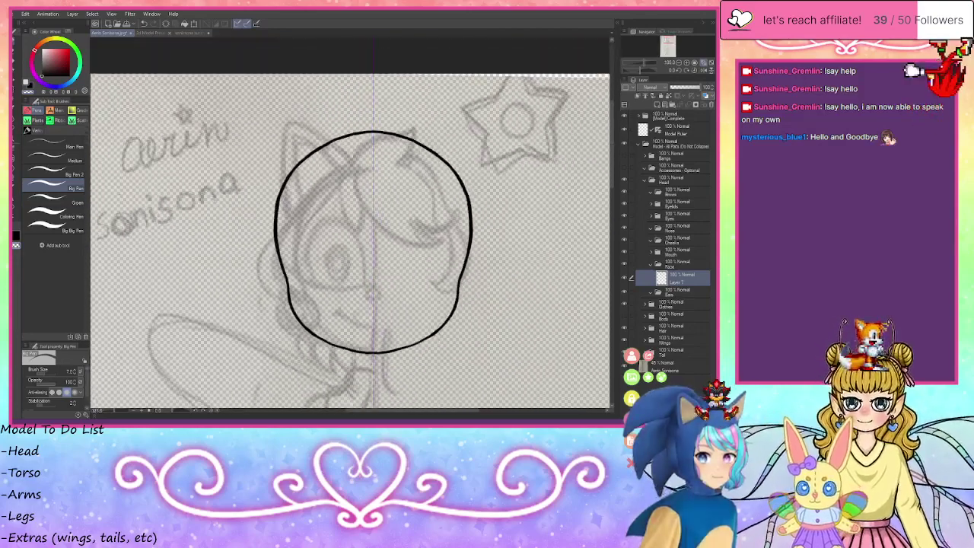
key("ctrl+plus")
key("ctrl+plus")
key("ctrl+plus")
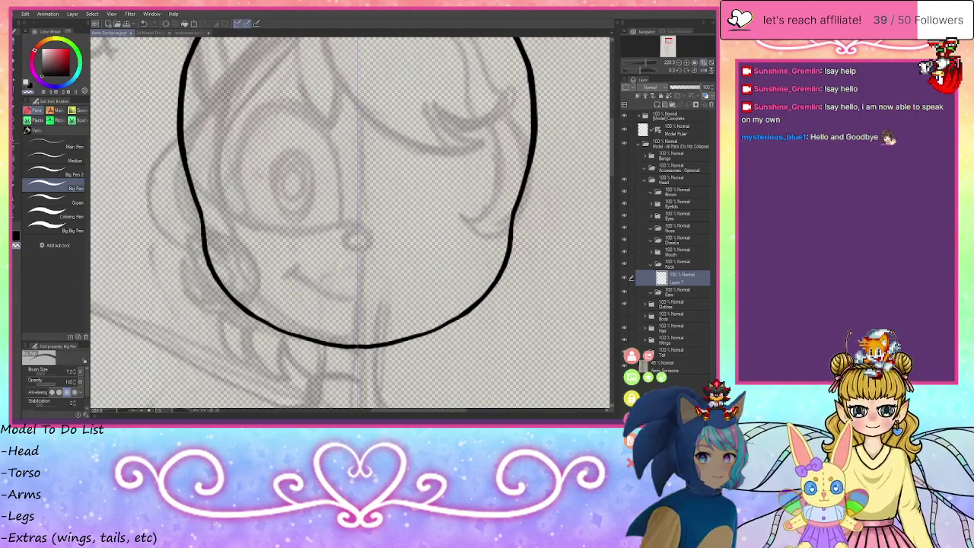
left_click(676, 240)
key("ctrl+shift+n")
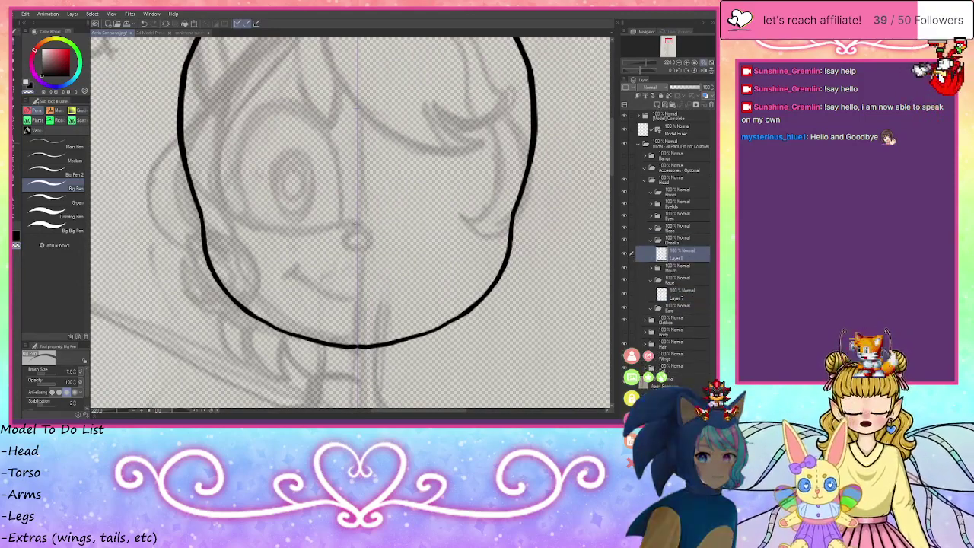
left_click(32, 87)
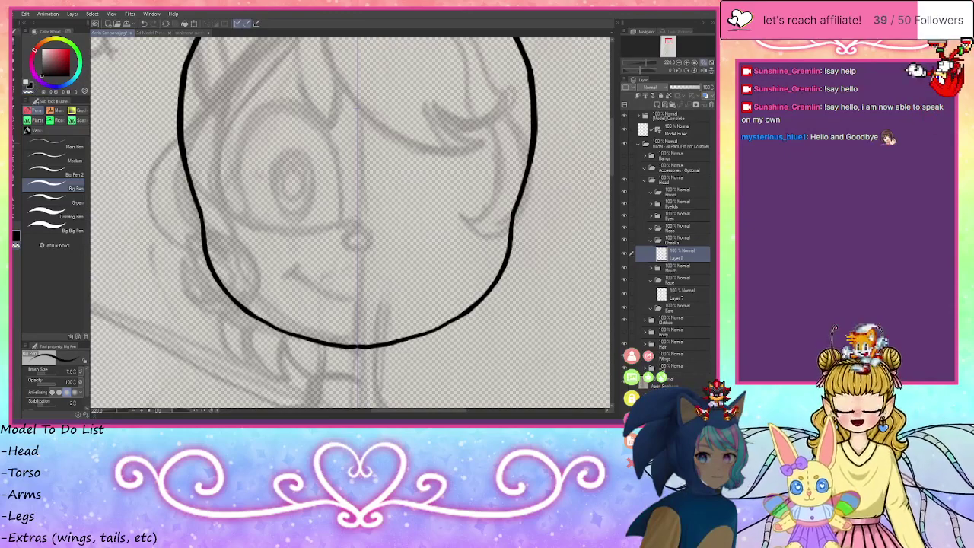
mouse_move(357, 221)
left_mouse_down()
mouse_move(312, 239)
mouse_move(180, 213)
mouse_move(178, 248)
mouse_move(186, 271)
mouse_move(233, 313)
mouse_move(223, 320)
mouse_move(353, 355)
left_mouse_up()
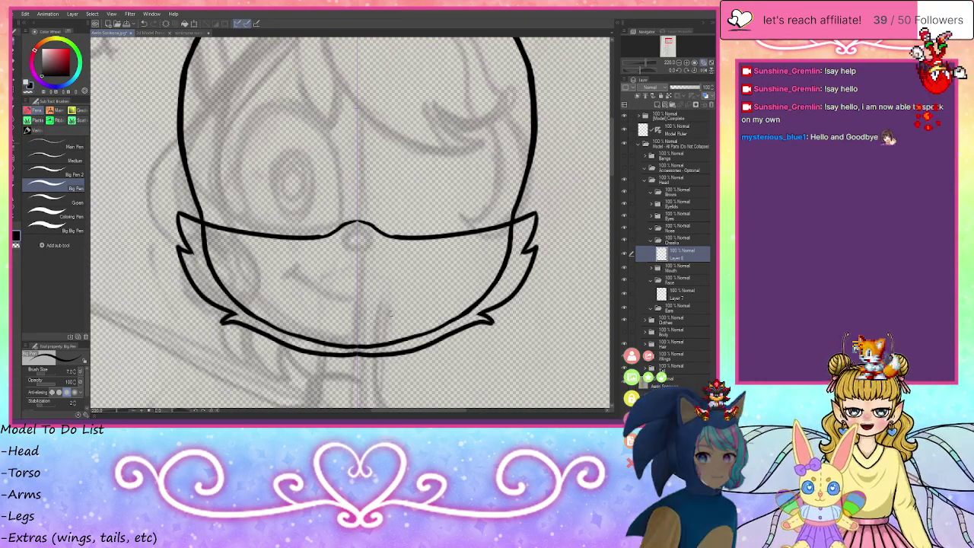
- Undo the last muzzle strokes back to the uppermost cheek tufts, removing the lower tufts and underside
key("ctrl+z")
key("ctrl+z")
key("ctrl+z")
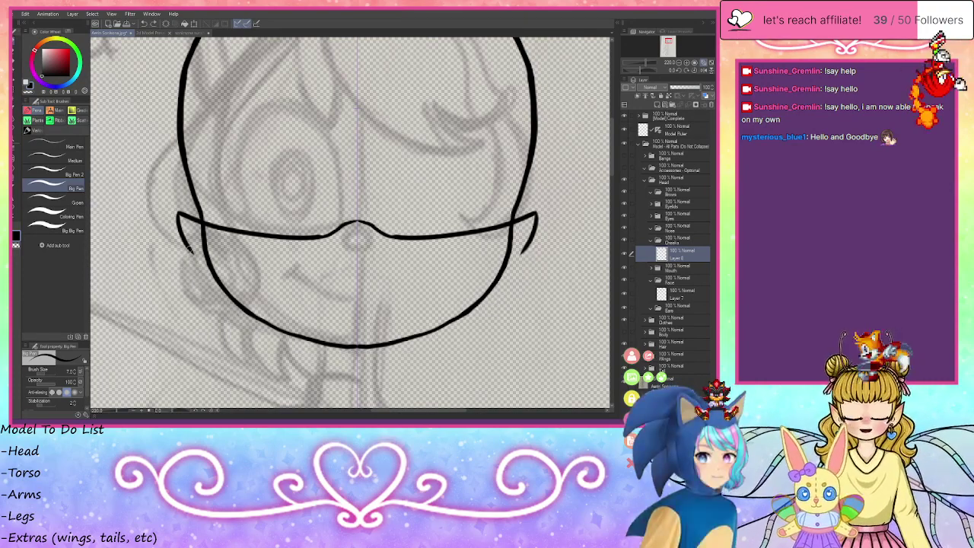
- Redraw the mirrored lower cheek tufts and the muzzle's curved underside along the chin, and check the lines by toggling the Face folder's visibility
mouse_move(192, 253)
left_mouse_down()
mouse_move(178, 248)
mouse_move(185, 270)
mouse_move(228, 306)
mouse_move(368, 347)
left_mouse_up()
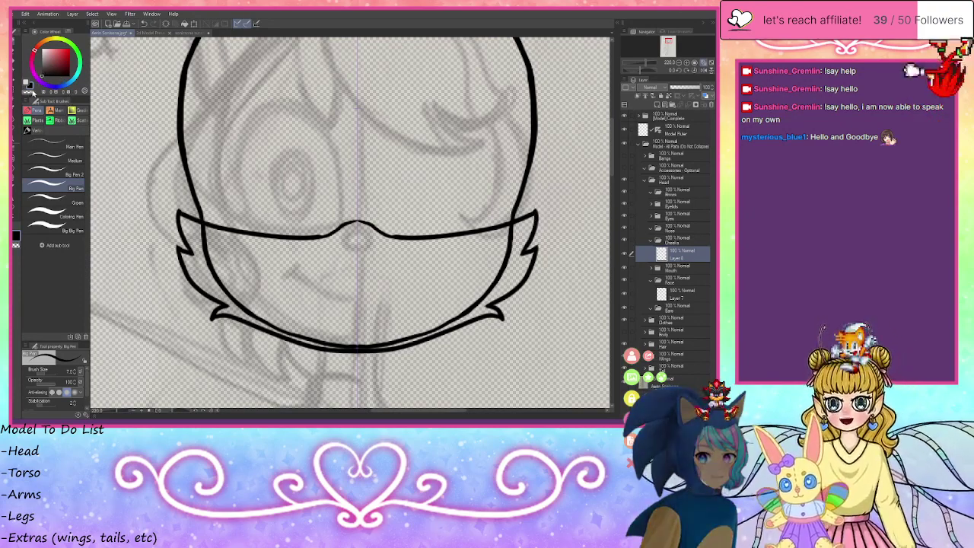
left_click(683, 241)
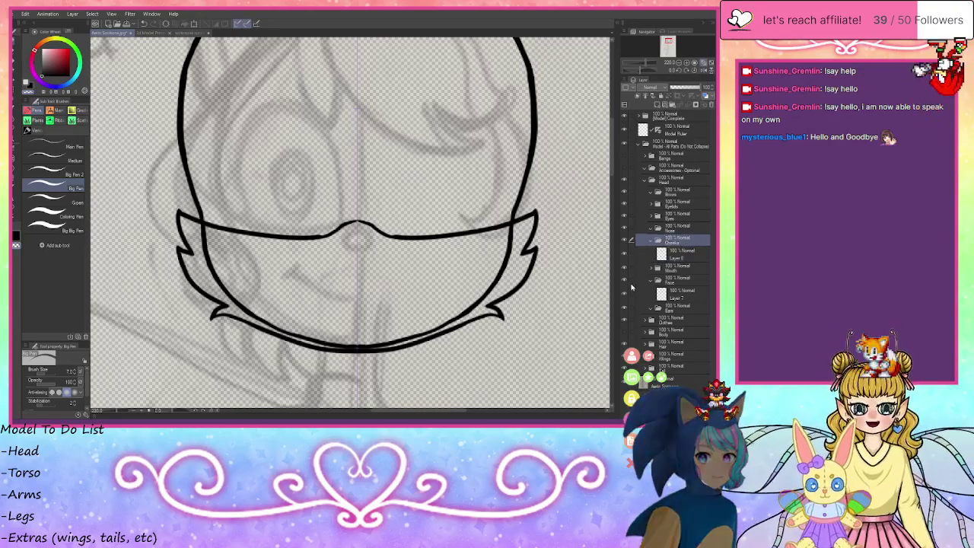
left_click(625, 281)
left_click(625, 281)
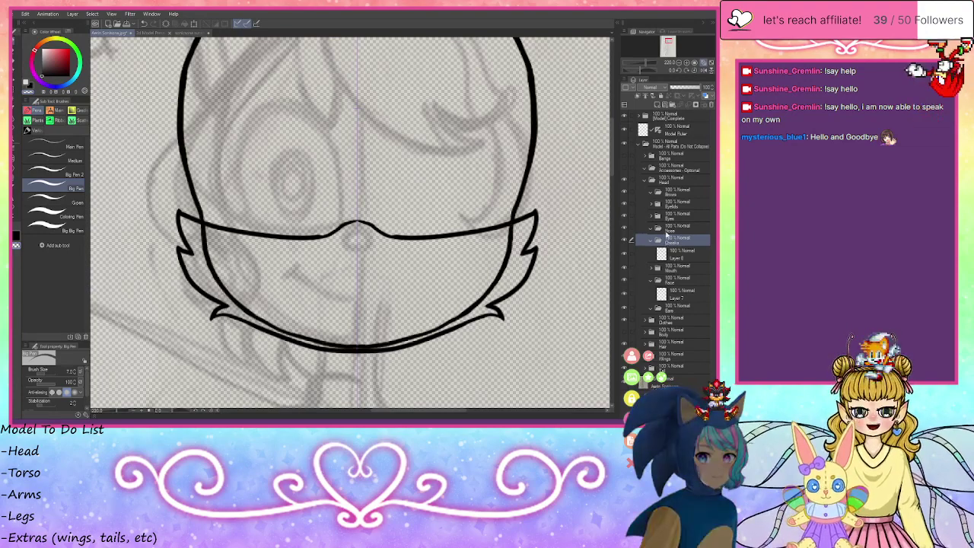
- Add a layer in the Nose folder and draw a small rounded nose just beneath the bump of the muzzle line
left_click(668, 229)
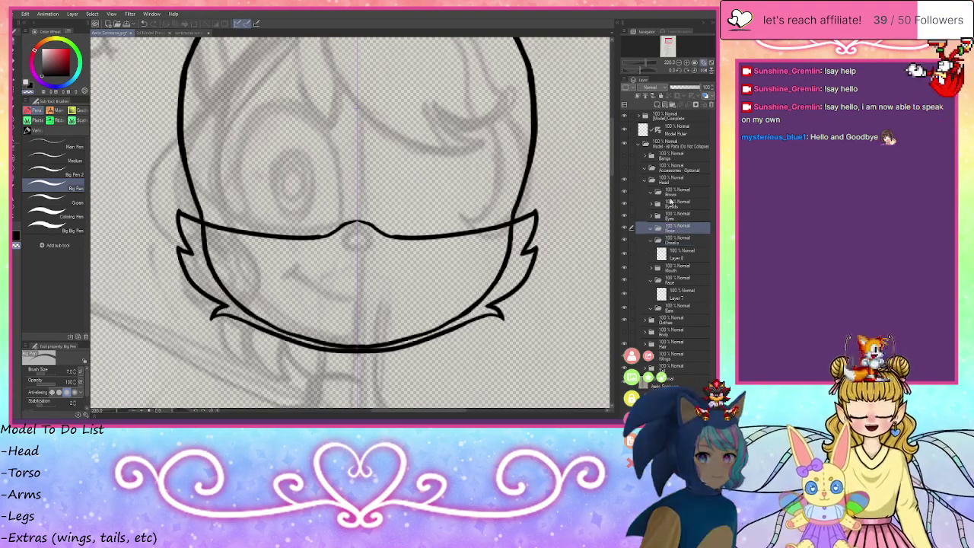
left_click(658, 105)
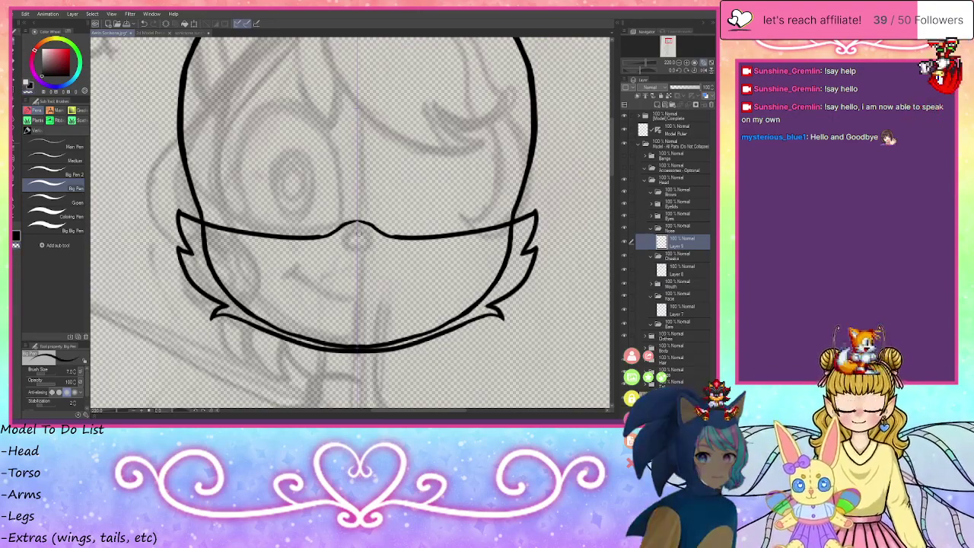
mouse_move(349, 232)
left_mouse_down()
mouse_move(345, 243)
mouse_move(355, 246)
left_mouse_up()
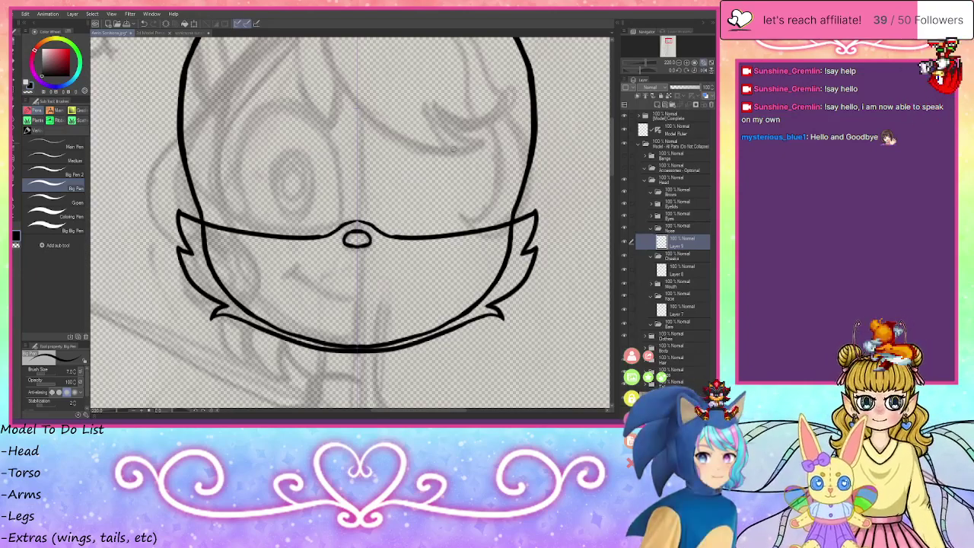
- Clean up the pointed tips of the mirrored cheek tufts on the layer in the Cheeks folder
left_click(680, 272)
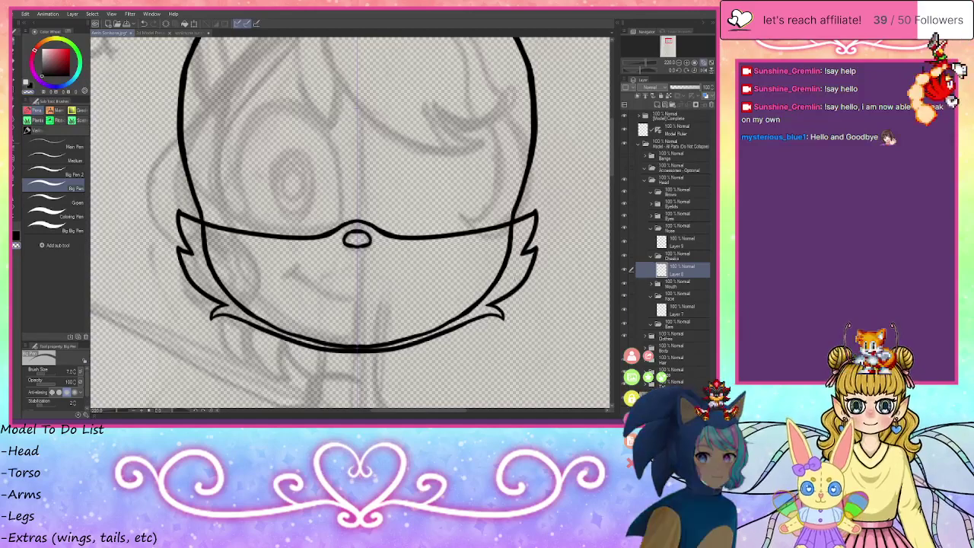
left_click_drag(536, 249, 524, 258)
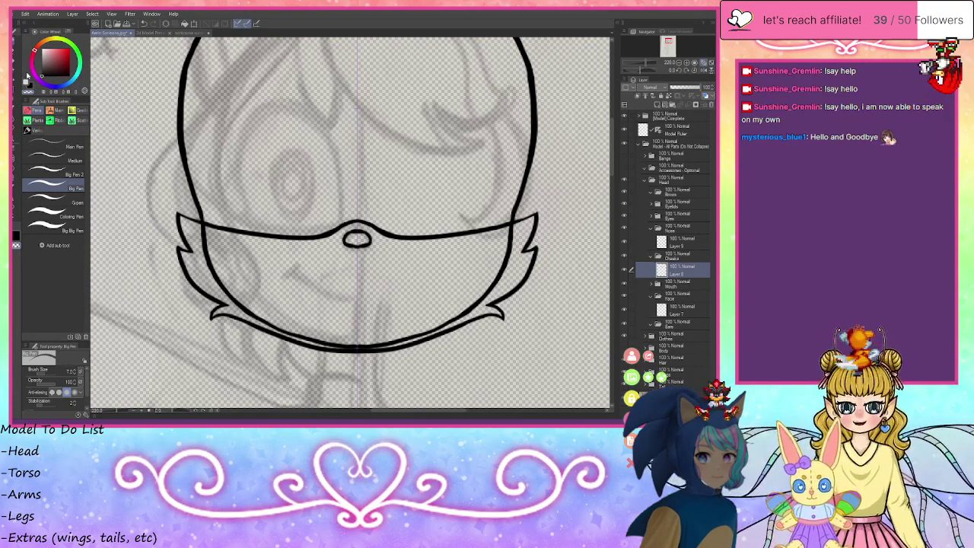
- Draw tall, rounded, mirrored eye outlines on the Eye Line layer, extending slightly below the muzzle's upper line, and tidy their lower edges
left_click_drag(669, 43, 670, 40)
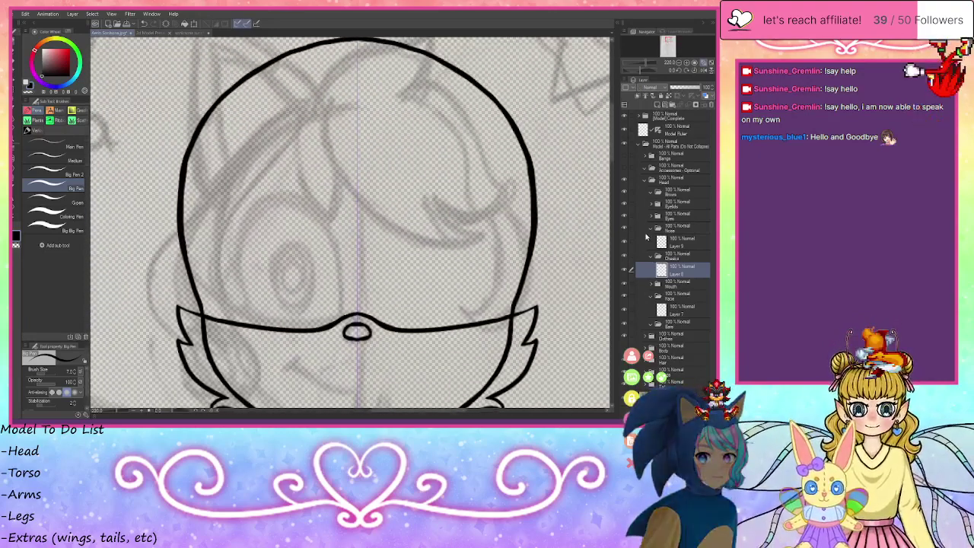
left_click(651, 217)
left_click(680, 229)
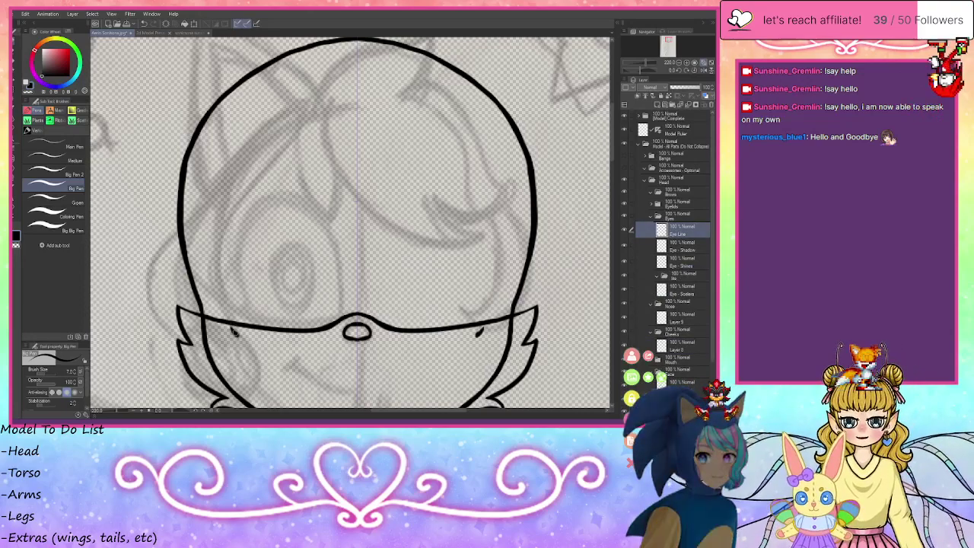
mouse_move(234, 332)
left_mouse_down()
mouse_move(212, 255)
mouse_move(219, 208)
mouse_move(250, 178)
mouse_move(307, 194)
mouse_move(301, 188)
mouse_move(317, 204)
mouse_move(309, 195)
mouse_move(325, 216)
mouse_move(348, 304)
left_mouse_up()
key("ctrl+z")
mouse_move(313, 199)
left_mouse_down()
mouse_move(331, 303)
mouse_move(312, 349)
mouse_move(320, 332)
mouse_move(294, 348)
mouse_move(246, 348)
mouse_move(221, 298)
left_mouse_up()
left_click_drag(237, 335, 284, 347)
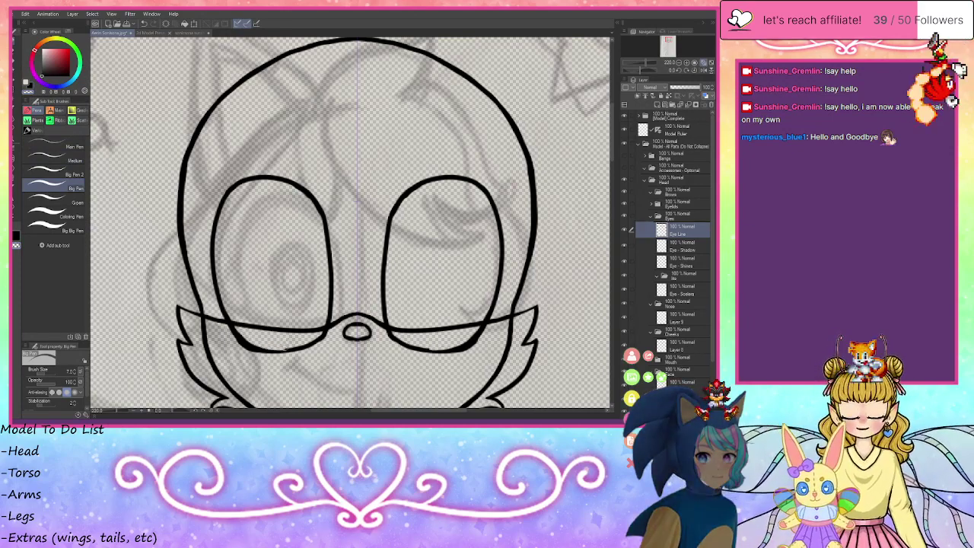
key("ctrl+z")
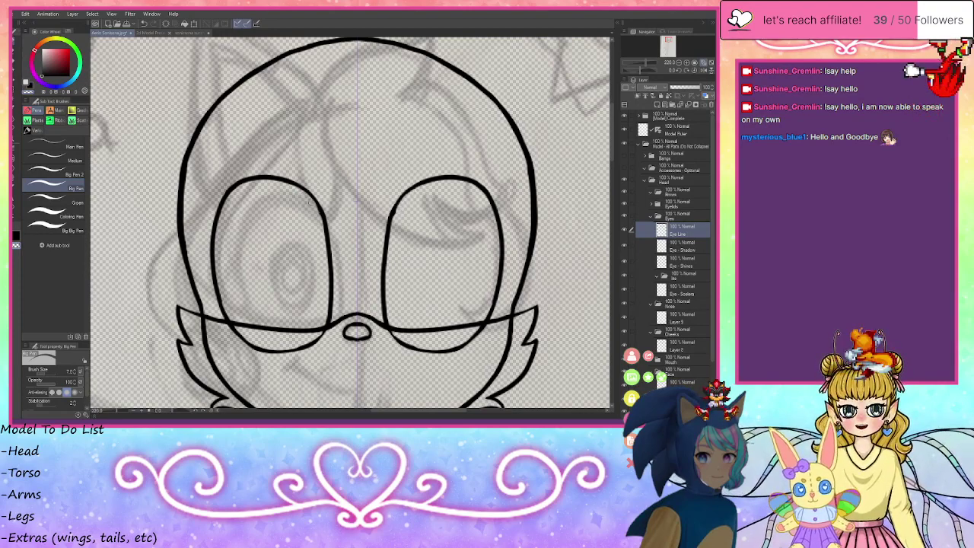
left_click(30, 85)
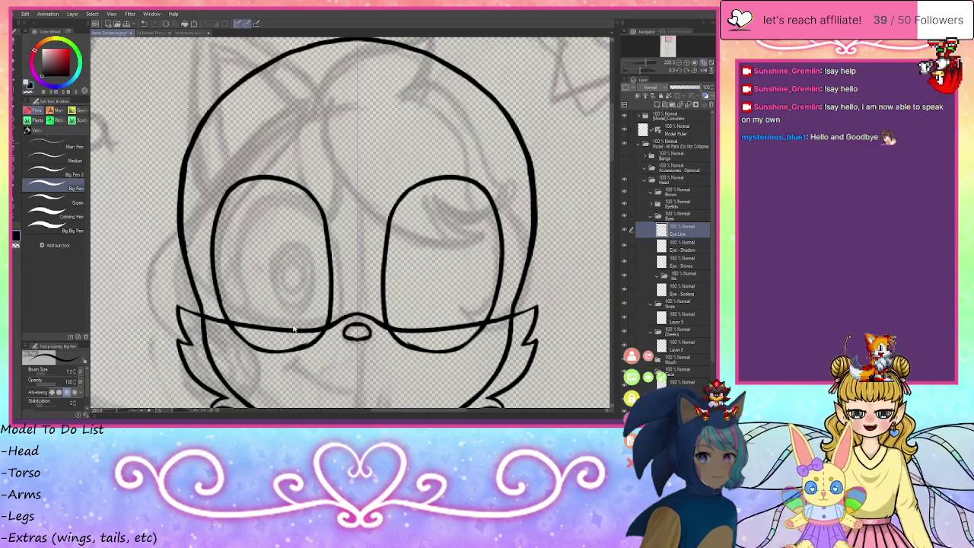
key("ctrl+z")
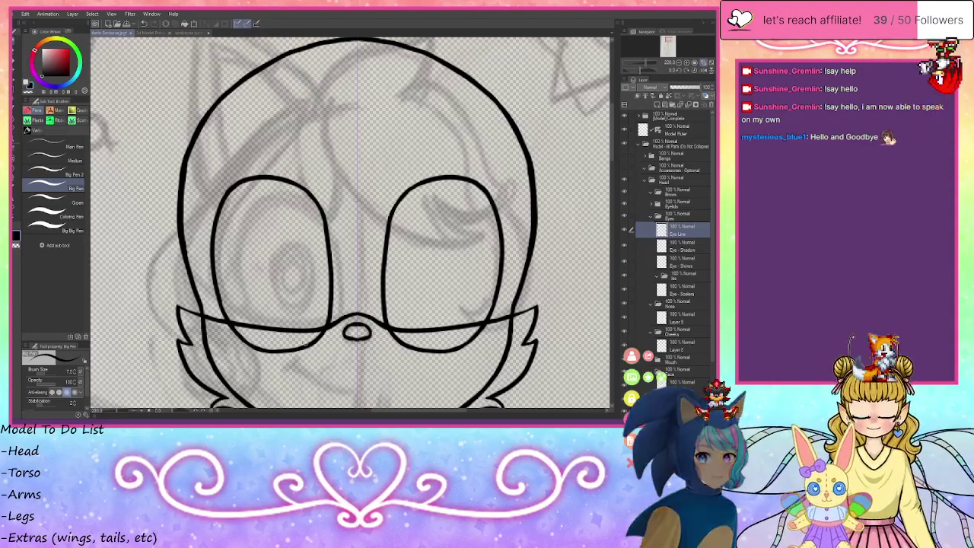
- Add a layer in the iris folder and draw a mirrored upright oval iris inside each eye outline
left_click(663, 277)
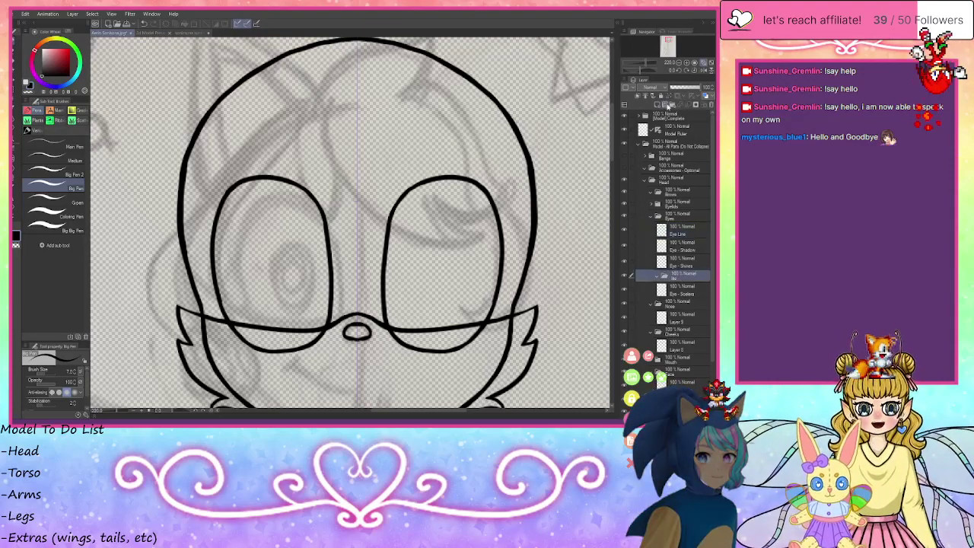
key("ctrl+shift+n")
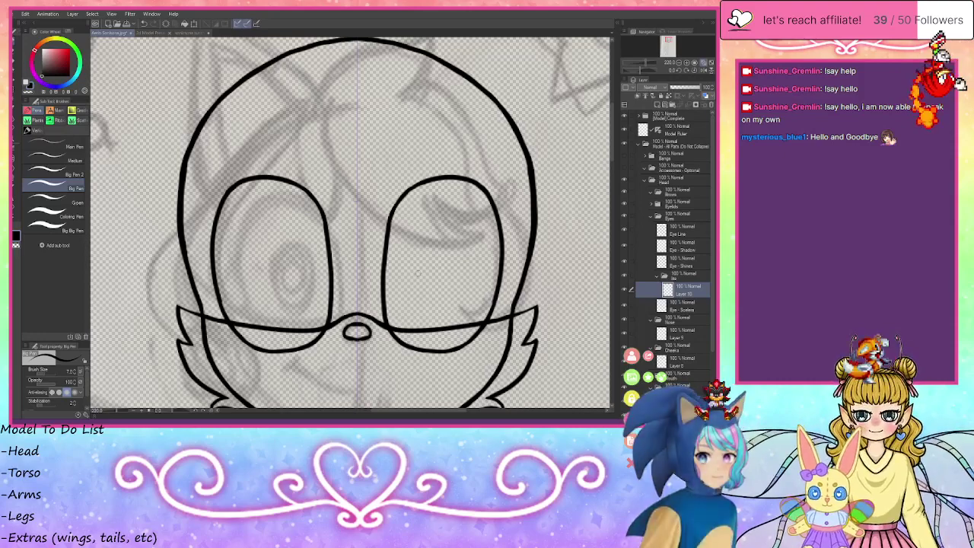
mouse_move(421, 268)
left_mouse_down()
mouse_move(424, 247)
mouse_move(451, 239)
mouse_move(459, 288)
left_mouse_up()
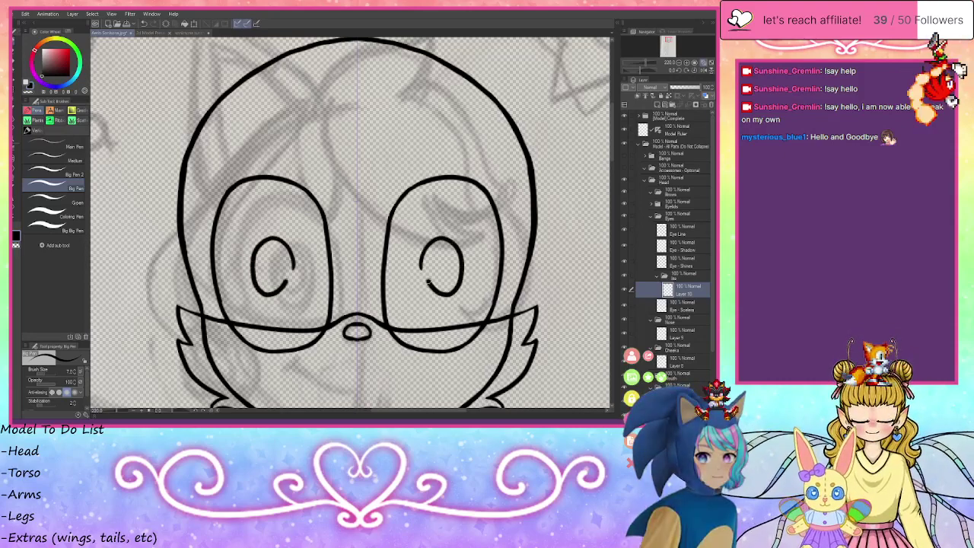
key("ctrl+z")
mouse_move(421, 274)
left_mouse_down()
mouse_move(460, 262)
mouse_move(449, 303)
mouse_move(424, 290)
mouse_move(422, 275)
left_mouse_up()
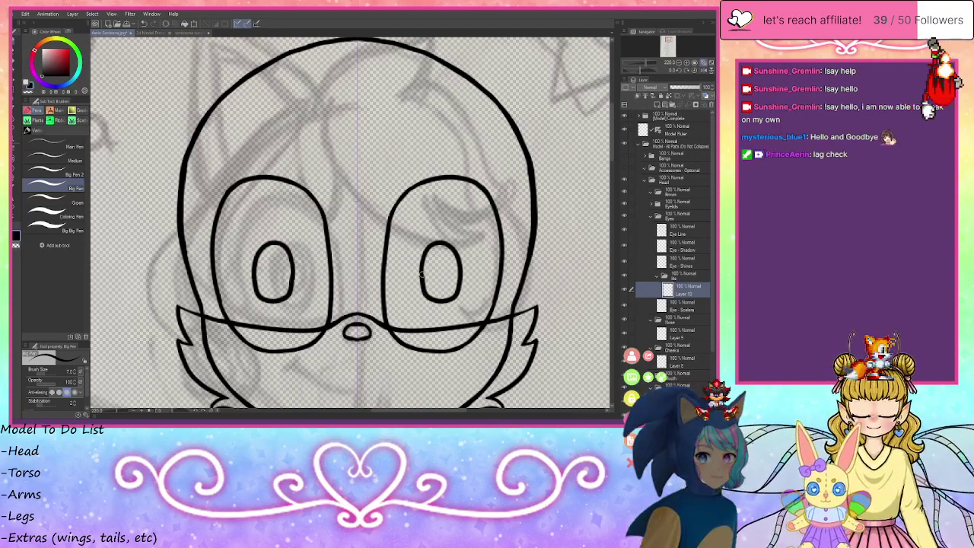
left_click_drag(421, 284, 443, 304)
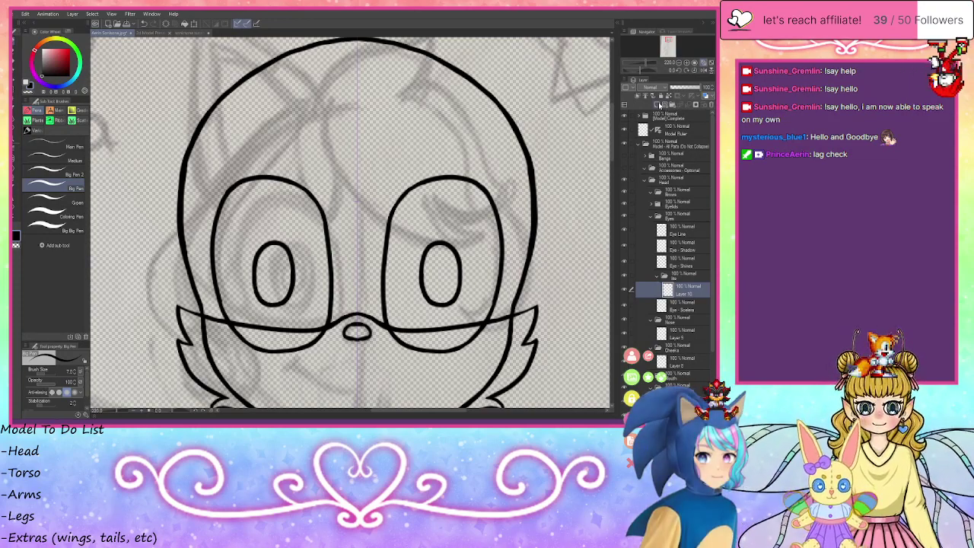
- Add another layer above the iris outlines and draw a small mirrored oval pupil in the centre of each iris
left_click(660, 105)
left_click(687, 65)
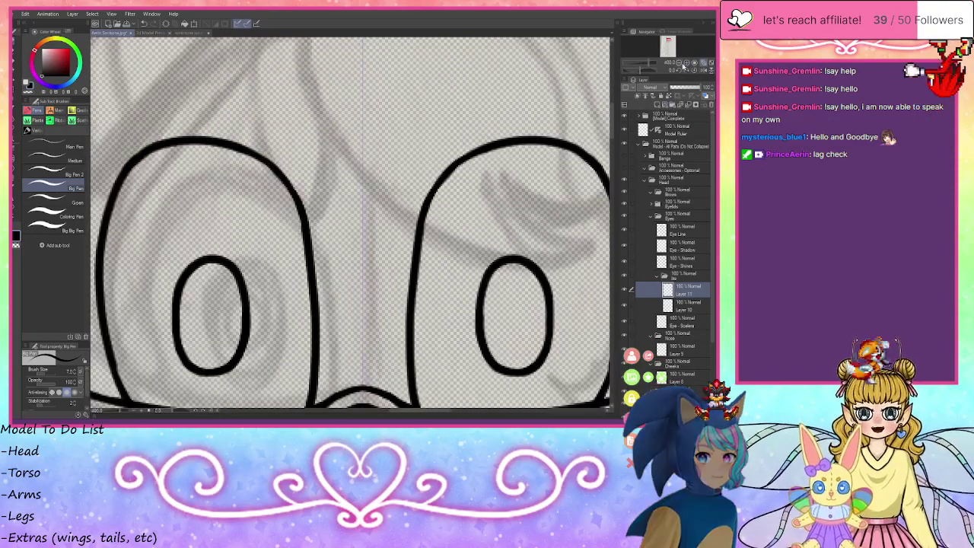
mouse_move(202, 320)
left_mouse_down()
mouse_move(220, 303)
mouse_move(222, 324)
mouse_move(204, 318)
left_mouse_up()
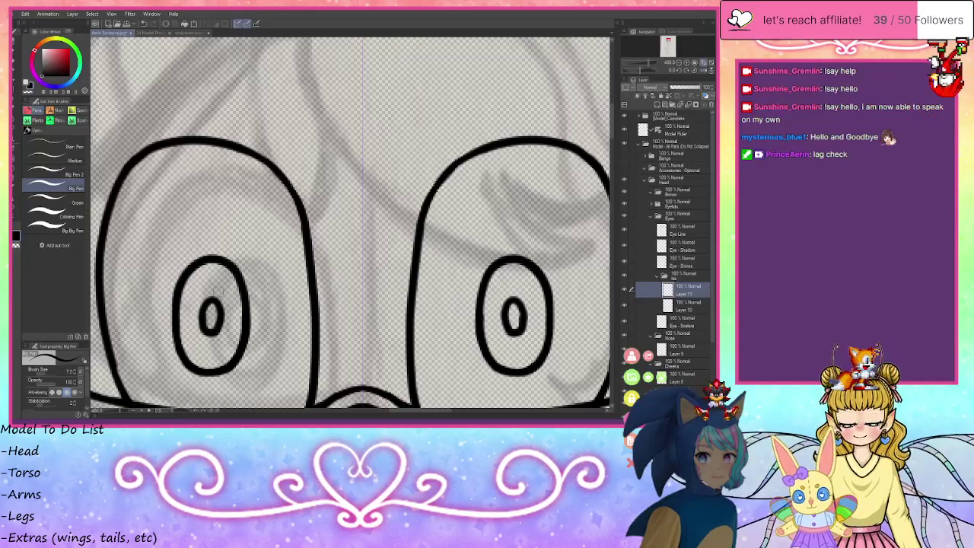
key("ctrl+z")
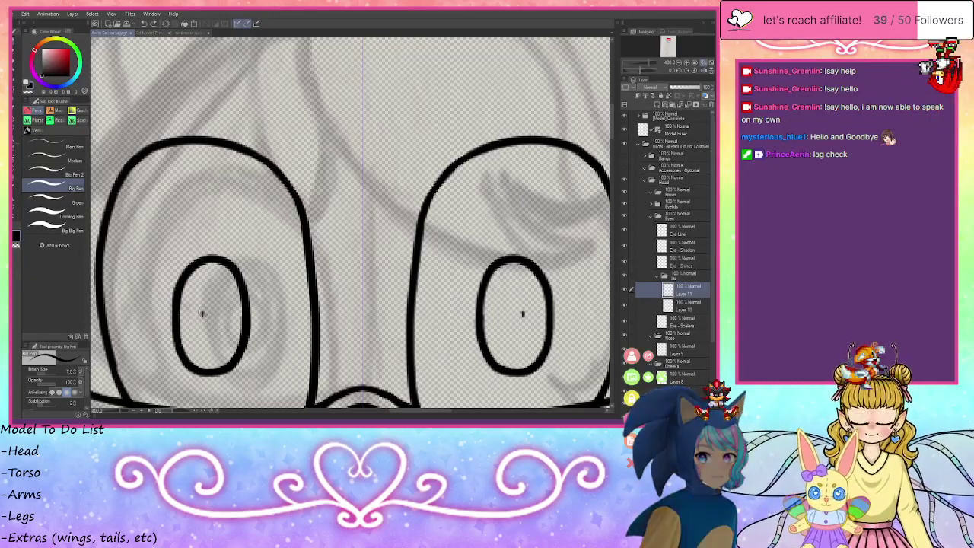
mouse_move(201, 312)
left_mouse_down()
mouse_move(222, 306)
mouse_move(221, 335)
mouse_move(200, 331)
mouse_move(204, 303)
mouse_move(217, 304)
left_mouse_up()
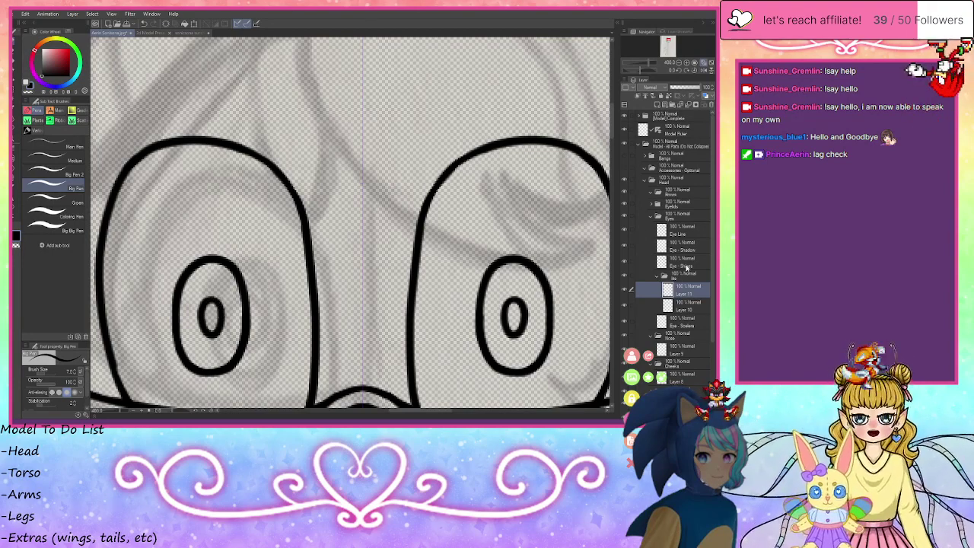
- Add a layer between the iris and pupil layers, draw a mirrored five-pointed star in each iris, and hide the oval pupils
left_click(679, 311)
left_click(659, 110)
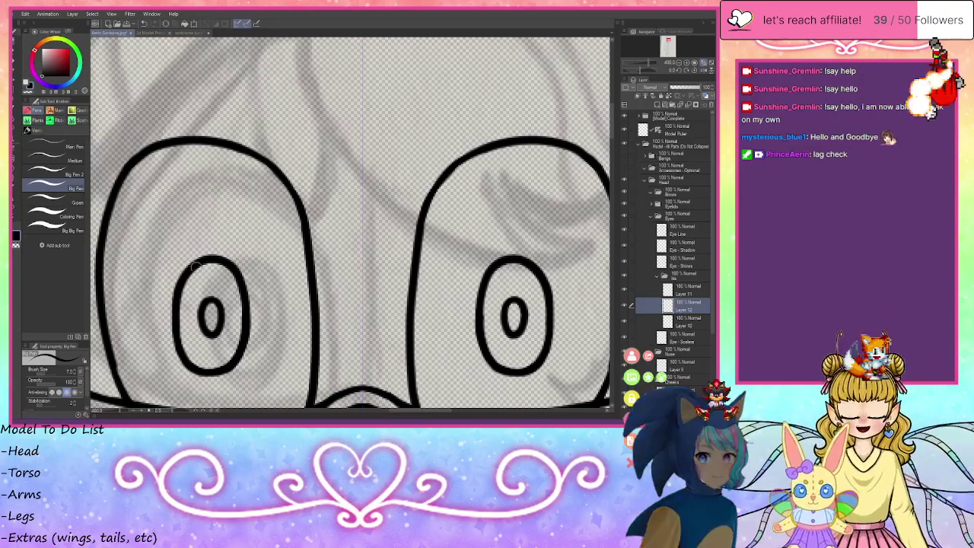
left_click_drag(184, 302, 199, 304)
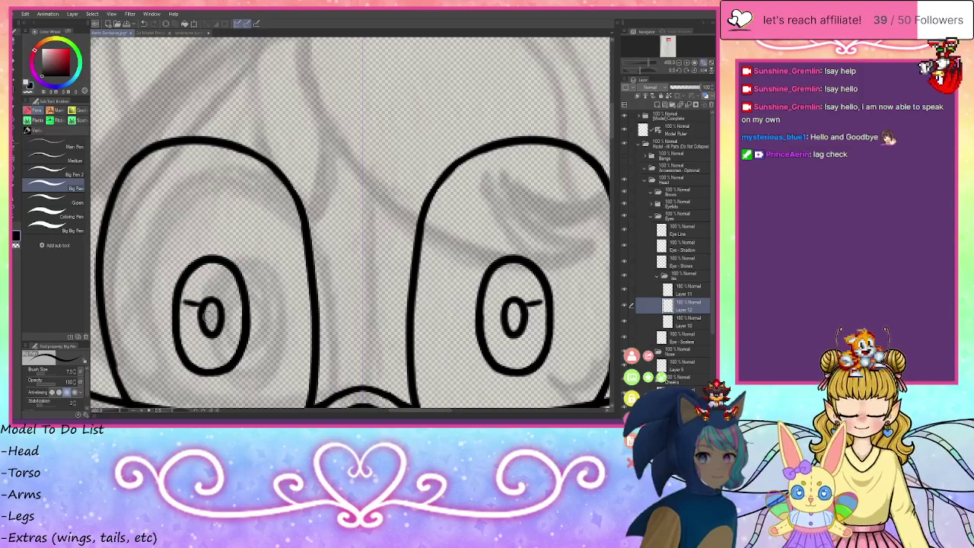
mouse_move(211, 305)
left_mouse_down()
mouse_move(211, 286)
mouse_move(219, 302)
mouse_move(239, 303)
mouse_move(223, 327)
mouse_move(230, 340)
mouse_move(190, 347)
mouse_move(199, 316)
mouse_move(186, 303)
mouse_move(201, 323)
mouse_move(211, 285)
mouse_move(199, 303)
left_mouse_up()
key("ctrl+z")
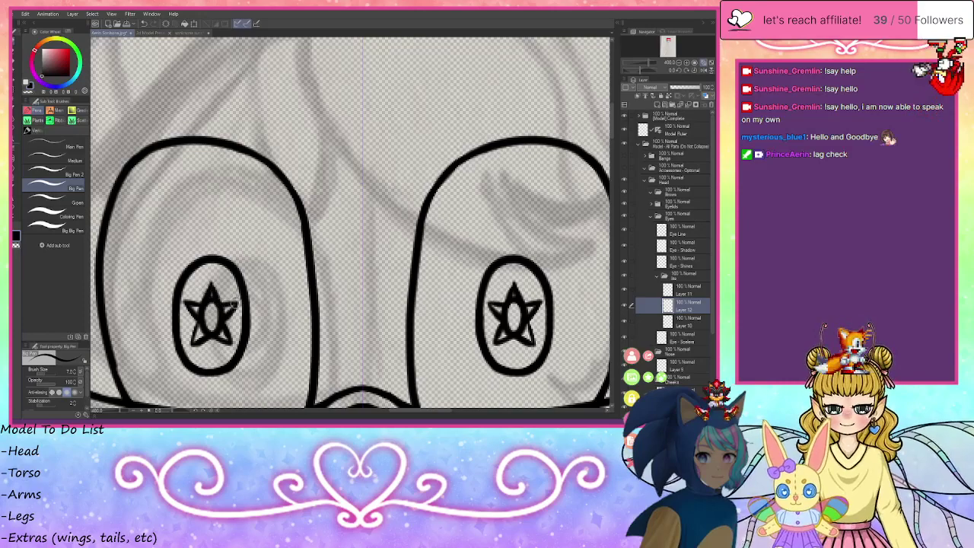
mouse_move(233, 335)
left_mouse_down()
mouse_move(229, 348)
mouse_move(213, 335)
mouse_move(194, 345)
left_mouse_up()
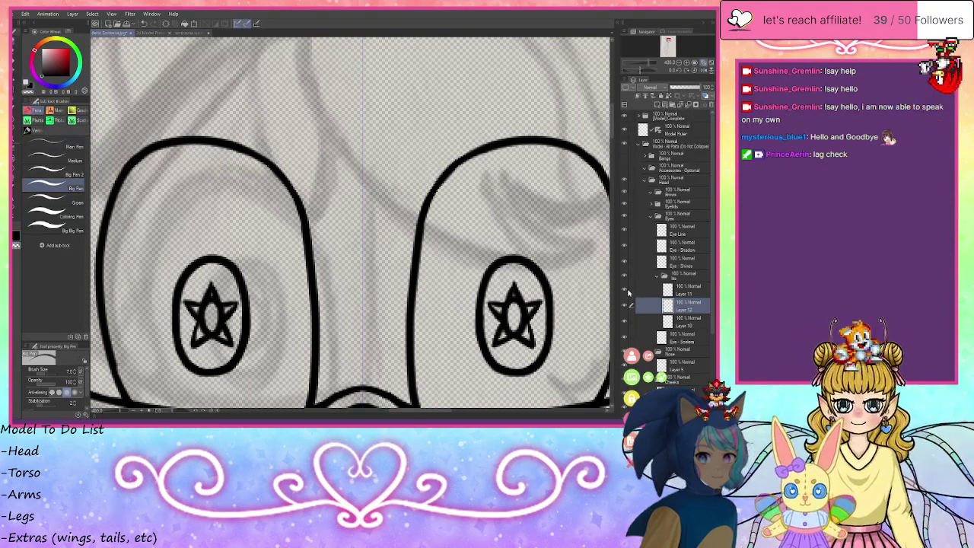
left_click(626, 290)
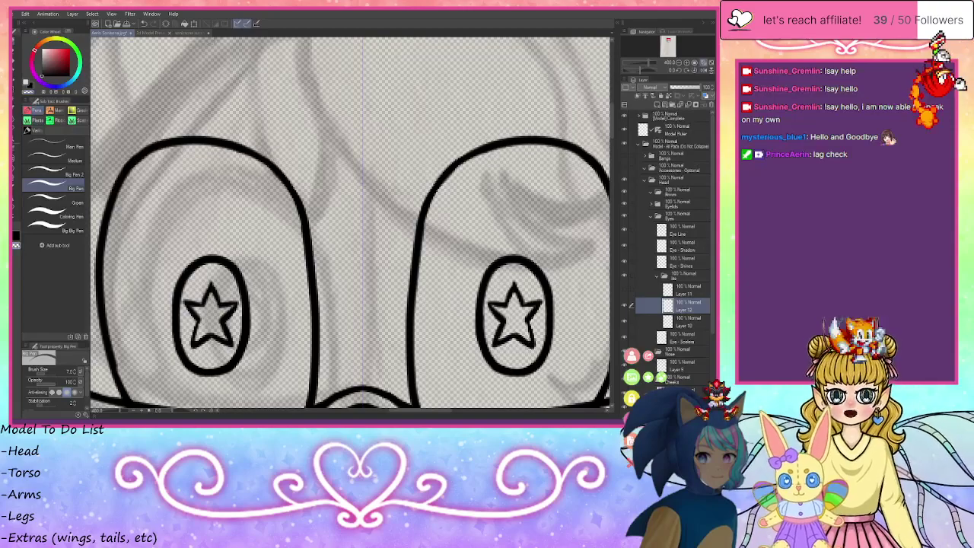
- Examine the iris, pupil and highlight design up close in the finished bunny model's document, and return to the star-pupil eyes in the line art
left_click(213, 32)
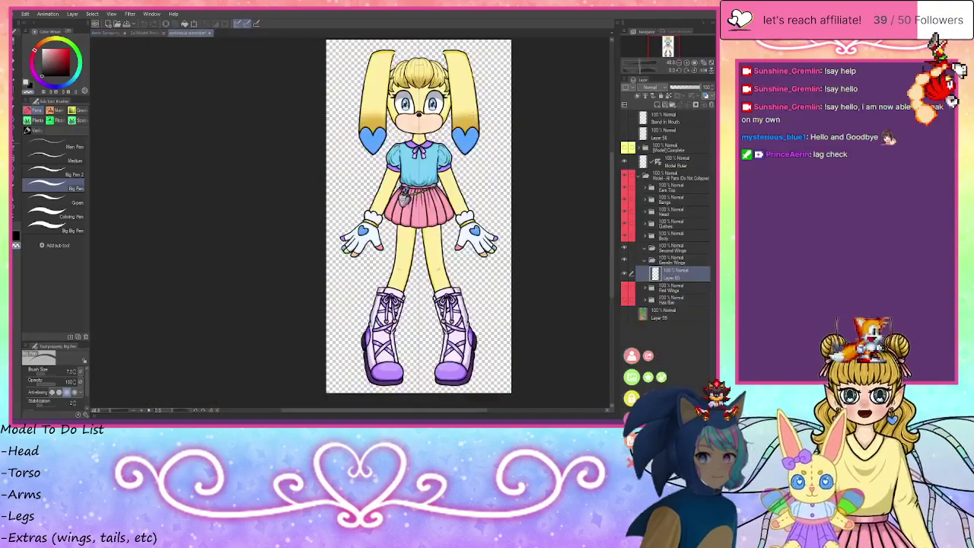
scroll(442, 103, "up", 6)
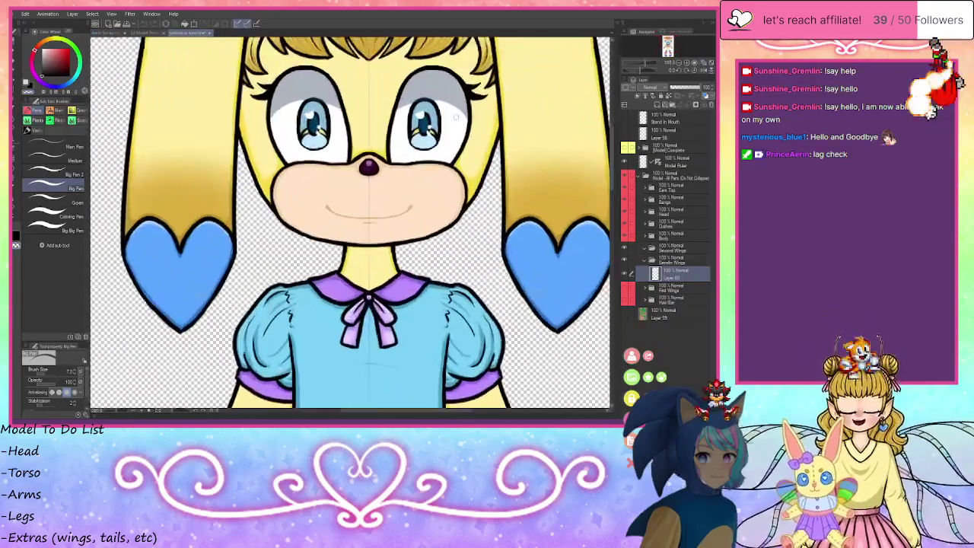
scroll(456, 117, "up", 8)
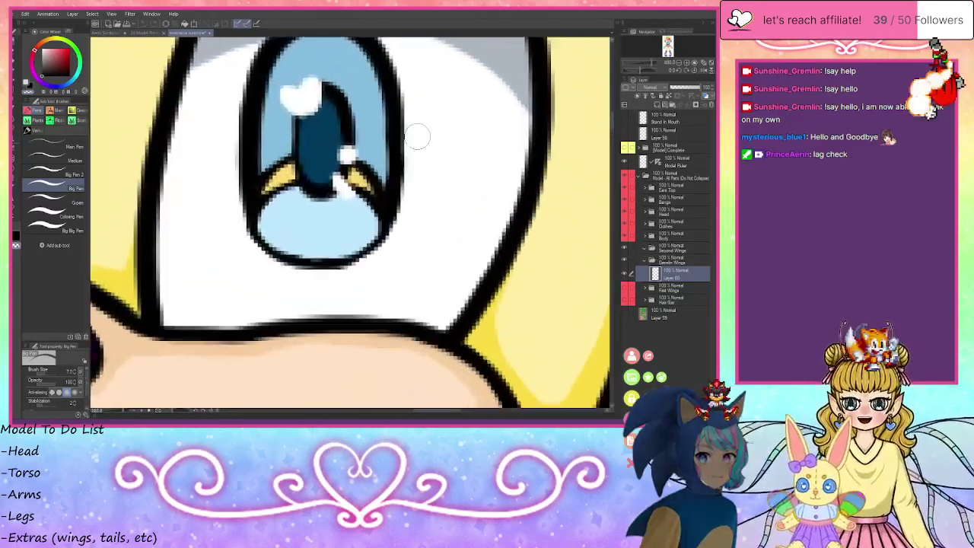
scroll(417, 136, "up", 2)
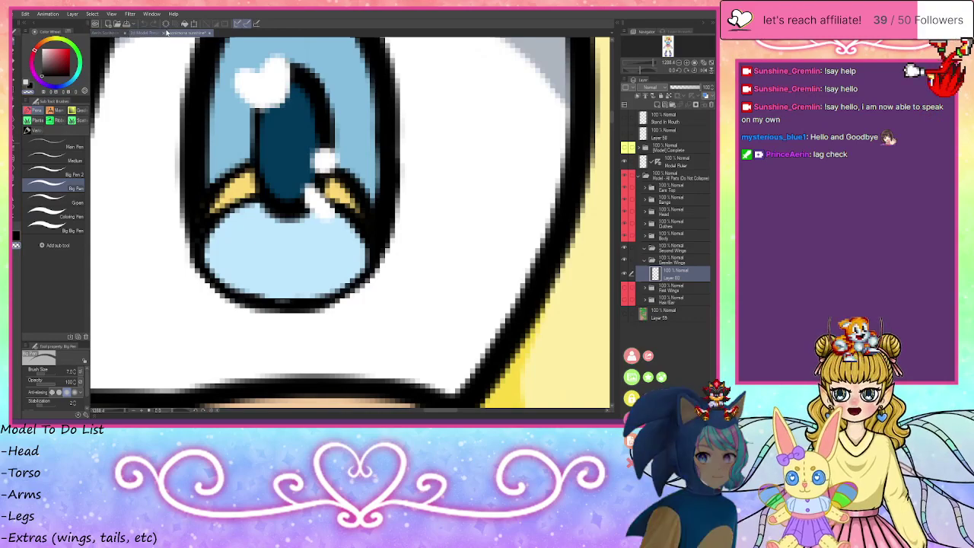
left_click(107, 33)
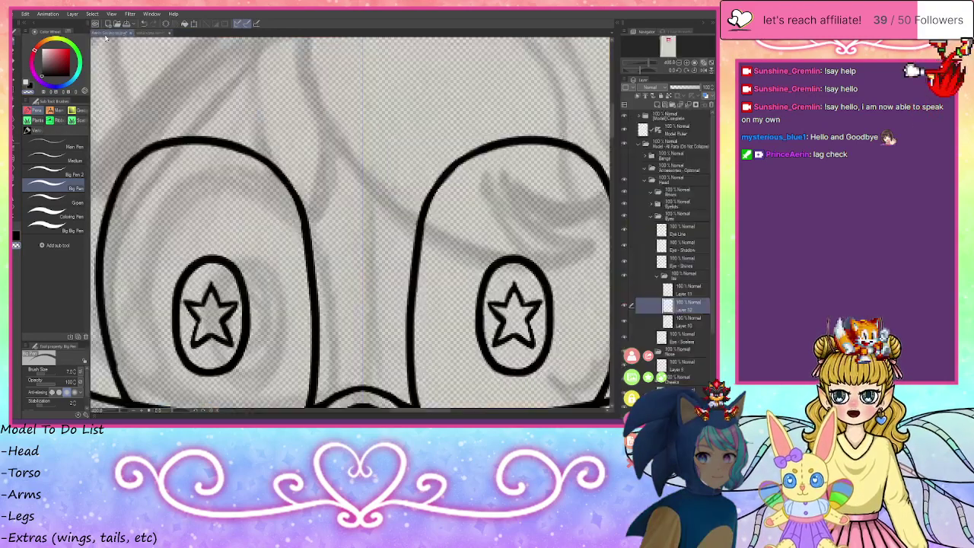
scroll(458, 161, "down", 6)
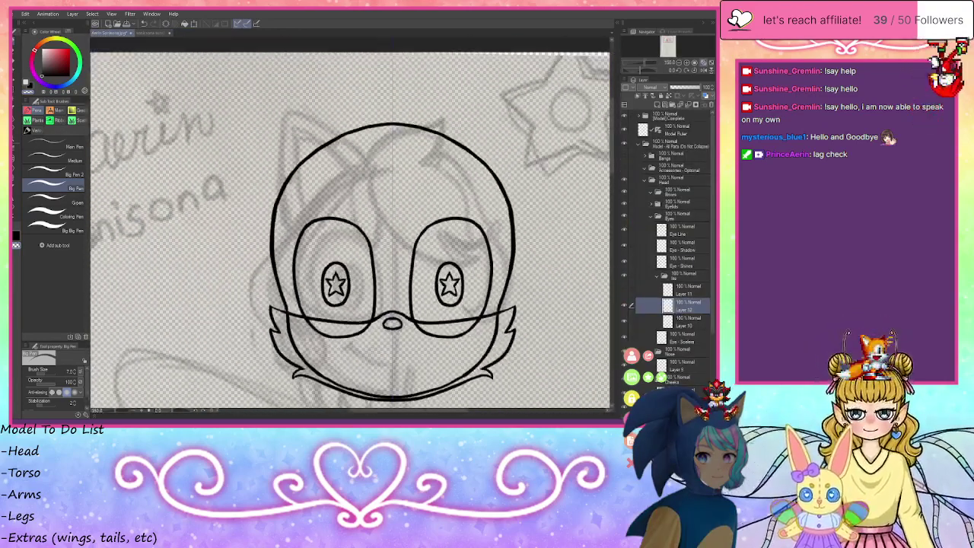
scroll(365, 255, "up", 7)
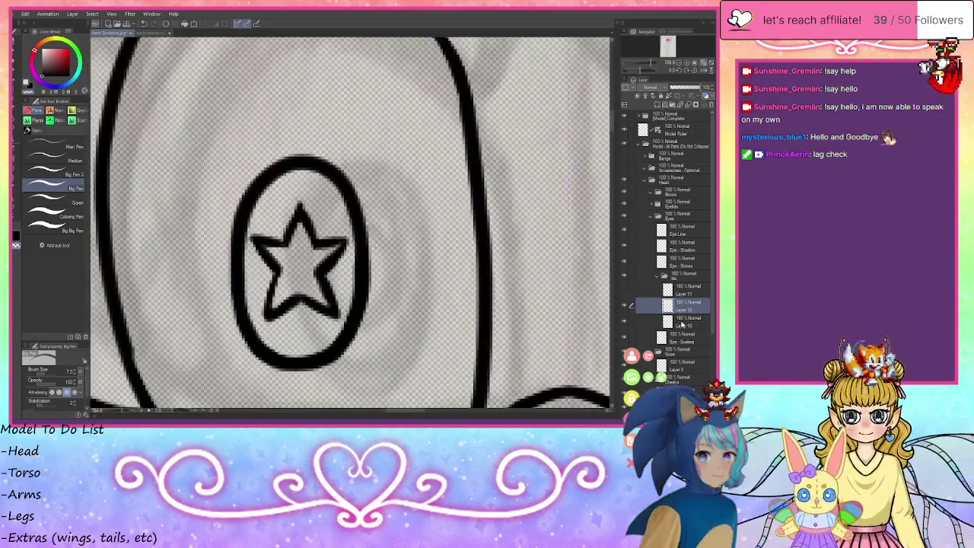
- Add a layer between the star and iris layers and draw a mirrored closed shape with an arched upper edge across each iris's lower part
left_click(643, 321)
left_click(659, 107)
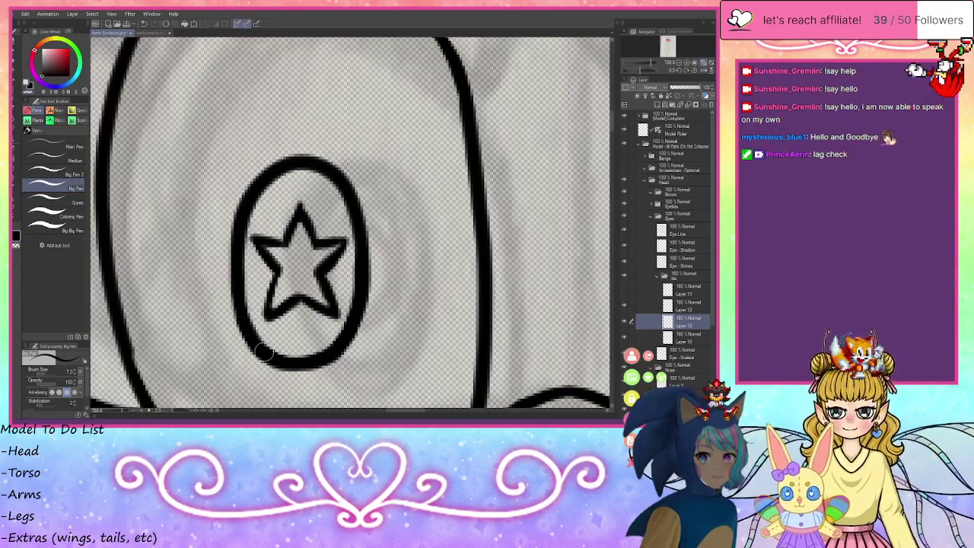
left_click_drag(263, 349, 268, 307)
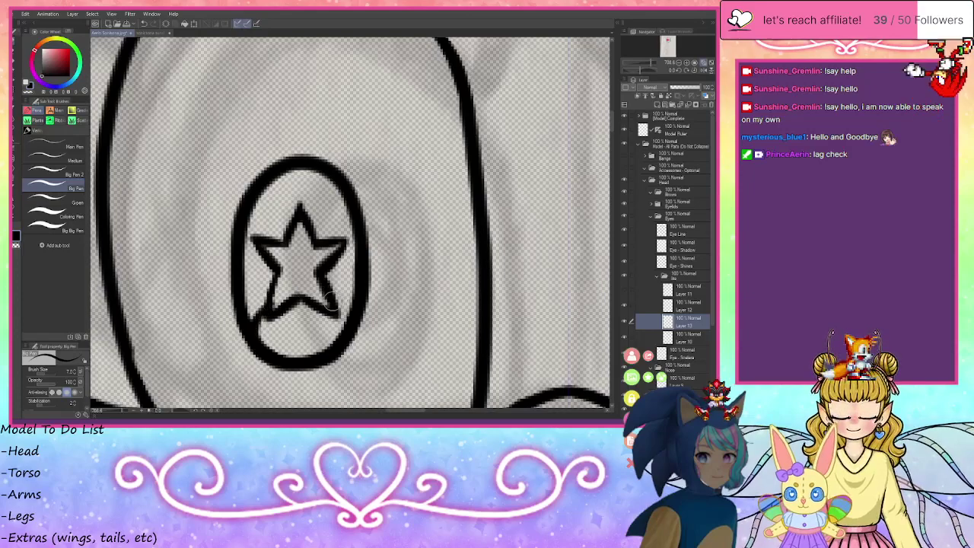
mouse_move(353, 314)
left_mouse_down()
mouse_move(342, 308)
mouse_move(349, 321)
left_mouse_up()
mouse_move(312, 294)
left_mouse_down()
mouse_move(330, 299)
mouse_move(276, 292)
mouse_move(253, 314)
mouse_move(267, 304)
left_mouse_up()
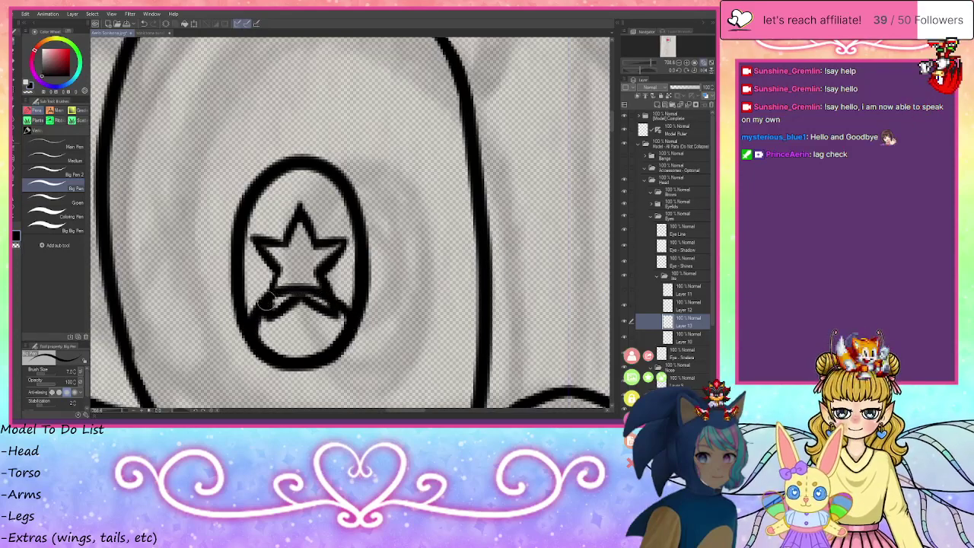
mouse_move(335, 301)
left_mouse_down()
mouse_move(356, 330)
mouse_move(349, 320)
left_mouse_up()
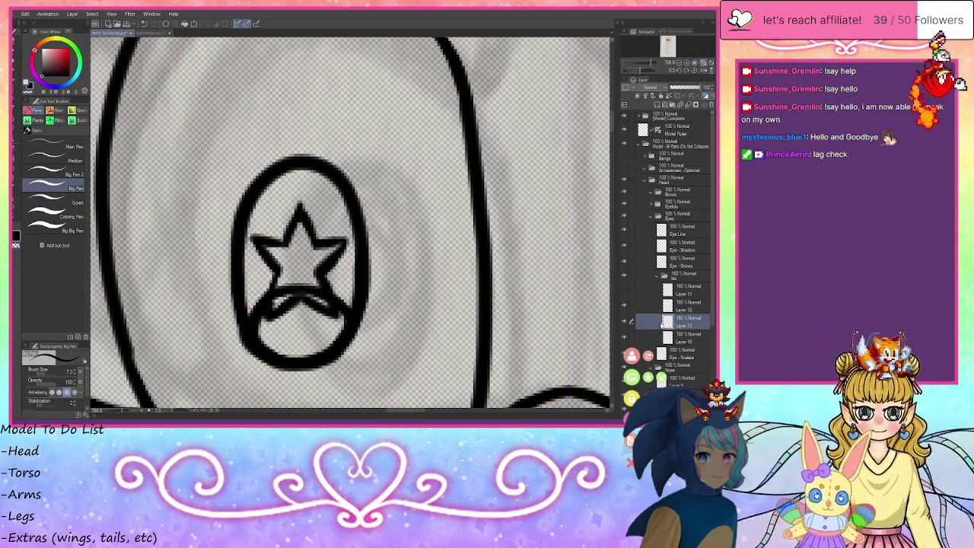
left_click(626, 339)
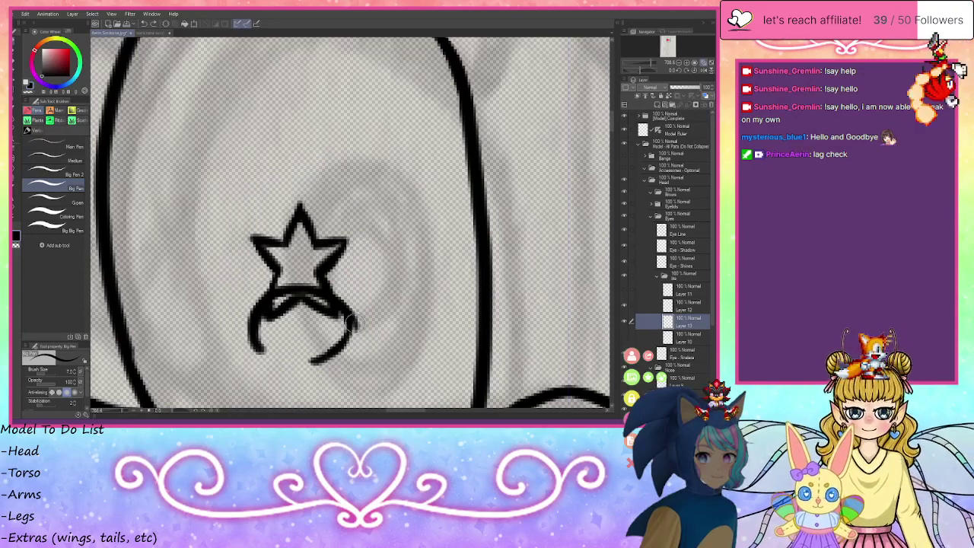
mouse_move(349, 311)
left_mouse_down()
mouse_move(348, 338)
mouse_move(327, 356)
mouse_move(300, 361)
mouse_move(251, 335)
left_mouse_up()
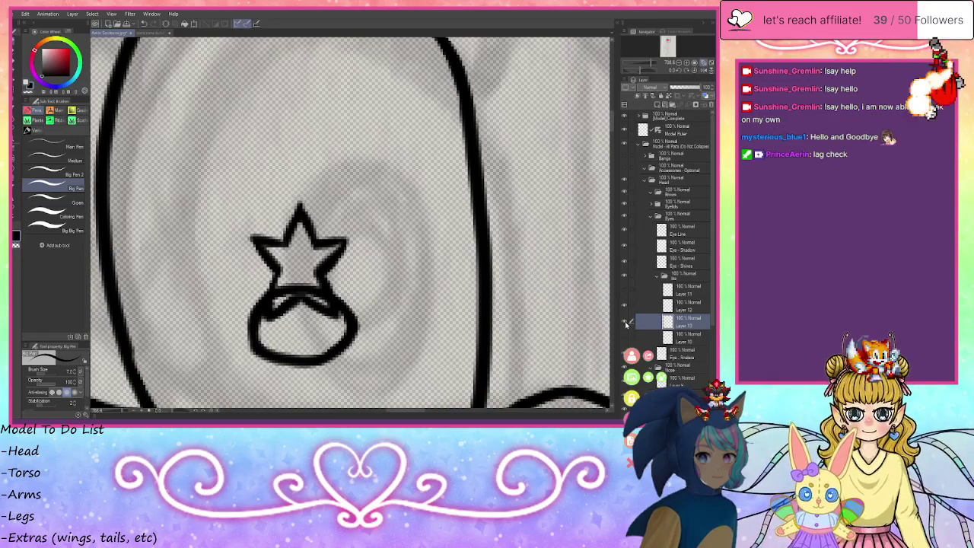
left_click(625, 337)
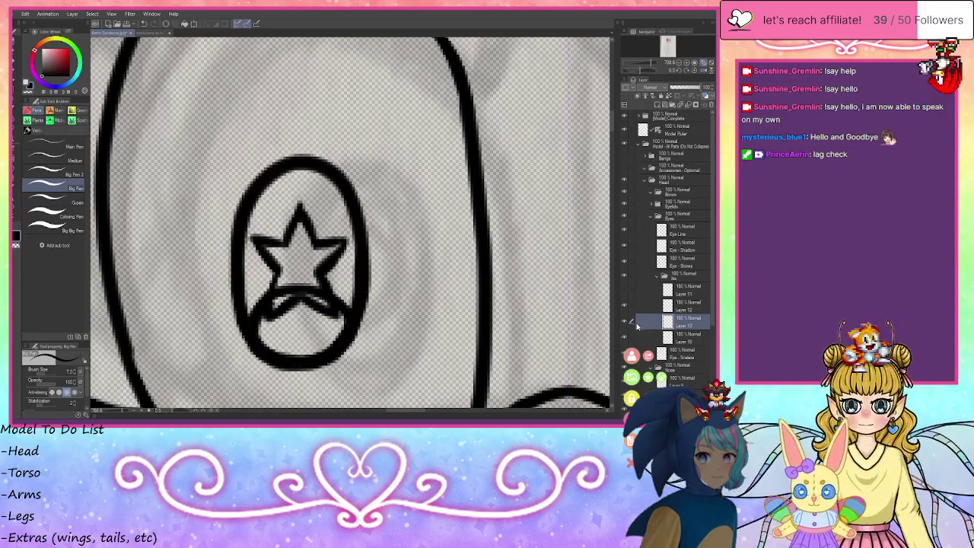
- Show the oval pupils again and collapse the iris folder
left_click(679, 63)
left_click(679, 62)
left_click(679, 63)
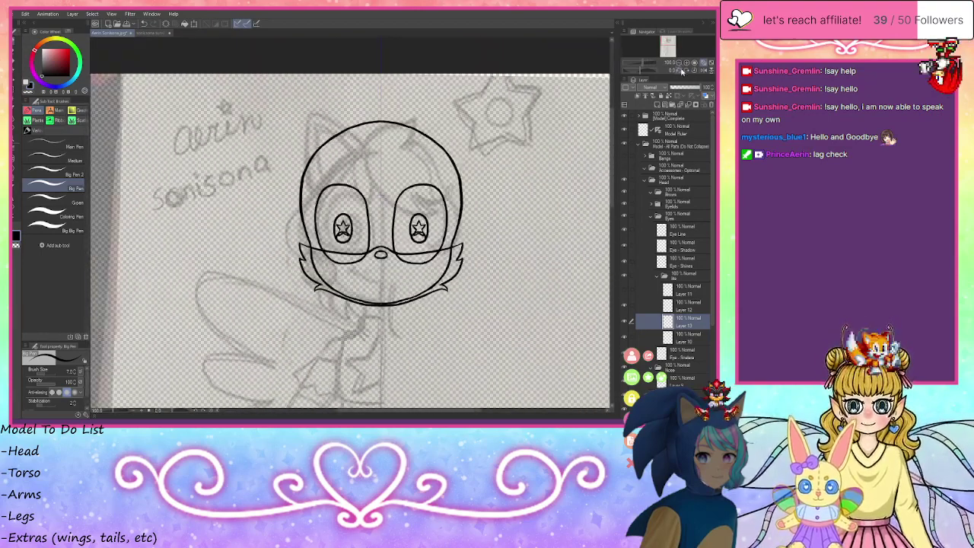
left_click(624, 292)
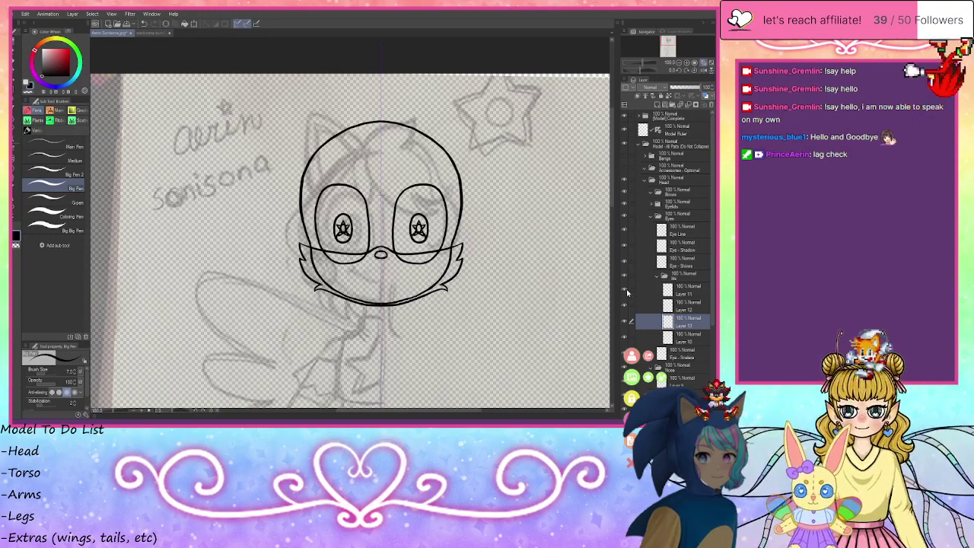
left_click(656, 277)
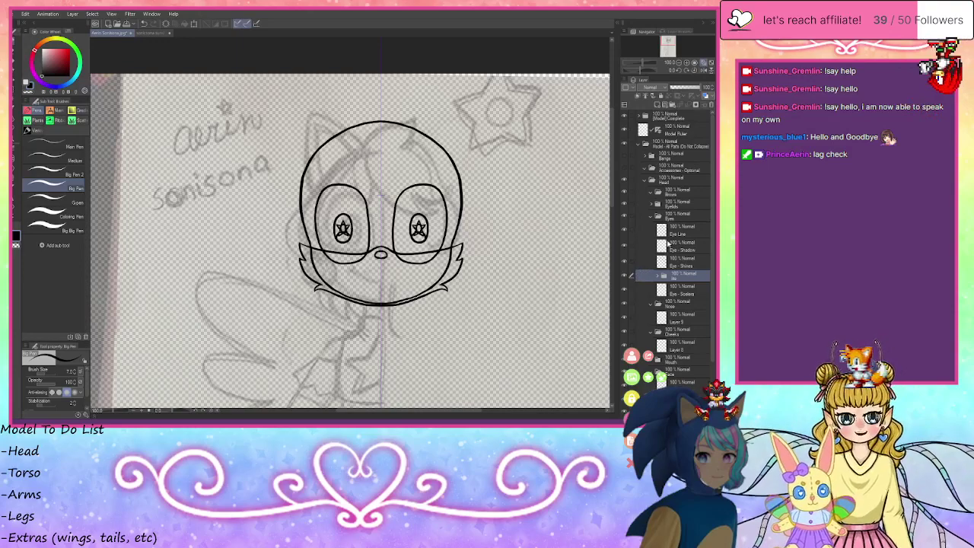
- Add a layer in the Top Lid folder and draw a mirrored crescent-shaped eyelid along the upper inside edge of each eye outline
left_click(651, 204)
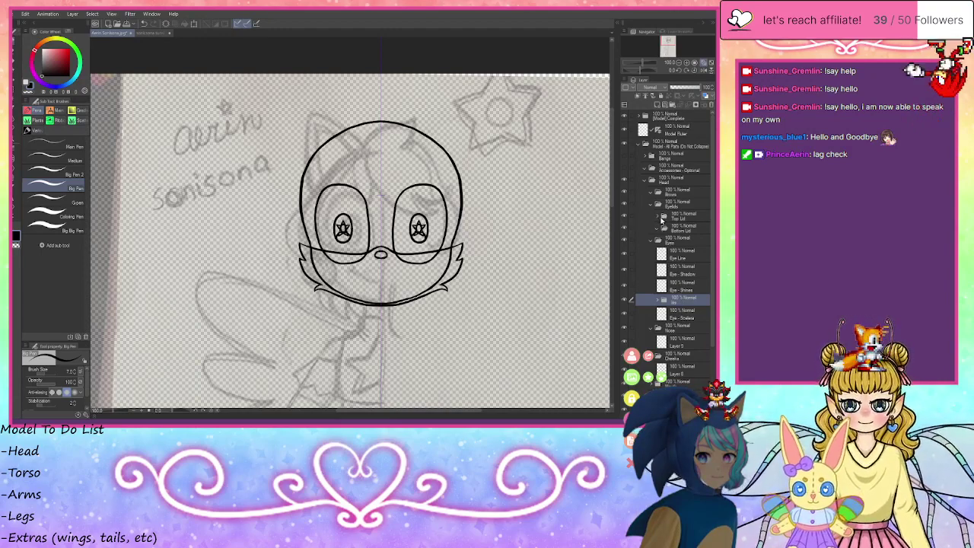
left_click(681, 220)
left_click(659, 106)
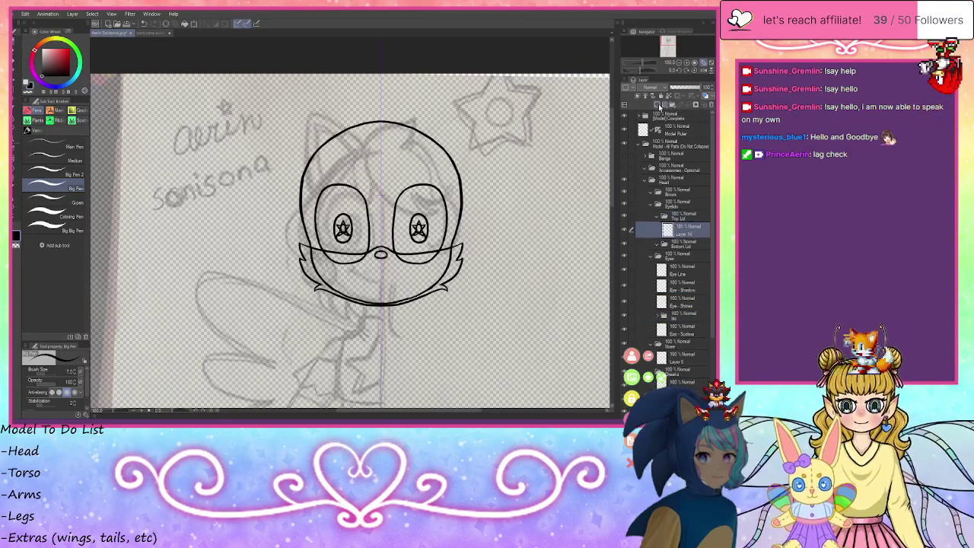
left_click(686, 63)
left_click(687, 63)
left_click(687, 64)
left_click(687, 63)
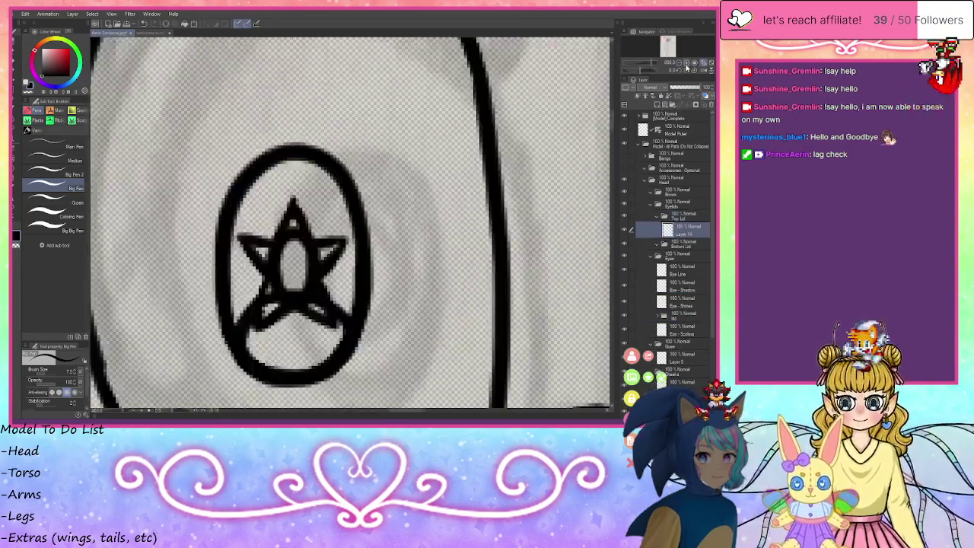
left_click(680, 63)
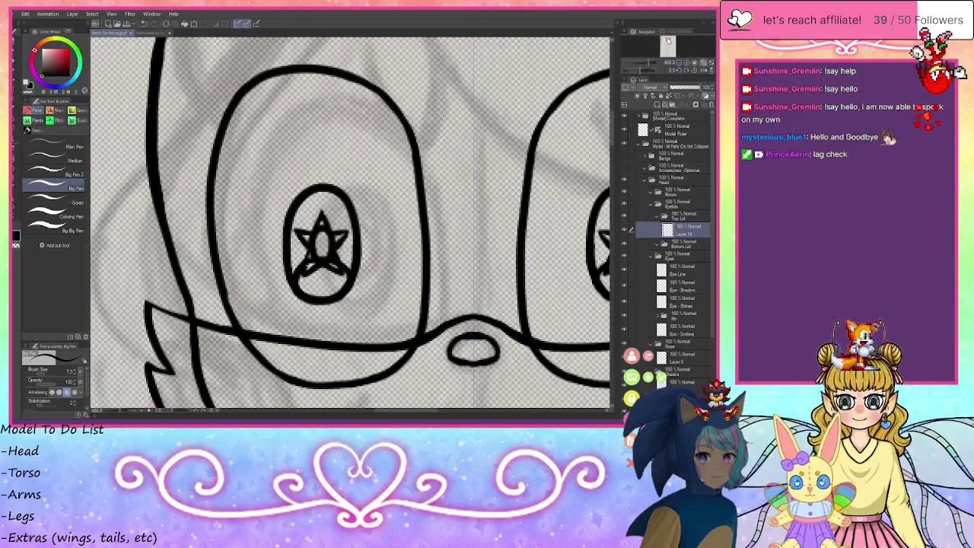
left_click_drag(669, 40, 668, 39)
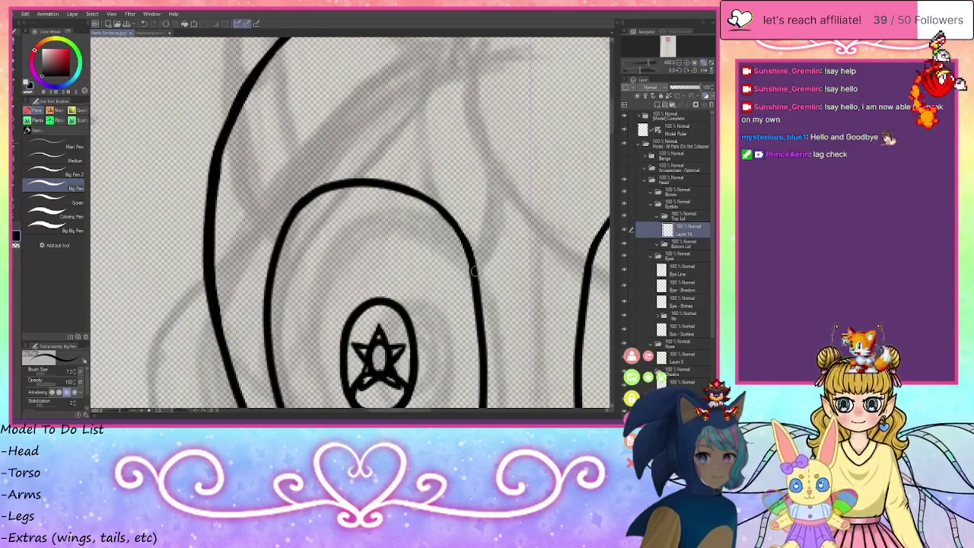
mouse_move(473, 271)
left_mouse_down()
mouse_move(453, 240)
mouse_move(369, 218)
mouse_move(276, 268)
mouse_move(268, 283)
mouse_move(338, 224)
mouse_move(402, 220)
left_mouse_up()
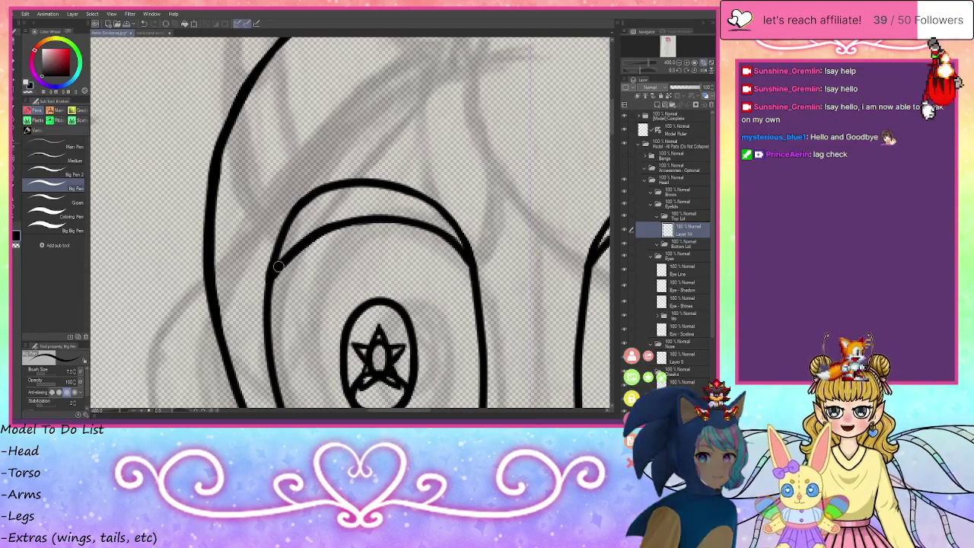
mouse_move(275, 265)
left_mouse_down()
mouse_move(304, 208)
mouse_move(362, 183)
mouse_move(407, 188)
mouse_move(442, 211)
left_mouse_up()
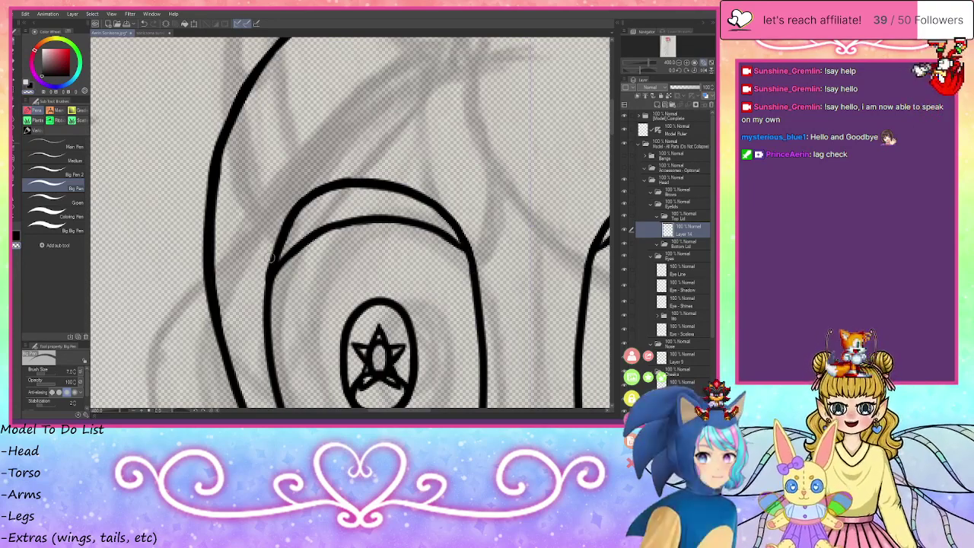
- Clean up the edges and pointed corners of the eyelid crescents with the Eyes folder hidden, and show the eyes again to match the corners
left_click(624, 259)
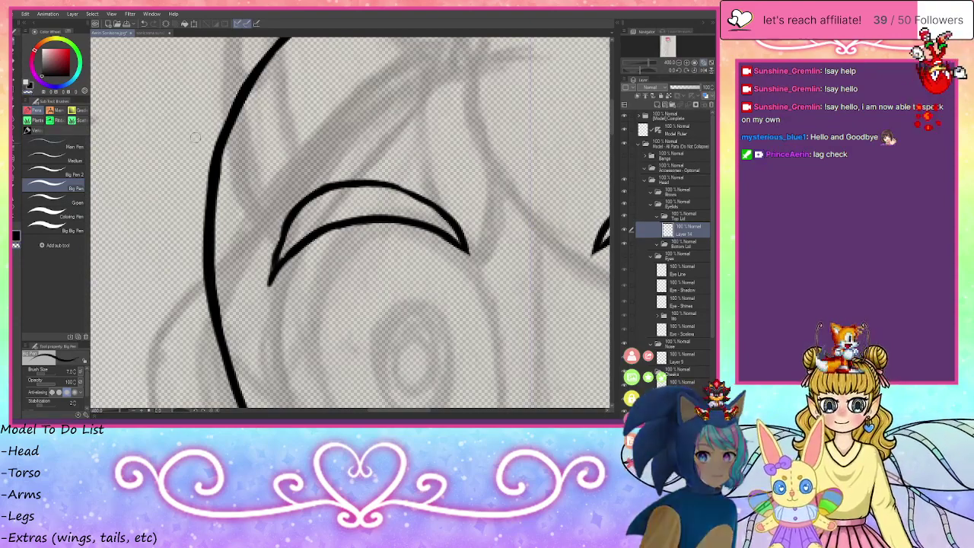
left_click_drag(286, 225, 271, 281)
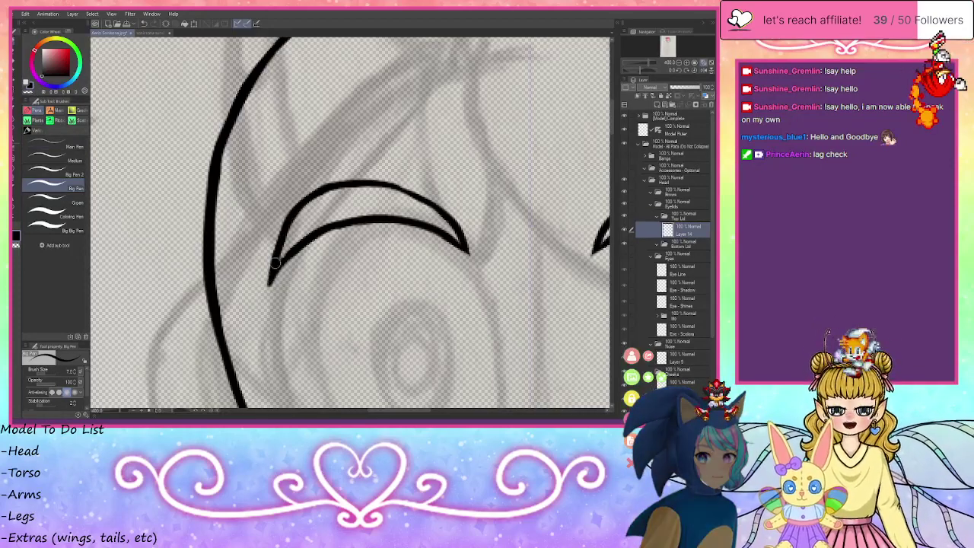
mouse_move(310, 201)
left_mouse_down()
mouse_move(366, 183)
mouse_move(353, 184)
mouse_move(406, 188)
mouse_move(382, 183)
mouse_move(468, 207)
left_mouse_up()
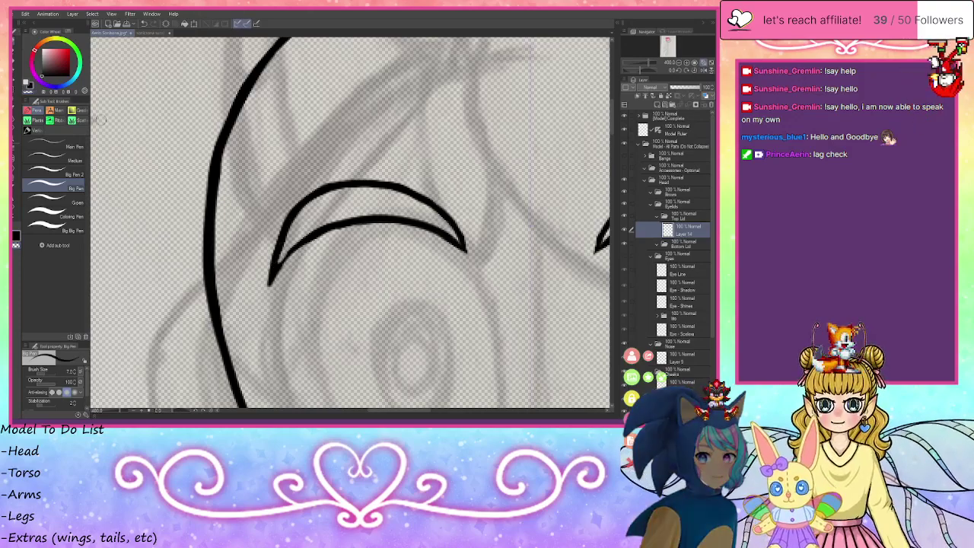
left_click_drag(308, 238, 278, 268)
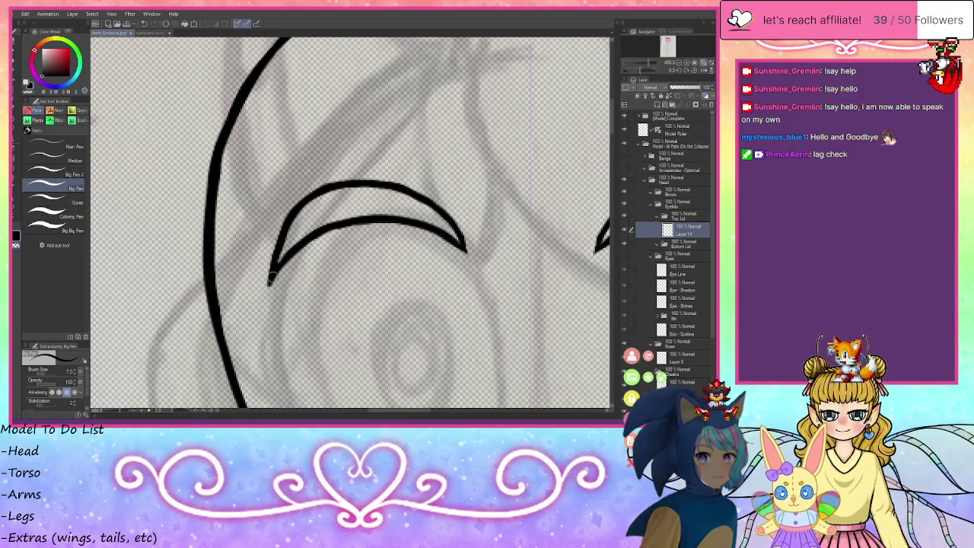
left_click(626, 260)
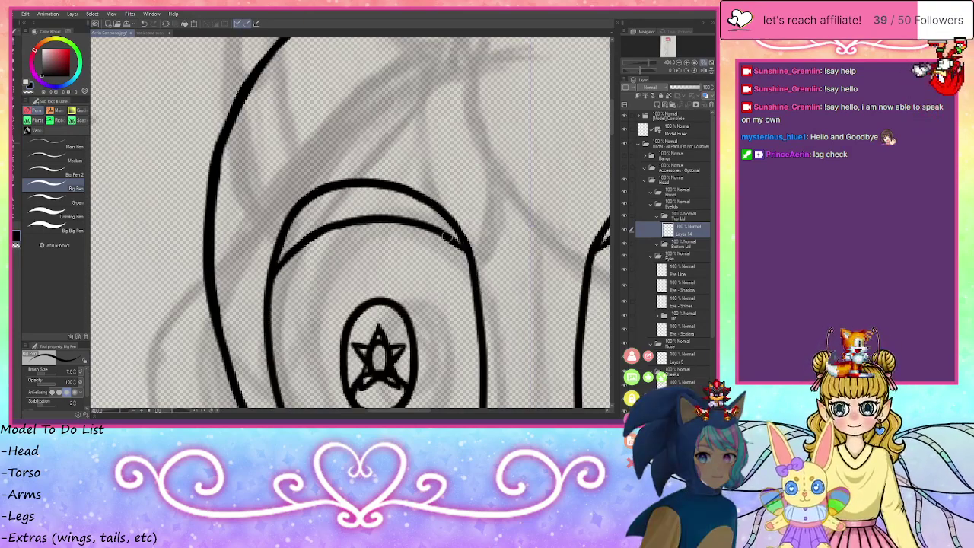
left_click_drag(459, 243, 470, 257)
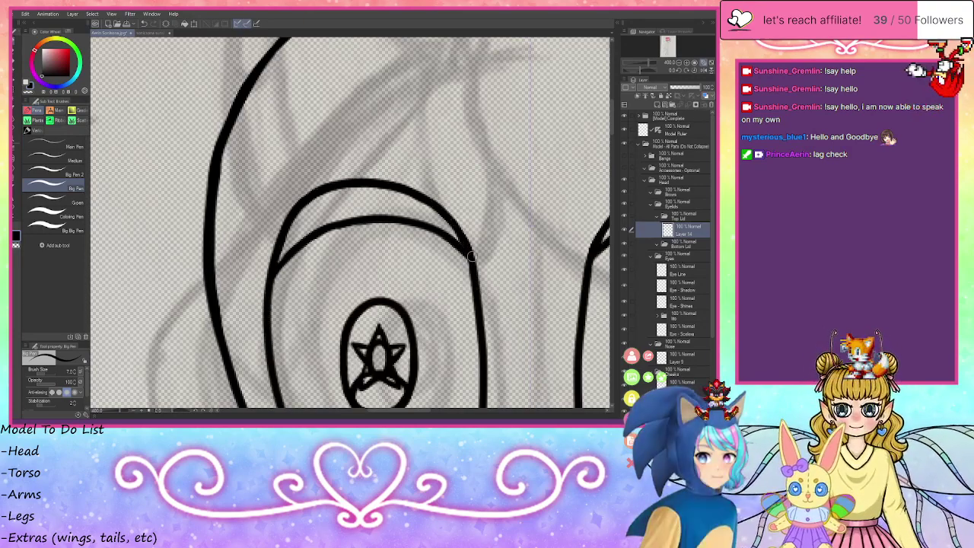
- Trace the lower curve of the lid crescents on a new layer with trimmed ends, and name the two layers Lid Line and Lid Color
key("ctrl+shift+n")
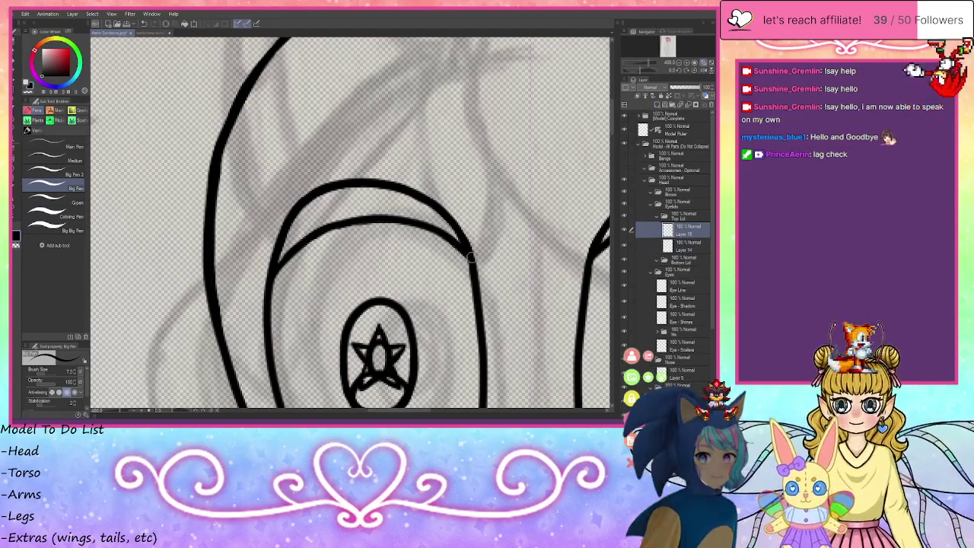
mouse_move(476, 263)
left_mouse_down()
mouse_move(419, 222)
mouse_move(370, 219)
mouse_move(301, 241)
mouse_move(259, 290)
left_mouse_up()
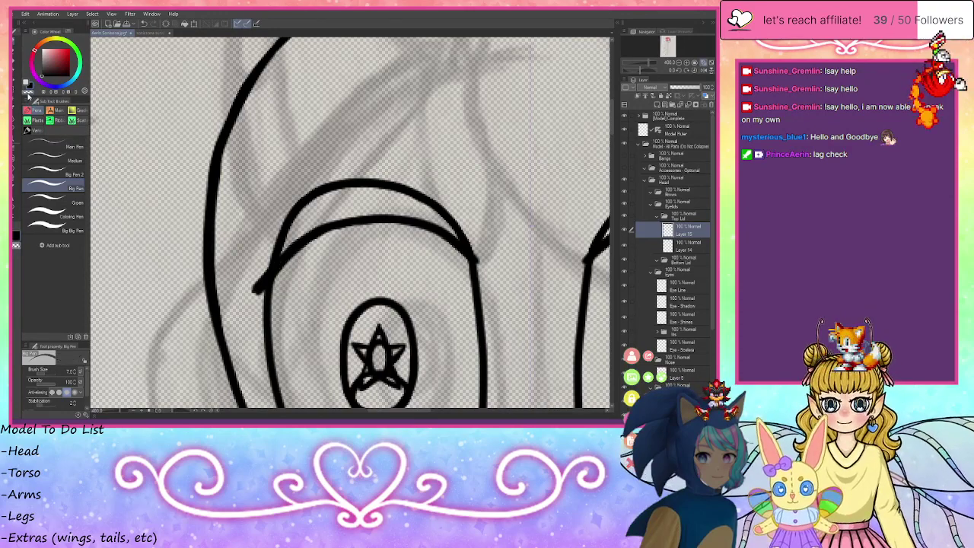
mouse_move(252, 258)
left_mouse_down()
mouse_move(253, 310)
mouse_move(263, 300)
left_mouse_up()
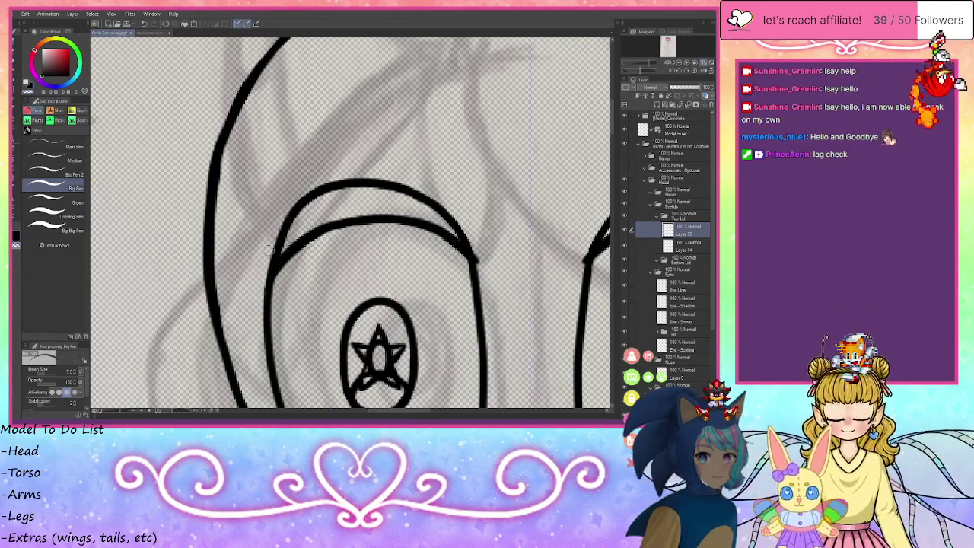
left_click_drag(475, 245, 477, 266)
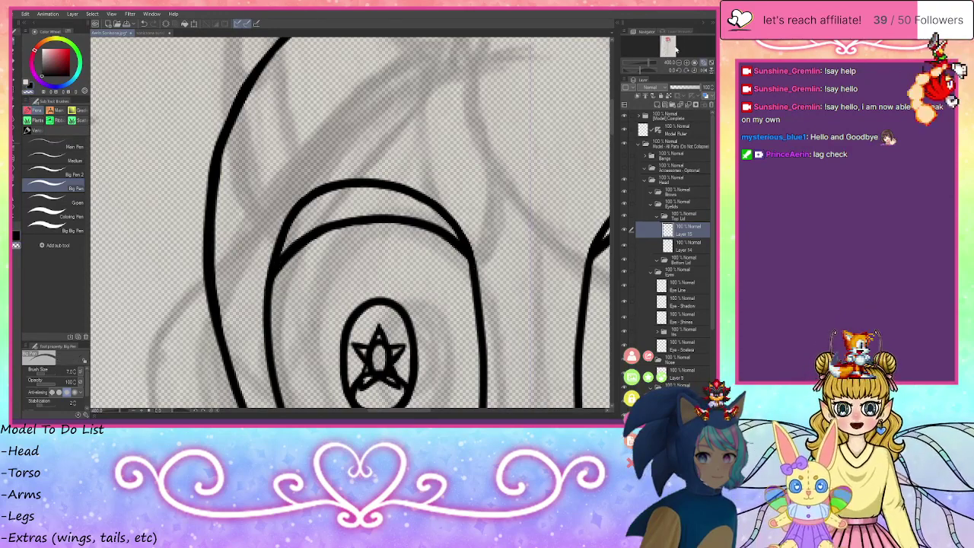
left_click_drag(669, 42, 668, 39)
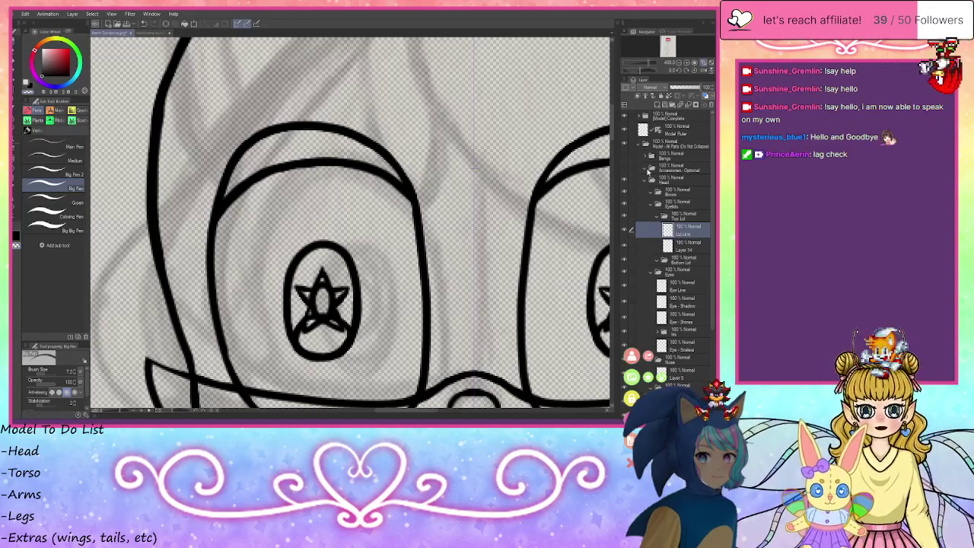
left_click(696, 247)
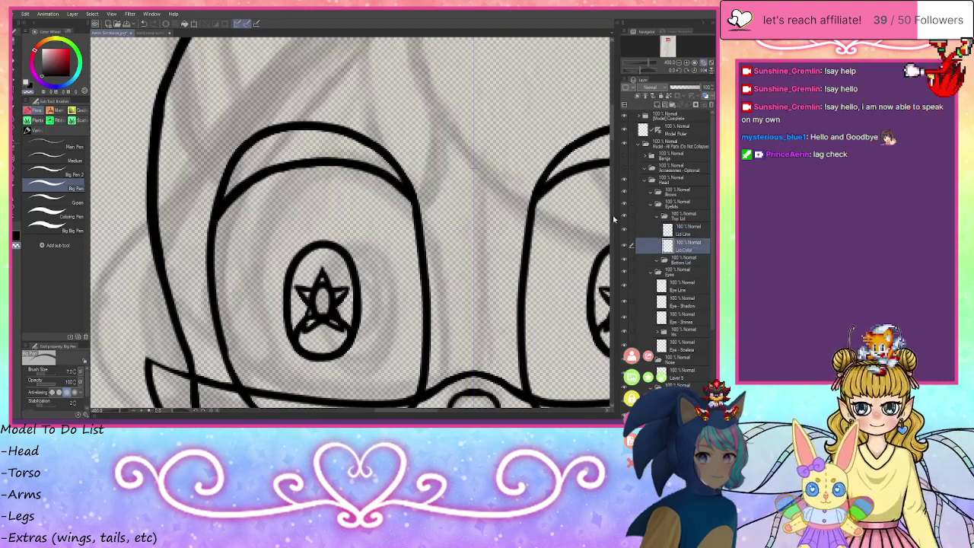
left_click(669, 261)
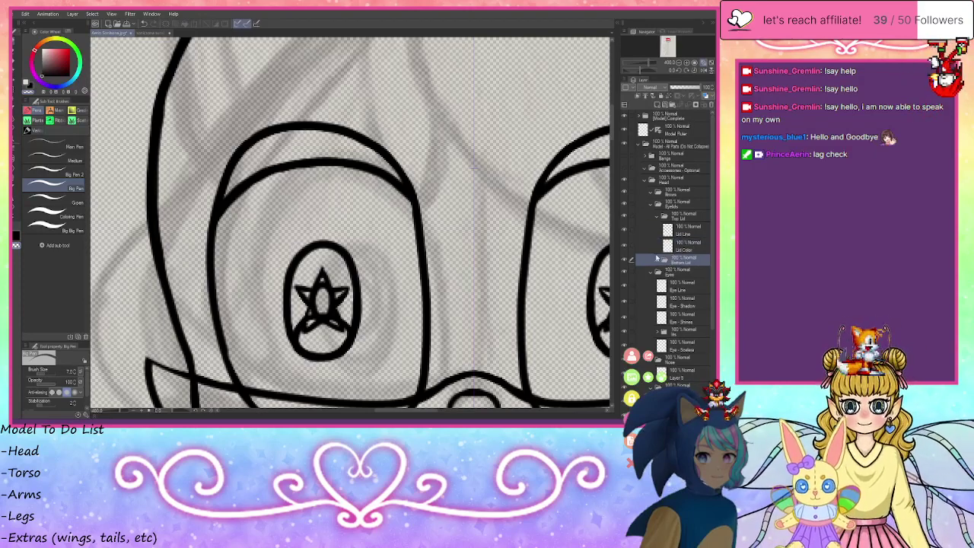
scroll(350, 307, "down", 3)
scroll(350, 307, "up", 1)
scroll(350, 307, "up", 2)
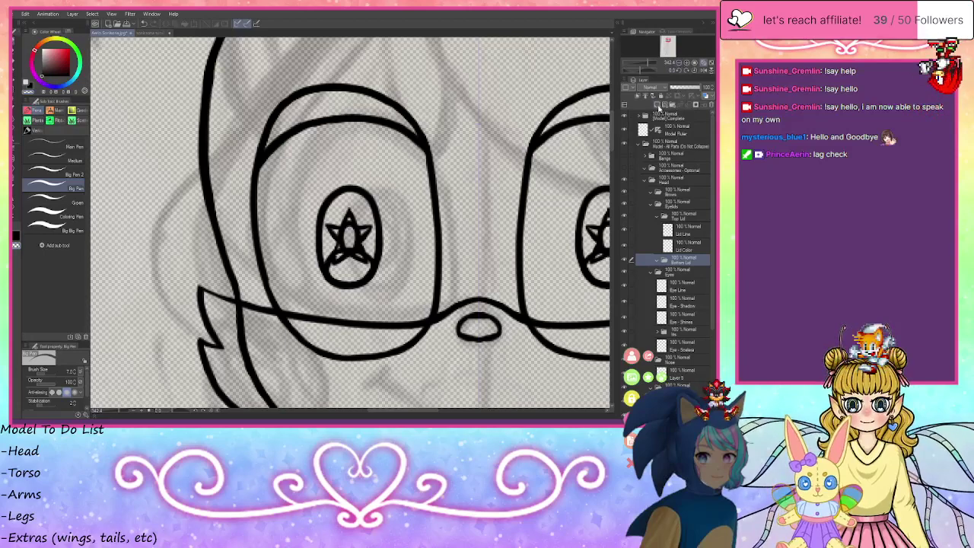
left_click(657, 107)
scroll(392, 368, "up", 2)
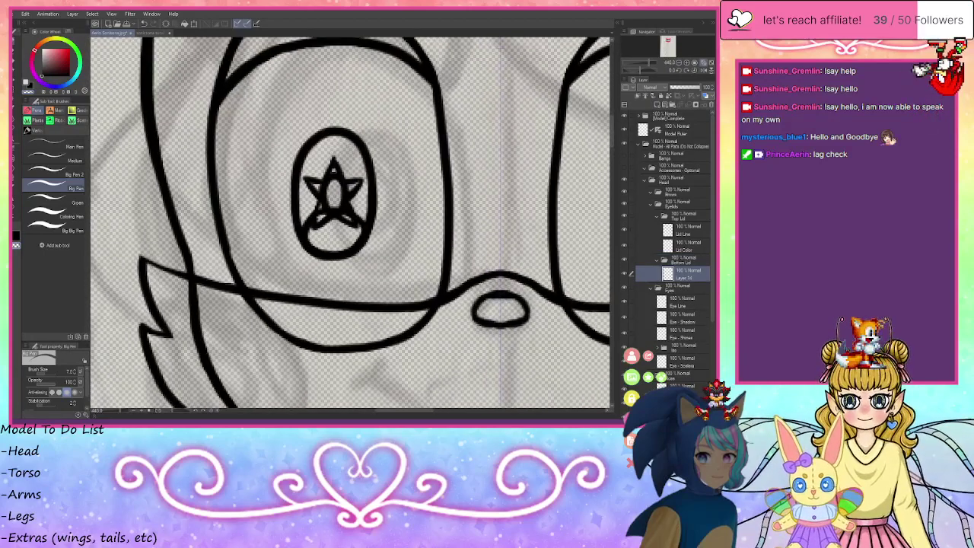
- Delete the Bottom Lid folder and add a folder named Color Lid above the Top Lid folder
left_click(677, 263)
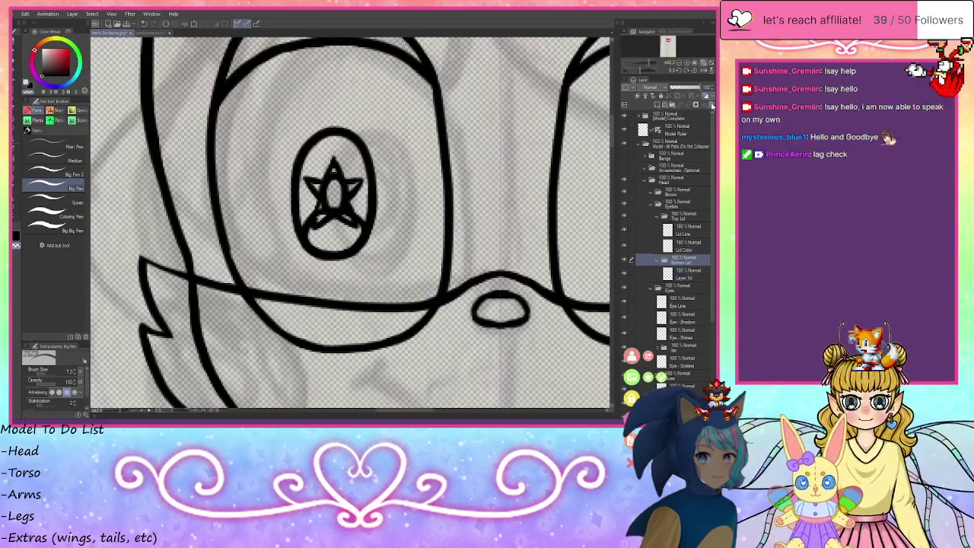
left_click(712, 106)
left_click(673, 105)
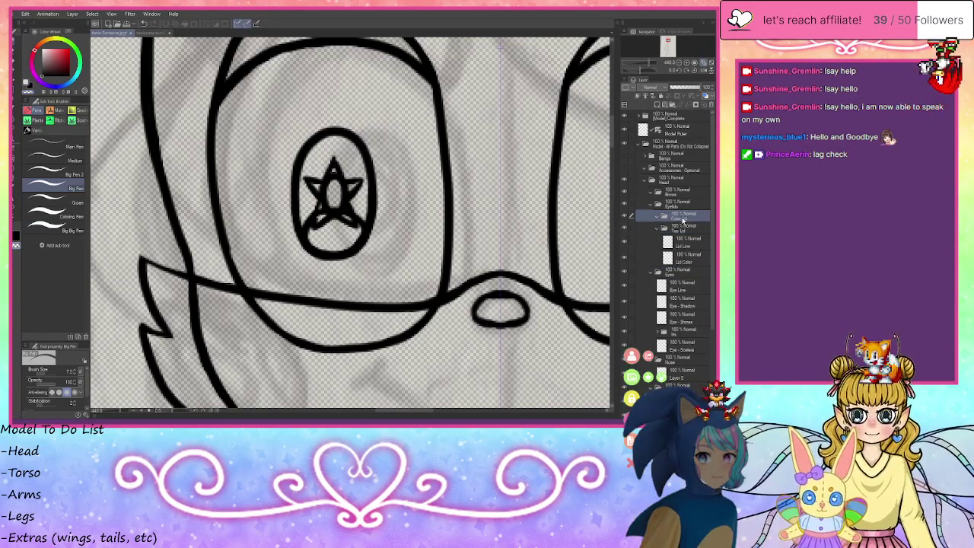
scroll(392, 166, "down", 6)
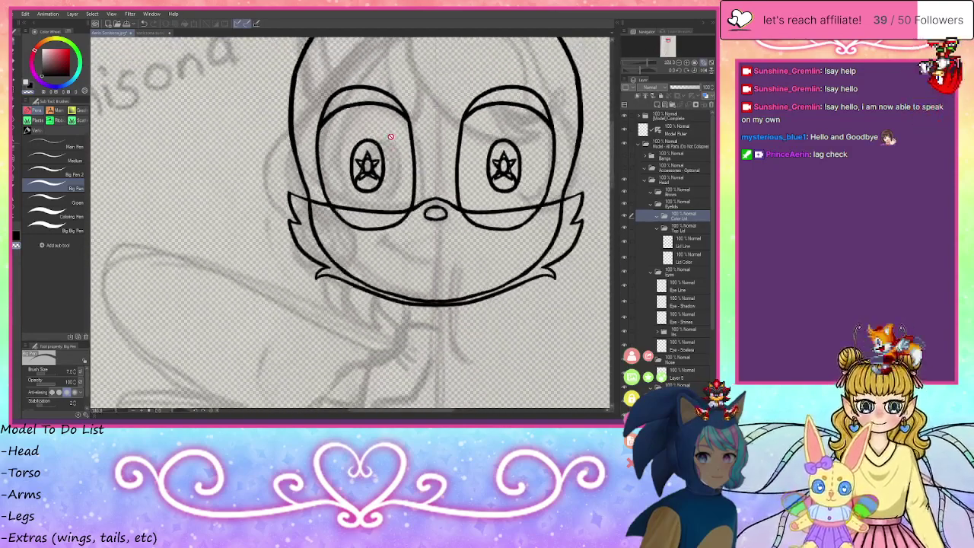
- Add a layer in the Color Lid folder and outline mirrored grey rectangles from the forehead to the middle of each eye
scroll(385, 95, "down", 5)
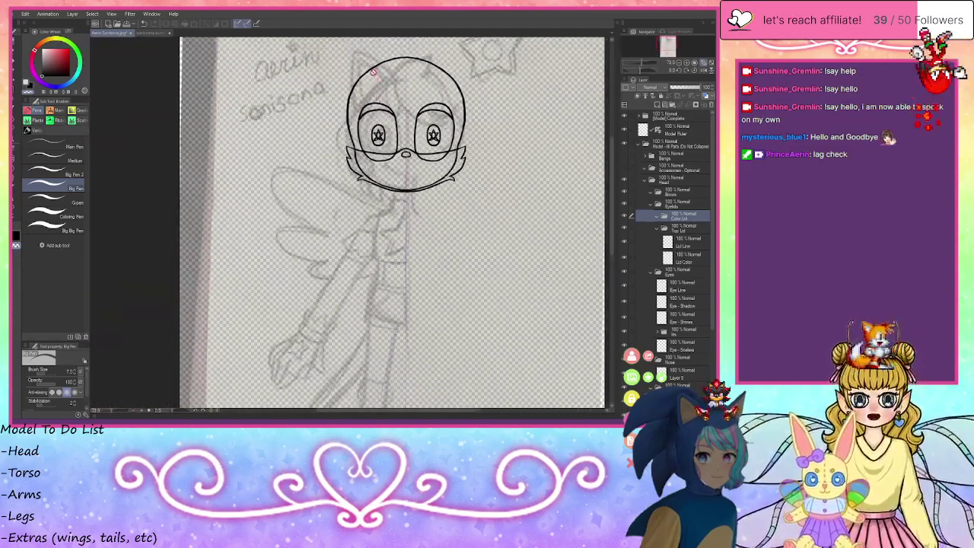
scroll(381, 68, "up", 7)
scroll(388, 58, "up", 2)
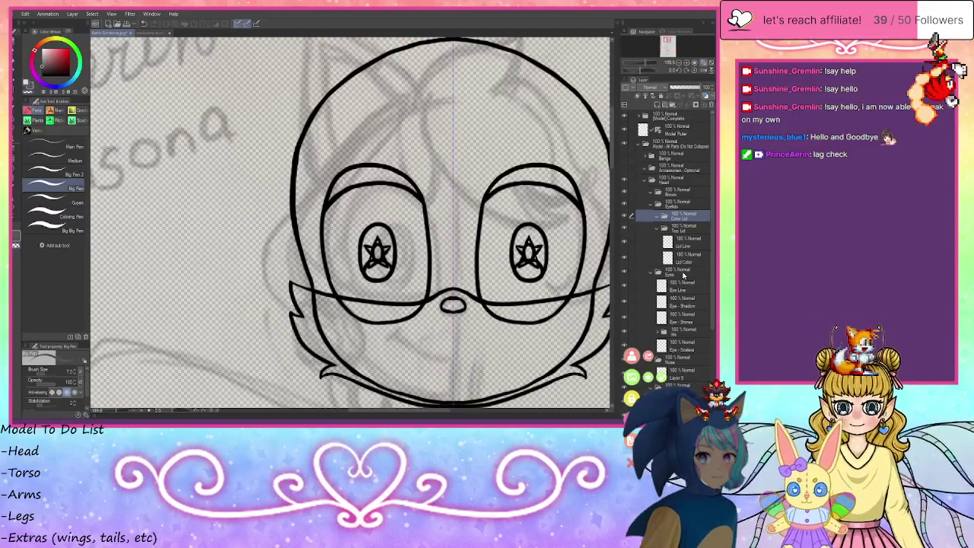
left_click(656, 104)
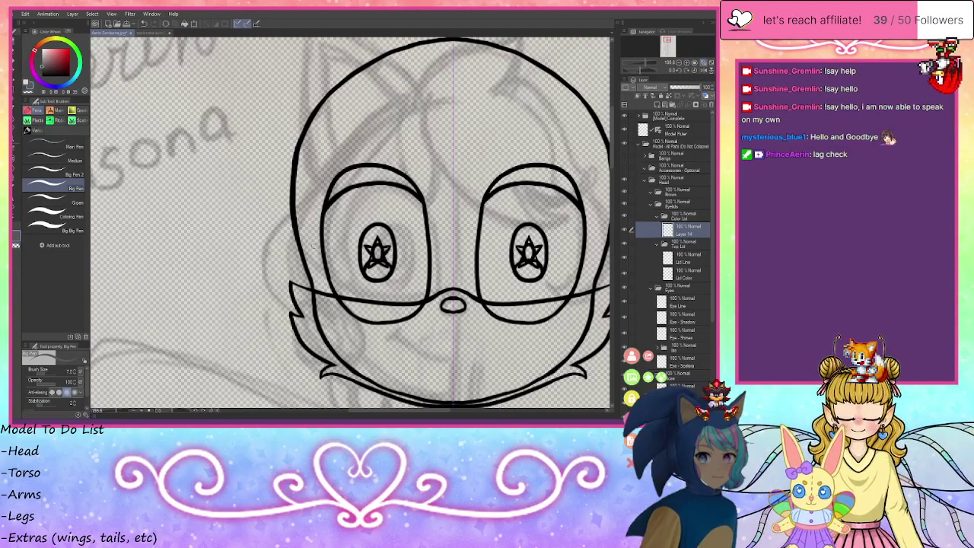
mouse_move(314, 246)
left_mouse_down()
mouse_move(443, 243)
mouse_move(440, 88)
mouse_move(427, 77)
mouse_move(328, 85)
mouse_move(308, 245)
left_mouse_up()
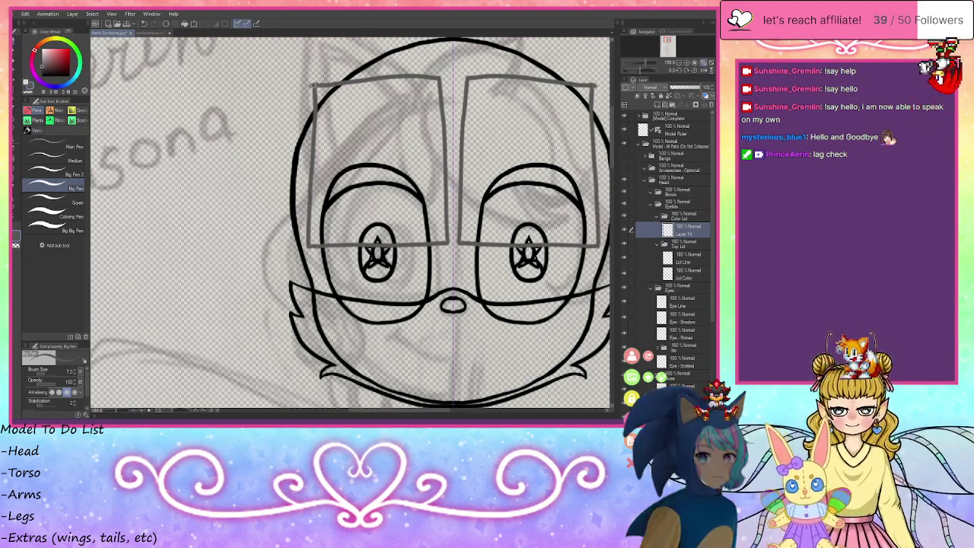
left_click_drag(314, 84, 307, 228)
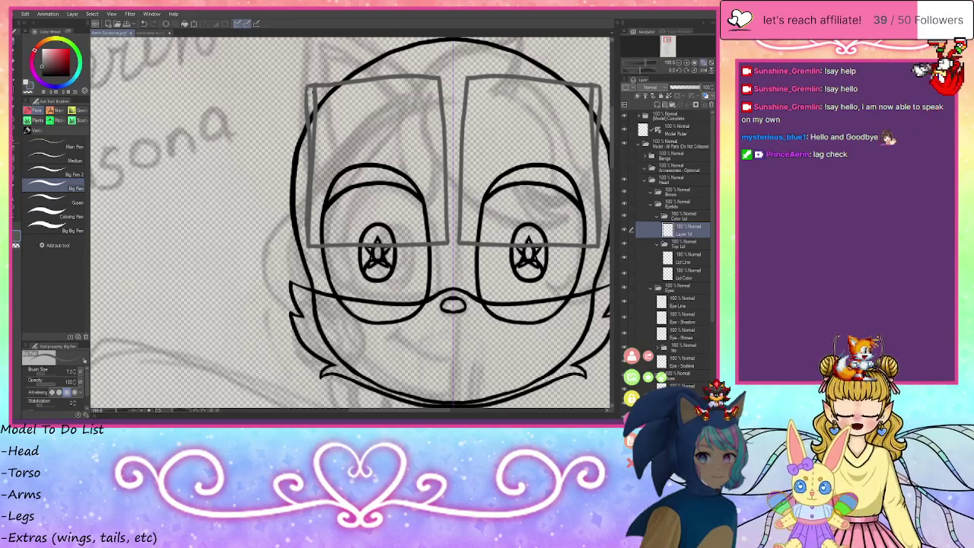
left_click_drag(311, 90, 312, 167)
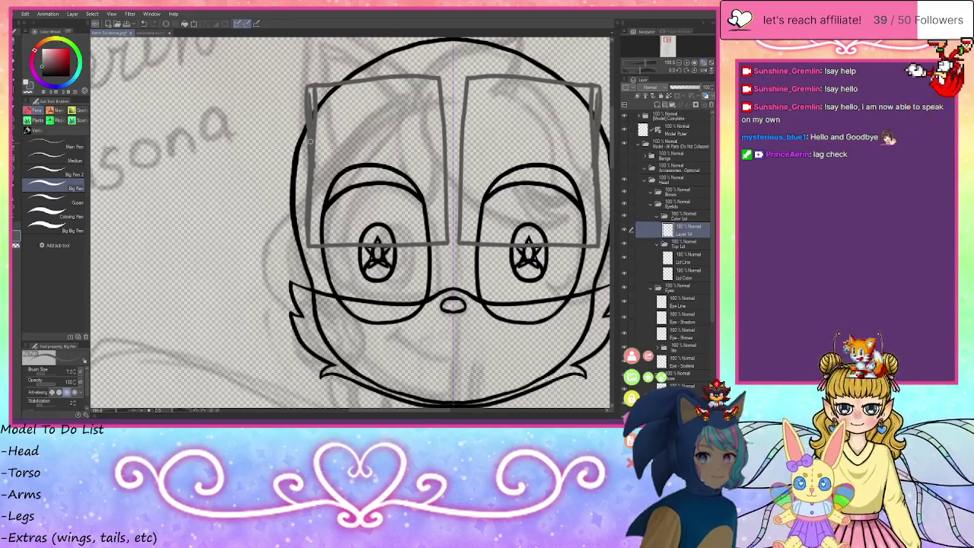
- Fill both grey lid rectangles completely with the Coloring Pen
left_click(83, 217)
mouse_move(361, 123)
left_mouse_down()
mouse_move(403, 114)
mouse_move(319, 137)
mouse_move(331, 183)
mouse_move(381, 214)
mouse_move(445, 234)
mouse_move(431, 83)
mouse_move(308, 87)
mouse_move(326, 90)
left_mouse_up()
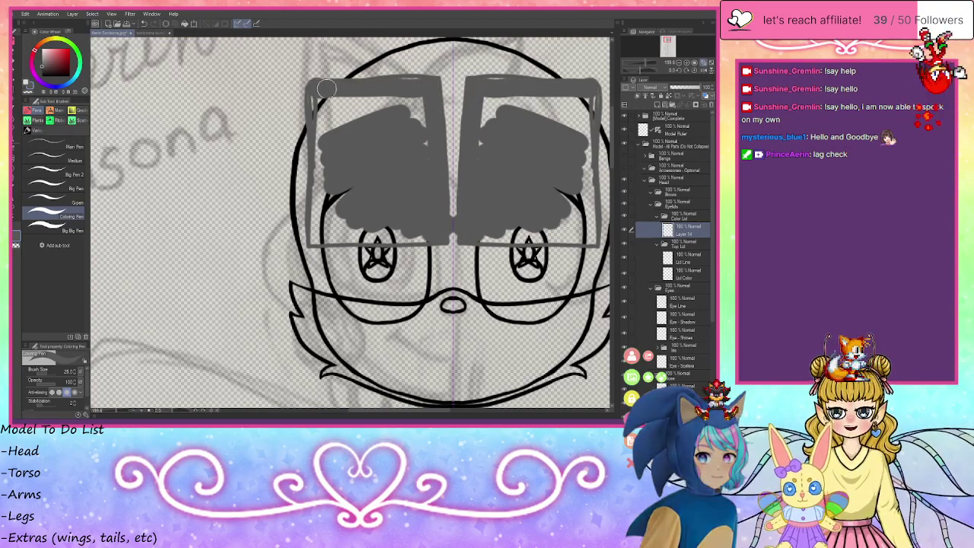
mouse_move(411, 84)
left_mouse_down()
mouse_move(315, 84)
mouse_move(315, 204)
mouse_move(313, 119)
mouse_move(317, 198)
mouse_move(316, 122)
mouse_move(326, 186)
mouse_move(339, 117)
mouse_move(348, 139)
mouse_move(425, 125)
left_mouse_up()
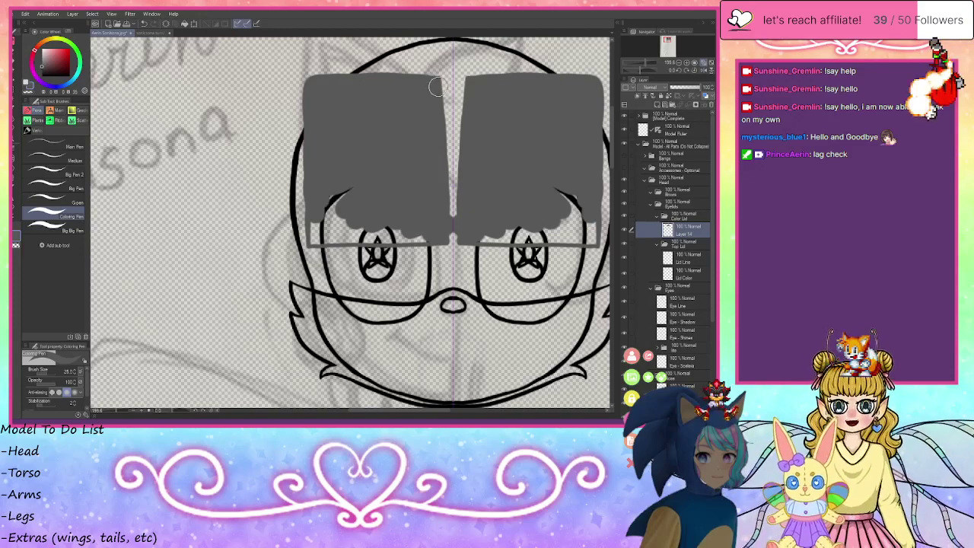
mouse_move(436, 86)
left_mouse_down()
mouse_move(439, 136)
mouse_move(434, 110)
left_mouse_up()
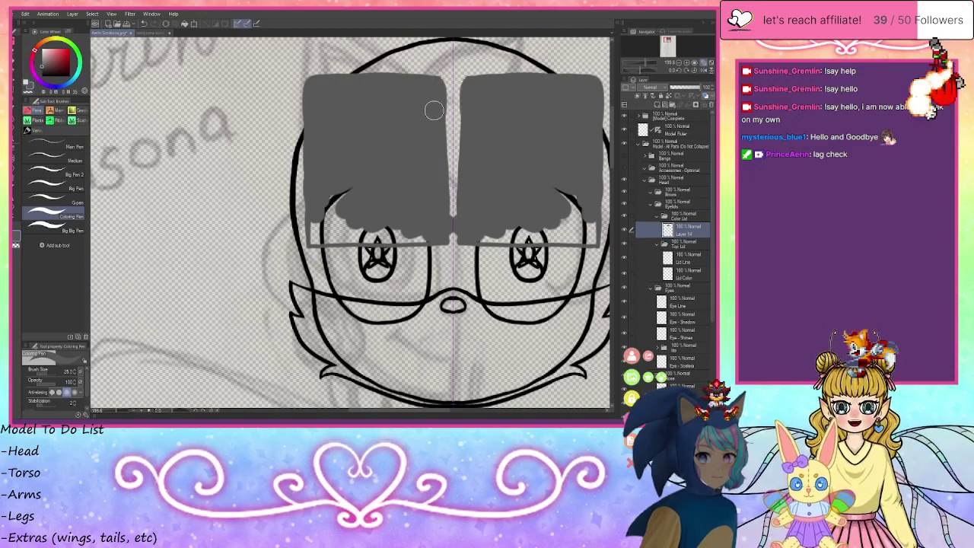
mouse_move(434, 226)
left_mouse_down()
mouse_move(315, 238)
mouse_move(337, 174)
left_mouse_up()
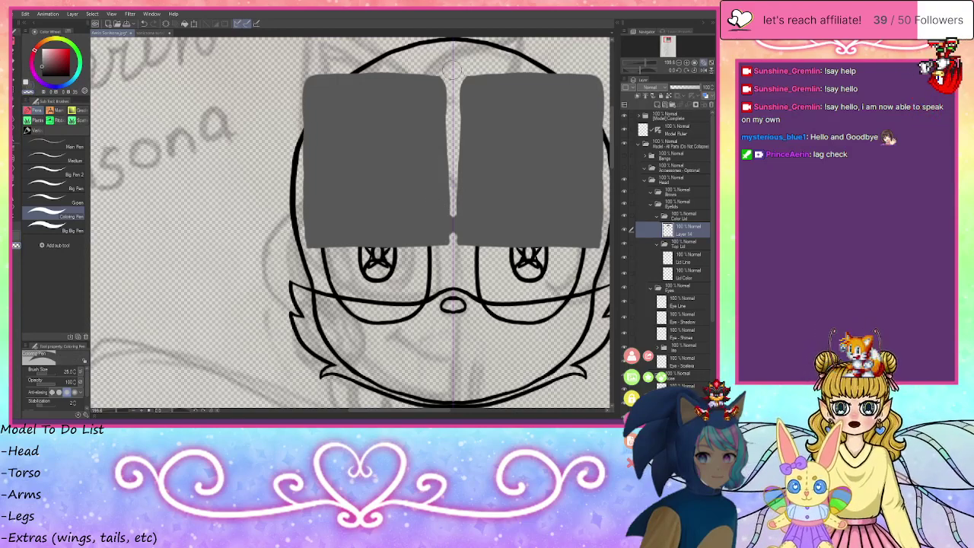
- Erase an even vertical gap between the two lid rectangles along the symmetry line and round off their lower corners
left_click_drag(452, 70, 456, 230)
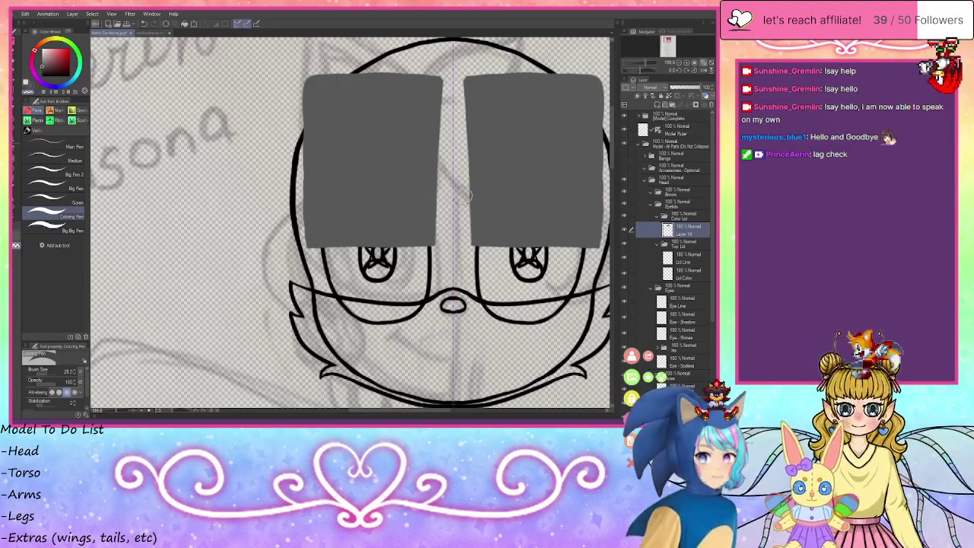
key("ctrl+z")
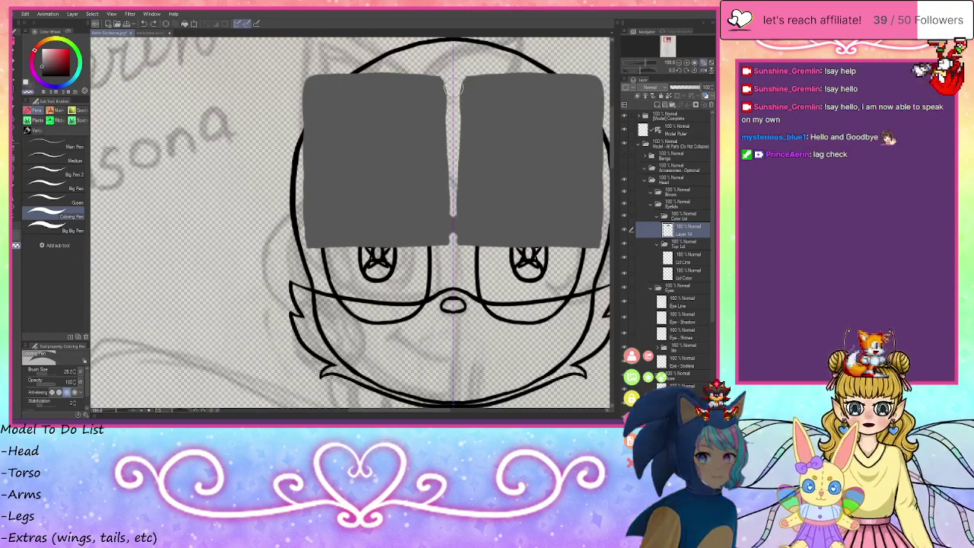
left_click_drag(454, 82, 453, 248)
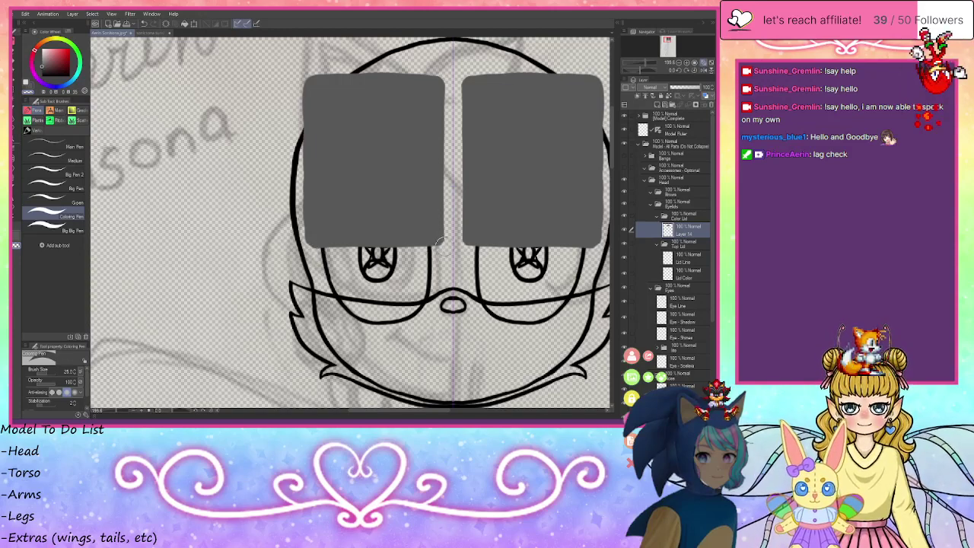
- Collapse the Color Lid folder and hide it so the eyes are uncovered
left_click(679, 64)
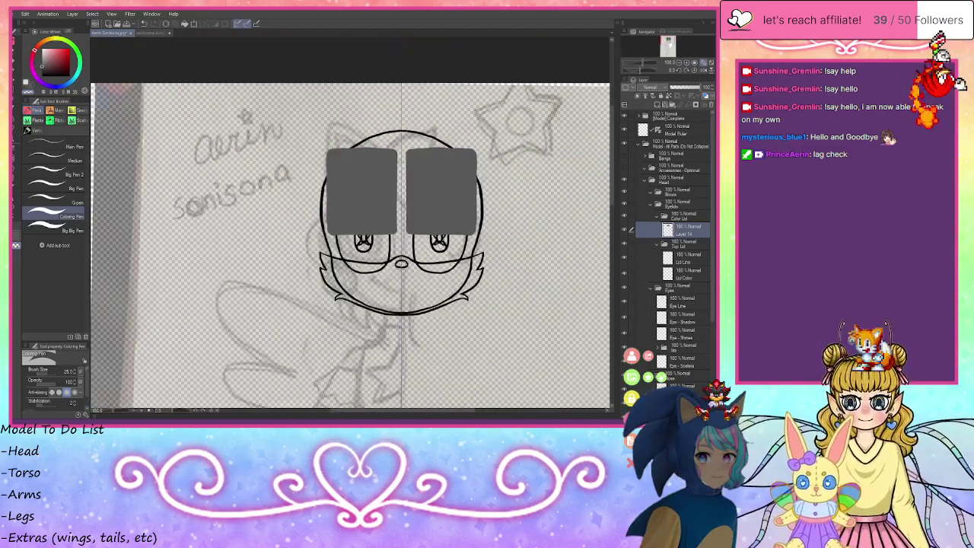
left_click_drag(669, 39, 668, 41)
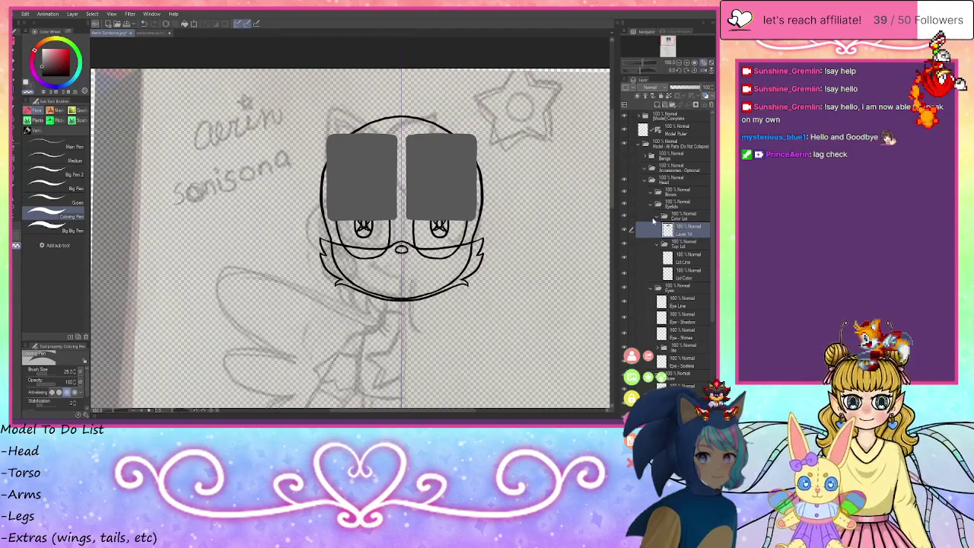
left_click(655, 217)
left_click(625, 217)
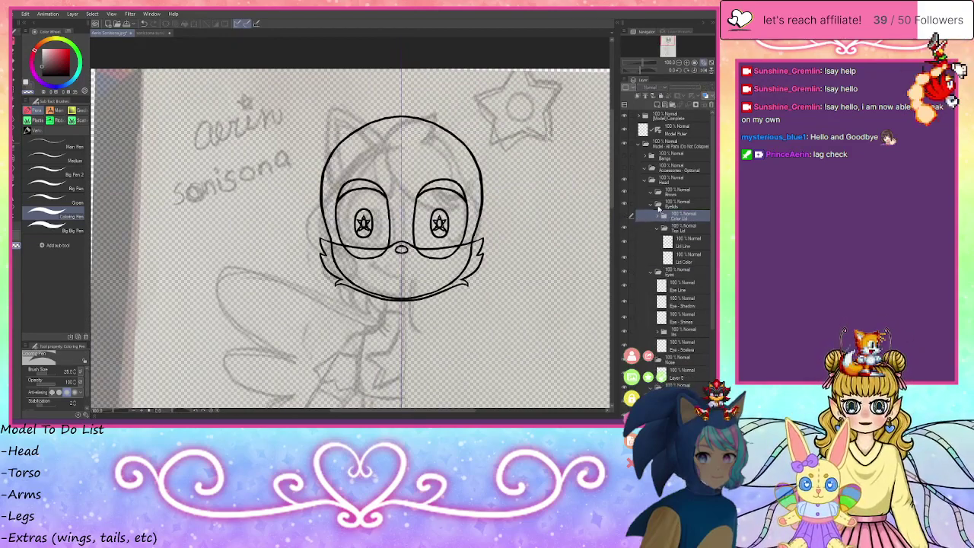
- Delete the empty Brows folder and collapse the Eyelids folder, keeping Color Lid hidden
left_click(645, 194)
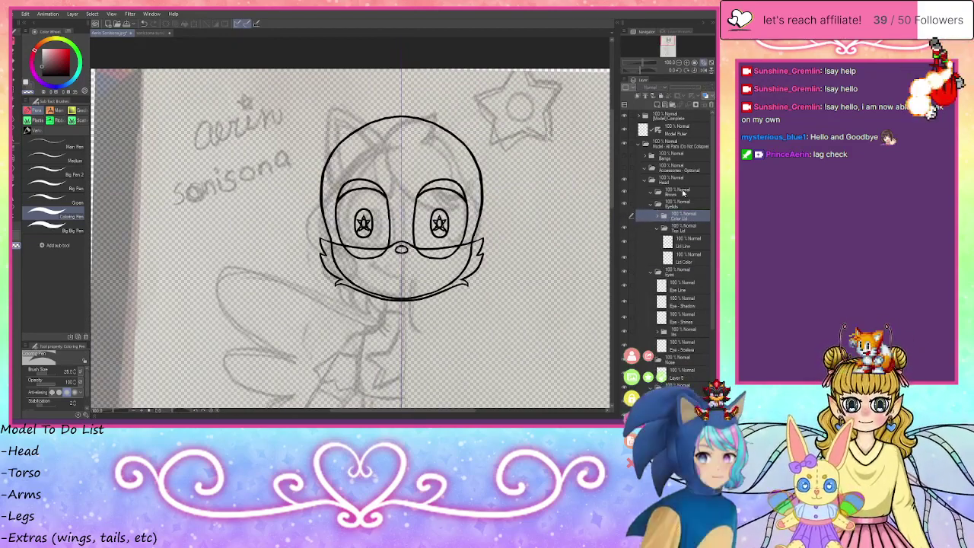
left_click(707, 96)
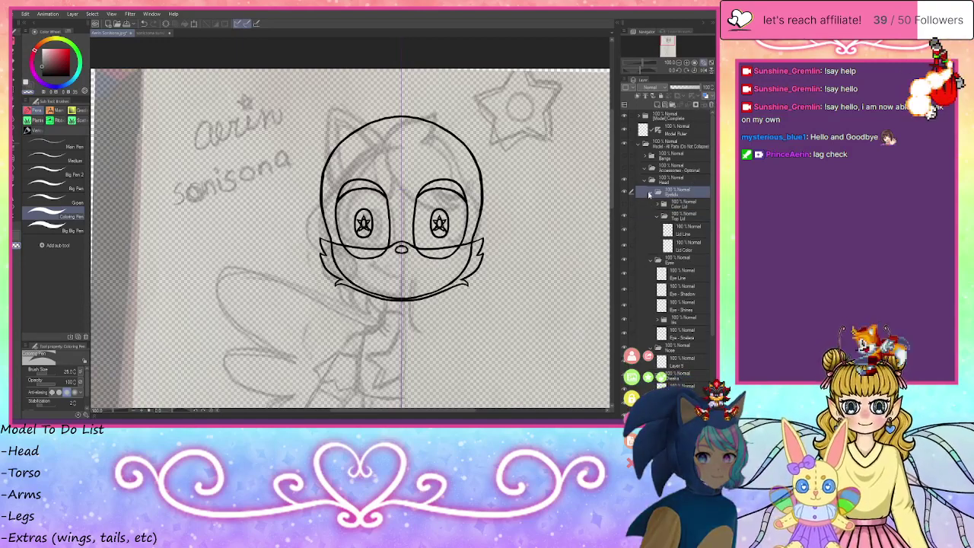
left_click(625, 204)
left_click(626, 204)
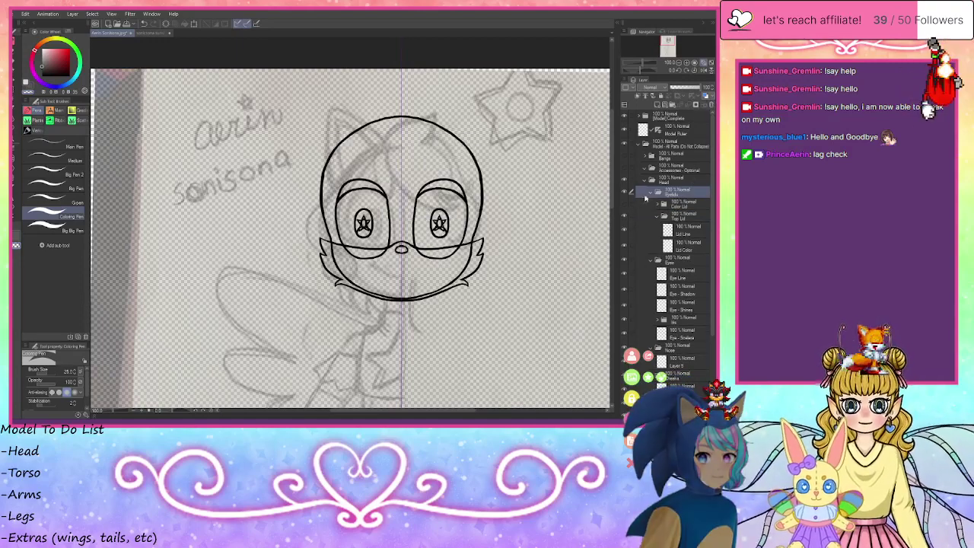
left_click(652, 194)
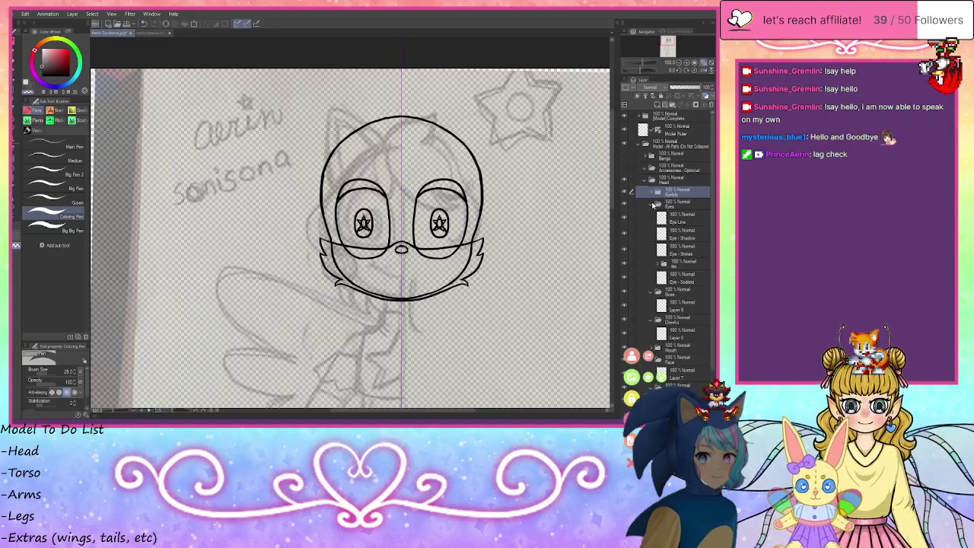
- Make the Eye - Shadow layer active and choose dark blue from the character's color set for shading the eyes
left_click(688, 233)
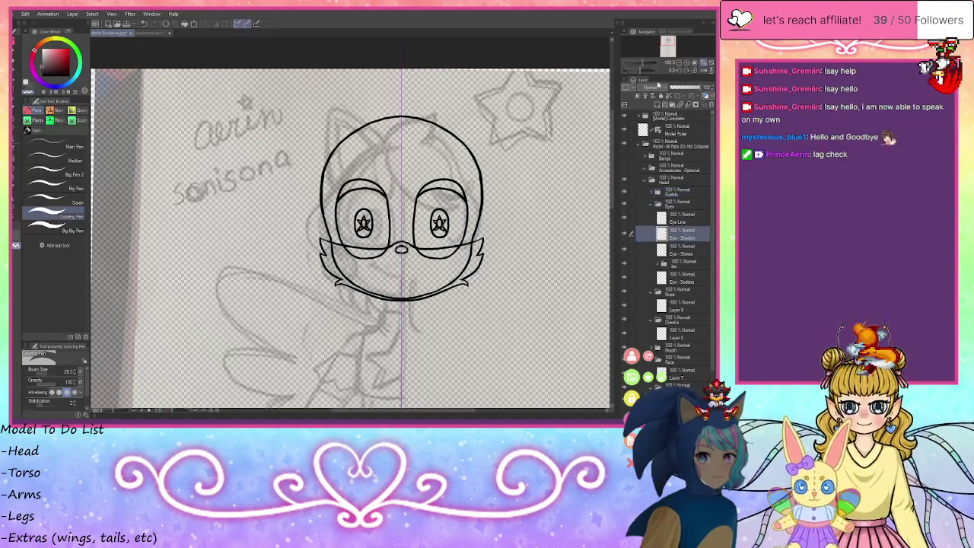
left_click(687, 63)
left_click(686, 63)
left_click(687, 63)
left_click(687, 63)
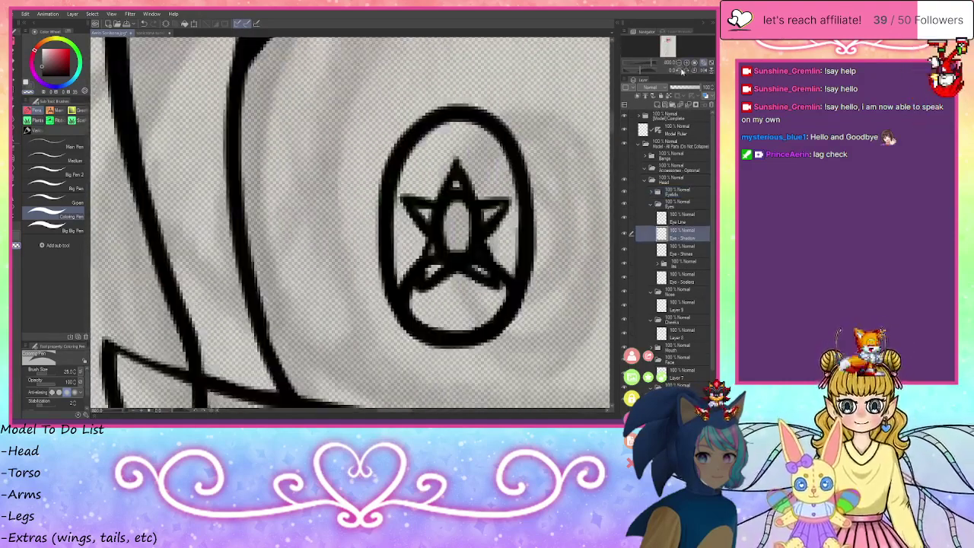
left_click(680, 64)
left_click_drag(666, 42, 668, 40)
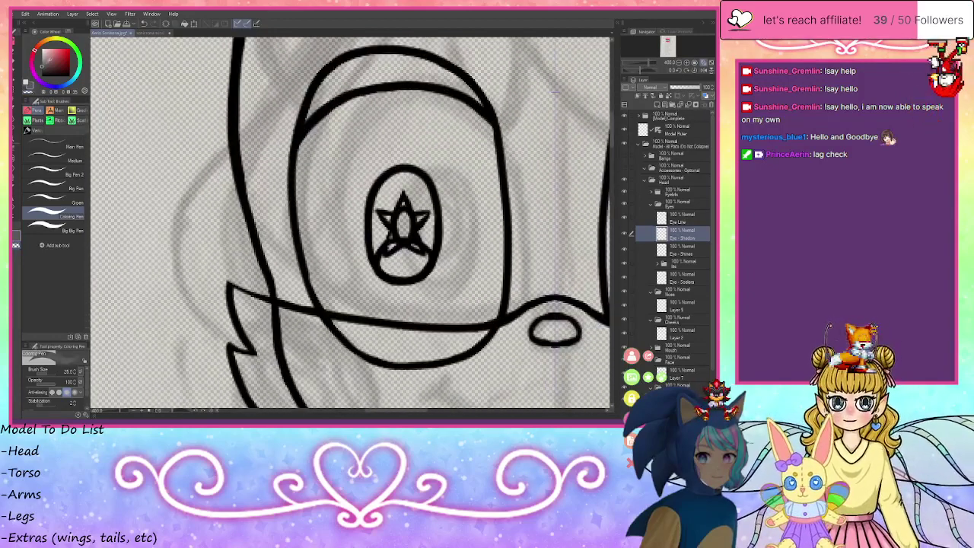
left_click(61, 32)
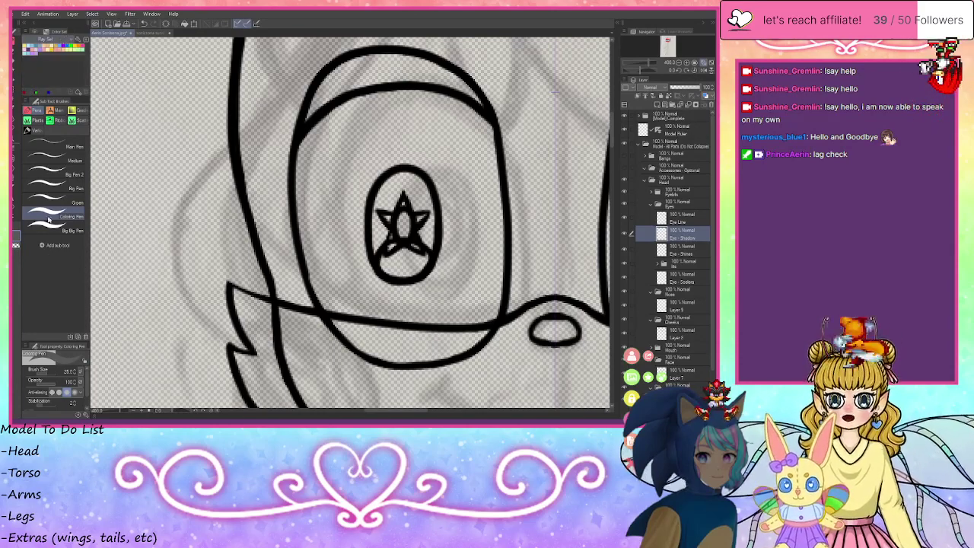
left_click(48, 241)
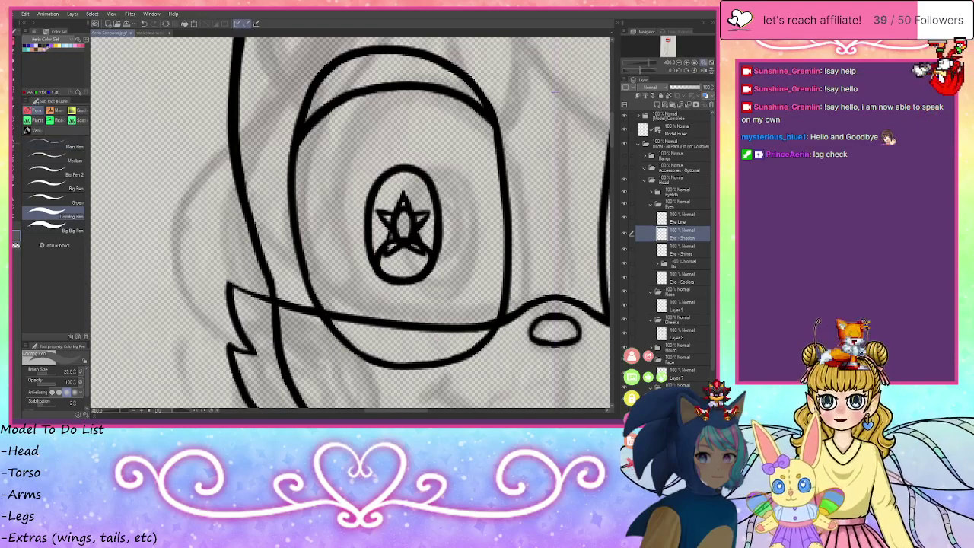
left_click(46, 46)
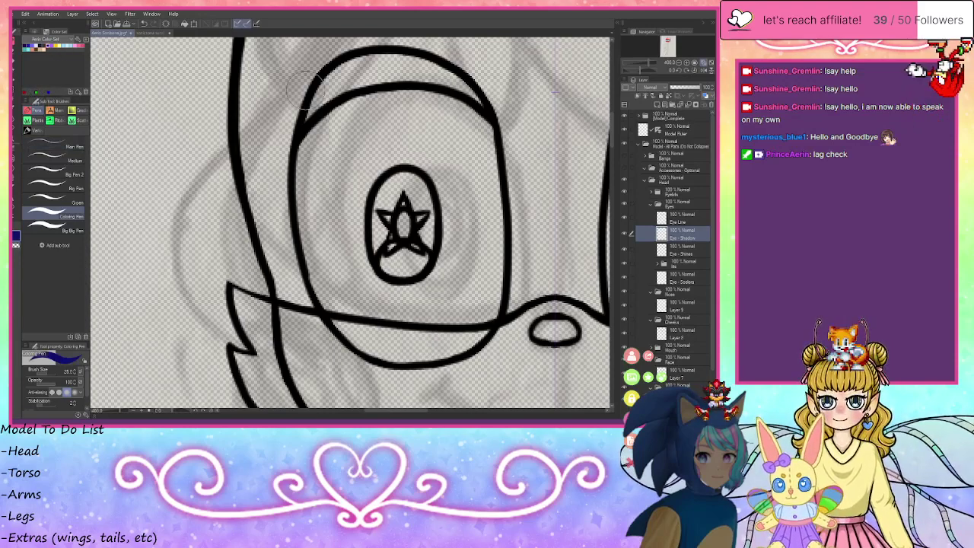
- Paint a mirrored dark blue shadow band across the upper part of each eye and erase the paint outside the eye outline
mouse_move(495, 149)
left_mouse_down()
mouse_move(480, 131)
mouse_move(394, 113)
mouse_move(301, 131)
left_mouse_up()
mouse_move(439, 125)
left_mouse_down()
mouse_move(377, 126)
mouse_move(324, 167)
mouse_move(354, 136)
mouse_move(296, 186)
mouse_move(337, 148)
mouse_move(327, 163)
mouse_move(297, 184)
mouse_move(342, 144)
mouse_move(344, 122)
mouse_move(366, 115)
mouse_move(470, 99)
mouse_move(443, 114)
mouse_move(535, 142)
mouse_move(519, 155)
mouse_move(469, 114)
mouse_move(489, 110)
mouse_move(368, 83)
mouse_move(444, 60)
mouse_move(297, 95)
left_mouse_up()
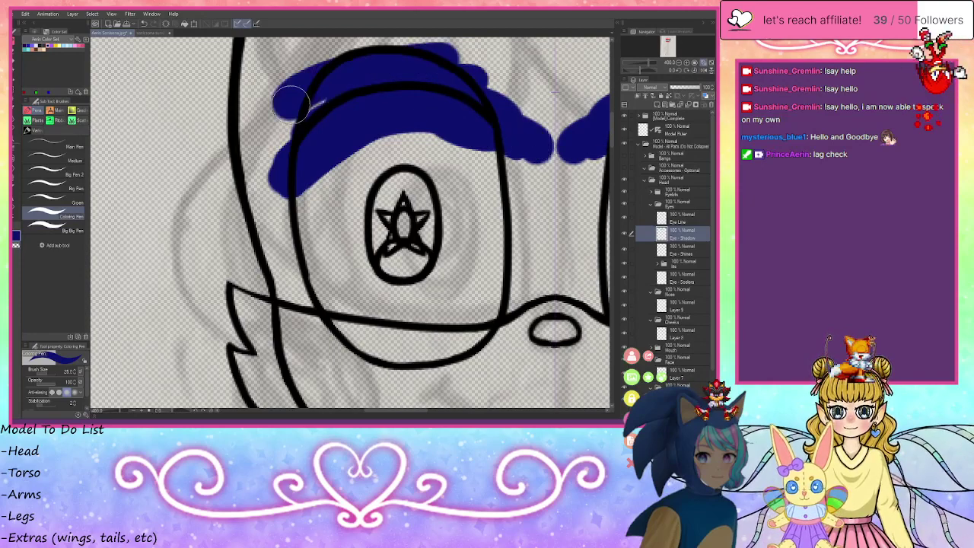
left_click_drag(404, 48, 328, 53)
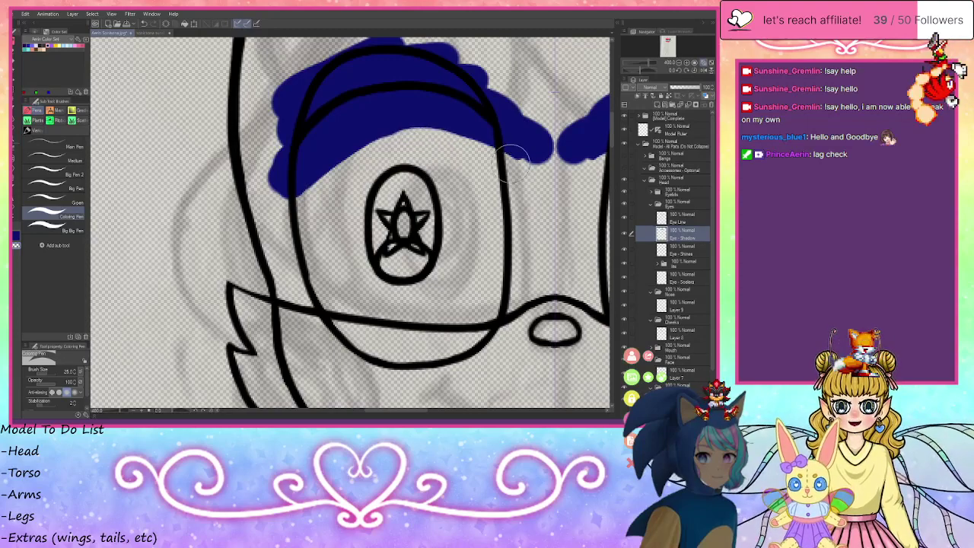
mouse_move(509, 161)
left_mouse_down()
mouse_move(509, 122)
mouse_move(547, 158)
left_mouse_up()
mouse_move(506, 115)
left_mouse_down()
mouse_move(481, 70)
mouse_move(445, 48)
mouse_move(395, 41)
mouse_move(457, 53)
mouse_move(373, 43)
mouse_move(293, 73)
mouse_move(308, 61)
mouse_move(290, 99)
mouse_move(262, 228)
mouse_move(281, 97)
left_mouse_up()
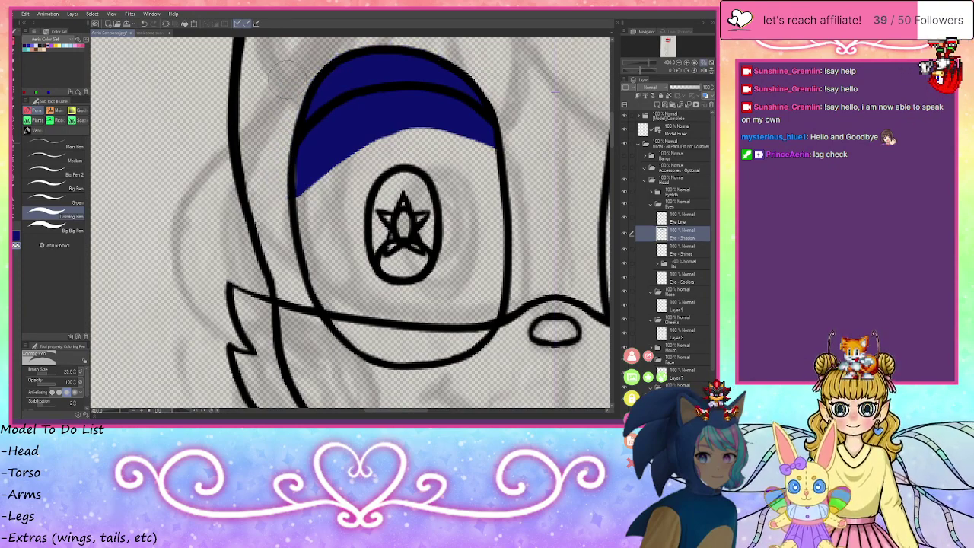
- Refine the side and lower edges of the eye shadows with the Big Pen and lower the Eye - Shadow layer's opacity to 37%
left_click(17, 236)
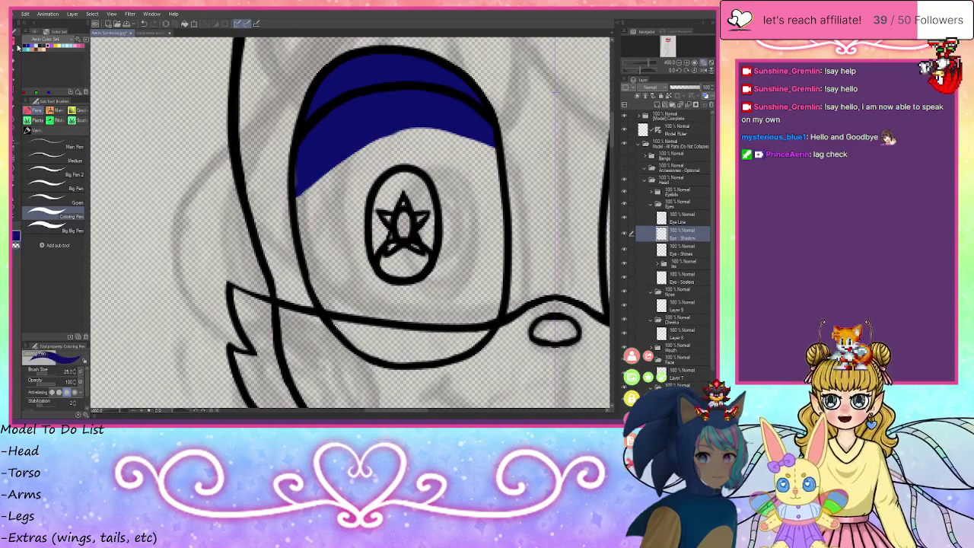
left_click(53, 185)
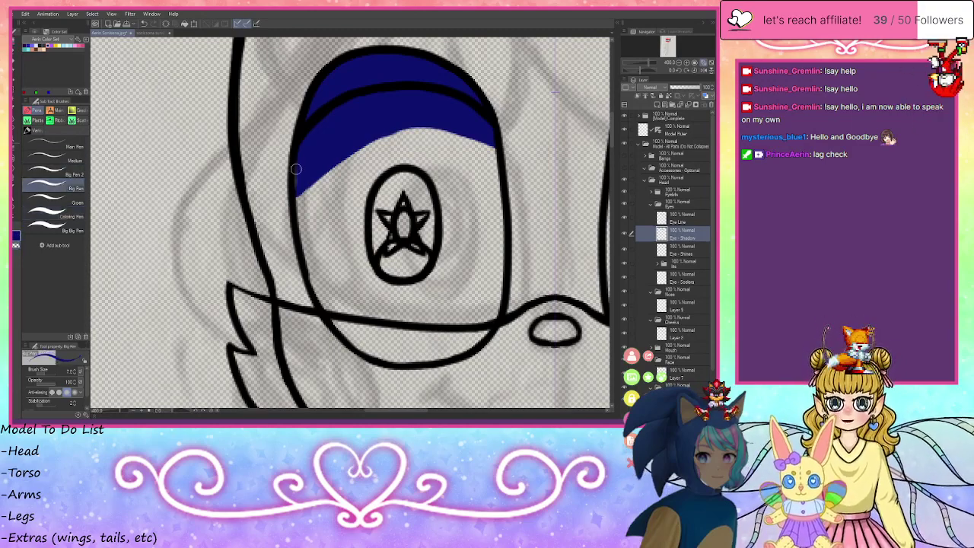
left_click_drag(297, 169, 296, 201)
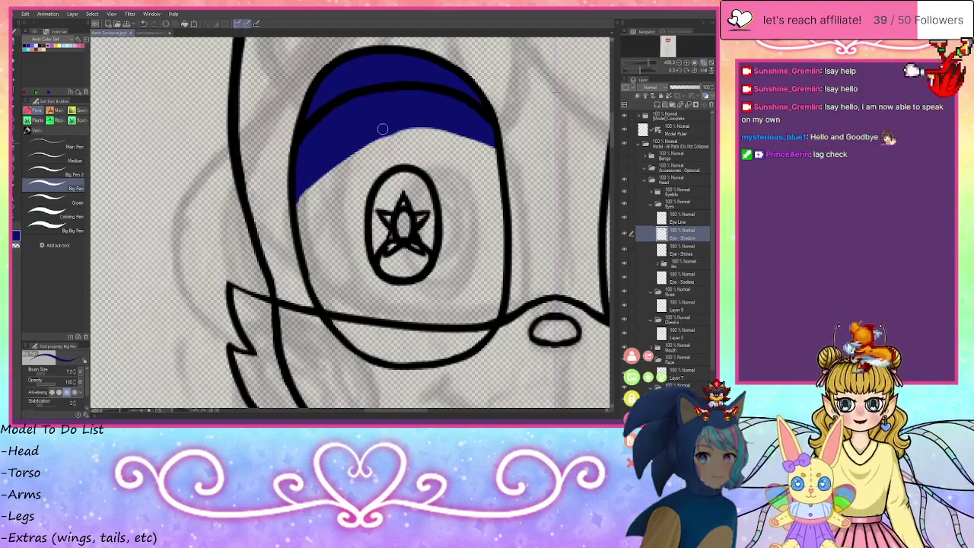
mouse_move(389, 134)
left_mouse_down()
mouse_move(444, 128)
mouse_move(496, 152)
left_mouse_up()
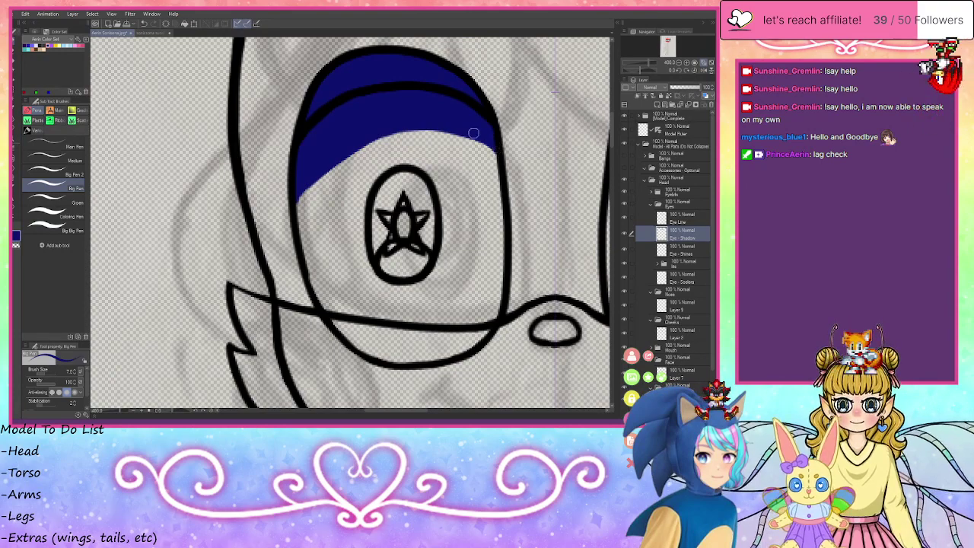
left_click(687, 89)
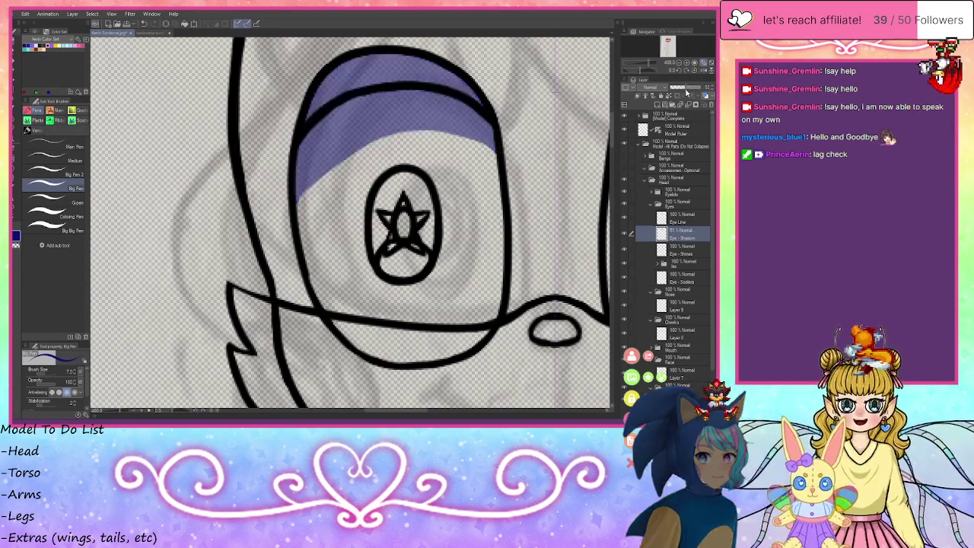
left_click_drag(685, 90, 680, 89)
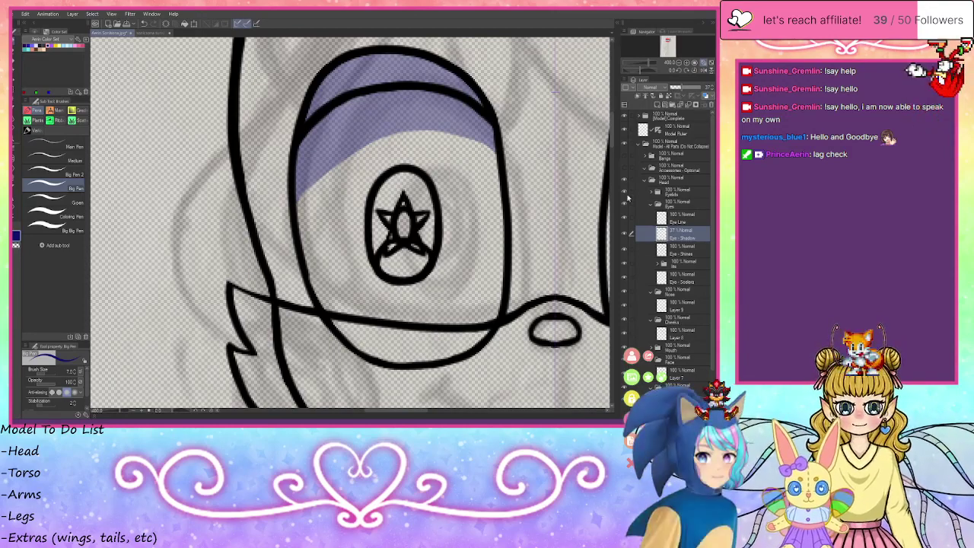
- Paint white highlights above and below the pupil stars on the Eye - Shines layer, hiding Eye - Shadow meanwhile, and collapse the Eyes folder
left_click(624, 234)
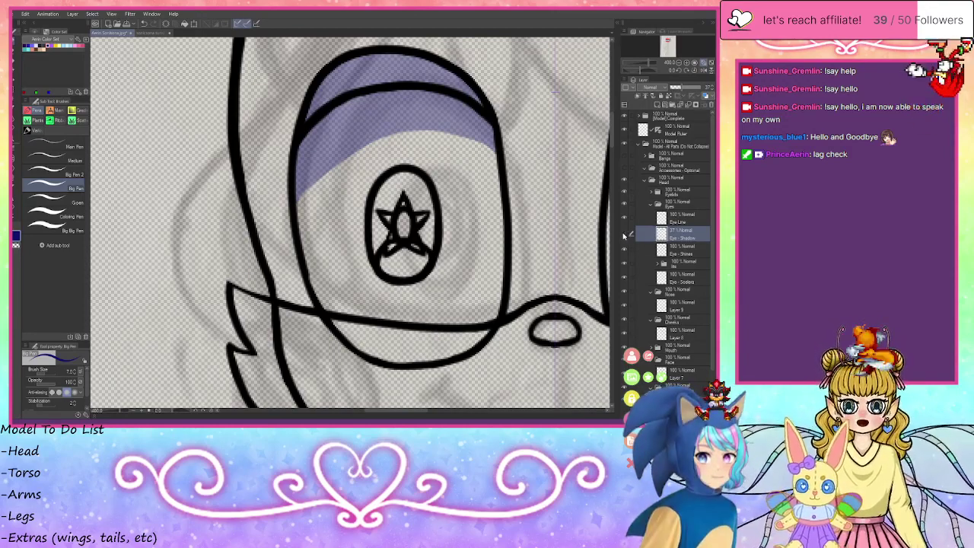
left_click(682, 251)
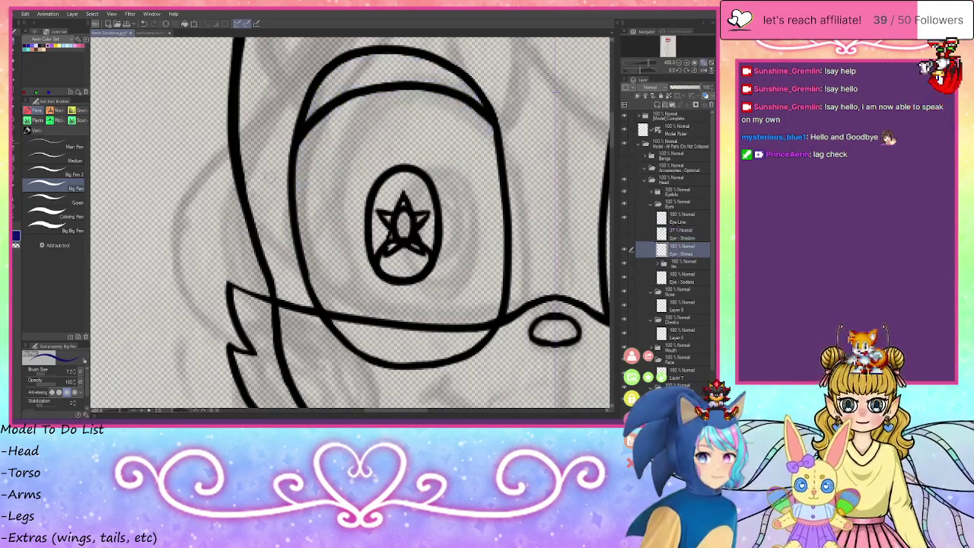
left_click(35, 32)
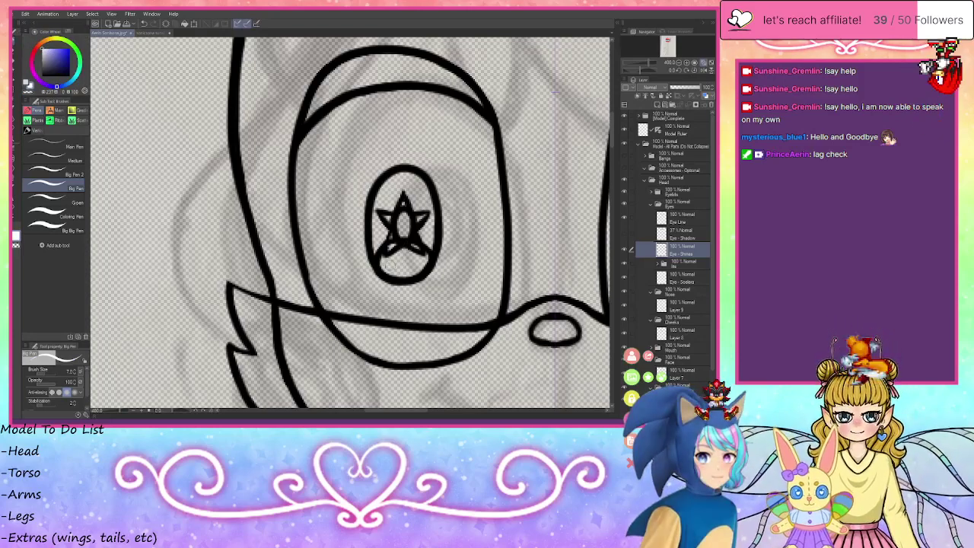
left_click_drag(405, 256, 406, 263)
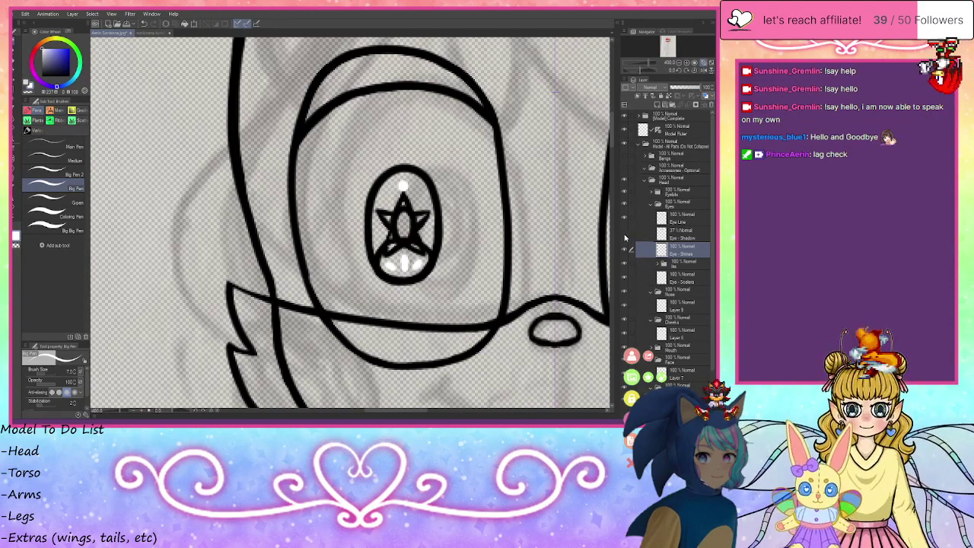
left_click(625, 239)
left_click(658, 203)
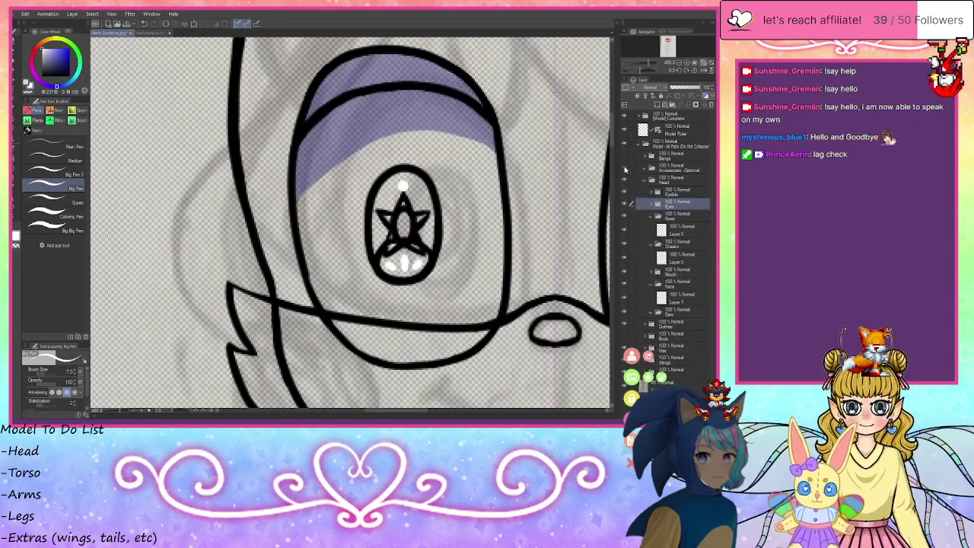
- Add a new layer inside the Ears folder and set the drawing color to black for the ear line art
left_click(707, 62)
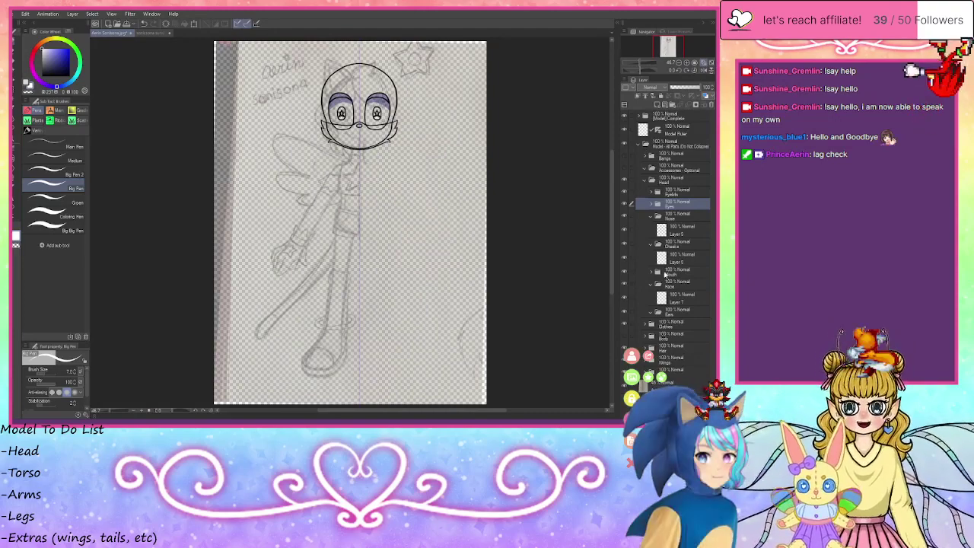
left_click(665, 312)
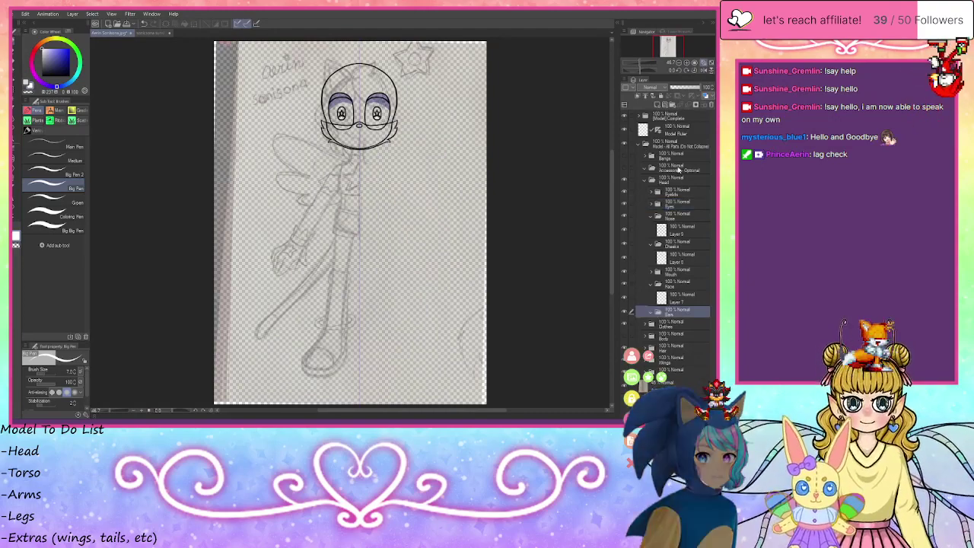
left_click(658, 102)
left_click(685, 64)
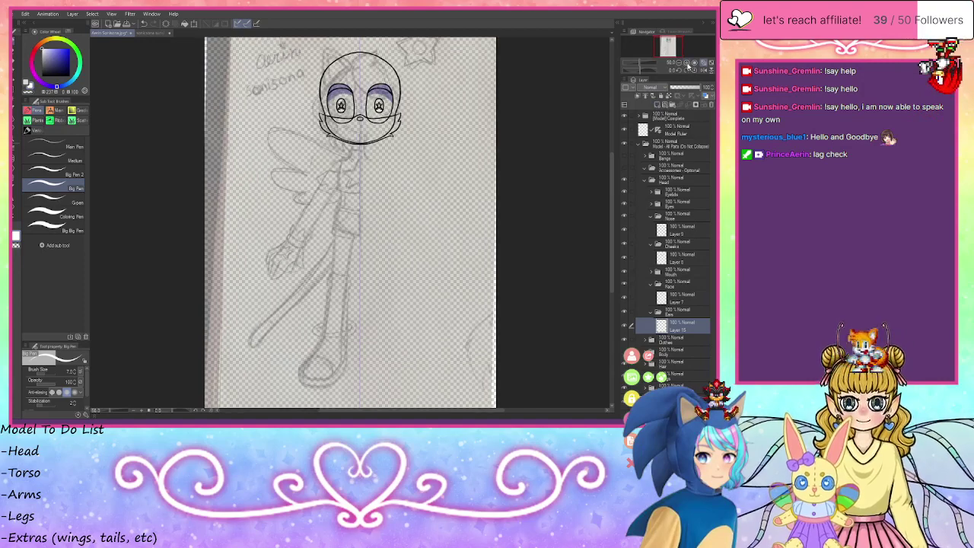
left_click(686, 64)
left_click(686, 64)
left_click(686, 64)
left_click_drag(670, 46, 668, 37)
left_click(43, 76)
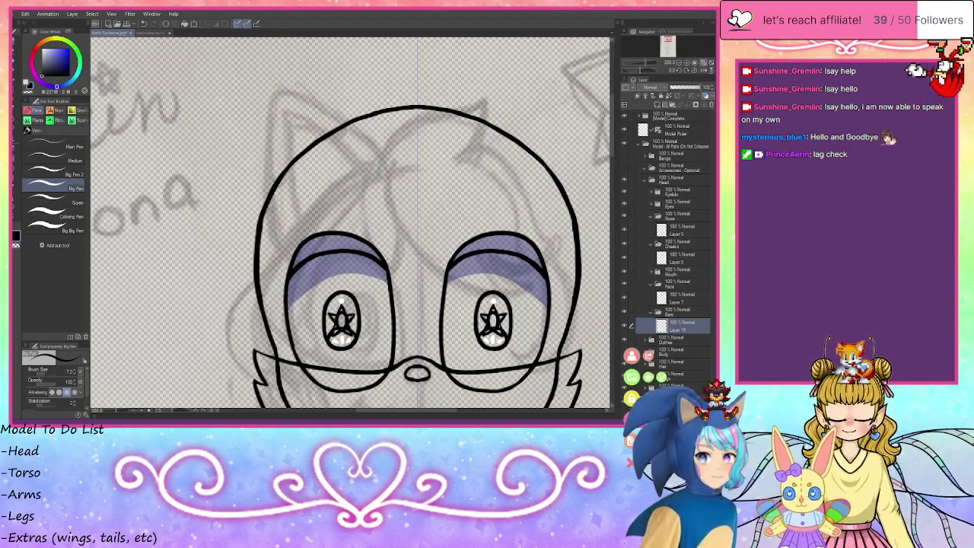
- Draw large mirrored pointed outer ears with rounded bases overlapping the upper sides of the head, undoing stray line corrections
mouse_move(265, 211)
left_mouse_down()
mouse_move(253, 188)
mouse_move(242, 49)
mouse_move(295, 52)
mouse_move(384, 120)
mouse_move(387, 147)
mouse_move(365, 187)
mouse_move(303, 215)
mouse_move(266, 207)
mouse_move(290, 217)
left_mouse_up()
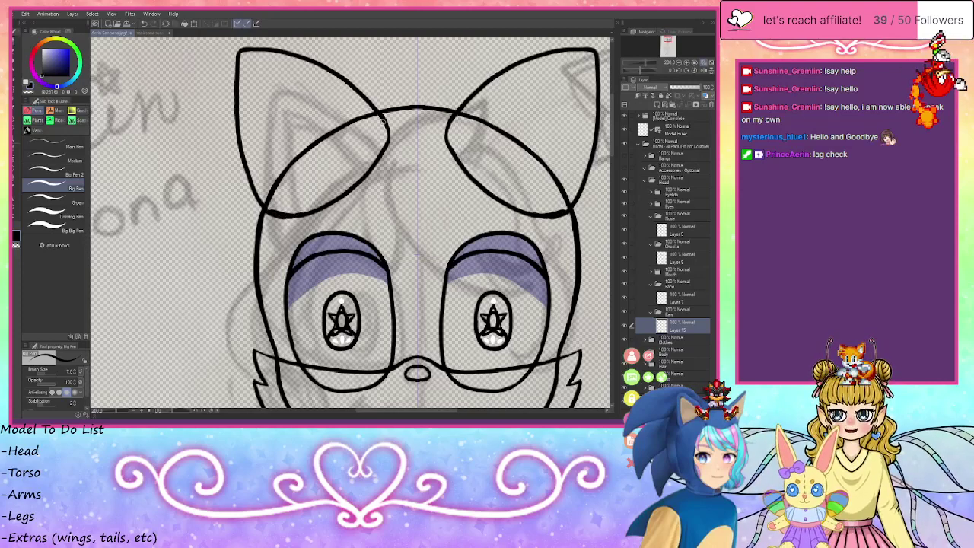
left_click_drag(379, 115, 387, 136)
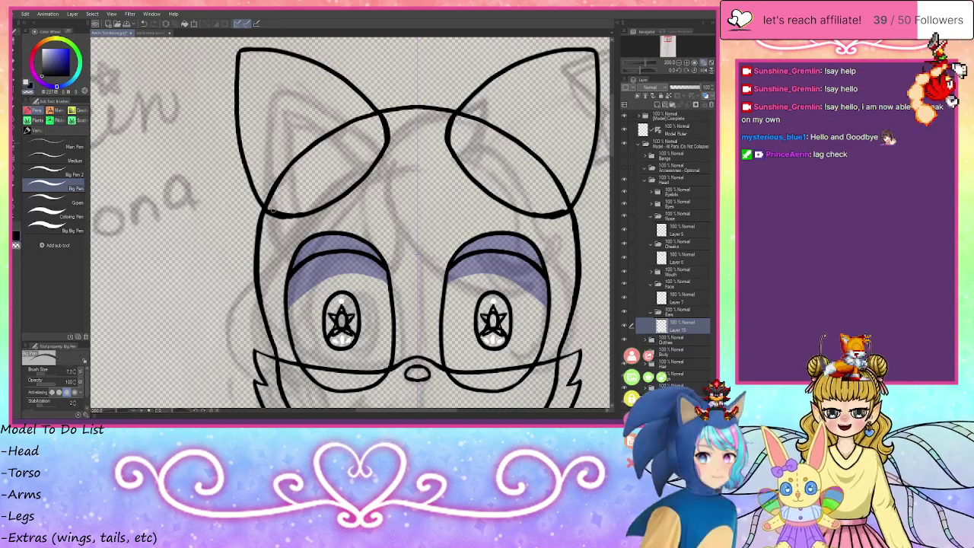
key("ctrl+z")
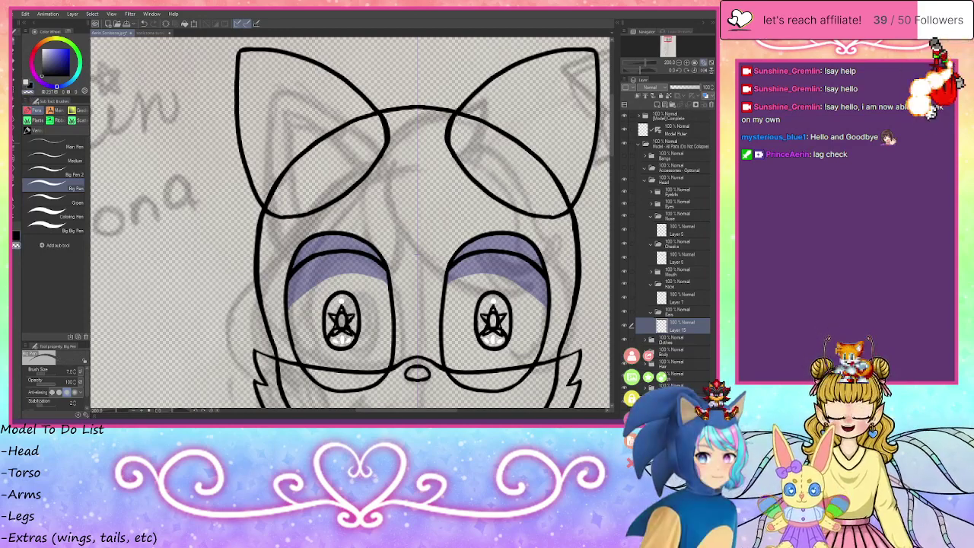
key("ctrl+z")
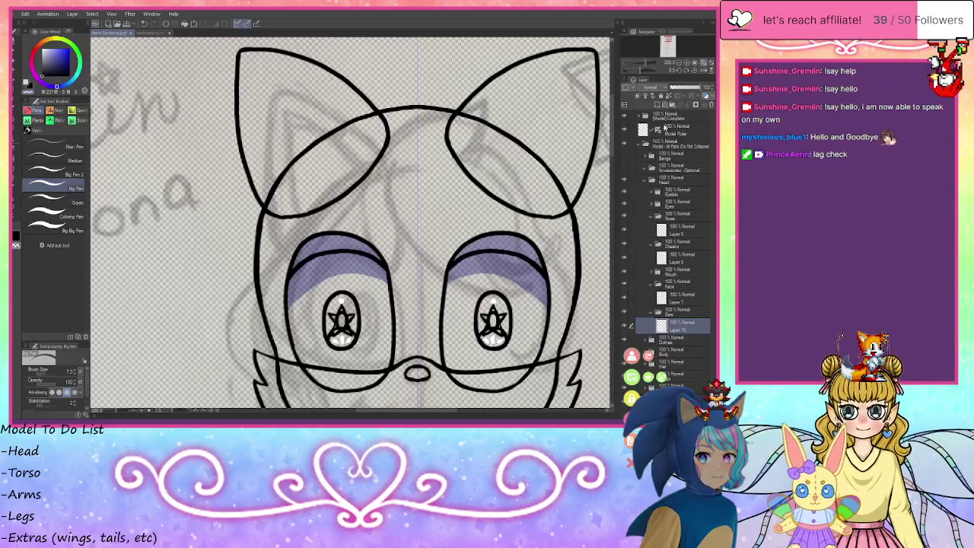
- Add another layer in the Ears folder and draw a smaller mirrored inner ear outline inside each outer ear
left_click(657, 105)
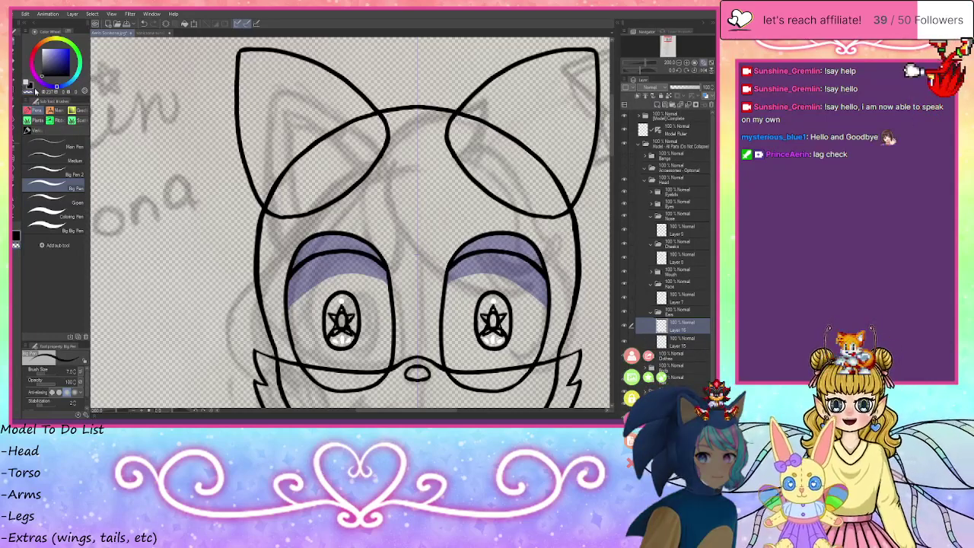
mouse_move(255, 70)
left_mouse_down()
mouse_move(264, 166)
mouse_move(287, 193)
mouse_move(354, 158)
mouse_move(366, 132)
mouse_move(333, 174)
mouse_move(285, 192)
left_mouse_up()
key("ctrl+z")
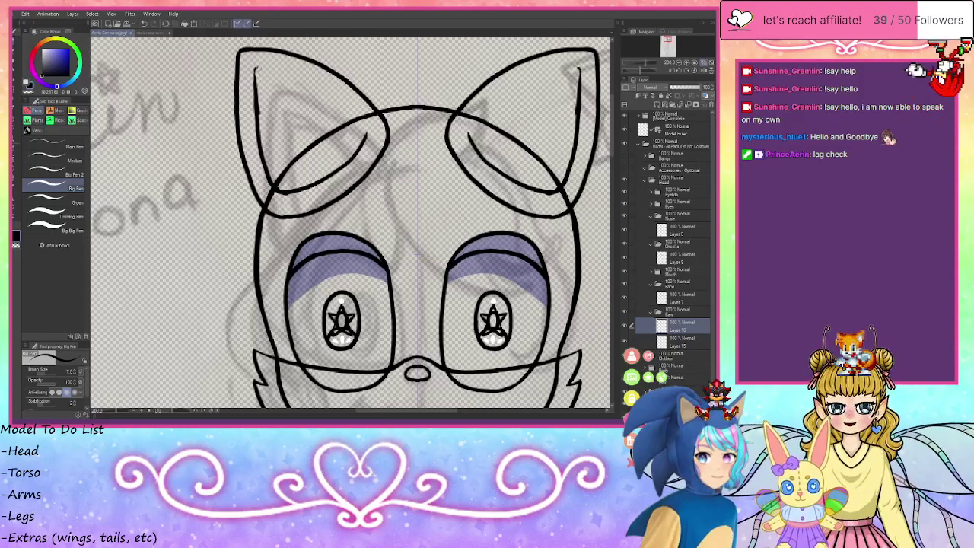
mouse_move(256, 70)
left_mouse_down()
mouse_move(274, 67)
mouse_move(360, 122)
mouse_move(313, 79)
mouse_move(271, 67)
mouse_move(257, 68)
mouse_move(257, 111)
left_mouse_up()
key("ctrl+z")
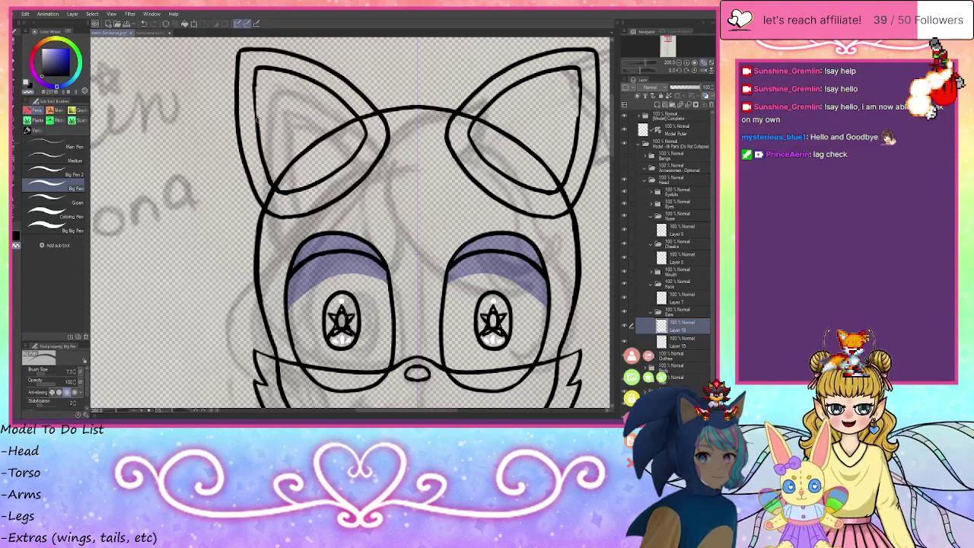
- Erase the outer side line of the inner ears and redraw it as a smooth curve from tip to base
left_click_drag(258, 119, 277, 184)
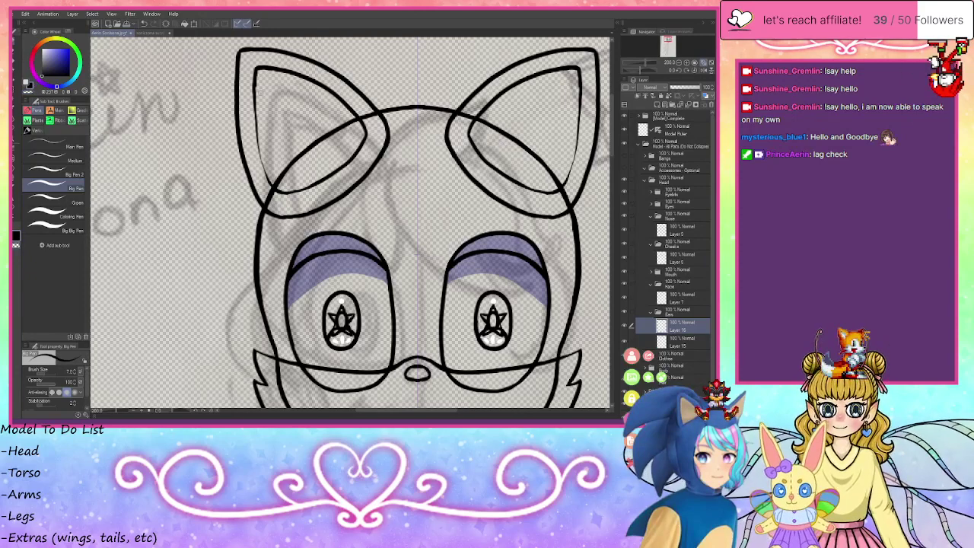
left_click_drag(253, 122, 253, 152)
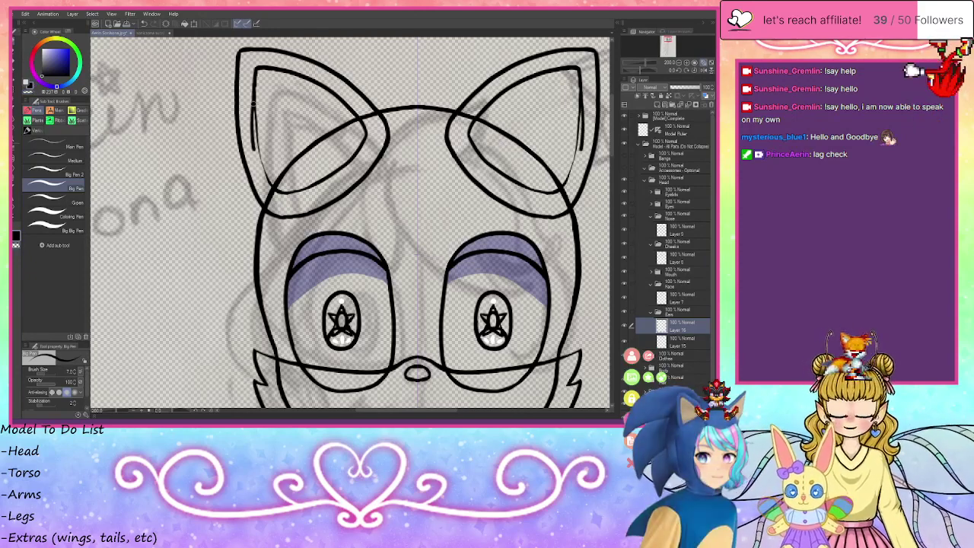
key("ctrl+z")
mouse_move(253, 79)
left_mouse_down()
mouse_move(270, 180)
mouse_move(283, 194)
mouse_move(319, 179)
left_mouse_up()
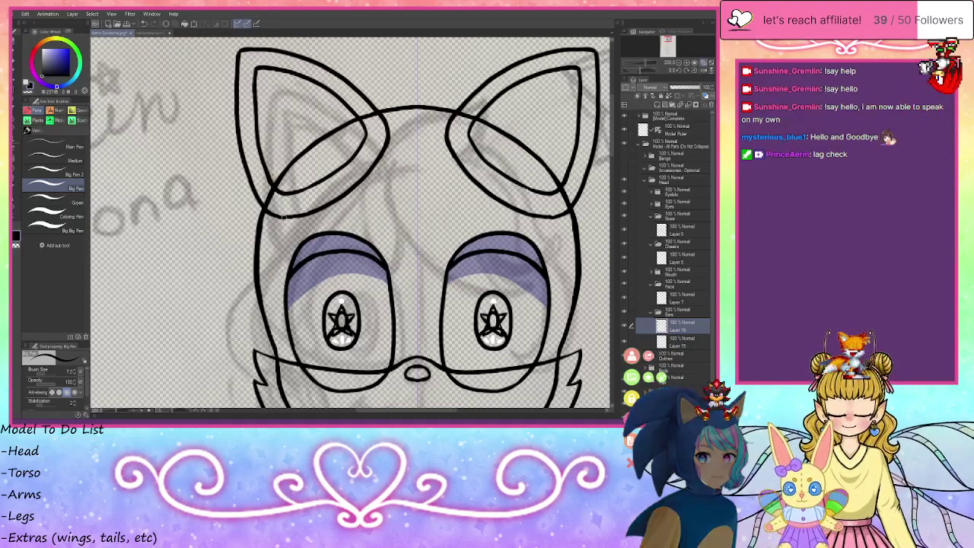
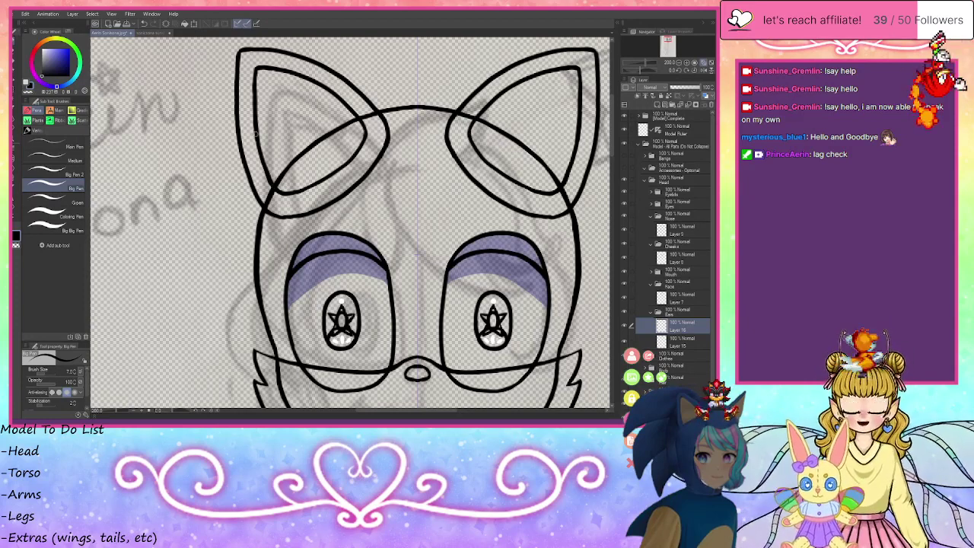
- Rename the two ear layers as Inner Ear L and Outer Ear L and collapse the Ears folder
left_click(652, 314)
left_click(653, 314)
left_click(678, 329)
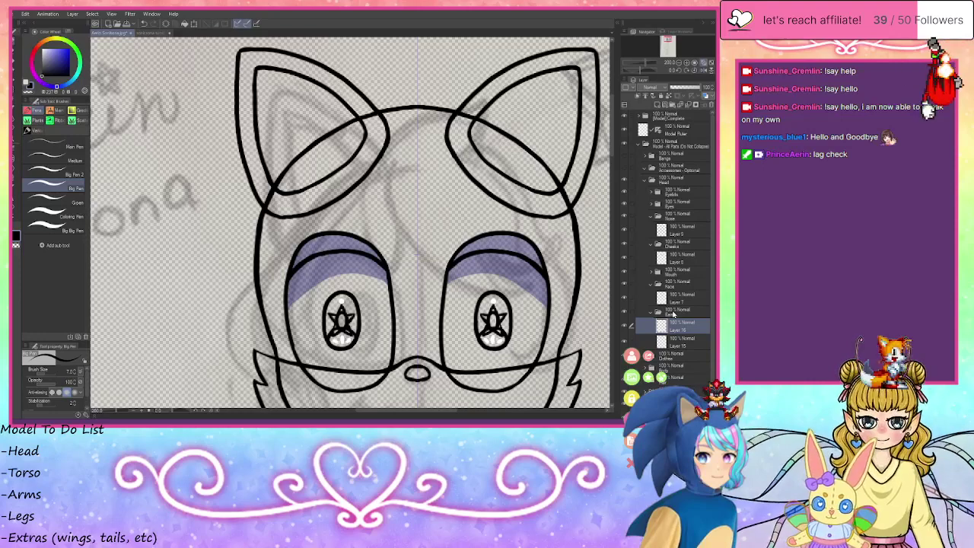
left_click(685, 343)
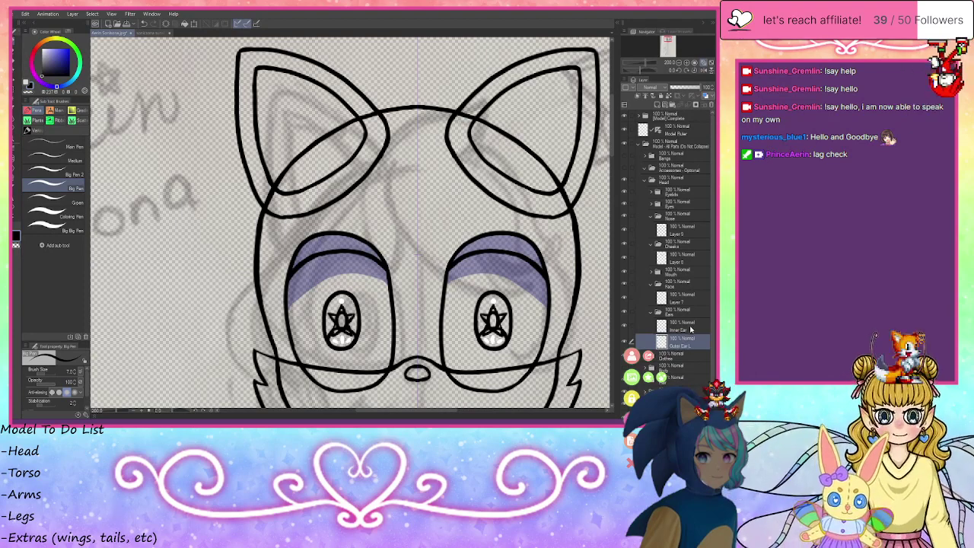
left_click(689, 328)
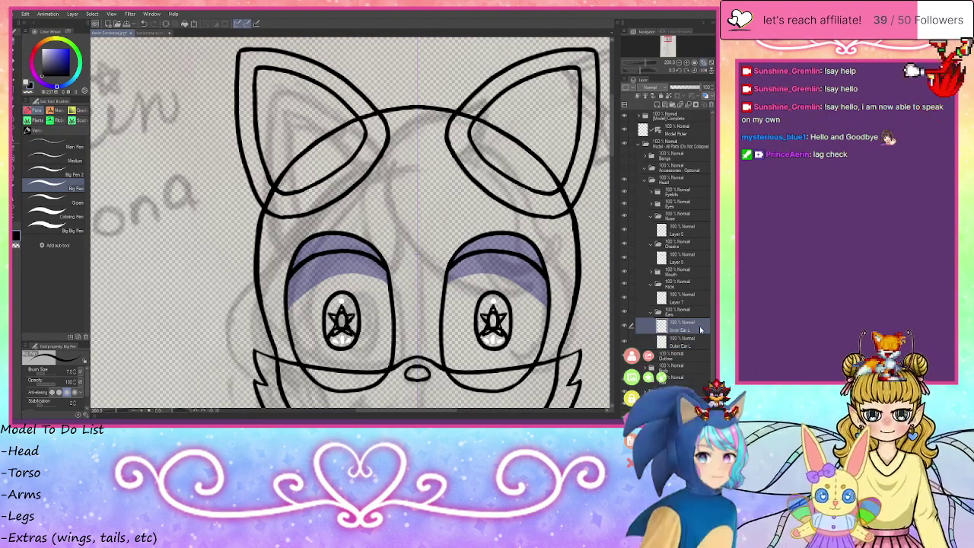
left_click(653, 313)
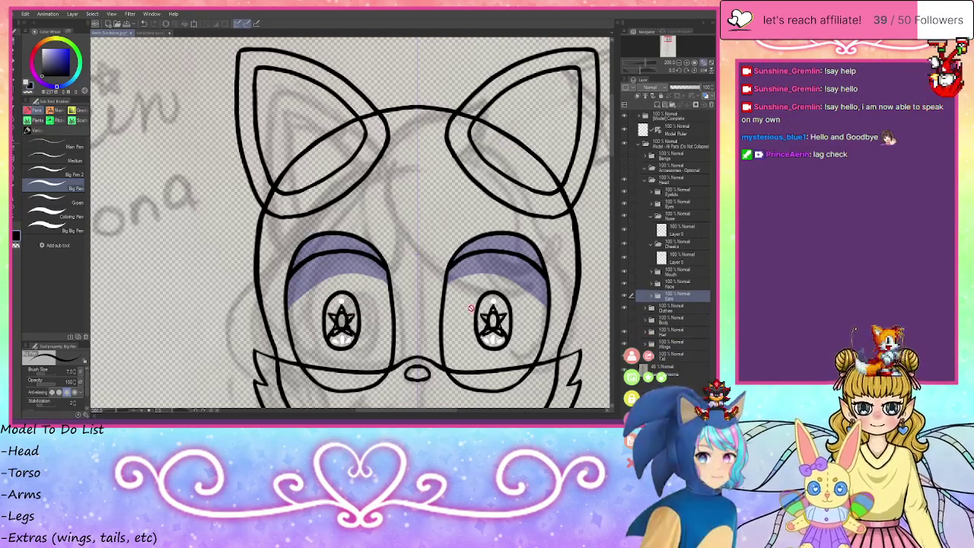
- Expand the Mouth folder and make the second layer below Bottom Teeth active for painting the mouth under the nose
scroll(472, 308, "down", 8)
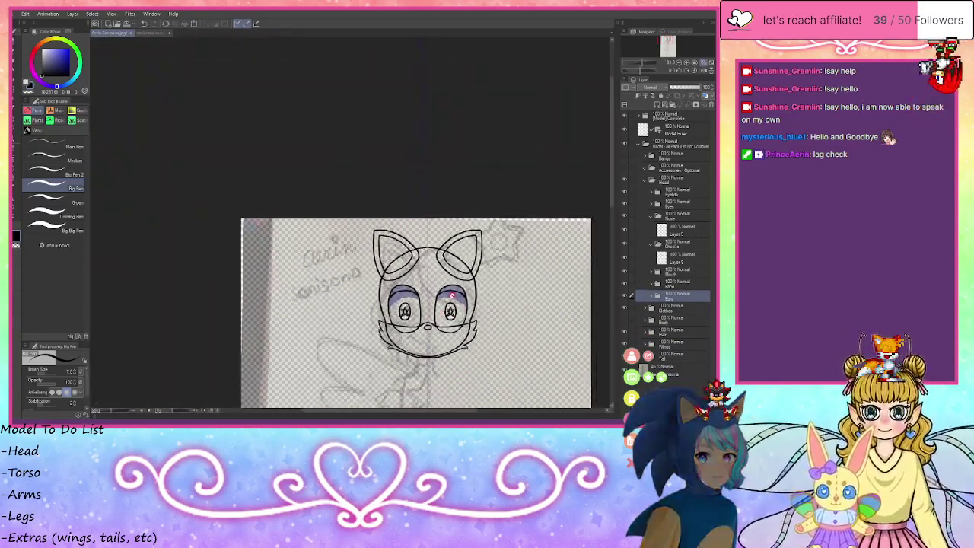
scroll(452, 295, "down", 2)
scroll(450, 304, "up", 8)
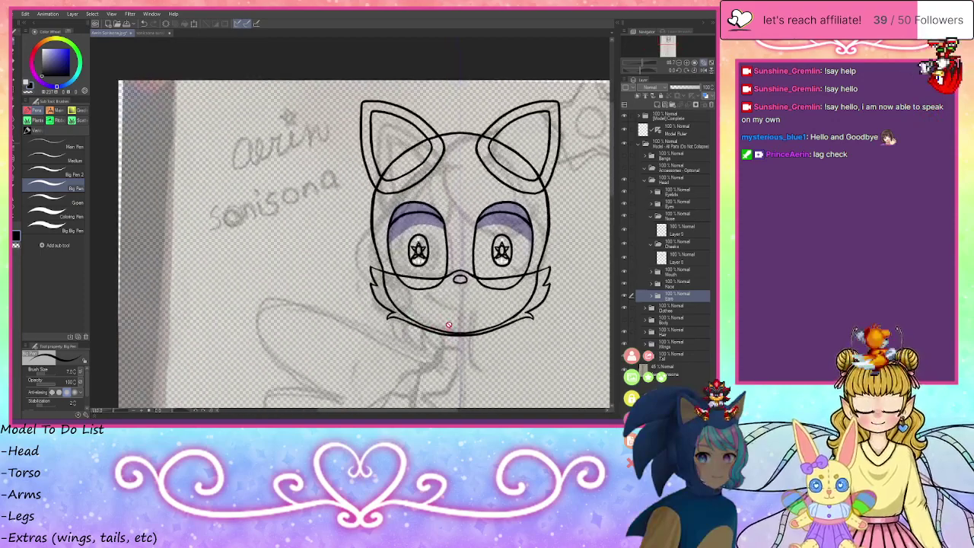
scroll(449, 325, "up", 3)
scroll(470, 311, "up", 1)
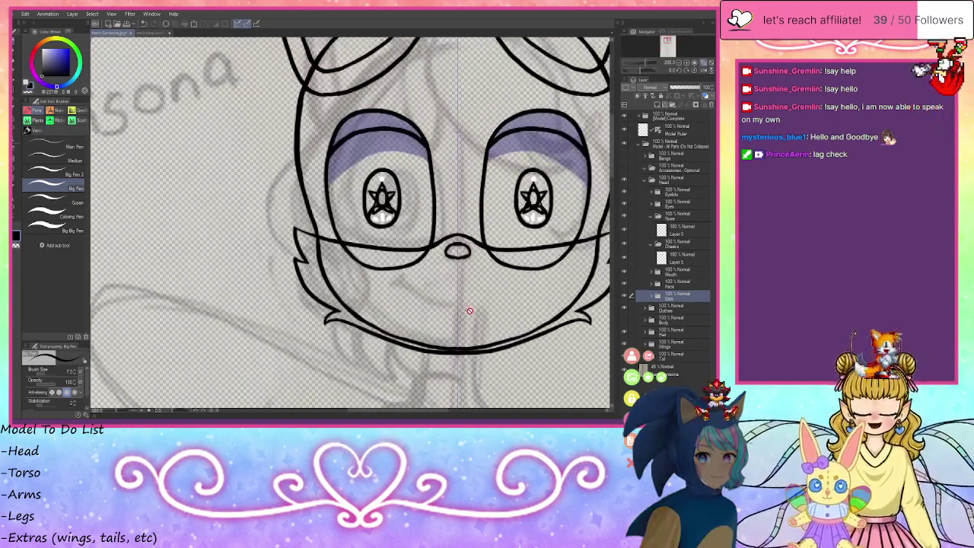
scroll(497, 306, "down", 3)
scroll(501, 314, "up", 4)
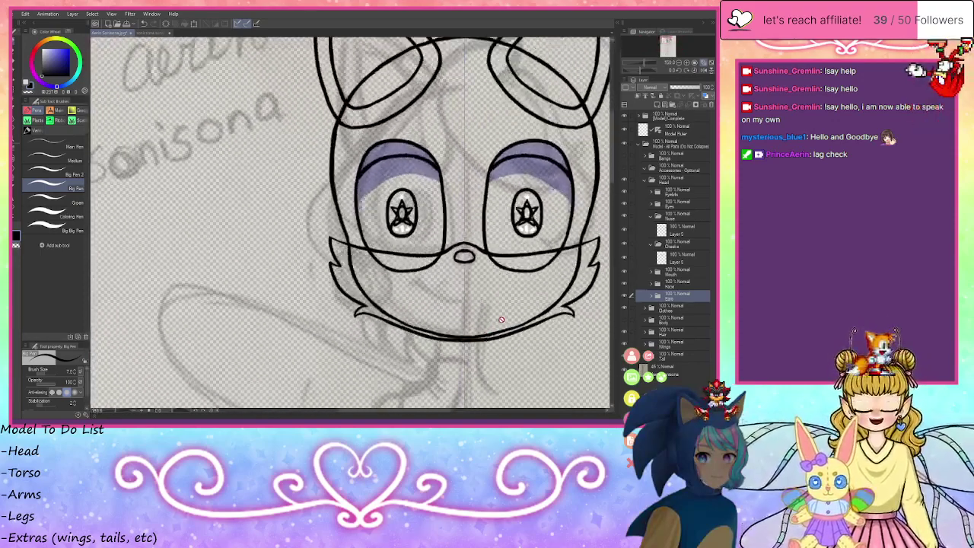
scroll(503, 319, "up", 3)
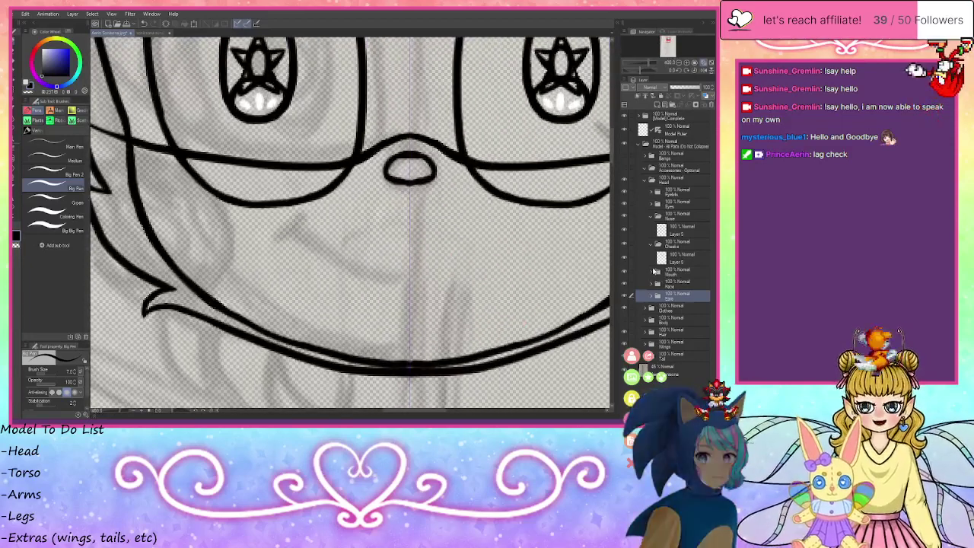
left_click(653, 272)
left_click(653, 272)
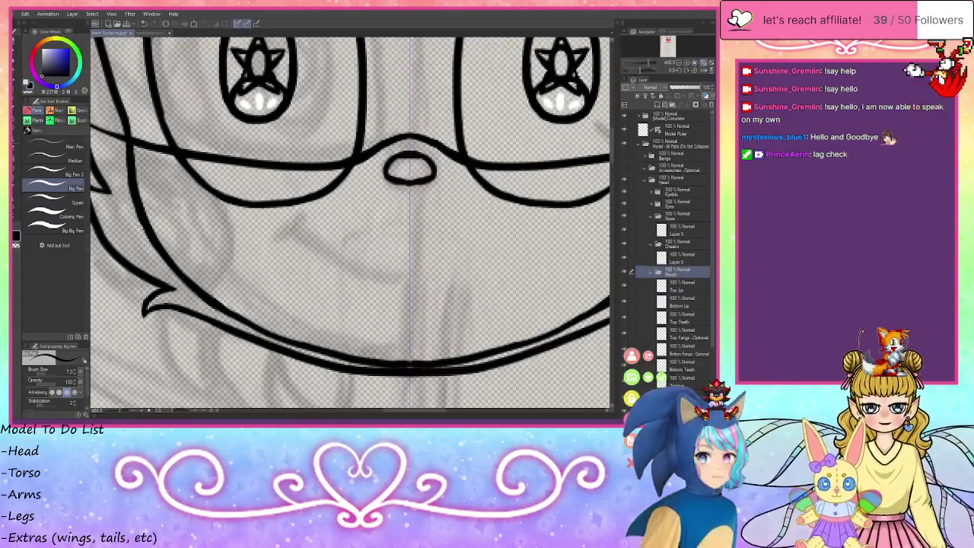
left_click(676, 394)
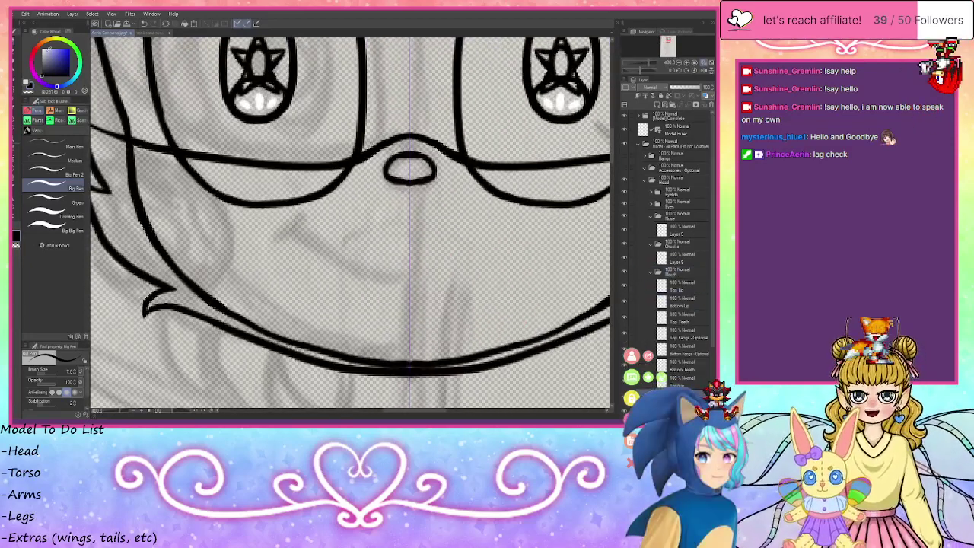
- Paint a wide mirrored open mouth in dark red with the Coloring Pen below the nose and erase its lower corners round
left_click(38, 49)
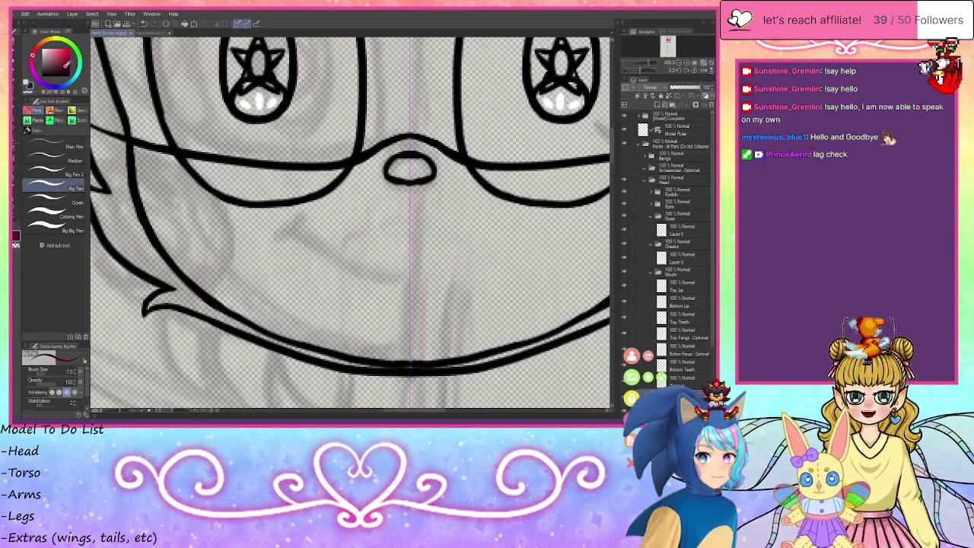
left_click(52, 216)
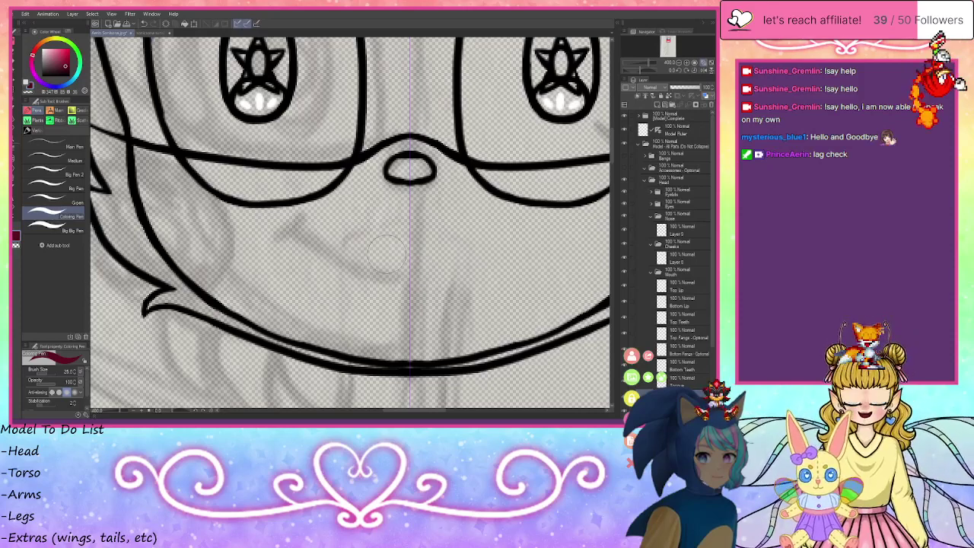
mouse_move(399, 219)
left_mouse_down()
mouse_move(327, 249)
mouse_move(373, 224)
mouse_move(322, 255)
mouse_move(318, 297)
mouse_move(316, 279)
mouse_move(348, 316)
mouse_move(328, 301)
mouse_move(354, 315)
mouse_move(461, 304)
mouse_move(388, 318)
mouse_move(436, 317)
mouse_move(366, 321)
mouse_move(446, 313)
mouse_move(399, 324)
mouse_move(430, 321)
mouse_move(403, 318)
mouse_move(444, 296)
mouse_move(437, 282)
mouse_move(459, 259)
mouse_move(453, 245)
mouse_move(399, 232)
mouse_move(457, 238)
mouse_move(490, 256)
mouse_move(483, 249)
mouse_move(492, 261)
mouse_move(480, 285)
left_mouse_up()
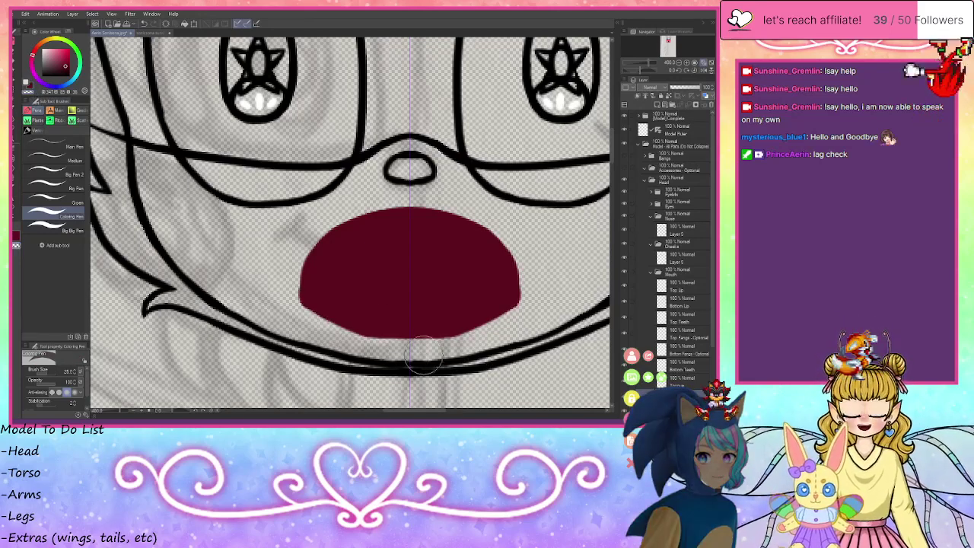
left_click_drag(536, 294, 525, 322)
left_click(32, 84)
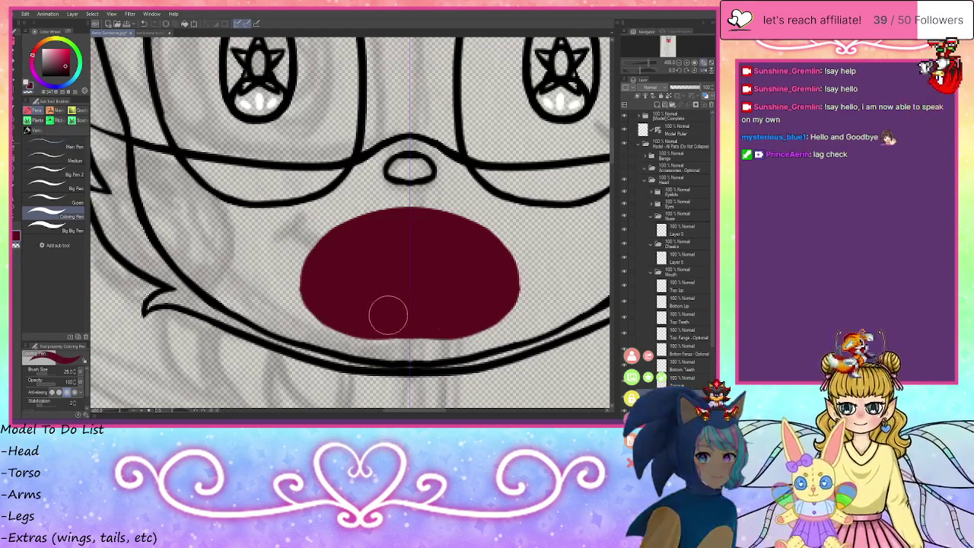
- Round off the mouth's lower edge in dark red and shade its lower centre near-black with the Little Airbrush
mouse_move(387, 320)
left_mouse_down()
mouse_move(453, 316)
mouse_move(361, 320)
mouse_move(411, 325)
left_mouse_up()
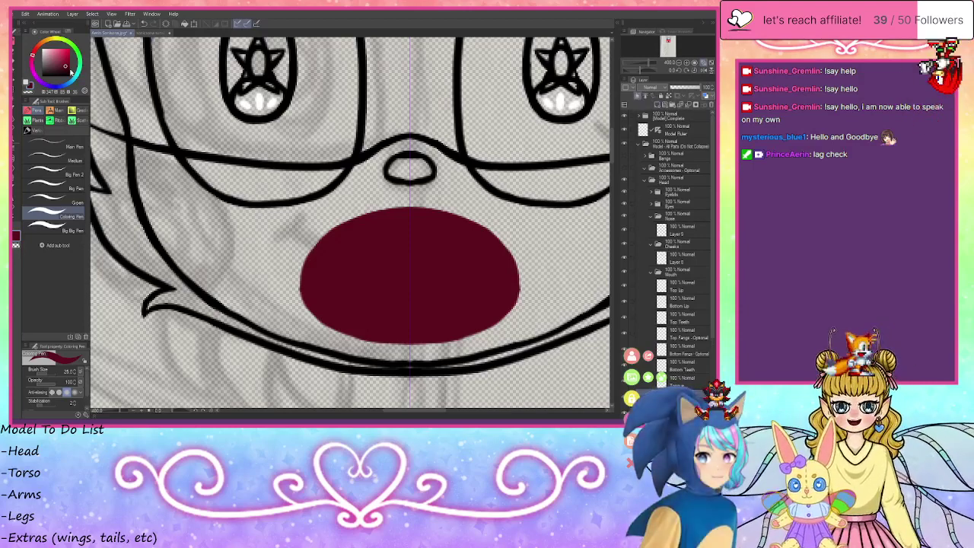
left_click(50, 111)
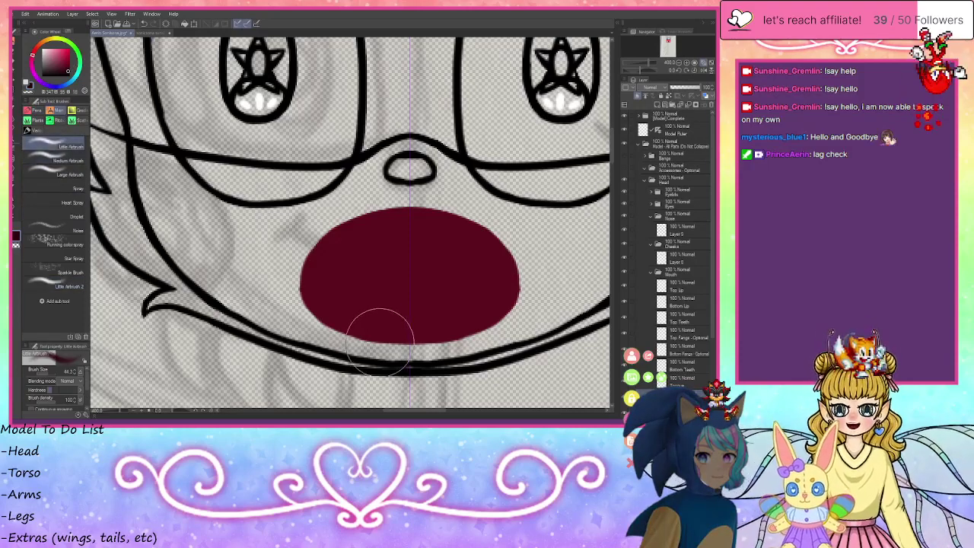
mouse_move(380, 338)
left_mouse_down()
mouse_move(296, 287)
mouse_move(297, 262)
mouse_move(327, 319)
mouse_move(426, 335)
mouse_move(336, 327)
mouse_move(437, 334)
mouse_move(420, 324)
mouse_move(408, 286)
mouse_move(371, 303)
mouse_move(411, 324)
mouse_move(389, 296)
mouse_move(441, 310)
mouse_move(380, 297)
mouse_move(440, 301)
mouse_move(418, 313)
mouse_move(409, 306)
mouse_move(457, 309)
mouse_move(383, 335)
mouse_move(432, 321)
mouse_move(449, 334)
mouse_move(484, 308)
mouse_move(448, 323)
mouse_move(506, 310)
mouse_move(430, 335)
mouse_move(499, 306)
mouse_move(499, 324)
mouse_move(425, 320)
mouse_move(423, 338)
mouse_move(423, 313)
left_mouse_up()
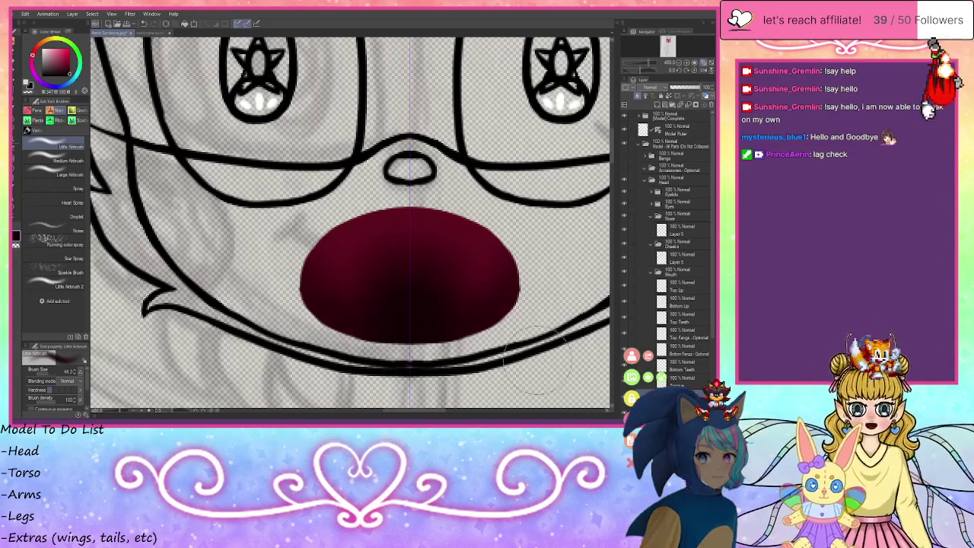
- Paint a wide mirrored pink tongue across the bottom of the mouth on the Tongue layer with the Coloring Pen
scroll(667, 243, "down", 1)
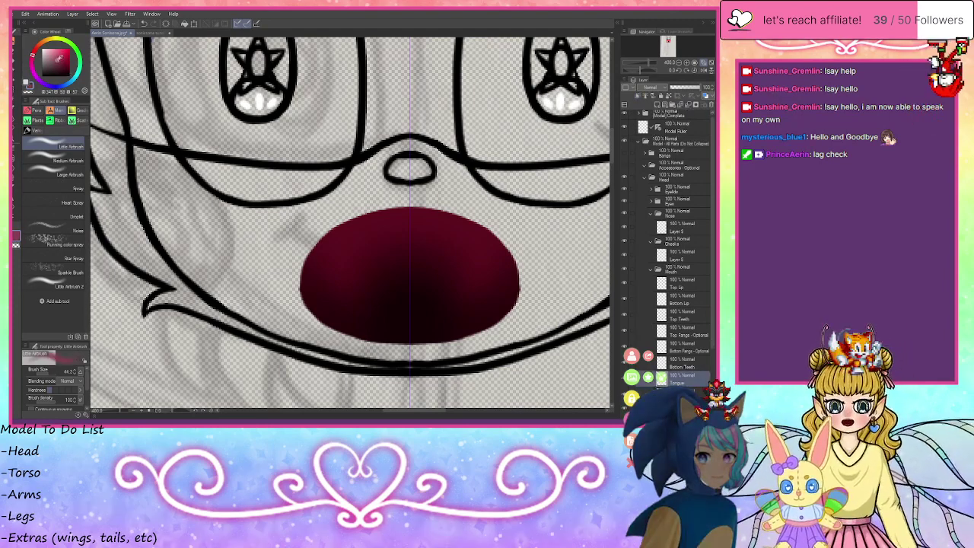
left_click(34, 110)
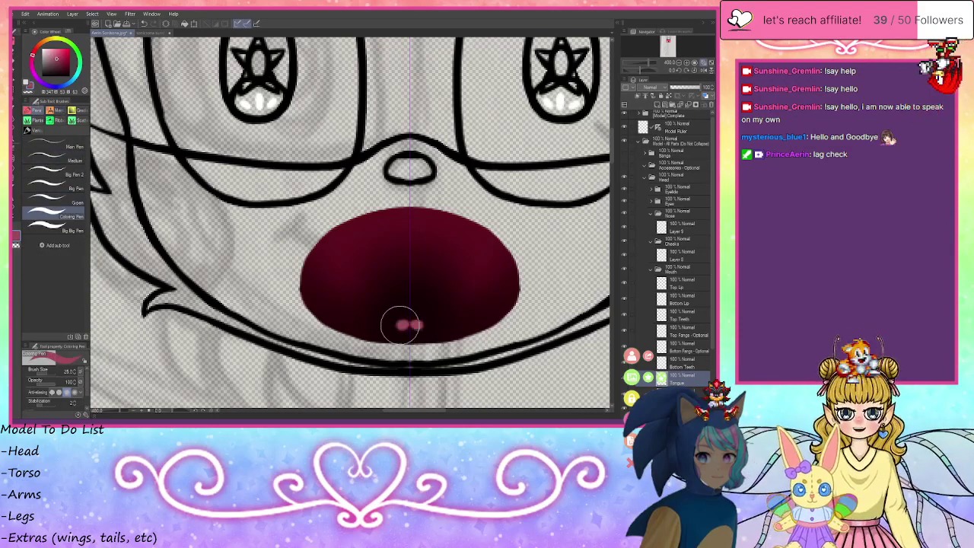
mouse_move(398, 322)
left_mouse_down()
mouse_move(424, 328)
mouse_move(398, 324)
mouse_move(407, 321)
mouse_move(392, 330)
mouse_move(383, 302)
mouse_move(351, 313)
mouse_move(449, 295)
mouse_move(357, 310)
mouse_move(369, 294)
mouse_move(427, 289)
mouse_move(347, 309)
mouse_move(436, 292)
mouse_move(476, 317)
mouse_move(418, 328)
mouse_move(427, 329)
mouse_move(436, 322)
mouse_move(394, 324)
mouse_move(427, 325)
left_mouse_up()
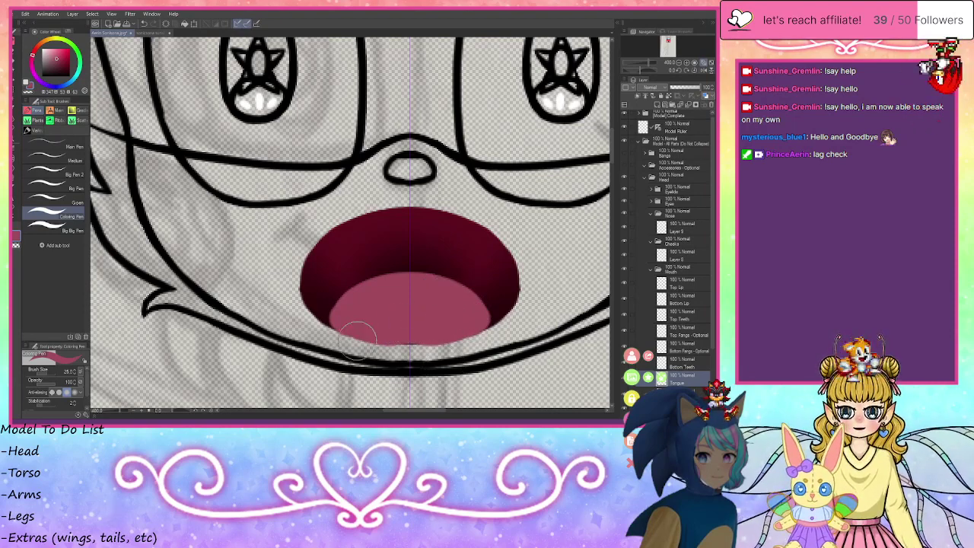
mouse_move(349, 325)
left_mouse_down()
mouse_move(333, 305)
mouse_move(336, 316)
mouse_move(362, 291)
mouse_move(447, 294)
mouse_move(361, 294)
mouse_move(442, 299)
left_mouse_up()
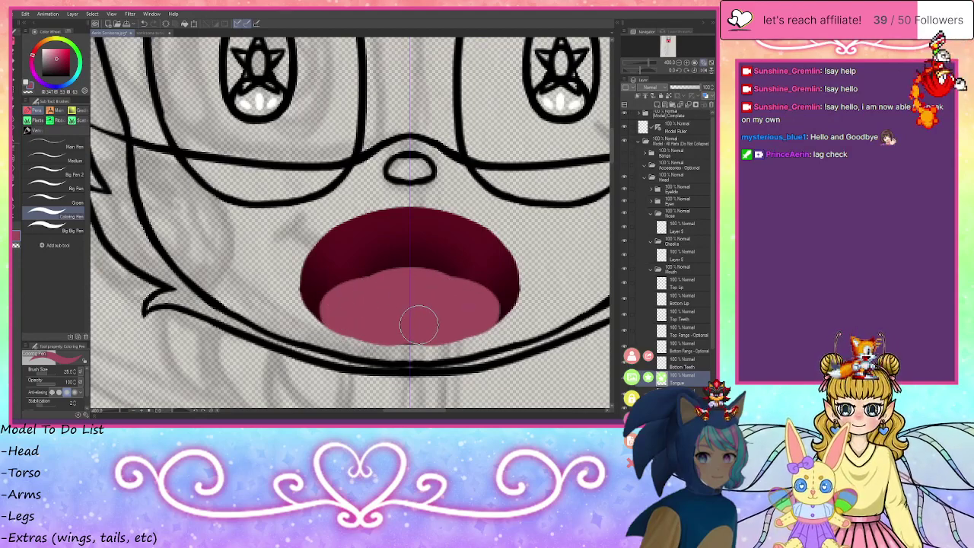
left_click(680, 64)
left_click(680, 64)
left_click(680, 64)
left_click(680, 64)
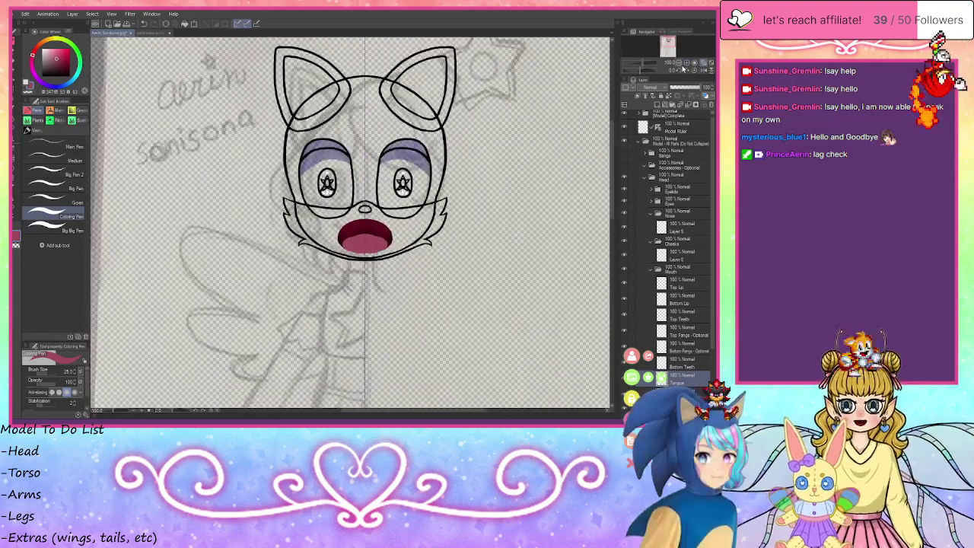
left_click(687, 64)
left_click(688, 64)
left_click(689, 67)
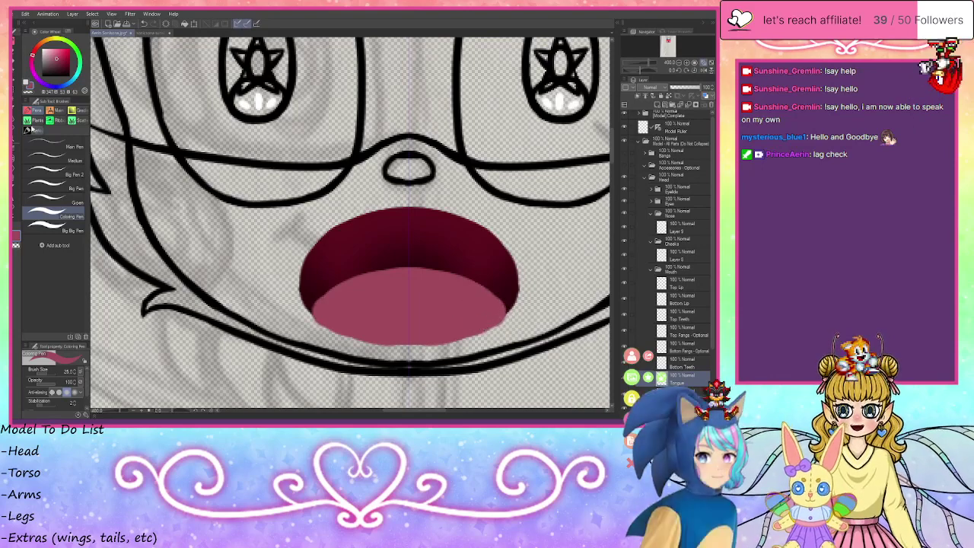
- Add a lighter pink highlight along the tongue's upper edge and darker red shading along its lower edge with the Big Pen
left_click(53, 185)
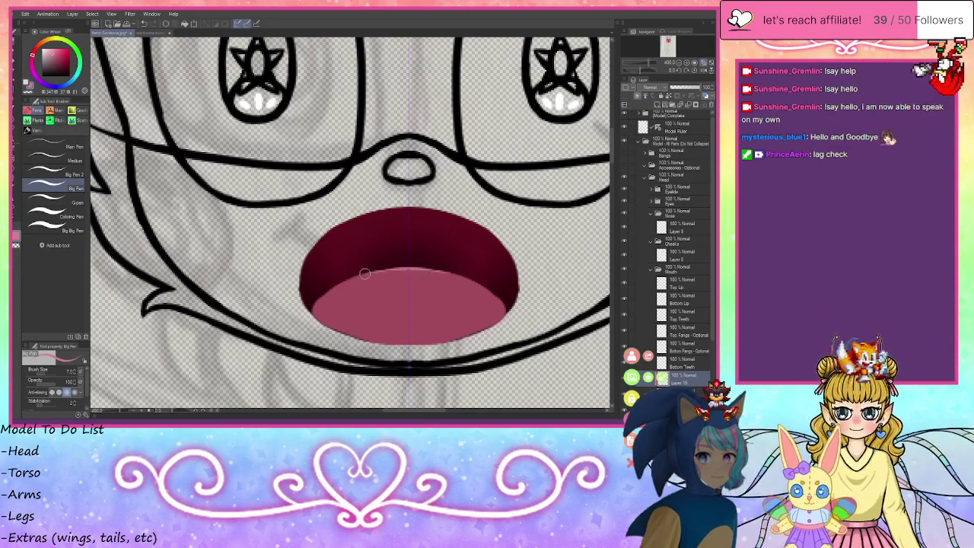
mouse_move(364, 273)
left_mouse_down()
mouse_move(426, 270)
mouse_move(349, 282)
mouse_move(452, 276)
left_mouse_up()
left_click(59, 66)
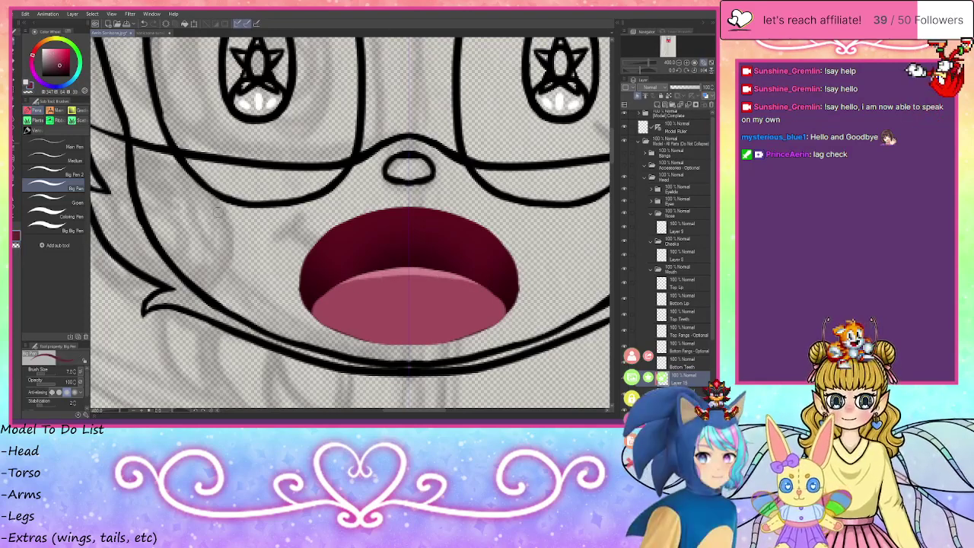
mouse_move(314, 316)
left_mouse_down()
mouse_move(355, 330)
mouse_move(309, 309)
mouse_move(445, 342)
mouse_move(397, 341)
mouse_move(442, 342)
mouse_move(499, 323)
mouse_move(435, 339)
mouse_move(481, 331)
mouse_move(420, 333)
left_mouse_up()
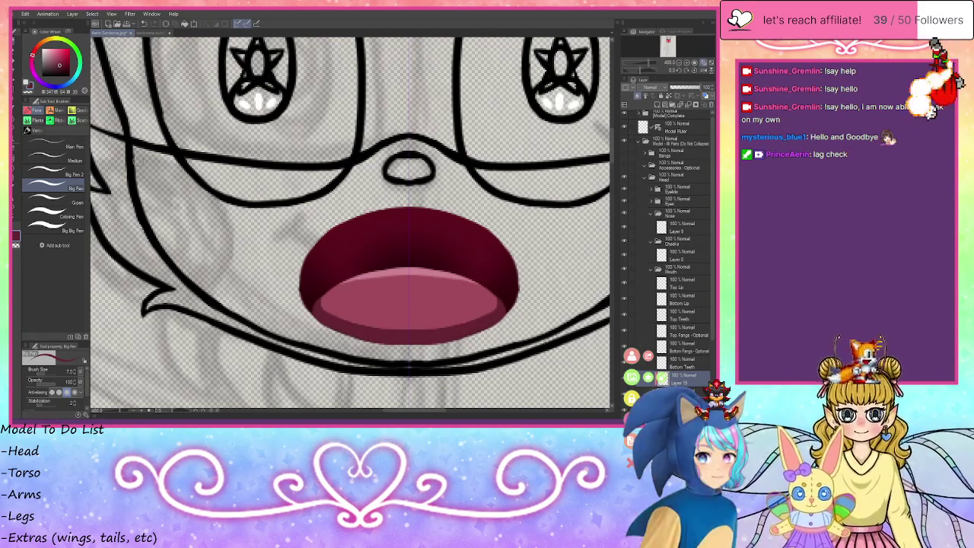
- Try a tapered line in the highlight pink down the centre of the tongue and erase it again
left_click(16, 104)
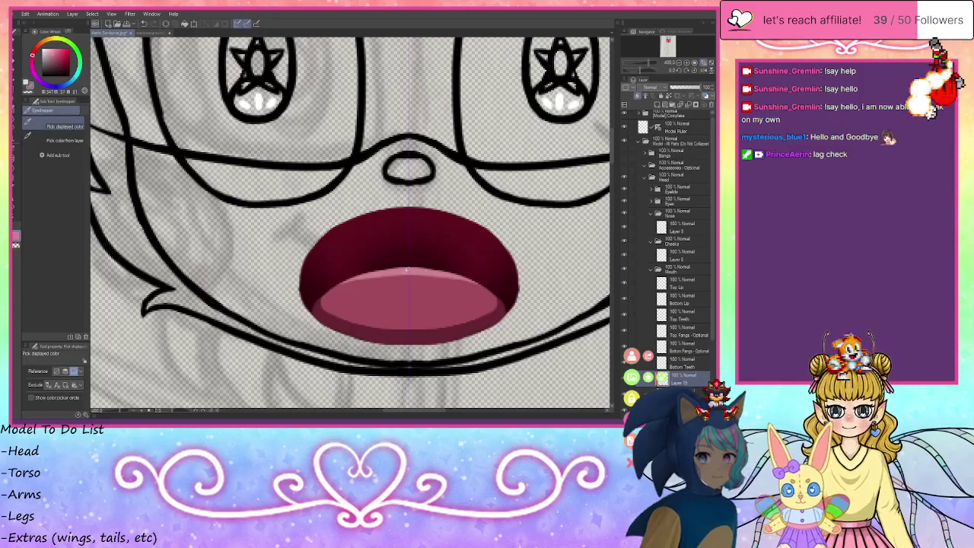
key("p")
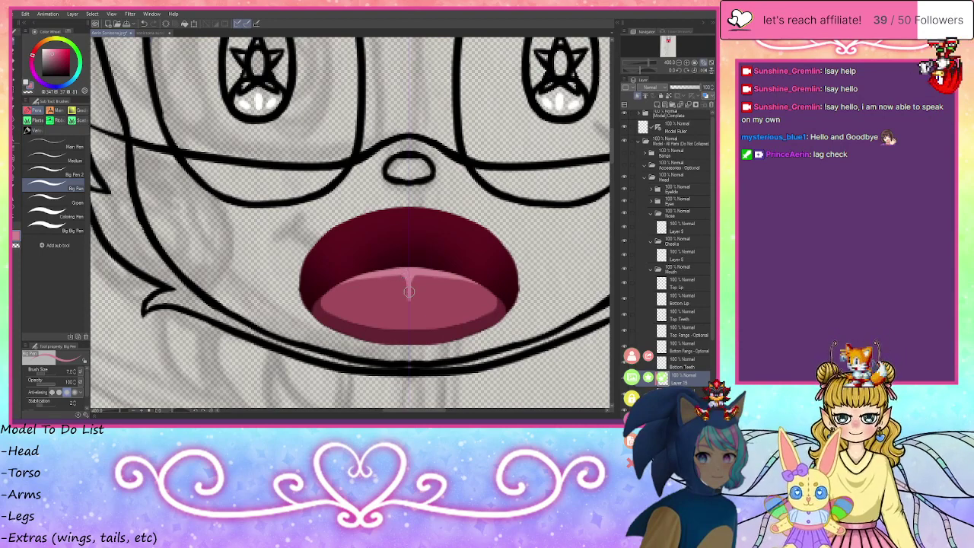
left_click_drag(410, 285, 410, 306)
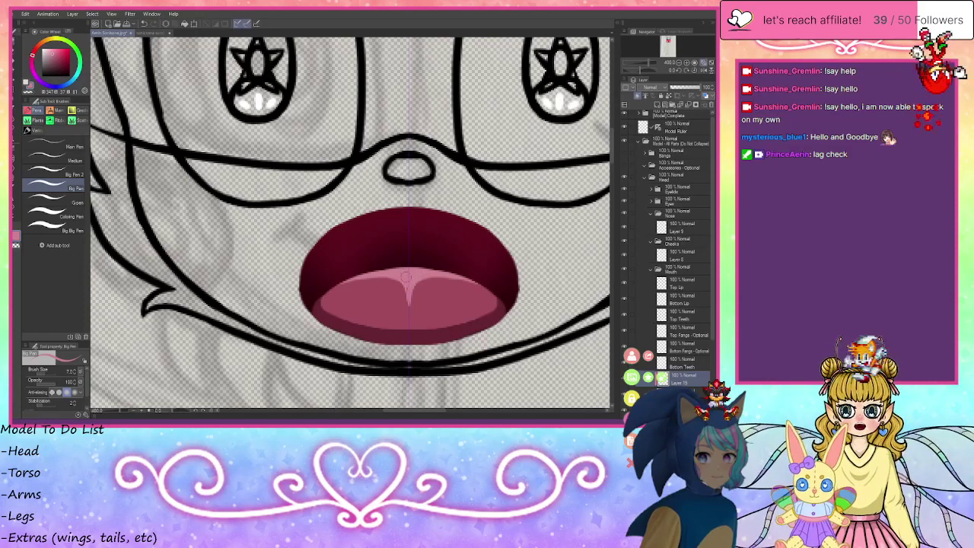
left_click(29, 93)
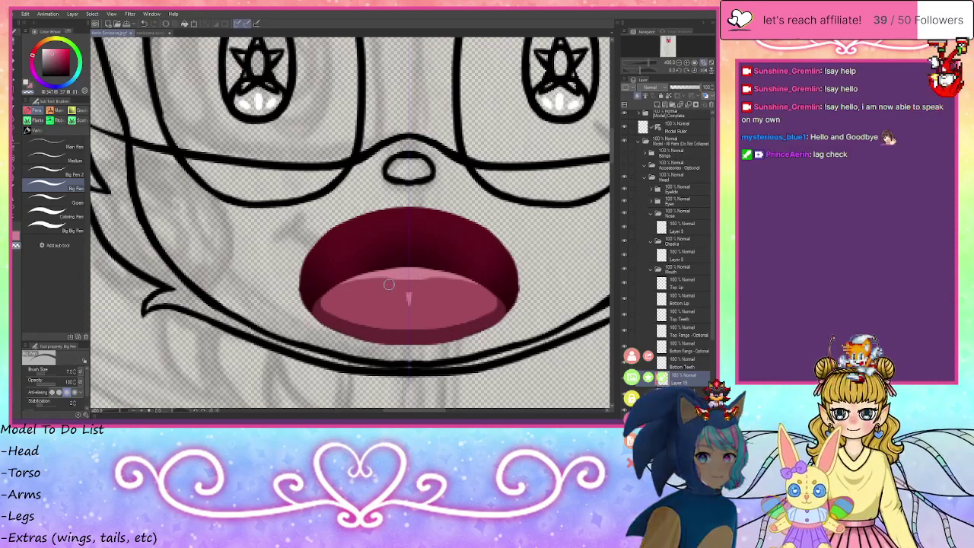
left_click_drag(415, 291, 392, 309)
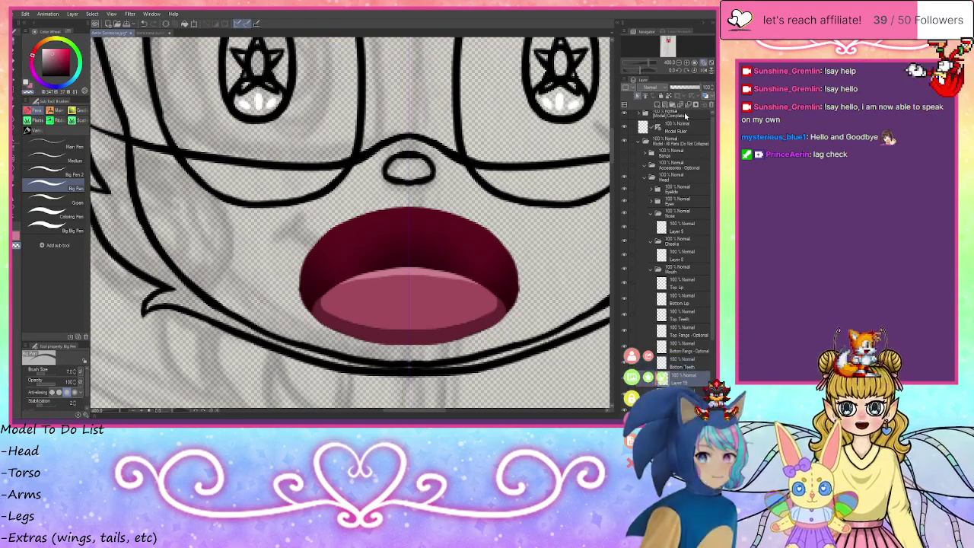
- Merge the tongue shading into the Tongue layer and paint a white band across the lower mouth on the Bottom Teeth layer
left_click(687, 105)
left_click(687, 369)
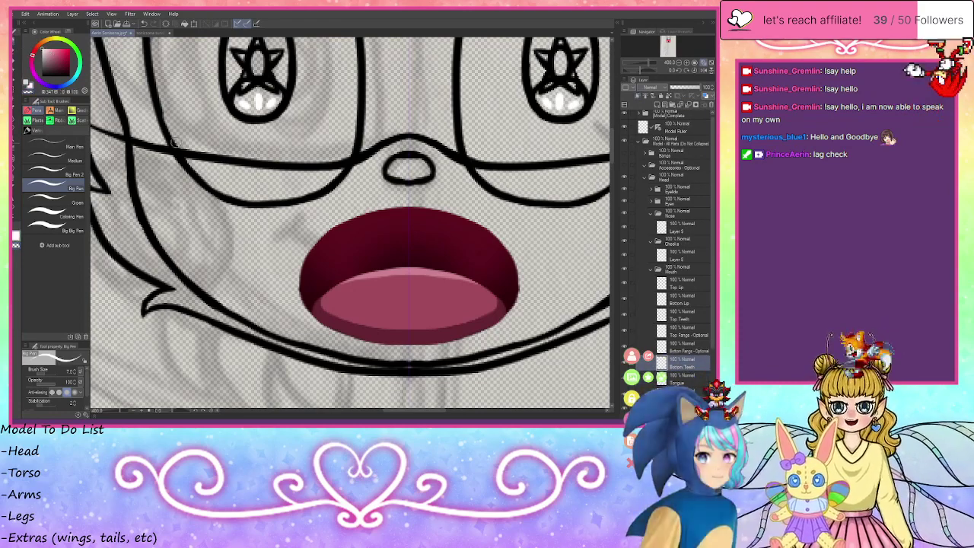
left_click_drag(302, 294, 435, 312)
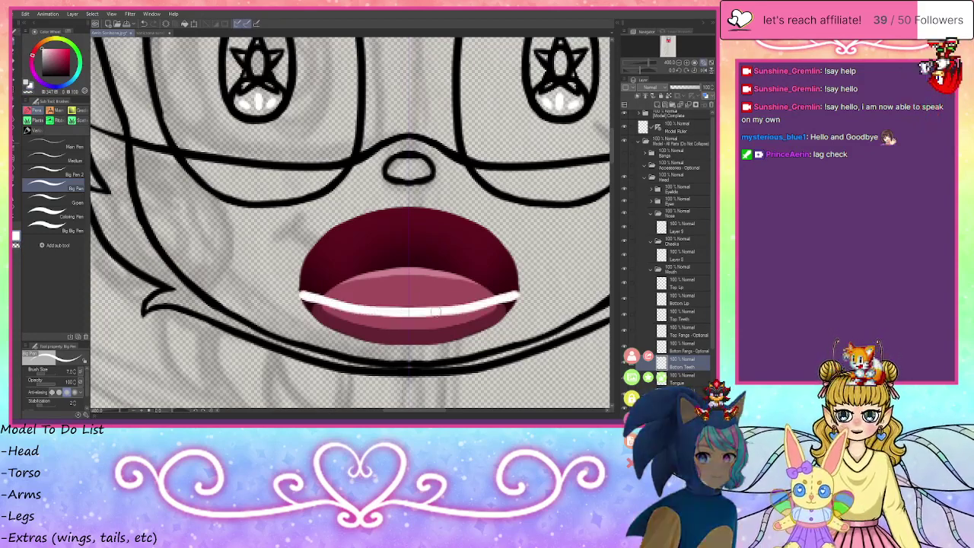
mouse_move(505, 303)
left_mouse_down()
mouse_move(483, 311)
mouse_move(511, 298)
mouse_move(494, 321)
mouse_move(452, 339)
mouse_move(399, 341)
mouse_move(496, 322)
mouse_move(434, 330)
mouse_move(474, 313)
mouse_move(393, 322)
mouse_move(434, 335)
left_mouse_up()
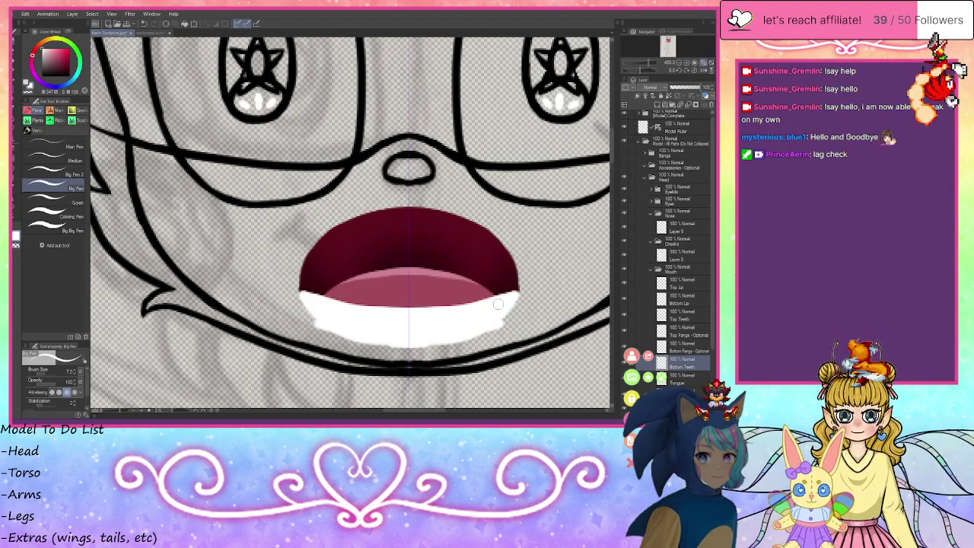
mouse_move(498, 303)
left_mouse_down()
mouse_move(371, 309)
mouse_move(467, 304)
left_mouse_up()
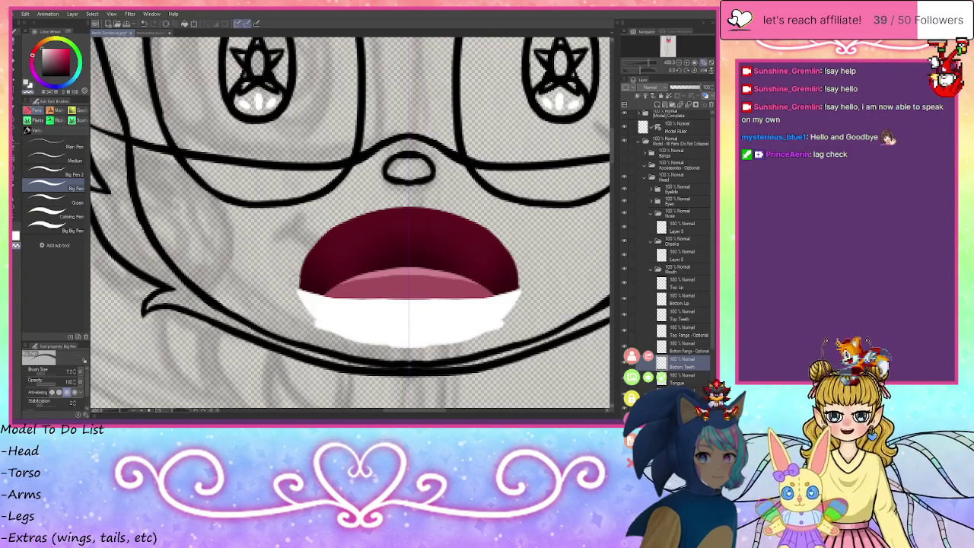
- Erase the bottom teeth's overhang along the mouth outline and trim their upper edge to a gentle curve
mouse_move(297, 288)
left_mouse_down()
mouse_move(326, 329)
mouse_move(413, 349)
left_mouse_up()
mouse_move(517, 287)
left_mouse_down()
mouse_move(457, 301)
mouse_move(365, 300)
left_mouse_up()
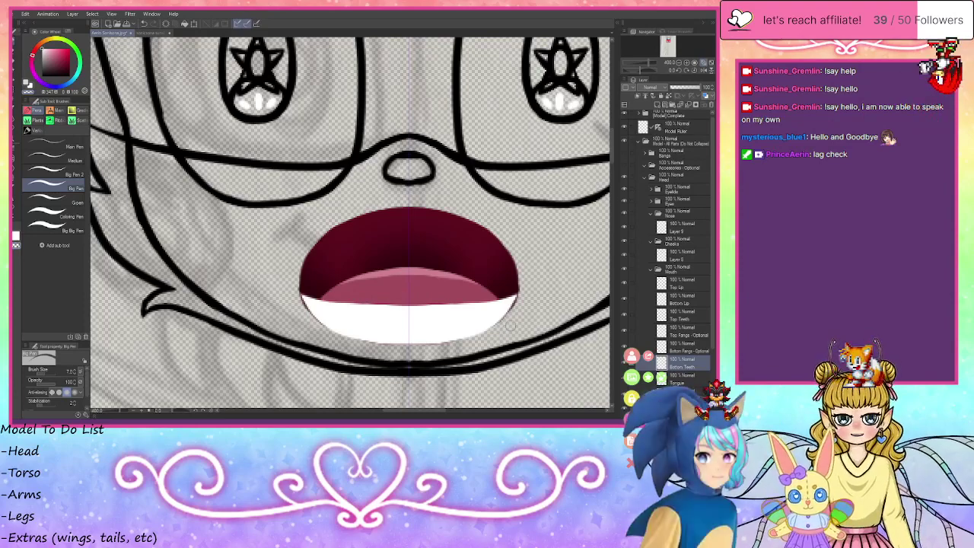
left_click_drag(485, 335, 460, 340)
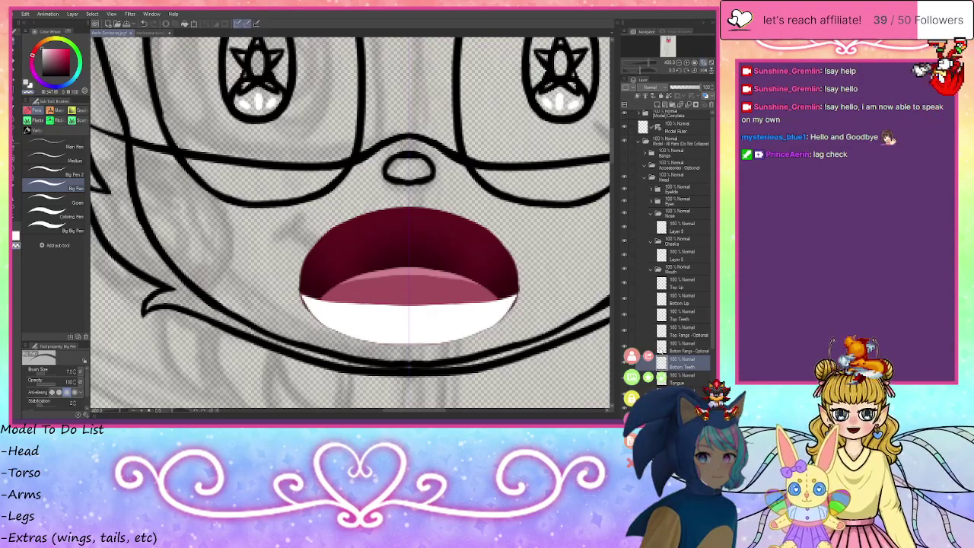
- Fill the upper part of the mouth with white teeth on the Top Teeth layer, following the mouth outline
left_click(682, 333)
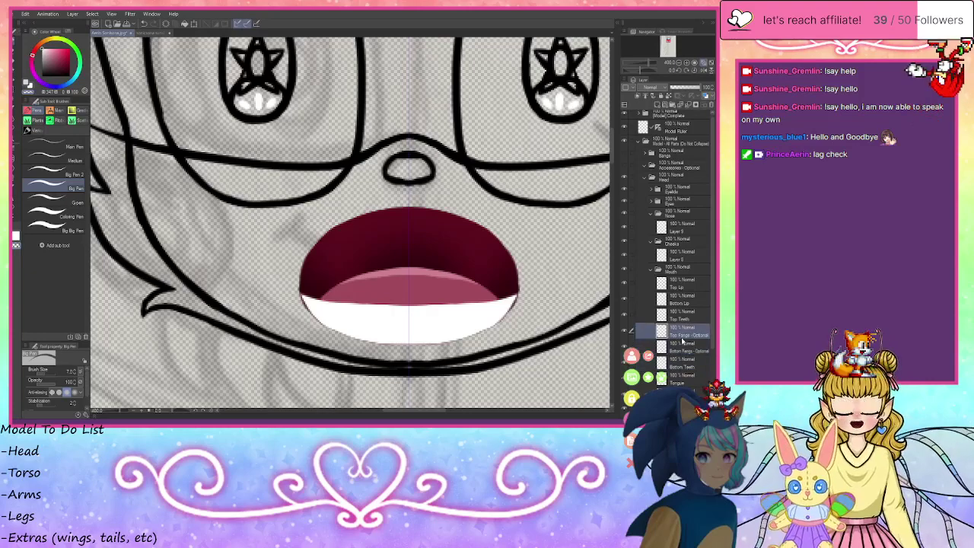
left_click(685, 322)
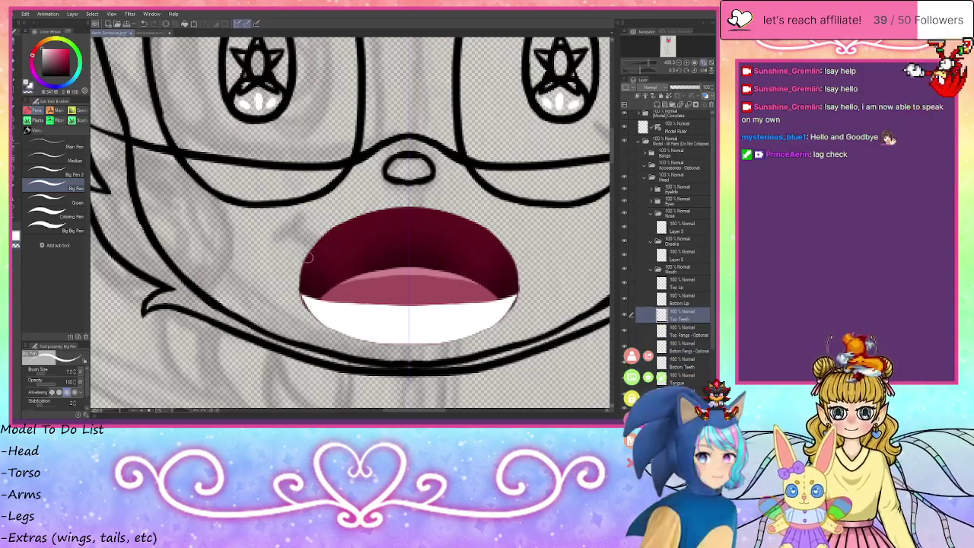
mouse_move(306, 261)
left_mouse_down()
mouse_move(452, 256)
mouse_move(368, 247)
mouse_move(443, 236)
mouse_move(381, 227)
mouse_move(436, 224)
mouse_move(384, 220)
mouse_move(418, 213)
mouse_move(371, 218)
mouse_move(395, 211)
mouse_move(322, 243)
mouse_move(328, 257)
mouse_move(305, 256)
mouse_move(361, 258)
mouse_move(332, 230)
left_mouse_up()
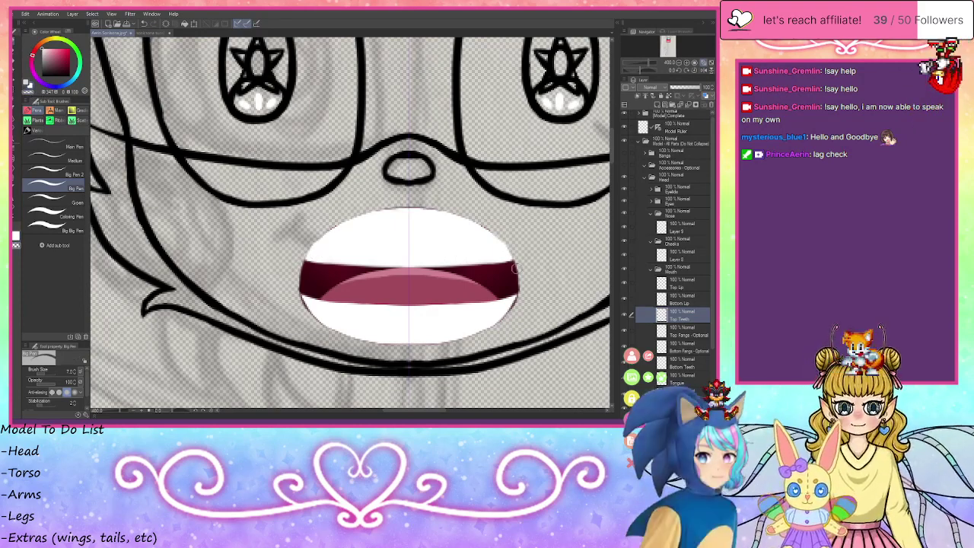
- Try to paint a mirrored pair of light grey fangs below the upper teeth on the Top Fangs - Optional layer
left_click(682, 335)
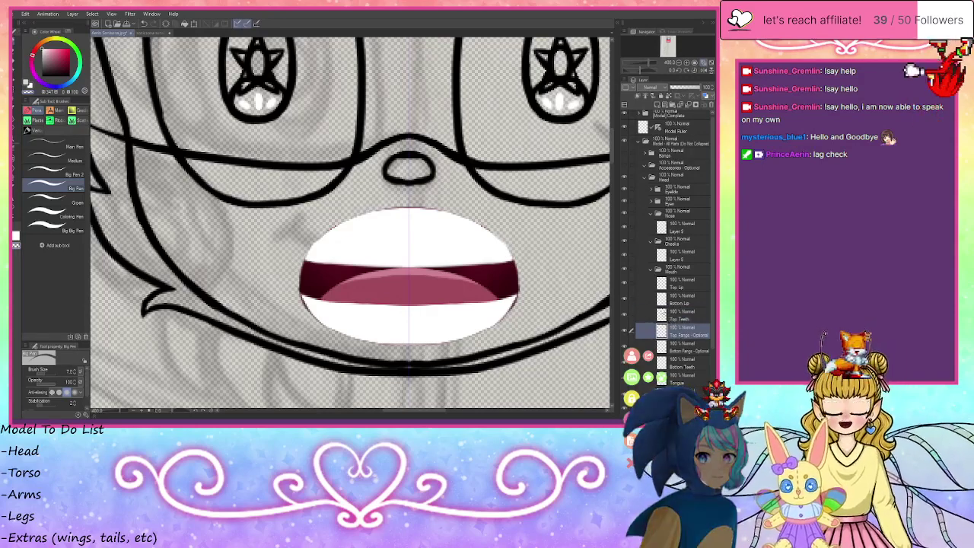
left_click(666, 315)
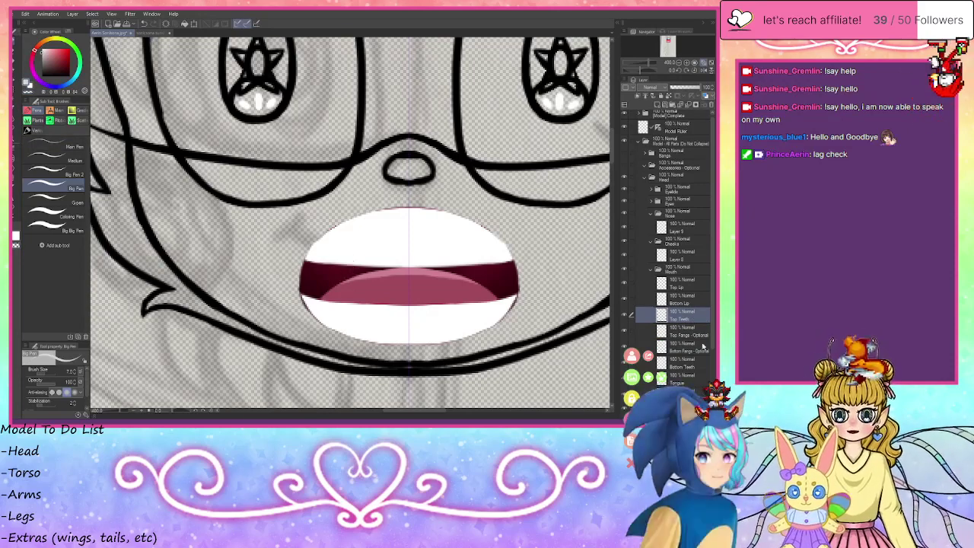
left_click(685, 334)
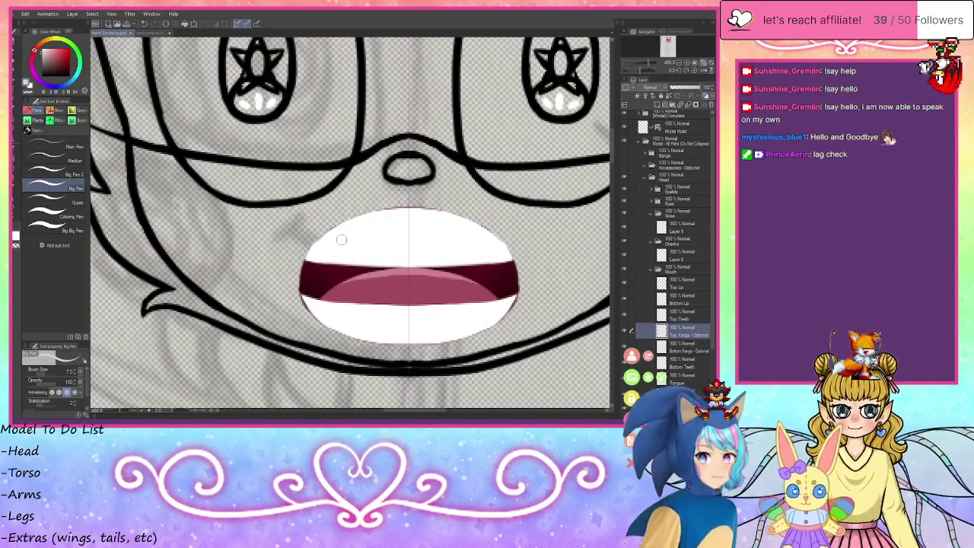
left_click_drag(344, 251, 353, 278)
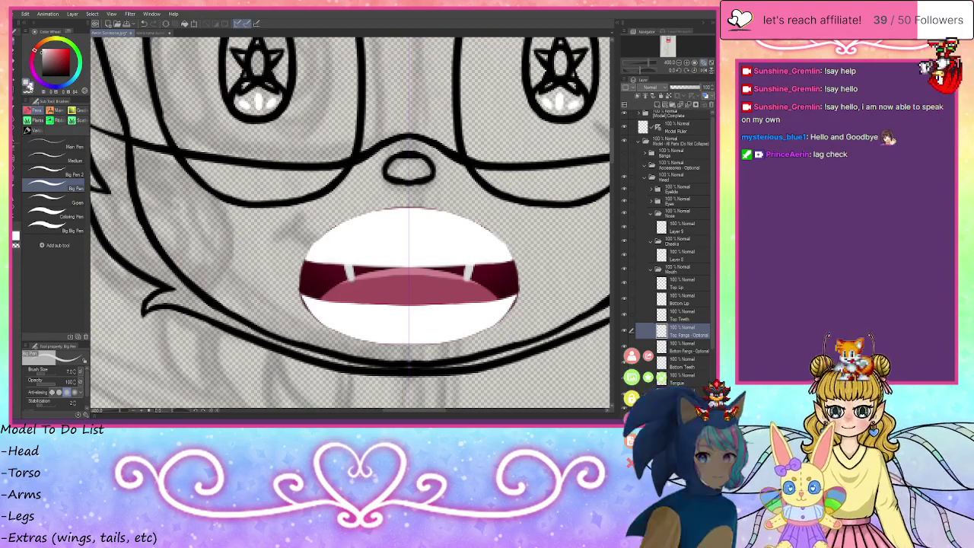
left_click_drag(359, 268, 355, 277)
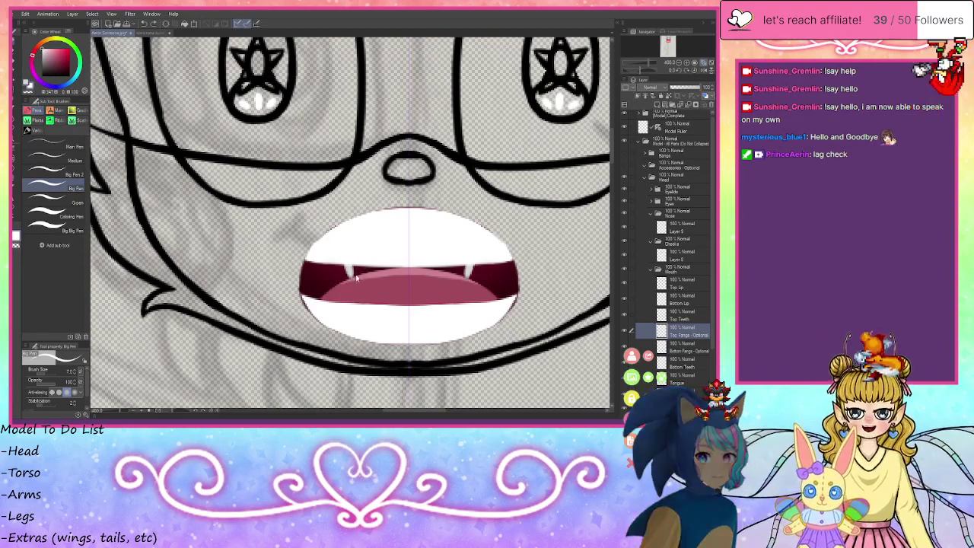
key("ctrl+z")
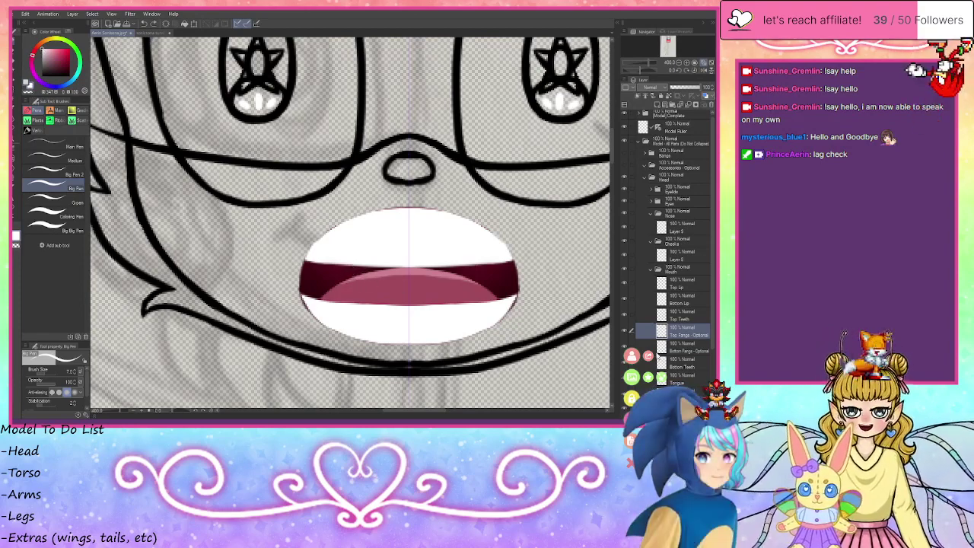
- Move the Top Fangs - Optional layer above Top Teeth and paint a mirrored pair of light grey fangs over the upper teeth
left_click_drag(682, 333, 683, 321)
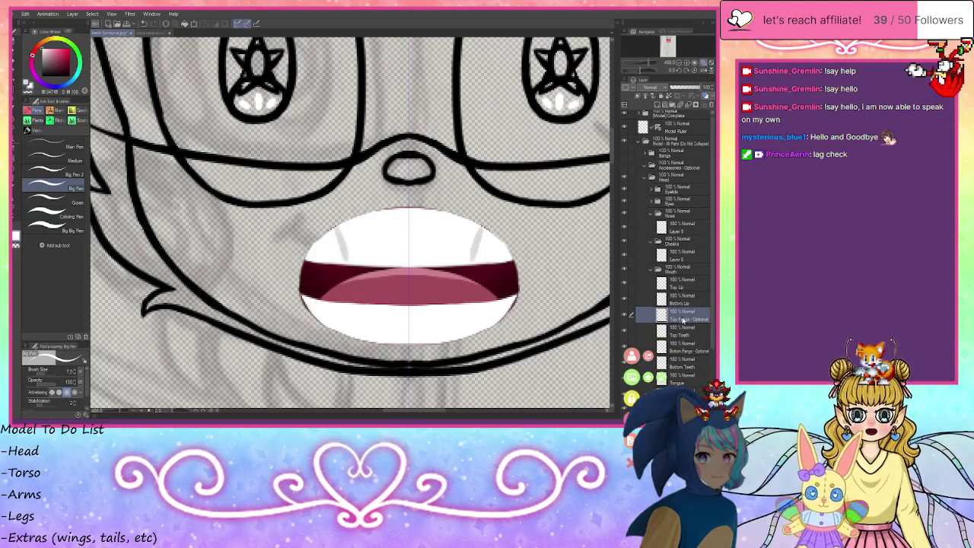
left_click(32, 86)
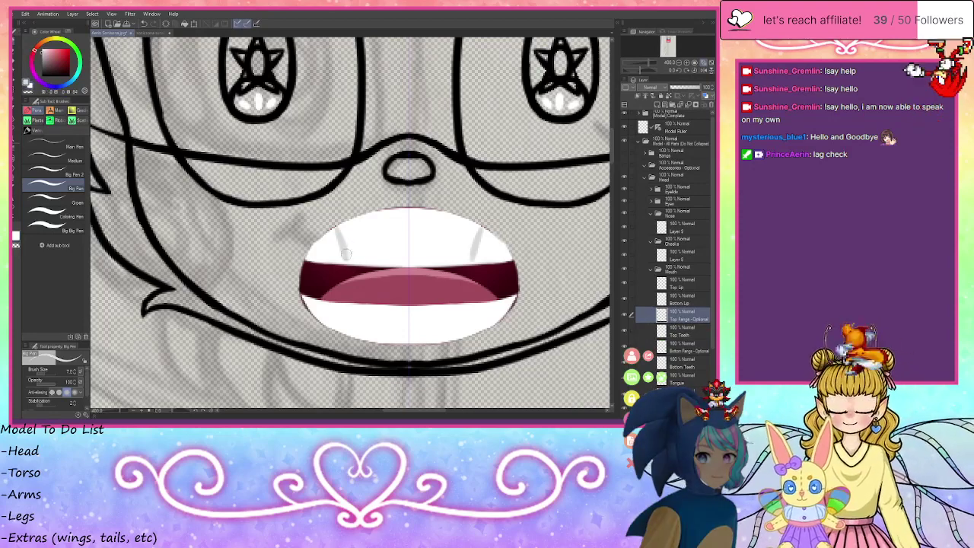
left_click_drag(341, 238, 360, 286)
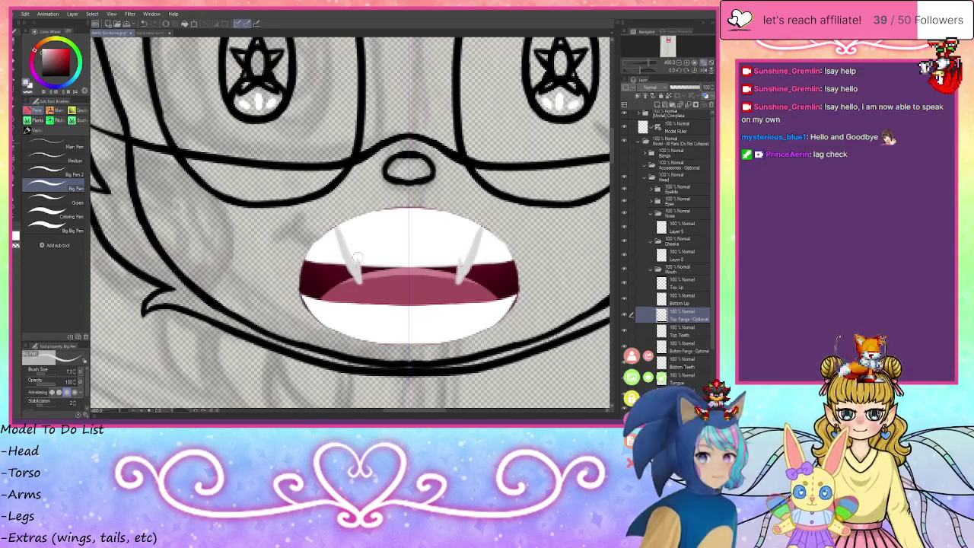
left_click_drag(357, 224, 355, 257)
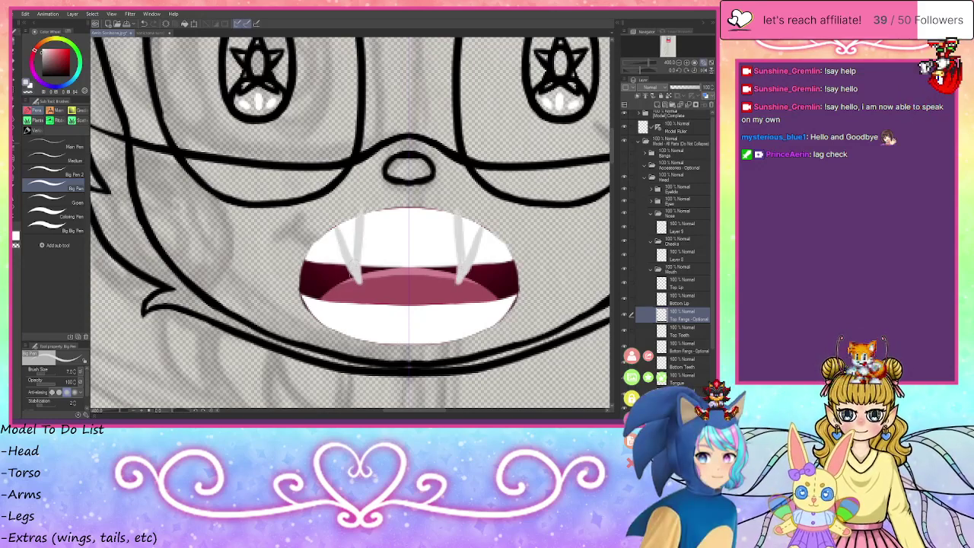
left_click_drag(340, 223, 355, 252)
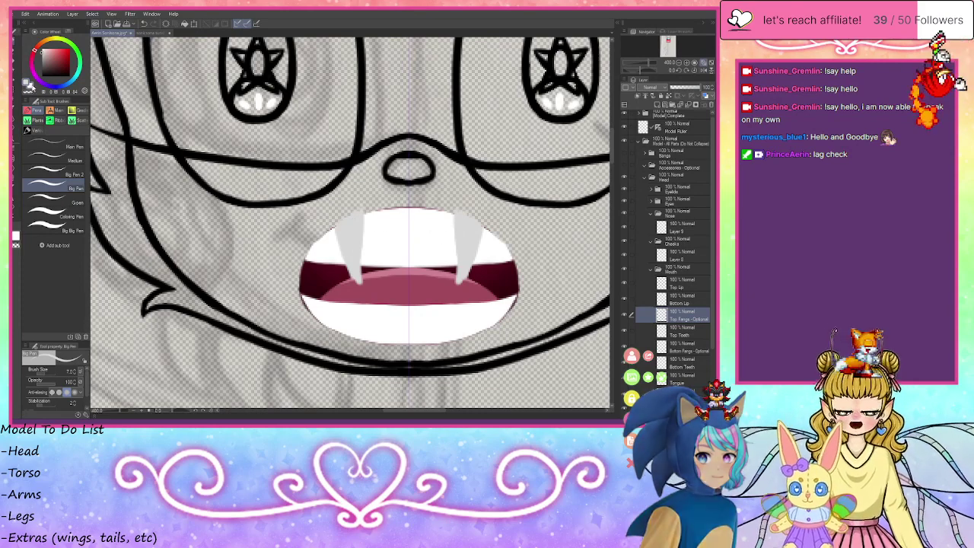
- Refine the grey top fangs by slimming their inner edges and reshaping the tips
left_click_drag(364, 258, 360, 287)
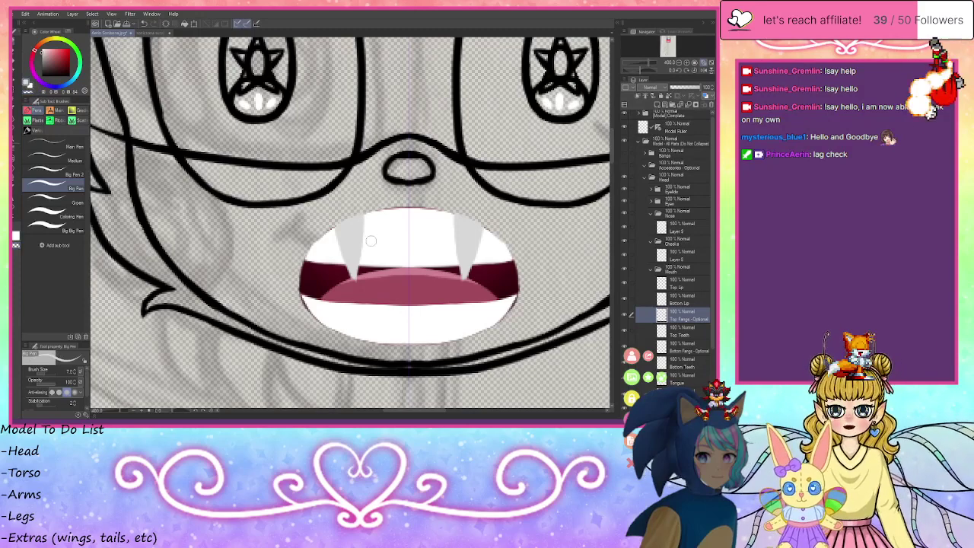
left_click_drag(358, 258, 354, 282)
mouse_move(360, 243)
left_mouse_down()
mouse_move(356, 283)
mouse_move(350, 230)
left_mouse_up()
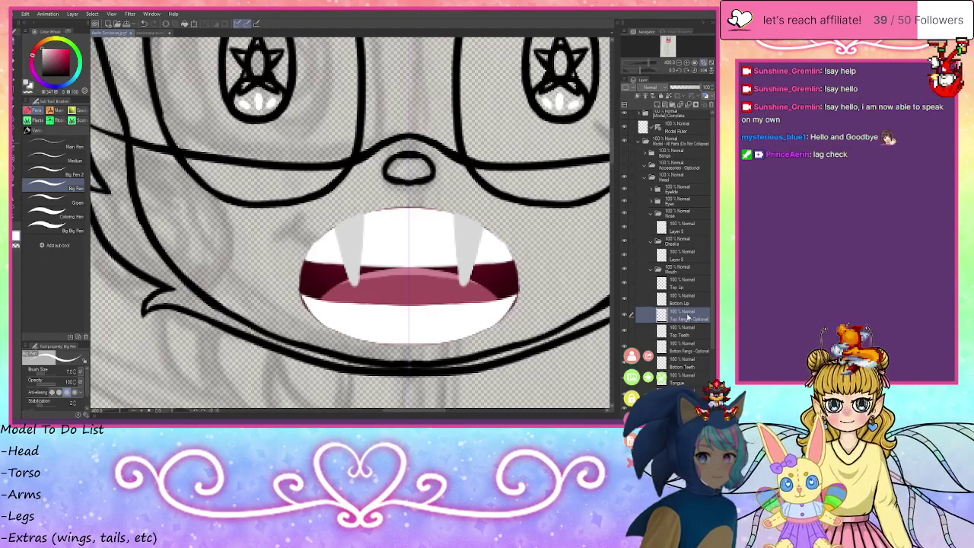
- Paint the top fangs white on a new layer above them, leaving thin grey edges and trimming the overhang at the mouth outline
left_click(646, 107)
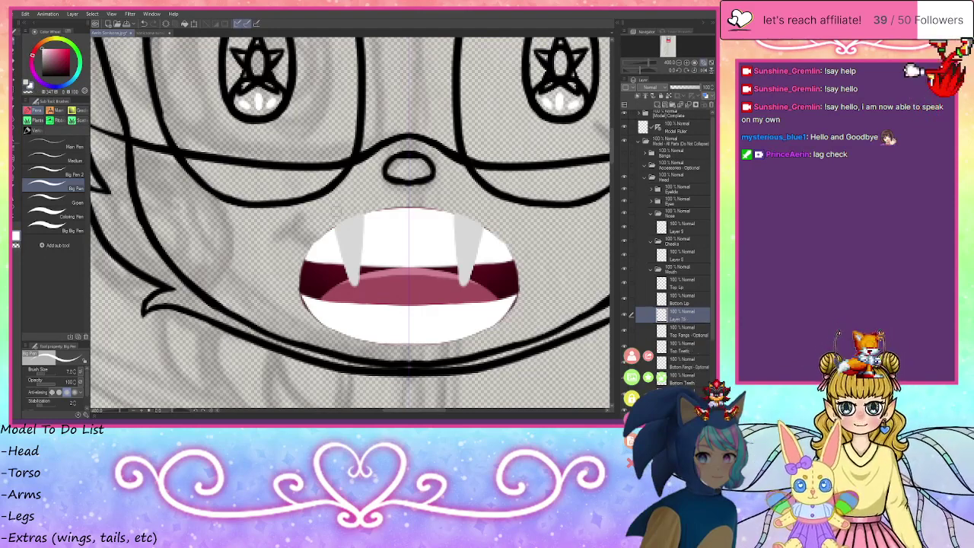
mouse_move(340, 225)
left_mouse_down()
mouse_move(351, 276)
mouse_move(356, 246)
left_mouse_up()
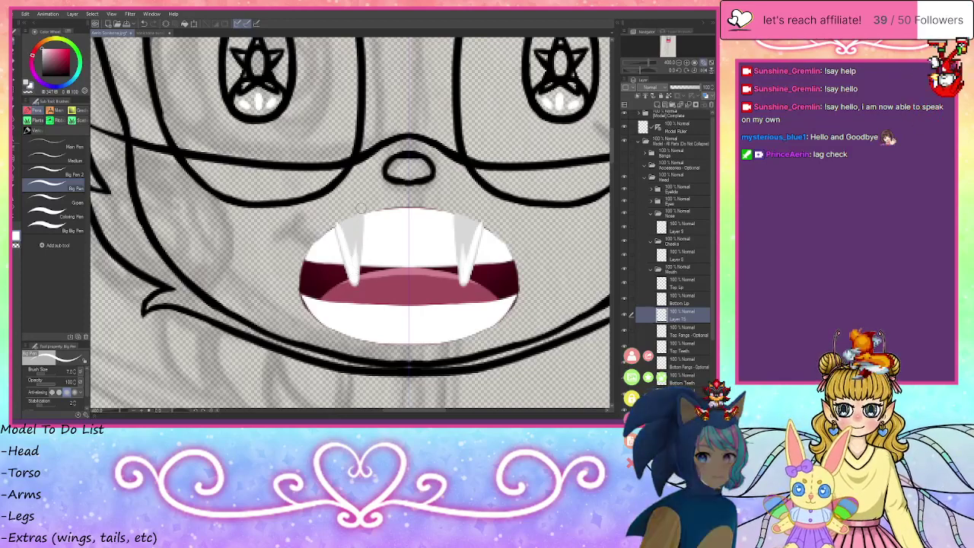
mouse_move(362, 207)
left_mouse_down()
mouse_move(356, 265)
mouse_move(359, 228)
mouse_move(354, 261)
mouse_move(343, 221)
left_mouse_up()
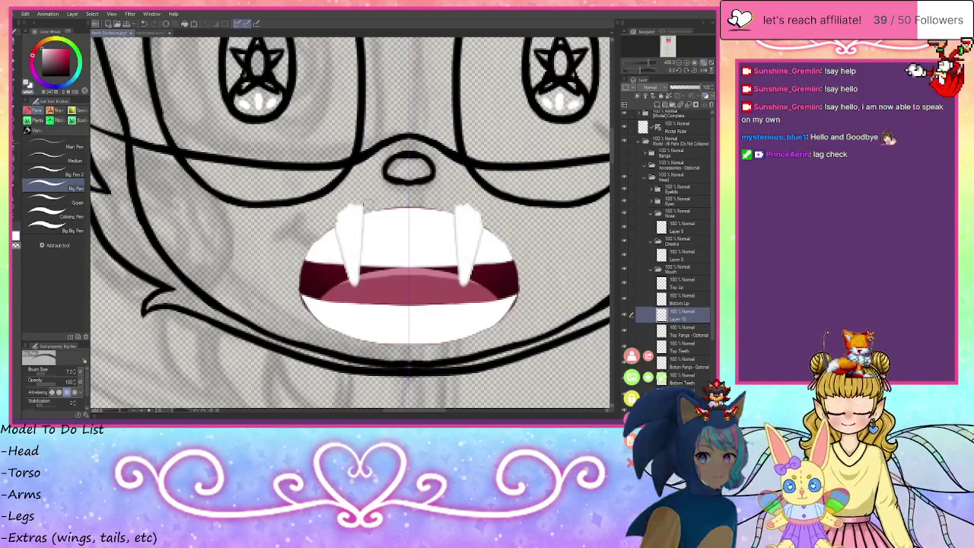
mouse_move(363, 204)
left_mouse_down()
mouse_move(340, 214)
mouse_move(353, 217)
mouse_move(340, 225)
left_mouse_up()
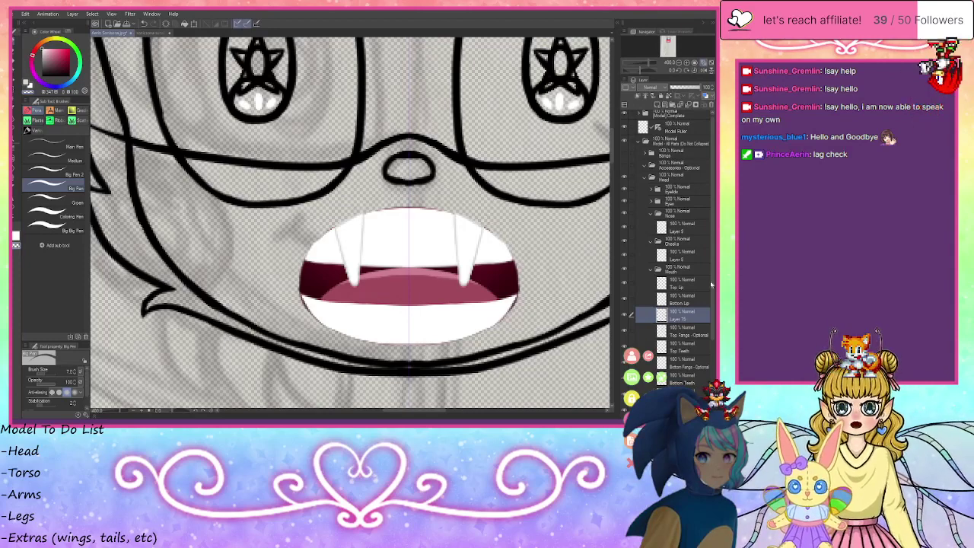
- Paint a mirrored pair of light grey fangs over the lower teeth on the Bottom Fangs - Optional layer and trim them to pointed shapes
left_click(684, 366)
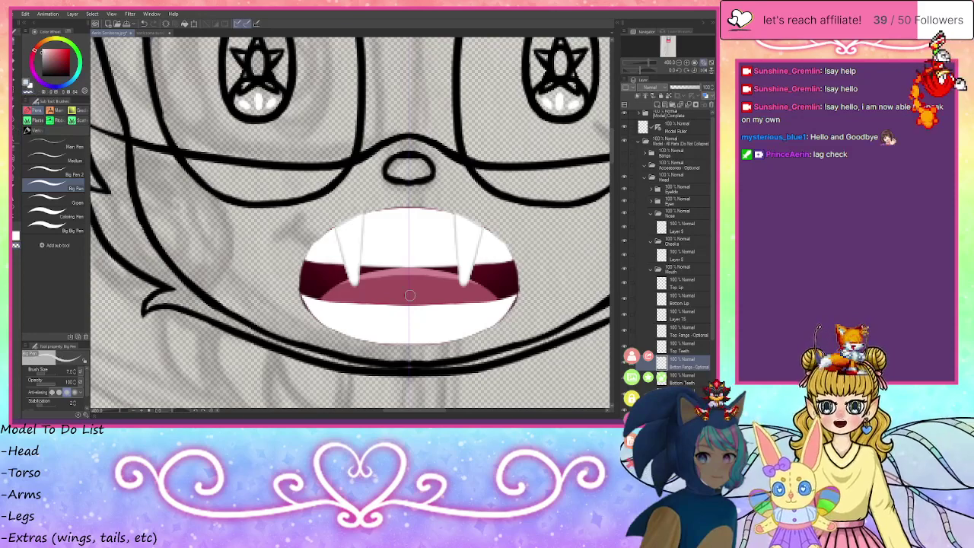
left_click_drag(355, 300, 349, 333)
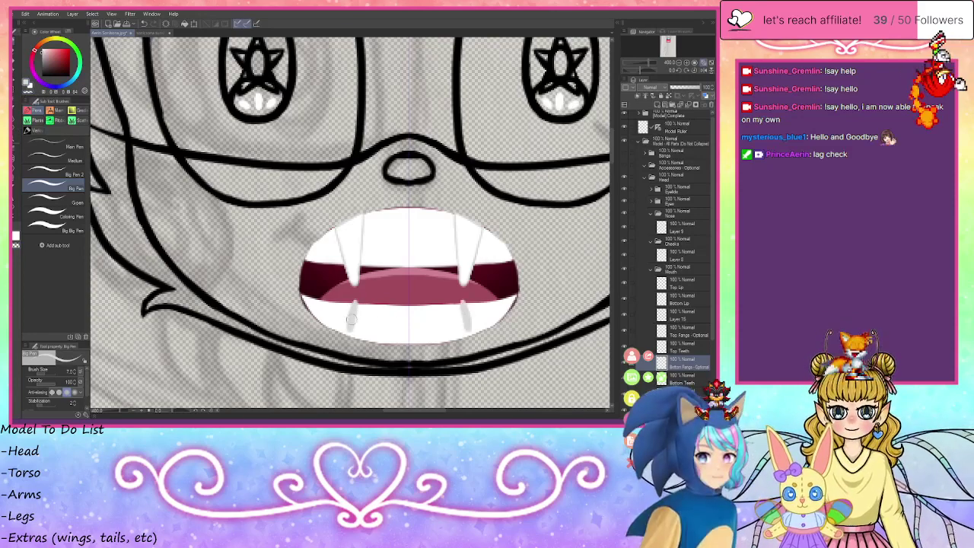
mouse_move(357, 299)
left_mouse_down()
mouse_move(368, 335)
mouse_move(358, 334)
left_mouse_up()
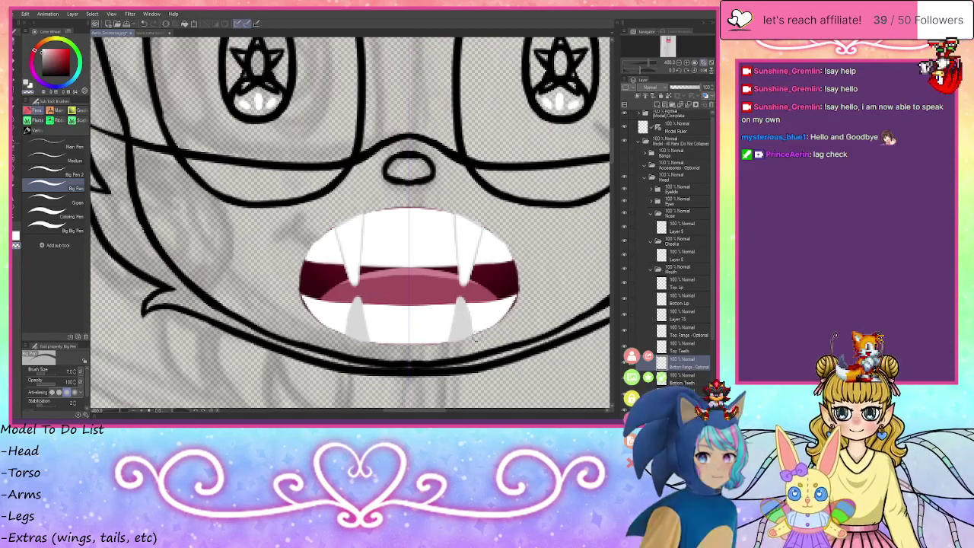
left_click_drag(460, 297, 452, 342)
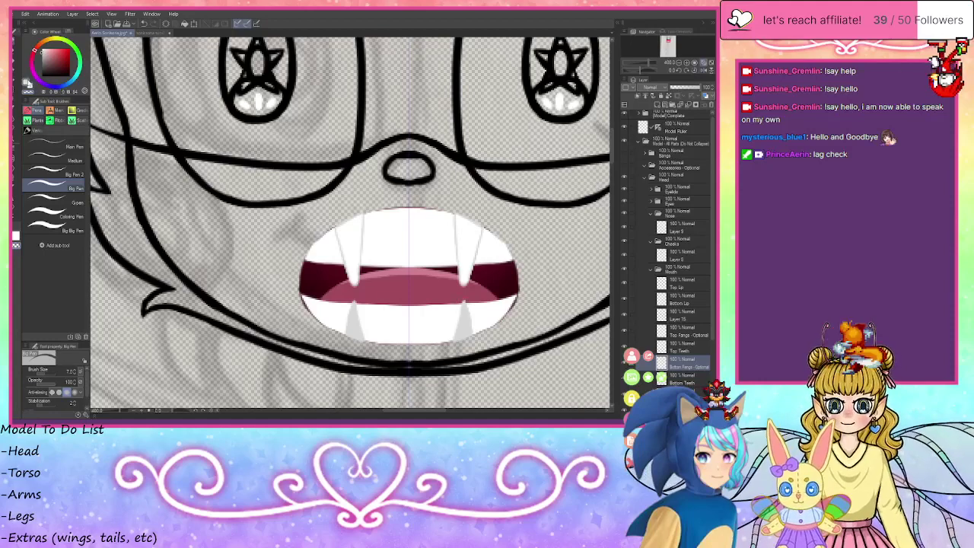
left_click_drag(466, 303, 470, 314)
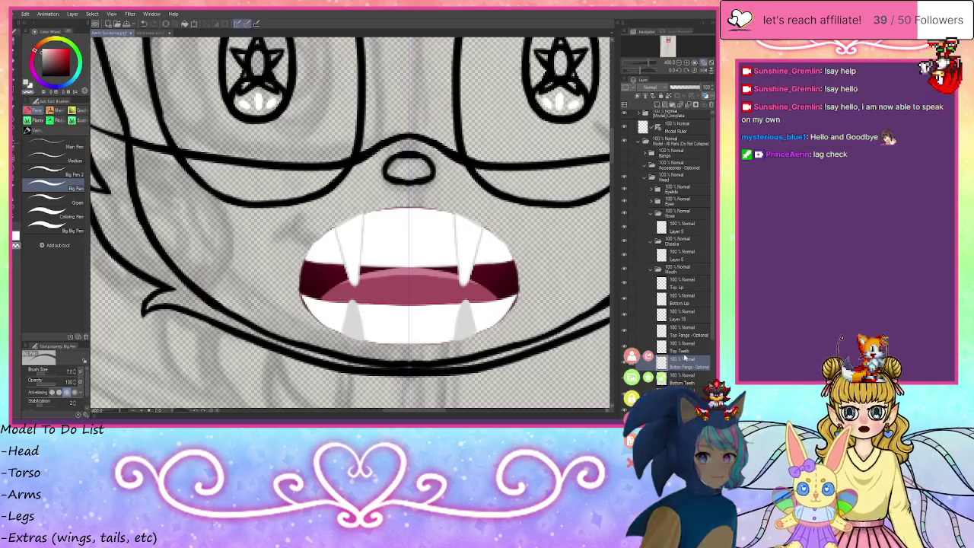
- Paint the bottom fangs white on a new layer above them, leaving thin grey edges and erasing the overhang below the mouth
left_click(657, 106)
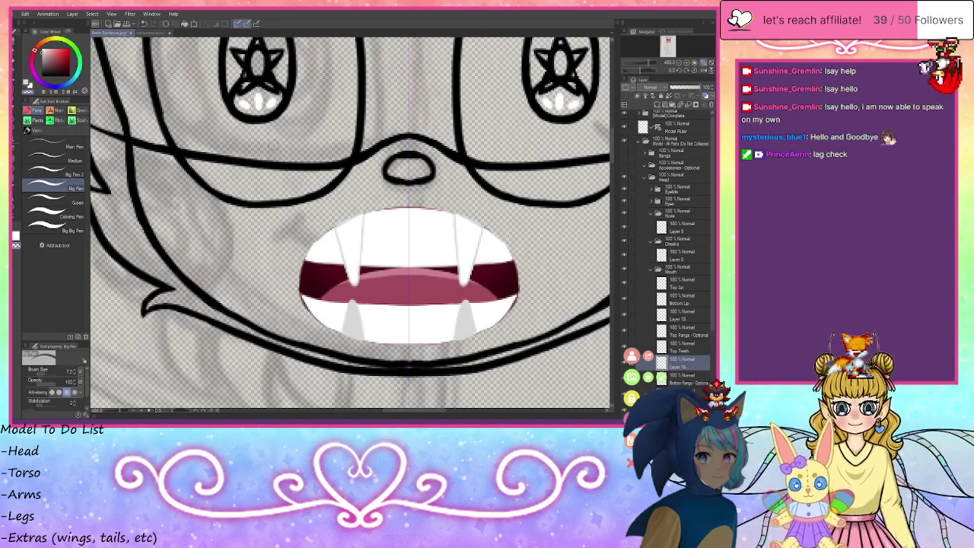
mouse_move(335, 310)
left_mouse_down()
mouse_move(347, 340)
mouse_move(353, 305)
mouse_move(357, 335)
mouse_move(353, 306)
left_mouse_up()
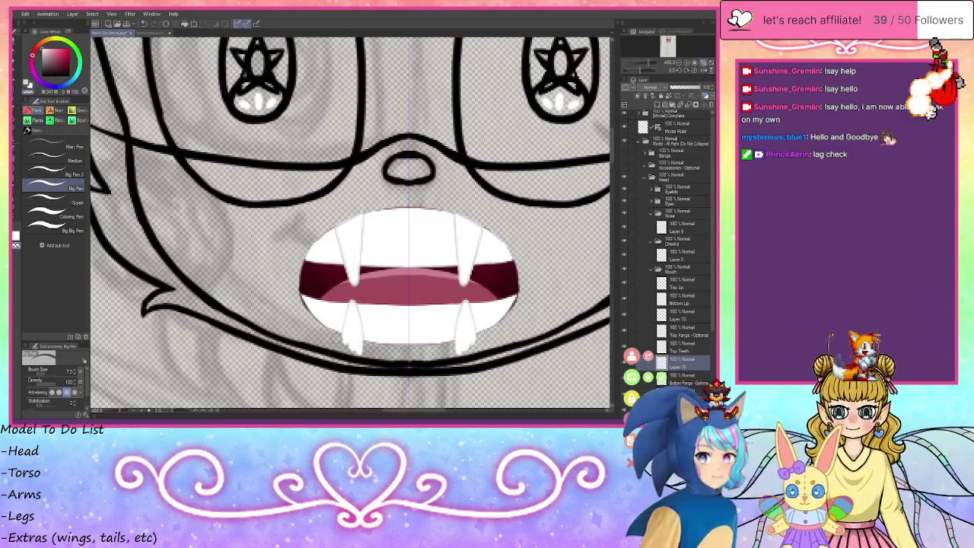
mouse_move(356, 346)
left_mouse_down()
mouse_move(336, 333)
mouse_move(352, 351)
left_mouse_up()
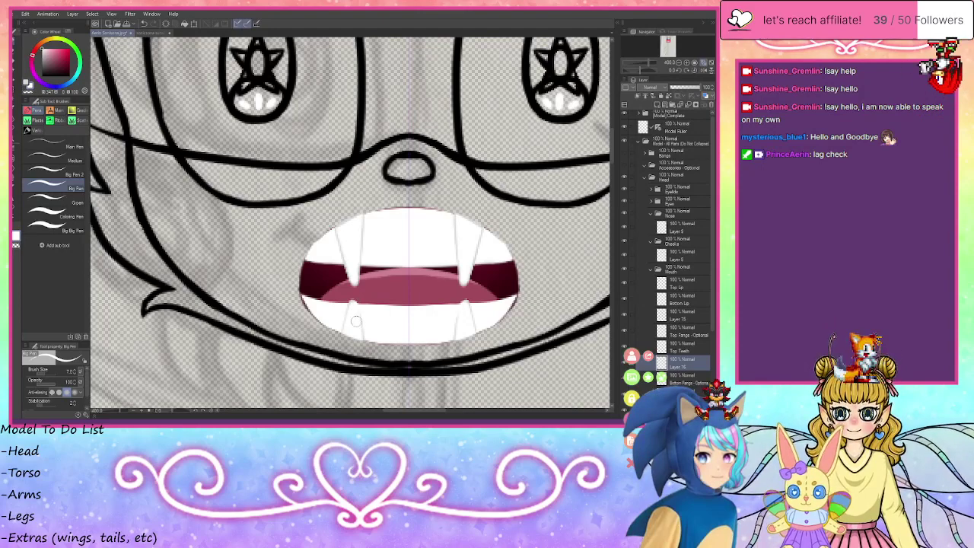
left_click(349, 307, "alt")
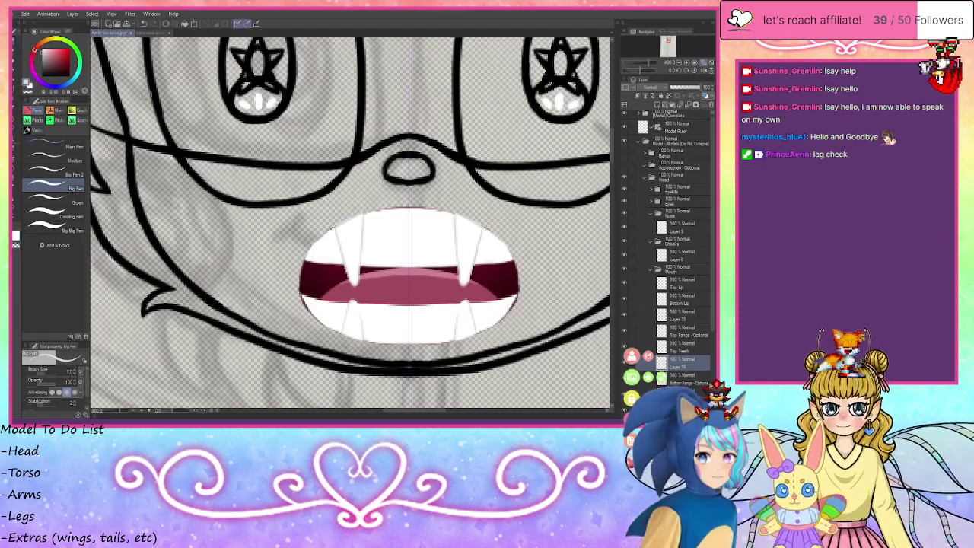
- Refine the bottom fangs' grey edges and white fill on their two layers
left_click(689, 379)
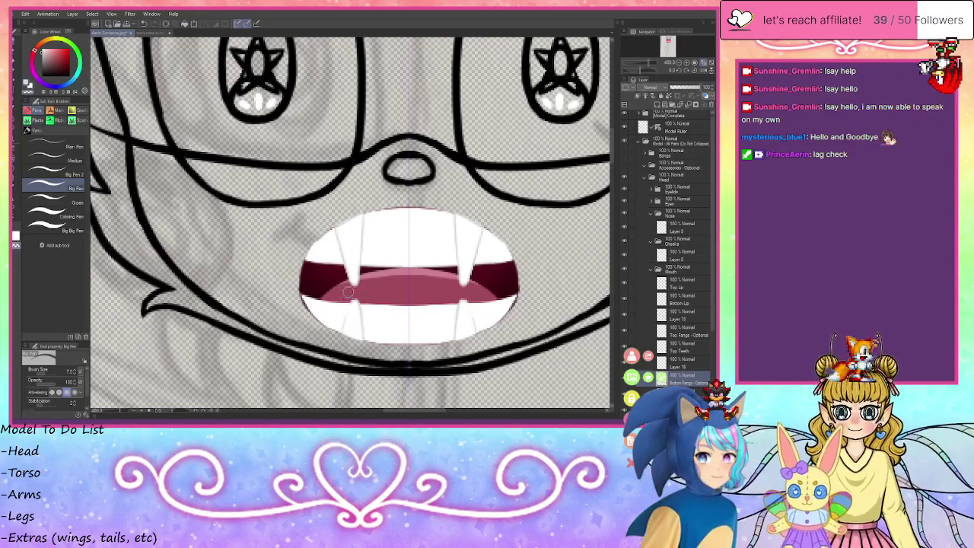
left_click(683, 363)
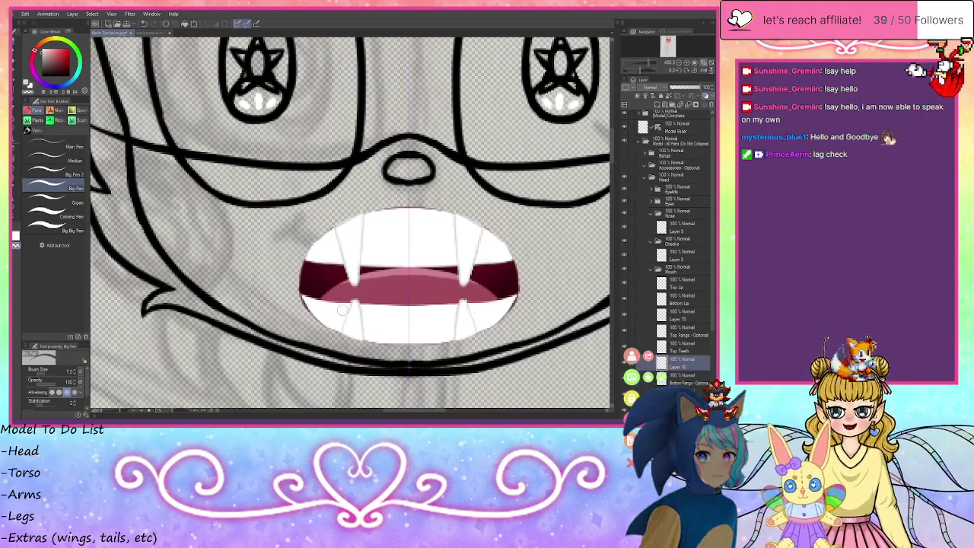
left_click(684, 381)
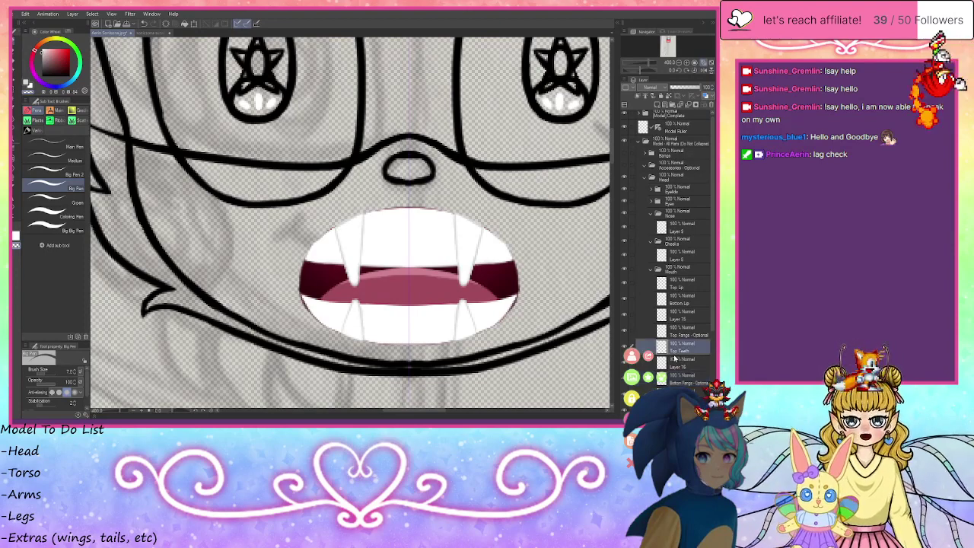
- Paint a solid mid-grey lower lip covering the lower half of the mouth on the Bottom Lip layer
left_click(680, 299)
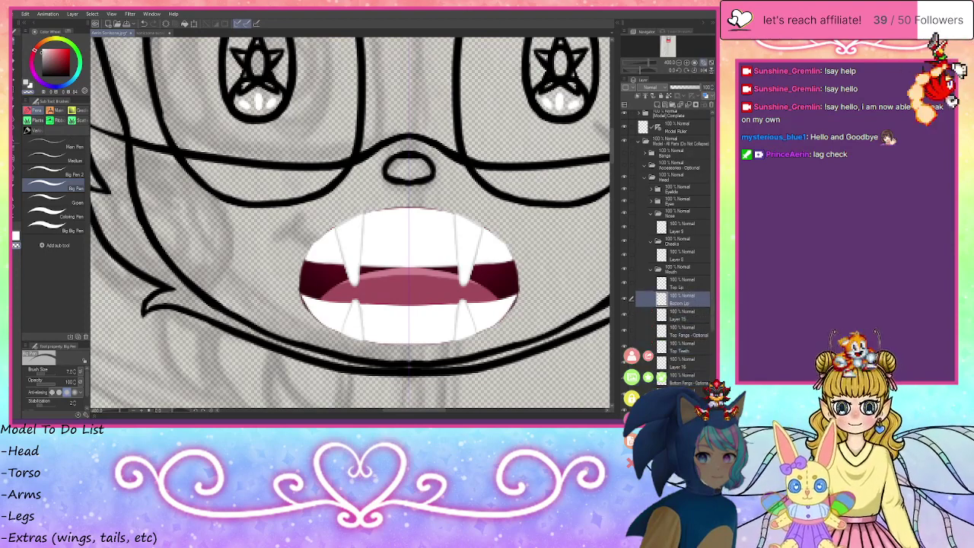
left_click(27, 82)
left_click(44, 64)
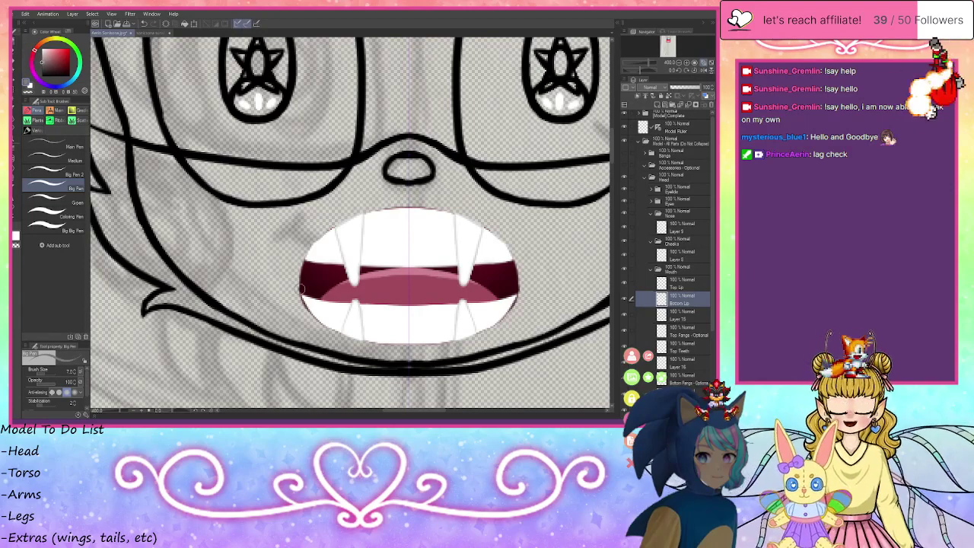
left_click_drag(291, 282, 473, 288)
mouse_move(350, 285)
left_mouse_down()
mouse_move(513, 283)
mouse_move(482, 291)
mouse_move(502, 289)
mouse_move(512, 301)
mouse_move(325, 323)
mouse_move(480, 334)
mouse_move(415, 341)
mouse_move(375, 337)
mouse_move(478, 325)
left_mouse_up()
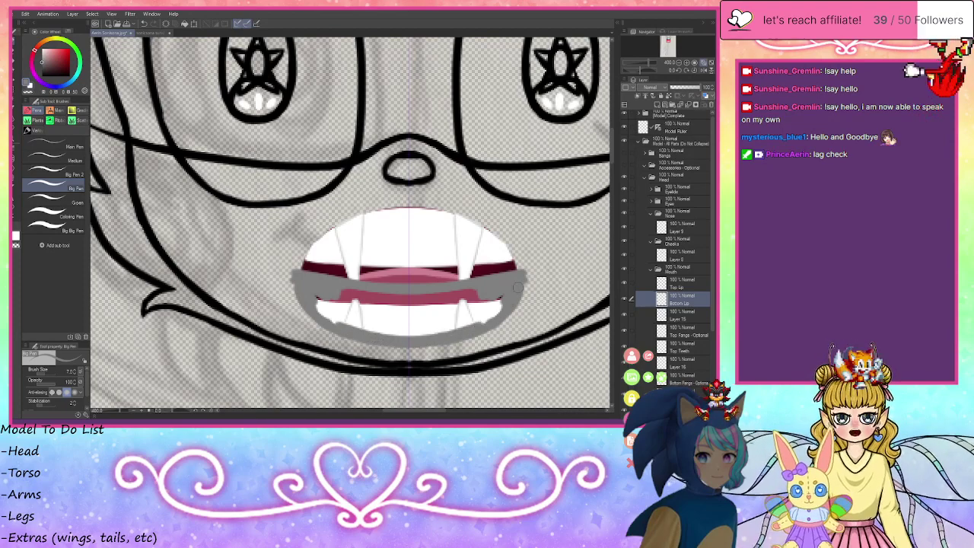
mouse_move(520, 275)
left_mouse_down()
mouse_move(516, 312)
mouse_move(407, 352)
left_mouse_up()
mouse_move(502, 307)
left_mouse_down()
mouse_move(464, 327)
mouse_move(393, 342)
mouse_move(385, 334)
mouse_move(465, 299)
mouse_move(376, 295)
left_mouse_up()
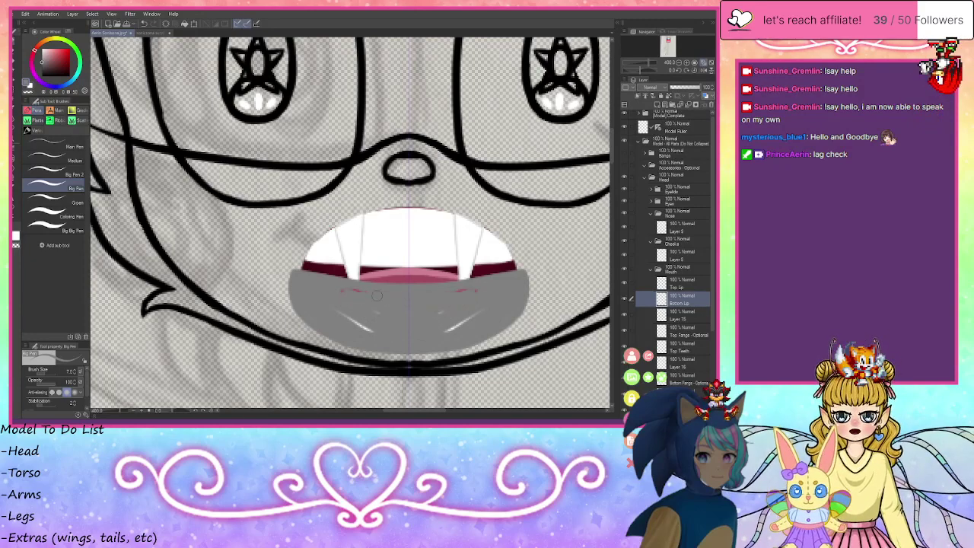
left_click_drag(295, 280, 399, 290)
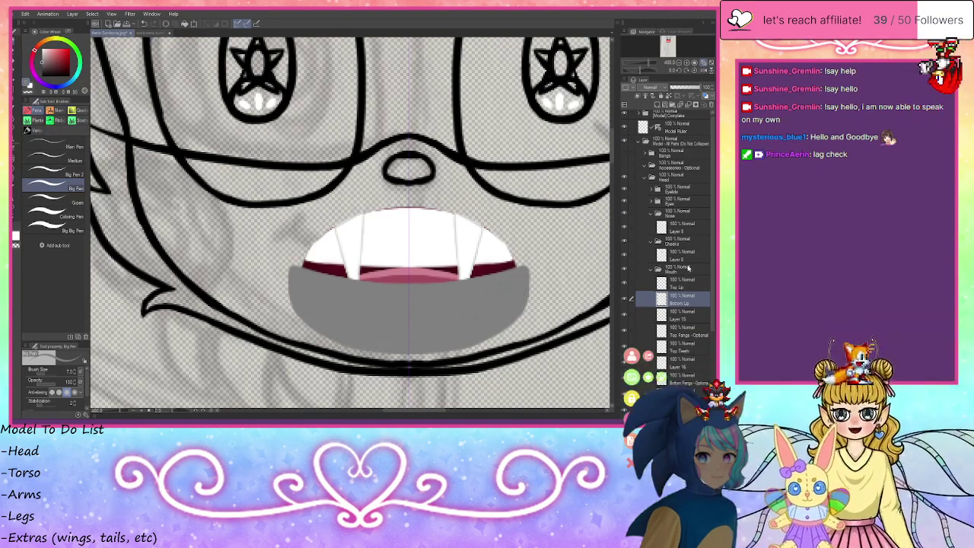
- Paint a solid grey upper lip over the upper half of the mouth on the Top Lip layer, with the Bottom Lip layer hidden
left_click(673, 284)
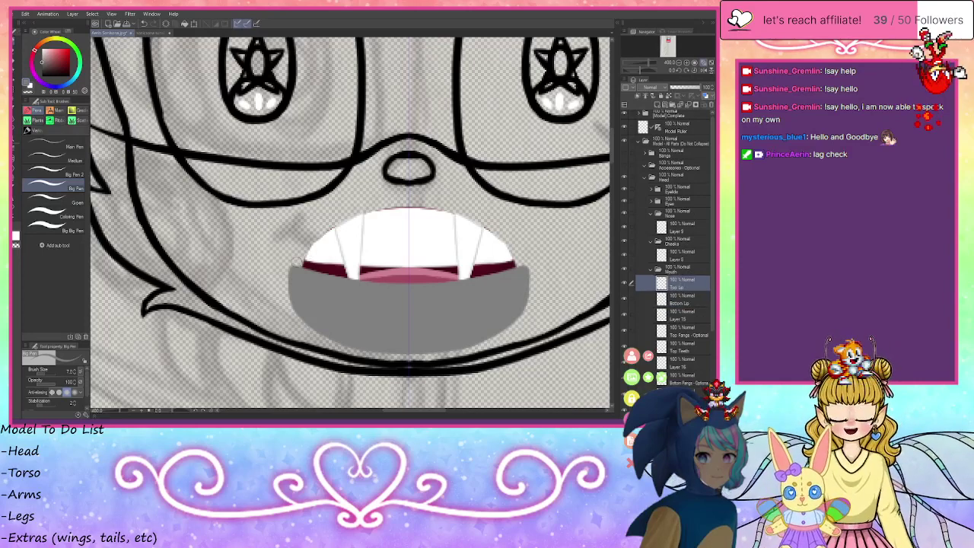
mouse_move(298, 263)
left_mouse_down()
mouse_move(338, 225)
mouse_move(333, 232)
mouse_move(435, 202)
mouse_move(340, 223)
mouse_move(363, 210)
mouse_move(317, 239)
mouse_move(376, 215)
mouse_move(382, 225)
mouse_move(357, 246)
mouse_move(416, 246)
mouse_move(409, 279)
left_mouse_up()
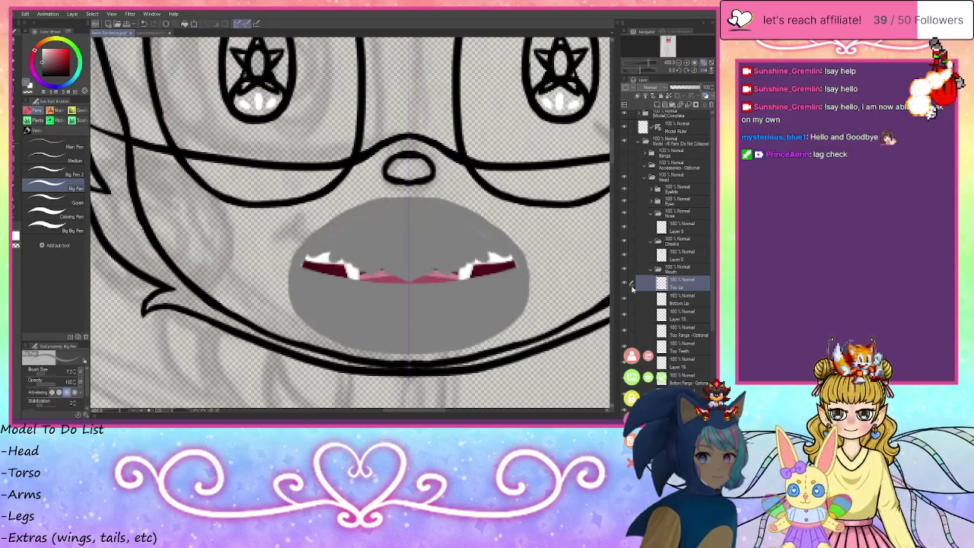
left_click(625, 299)
mouse_move(325, 242)
left_mouse_down()
mouse_move(297, 261)
mouse_move(303, 294)
mouse_move(369, 298)
mouse_move(408, 272)
mouse_move(373, 301)
left_mouse_up()
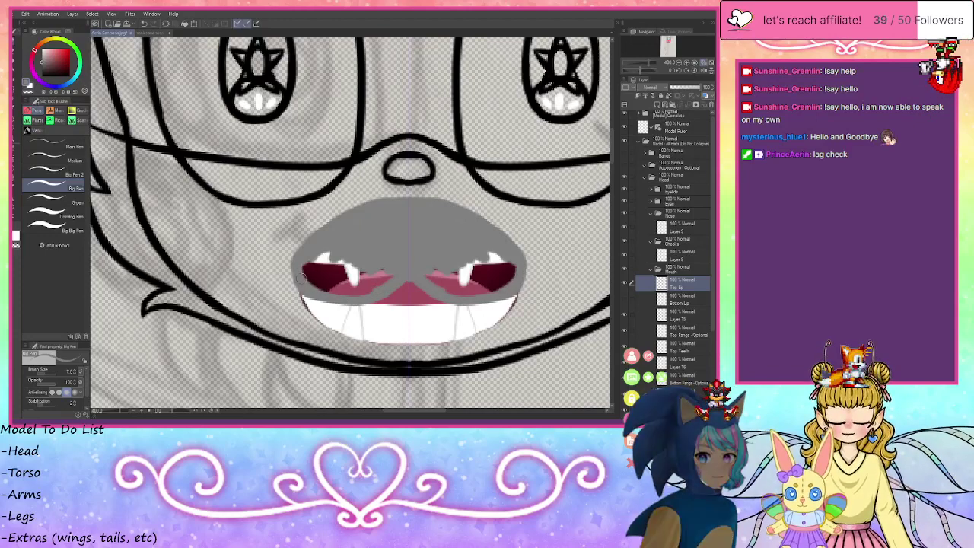
mouse_move(302, 278)
left_mouse_down()
mouse_move(331, 245)
mouse_move(373, 288)
left_mouse_up()
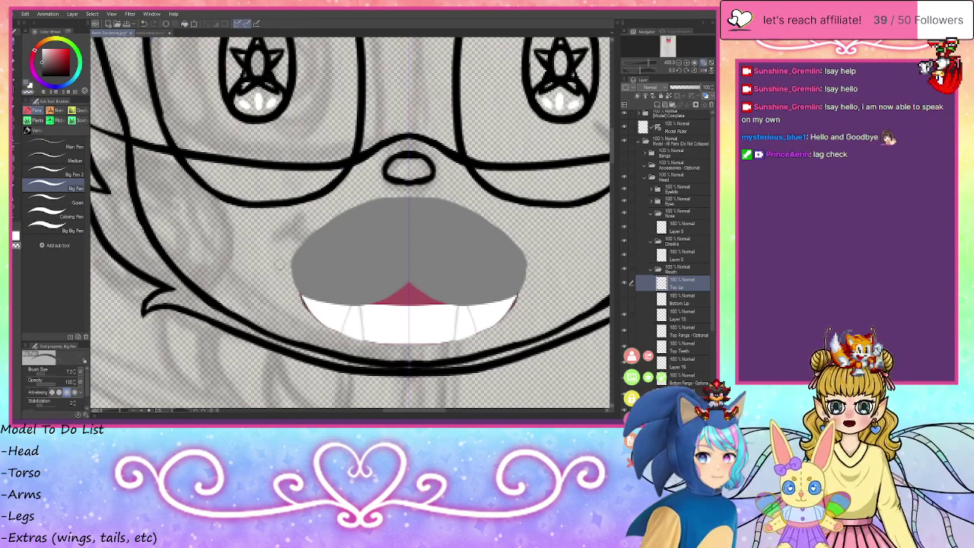
key("ctrl+z")
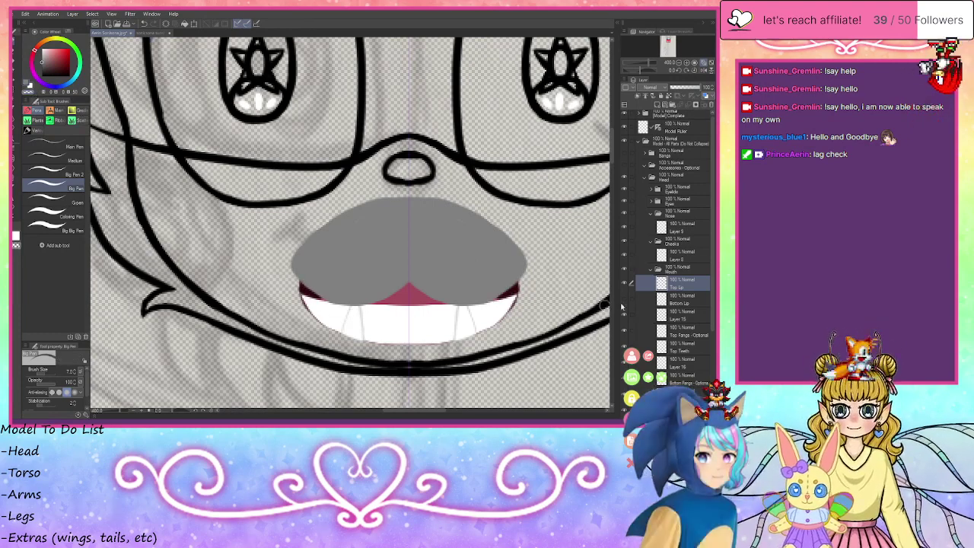
- Raise the grey lower lip's upper edge on the Bottom Lip layer with Top Lip hidden, and check it against the upper lip
left_click(625, 300)
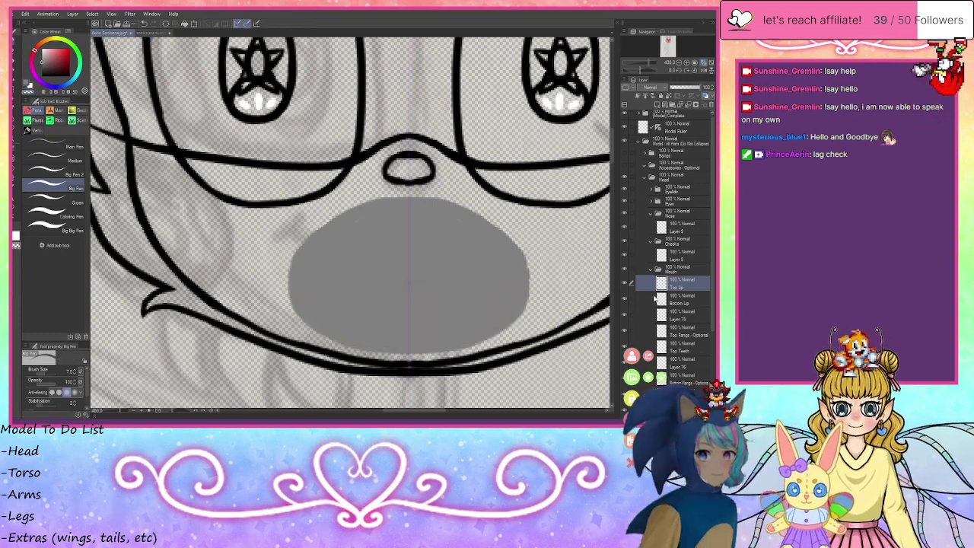
left_click(677, 301)
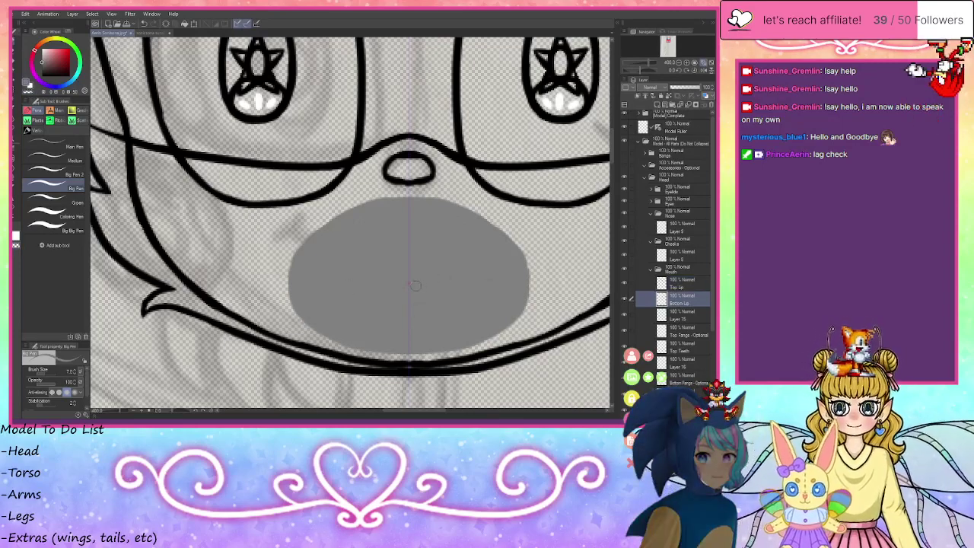
left_click(625, 284)
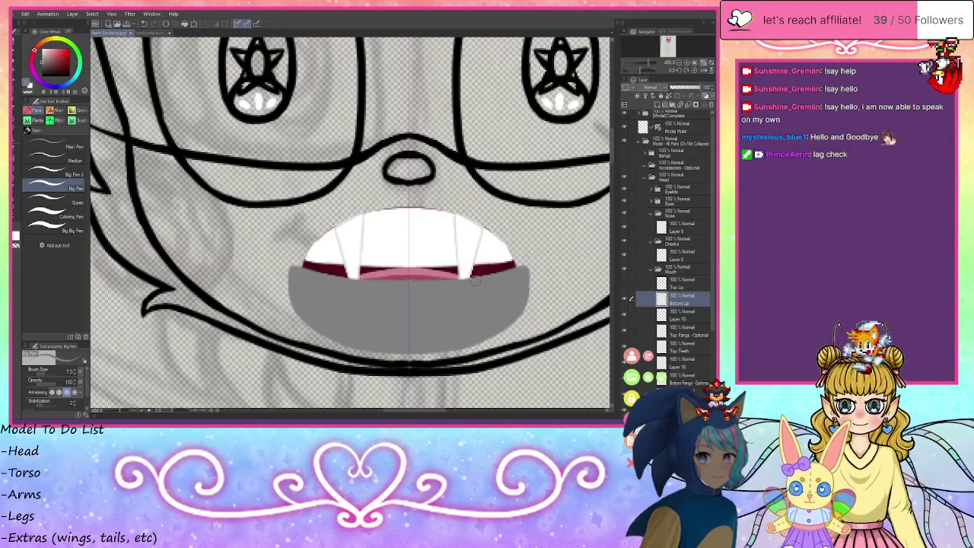
left_click_drag(419, 283, 519, 264)
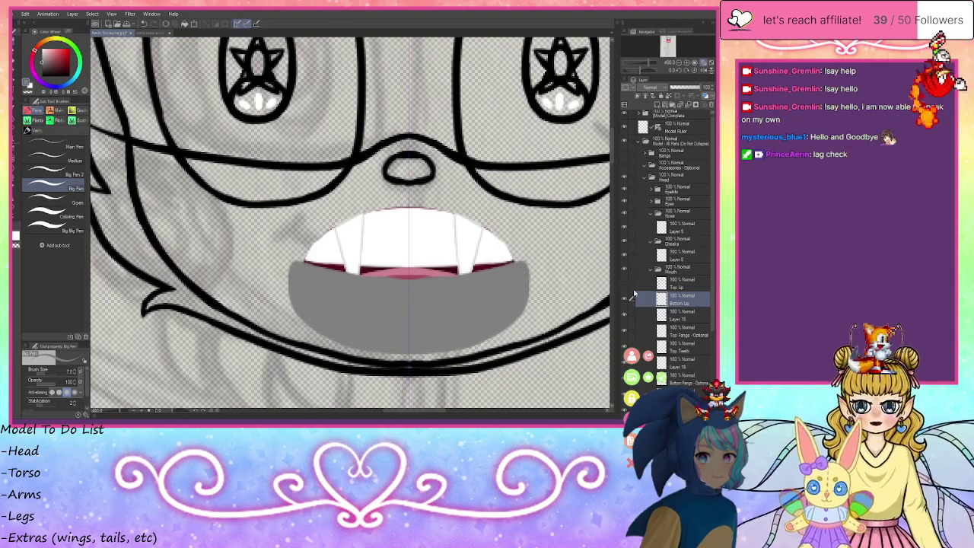
left_click(625, 285)
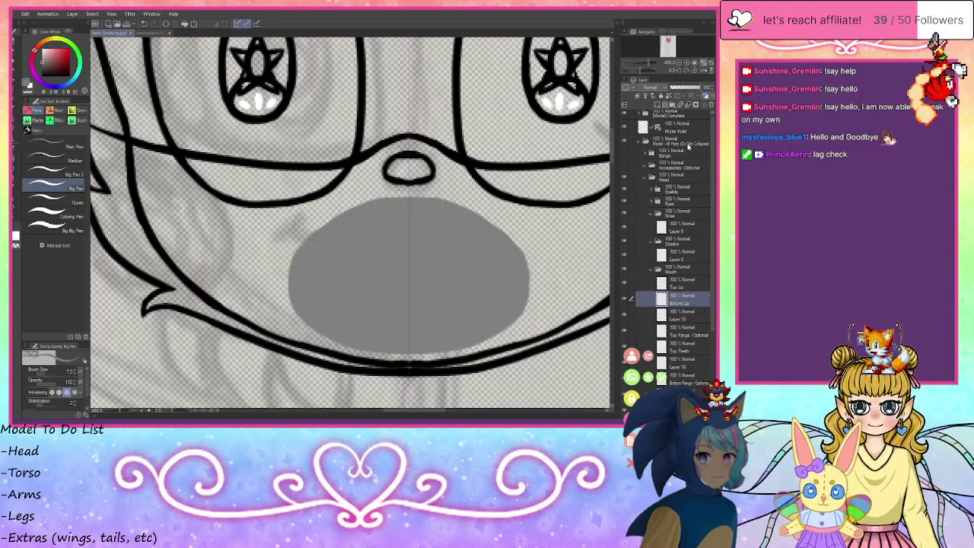
left_click(625, 284)
left_click(625, 285)
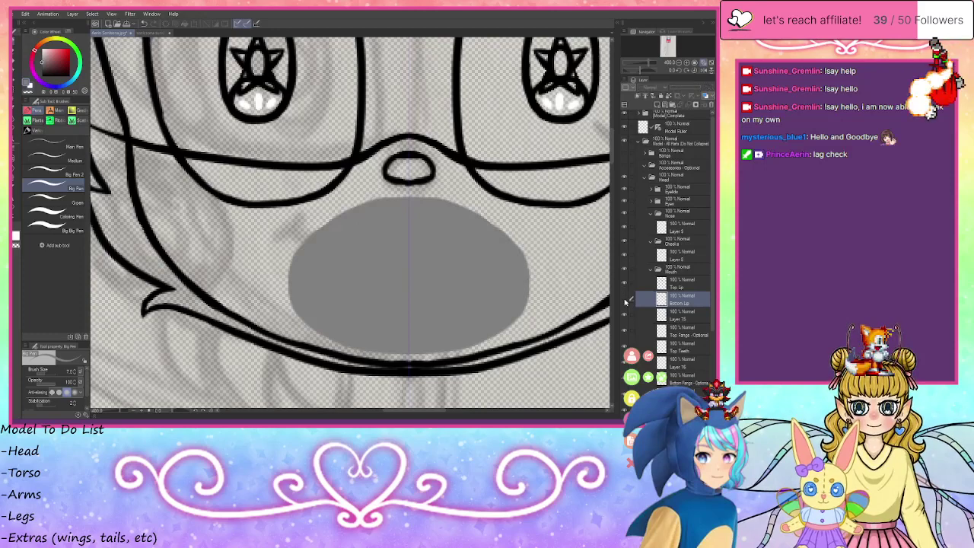
- Draw a mirrored dark grey mouth line along the upper lip's lower edge on a new layer above Top Lip, with Bottom Lip hidden
left_click(625, 297)
left_click(674, 289)
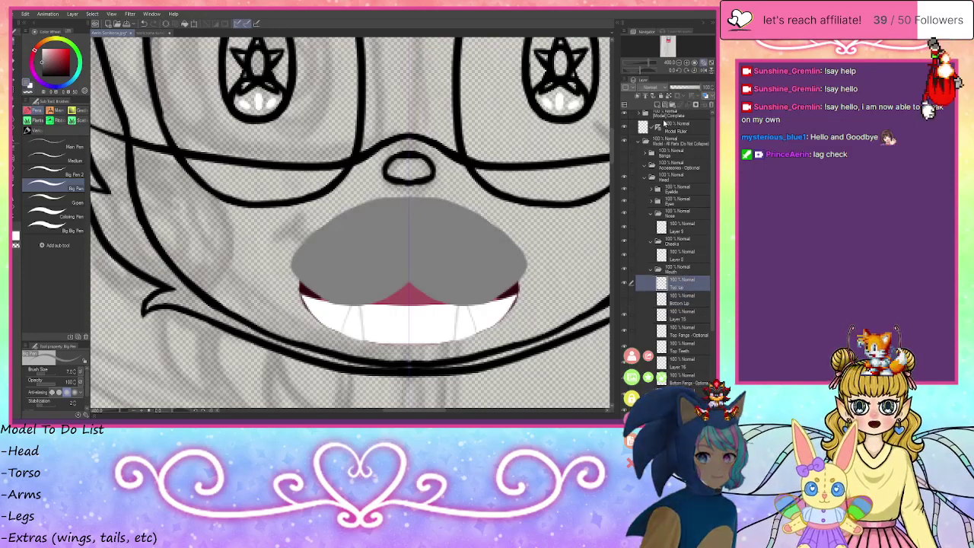
left_click(657, 105)
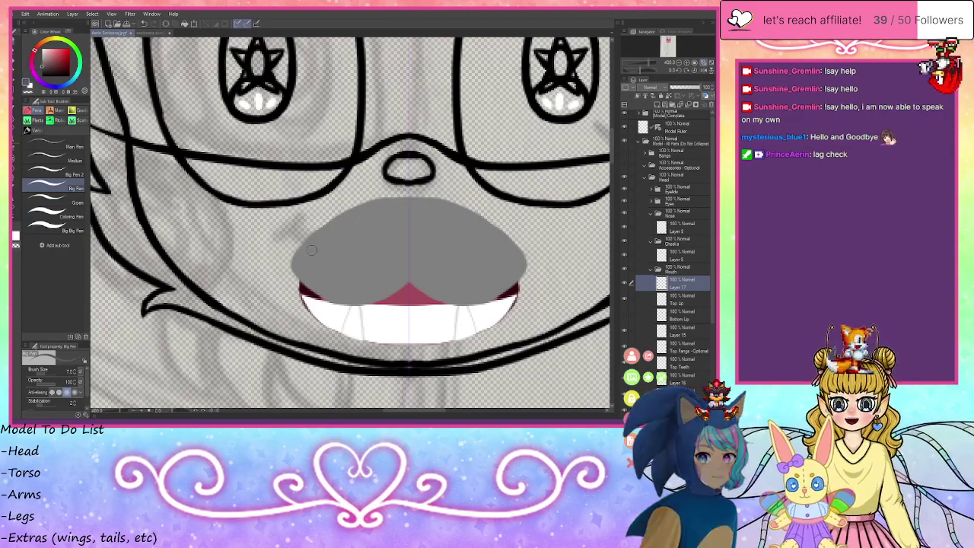
mouse_move(295, 269)
left_mouse_down()
mouse_move(340, 306)
mouse_move(384, 309)
left_mouse_up()
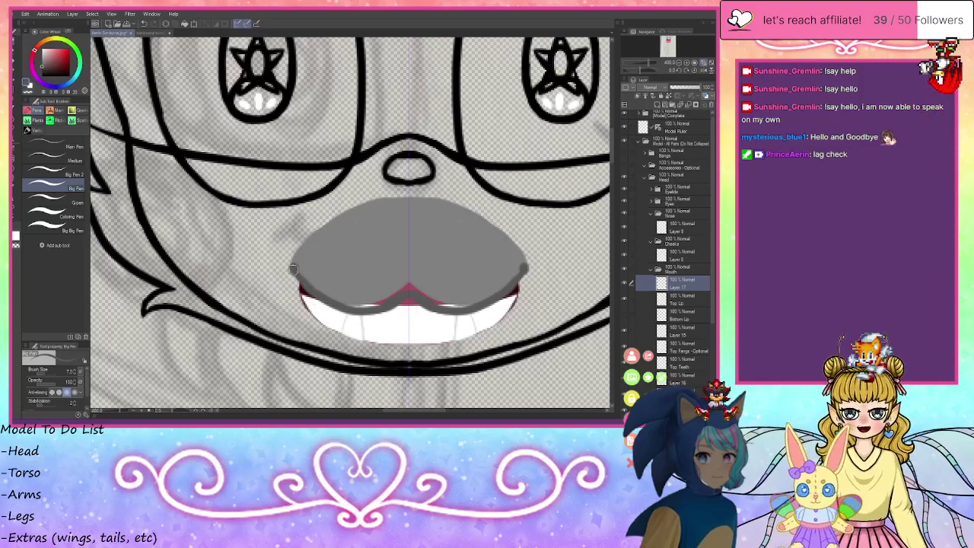
left_click_drag(294, 271, 309, 286)
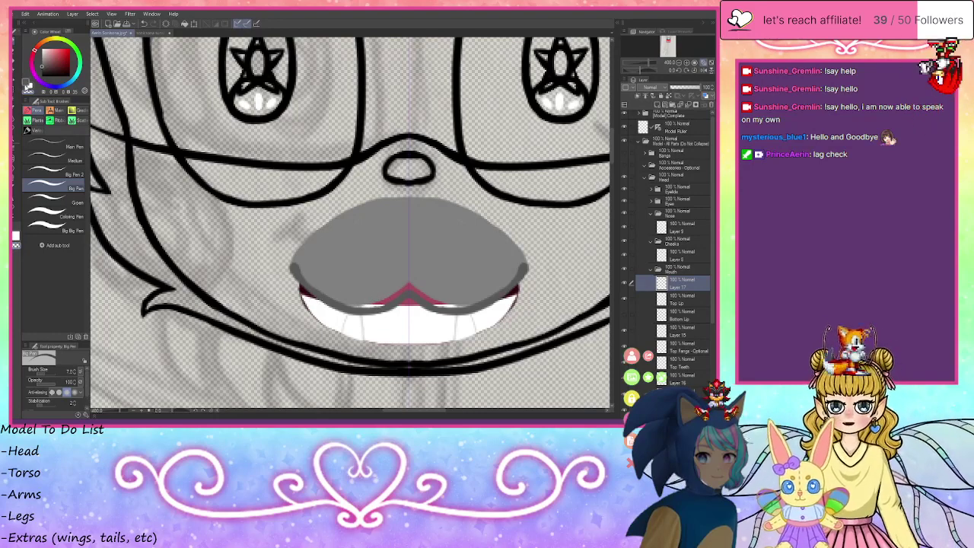
left_click_drag(296, 268, 346, 305)
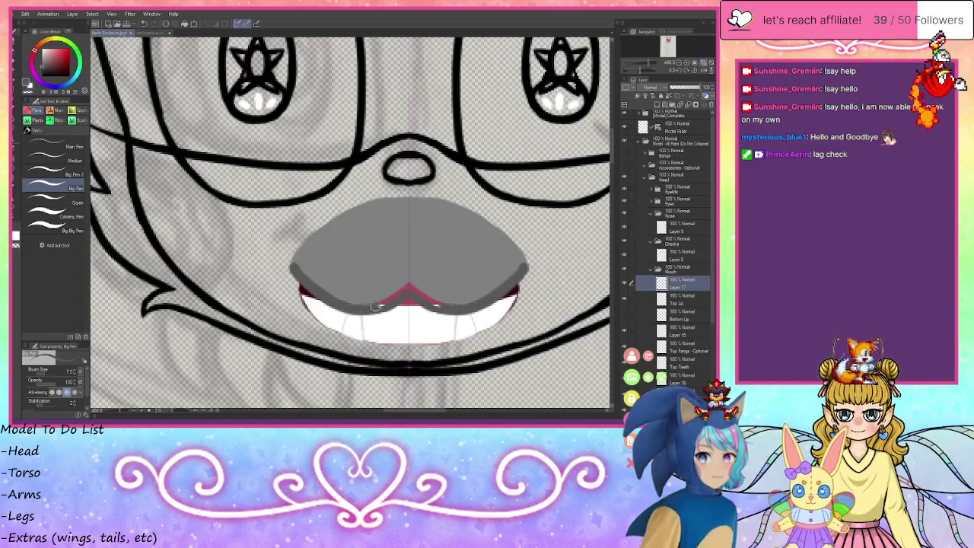
left_click_drag(363, 308, 404, 294)
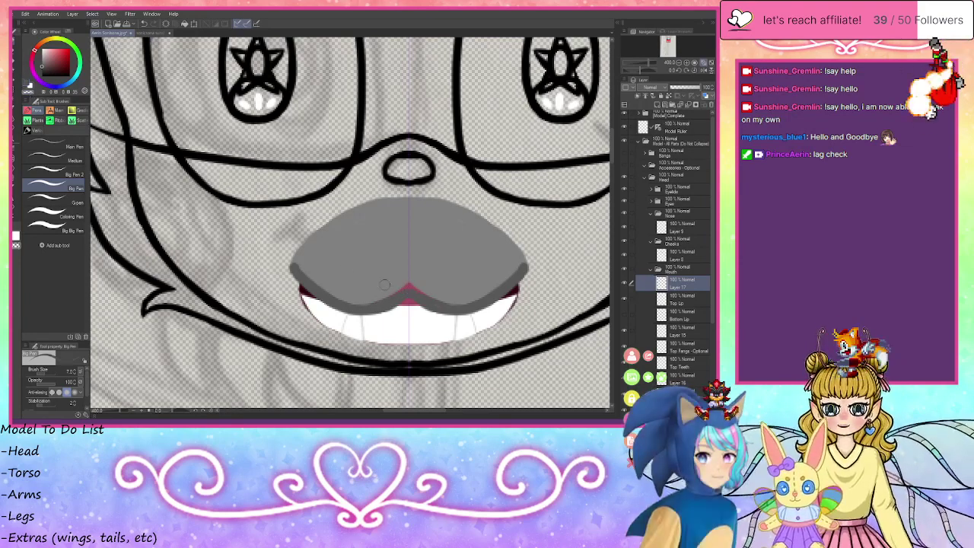
left_click_drag(408, 285, 349, 304)
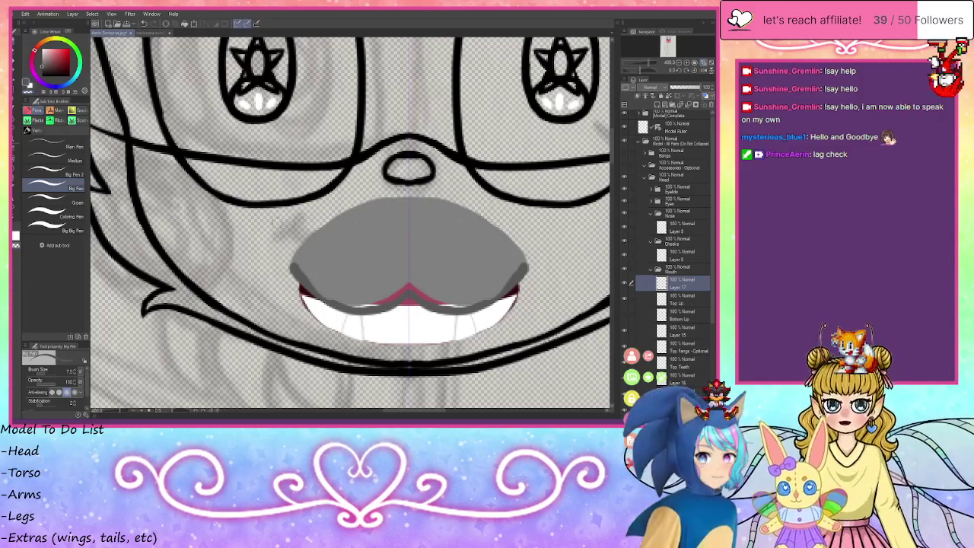
left_click_drag(298, 274, 333, 302)
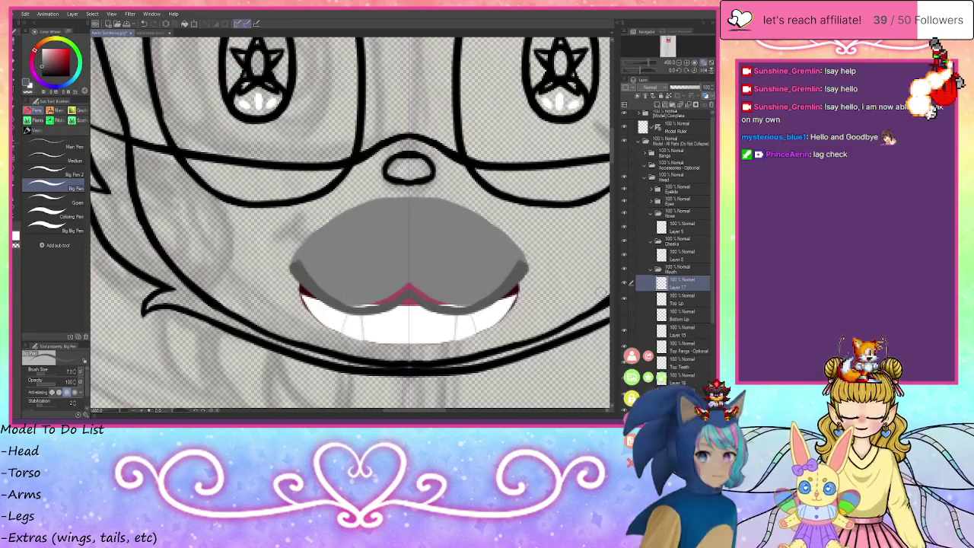
- Move the dark grey mouth line up slightly and erase the Top Lip fill that overhangs below it
key("k")
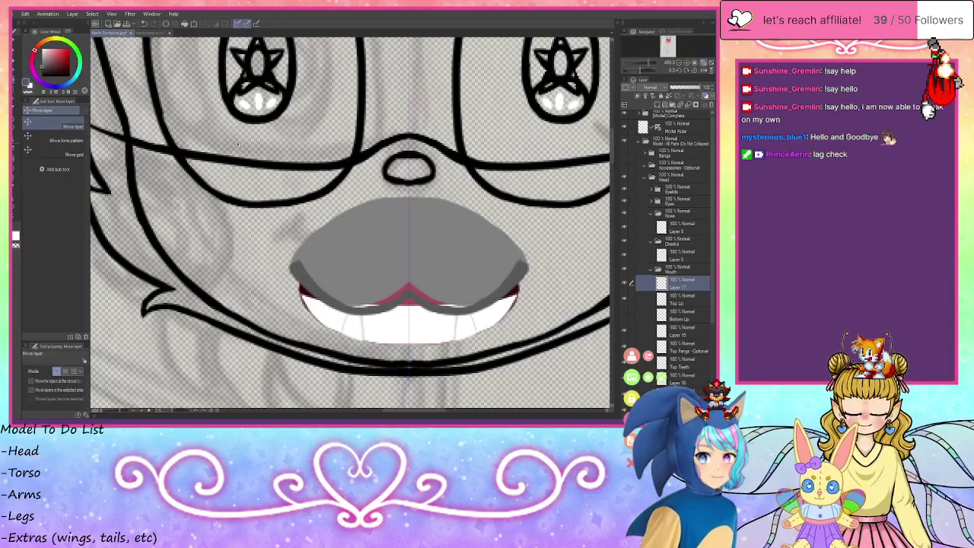
left_click_drag(406, 294, 405, 291)
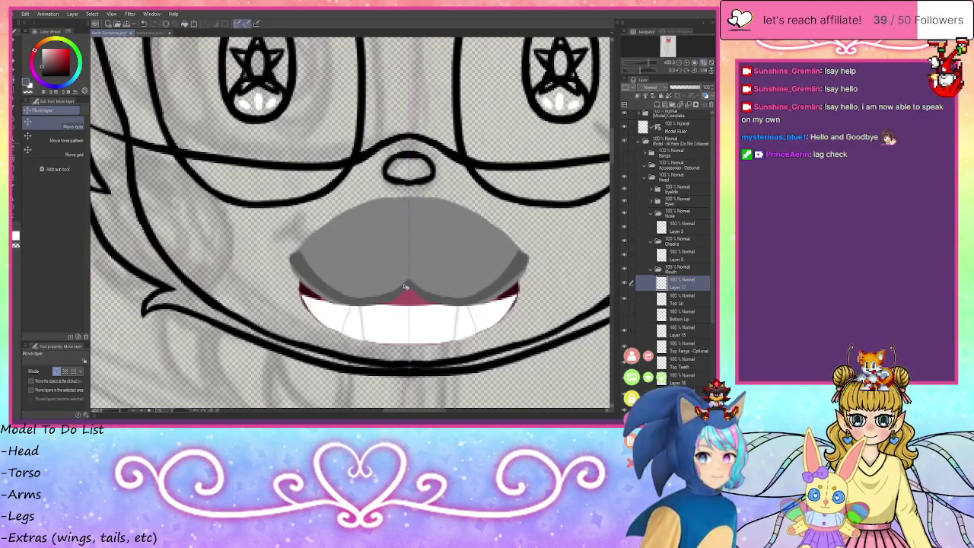
left_click(677, 301)
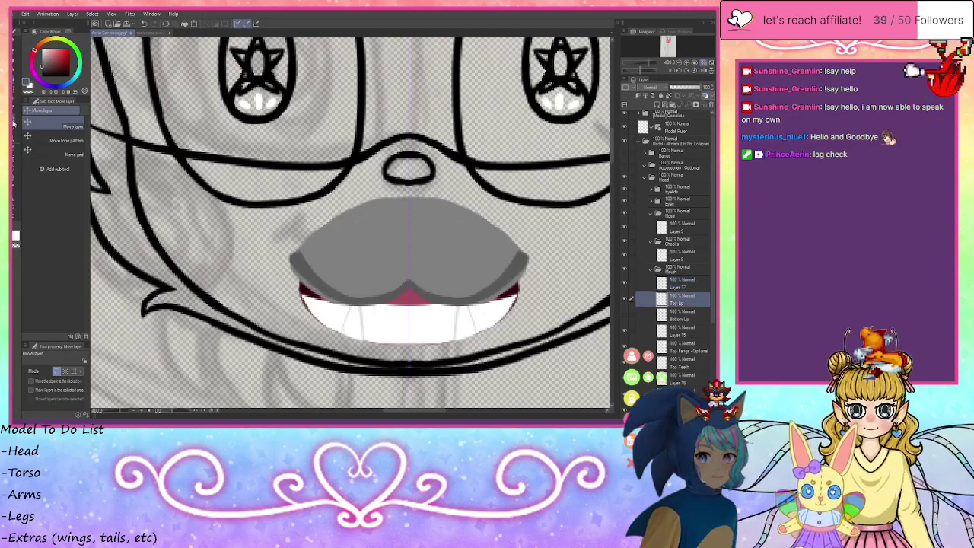
left_click(28, 91)
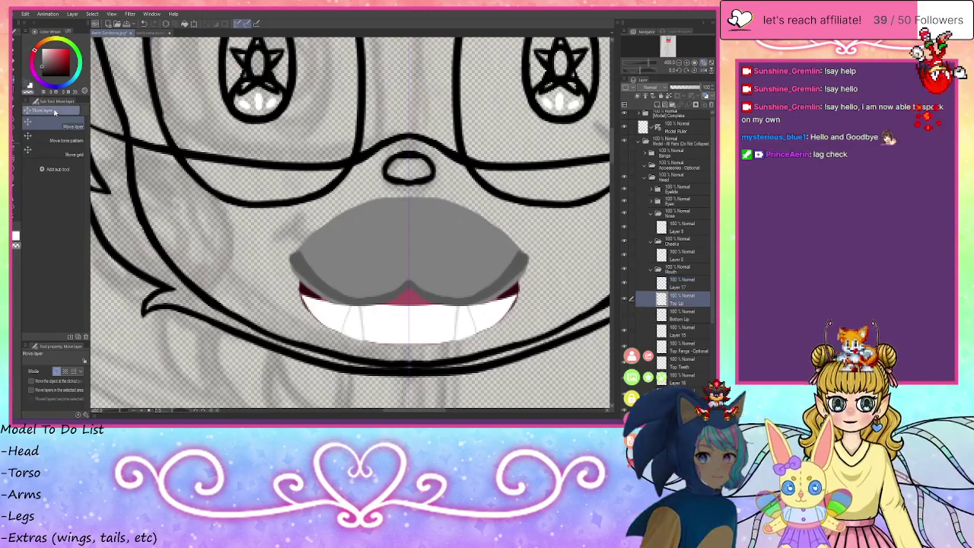
left_click(15, 39)
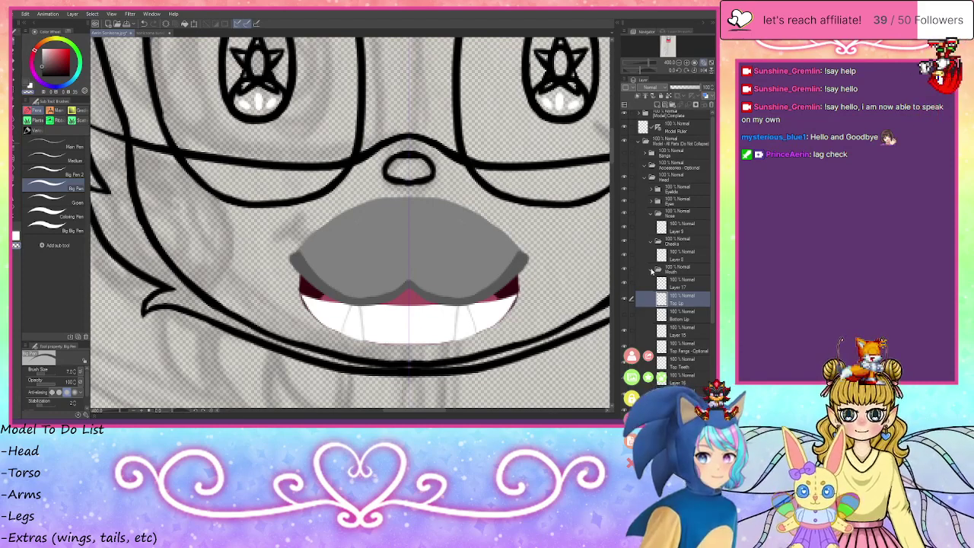
- Show the Bottom Lip layer and fill the small gap below the upper lip's central notch with the lip grey
left_click(673, 284)
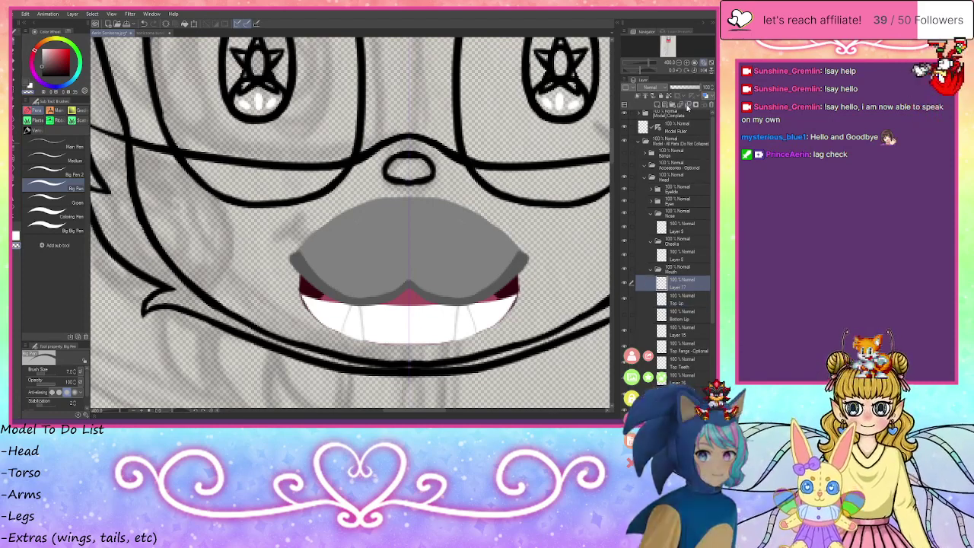
left_click(683, 302)
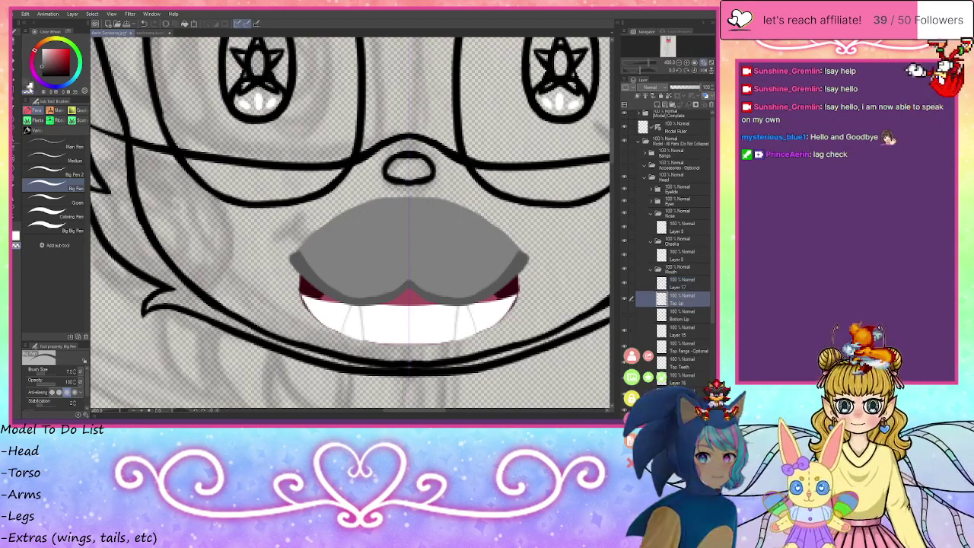
left_click(15, 112)
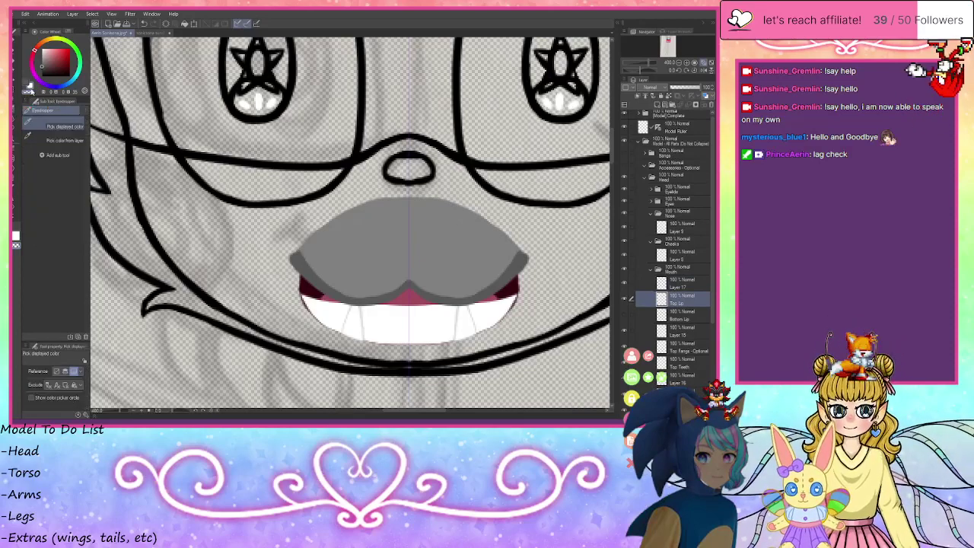
left_click(14, 43)
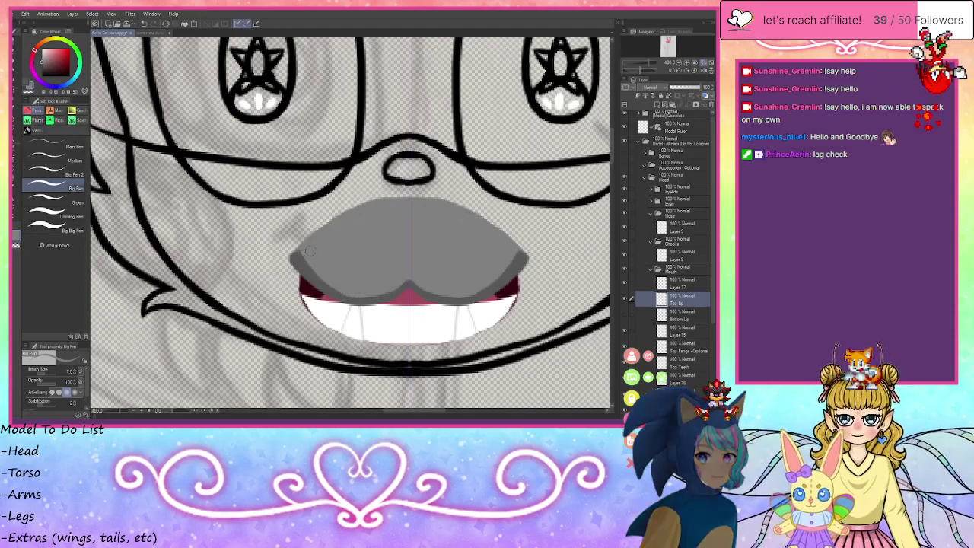
left_click(682, 287)
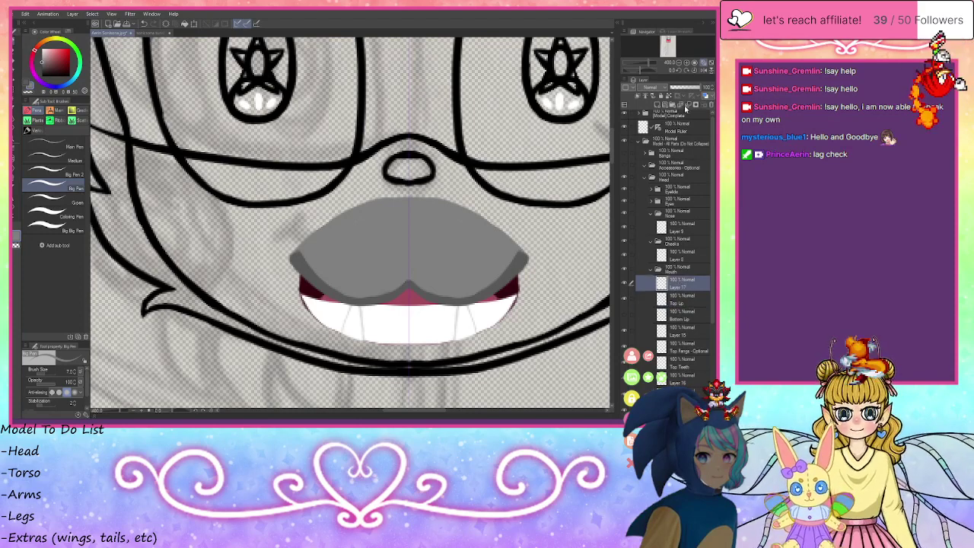
left_click(625, 315)
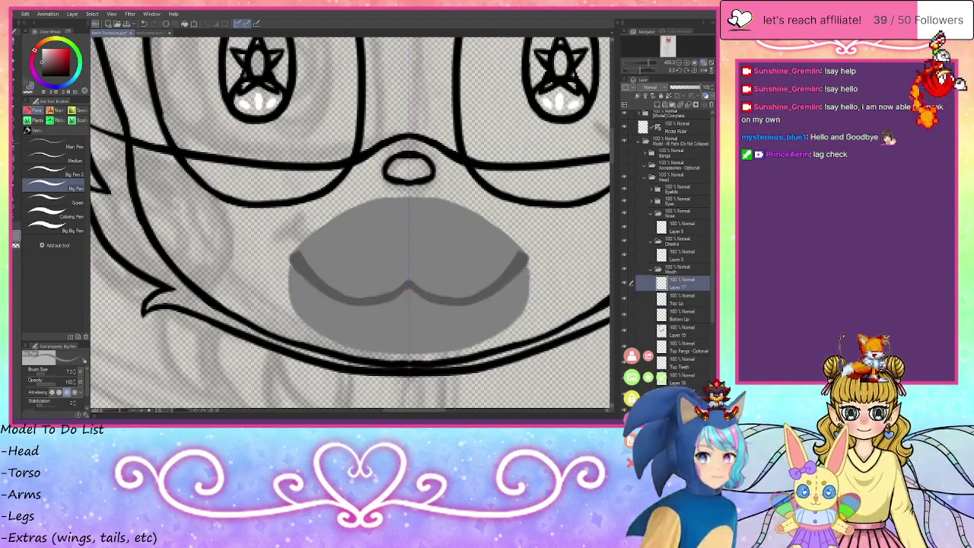
left_click(688, 319)
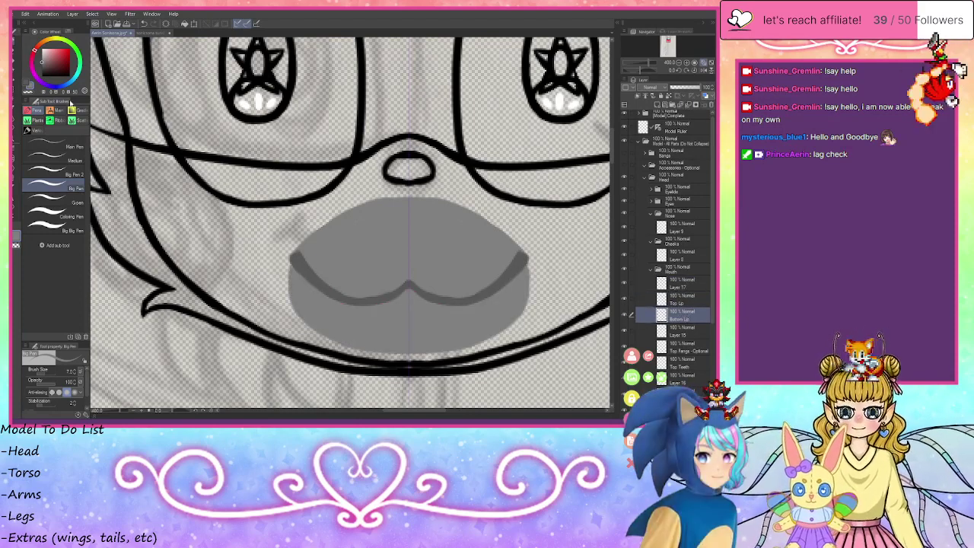
left_click(27, 81)
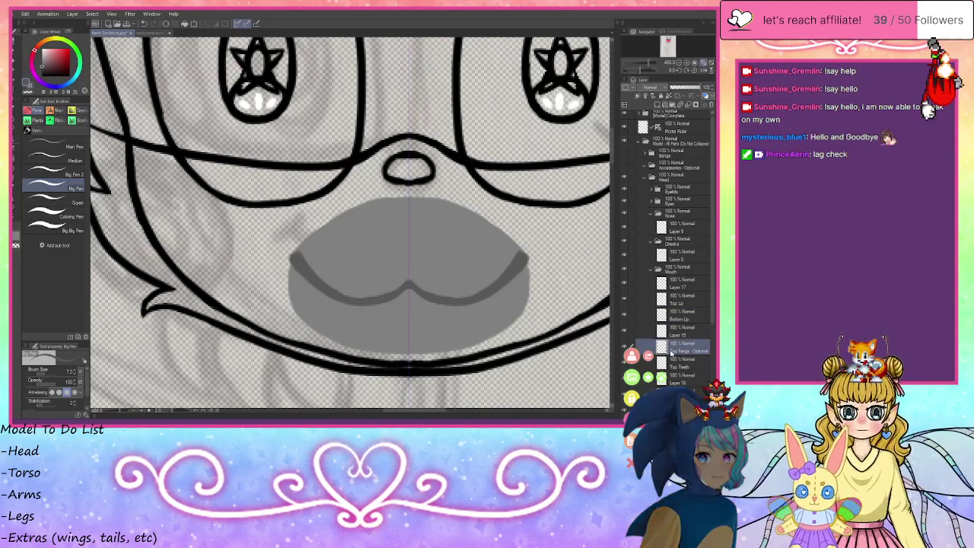
- Try placing Layer 15 and Top Fangs - Optional above the Bottom Lip layer, and return them below it
left_click(673, 350)
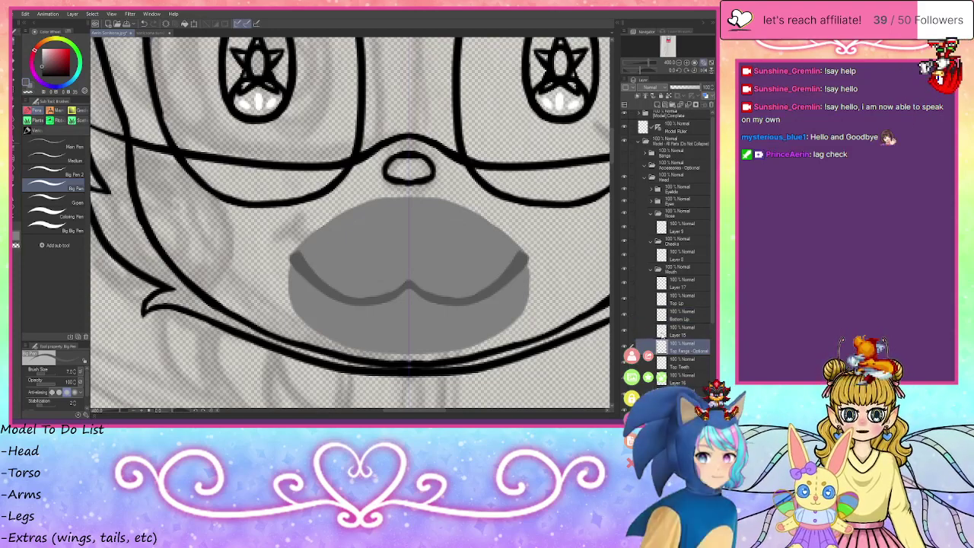
left_click_drag(687, 326, 684, 314)
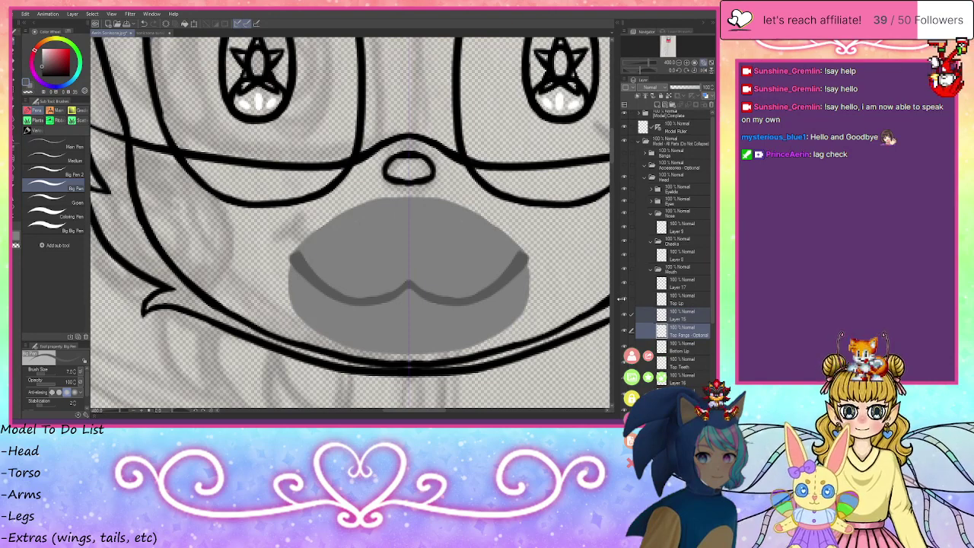
left_click(625, 284)
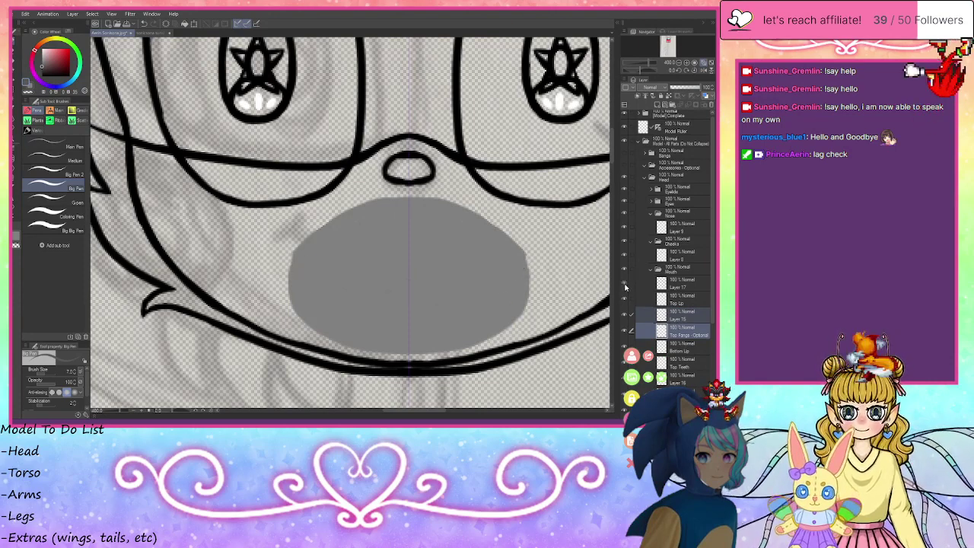
left_click(625, 285)
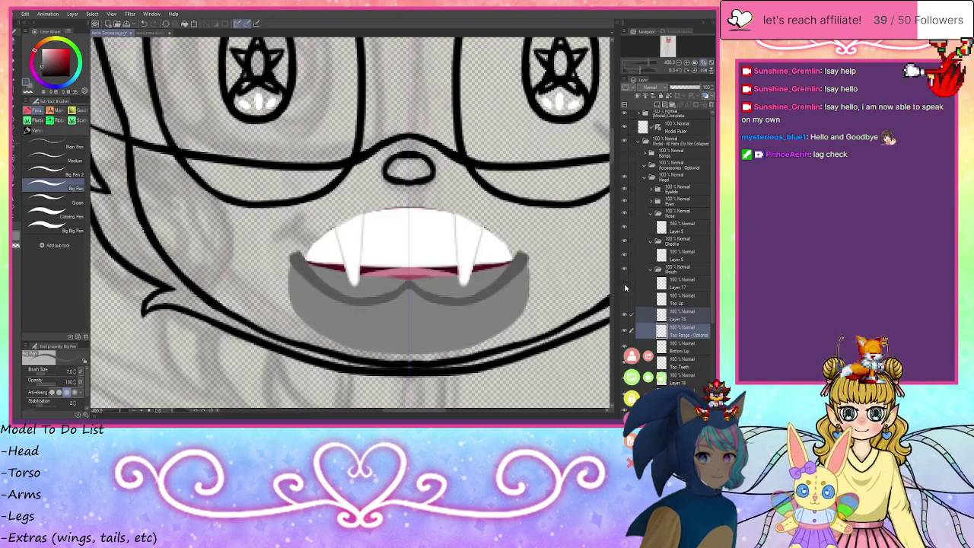
left_click(625, 285)
left_click(625, 299)
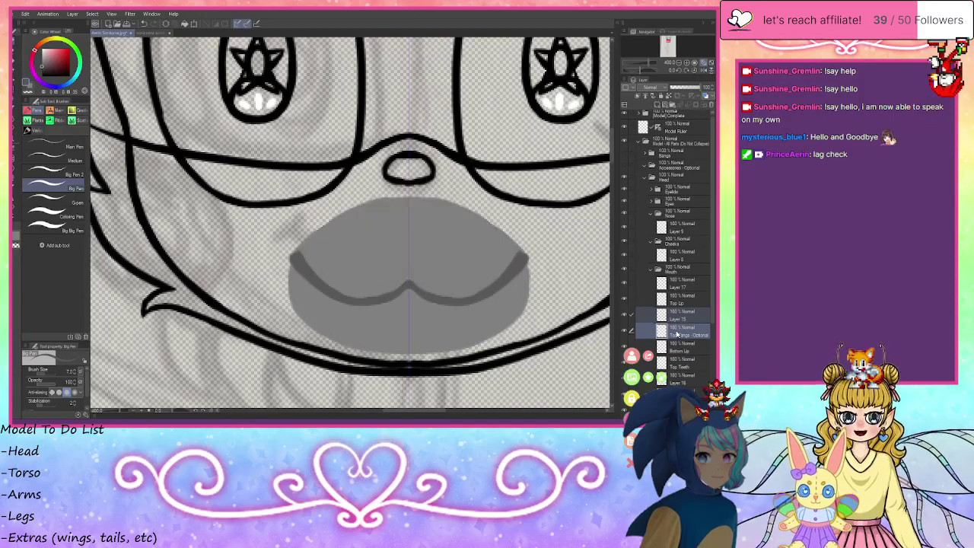
left_click_drag(679, 360, 674, 344)
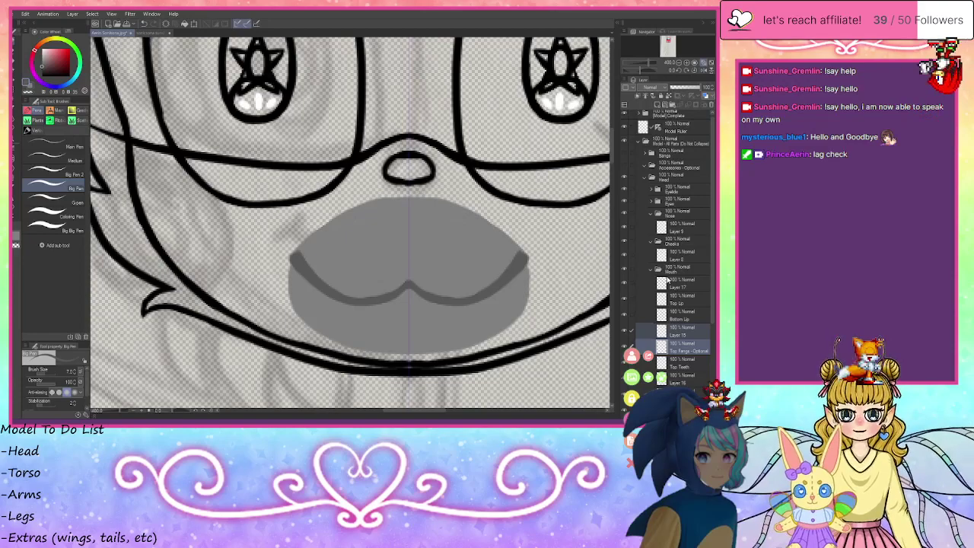
scroll(354, 242, "down", 7)
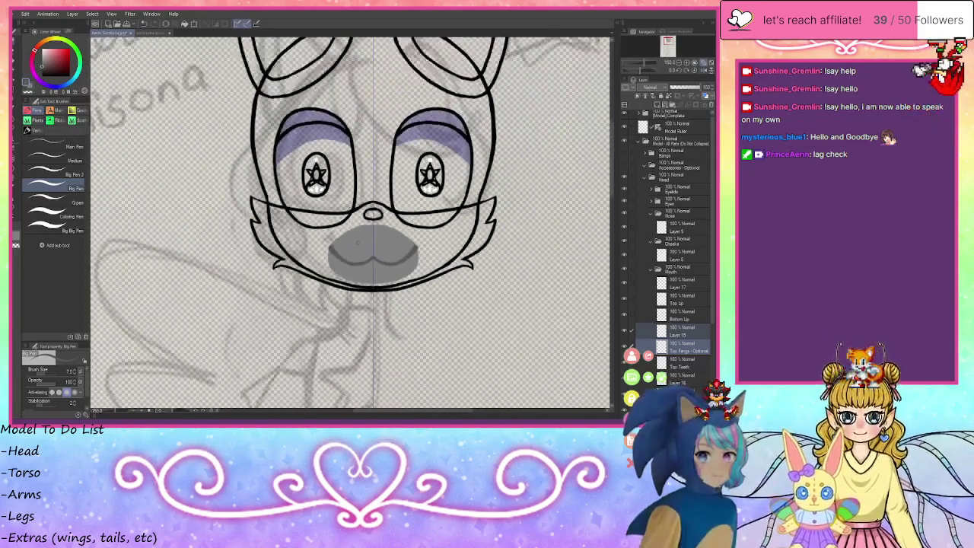
scroll(438, 213, "down", 3)
scroll(401, 196, "up", 4)
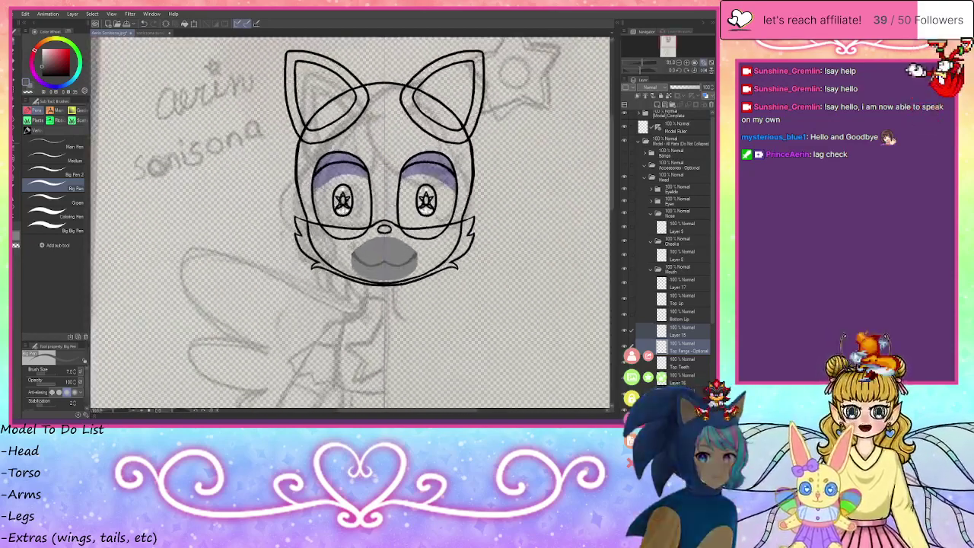
- Collapse the Mouth, Cheeks and Nose folders inside the Head folder
left_click(658, 268)
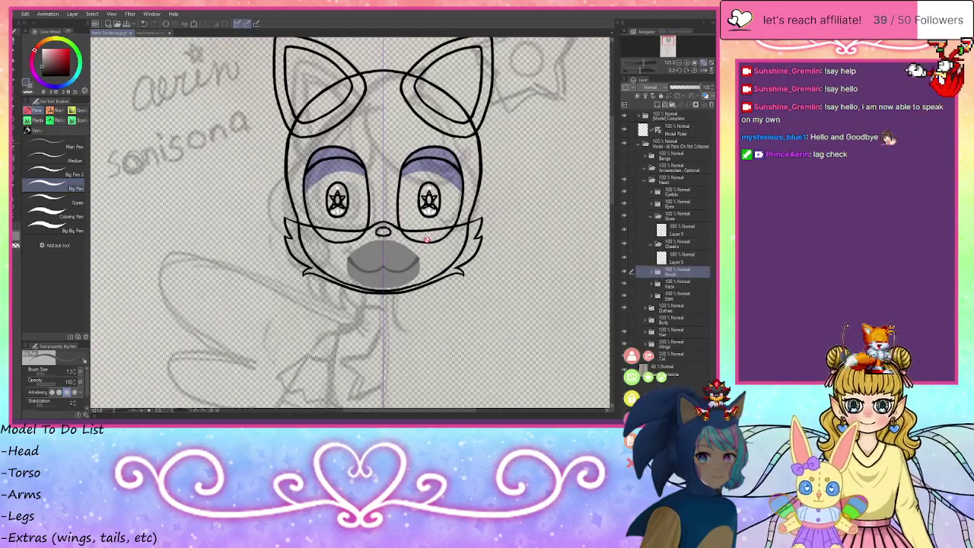
key("ctrl+minus")
key("ctrl+minus")
key("ctrl+minus")
key("ctrl+minus")
key("ctrl+plus")
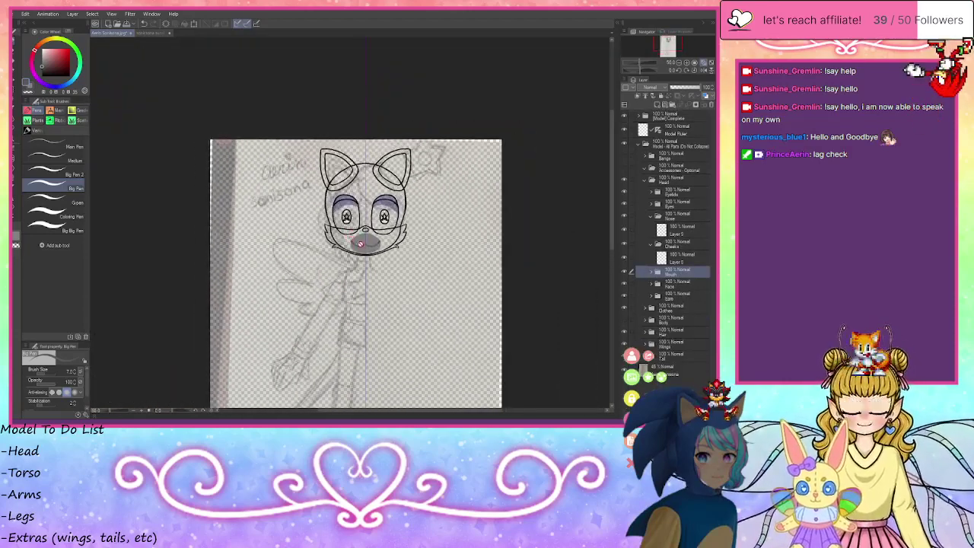
left_click(651, 245)
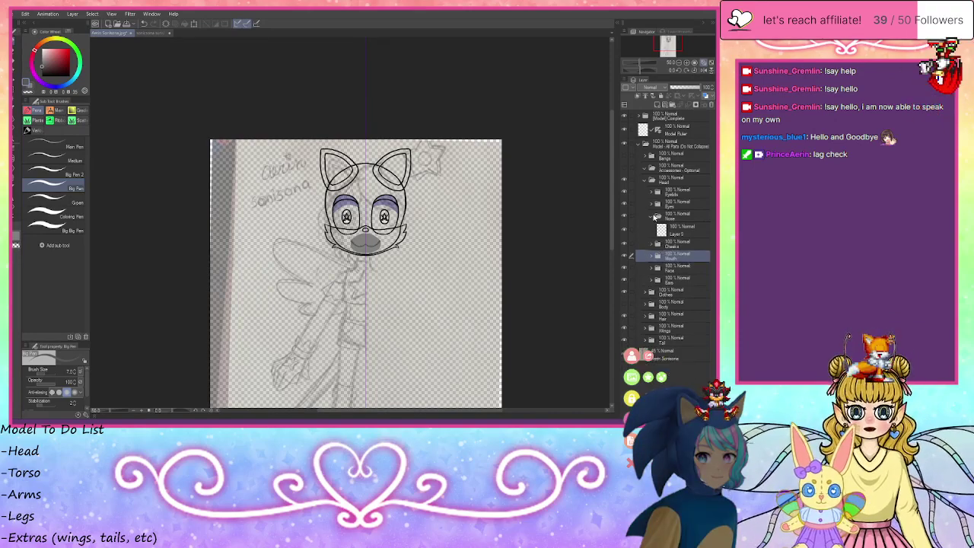
left_click(653, 217)
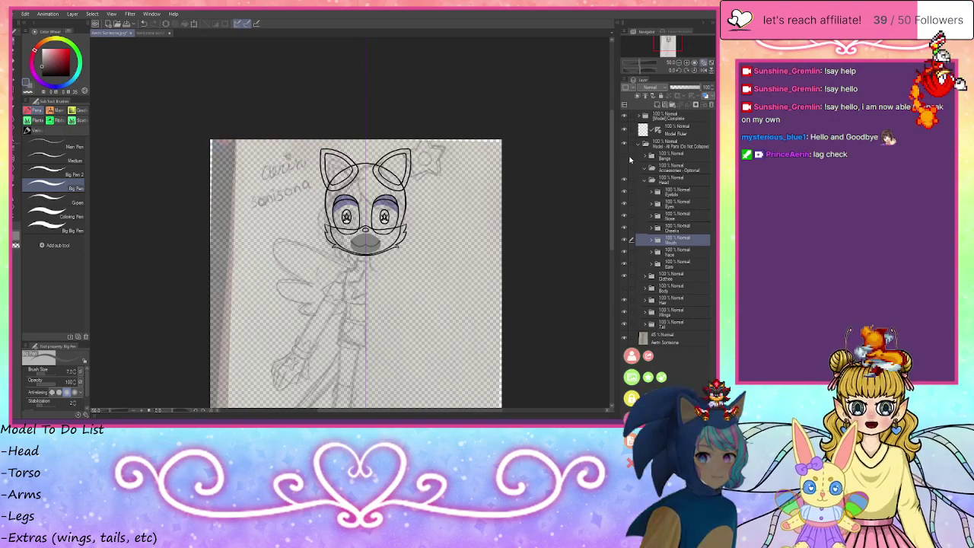
- Open the Bangs folder and make its Base Folder visible, keeping that folder selected and collapsed
left_click(646, 157)
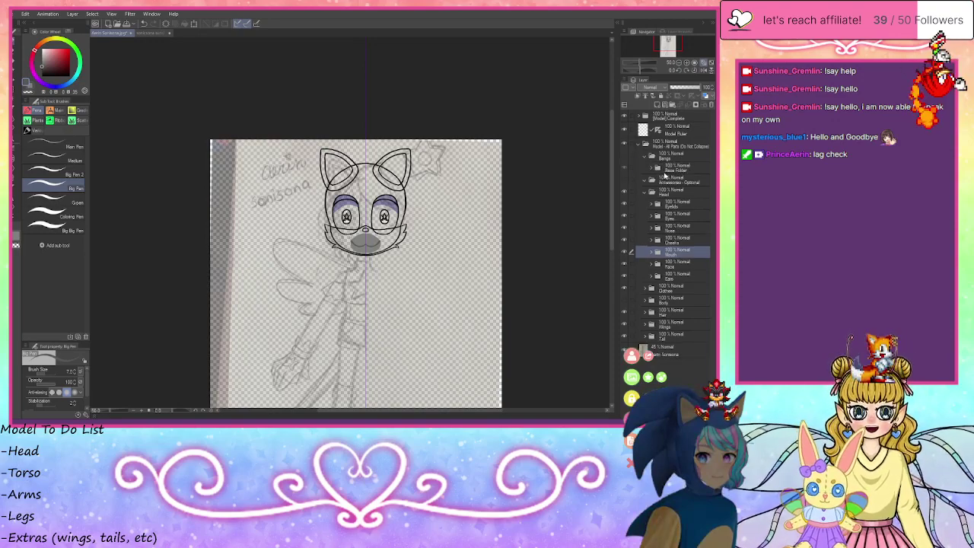
left_click(665, 171)
left_click(651, 168)
left_click(649, 199)
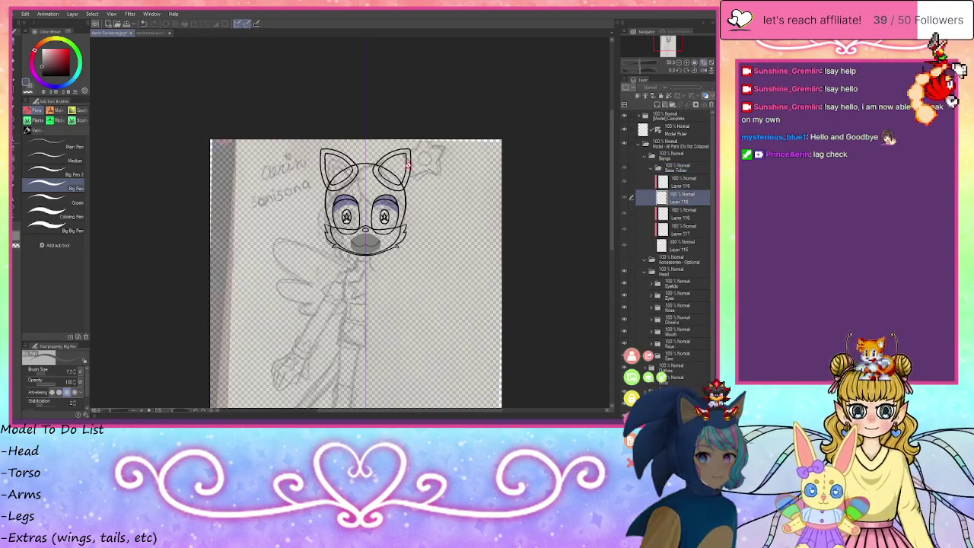
scroll(382, 154, "up", 5)
scroll(381, 153, "up", 3)
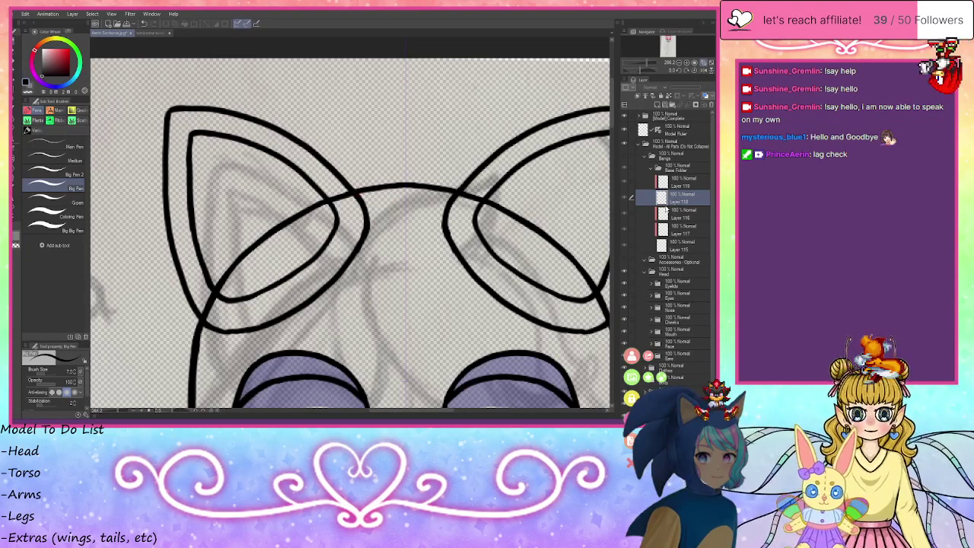
left_click(677, 168)
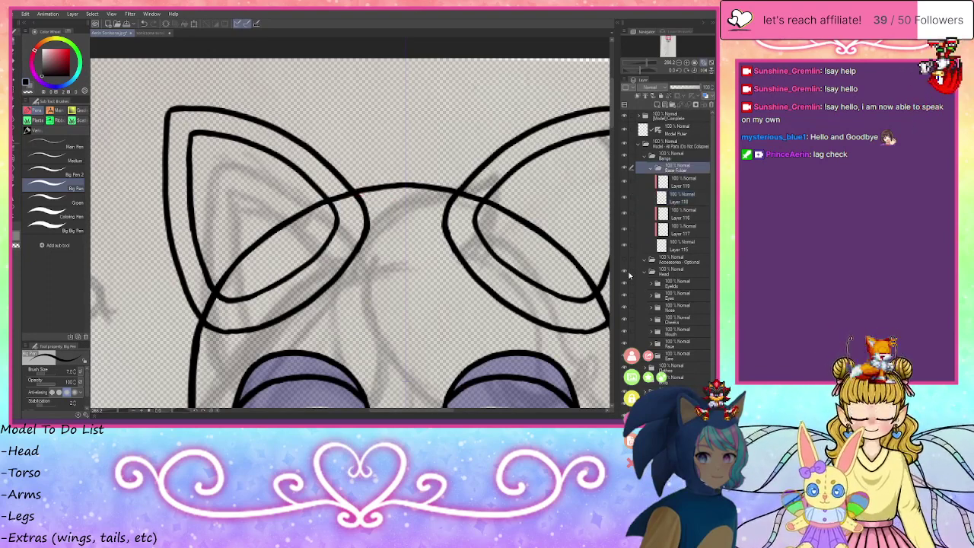
left_click(653, 167)
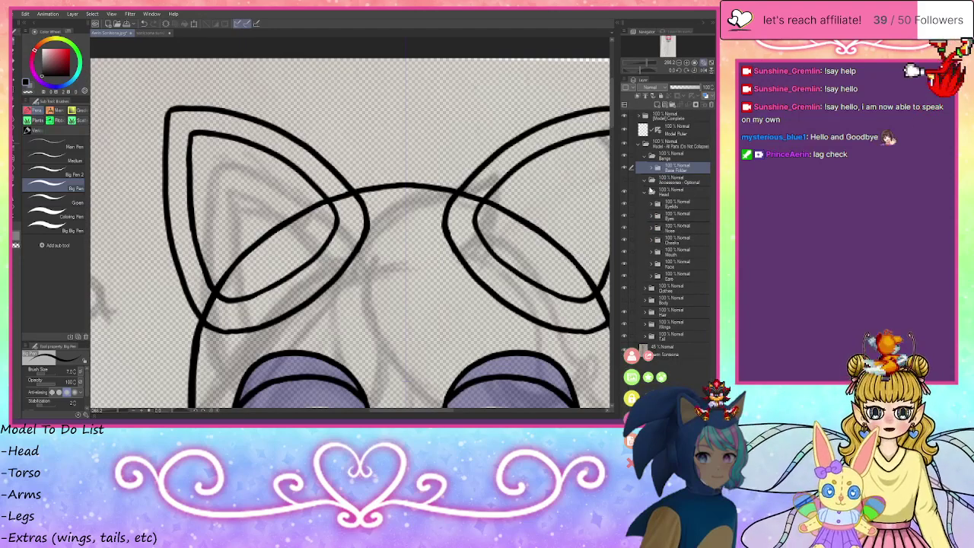
- Paste four copies of the Base Folder inside Bangs and select the second layer in the topmost Base Folder
key("ctrl+v")
key("ctrl+v")
key("ctrl+v")
key("ctrl+v")
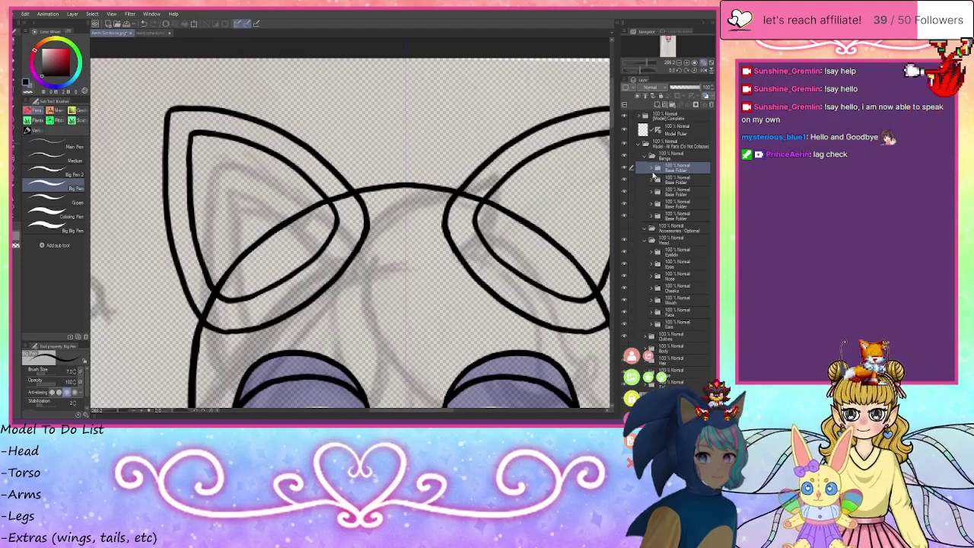
left_click(653, 168)
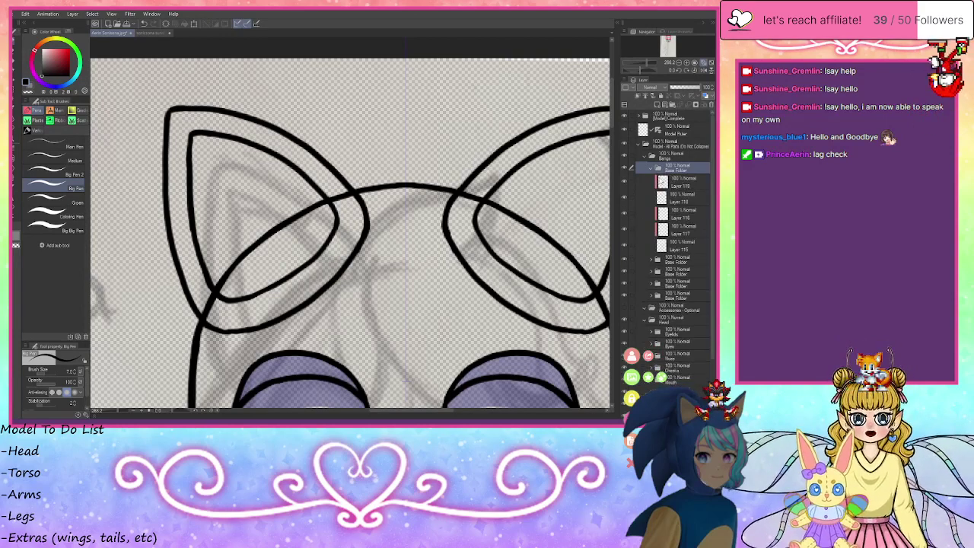
left_click(674, 197)
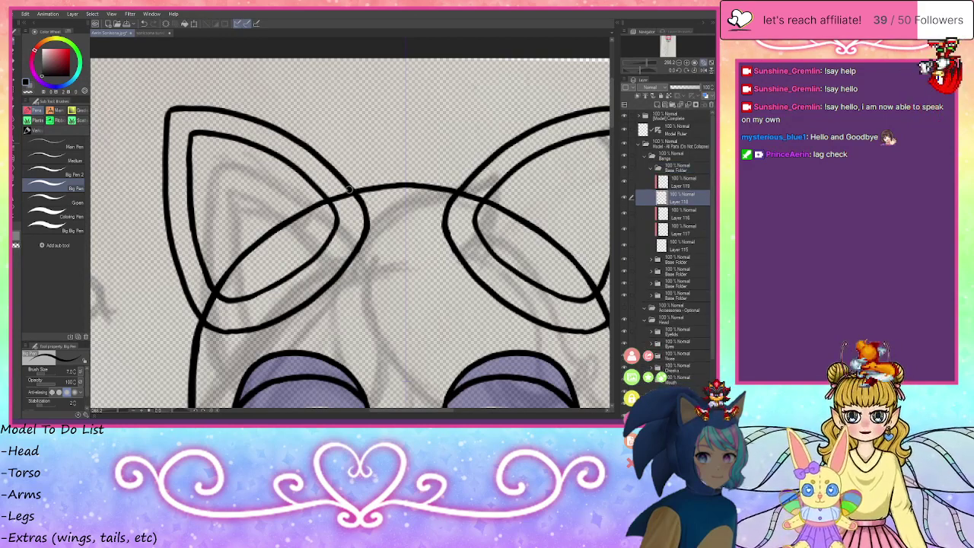
left_click_drag(348, 189, 350, 172)
left_click_drag(461, 187, 461, 171)
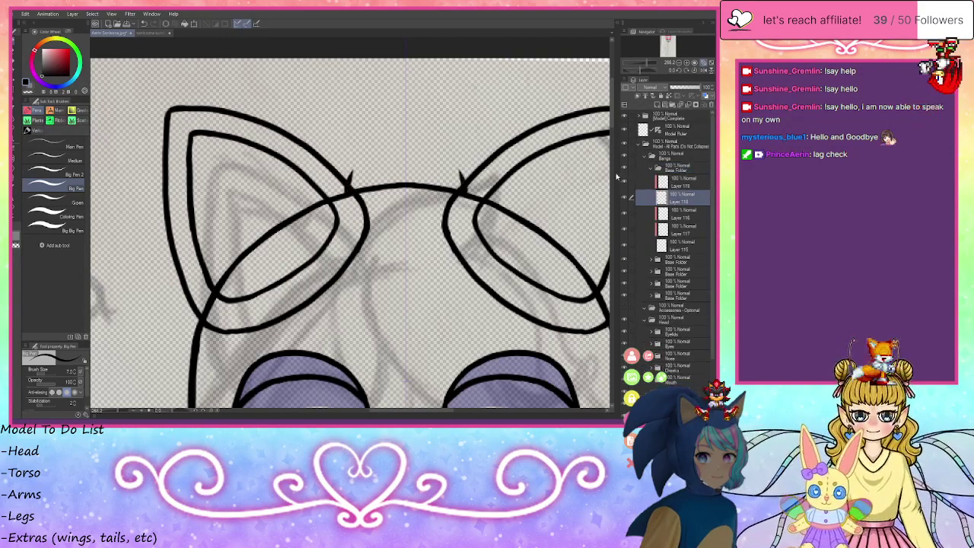
key("ctrl+z")
key("ctrl+z")
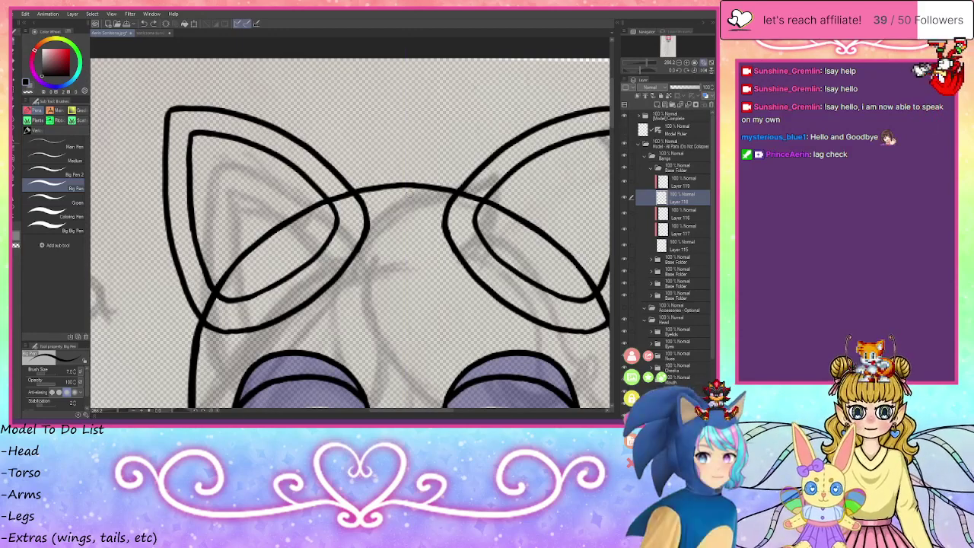
- Draw black, unmirrored bangs between the ears, with a narrow side lock, an upswept tuft on top and a wide swept fringe
left_click_drag(352, 192, 349, 293)
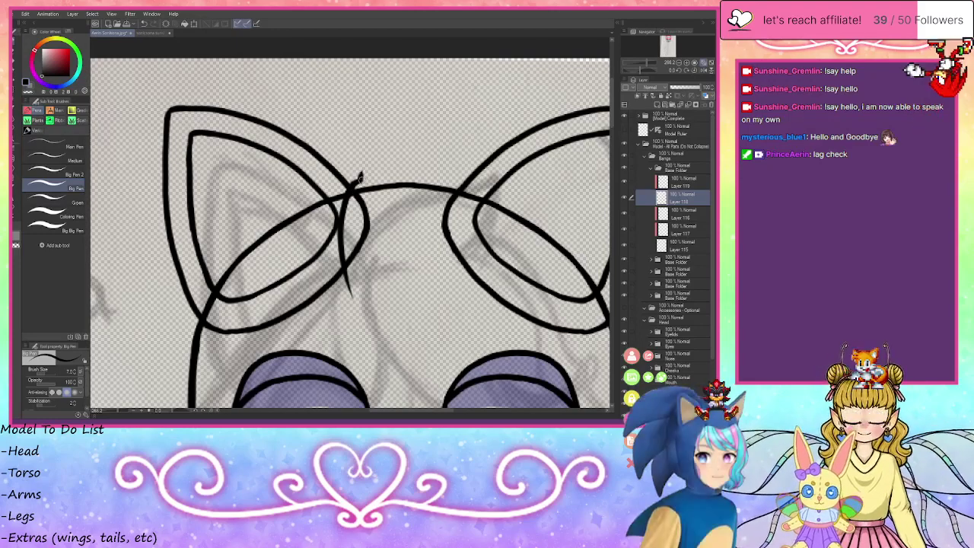
mouse_move(360, 180)
left_mouse_down()
mouse_move(518, 95)
mouse_move(523, 136)
mouse_move(567, 207)
mouse_move(586, 270)
left_mouse_up()
mouse_move(602, 322)
left_mouse_down()
mouse_move(535, 326)
mouse_move(584, 359)
mouse_move(363, 313)
mouse_move(354, 272)
left_mouse_up()
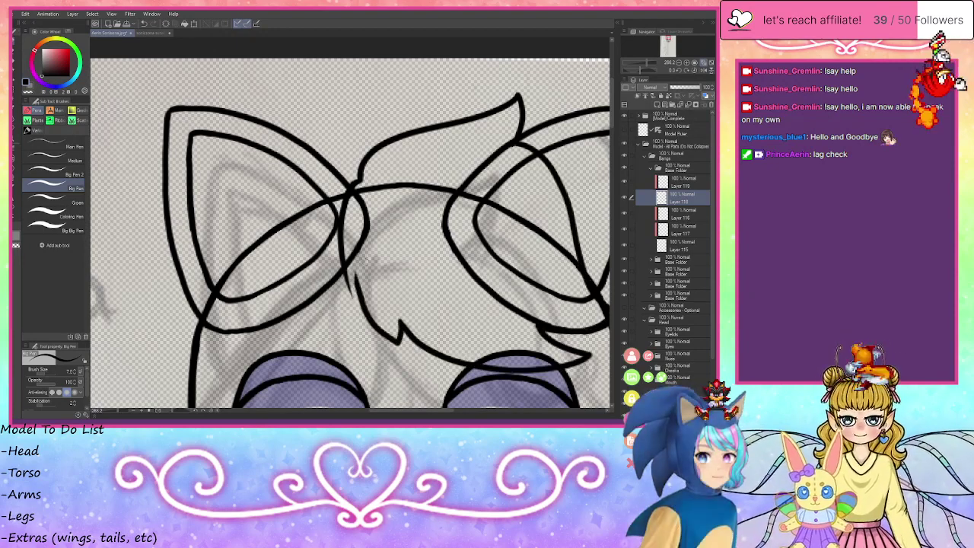
key("ctrl+z")
mouse_move(369, 194)
left_mouse_down()
mouse_move(407, 294)
mouse_move(402, 335)
mouse_move(374, 323)
mouse_move(348, 269)
mouse_move(355, 303)
left_mouse_up()
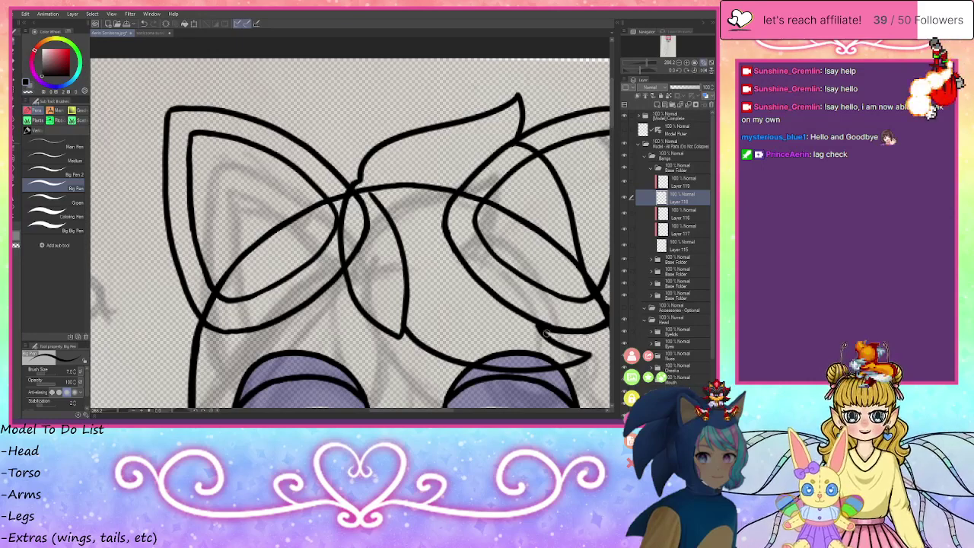
- Extend the narrow side lock to a longer closed point and reconnect the wide fringe's lower edge to it
left_click(679, 63)
left_click_drag(669, 38, 670, 40)
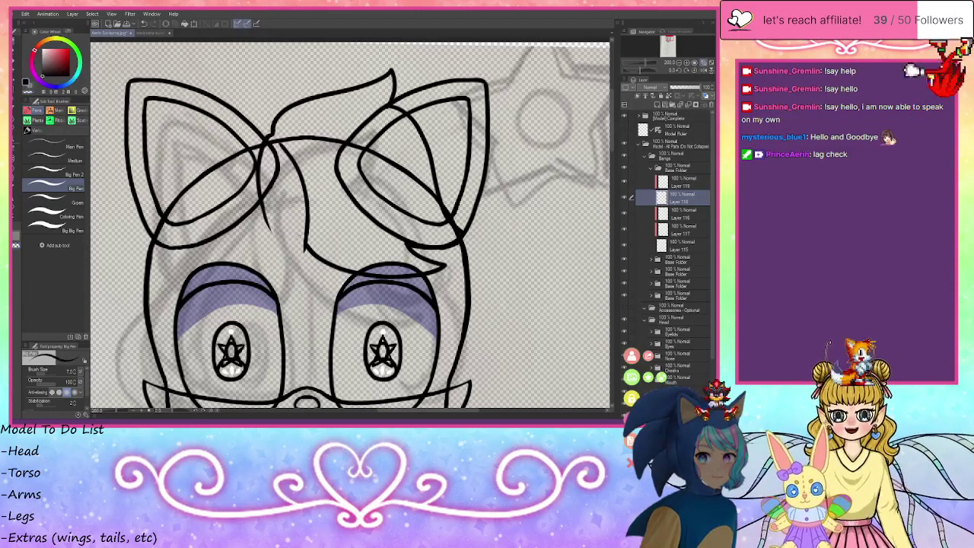
left_click_drag(306, 243, 300, 262)
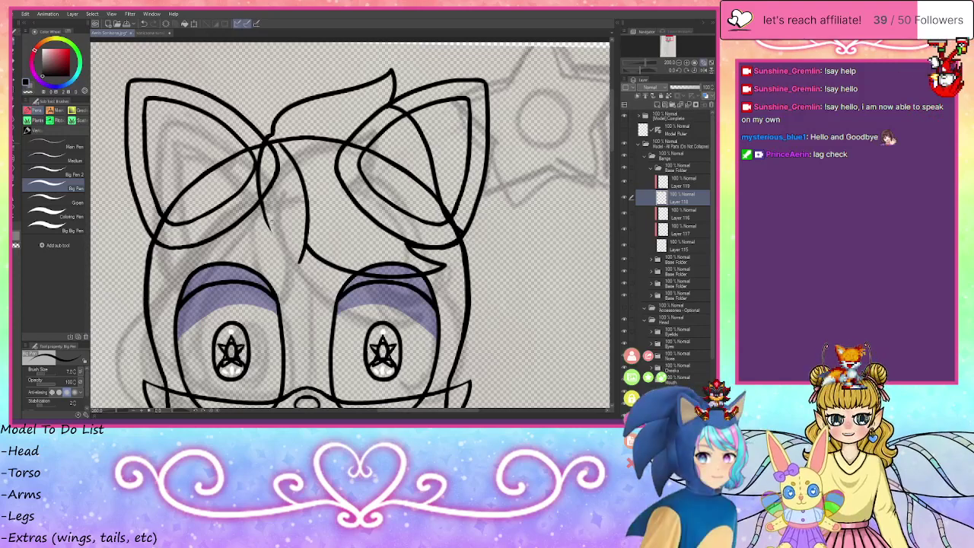
left_click_drag(266, 221, 295, 264)
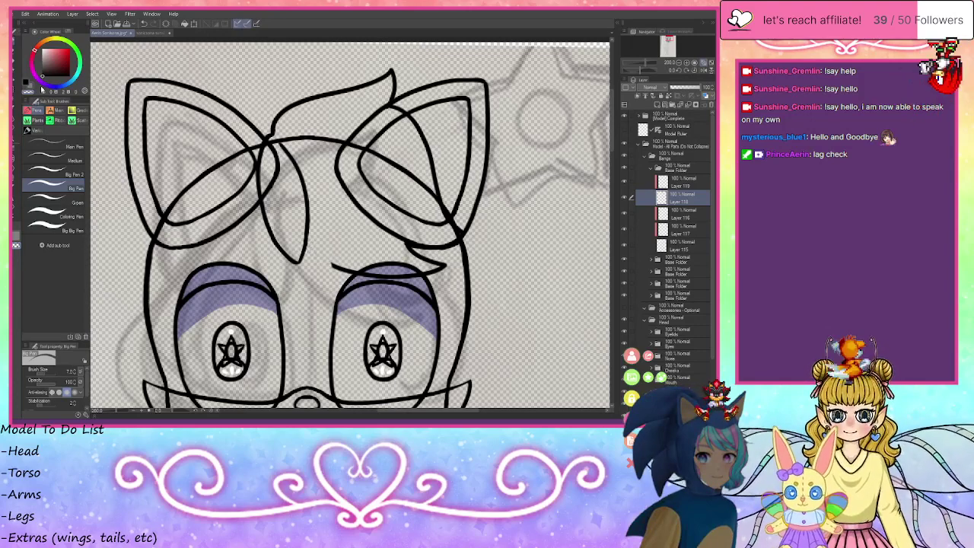
left_click_drag(335, 266, 312, 245)
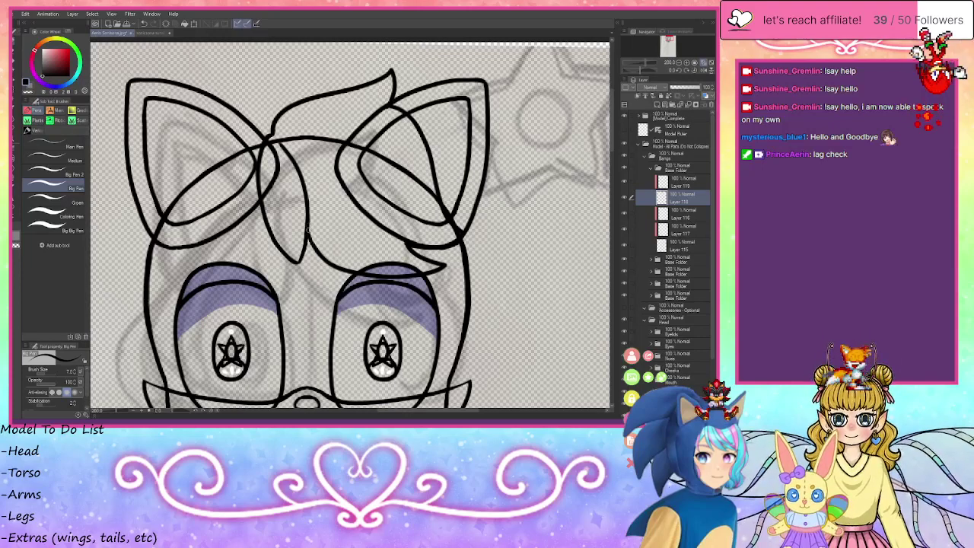
- Draw a curved strand from the crown down through the wide fringe and reshape the fringe's lower tip into a single point
left_click_drag(408, 245, 385, 172)
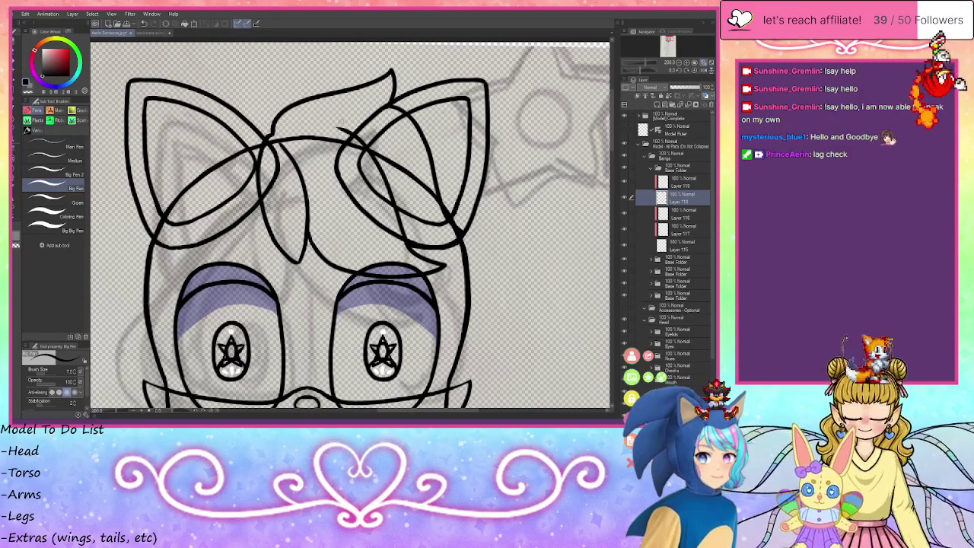
key("ctrl+z")
mouse_move(304, 125)
left_mouse_down()
mouse_move(329, 118)
mouse_move(428, 265)
left_mouse_up()
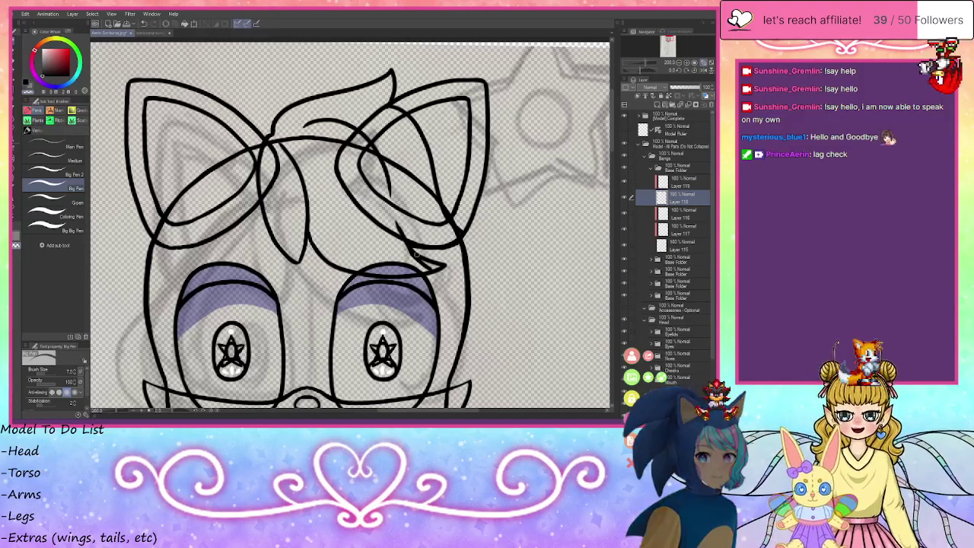
mouse_move(412, 247)
left_mouse_down()
mouse_move(441, 273)
mouse_move(431, 265)
mouse_move(447, 266)
left_mouse_up()
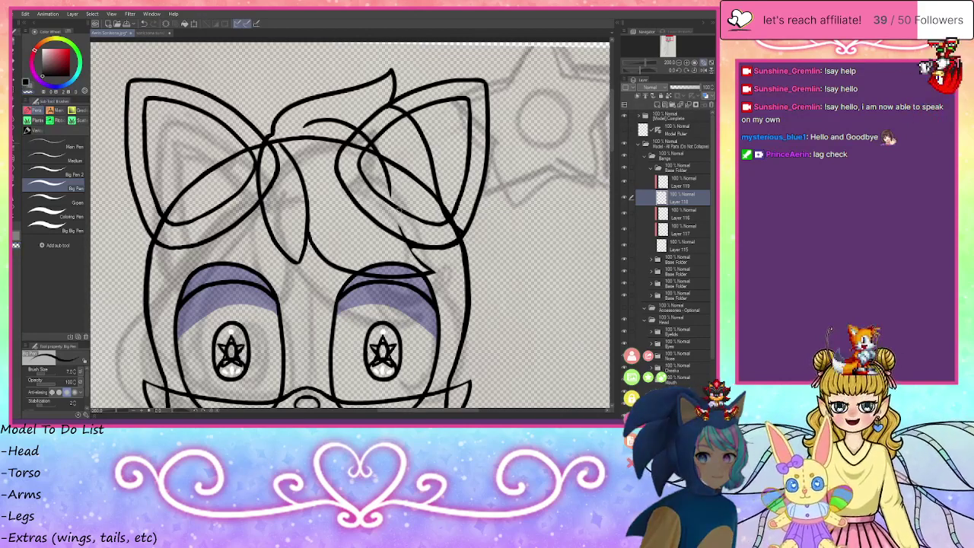
mouse_move(389, 188)
left_mouse_down()
mouse_move(403, 239)
mouse_move(395, 207)
mouse_move(423, 265)
left_mouse_up()
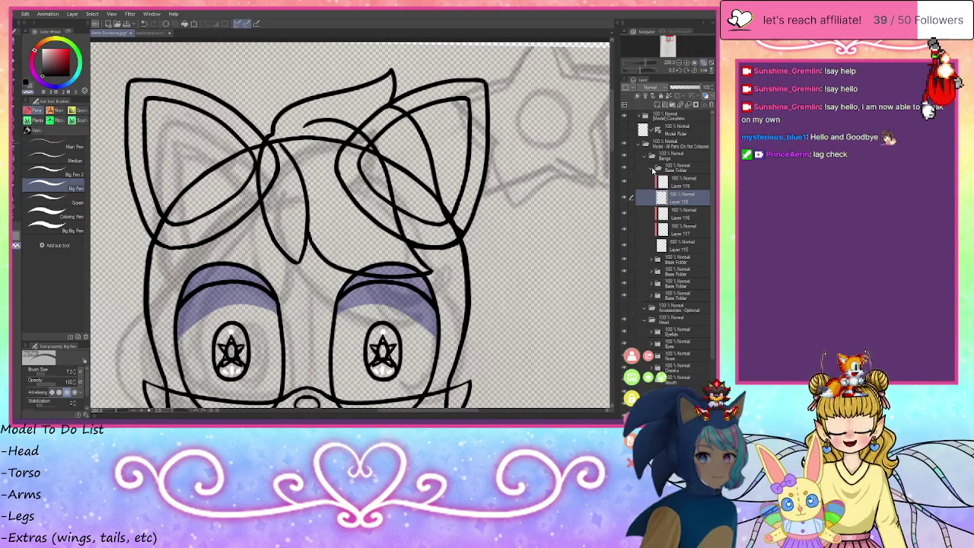
- Rename the folder holding the drawn bangs as Bang and delete the four unused Base Folder copies
left_click(652, 169)
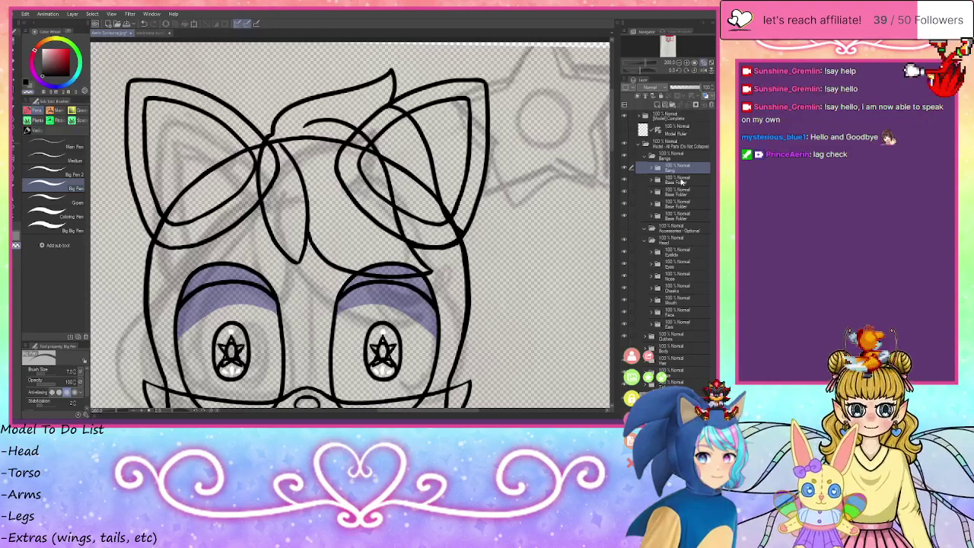
left_click(681, 182)
left_click(712, 106)
left_click(711, 107)
left_click(713, 108)
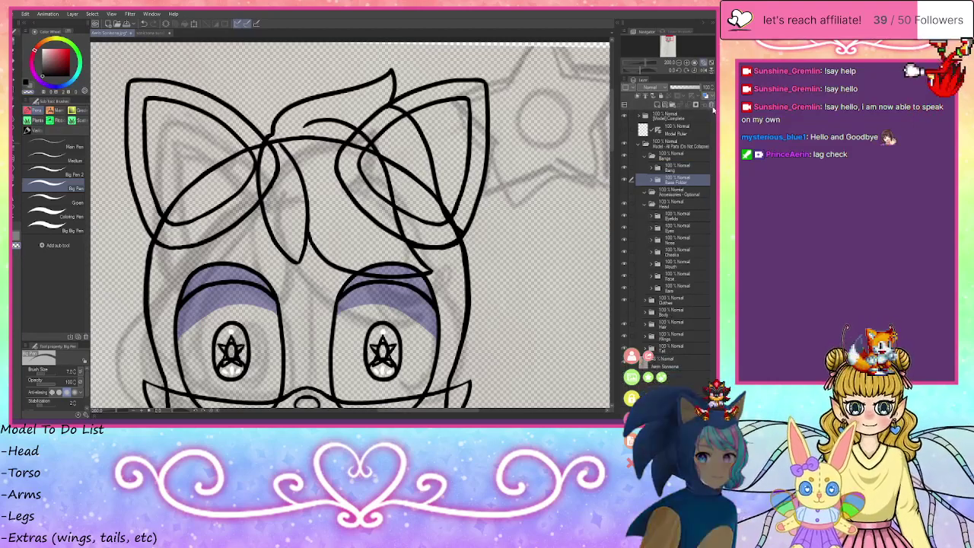
left_click(712, 108)
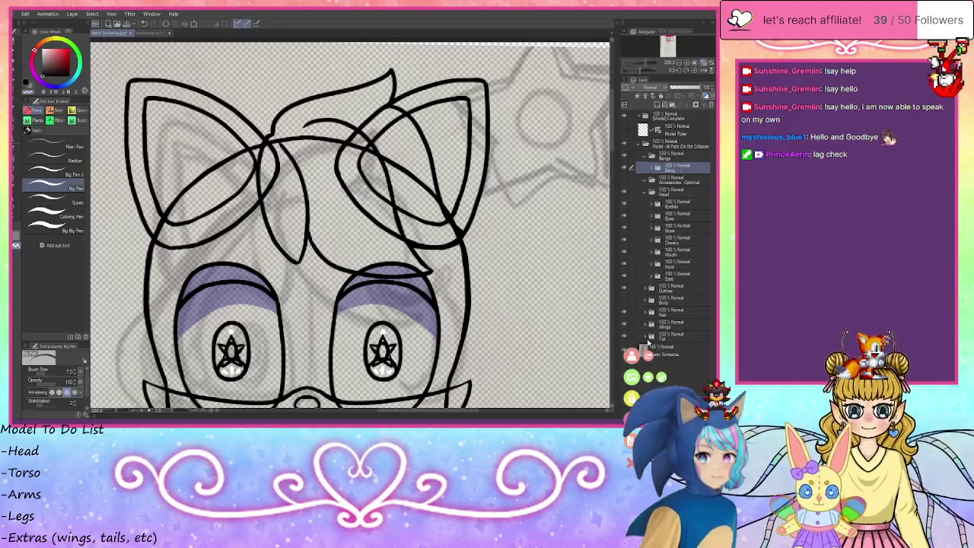
- Open the Base Folder inside the Hair folder and select its second layer
left_click(647, 312)
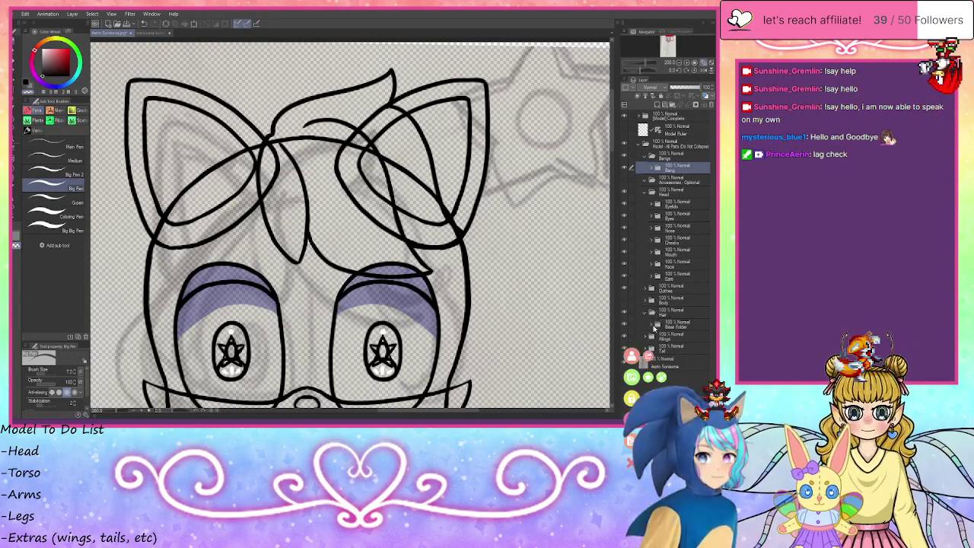
left_click(664, 329)
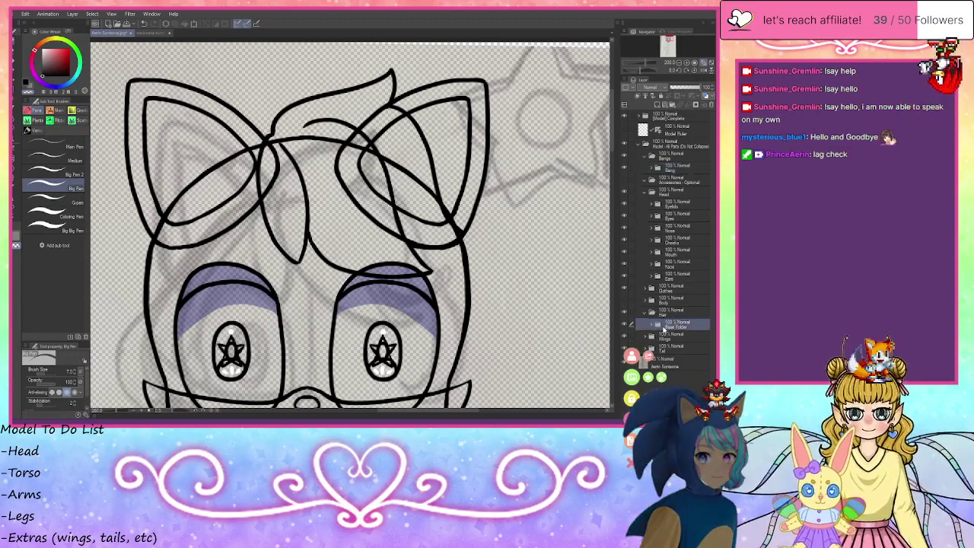
left_click(652, 326)
left_click(676, 355)
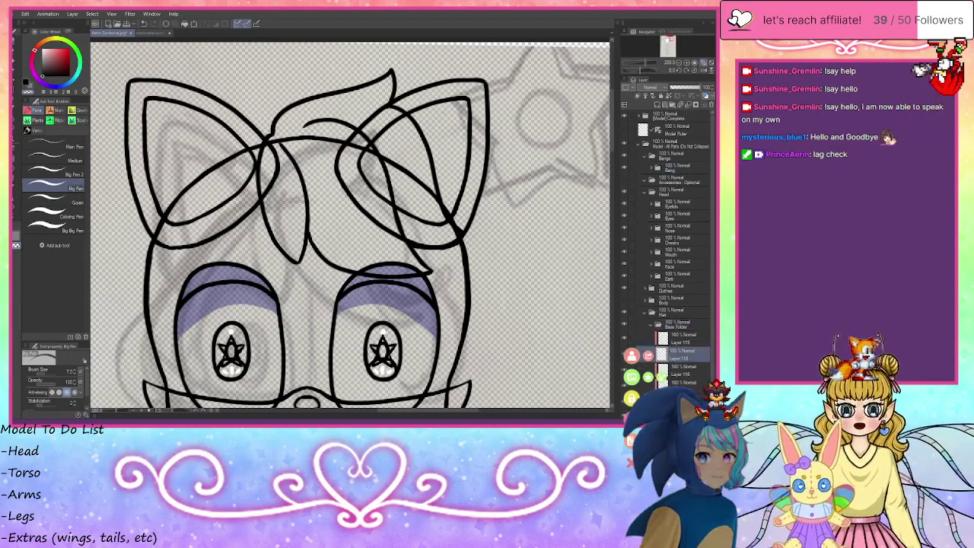
- Move the Bang folder's artwork slightly to the left on the head
left_click_drag(669, 37, 667, 38)
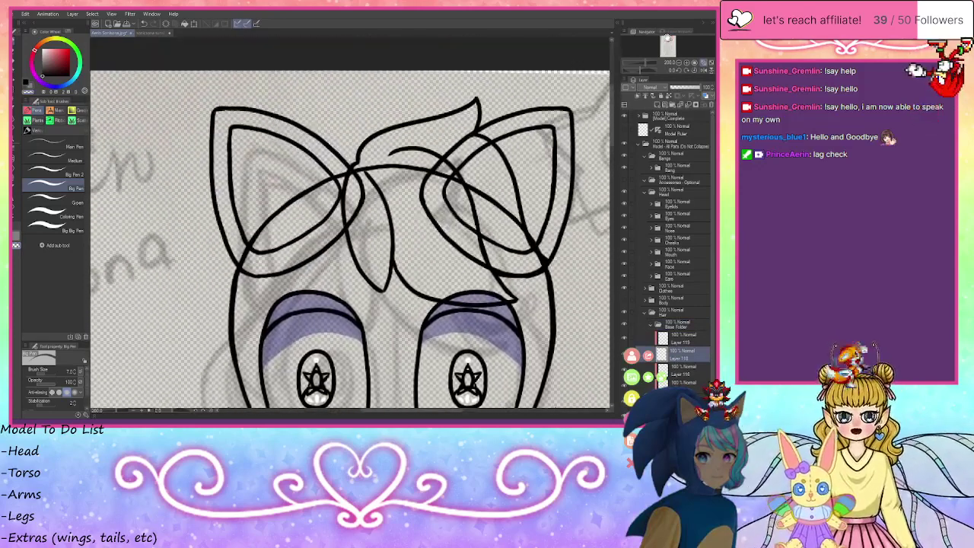
left_click(673, 164)
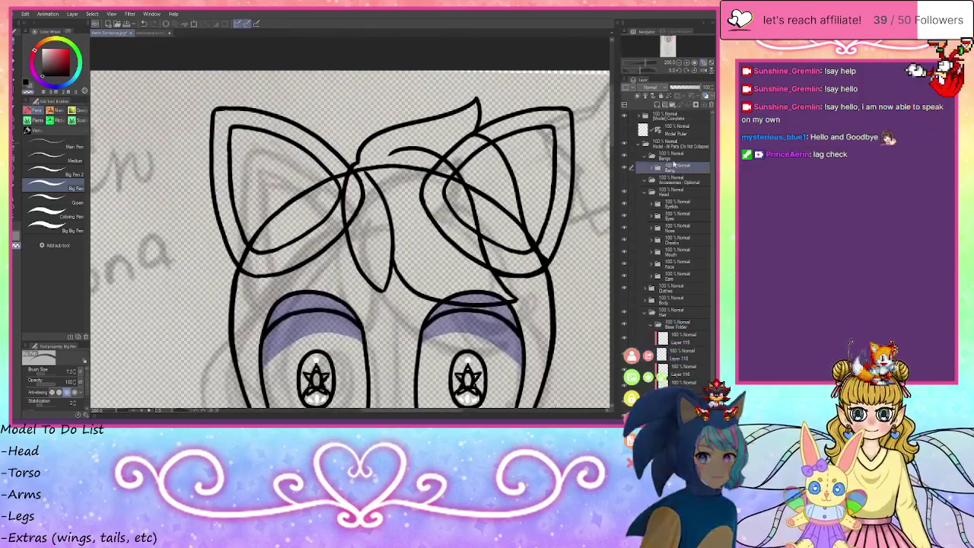
left_click(17, 81)
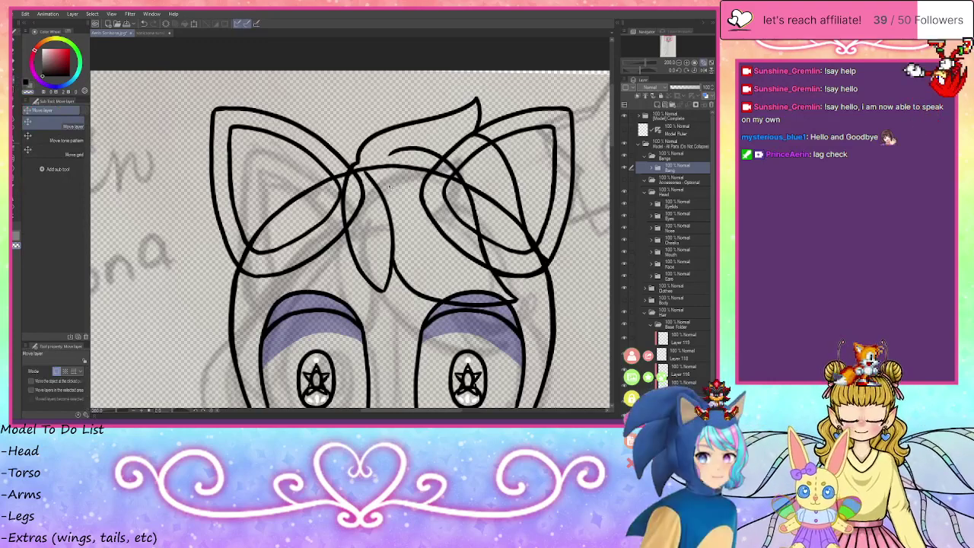
mouse_move(395, 187)
left_mouse_down()
mouse_move(380, 183)
mouse_move(412, 186)
left_mouse_up()
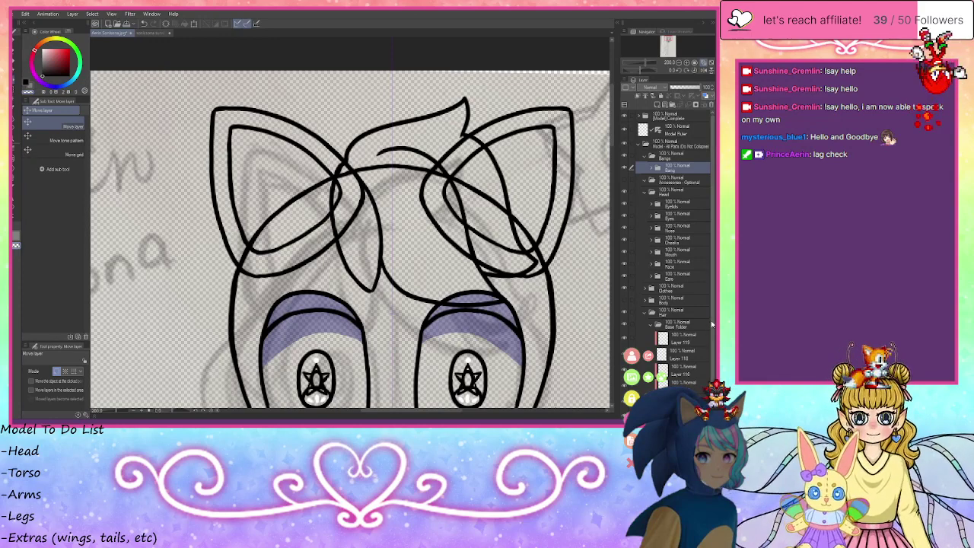
- On the second layer of the Hair folder's Base Folder, draw the back hair's flared sides and jagged lower edge around the jaw
scroll(670, 316, "down", 2)
left_click(682, 324)
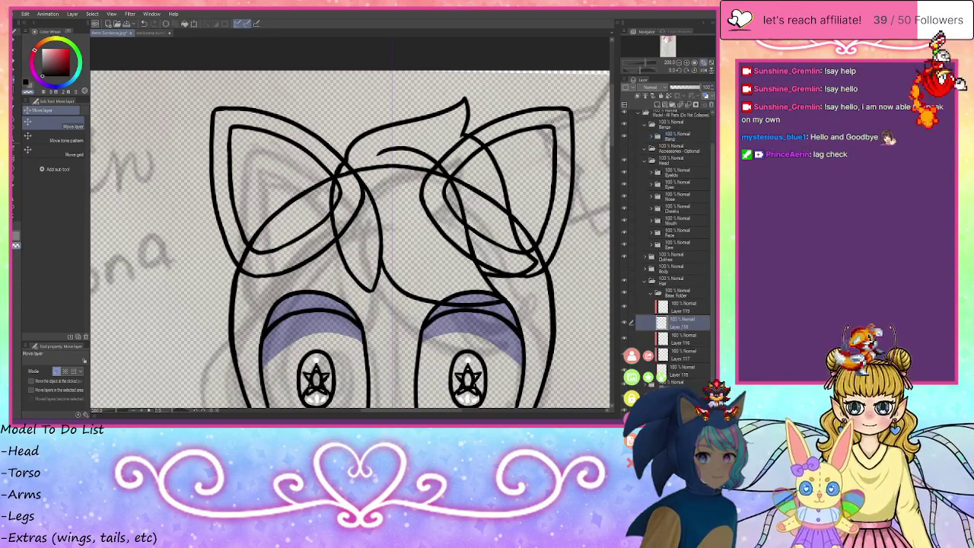
scroll(350, 228, "down", 5)
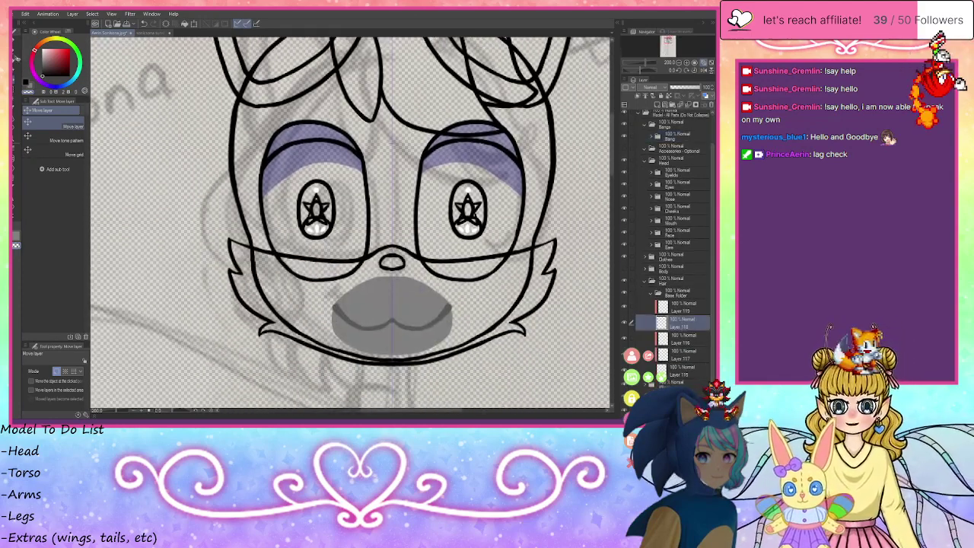
key("p")
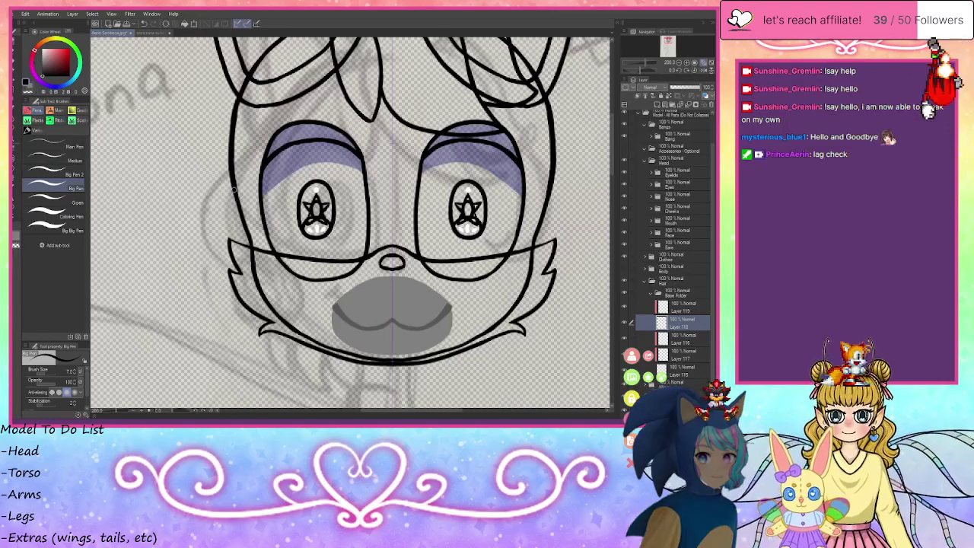
mouse_move(234, 192)
left_mouse_down()
mouse_move(207, 321)
mouse_move(220, 322)
mouse_move(208, 296)
mouse_move(287, 345)
mouse_move(276, 333)
mouse_move(310, 347)
mouse_move(360, 350)
left_mouse_up()
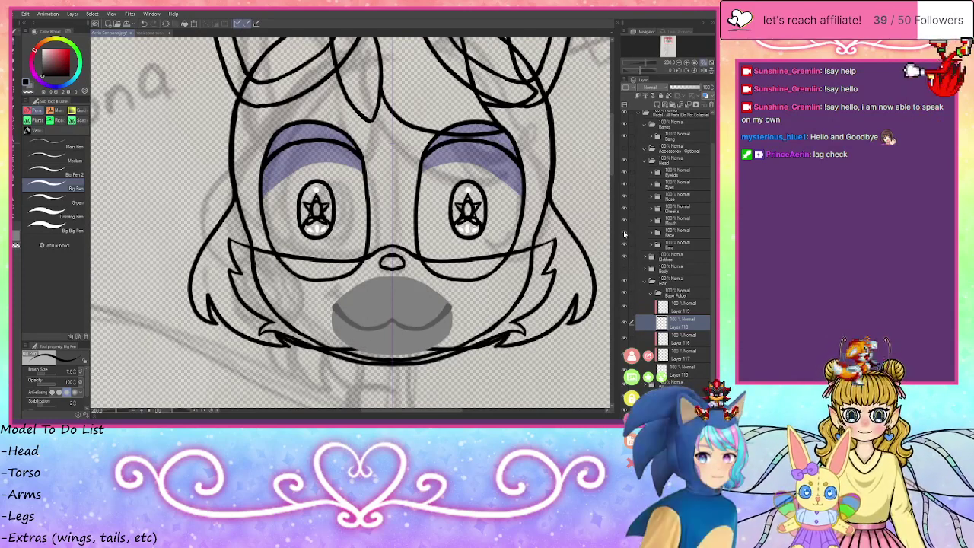
- Hide the Face, Mouth and Cheeks folders and close the back hair's outline with a line across the eyes
left_click(625, 232)
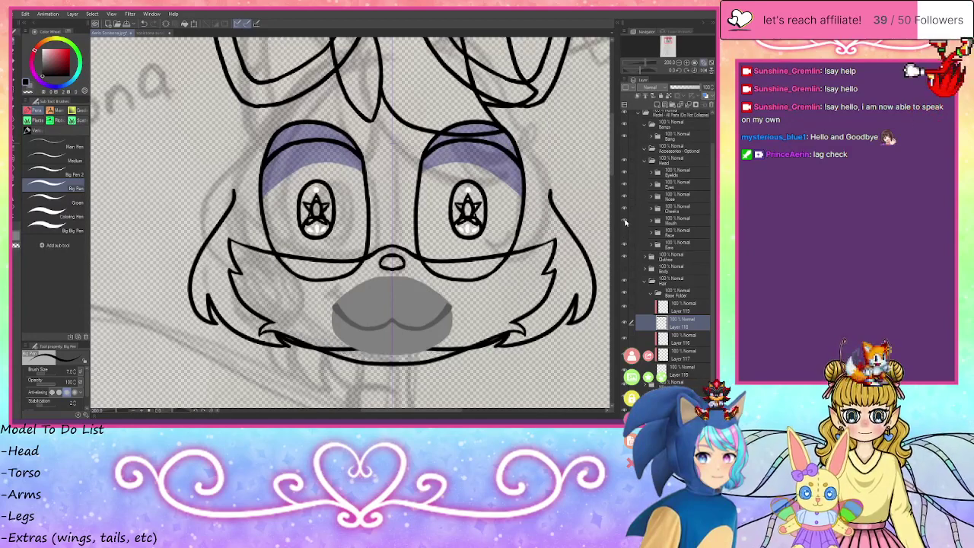
left_click(623, 221)
left_click(624, 209)
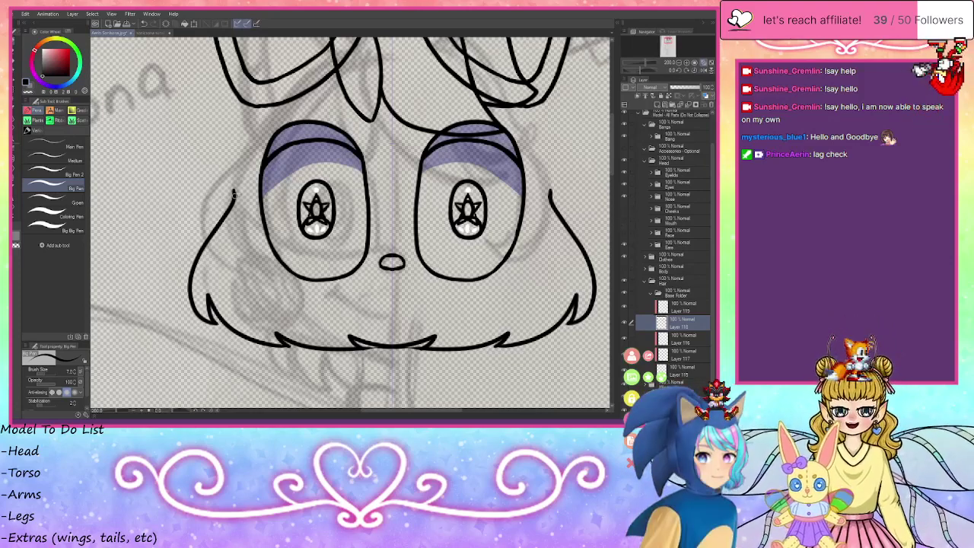
left_click_drag(233, 192, 399, 202)
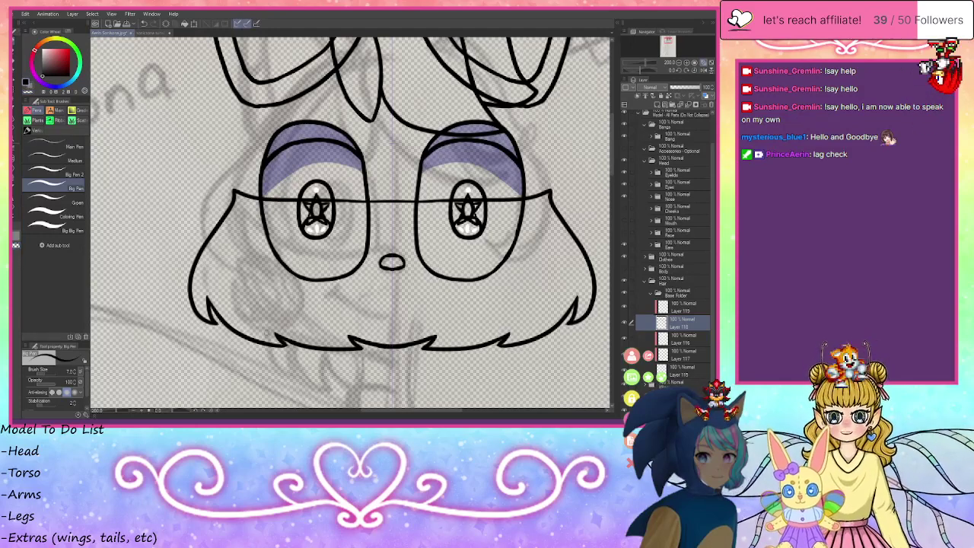
- Draw mirrored inner strand lines rising from the notches along the back hair's lower edge
left_click_drag(524, 333, 550, 297)
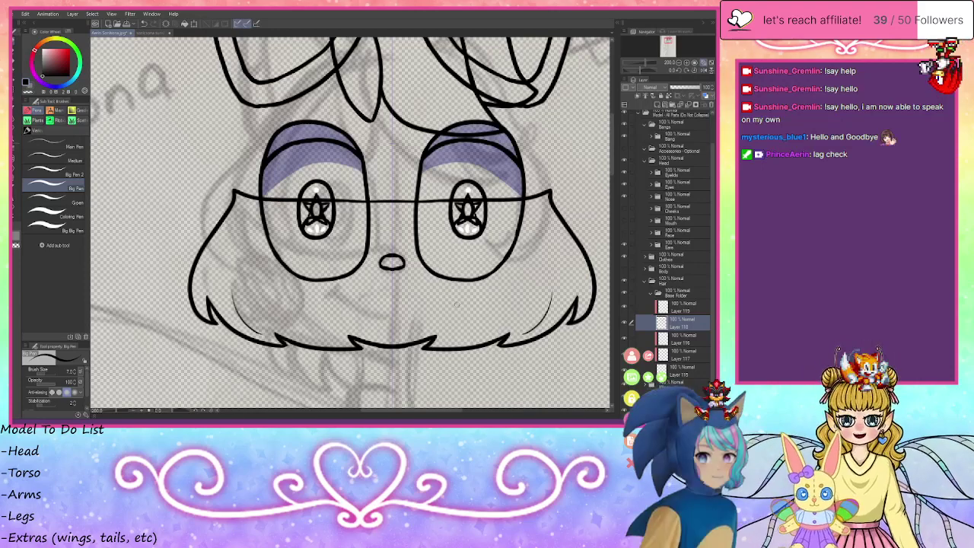
key("ctrl+z")
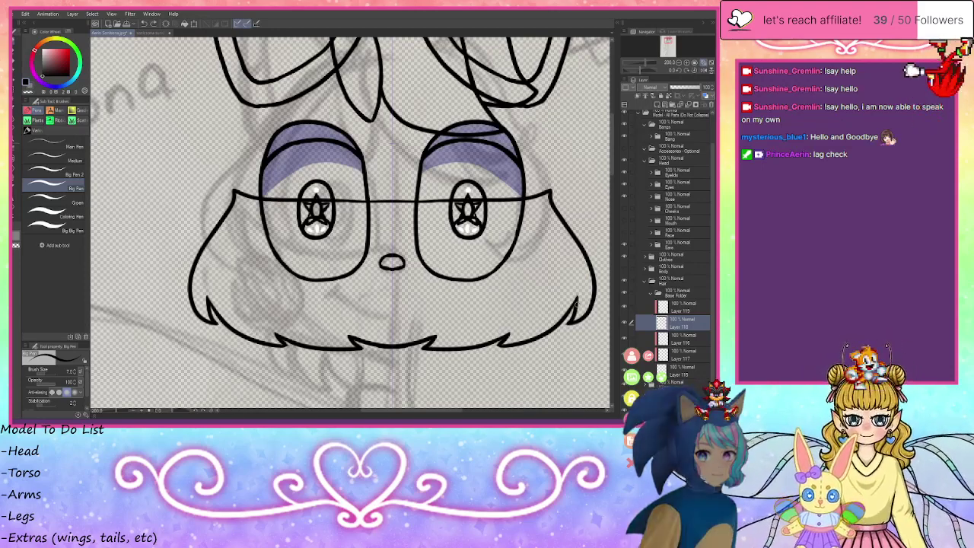
left_click_drag(581, 312, 542, 230)
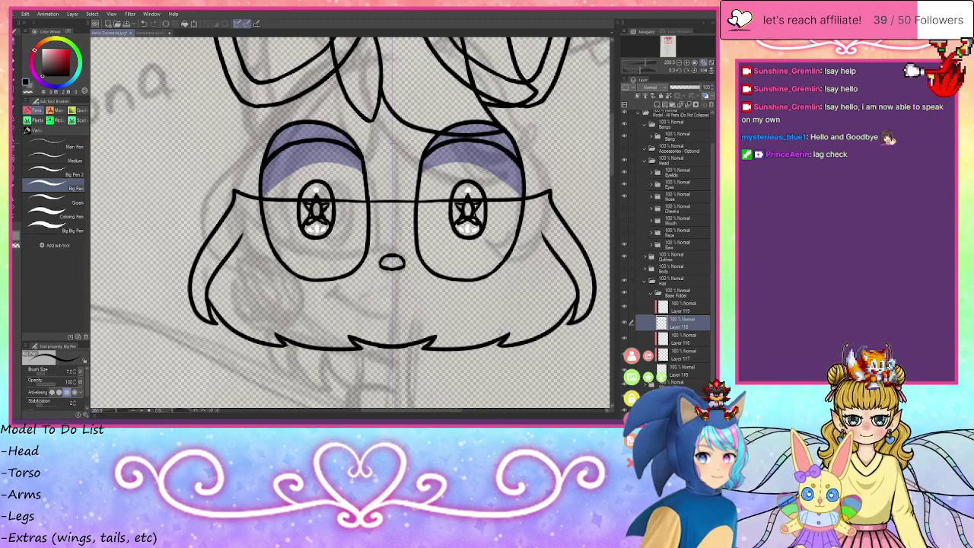
left_click_drag(519, 321, 517, 269)
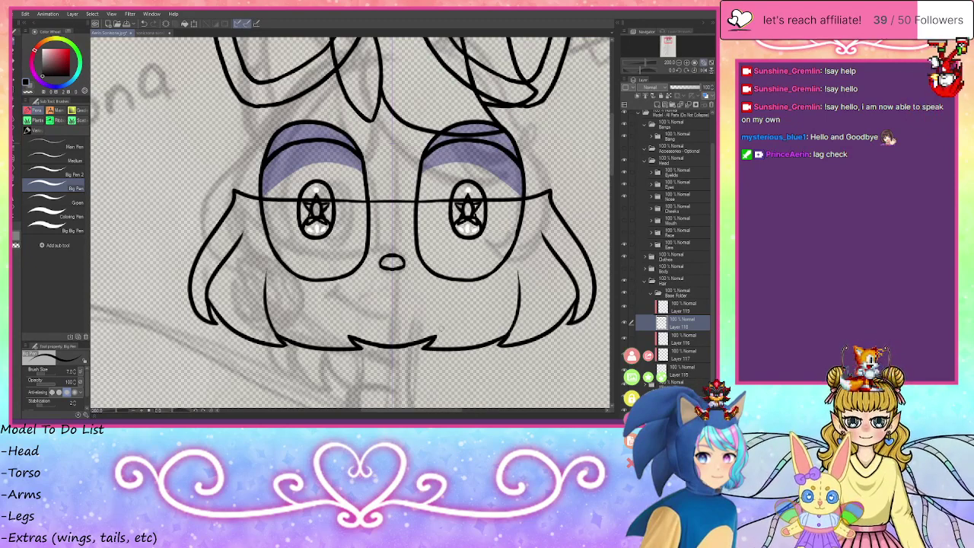
left_click_drag(445, 334, 442, 267)
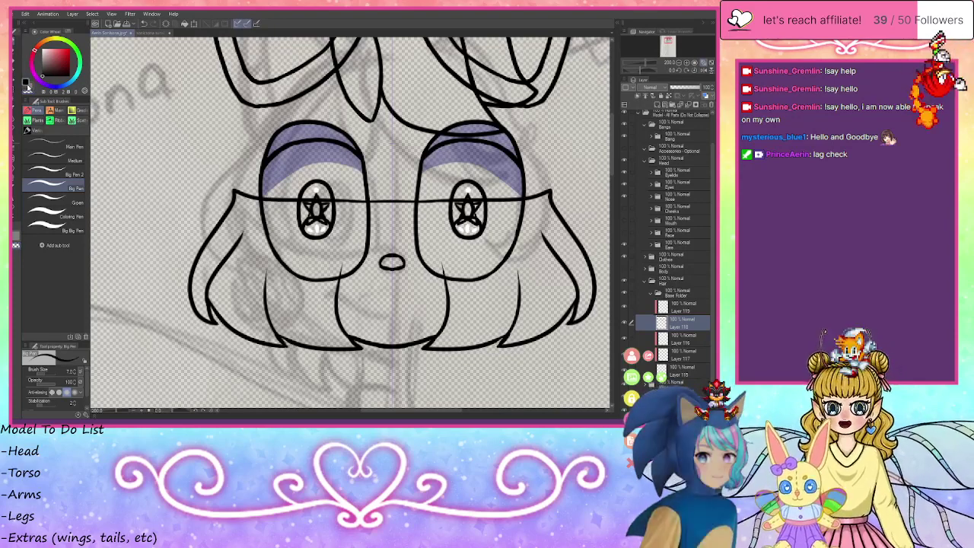
- Draw an arch over the eyes as the back hair's upper edge and erase the straight line across the eyes, touching up its ends
left_click(651, 294)
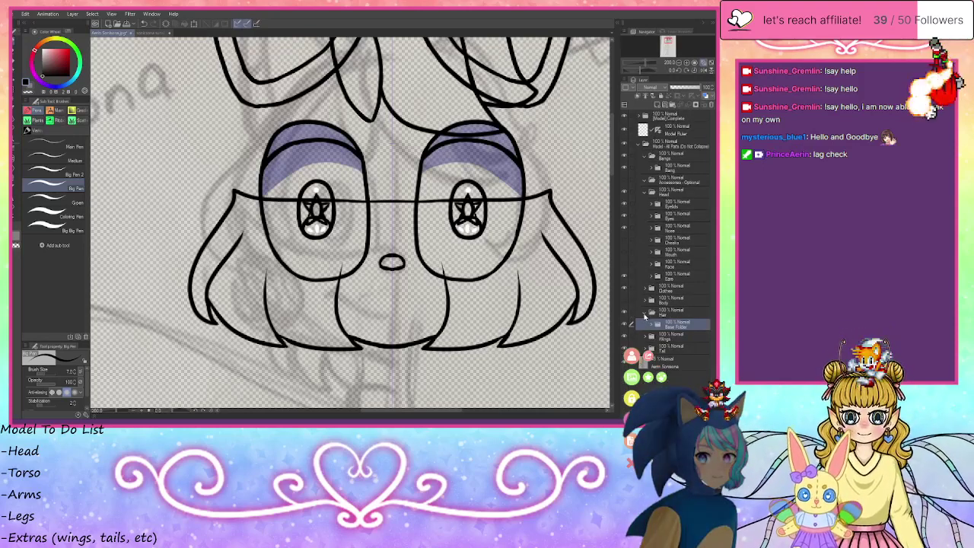
left_click(652, 327)
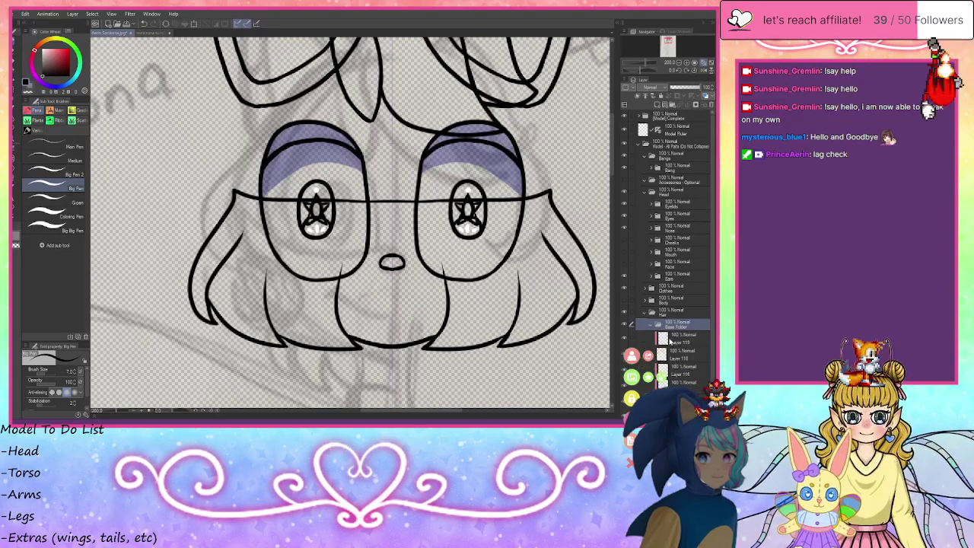
left_click(676, 355)
mouse_move(235, 190)
left_mouse_down()
mouse_move(345, 97)
mouse_move(390, 90)
left_mouse_up()
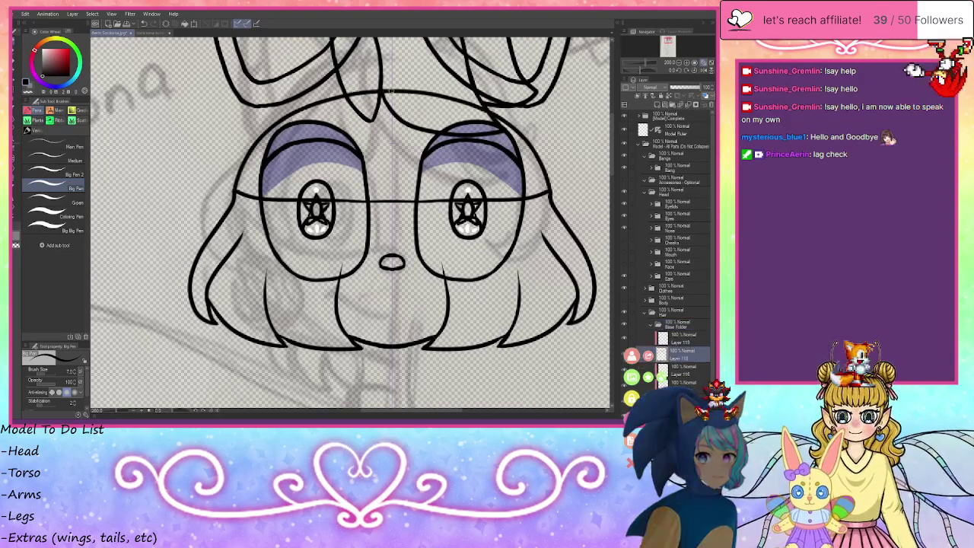
left_click(28, 92)
mouse_move(239, 189)
left_mouse_down()
mouse_move(249, 199)
mouse_move(393, 202)
left_mouse_up()
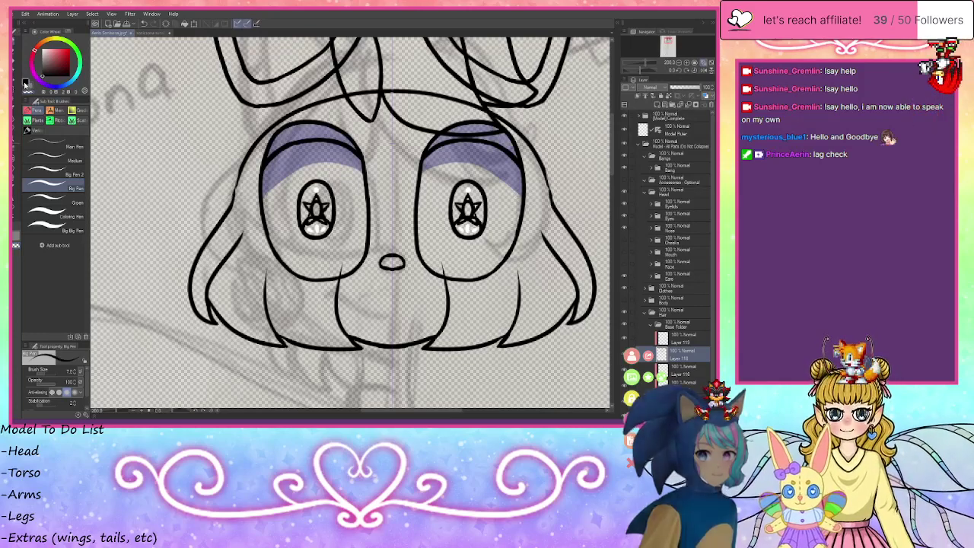
left_click_drag(243, 174, 233, 208)
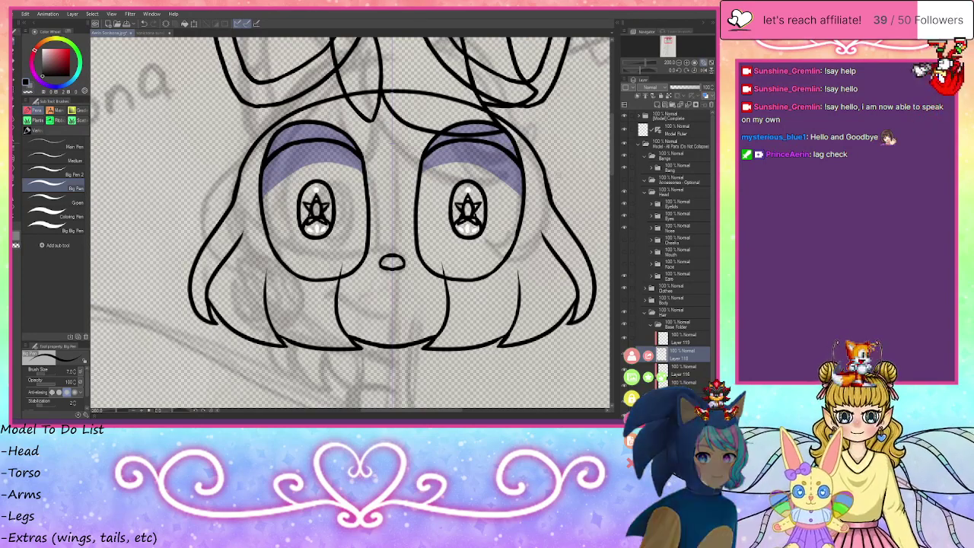
- Paste a new Base Folder above the Bang folder inside Bangs, open it and select its second layer
left_click(649, 326)
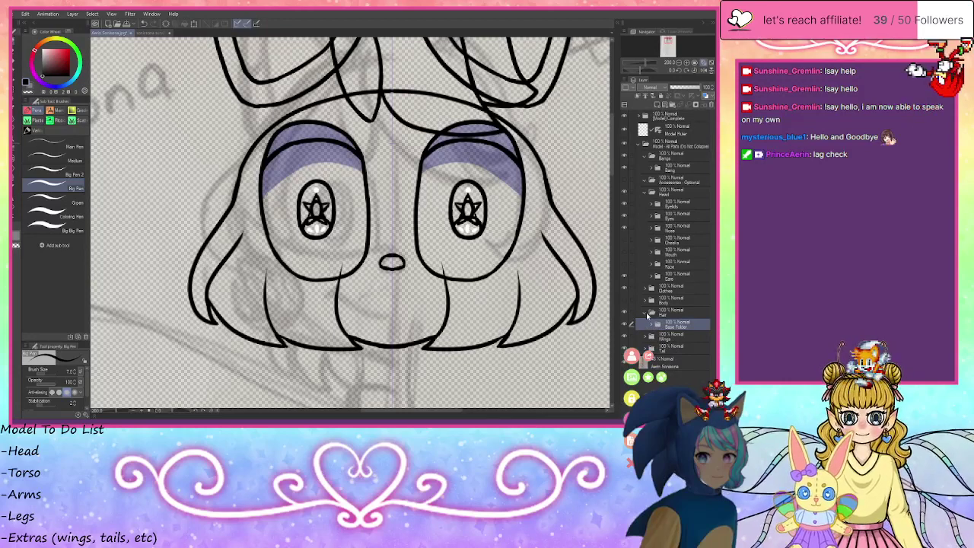
left_click(649, 314)
left_click(675, 167)
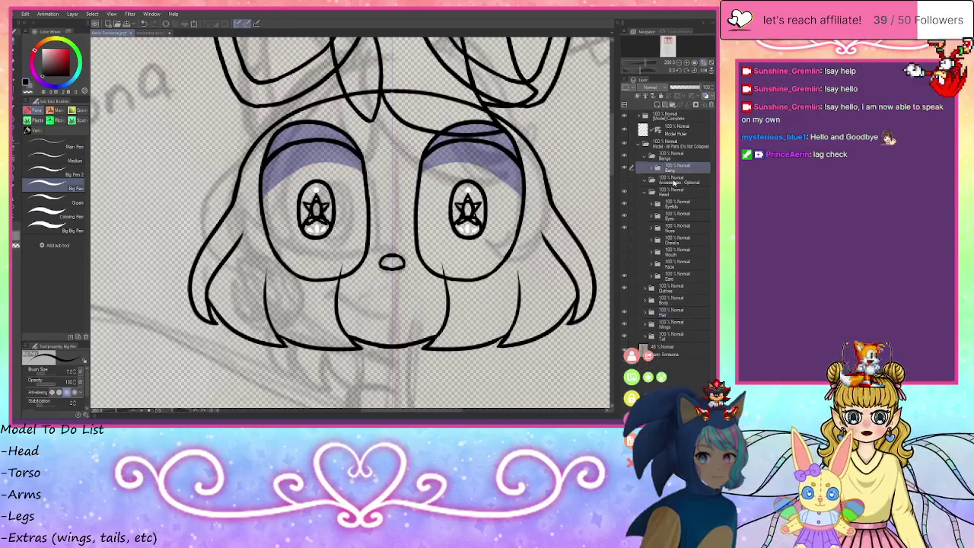
key("ctrl+v")
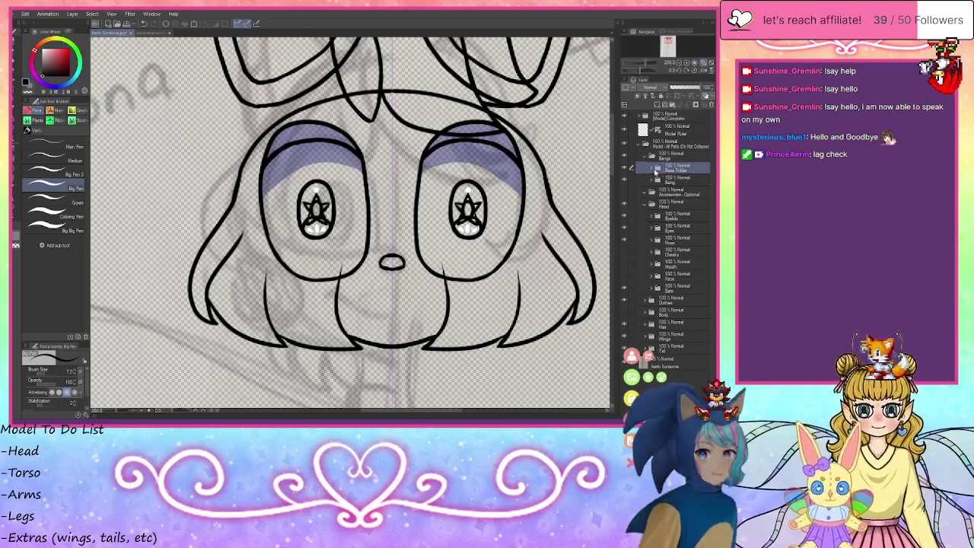
left_click(651, 168)
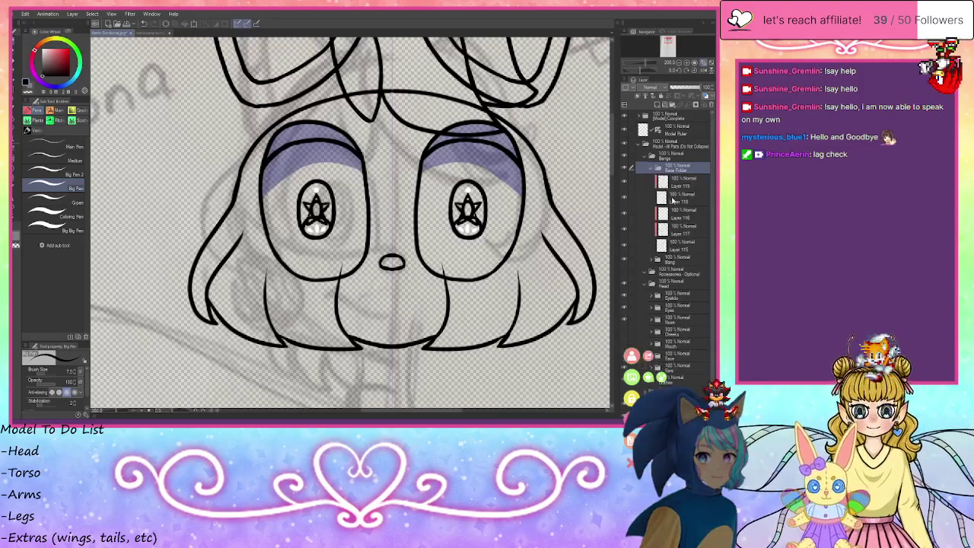
left_click(671, 198)
left_click_drag(669, 44, 670, 41)
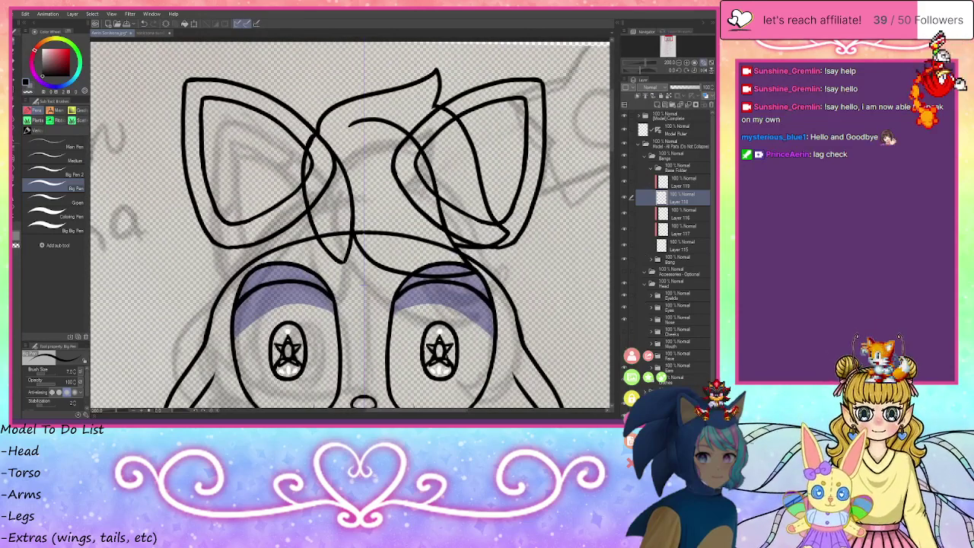
- Show the Face folder and hide the Bang, Eyelids, Eyes, Nose and Hair folders
left_click(625, 357)
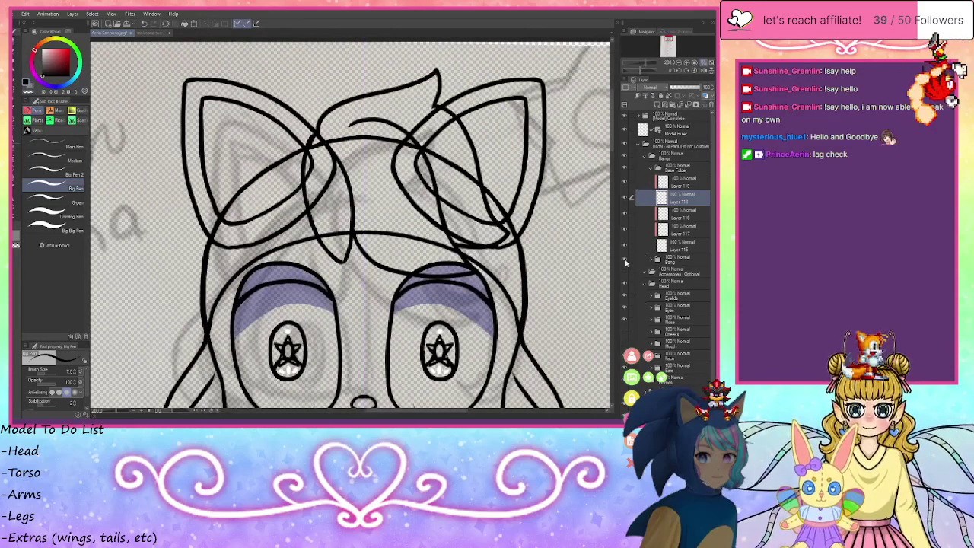
key("ctrl+z")
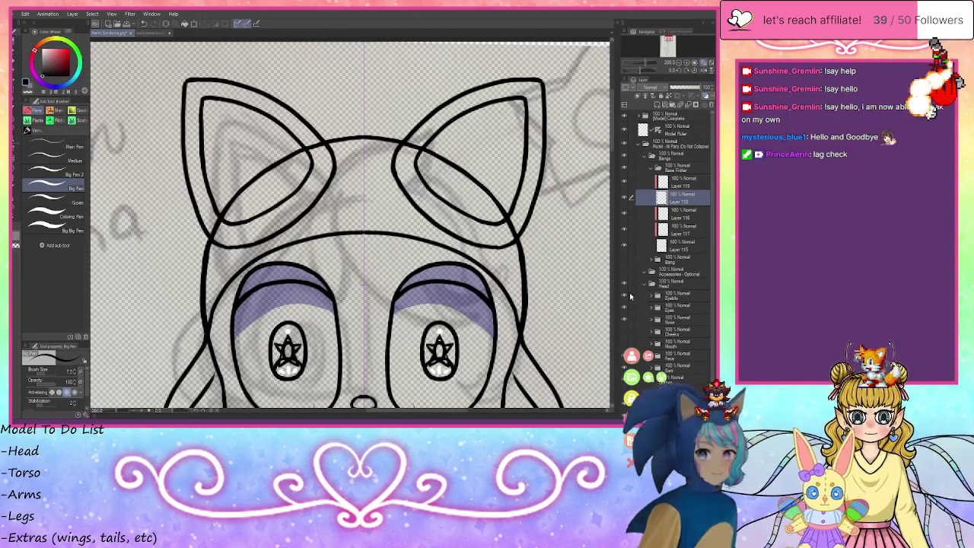
left_click_drag(625, 295, 625, 320)
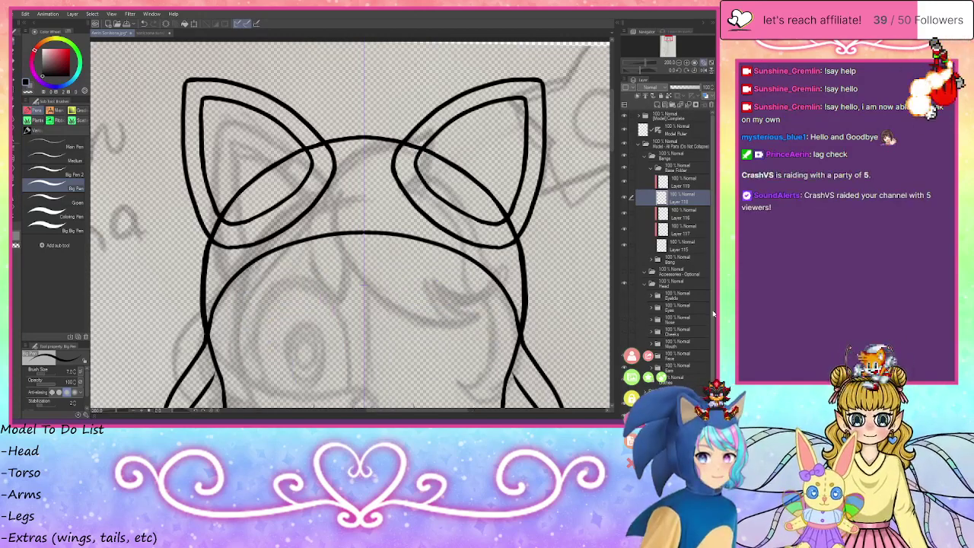
scroll(714, 351, "down", 2)
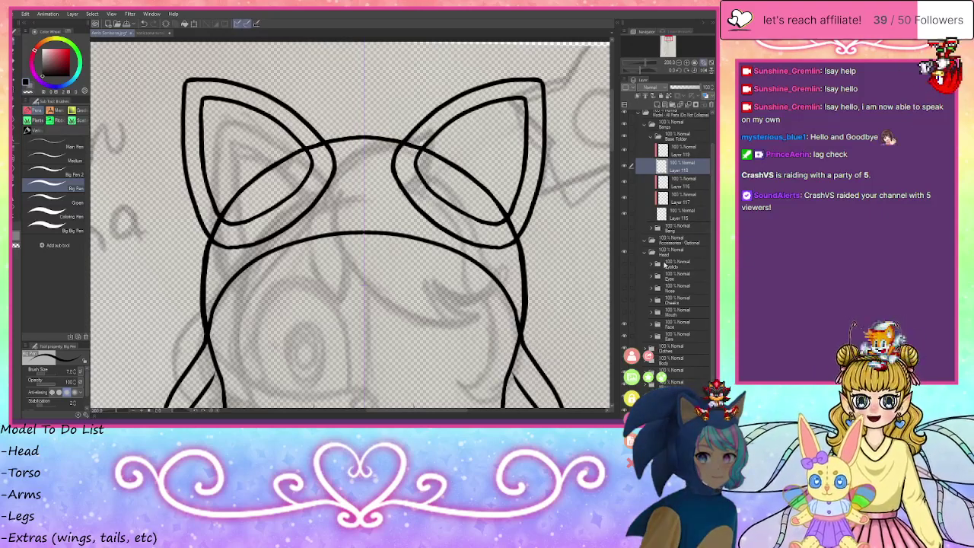
key("ctrl+z")
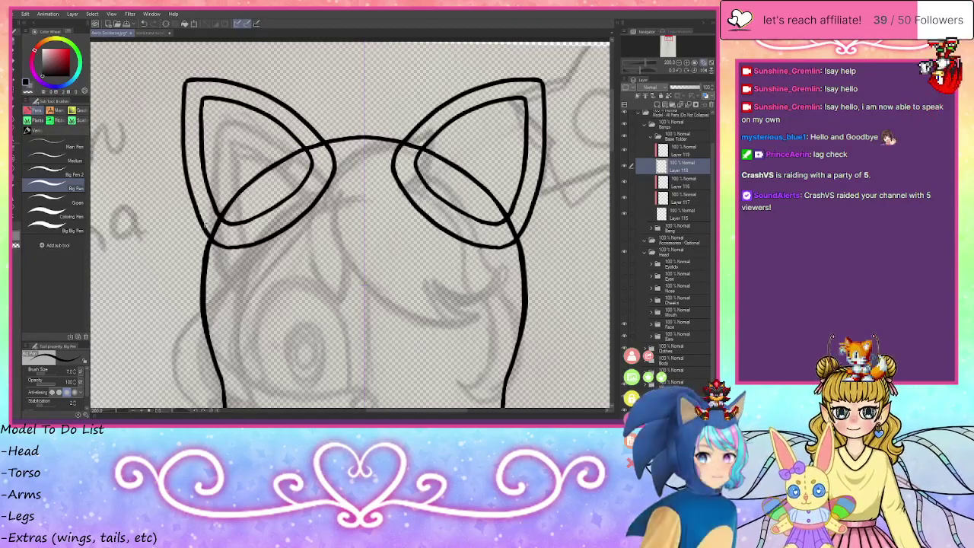
left_click_drag(227, 204, 196, 248)
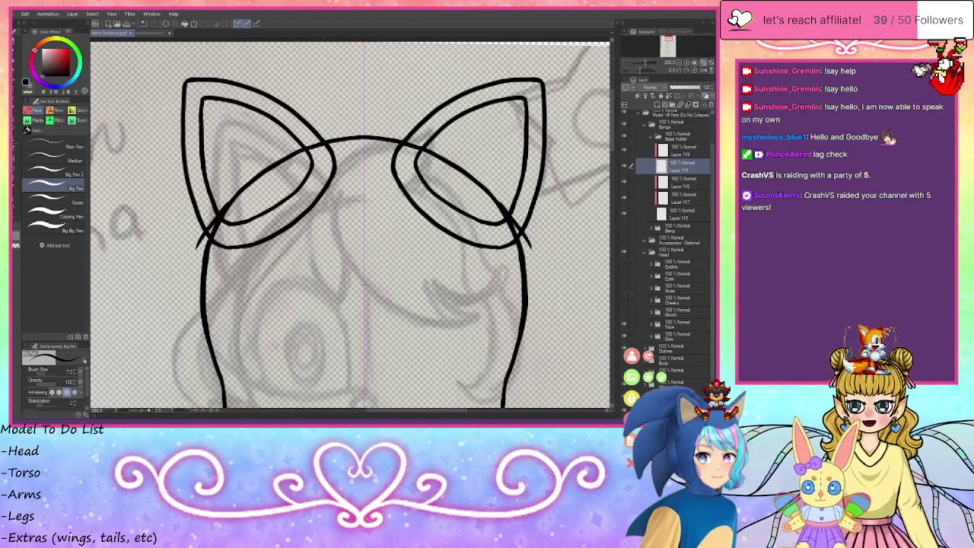
key("ctrl+z")
key("ctrl+z")
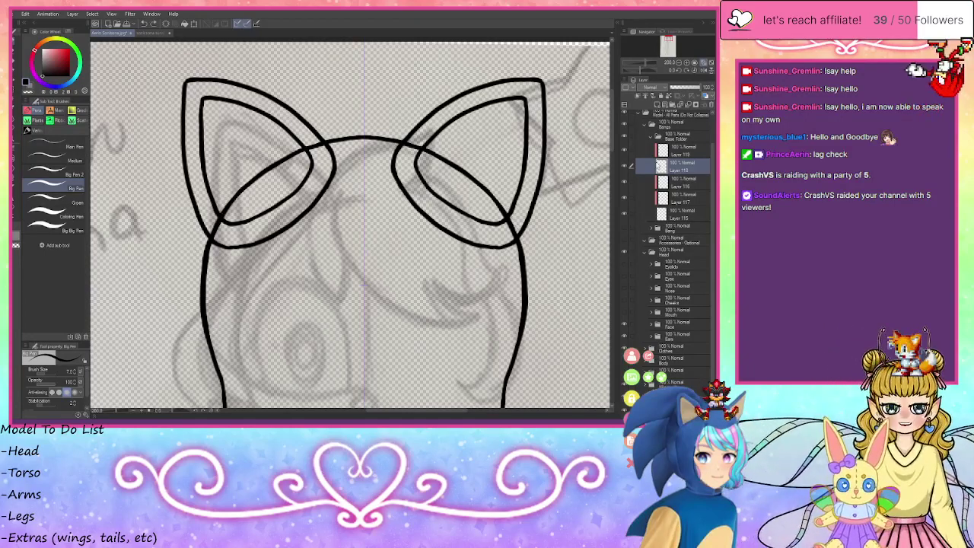
- Try to draw a long wavy side lock from the base of the ear down past the jaw
scroll(651, 167, "up", 2)
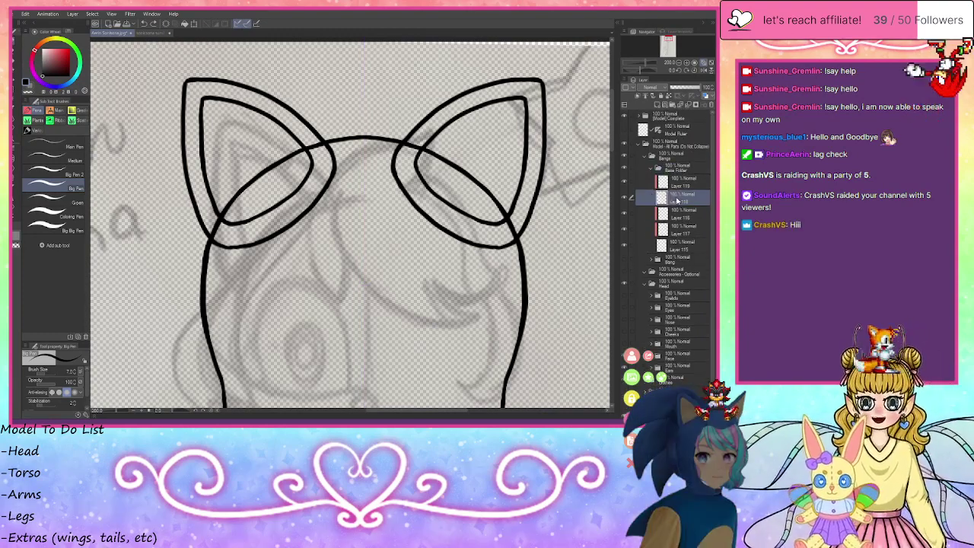
left_click_drag(669, 42, 670, 40)
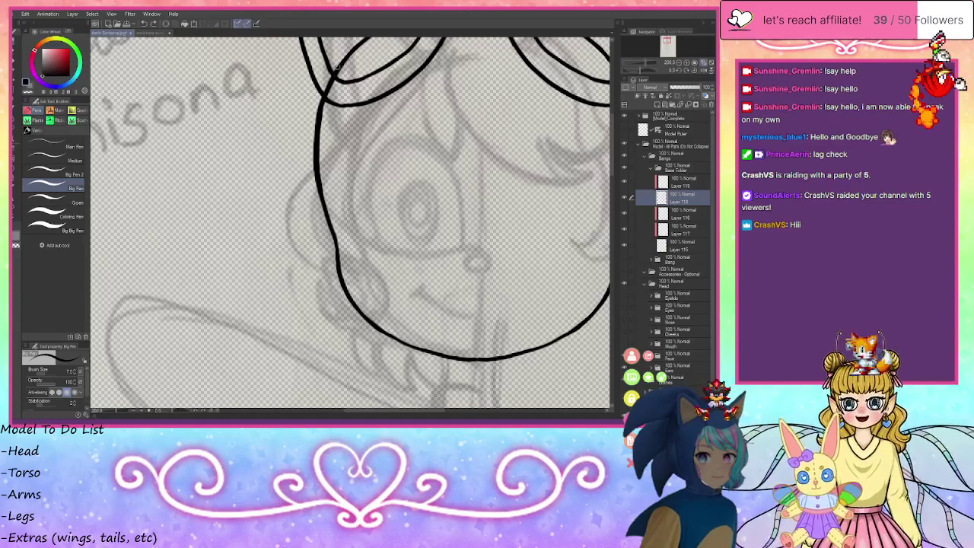
mouse_move(336, 73)
left_mouse_down()
mouse_move(283, 200)
mouse_move(303, 320)
mouse_move(335, 377)
left_mouse_up()
key("ctrl+z")
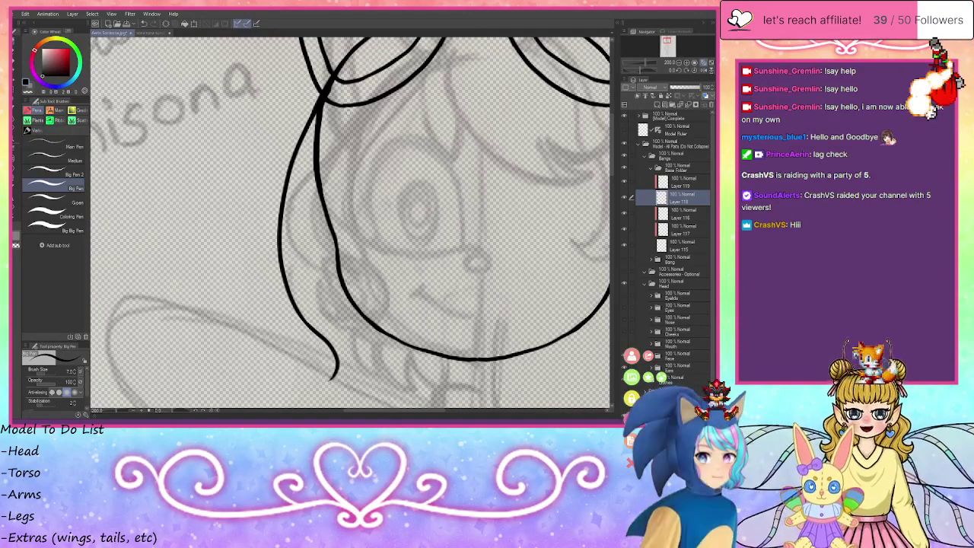
mouse_move(346, 61)
left_mouse_down()
mouse_move(316, 181)
mouse_move(312, 247)
mouse_move(367, 408)
left_mouse_up()
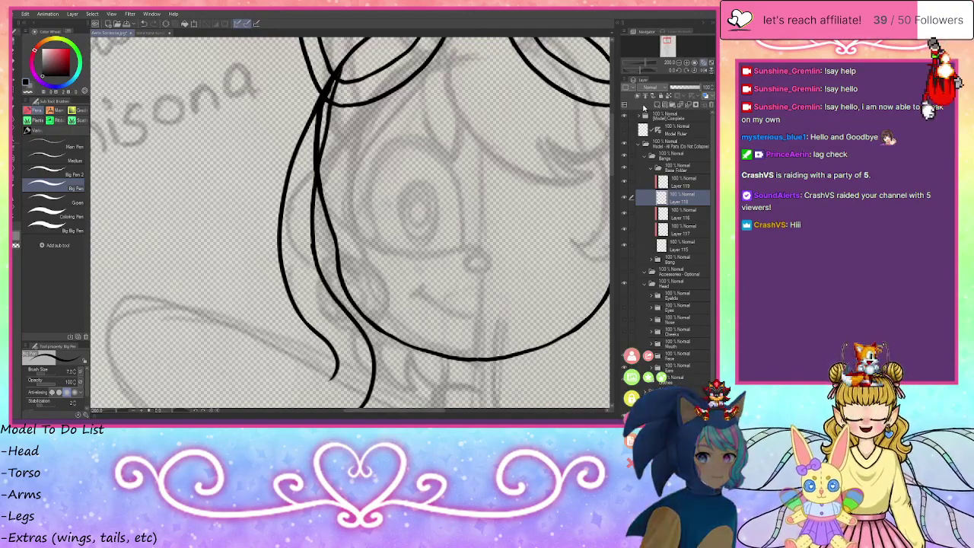
key("ctrl+z")
key("ctrl+z")
key("ctrl+z")
key("ctrl+z")
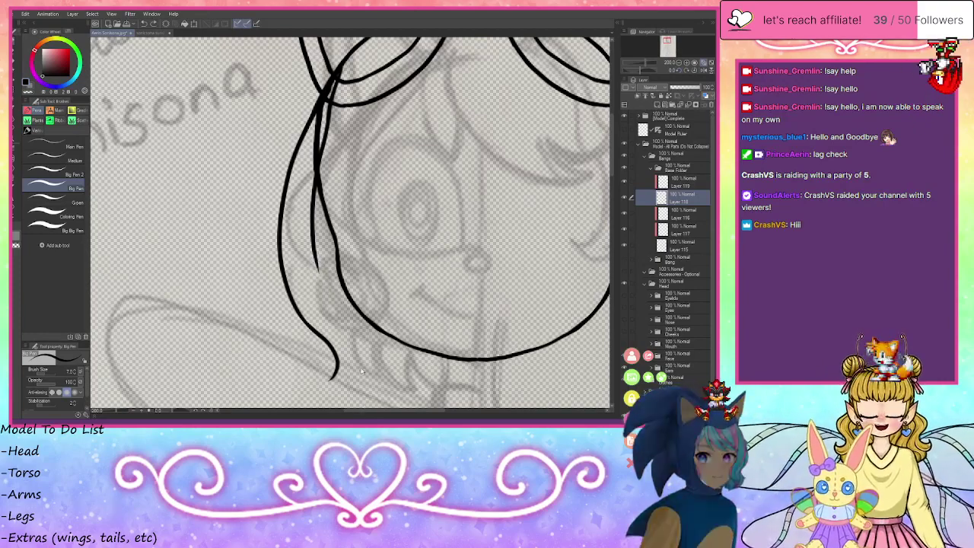
key("ctrl+z")
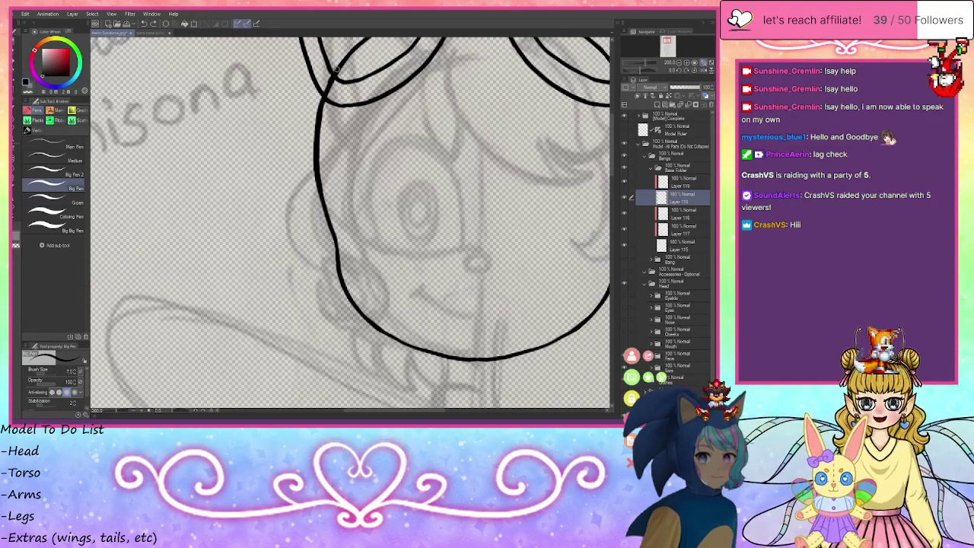
- Draw both edges of a long wavy side lock from the ear base past the jaw, meet them in a point, and refine the outer edge
mouse_move(332, 72)
left_mouse_down()
mouse_move(302, 174)
mouse_move(322, 280)
mouse_move(351, 335)
mouse_move(326, 394)
left_mouse_up()
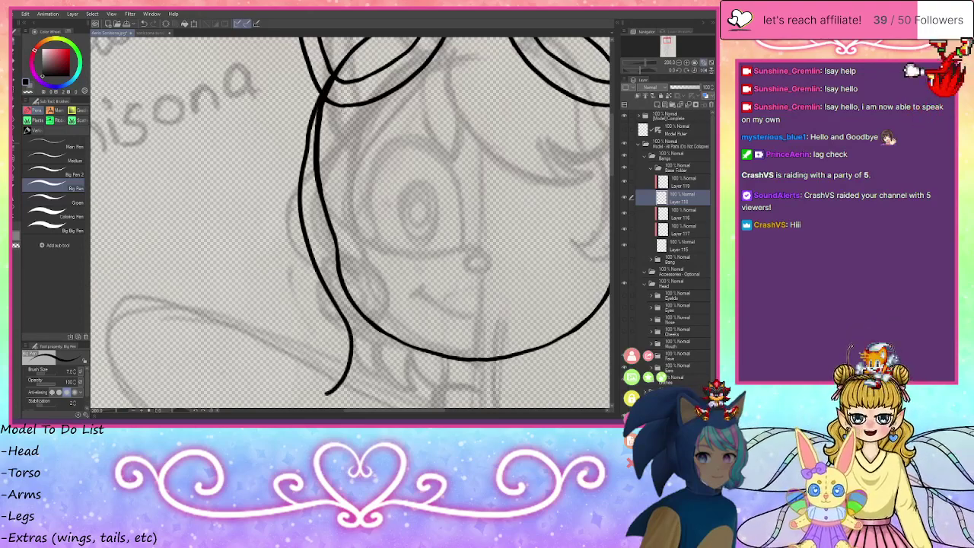
mouse_move(344, 58)
left_mouse_down()
mouse_move(339, 168)
mouse_move(373, 388)
left_mouse_up()
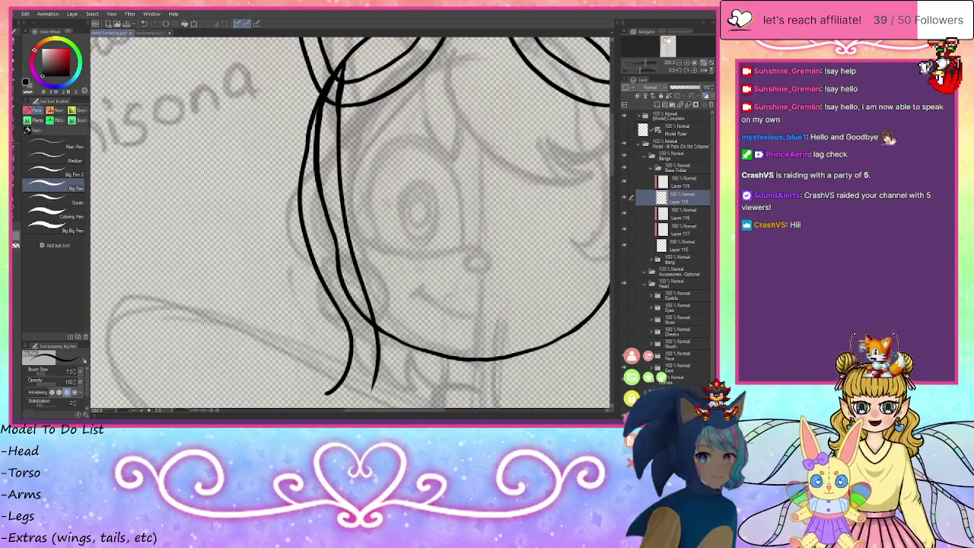
scroll(350, 225, "down", 2)
scroll(350, 224, "left", 1)
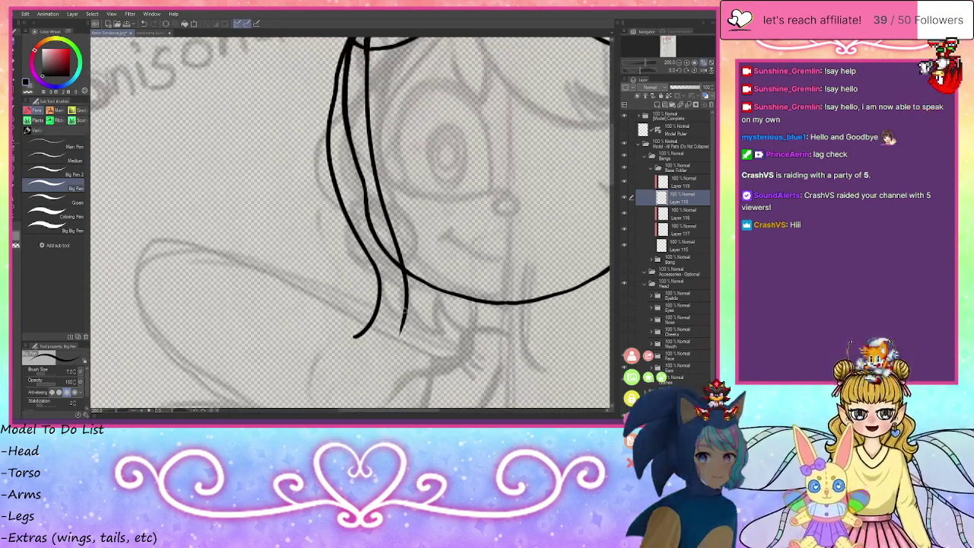
mouse_move(403, 320)
left_mouse_down()
mouse_move(337, 393)
mouse_move(334, 369)
mouse_move(380, 301)
mouse_move(358, 335)
mouse_move(375, 263)
left_mouse_up()
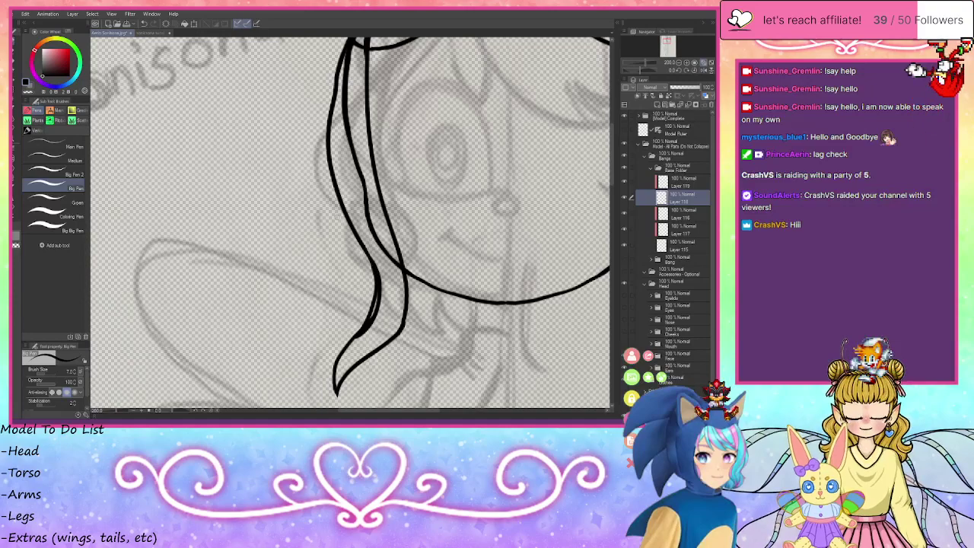
left_click_drag(342, 57, 329, 114)
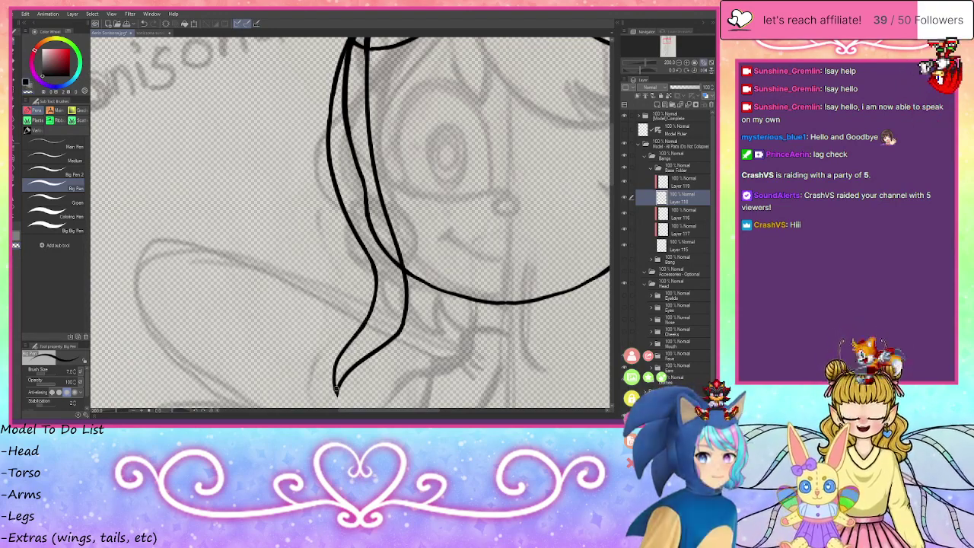
- Extend the long side lock's end into a small curl pointing back toward the body, and clean up the overlapping lines
left_click_drag(337, 390, 363, 403)
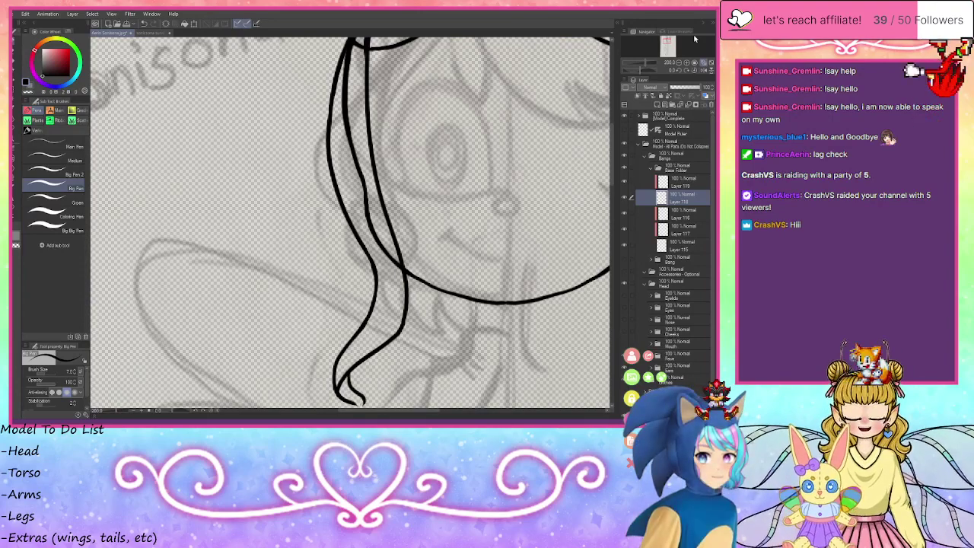
mouse_move(455, 284)
left_mouse_down()
mouse_move(484, 284)
mouse_move(542, 143)
left_mouse_up()
key("ctrl+z")
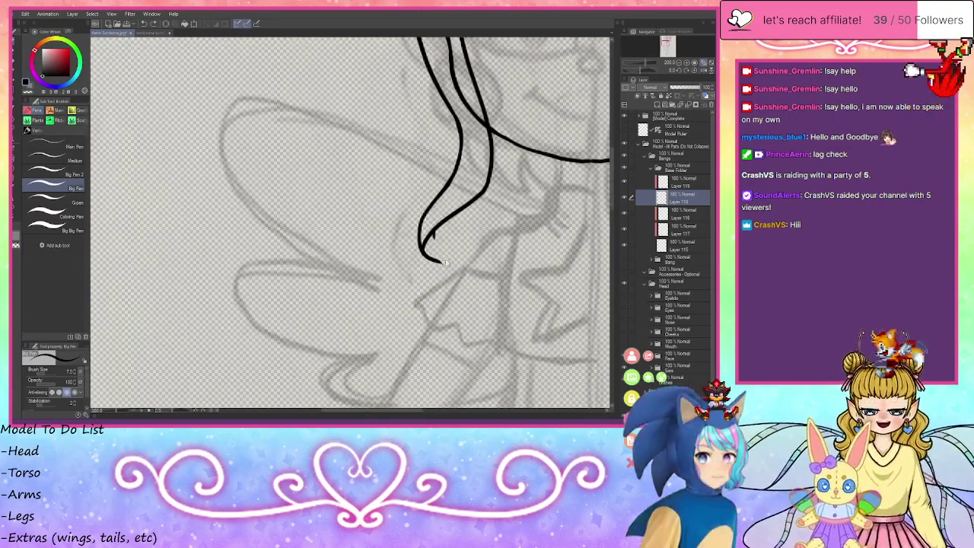
left_click_drag(434, 236, 454, 281)
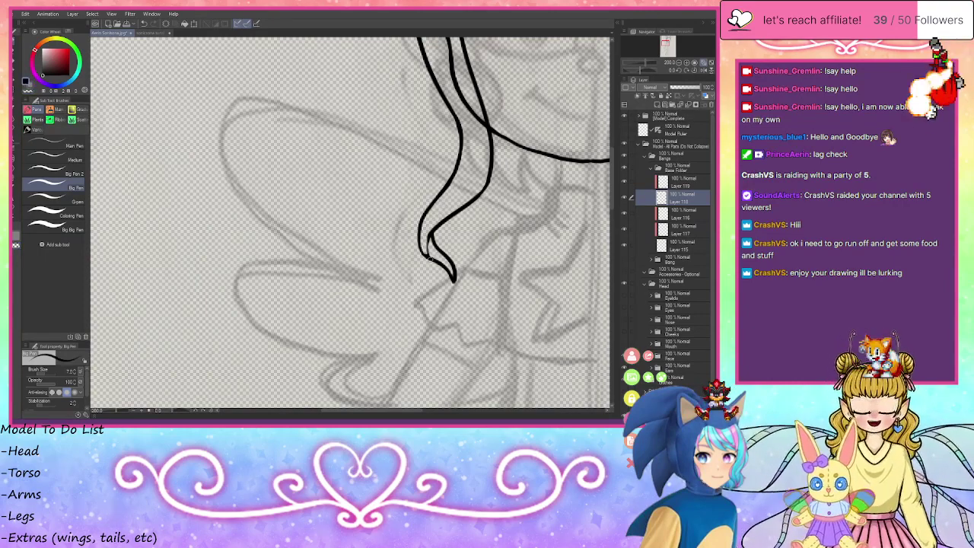
left_click_drag(431, 236, 427, 252)
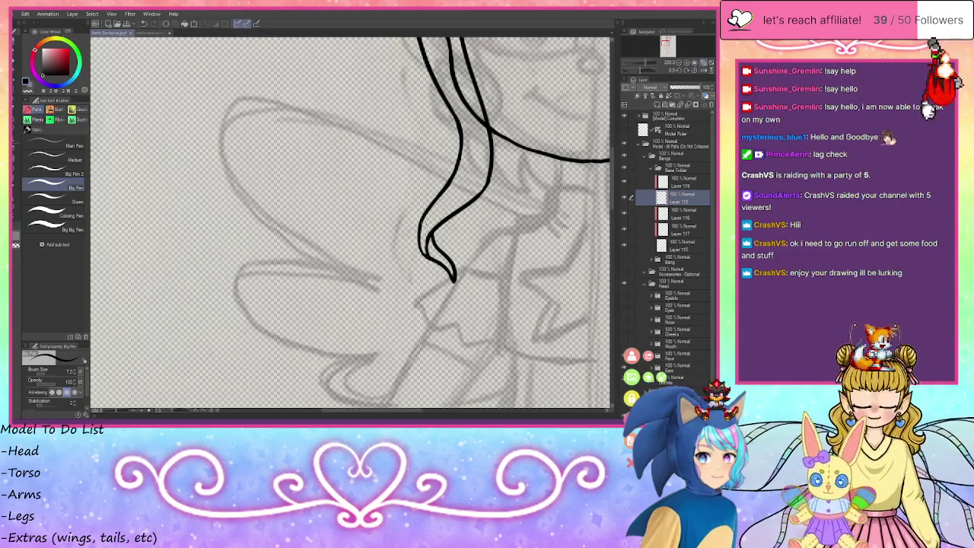
- Add thin hair-strand lines inside the long side lock along its upper part and its lower bend
left_click_drag(451, 189, 462, 158)
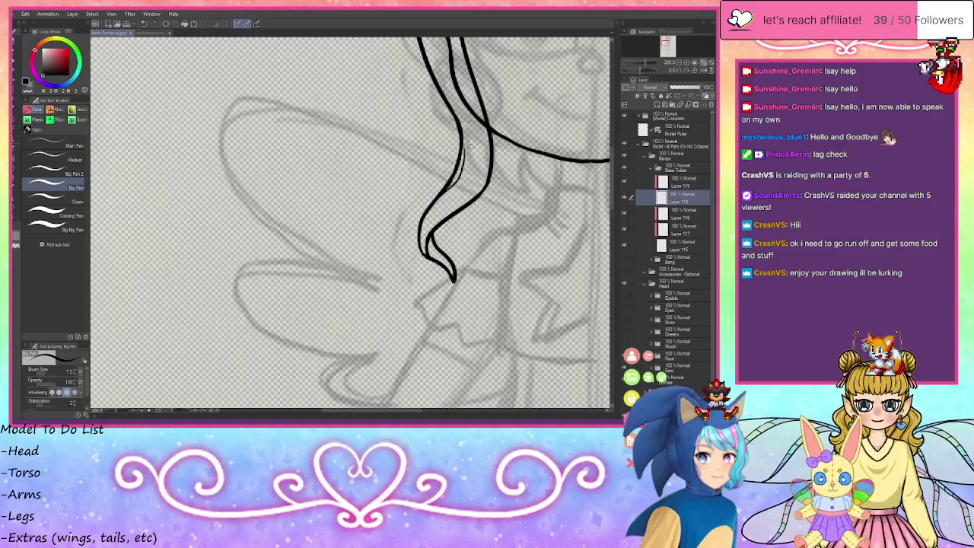
key("ctrl+z")
mouse_move(452, 183)
left_mouse_down()
mouse_move(473, 123)
mouse_move(456, 286)
mouse_move(429, 312)
left_mouse_up()
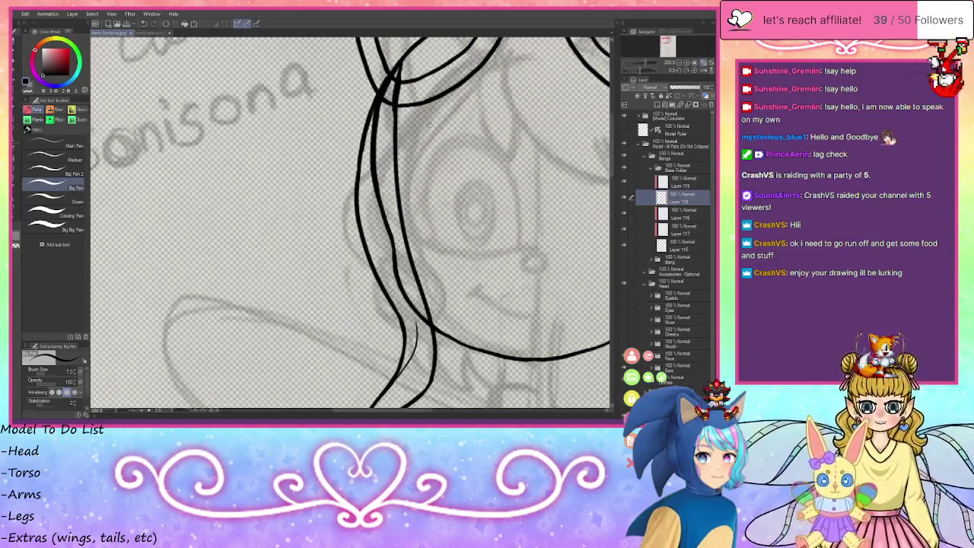
left_click_drag(385, 100, 371, 199)
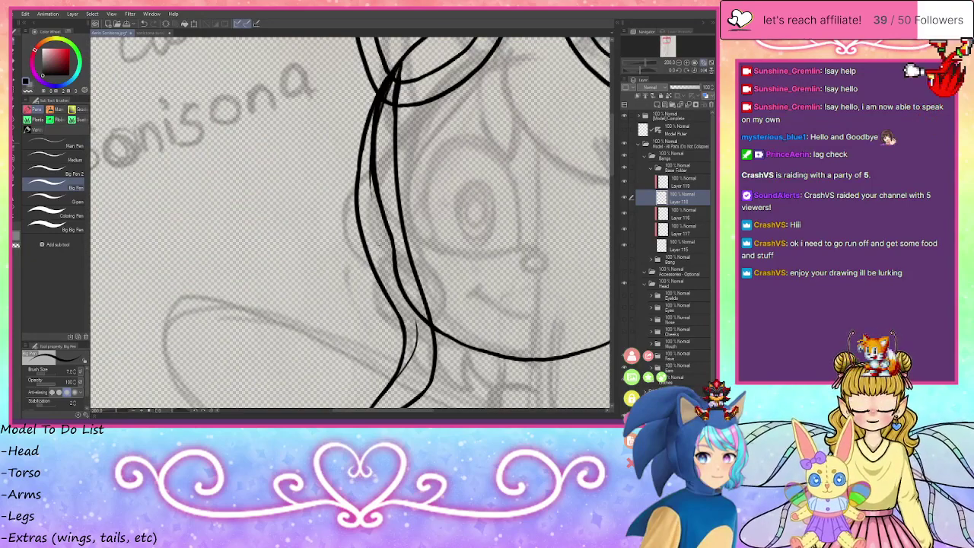
left_click_drag(391, 269, 409, 313)
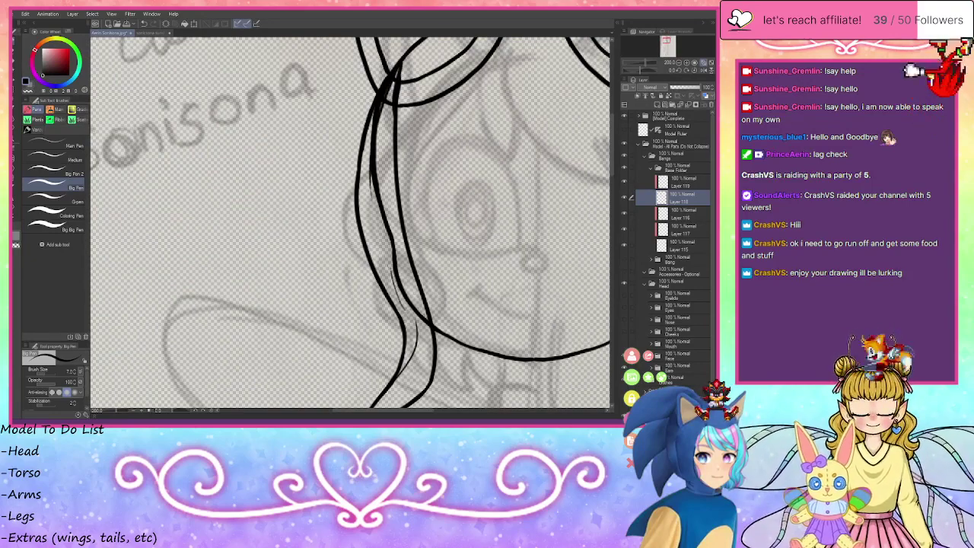
left_click_drag(389, 106, 383, 183)
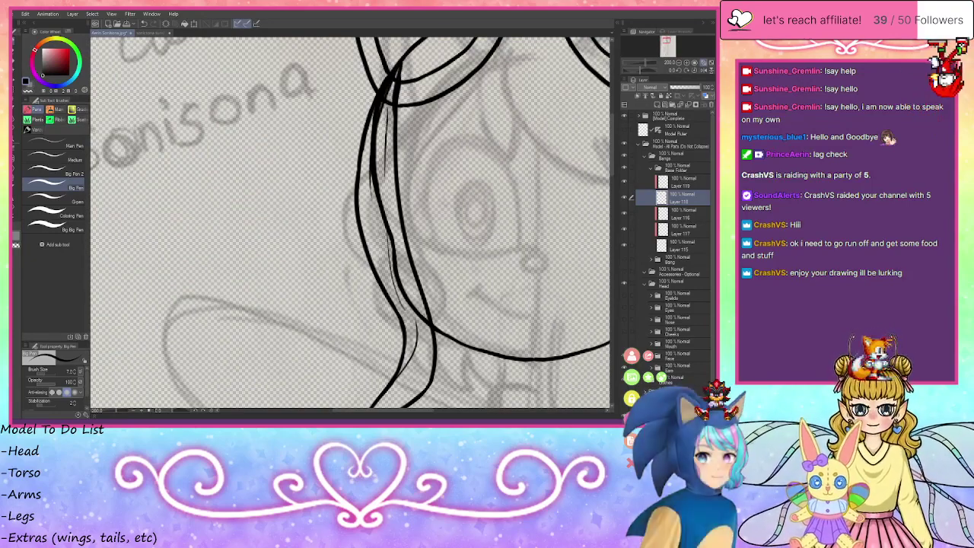
key("ctrl+z")
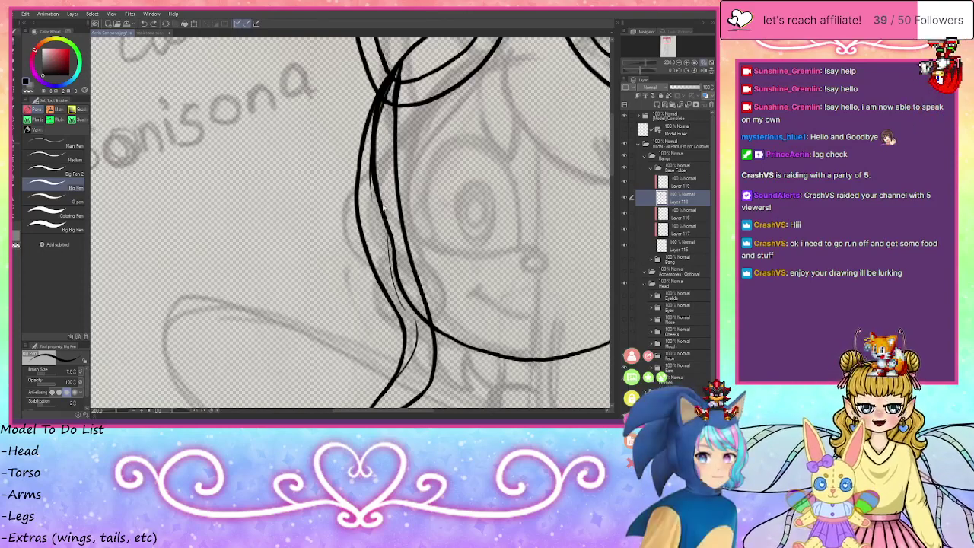
left_click_drag(384, 163, 388, 226)
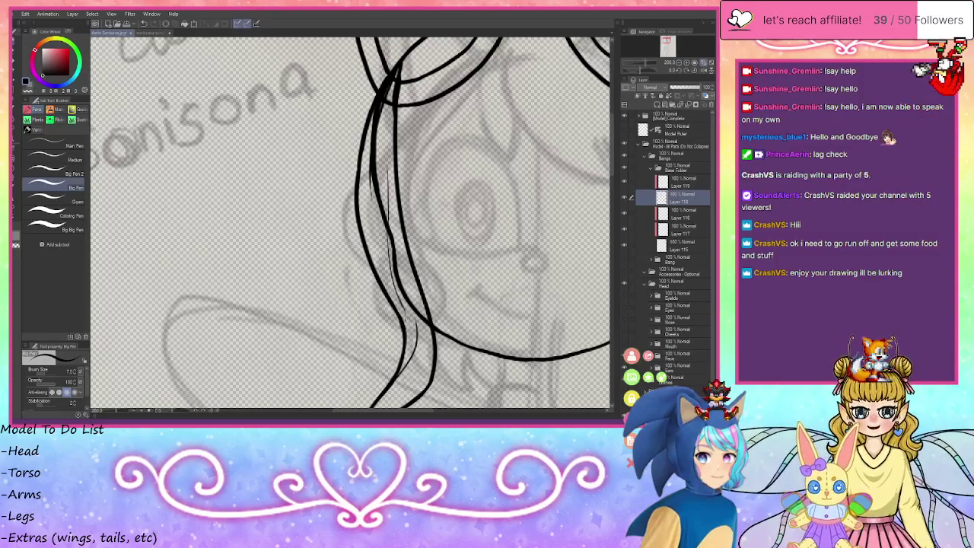
left_click_drag(411, 330, 401, 296)
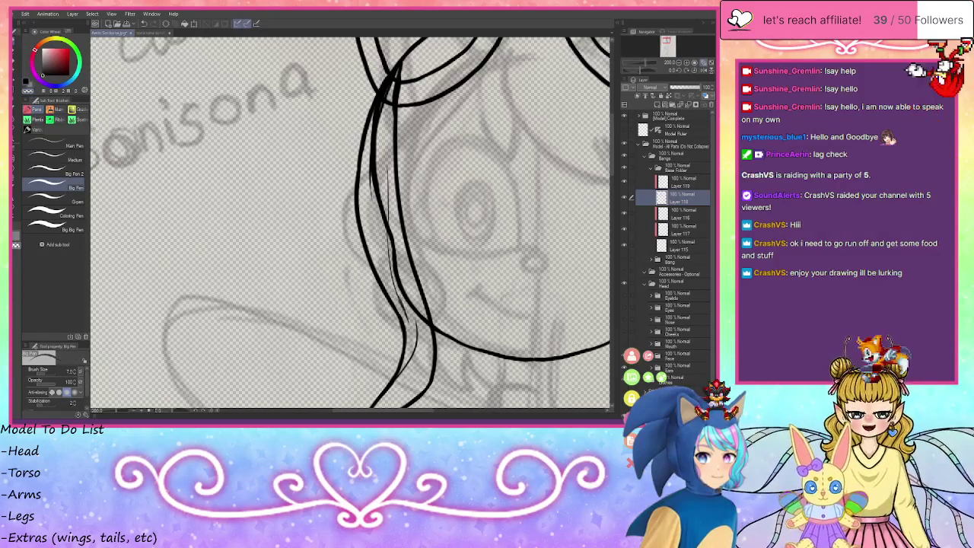
key("ctrl+z")
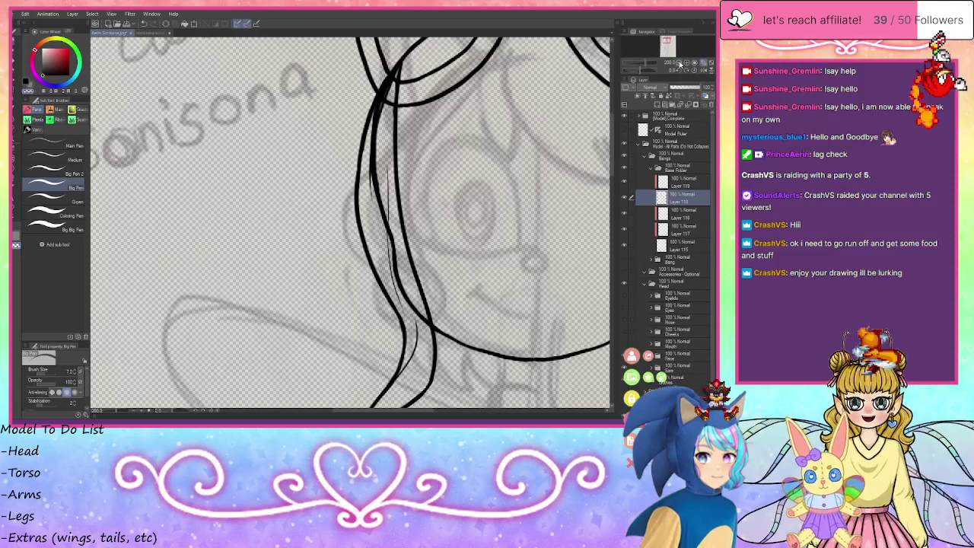
- Draw a short curved side lock from the opposite ear's base down beside the cheek, ending in a point, and refine its inner edge
left_click(679, 63)
left_click(679, 62)
left_click(669, 42)
left_click_drag(670, 43, 672, 41)
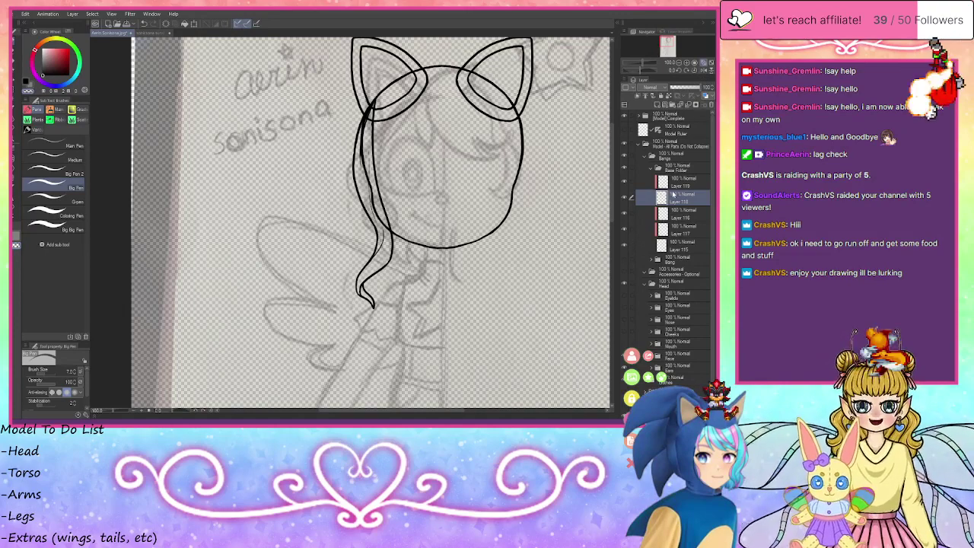
left_click(652, 168)
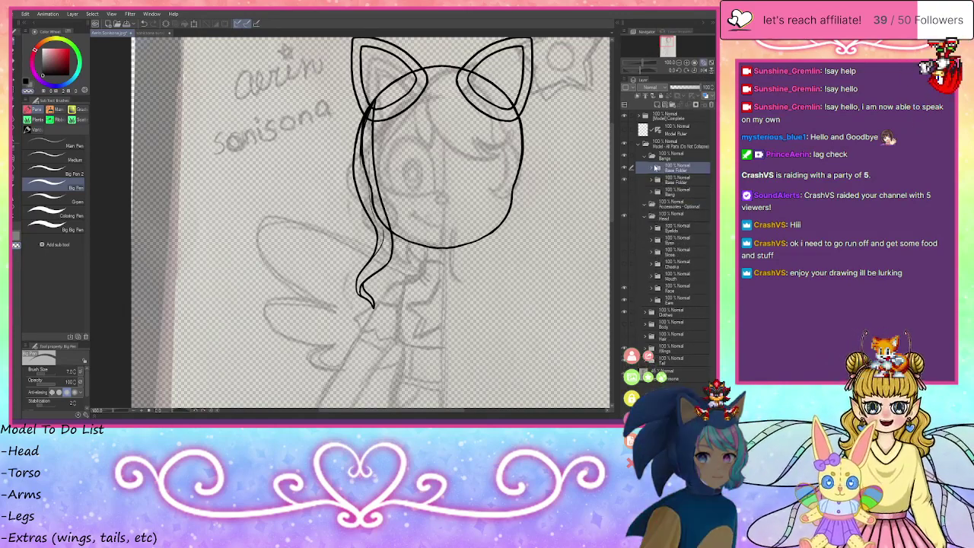
left_click(652, 168)
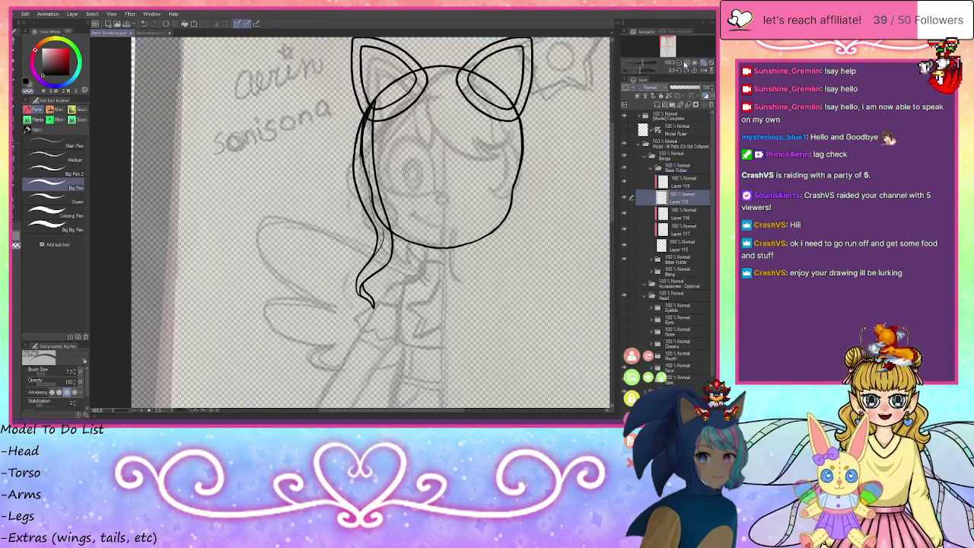
left_click(686, 64)
left_click_drag(672, 48, 671, 45)
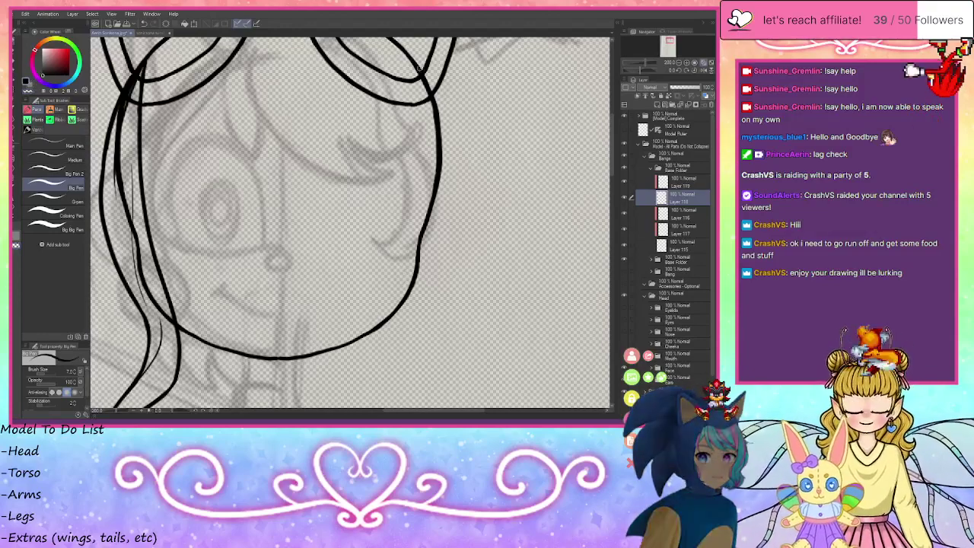
mouse_move(410, 55)
left_mouse_down()
mouse_move(446, 79)
mouse_move(459, 108)
mouse_move(434, 253)
left_mouse_up()
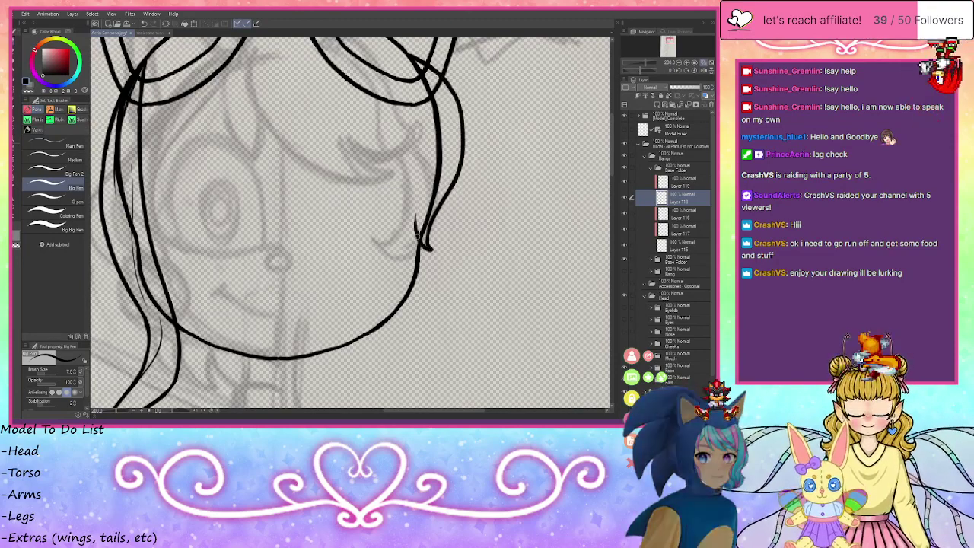
left_click_drag(424, 161, 433, 102)
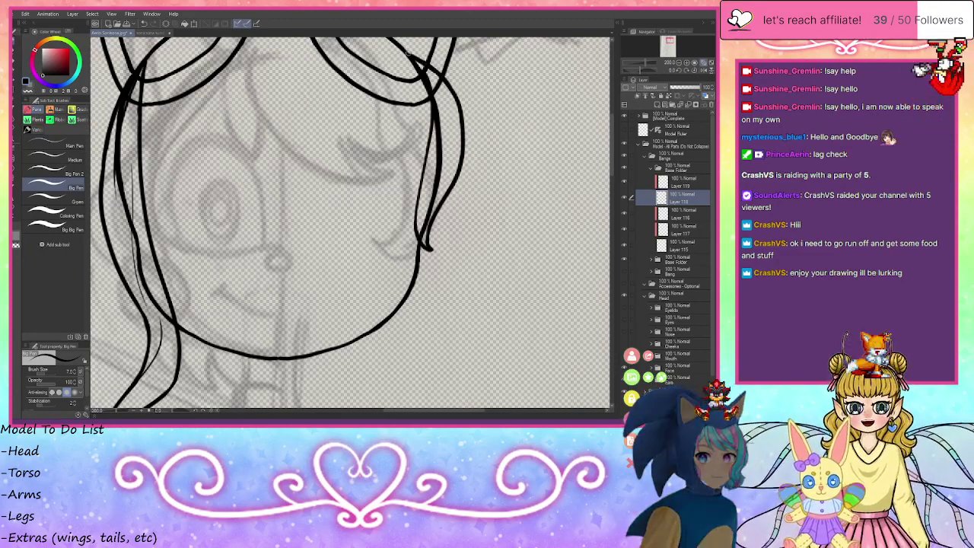
mouse_move(411, 60)
left_mouse_down()
mouse_move(428, 120)
mouse_move(419, 198)
left_mouse_up()
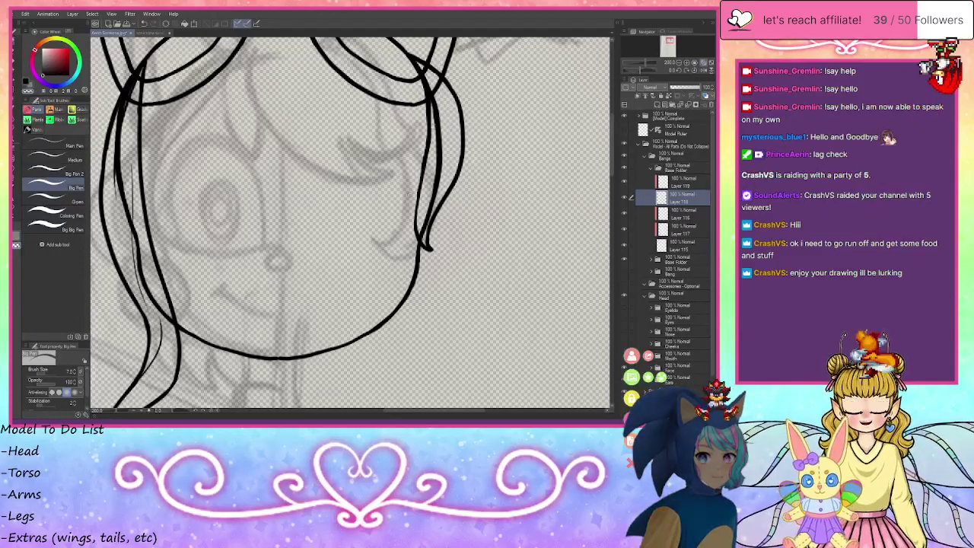
- Show the Mouth, Nose, Eyes, Eyelids, Bang, Body and Hair folders together with the new side locks
key("ctrl+0")
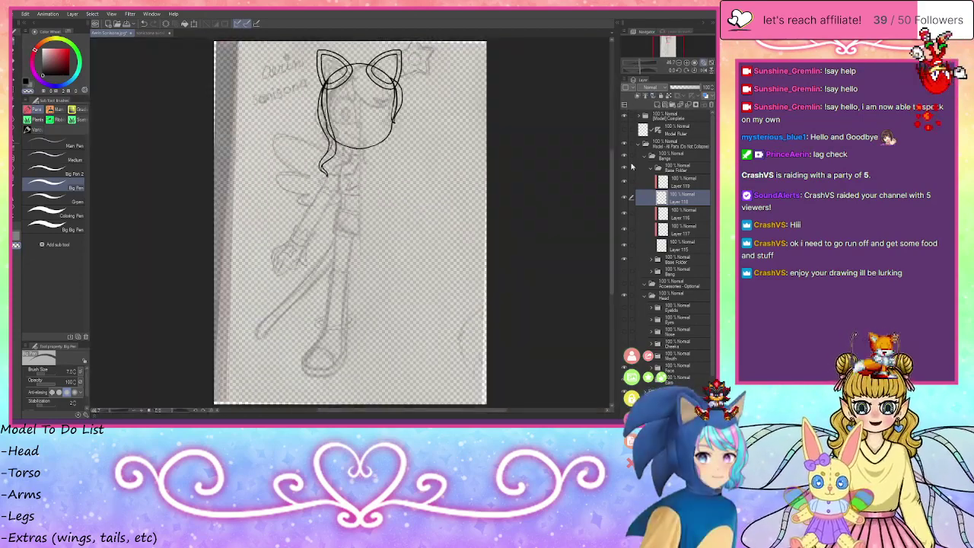
left_click(625, 404)
left_click(625, 404)
left_click(624, 356)
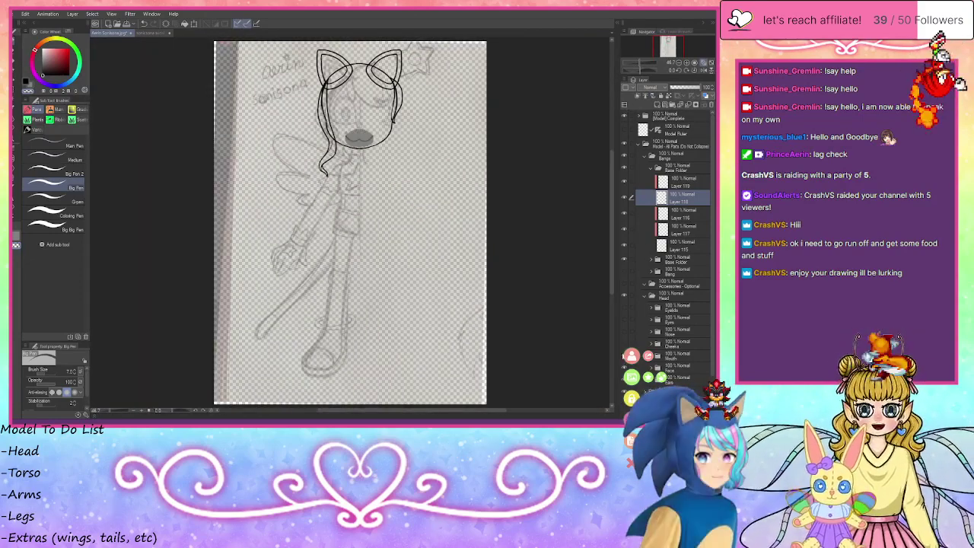
left_click(624, 332)
left_click(624, 320)
left_click(624, 307)
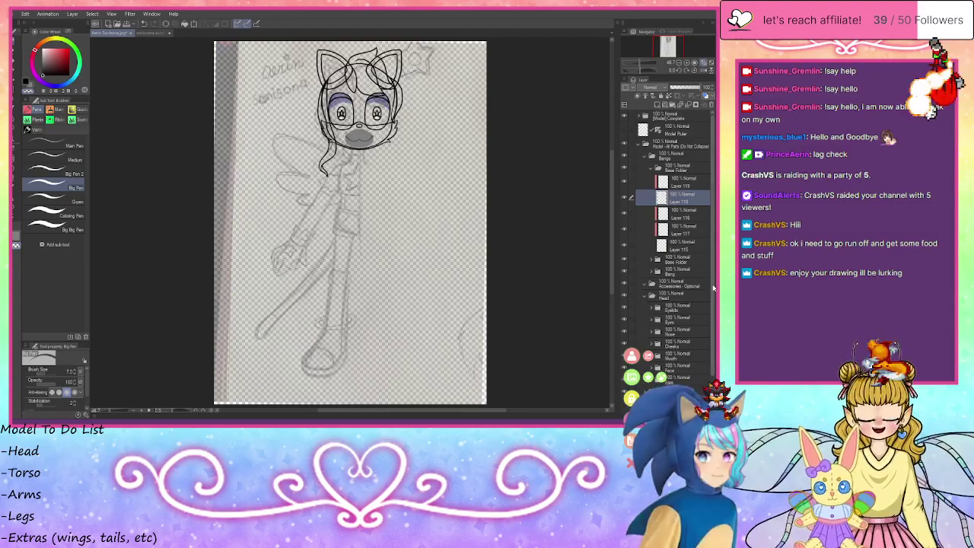
scroll(627, 366, "down", 2)
left_click(627, 370)
left_click(627, 365)
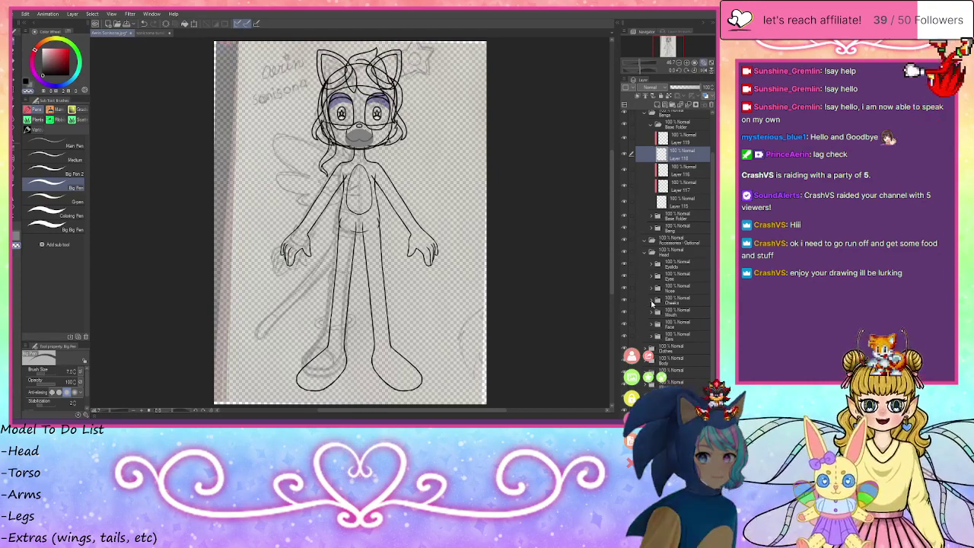
- Hide the rough sketch and lower the Body folder's opacity to about 36%
scroll(397, 256, "down", 1)
scroll(403, 216, "up", 2)
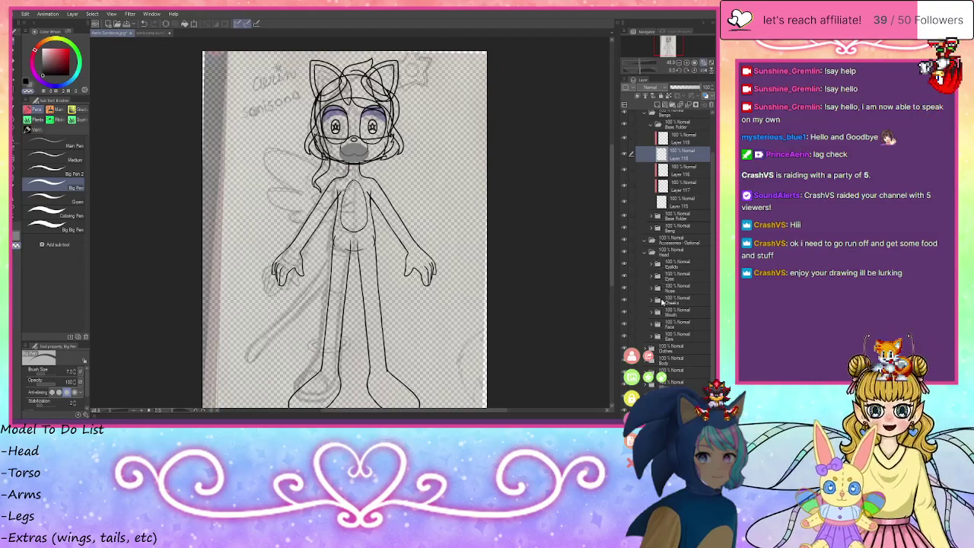
left_click(673, 360)
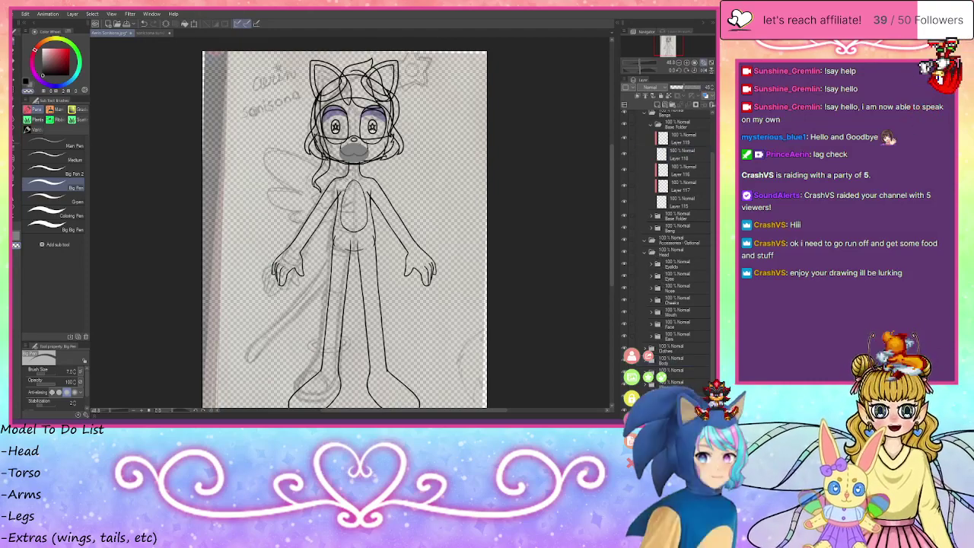
left_click(713, 105)
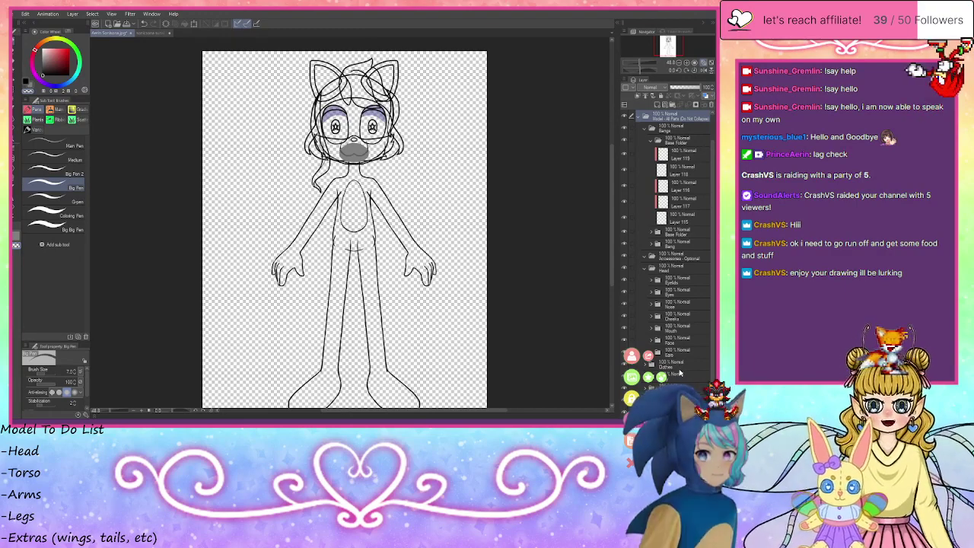
left_click(681, 374)
left_click(682, 88)
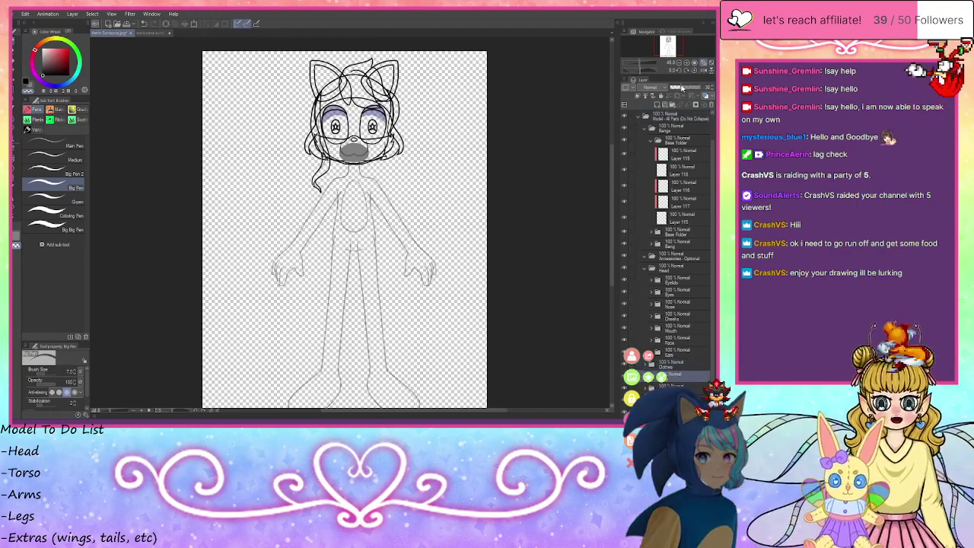
- Hide the Bangs folder and collapse it in the layer list
scroll(629, 171, "up", 2)
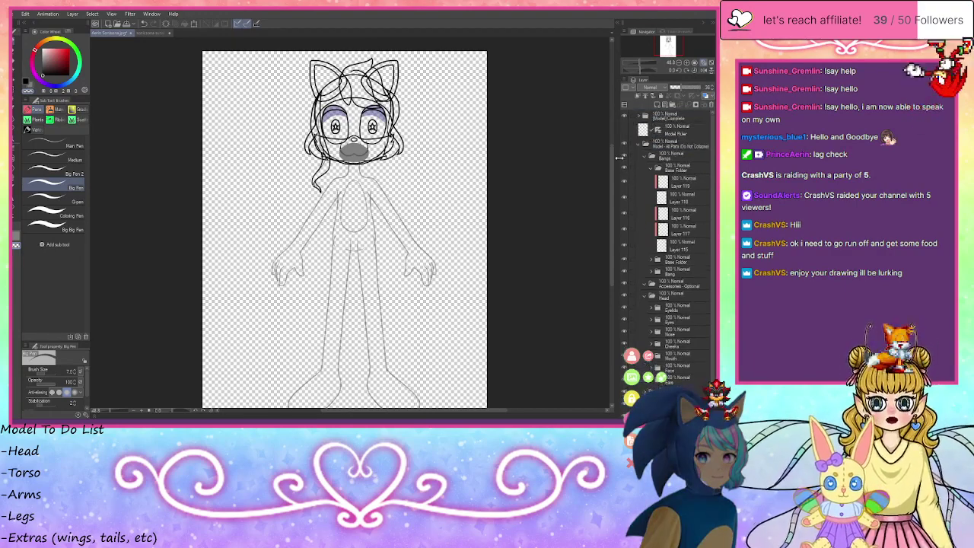
left_click(624, 156)
left_click(645, 155)
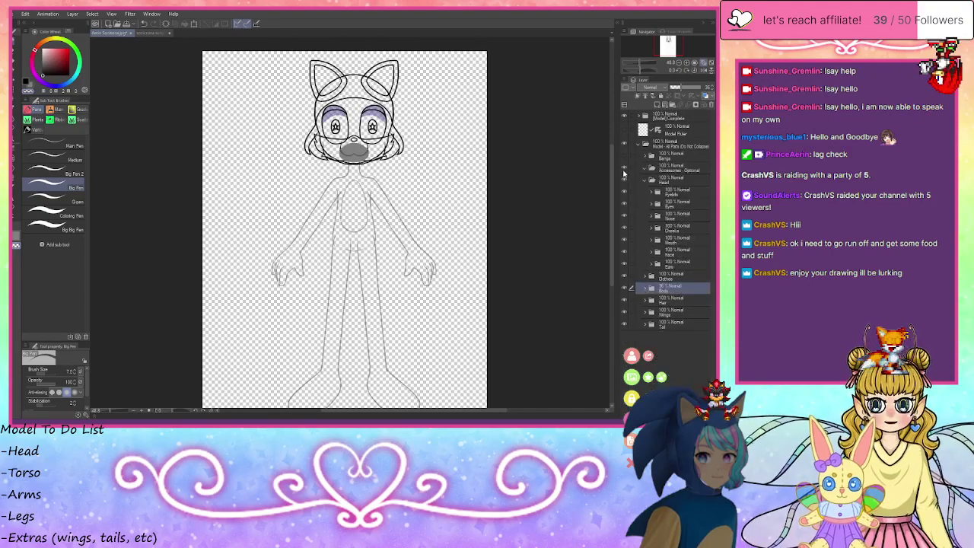
- Hide the Head and Hair folders so only the faint body outline remains on the canvas
left_click(624, 179)
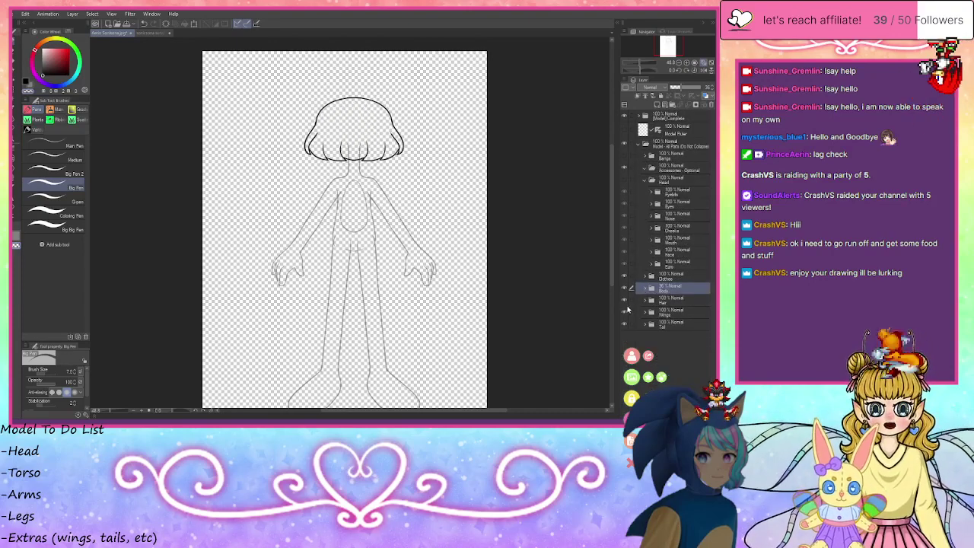
left_click(625, 300)
scroll(381, 183, "up", 1)
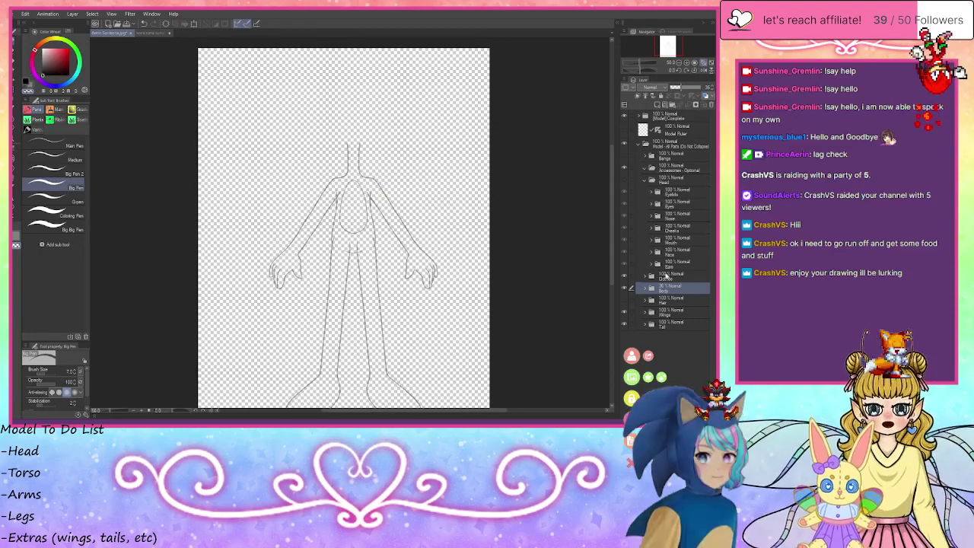
- Add a new layer inside the Wings folder and draw a small hooked curve between the torso oval's upper edge and the armpit
left_click(652, 315)
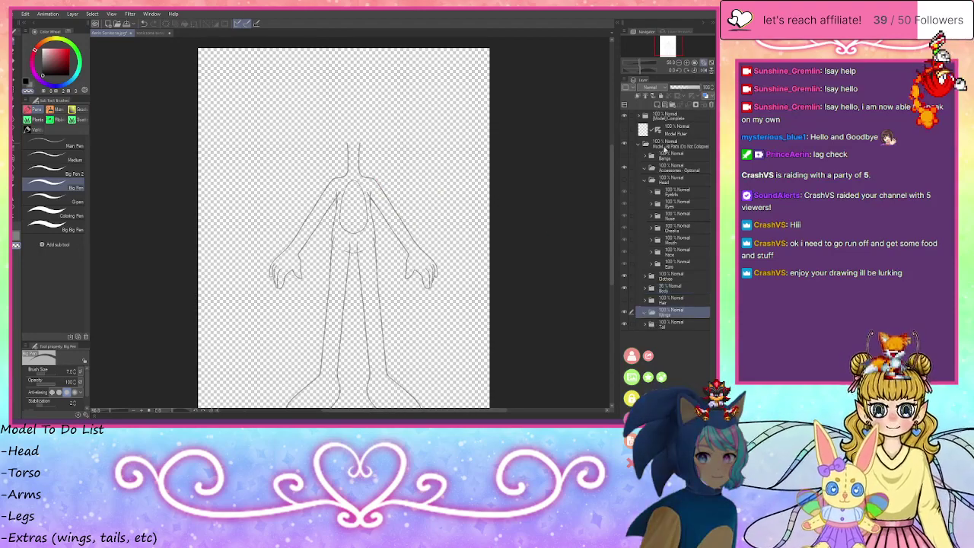
left_click(659, 106)
scroll(362, 191, "up", 6)
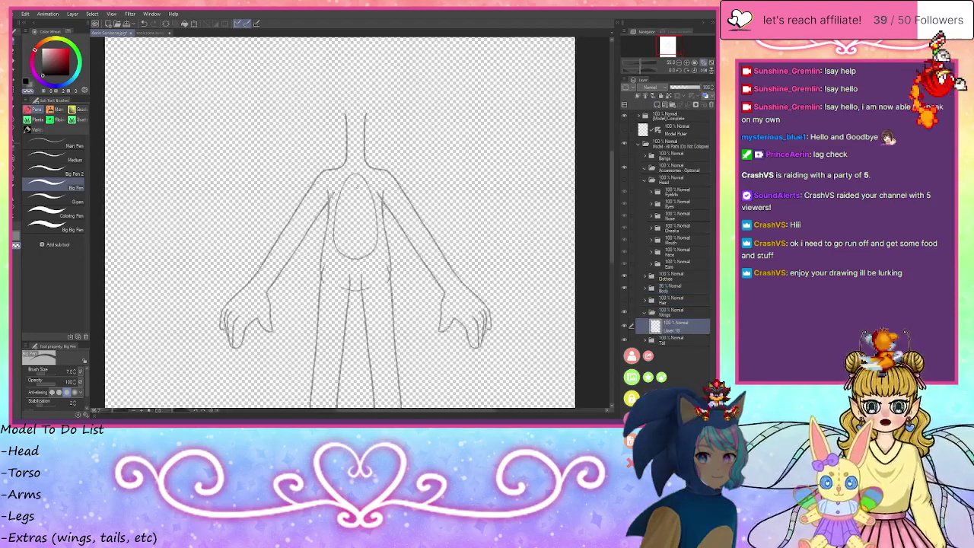
scroll(431, 134, "up", 3)
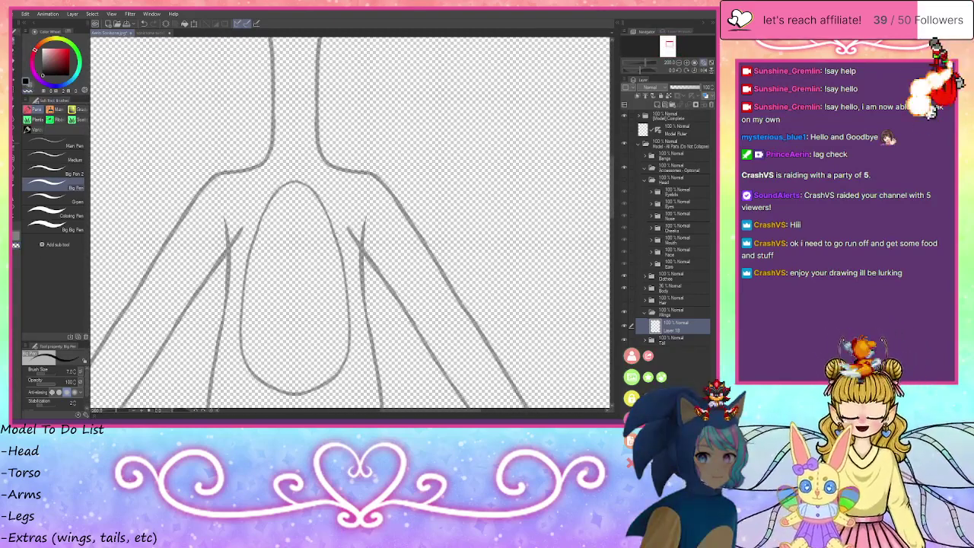
mouse_move(335, 233)
left_mouse_down()
mouse_move(361, 234)
mouse_move(353, 259)
left_mouse_up()
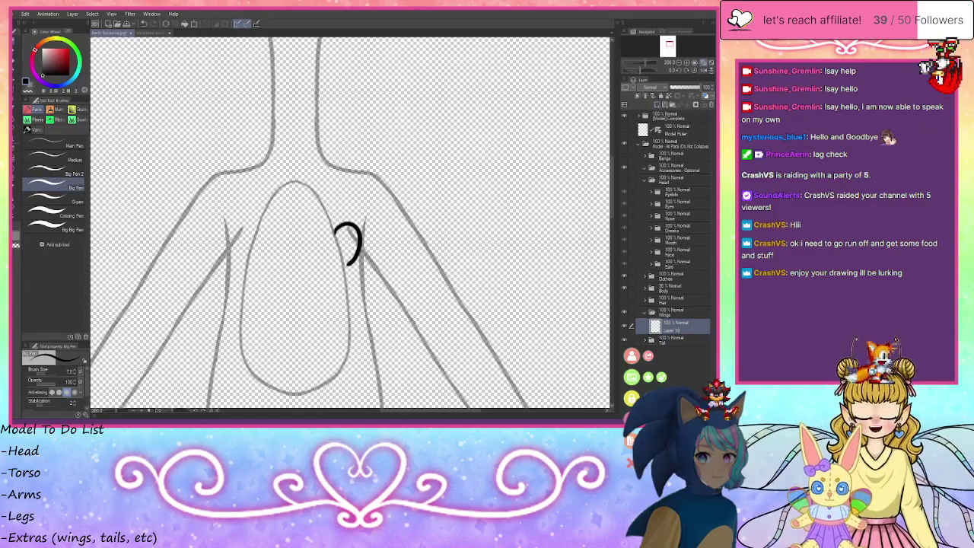
- Undo the unmirrored stroke and show the Model Ruler symmetry guide, keeping the layer in the Wings folder active for drawing
key("ctrl+z")
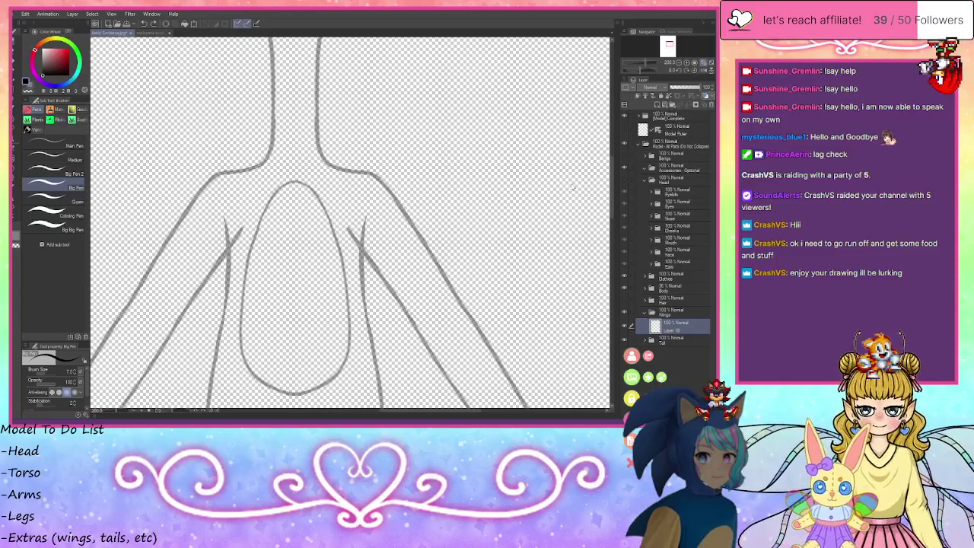
left_click(672, 135)
left_click(625, 130)
left_click(670, 327)
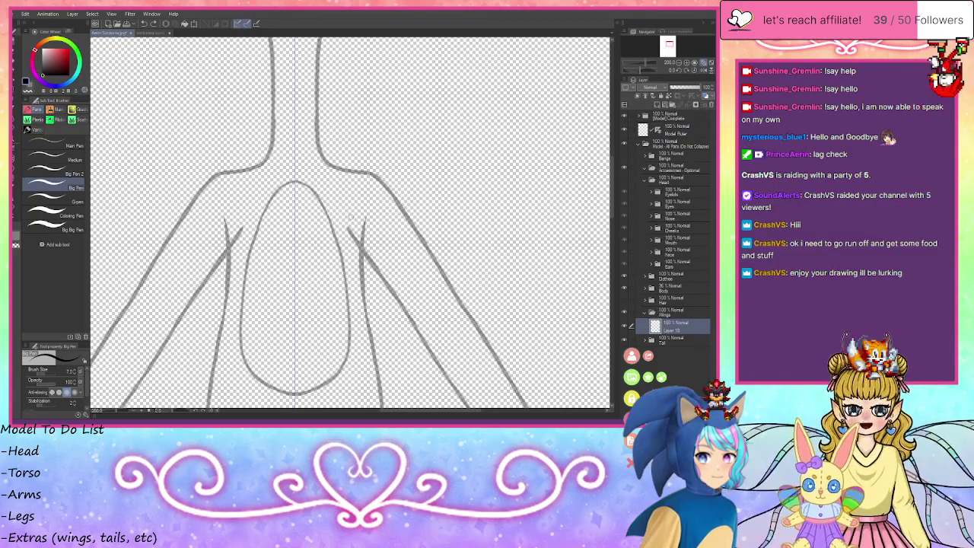
- Draw the mirrored upper wings with a curl at the base, and the mirrored middle wings on a new layer
mouse_move(338, 222)
left_mouse_down()
mouse_move(342, 242)
mouse_move(326, 217)
mouse_move(365, 147)
mouse_move(435, 86)
mouse_move(513, 43)
mouse_move(542, 63)
mouse_move(518, 129)
mouse_move(475, 181)
mouse_move(419, 214)
mouse_move(381, 221)
left_mouse_up()
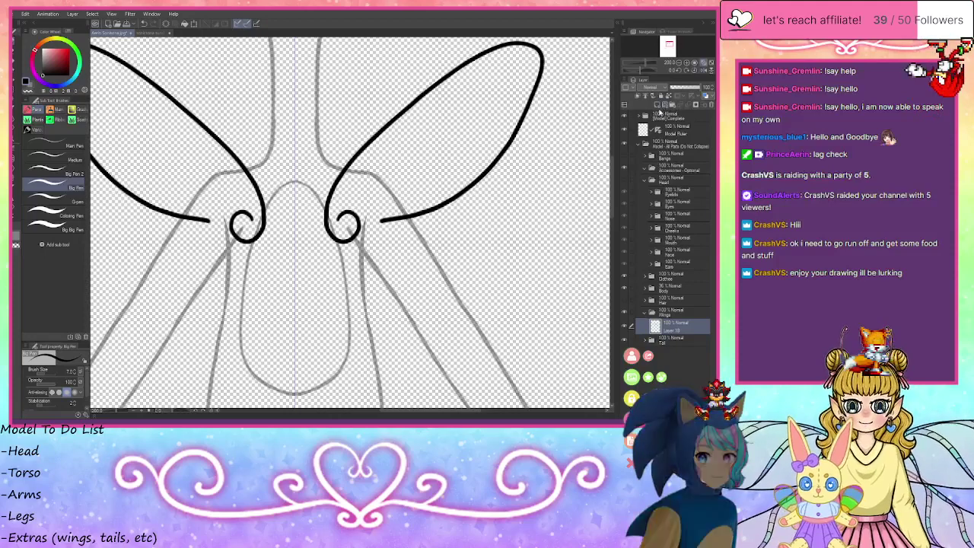
key("ctrl+z")
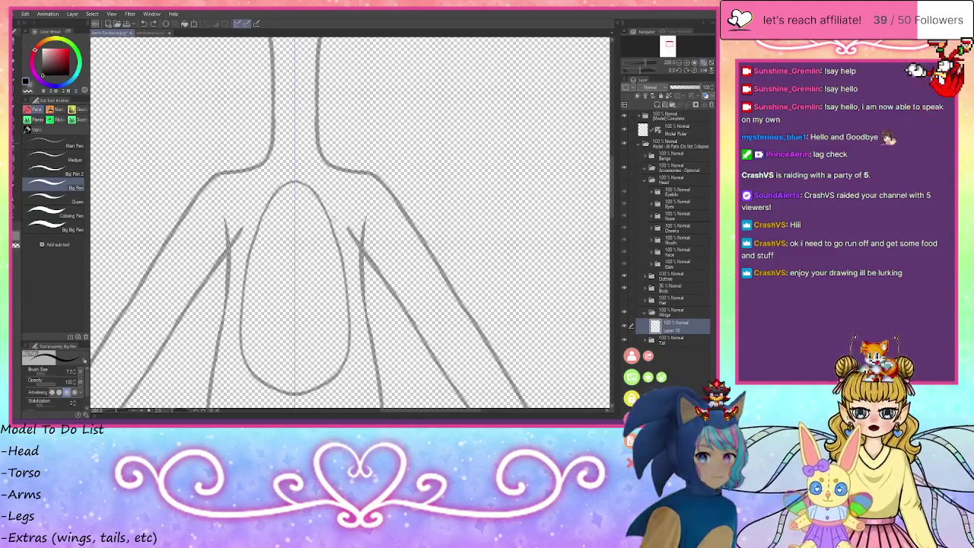
mouse_move(334, 222)
left_mouse_down()
mouse_move(363, 222)
mouse_move(341, 245)
mouse_move(322, 237)
mouse_move(348, 180)
mouse_move(475, 86)
mouse_move(546, 63)
mouse_move(578, 89)
mouse_move(555, 146)
mouse_move(483, 201)
mouse_move(386, 225)
left_mouse_up()
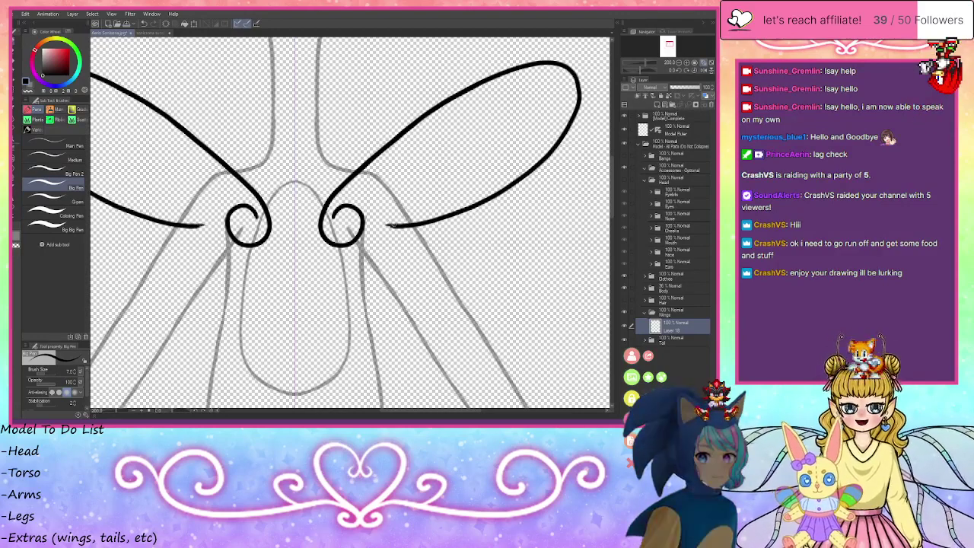
left_click(658, 105)
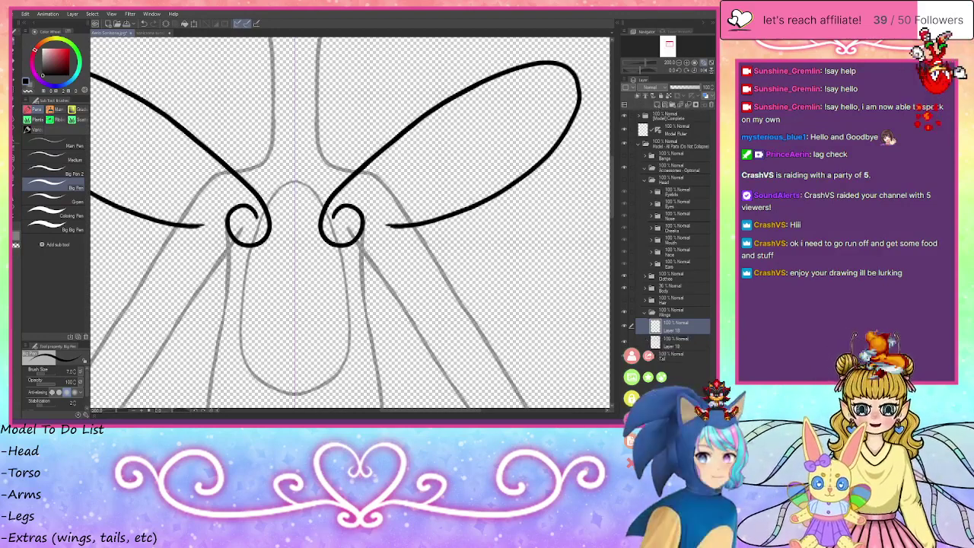
mouse_move(365, 217)
left_mouse_down()
mouse_move(565, 158)
mouse_move(376, 253)
left_mouse_up()
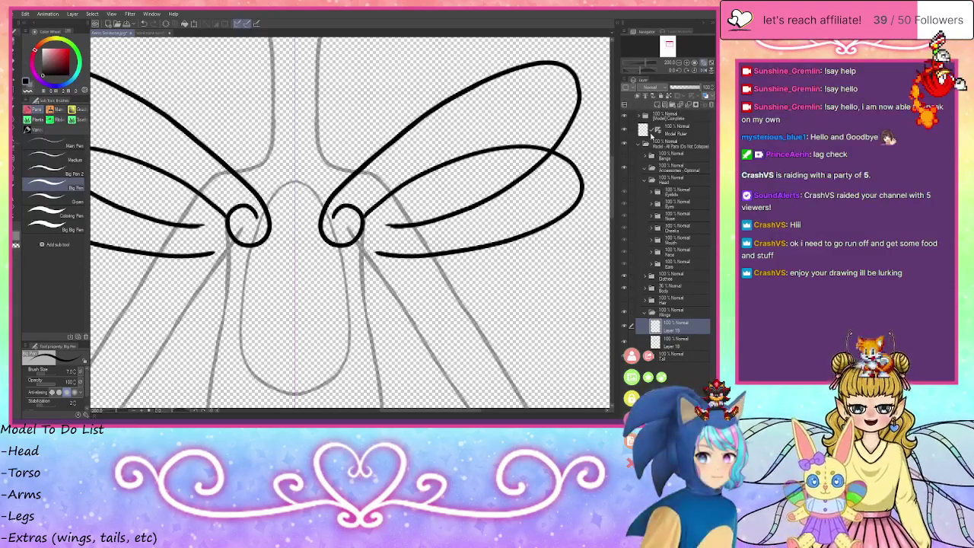
- Add another layer in the Wings folder and try a downward-sloping lower wing pair on it
left_click(657, 105)
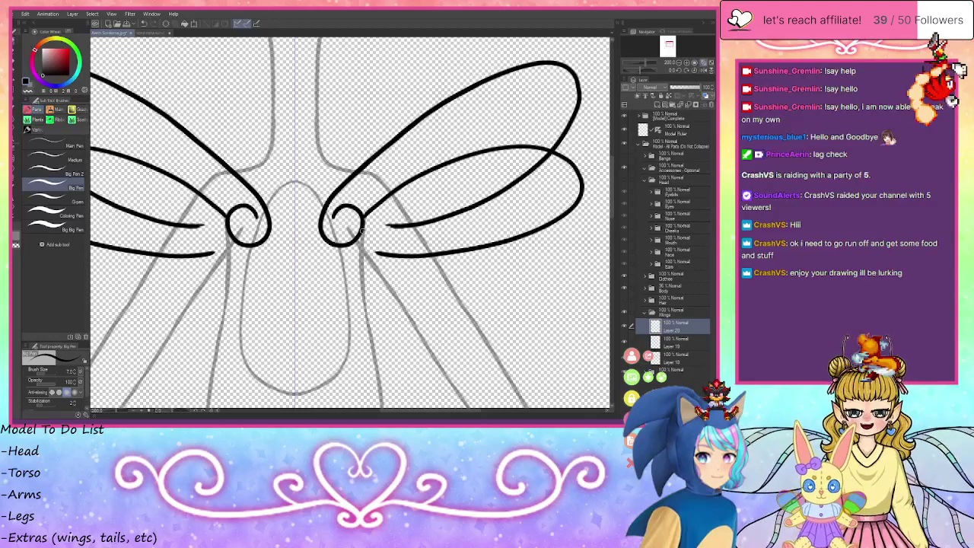
mouse_move(362, 230)
left_mouse_down()
mouse_move(521, 261)
mouse_move(477, 300)
mouse_move(382, 282)
mouse_move(361, 246)
left_mouse_up()
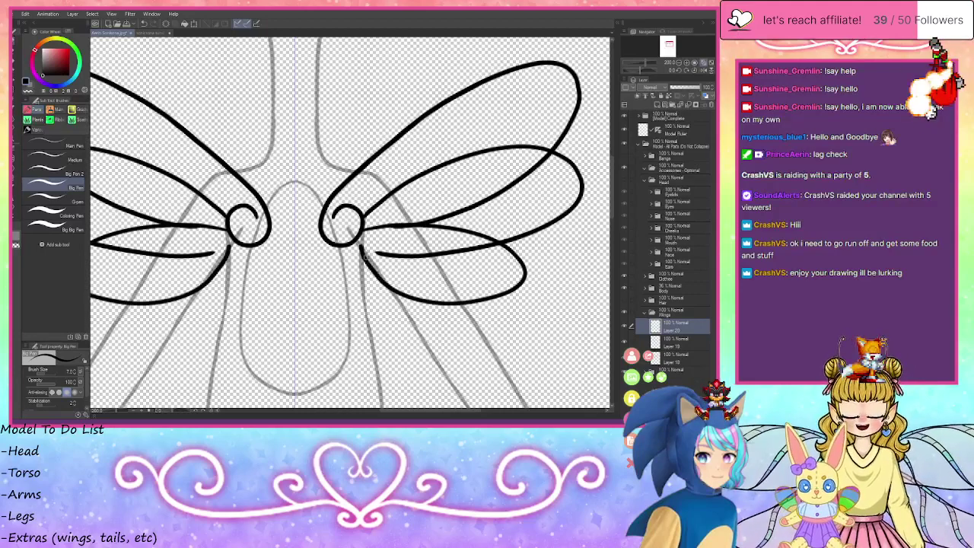
key("ctrl+z")
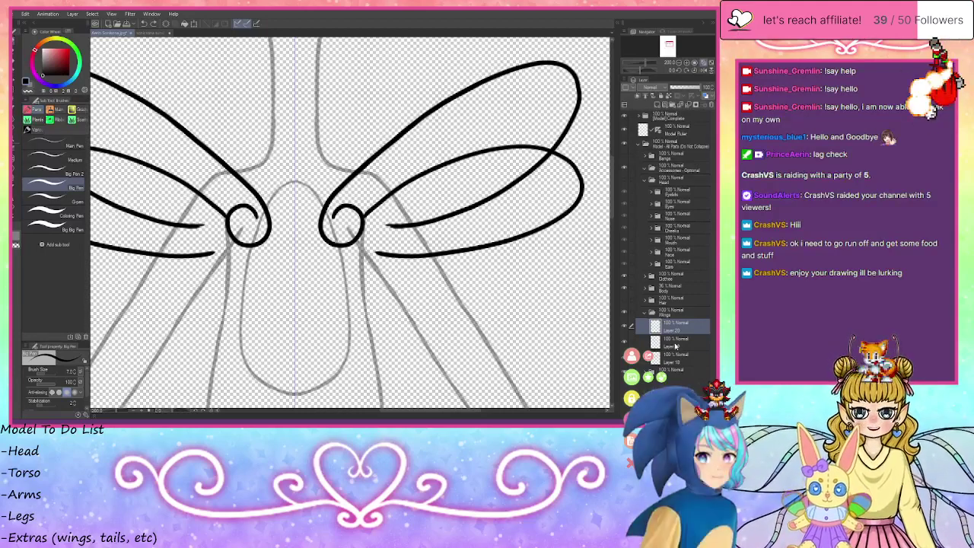
- Move the middle wings on Layer 19 up slightly and extend their upper line to meet the curl
left_click(675, 344)
left_click(15, 84)
left_click_drag(388, 238, 387, 227)
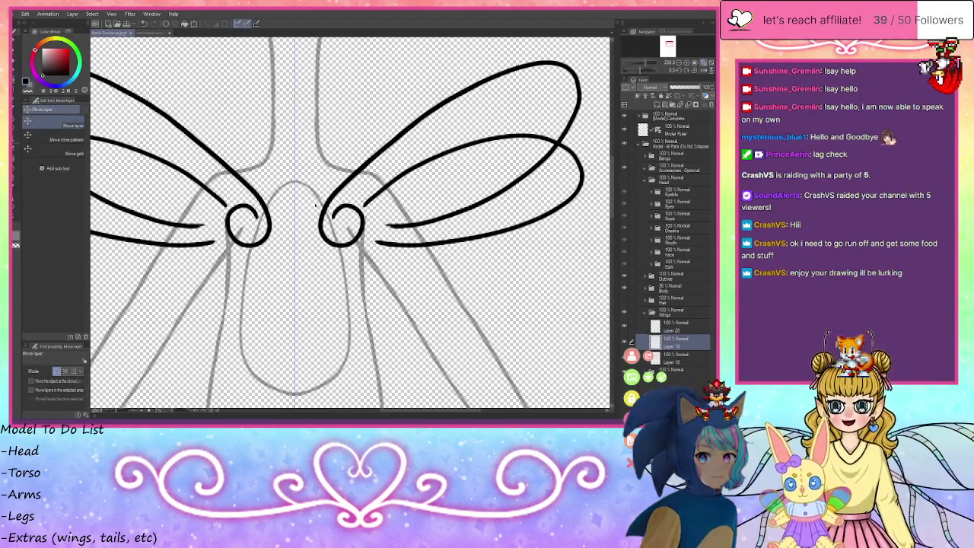
key("p")
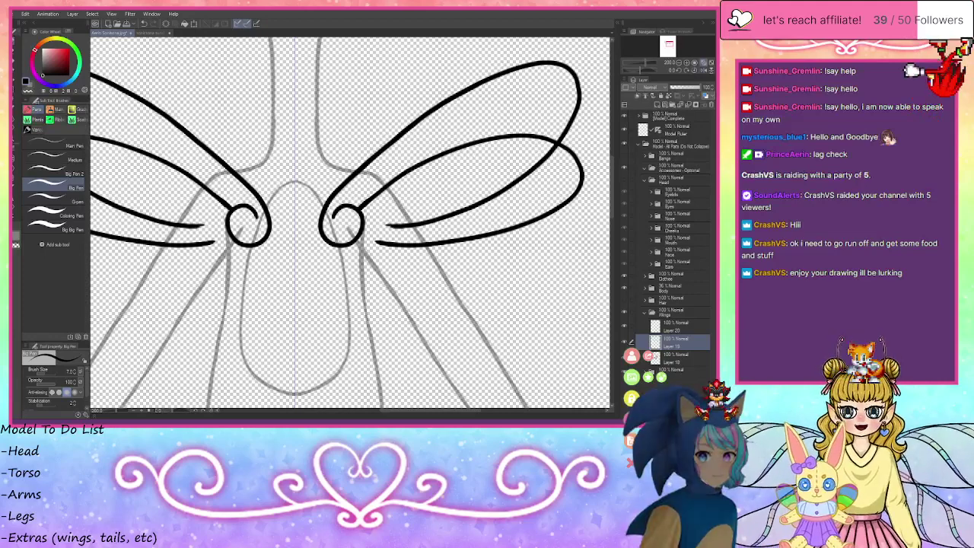
- Draw a flatter, mirrored lower wing pair on Layer 20, starting and ending at the curls
left_click(660, 323)
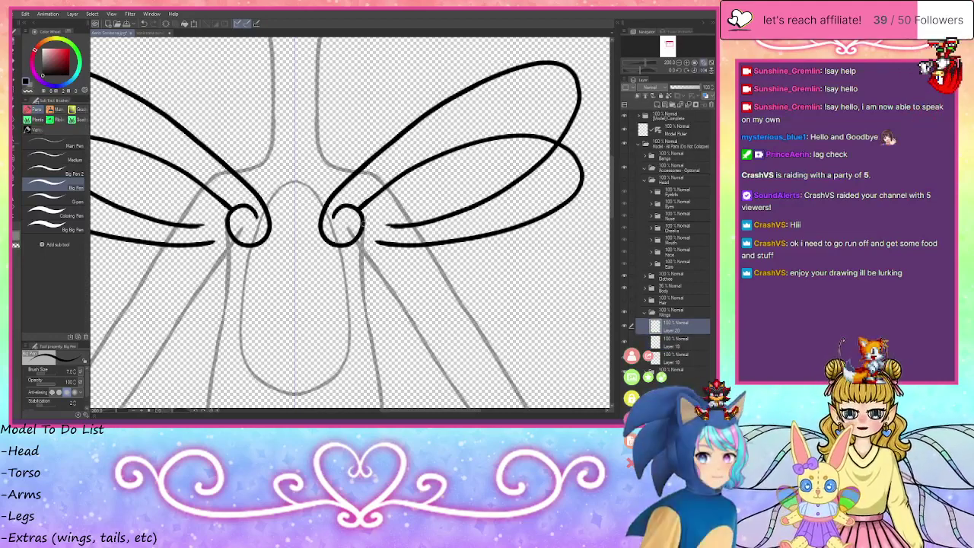
mouse_move(362, 222)
left_mouse_down()
mouse_move(481, 200)
mouse_move(549, 254)
mouse_move(397, 266)
mouse_move(354, 250)
left_mouse_up()
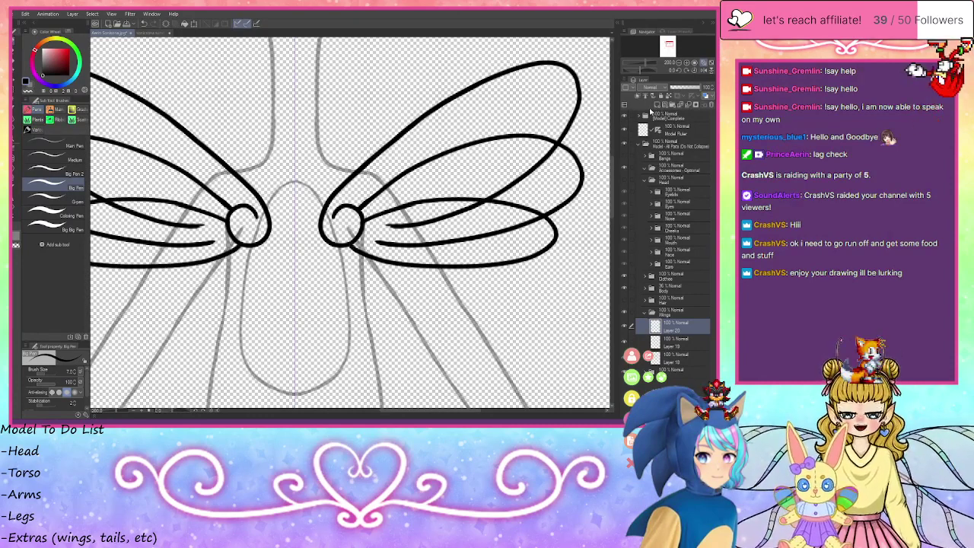
left_click(680, 63)
left_click(681, 65)
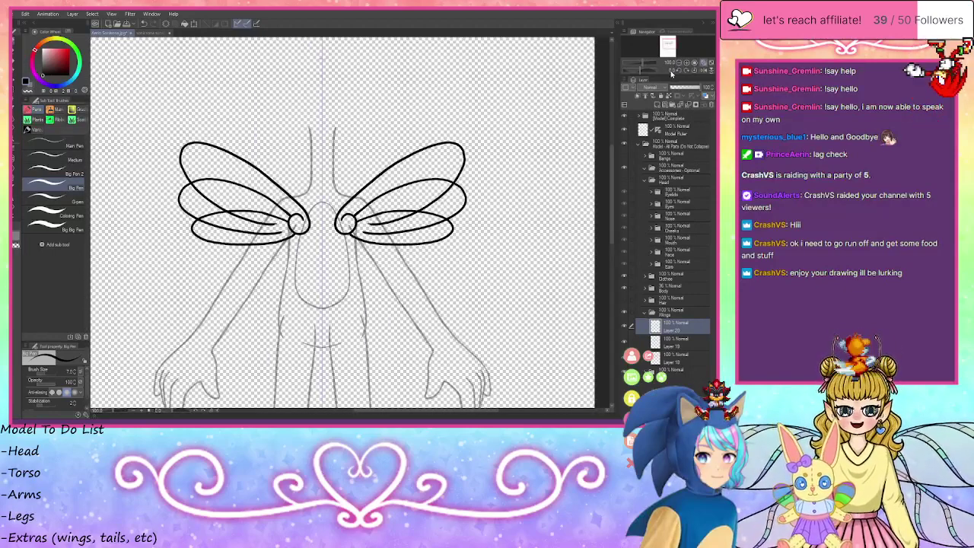
left_click_drag(671, 48, 670, 47)
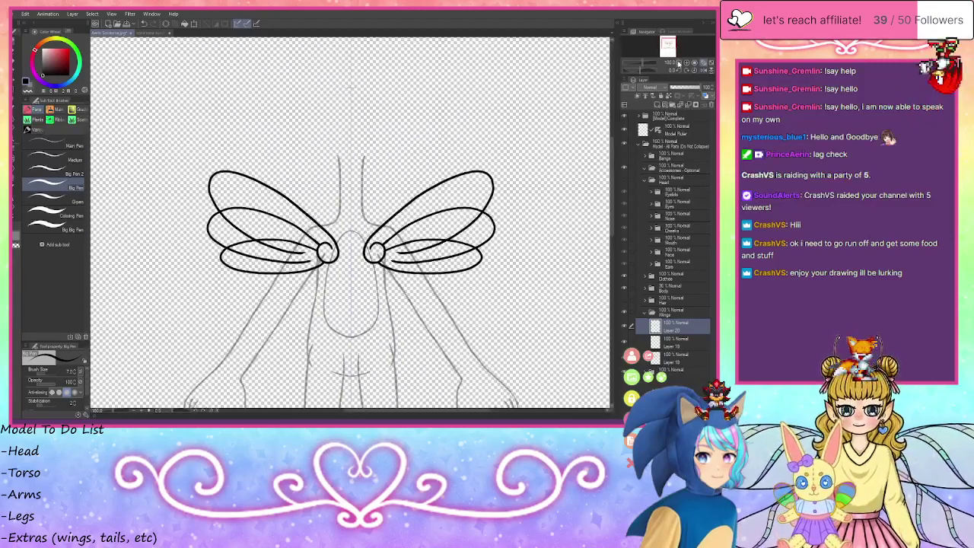
- Extend the lower edge of the middle wings on Layer 19 so it joins the curl
left_click(686, 63)
left_click(686, 63)
left_click(687, 63)
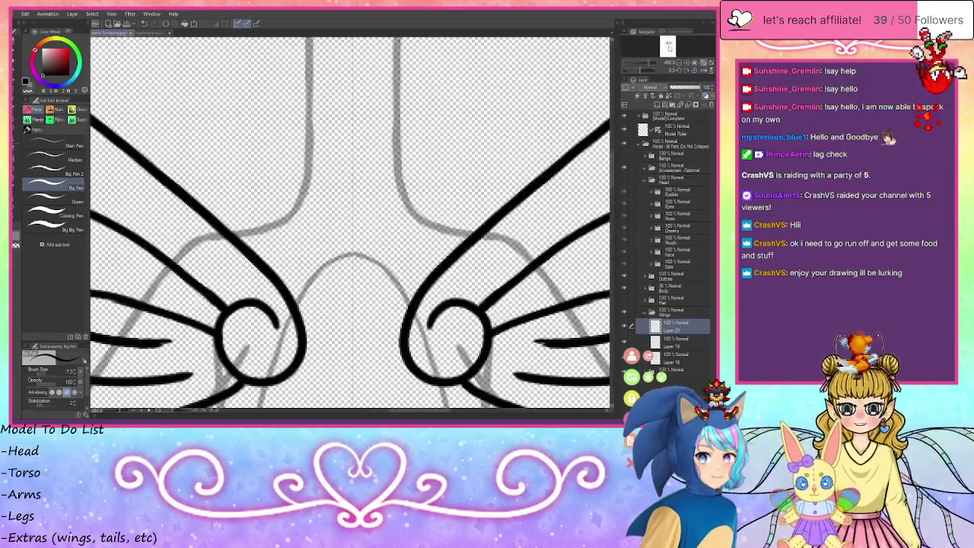
left_click_drag(670, 49, 669, 46)
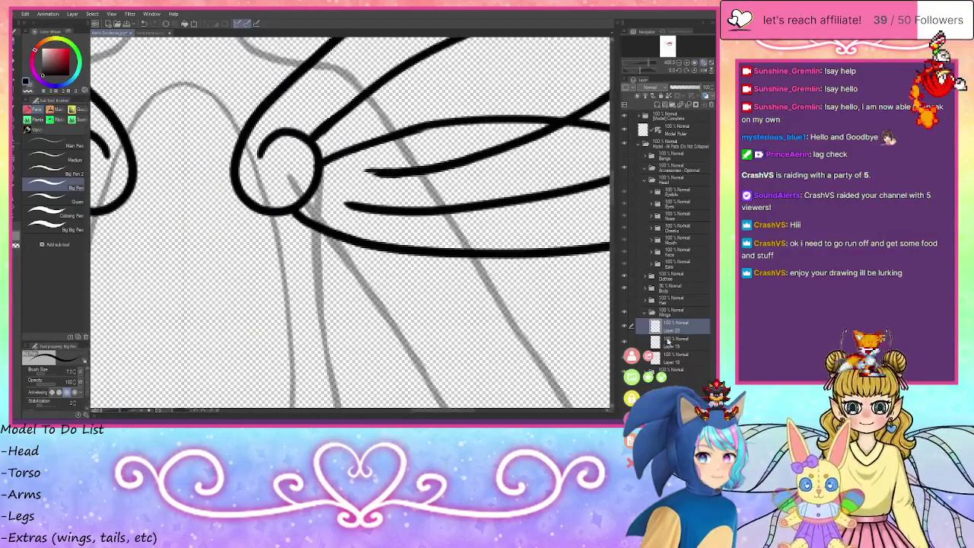
left_click(669, 342)
left_click_drag(313, 185, 367, 208)
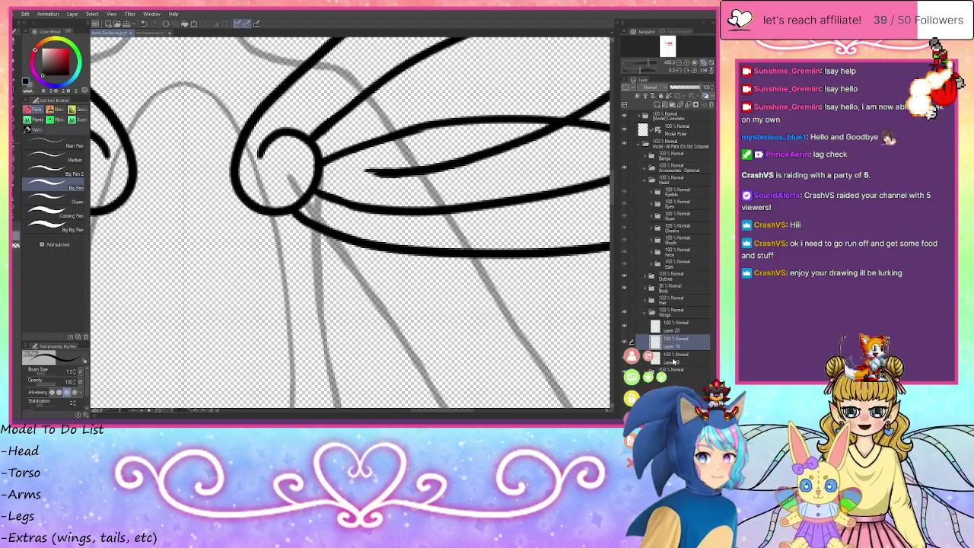
- Hide Layer 19 and extend the upper wings' lower edge to the curl on Layer 18
left_click(625, 342)
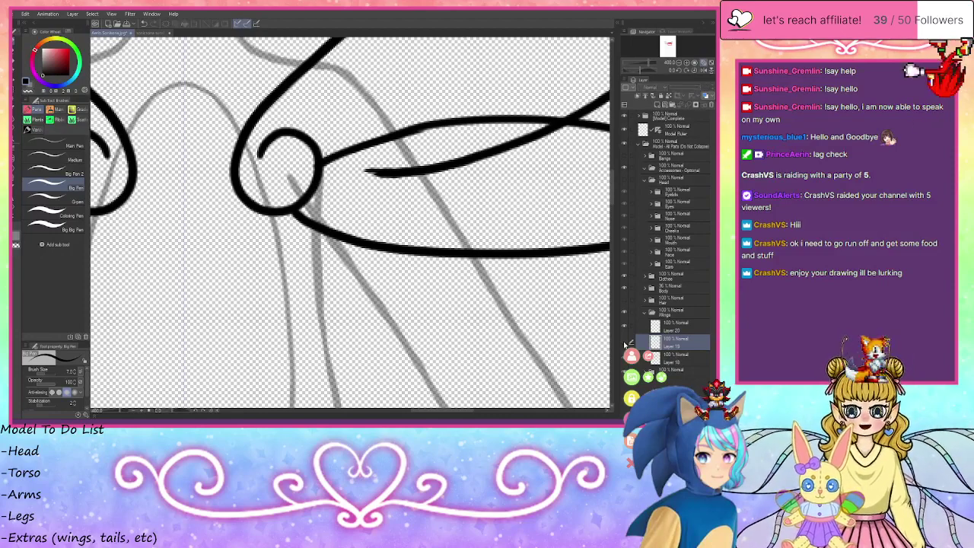
left_click(671, 328)
left_click(672, 360)
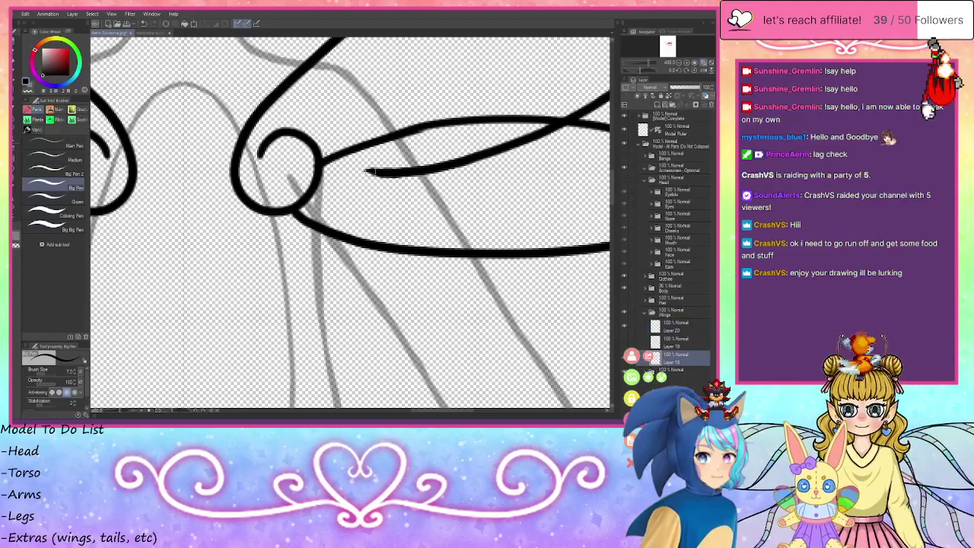
mouse_move(370, 171)
left_mouse_down()
mouse_move(318, 167)
mouse_move(431, 170)
left_mouse_up()
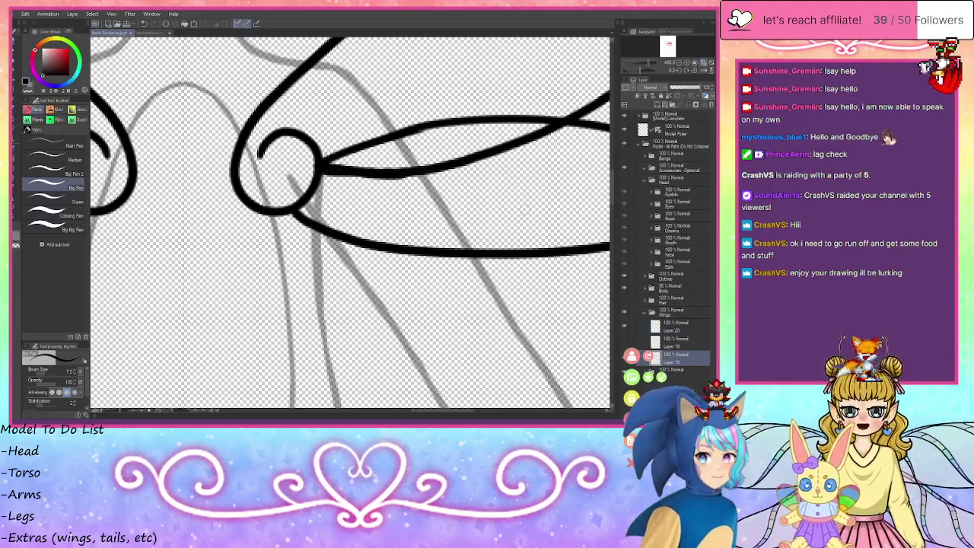
- Lasso the curls of the upper wings onto their own layer and reorder the wing layers with Layer 20 lowest
left_click(16, 95)
left_click(61, 151)
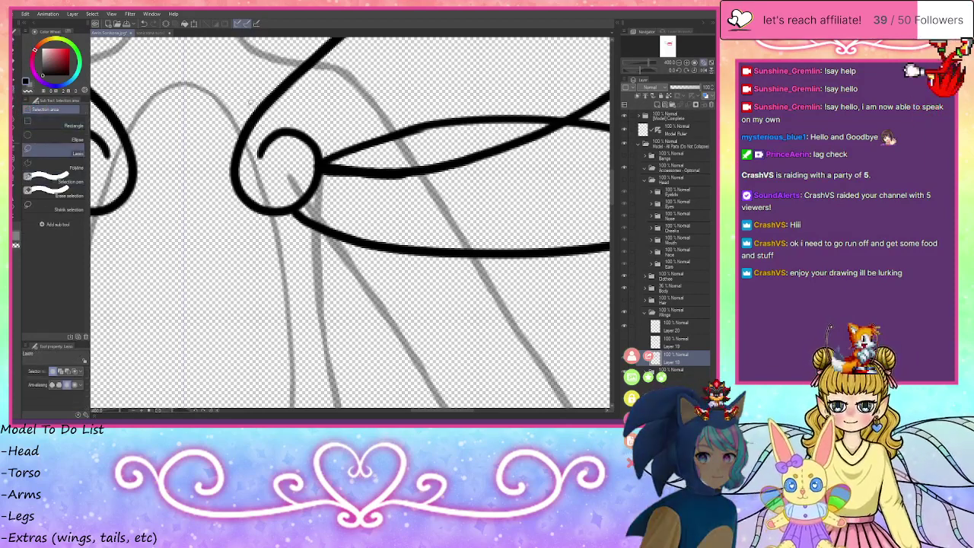
mouse_move(244, 126)
left_mouse_down()
mouse_move(293, 113)
mouse_move(327, 126)
mouse_move(222, 160)
mouse_move(243, 126)
left_mouse_up()
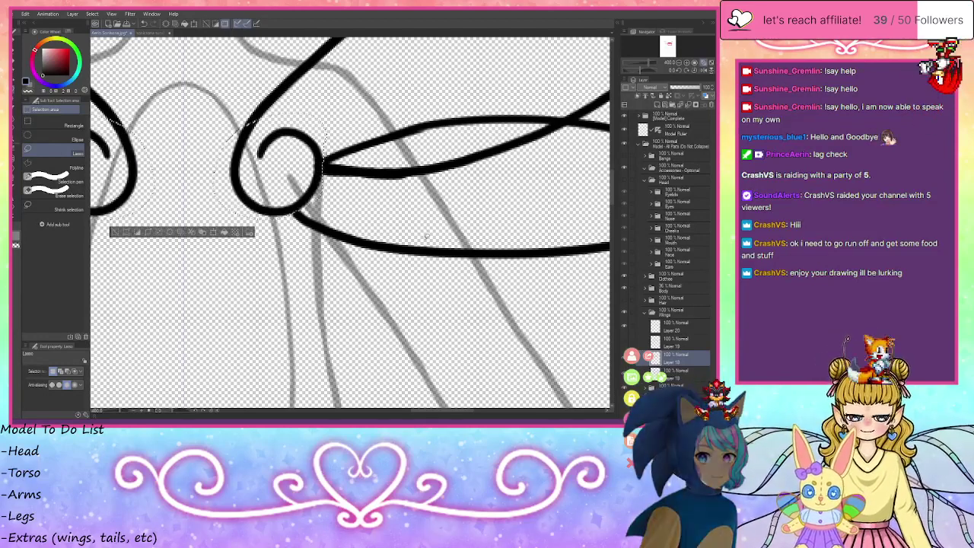
key("ctrl+d")
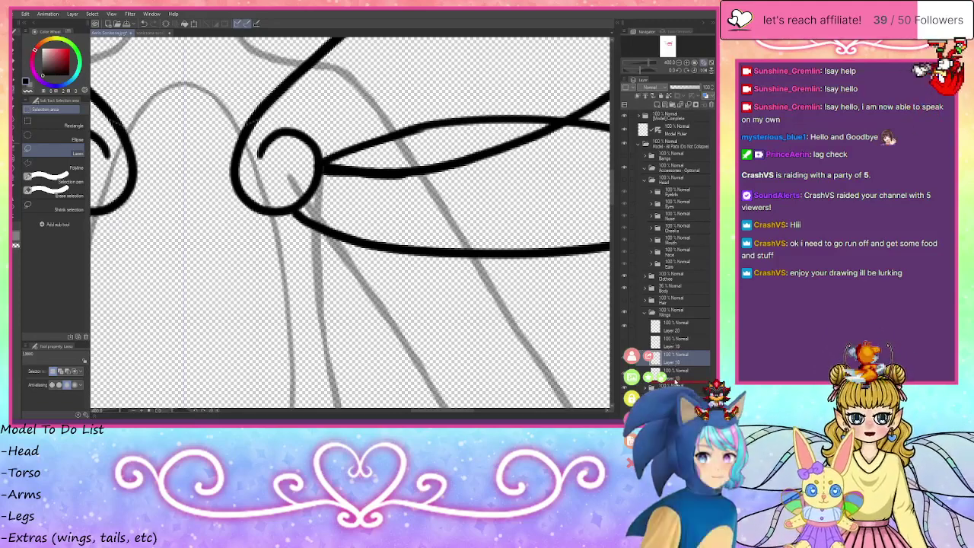
mouse_move(680, 329)
left_mouse_down()
mouse_move(675, 349)
mouse_move(684, 332)
left_mouse_up()
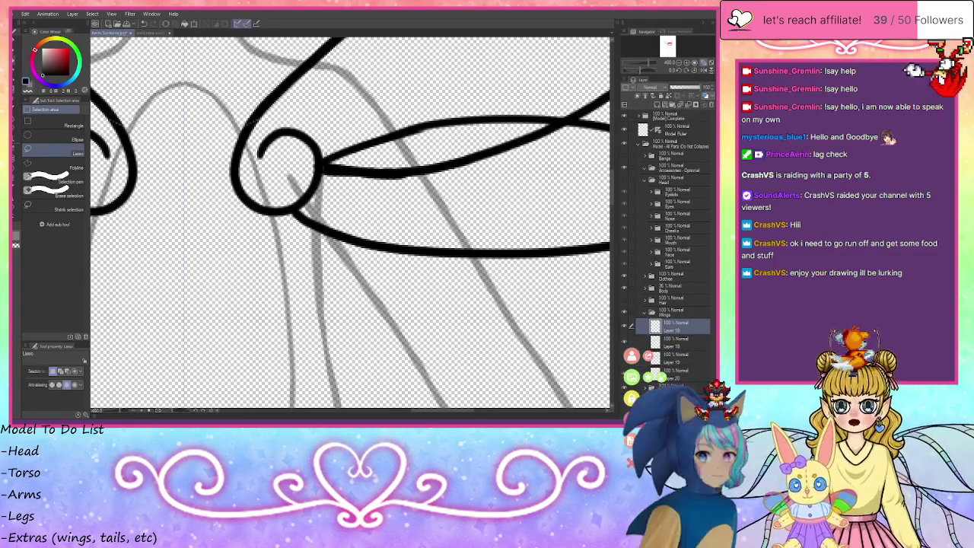
- Erase the upper wings' line near the curl and redraw it so the wing base closes in a rounded shape behind the curl
key("p")
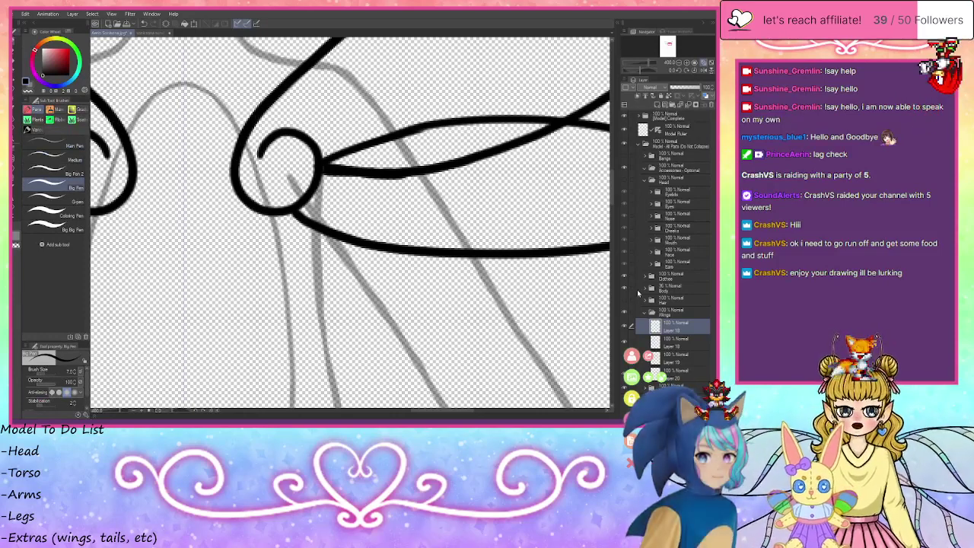
left_click(671, 347)
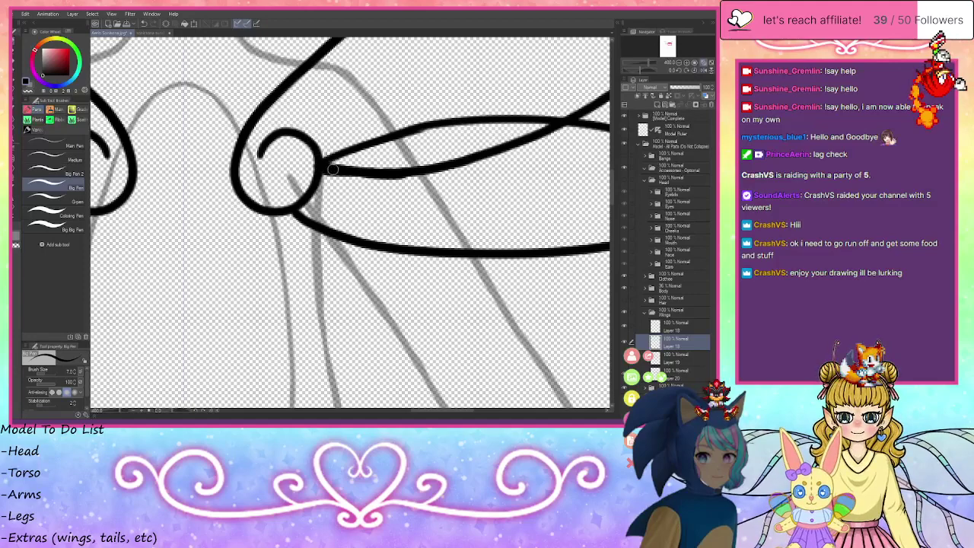
mouse_move(332, 171)
left_mouse_down()
mouse_move(259, 149)
mouse_move(255, 120)
left_mouse_up()
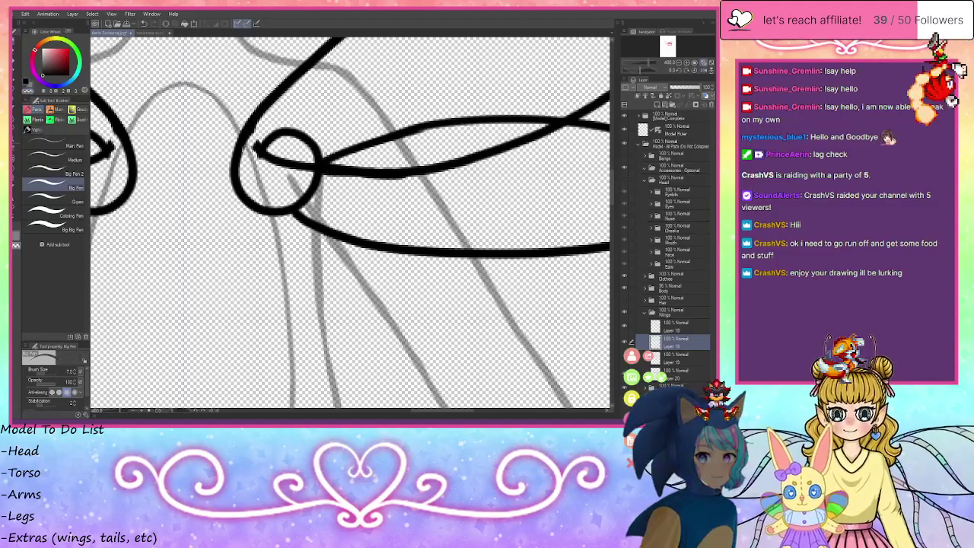
left_click_drag(246, 137, 287, 162)
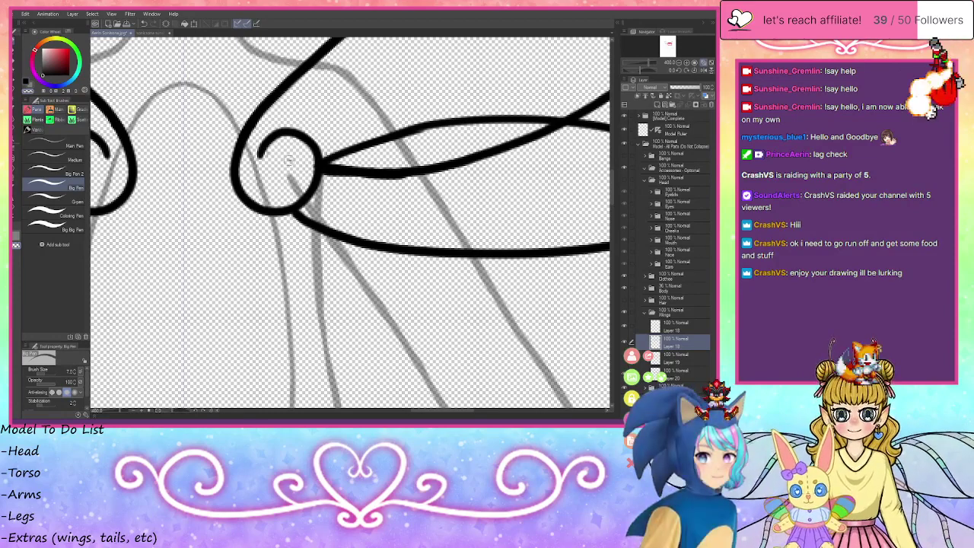
left_click_drag(271, 103, 228, 129)
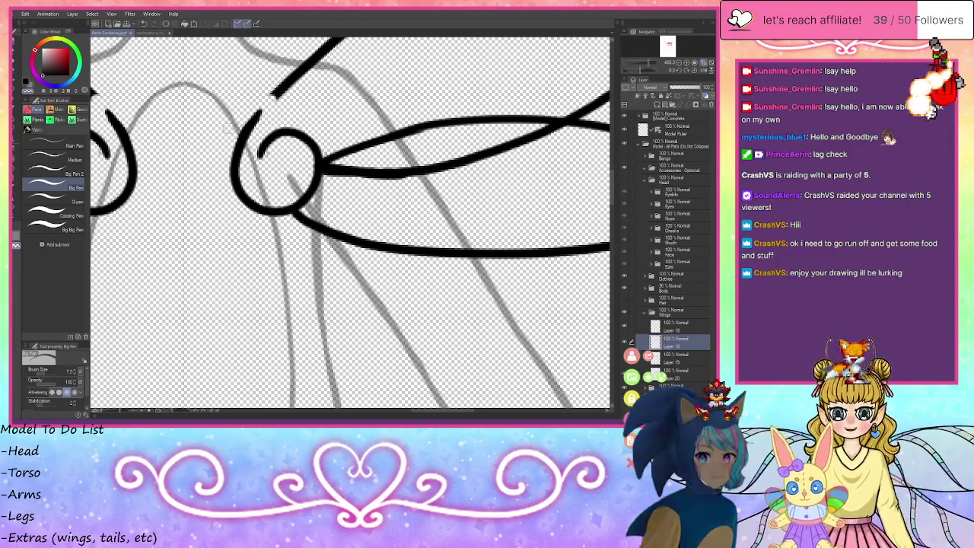
left_click(26, 82)
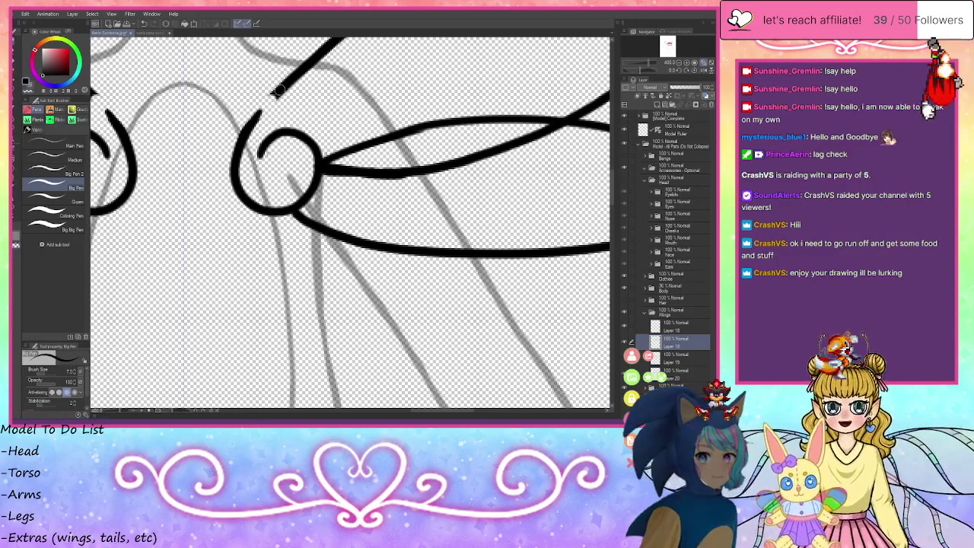
mouse_move(279, 89)
left_mouse_down()
mouse_move(254, 116)
mouse_move(238, 174)
mouse_move(254, 185)
mouse_move(438, 156)
mouse_move(329, 179)
left_mouse_up()
- Erase the old overlapping line along the upper wings' lower edge and thin the join with the redrawn line
left_click(29, 90)
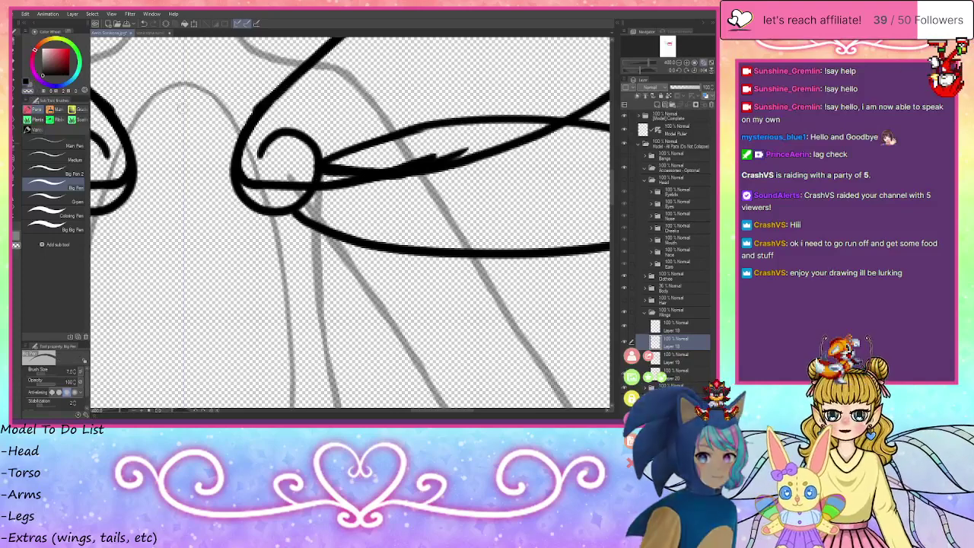
mouse_move(467, 149)
left_mouse_down()
mouse_move(390, 161)
mouse_move(469, 148)
left_mouse_up()
key("ctrl+z")
key("ctrl+z")
key("ctrl+z")
key("ctrl+z")
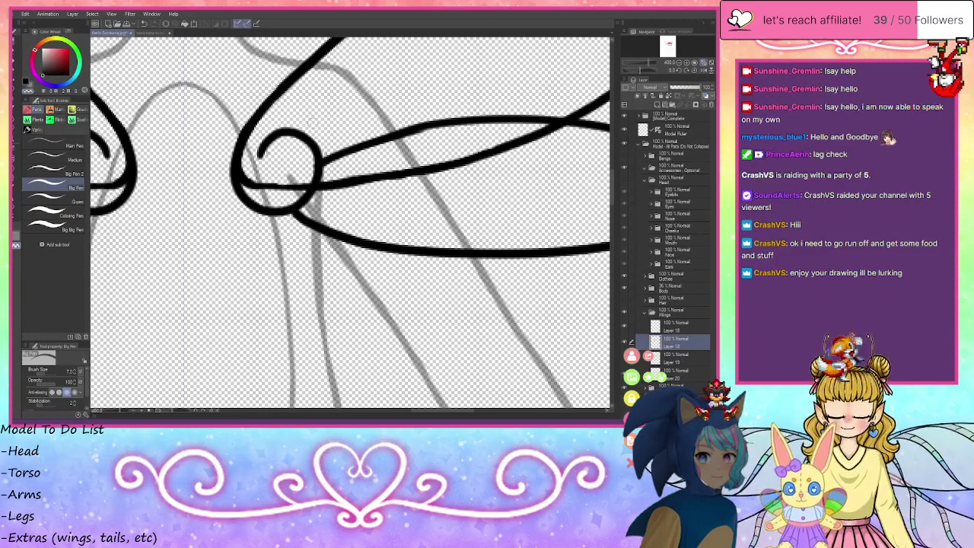
key("ctrl+z")
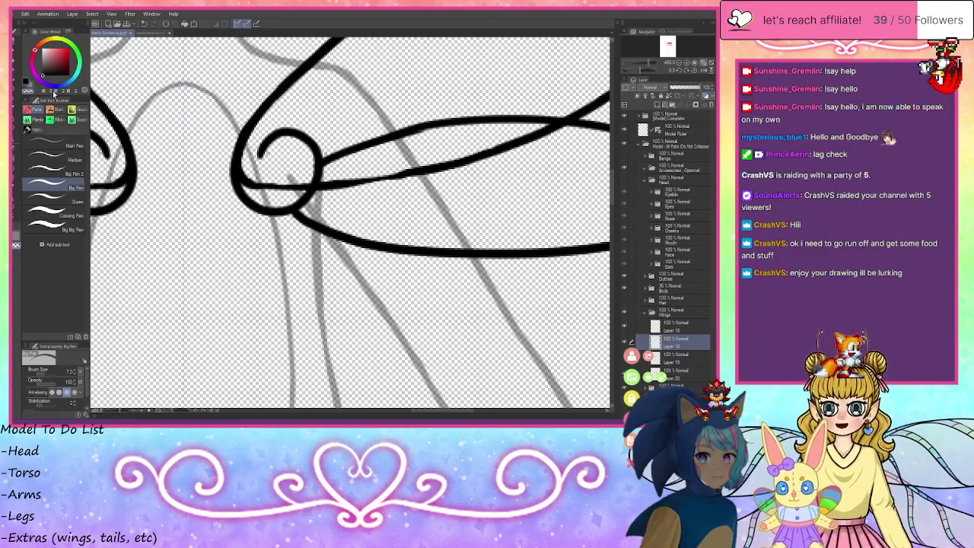
- Redraw the missing piece of the upper wings' lower edge beside the curl with the black Big Pen
left_click(27, 82)
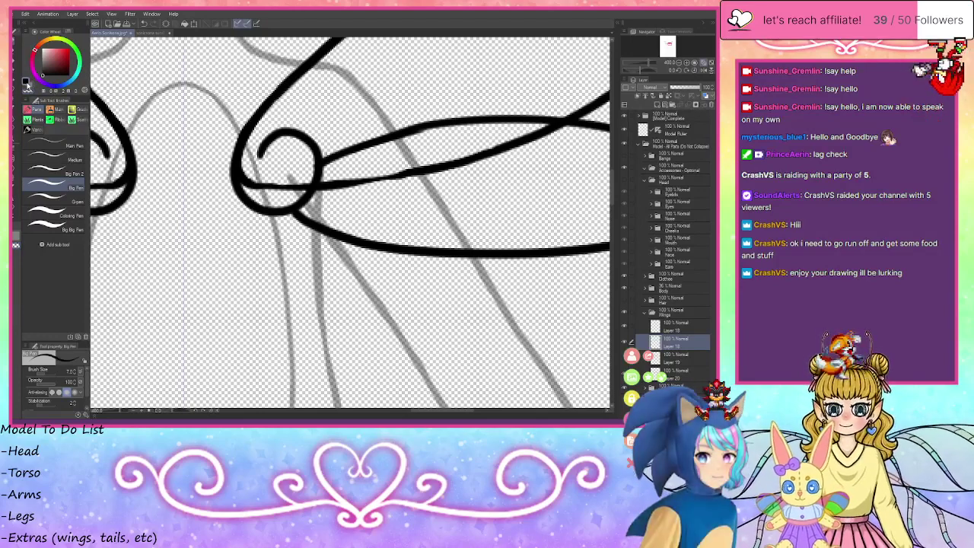
left_click_drag(415, 174, 239, 182)
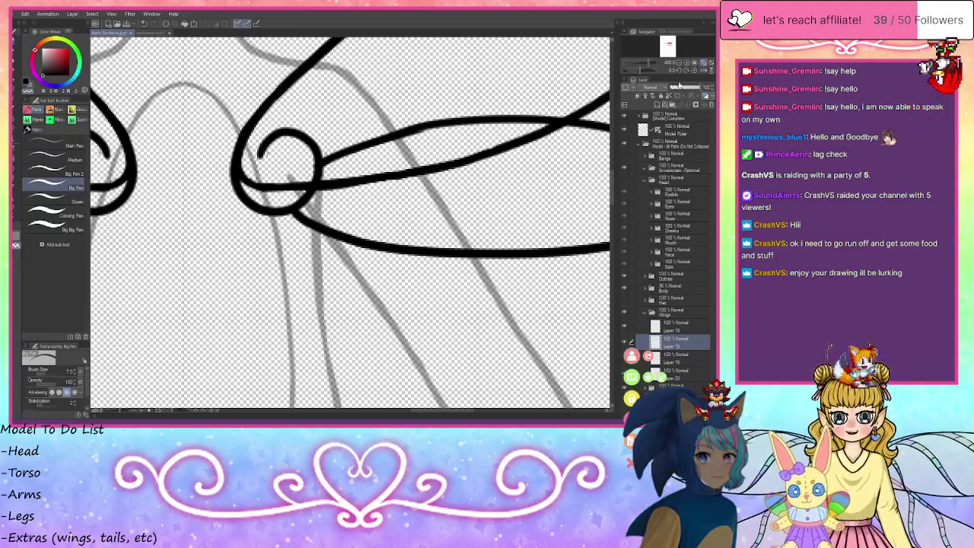
left_click(682, 64)
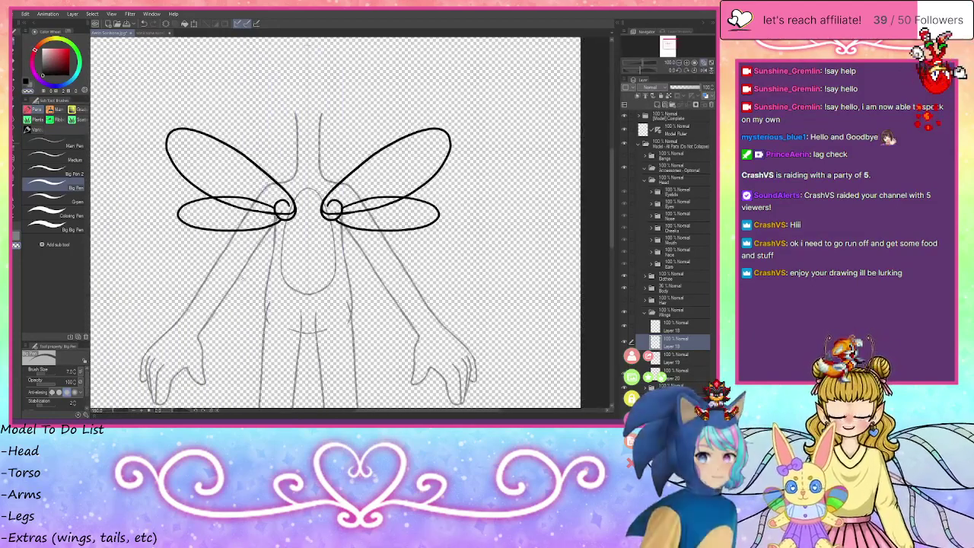
- Show Layer 19 of the wings again and fit the whole figure in view
left_click(624, 358)
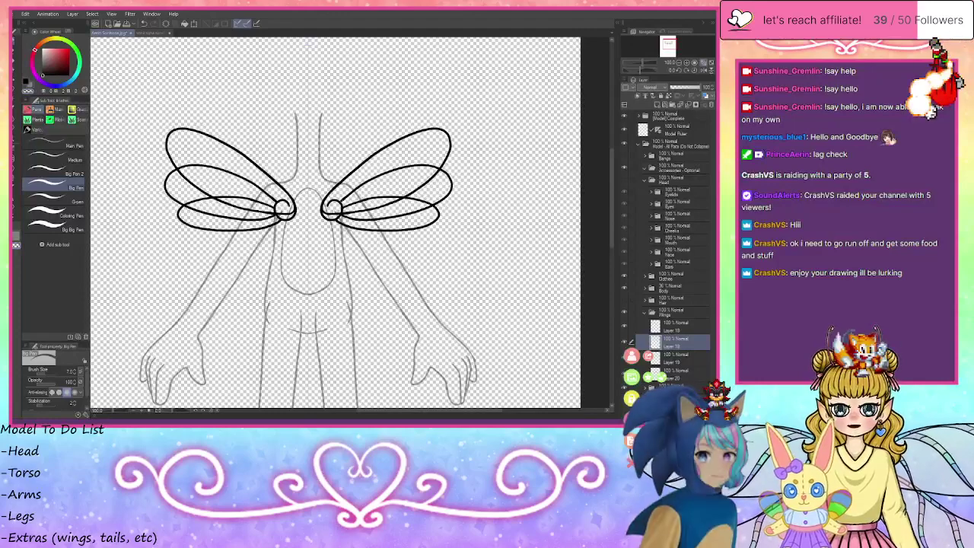
left_click(680, 63)
left_click(680, 63)
left_click(704, 64)
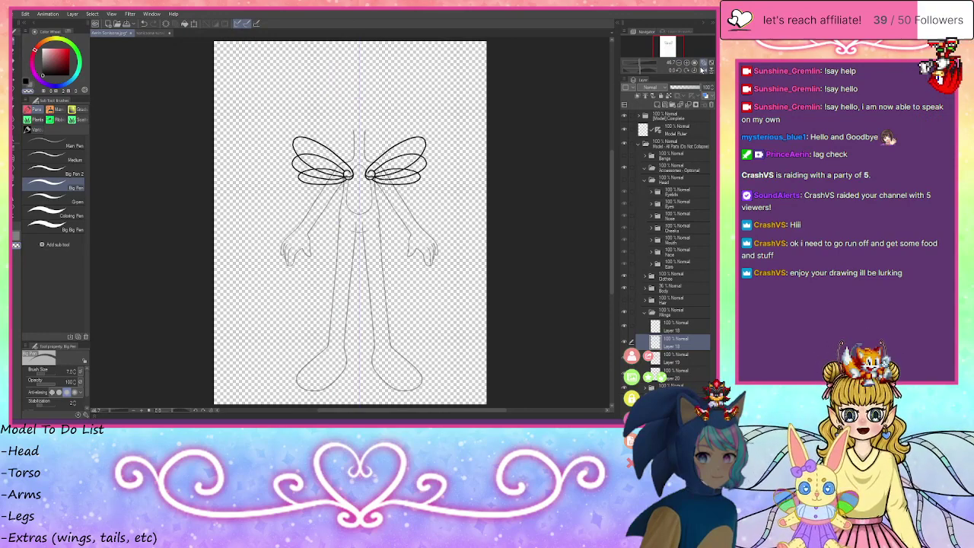
- Add a layer at the top of the Wings folder and paint a soft black Medium Airbrush spot over each wing base
left_click(674, 326)
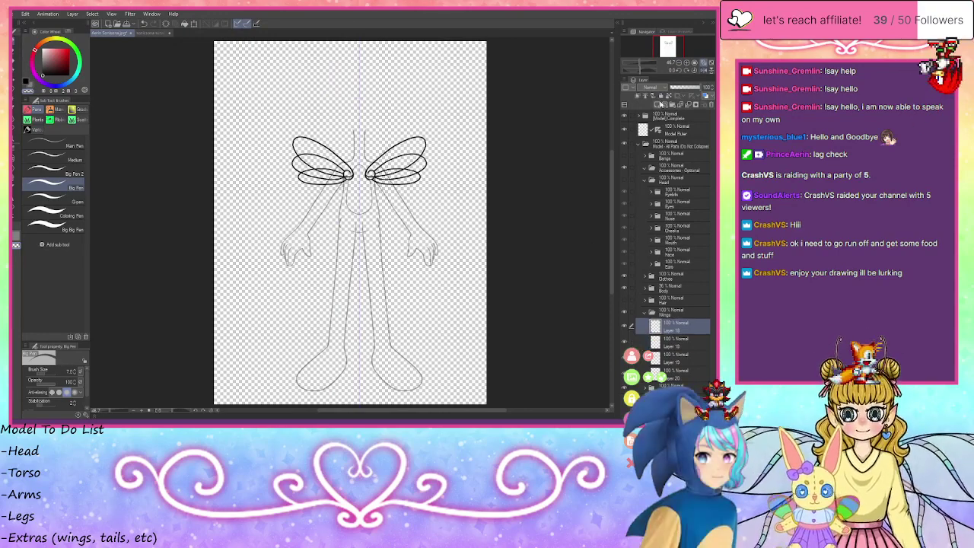
left_click(652, 105)
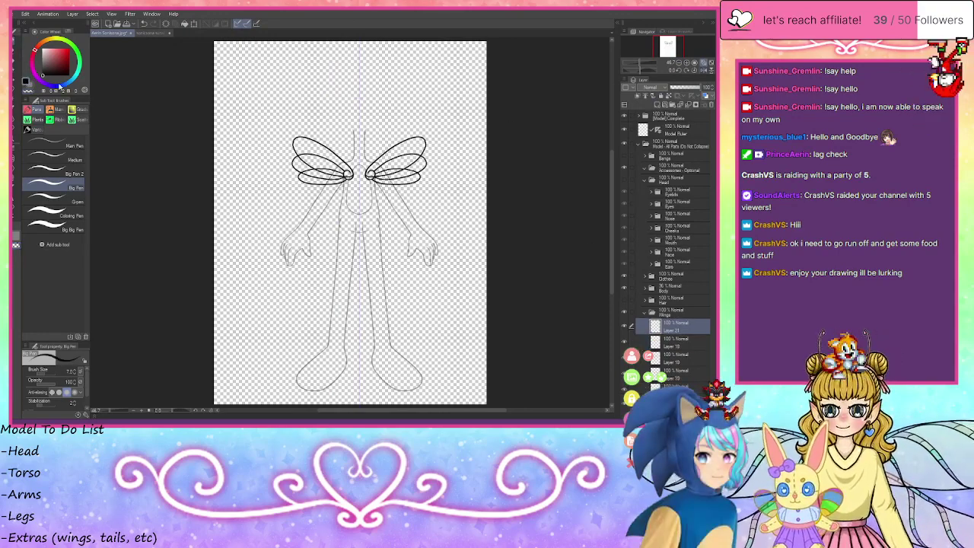
left_click(57, 109)
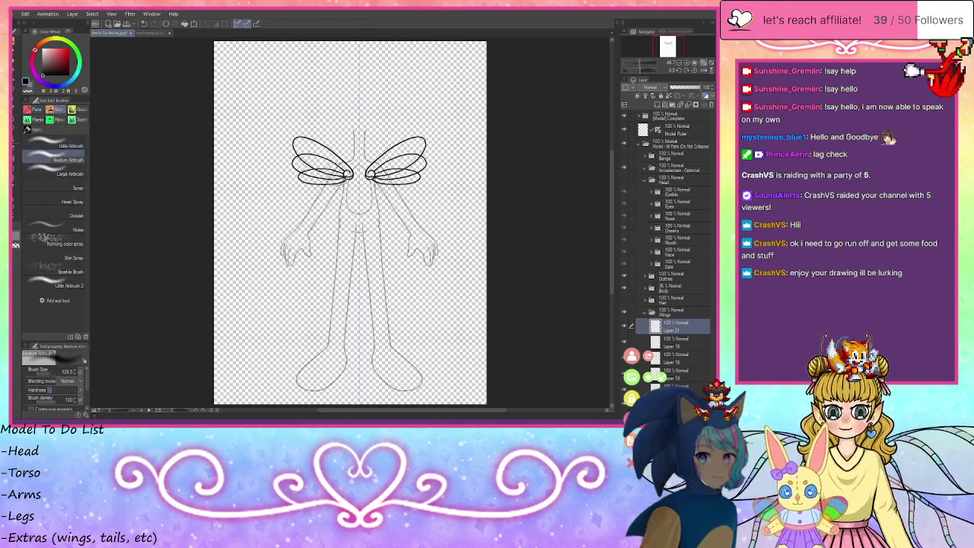
left_click_drag(337, 176, 335, 176)
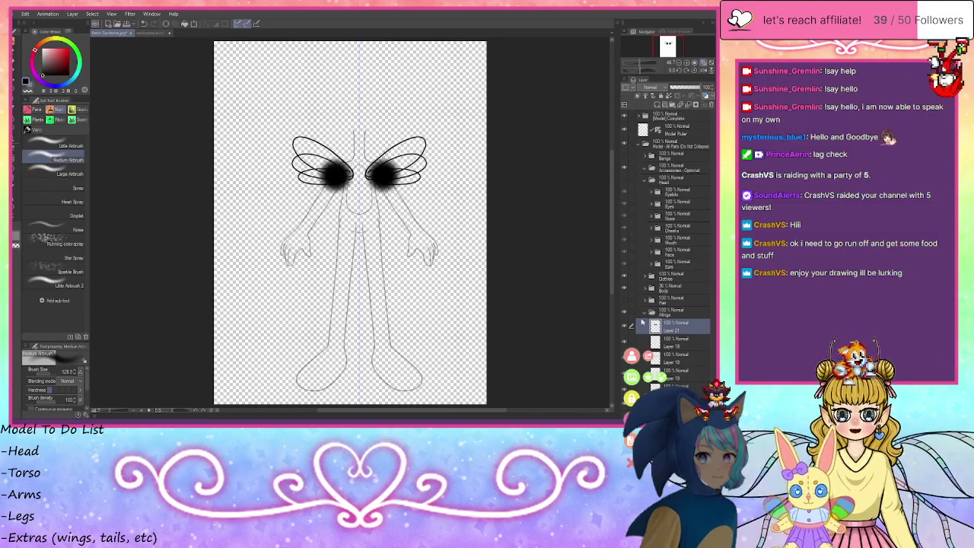
- Collapse and hide the Wings folder, and add a new layer inside the Tail folder
left_click(646, 314)
left_click(624, 313)
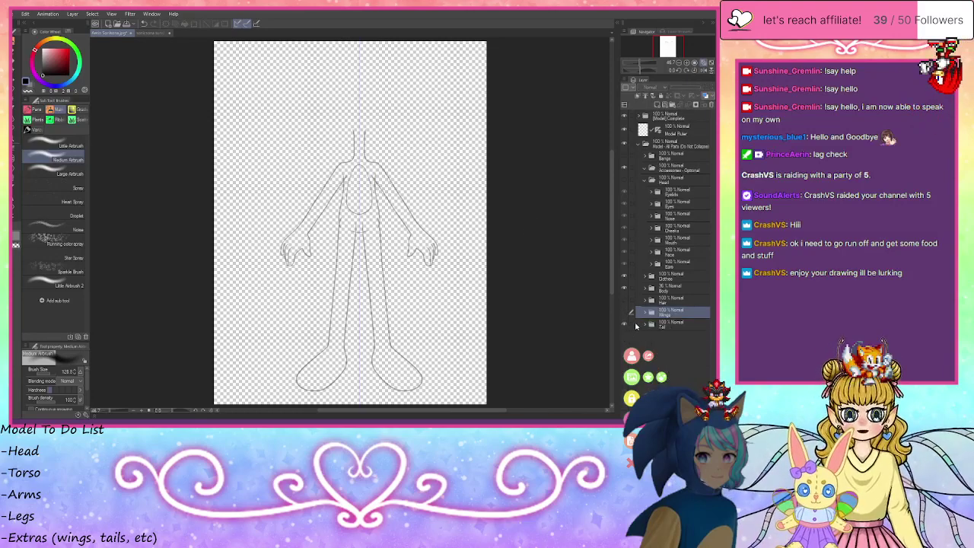
left_click(660, 326)
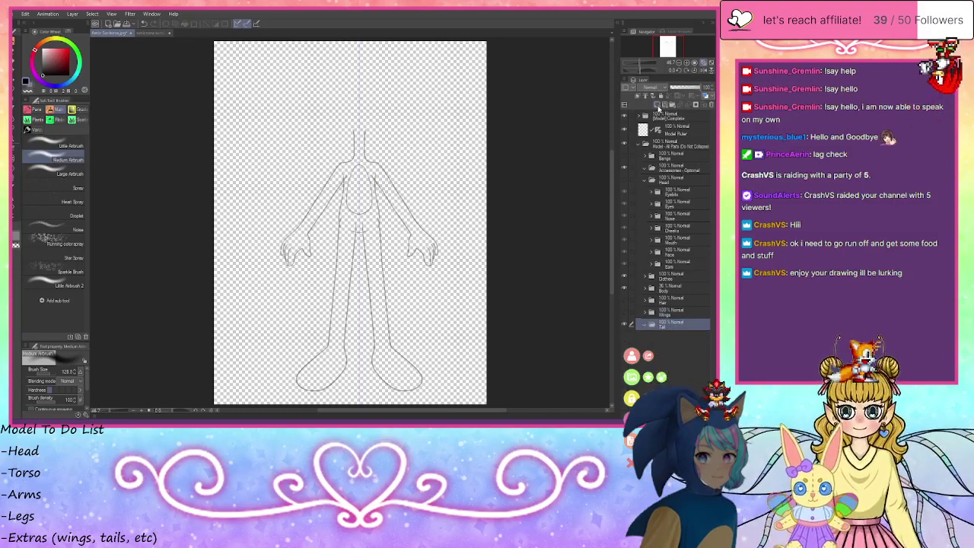
left_click(658, 108)
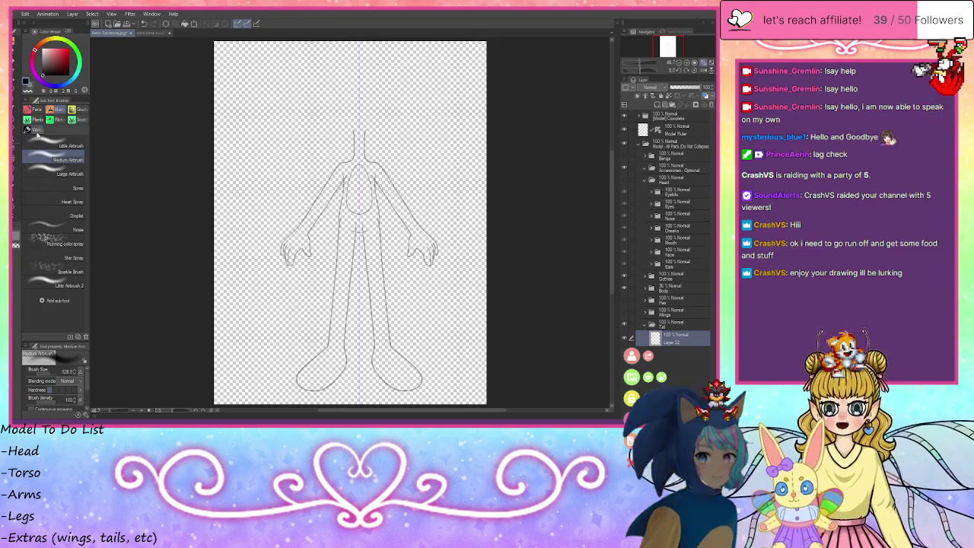
- Draw a long, narrow mirrored tail outline from the hips down to between the feet with the Big Pen
left_click(32, 109)
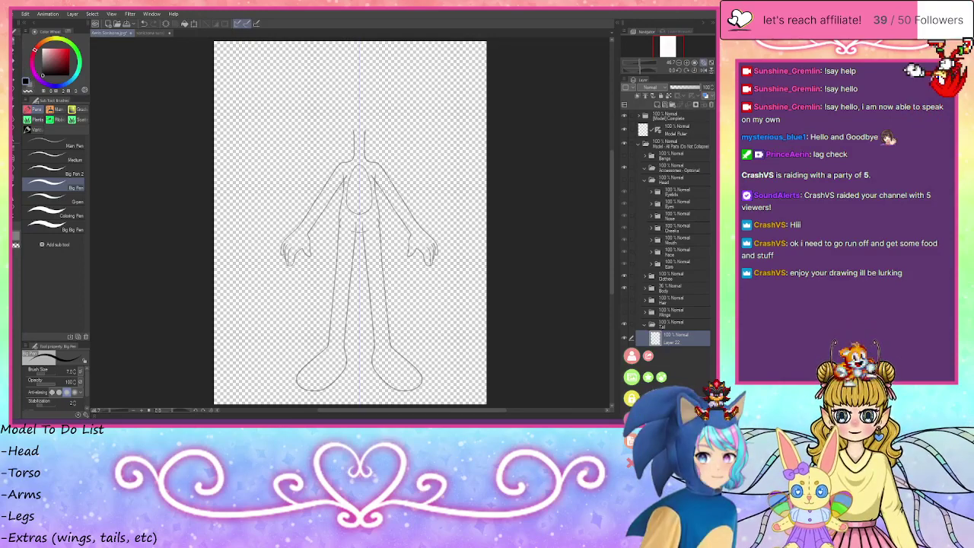
left_click(687, 64)
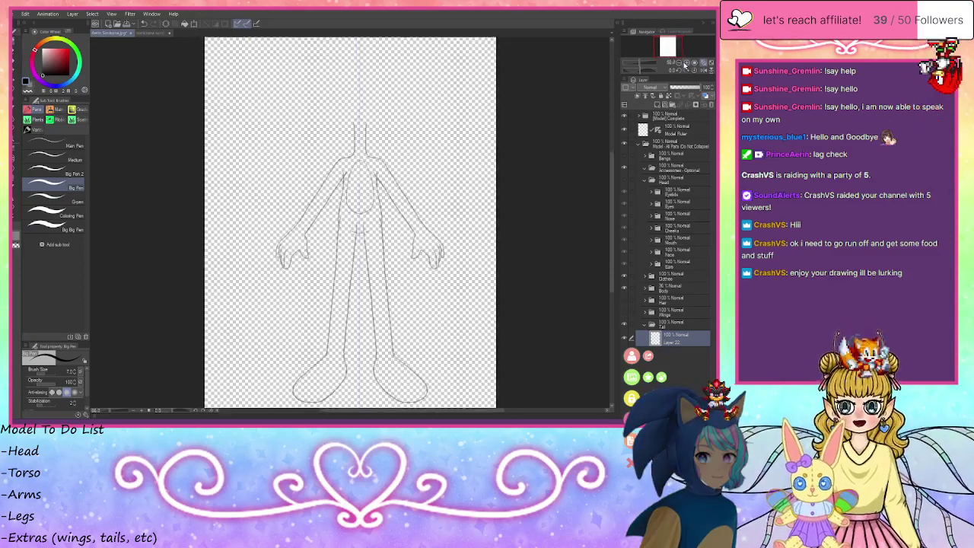
left_click(686, 64)
left_click(687, 63)
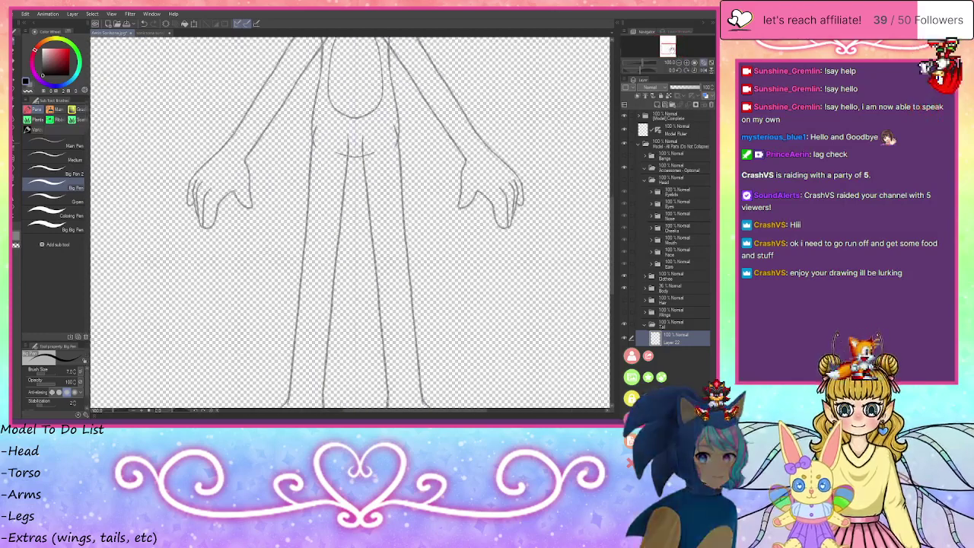
left_click(686, 63)
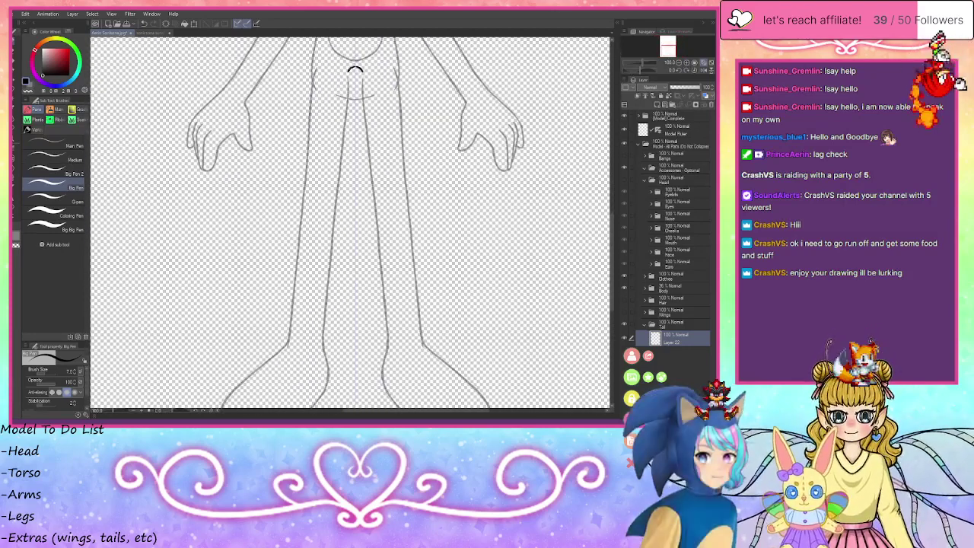
mouse_move(361, 70)
left_mouse_down()
mouse_move(370, 263)
mouse_move(356, 397)
left_mouse_up()
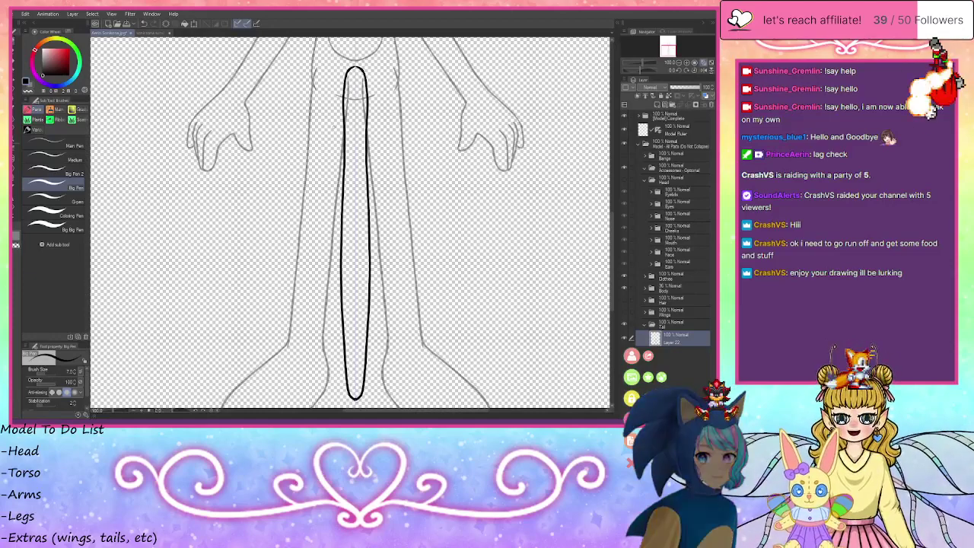
- Redraw the tail's side lines slightly inside the first outline, making the tail slimmer down to its rounded tip
left_click_drag(363, 83, 367, 105)
left_click_drag(338, 207, 345, 110)
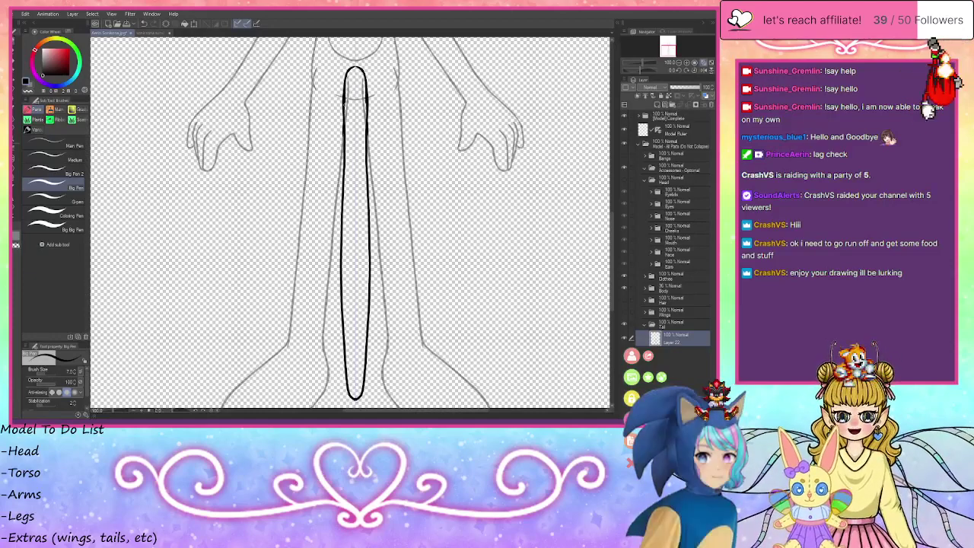
key("ctrl+z")
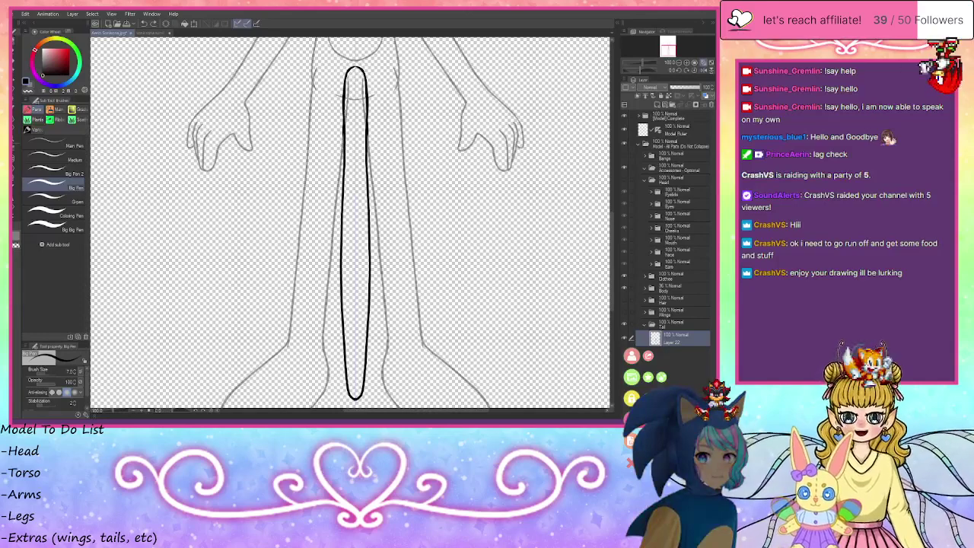
mouse_move(365, 99)
left_mouse_down()
mouse_move(366, 274)
mouse_move(346, 320)
mouse_move(354, 398)
left_mouse_up()
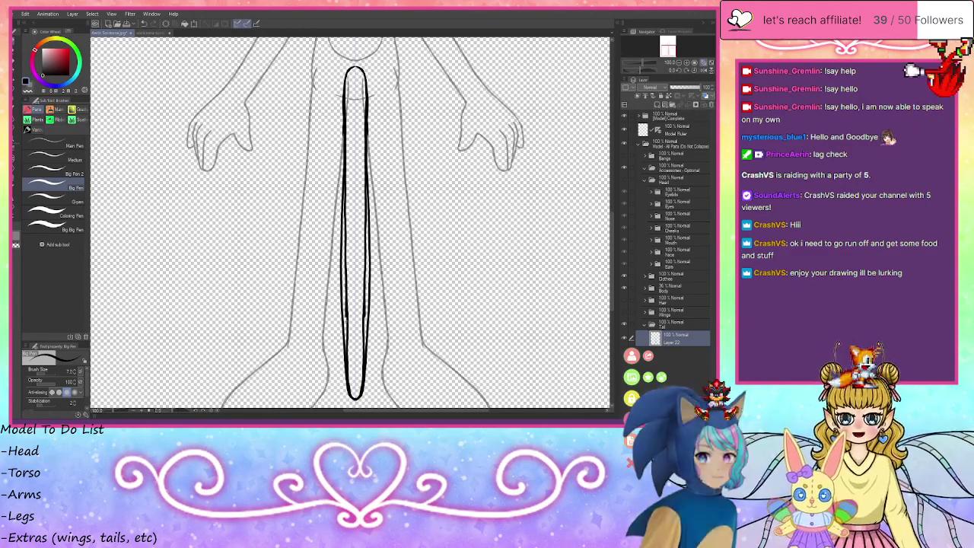
left_click_drag(345, 320, 346, 347)
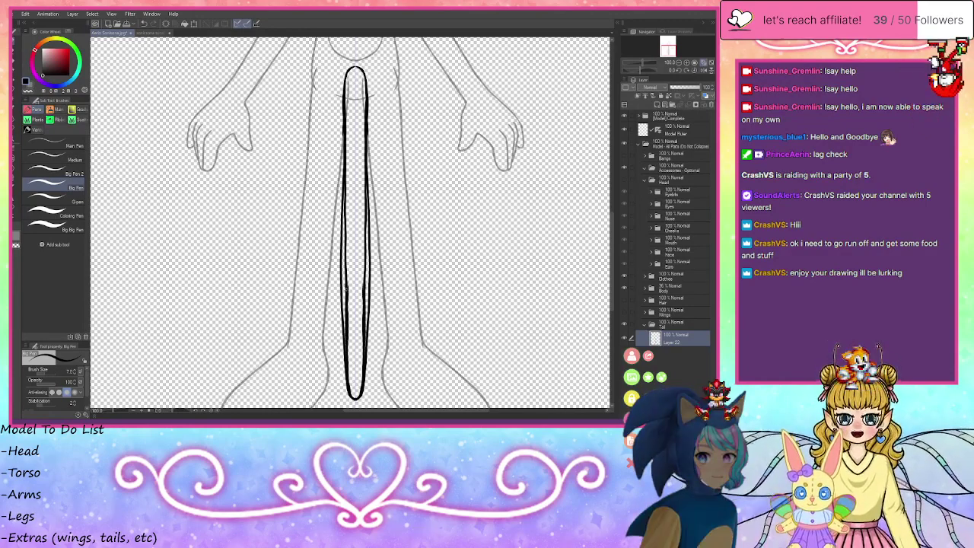
mouse_move(348, 244)
left_mouse_down()
mouse_move(348, 280)
mouse_move(347, 265)
left_mouse_up()
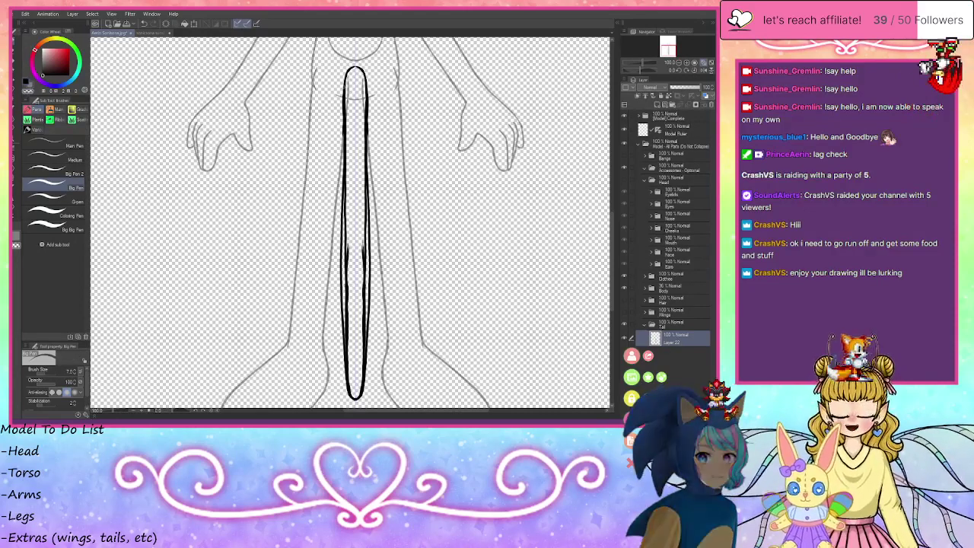
- Erase the old outer side lines of the tail from the hips down to the tip, keeping the inner outline
key("ctrl+z")
key("ctrl+z")
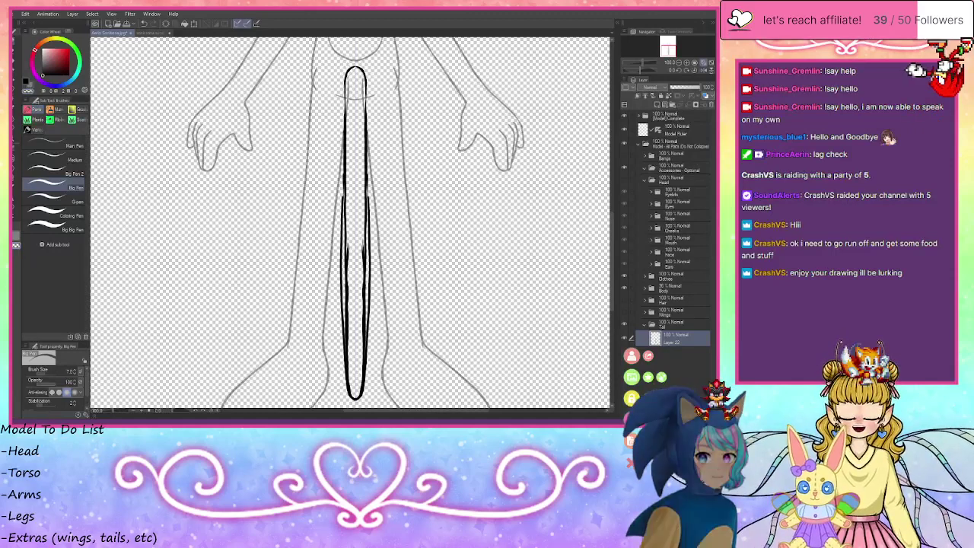
key("ctrl+z")
key("ctrl+z")
key("ctrl+z")
key("ctrl+z")
key("ctrl+z")
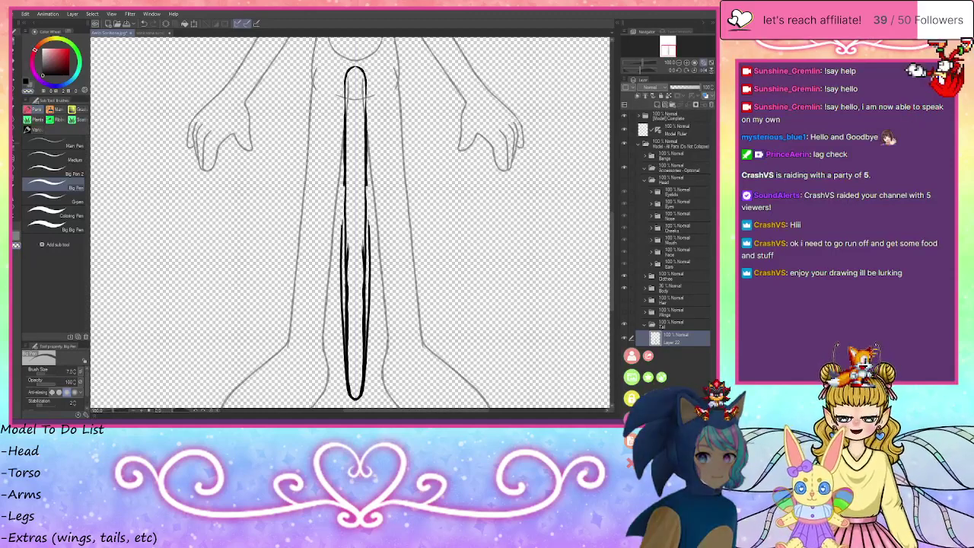
key("ctrl+z")
key("ctrl+z")
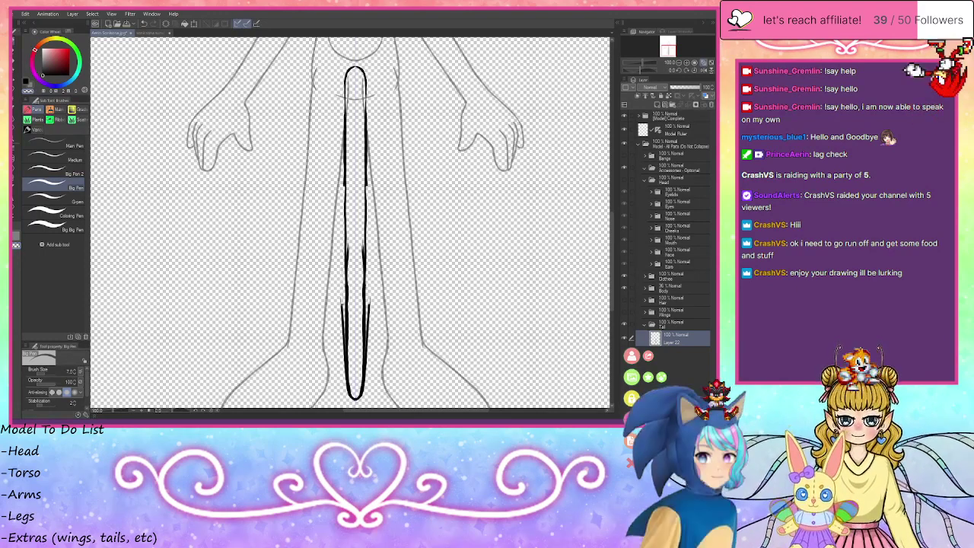
key("ctrl+z")
key("ctrl+z")
key("ctrl+z")
key("ctrl+z")
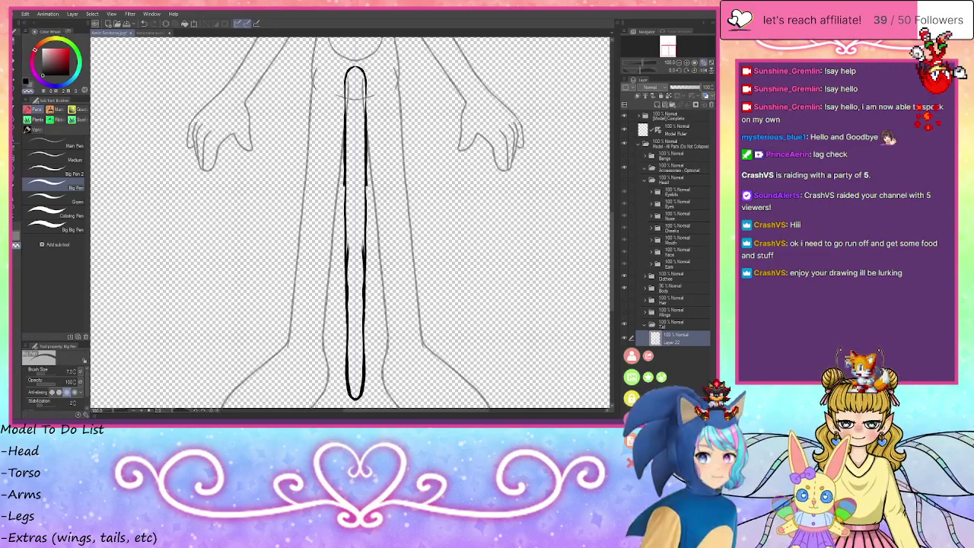
- Thin the tail's uneven side lines and erase their lower section just above the rounded tip
key("ctrl+z")
key("ctrl+z")
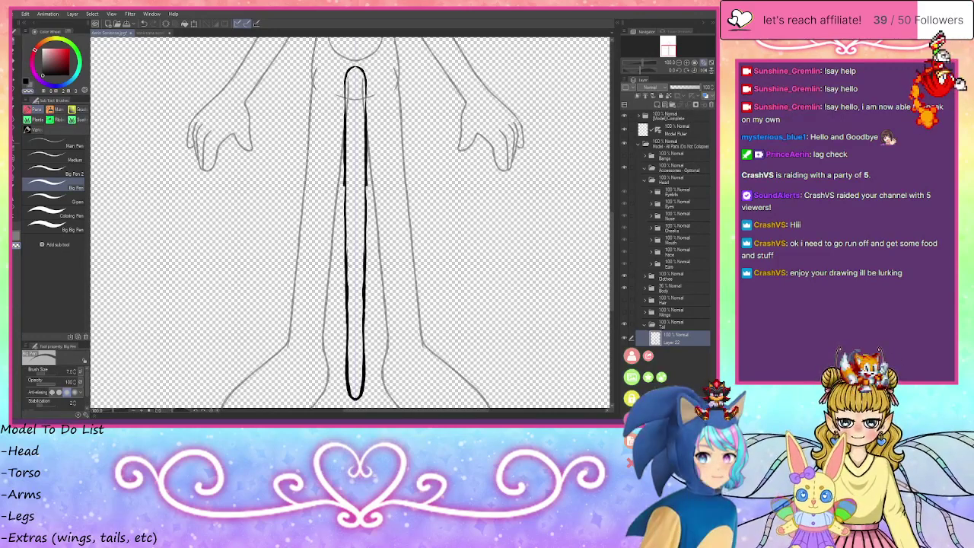
key("ctrl+z")
key("ctrl+z")
key("ctrl+z")
key("ctrl+z")
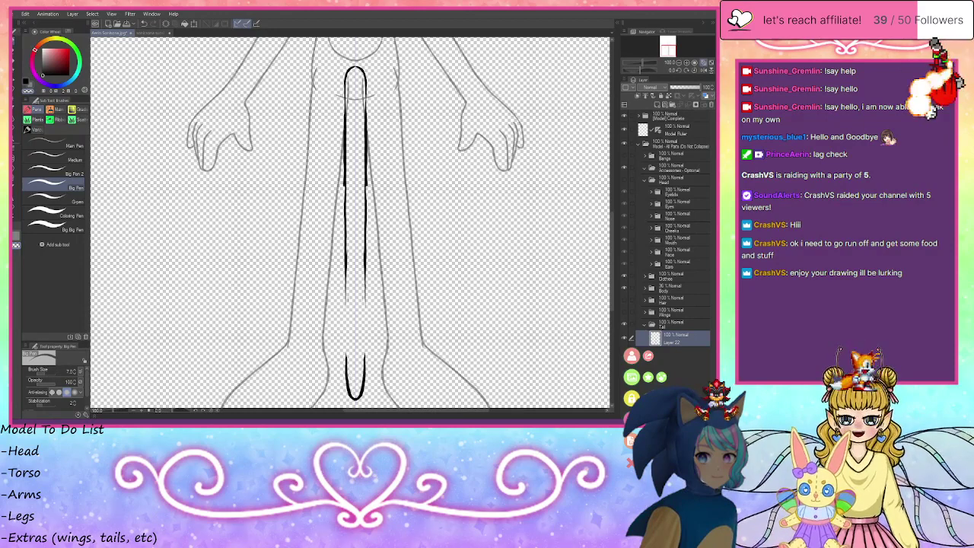
key("ctrl+z")
key("ctrl+z")
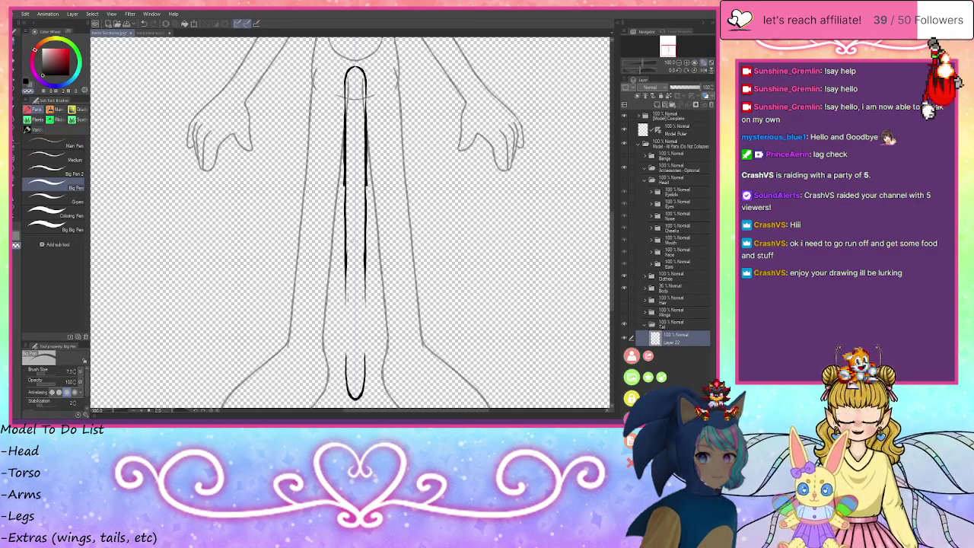
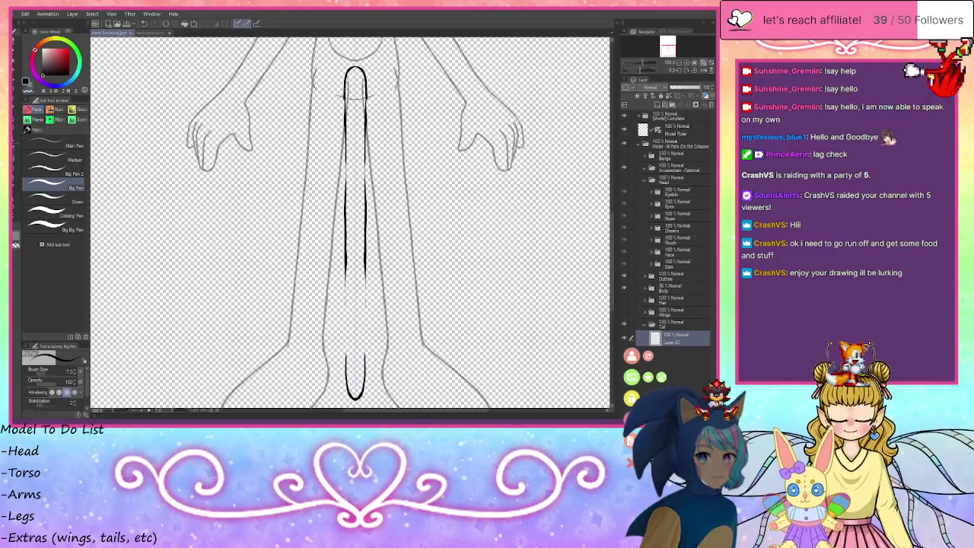
- Try several replacement strokes along the upper half of the tail's mirrored side lines
left_click_drag(344, 112, 341, 155)
key("ctrl+z")
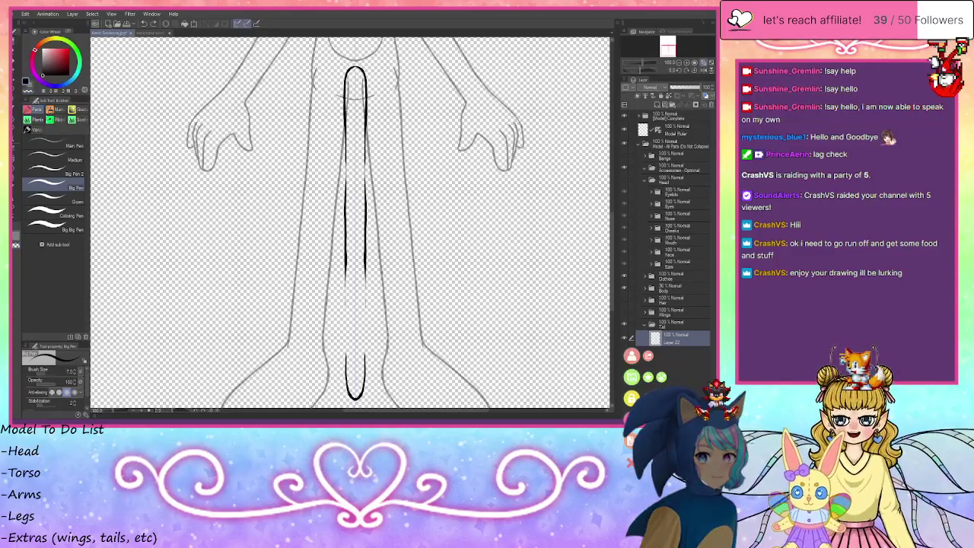
left_click_drag(345, 76, 342, 301)
key("ctrl+z")
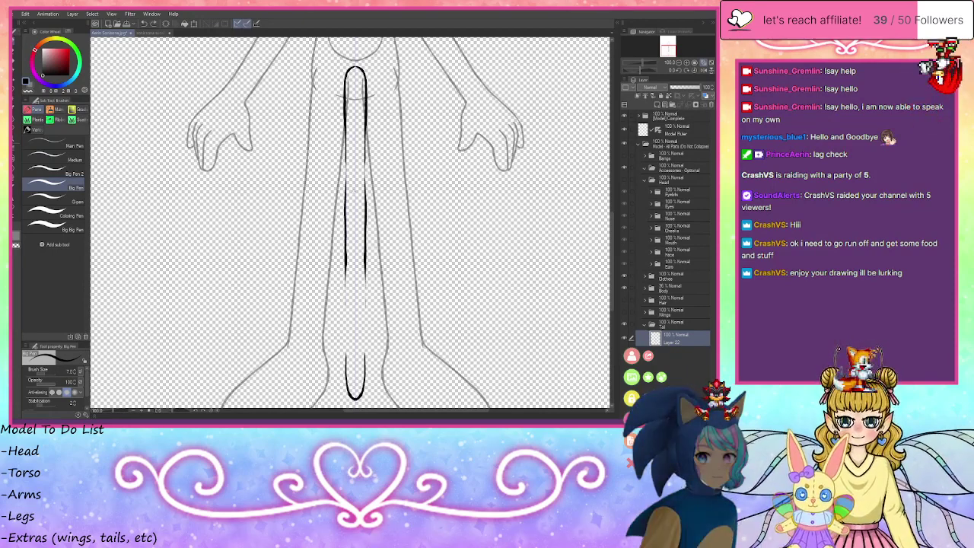
left_click_drag(344, 128, 344, 198)
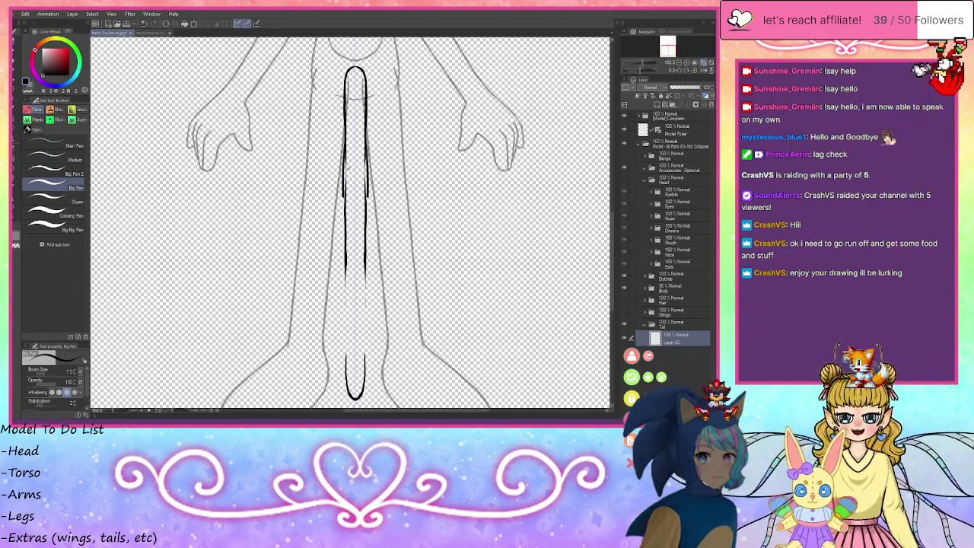
key("ctrl+z")
left_click_drag(345, 145, 343, 232)
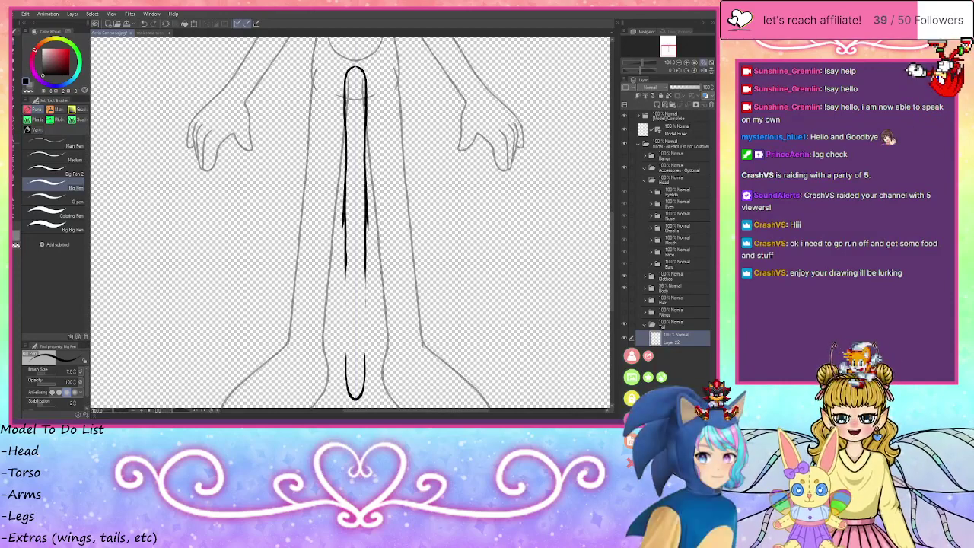
key("ctrl+z")
mouse_move(348, 128)
left_mouse_down()
mouse_move(344, 210)
mouse_move(347, 199)
left_mouse_up()
key("ctrl+z")
key("ctrl+z")
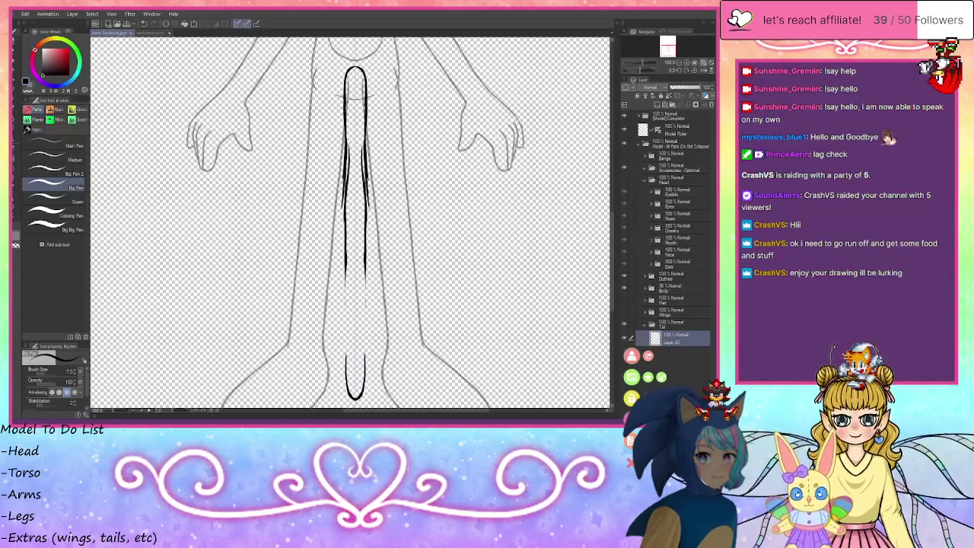
key("ctrl+z")
- Redraw the tail's mirrored side lines from thigh level down to the rounded tip, closing the gap above the tip
left_click_drag(348, 166, 344, 250)
left_click_drag(347, 212, 347, 326)
left_click_drag(346, 287, 346, 367)
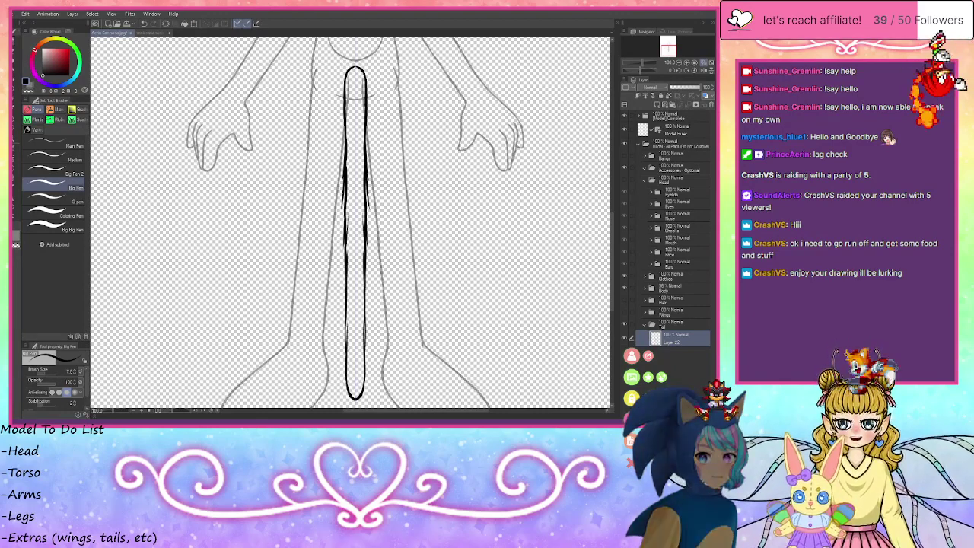
left_click_drag(348, 298, 347, 339)
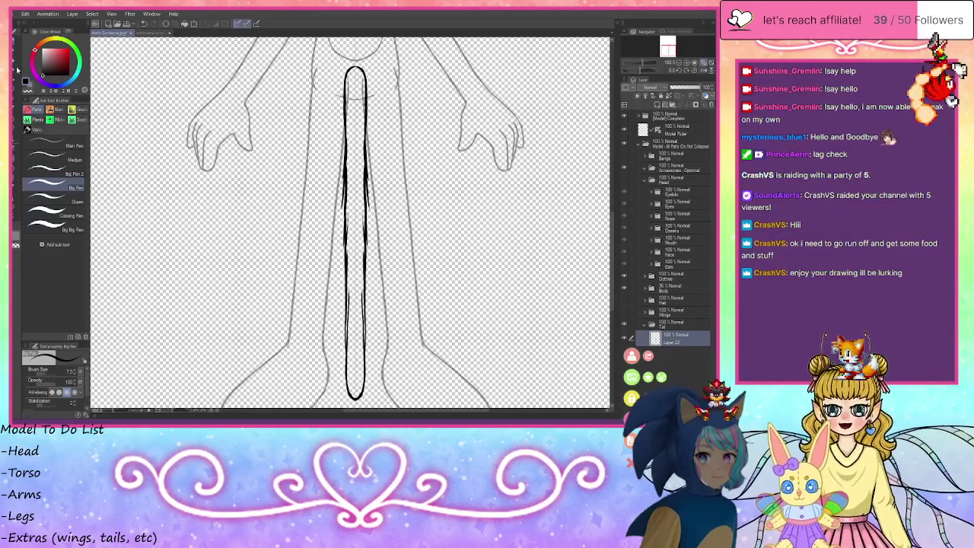
- Erase the doubled, uneven parts of the tail's side lines at thigh and knee level with the Coloring Pen
left_click(61, 213)
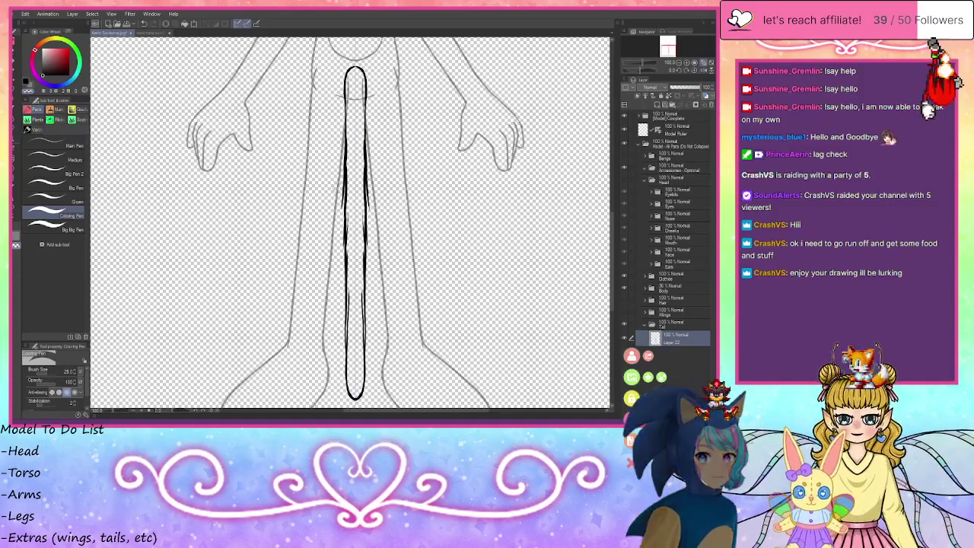
key("ctrl+z")
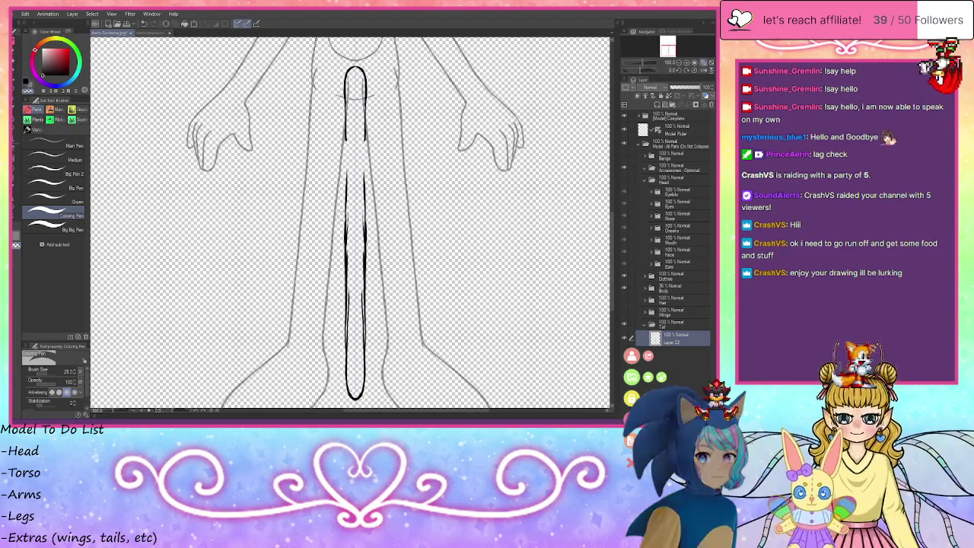
left_click_drag(343, 204, 343, 307)
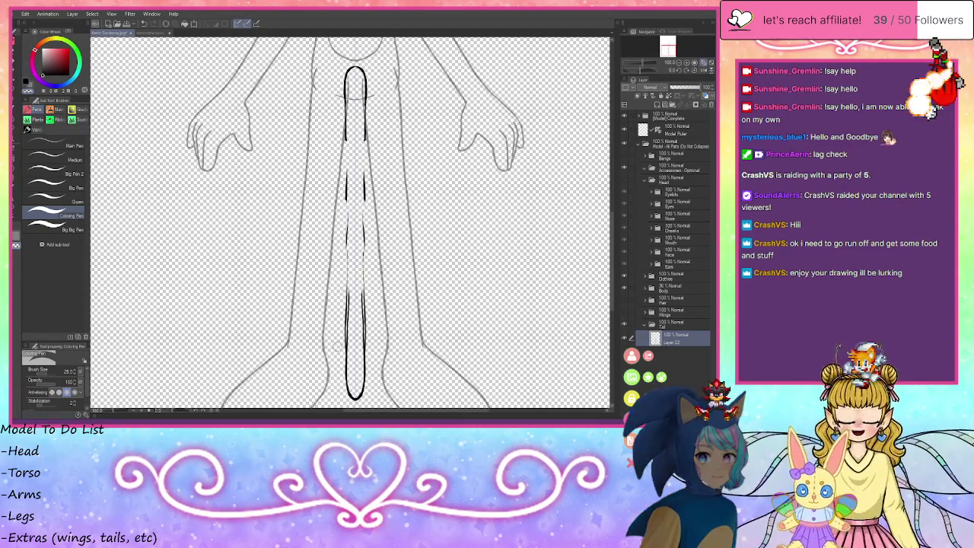
- Redraw the tail's mirrored side lines in black with the Big Pen from the upper thighs down to the rounded tip
left_click(27, 80)
left_click(53, 186)
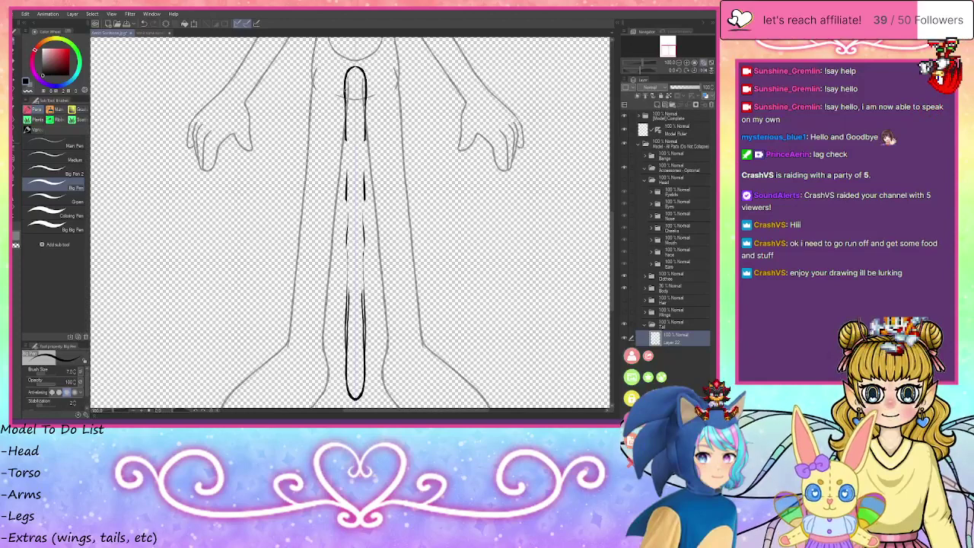
left_click_drag(347, 115, 347, 383)
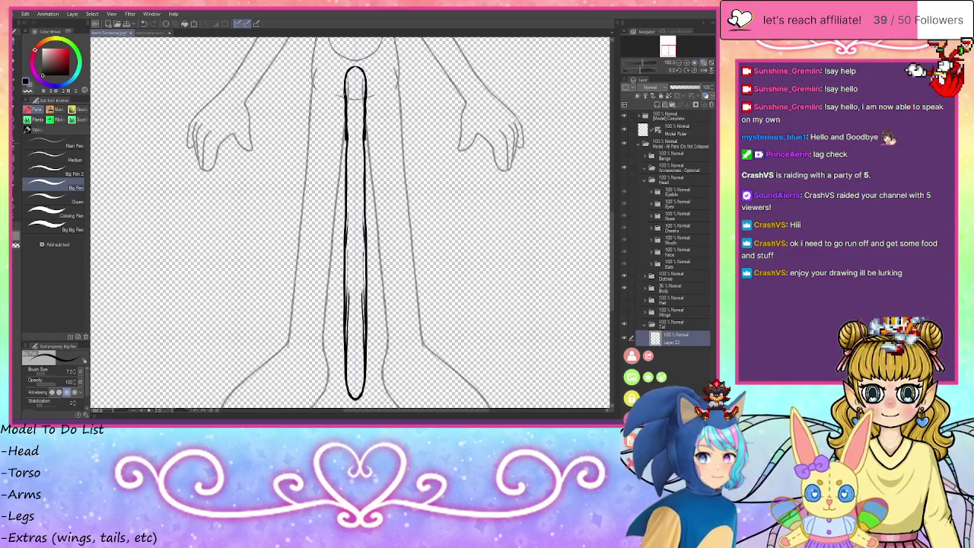
- Try extra strokes tapering inward inside the upper part of the tail, and remove them
left_click_drag(345, 93, 347, 152)
left_click_drag(367, 131, 355, 187)
left_click_drag(363, 134, 356, 188)
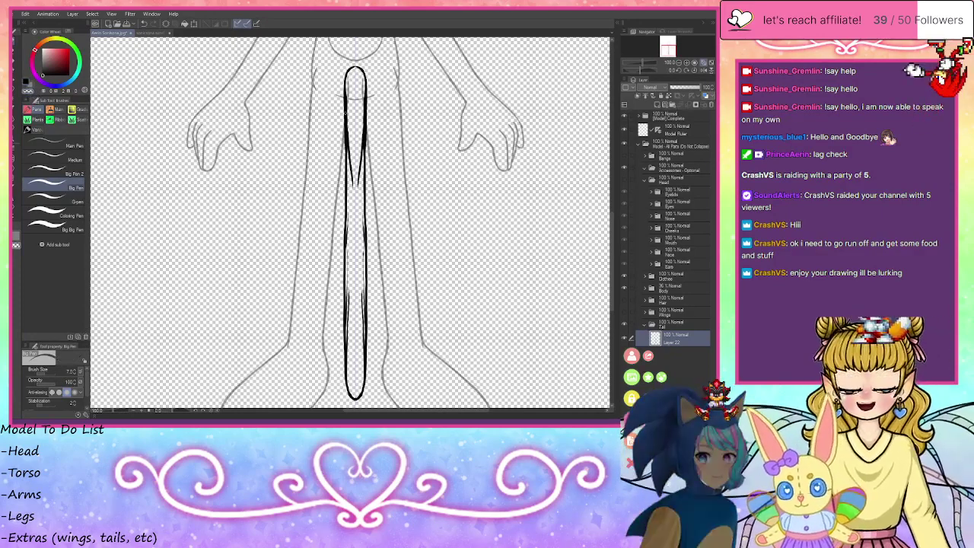
key("ctrl+z")
key("ctrl+z")
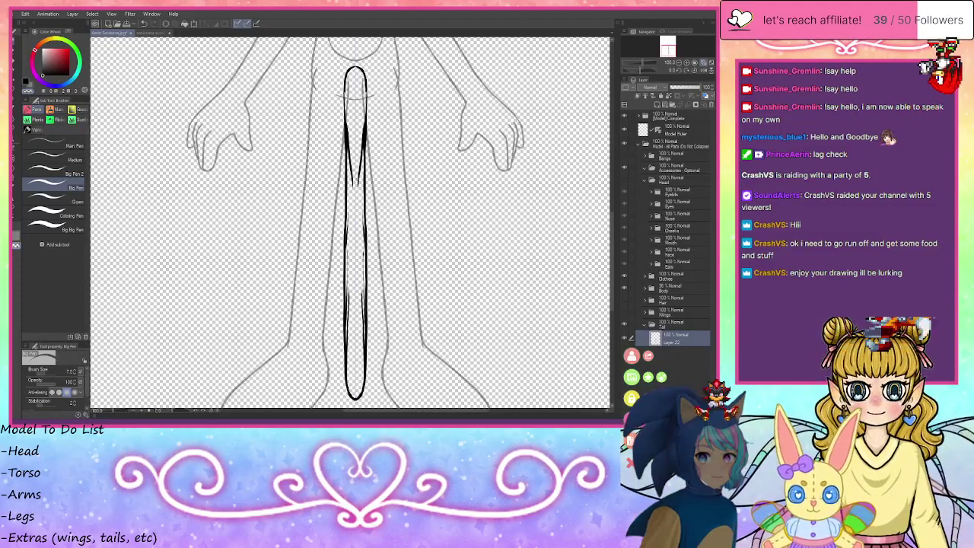
key("ctrl+z")
key("ctrl+z")
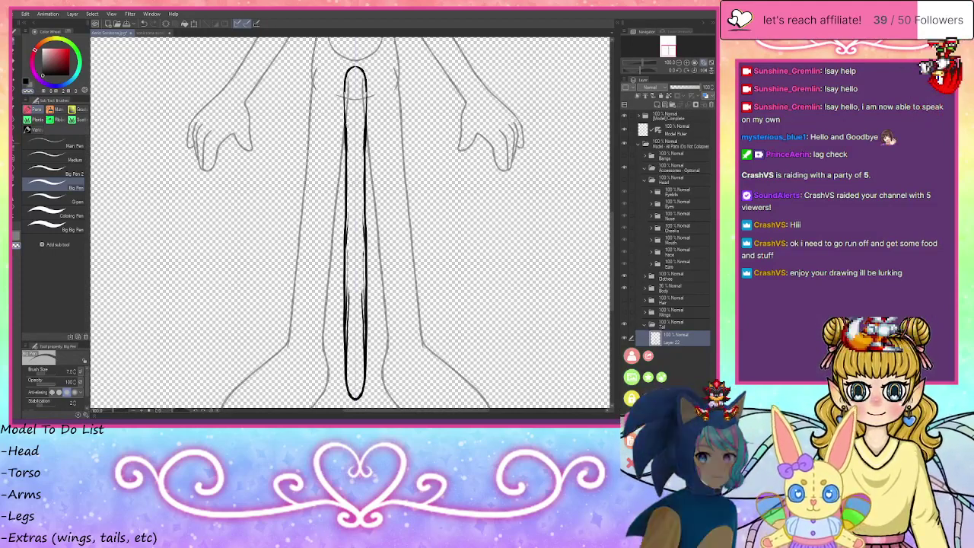
- Thin the upper part of the tail's side lines and clear an uneven section at thigh level
key("ctrl+z")
key("ctrl+z")
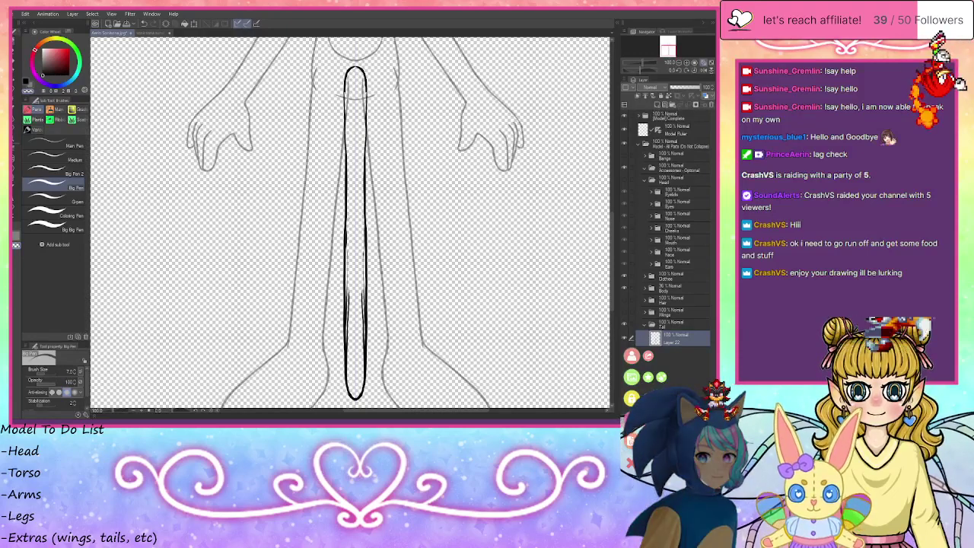
key("ctrl+z")
key("ctrl+z")
key("ctrl+z")
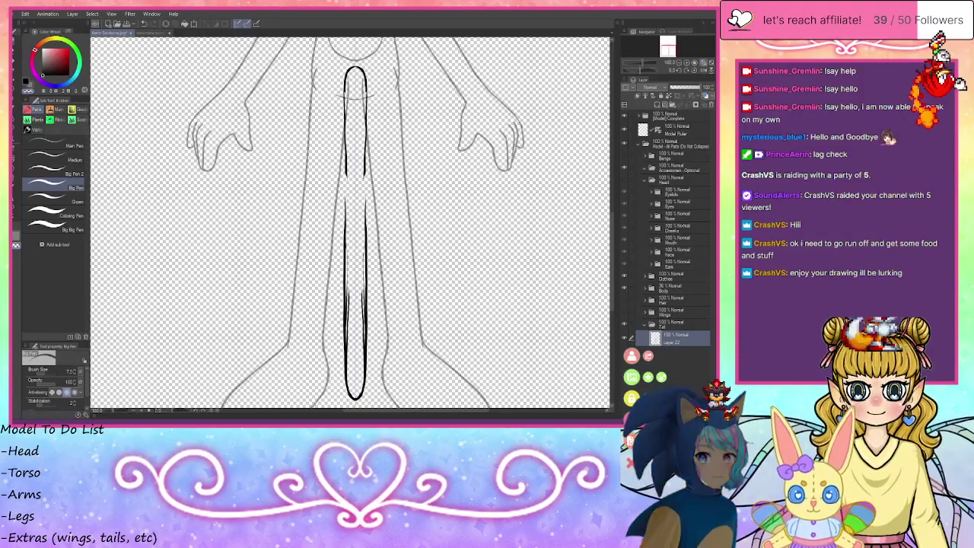
key("ctrl+z")
key("ctrl+z")
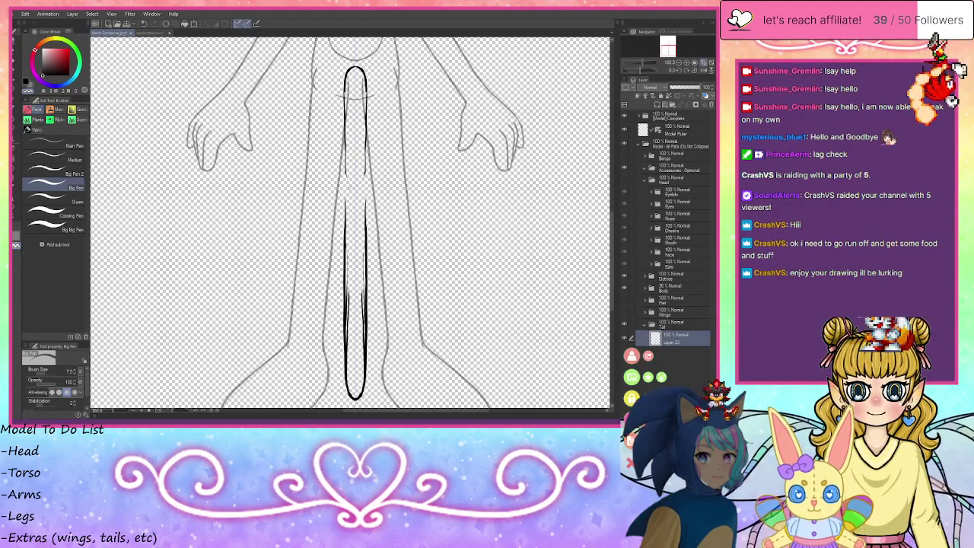
key("ctrl+z")
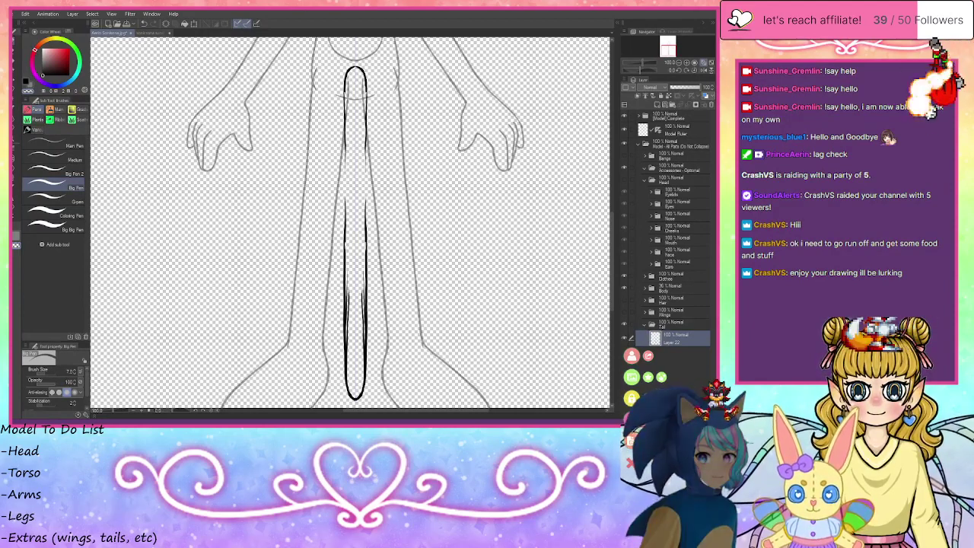
- Remove the doubled inner lines from the tail's lower half and thin the outline down to the rounded tip
key("ctrl+z")
key("ctrl+z")
key("ctrl+z")
key("ctrl+z")
key("ctrl+z")
key("ctrl+z")
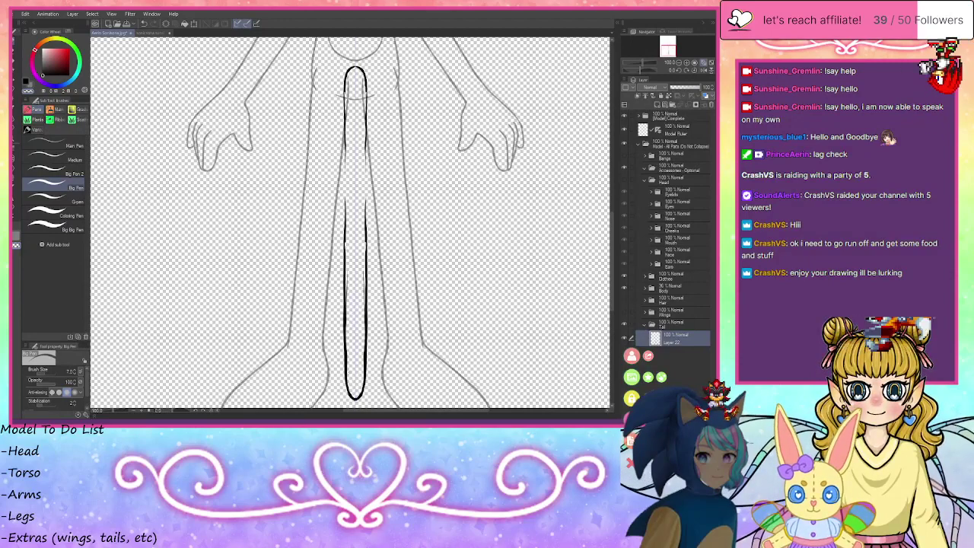
key("ctrl+z")
key("ctrl+z")
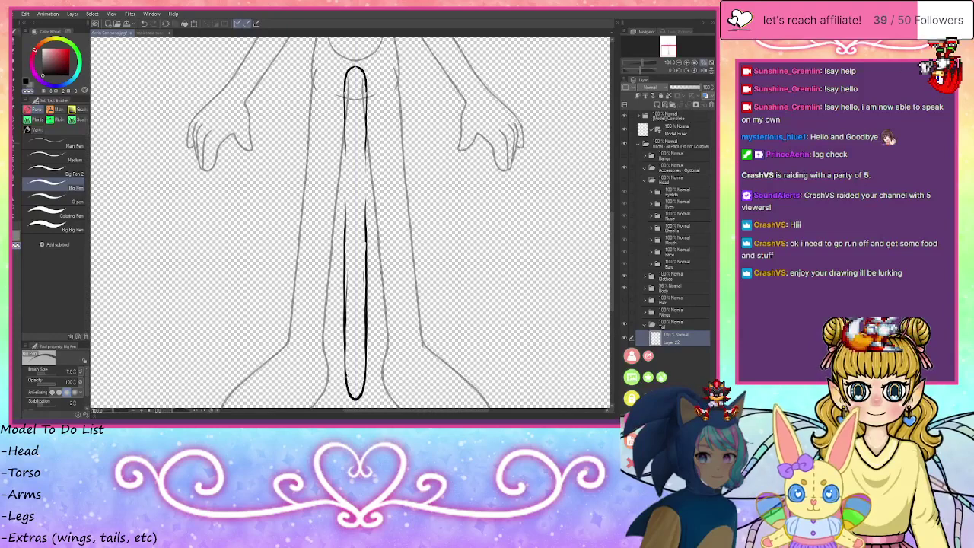
key("ctrl+z")
key("ctrl+z")
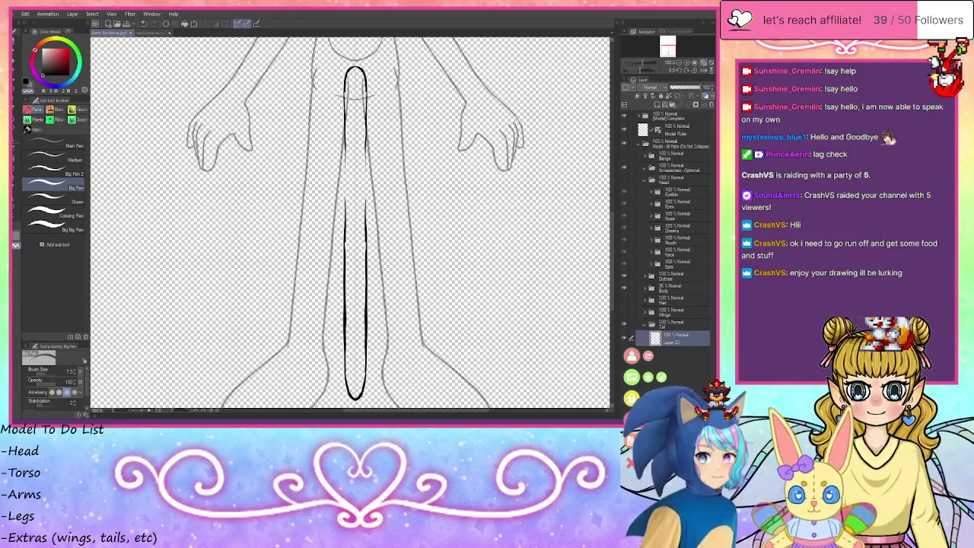
key("ctrl+z")
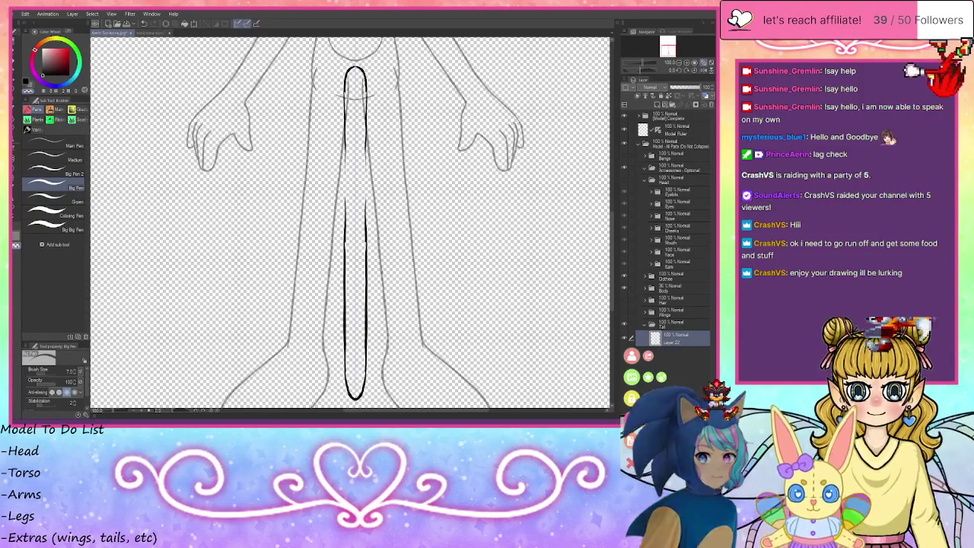
key("ctrl+z")
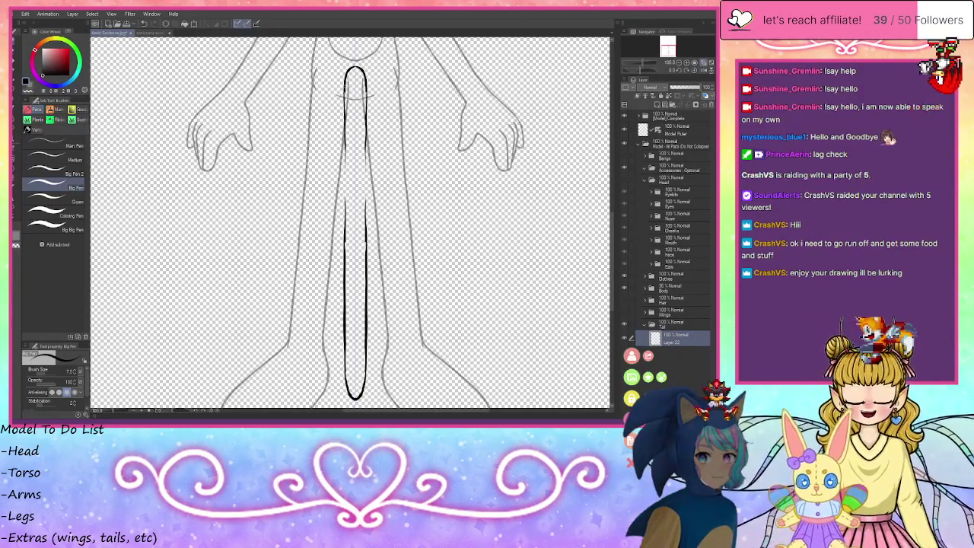
- Redraw the tail's upper side lines to close the thigh-level gap, and thin the outline to an even width
left_click_drag(345, 84, 344, 279)
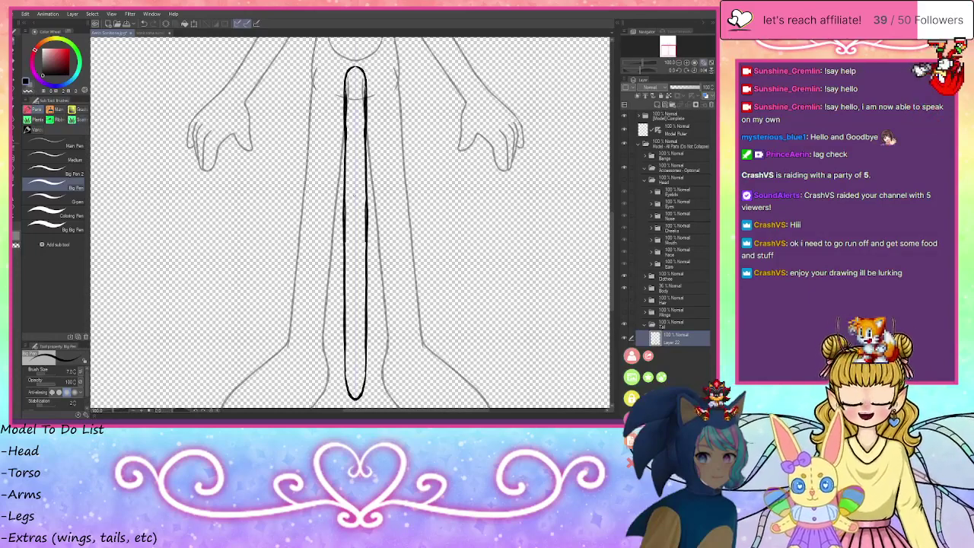
left_click_drag(345, 216, 344, 271)
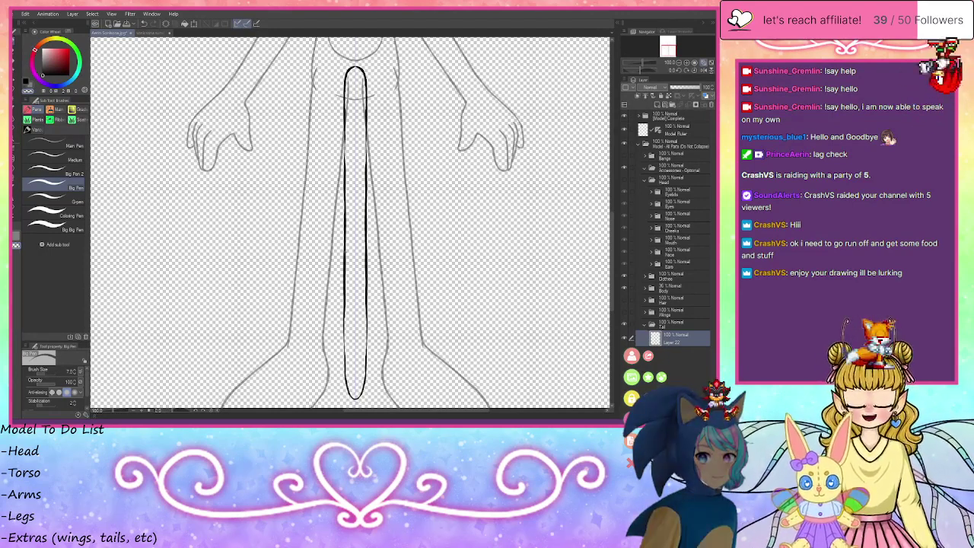
key("ctrl+z")
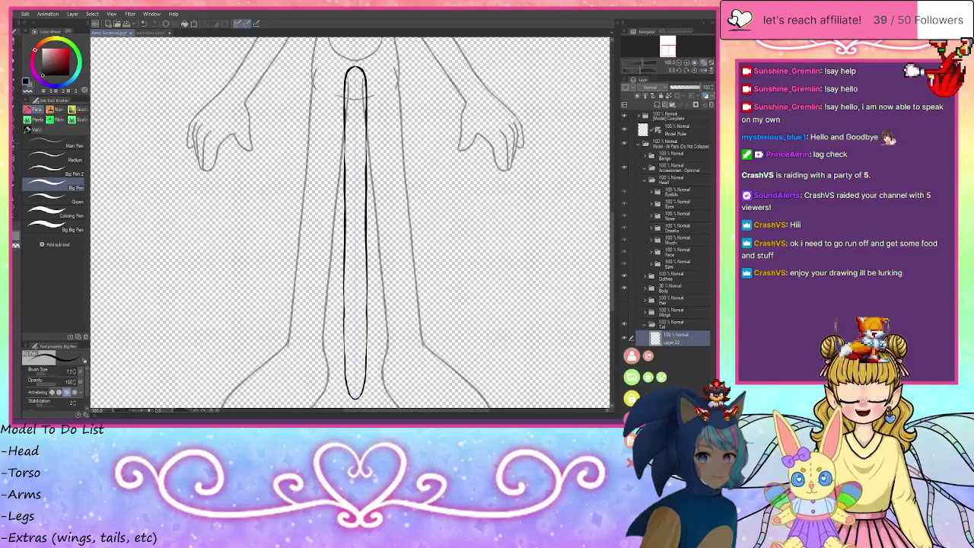
- Try thickening the tail's side lines at thigh level, and remove the added thickness
left_click_drag(367, 115, 367, 167)
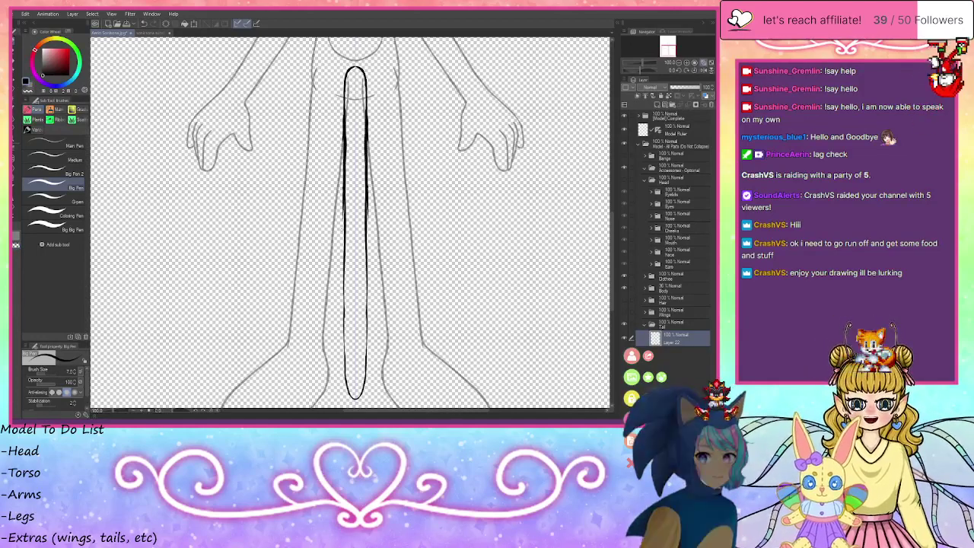
key("ctrl+y")
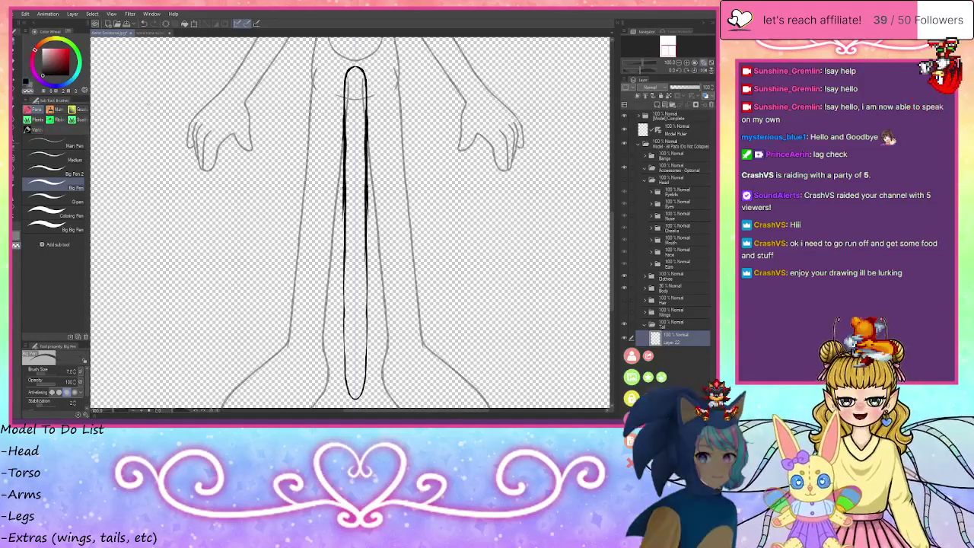
key("ctrl+z")
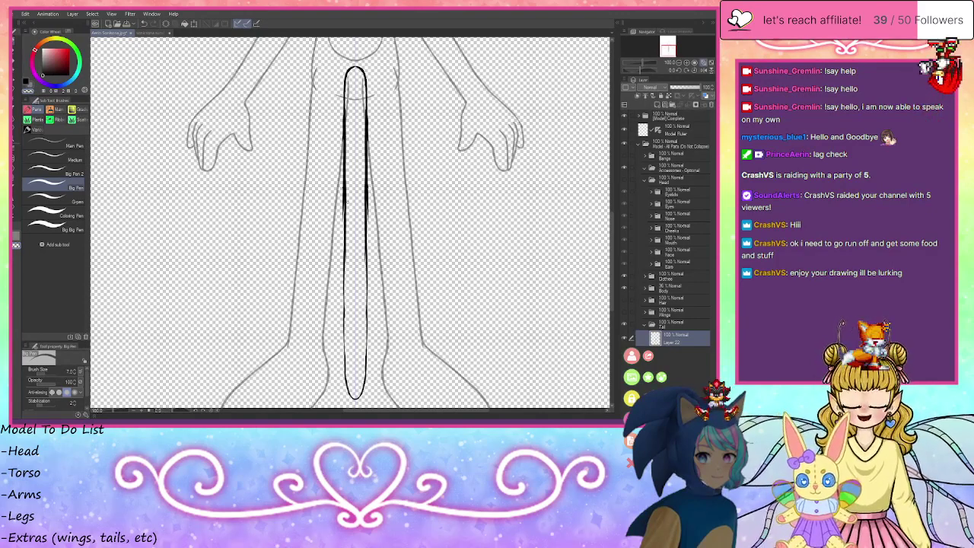
key("ctrl+z")
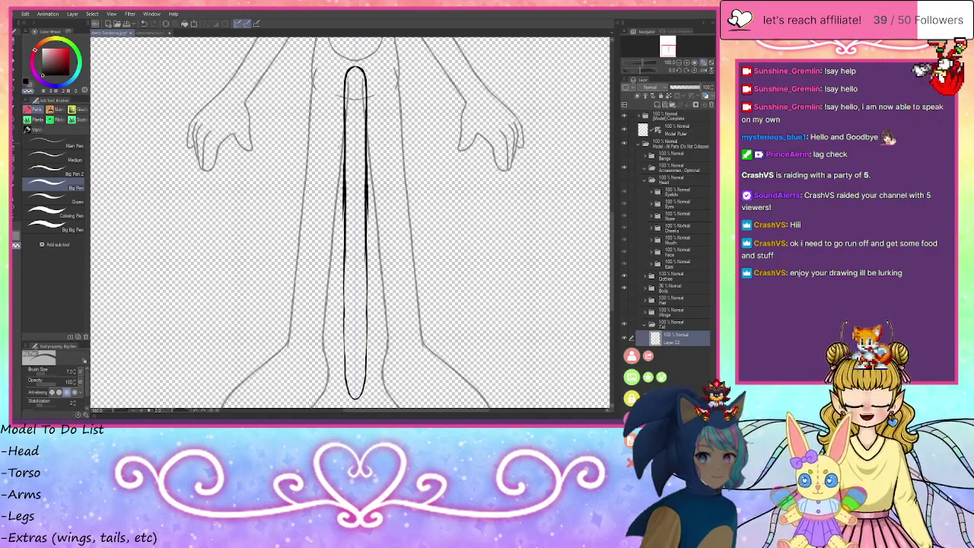
key("ctrl+z")
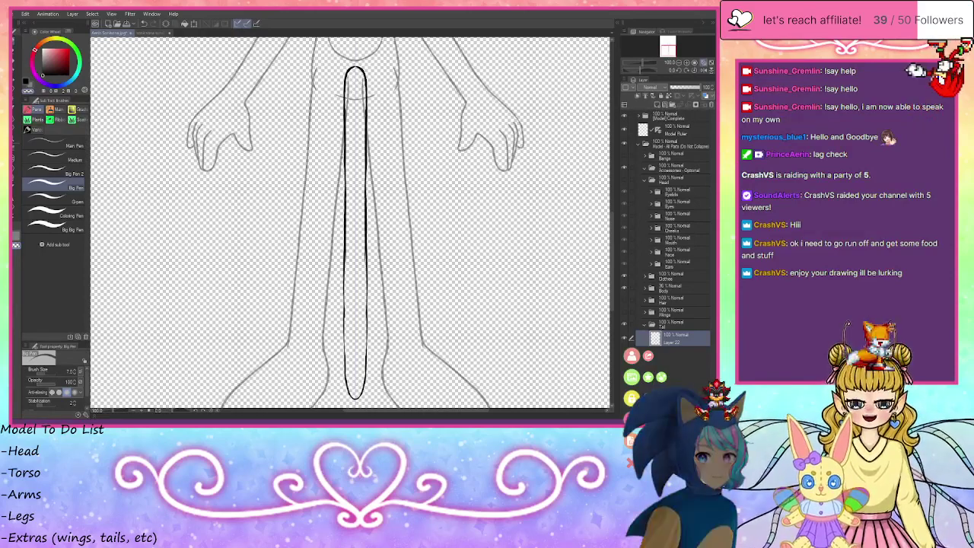
- Clear the middle section of the tail's side lines and redraw them as smooth strokes from the thighs to the tip
left_click_drag(345, 243, 345, 267)
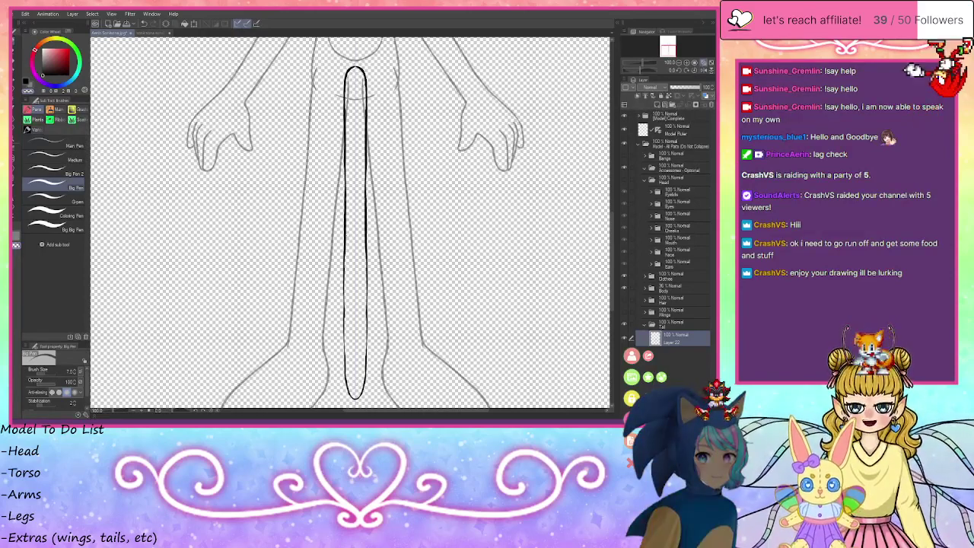
key("ctrl+z")
key("ctrl+z")
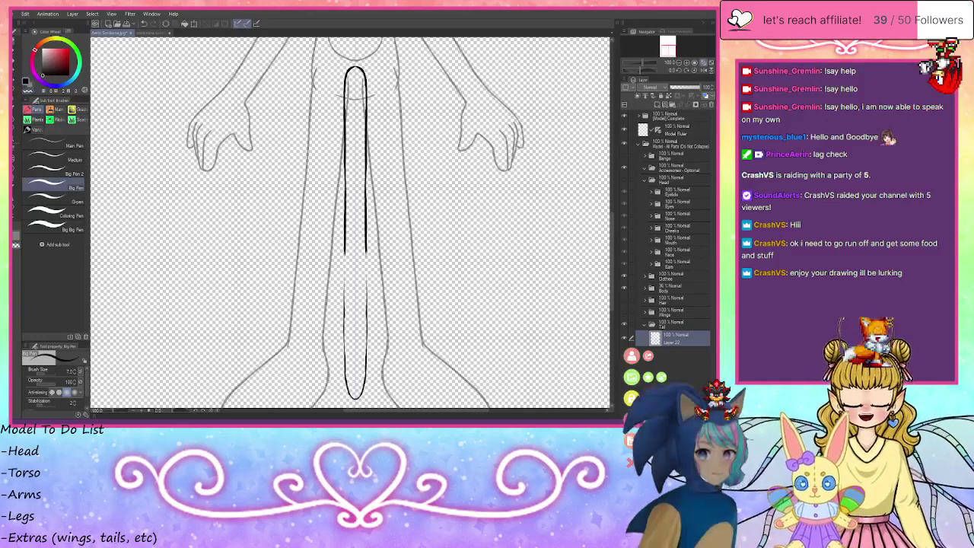
left_click_drag(344, 182, 344, 373)
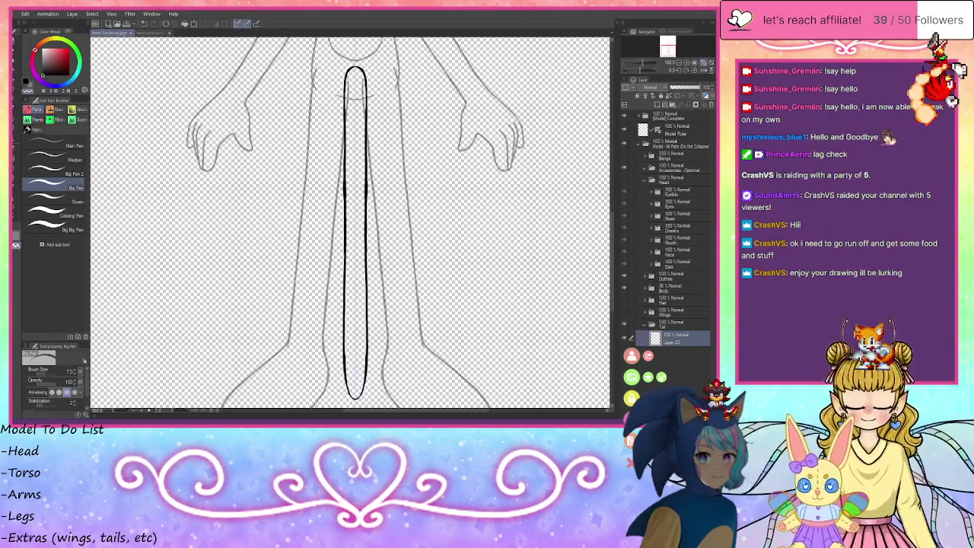
- Remove the extra thickness from the tail's side lines at thigh level
key("ctrl+z")
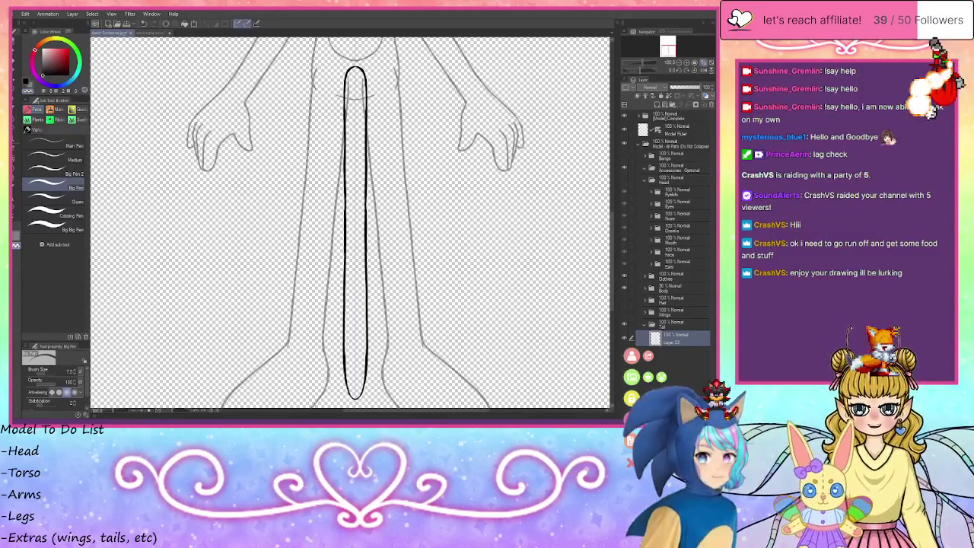
key("ctrl+z")
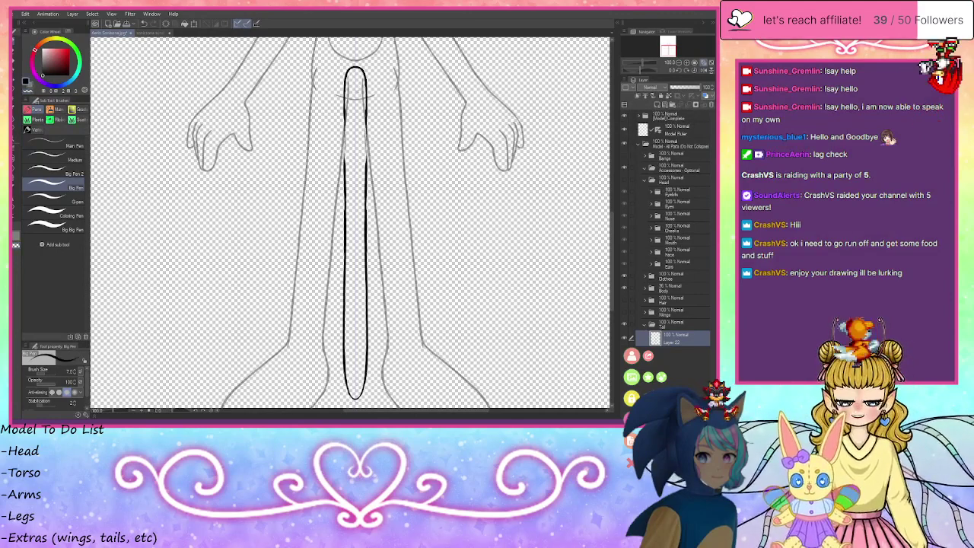
- Try retracing the tail's side lines between the hips and thighs with heavier strokes, and undo those strokes
left_click_drag(343, 107, 343, 134)
mouse_move(367, 106)
left_mouse_down()
mouse_move(367, 133)
mouse_move(344, 153)
left_mouse_up()
mouse_move(366, 105)
left_mouse_down()
mouse_move(366, 151)
mouse_move(344, 172)
left_mouse_up()
left_click_drag(367, 122, 368, 170)
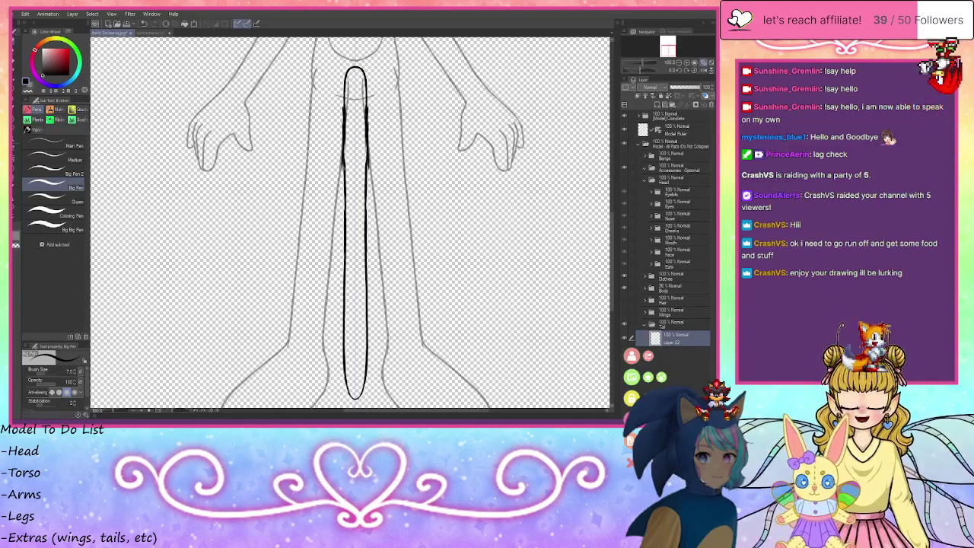
left_click_drag(343, 137, 343, 179)
mouse_move(366, 134)
left_mouse_down()
mouse_move(366, 162)
mouse_move(346, 164)
left_mouse_up()
left_click_drag(366, 146, 366, 167)
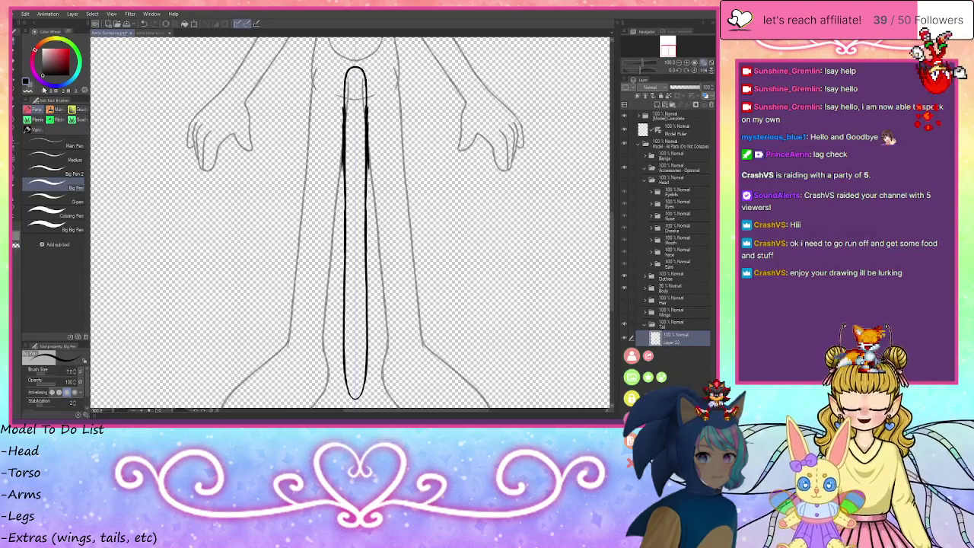
key("ctrl+z")
key("ctrl+z")
key("ctrl+z")
key("ctrl+z")
key("ctrl+z")
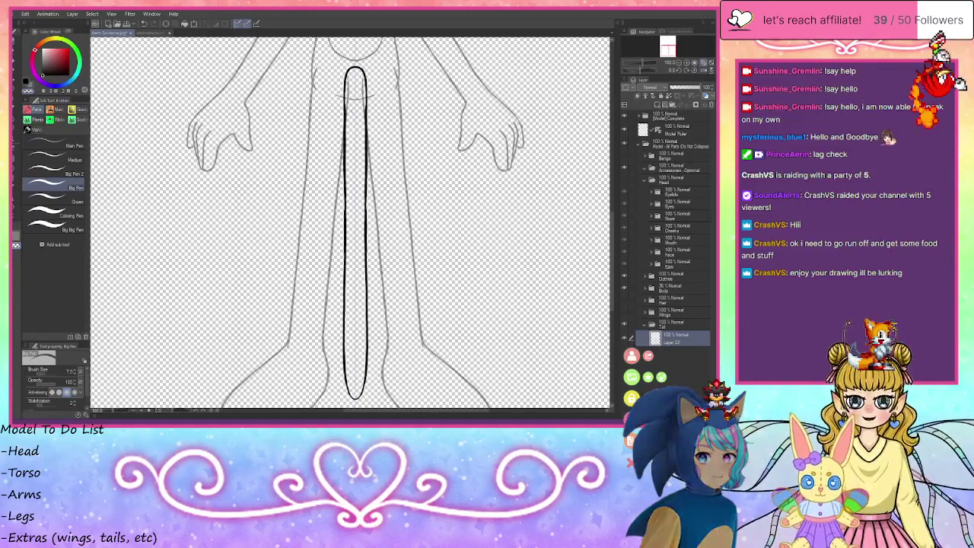
key("ctrl+z")
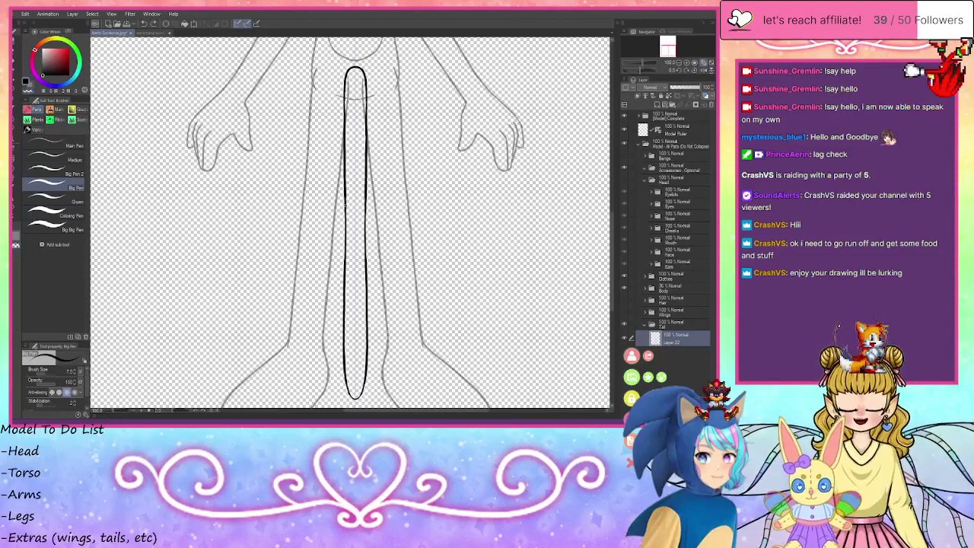
- Retrace the tail's side lines from the thighs to the knees, trim their edges and clear a short section at knee level
left_click_drag(346, 193, 345, 259)
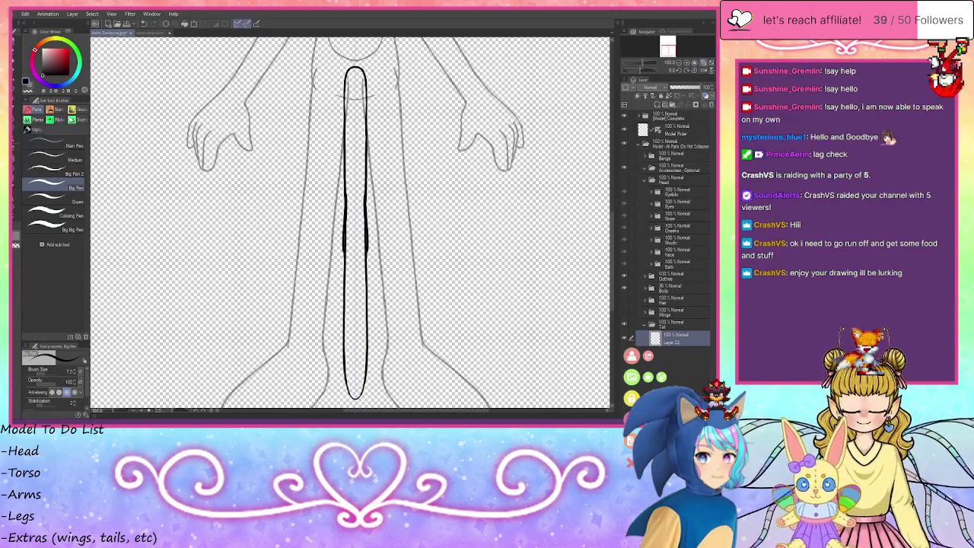
left_click(28, 92)
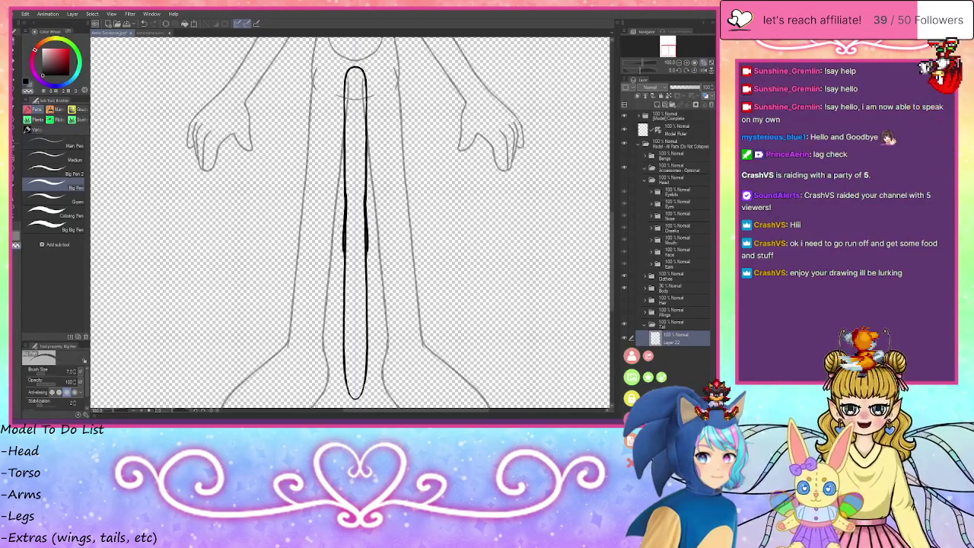
left_click_drag(343, 219, 343, 256)
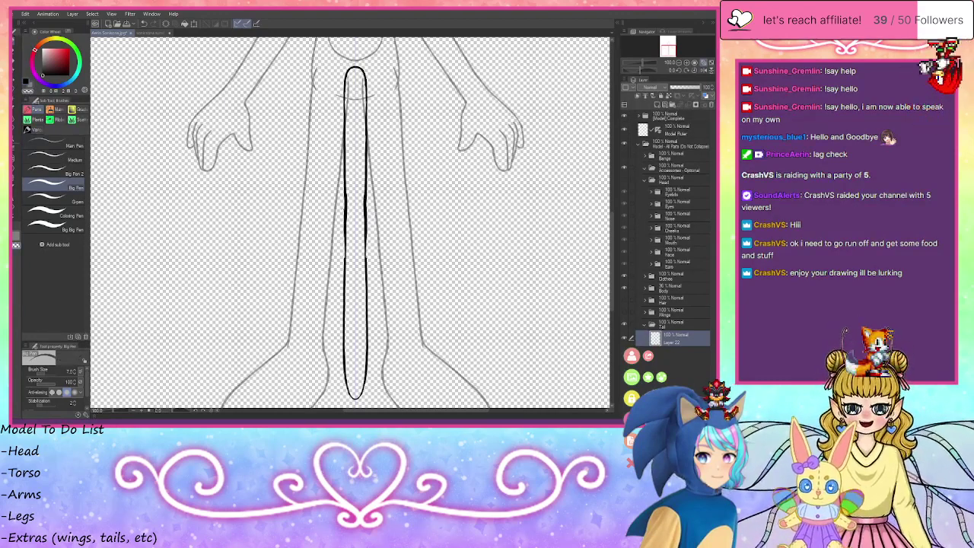
left_click_drag(348, 196, 348, 219)
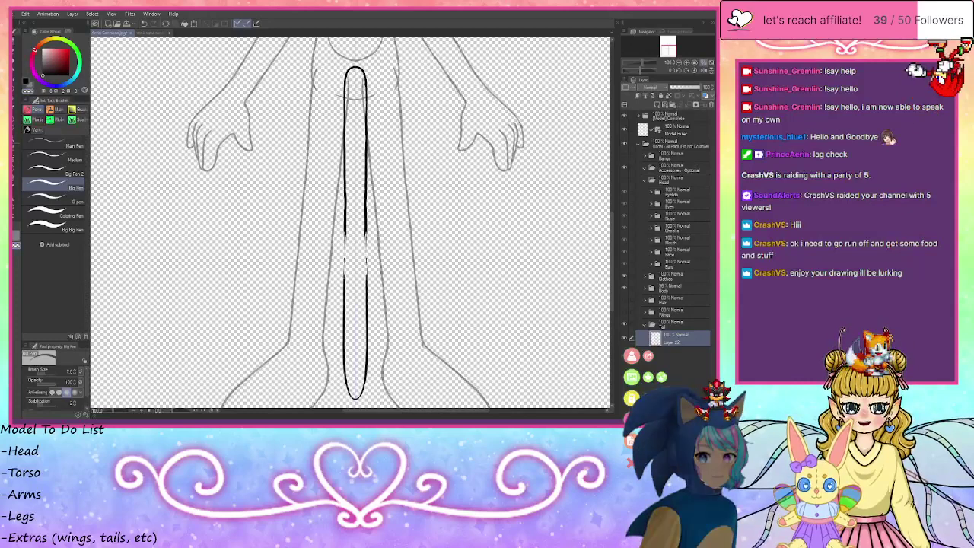
- Redraw the missing knee-level section of the tail's side lines and thin the lines evenly up to the thighs
left_click(25, 79)
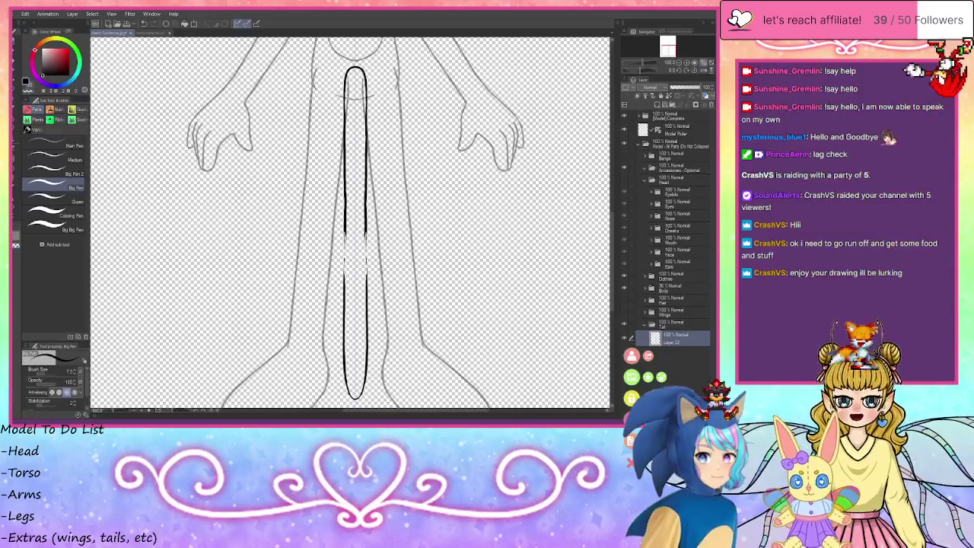
left_click_drag(345, 231, 345, 286)
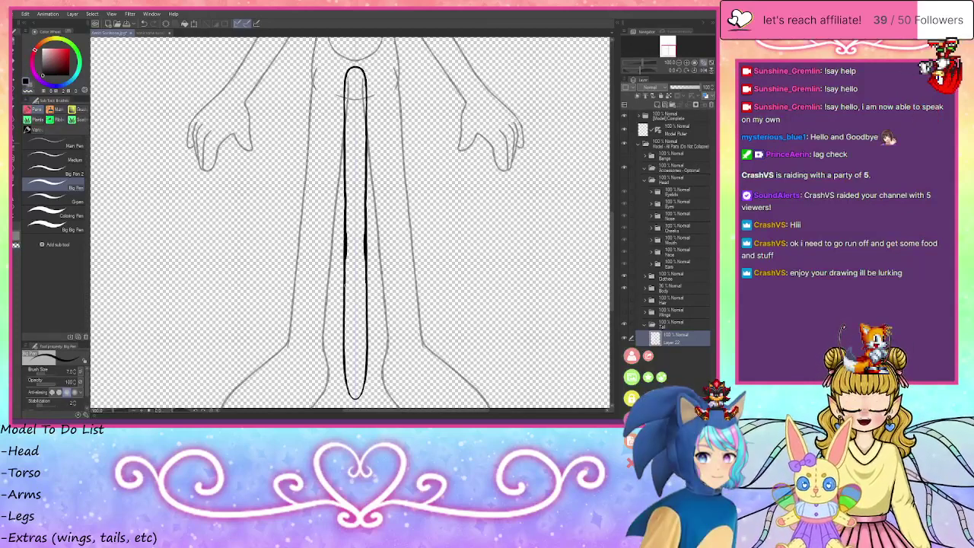
left_click(27, 92)
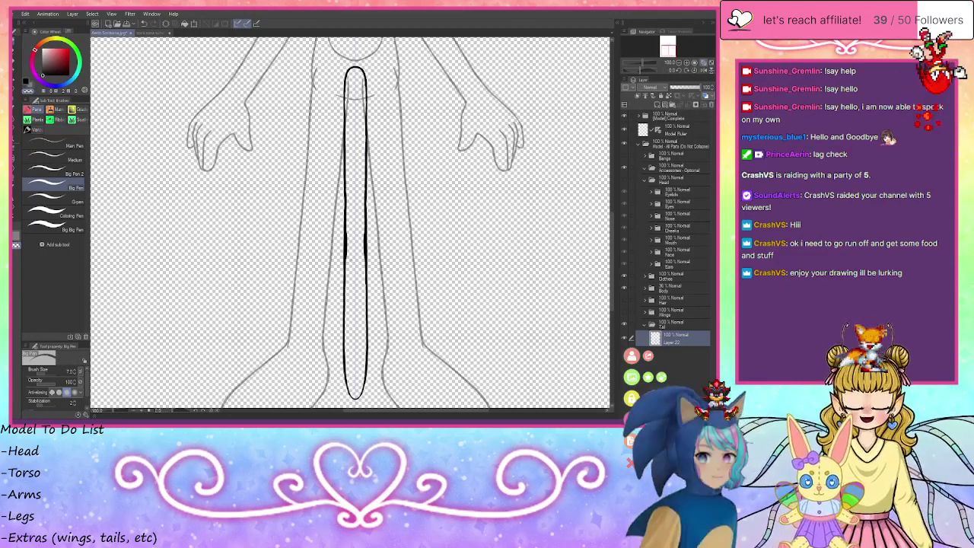
left_click_drag(348, 233, 348, 265)
left_click_drag(364, 233, 364, 262)
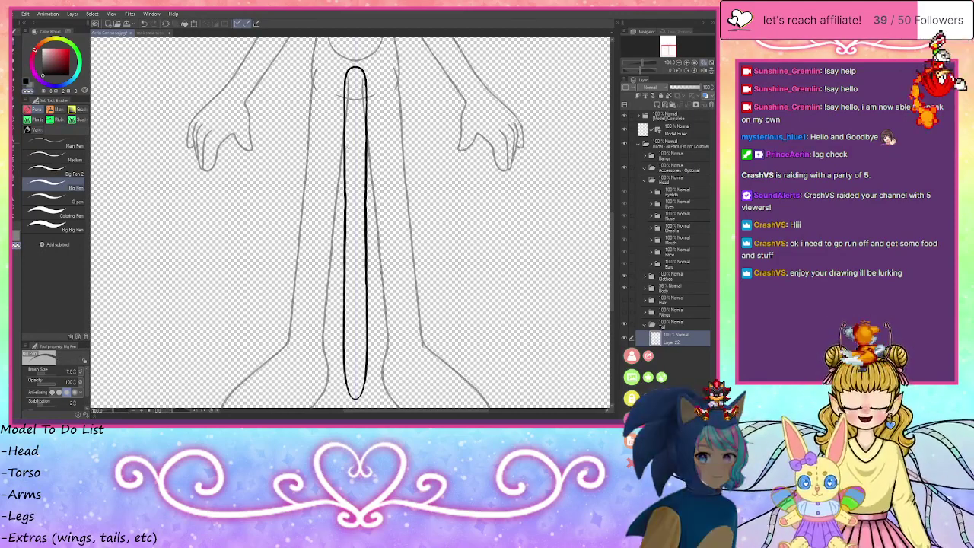
left_click_drag(346, 180, 347, 222)
left_click_drag(365, 176, 365, 223)
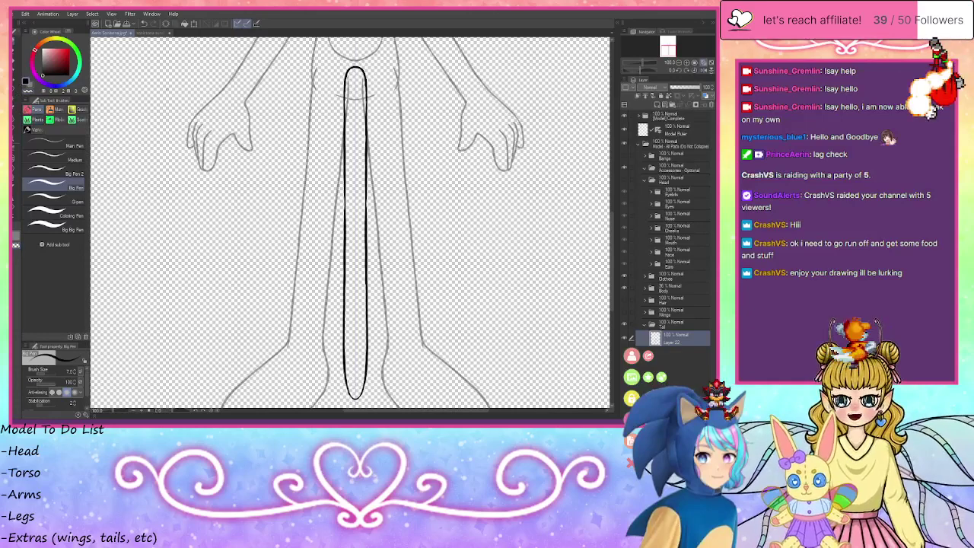
left_click_drag(345, 187, 345, 220)
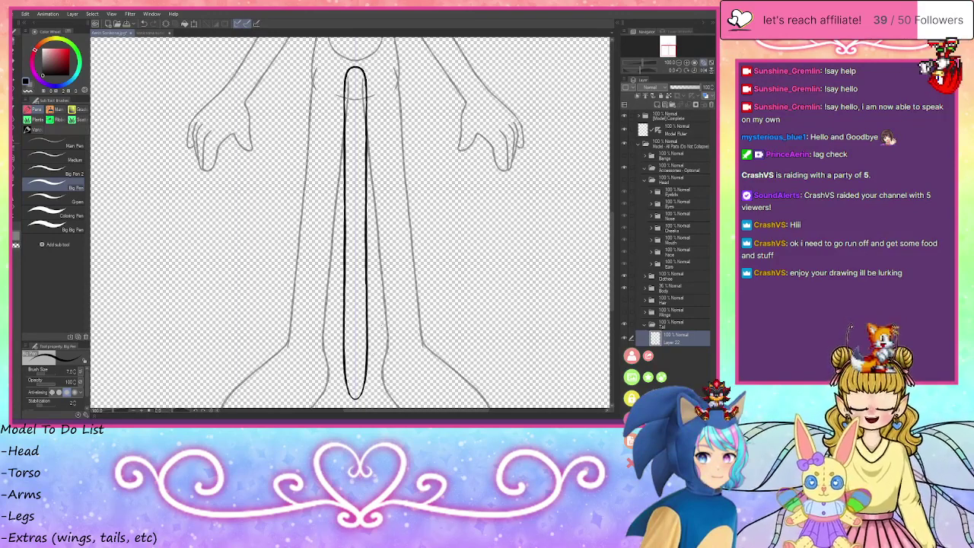
- Hide the finished tail outline by switching off the Tail folder's visibility, and collapse the folder
left_click(683, 65)
left_click(683, 65)
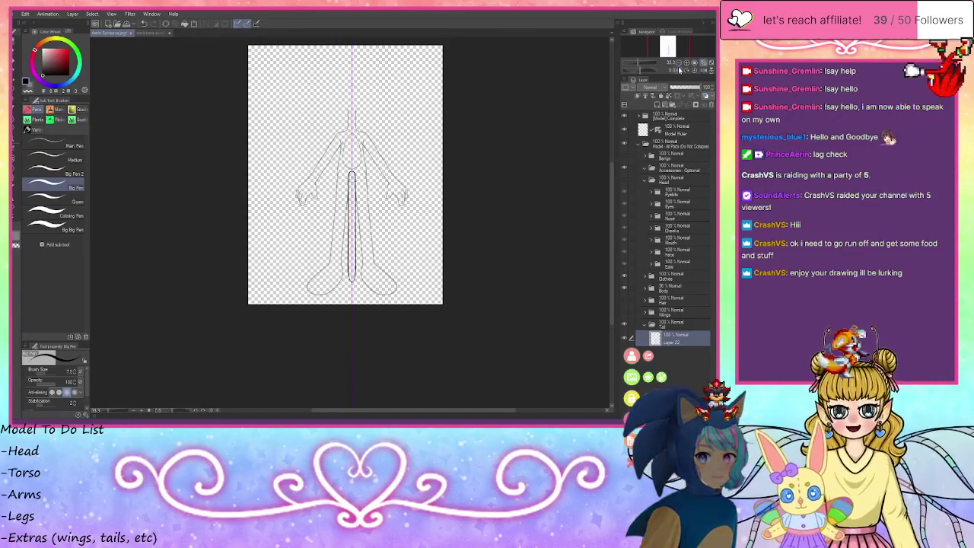
left_click(678, 64)
left_click(678, 64)
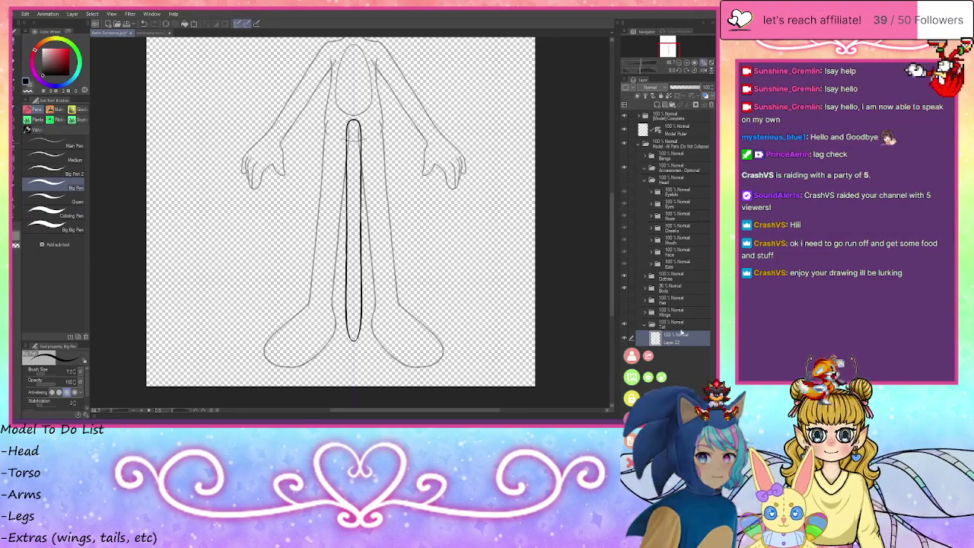
left_click(625, 325)
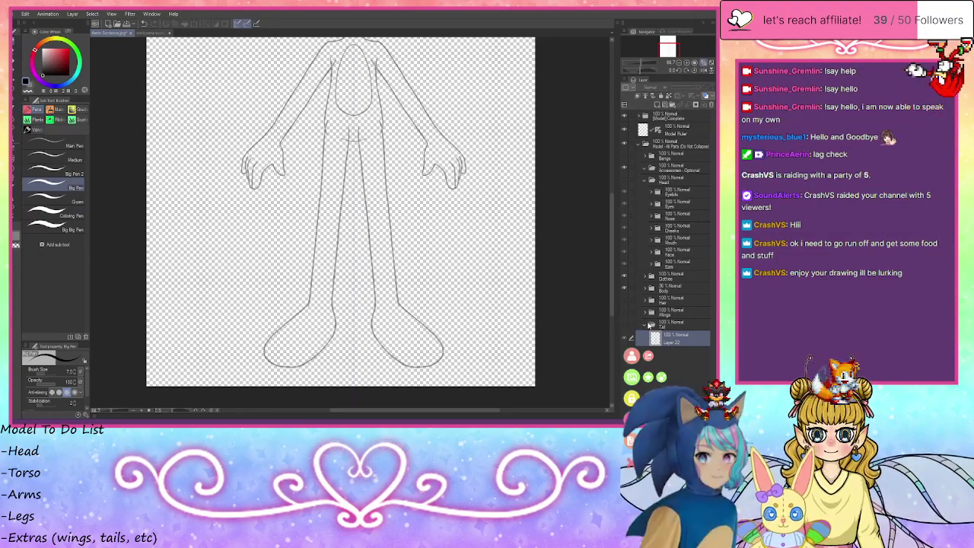
left_click(644, 325)
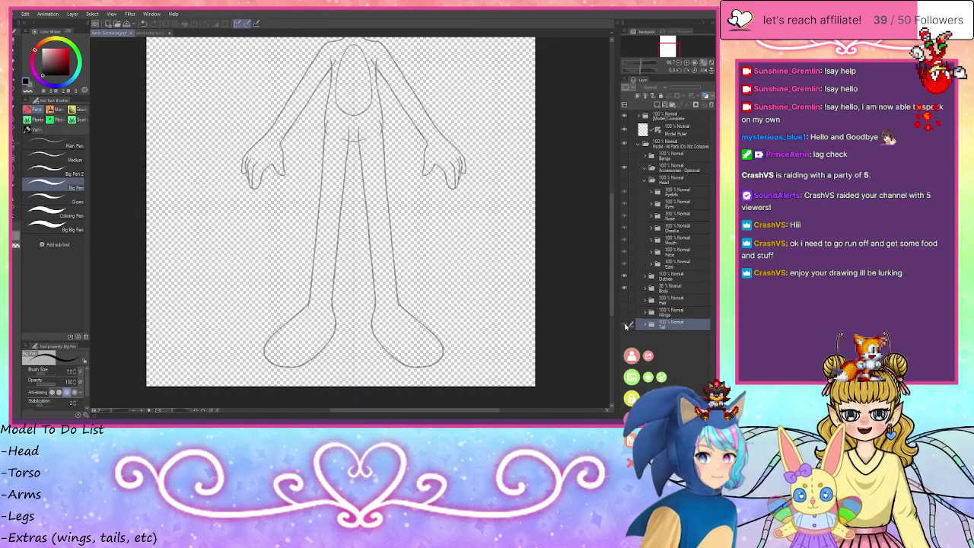
- Show the Tail folder and its line layer again for a check, and return the folder to collapsed and hidden
left_click(625, 325)
left_click(645, 324)
left_click(667, 339)
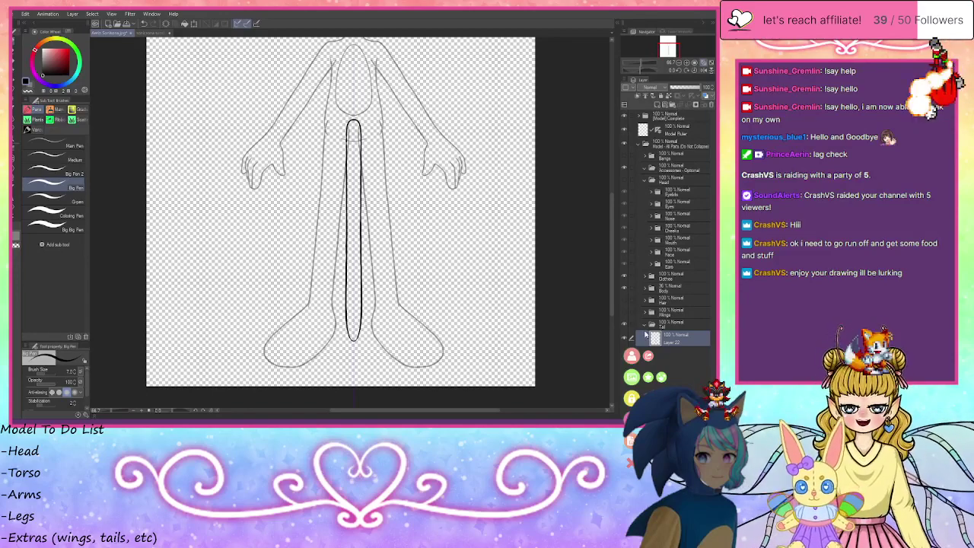
left_click(645, 325)
left_click(625, 325)
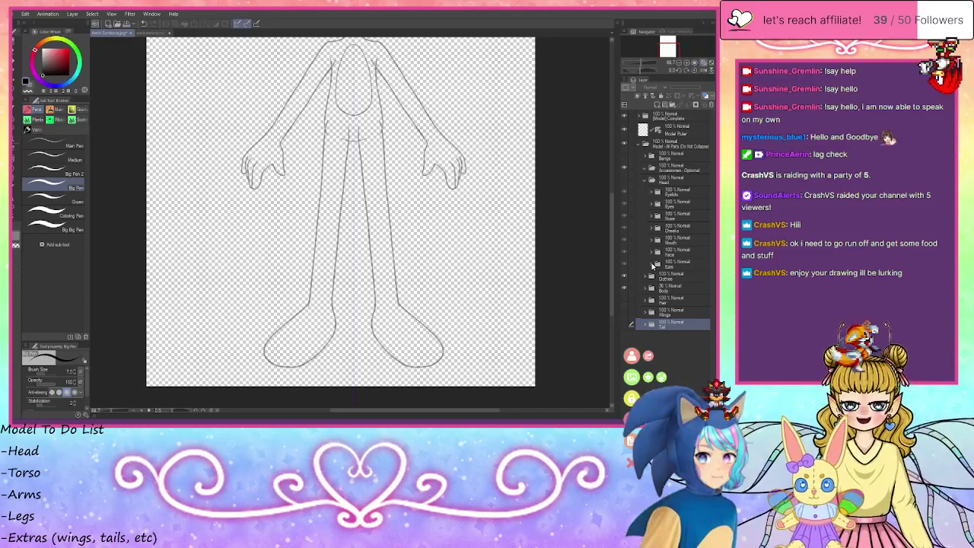
- Delete the outfit subfolder inside the Clothes folder and add a new drawing layer in its place
left_click(645, 277)
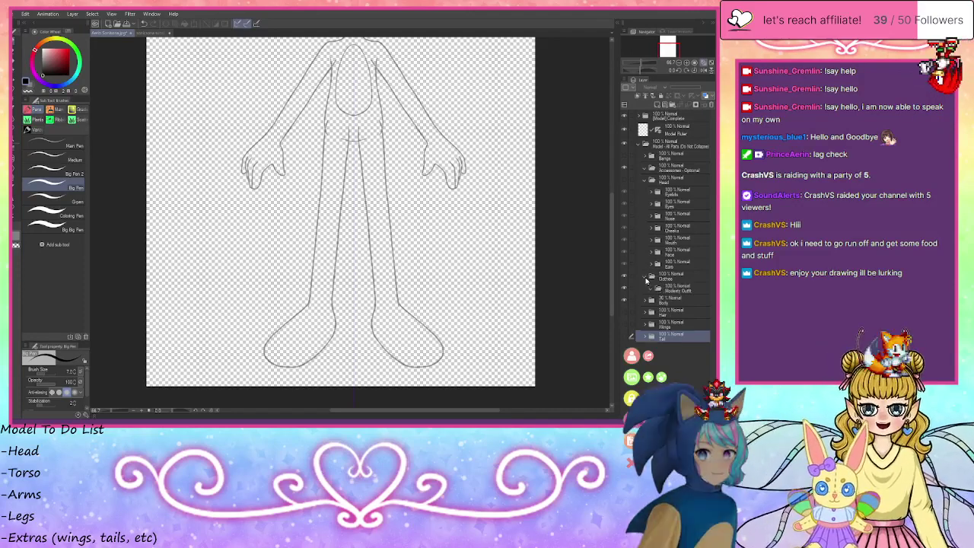
left_click(661, 290)
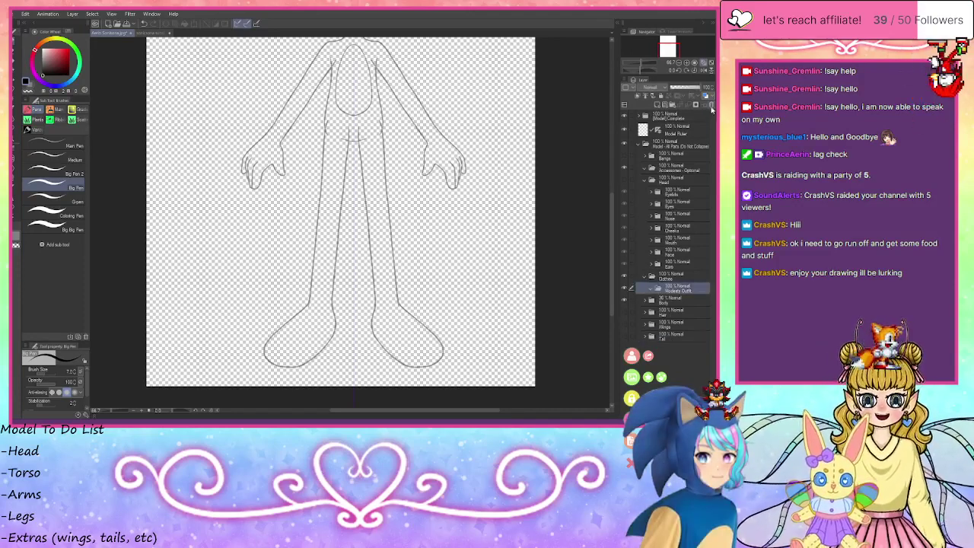
left_click(711, 106)
left_click(658, 105)
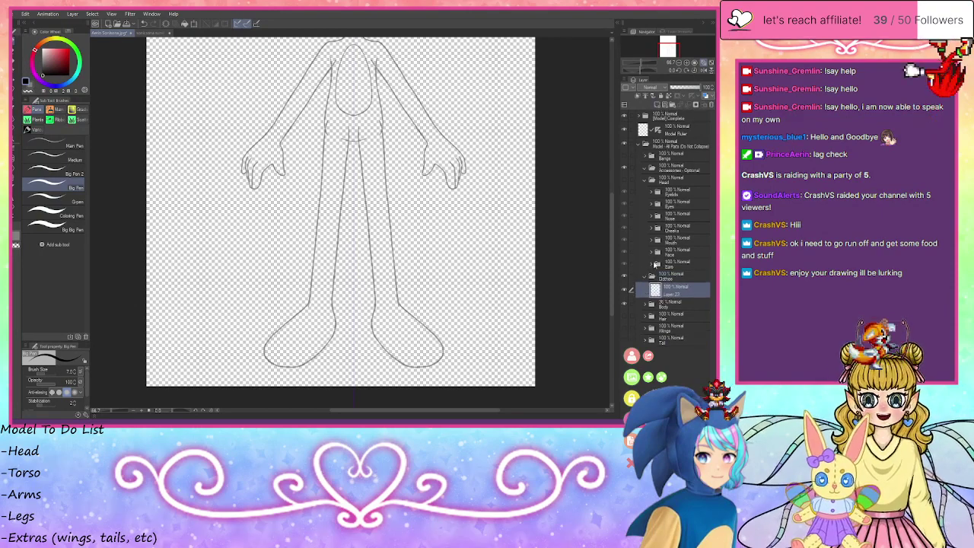
- Draw a mirrored cropped, sleeveless top over the torso in black, from the neck curves over the shoulders to a curved hem
left_click(687, 63)
left_click(686, 63)
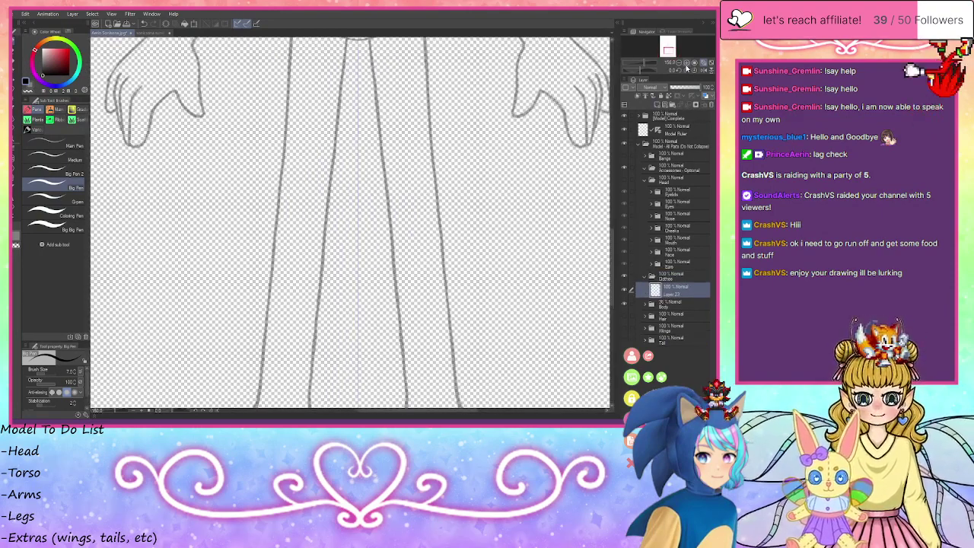
left_click(687, 63)
left_click(670, 46)
left_click_drag(670, 47, 669, 45)
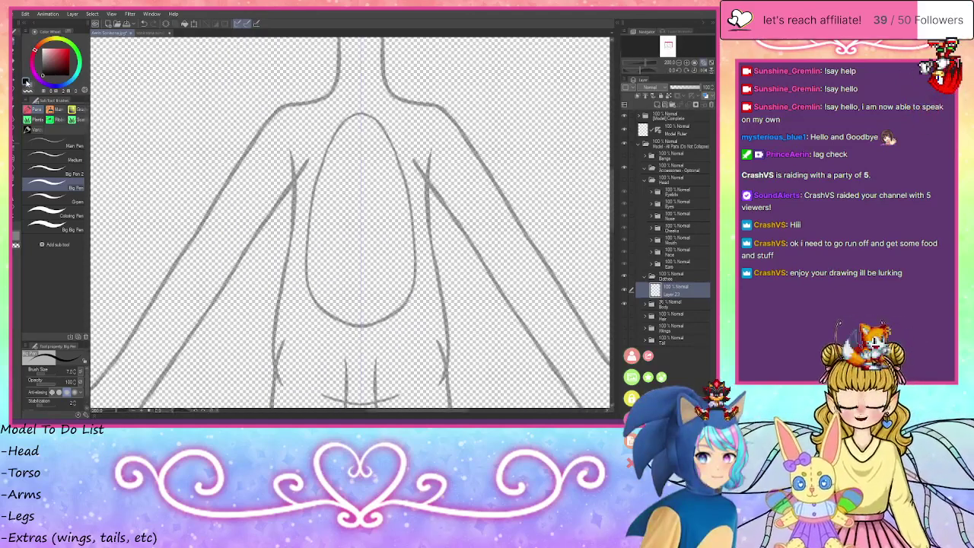
mouse_move(335, 63)
left_mouse_down()
mouse_move(333, 83)
mouse_move(315, 99)
left_mouse_up()
left_click_drag(387, 88, 406, 99)
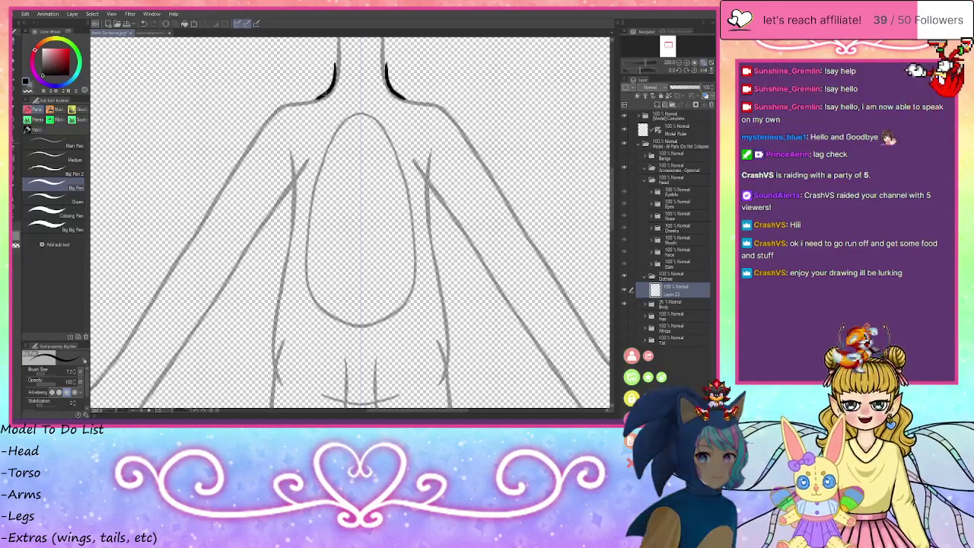
left_click_drag(315, 97, 299, 103)
left_click_drag(406, 99, 423, 104)
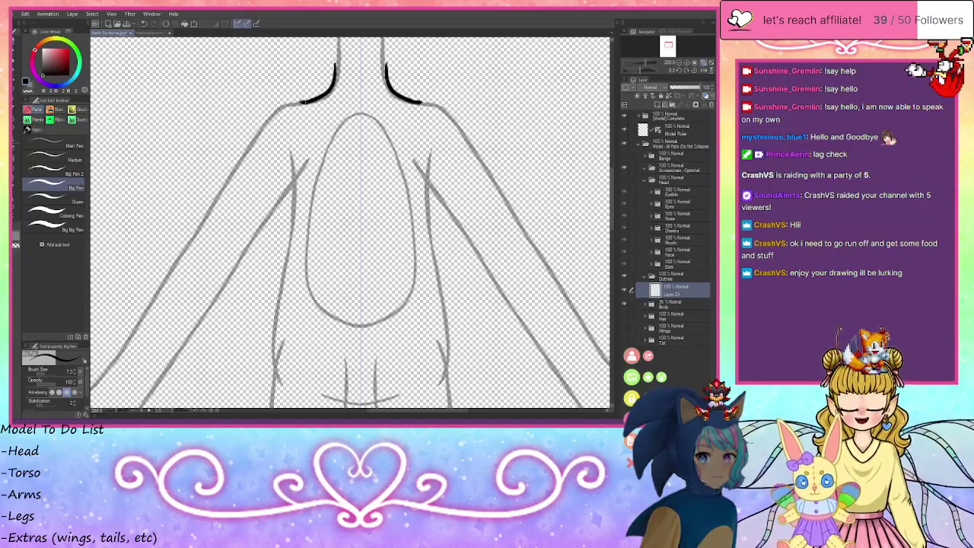
mouse_move(297, 106)
left_mouse_down()
mouse_move(287, 220)
mouse_move(360, 235)
left_mouse_up()
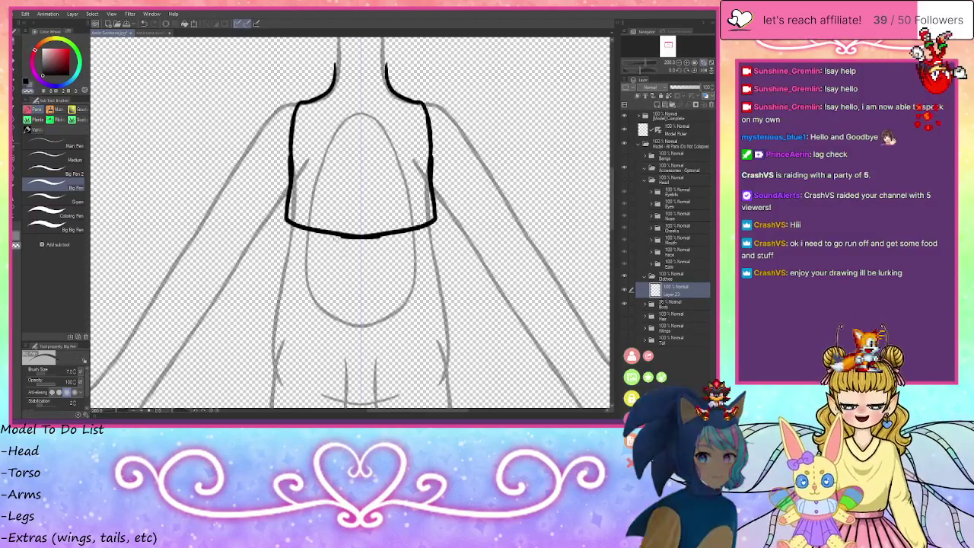
- Replace the top's neck curves with a rounded high collar around the neck, and thin the collar's upper corners
key("ctrl+z")
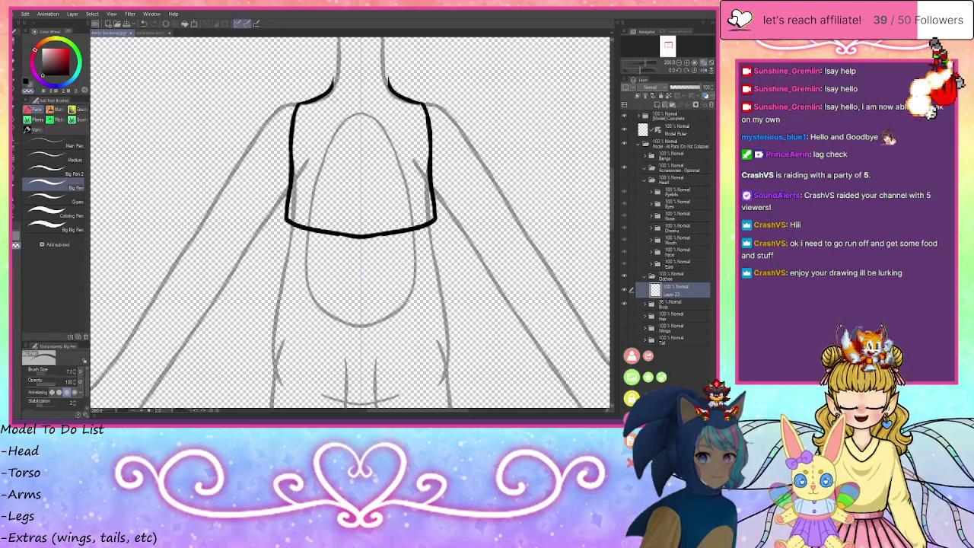
key("ctrl+z")
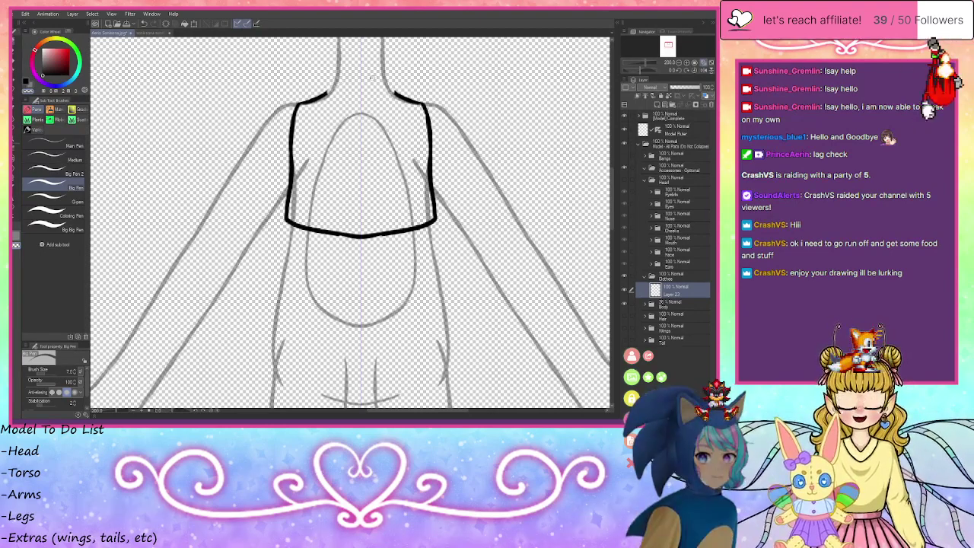
left_click(26, 81)
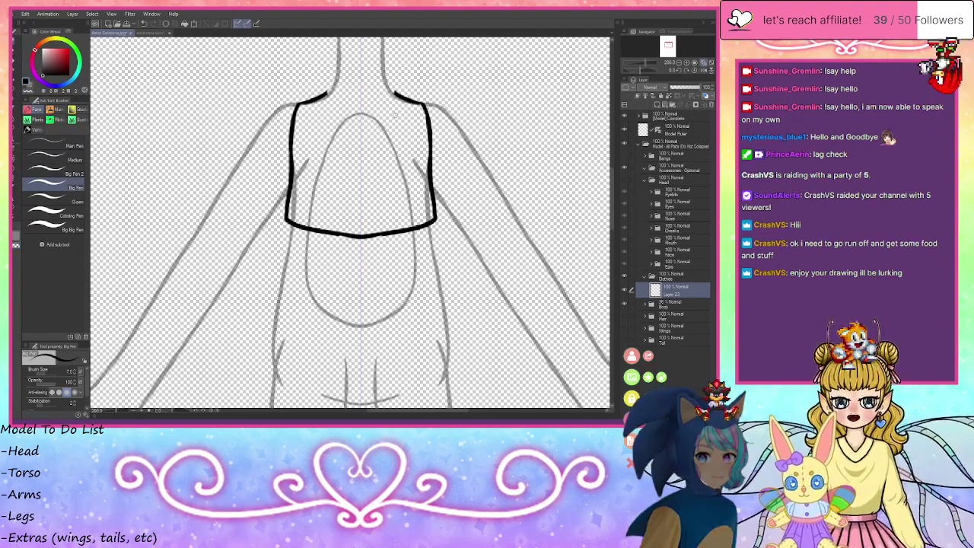
left_click_drag(328, 91, 395, 95)
mouse_move(328, 92)
left_mouse_down()
mouse_move(329, 77)
mouse_move(382, 73)
left_mouse_up()
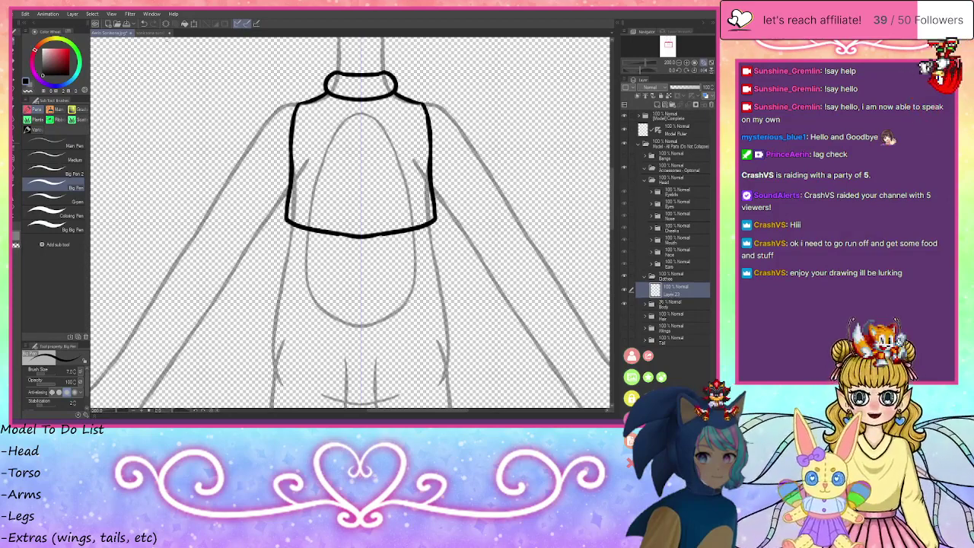
key("c")
left_click_drag(343, 74, 340, 77)
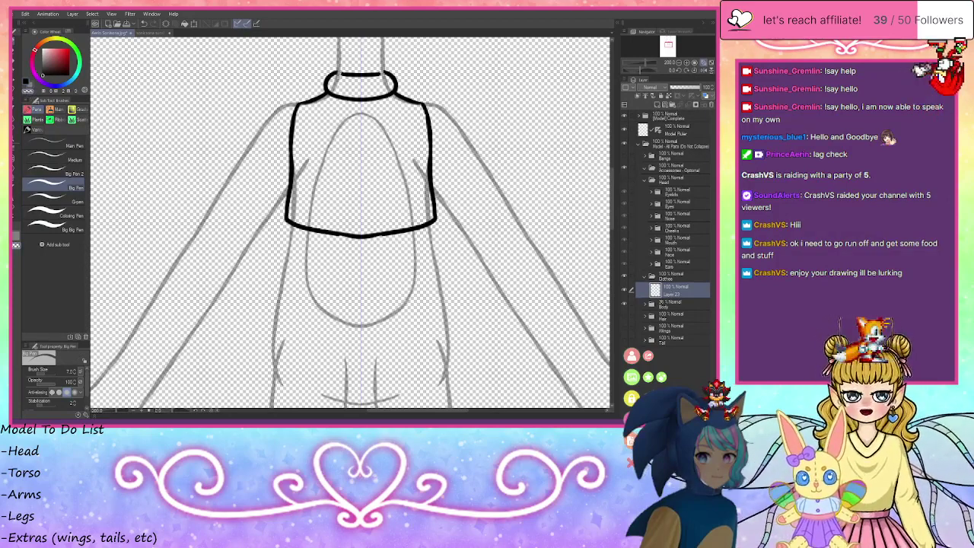
- Redraw the collar's upper edge in black as a shallow downward curve between the rounded sides
key("ctrl+z")
key("ctrl+z")
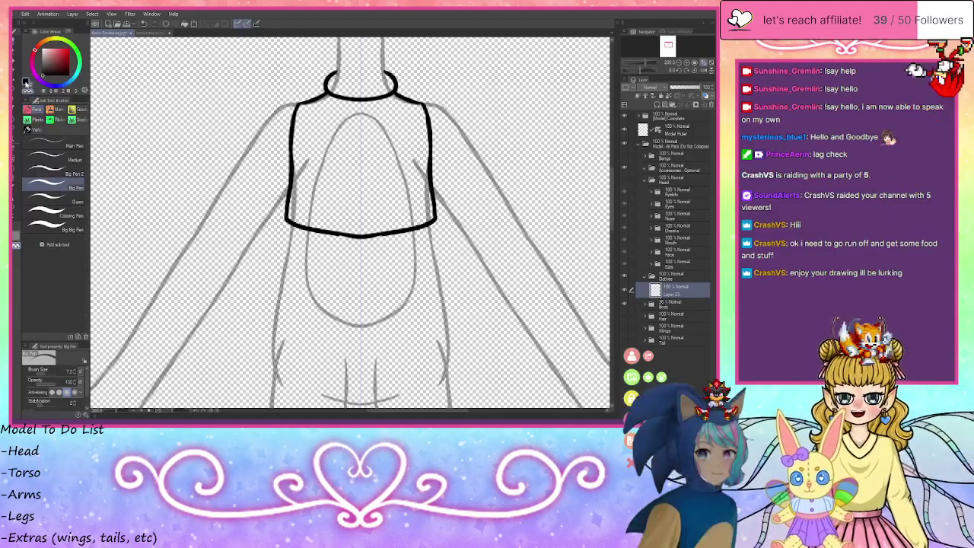
left_click_drag(336, 74, 345, 79)
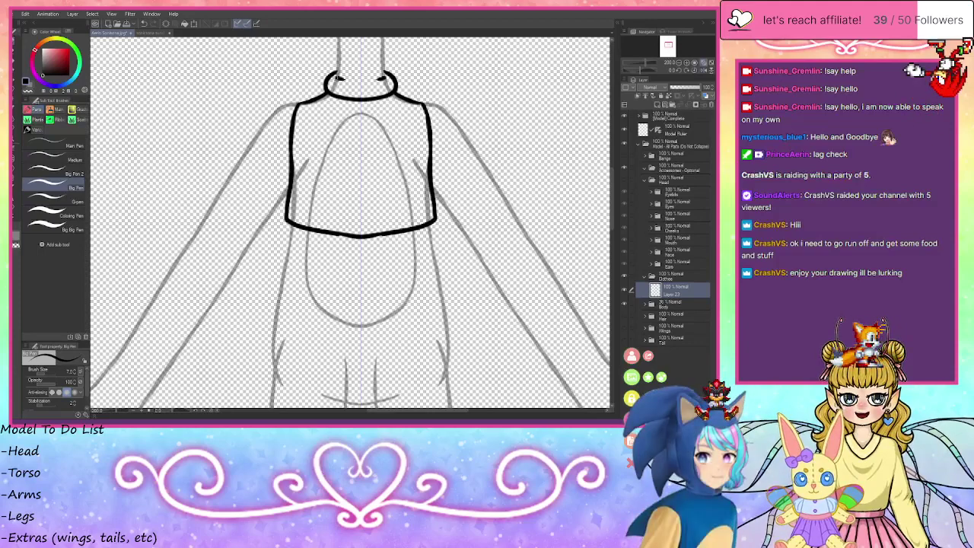
key("ctrl+y")
key("ctrl+y")
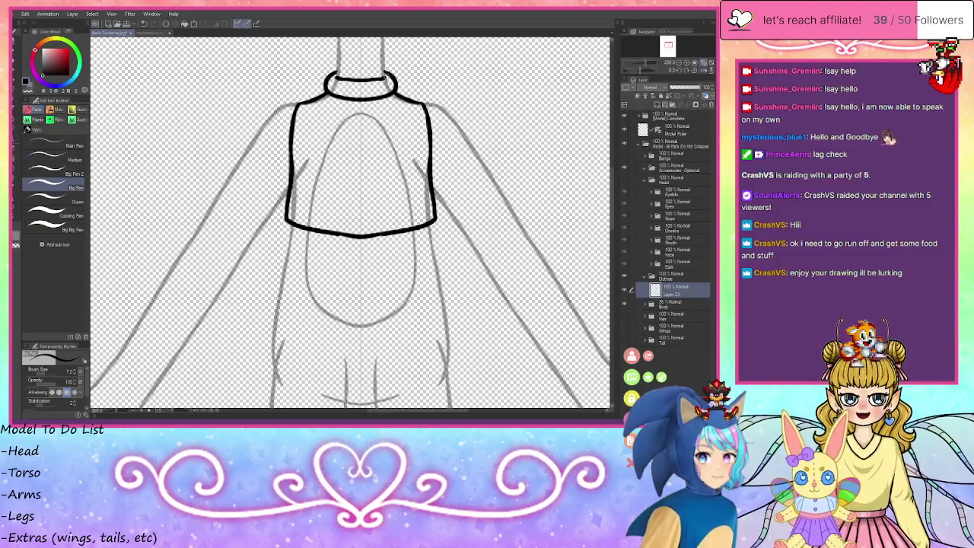
- Erase the joins at the collar's upper corners and redraw the neck curve's ends in black, leaving gaps beside the collar's sides
left_click(27, 90)
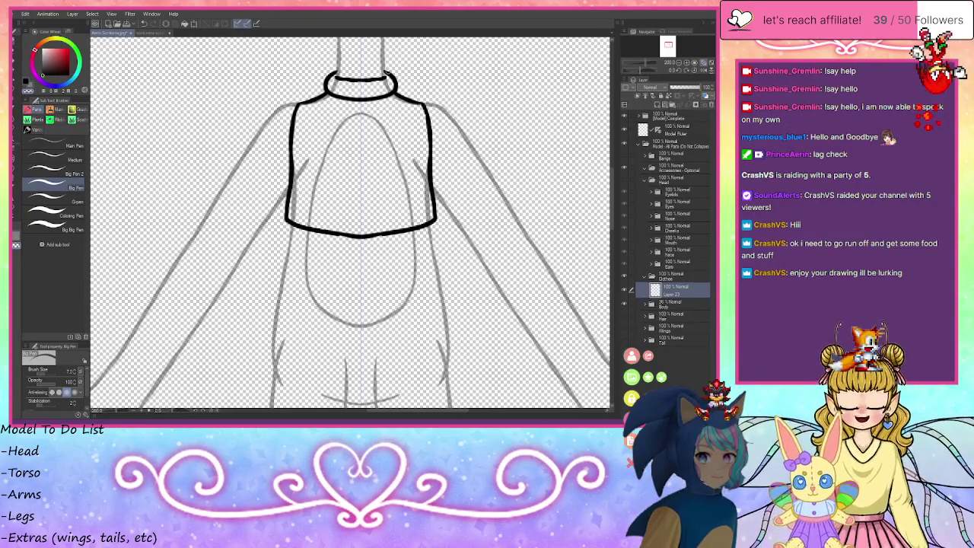
left_click_drag(385, 71, 395, 74)
key("ctrl+y")
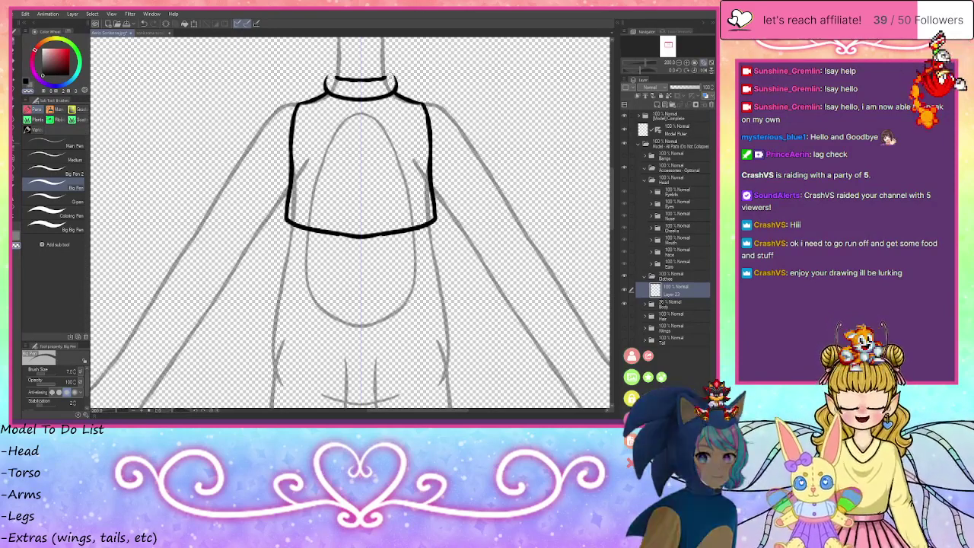
key("ctrl+z")
left_click_drag(335, 75, 357, 77)
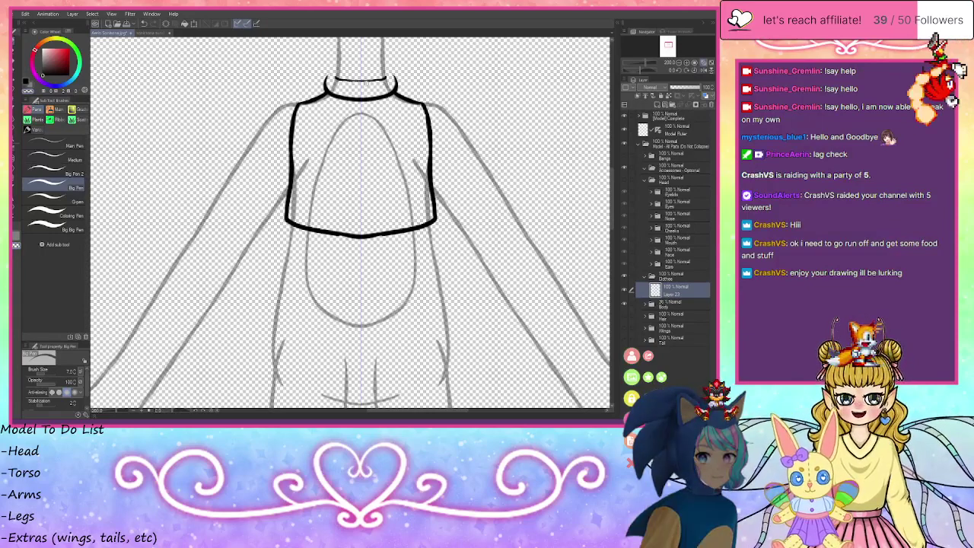
key("ctrl+z")
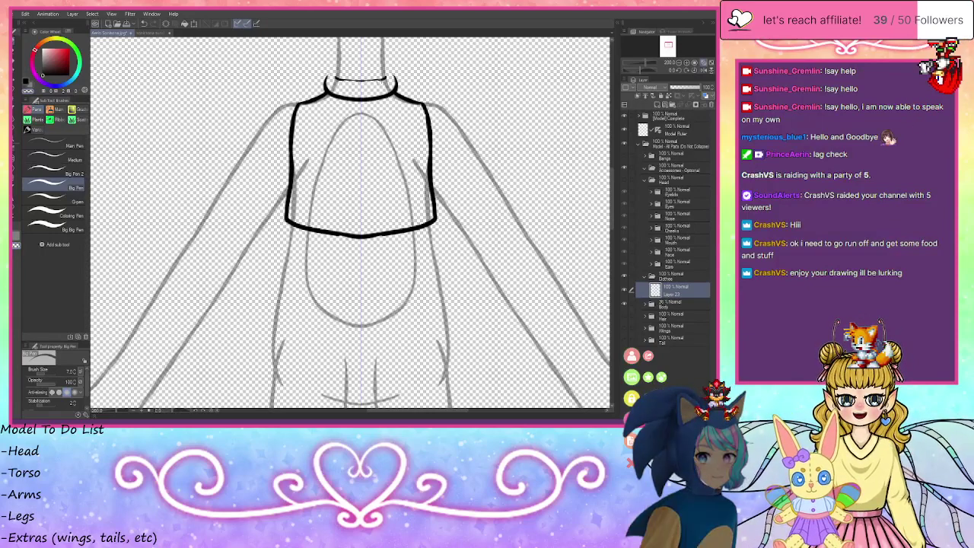
left_click(26, 81)
left_click_drag(333, 75, 343, 79)
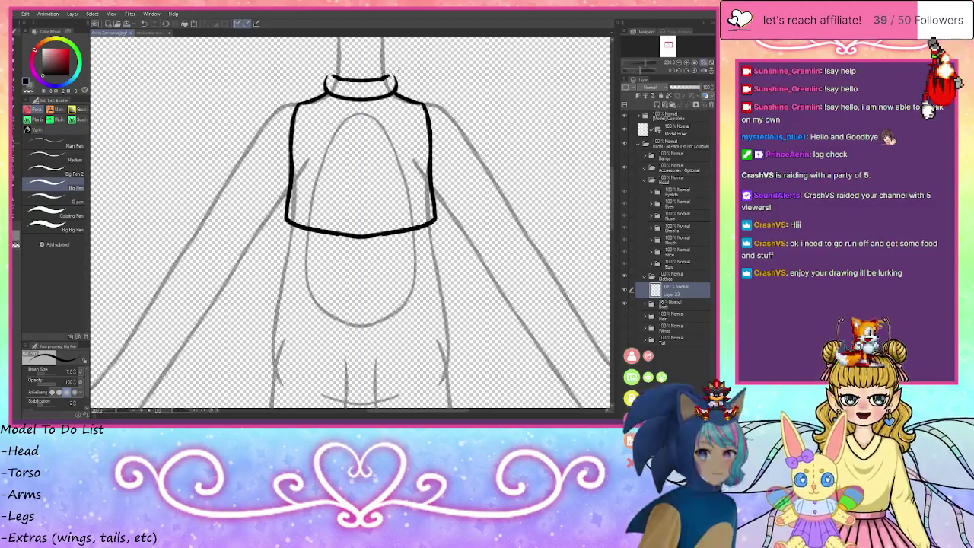
- Add a new layer in the Clothes folder and draw a mirrored upper rim across the collar above the neck curve
left_click(658, 103)
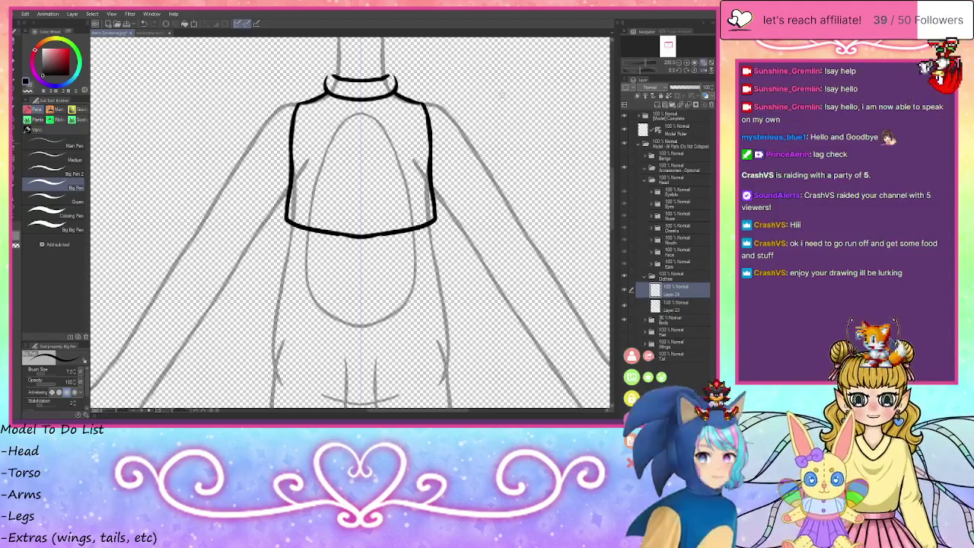
left_click_drag(384, 73, 396, 79)
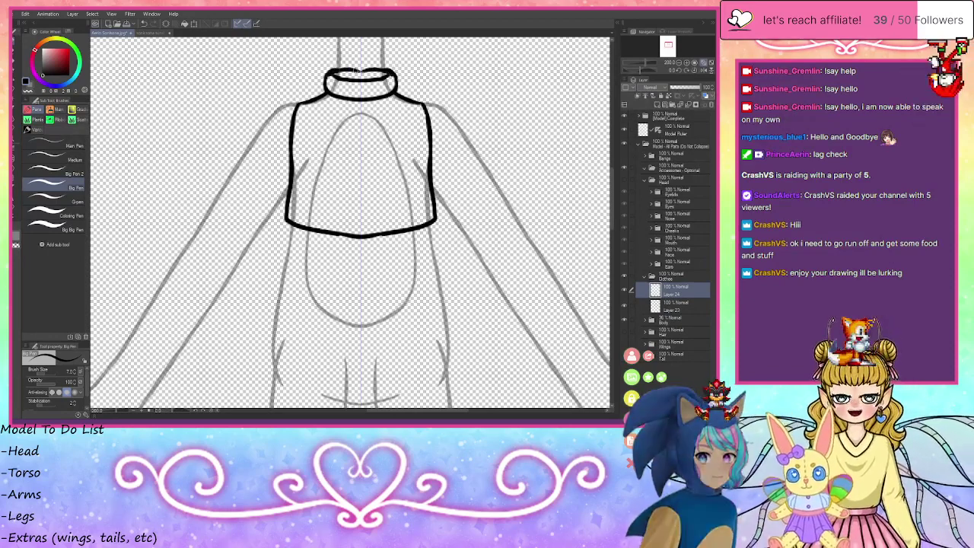
left_click_drag(328, 72, 377, 68)
key("ctrl+z")
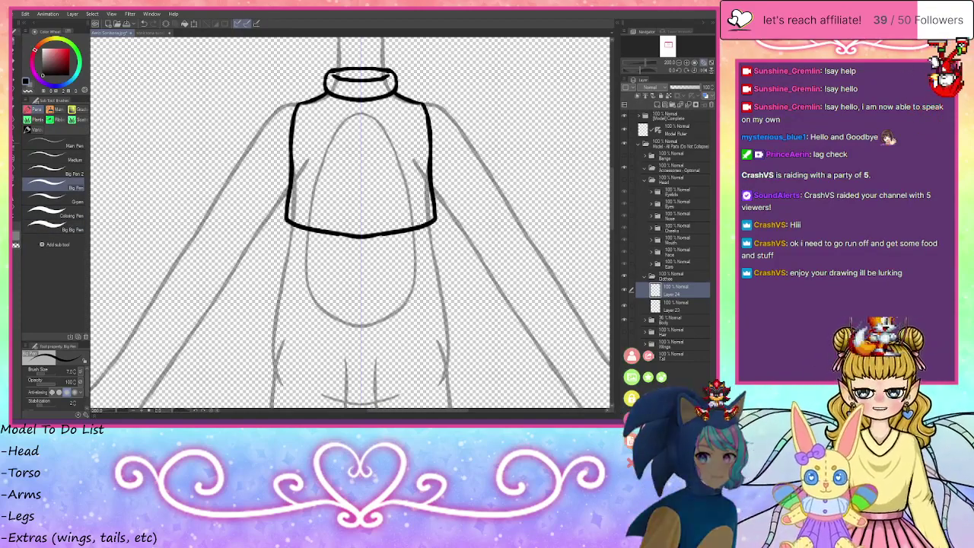
- Redraw the collar's rim as a higher, rounder arc in black and erase along its inner edge to thin the line
scroll(361, 70, "down", 3)
scroll(361, 70, "up", 9)
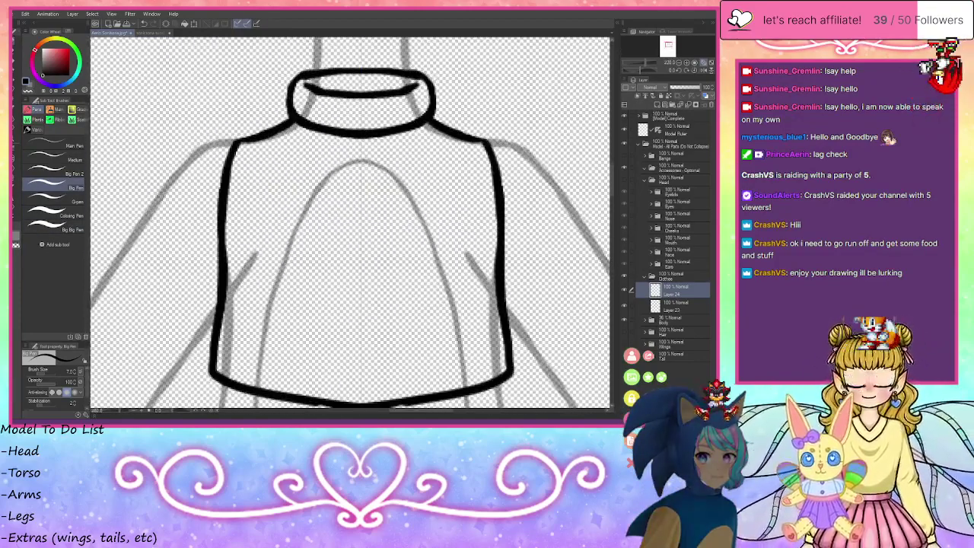
scroll(360, 84, "up", 2)
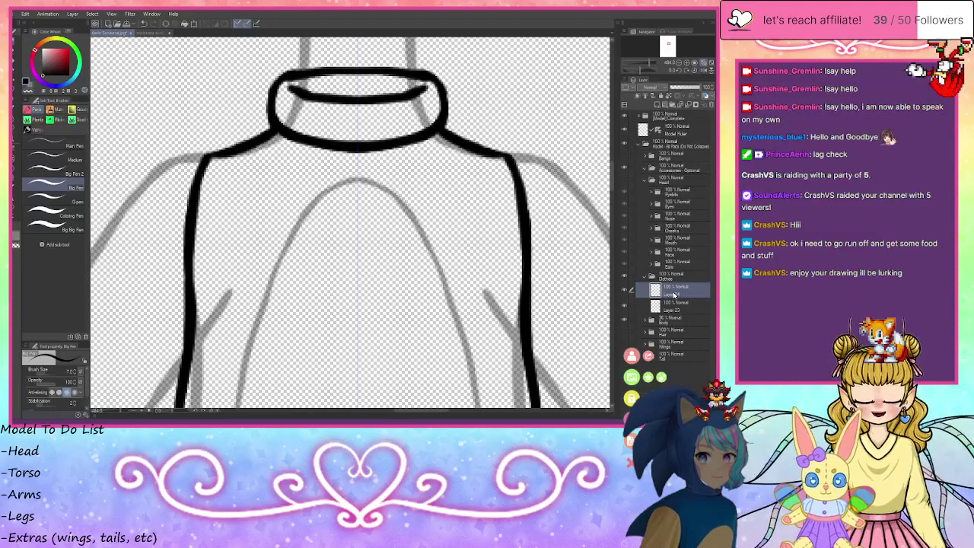
left_click(30, 92)
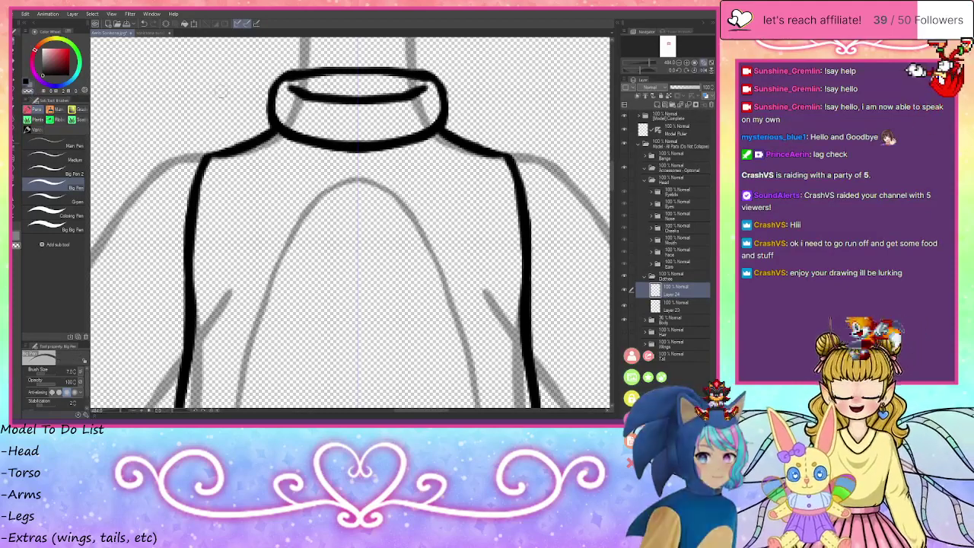
left_click_drag(291, 86, 361, 74)
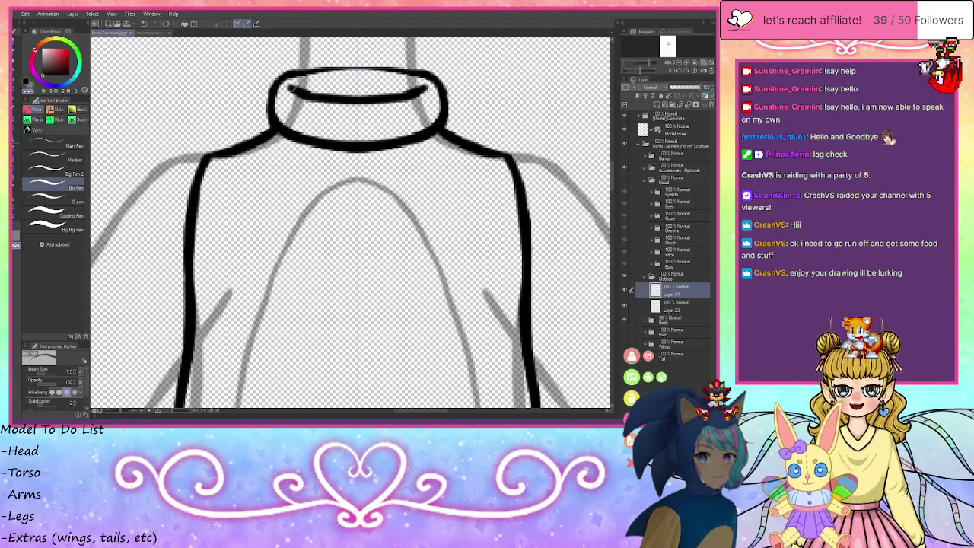
left_click(27, 83)
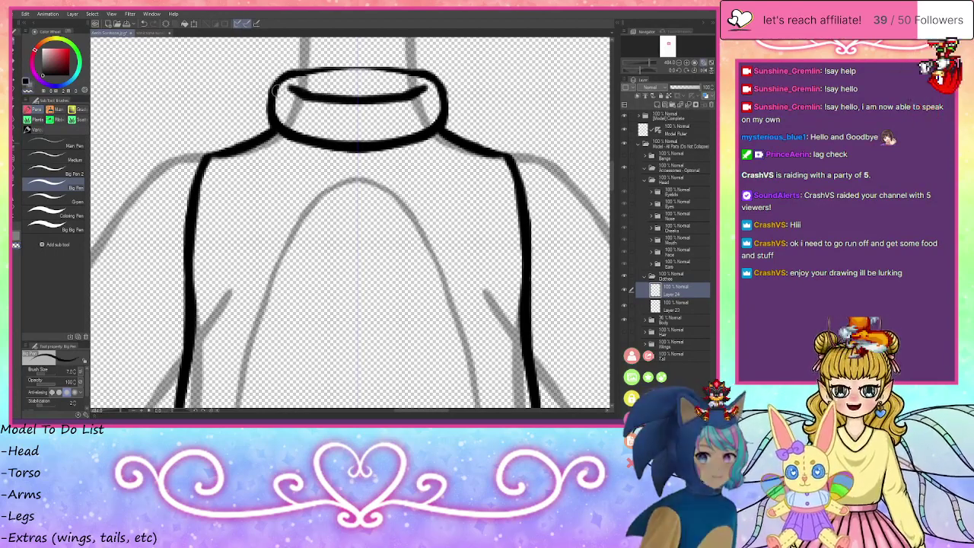
mouse_move(275, 107)
left_mouse_down()
mouse_move(297, 73)
mouse_move(374, 67)
left_mouse_up()
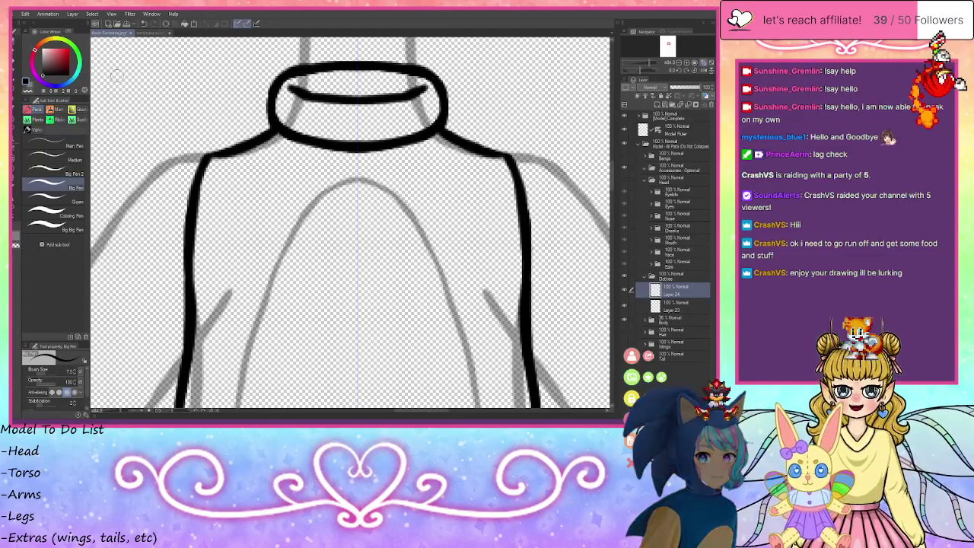
left_click(28, 92)
left_click_drag(294, 82, 349, 73)
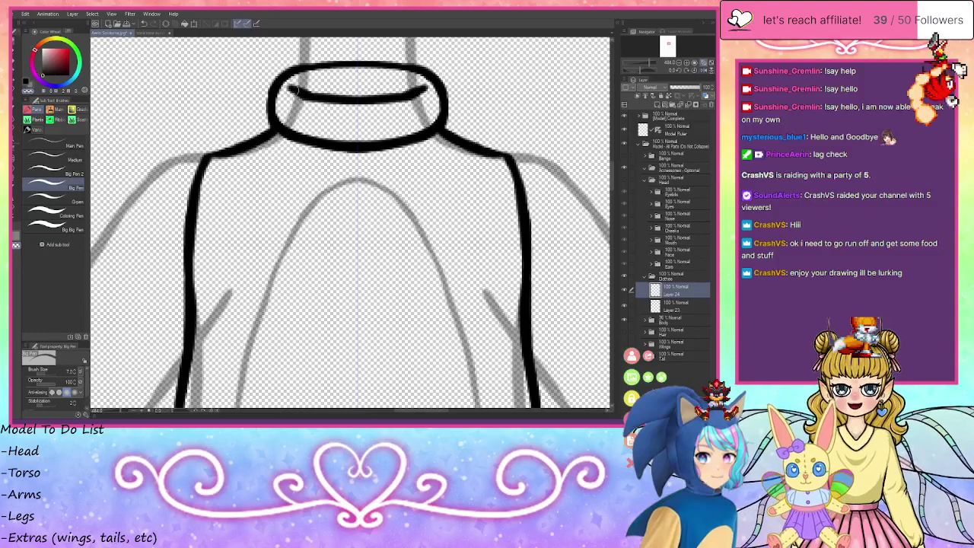
left_click_drag(281, 100, 294, 78)
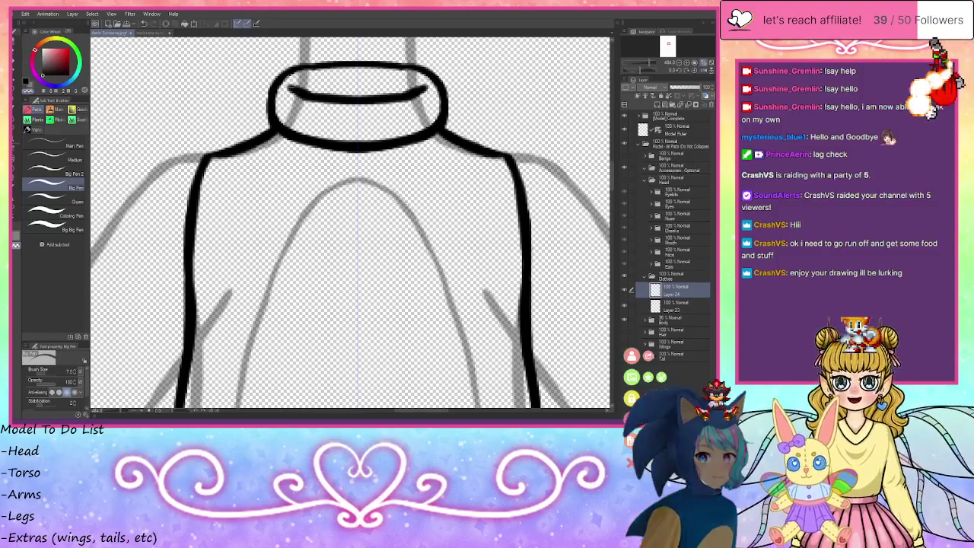
- Hide the top's layer and complete the collar's lower edge in black on the new collar layer
left_click(632, 307)
left_click(623, 306)
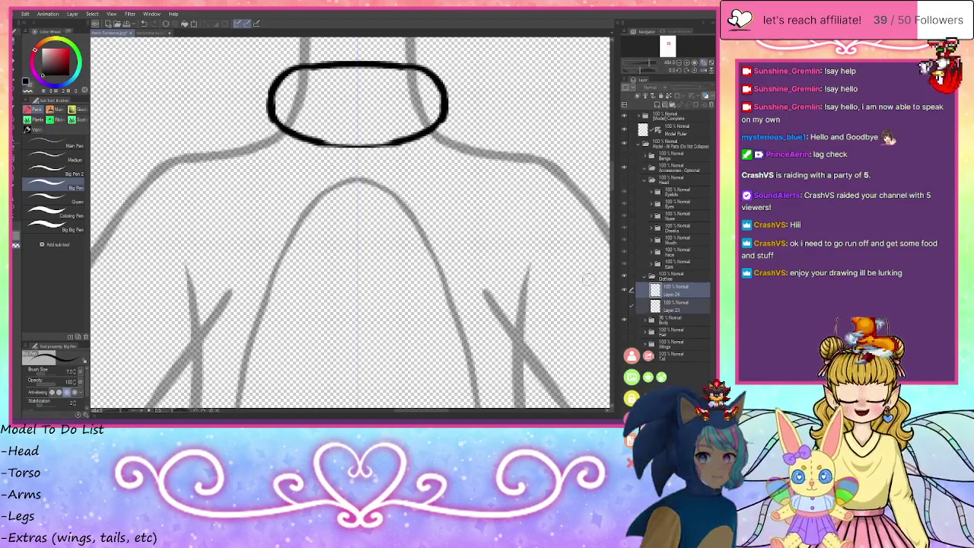
mouse_move(311, 141)
left_mouse_down()
mouse_move(401, 140)
mouse_move(329, 143)
mouse_move(286, 132)
left_mouse_up()
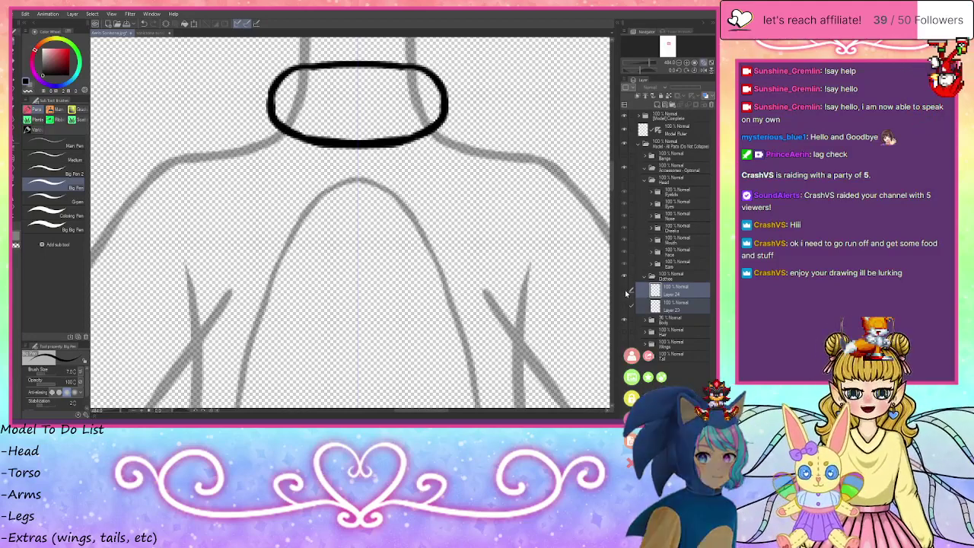
- Hide the new collar layer, lasso the old collar lines on the top's layer, and cut and paste them onto their own layer
left_click(624, 290)
left_click(624, 305)
left_click(669, 308)
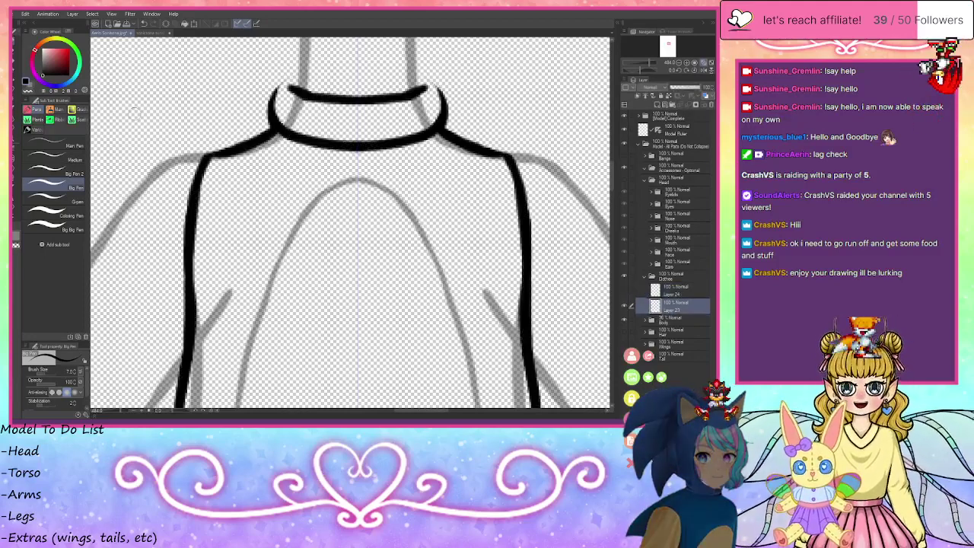
left_click(12, 93)
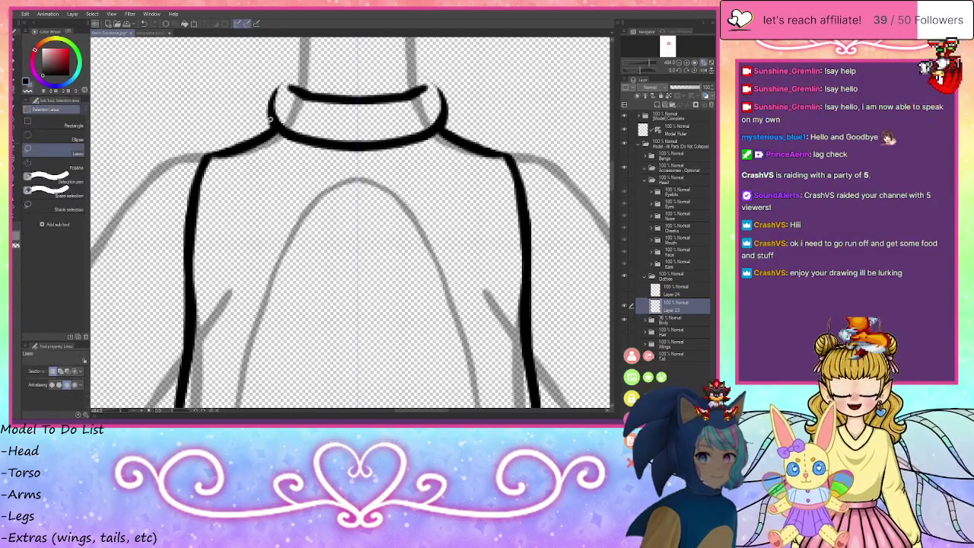
mouse_move(281, 133)
left_mouse_down()
mouse_move(402, 159)
mouse_move(448, 126)
mouse_move(460, 70)
left_mouse_up()
left_click_drag(402, 47, 291, 51)
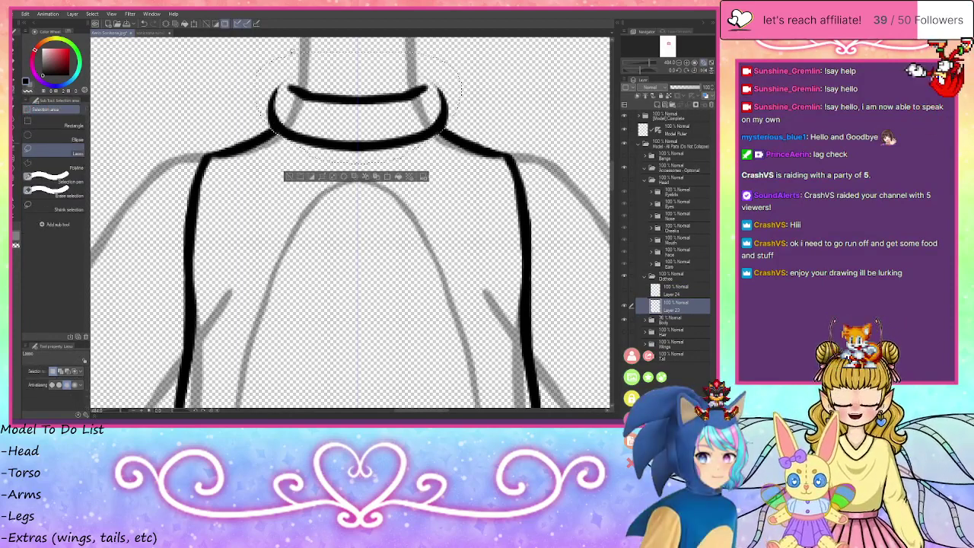
key("Delete")
key("ctrl+z")
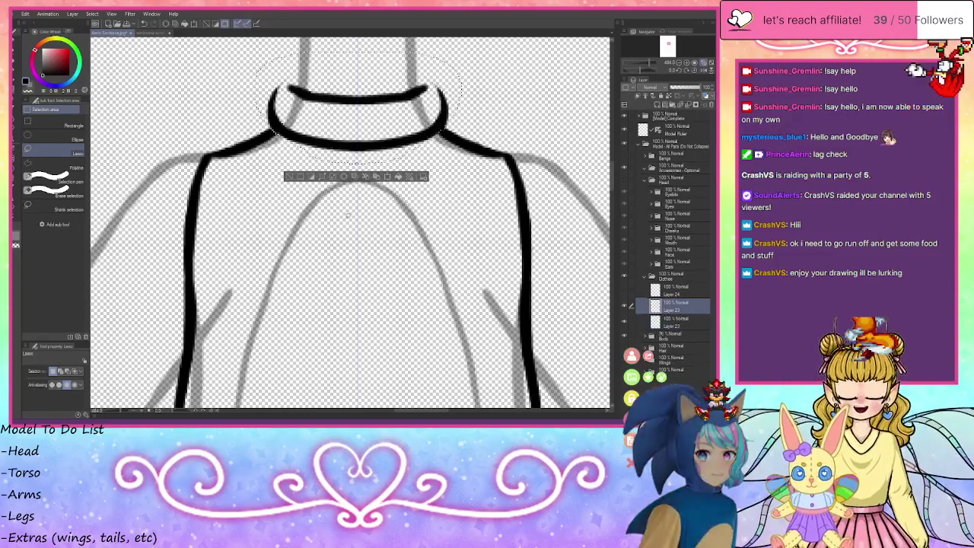
left_click(292, 178)
- With the collar lines hidden, close the top's neckline with a line between the shoulders, smooth the shoulder joins, and show the collar layers again
left_click(673, 326)
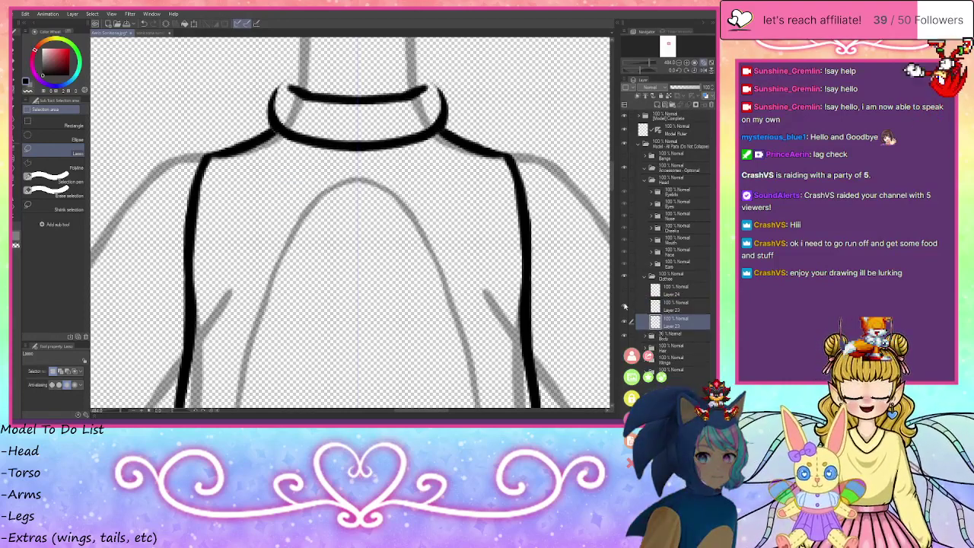
left_click(624, 308)
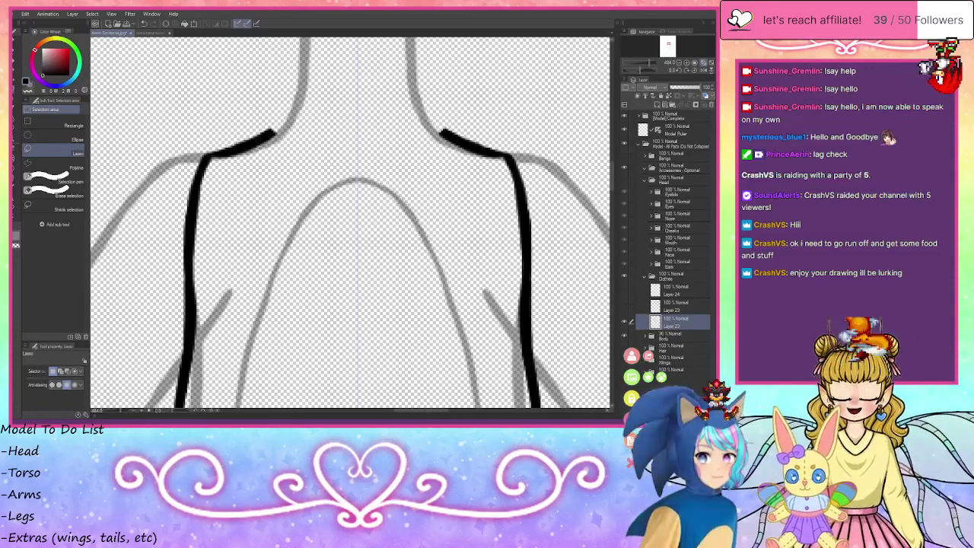
key("p")
mouse_move(275, 132)
left_mouse_down()
mouse_move(371, 132)
mouse_move(288, 128)
left_mouse_up()
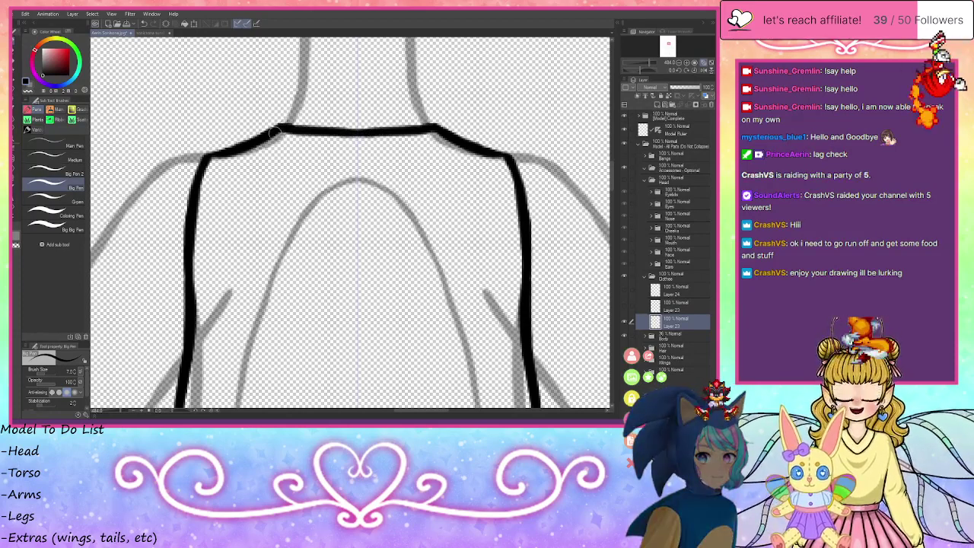
left_click_drag(497, 154, 511, 156)
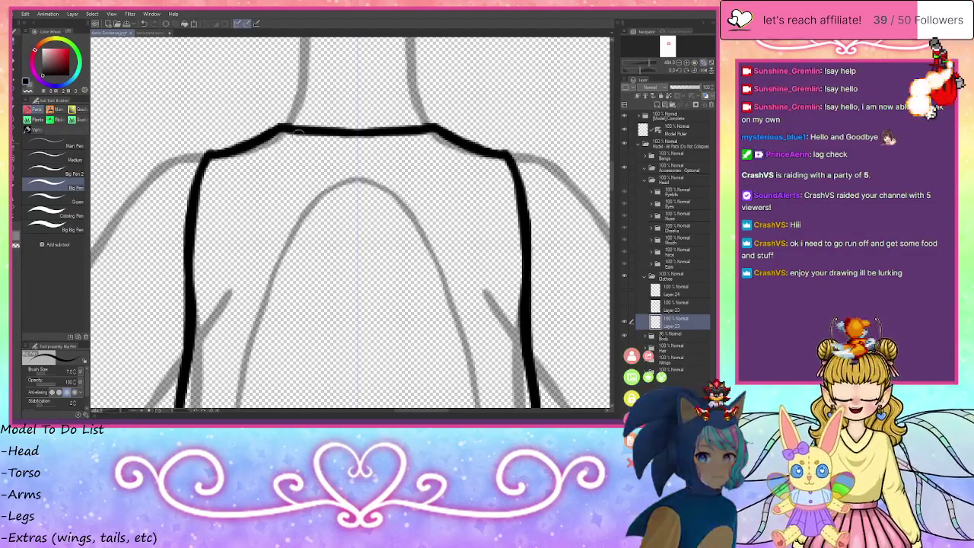
left_click(624, 294)
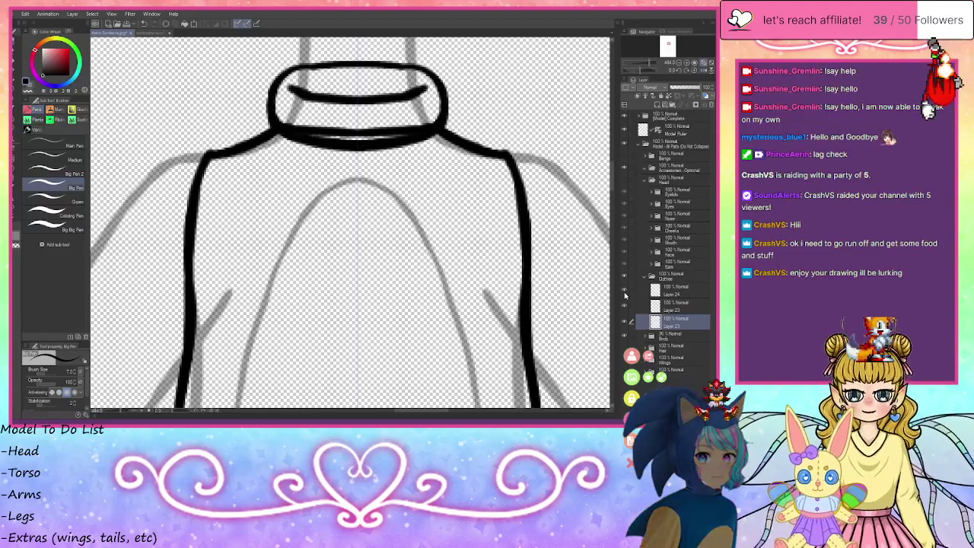
- Add a new layer above the collar layers and draw a mirrored five-pointed star outline in black on the chest of the top
double_click(679, 64)
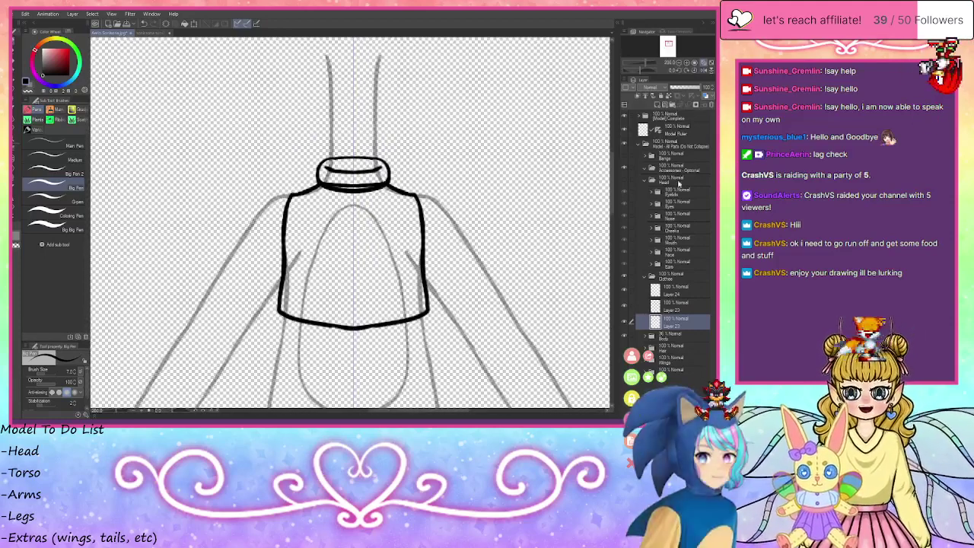
left_click(680, 290)
left_click(658, 105)
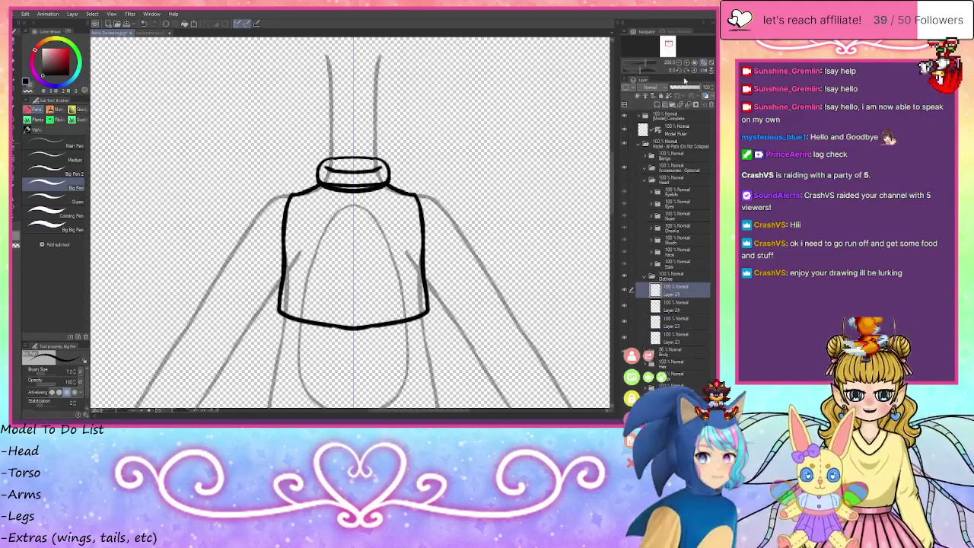
left_click(687, 66)
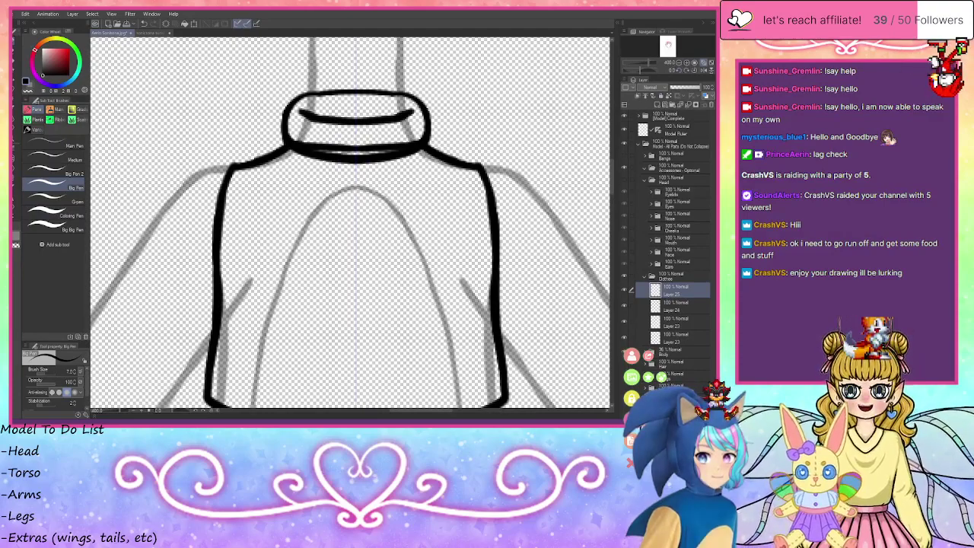
left_click_drag(668, 44, 669, 45)
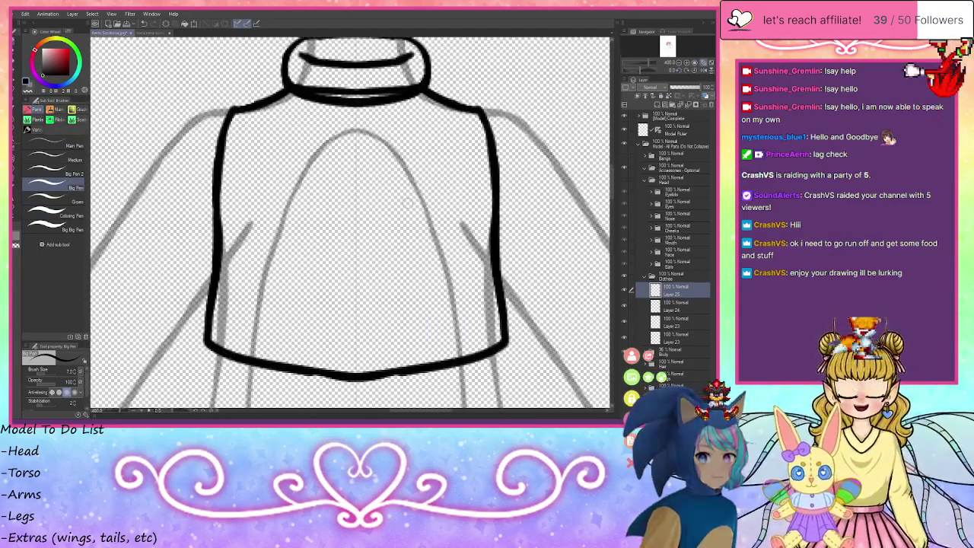
left_click_drag(356, 135, 338, 172)
mouse_move(355, 129)
left_mouse_down()
mouse_move(343, 166)
mouse_move(298, 176)
mouse_move(326, 209)
left_mouse_up()
left_click_drag(419, 177, 385, 213)
mouse_move(295, 180)
left_mouse_down()
mouse_move(324, 202)
mouse_move(307, 250)
mouse_move(356, 224)
left_mouse_up()
mouse_move(315, 247)
left_mouse_down()
mouse_move(355, 224)
mouse_move(306, 251)
left_mouse_up()
left_click_drag(320, 210, 305, 246)
left_click_drag(396, 209, 407, 236)
left_click_drag(320, 210, 307, 243)
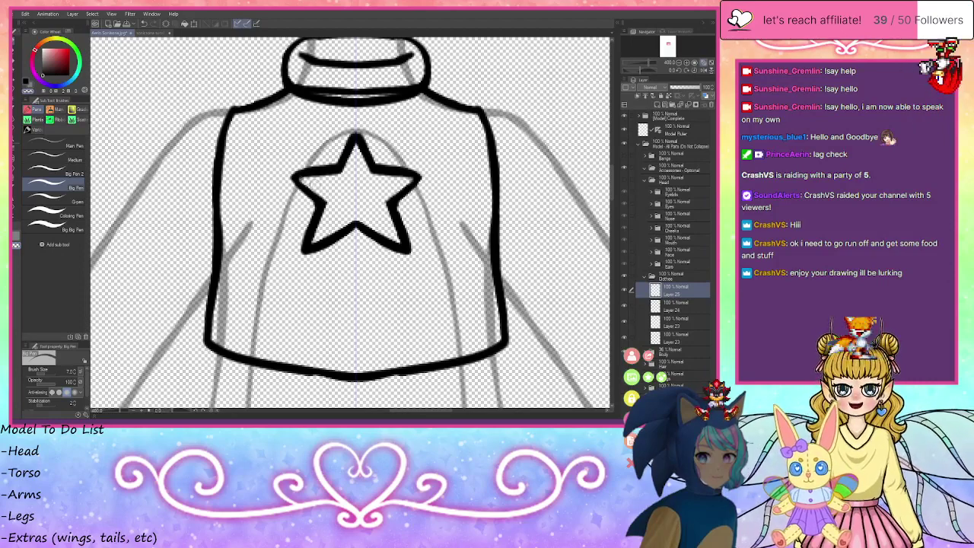
- Create a folder named "Shorts" inside the clothes folder, above the top's layers, and add a new layer in it
key("ctrl+z")
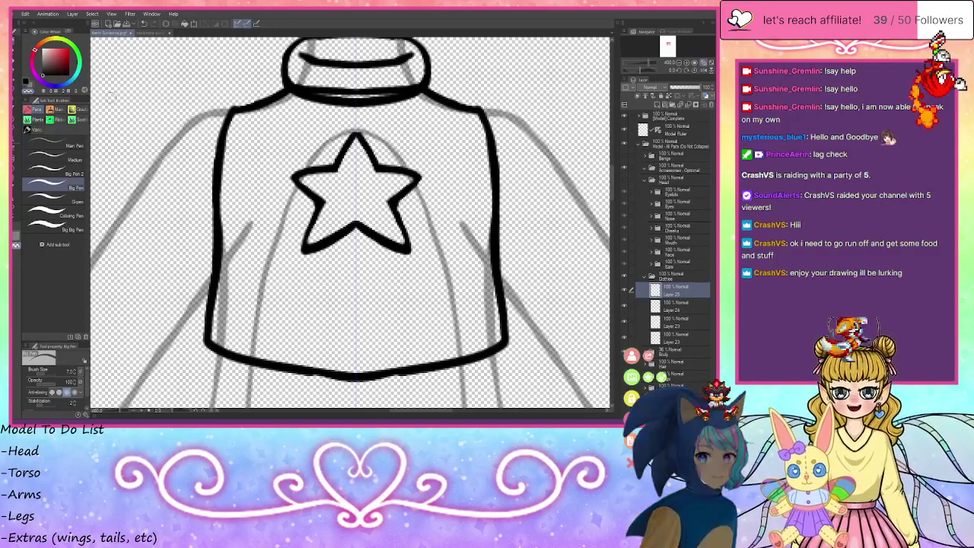
left_click_drag(22, 81, 24, 81)
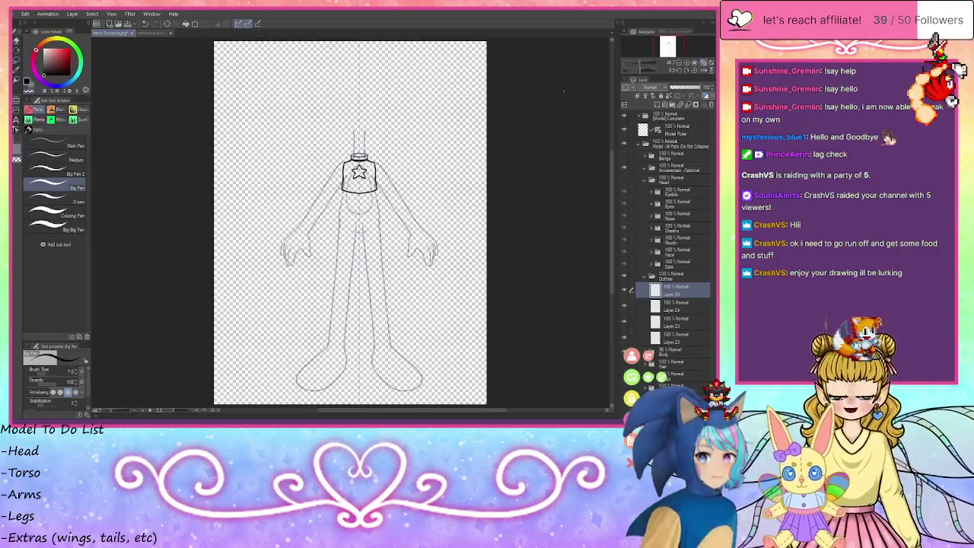
left_click(687, 63)
left_click(687, 63)
left_click(686, 63)
left_click(686, 64)
left_click(686, 63)
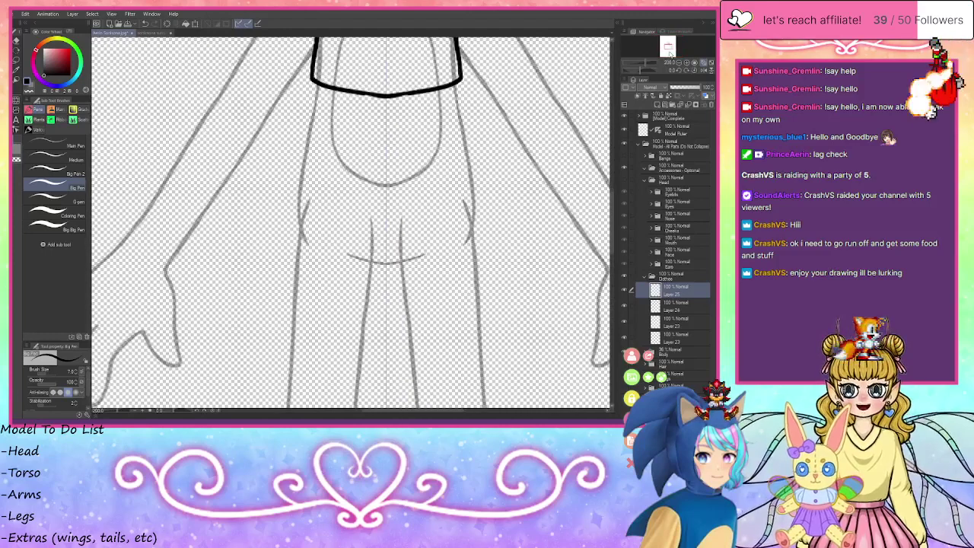
left_click_drag(669, 50, 669, 44)
scroll(351, 224, "down", 2)
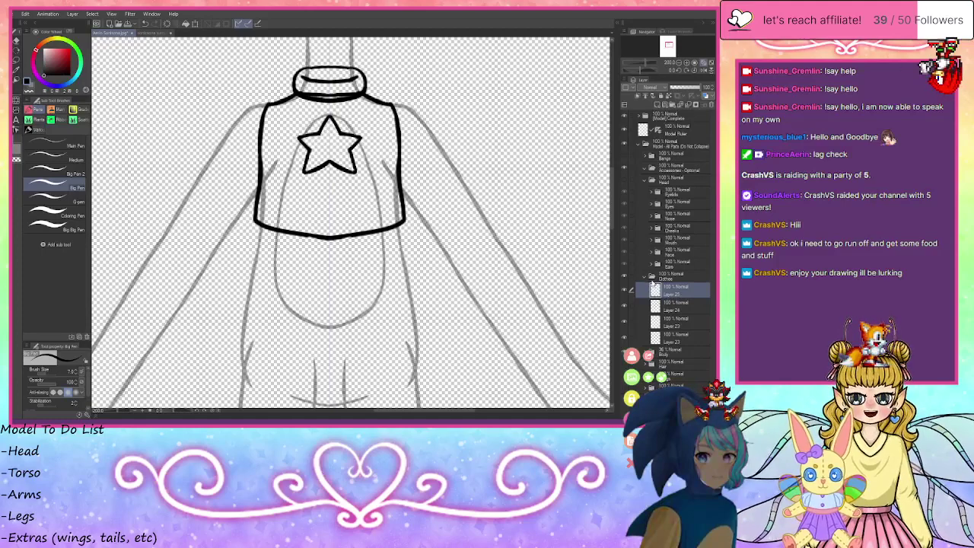
left_click(673, 106)
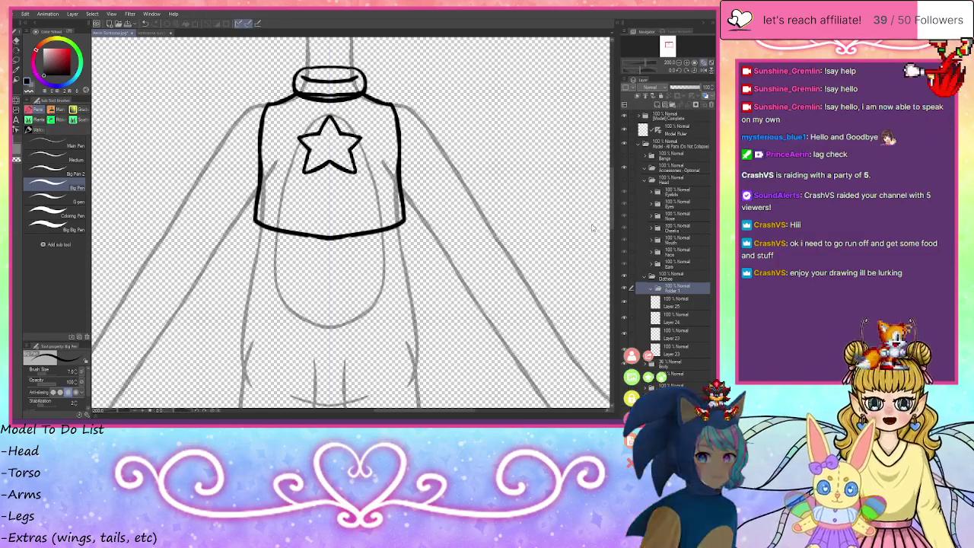
type("Shirts")
key("Return")
left_click(659, 106)
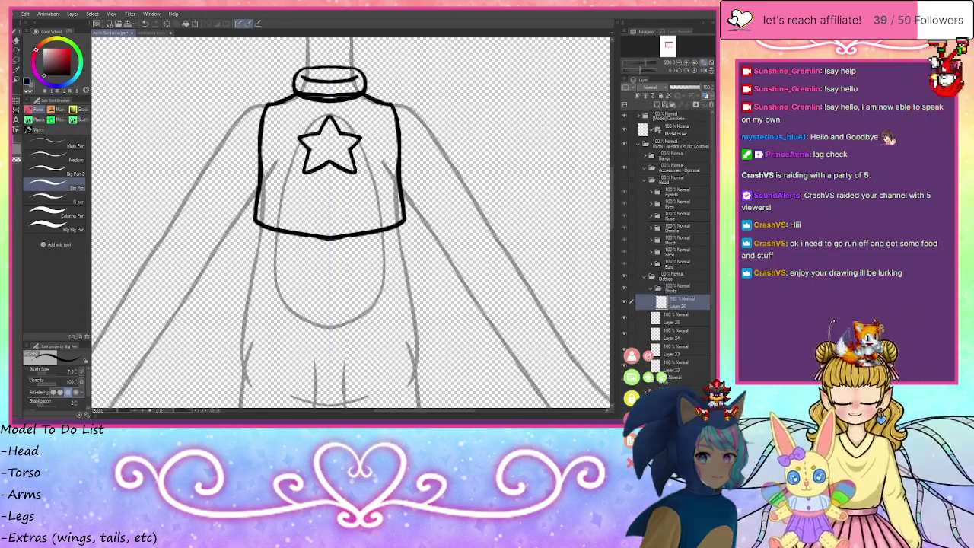
left_click_drag(245, 302, 414, 302)
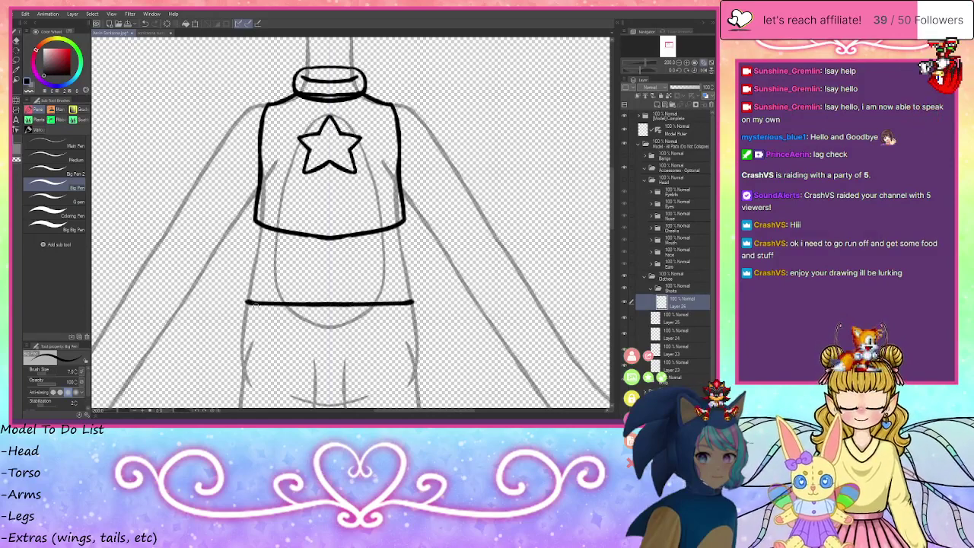
left_click_drag(248, 303, 415, 314)
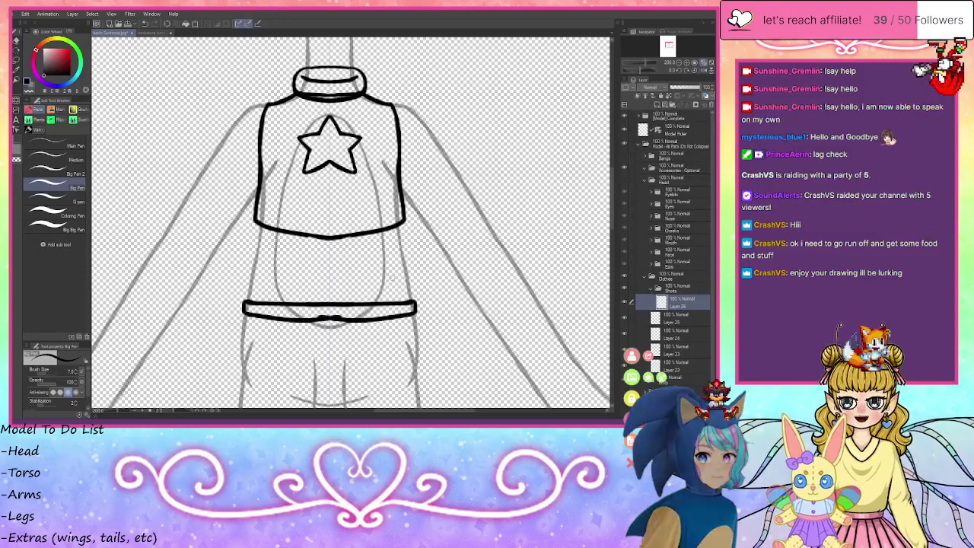
key("ctrl+z")
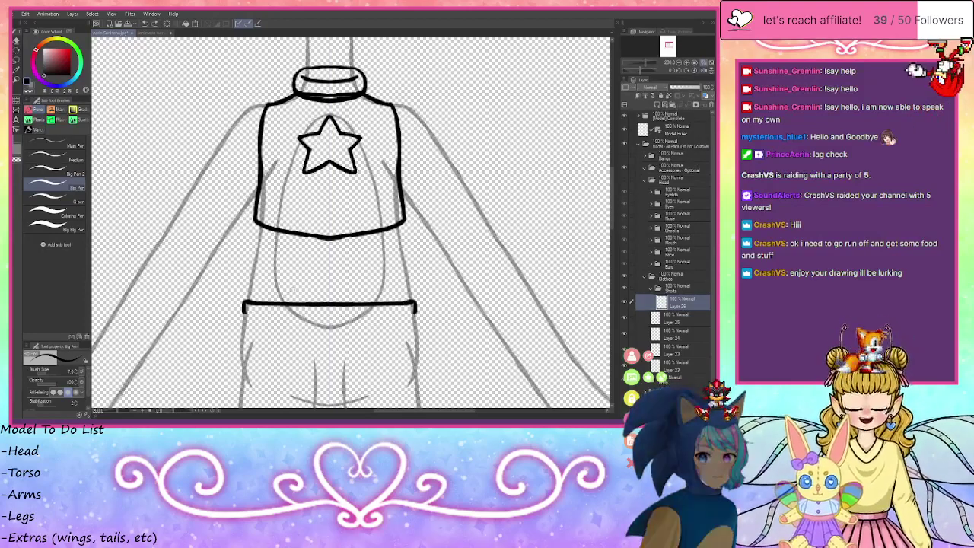
key("ctrl+z")
key("ctrl+z")
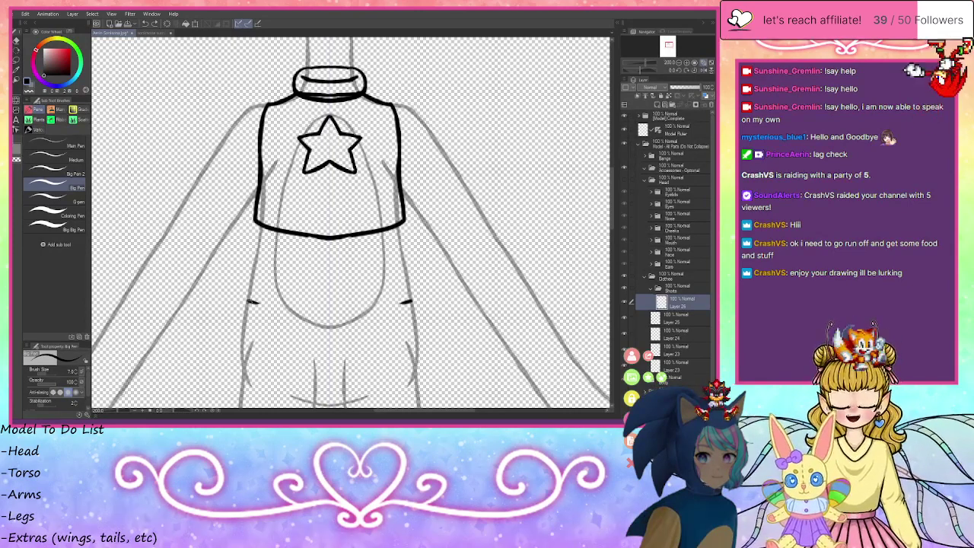
left_click_drag(249, 301, 330, 307)
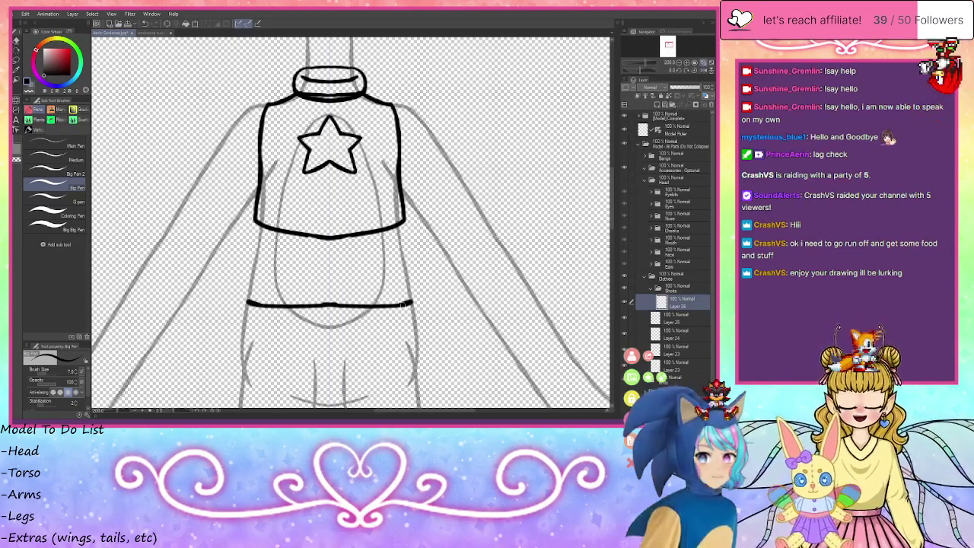
key("ctrl+z")
- Draw a narrow mirrored waistband with downward-curving edges across the hips in black on the new shorts layer
left_click_drag(249, 303, 331, 313)
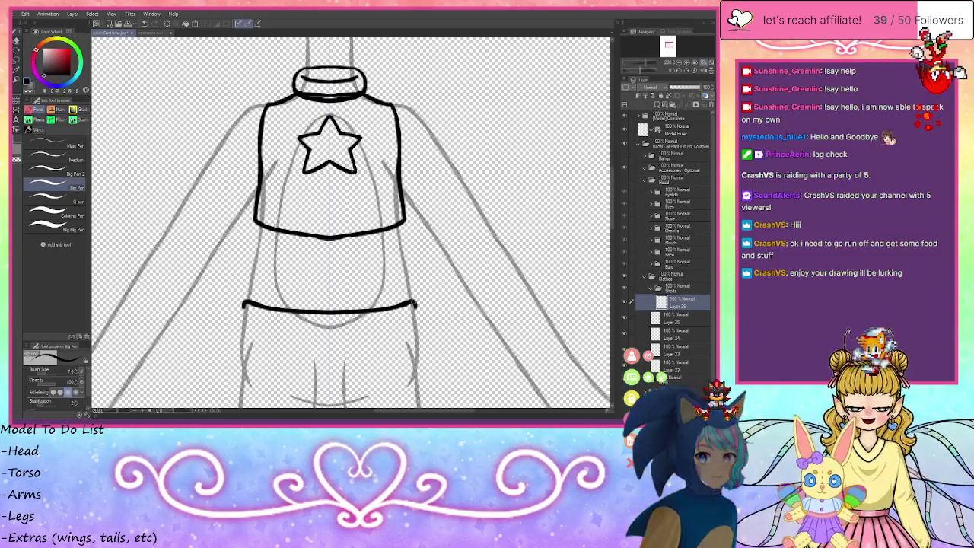
left_click_drag(248, 303, 243, 315)
mouse_move(416, 313)
left_mouse_down()
mouse_move(330, 332)
mouse_move(383, 328)
left_mouse_up()
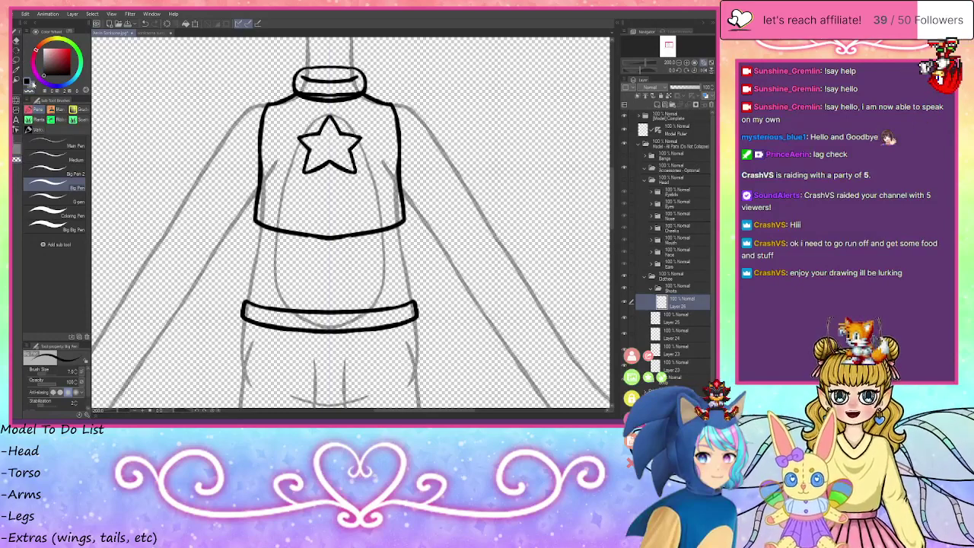
left_click_drag(329, 297, 387, 154)
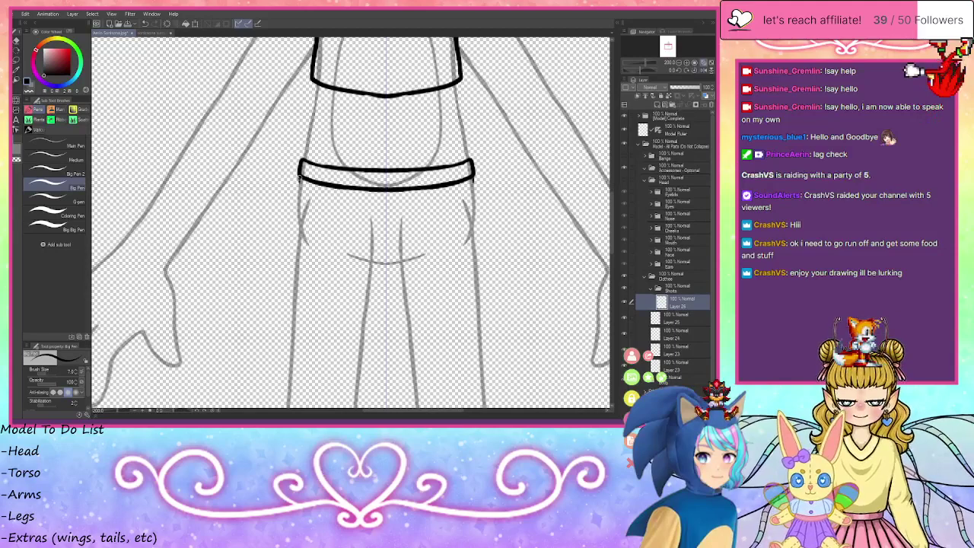
- Draw short side lines down from the waistband and a single clean upward-opening crotch curve between the legs
mouse_move(299, 175)
left_mouse_down()
mouse_move(295, 223)
mouse_move(332, 249)
mouse_move(442, 250)
mouse_move(363, 262)
mouse_move(389, 267)
left_mouse_up()
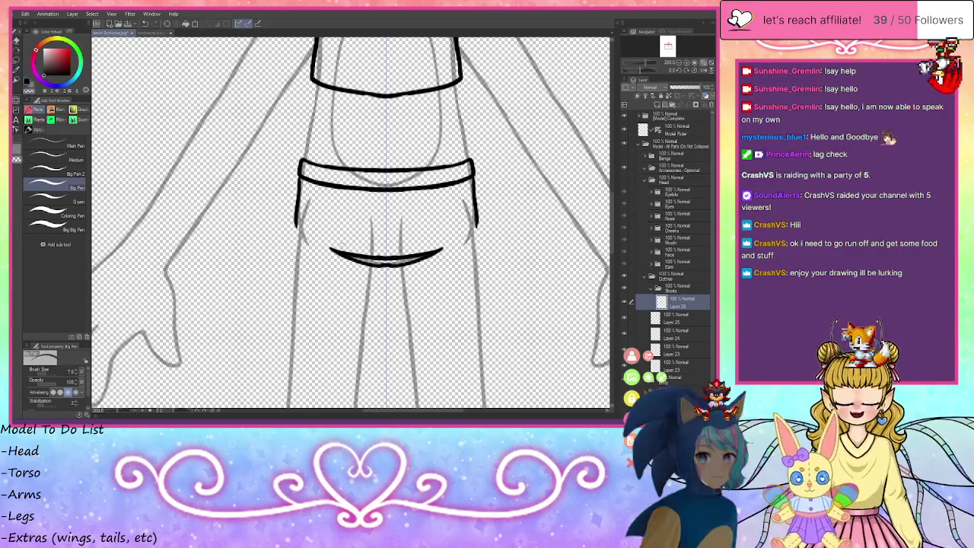
mouse_move(346, 253)
left_mouse_down()
mouse_move(390, 260)
mouse_move(334, 247)
left_mouse_up()
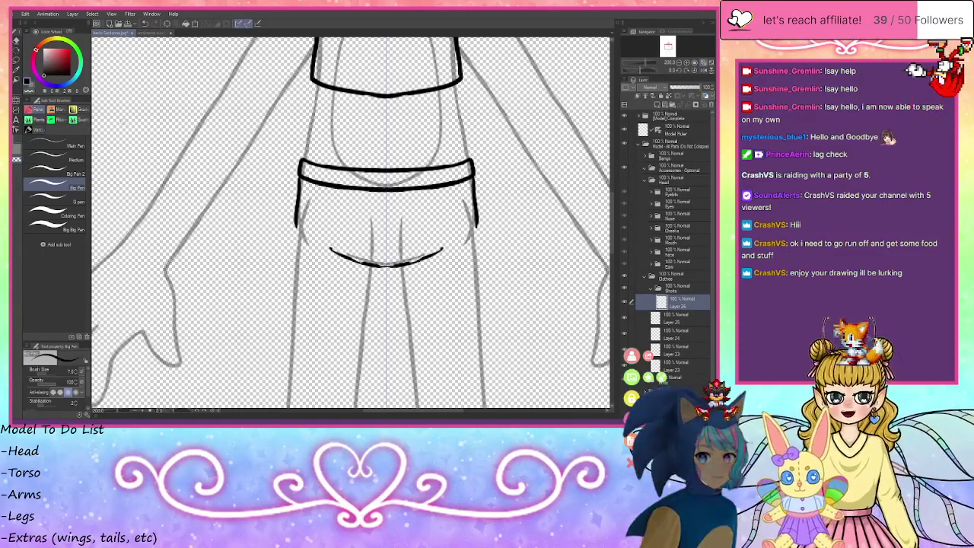
left_click_drag(443, 249, 388, 267)
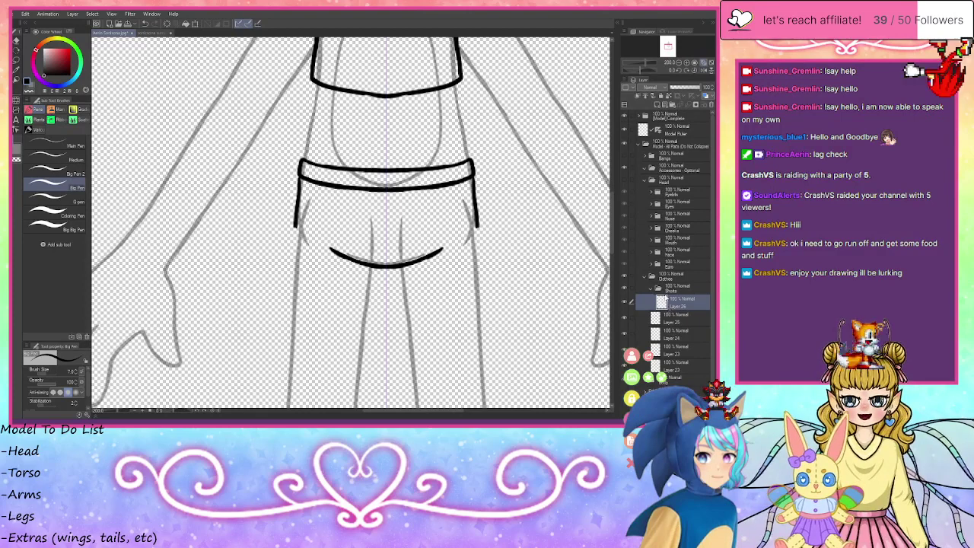
- Add a second shorts layer and outline both mirrored short legs with inner seams, hems and side creases
left_click(658, 105)
mouse_move(297, 228)
left_mouse_down()
mouse_move(288, 285)
mouse_move(376, 299)
left_mouse_up()
left_click_drag(380, 255, 375, 300)
left_click_drag(377, 257, 378, 222)
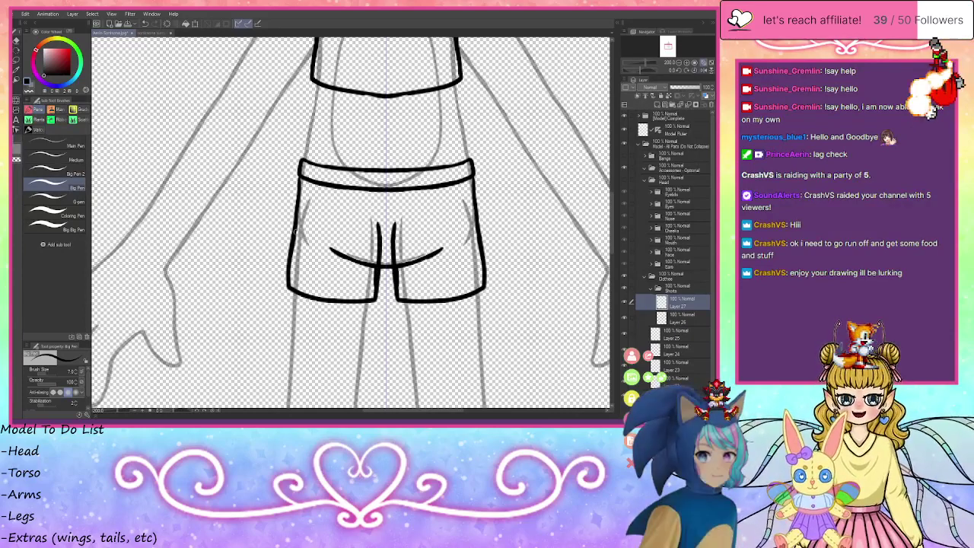
mouse_move(295, 236)
left_mouse_down()
mouse_move(306, 193)
mouse_move(296, 224)
left_mouse_up()
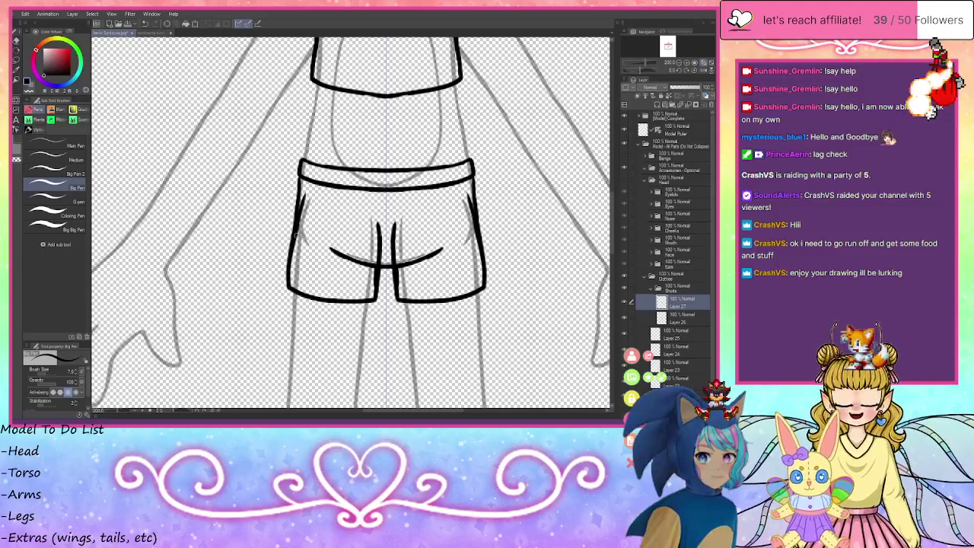
- Examine the shorts and the top together on the whole figure
left_click(677, 63)
left_click(678, 64)
left_click(677, 64)
left_click(676, 64)
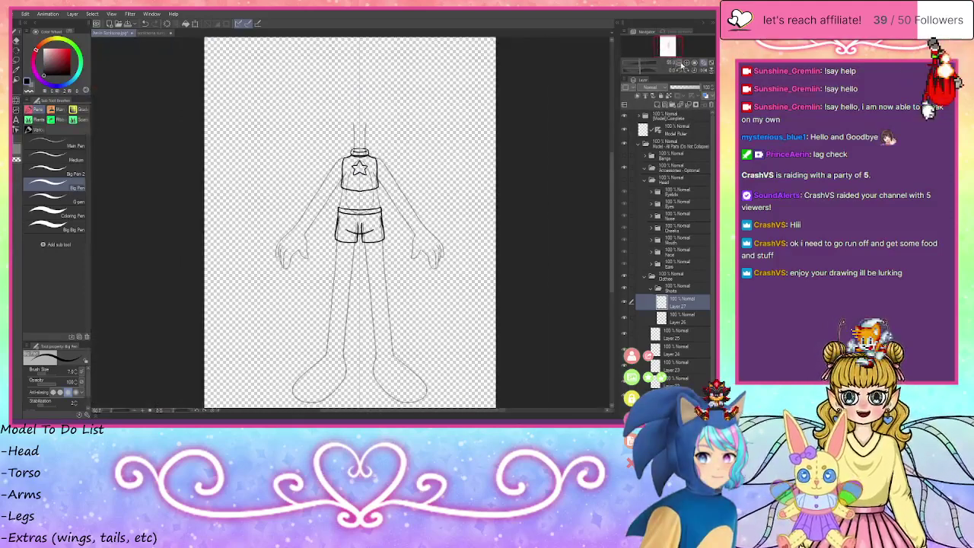
left_click(686, 64)
left_click(686, 64)
left_click(686, 64)
left_click(686, 64)
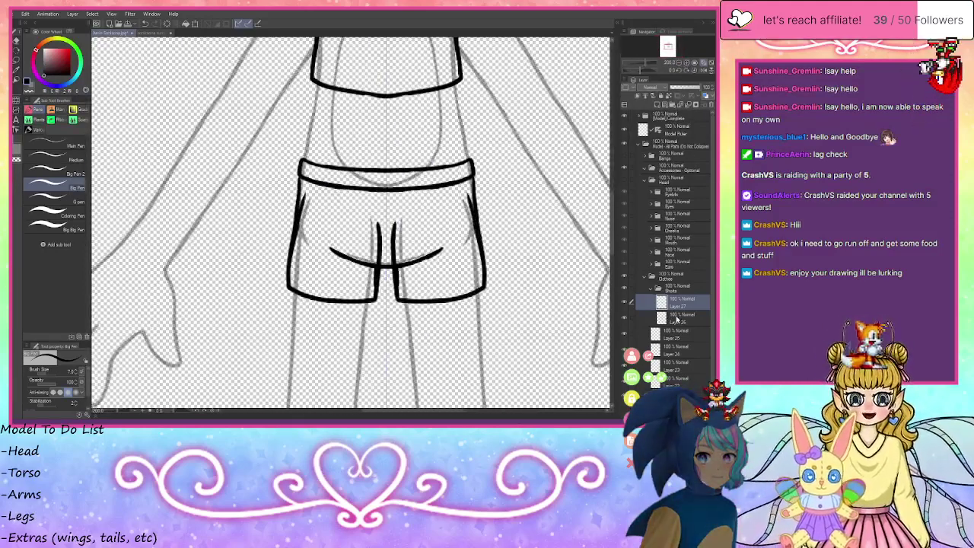
- Discard the drawn shorts layers and draw a taller mirrored waistband across the hips on an empty layer in the Shorts folder
left_click(708, 105)
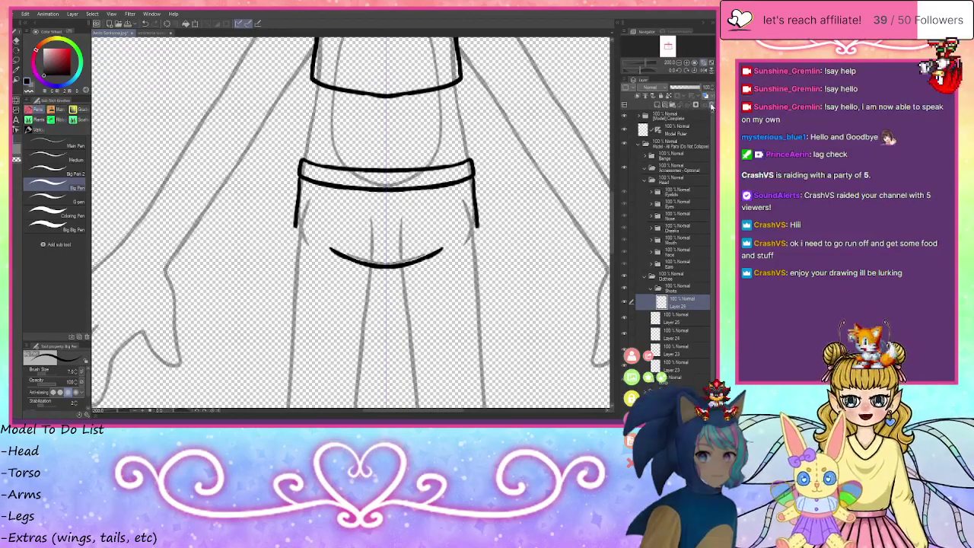
left_click(709, 106)
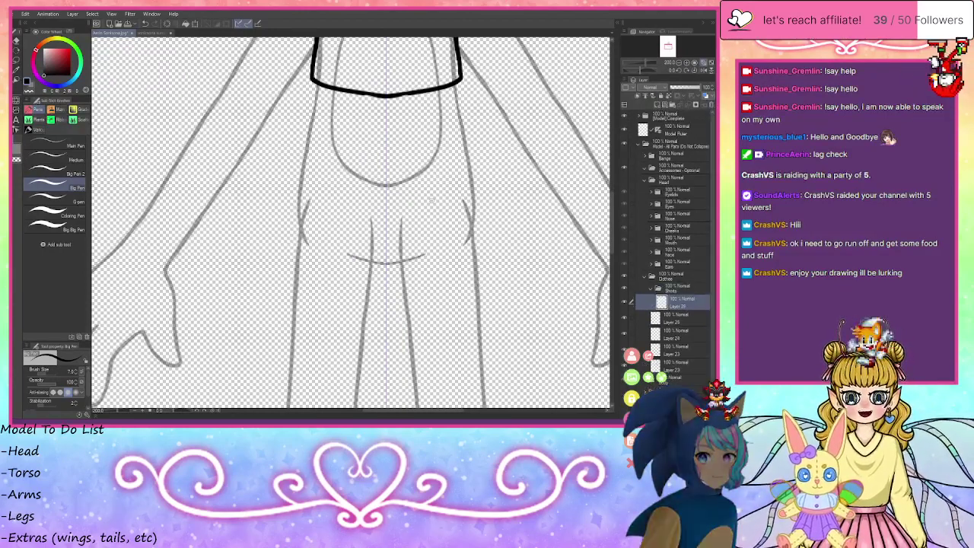
left_click_drag(302, 167, 471, 168)
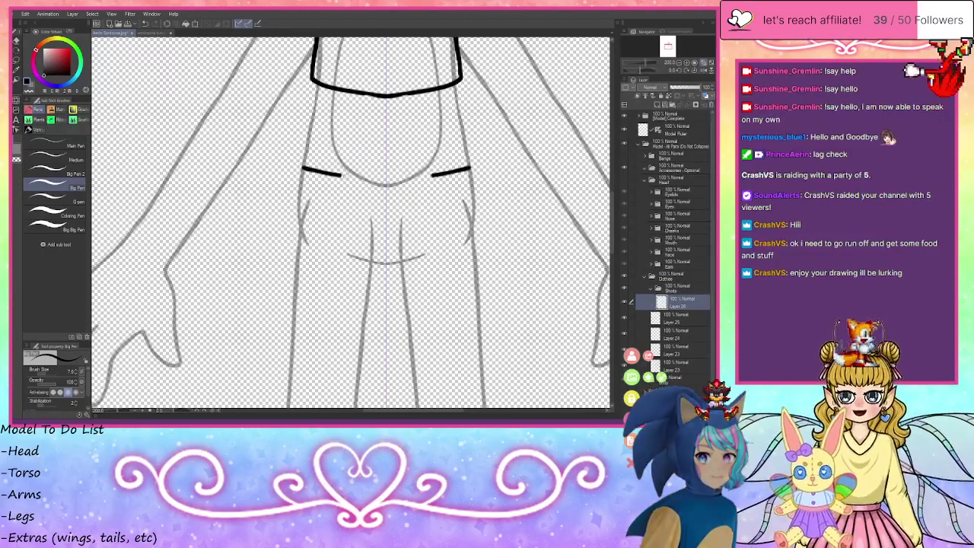
mouse_move(303, 167)
left_mouse_down()
mouse_move(300, 201)
mouse_move(406, 211)
mouse_move(387, 214)
left_mouse_up()
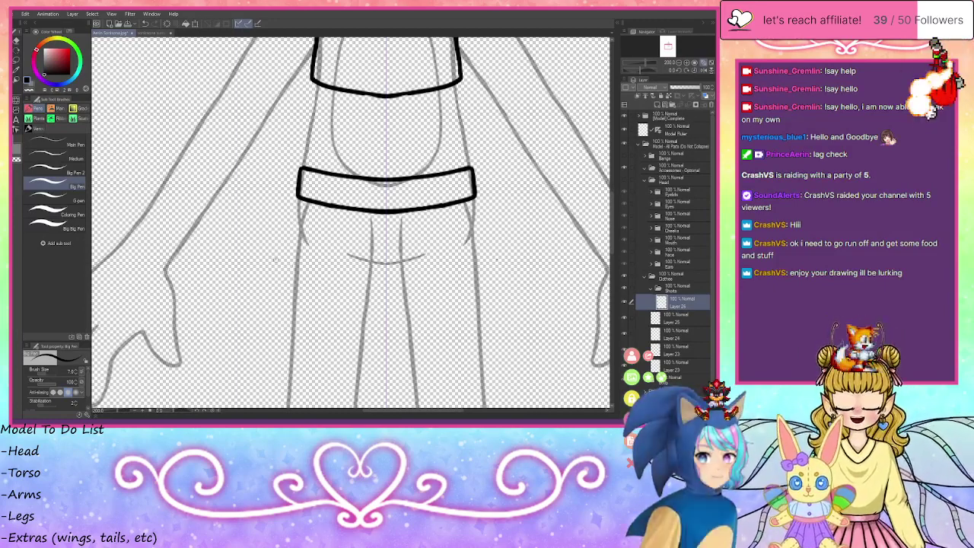
- Draw the bulging outer sides of puffy shorts, a small forked crotch seam and a clean curve above it
mouse_move(273, 258)
left_mouse_down()
mouse_move(290, 283)
mouse_move(270, 260)
mouse_move(272, 235)
left_mouse_up()
left_click_drag(299, 198, 269, 249)
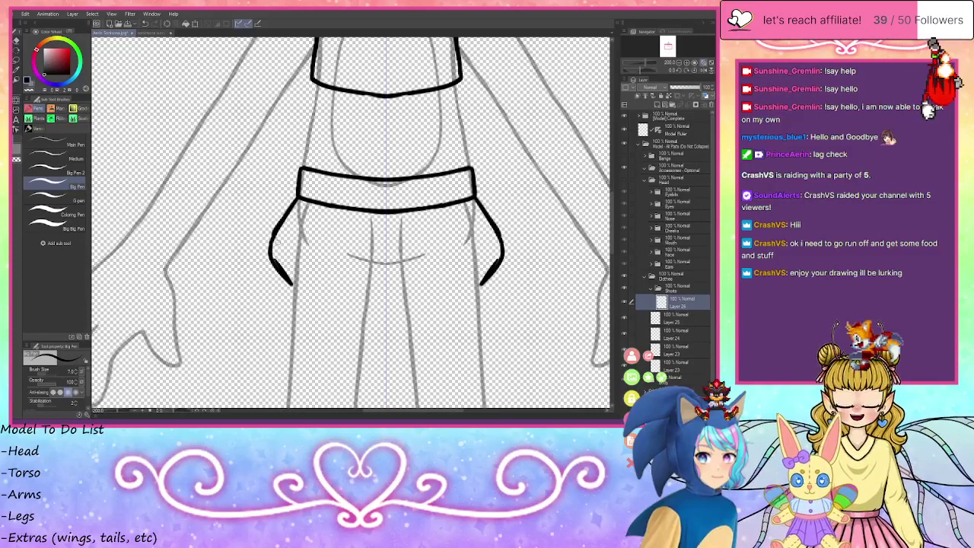
left_click_drag(384, 278, 367, 298)
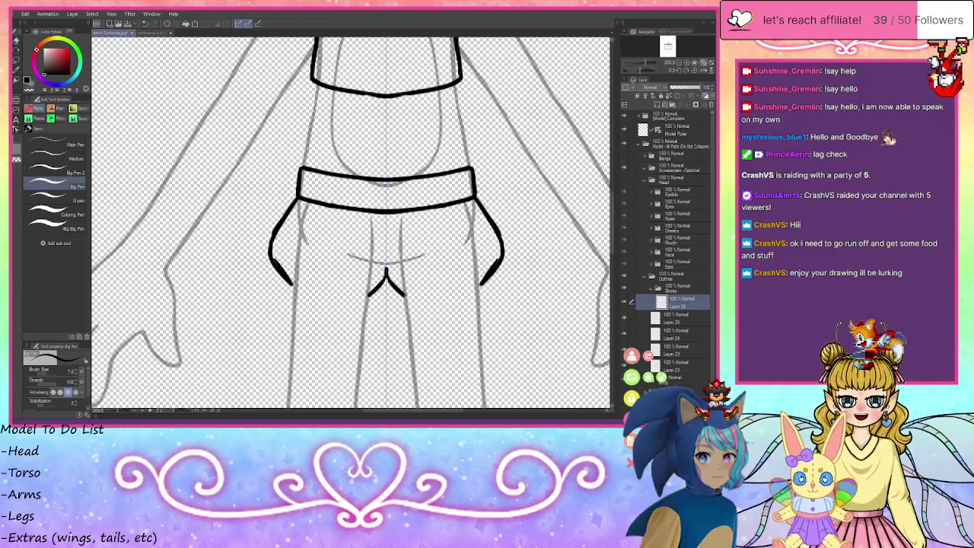
left_click_drag(344, 254, 431, 256)
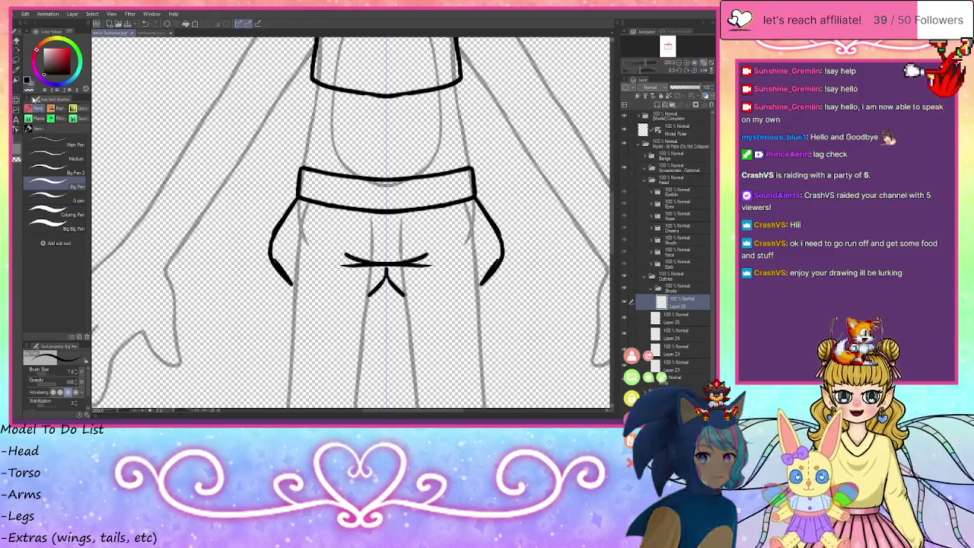
key("c")
mouse_move(357, 265)
left_mouse_down()
mouse_move(340, 267)
mouse_move(352, 265)
left_mouse_up()
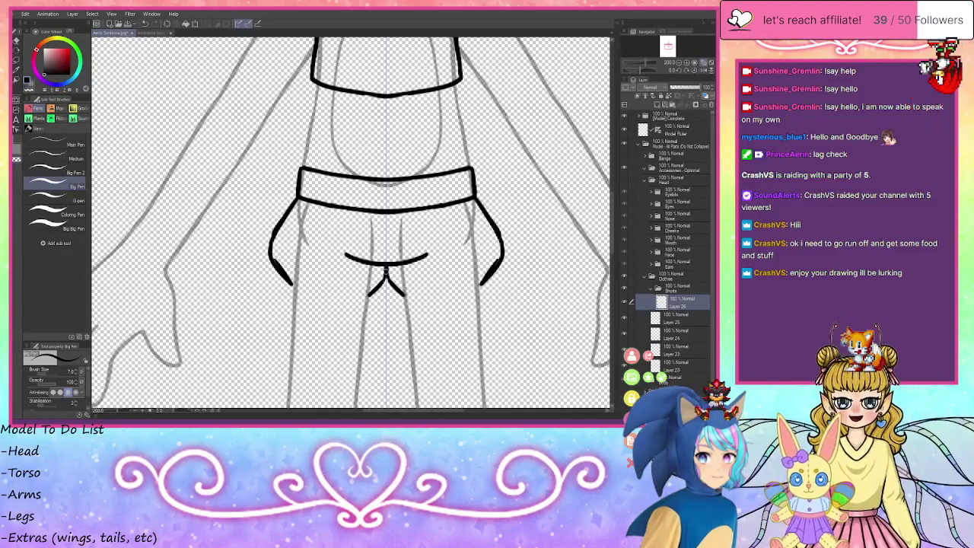
- Draw the mirrored scalloped leg hems of the puffy shorts with curved fold lines inside, redoing the first fold stroke
left_click_drag(434, 281, 485, 233)
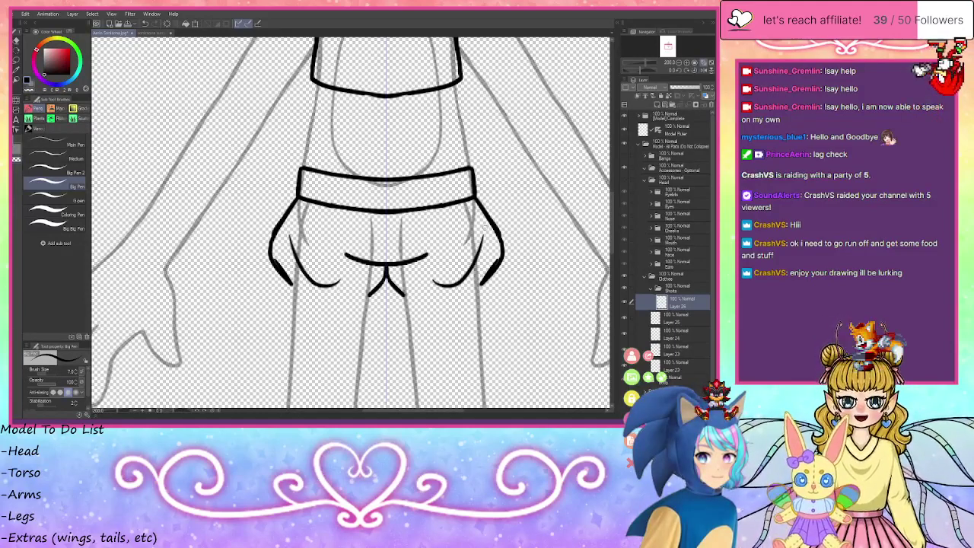
key("ctrl+z")
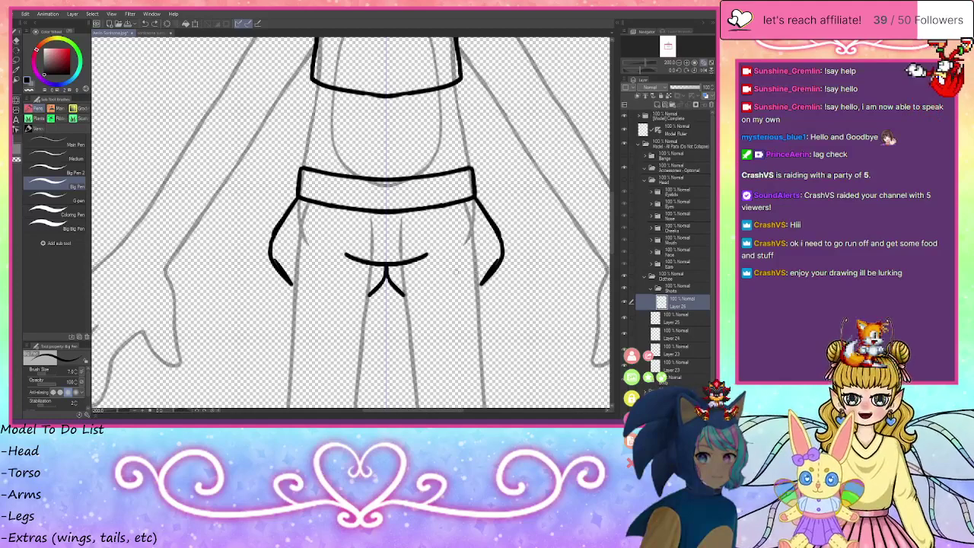
left_click_drag(427, 278, 478, 226)
left_click_drag(288, 254, 302, 288)
mouse_move(484, 254)
left_mouse_down()
mouse_move(472, 284)
mouse_move(394, 296)
left_mouse_up()
mouse_move(335, 280)
left_mouse_down()
mouse_move(373, 297)
mouse_move(460, 252)
left_mouse_up()
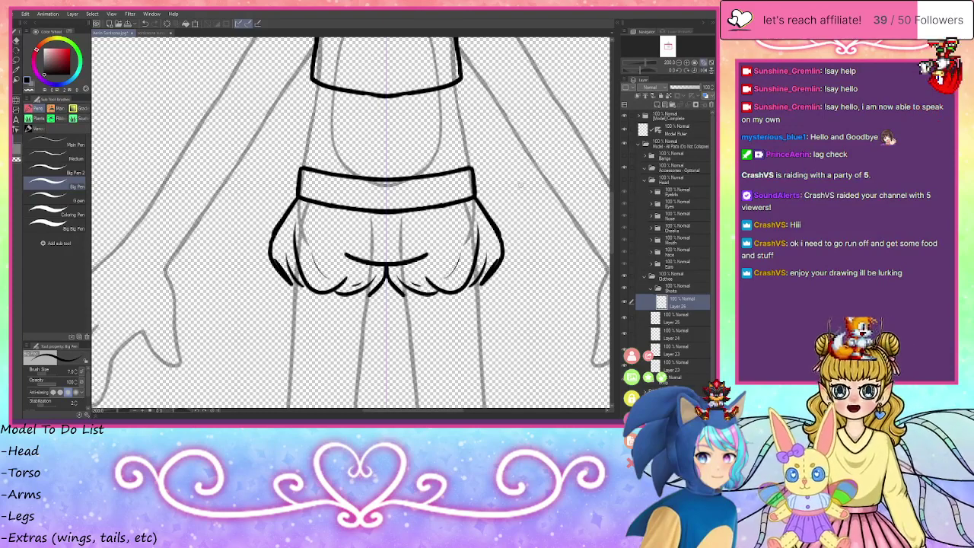
- Add short mirrored gather lines below the waistband of the puffy shorts in black
scroll(545, 143, "up", 1)
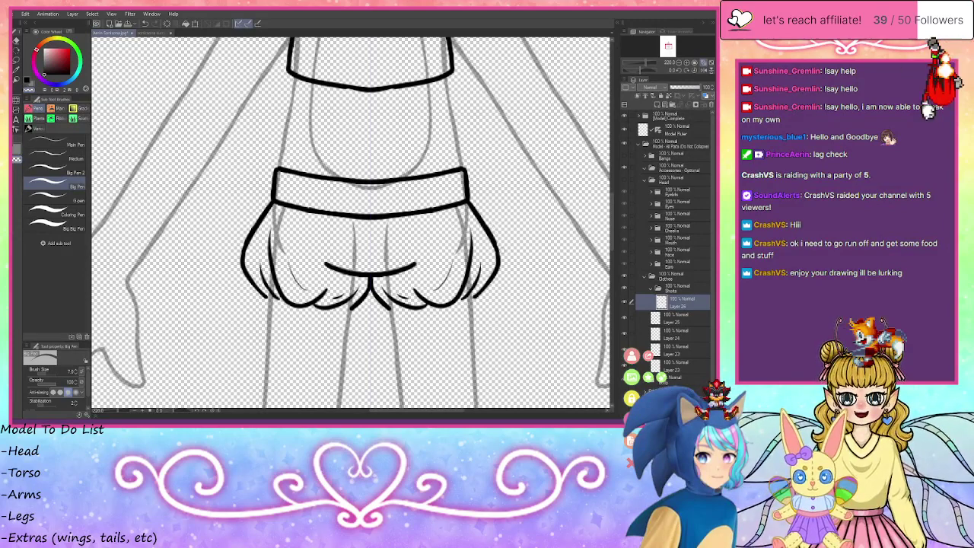
left_click(27, 82)
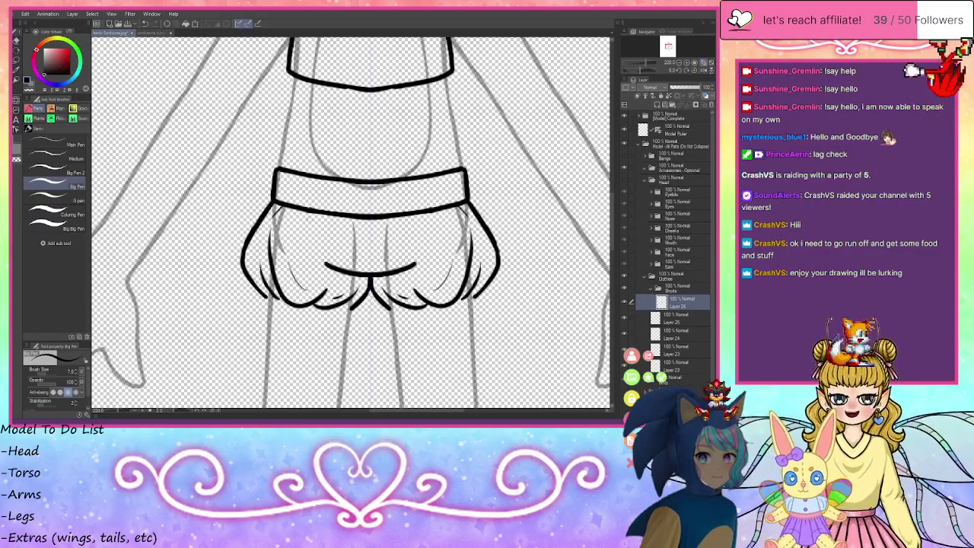
left_click_drag(308, 212, 304, 231)
left_click_drag(253, 264, 258, 239)
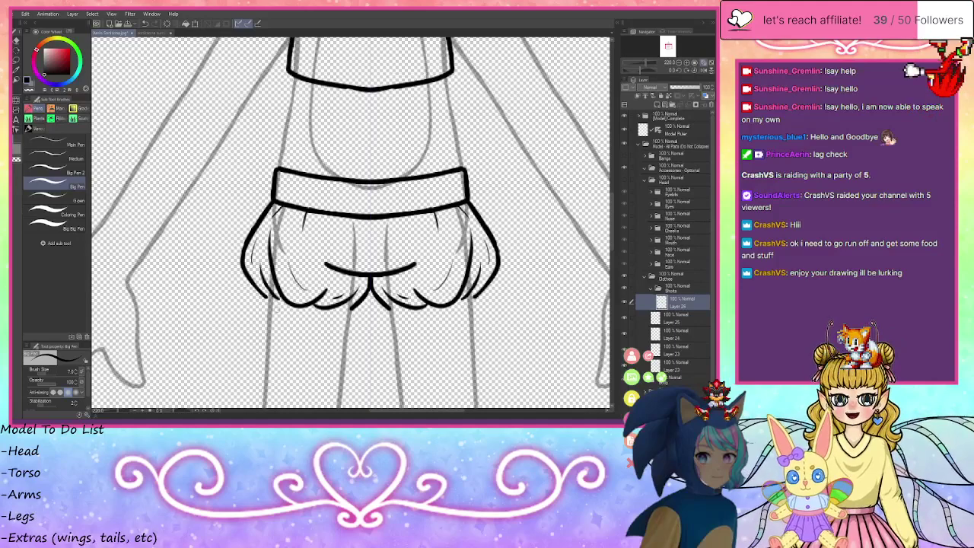
- Draw mirrored narrow leg cuffs beneath the scalloped hems of the puffy shorts
left_click_drag(266, 297, 289, 303)
left_click_drag(355, 306, 335, 306)
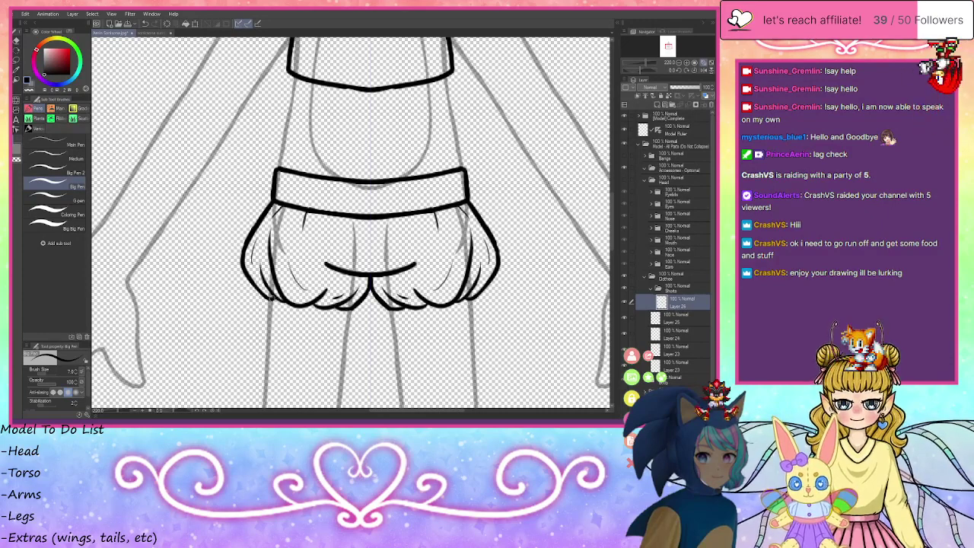
mouse_move(262, 295)
left_mouse_down()
mouse_move(276, 319)
mouse_move(359, 320)
mouse_move(352, 312)
mouse_move(341, 325)
mouse_move(295, 324)
mouse_move(266, 312)
left_mouse_up()
key("ctrl+z")
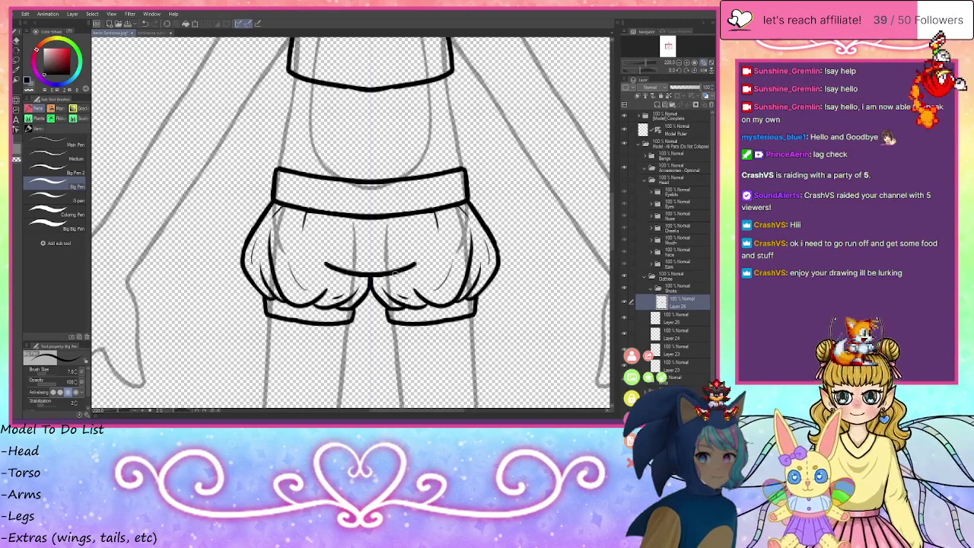
- Erase the forked crotch seam and redraw clean mirrored inner leg edges up to the crotch curve in black
mouse_move(372, 276)
left_mouse_down()
mouse_move(375, 288)
mouse_move(364, 286)
mouse_move(386, 307)
mouse_move(374, 284)
mouse_move(364, 302)
left_mouse_up()
left_click(29, 90)
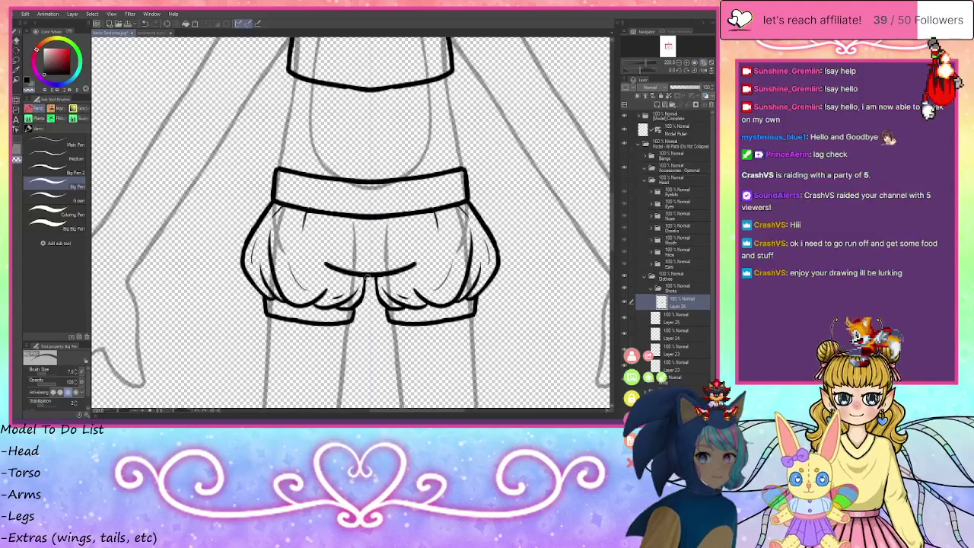
left_click_drag(368, 280, 363, 300)
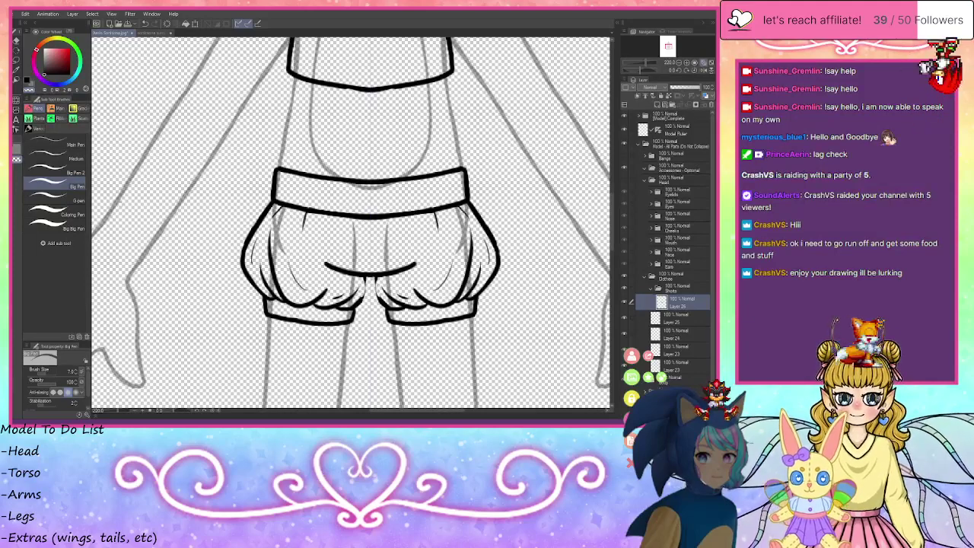
left_click(27, 81)
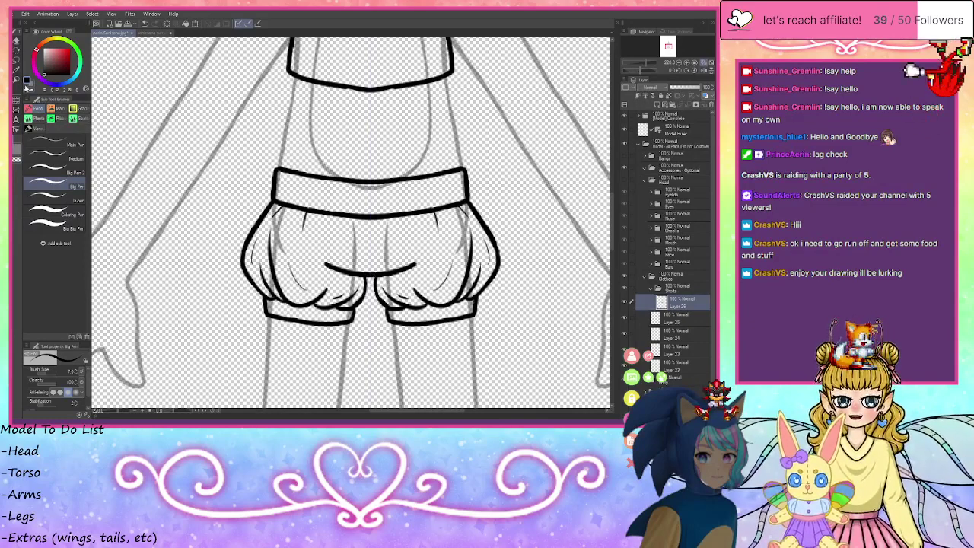
- Cut the puffy legs below the waistband onto their own layer and name the two layers Short Legs and Short top
left_click(17, 67)
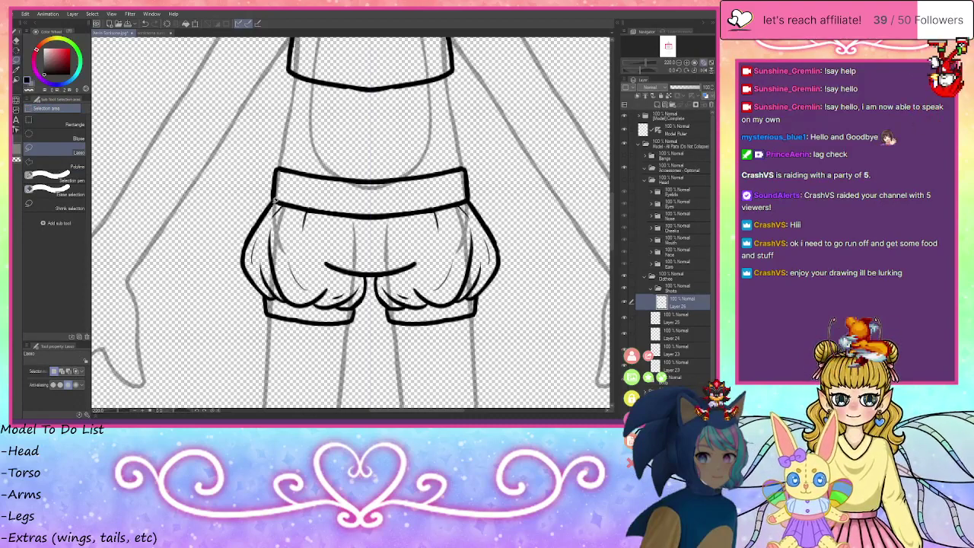
mouse_move(261, 218)
left_mouse_down()
mouse_move(318, 264)
mouse_move(370, 275)
mouse_move(370, 339)
mouse_move(311, 349)
mouse_move(220, 311)
mouse_move(228, 225)
left_mouse_up()
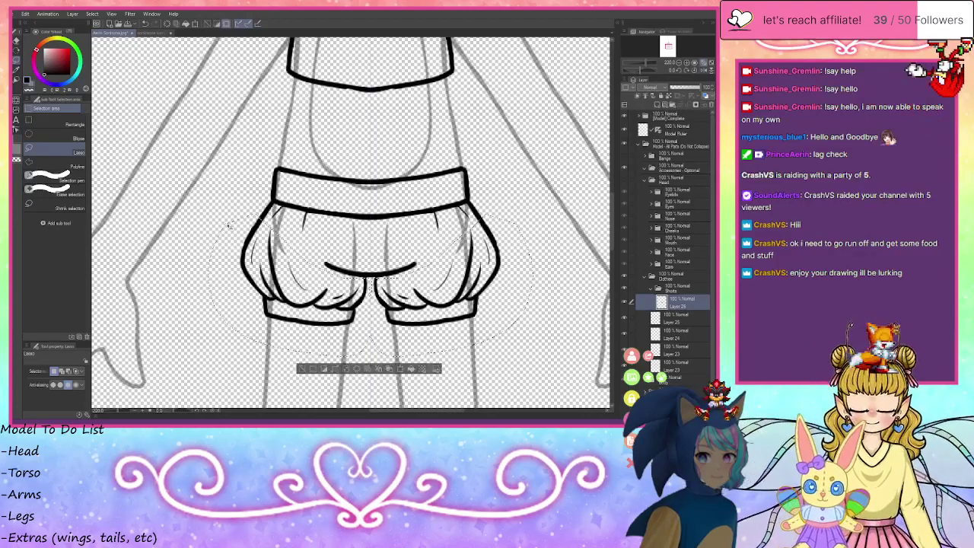
key("Delete")
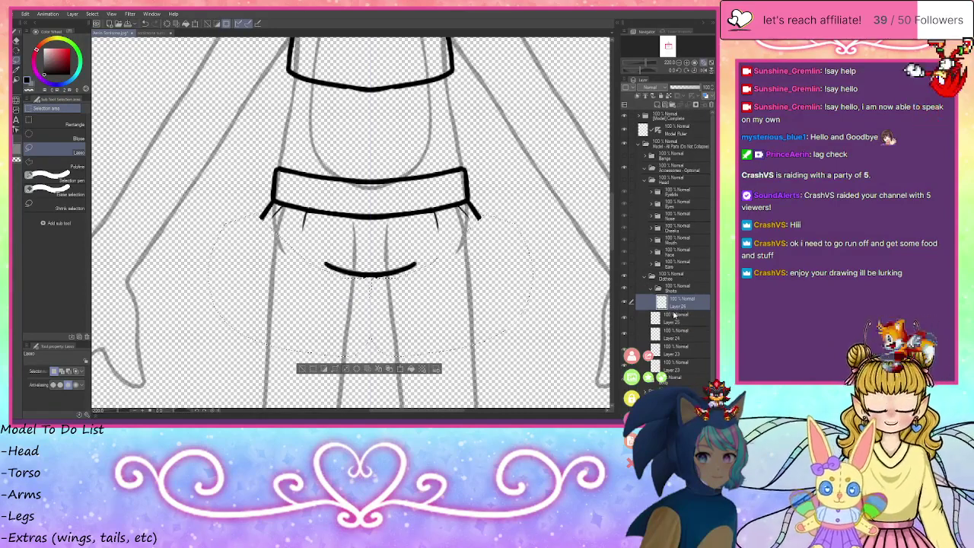
key("ctrl+v")
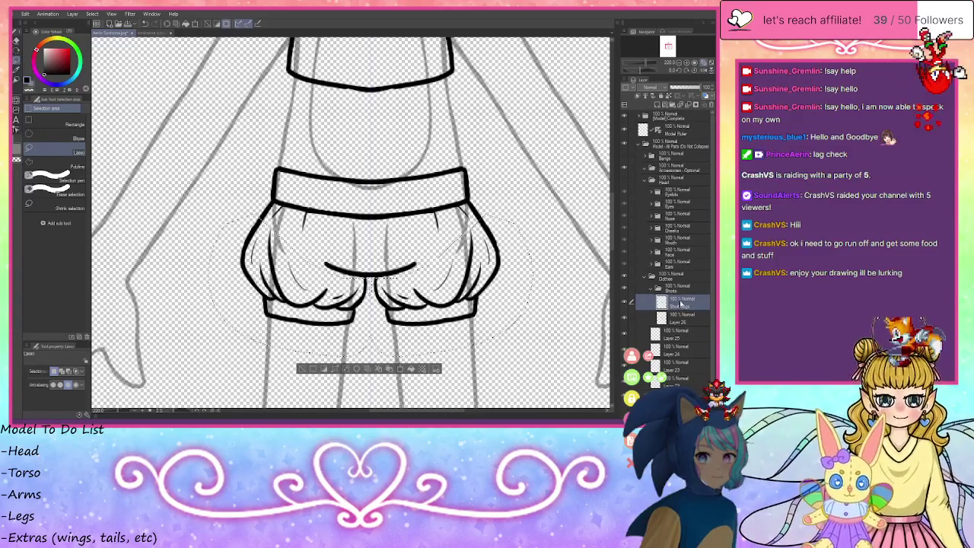
left_click(683, 320)
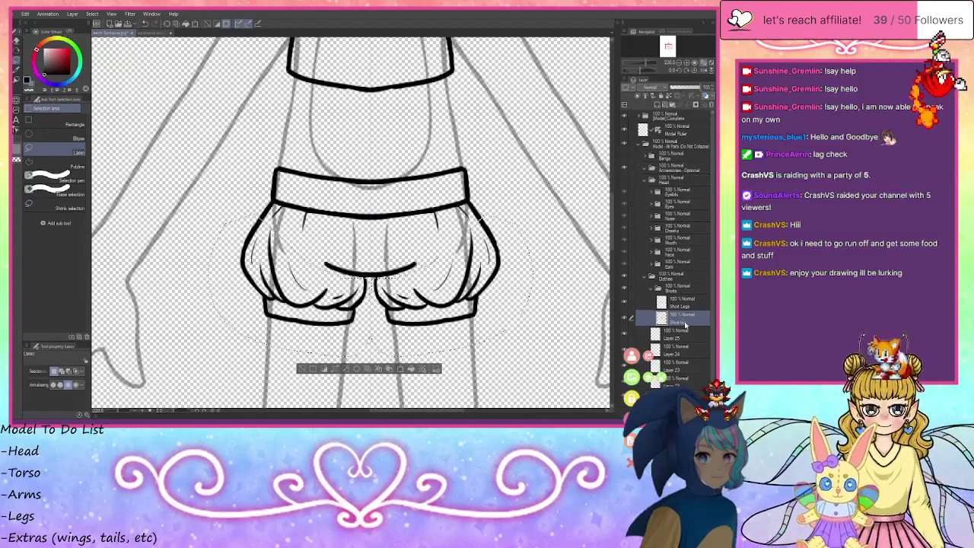
key("ctrl+d")
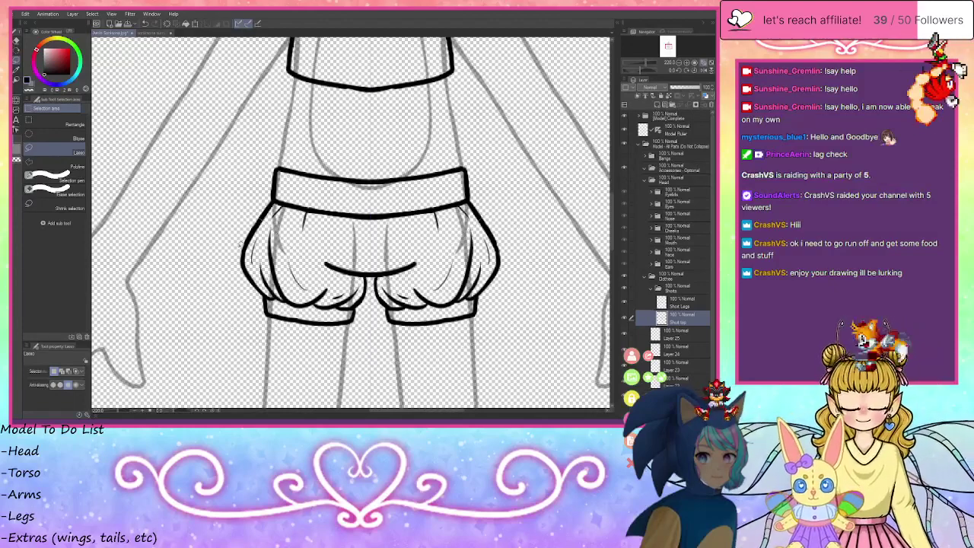
- Hide the Short top layer and extend the mirrored inner leg edges upward on the Short Legs layer
key("p")
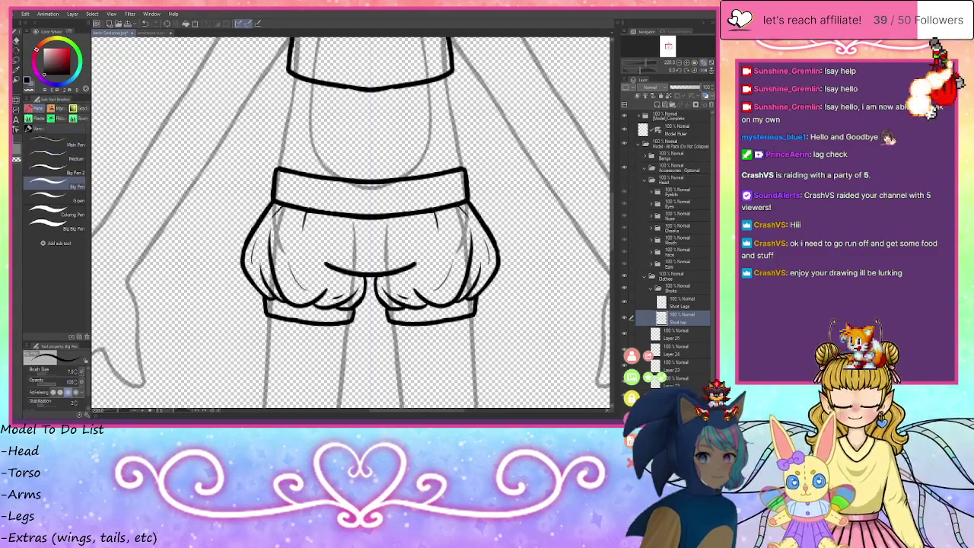
left_click(667, 303)
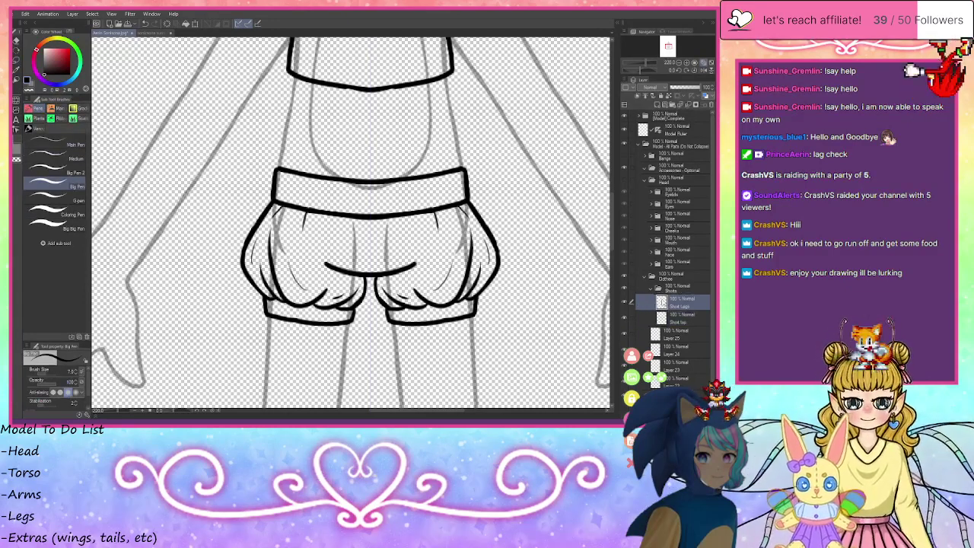
left_click(624, 318)
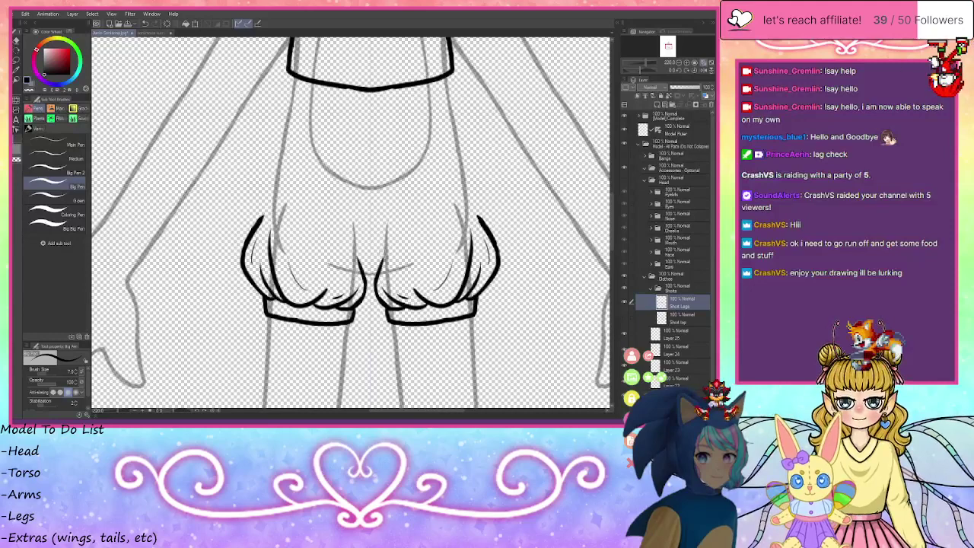
left_click_drag(382, 232, 377, 282)
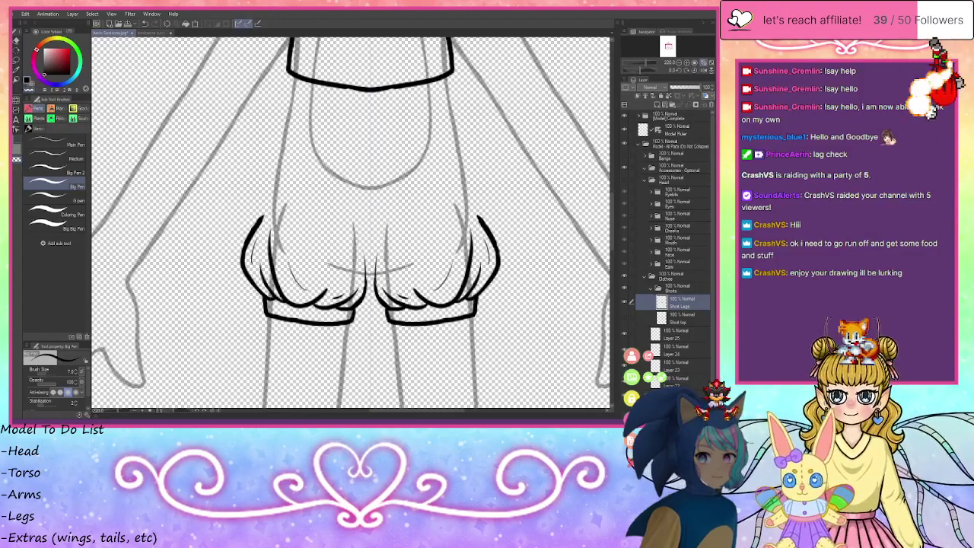
mouse_move(364, 224)
left_mouse_down()
mouse_move(361, 237)
mouse_move(378, 239)
mouse_move(359, 300)
left_mouse_up()
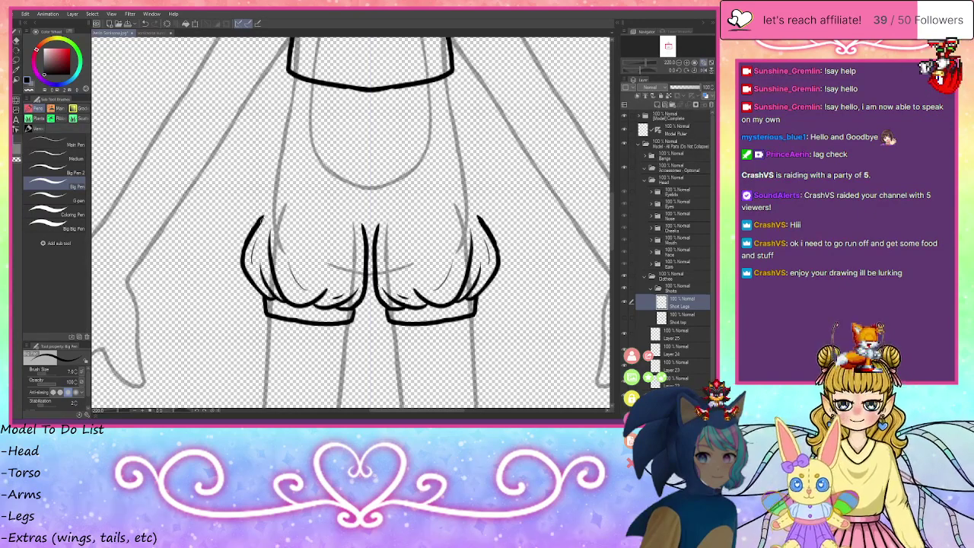
- Lengthen the outer tops of the puffy legs and add mirrored curved fold lines inside them
left_click_drag(266, 215, 259, 226)
left_click_drag(354, 251, 344, 284)
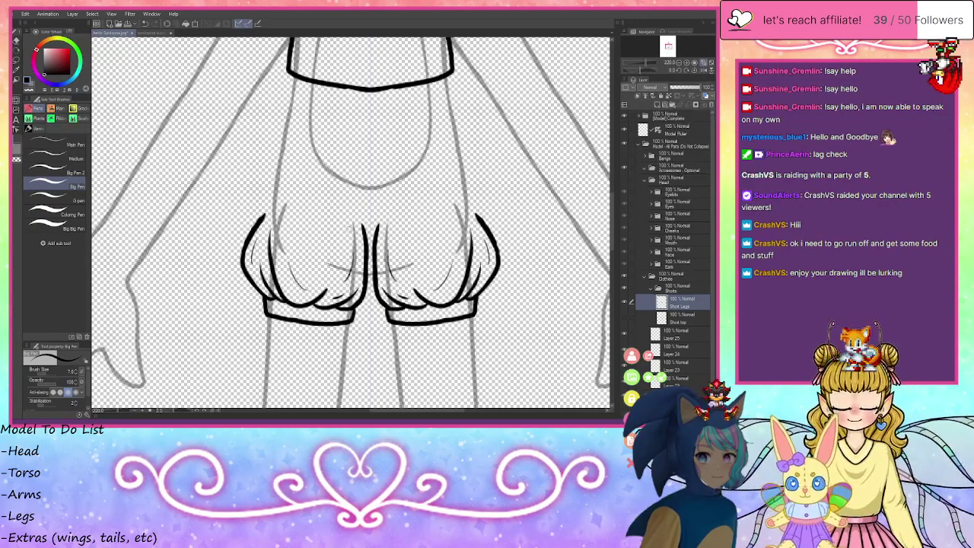
left_click_drag(332, 217, 335, 284)
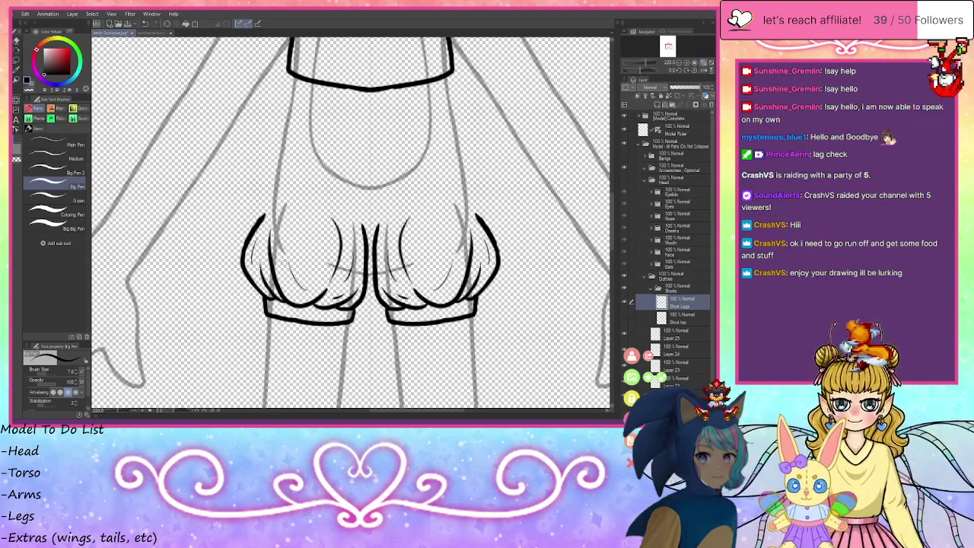
left_click_drag(280, 213, 288, 260)
left_click_drag(457, 214, 454, 261)
left_click_drag(278, 210, 266, 236)
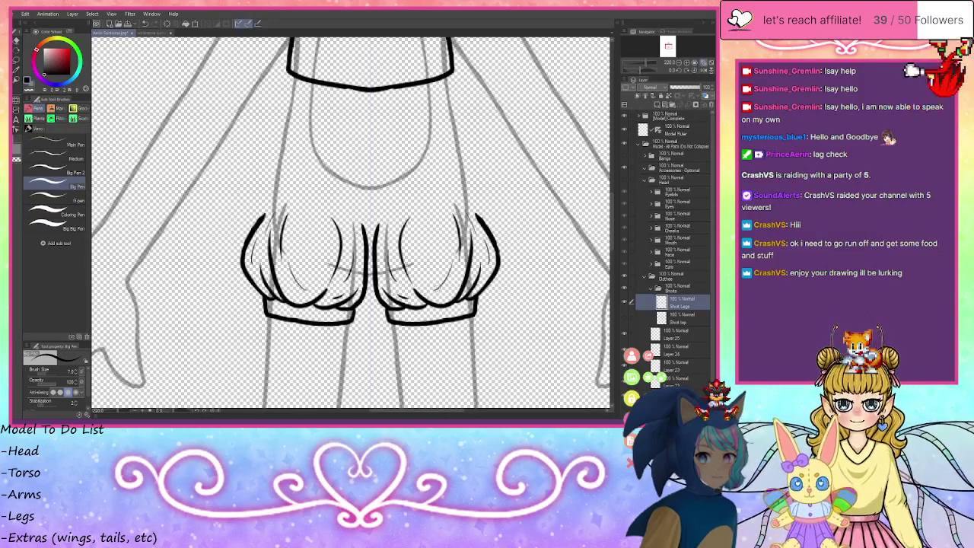
mouse_move(438, 289)
left_mouse_down()
mouse_move(423, 275)
mouse_move(445, 284)
mouse_move(434, 222)
left_mouse_up()
key("ctrl+z")
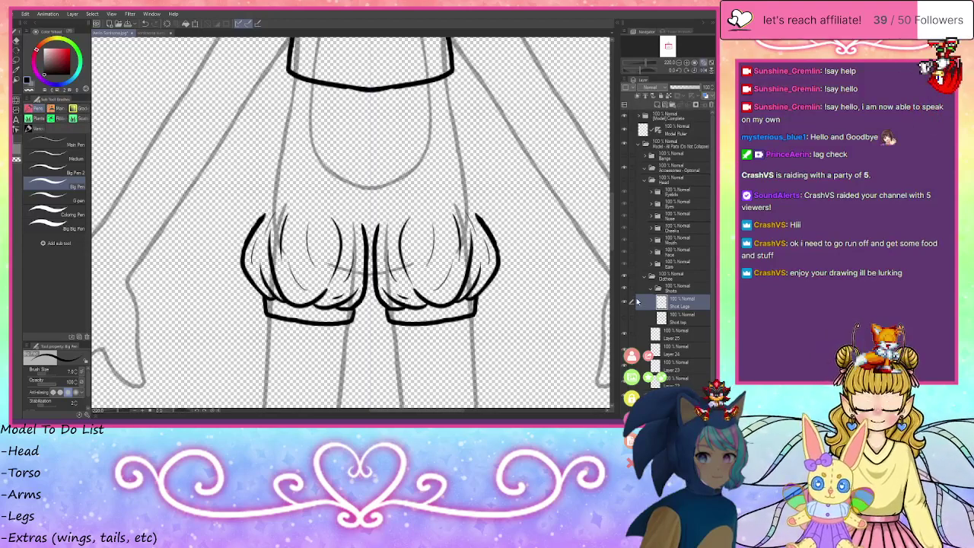
- Show the Short top layer, hide Short Legs and add mirrored curved gather lines below the middle of the waistband
left_click(624, 318)
left_click(648, 317)
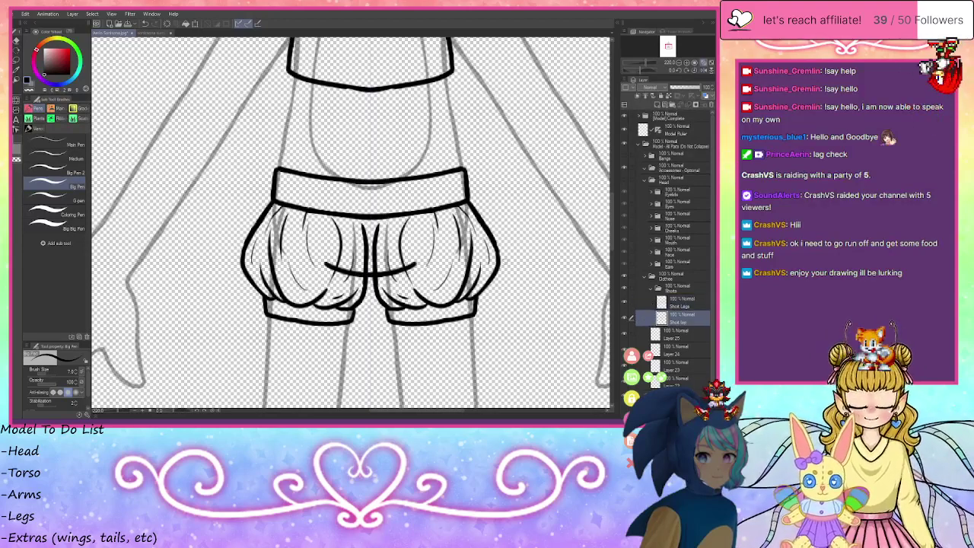
left_click(624, 305)
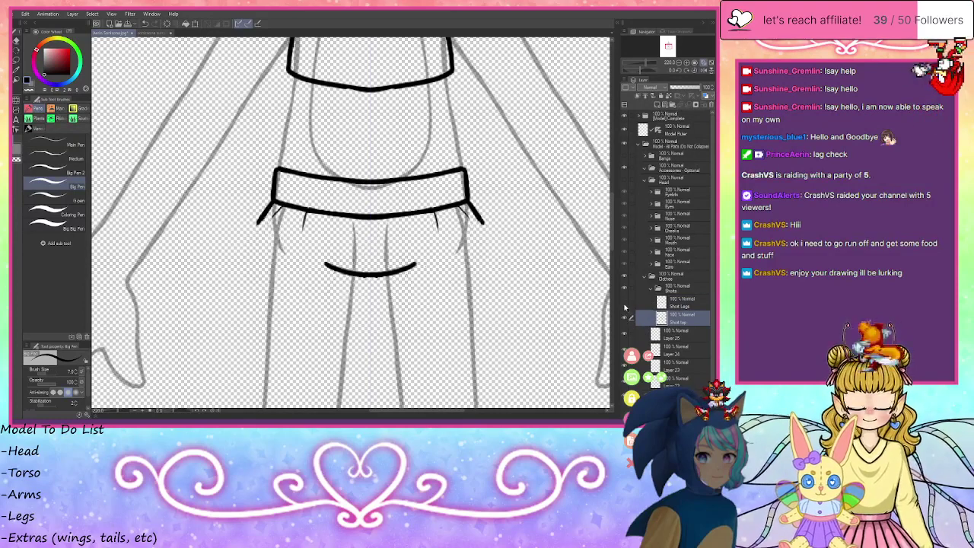
left_click(625, 305)
left_click(625, 306)
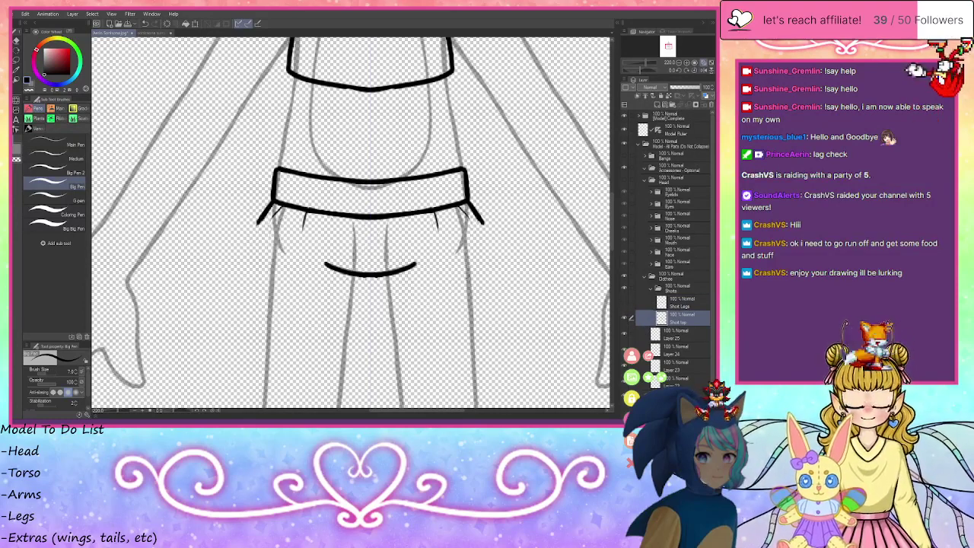
mouse_move(336, 218)
left_mouse_down()
mouse_move(329, 243)
mouse_move(342, 256)
left_mouse_up()
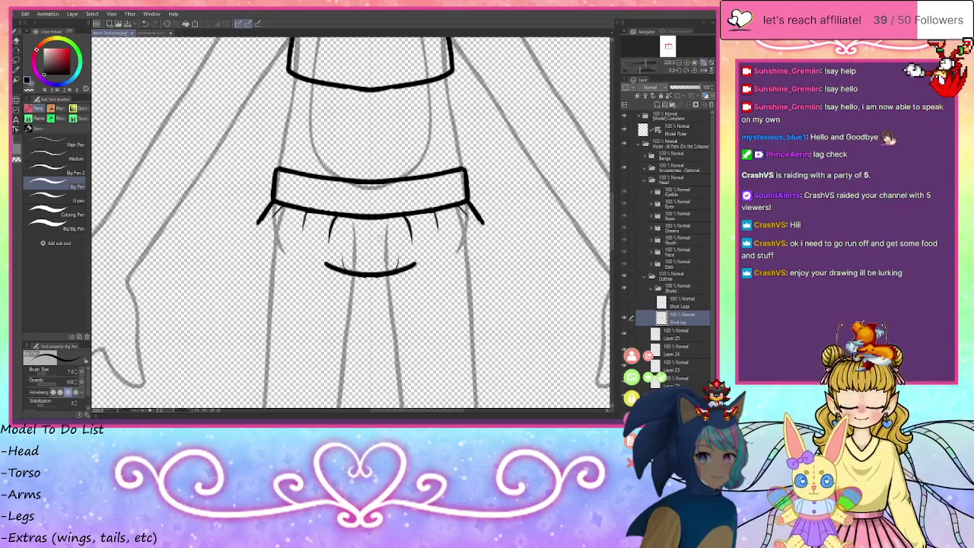
- Draw a vertical fly seam with a curved stitch line beside it on Short top, extending both through the waistband
left_click_drag(371, 219, 371, 254)
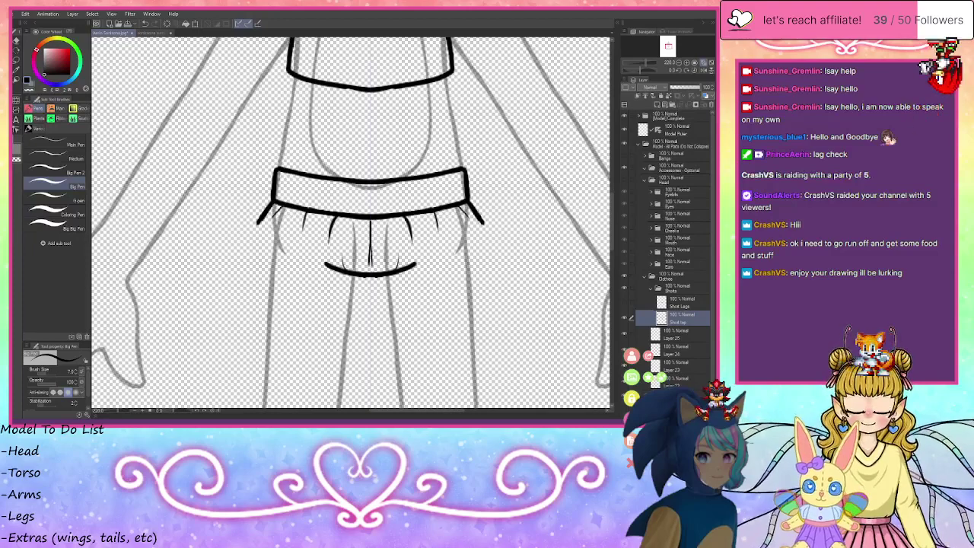
key("ctrl+z")
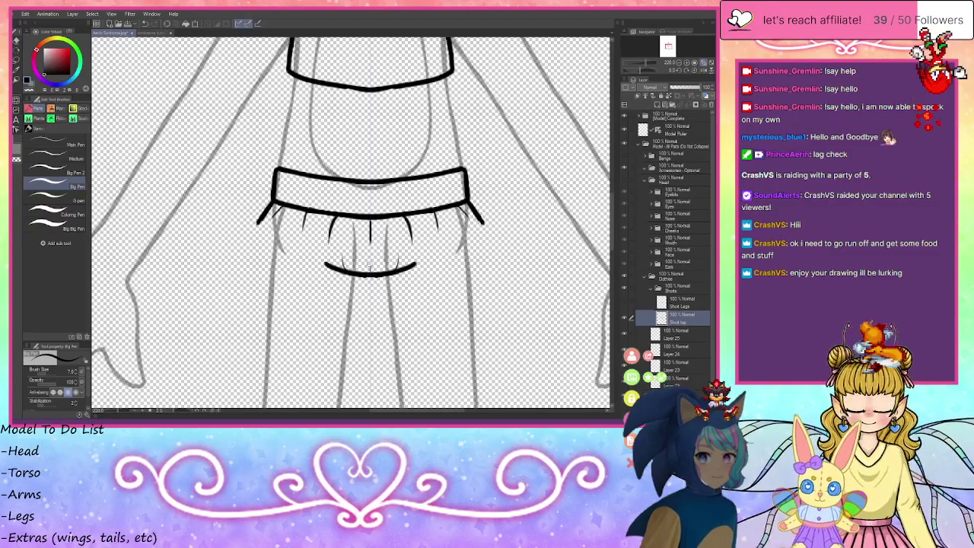
left_click_drag(371, 275, 370, 234)
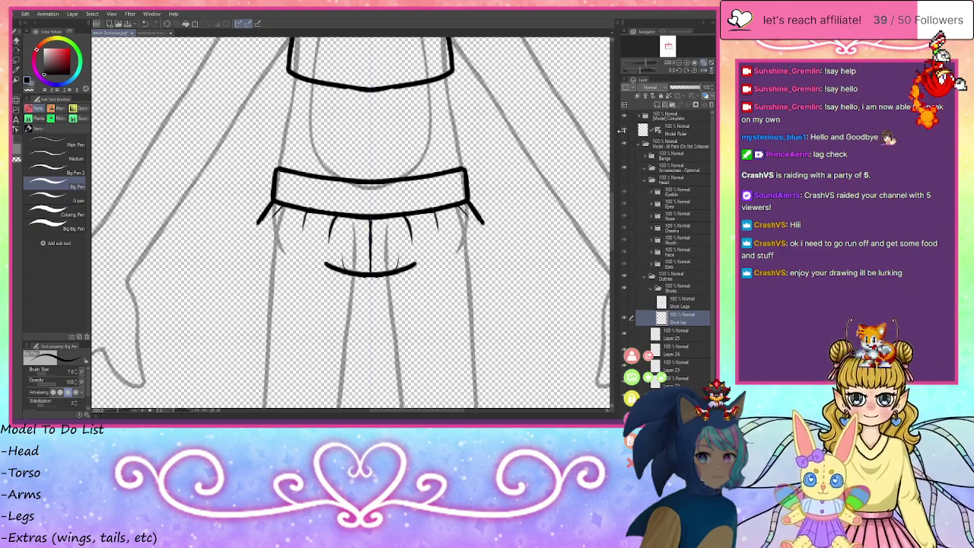
mouse_move(391, 220)
left_mouse_down()
mouse_move(386, 242)
mouse_move(370, 247)
left_mouse_up()
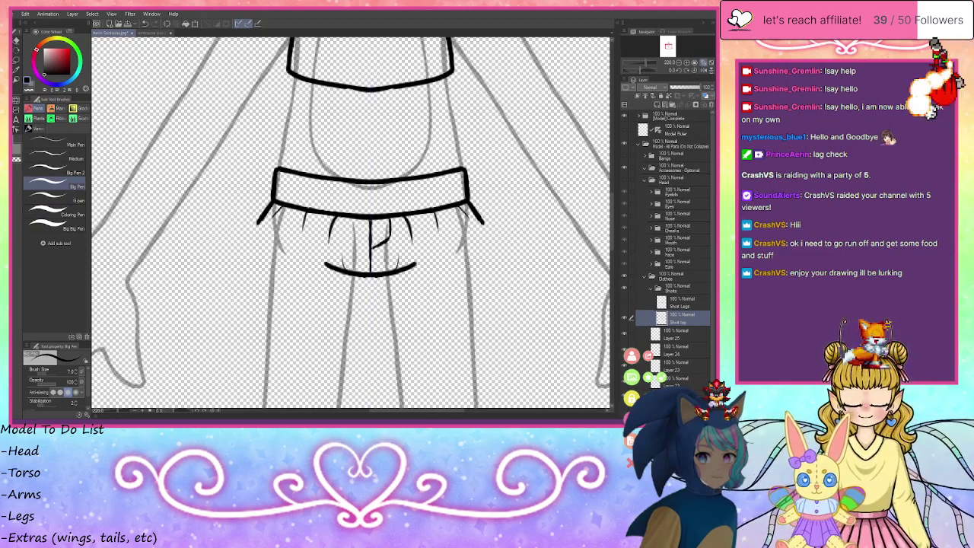
left_click_drag(369, 182, 372, 224)
left_click_drag(390, 181, 391, 211)
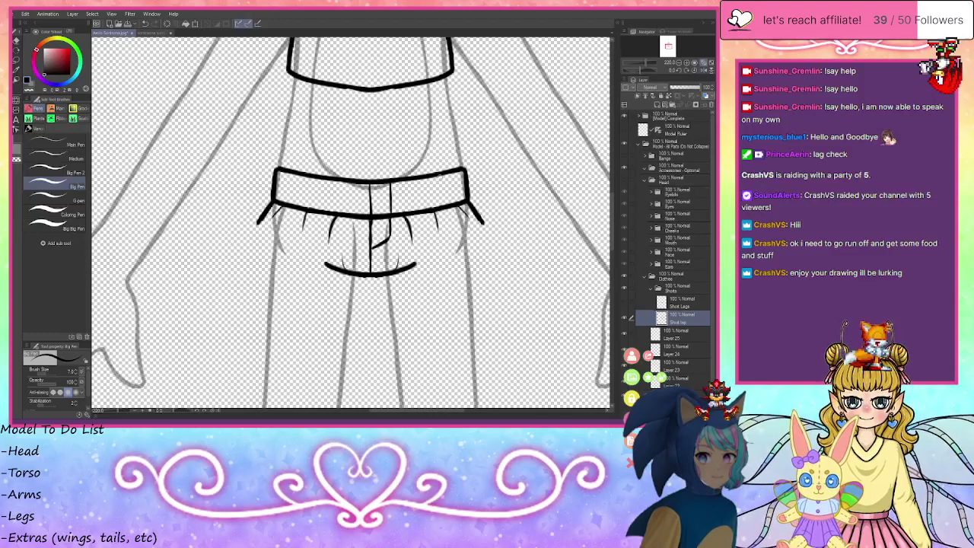
left_click_drag(441, 172, 447, 207)
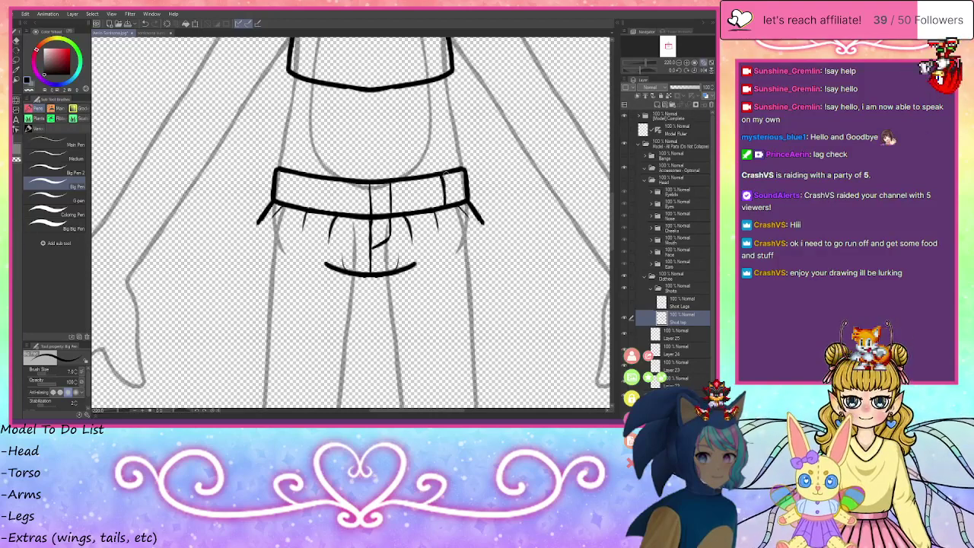
key("ctrl+z")
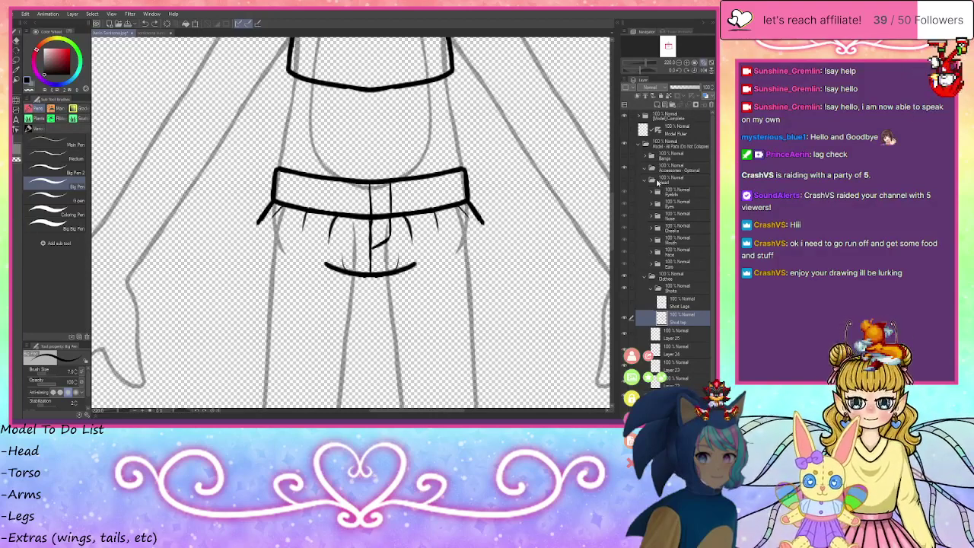
left_click(654, 105)
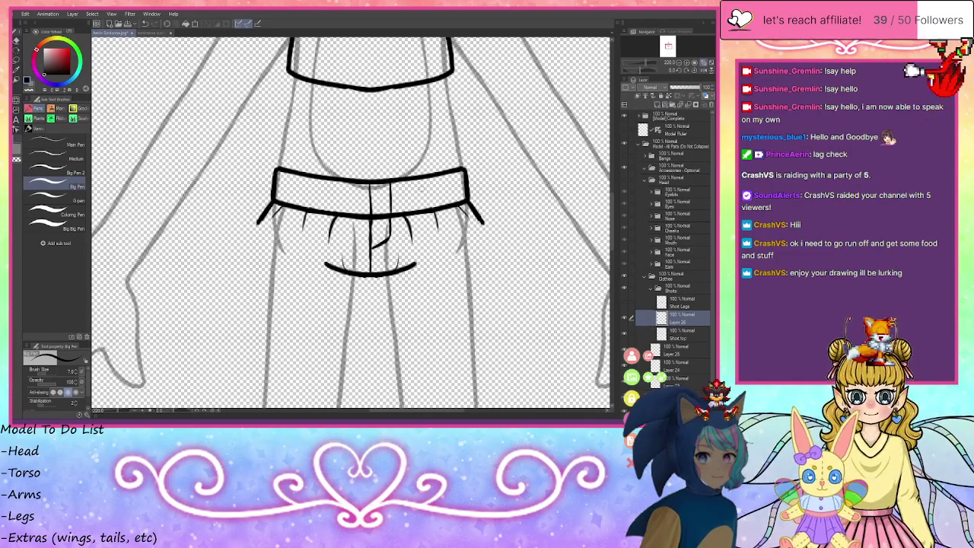
left_click_drag(436, 174, 444, 210)
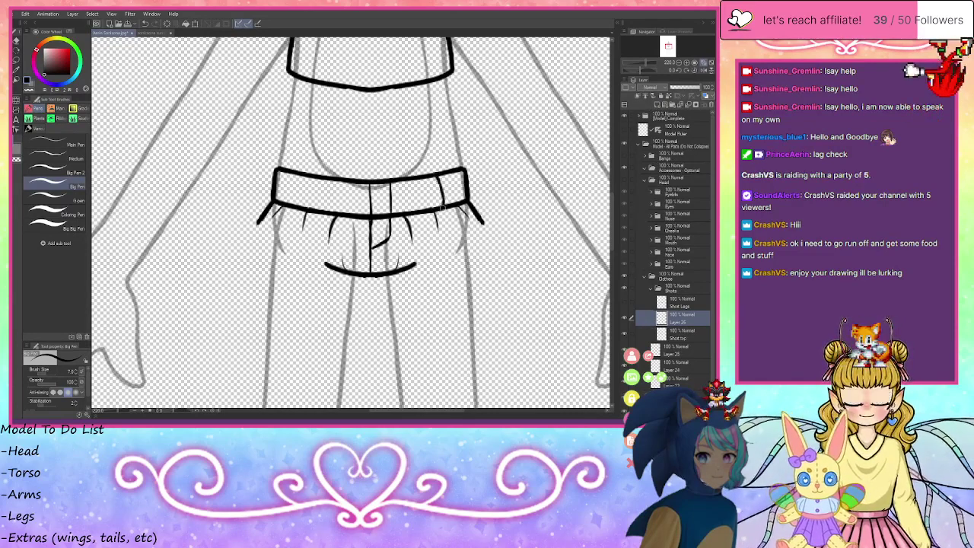
mouse_move(446, 174)
left_mouse_down()
mouse_move(451, 205)
mouse_move(444, 196)
left_mouse_up()
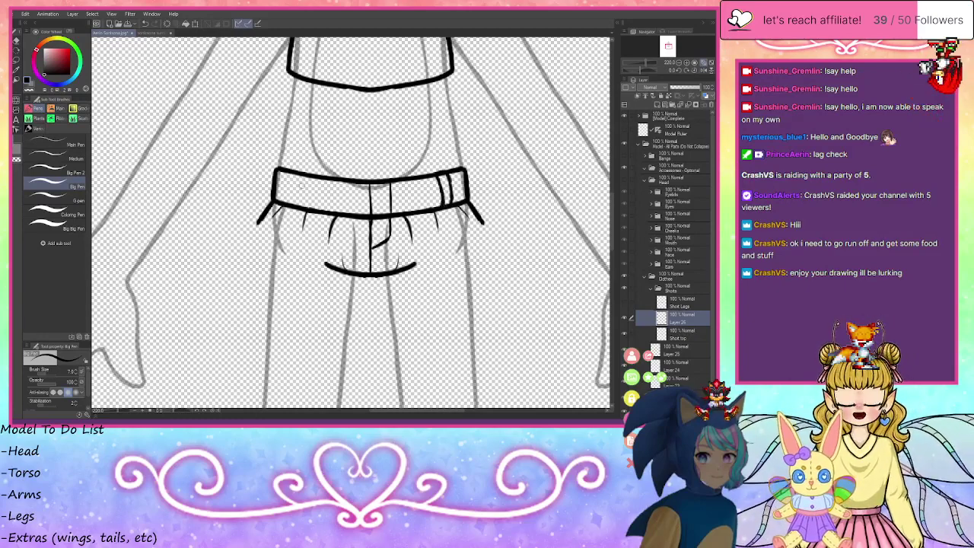
key("ctrl+z")
key("ctrl+z")
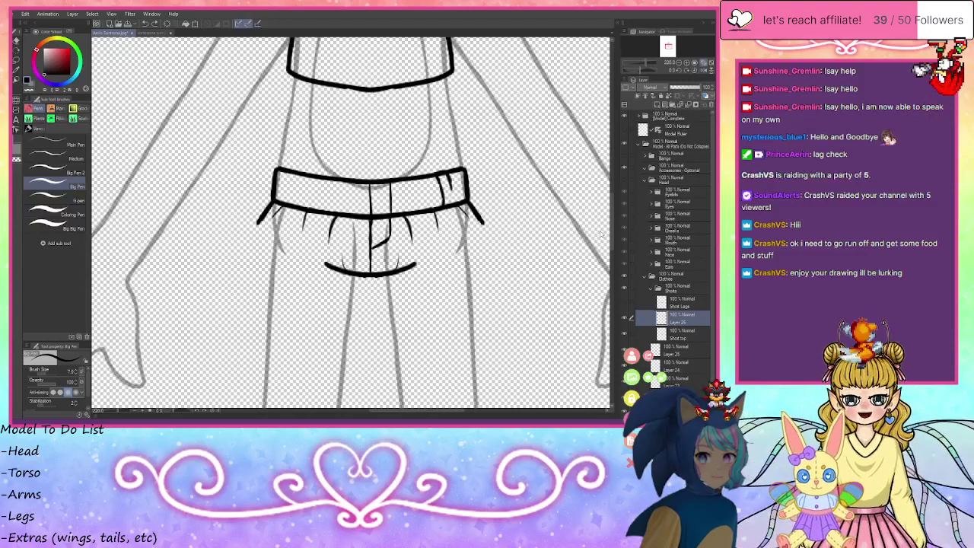
key("ctrl+z")
key("ctrl+z")
key("ctrl+z")
key("ctrl+z")
key("ctrl+z")
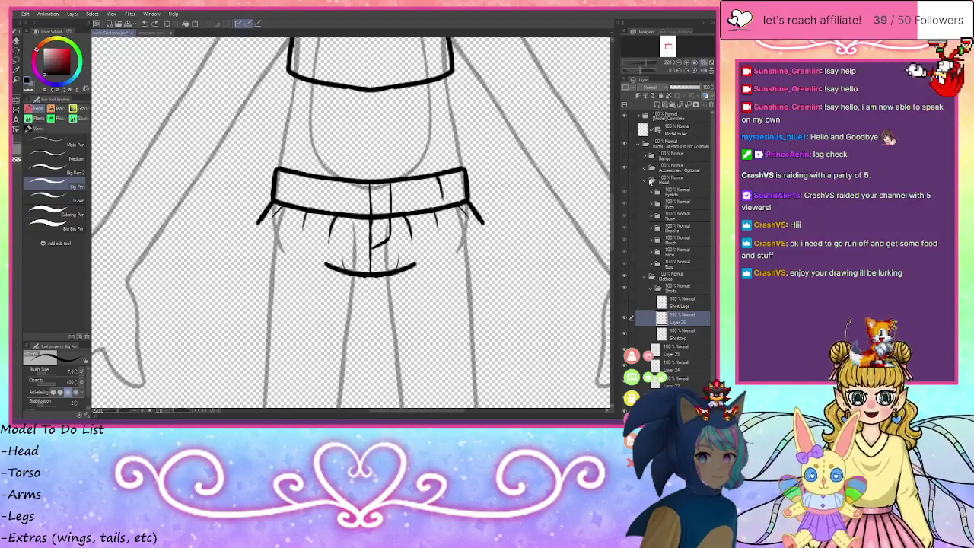
key("ctrl+e")
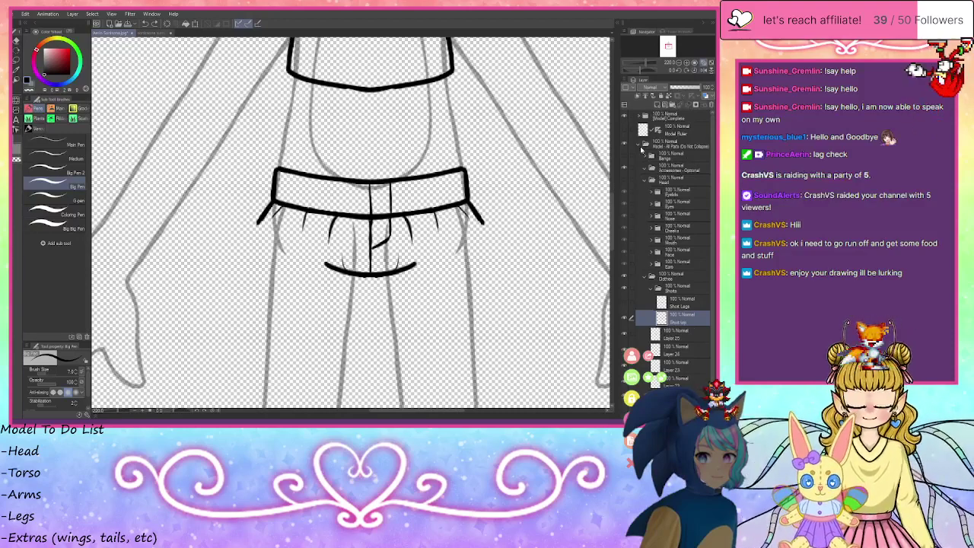
- Draw mirrored pairs of belt-loop lines near both ends of the waistband on a new layer, and show the Short Legs layer
key("ctrl+shift+n")
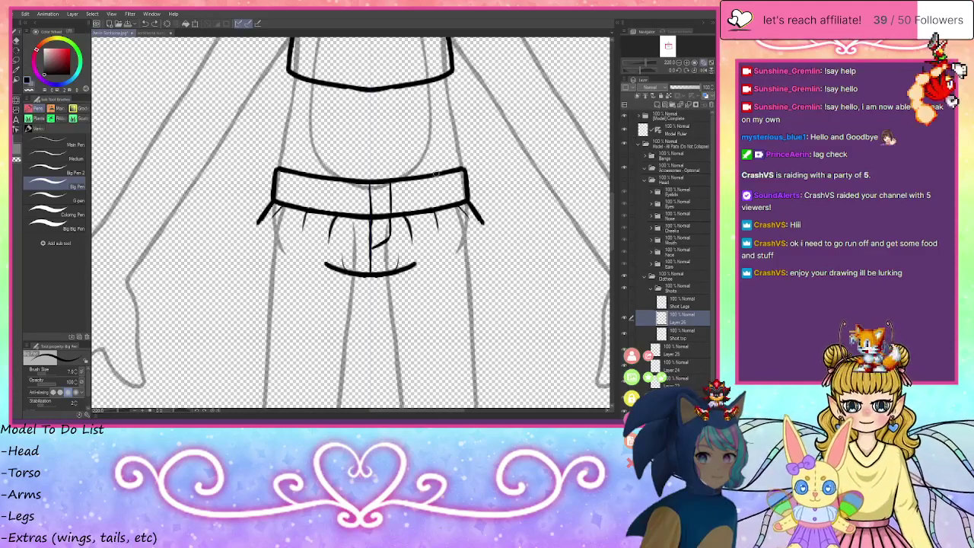
left_click_drag(439, 177, 443, 208)
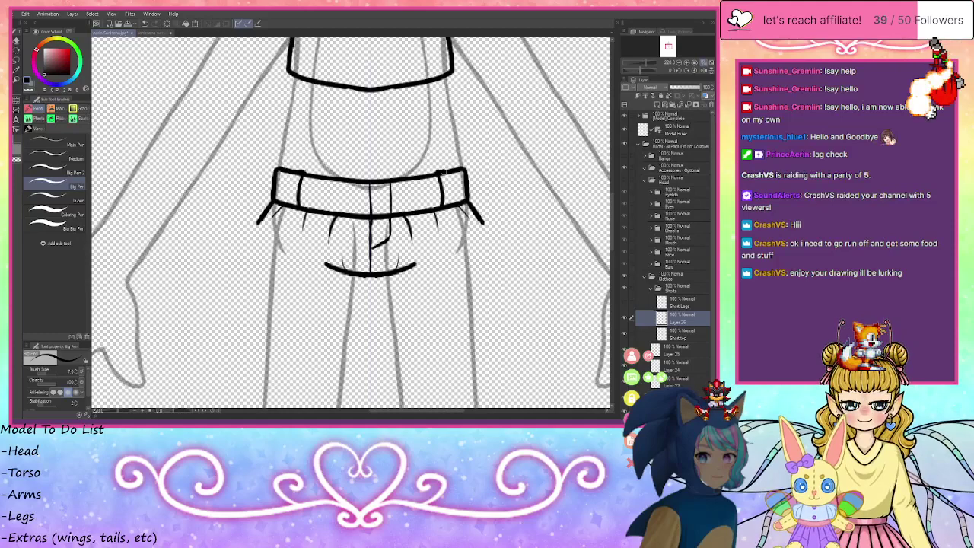
left_click_drag(443, 172, 451, 204)
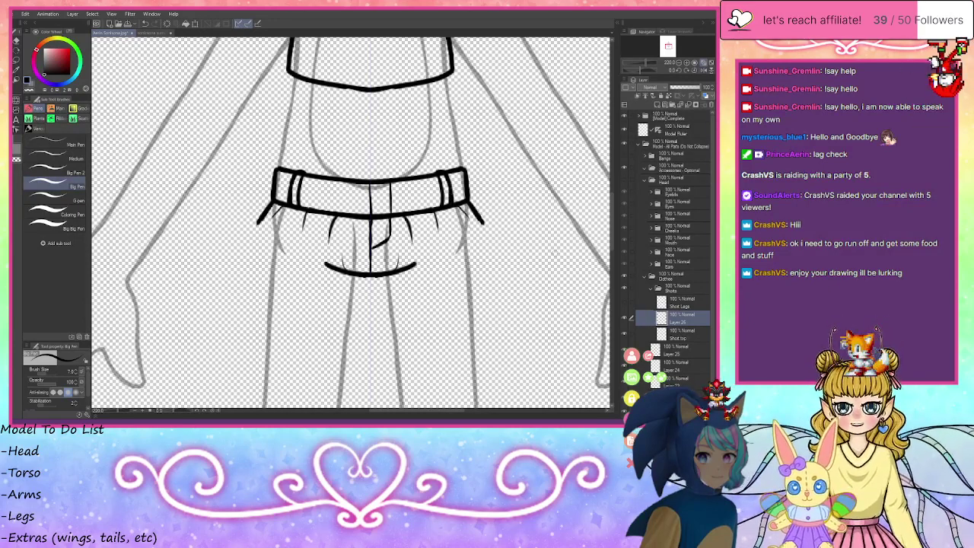
left_click(625, 303)
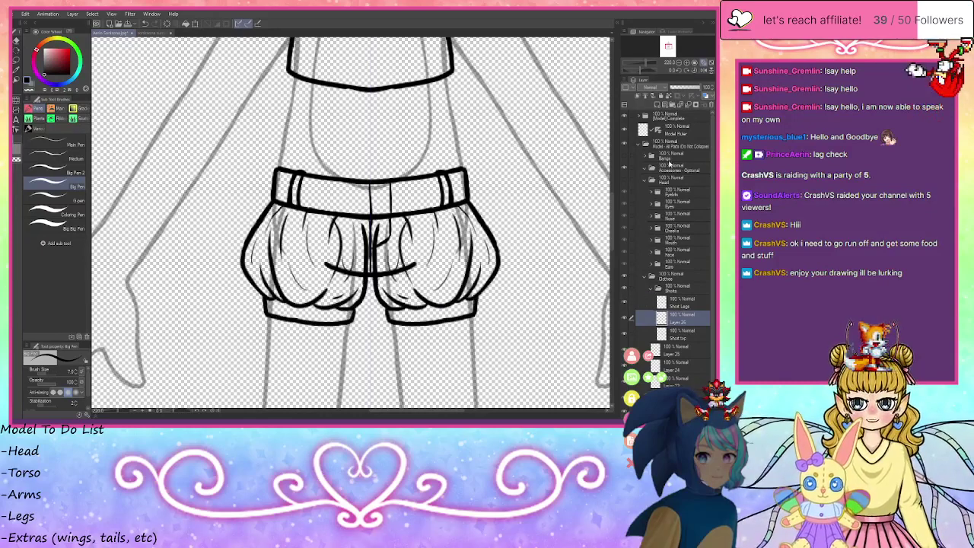
- Examine the whole outfit on the figure and the details of the shorts' waistband
left_click(680, 63)
left_click(679, 63)
left_click(679, 63)
left_click(679, 63)
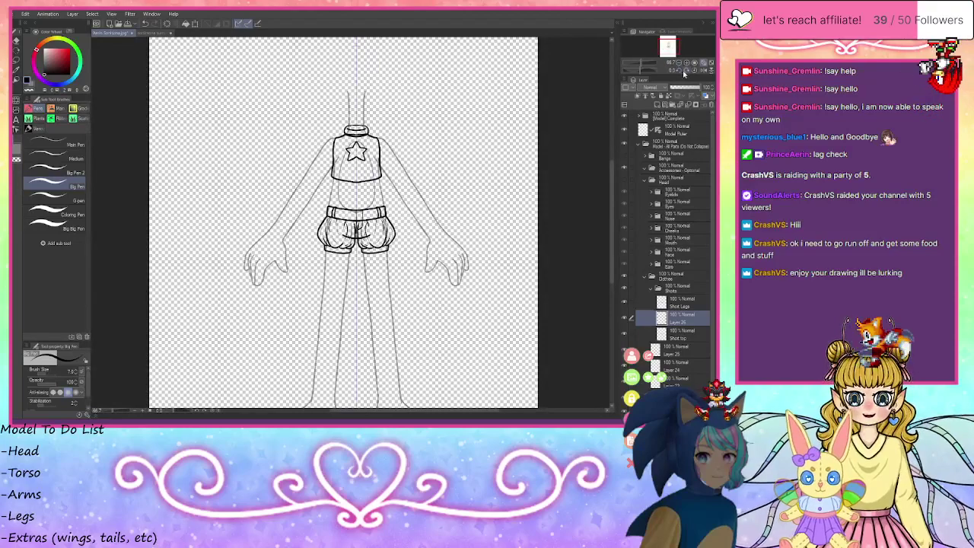
left_click(687, 64)
left_click(686, 63)
left_click(687, 63)
left_click_drag(668, 46, 667, 46)
left_click(687, 63)
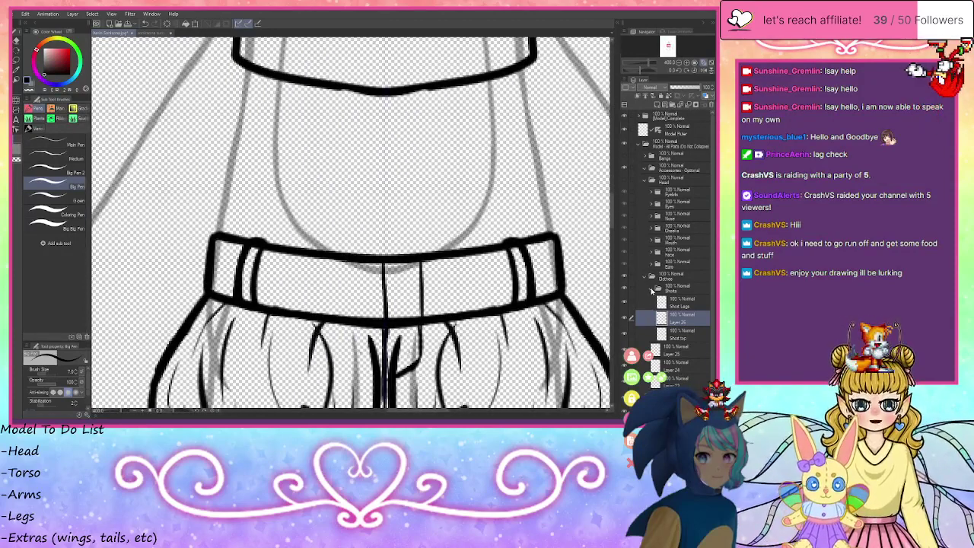
- Collapse the Shorts folder and create a new folder named ink above it inside the Clothes folder
left_click(651, 291)
left_click(673, 105)
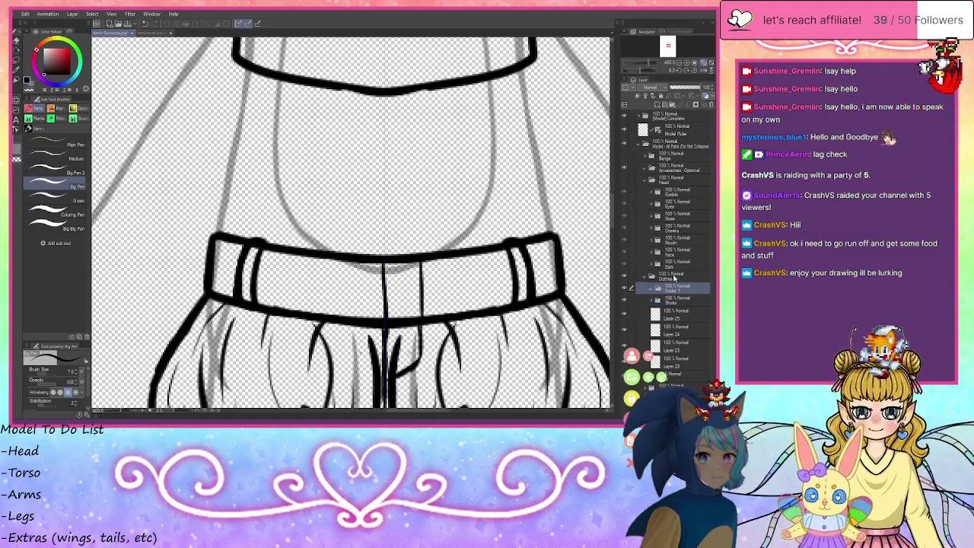
type("ink")
key("Return")
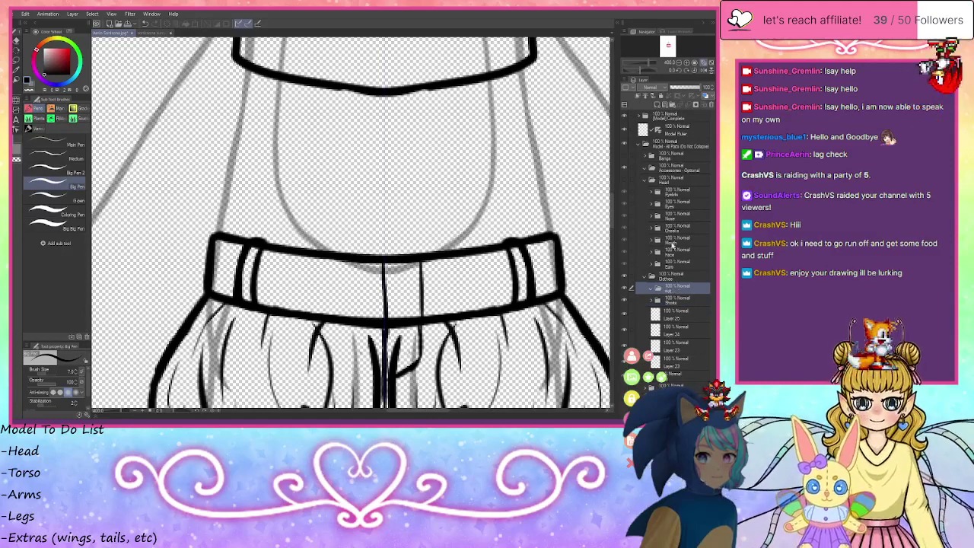
- Add a new layer inside the new folder and hide the layers of the cropped star top
left_click(679, 63)
left_click(679, 63)
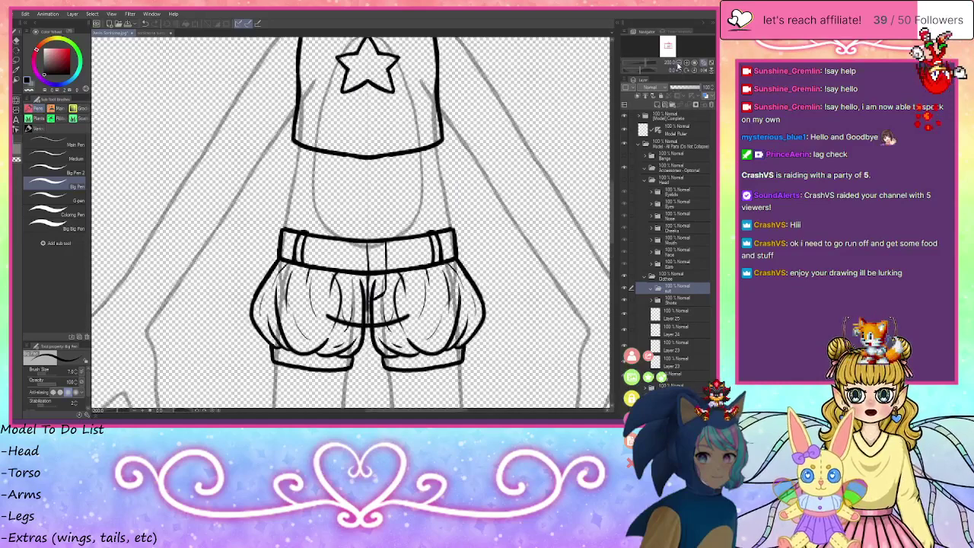
left_click(679, 63)
left_click_drag(668, 47, 668, 45)
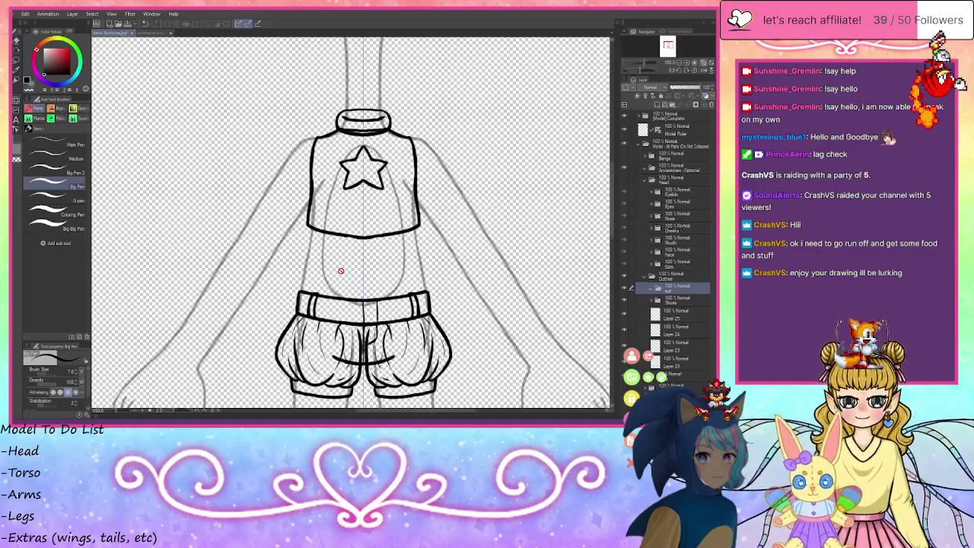
left_click(665, 105)
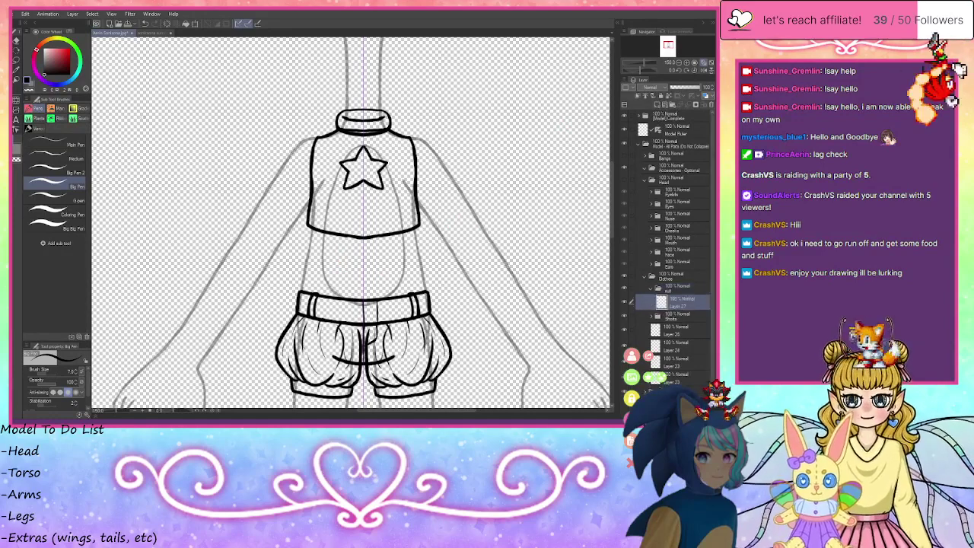
left_click(624, 347)
left_click(624, 363)
left_click(624, 378)
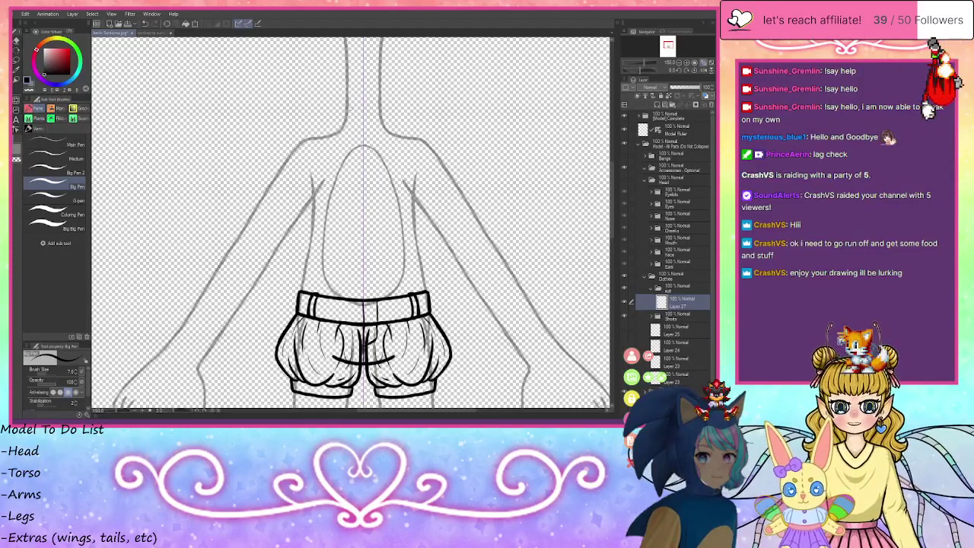
- Draw a mirrored undershirt outline with a high neck, shoulder lines, sides and a straight hem, comparing it with the cropped top's outline
left_click_drag(348, 93, 380, 93)
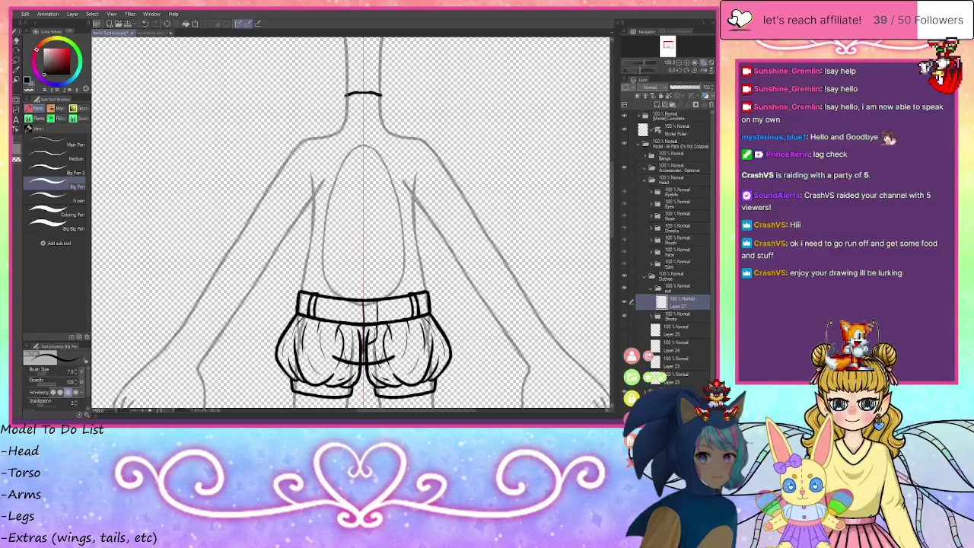
mouse_move(346, 95)
left_mouse_down()
mouse_move(336, 134)
mouse_move(315, 138)
mouse_move(422, 142)
mouse_move(314, 186)
mouse_move(316, 242)
mouse_move(416, 238)
mouse_move(365, 242)
left_mouse_up()
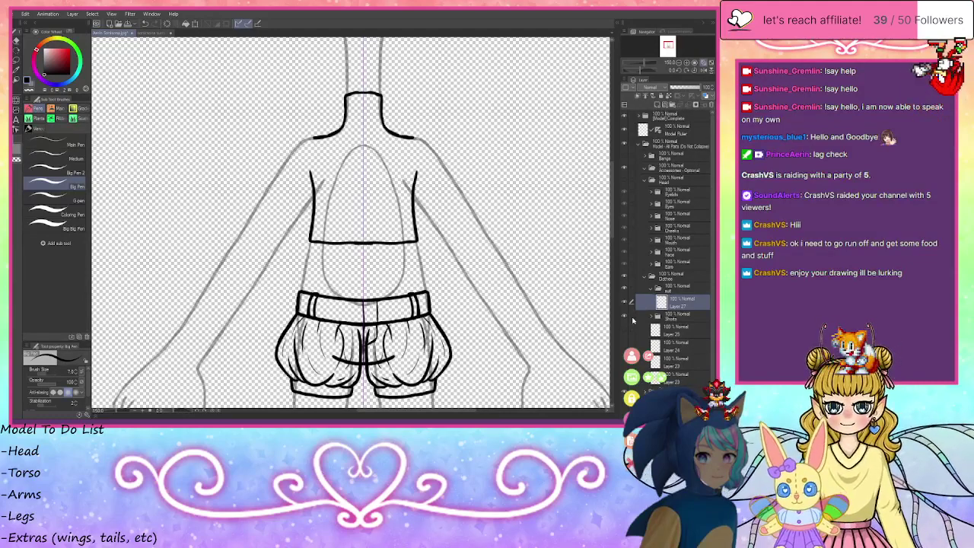
left_click(625, 380)
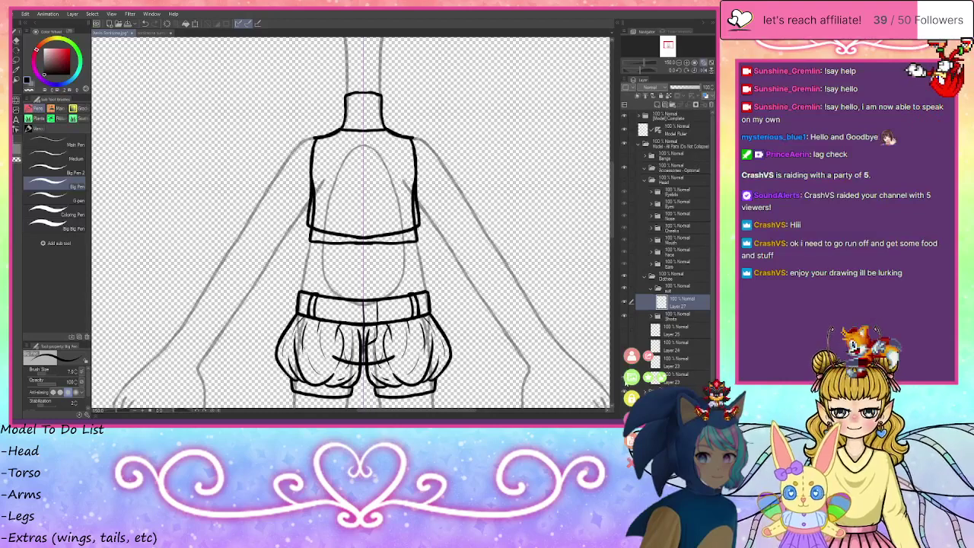
key("ctrl+z")
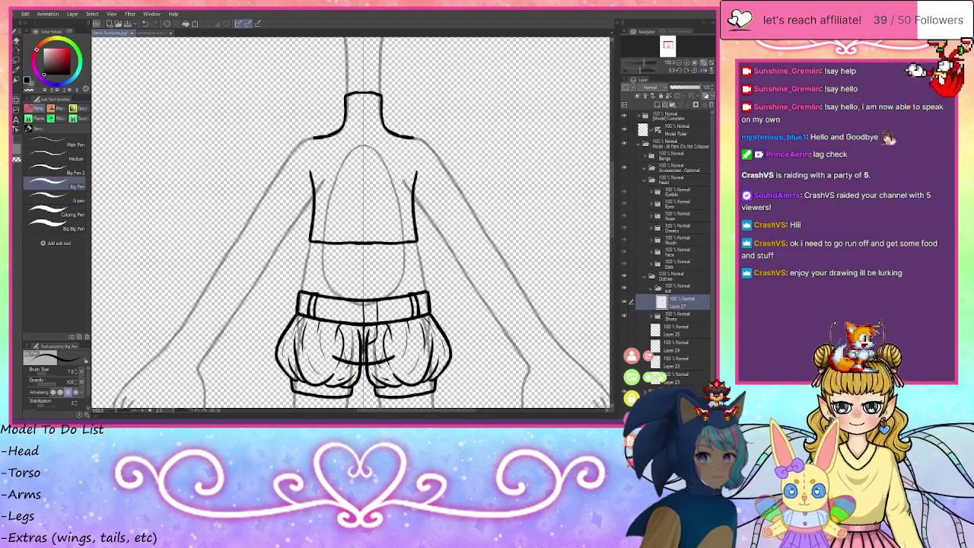
- Replace the undershirt's straight hem with a lower, curved hem that rises to a point in the middle
mouse_move(418, 241)
left_mouse_down()
mouse_move(419, 250)
mouse_move(361, 261)
left_mouse_up()
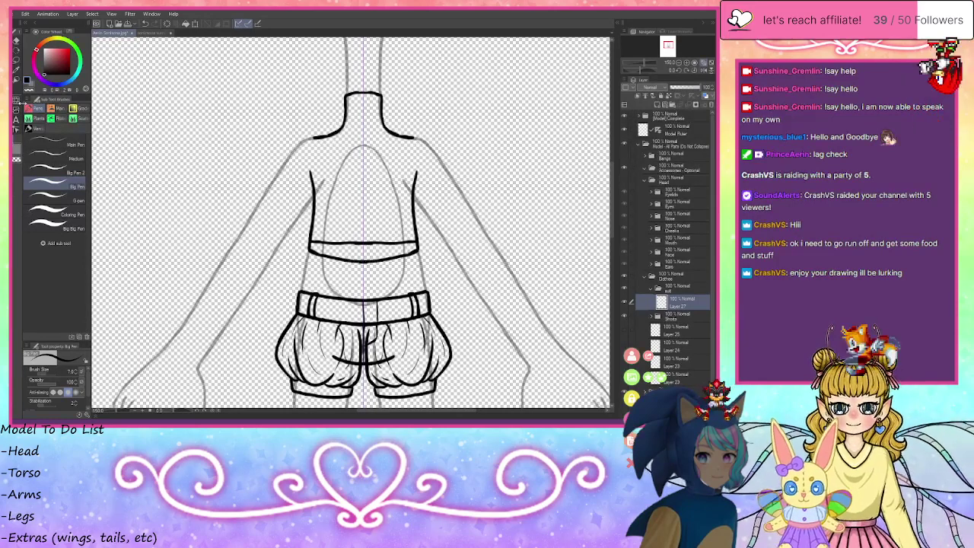
left_click(31, 92)
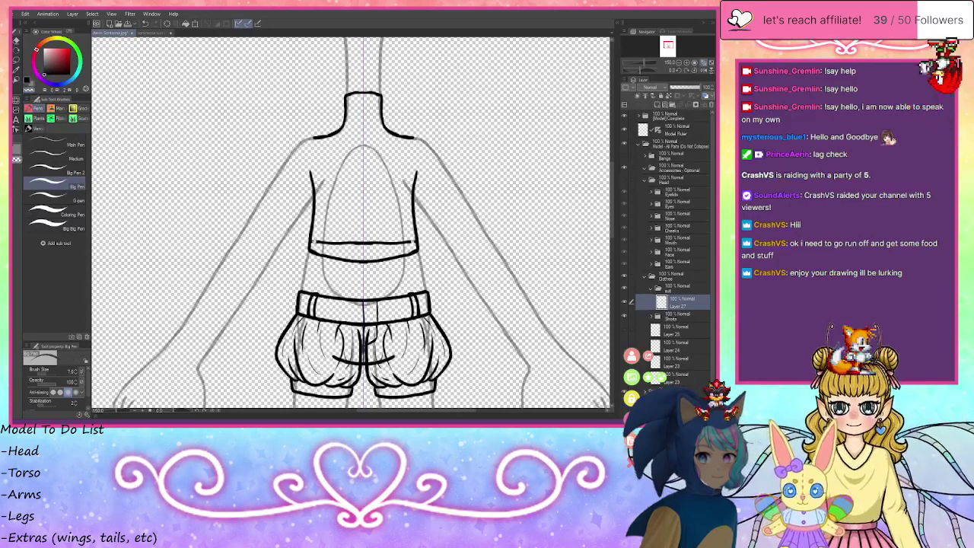
mouse_move(314, 243)
left_mouse_down()
mouse_move(373, 243)
mouse_move(363, 260)
mouse_move(341, 260)
left_mouse_up()
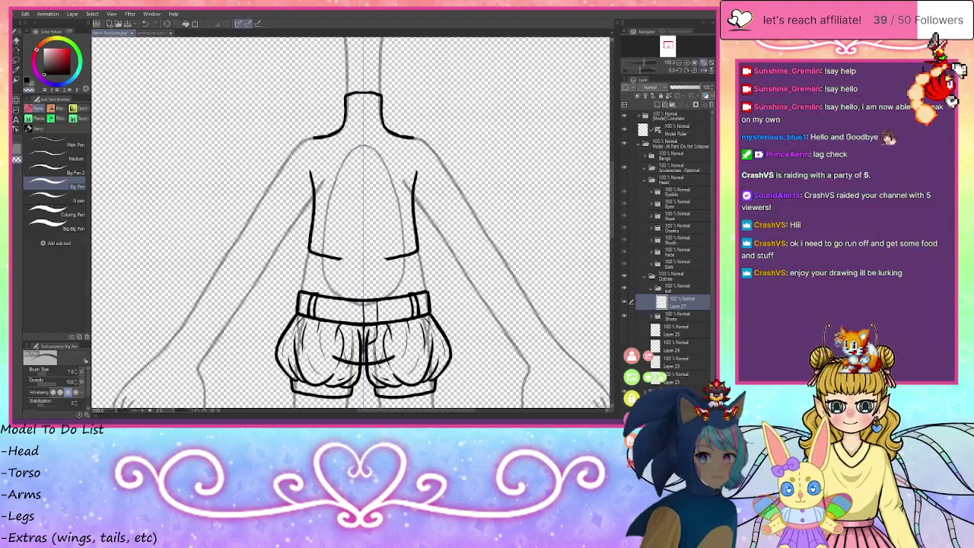
left_click_drag(341, 260, 333, 259)
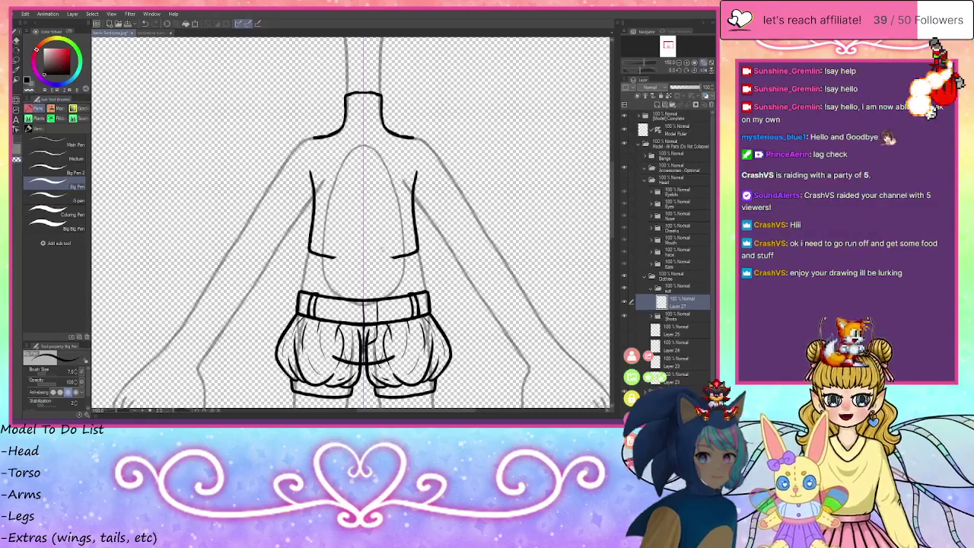
left_click_drag(332, 258, 363, 245)
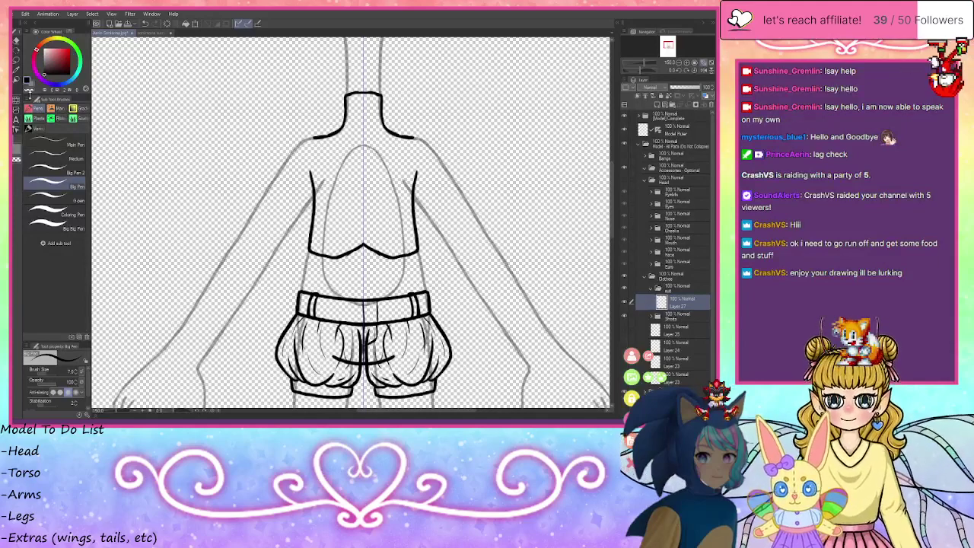
- Curve the lower side edges of the undershirt slightly outward at the hem and clean up their outer contours
left_click(29, 91)
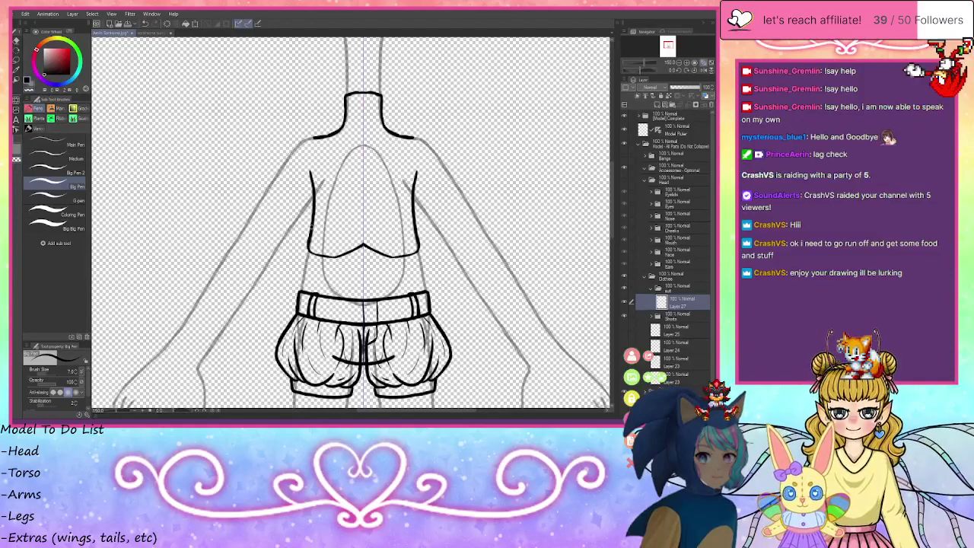
left_click_drag(311, 226, 309, 246)
left_click(32, 91)
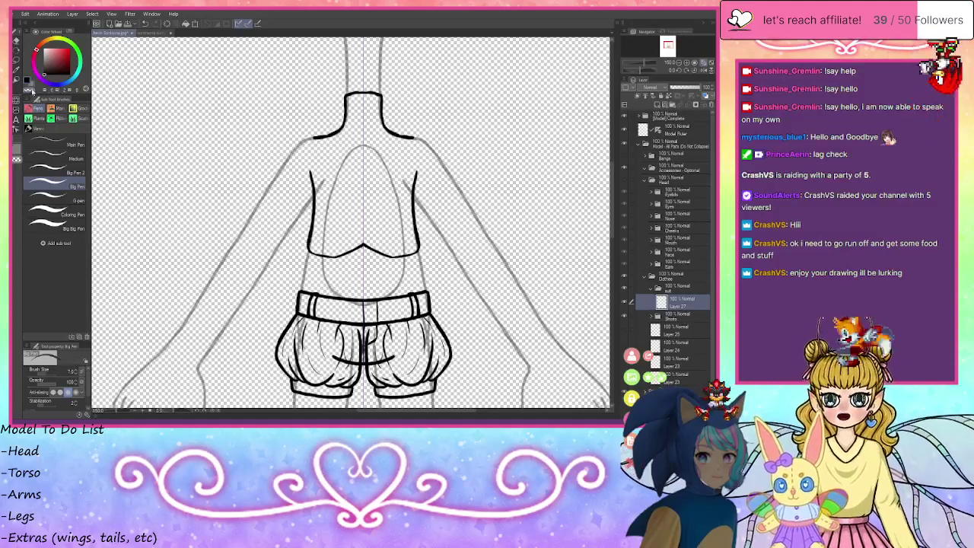
left_click_drag(307, 228, 306, 246)
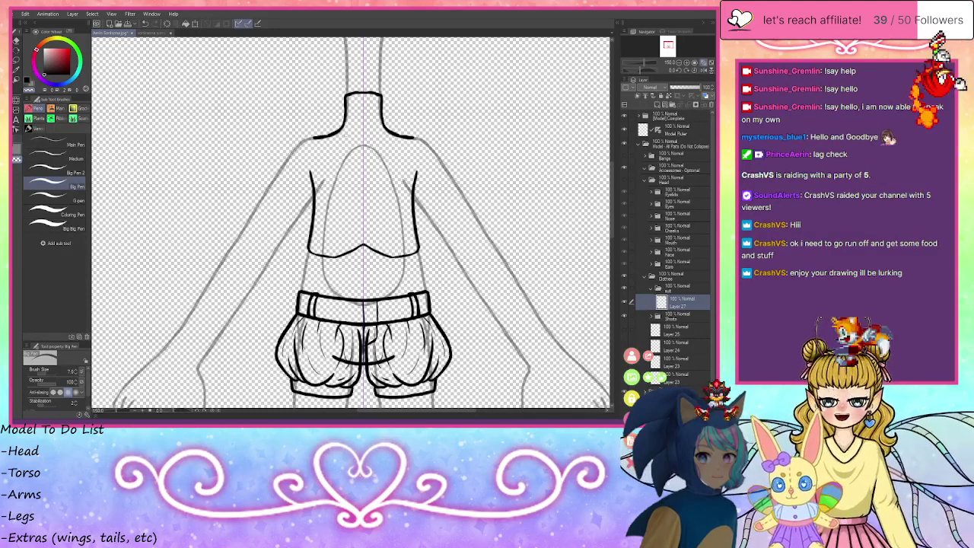
- Thin the undershirt's mirrored shoulder lines and redraw the top edge of its high collar as a shallow arch
left_click_drag(340, 127, 311, 138)
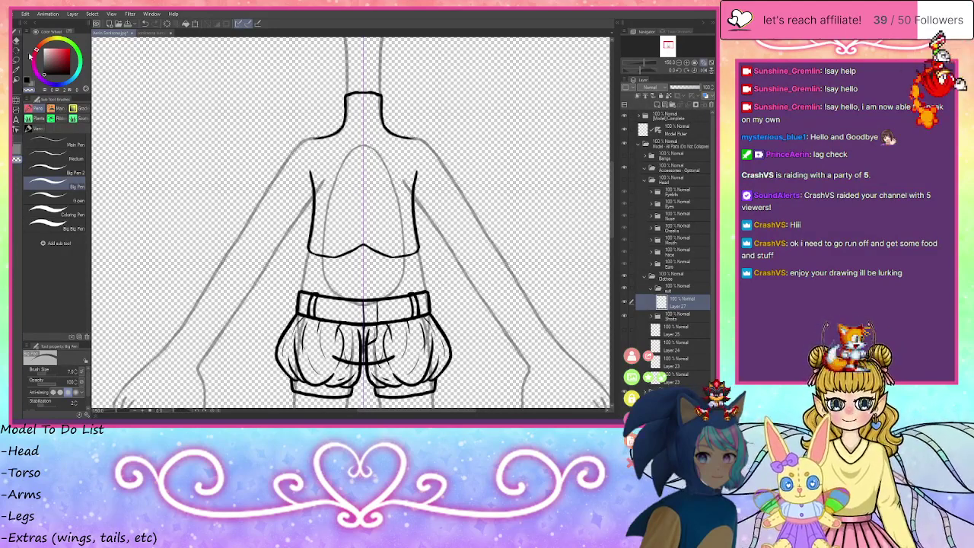
key("ctrl+z")
key("ctrl+z")
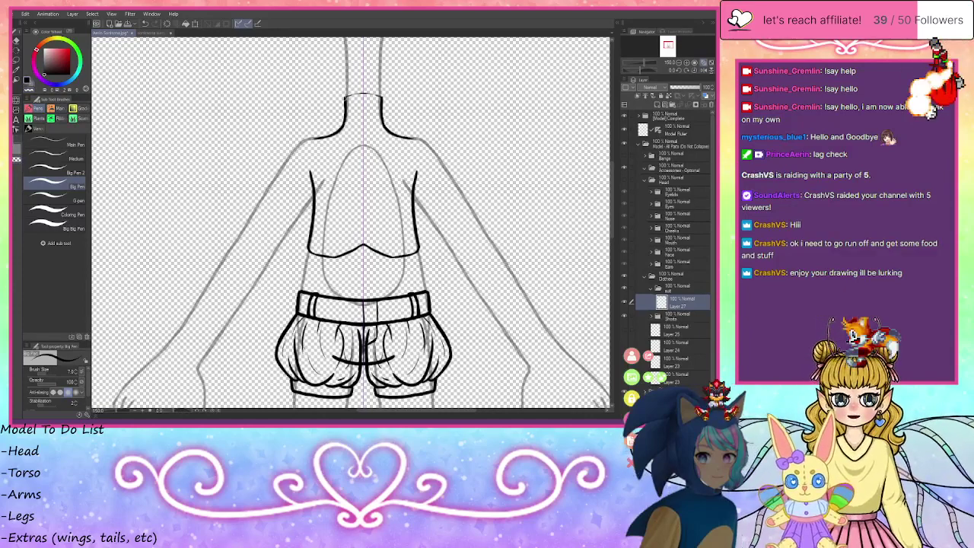
left_click_drag(346, 98, 364, 94)
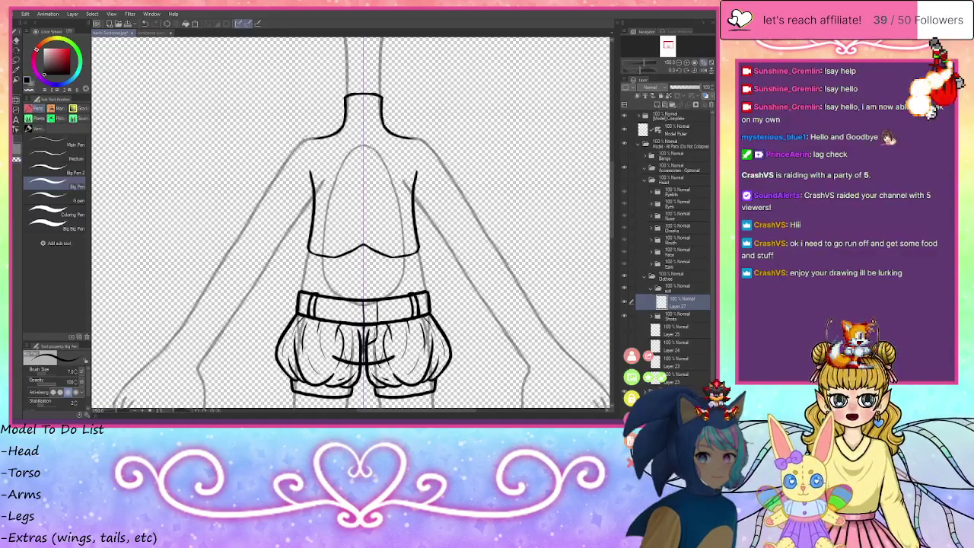
- Touch up and clean the outer ends of the undershirt's mirrored shoulder lines
mouse_move(312, 139)
left_mouse_down()
mouse_move(416, 144)
mouse_move(316, 137)
left_mouse_up()
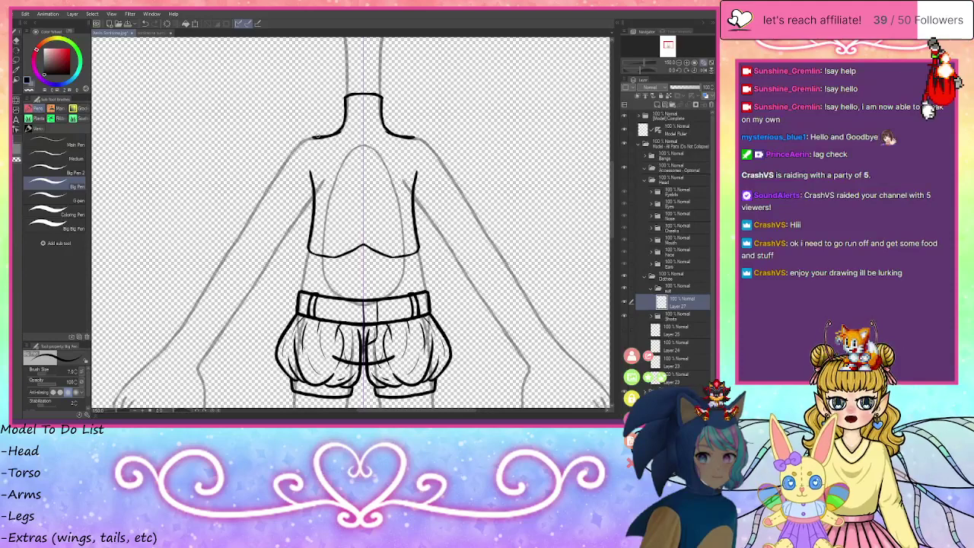
left_click(29, 91)
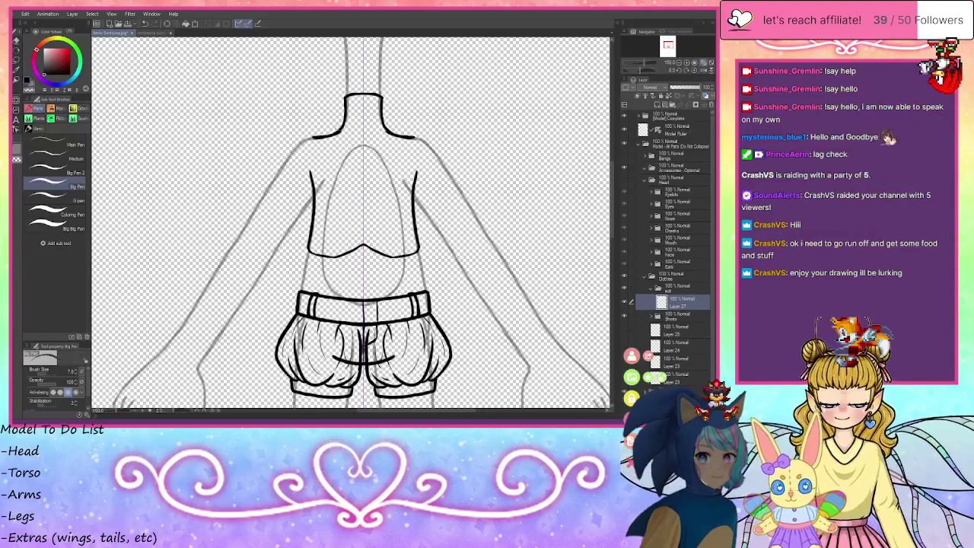
left_click_drag(342, 132, 331, 137)
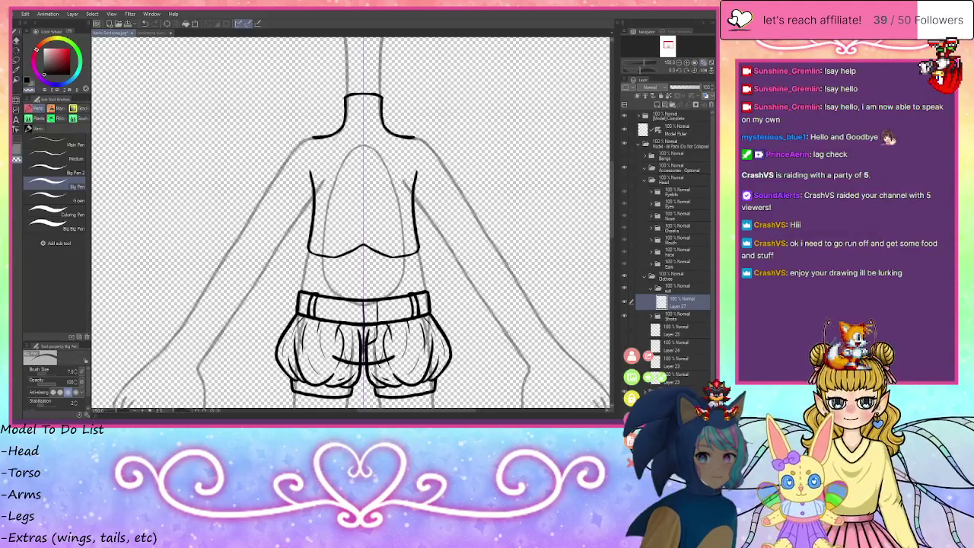
key("ctrl+z")
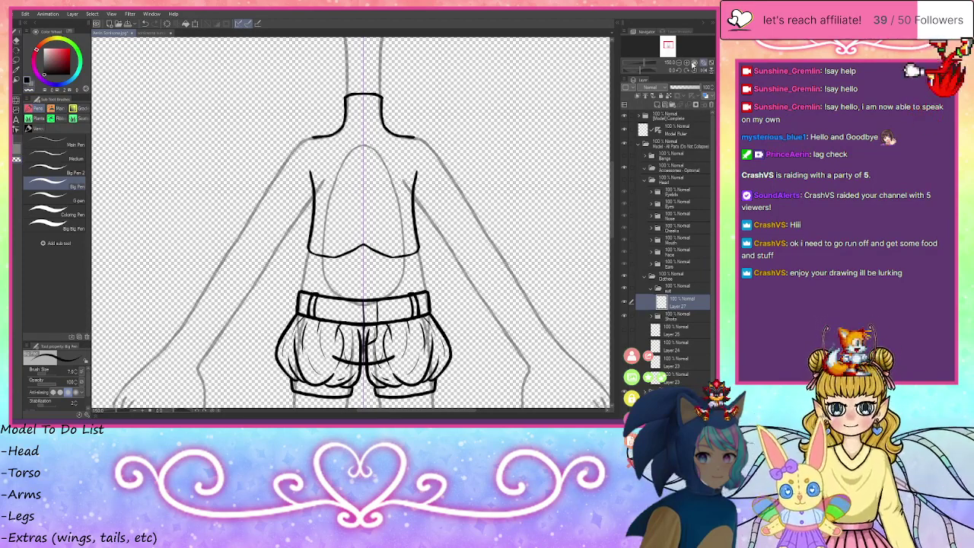
- Add a new layer above the undershirt and draw mirrored short sleeves with armpit fold lines joining the shoulders and sides
left_click(687, 63)
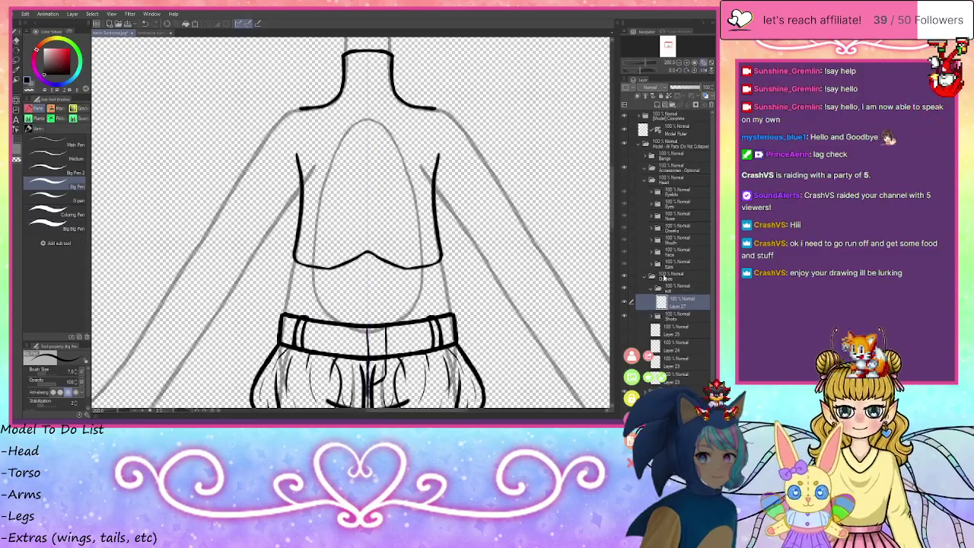
left_click(659, 104)
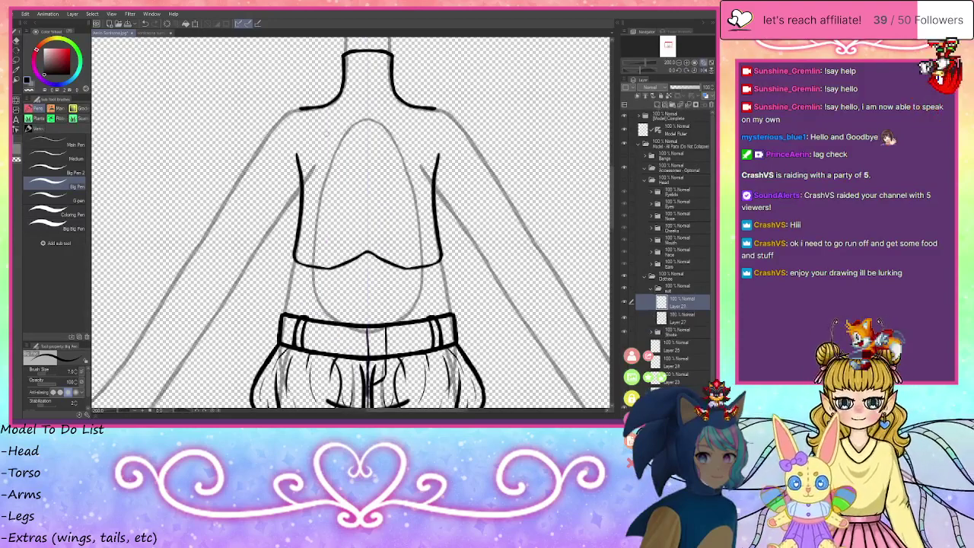
mouse_move(309, 108)
left_mouse_down()
mouse_move(287, 114)
mouse_move(260, 145)
mouse_move(266, 164)
mouse_move(303, 189)
mouse_move(313, 169)
mouse_move(304, 185)
left_mouse_up()
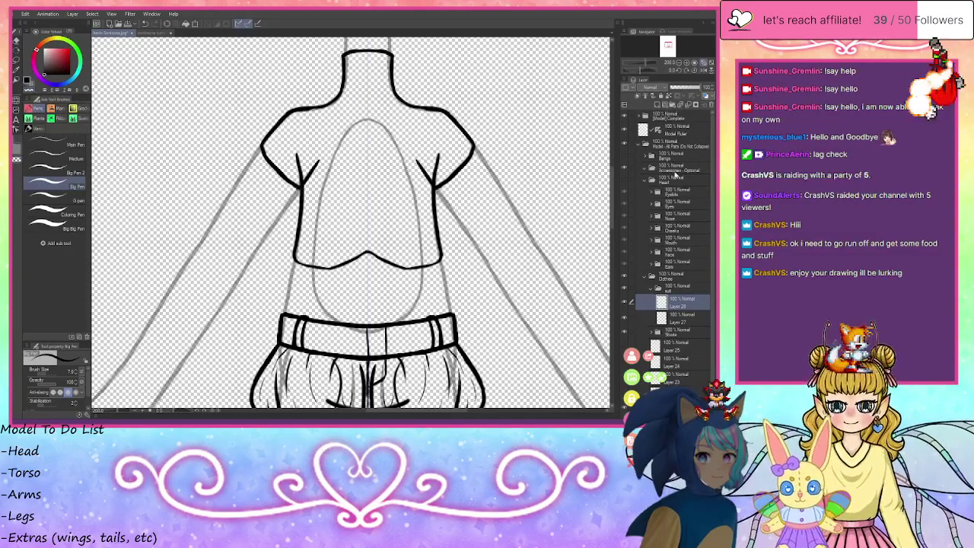
- On another new layer, draw a detached arm sleeve's upper edge below the short sleeve and its two long sides down to the wrist
left_click(658, 105)
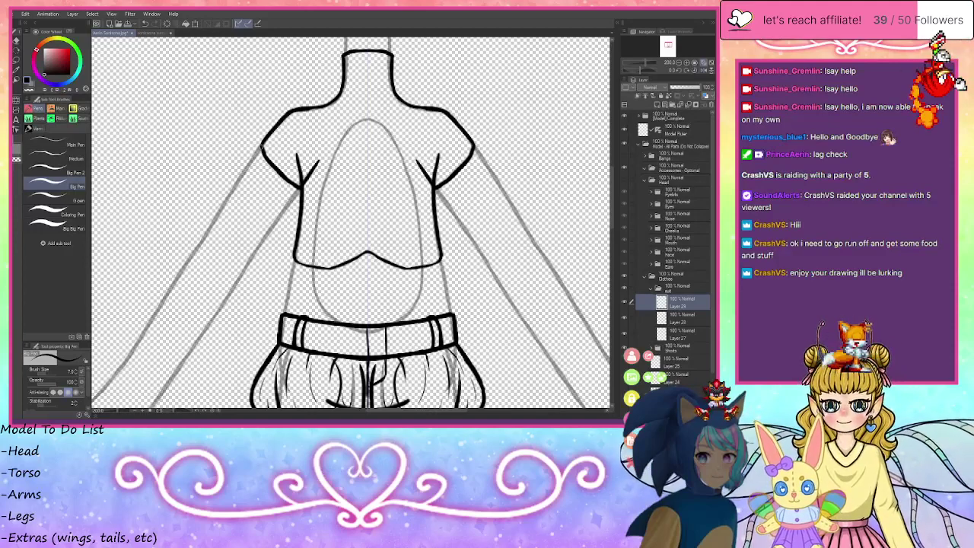
left_click_drag(668, 45, 666, 49)
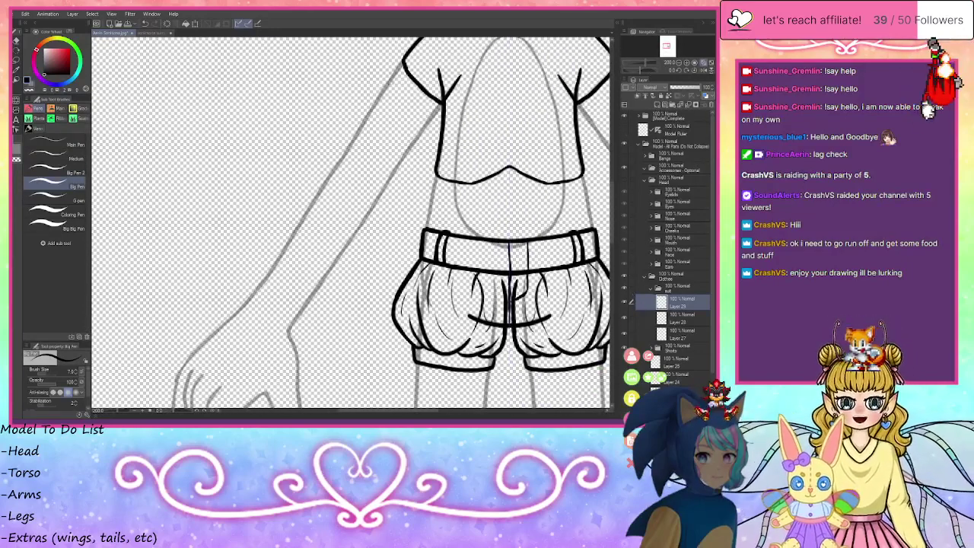
left_click_drag(388, 79, 431, 116)
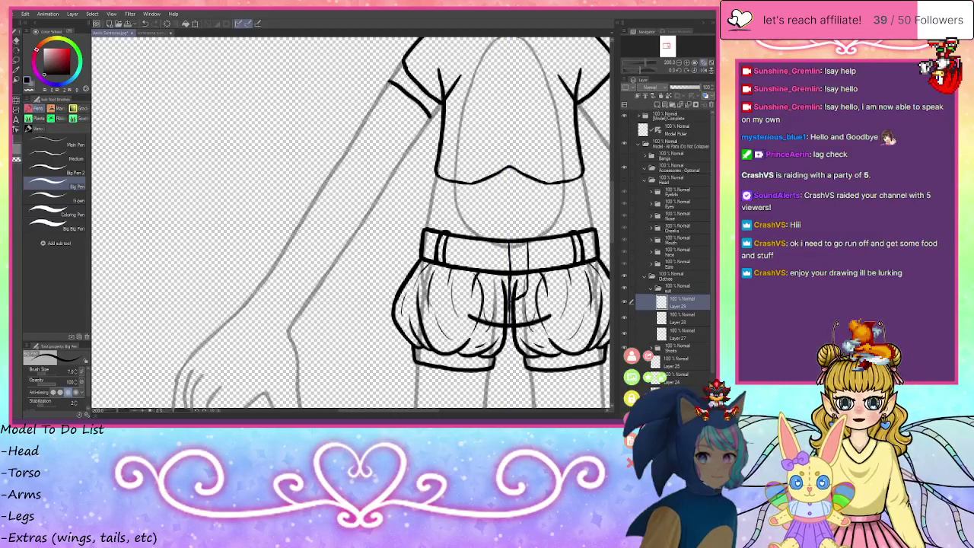
left_click_drag(389, 80, 303, 223)
key("ctrl+z")
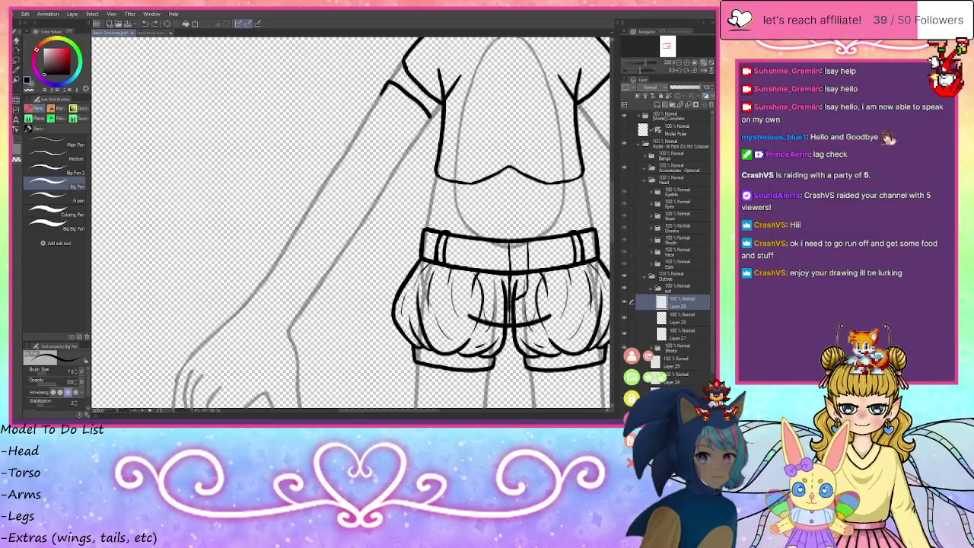
left_click_drag(387, 85, 207, 342)
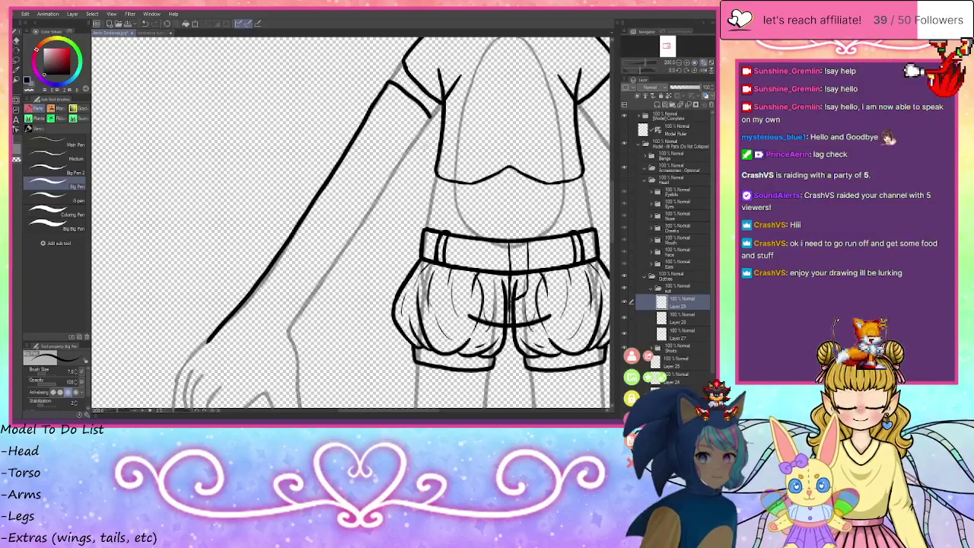
left_click_drag(429, 117, 287, 331)
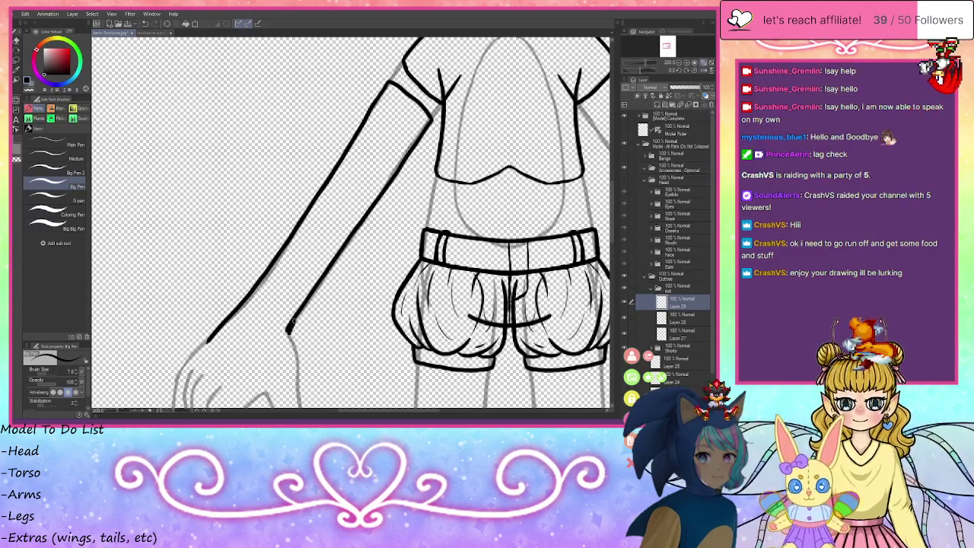
- Go over the inner long side of the detached sleeve and trim it to an even, thin line
mouse_move(328, 271)
left_mouse_down()
mouse_move(385, 181)
mouse_move(303, 307)
left_mouse_up()
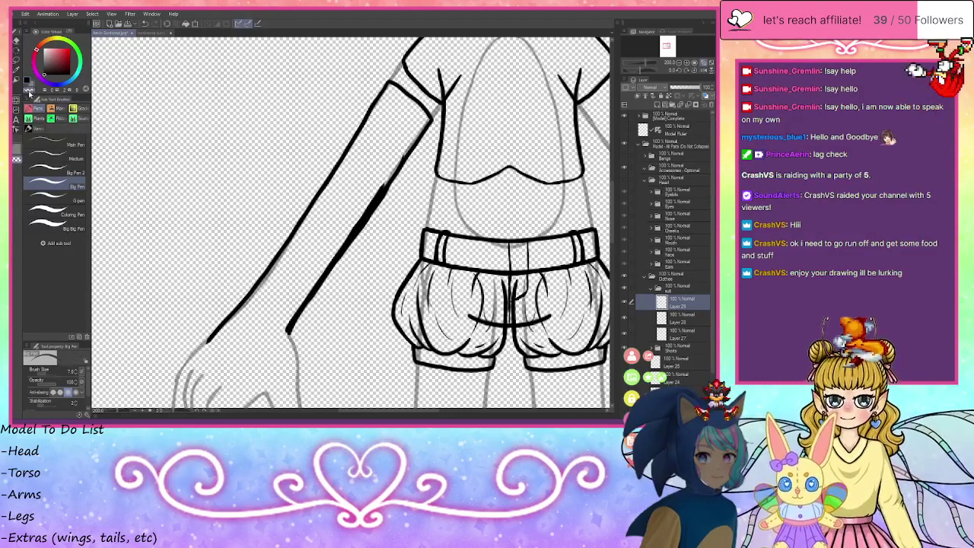
left_click_drag(384, 184, 347, 238)
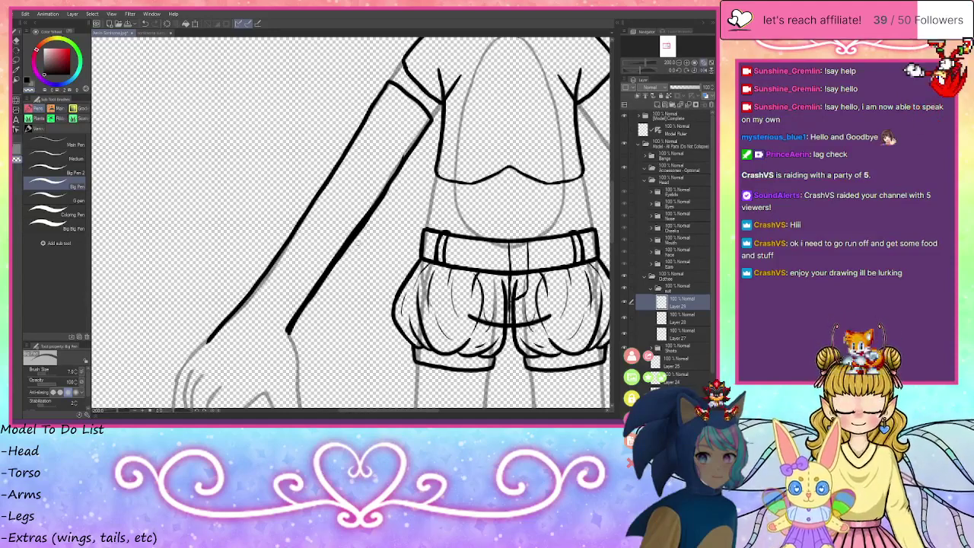
key("ctrl+z")
key("ctrl+z")
key("ctrl+z")
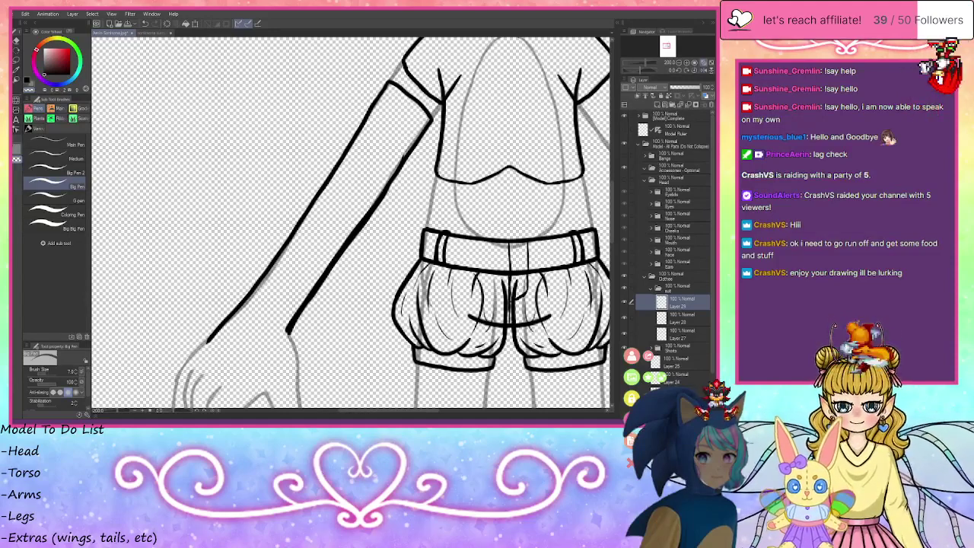
key("ctrl+z")
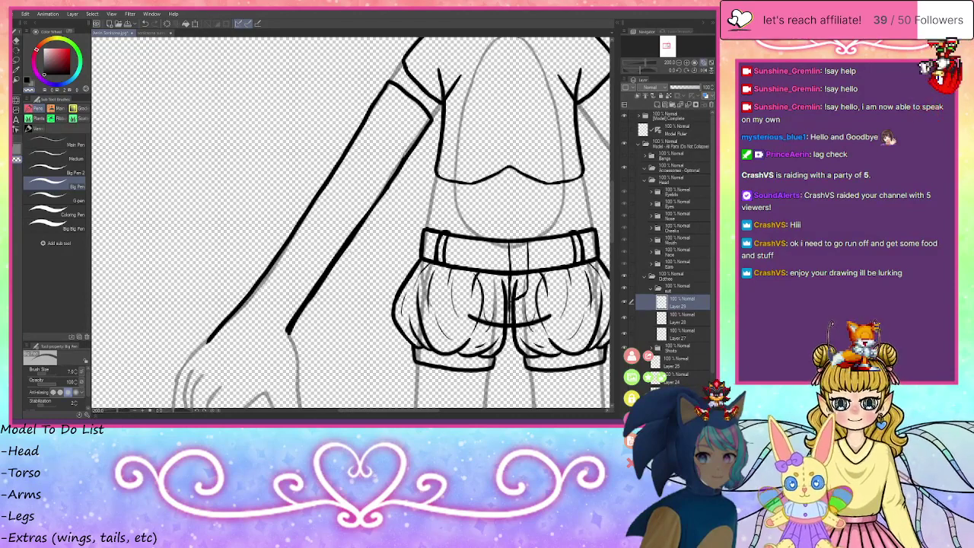
key("ctrl+z")
key("ctrl+z")
key("ctrl+z")
key("ctrl+z")
key("ctrl+z")
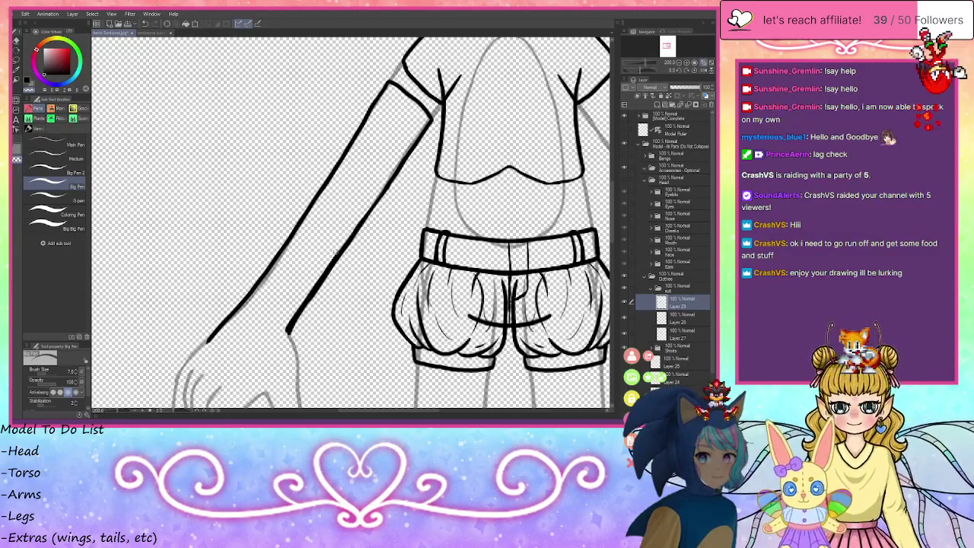
key("ctrl+z")
key("ctrl+z")
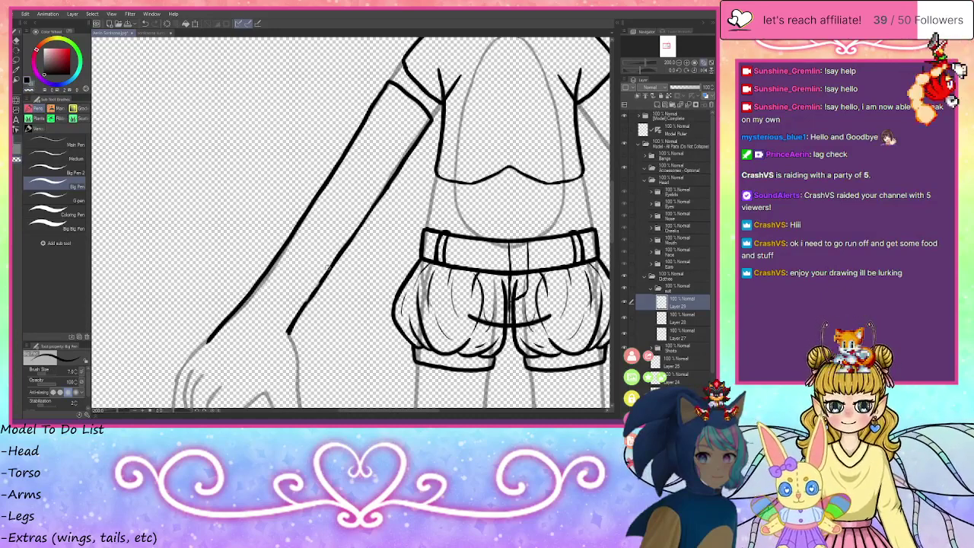
left_click_drag(323, 282, 298, 316)
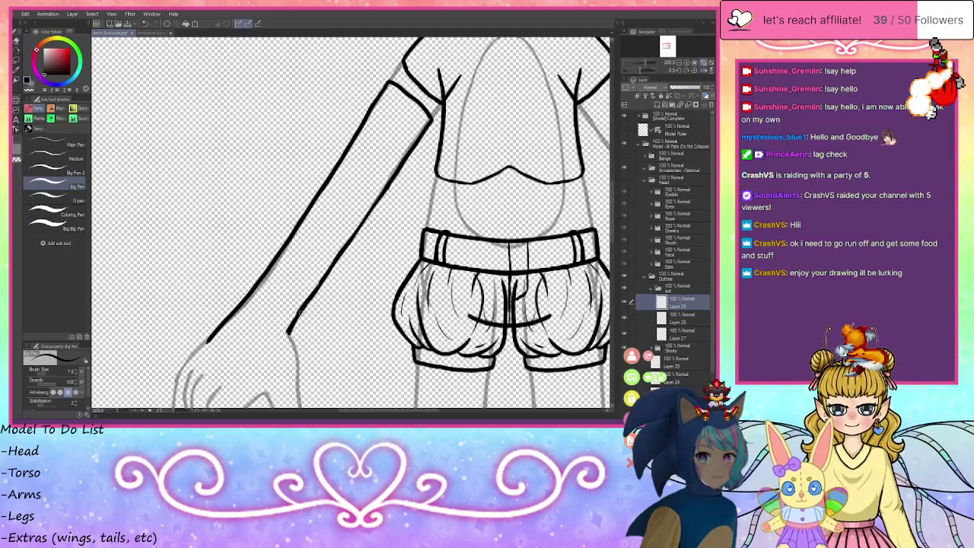
- Extend the detached sleeve over the back of the hand with a cuff that tapers to a point near the knuckles
mouse_move(257, 364)
left_mouse_down()
mouse_move(372, 110)
mouse_move(399, 193)
mouse_move(361, 220)
left_mouse_up()
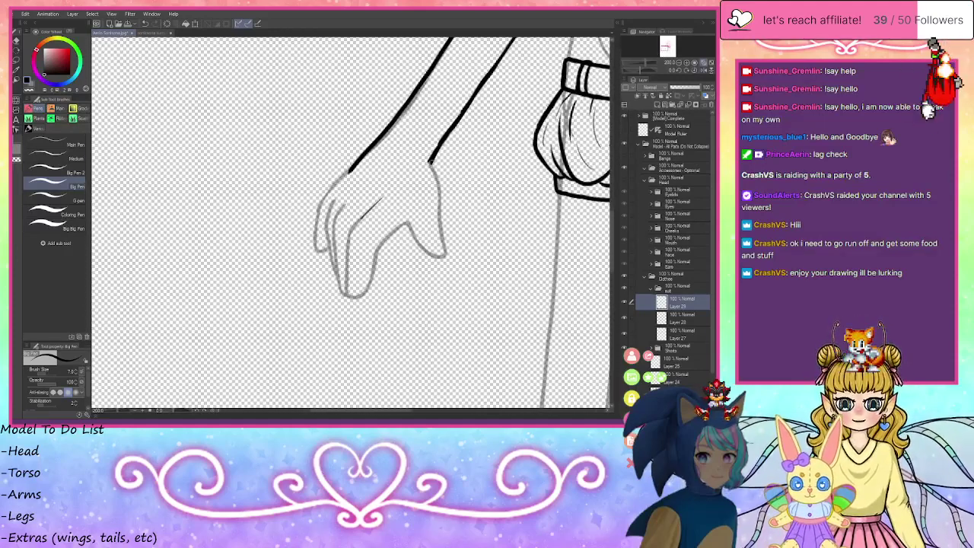
left_click_drag(431, 162, 387, 197)
left_click_drag(434, 160, 367, 218)
mouse_move(396, 188)
left_mouse_down()
mouse_move(361, 221)
mouse_move(342, 185)
mouse_move(344, 212)
mouse_move(363, 216)
left_mouse_up()
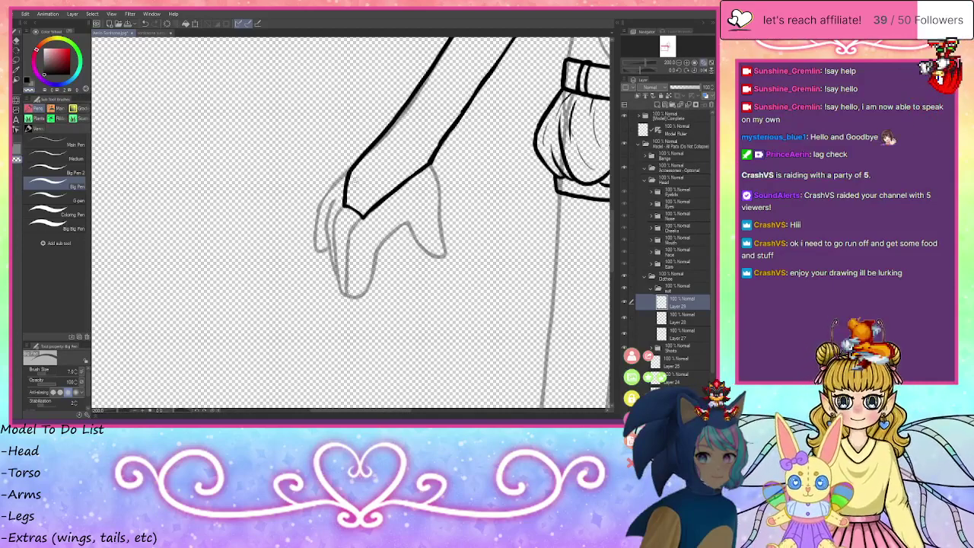
- Refine the diagonal cuff edge from the wrist to the point, redrawing it evenly and cleaning up its tip
left_click_drag(424, 172, 373, 216)
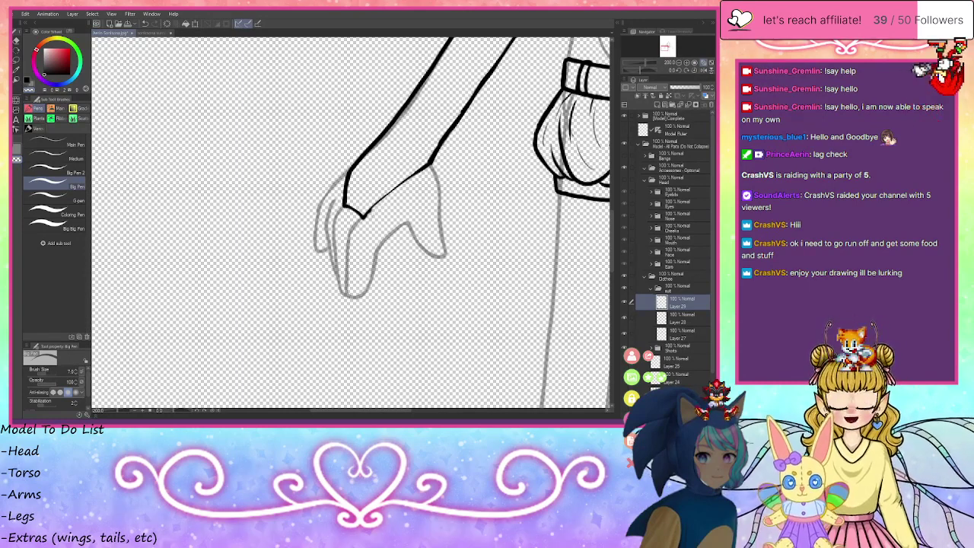
left_click_drag(420, 176, 433, 161)
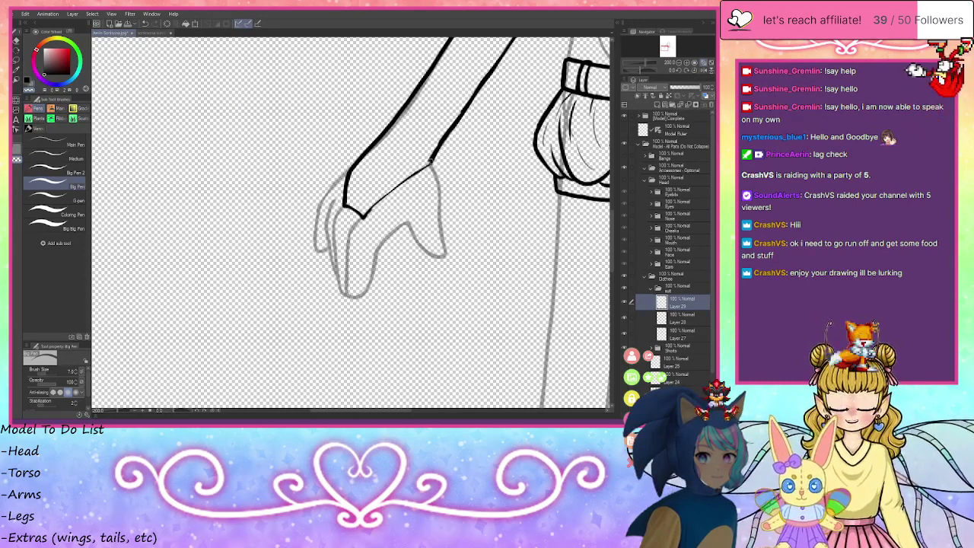
key("c")
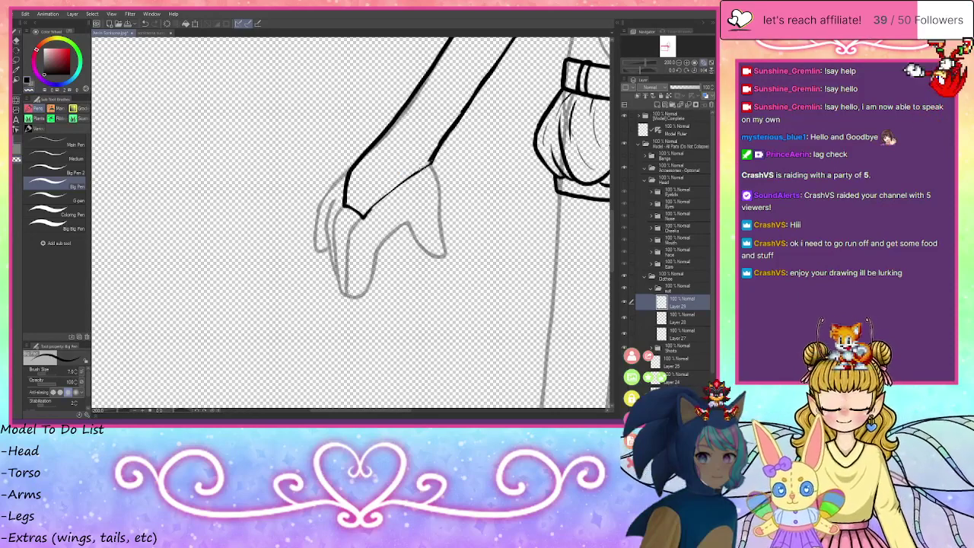
left_click_drag(431, 161, 363, 214)
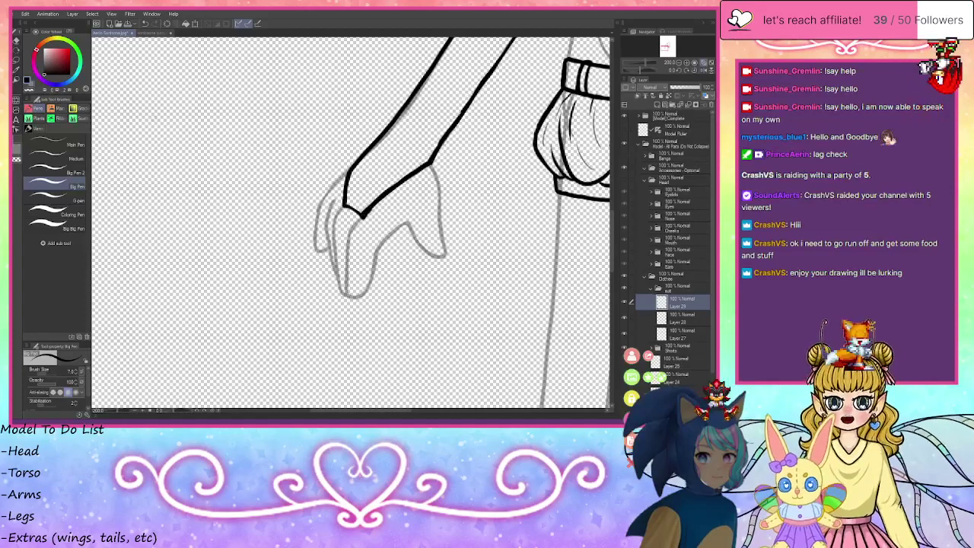
left_click(28, 88)
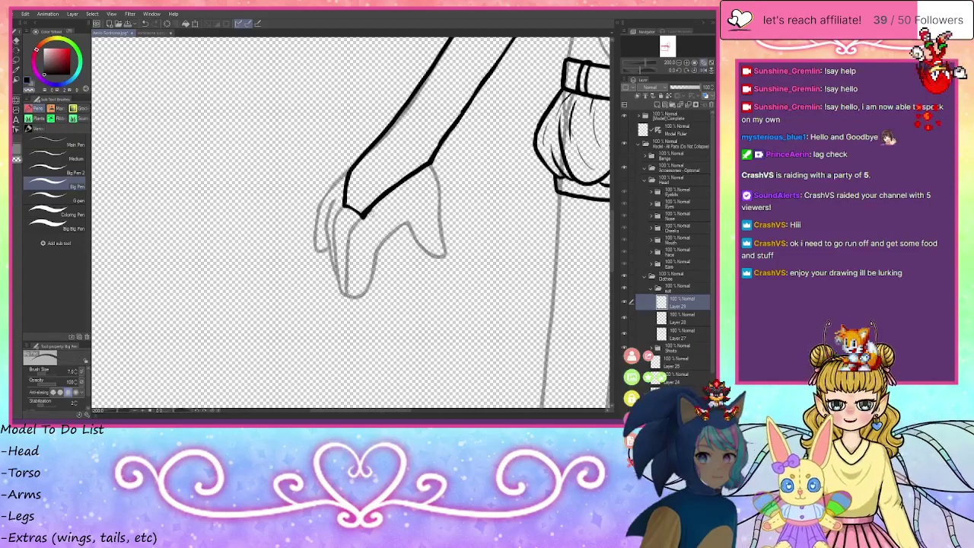
left_click_drag(367, 220, 374, 199)
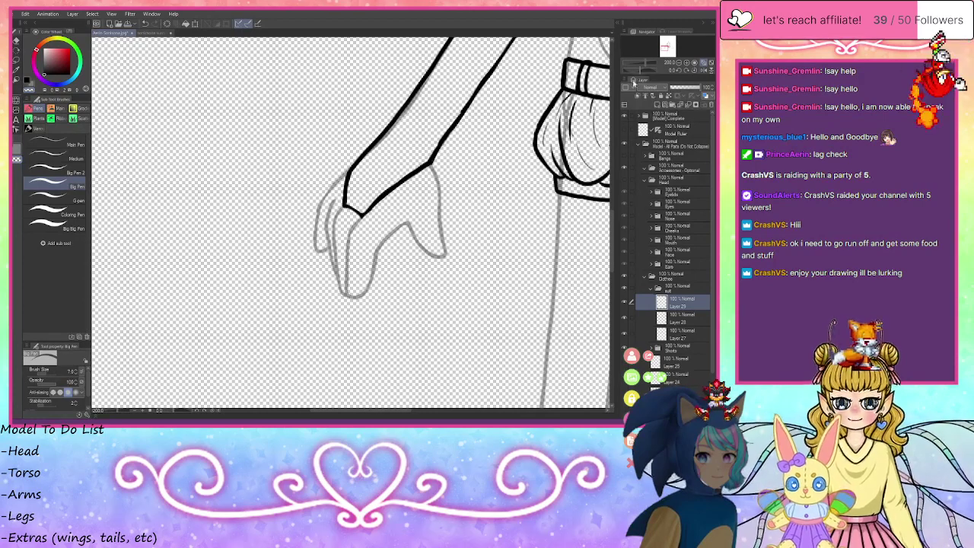
- Erase the detached sleeve's upper edge and redraw it as a curve connecting the two long sides
left_click_drag(665, 50, 666, 48)
scroll(402, 148, "left", 1)
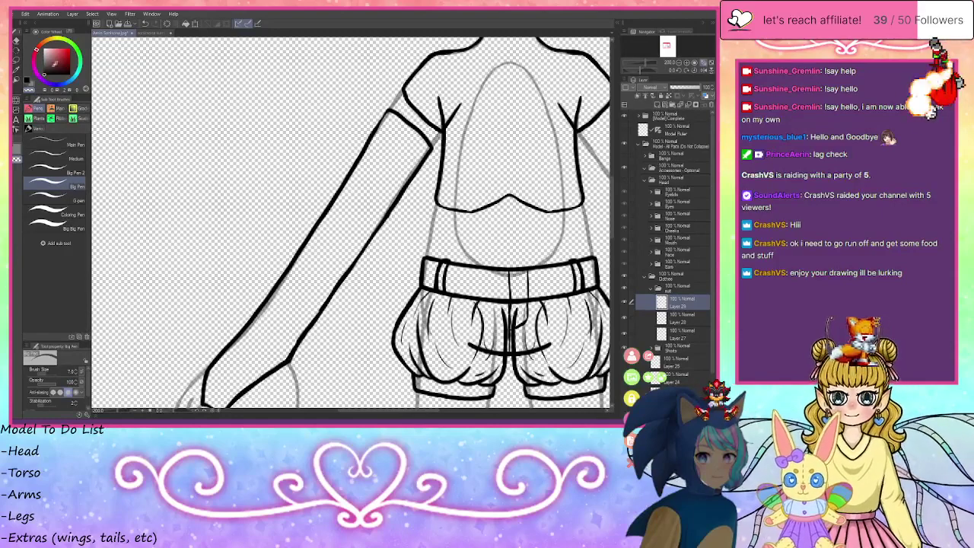
left_click(27, 80)
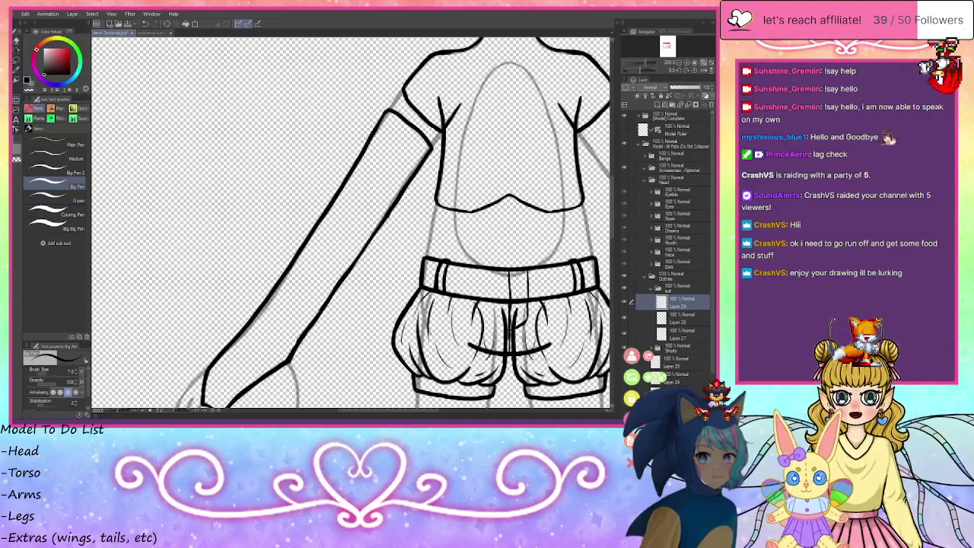
left_click(29, 89)
left_click_drag(393, 107, 393, 115)
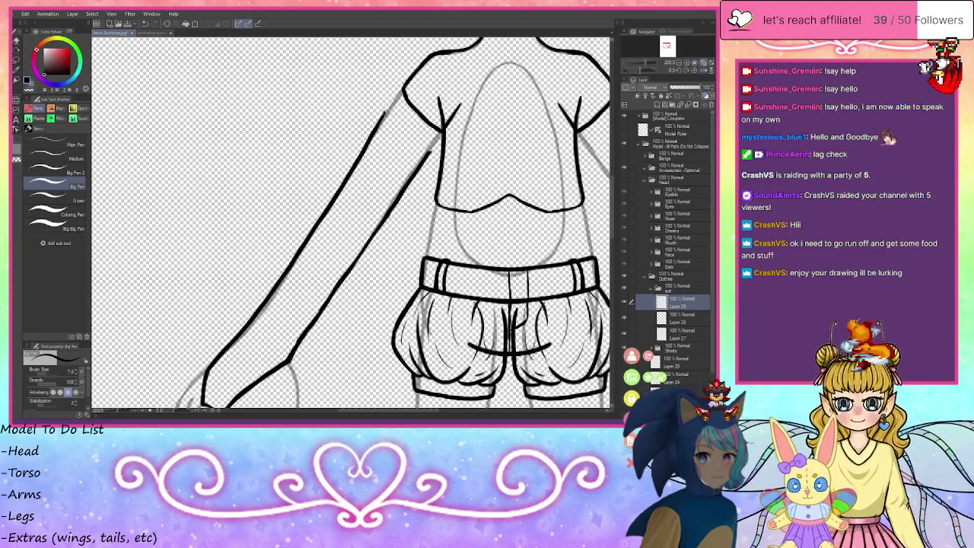
left_click_drag(386, 116, 415, 142)
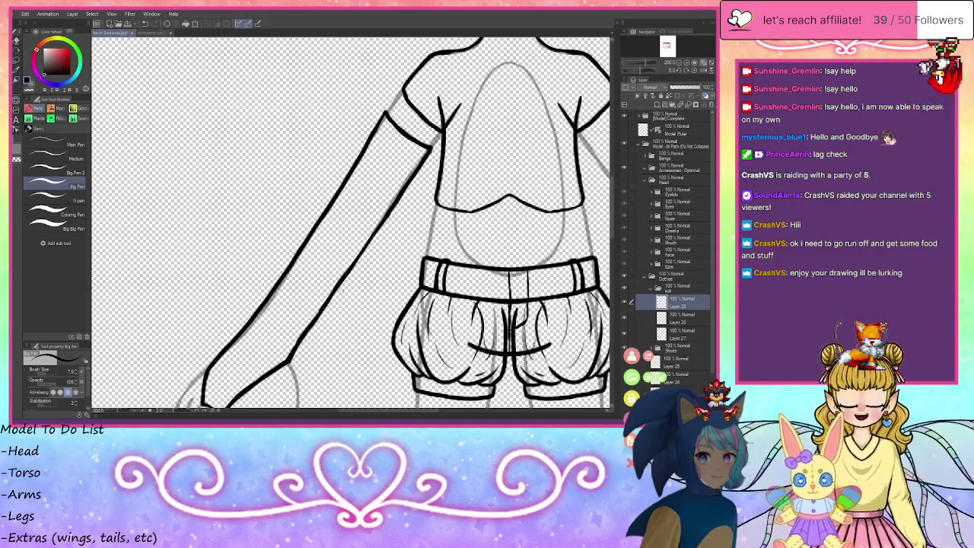
- Thicken the middle of the detached sleeve's inner side and trim its contour smooth down to the wrist
left_click_drag(388, 212, 344, 282)
left_click(28, 90)
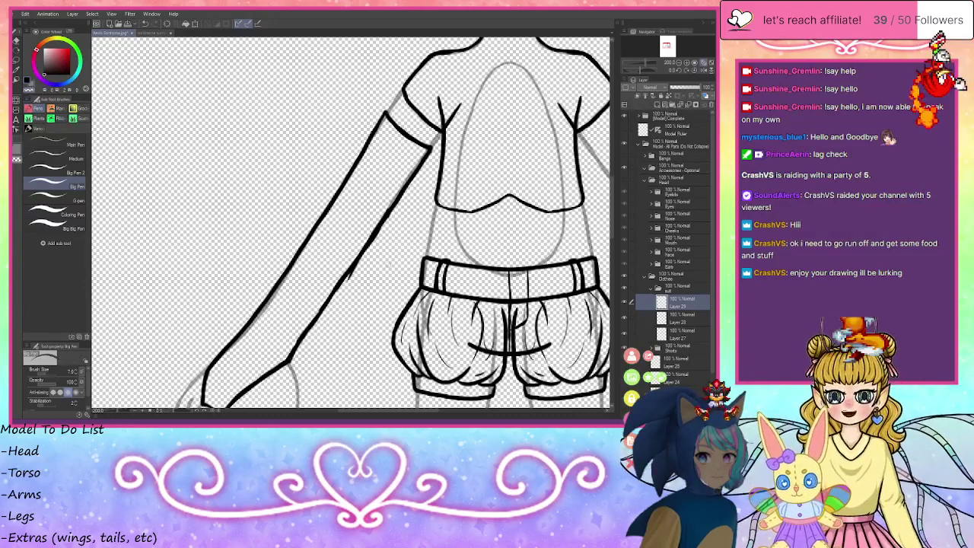
mouse_move(357, 271)
left_mouse_down()
mouse_move(381, 231)
mouse_move(362, 257)
left_mouse_up()
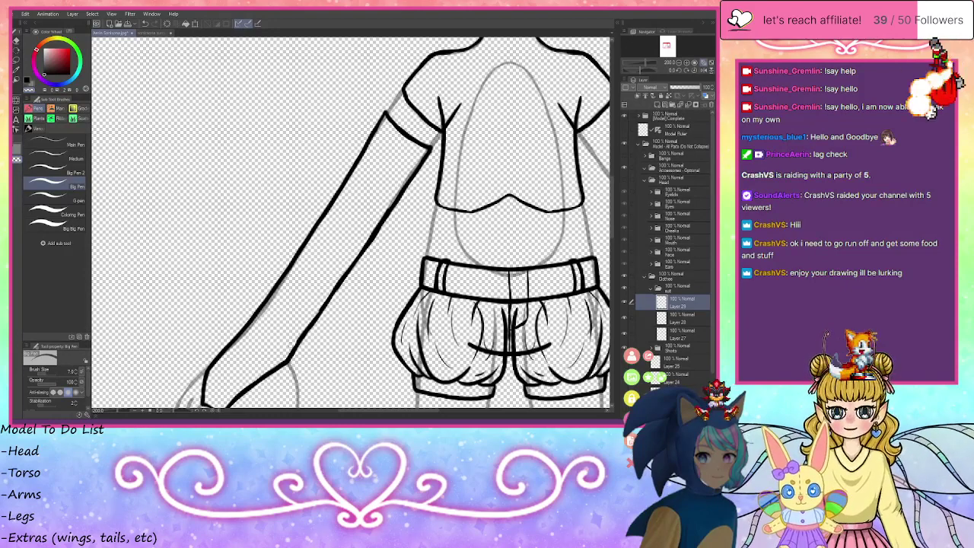
left_click_drag(290, 350, 339, 278)
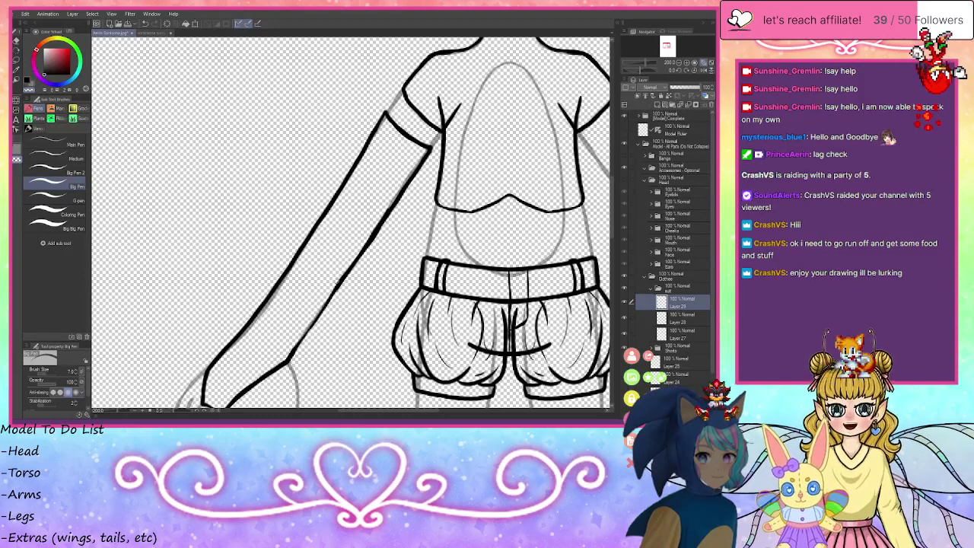
- Even out the detached sleeve's inner side near the wrist and clean up the corner at its outer upper end
left_click(27, 80)
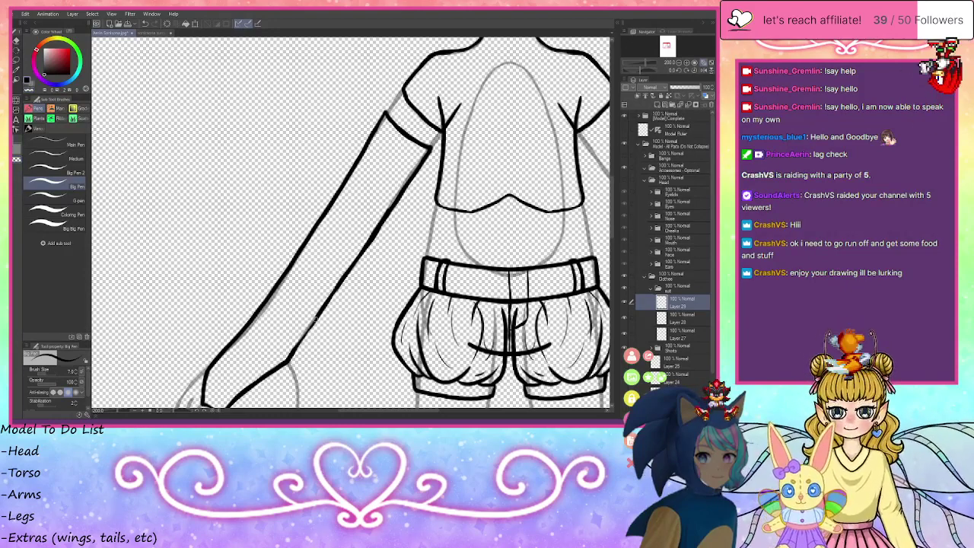
left_click_drag(331, 296, 290, 352)
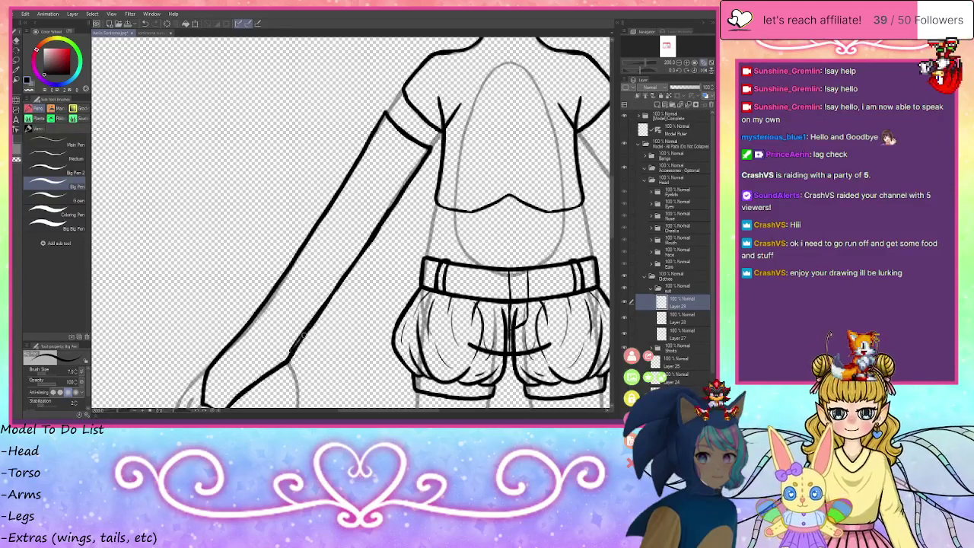
left_click(30, 90)
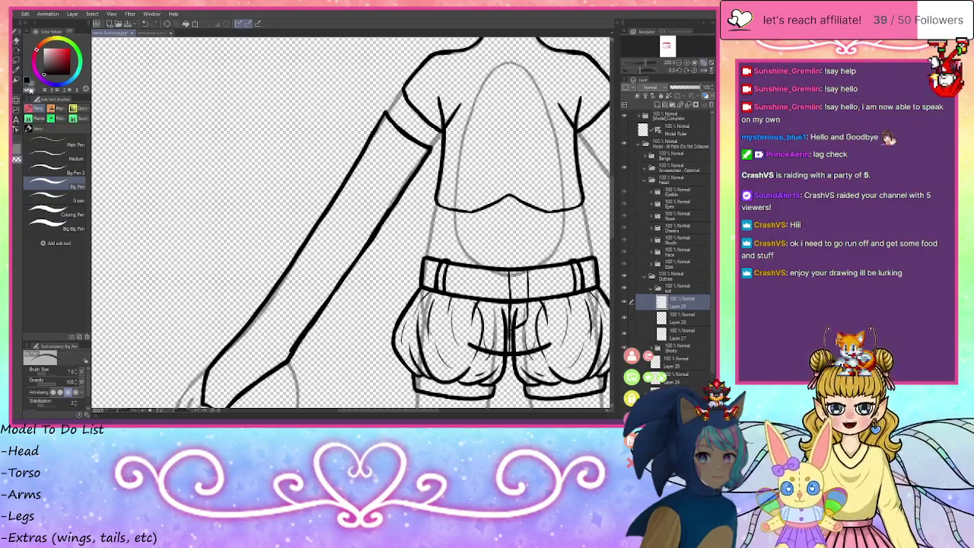
left_click_drag(291, 354, 321, 300)
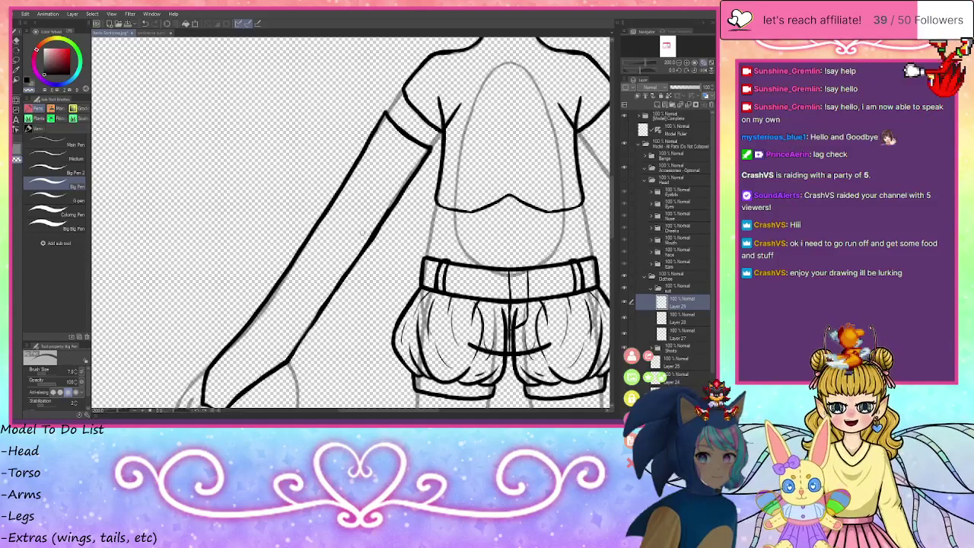
left_click_drag(377, 229, 371, 243)
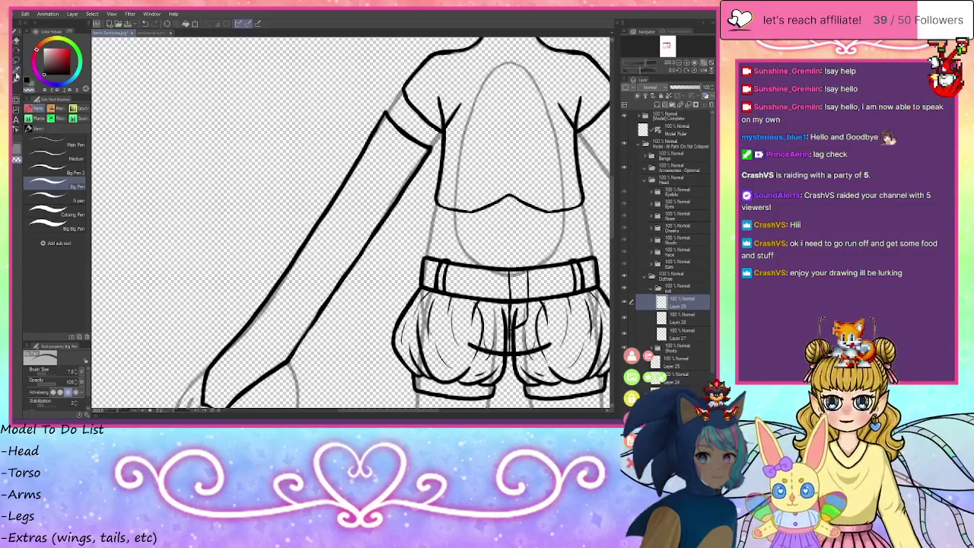
left_click(27, 80)
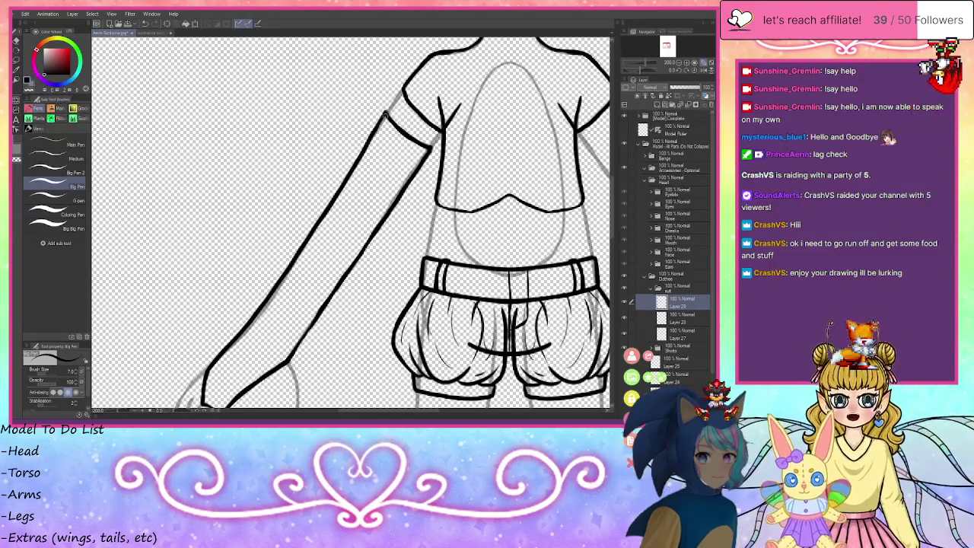
left_click(27, 90)
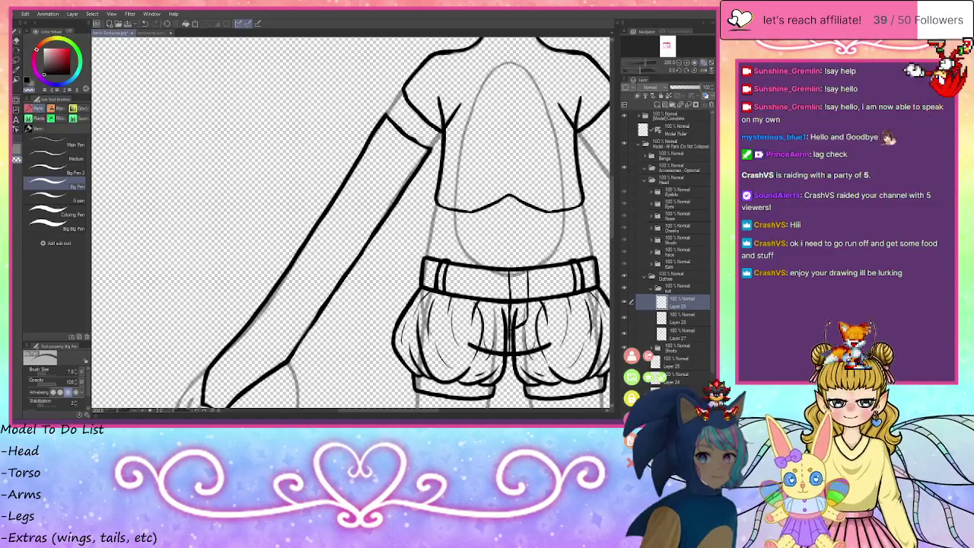
left_click(27, 80)
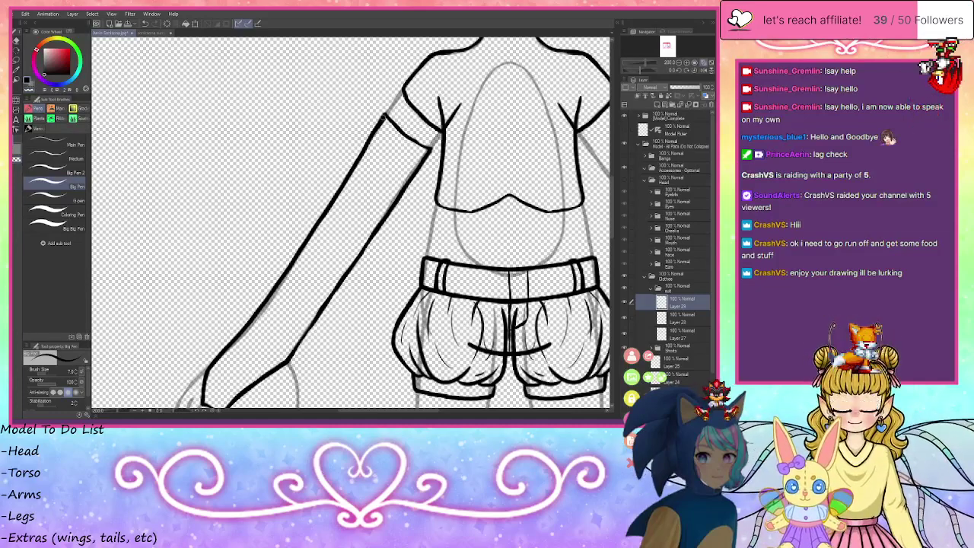
- Move the detached sleeve's layer out of its folder within Clothes and add a folder named Gloves above it
left_click(680, 64)
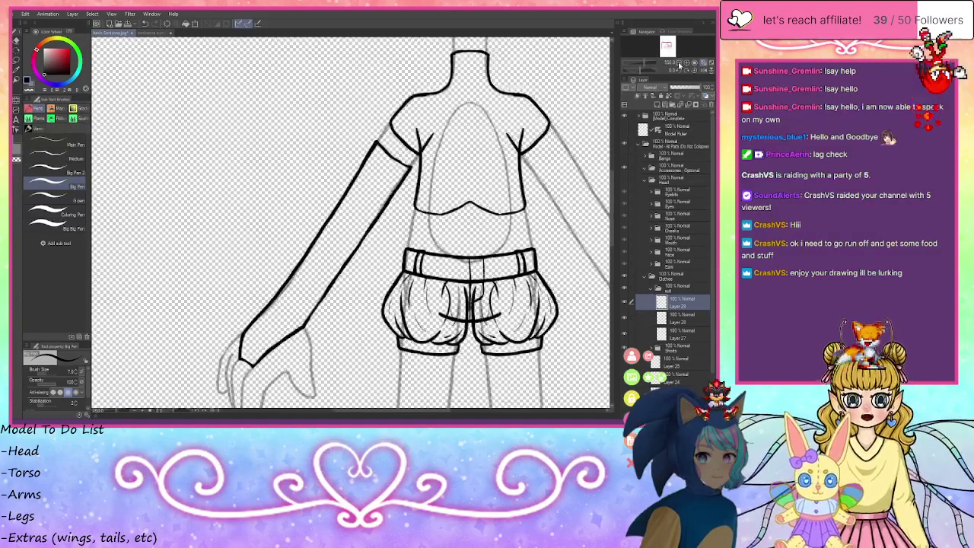
left_click(680, 64)
left_click(680, 64)
left_click_drag(667, 47, 670, 45)
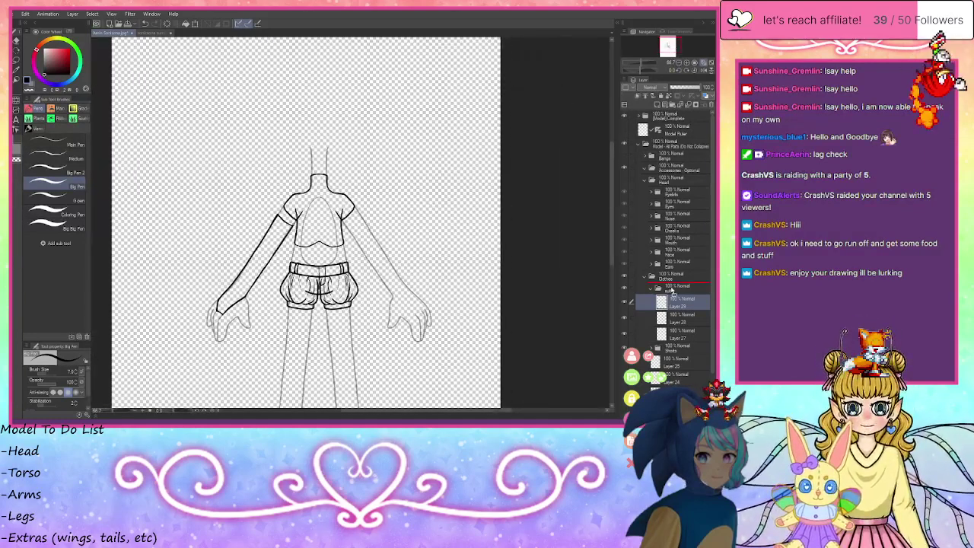
left_click_drag(671, 291, 671, 288)
left_click(673, 106)
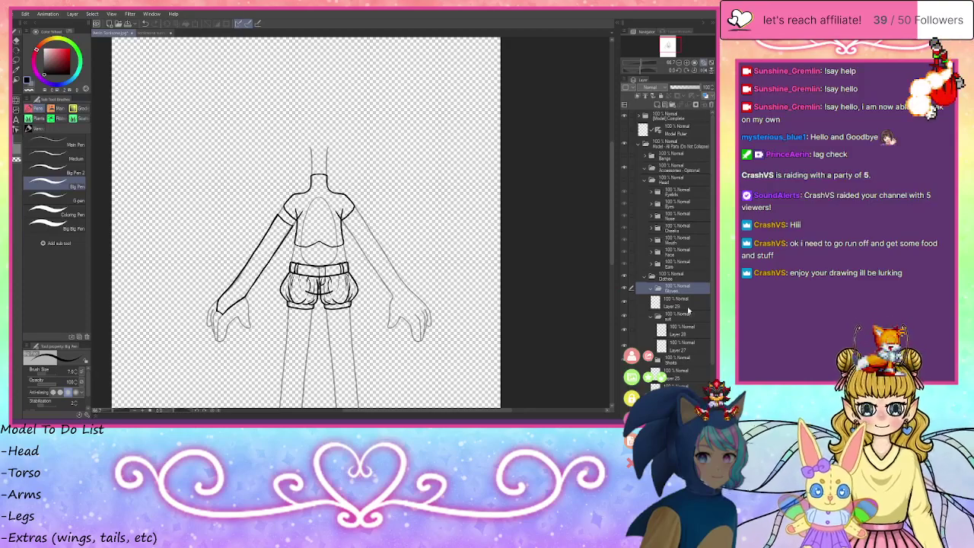
- Add a new layer in the Gloves folder and ink the thumb's inner edge along the hand guide
left_click(686, 64)
left_click(686, 63)
left_click(687, 63)
left_click(687, 63)
left_click(687, 63)
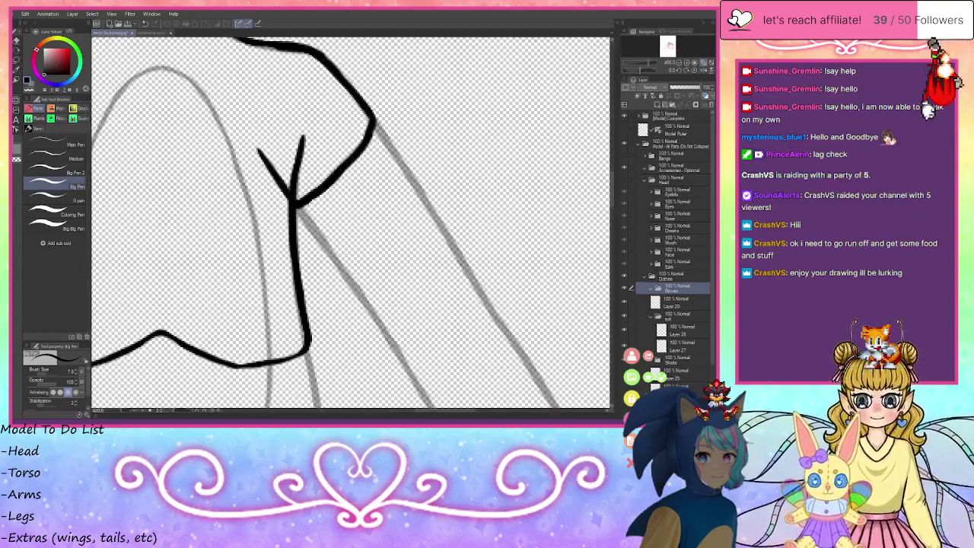
left_click_drag(669, 45, 666, 49)
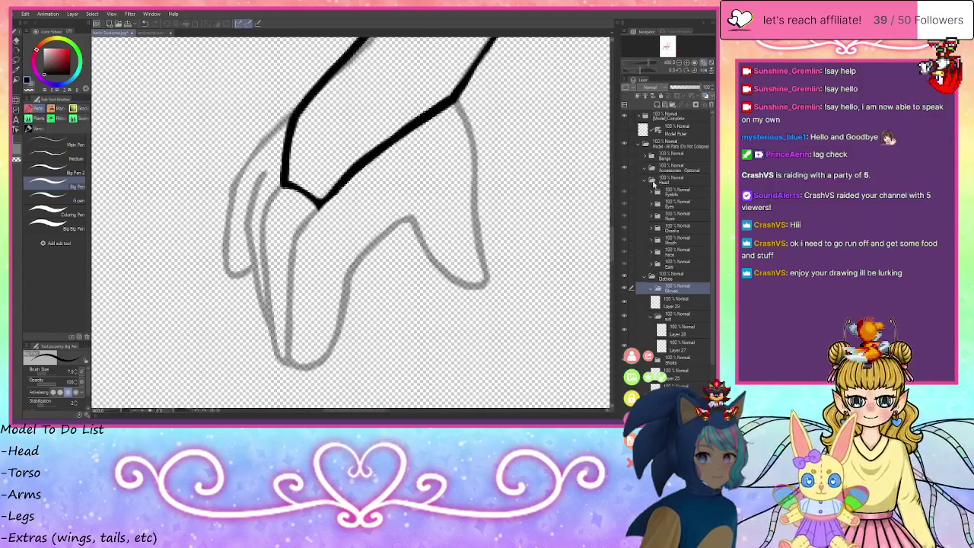
left_click(656, 104)
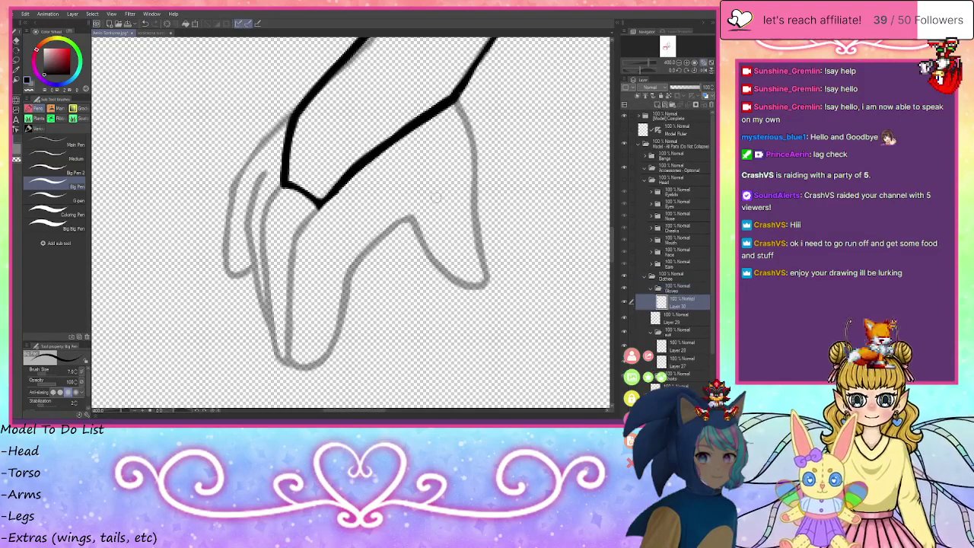
mouse_move(409, 219)
left_mouse_down()
mouse_move(438, 270)
mouse_move(468, 286)
left_mouse_up()
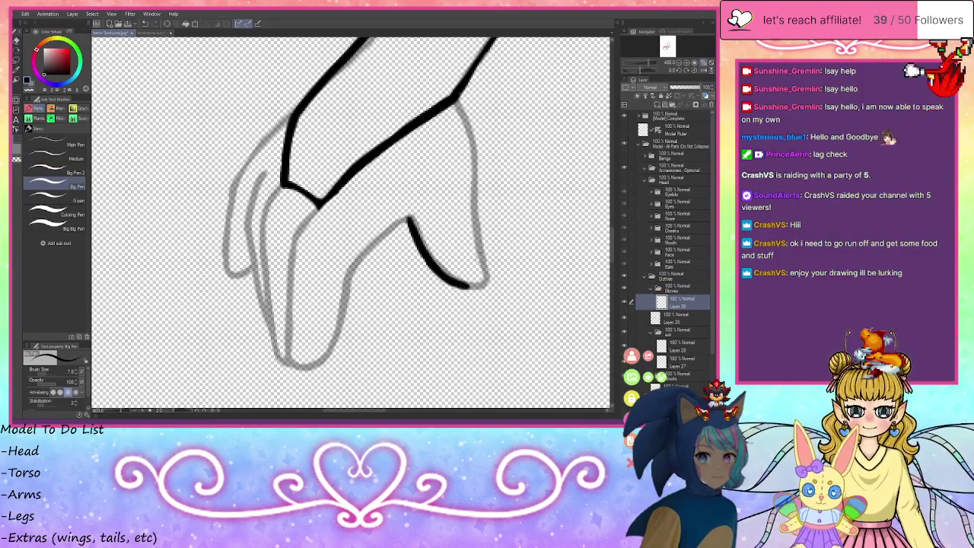
mouse_move(480, 251)
left_mouse_down()
mouse_move(474, 278)
mouse_move(487, 268)
mouse_move(503, 308)
mouse_move(478, 297)
left_mouse_up()
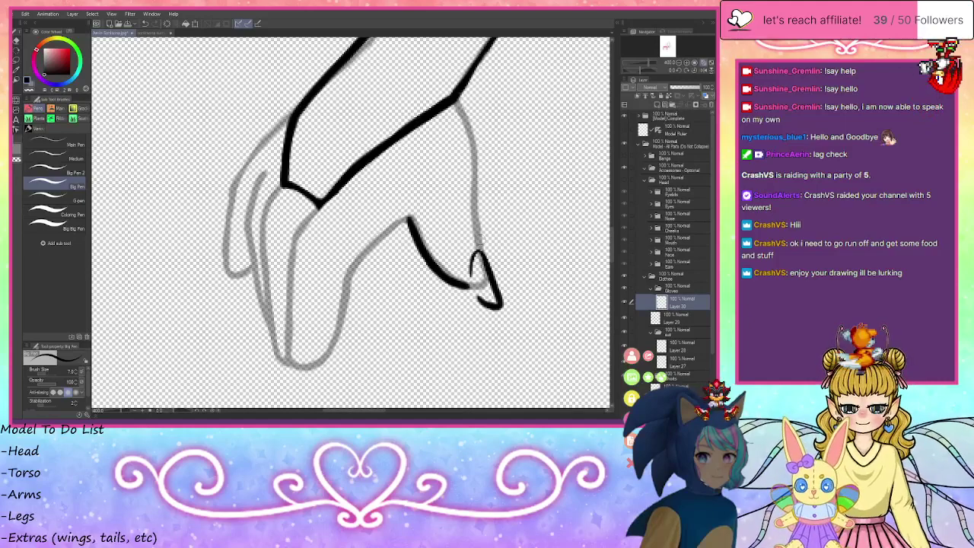
key("ctrl+z")
key("ctrl+z")
key("ctrl+z")
key("ctrl+z")
key("ctrl+z")
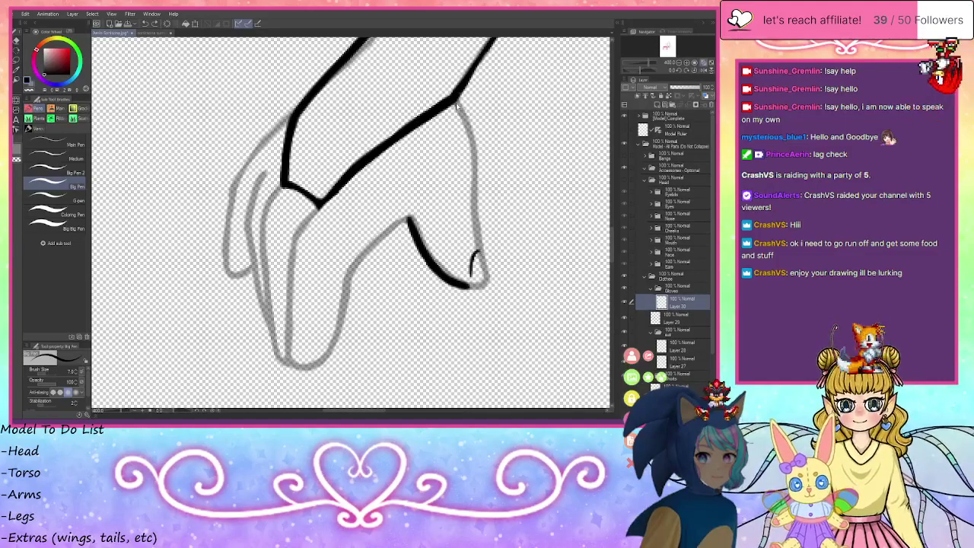
key("ctrl+z")
key("ctrl+z")
- Ink the glove's thumb from the wrist around its tip and outline the front finger up to its knuckle
mouse_move(436, 77)
left_mouse_down()
mouse_move(475, 131)
mouse_move(473, 122)
mouse_move(491, 273)
mouse_move(483, 245)
mouse_move(466, 288)
left_mouse_up()
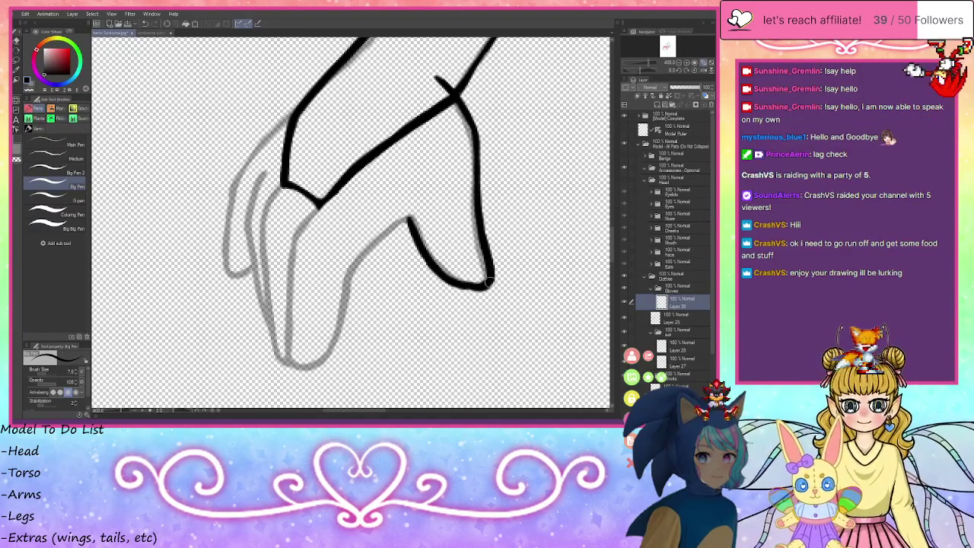
left_click_drag(411, 219, 360, 263)
key("ctrl+z")
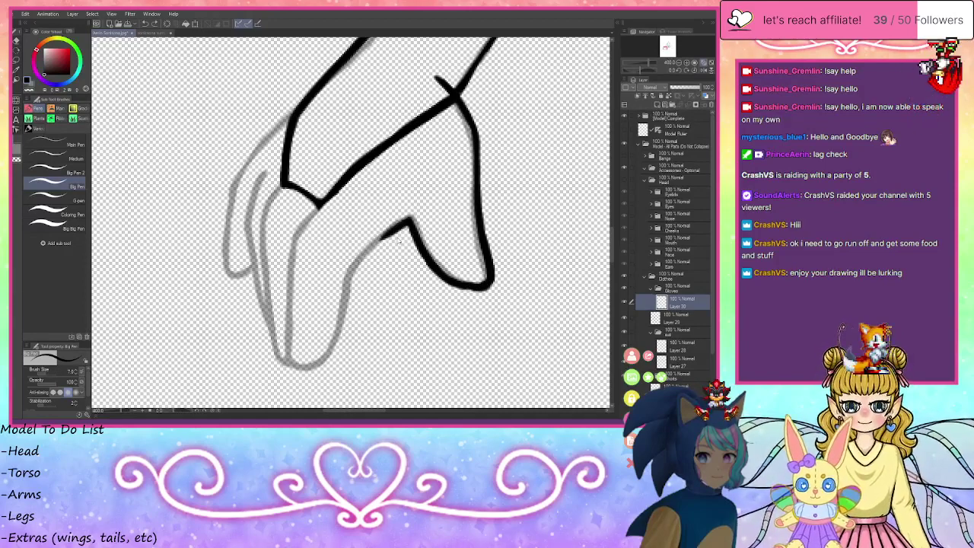
key("ctrl+z")
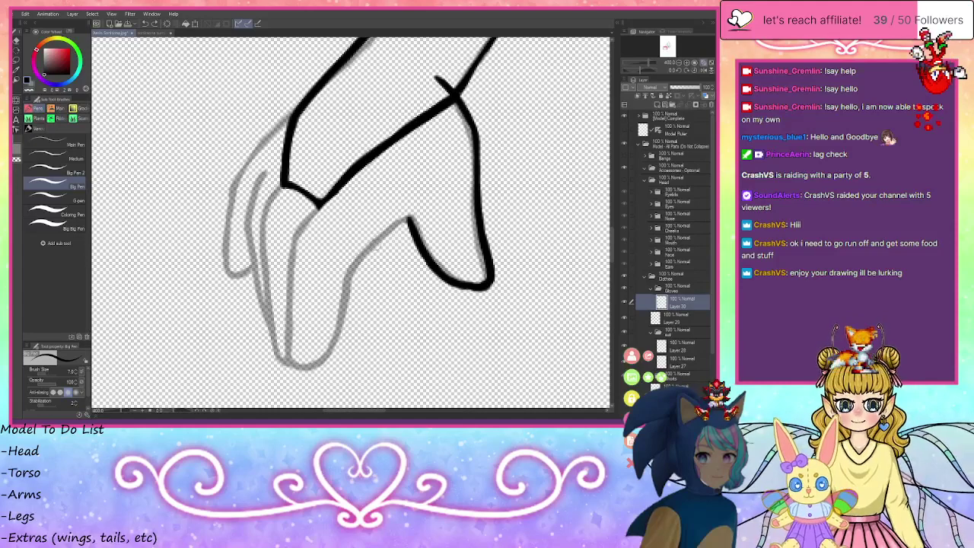
mouse_move(408, 221)
left_mouse_down()
mouse_move(358, 262)
mouse_move(328, 356)
mouse_move(296, 361)
left_mouse_up()
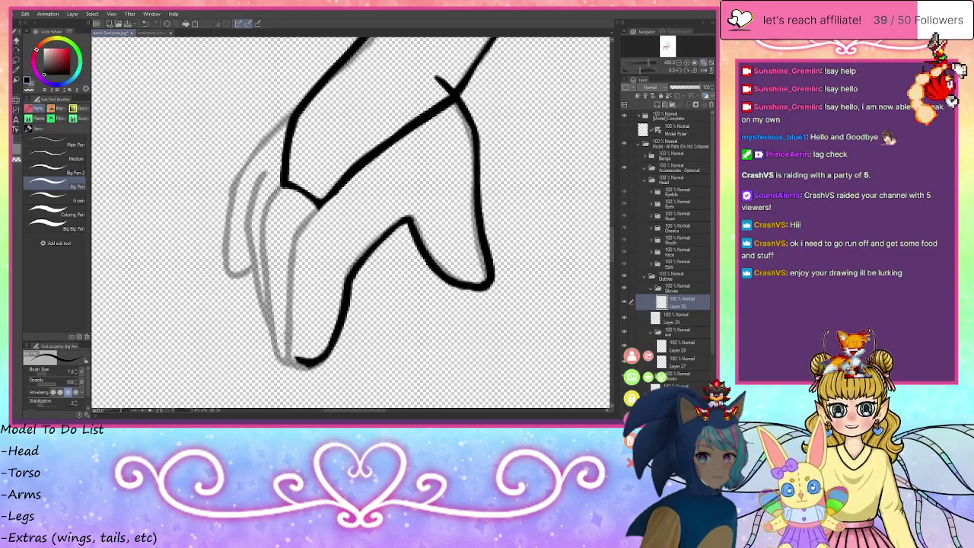
key("ctrl+z")
key("ctrl+z")
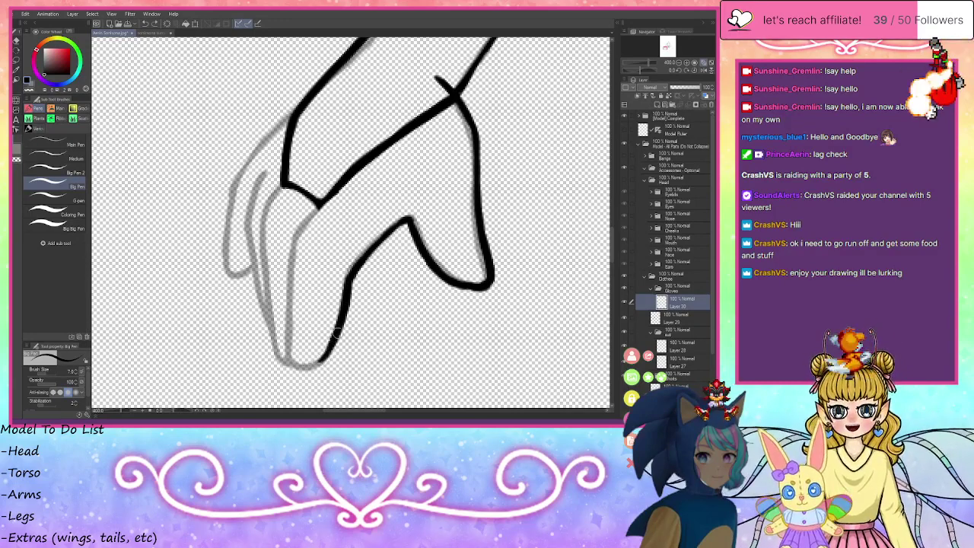
mouse_move(335, 332)
left_mouse_down()
mouse_move(312, 370)
mouse_move(293, 367)
mouse_move(291, 348)
left_mouse_up()
mouse_move(320, 202)
left_mouse_down()
mouse_move(293, 241)
mouse_move(302, 226)
mouse_move(290, 263)
mouse_move(299, 364)
left_mouse_up()
- Hide the detached sleeve's layer and ink the glove's remaining fingers and the back of the hand up to the wrist
left_click(625, 320)
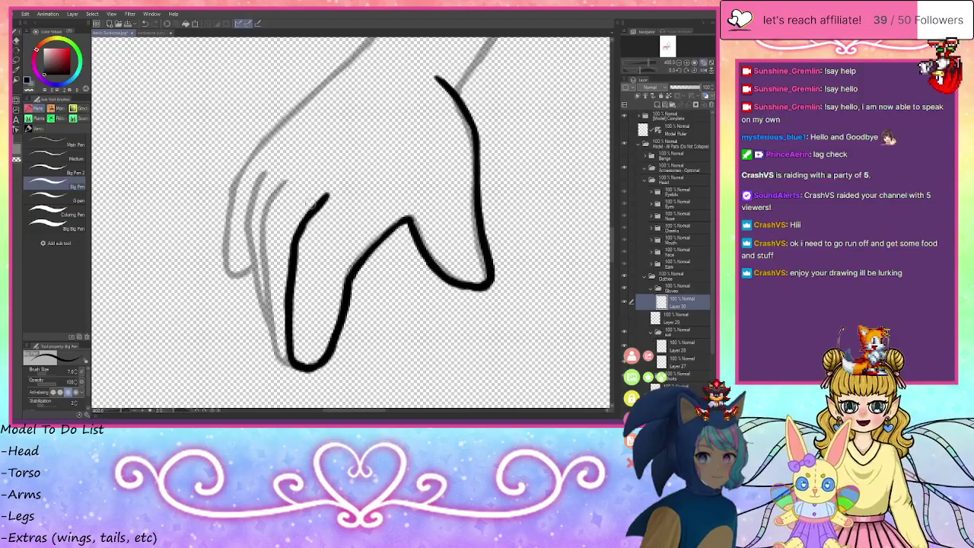
mouse_move(290, 178)
left_mouse_down()
mouse_move(265, 209)
mouse_move(262, 244)
mouse_move(274, 341)
mouse_move(294, 365)
mouse_move(284, 356)
left_mouse_up()
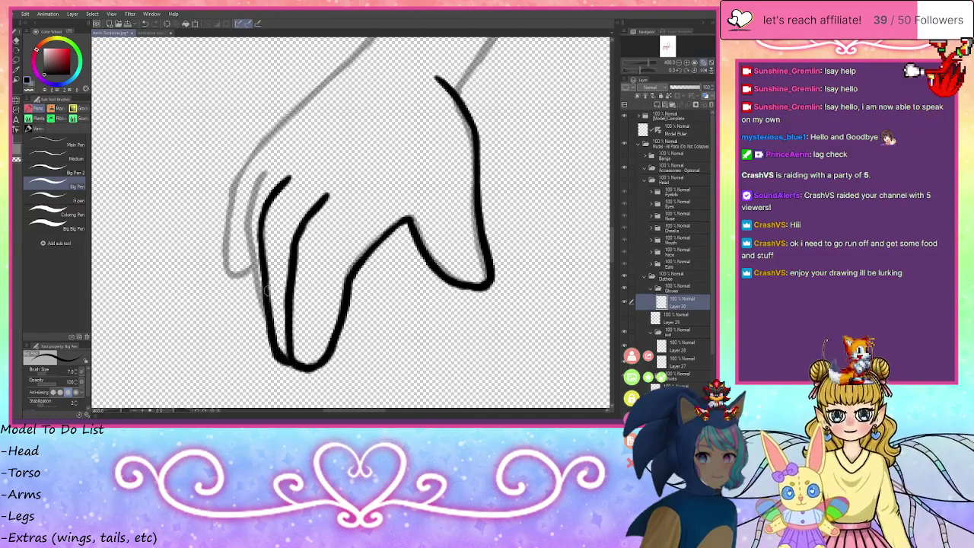
mouse_move(264, 173)
left_mouse_down()
mouse_move(249, 263)
mouse_move(250, 235)
mouse_move(265, 333)
left_mouse_up()
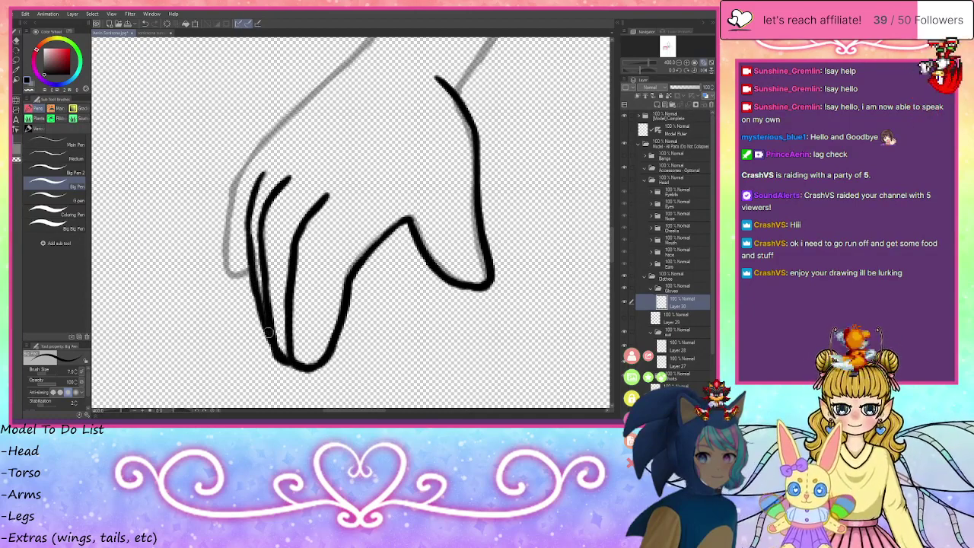
mouse_move(271, 139)
left_mouse_down()
mouse_move(231, 190)
mouse_move(224, 241)
mouse_move(227, 293)
mouse_move(242, 307)
mouse_move(256, 289)
left_mouse_up()
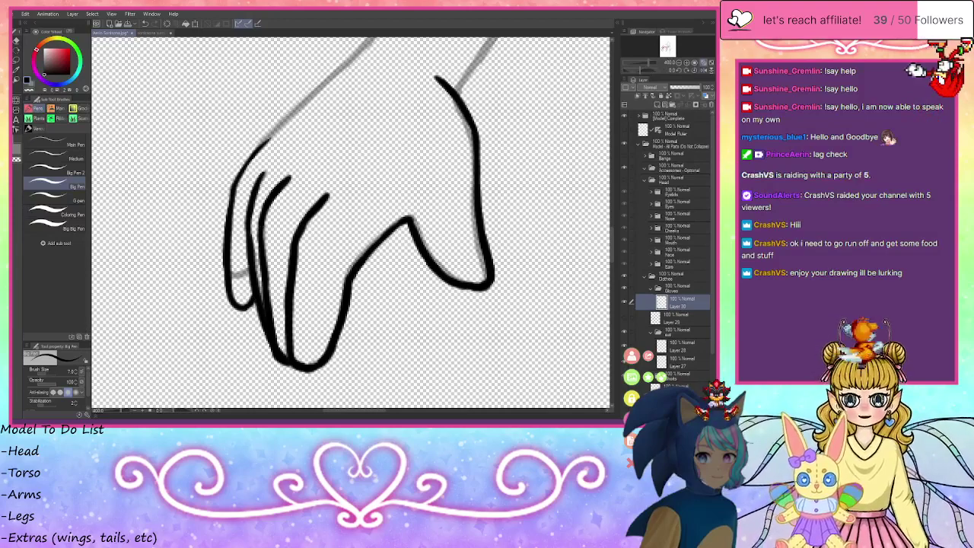
left_click_drag(667, 48, 666, 46)
mouse_move(368, 215)
left_mouse_down()
mouse_move(265, 306)
mouse_move(236, 349)
left_mouse_up()
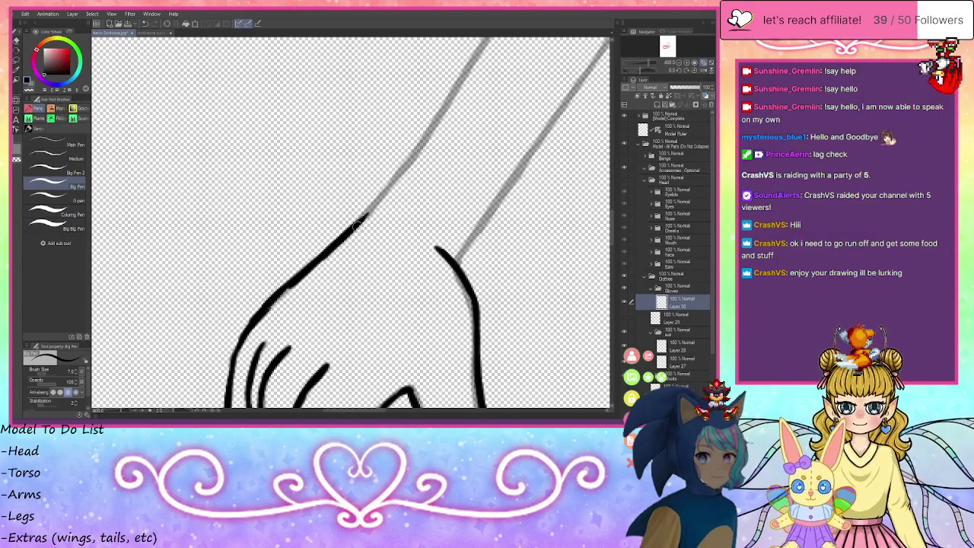
- Draw a narrow curved band with rounded ends across the glove's wrist
mouse_move(383, 221)
left_mouse_down()
mouse_move(347, 232)
mouse_move(349, 204)
mouse_move(376, 187)
mouse_move(376, 172)
mouse_move(452, 178)
left_mouse_up()
key("ctrl+z")
key("ctrl+z")
key("ctrl+z")
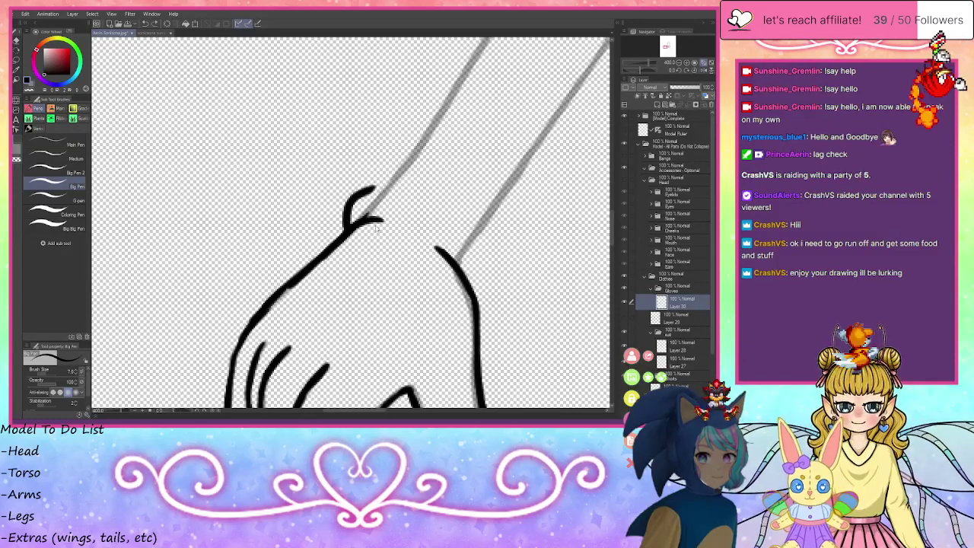
key("ctrl+z")
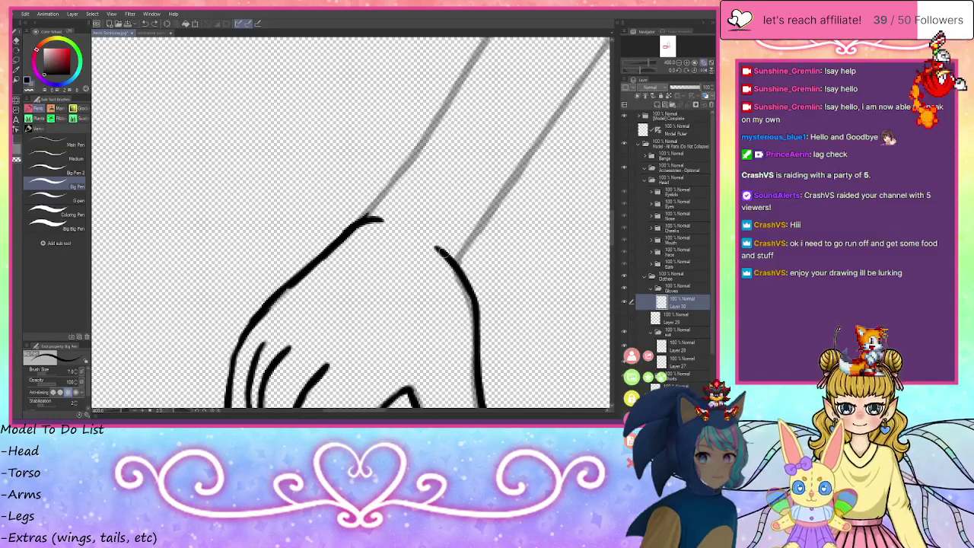
mouse_move(443, 252)
left_mouse_down()
mouse_move(363, 215)
mouse_move(346, 222)
mouse_move(370, 202)
mouse_move(466, 211)
left_mouse_up()
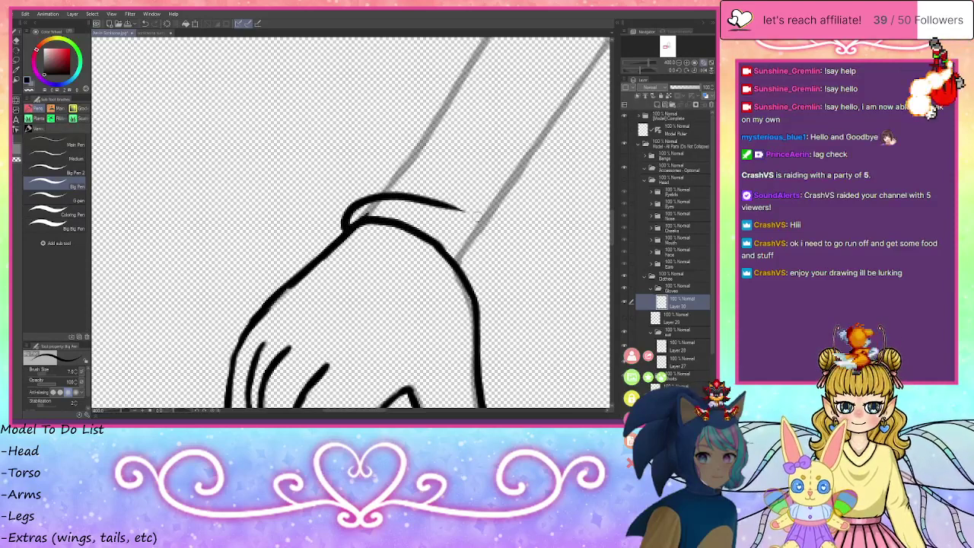
key("ctrl+z")
mouse_move(357, 203)
left_mouse_down()
mouse_move(417, 208)
mouse_move(385, 206)
mouse_move(424, 213)
mouse_move(477, 251)
mouse_move(458, 234)
mouse_move(464, 282)
left_mouse_up()
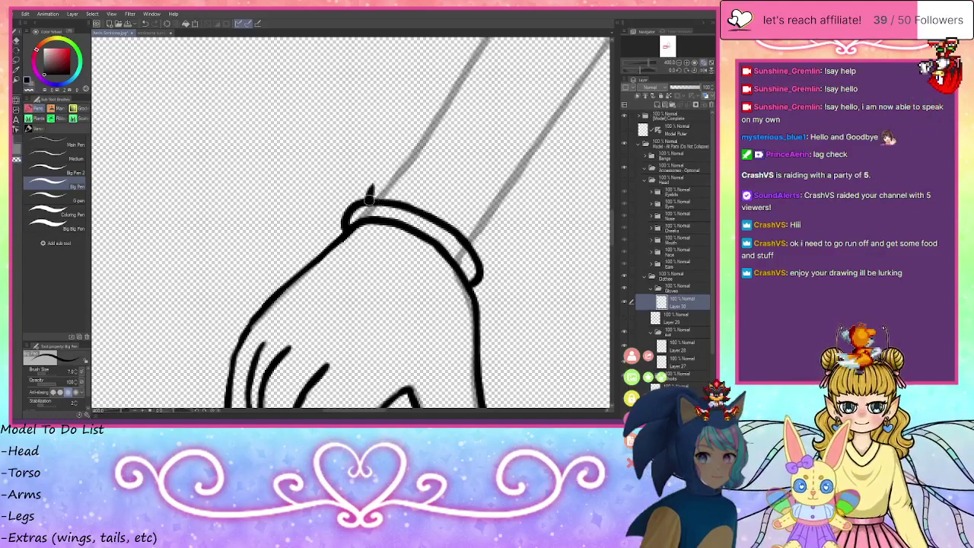
- Draw a jagged, crown-like cuff with four points rising from the glove's wristband
mouse_move(368, 199)
left_mouse_down()
mouse_move(383, 143)
mouse_move(424, 182)
mouse_move(416, 176)
mouse_move(448, 158)
mouse_move(456, 200)
mouse_move(506, 192)
mouse_move(504, 233)
mouse_move(534, 240)
mouse_move(484, 268)
mouse_move(533, 239)
left_mouse_up()
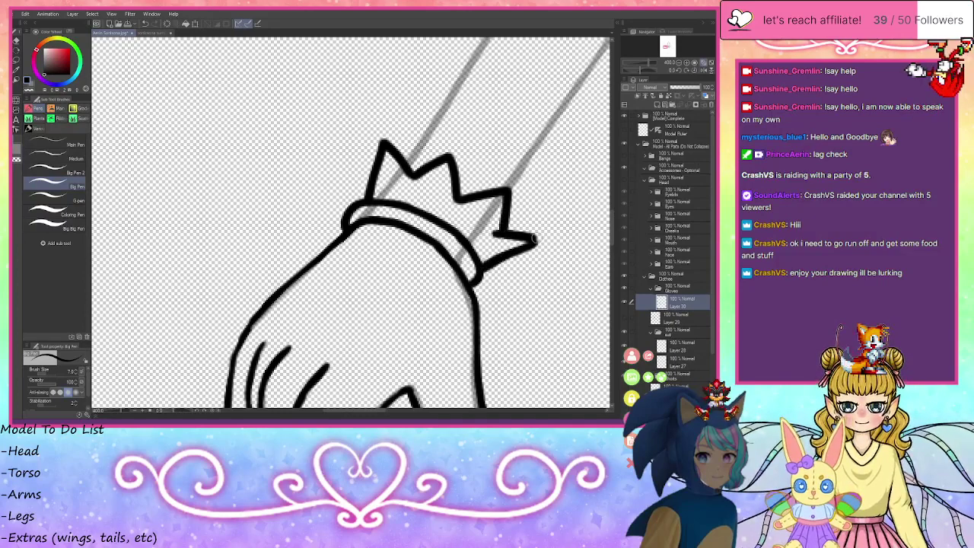
left_click_drag(506, 200, 496, 233)
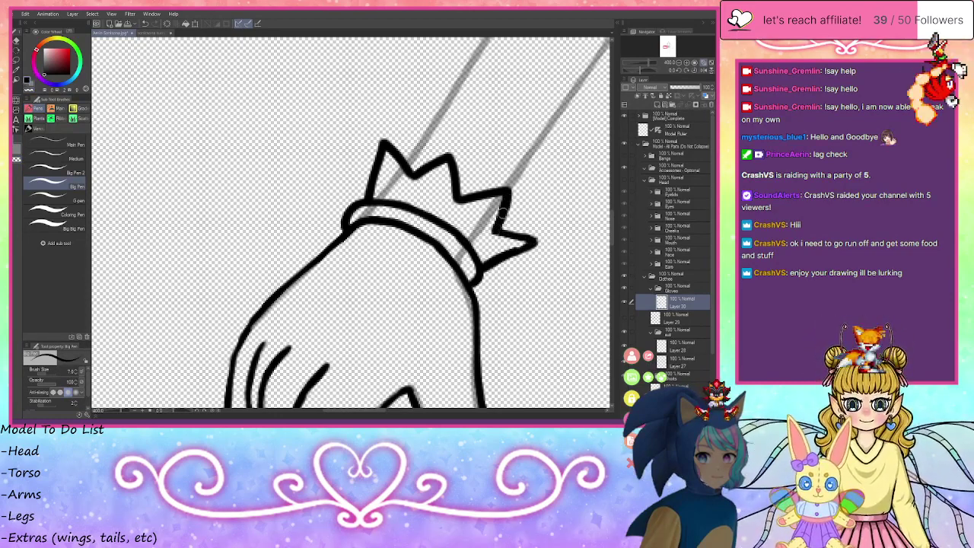
left_click(678, 64)
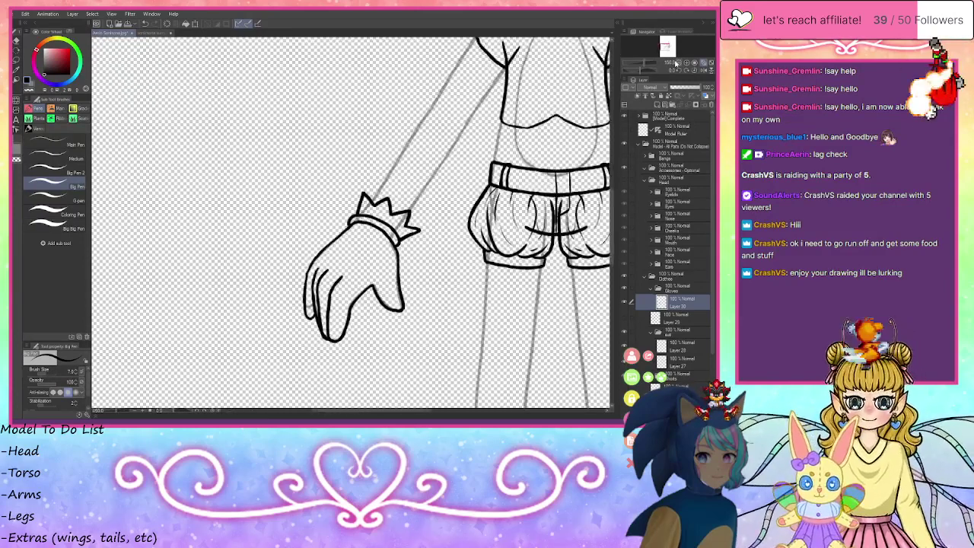
left_click(685, 65)
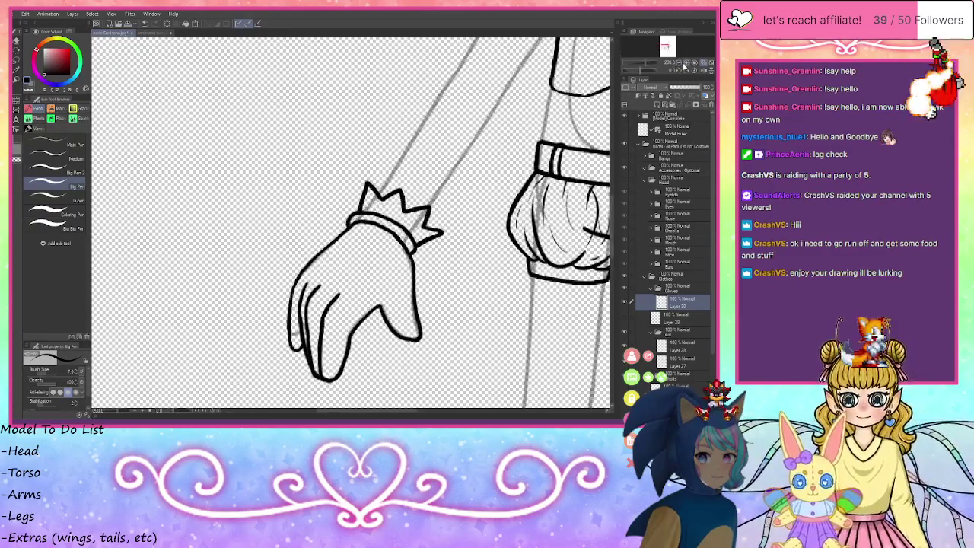
- Redraw the glove's little finger with a shorter rounded tip, erase the old tip and clean up the finger's outer edge
left_click(686, 64)
left_click_drag(666, 46, 665, 48)
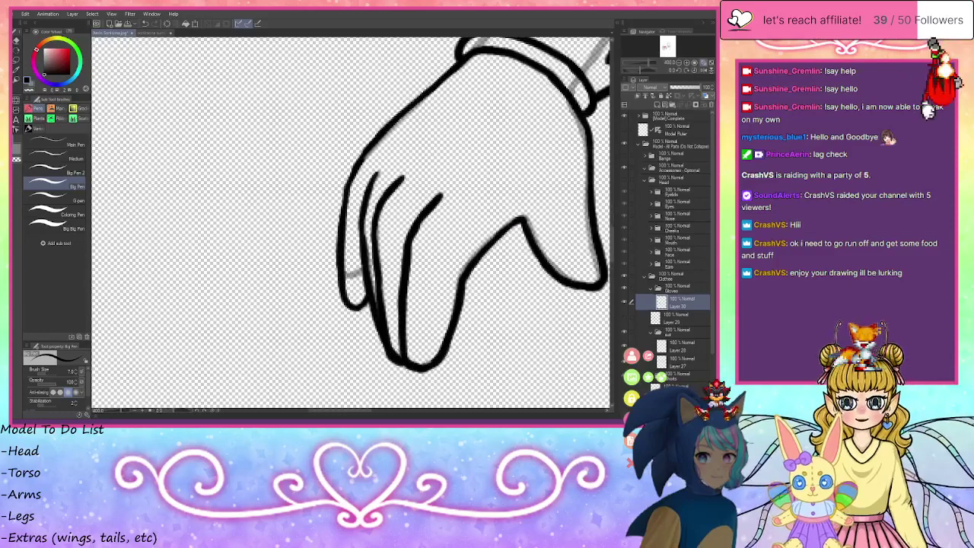
mouse_move(368, 278)
left_mouse_down()
mouse_move(350, 302)
mouse_move(341, 271)
left_mouse_up()
left_click(30, 91)
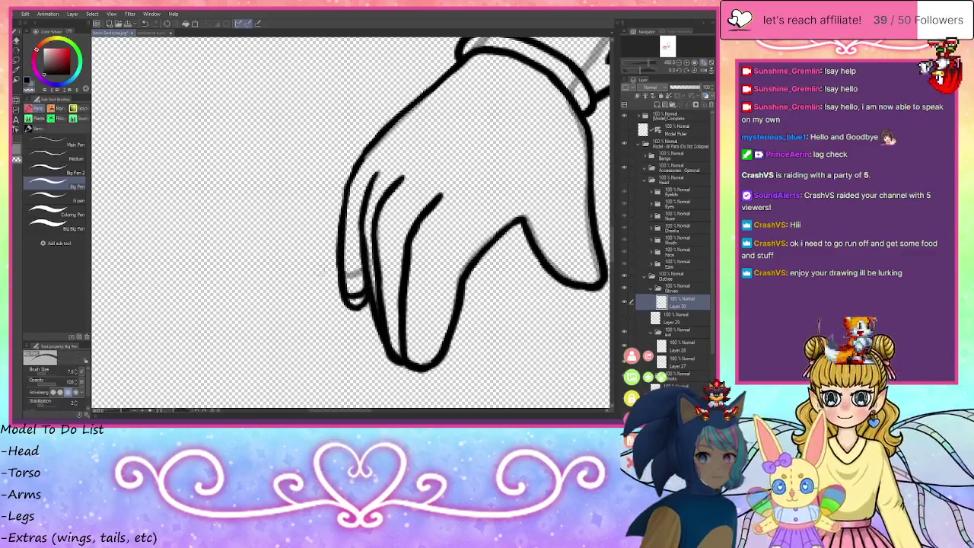
mouse_move(359, 309)
left_mouse_down()
mouse_move(343, 303)
mouse_move(365, 303)
left_mouse_up()
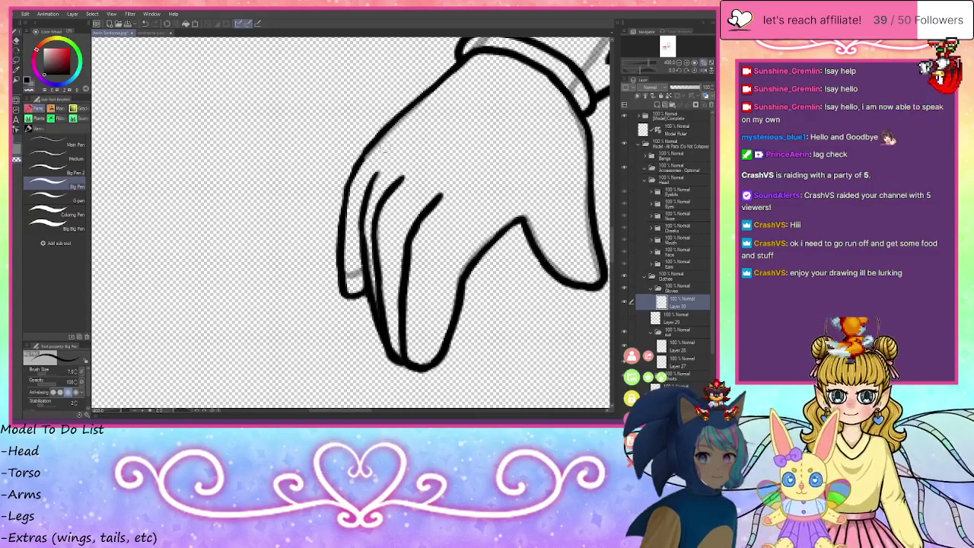
left_click_drag(367, 147, 342, 228)
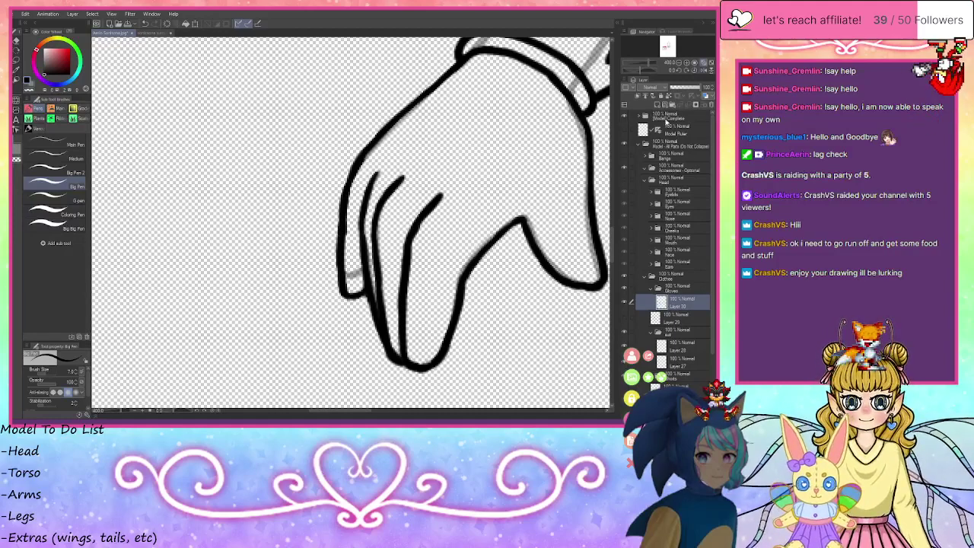
- On a new layer, ink a rounded guard plate across the back of the glove, with a small circle near the thumb
left_click(659, 109)
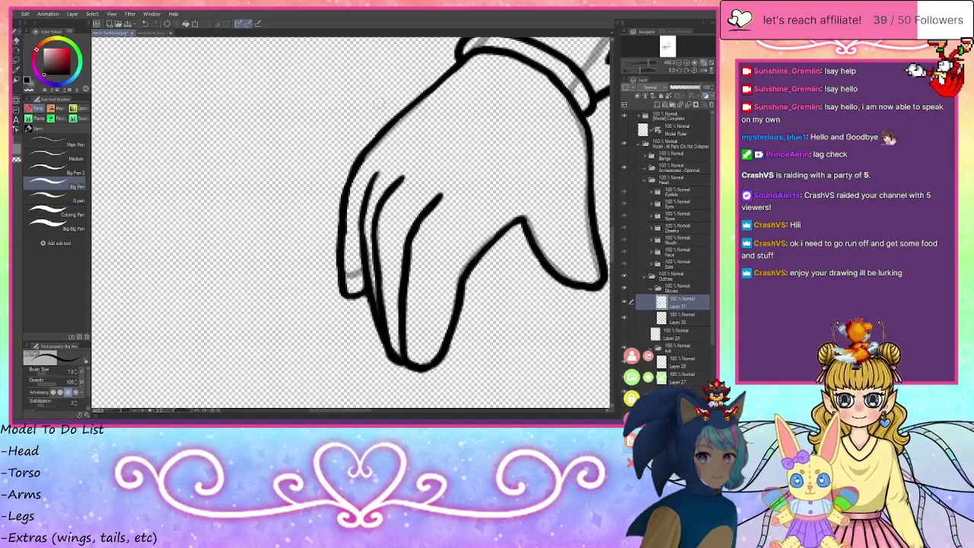
mouse_move(352, 155)
left_mouse_down()
mouse_move(372, 110)
mouse_move(353, 152)
mouse_move(399, 95)
left_mouse_up()
mouse_move(358, 128)
left_mouse_down()
mouse_move(463, 101)
mouse_move(491, 128)
left_mouse_up()
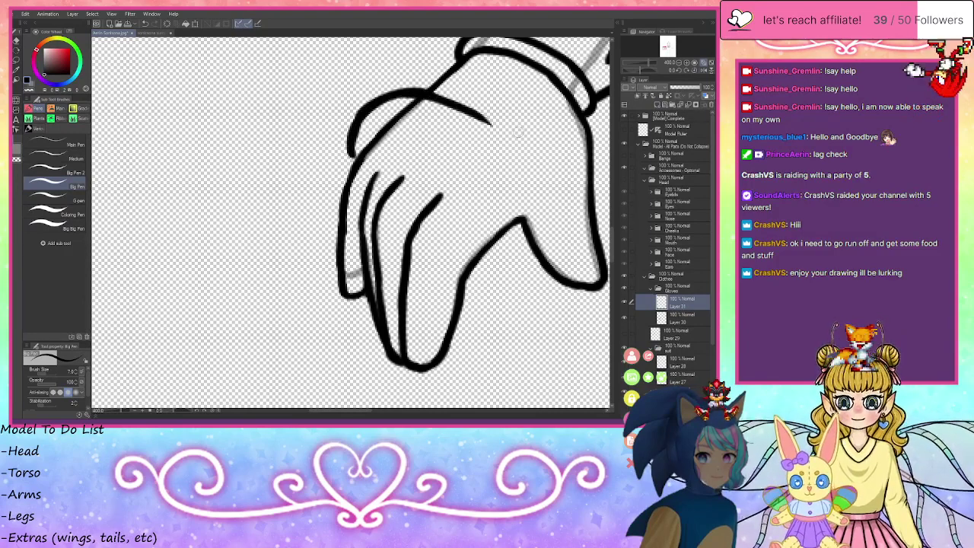
left_click_drag(443, 99, 505, 163)
mouse_move(478, 128)
left_mouse_down()
mouse_move(507, 160)
mouse_move(522, 232)
mouse_move(486, 264)
mouse_move(396, 187)
mouse_move(358, 173)
mouse_move(348, 152)
mouse_move(357, 131)
left_mouse_up()
mouse_move(353, 169)
left_mouse_down()
mouse_move(365, 120)
mouse_move(416, 93)
left_mouse_up()
left_click_drag(481, 116, 506, 157)
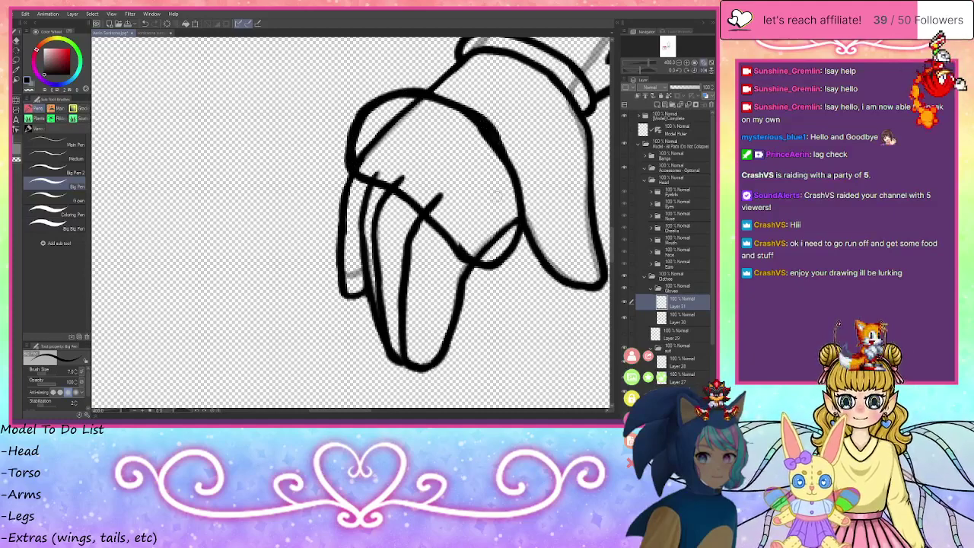
mouse_move(471, 220)
left_mouse_down()
mouse_move(491, 207)
mouse_move(503, 219)
mouse_move(494, 231)
mouse_move(476, 238)
mouse_move(469, 221)
mouse_move(489, 202)
left_mouse_up()
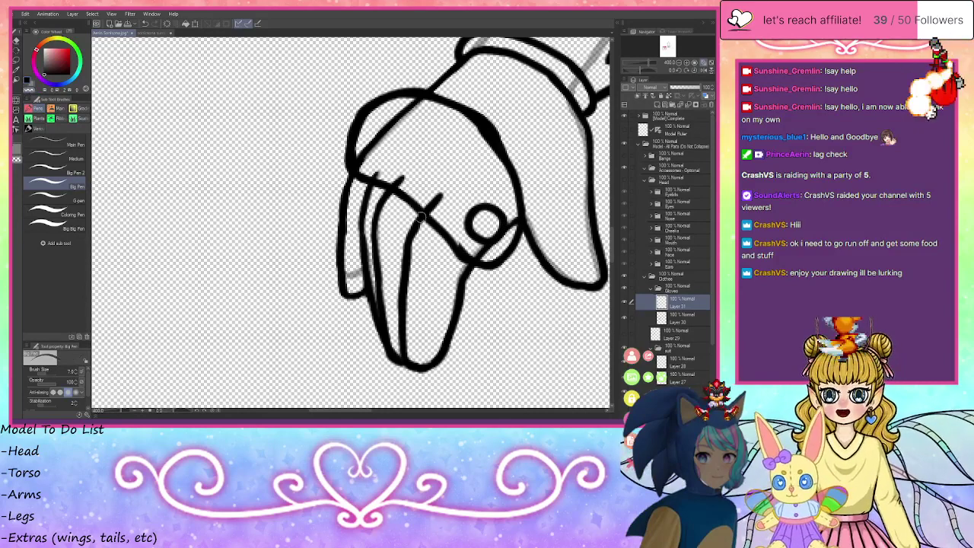
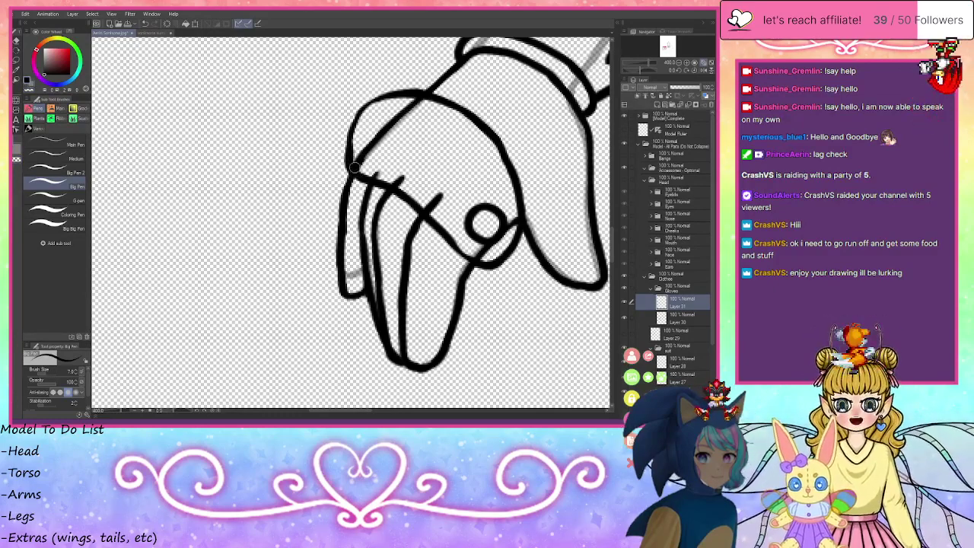
mouse_move(354, 167)
left_mouse_down()
mouse_move(361, 118)
mouse_move(350, 150)
mouse_move(396, 94)
left_mouse_up()
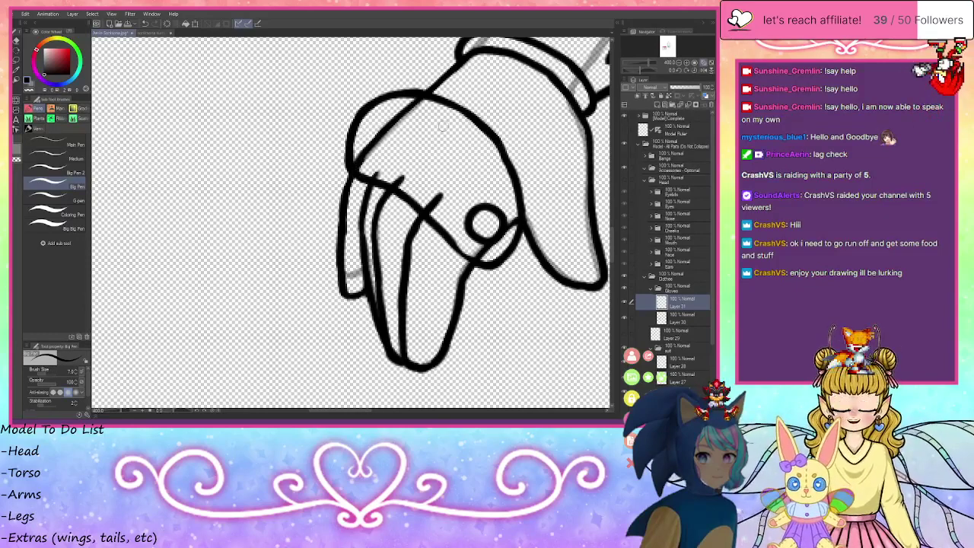
- Draw a five-pointed star on the upper part of the glove's guard plate and touch up its lines
mouse_move(399, 117)
left_mouse_down()
mouse_move(448, 122)
mouse_move(445, 139)
mouse_move(461, 155)
mouse_move(433, 166)
mouse_move(428, 188)
mouse_move(406, 155)
mouse_move(415, 164)
mouse_move(383, 160)
mouse_move(411, 137)
mouse_move(403, 142)
mouse_move(460, 156)
left_mouse_up()
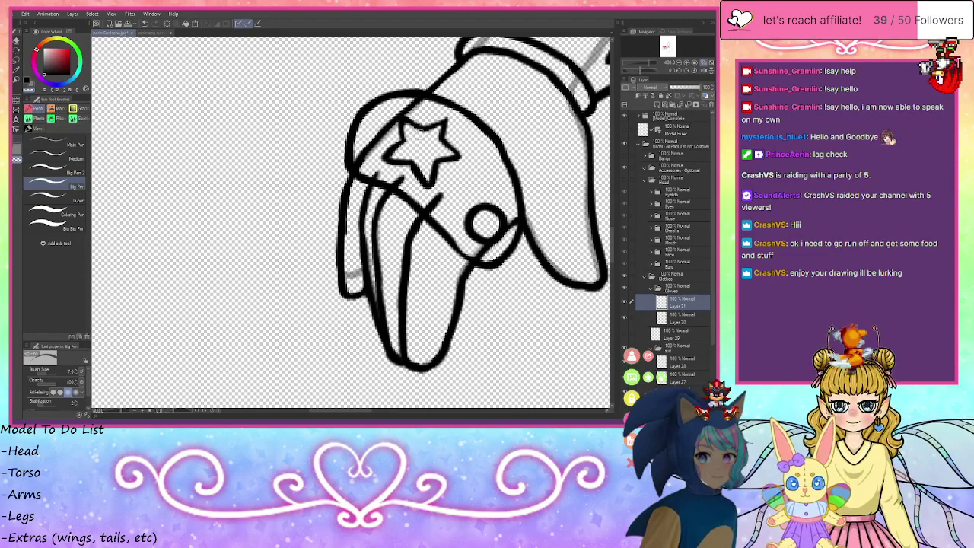
left_click(29, 81)
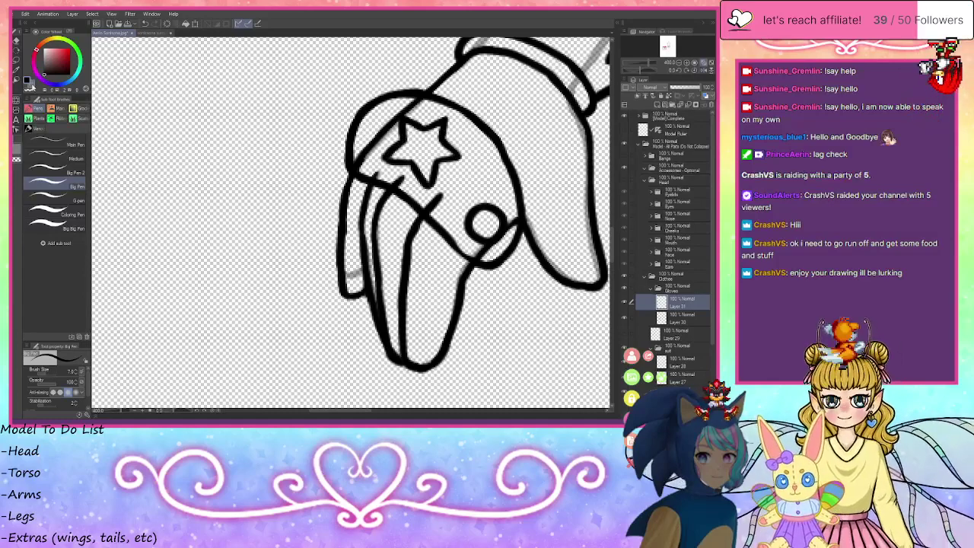
left_click(28, 90)
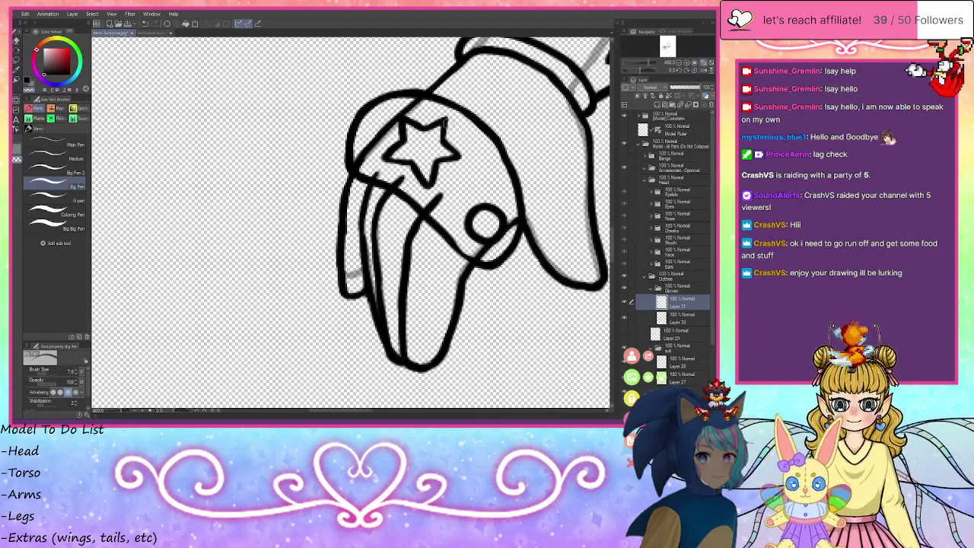
left_click(27, 82)
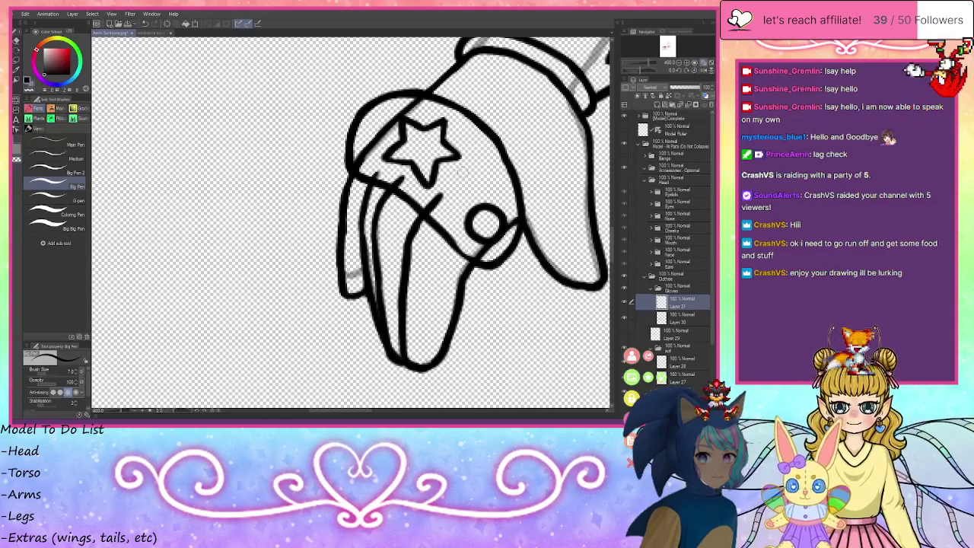
- Lasso the star, shift it closer to the guard plate's outer edge and refine its placement with a transform
left_click(679, 63)
left_click(679, 64)
left_click(679, 64)
left_click(679, 64)
left_click(678, 64)
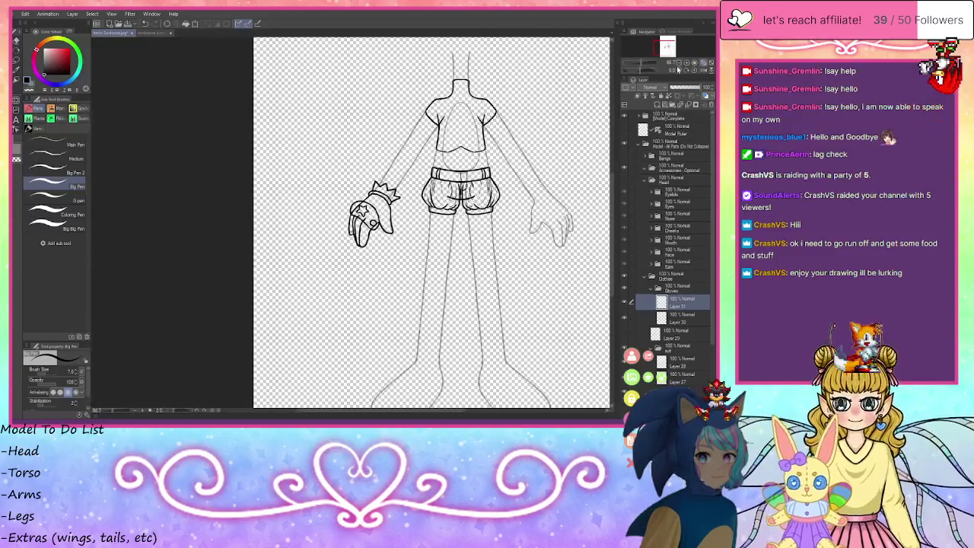
left_click(680, 68)
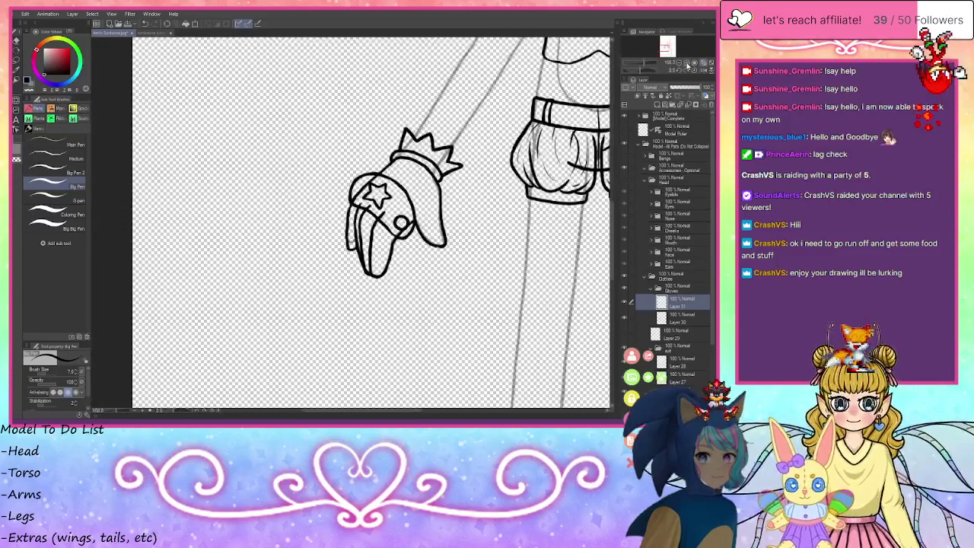
left_click(680, 69)
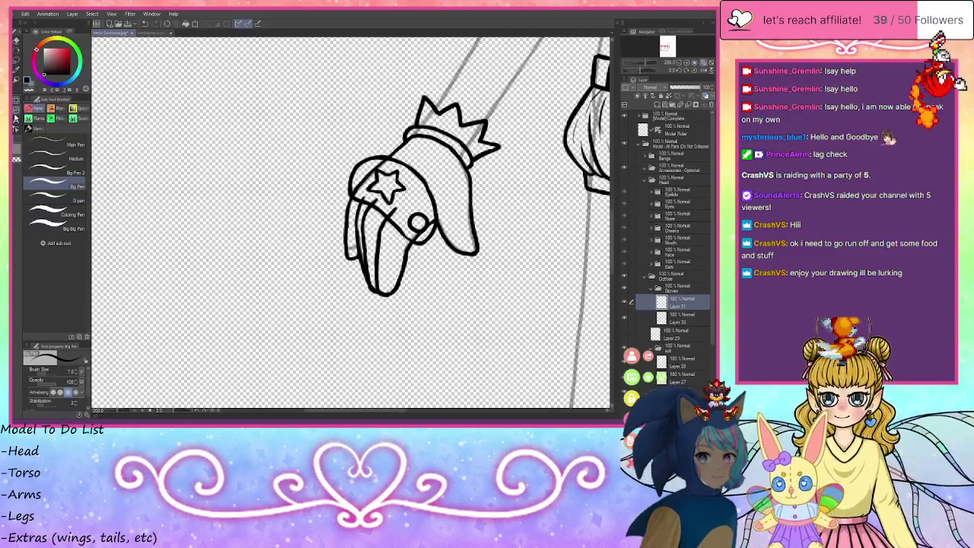
left_click(17, 60)
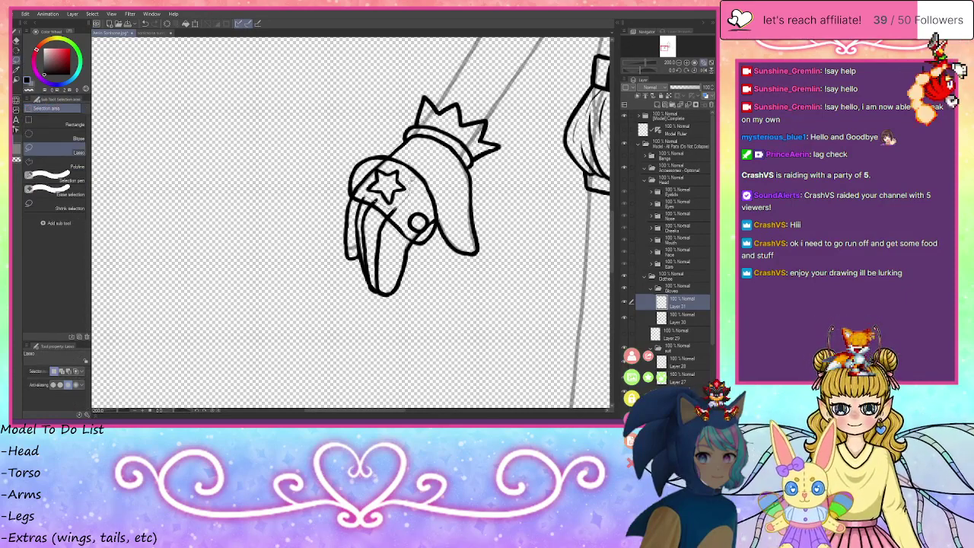
left_click_drag(373, 177, 365, 194)
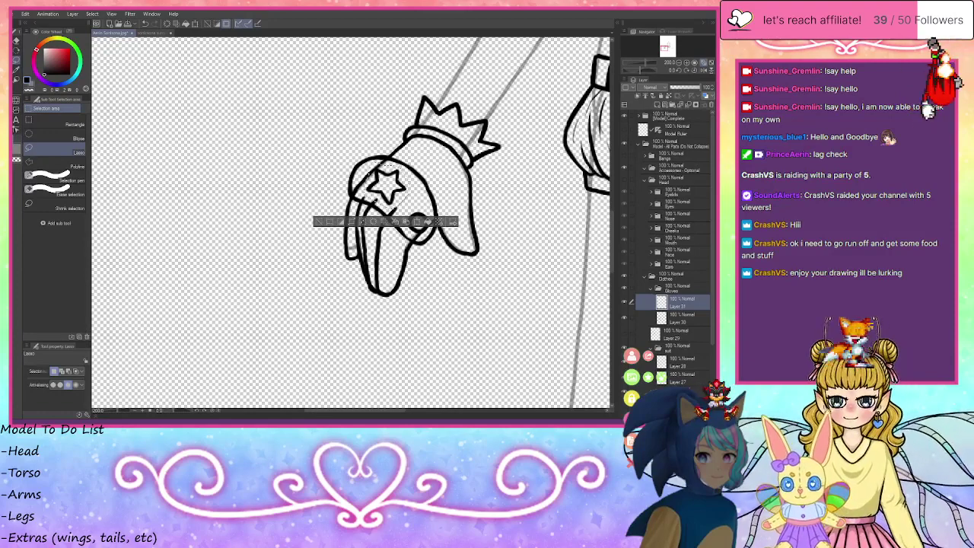
left_click(16, 52)
left_click_drag(387, 187, 383, 182)
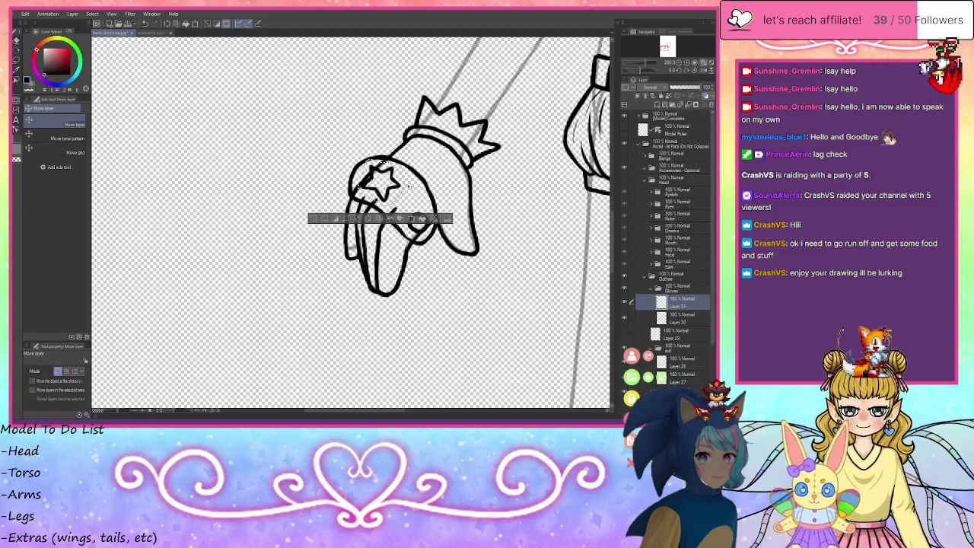
key("ctrl+t")
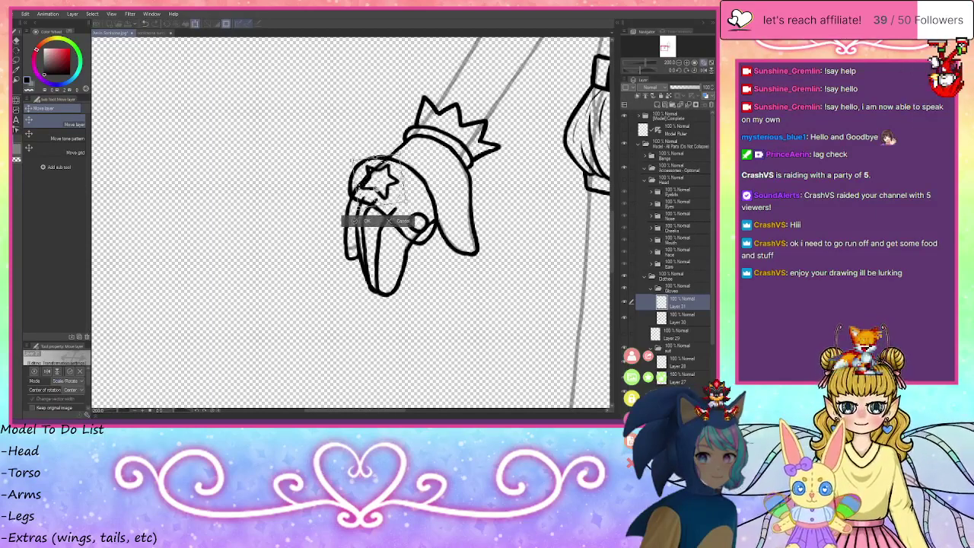
left_click(366, 221)
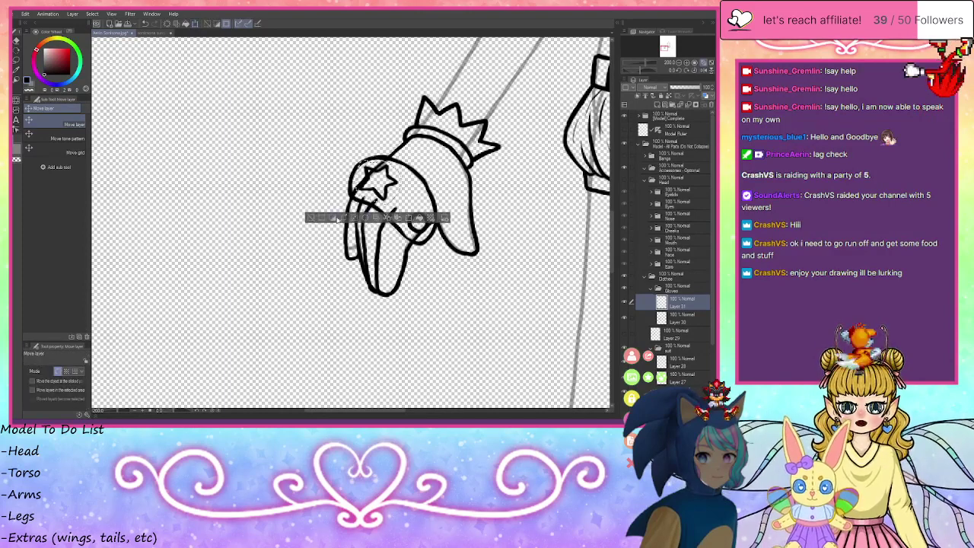
left_click(313, 218)
- Duplicate the glove and guard plate layers together inside the Gloves folder
left_click(682, 71)
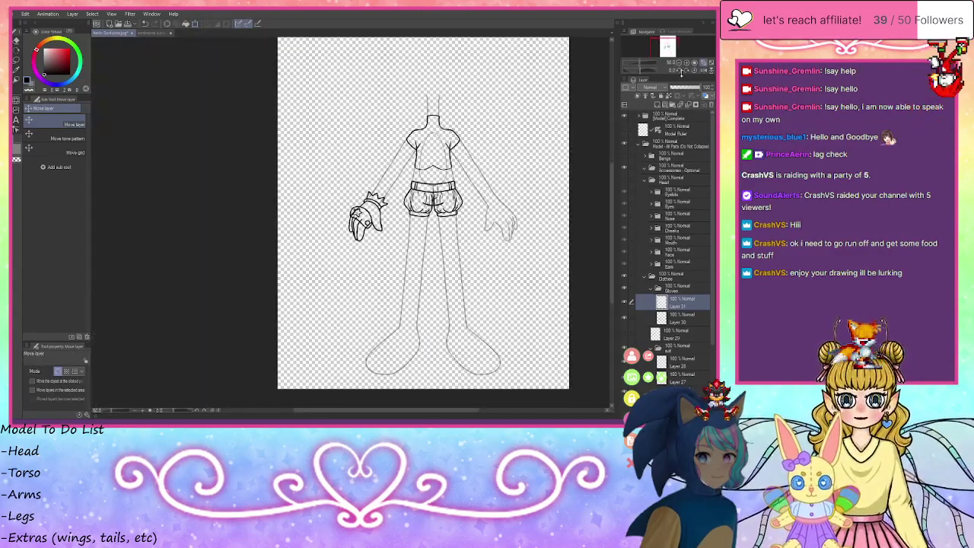
left_click(686, 63)
left_click(687, 63)
left_click(686, 63)
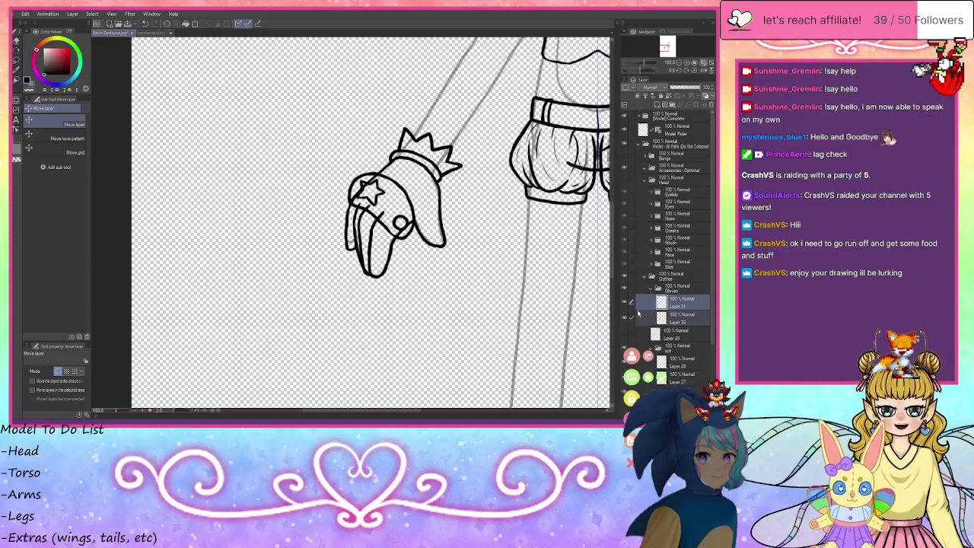
key("ctrl+v")
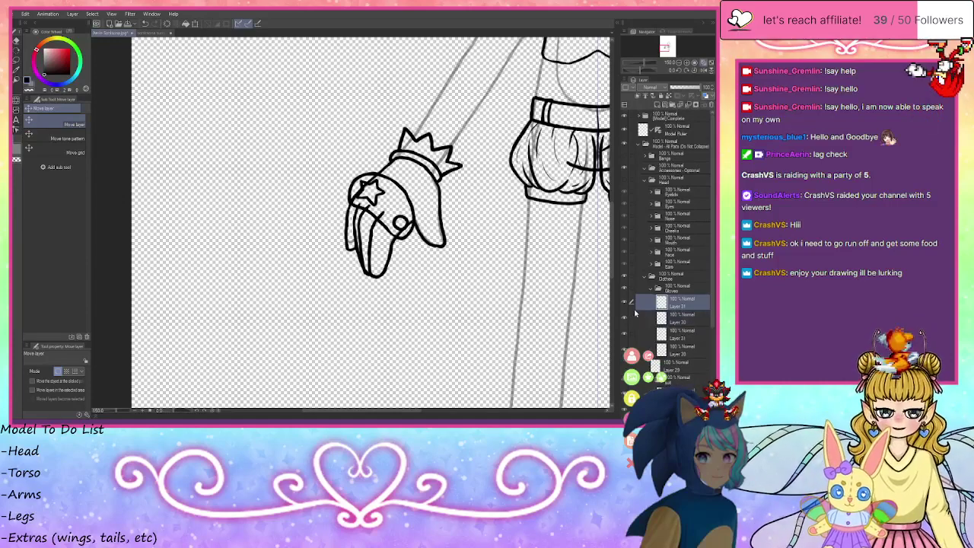
- Crop a narrow strip off the canvas's left edge with a rectangular selection so the figure's centre line sits mid-canvas
scroll(385, 237, "down", 6)
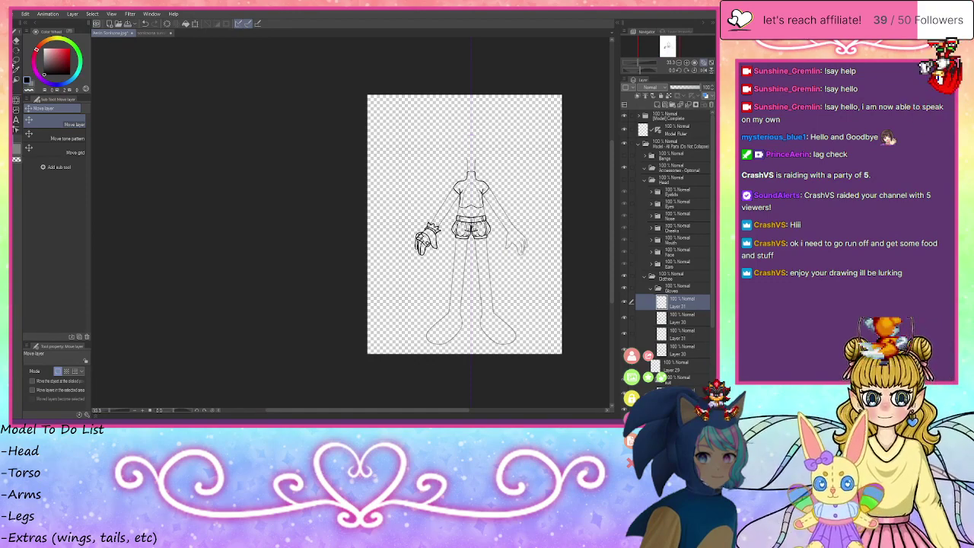
key("m")
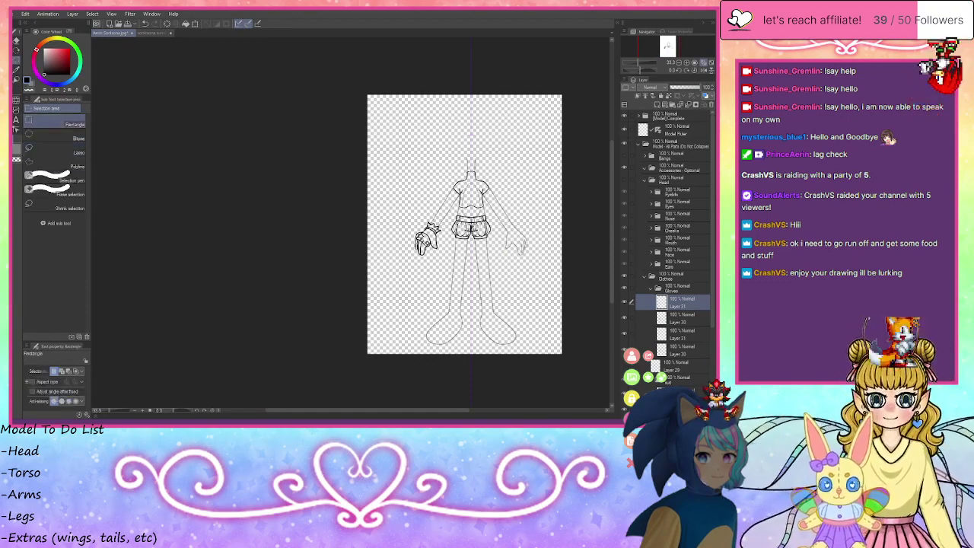
mouse_move(389, 356)
left_mouse_down()
mouse_move(564, 94)
mouse_move(383, 356)
left_mouse_up()
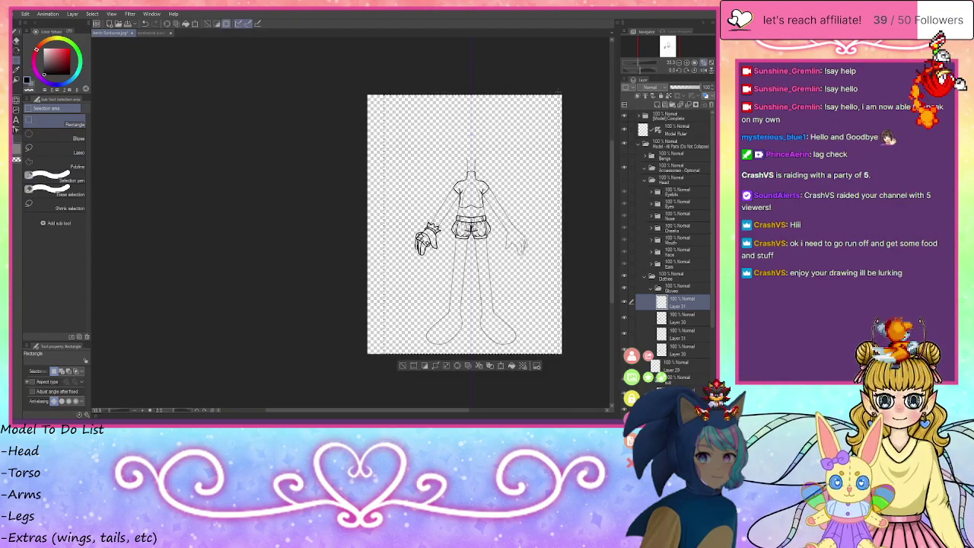
left_click(417, 367)
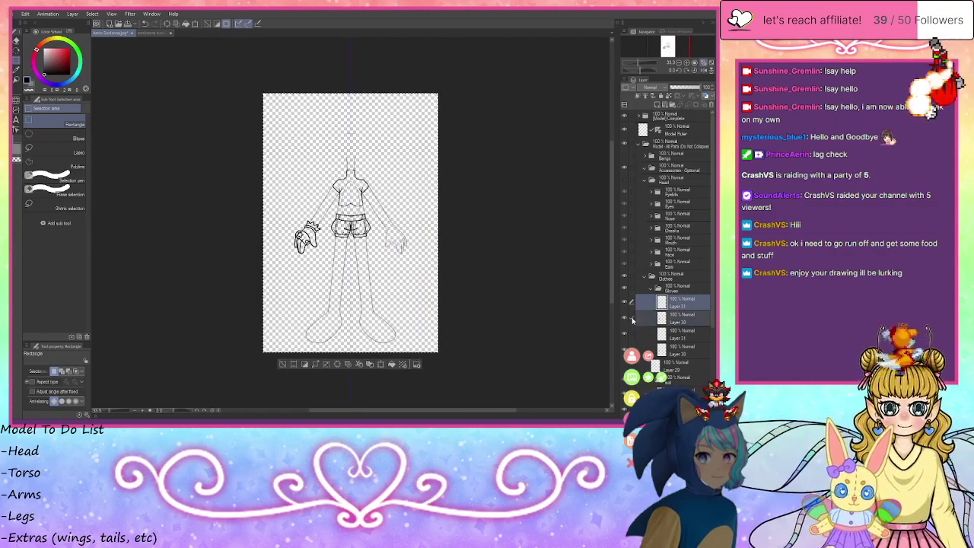
- Flip the duplicated glove and guard plate layers horizontally across the canvas onto the opposite hand, and clear the selection
key("ctrl+t")
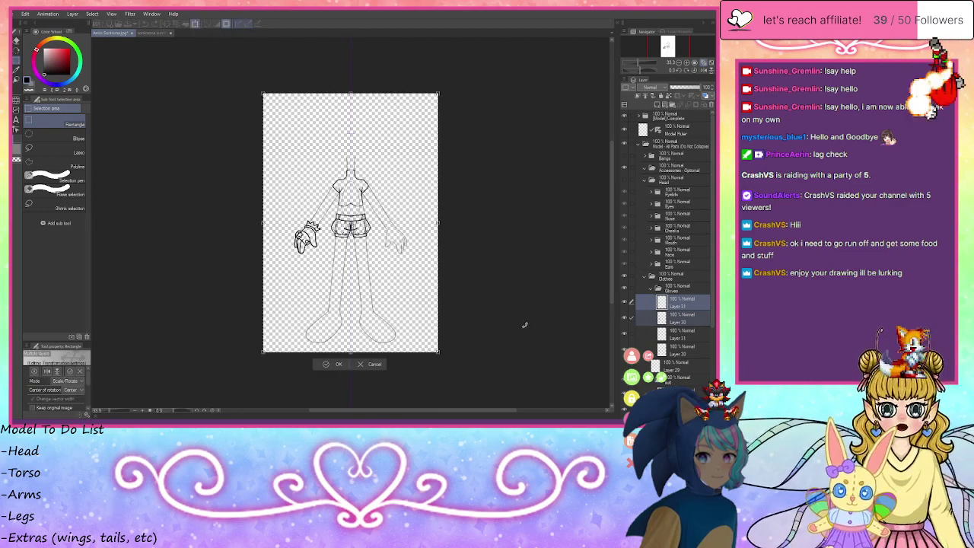
left_click(46, 371)
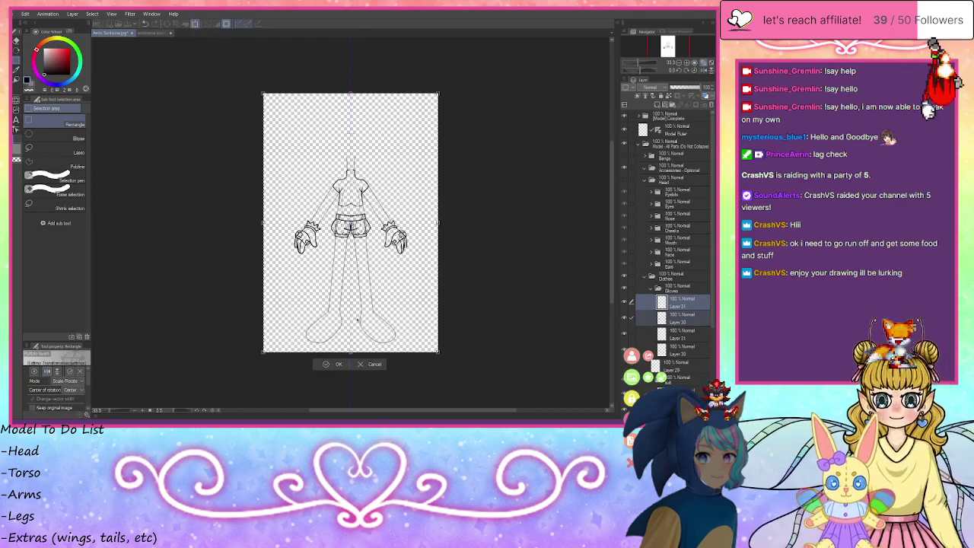
left_click(335, 366)
scroll(297, 368, "up", 1)
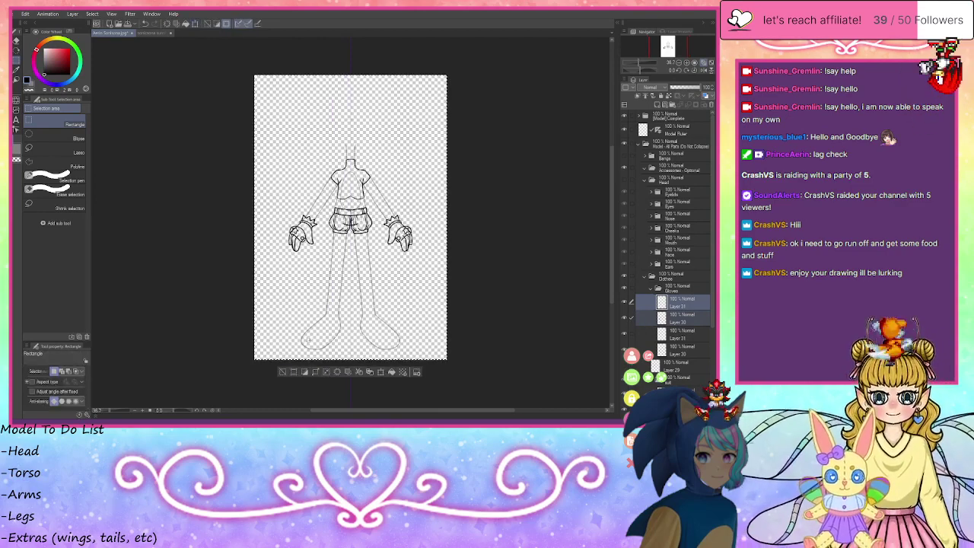
scroll(287, 368, "up", 2)
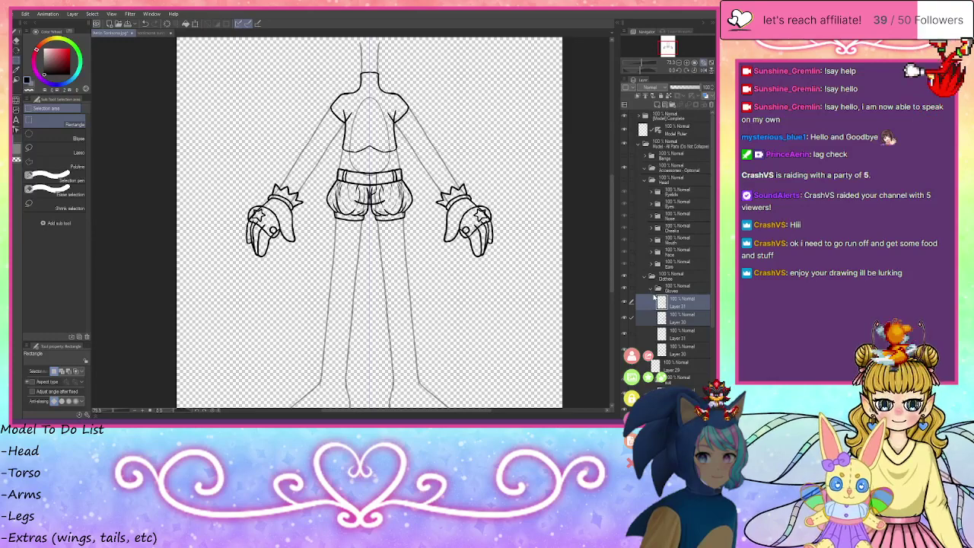
- Move the mirrored glove's Layer 30 below both Layer 31 copies and merge it with the original Layer 30
left_click(672, 320)
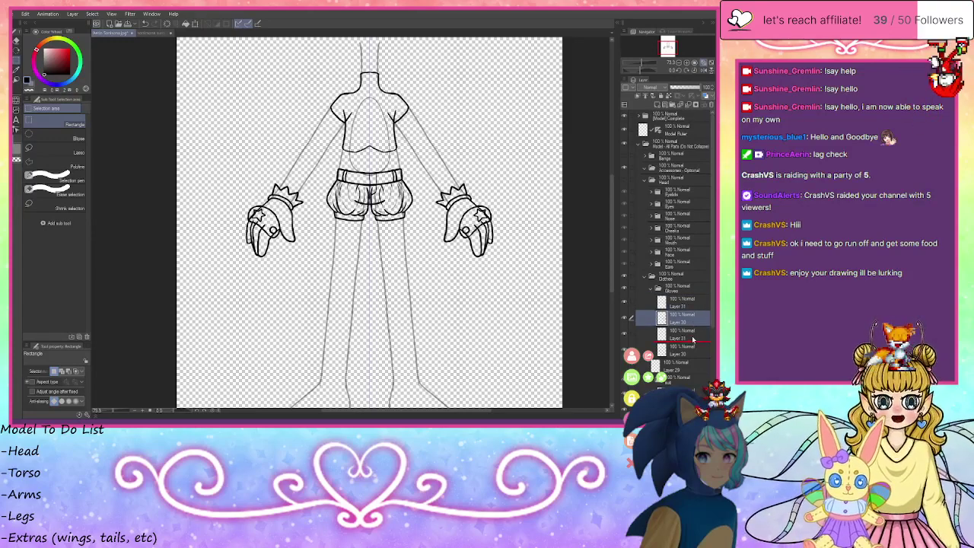
left_click_drag(692, 340, 691, 342)
left_click(673, 295)
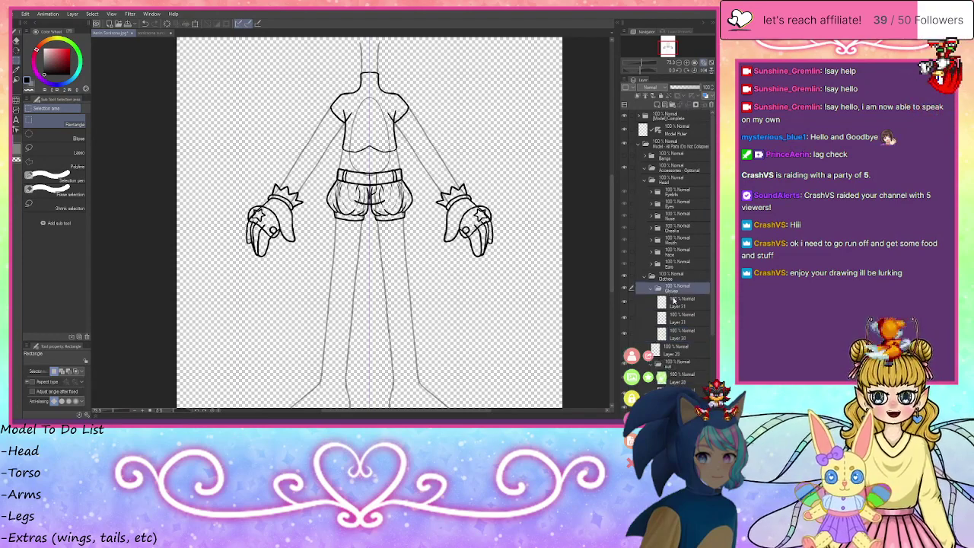
- Merge the two Layer 31 copies in the Gloves folder and make Layer 29 with the sleeve outline visible
left_click(673, 301)
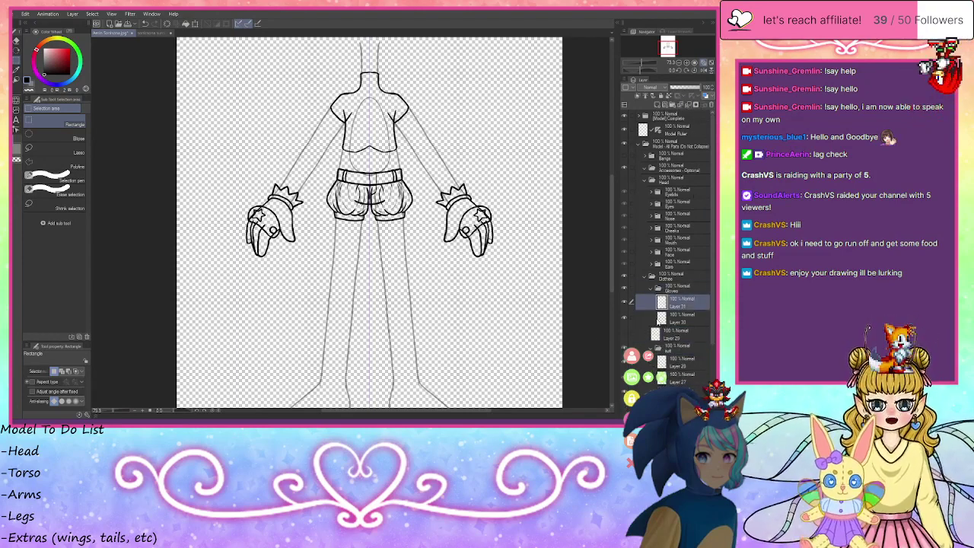
left_click(626, 335)
scroll(384, 255, "down", 3)
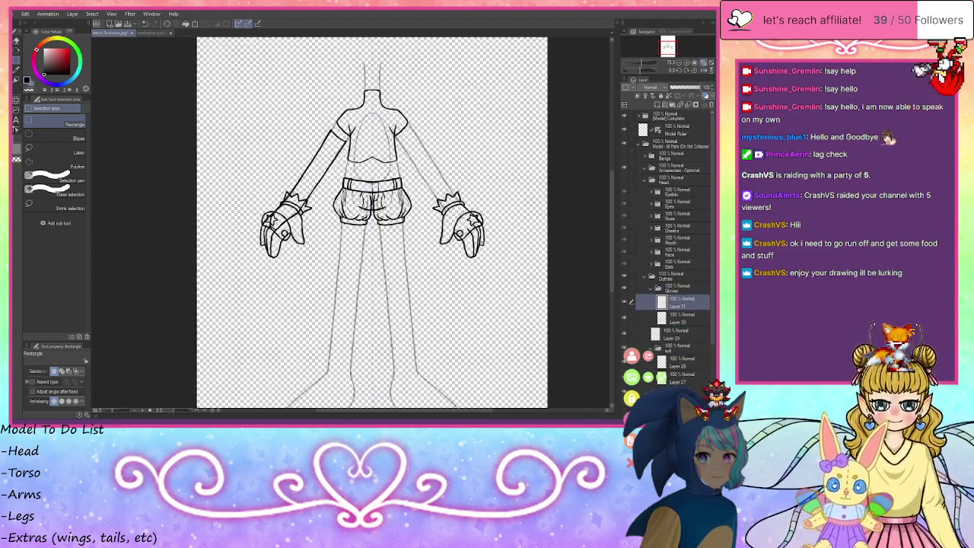
scroll(290, 227, "up", 1)
scroll(240, 232, "up", 1)
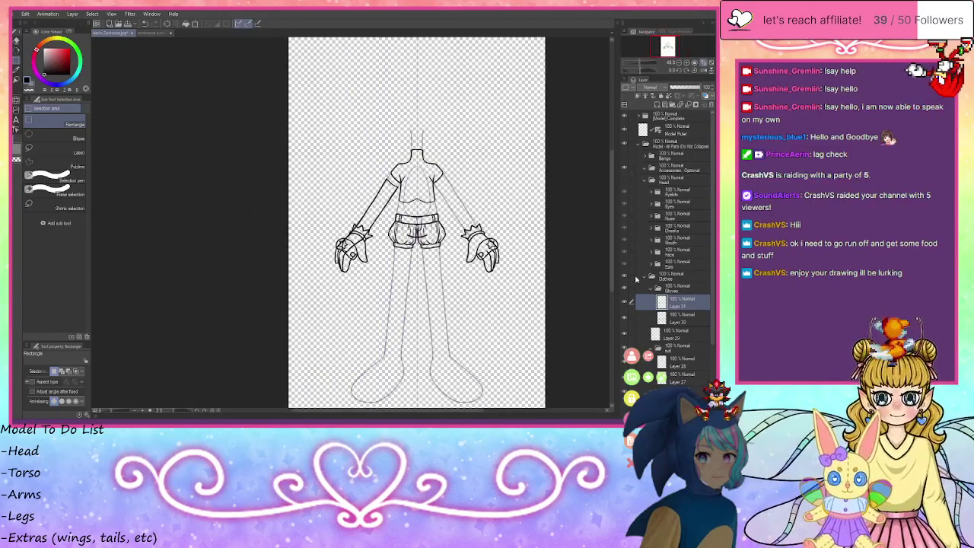
- Add a new layer above the collapsed Gloves folder and draw small mirrored stars on the crop top's hem with the Big Pen
left_click(651, 291)
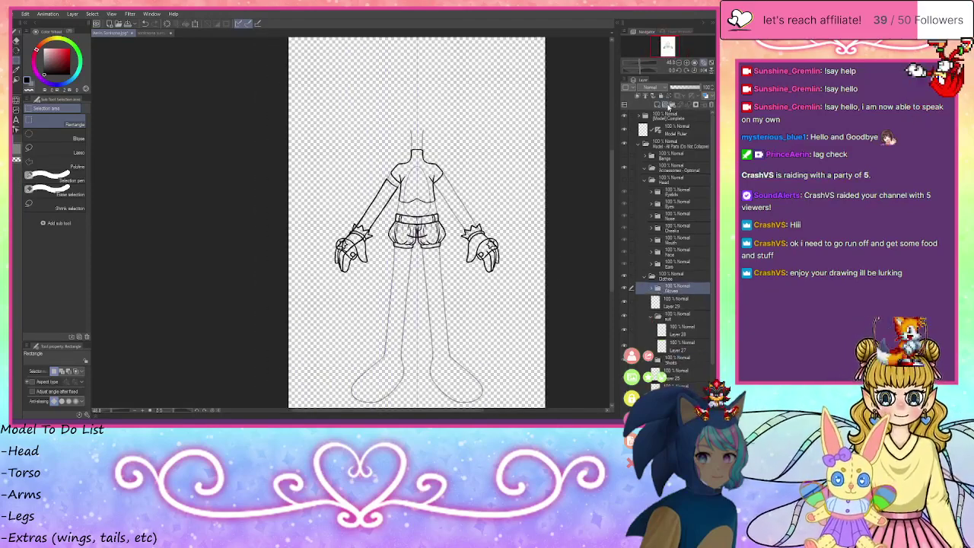
left_click(658, 106)
scroll(484, 164, "up", 11)
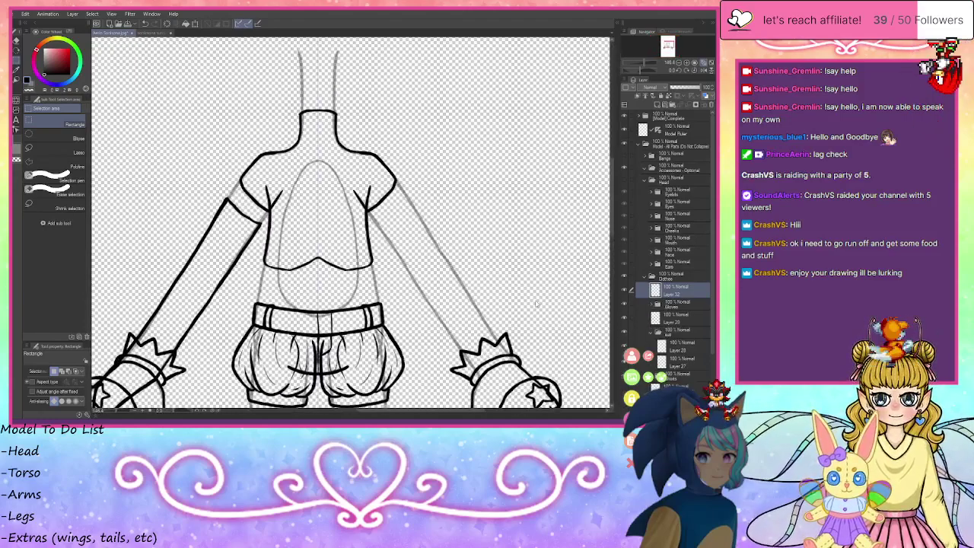
scroll(316, 272, "up", 2)
scroll(315, 272, "up", 1)
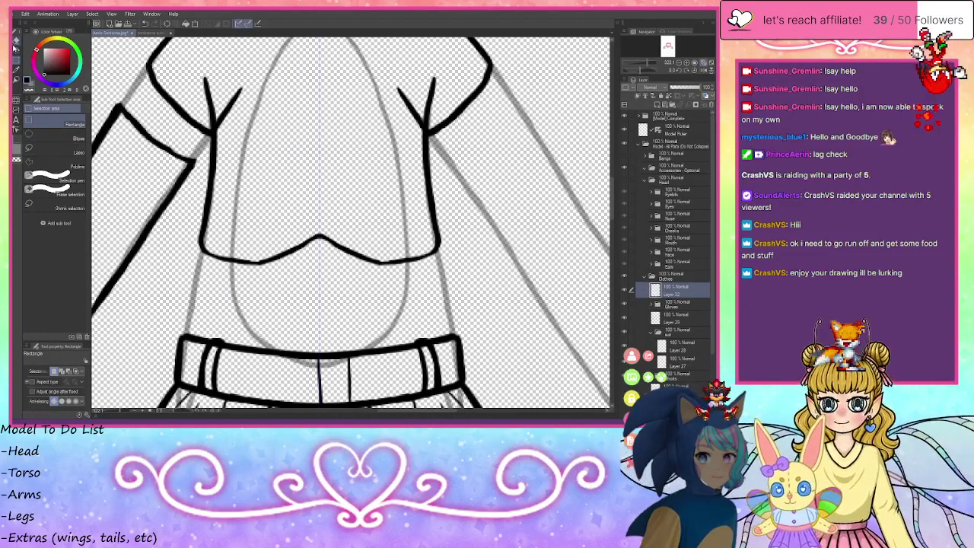
key("p")
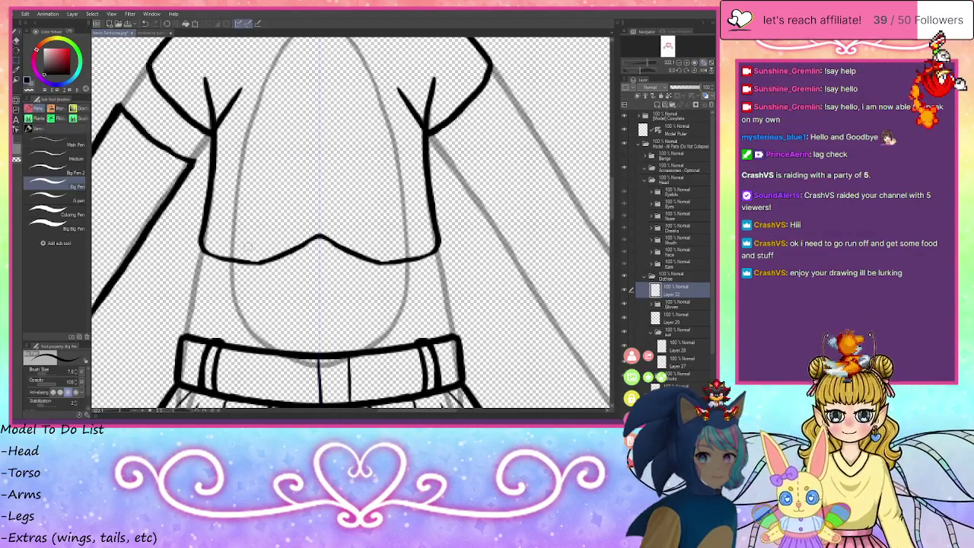
mouse_move(234, 245)
left_mouse_down()
mouse_move(248, 235)
mouse_move(267, 242)
mouse_move(264, 262)
mouse_move(240, 265)
mouse_move(234, 244)
mouse_move(256, 243)
left_mouse_up()
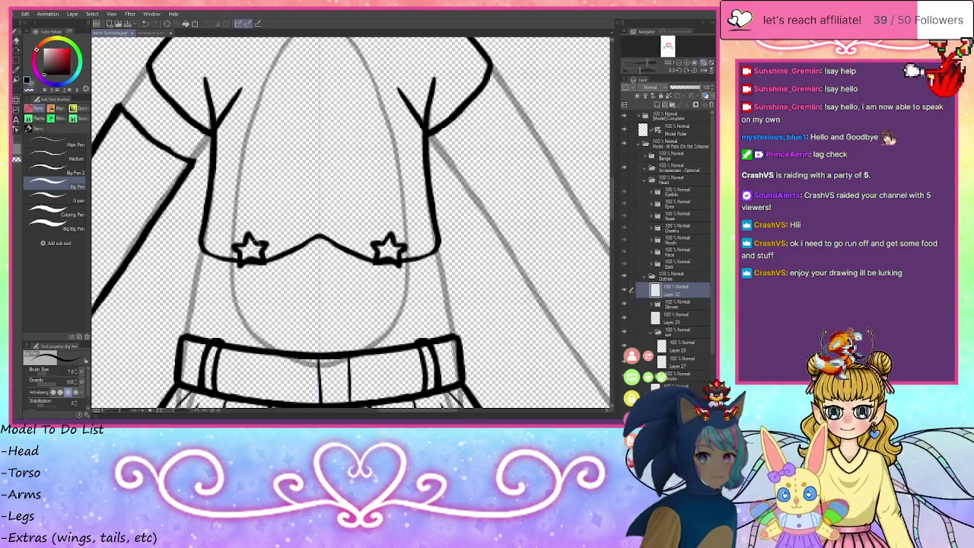
- Draw mirrored suspender straps with rounded ends running from the hem stars down onto the shorts' waistband, undoing one misplaced stroke
left_click(679, 64)
left_click_drag(335, 304, 373, 137)
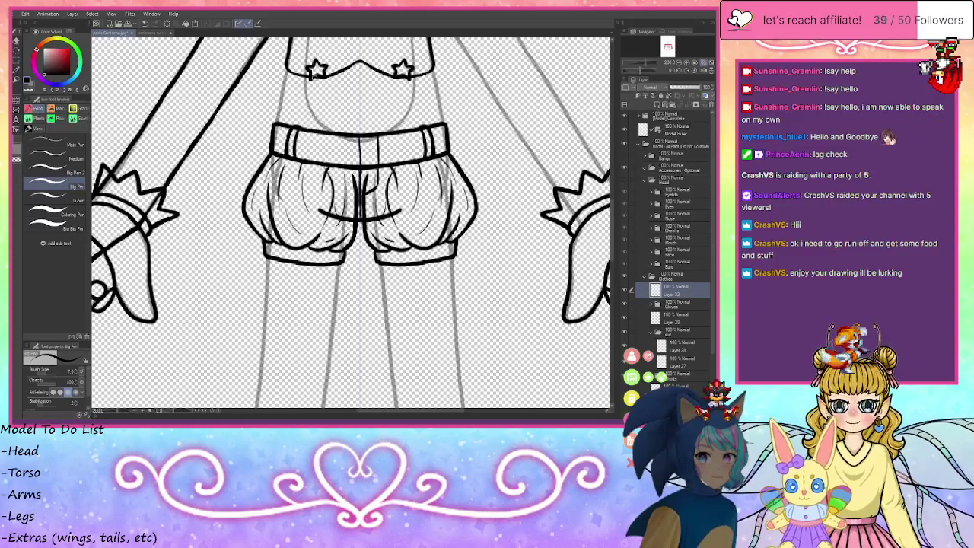
mouse_move(312, 76)
left_mouse_down()
mouse_move(314, 130)
mouse_move(321, 80)
mouse_move(324, 92)
mouse_move(323, 139)
mouse_move(309, 130)
left_mouse_up()
key("ctrl+z")
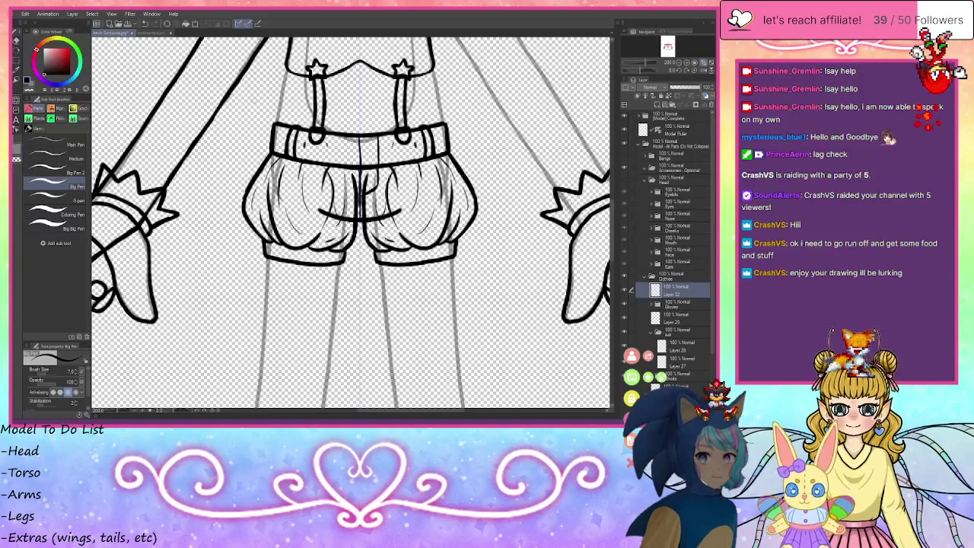
left_click(29, 90)
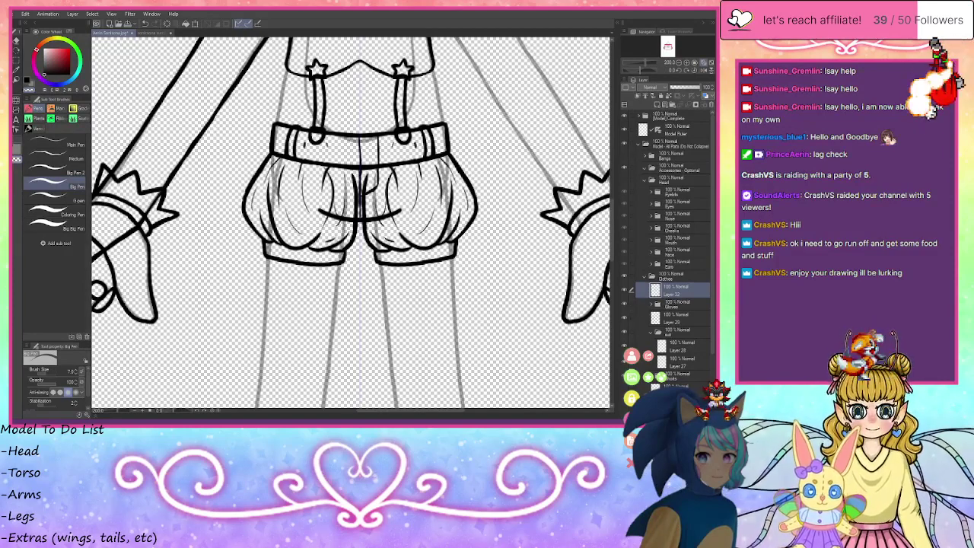
- Toggle the shorts off and on, and show the hidden star and collar line art on the shirt
left_click(624, 375)
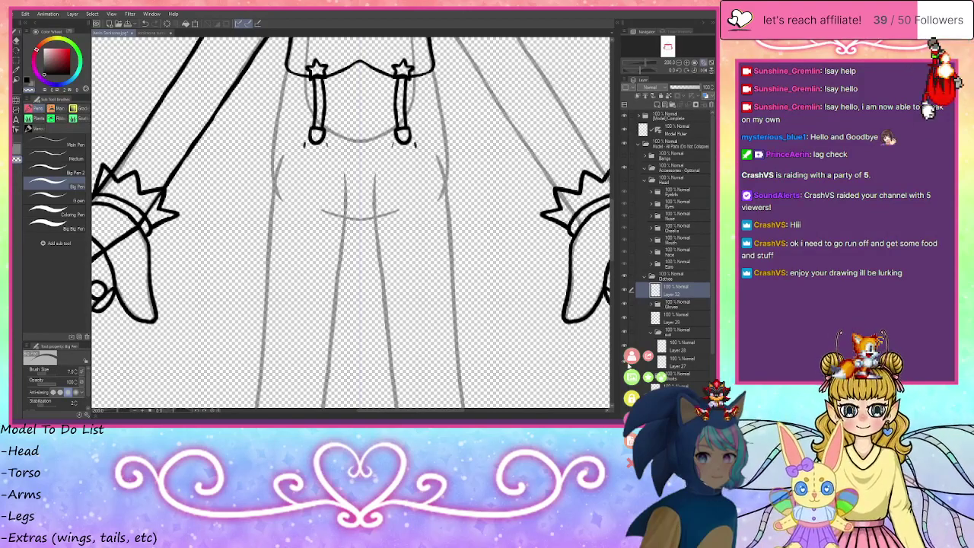
left_click(625, 375)
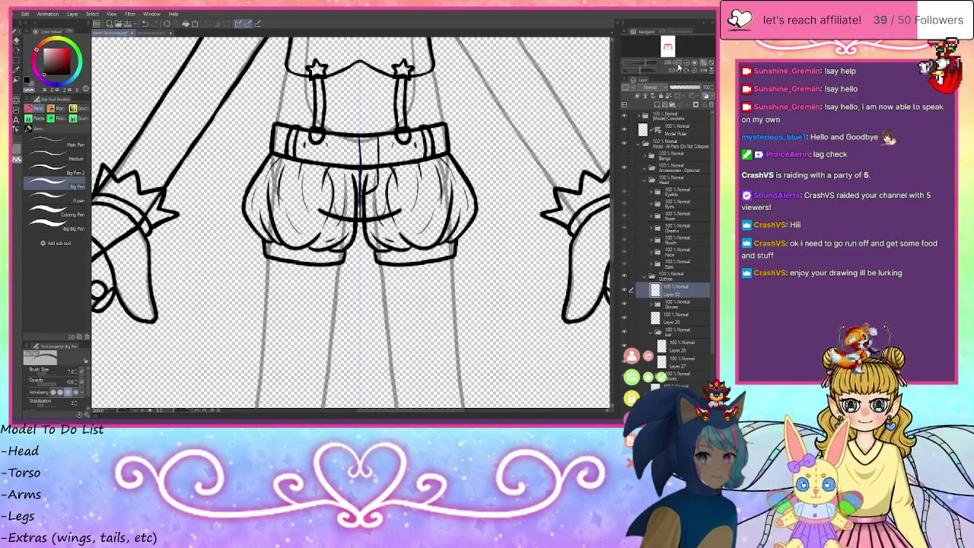
left_click(678, 63)
left_click(678, 63)
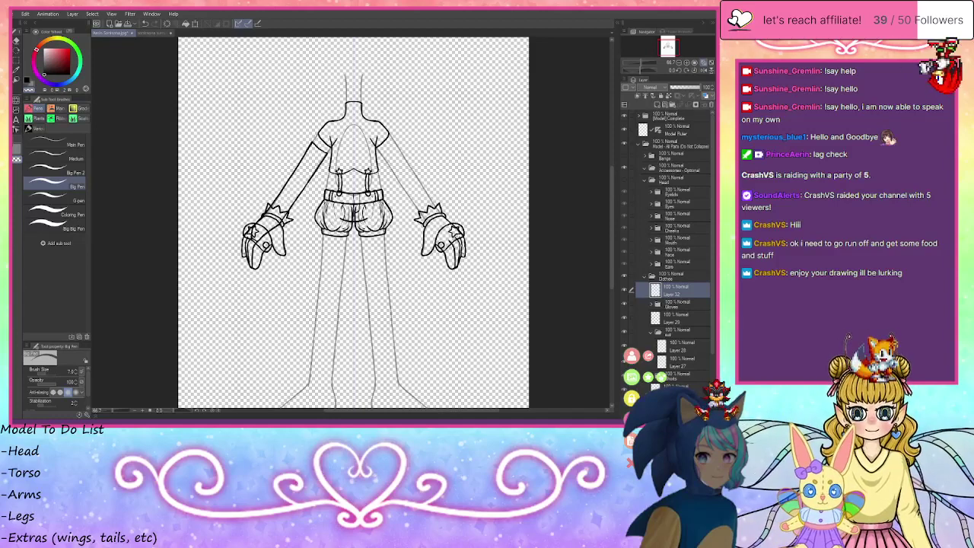
scroll(626, 364, "down", 3)
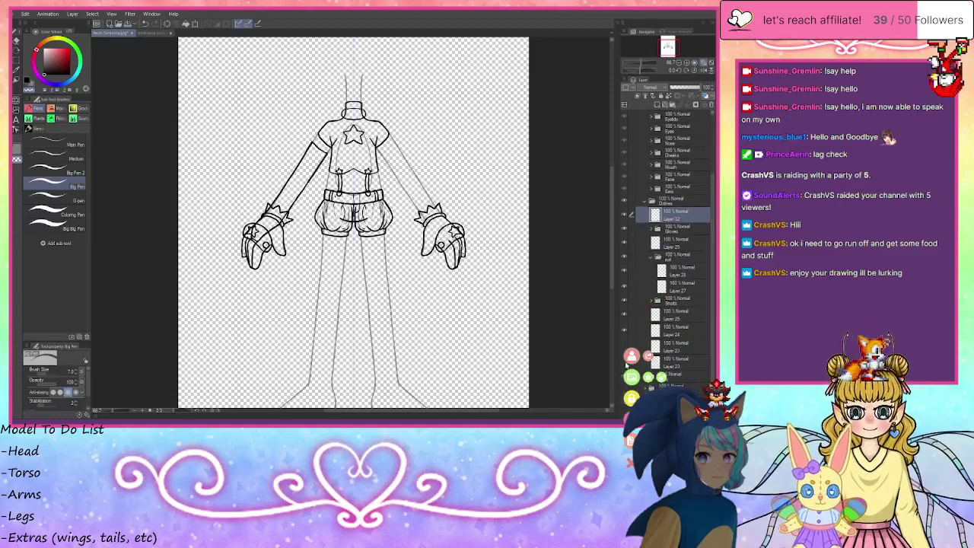
key("ctrl+0")
left_click(625, 347)
left_click(625, 362)
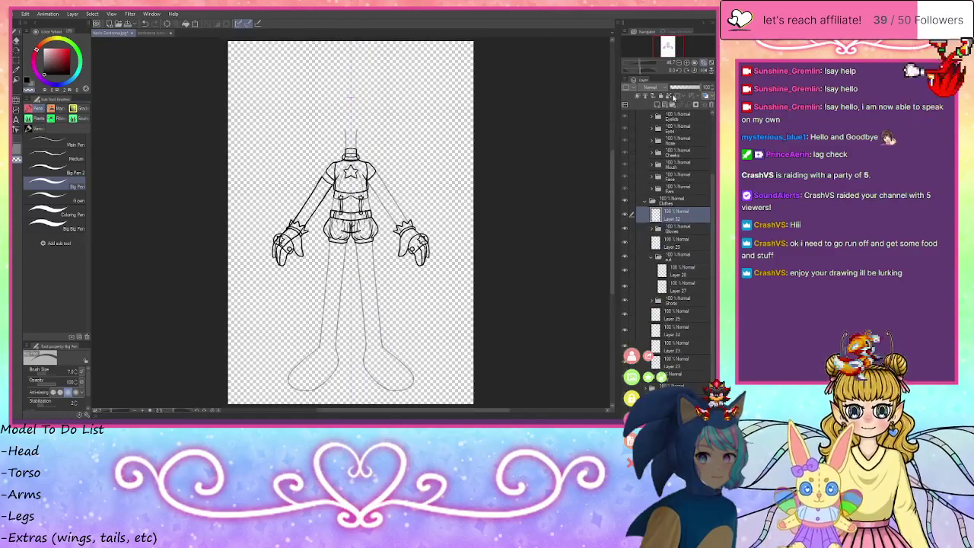
- Delete the suspenders line-art layer above the Gloves folder
left_click(686, 63)
left_click(687, 63)
left_click(687, 63)
left_click(668, 48)
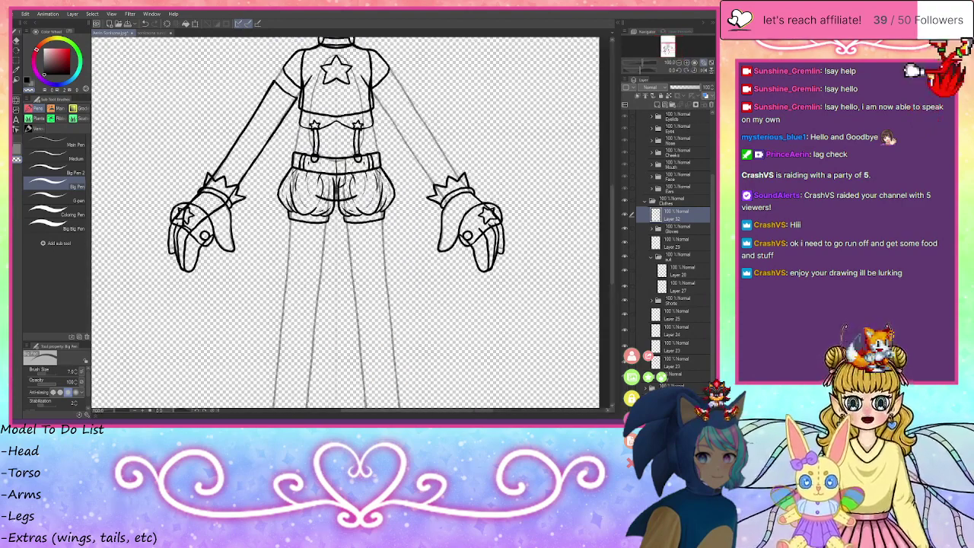
scroll(346, 223, "up", 1)
scroll(347, 223, "down", 3)
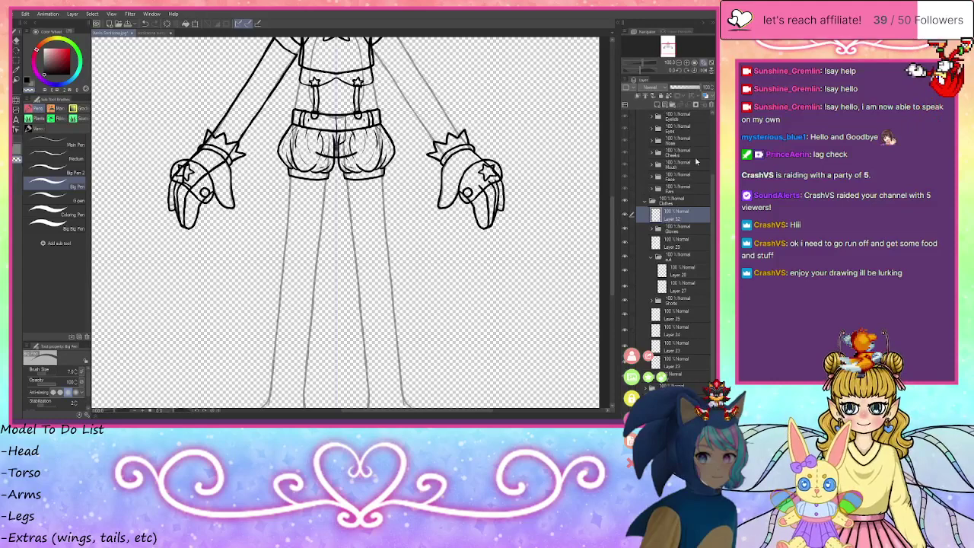
left_click(712, 105)
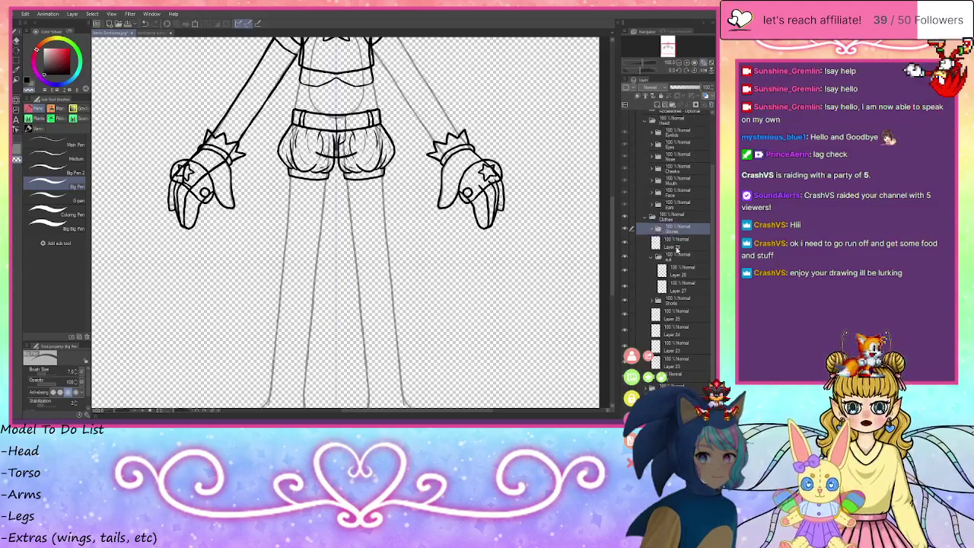
- Hide the clothing folder that holds Layers 28 and 27, and collapse it
left_click(681, 270)
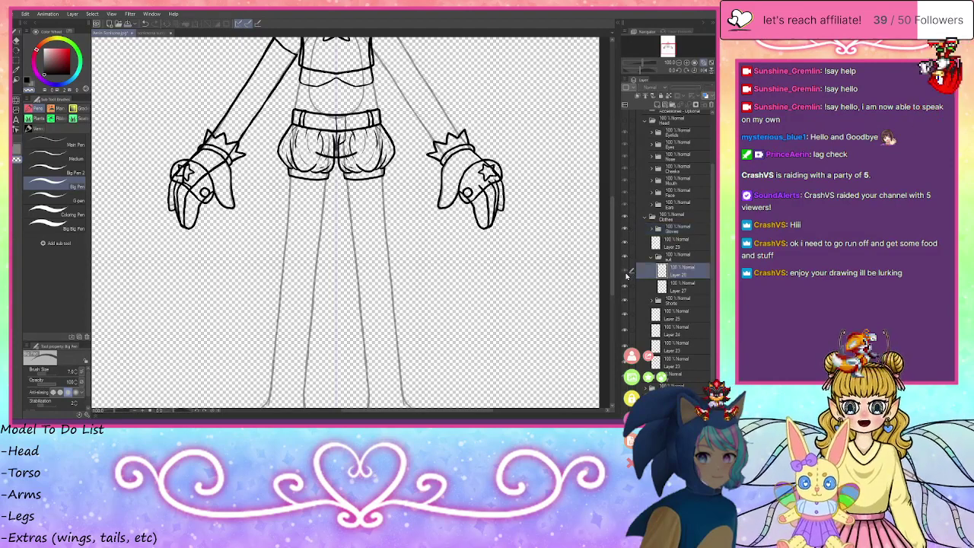
left_click(625, 286)
left_click(626, 286)
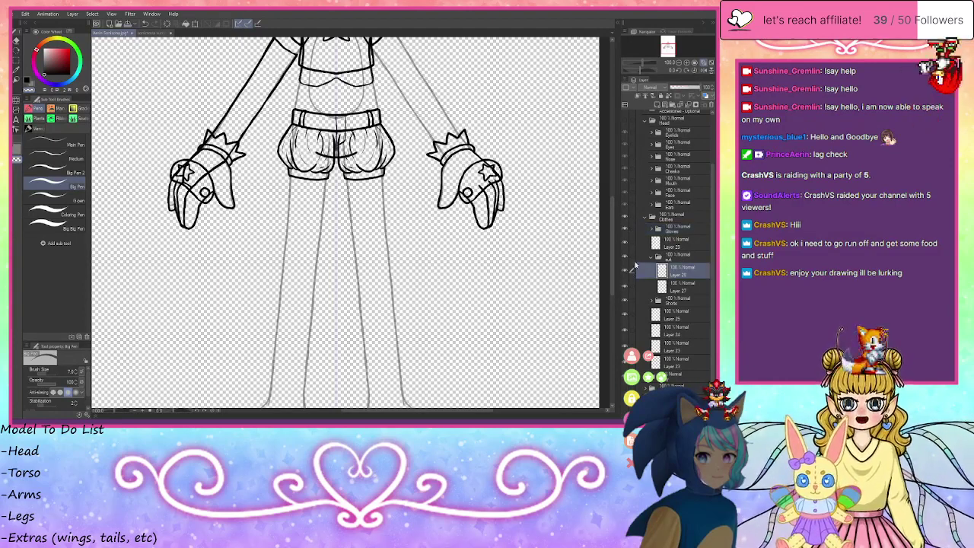
left_click(625, 258)
left_click(652, 257)
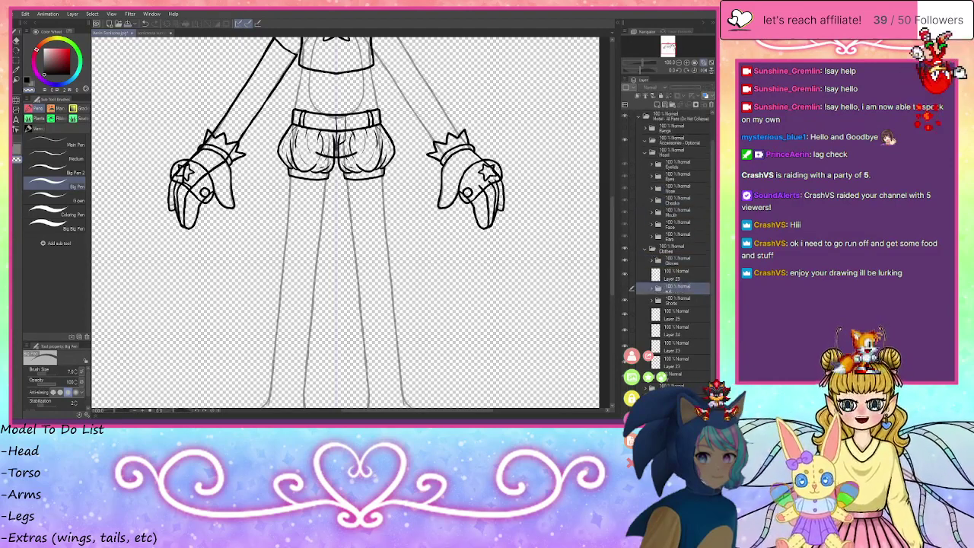
- Create a folder named Shoes above the Gloves folder inside Clothes, and add a new raster layer inside it
left_click_drag(669, 48, 668, 51)
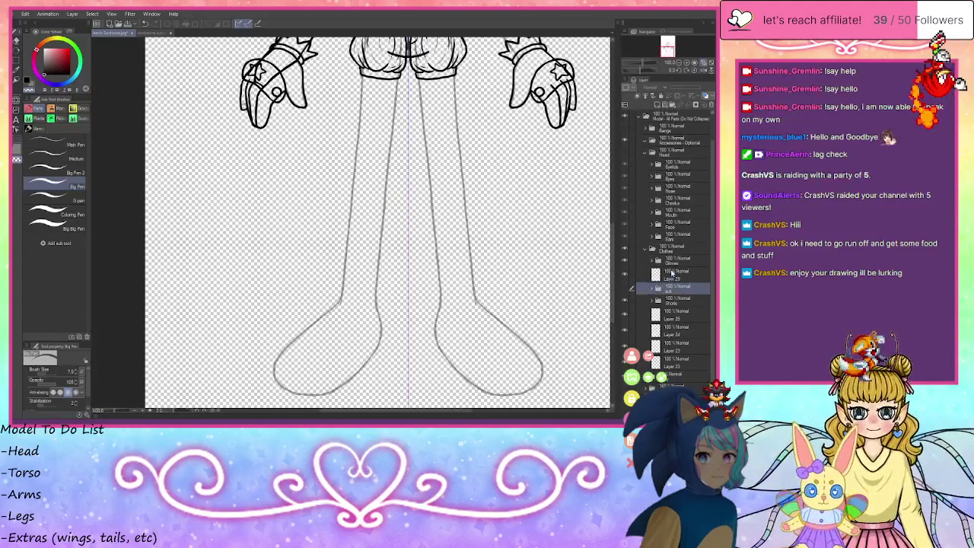
left_click(672, 275)
left_click(670, 259)
left_click(673, 105)
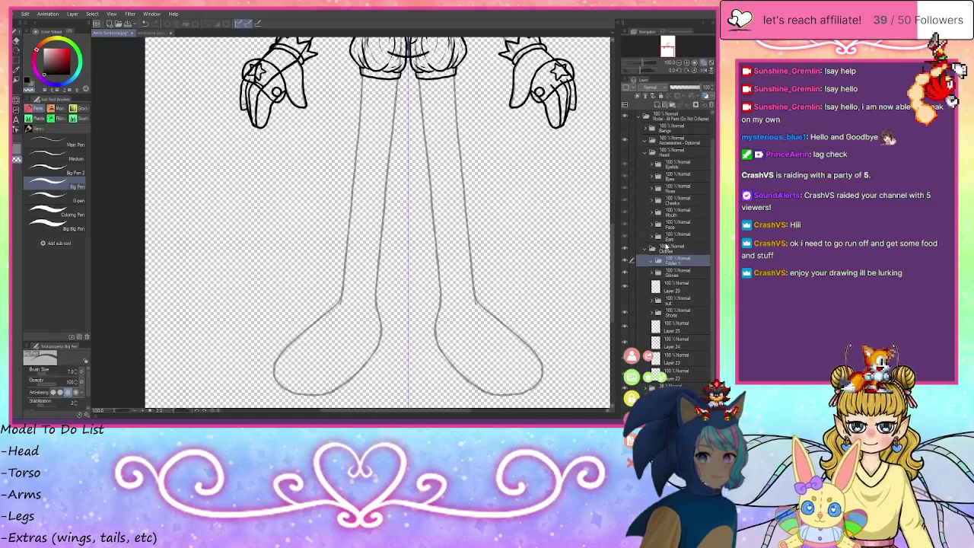
double_click(675, 263)
type("Shoes")
key("Return")
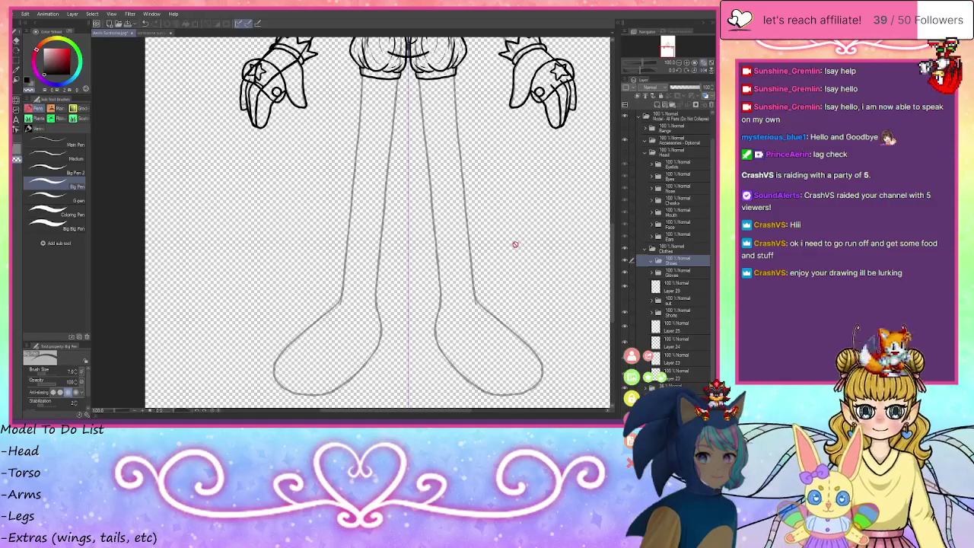
left_click(649, 104)
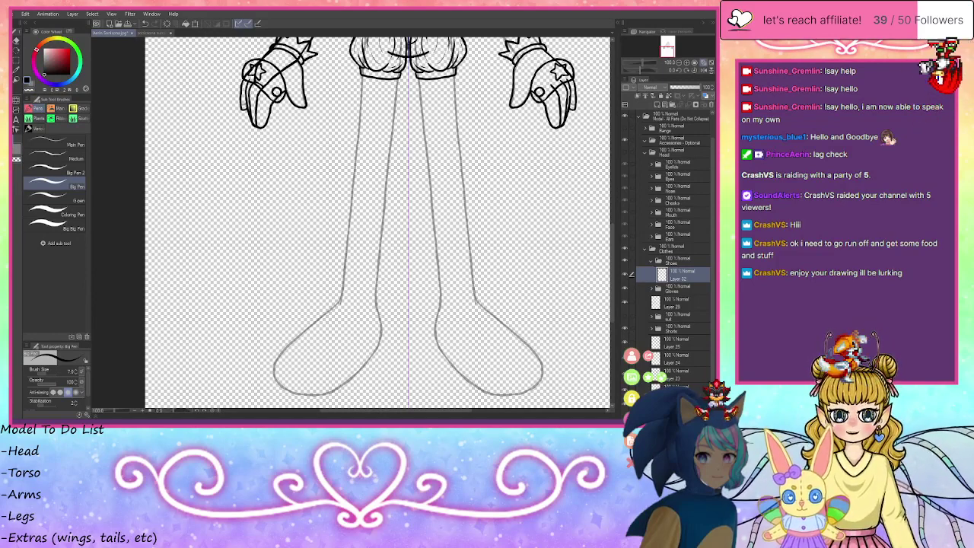
- Ink mirrored flared cuffs around both lower legs with the Big Pen, including a curved lower edge above each ankle
left_click_drag(475, 285, 480, 297)
mouse_move(335, 286)
left_mouse_down()
mouse_move(340, 298)
mouse_move(349, 229)
mouse_move(383, 249)
mouse_move(384, 273)
left_mouse_up()
left_click_drag(434, 237, 431, 290)
mouse_move(383, 255)
left_mouse_down()
mouse_move(386, 289)
mouse_move(440, 308)
left_mouse_up()
mouse_move(385, 288)
left_mouse_down()
mouse_move(373, 310)
mouse_move(372, 287)
left_mouse_up()
left_click_drag(446, 285, 471, 287)
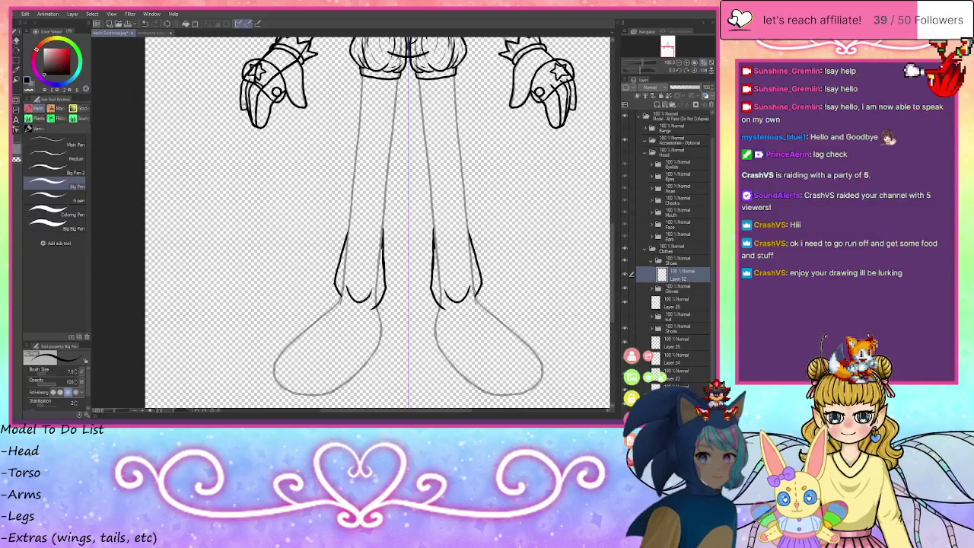
- Ink the inner side of both shoes from ankle to sole and draw a curved toe-cap line across each foot
left_click_drag(376, 305, 384, 336)
mouse_move(437, 317)
left_mouse_down()
mouse_move(433, 334)
mouse_move(383, 332)
mouse_move(349, 385)
mouse_move(320, 394)
left_mouse_up()
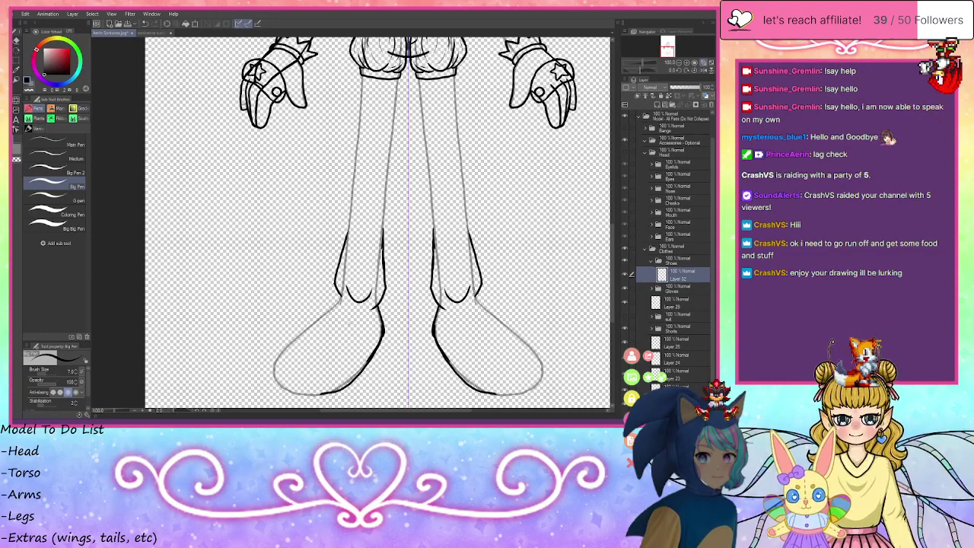
key("ctrl+z")
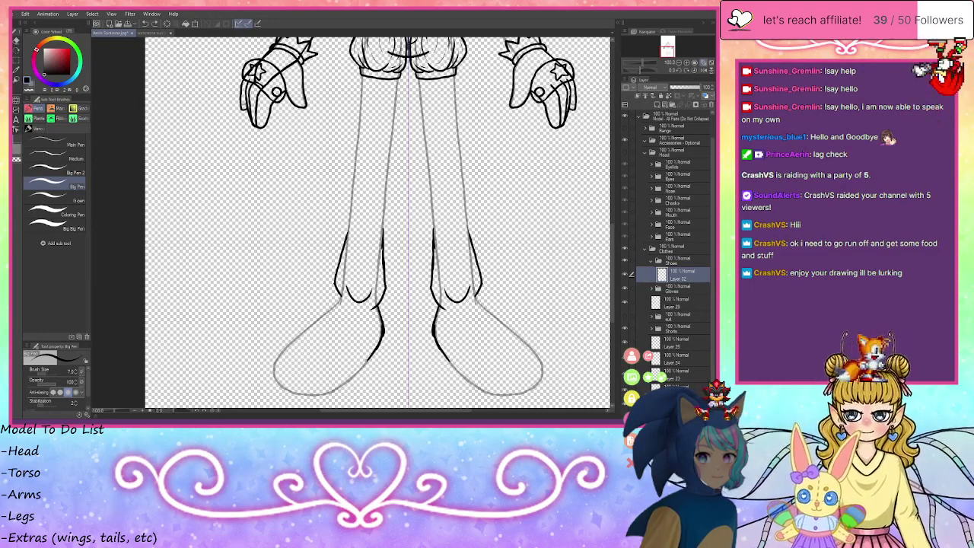
left_click_drag(378, 346, 349, 384)
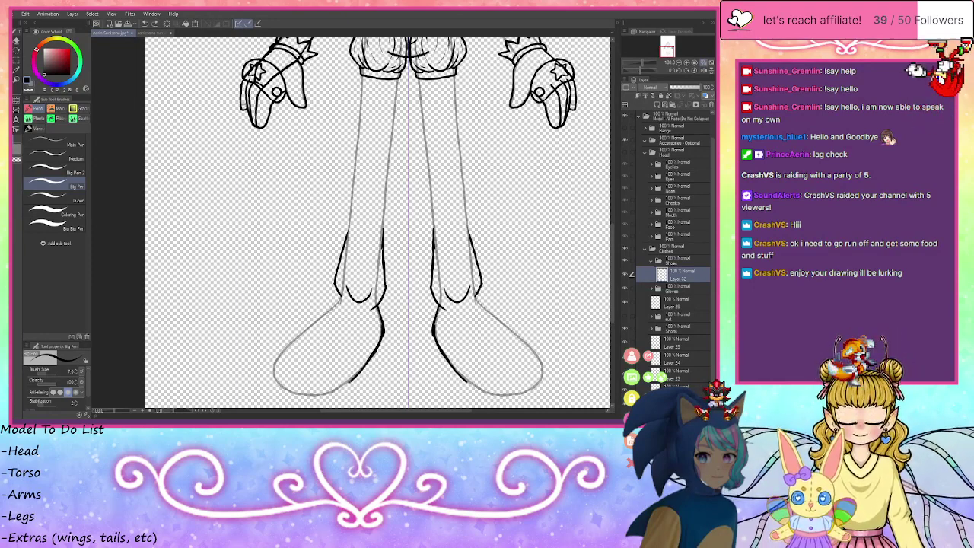
mouse_move(273, 366)
left_mouse_down()
mouse_move(292, 351)
mouse_move(326, 361)
mouse_move(346, 384)
left_mouse_up()
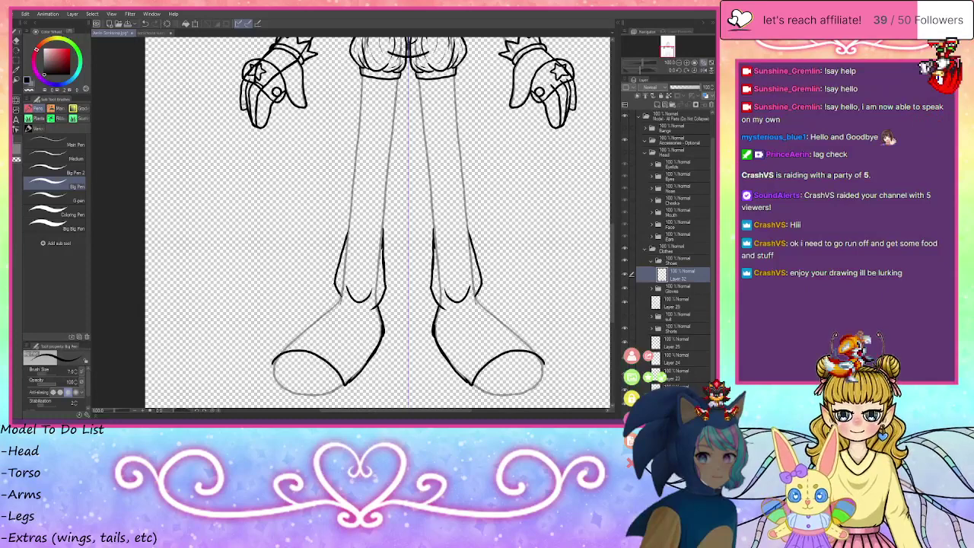
- Ink the outer edge of both shoes from ankle to toe cap, undoing and redrawing the rough strokes
mouse_move(340, 296)
left_mouse_down()
mouse_move(275, 359)
mouse_move(333, 307)
left_mouse_up()
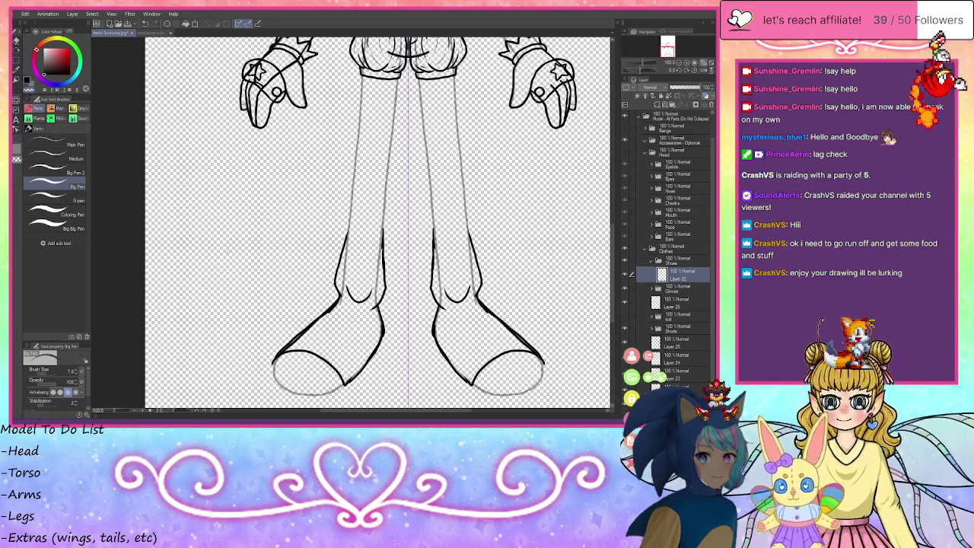
key("ctrl+z")
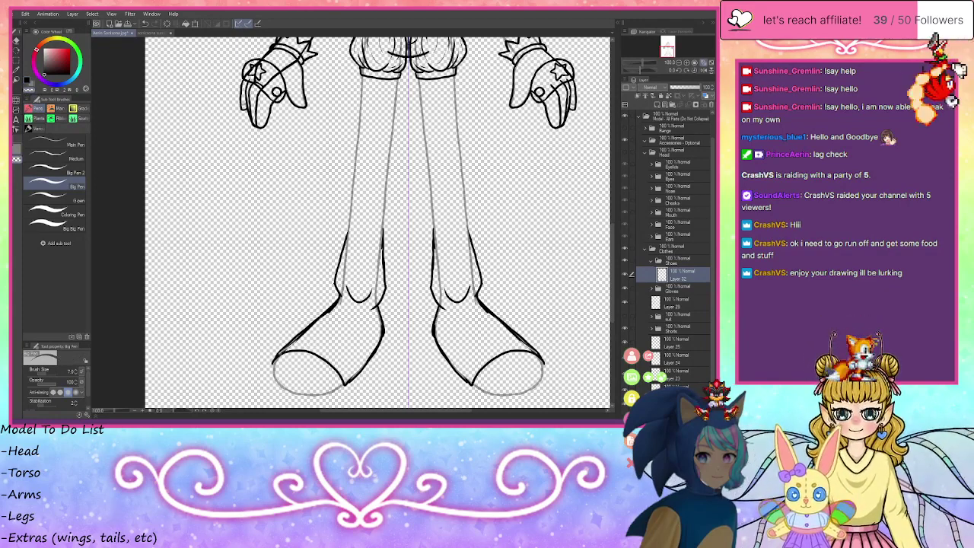
key("ctrl+z")
key("ctrl+z")
key("ctrl+z")
key("ctrl+z")
key("ctrl+z")
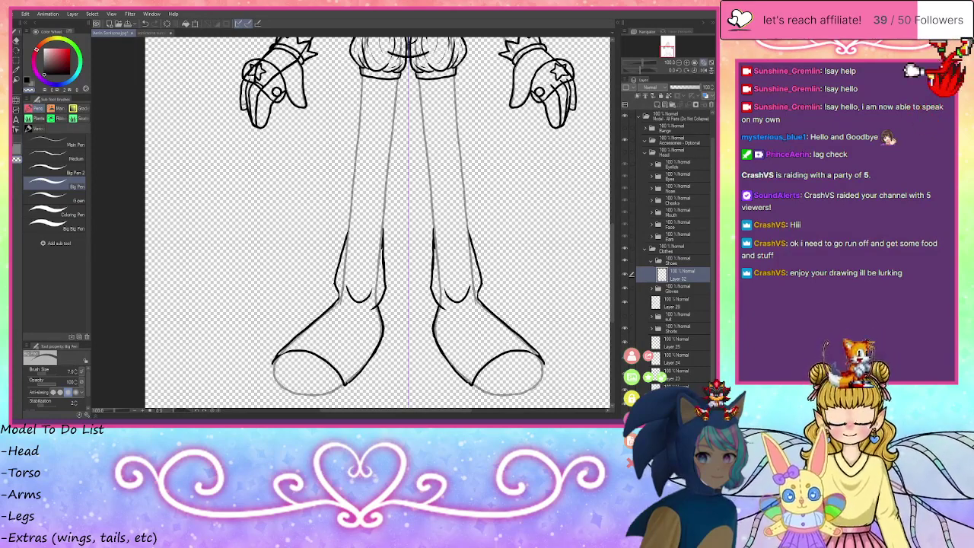
- Clear the overlap at the toe cap's corner, ink the rounded toe outline and add two curved dividing lines inside it
left_click(687, 63)
left_click(686, 63)
left_click_drag(667, 52, 666, 56)
left_click_drag(256, 268, 270, 249)
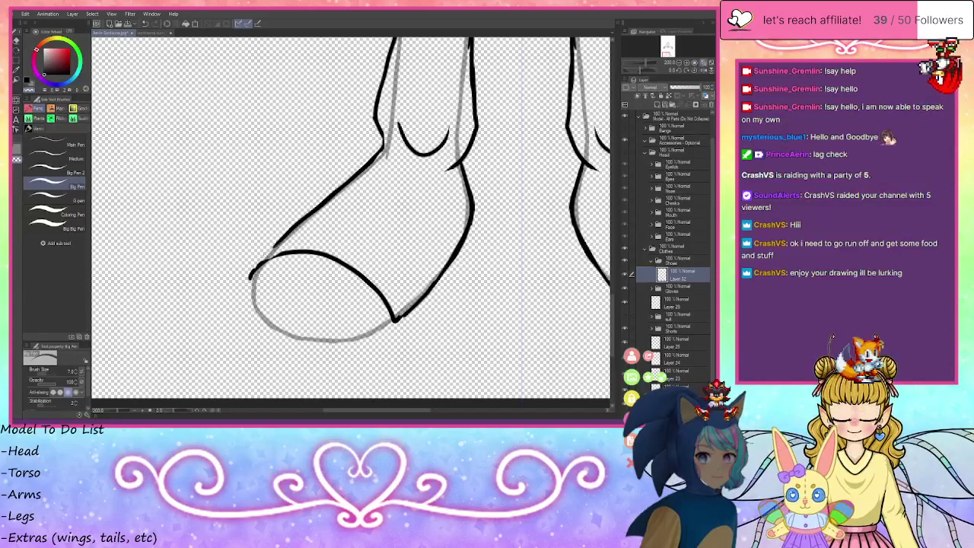
left_click(28, 81)
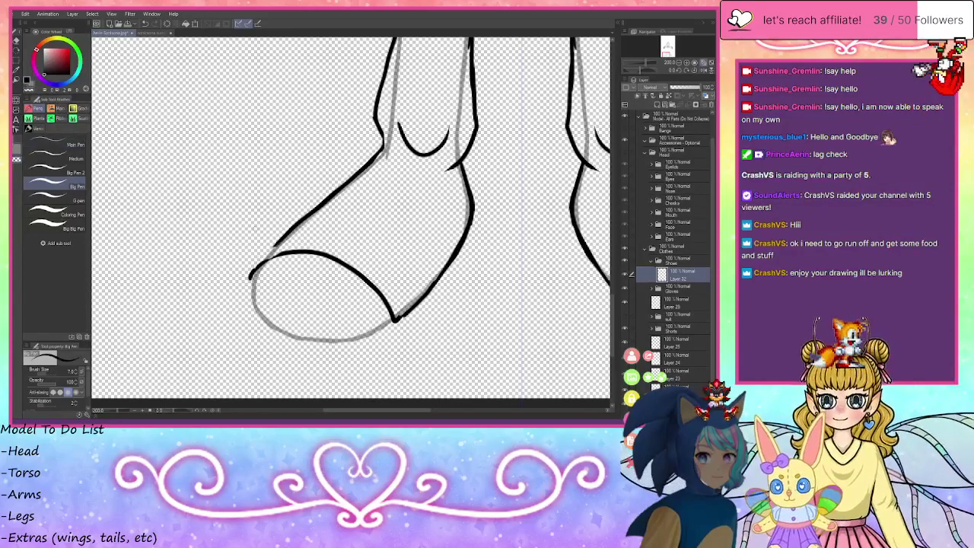
mouse_move(279, 242)
left_mouse_down()
mouse_move(248, 286)
mouse_move(256, 325)
mouse_move(359, 338)
mouse_move(297, 341)
left_mouse_up()
mouse_move(351, 268)
left_mouse_down()
mouse_move(335, 284)
mouse_move(330, 341)
left_mouse_up()
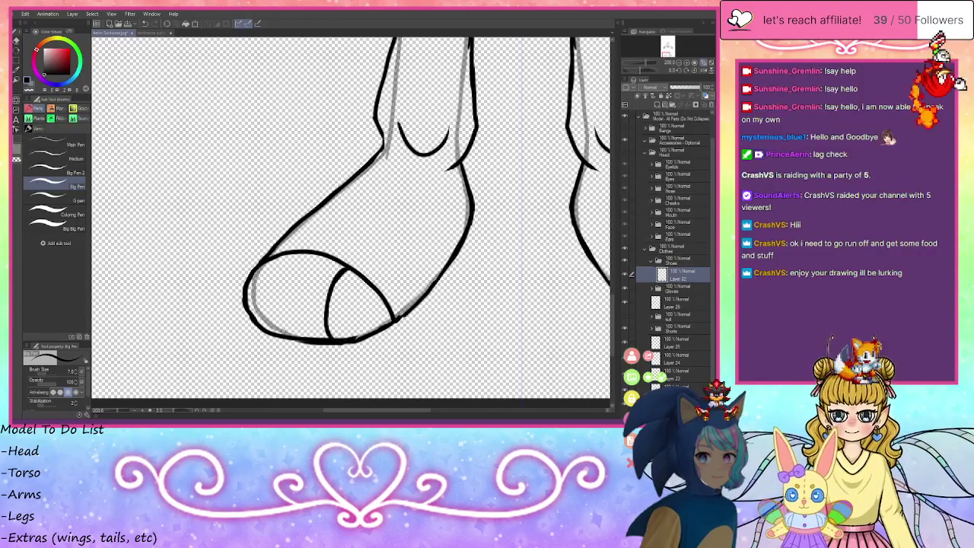
mouse_move(271, 329)
left_mouse_down()
mouse_move(266, 303)
mouse_move(293, 256)
left_mouse_up()
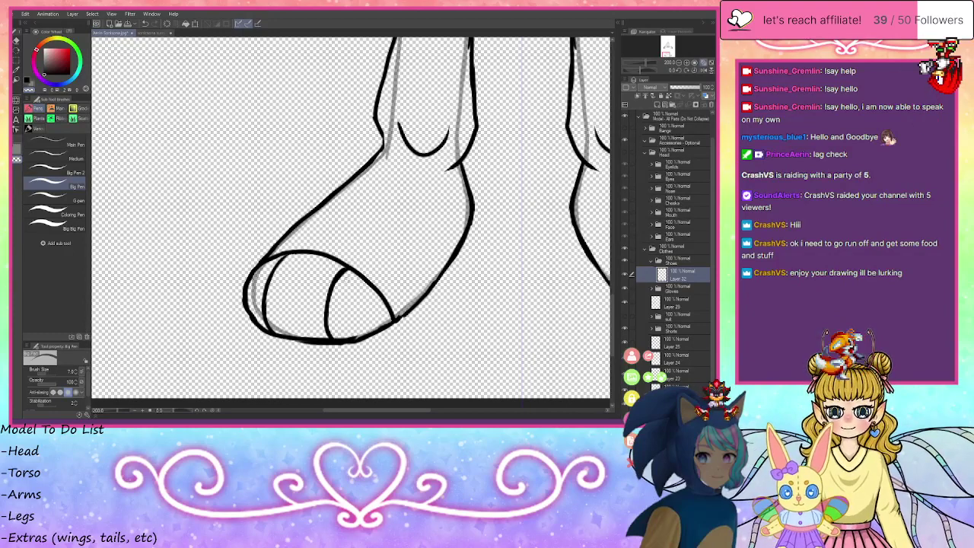
- Undo the last stroke and trim the excess thickness along the toe's outer and bottom outline
key("ctrl+z")
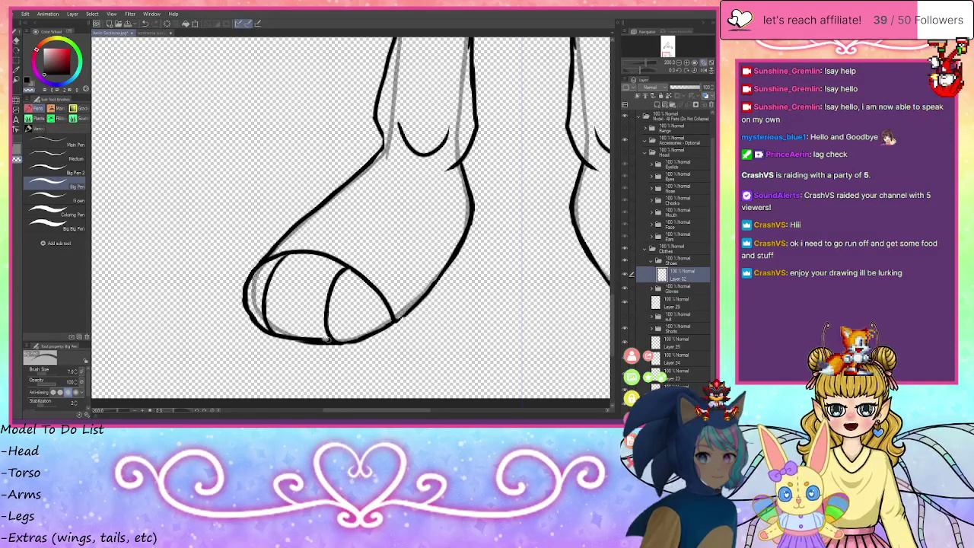
left_click_drag(328, 340, 277, 332)
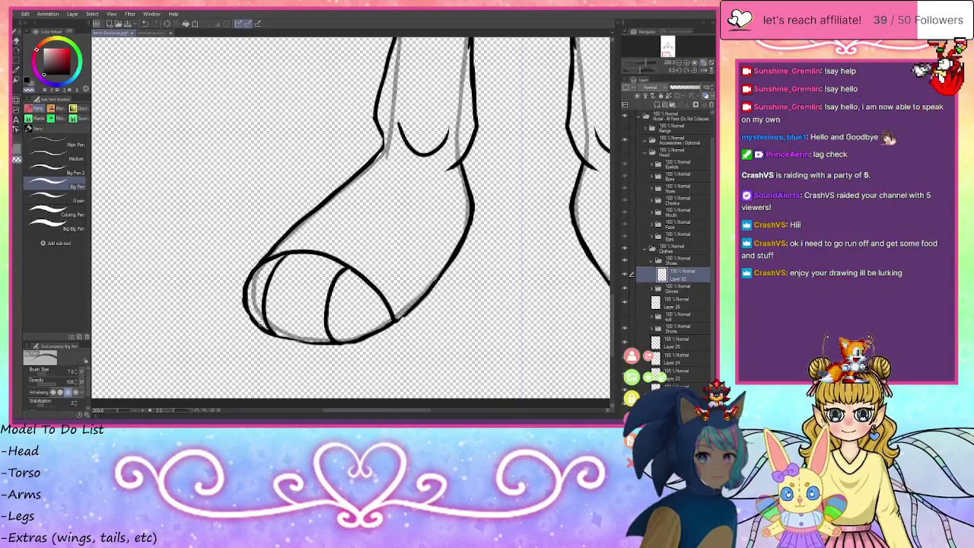
mouse_move(249, 324)
left_mouse_down()
mouse_move(267, 251)
mouse_move(295, 224)
left_mouse_up()
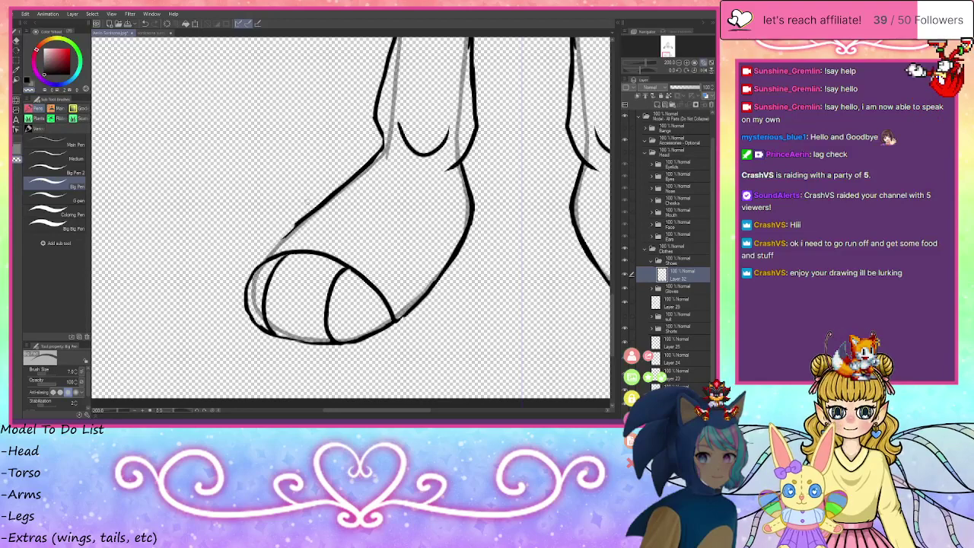
left_click_drag(265, 325, 265, 330)
left_click_drag(243, 297, 256, 330)
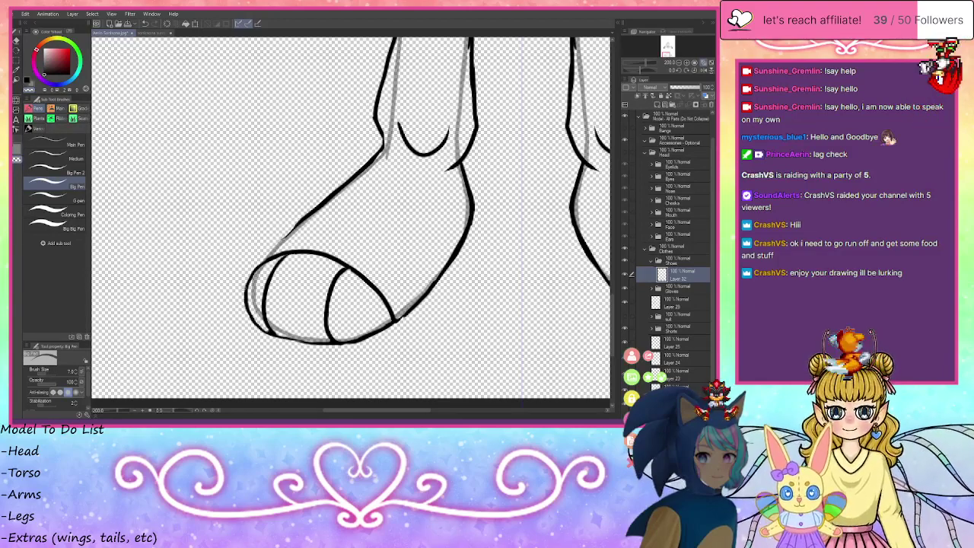
- Touch up the toe cap's outline along its outer edge and sole into a clean, even line
left_click(27, 81)
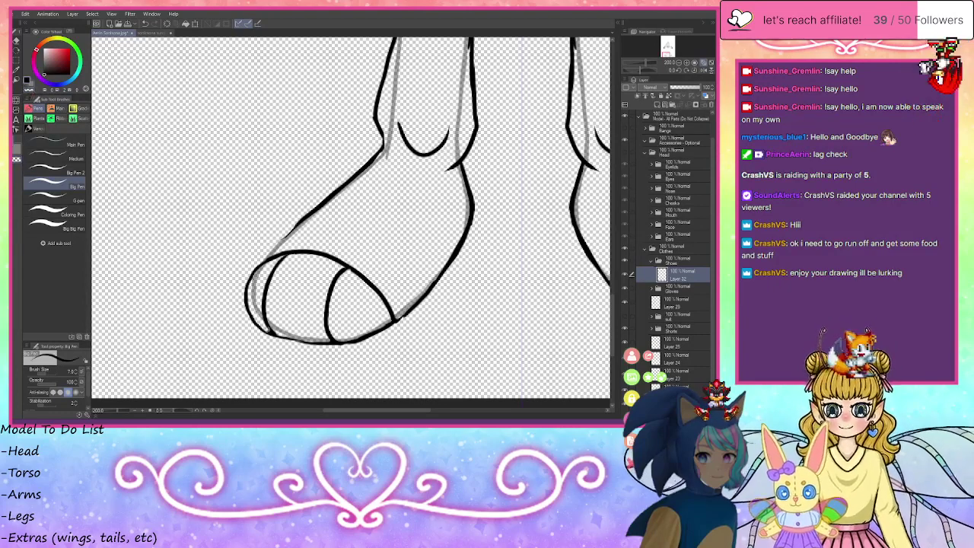
mouse_move(273, 333)
left_mouse_down()
mouse_move(263, 312)
mouse_move(256, 321)
mouse_move(246, 290)
left_mouse_up()
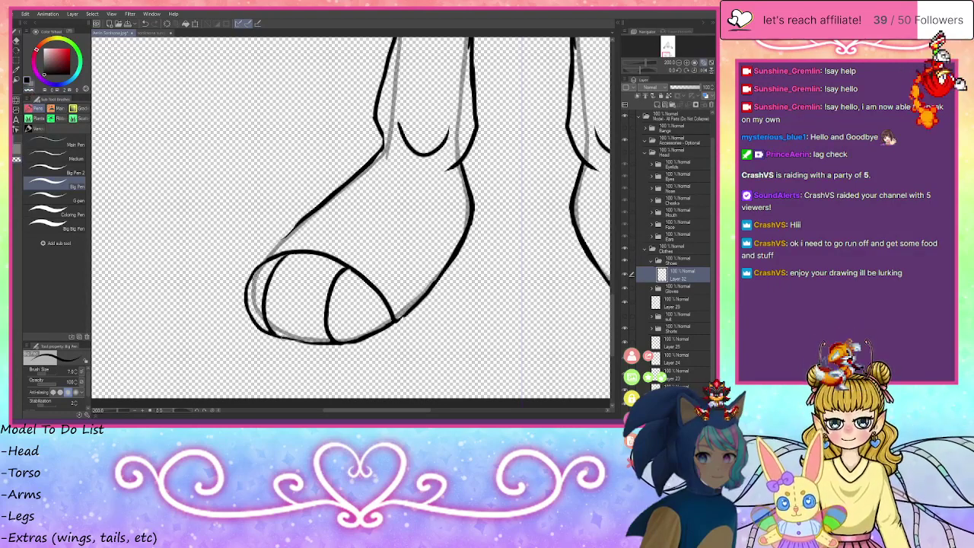
left_click_drag(275, 334, 334, 344)
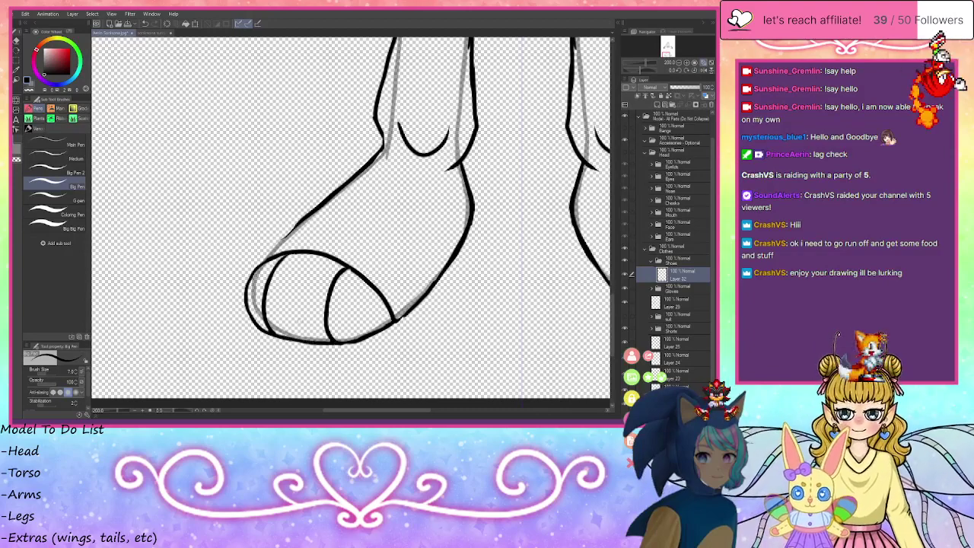
left_click_drag(403, 314, 345, 343)
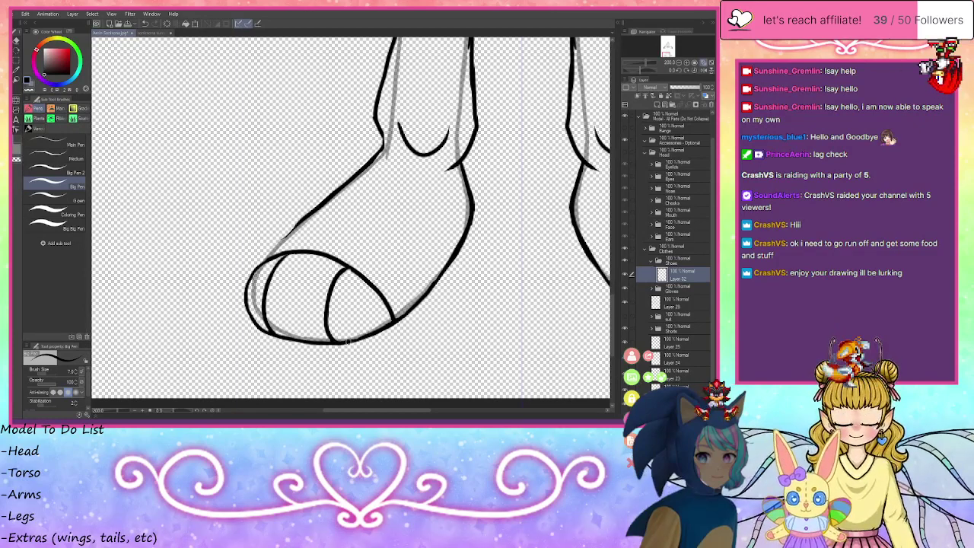
- Ink the shoe's instep line down to the toe cap and add a mirrored horizontal line across both thighs below the shorts
left_click_drag(267, 259, 320, 207)
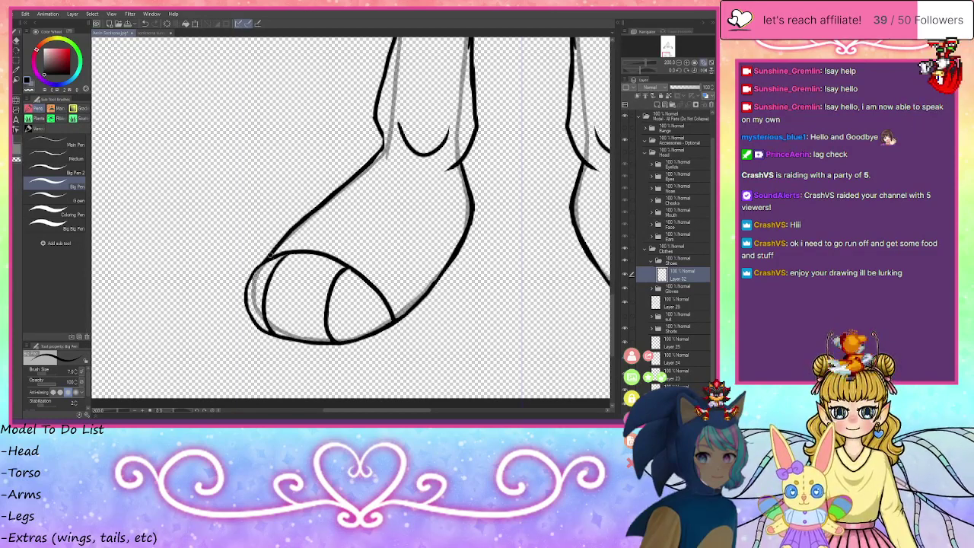
left_click(679, 63)
left_click(679, 63)
left_click_drag(668, 55, 670, 53)
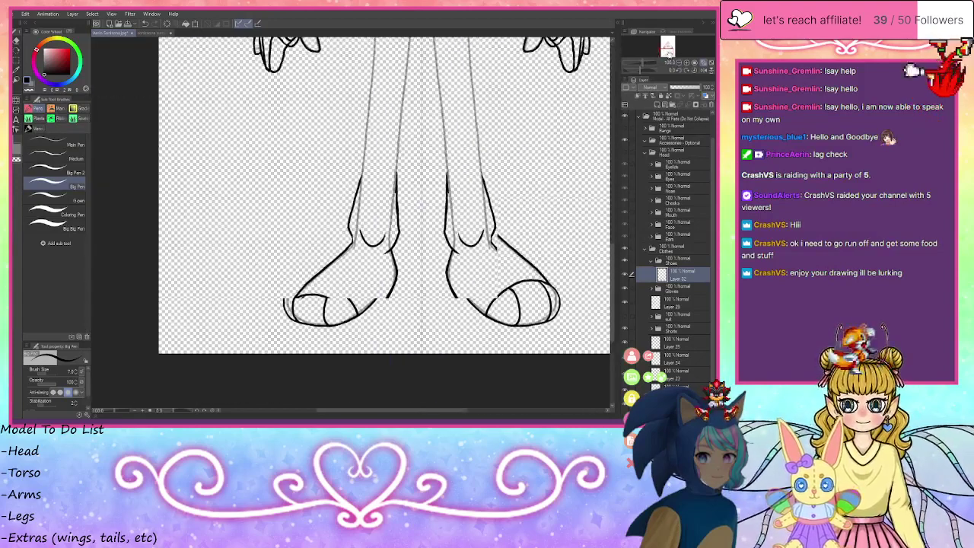
left_click(668, 49)
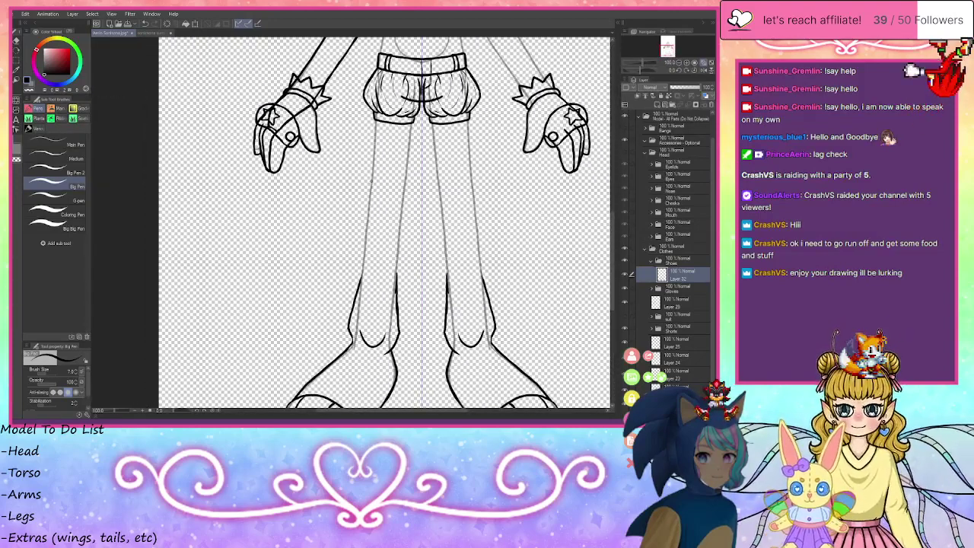
left_click_drag(373, 178, 405, 179)
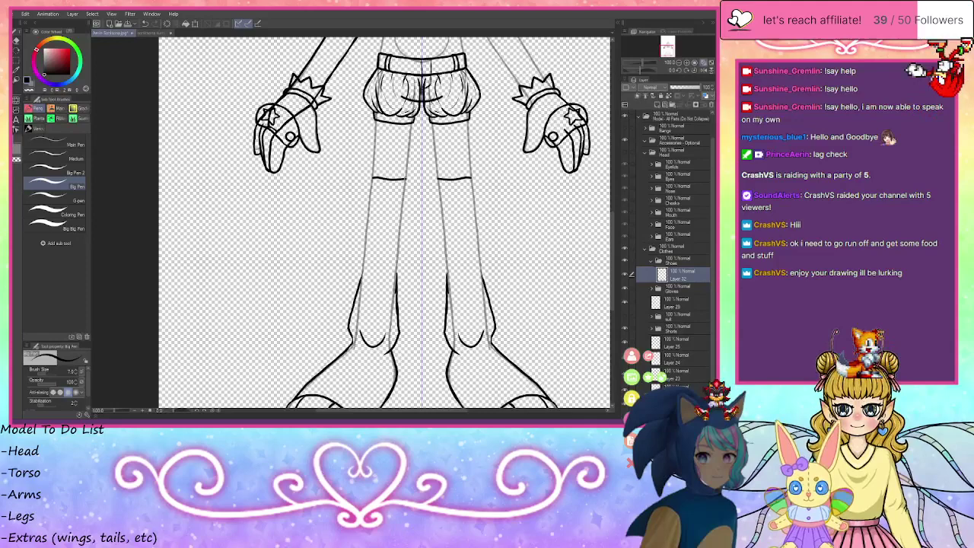
- Ink mirrored wavy knee sections under the thigh lines on both legs, with bulging sides tapering inward and a short fold mark
left_click(686, 65)
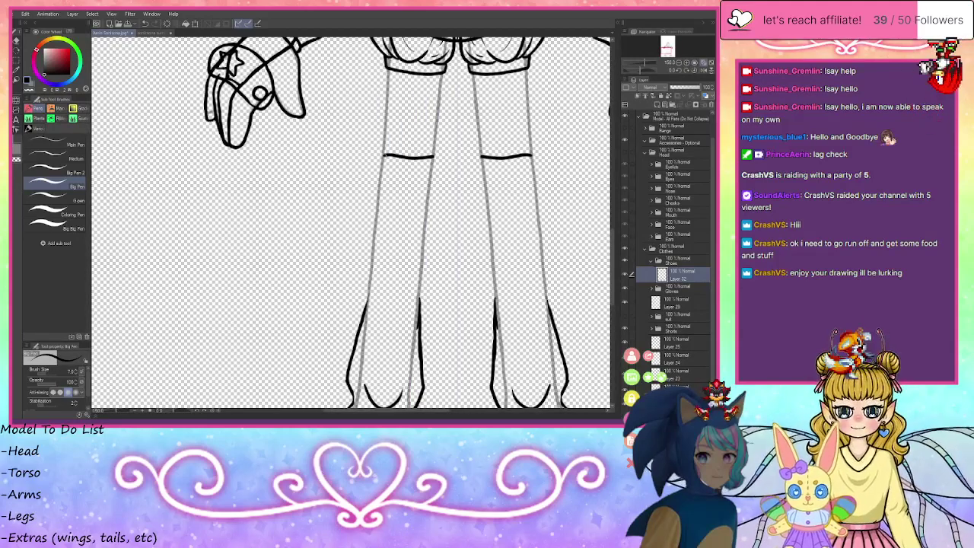
mouse_move(390, 155)
left_mouse_down()
mouse_move(373, 169)
mouse_move(382, 241)
left_mouse_up()
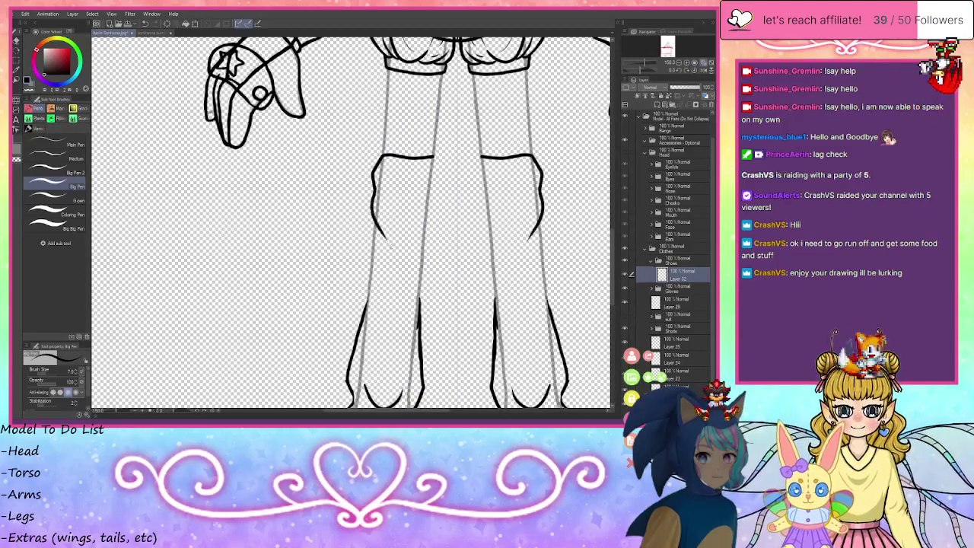
left_click_drag(389, 189, 402, 207)
mouse_move(432, 155)
left_mouse_down()
mouse_move(438, 180)
mouse_move(403, 254)
left_mouse_up()
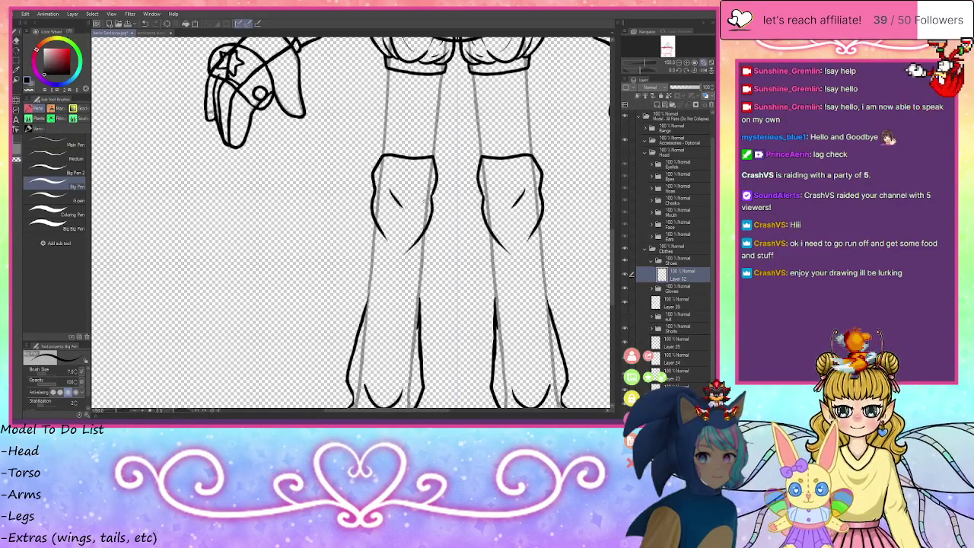
- Add the second knee fold, ink both side lines from knee to boot, and trim the overlaps where they meet the boots
mouse_move(417, 192)
left_mouse_down()
mouse_move(426, 200)
mouse_move(373, 232)
mouse_move(354, 340)
left_mouse_up()
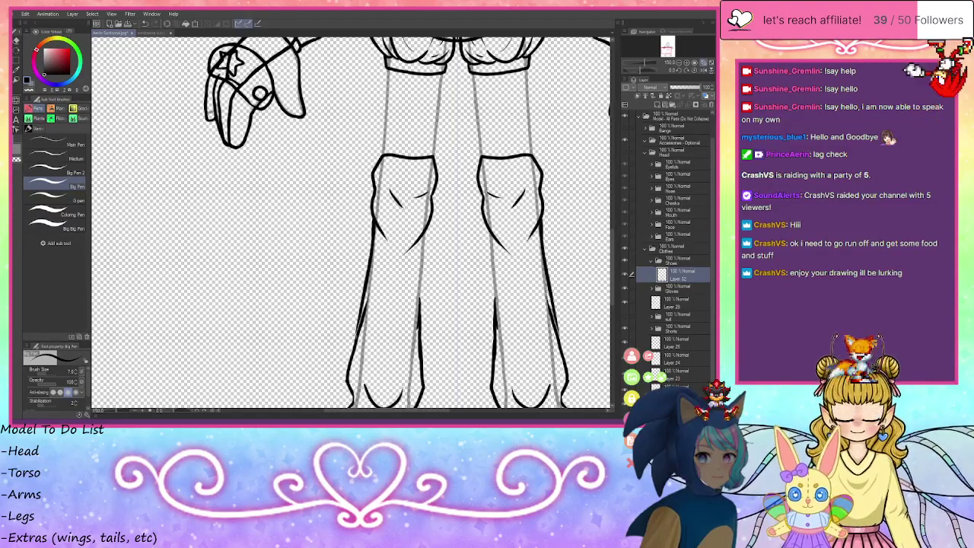
left_click_drag(429, 226, 418, 341)
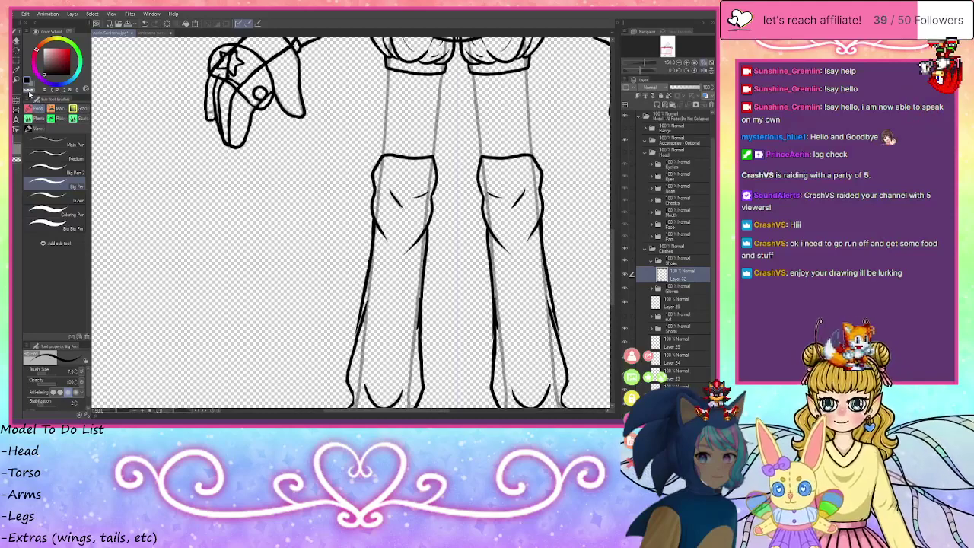
left_click_drag(370, 291, 358, 341)
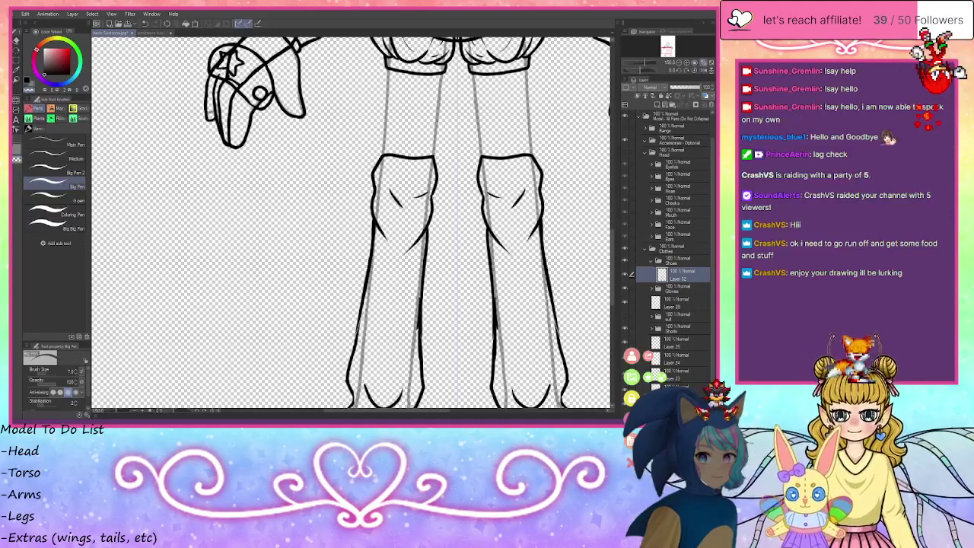
left_click_drag(421, 282, 417, 360)
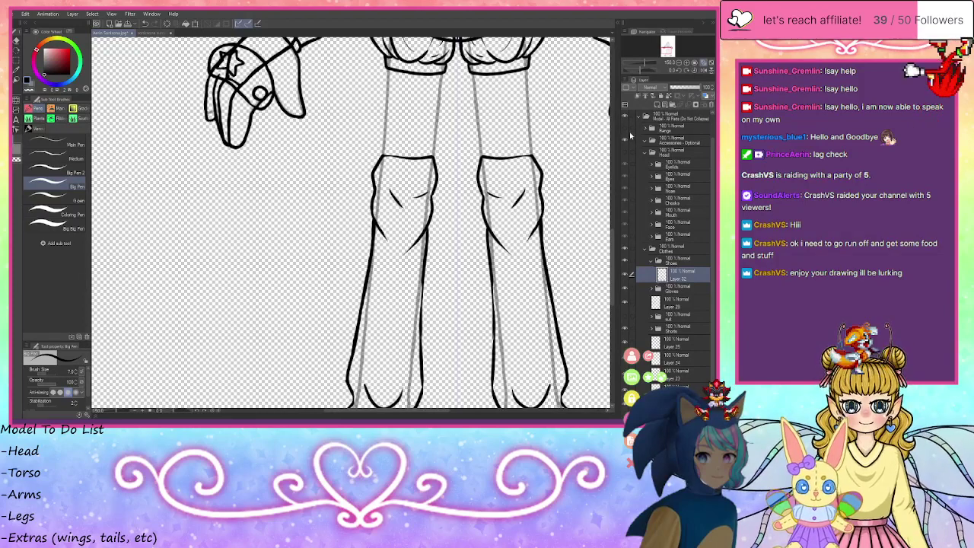
- Erase the knee section and its fold marks from the leg on the canvas's right side only
scroll(631, 131, "up", 2)
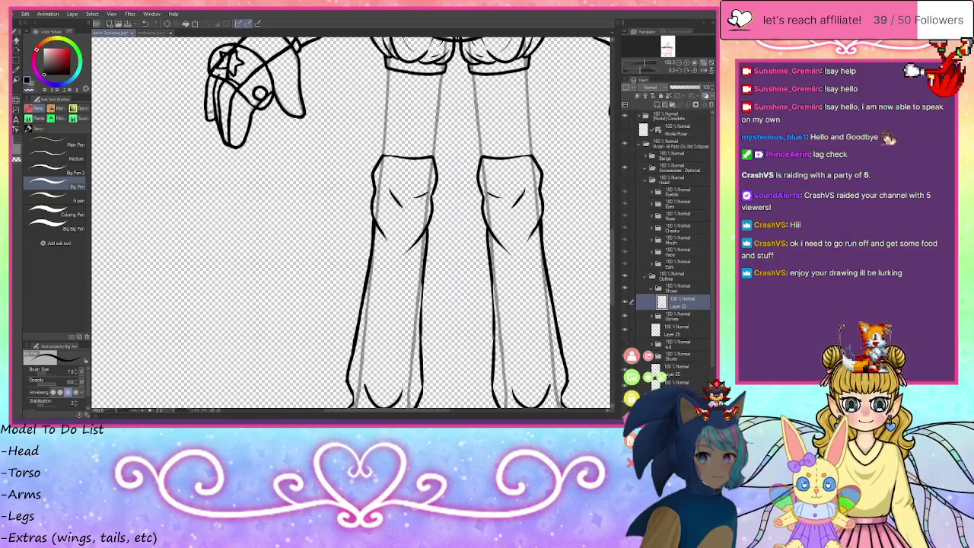
left_click(16, 42)
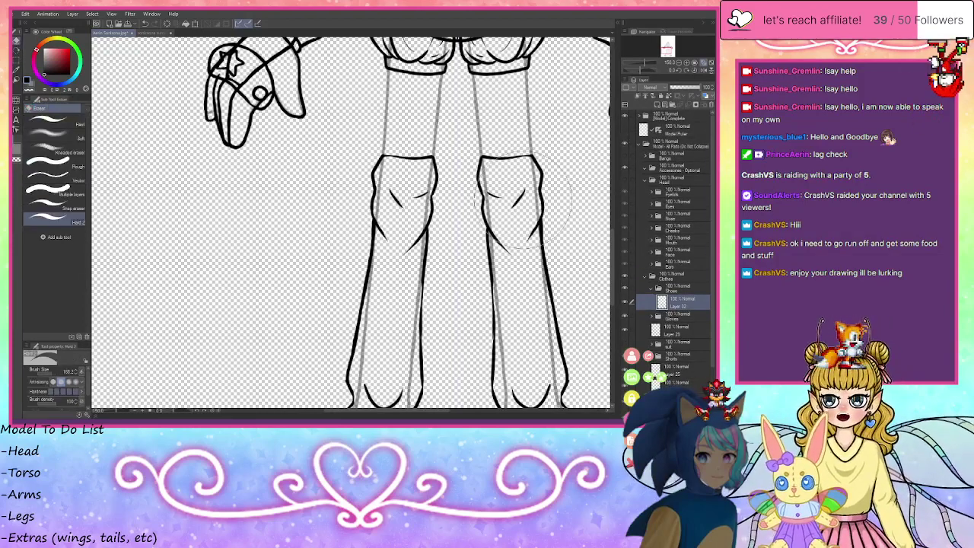
mouse_move(525, 199)
left_mouse_down()
mouse_move(502, 190)
mouse_move(495, 210)
mouse_move(514, 206)
left_mouse_up()
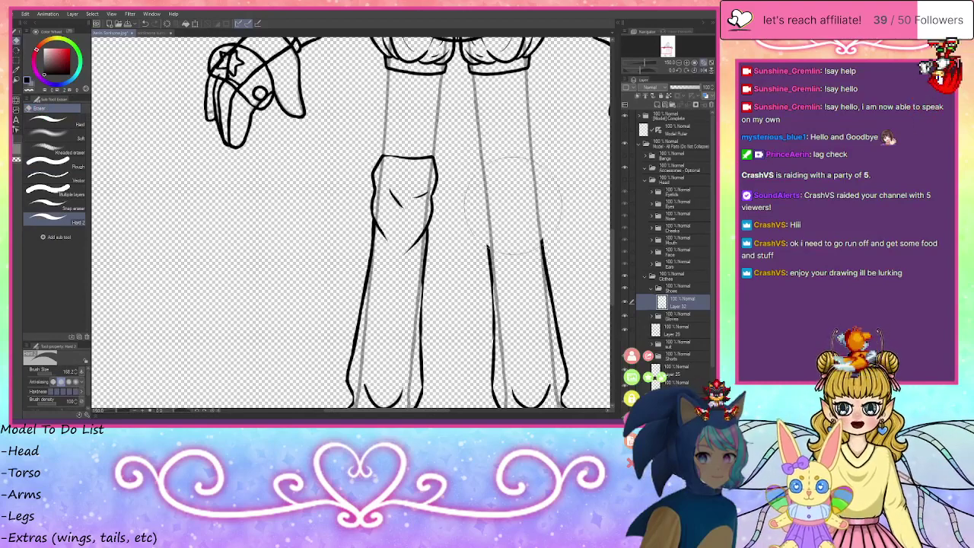
left_click_drag(22, 95, 14, 91)
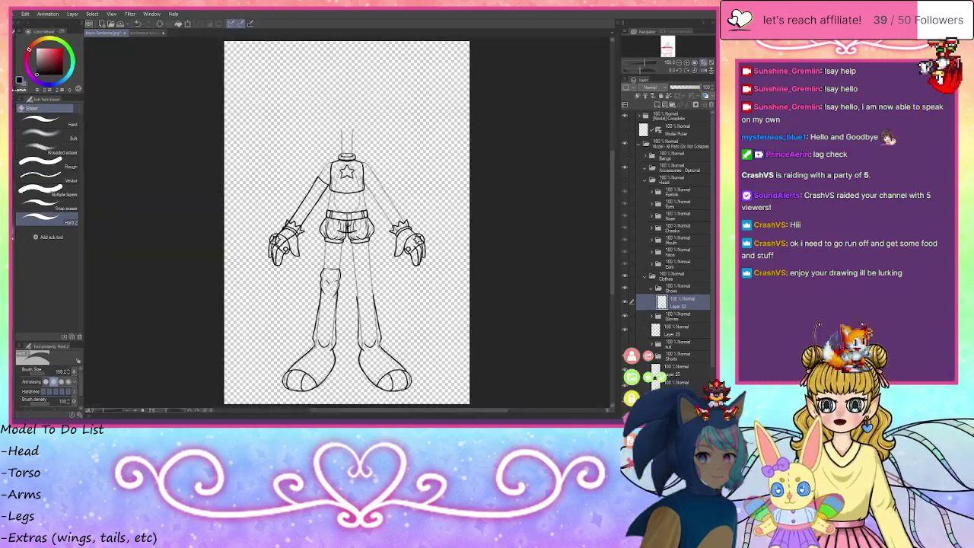
- With the Big Pen, ink a flat upper edge with a narrow central strap reaching the shorts hem on the cleared leg
key("p")
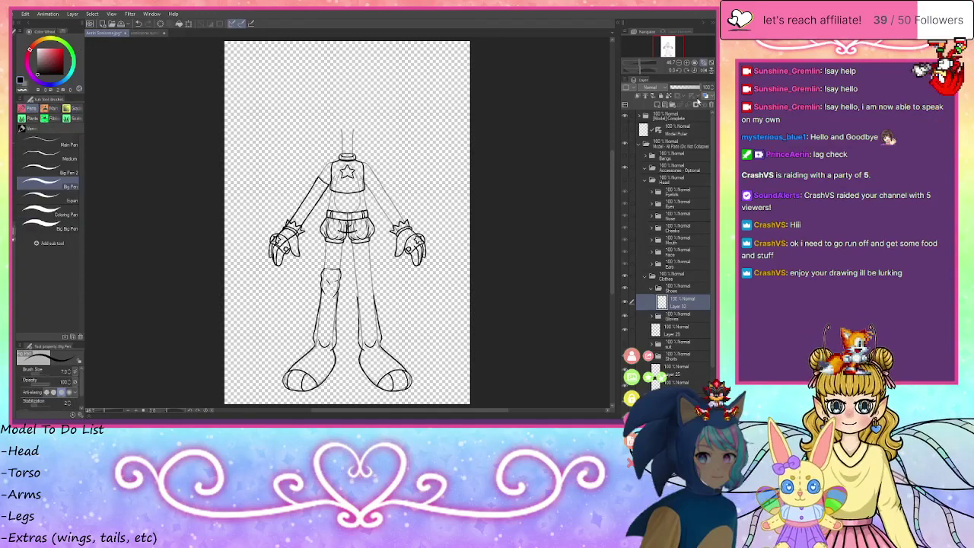
left_click(687, 63)
left_click(687, 63)
left_click(686, 64)
left_click(687, 64)
left_click_drag(669, 47, 671, 48)
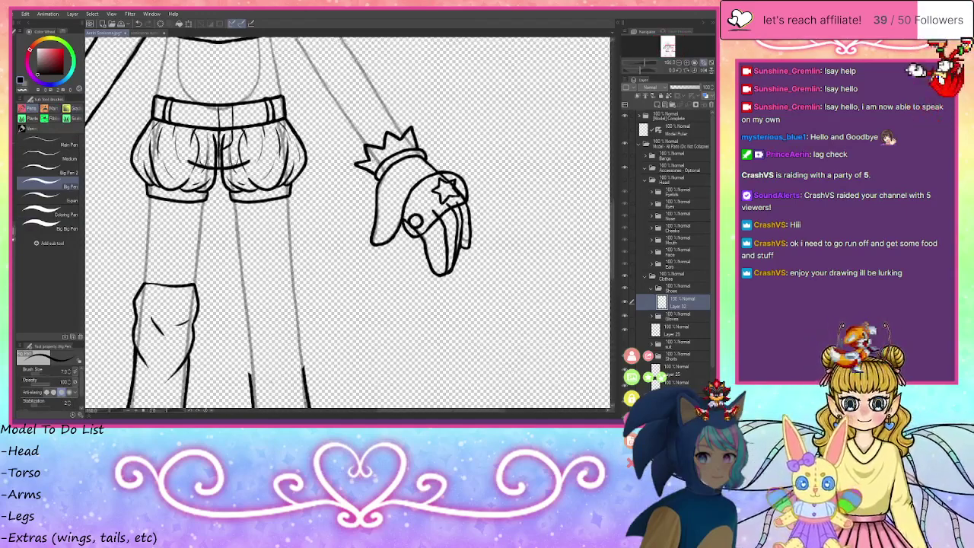
scroll(446, 153, "up", 1)
scroll(446, 153, "up", 1)
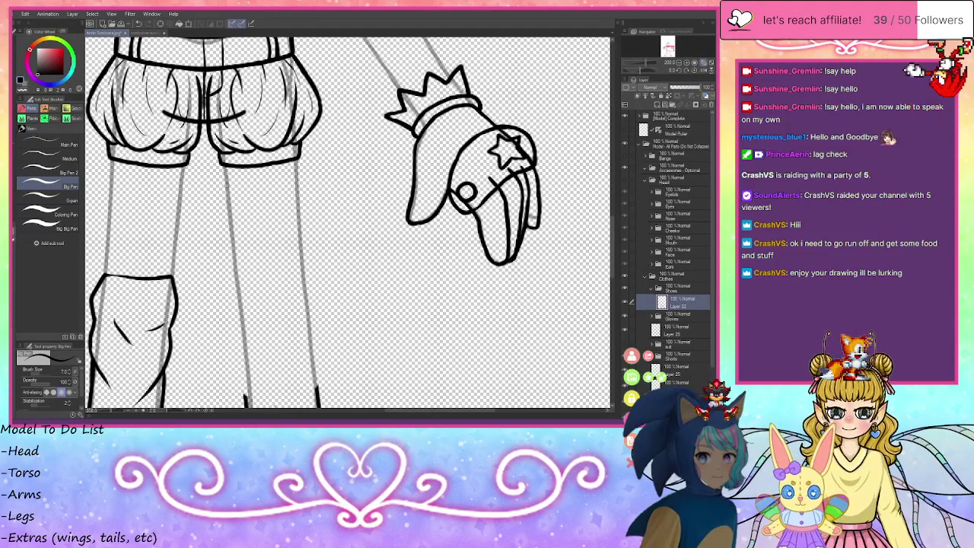
left_click_drag(226, 183, 259, 180)
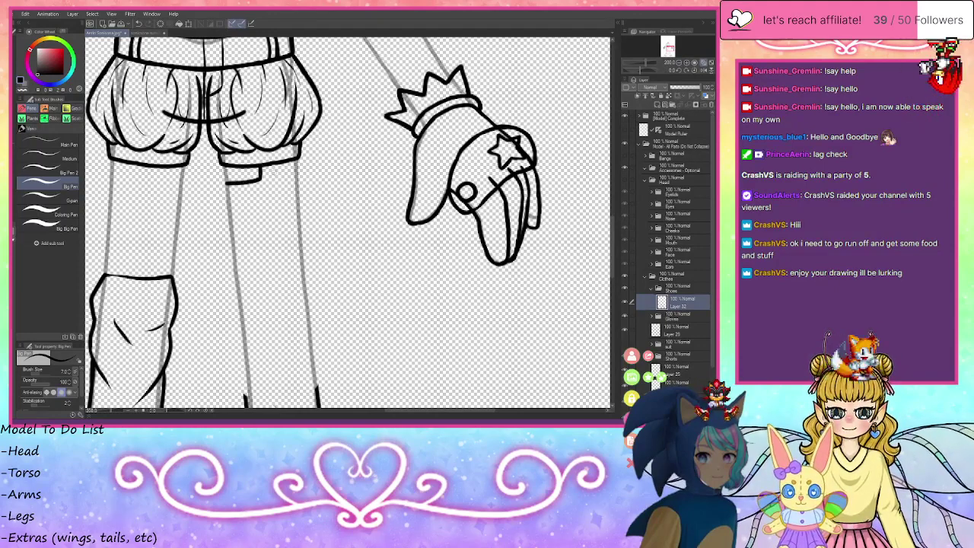
left_click_drag(274, 164, 289, 179)
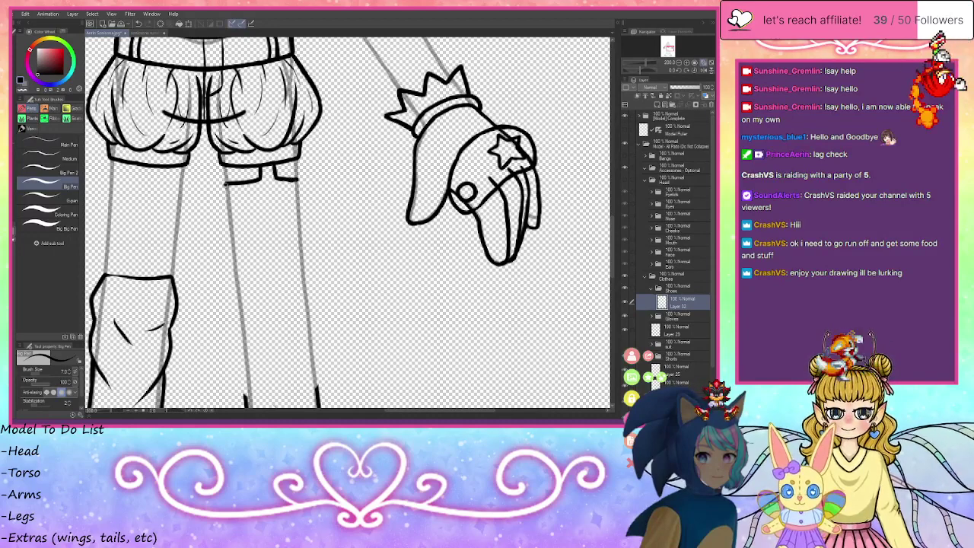
- Ink the cleared leg's inner and outer side lines from its upper edge down to the boot, undoing and redrawing the inner one
left_click_drag(226, 183, 252, 398)
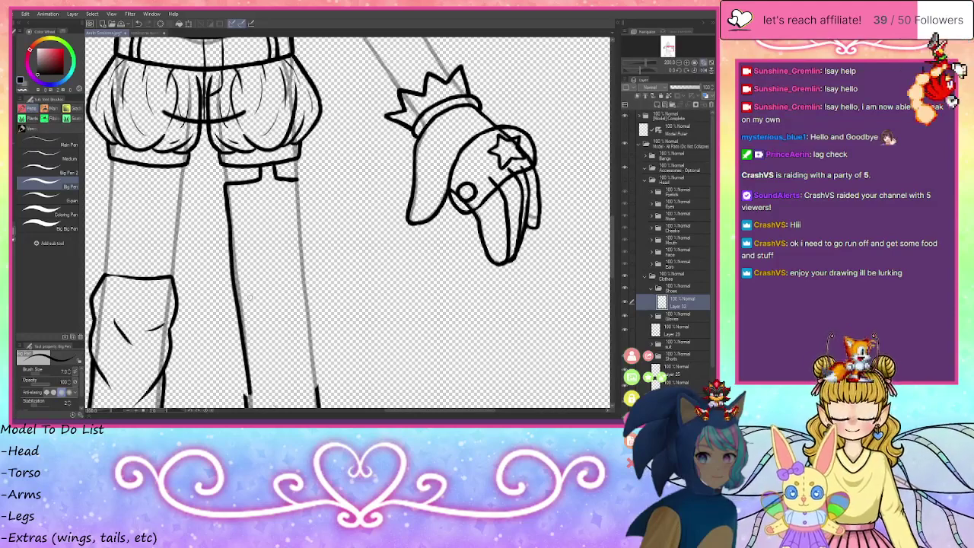
key("ctrl+z")
left_click_drag(225, 200, 252, 401)
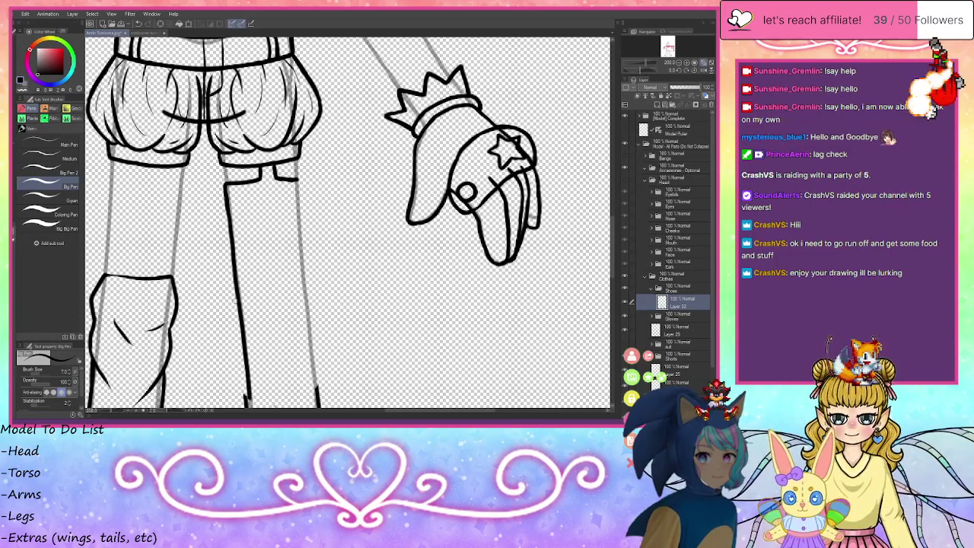
left_click_drag(236, 294, 243, 375)
left_click_drag(241, 339, 247, 403)
left_click_drag(242, 356, 244, 398)
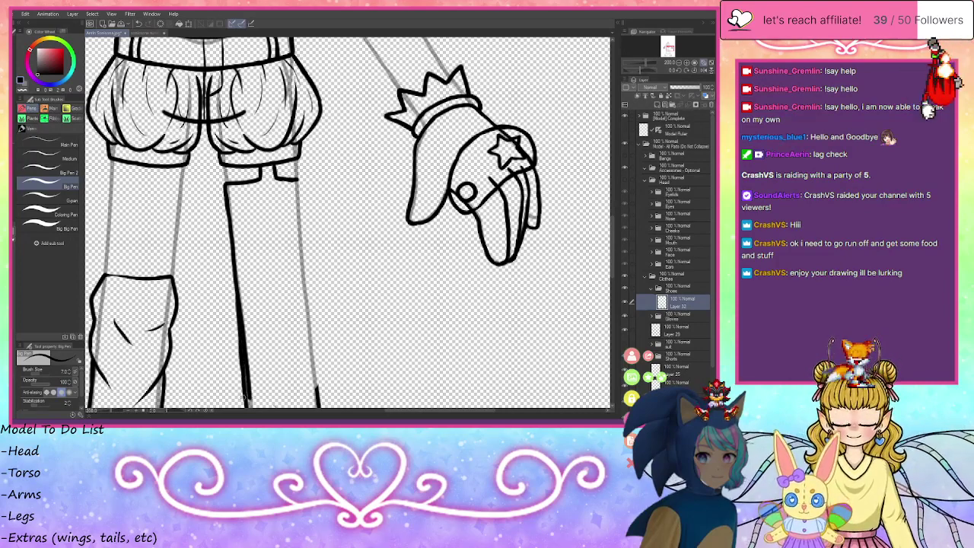
left_click_drag(297, 180, 321, 408)
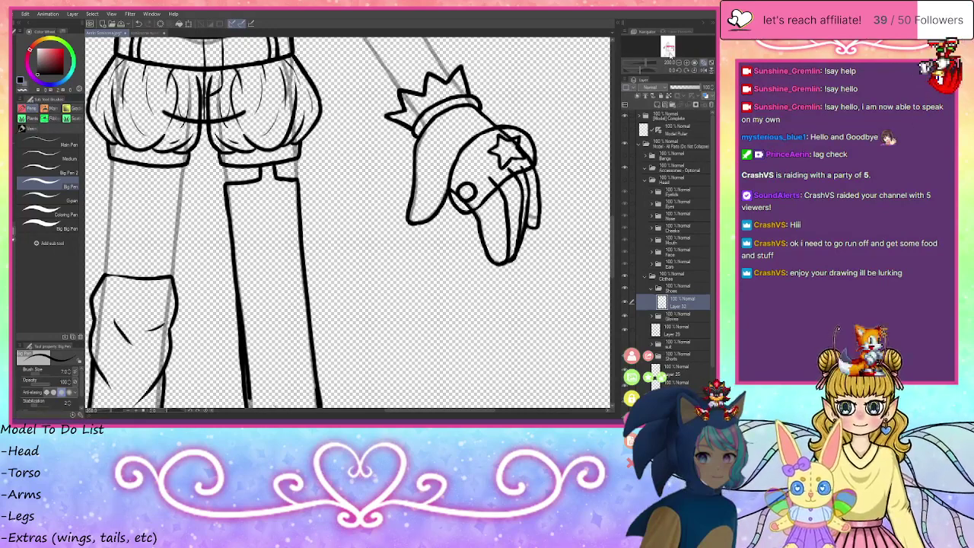
- Trim the excess thickness where the same leg's side lines join the boot lines, and re-ink the inner joint
left_click_drag(669, 53, 668, 51)
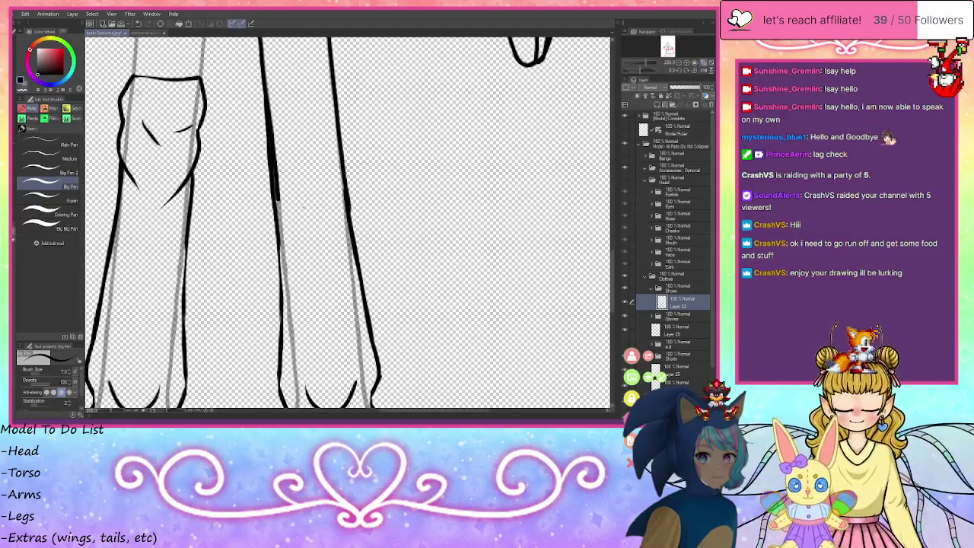
left_click(24, 91)
left_click_drag(262, 99, 271, 194)
left_click_drag(268, 159, 273, 200)
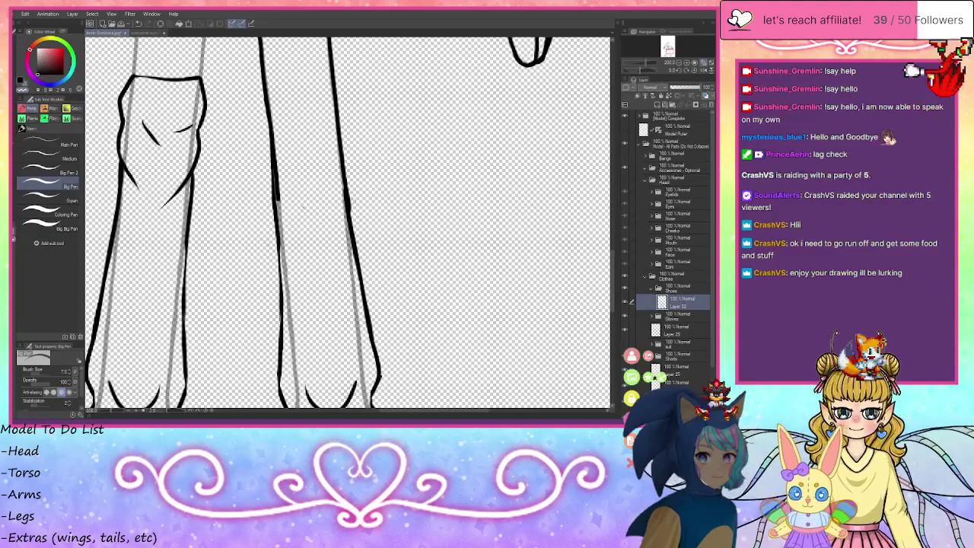
left_click_drag(348, 183, 350, 237)
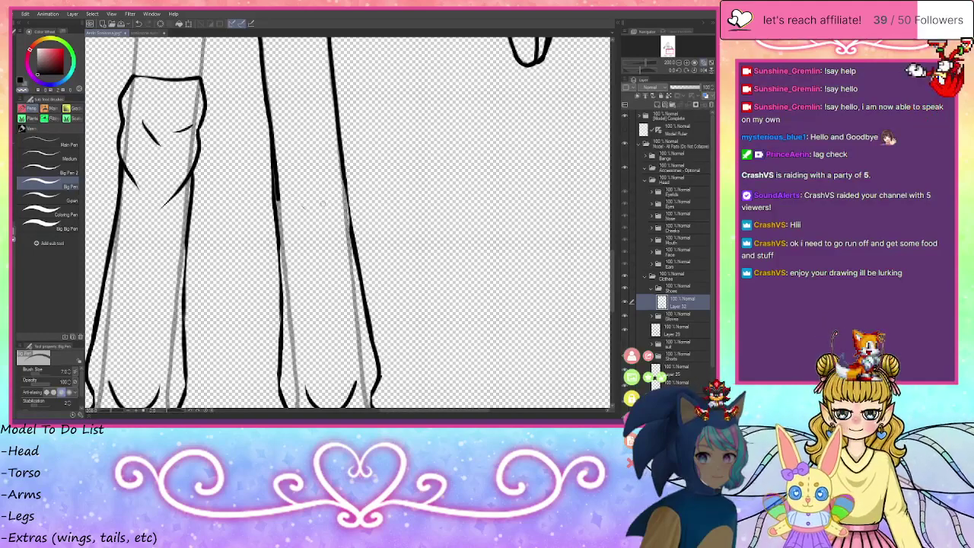
left_click(20, 81)
left_click_drag(274, 167, 281, 328)
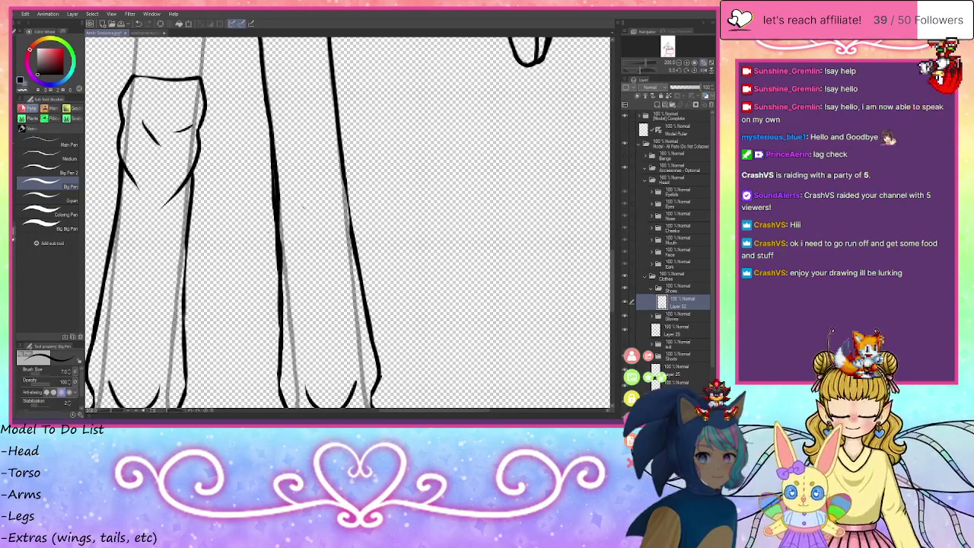
- Thin the leg's inner line around the joint and touch up both side lines into smooth, continuous contours
left_click(26, 92)
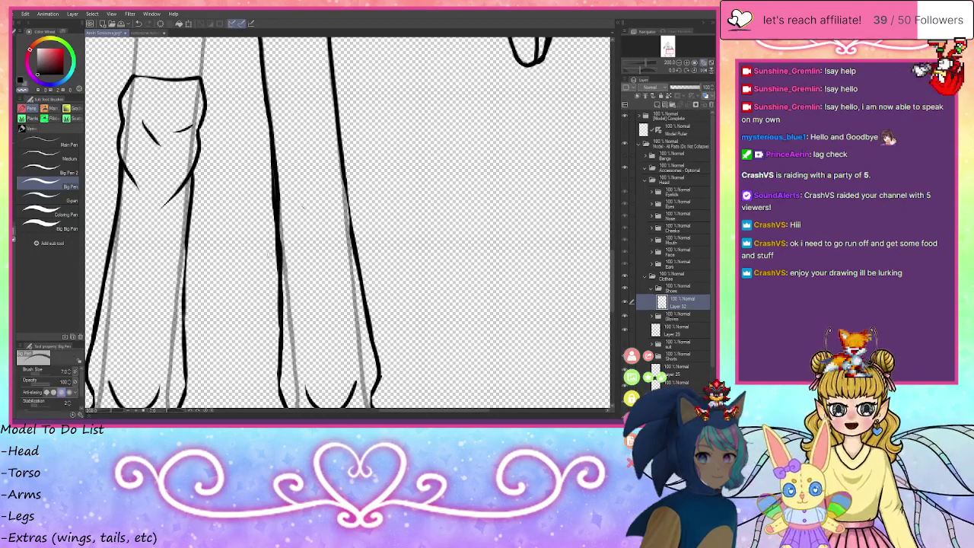
left_click_drag(268, 158, 271, 204)
left_click_drag(279, 149, 283, 267)
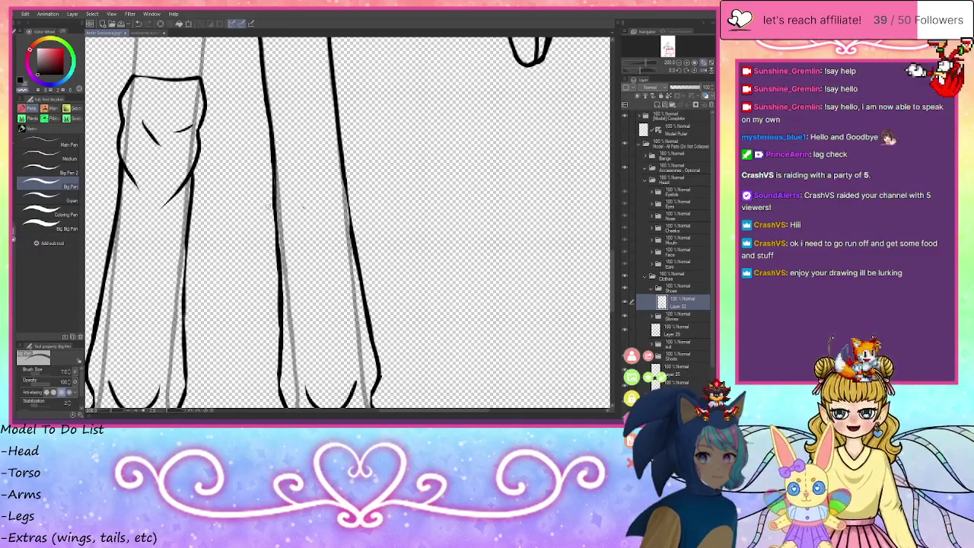
left_click_drag(272, 151, 275, 225)
left_click_drag(269, 140, 271, 157)
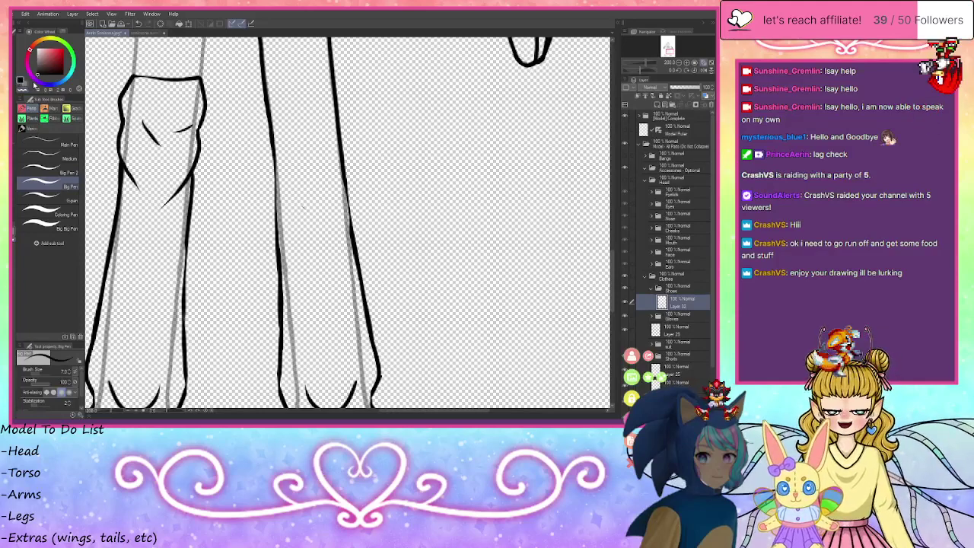
left_click_drag(271, 141, 279, 247)
left_click_drag(343, 174, 354, 240)
- Ink a thick sole outline beneath the right-hand shoe from heel to toe tip, and trim the rough overlap along its underside
left_click_drag(671, 51, 672, 56)
mouse_move(507, 252)
left_mouse_down()
mouse_move(505, 303)
mouse_move(492, 313)
mouse_move(386, 313)
left_mouse_up()
mouse_move(283, 155)
left_mouse_down()
mouse_move(300, 244)
mouse_move(358, 304)
mouse_move(390, 318)
mouse_move(457, 317)
mouse_move(480, 280)
mouse_move(505, 301)
mouse_move(434, 323)
left_mouse_up()
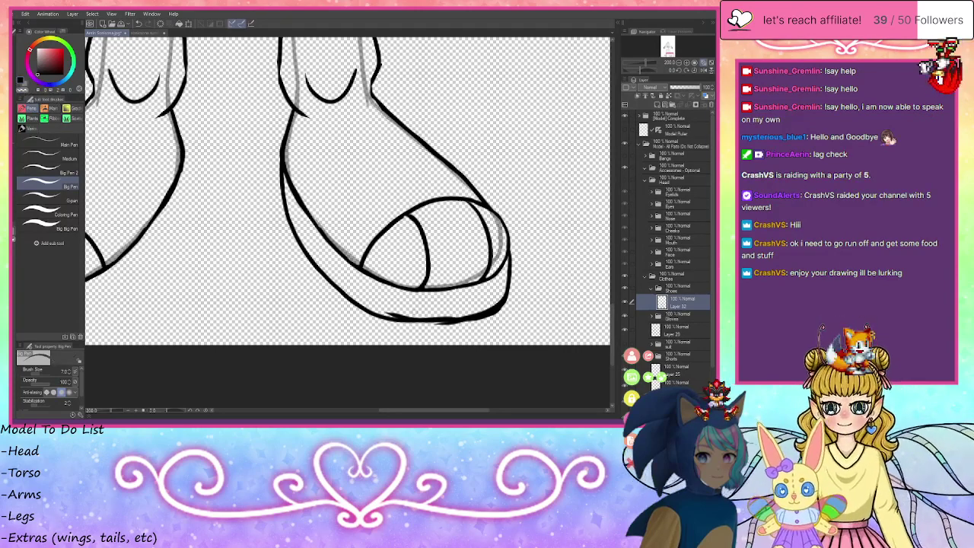
left_click_drag(385, 311, 421, 316)
mouse_move(385, 315)
left_mouse_down()
mouse_move(508, 308)
mouse_move(435, 326)
left_mouse_up()
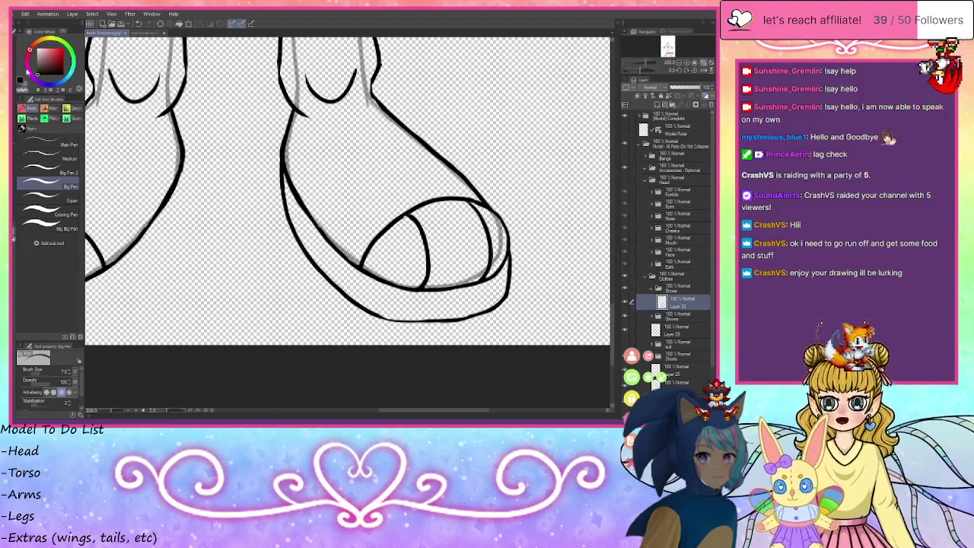
- Trim the underside of the right-hand shoe's sole near the toe and re-ink it as one smooth curve
key("ctrl+0")
left_click(687, 64)
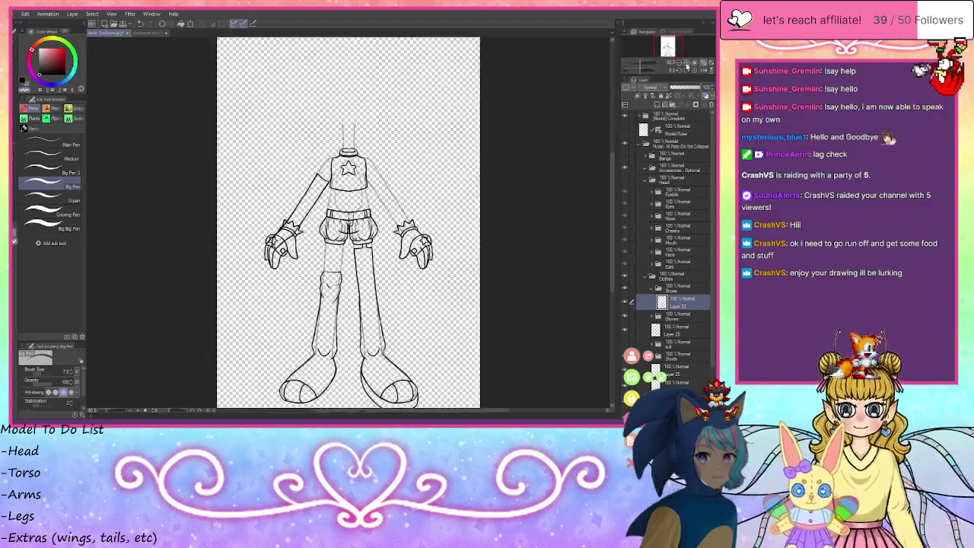
left_click(687, 64)
left_click(687, 64)
left_click(686, 64)
left_click(687, 64)
left_click(686, 64)
left_click_drag(669, 50, 672, 54)
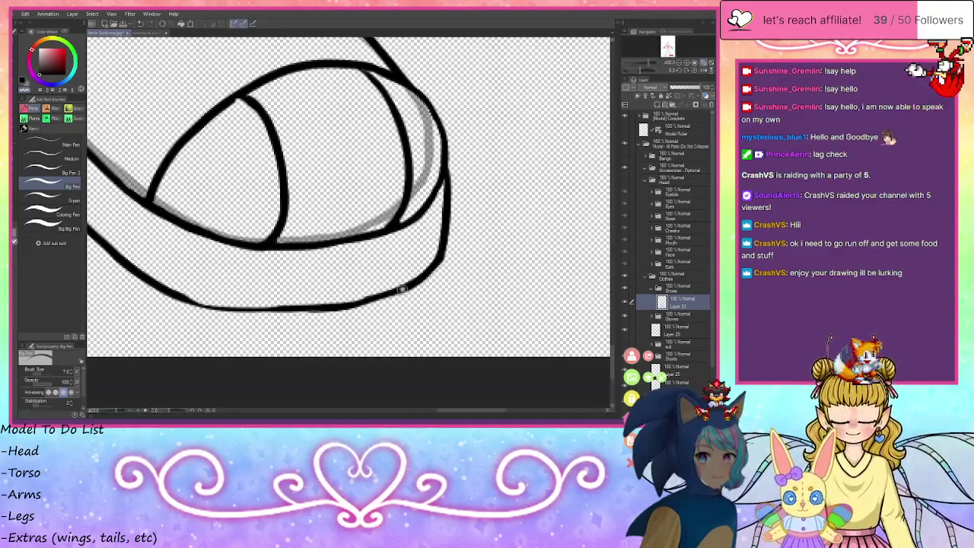
left_click_drag(401, 290, 331, 308)
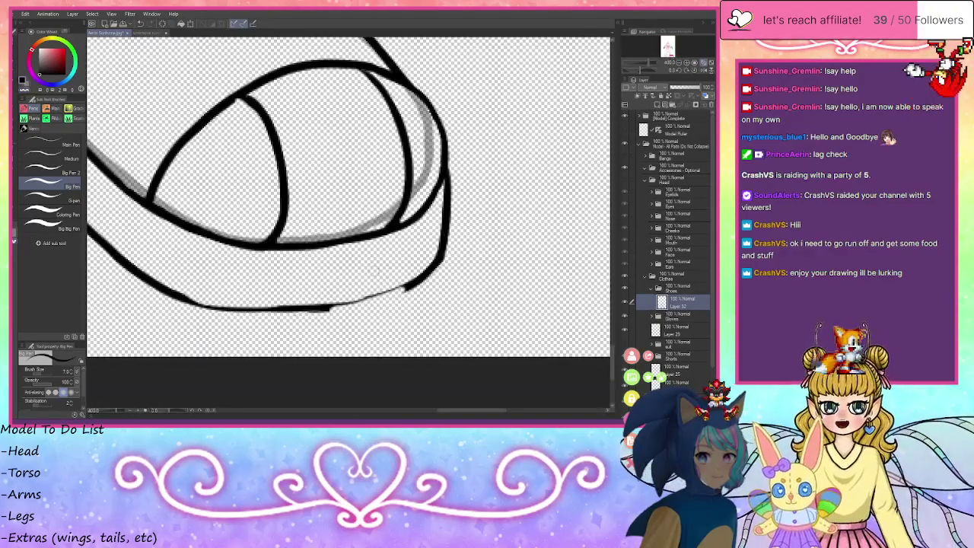
mouse_move(408, 286)
left_mouse_down()
mouse_move(376, 303)
mouse_move(276, 310)
mouse_move(213, 307)
mouse_move(157, 285)
mouse_move(169, 294)
left_mouse_up()
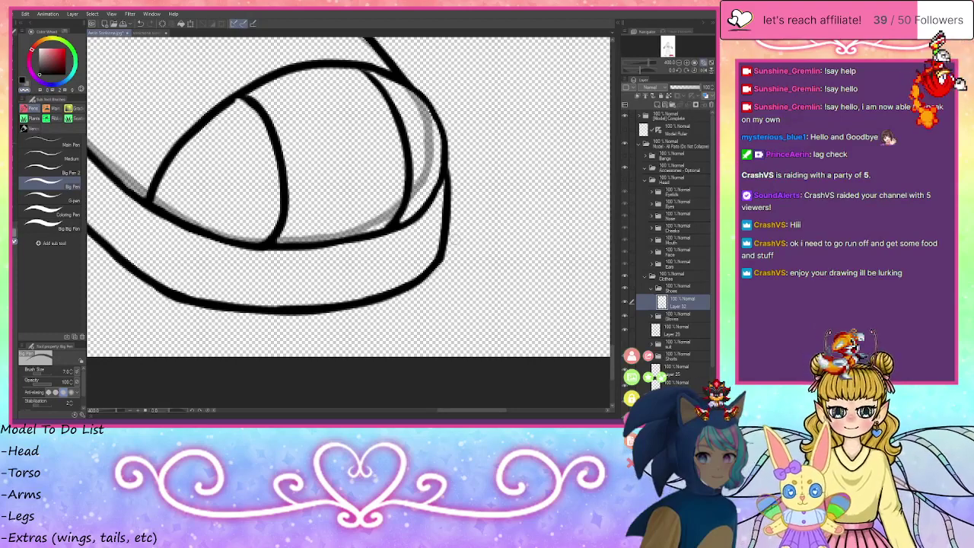
- Erase the heel end of the same shoe's sole line, re-ink its join to the shoe, and clean up the overlap
left_click_drag(671, 52, 670, 52)
mouse_move(335, 96)
left_mouse_down()
mouse_move(331, 86)
mouse_move(336, 163)
left_mouse_up()
left_click_drag(329, 129, 338, 189)
left_click_drag(347, 204, 364, 239)
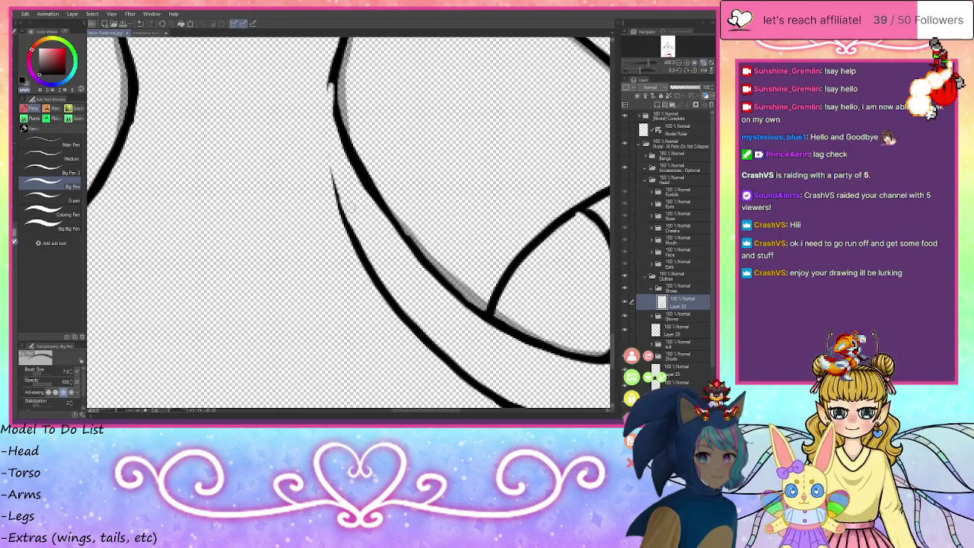
left_click(23, 82)
mouse_move(333, 85)
left_mouse_down()
mouse_move(340, 116)
mouse_move(327, 128)
mouse_move(327, 179)
mouse_move(348, 228)
left_mouse_up()
left_click_drag(334, 194, 358, 249)
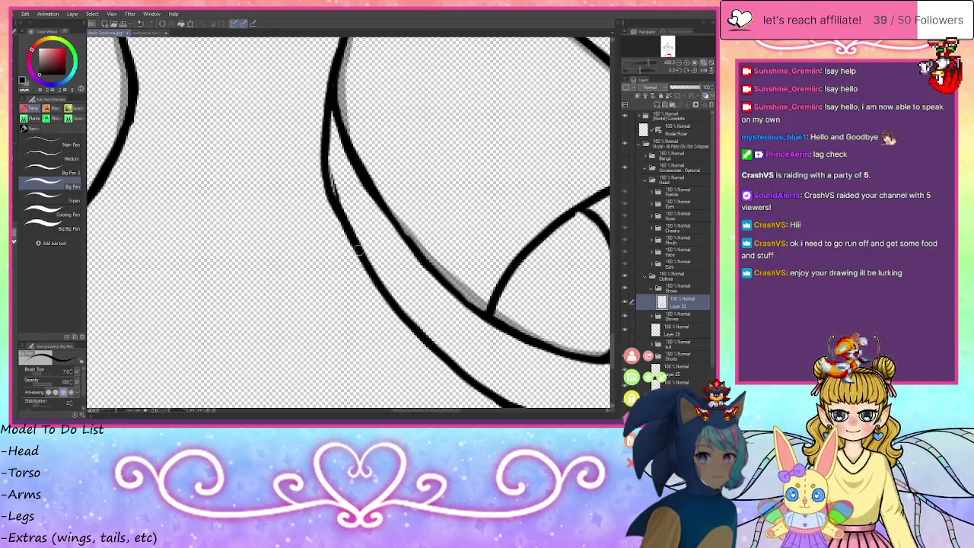
left_click(25, 91)
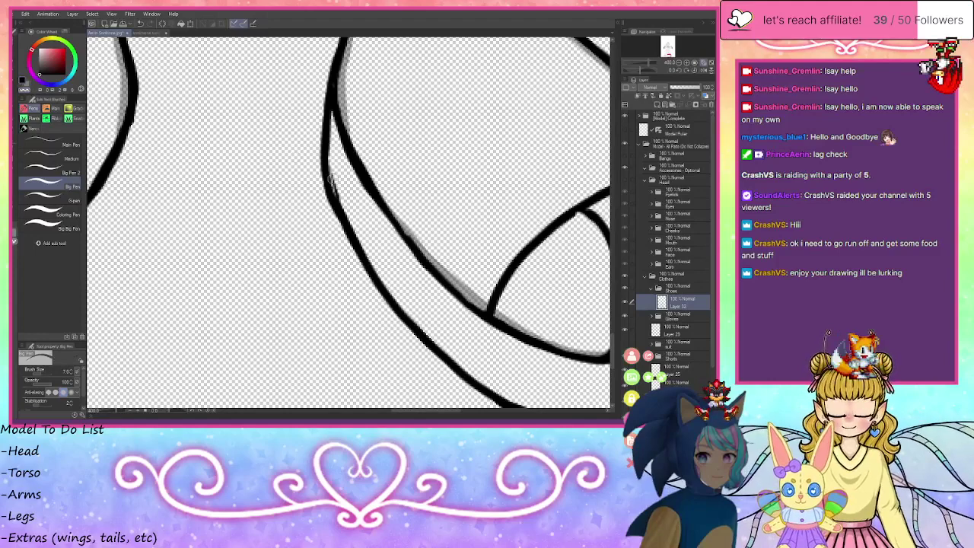
left_click_drag(340, 180, 360, 219)
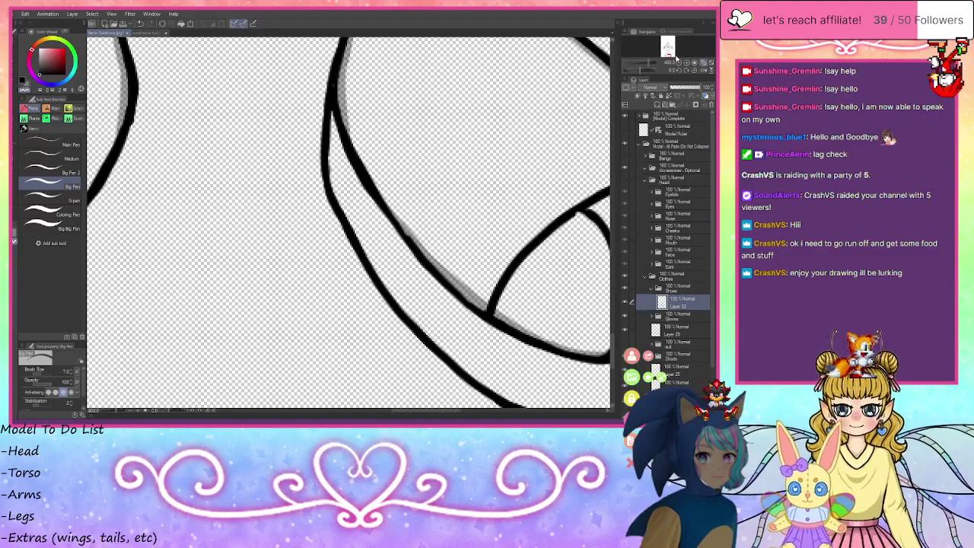
- Remove the sole lines from the right-hand shoe and show the Model Ruler layer for mirrored drawing
left_click(677, 68)
left_click(677, 69)
left_click(677, 68)
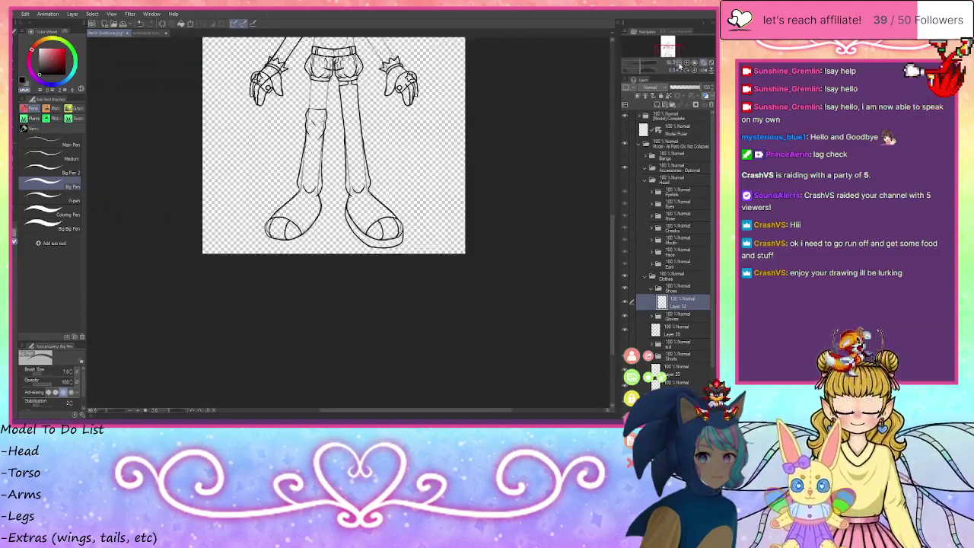
left_click(677, 68)
left_click(680, 65)
left_click(690, 64)
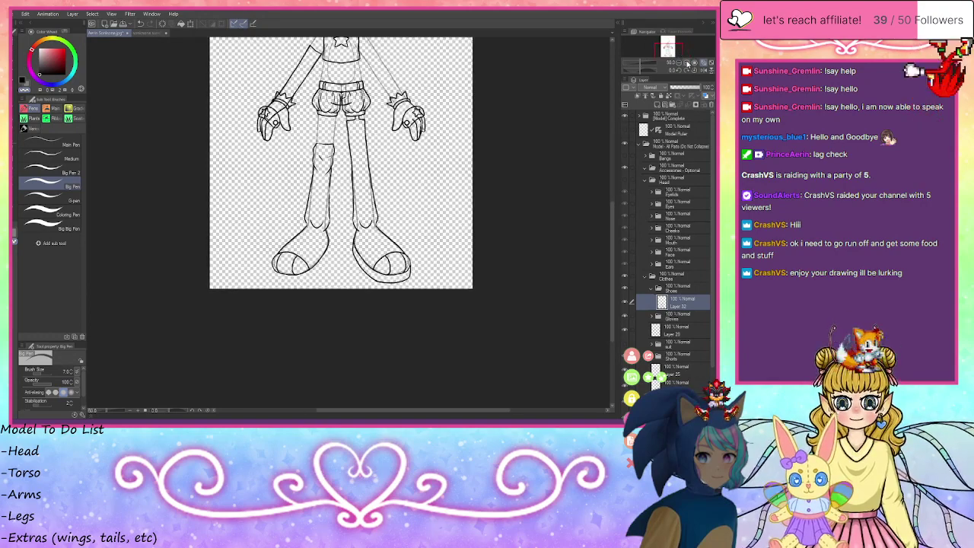
left_click(688, 64)
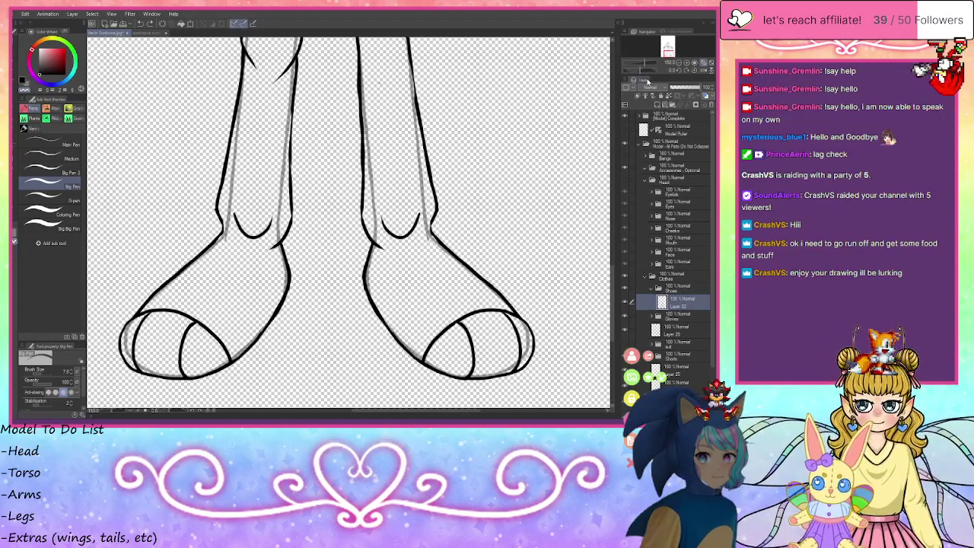
left_click(625, 131)
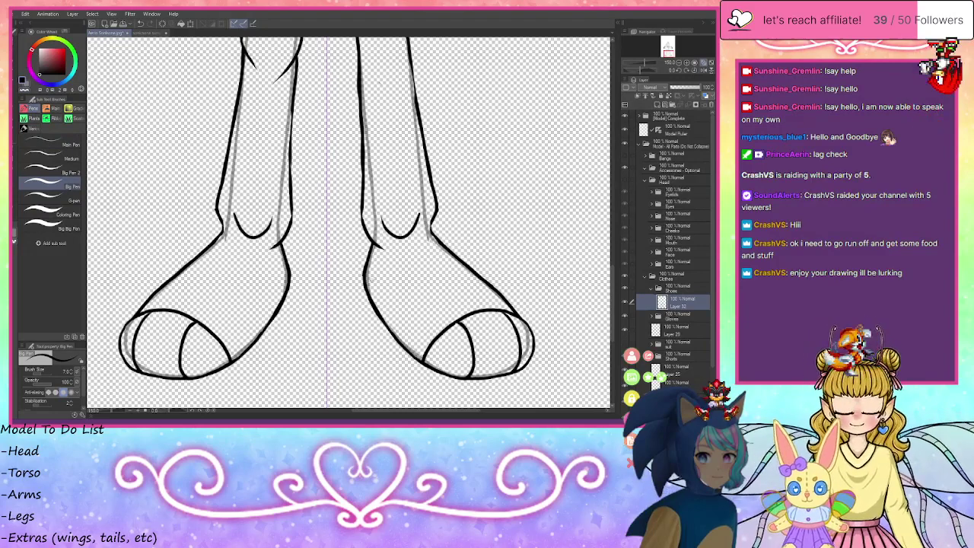
- Ink mirrored thick sole outlines beneath both shoes from the heel around to the toe tip
mouse_move(364, 275)
left_mouse_down()
mouse_move(369, 328)
mouse_move(412, 379)
mouse_move(447, 401)
mouse_move(514, 413)
left_mouse_up()
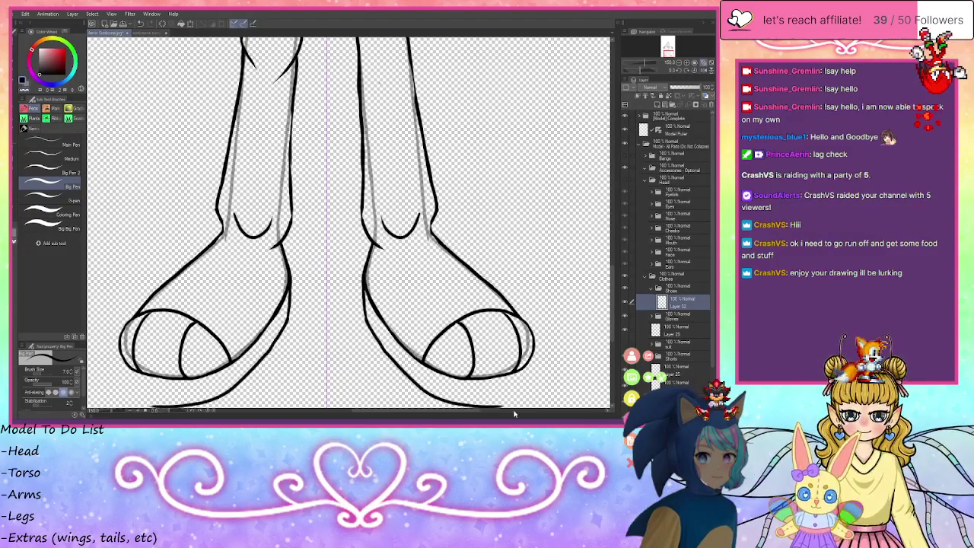
mouse_move(531, 355)
left_mouse_down()
mouse_move(523, 391)
mouse_move(491, 408)
left_mouse_up()
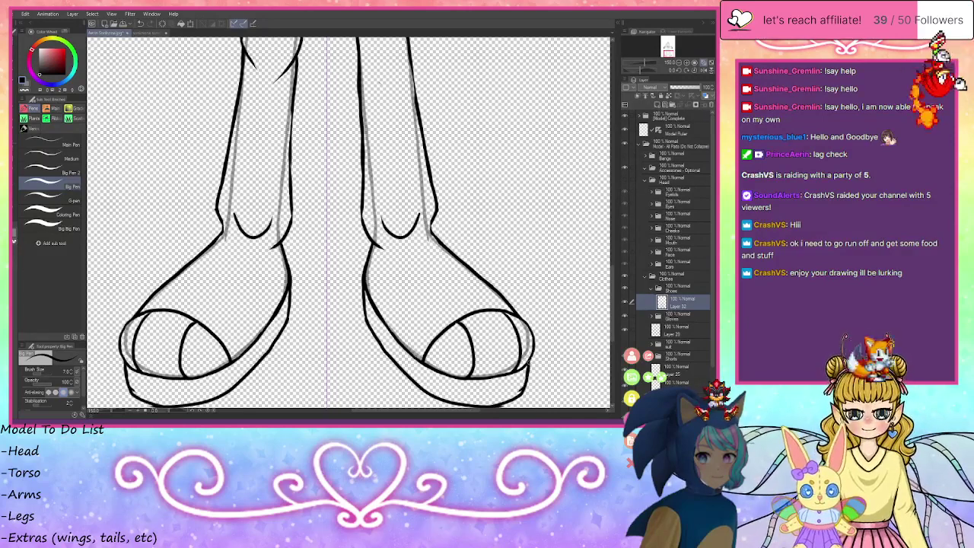
mouse_move(533, 352)
left_mouse_down()
mouse_move(523, 398)
mouse_move(467, 404)
mouse_move(434, 394)
left_mouse_up()
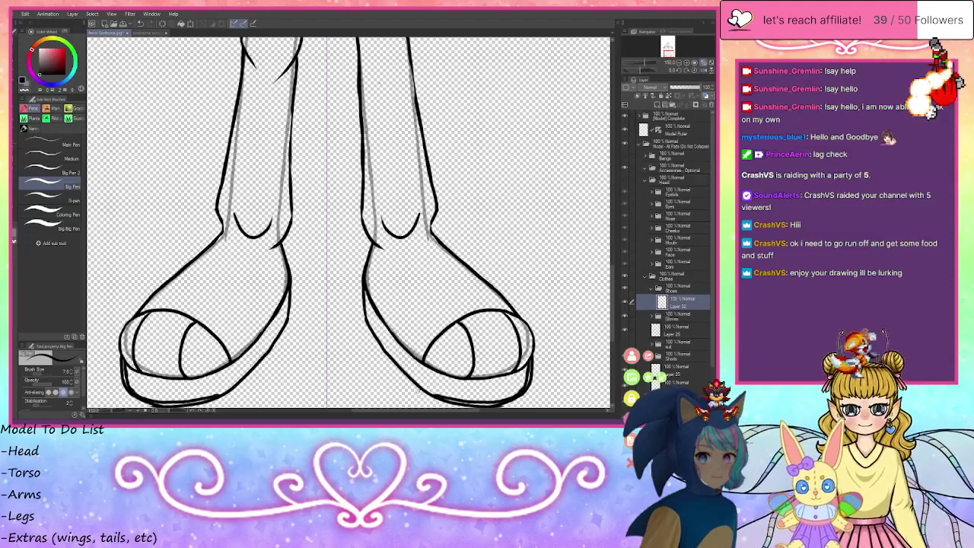
- Trim the overlapping and excess lines along the underside of the mirrored soles
left_click(688, 63)
left_click_drag(671, 55, 670, 56)
mouse_move(481, 254)
left_mouse_down()
mouse_move(442, 264)
mouse_move(480, 257)
mouse_move(394, 263)
mouse_move(430, 266)
mouse_move(374, 257)
left_mouse_up()
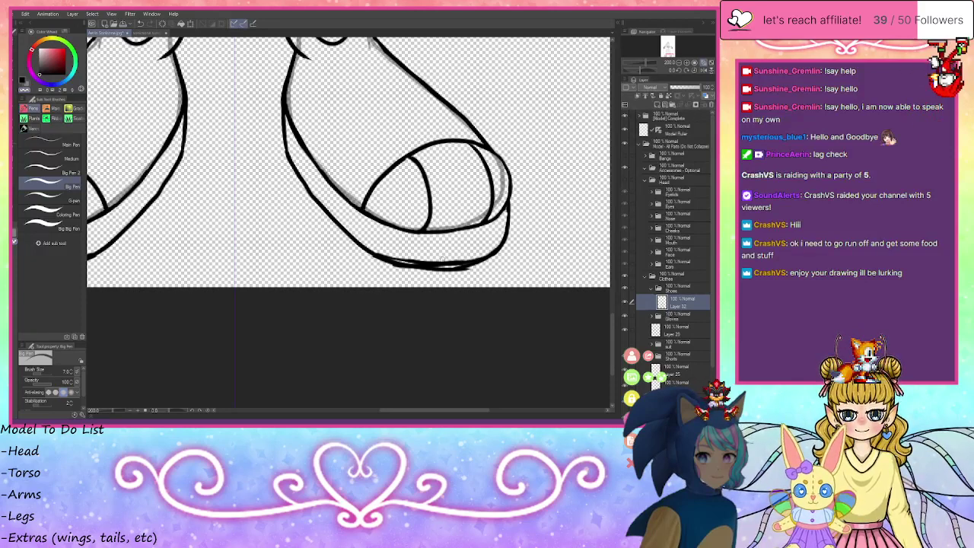
mouse_move(394, 268)
left_mouse_down()
mouse_move(460, 272)
mouse_move(505, 253)
left_mouse_up()
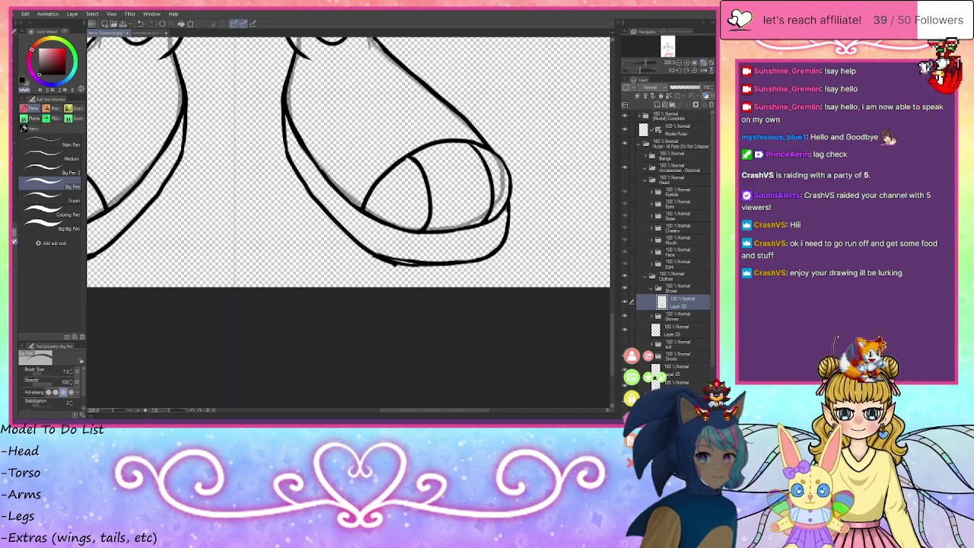
left_click_drag(376, 251, 469, 254)
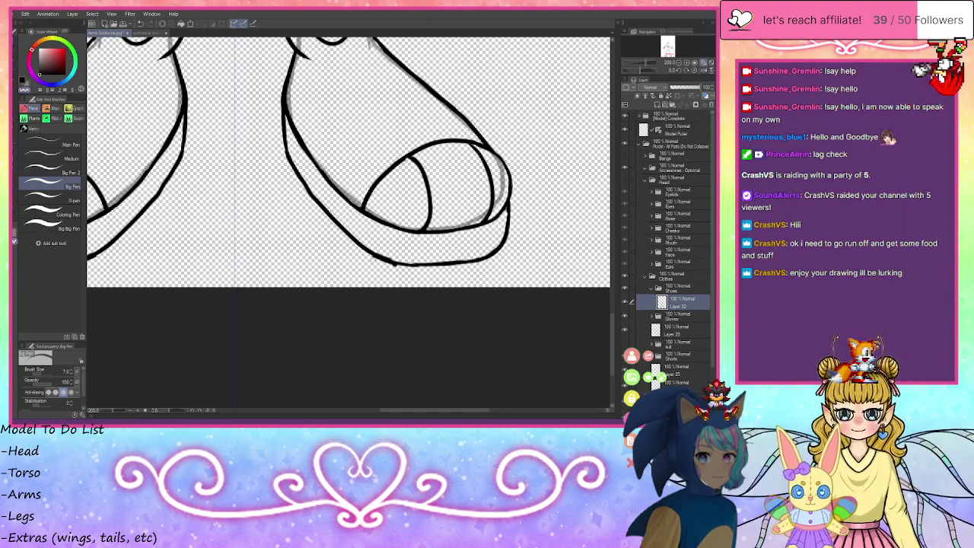
left_click_drag(381, 265, 400, 268)
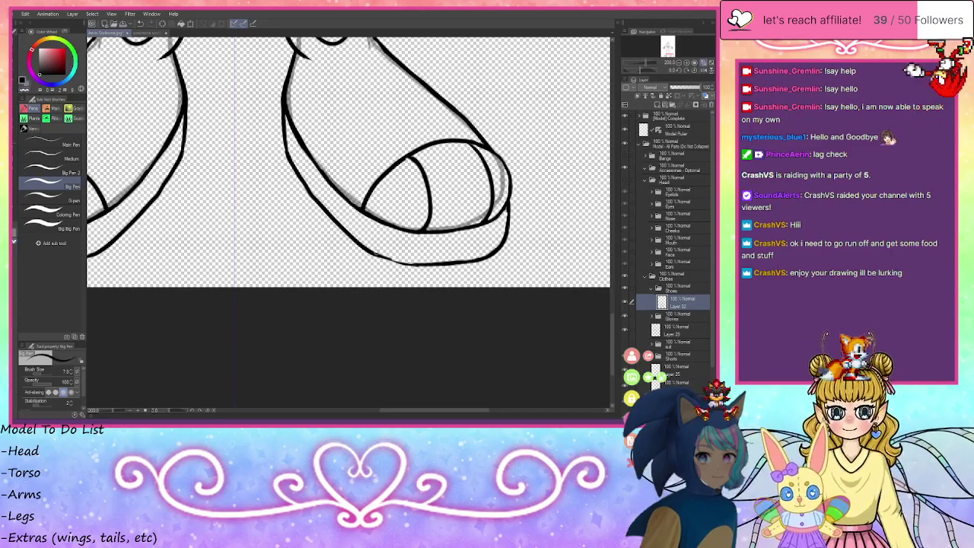
- Re-ink the soles' lower curve between heel and underside, undoing the rough attempt and redrawing it smoothly
mouse_move(369, 253)
left_mouse_down()
mouse_move(429, 265)
mouse_move(399, 263)
mouse_move(429, 264)
left_mouse_up()
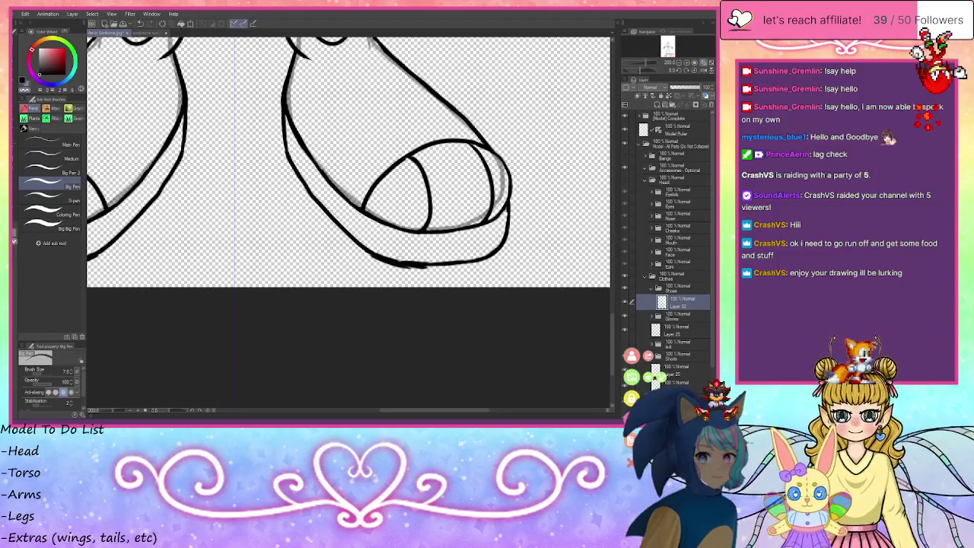
key("ctrl+z")
key("ctrl+z")
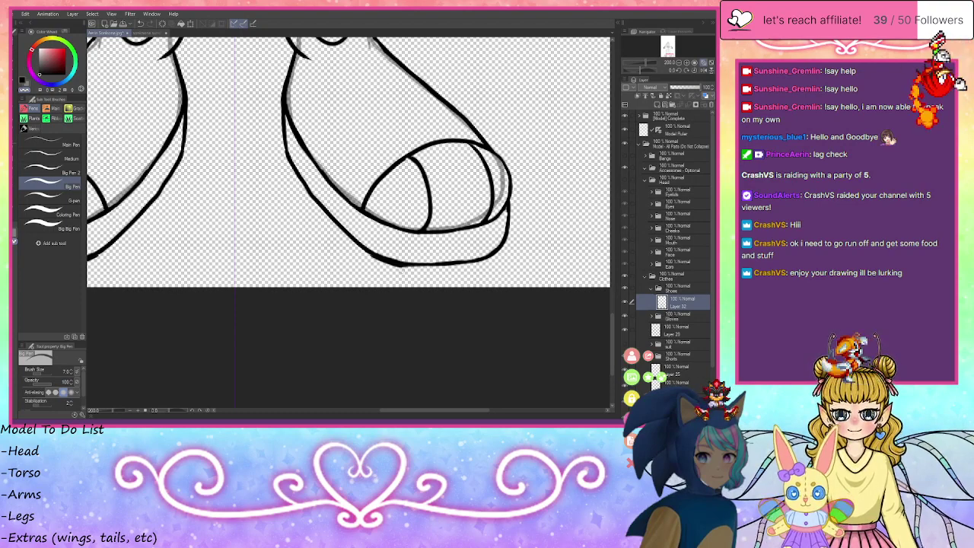
key("ctrl+z")
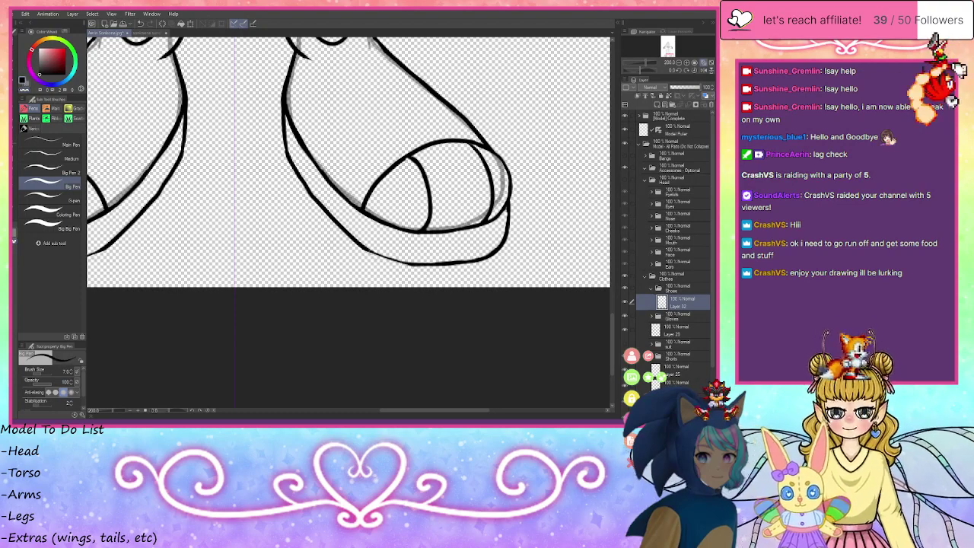
left_click_drag(366, 250, 423, 265)
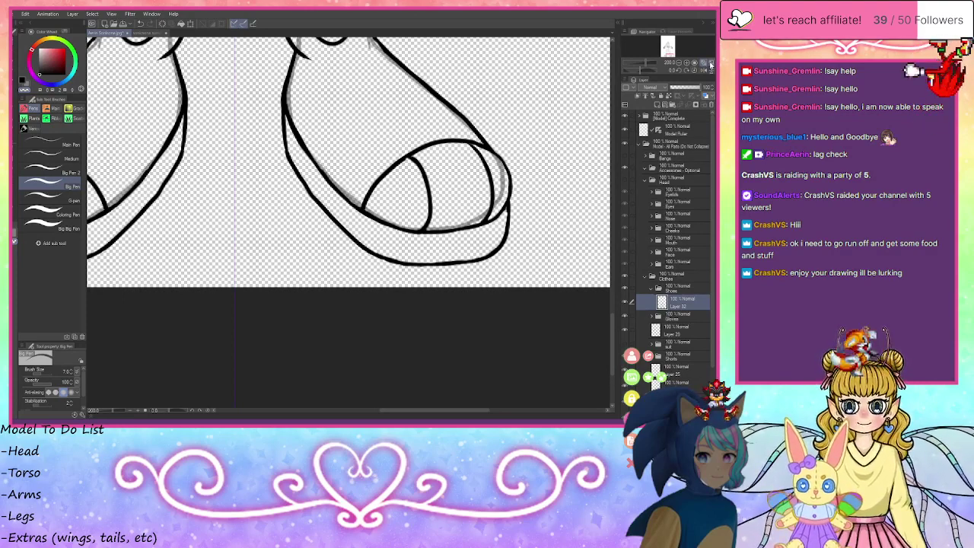
- Collapse the Shoes folder and add a new layer above it in the Clothes folder
left_click(695, 71)
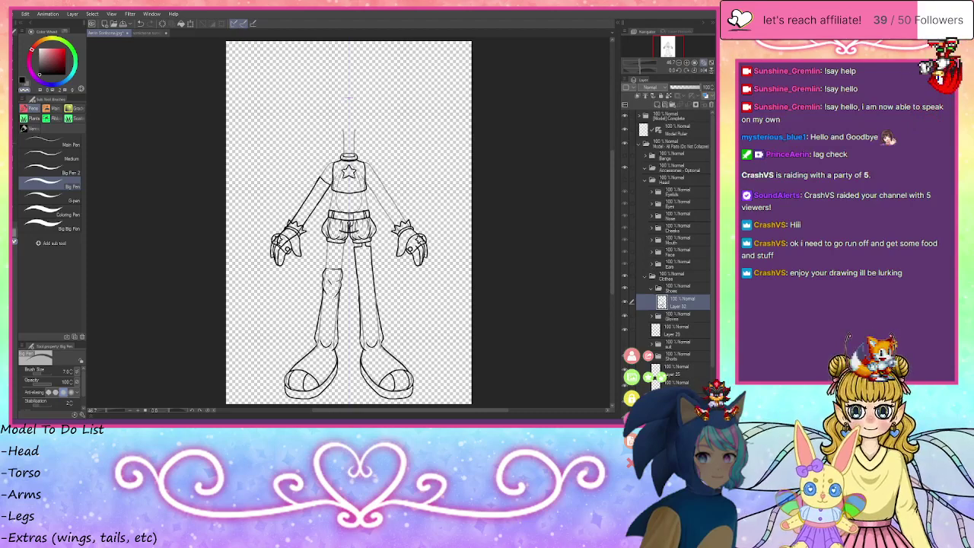
left_click(653, 290)
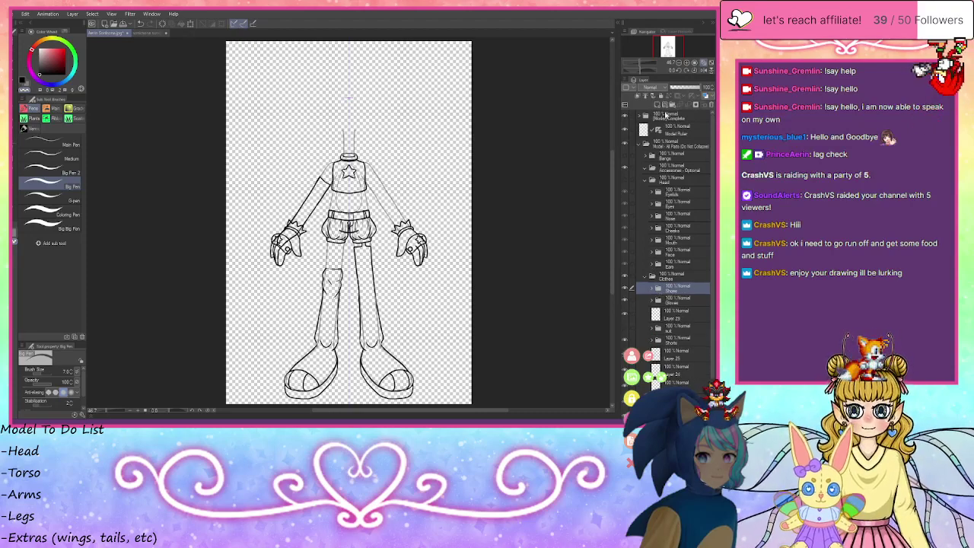
left_click(658, 105)
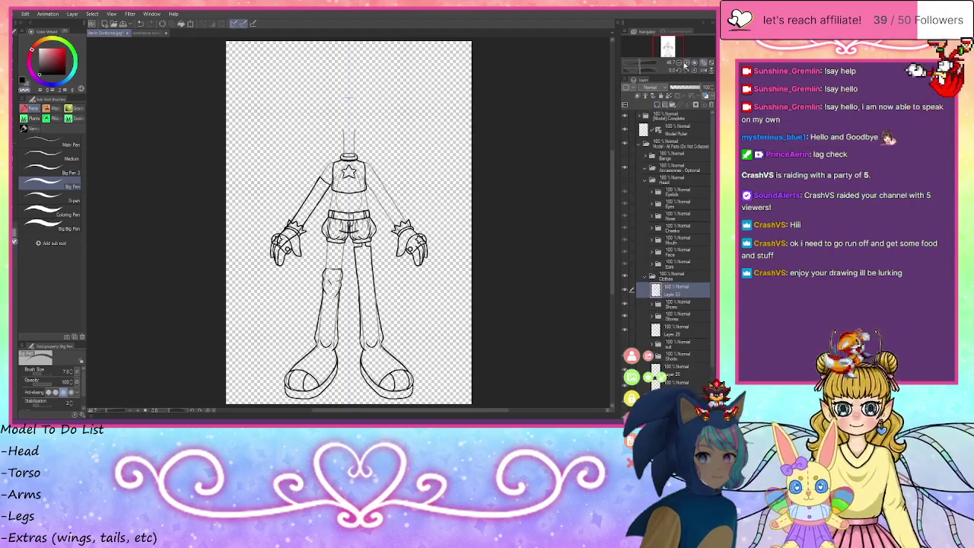
- Ink mirrored armhole curves just inside both side edges of the star top
left_click(685, 64)
left_click(686, 64)
left_click(685, 63)
left_click(685, 64)
left_click(685, 64)
left_click_drag(668, 47, 669, 44)
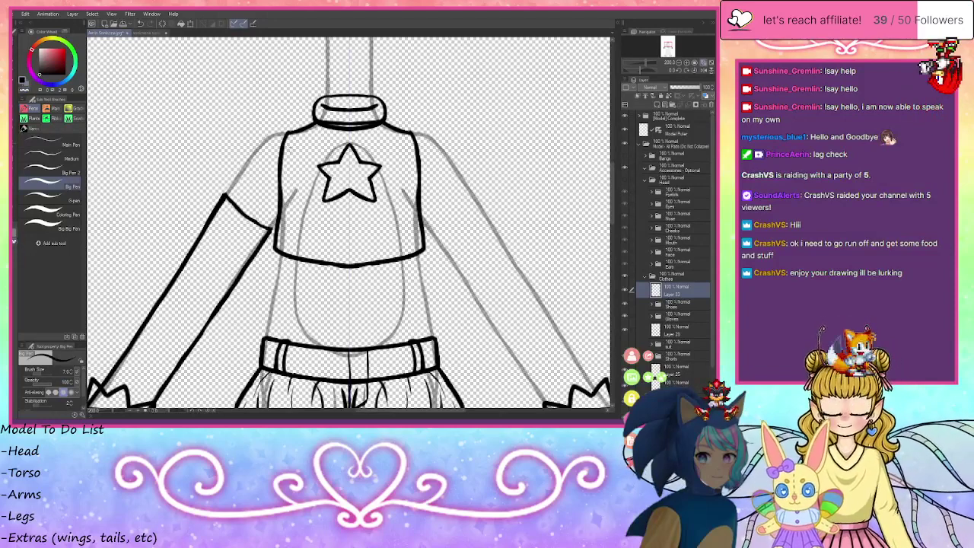
left_click_drag(293, 133, 294, 193)
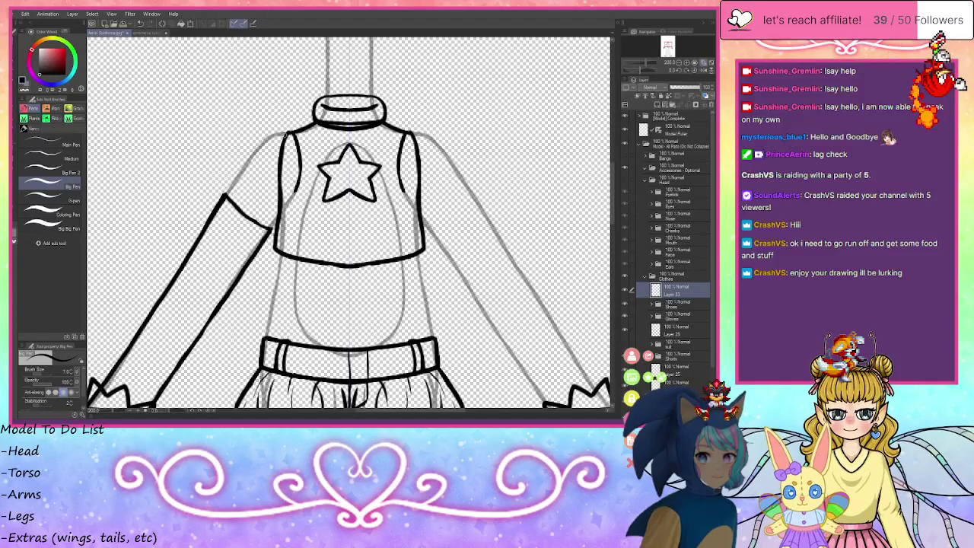
- Try pointed, layered ruffles outside both armholes of the top, and undo their strokes
mouse_move(289, 130)
left_mouse_down()
mouse_move(245, 131)
mouse_move(258, 161)
mouse_move(279, 149)
mouse_move(264, 174)
mouse_move(273, 194)
mouse_move(287, 169)
mouse_move(285, 219)
mouse_move(294, 195)
mouse_move(292, 204)
left_mouse_up()
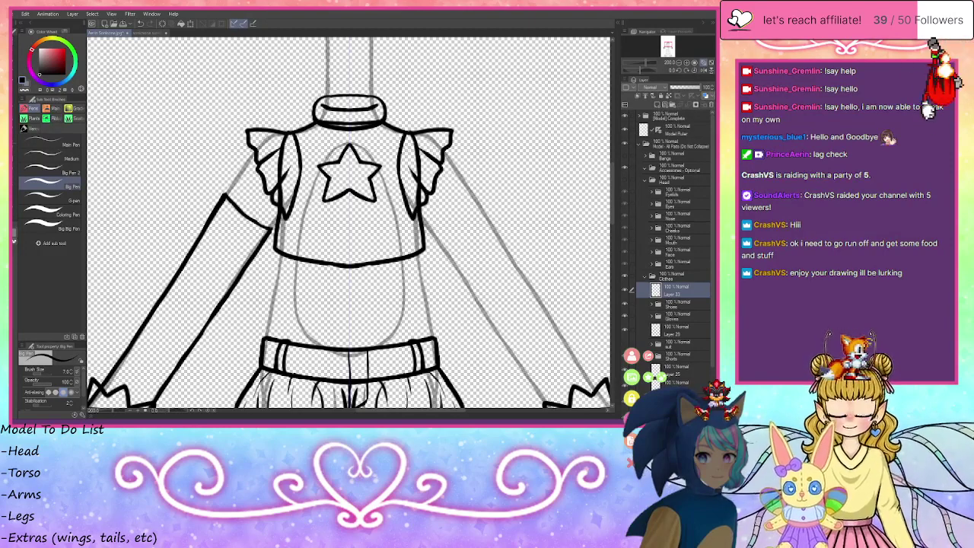
key("ctrl+z")
key("ctrl+z")
key("ctrl+z")
key("ctrl+z")
key("ctrl+z")
key("ctrl+z")
key("ctrl+z")
key("ctrl+z")
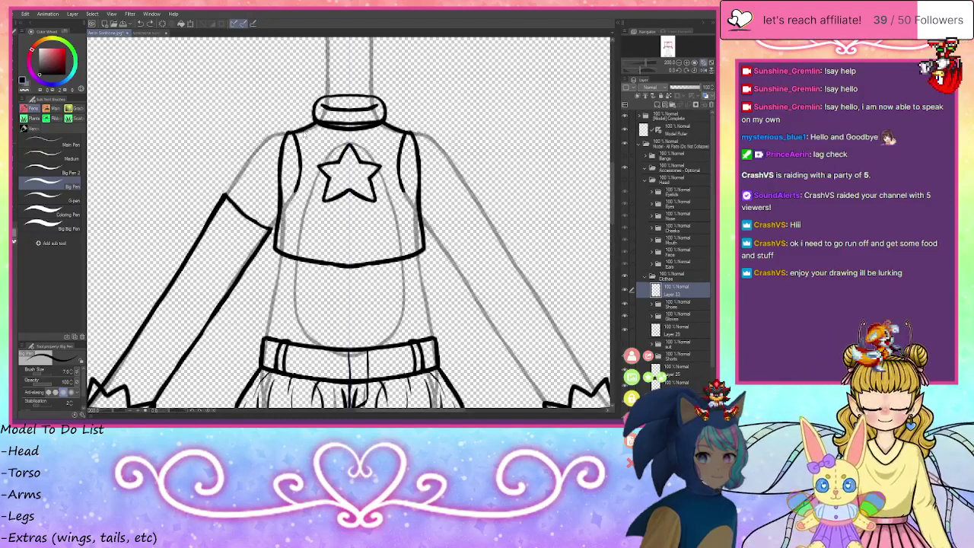
- Ink mirrored rounded cap sleeves with wavy ruffled hems on both shoulders, and close the armholes at their lower ends
mouse_move(307, 128)
left_mouse_down()
mouse_move(274, 134)
mouse_move(233, 162)
mouse_move(246, 183)
mouse_move(276, 169)
mouse_move(267, 202)
mouse_move(277, 214)
left_mouse_up()
mouse_move(277, 213)
left_mouse_down()
mouse_move(286, 175)
mouse_move(288, 218)
mouse_move(301, 178)
mouse_move(296, 213)
left_mouse_up()
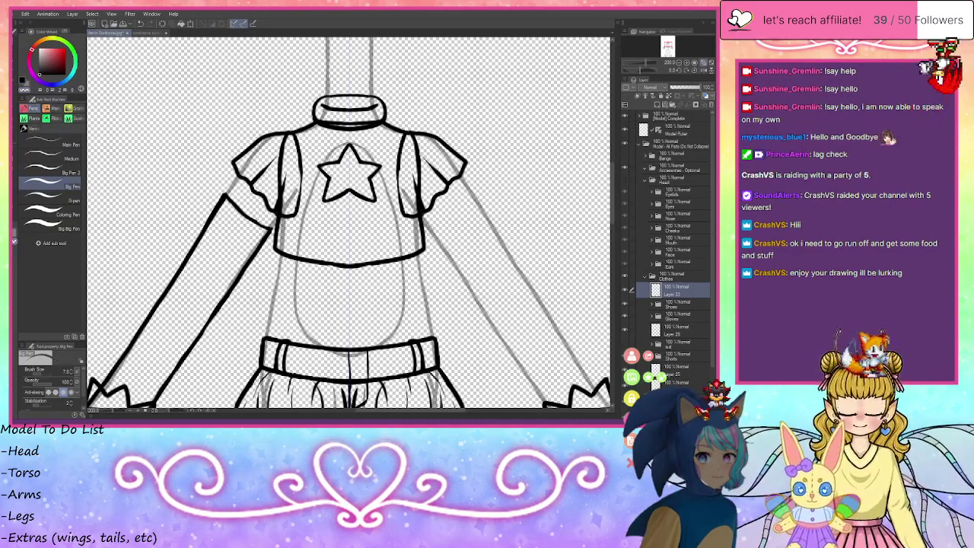
left_click(24, 82)
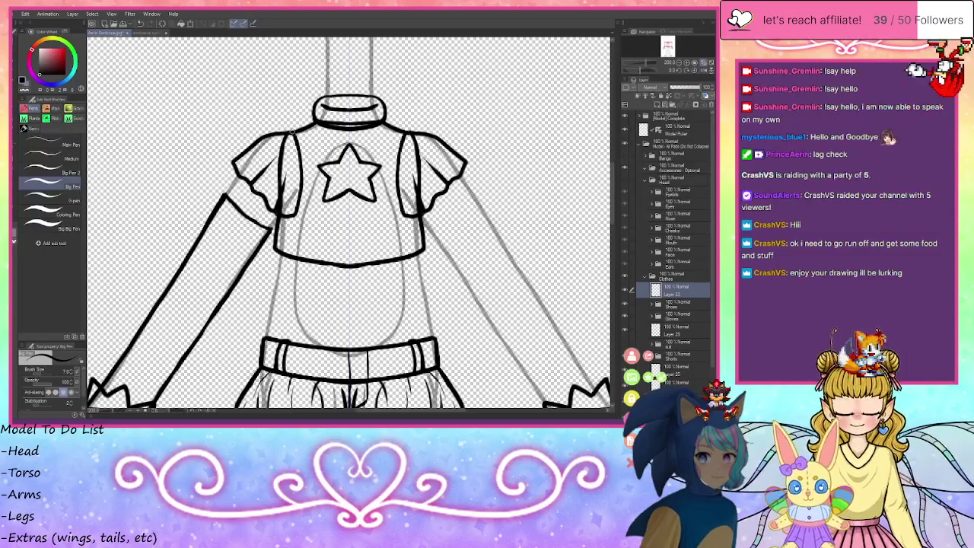
left_click(23, 80)
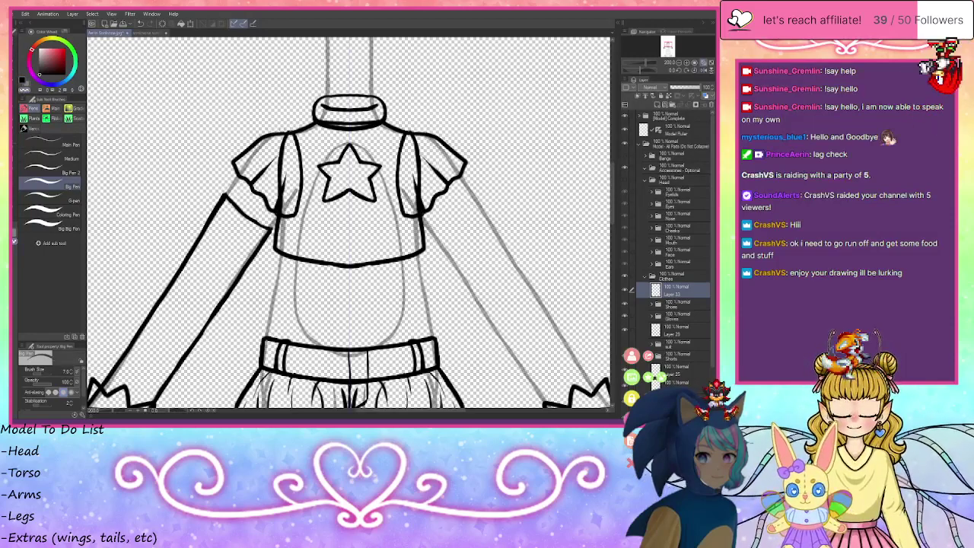
- Delete the folder directly above the Shorts folder inside the Clothes folder
left_click(702, 70)
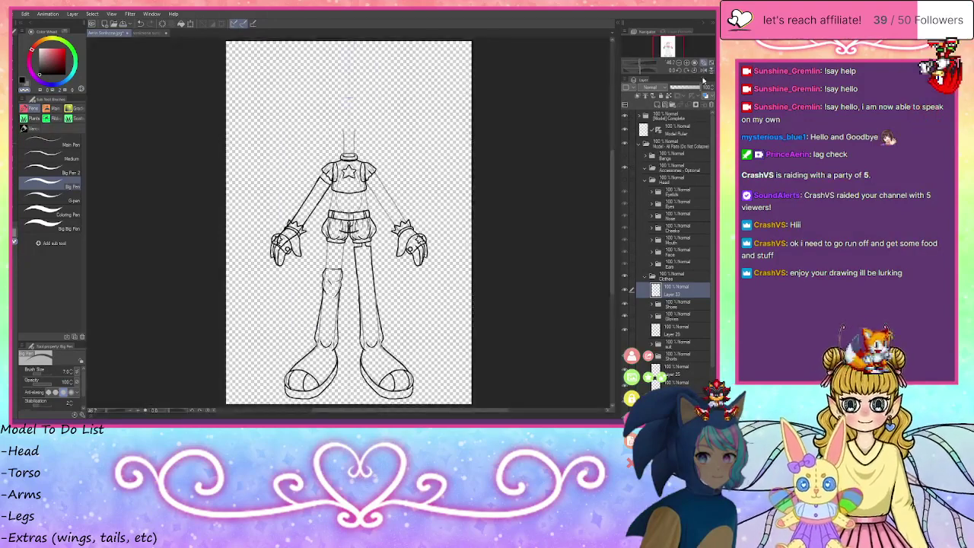
left_click(687, 347)
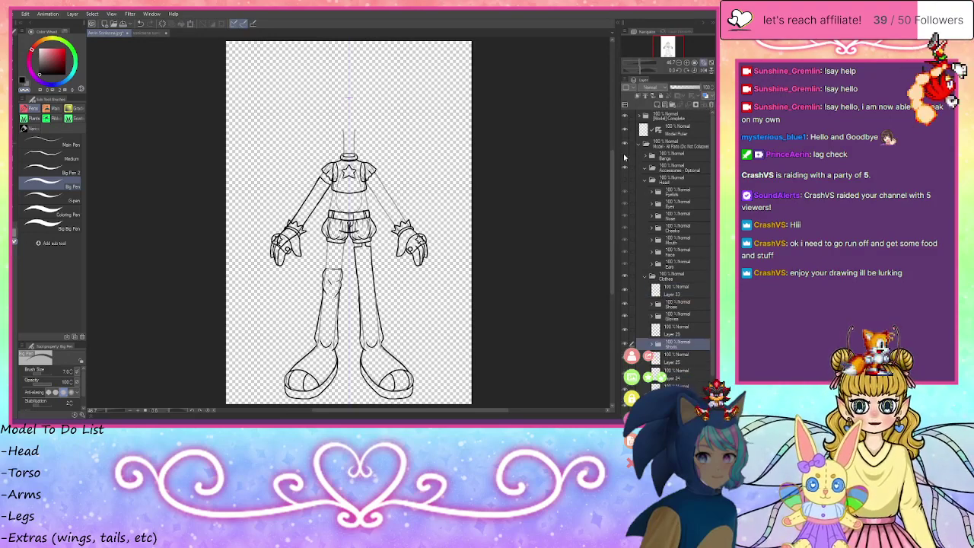
- Show the Head, Hair, Wings and Tail folders together with the clothed body
left_click(625, 169)
left_click(625, 179)
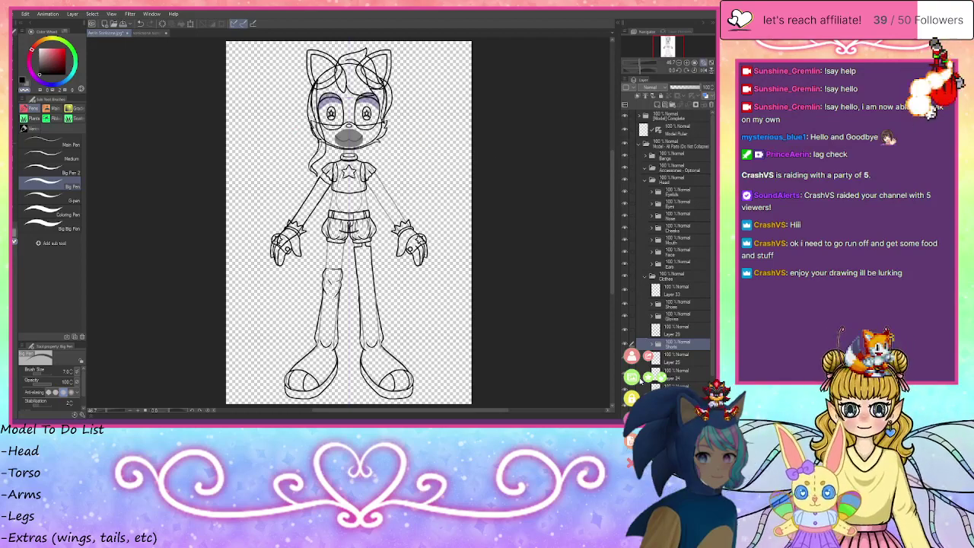
scroll(642, 383, "down", 2)
left_click(624, 400)
left_click(625, 411)
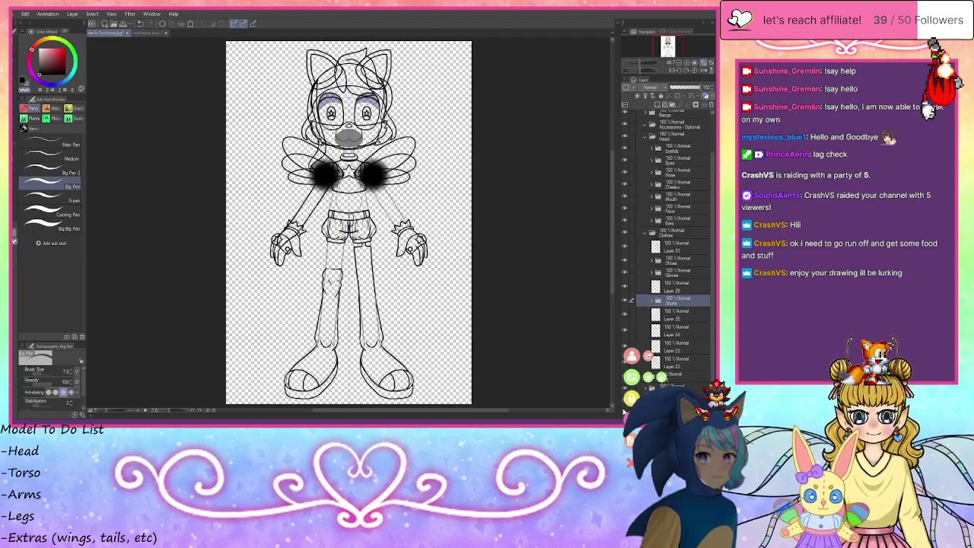
left_click(624, 412)
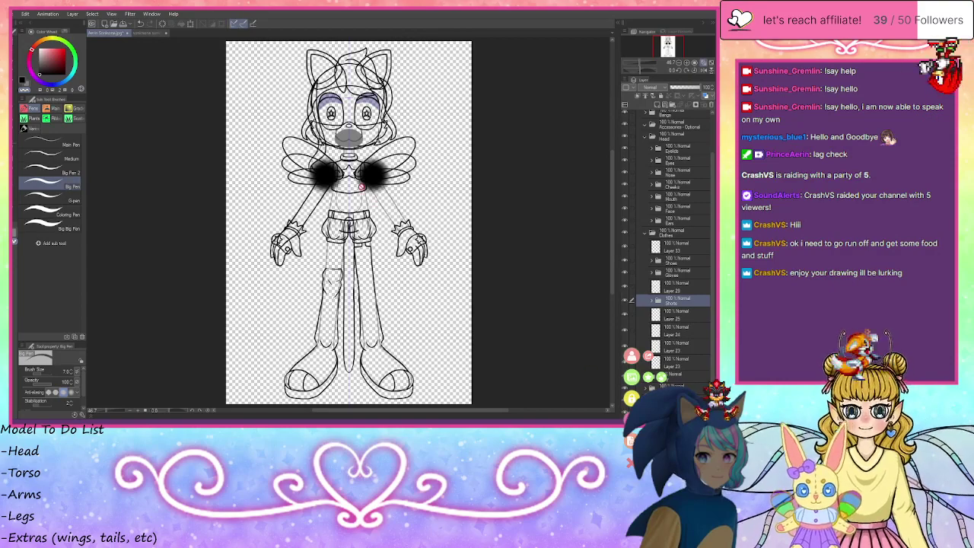
scroll(363, 186, "up", 5)
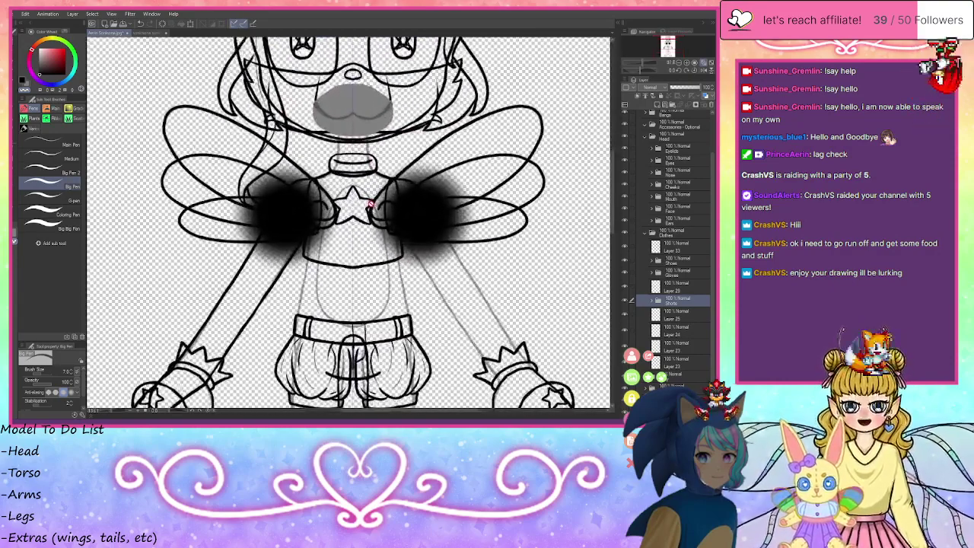
scroll(369, 204, "down", 2)
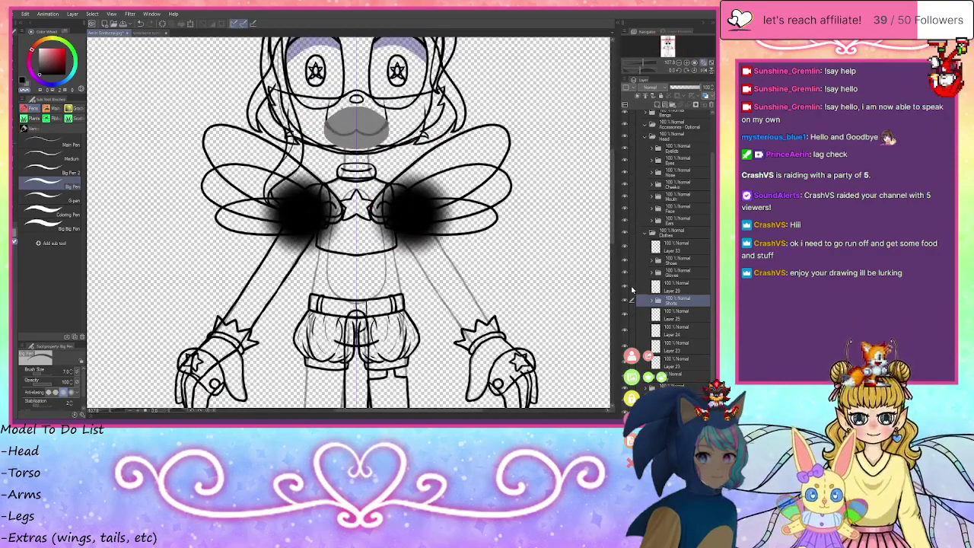
- Collapse the Clothes folder and hide the Clothes, Body, Hair, Wings and Tail folders
left_click(645, 234)
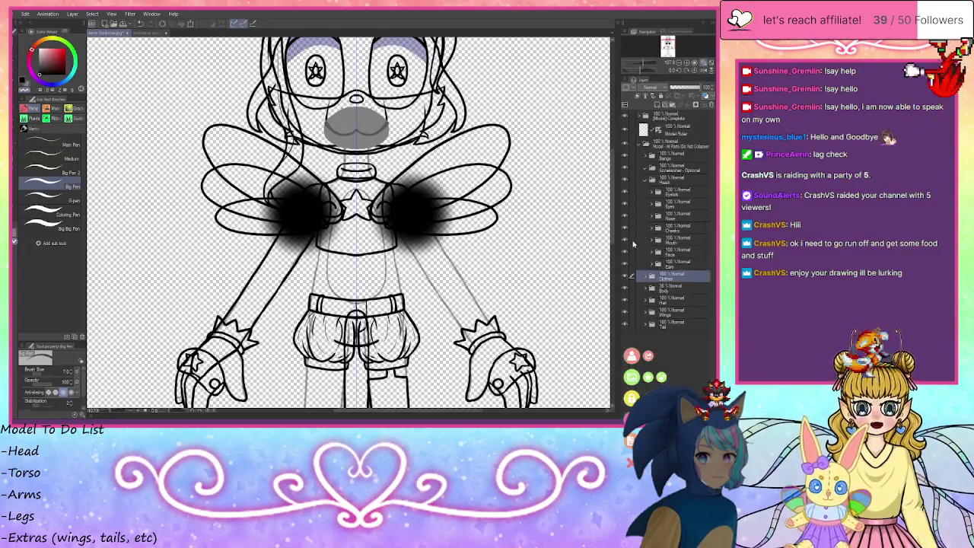
left_click(624, 277)
left_click(625, 288)
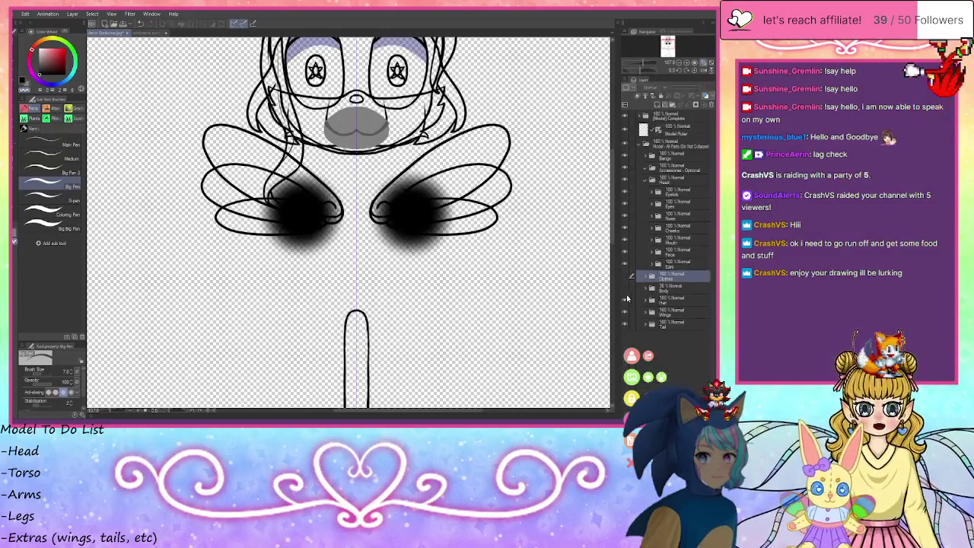
left_click(625, 300)
left_click(625, 312)
left_click(625, 324)
scroll(357, 192, "down", 4)
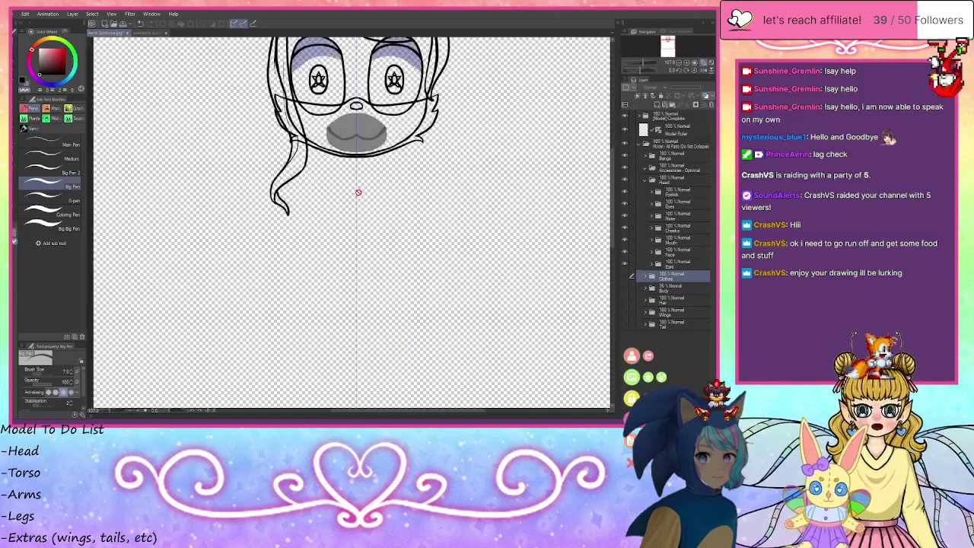
scroll(356, 114, "up", 4)
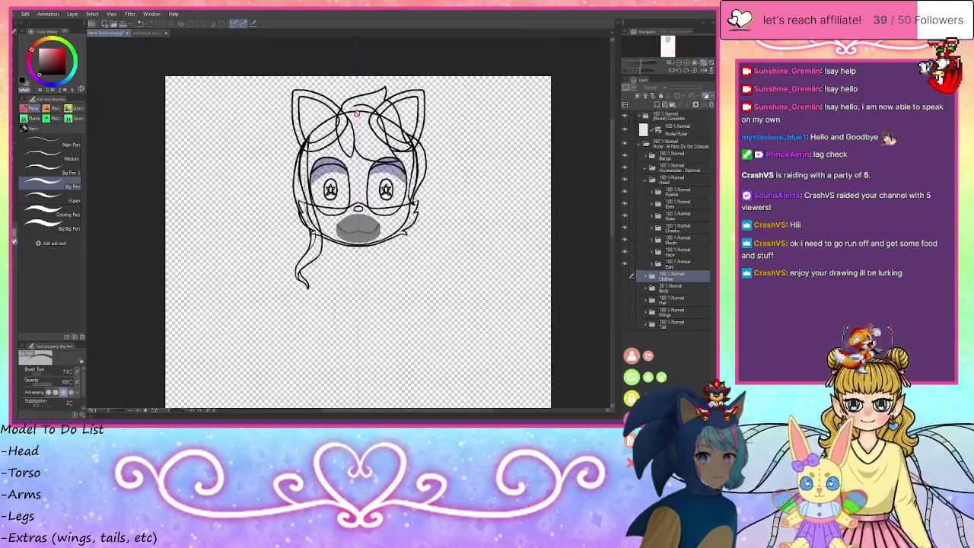
- Extend the canvas upward to add empty space above the character's head
scroll(356, 113, "down", 5)
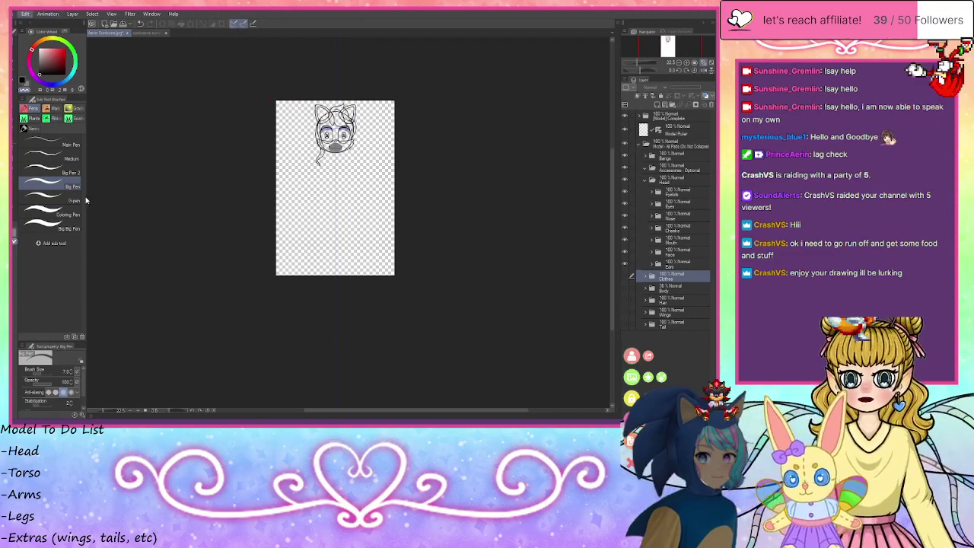
left_click(91, 223)
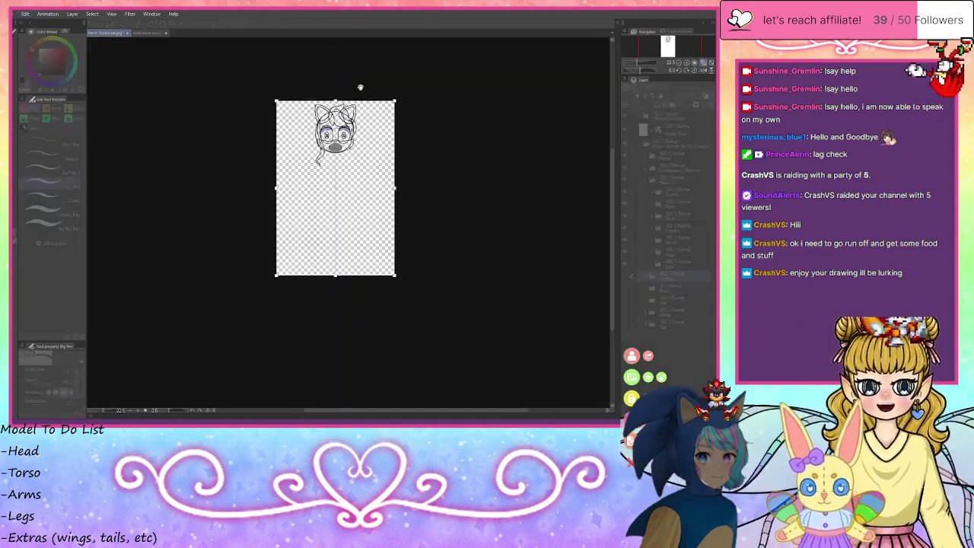
left_click_drag(335, 101, 335, 77)
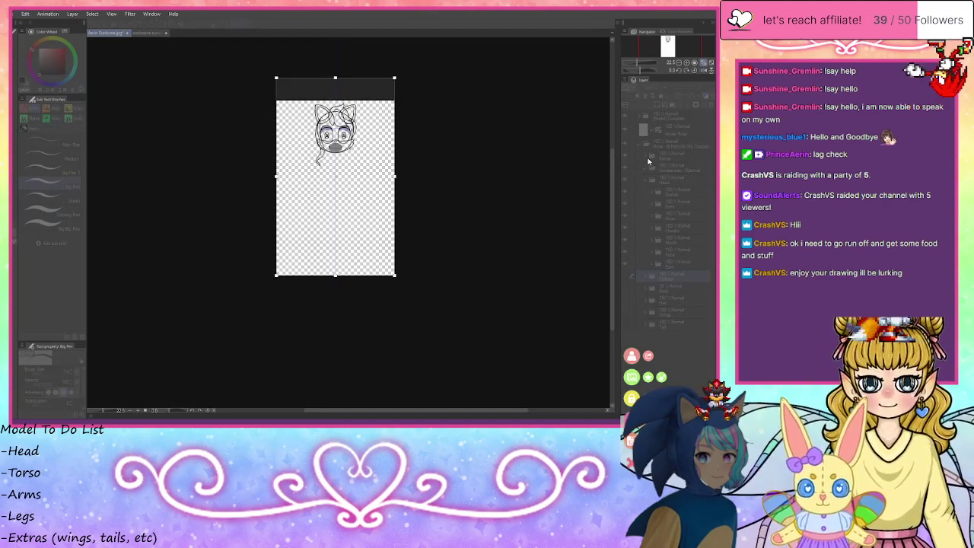
key("Return")
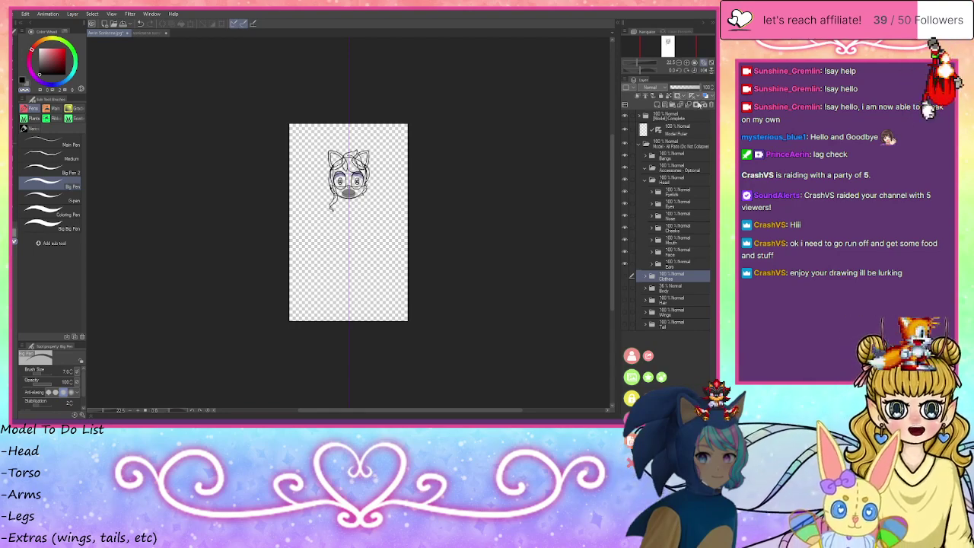
- Hide the Model Ruler layer above the model parts folder
scroll(360, 123, "up", 5)
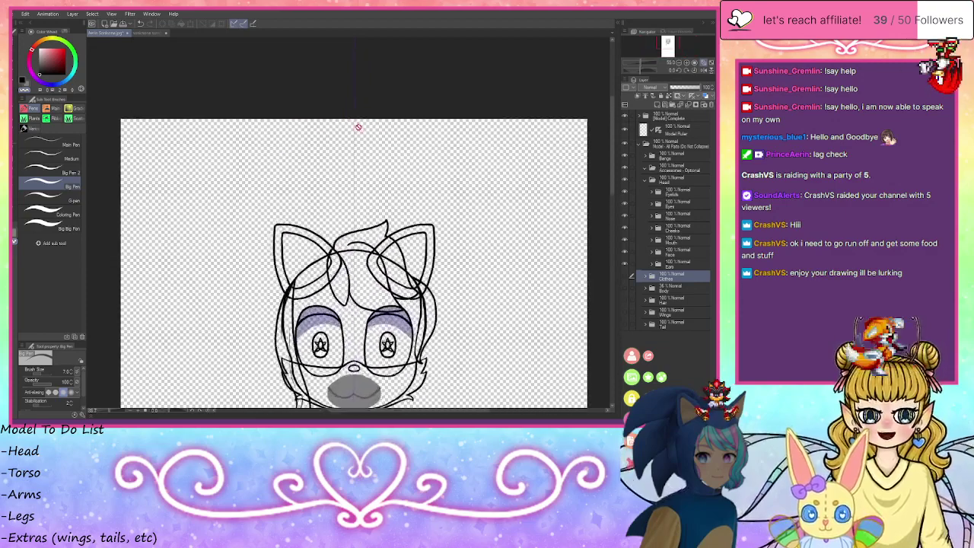
scroll(359, 127, "up", 3)
left_click(680, 131)
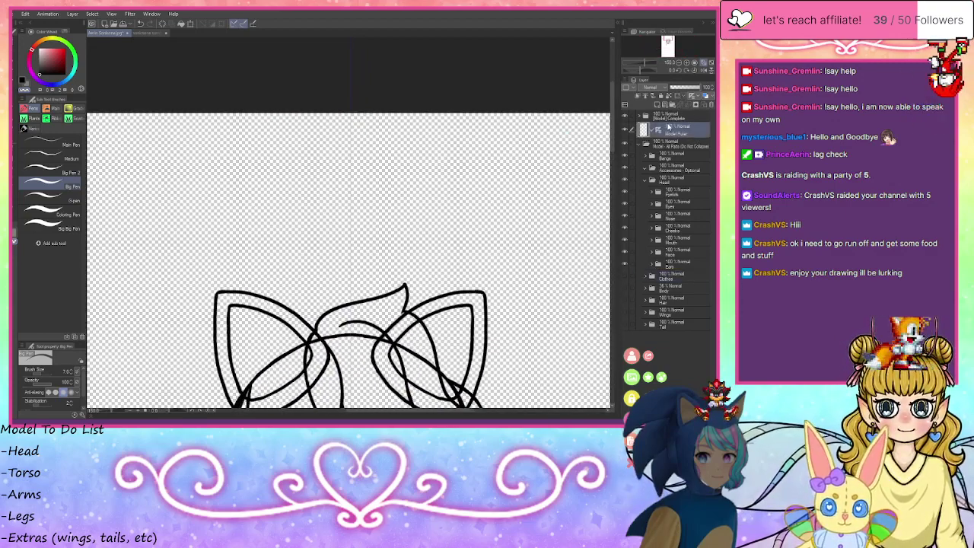
left_click(627, 130)
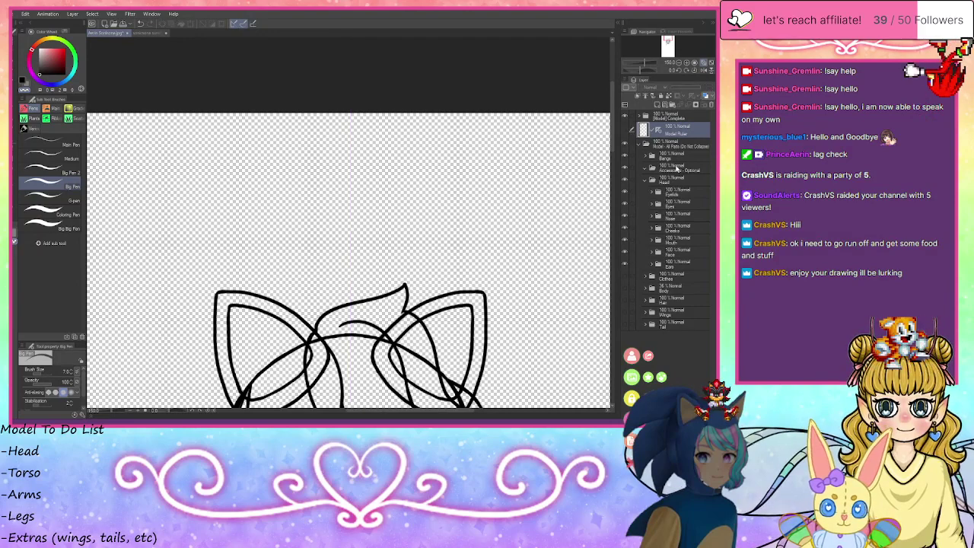
- Place a five-line symmetrical ruler without line symmetry above the head on the Accessories - Optional folder, and add a layer inside it
left_click(676, 169)
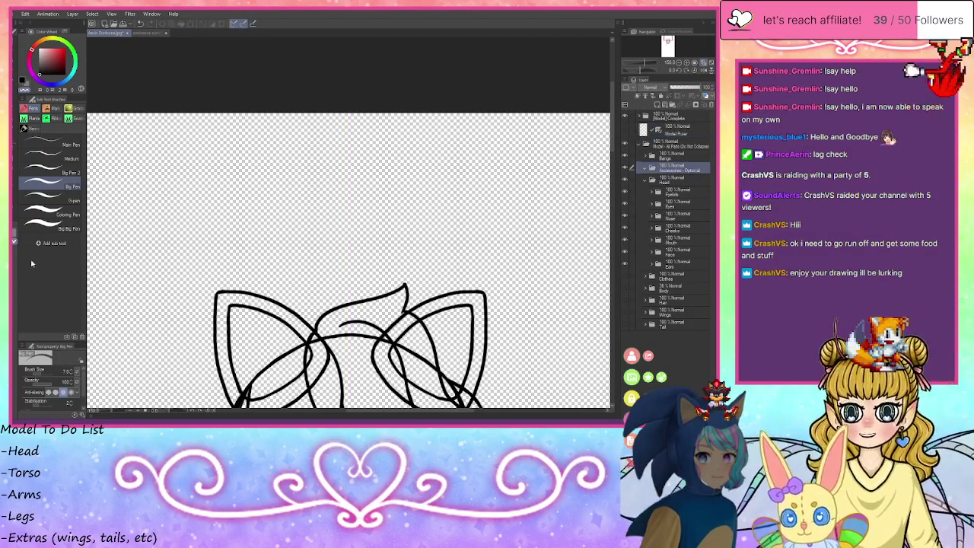
key("u")
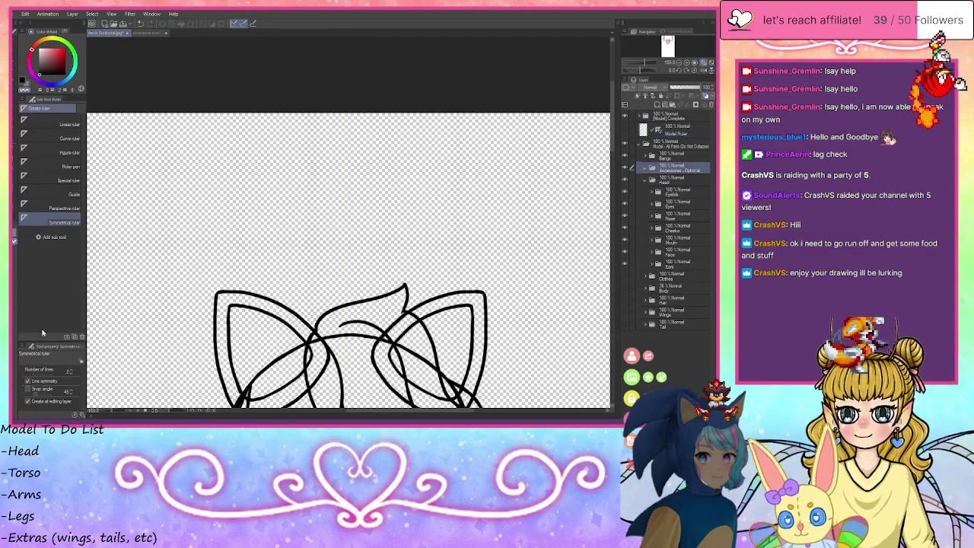
left_click(70, 371)
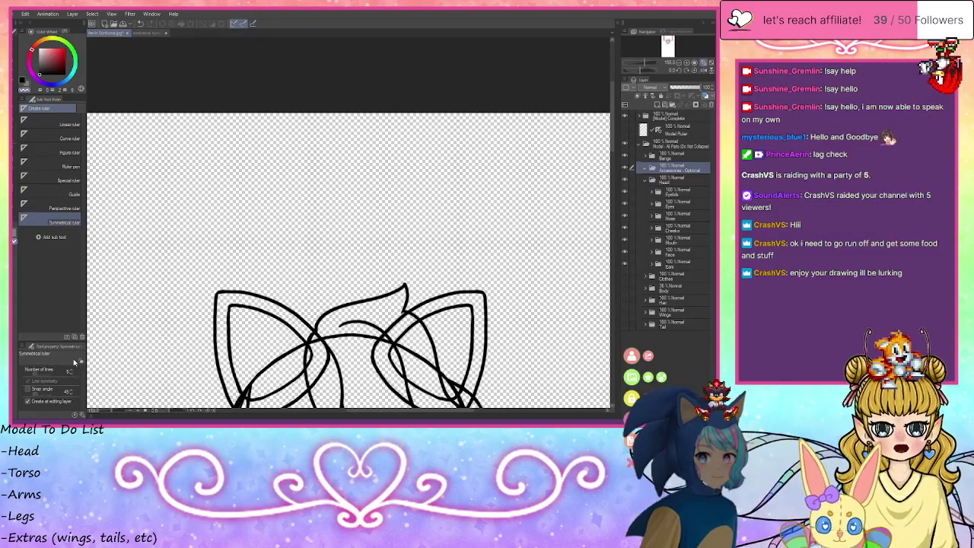
left_click(354, 197)
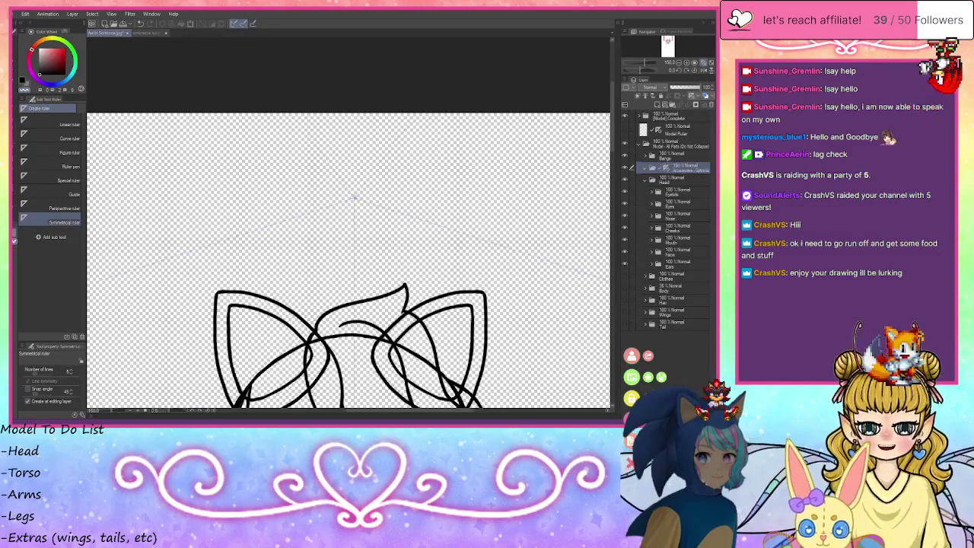
key("p")
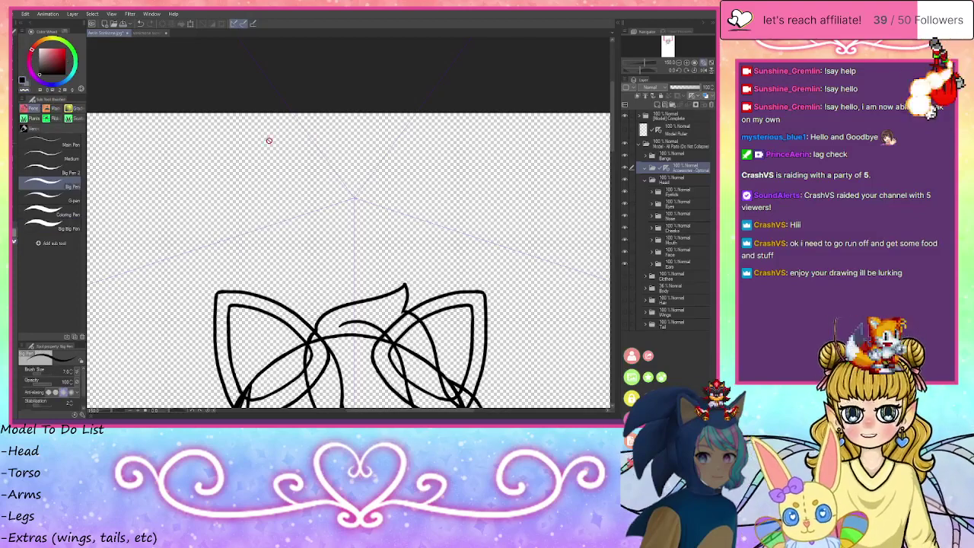
left_click(658, 105)
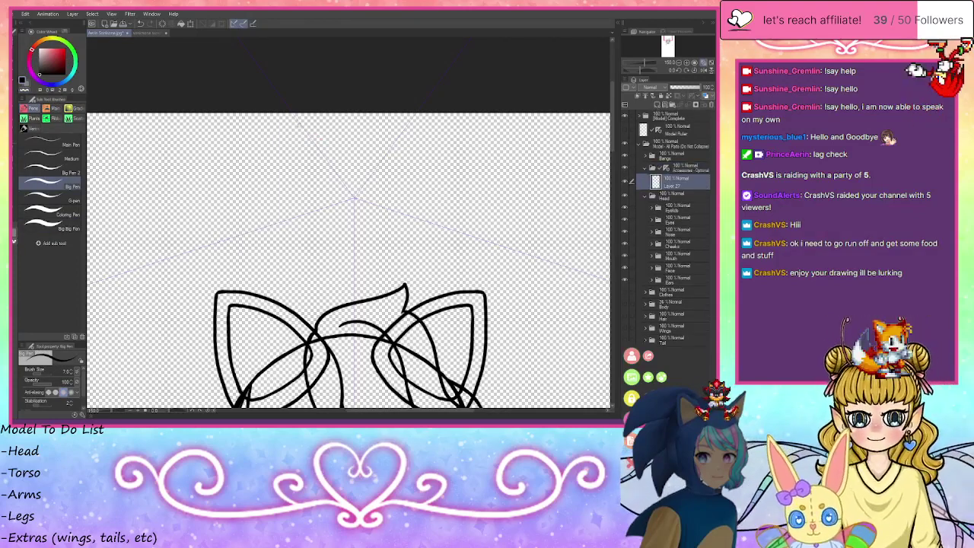
- Try a five-pointed star of curved strokes around the ruler's centre above the head, and undo the strokes
left_click_drag(300, 125, 315, 171)
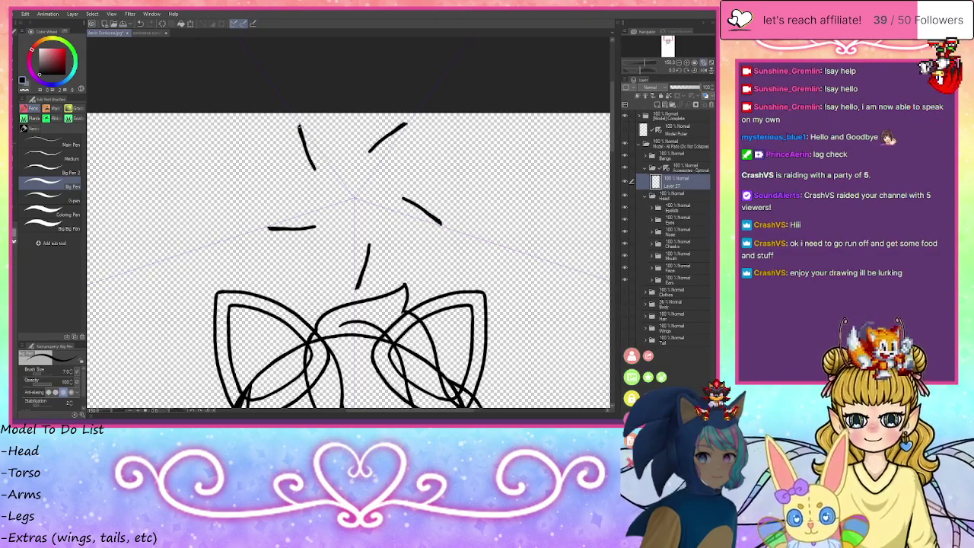
left_click_drag(300, 126, 359, 144)
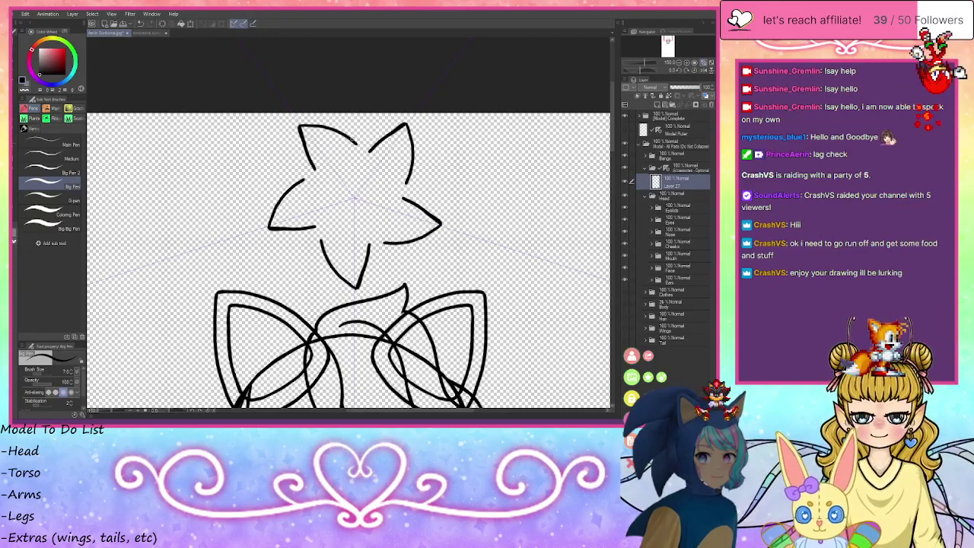
key("ctrl+z")
key("ctrl+z")
key("ctrl+z")
key("ctrl+z")
key("ctrl+z")
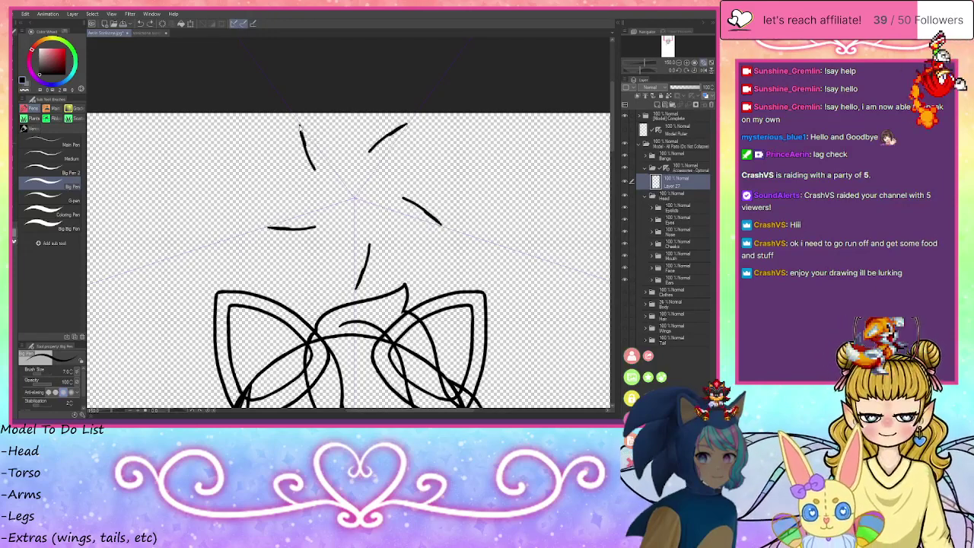
key("ctrl+z")
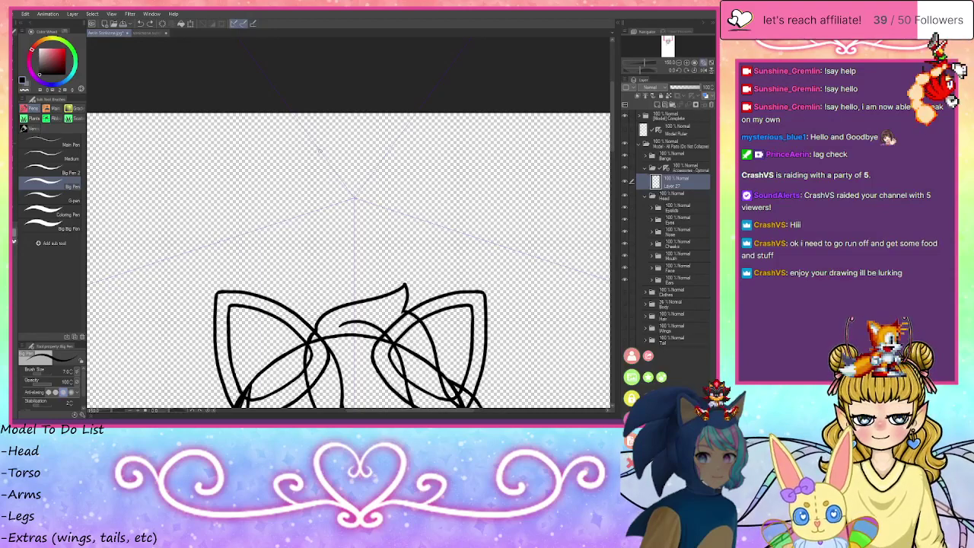
- Try other star outlines around the ruler's centre, including a closed straight-sided one, and undo them
mouse_move(318, 152)
left_mouse_down()
mouse_move(262, 172)
mouse_move(305, 212)
left_mouse_up()
key("ctrl+z")
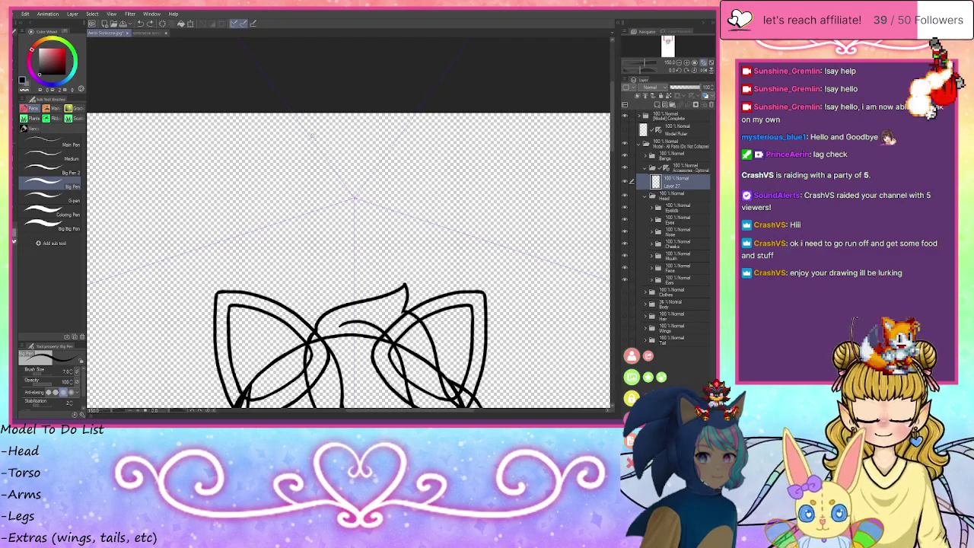
mouse_move(311, 134)
left_mouse_down()
mouse_move(352, 149)
mouse_move(404, 128)
left_mouse_up()
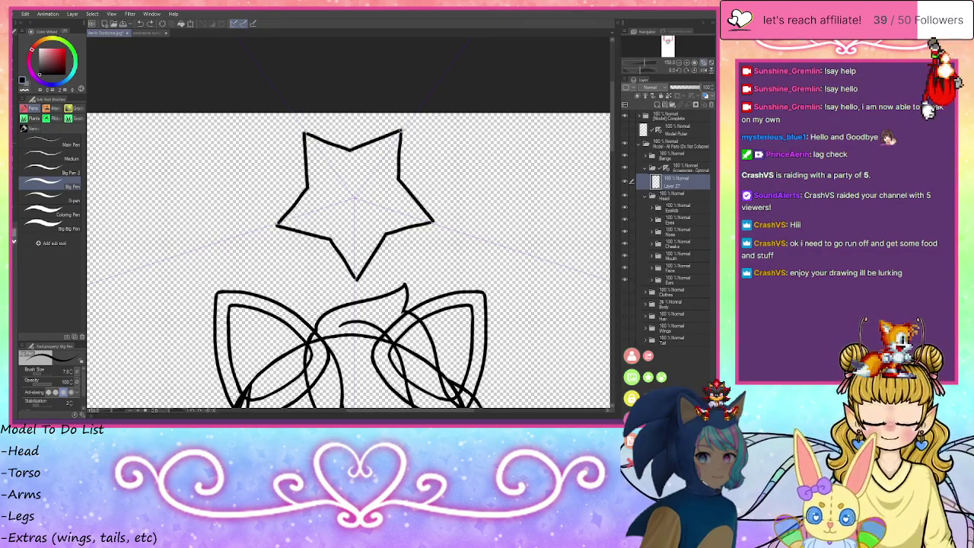
key("ctrl+z")
mouse_move(354, 161)
left_mouse_down()
mouse_move(403, 127)
mouse_move(402, 166)
left_mouse_up()
key("ctrl+z")
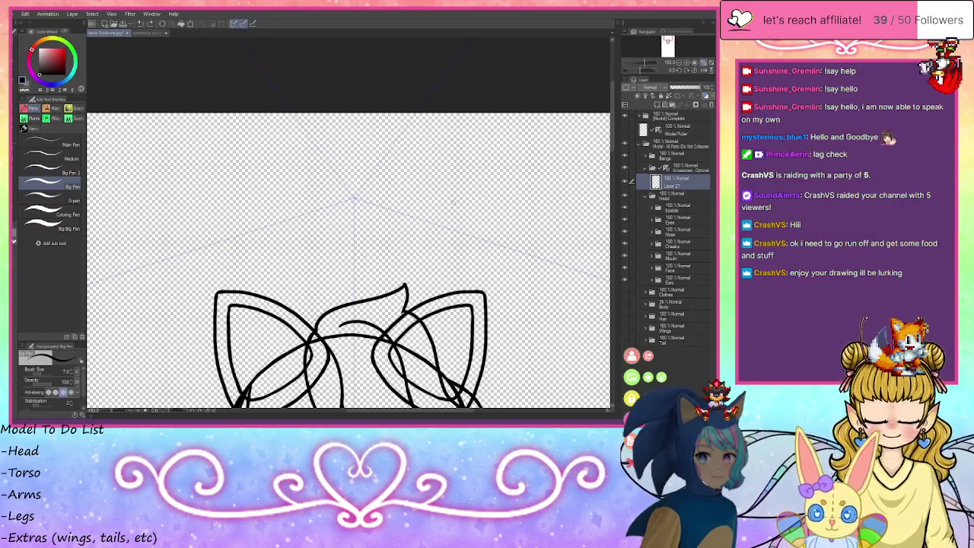
- Replace the ruler above the head with a ten-line symmetrical ruler using line symmetry, and add a layer in the Accessories - Optional folder
key("ctrl+z")
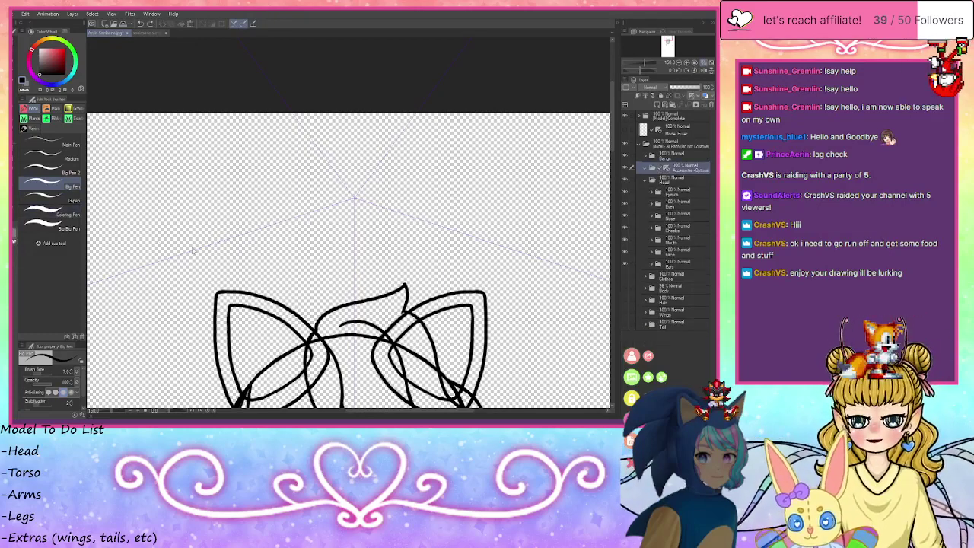
key("ctrl+z")
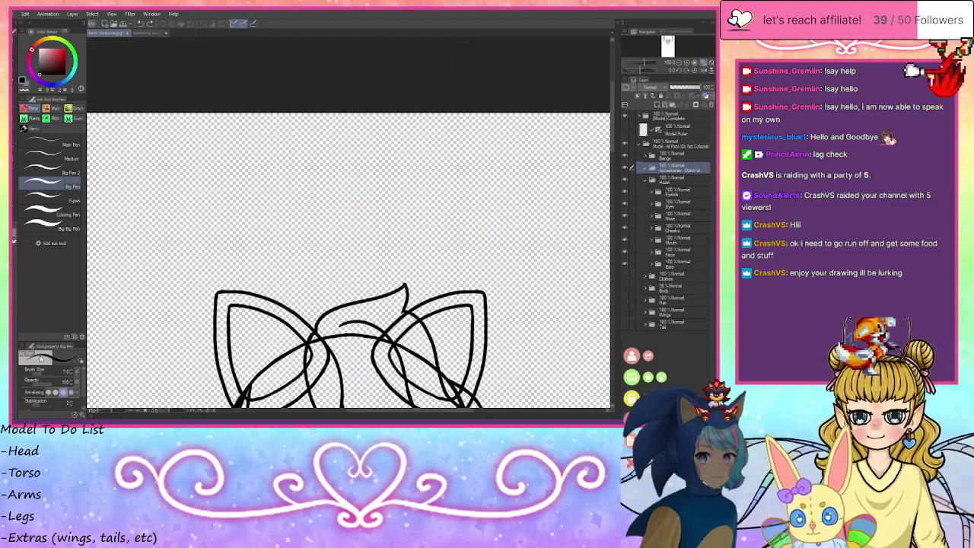
left_click(14, 194)
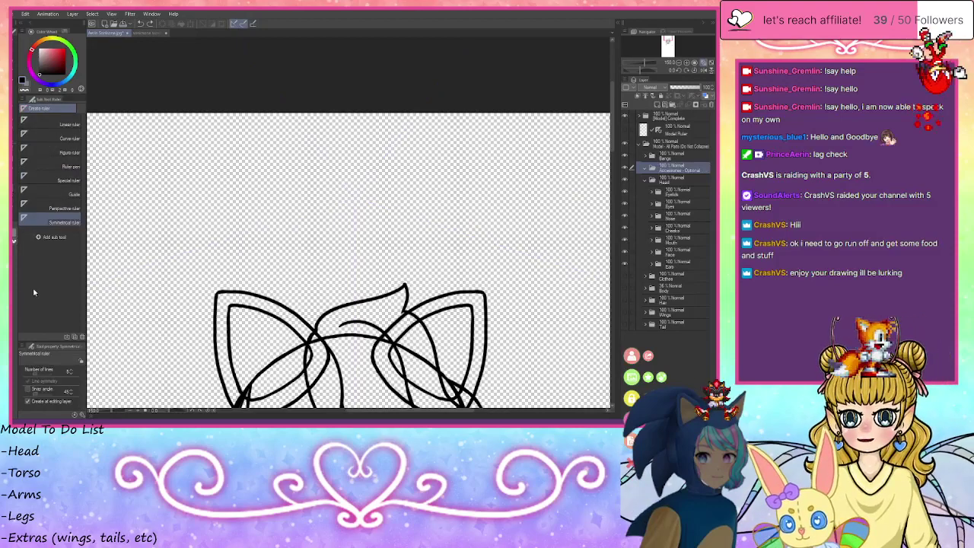
left_click(71, 371)
left_click(71, 370)
left_click(70, 370)
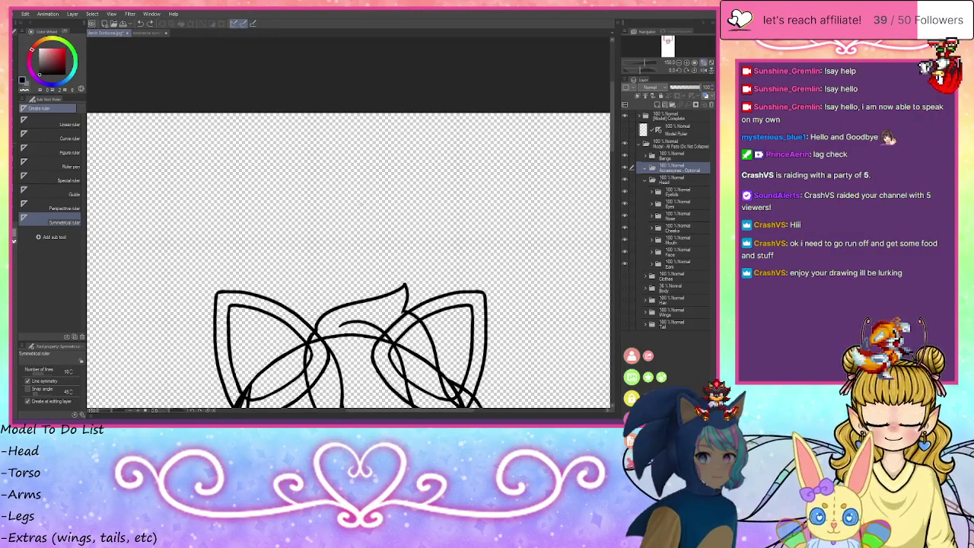
left_click(362, 204)
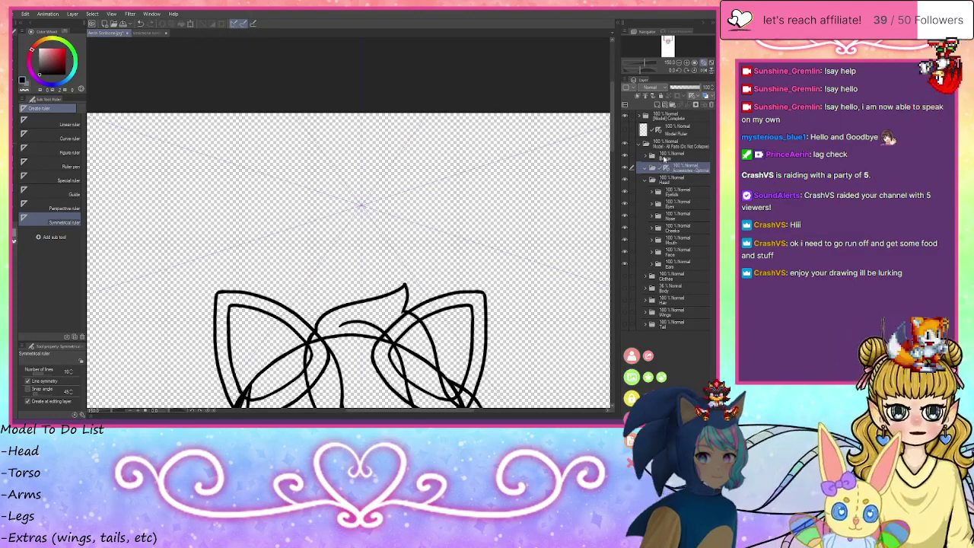
left_click(658, 105)
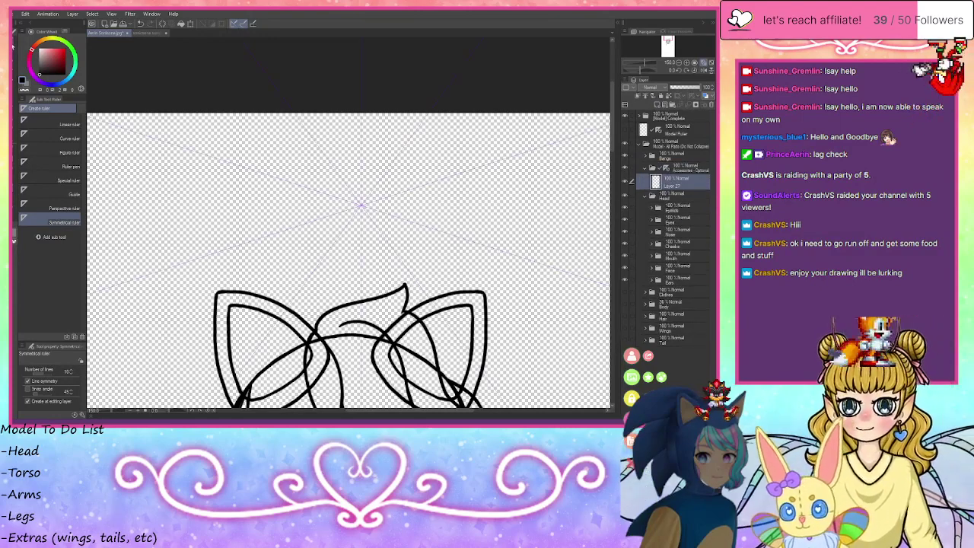
- Ink a five-pointed star outline with curved edges around the ruler's centre above the head using the Big Pen
left_click(13, 46)
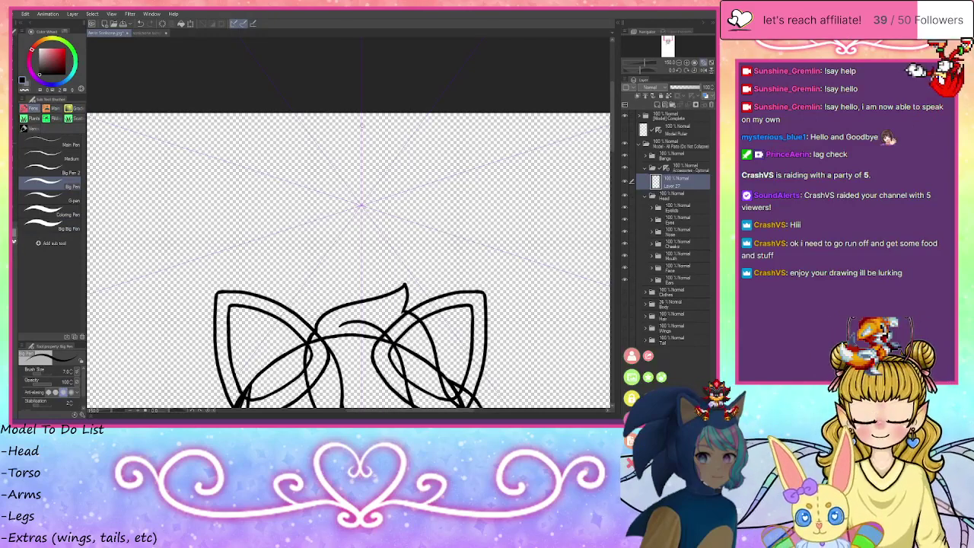
left_click_drag(362, 124, 389, 169)
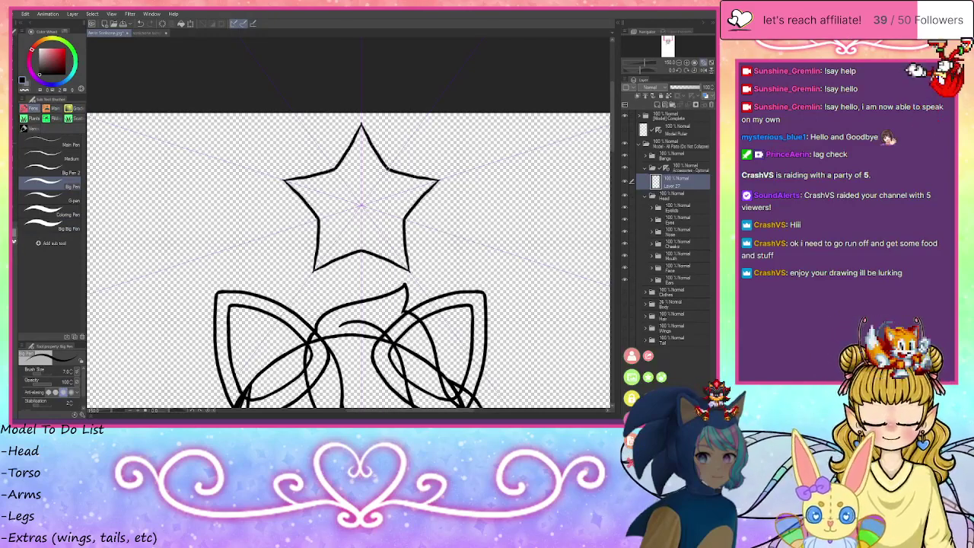
key("ctrl+z")
mouse_move(361, 122)
left_mouse_down()
mouse_move(389, 169)
mouse_move(344, 145)
mouse_move(363, 123)
left_mouse_up()
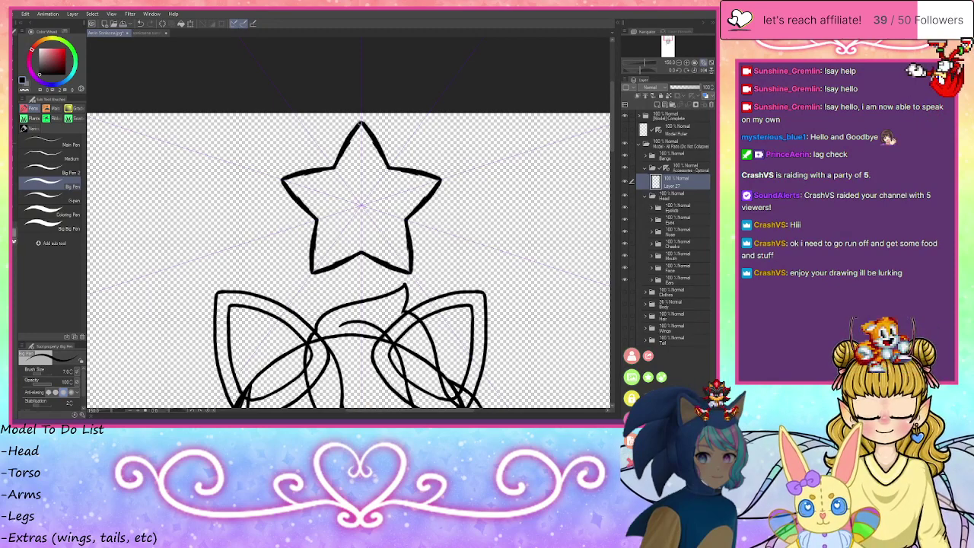
- Draw a circle around the ruler's centre inside the star, undoing false starts and surplus thickening strokes
left_click(687, 63)
left_click_drag(669, 42, 669, 40)
scroll(348, 229, "up", 1)
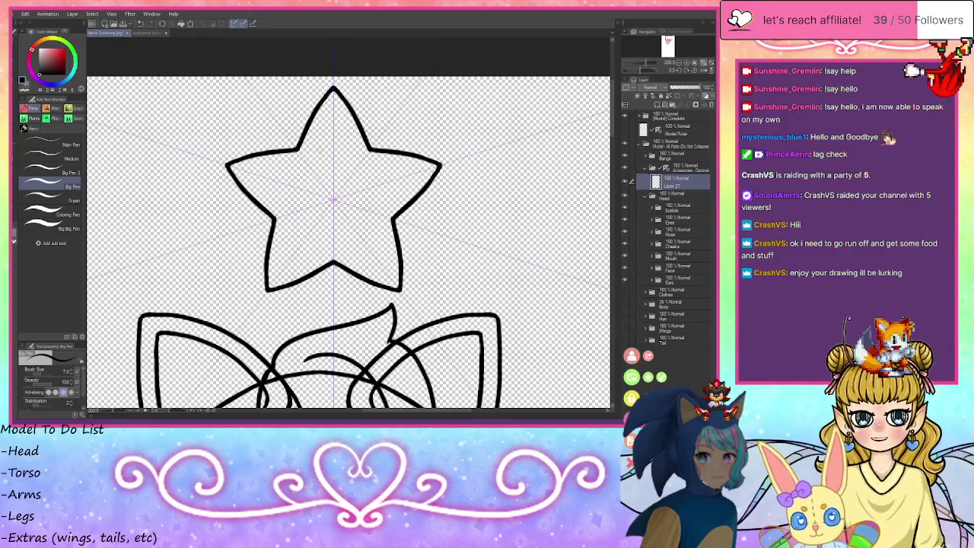
mouse_move(310, 166)
left_mouse_down()
mouse_move(373, 217)
mouse_move(296, 187)
mouse_move(299, 204)
left_mouse_up()
key("ctrl+z")
key("ctrl+z")
key("ctrl+z")
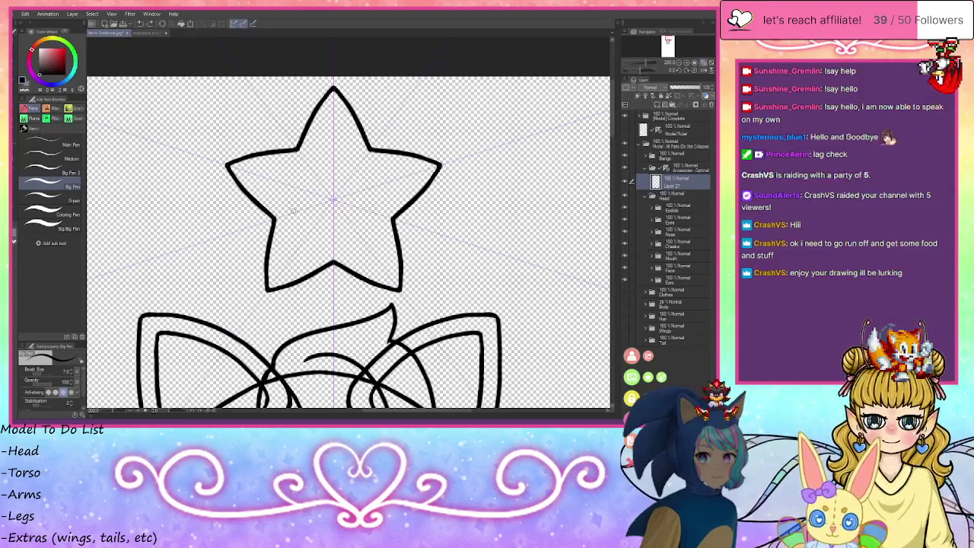
mouse_move(309, 166)
left_mouse_down()
mouse_move(375, 201)
mouse_move(293, 188)
mouse_move(308, 159)
mouse_move(337, 155)
left_mouse_up()
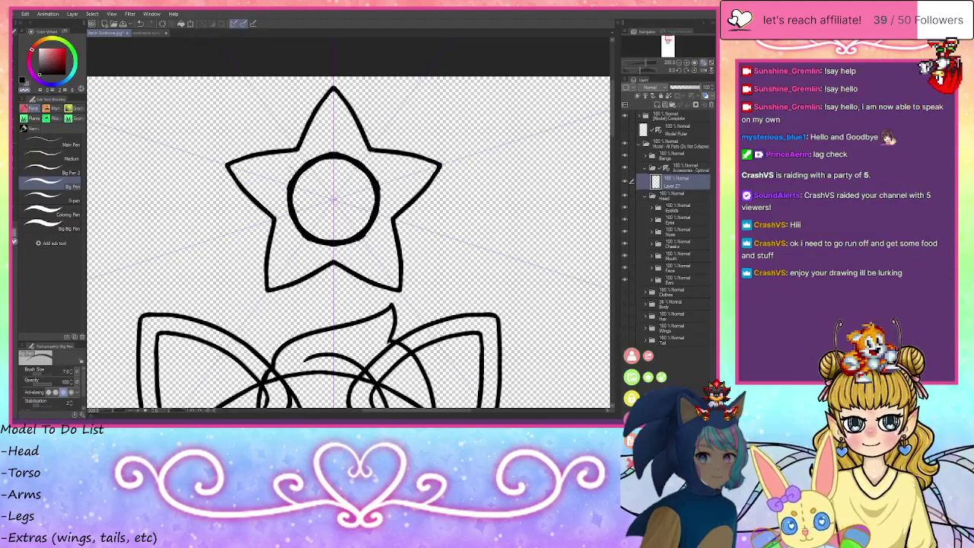
key("ctrl+z")
key("ctrl+z")
key("ctrl+z")
key("ctrl+z")
key("ctrl+z")
key("ctrl+z")
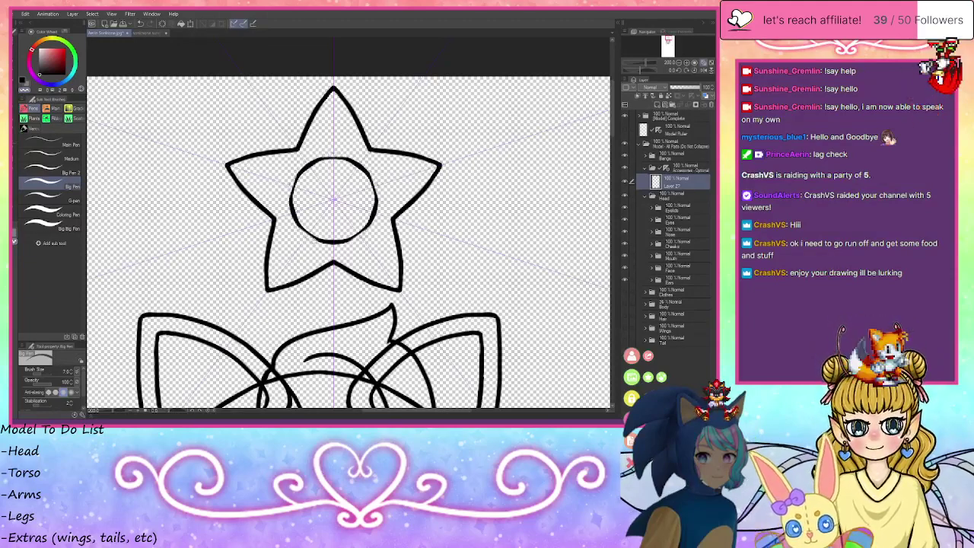
- Try extra strokes to thicken the circle inside the star, and undo them
left_click_drag(298, 227, 317, 240)
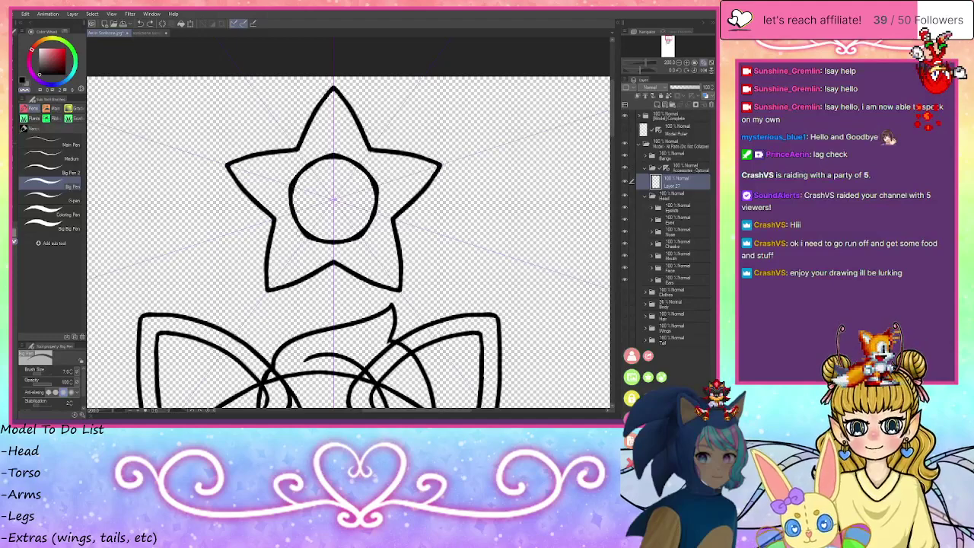
key("ctrl+z")
key("ctrl+z")
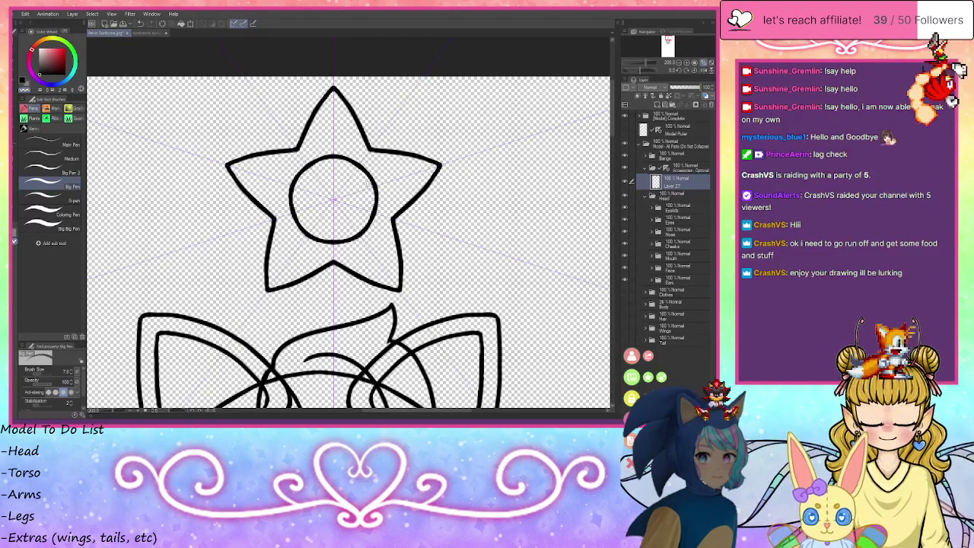
left_click_drag(371, 175, 380, 197)
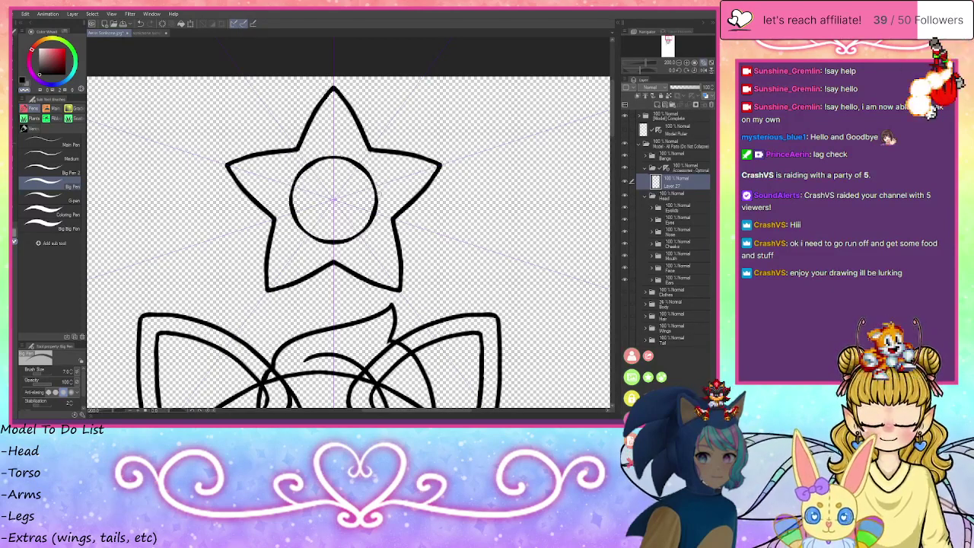
key("ctrl+z")
key("ctrl+z")
key("ctrl+z")
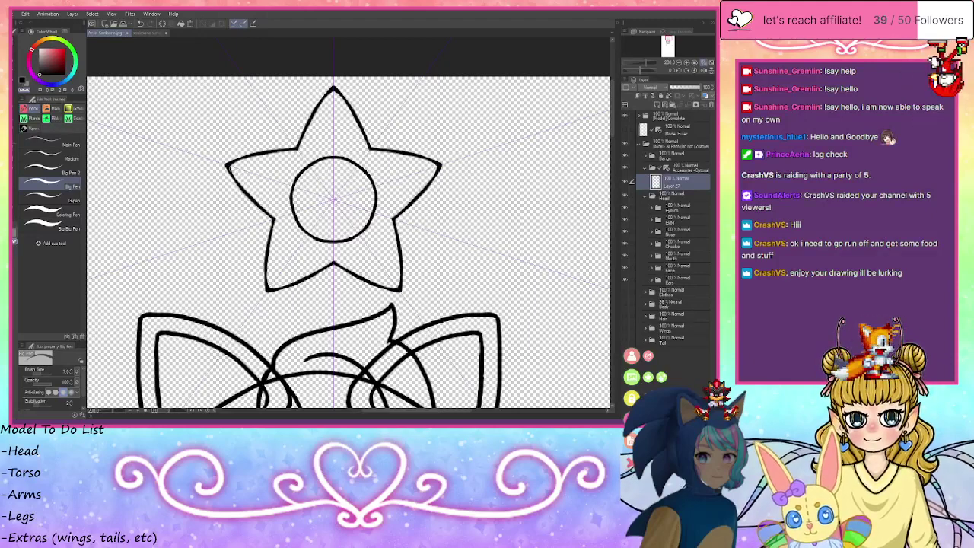
- Draw an inner outline parallel to the star's edge, with small notched details at each of the five tips
left_click(24, 80)
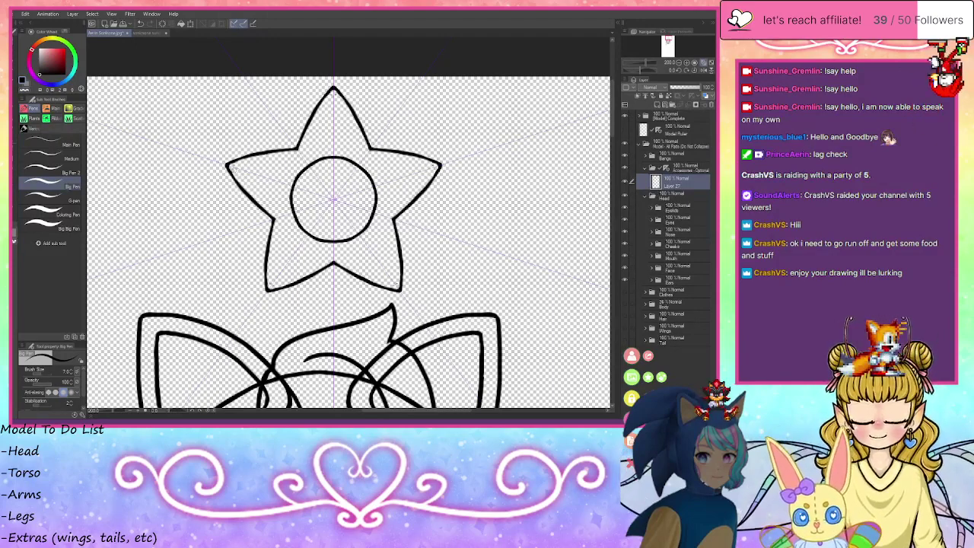
left_click_drag(332, 94, 302, 157)
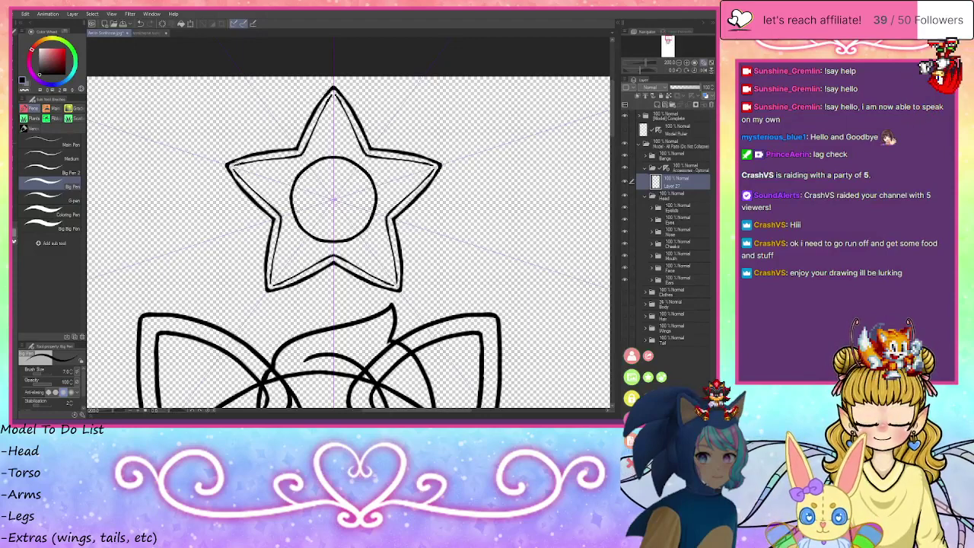
left_click_drag(332, 94, 330, 102)
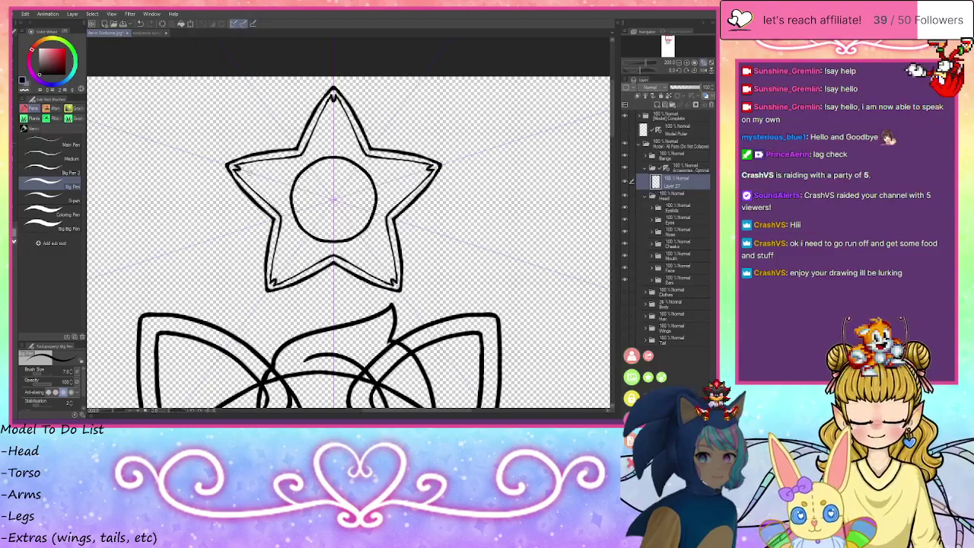
- Draw fine lines from the star's tips and inner corners to the central circle, finishing them with the Medium pen
left_click_drag(332, 97, 334, 126)
key("ctrl+z")
mouse_move(252, 172)
left_mouse_down()
mouse_move(282, 184)
mouse_move(248, 175)
left_mouse_up()
left_click(25, 91)
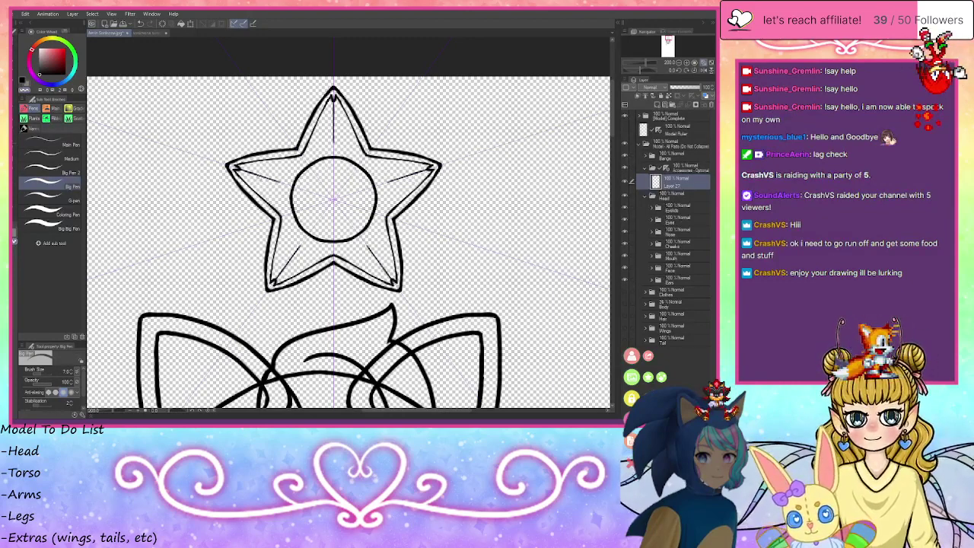
left_click(64, 159)
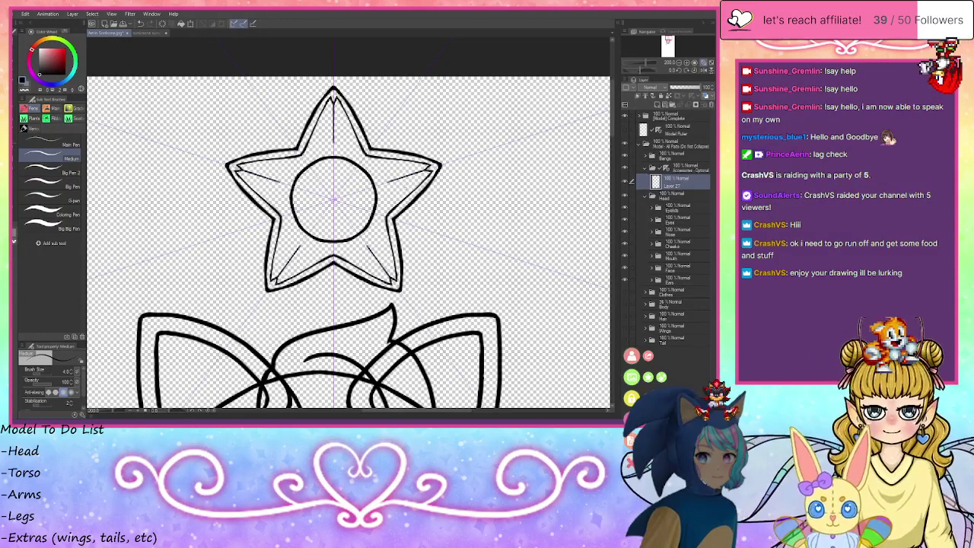
left_click_drag(386, 182, 374, 188)
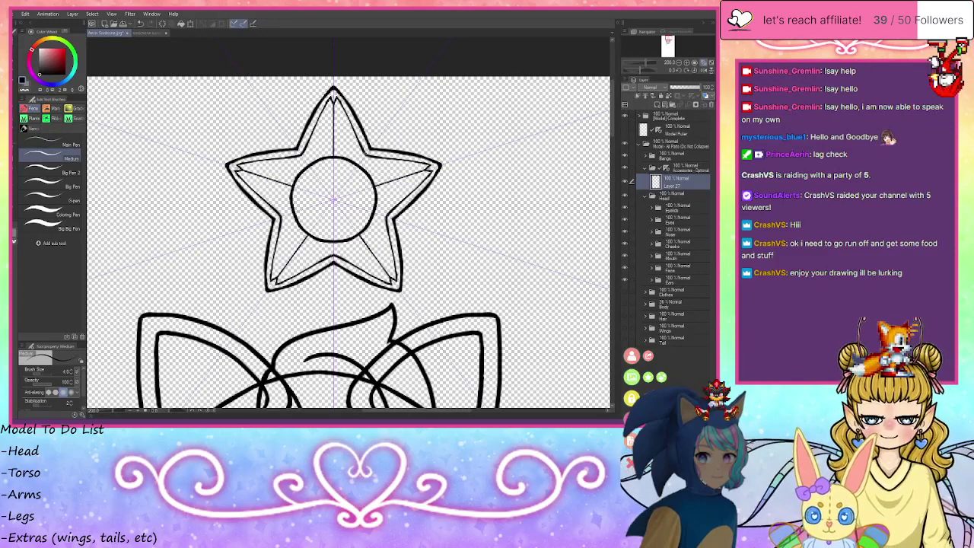
left_click_drag(366, 155, 358, 166)
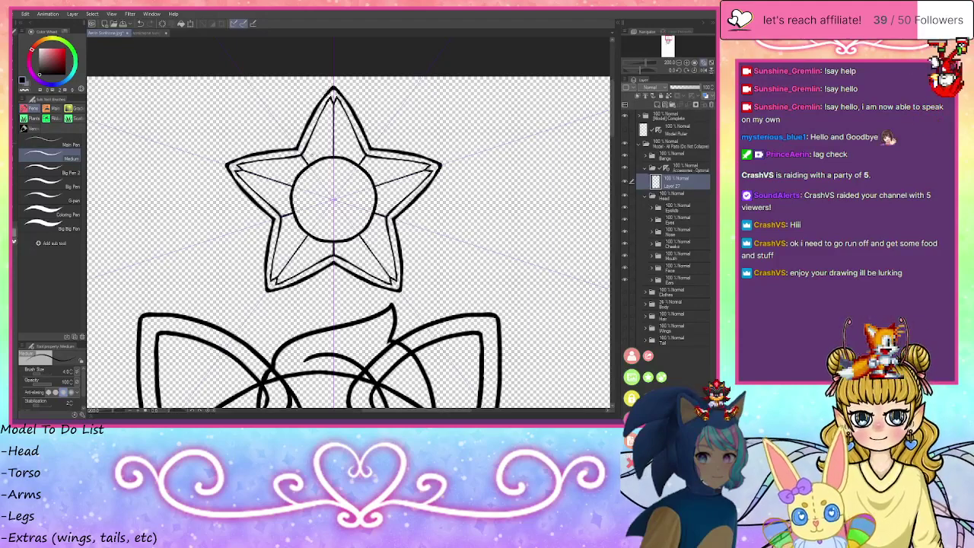
- Try ornate swirling filigree in the star's five points around the circle, and undo it
left_click_drag(356, 154, 337, 128)
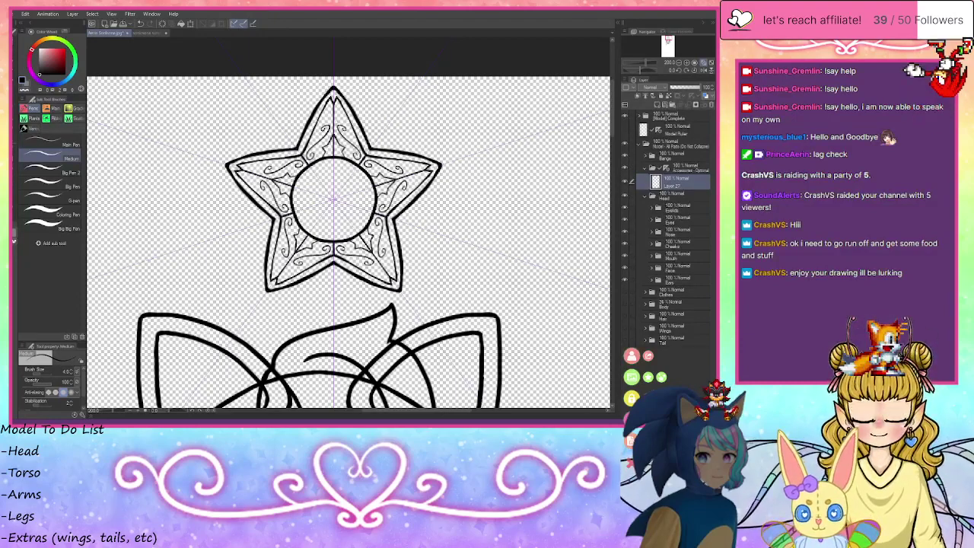
key("ctrl+z")
key("ctrl+z")
key("ctrl+z")
key("ctrl+z")
key("ctrl+z")
key("ctrl+z")
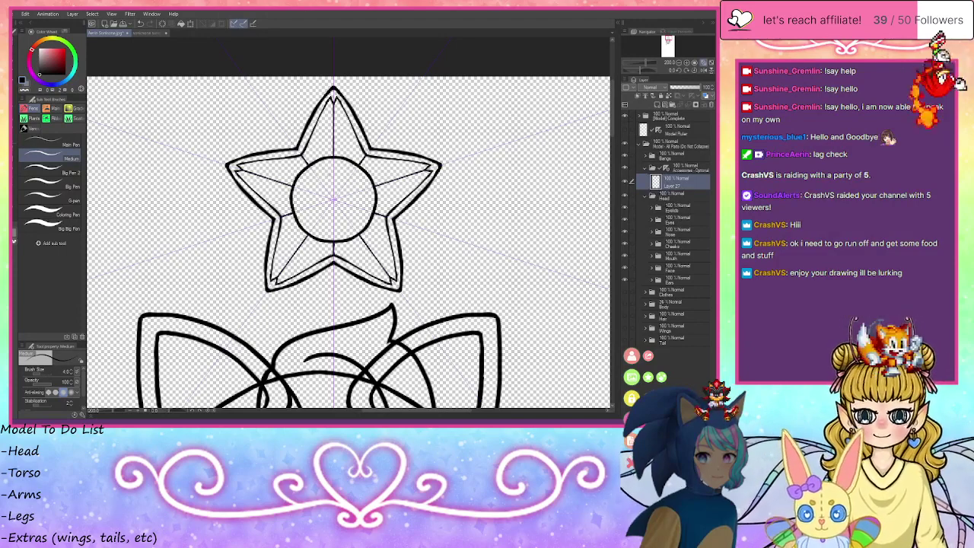
- Draw a second, slightly smaller concentric circle inside the star's central circle
mouse_move(355, 170)
left_mouse_down()
mouse_move(369, 189)
mouse_move(364, 219)
left_mouse_up()
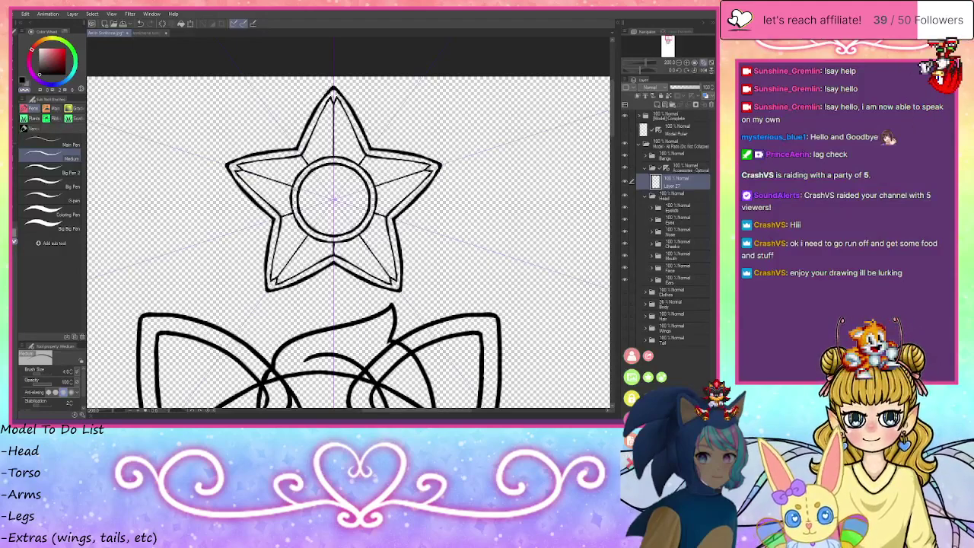
key("ctrl+z")
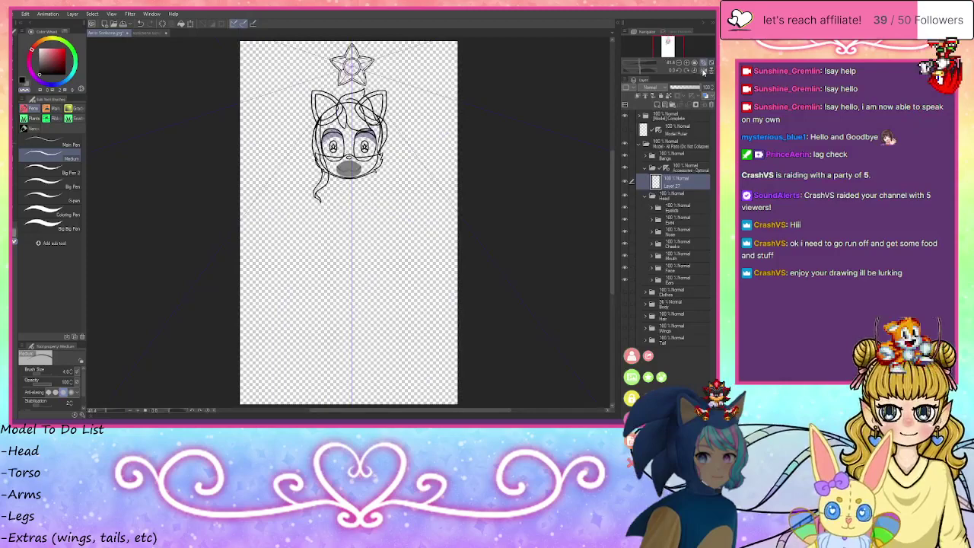
left_click(710, 64)
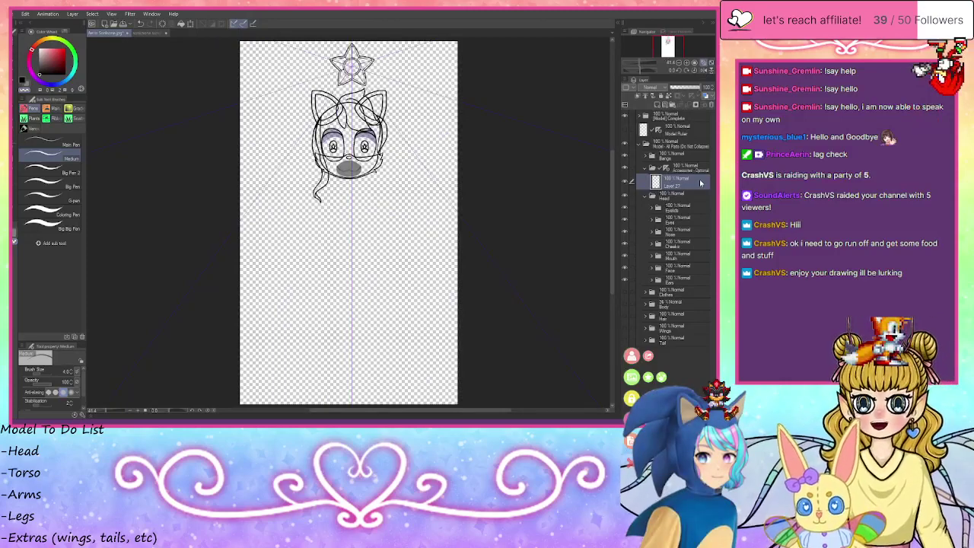
- Try mirrored scroll-shaped curls on both sides of the centre lines in the star's points, and undo them
left_click(688, 63)
left_click(688, 64)
left_click(687, 64)
left_click(687, 63)
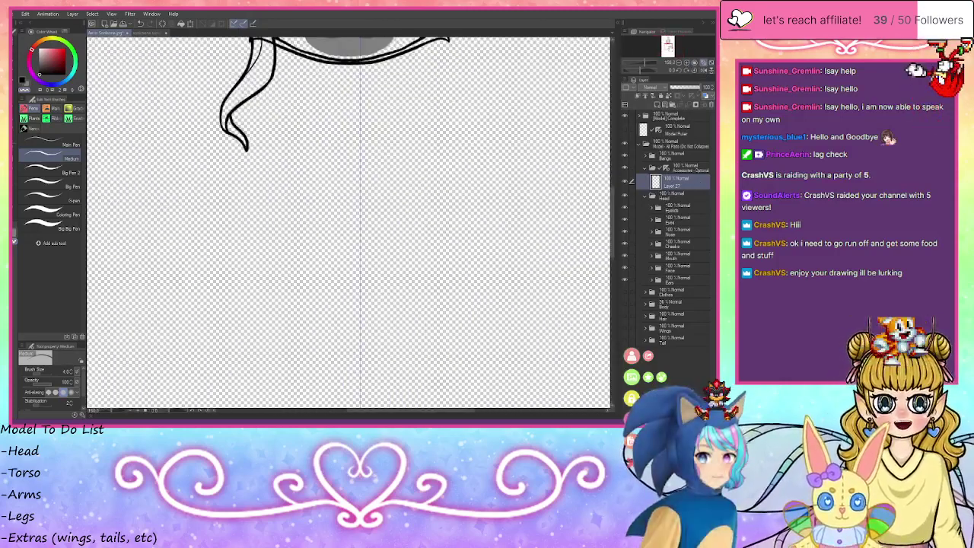
left_click_drag(667, 43, 668, 39)
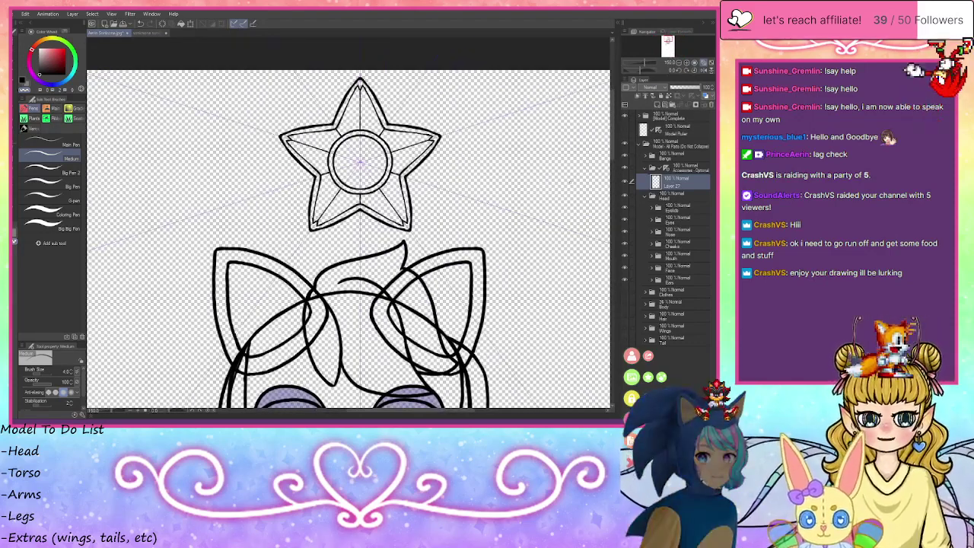
left_click(687, 63)
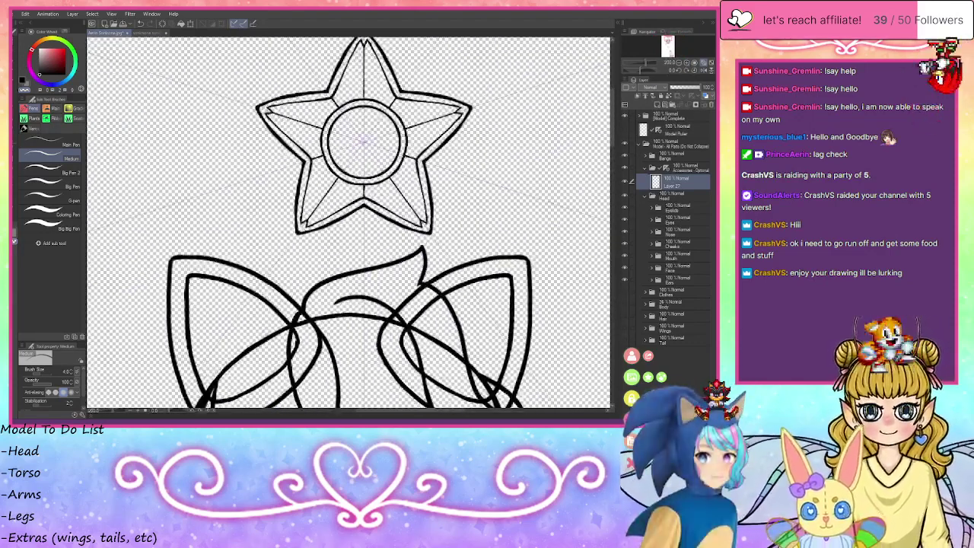
left_click_drag(670, 42, 669, 39)
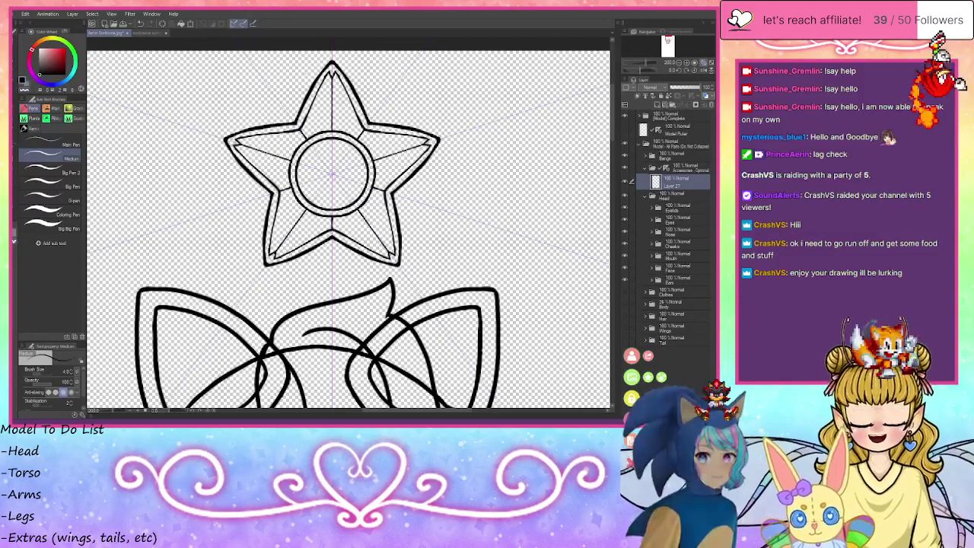
left_click_drag(324, 105, 316, 129)
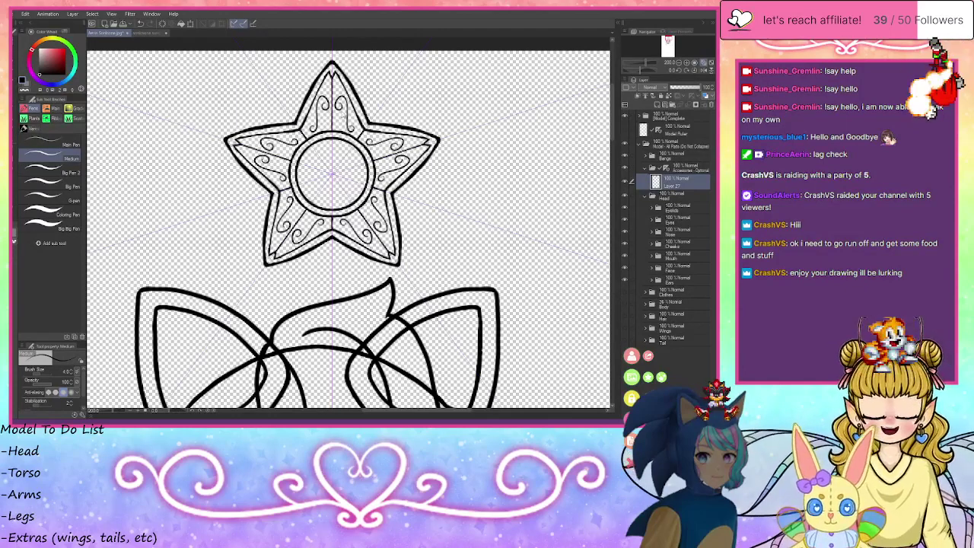
key("ctrl+z")
key("ctrl+z")
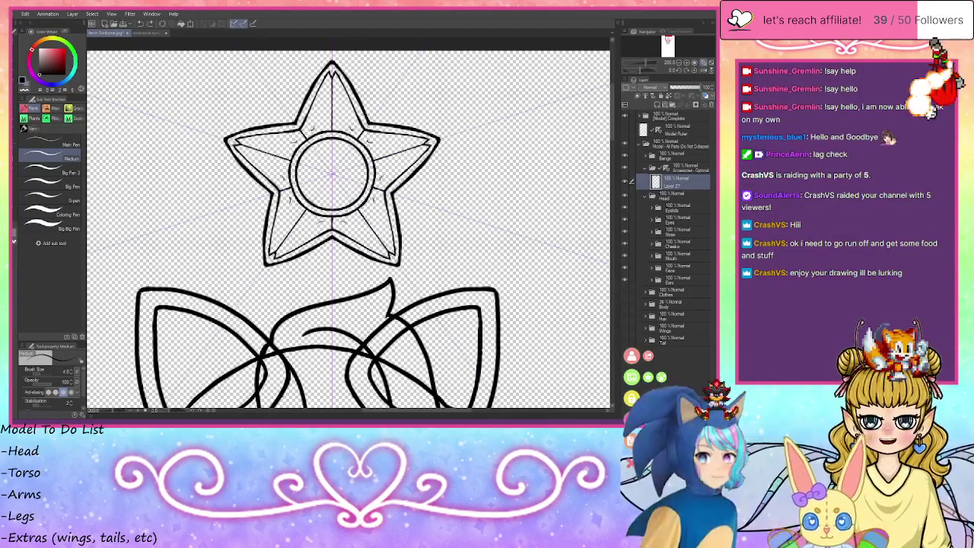
- Try a smaller curling flourish along the edges of the star's points, and undo it
left_click_drag(313, 116, 314, 130)
key("ctrl+y")
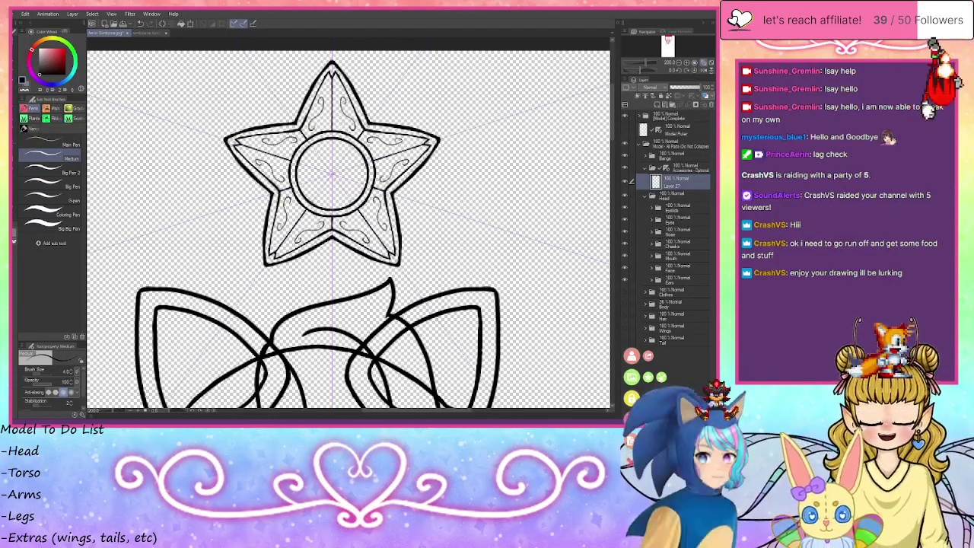
key("ctrl+z")
key("ctrl+z")
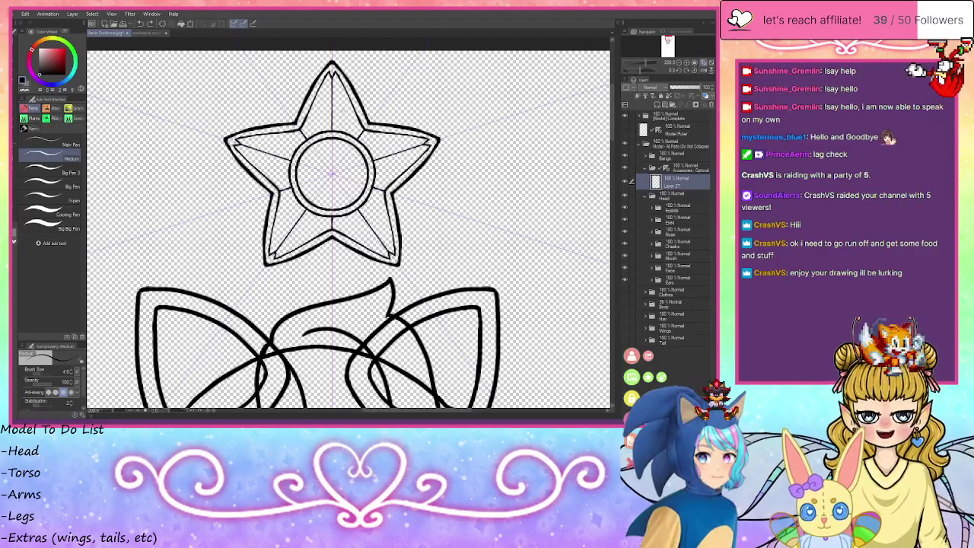
- Show the Clothes folder together with the head and star accessory, and inspect the clothing line art around the shorts
left_click(678, 66)
left_click(678, 66)
left_click(679, 66)
left_click(678, 65)
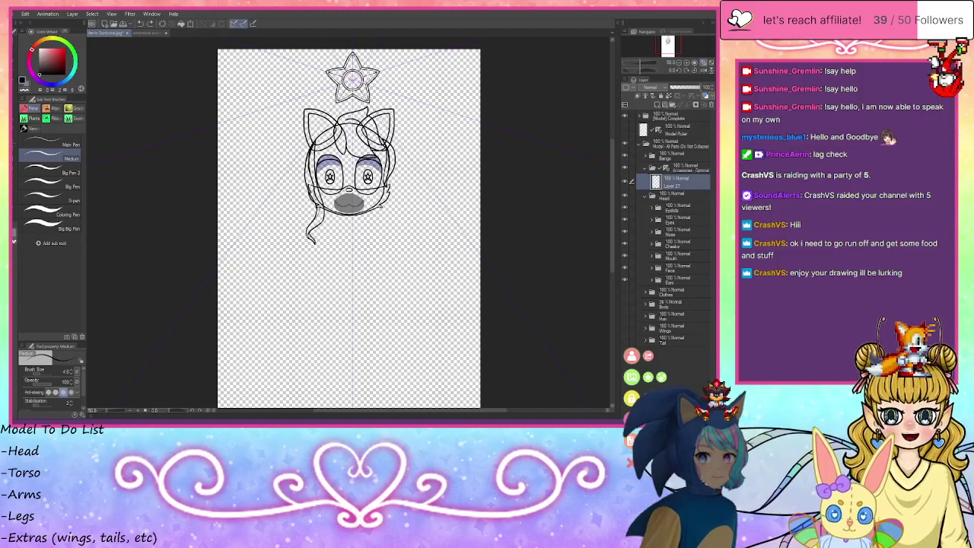
left_click(711, 67)
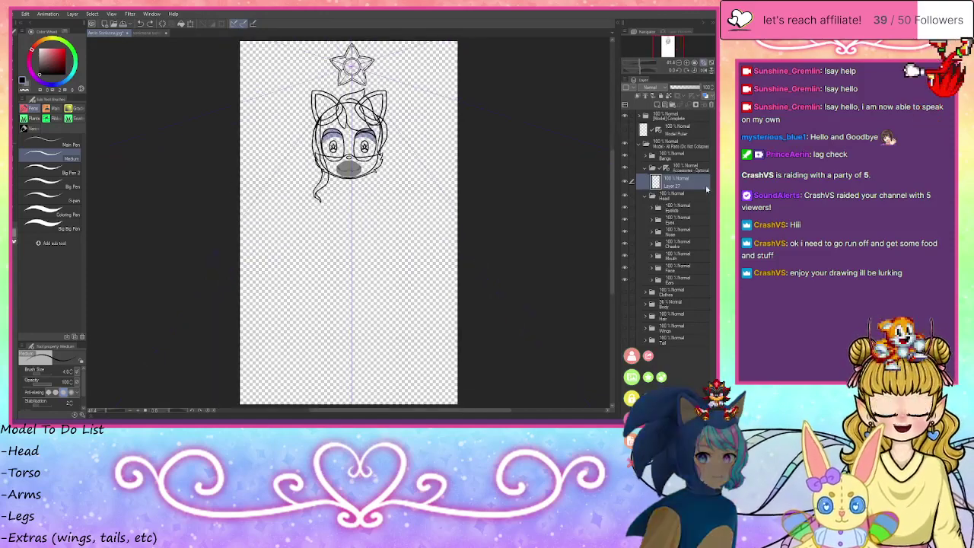
left_click(626, 293)
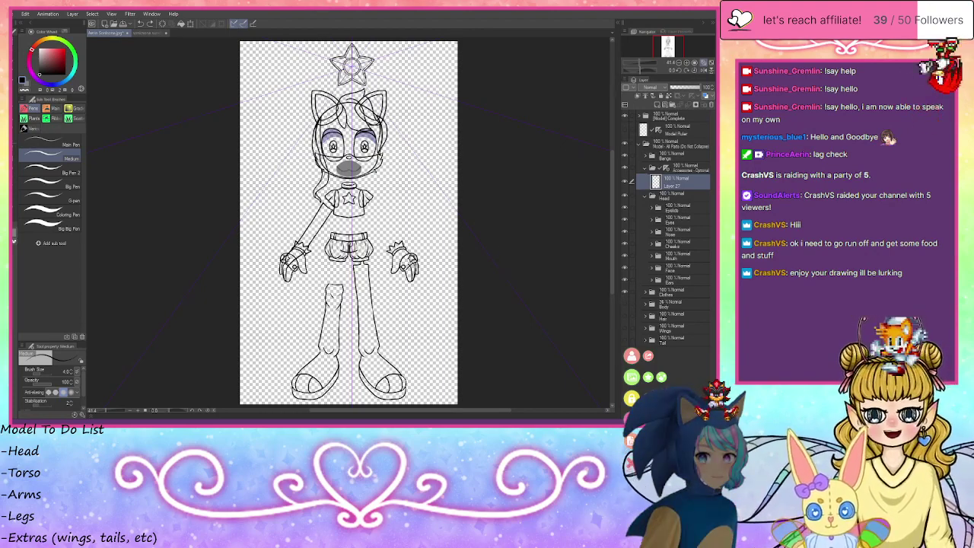
scroll(362, 244, "up", 6)
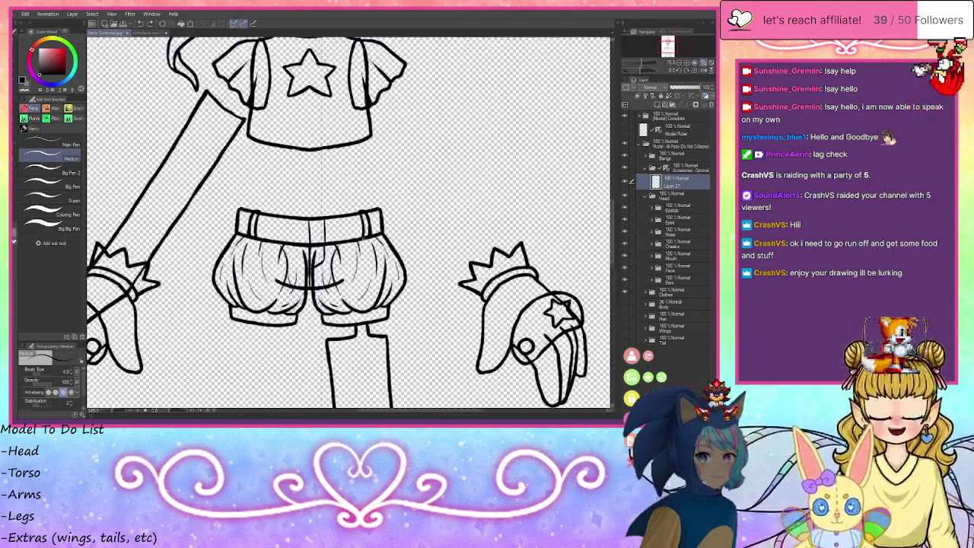
- Add a new layer at the top of the Clothes folder for a charm on the shorts
scroll(365, 240, "up", 4)
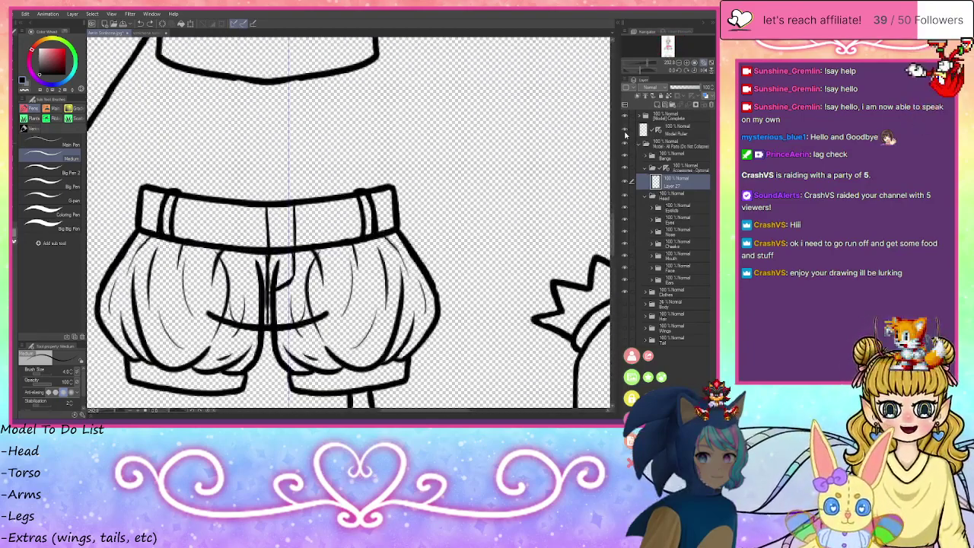
scroll(396, 221, "up", 2)
scroll(589, 178, "down", 3)
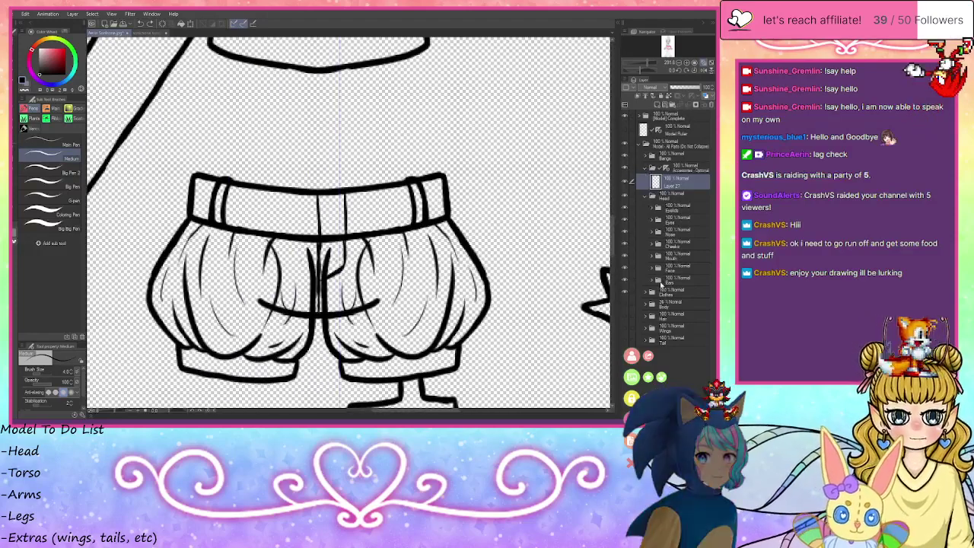
left_click(648, 293)
left_click(662, 305)
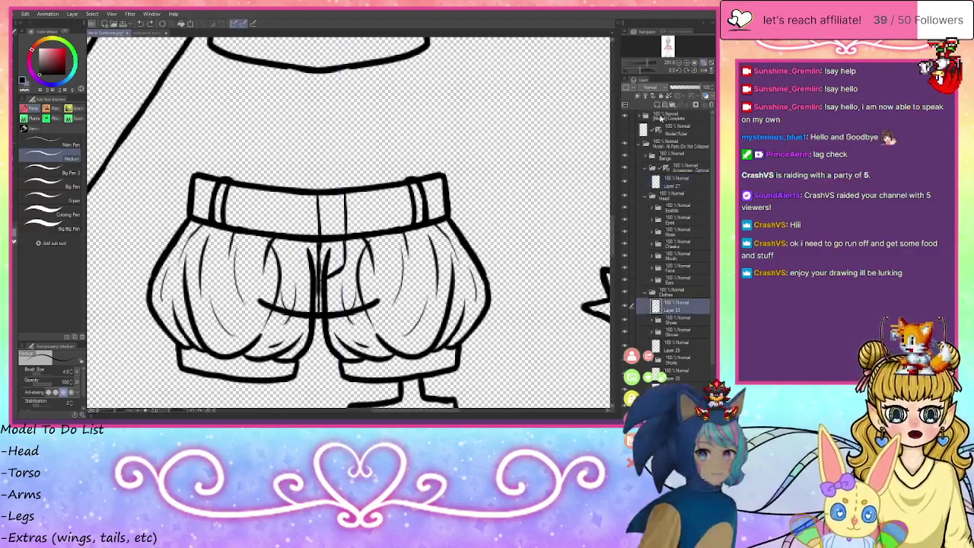
scroll(455, 221, "up", 5)
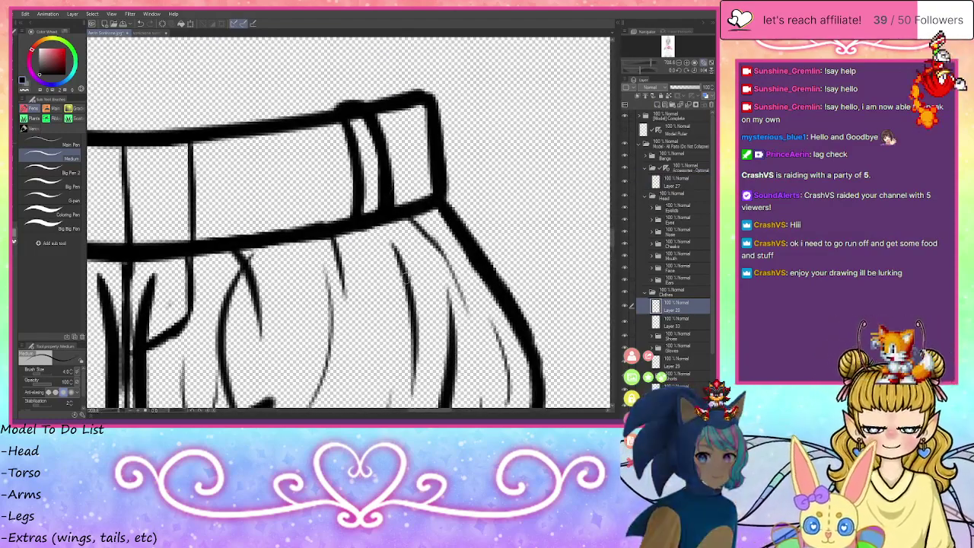
- Try a small double-outlined clip with a tapered lower end around the shorts' right-hand belt loop, using the Medium pen
left_click_drag(409, 274, 420, 226)
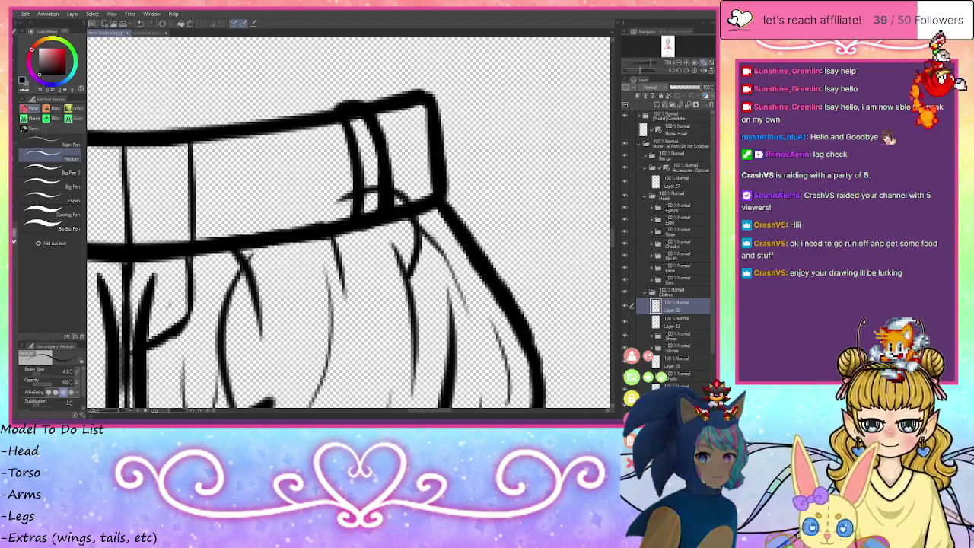
mouse_move(347, 199)
left_mouse_down()
mouse_move(336, 251)
mouse_move(389, 291)
mouse_move(404, 287)
mouse_move(379, 288)
left_mouse_up()
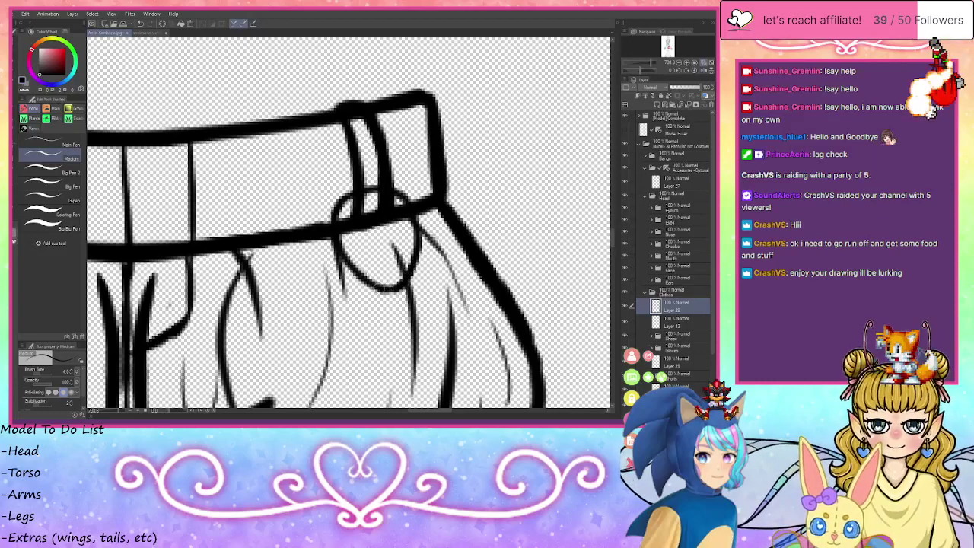
mouse_move(355, 216)
left_mouse_down()
mouse_move(355, 242)
mouse_move(390, 277)
mouse_move(393, 258)
left_mouse_up()
mouse_move(391, 208)
left_mouse_down()
mouse_move(398, 251)
mouse_move(388, 271)
left_mouse_up()
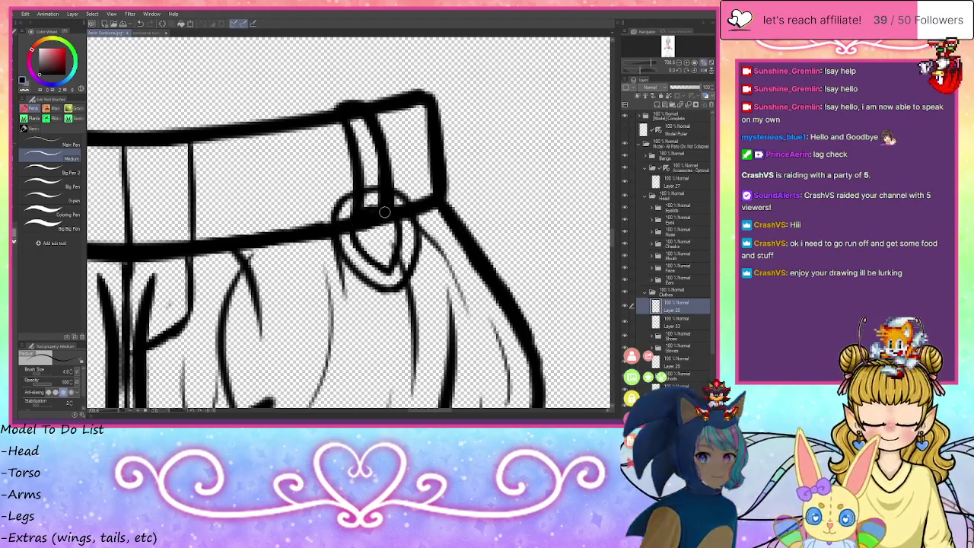
- Try a small connecting ring and a five-pointed star charm hanging from the clip, over the shorts' right-hand leg
scroll(350, 222, "down", 3)
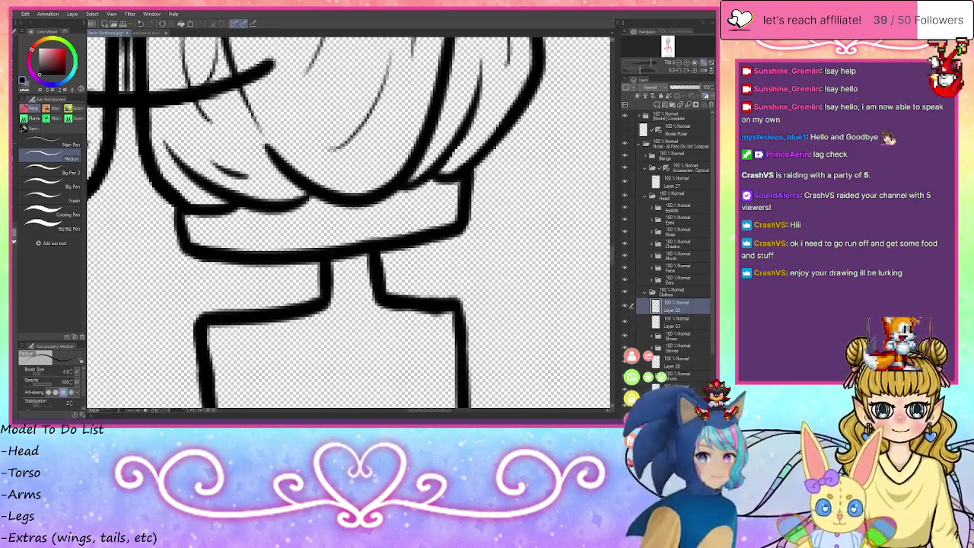
scroll(351, 223, "right", 1)
scroll(350, 222, "up", 2)
scroll(350, 222, "left", 2)
scroll(350, 222, "right", 1)
scroll(348, 224, "up", 3)
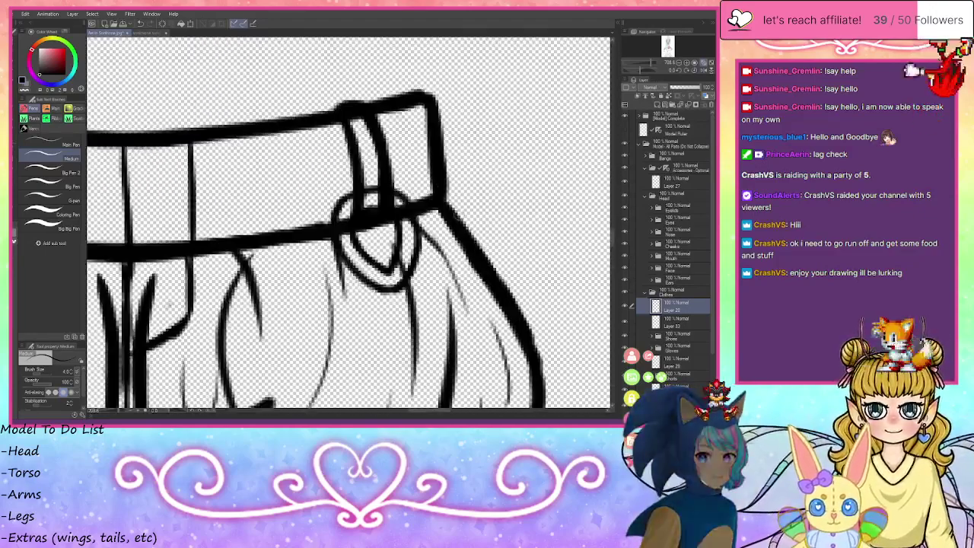
mouse_move(397, 292)
left_mouse_down()
mouse_move(391, 310)
mouse_move(395, 295)
left_mouse_up()
left_click(679, 62)
left_click_drag(670, 50, 671, 52)
mouse_move(375, 146)
left_mouse_down()
mouse_move(373, 169)
mouse_move(345, 197)
mouse_move(376, 204)
mouse_move(373, 243)
mouse_move(409, 214)
left_mouse_up()
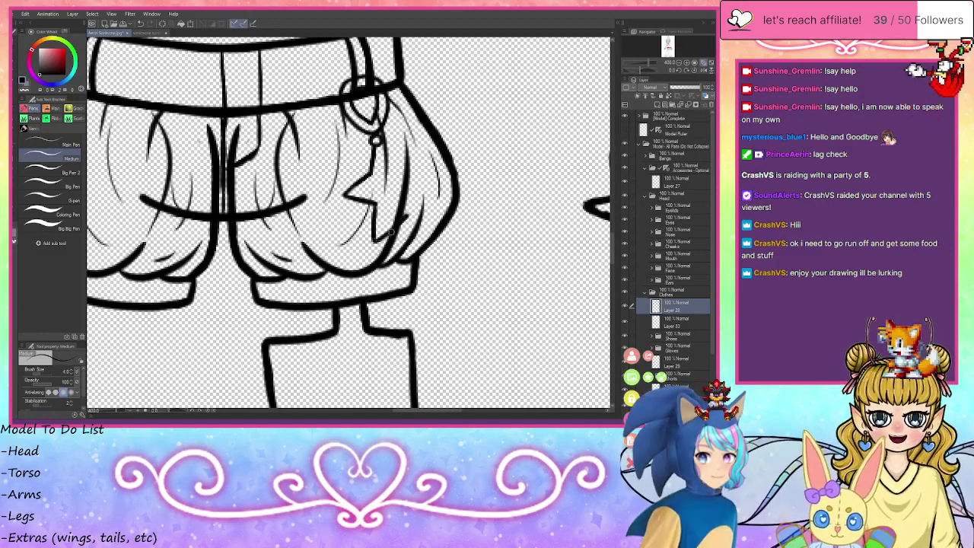
left_click_drag(380, 142, 398, 156)
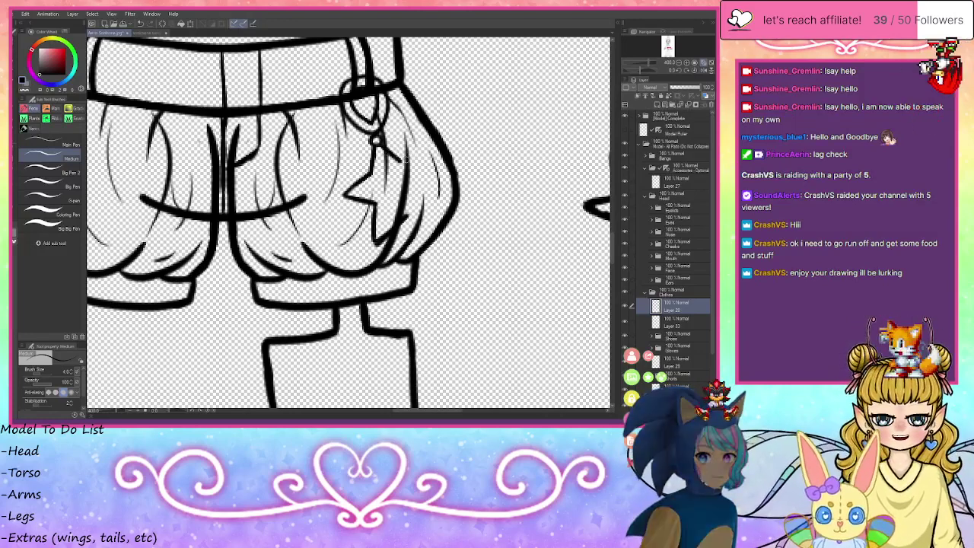
mouse_move(404, 161)
left_mouse_down()
mouse_move(434, 172)
mouse_move(426, 181)
mouse_move(445, 196)
mouse_move(375, 242)
left_mouse_up()
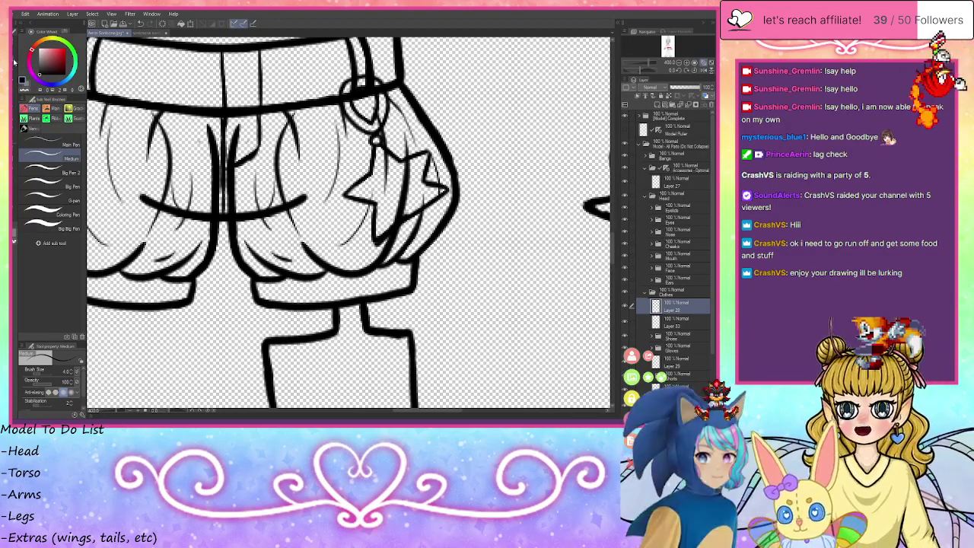
- Remove the star charm, its connecting ring and the clip's lower end from the shorts
key("e")
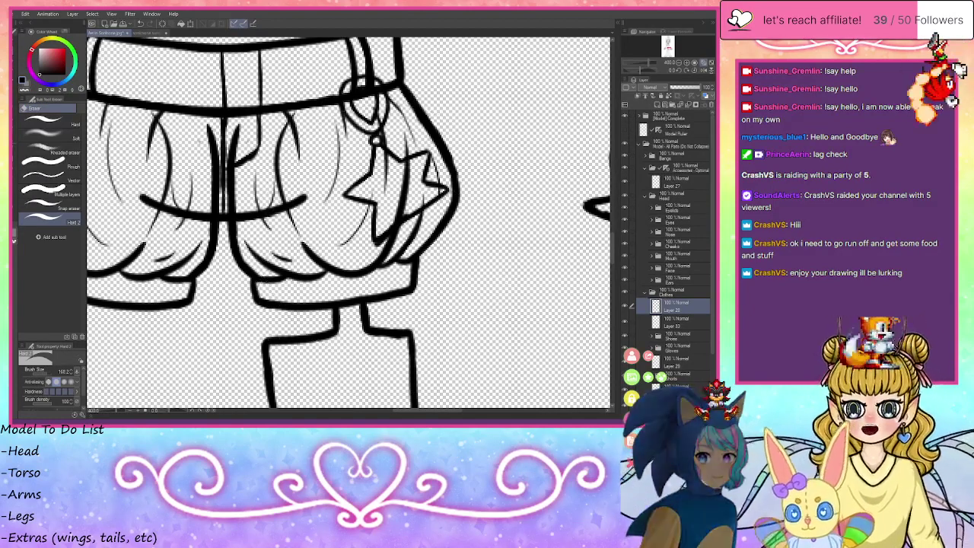
key("p")
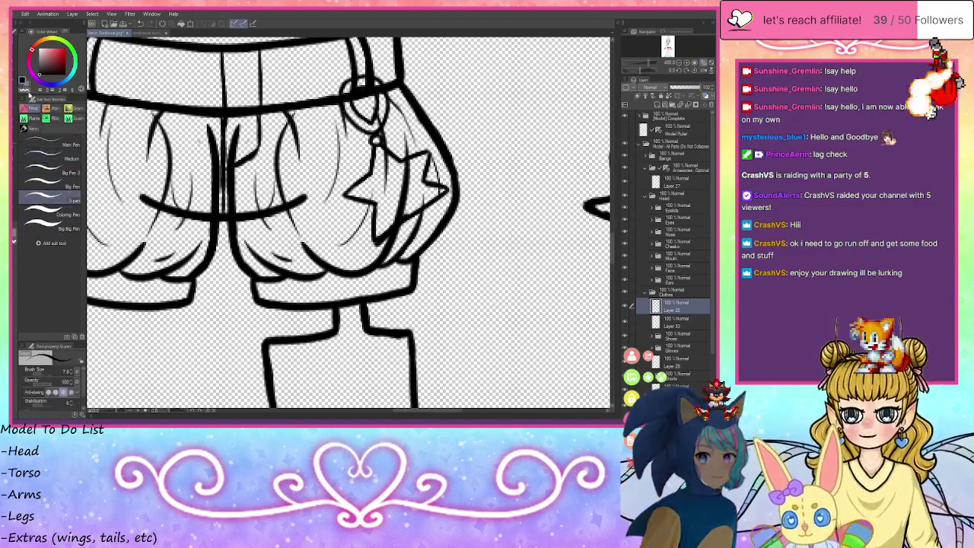
left_click(54, 200)
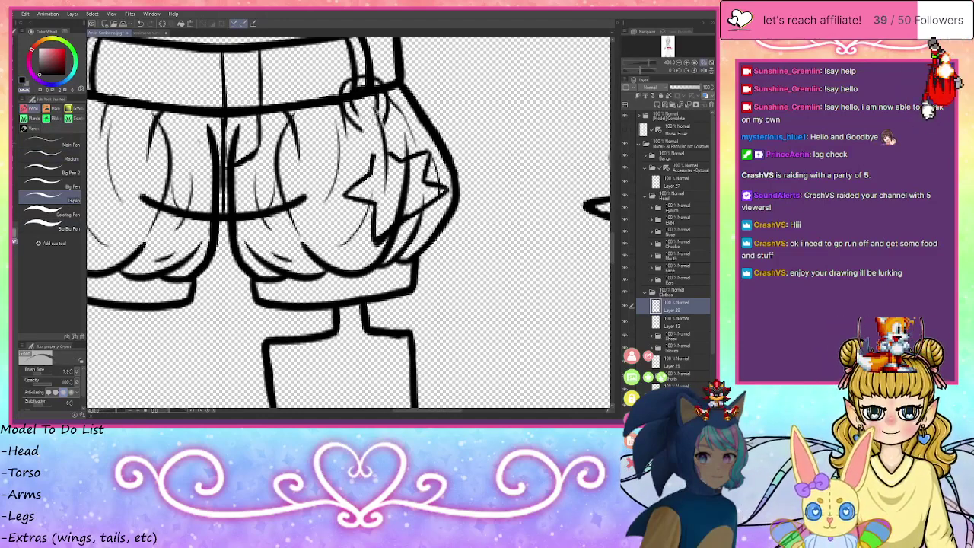
key("ctrl+z")
key("ctrl+z")
key("ctrl+z")
key("ctrl+z")
key("ctrl+z")
key("ctrl+z")
key("ctrl+z")
key("ctrl+z")
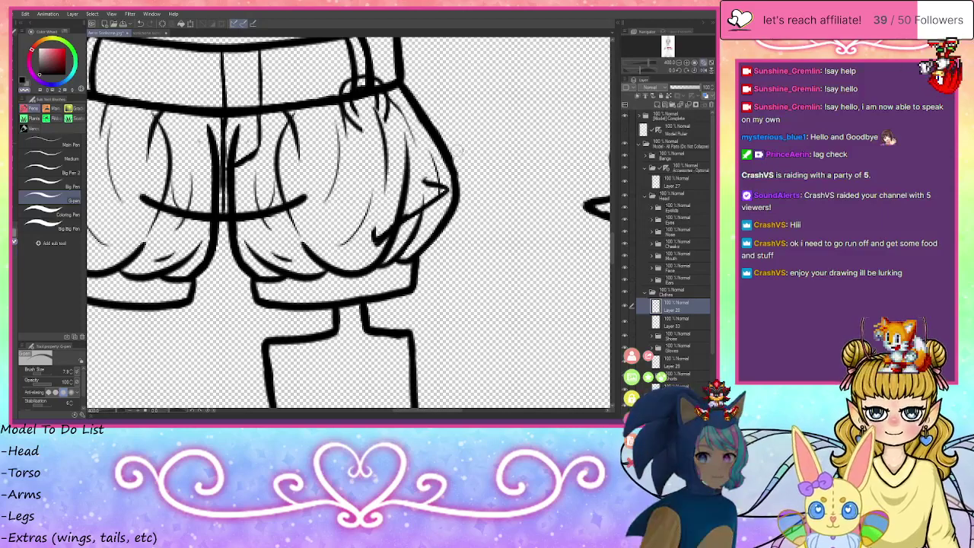
mouse_move(430, 183)
left_mouse_down()
mouse_move(380, 242)
mouse_move(409, 244)
left_mouse_up()
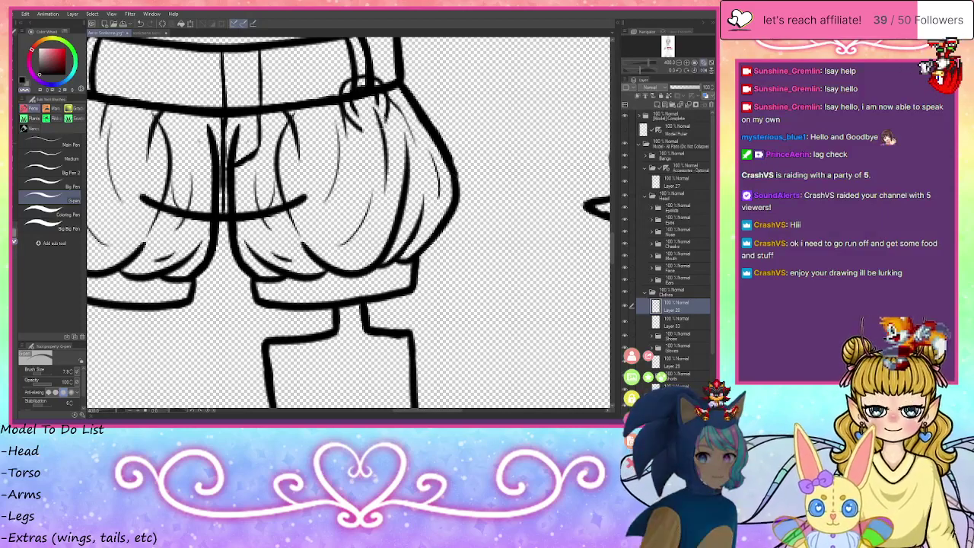
- Try a rounder double-outlined loop below the waistband with Big Pen 2, and thicken the clip's upper arc
left_click(689, 63)
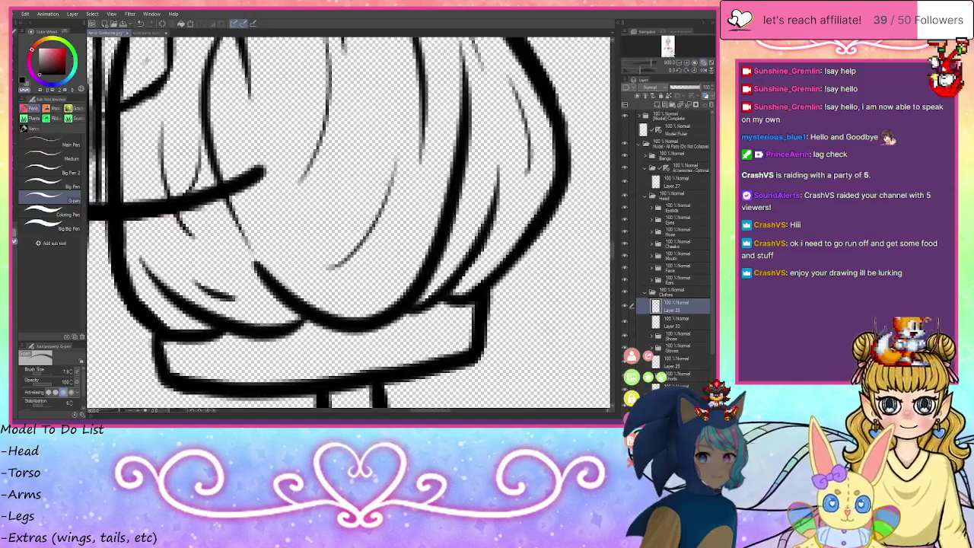
left_click_drag(670, 48, 670, 46)
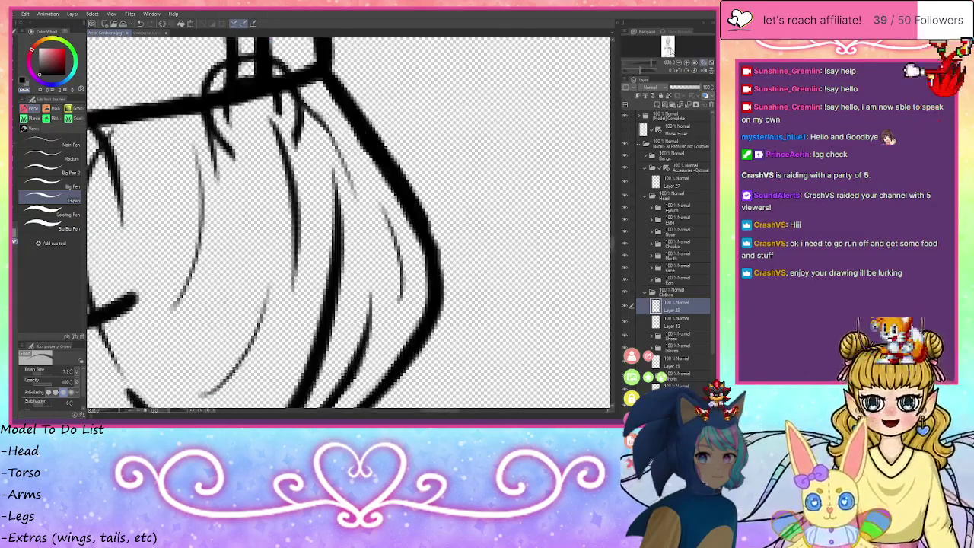
left_click(50, 169)
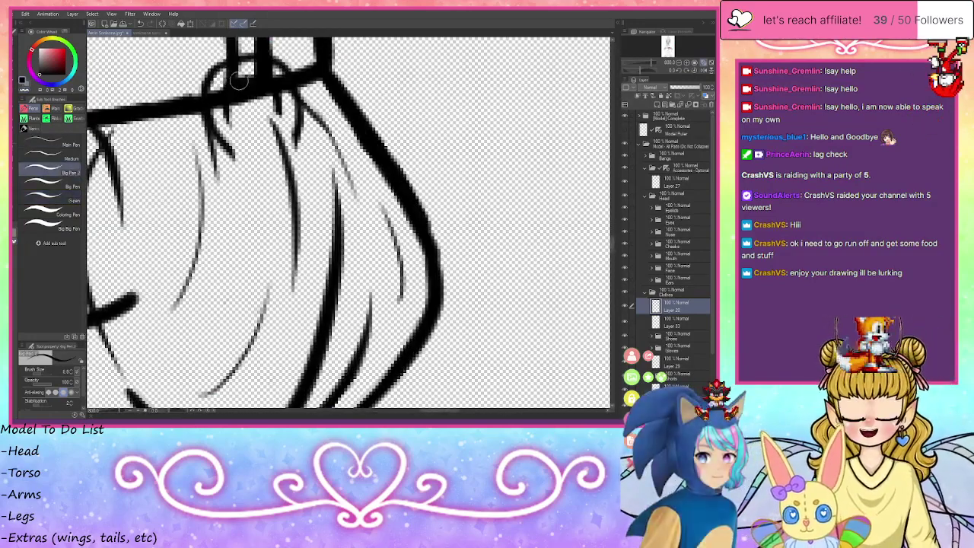
left_click_drag(227, 96, 241, 141)
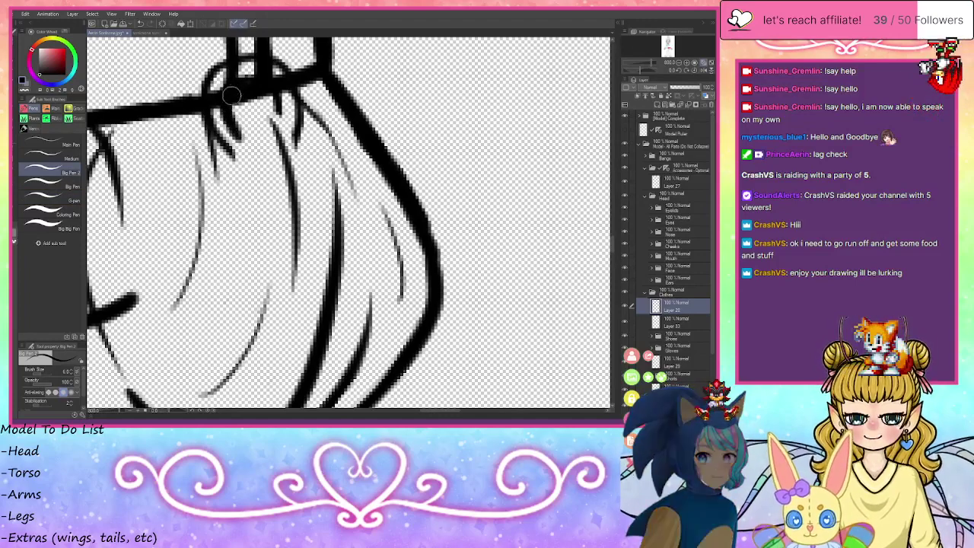
mouse_move(271, 89)
left_mouse_down()
mouse_move(275, 131)
mouse_move(277, 118)
mouse_move(258, 139)
mouse_move(224, 116)
mouse_move(249, 161)
mouse_move(284, 157)
mouse_move(300, 123)
left_mouse_up()
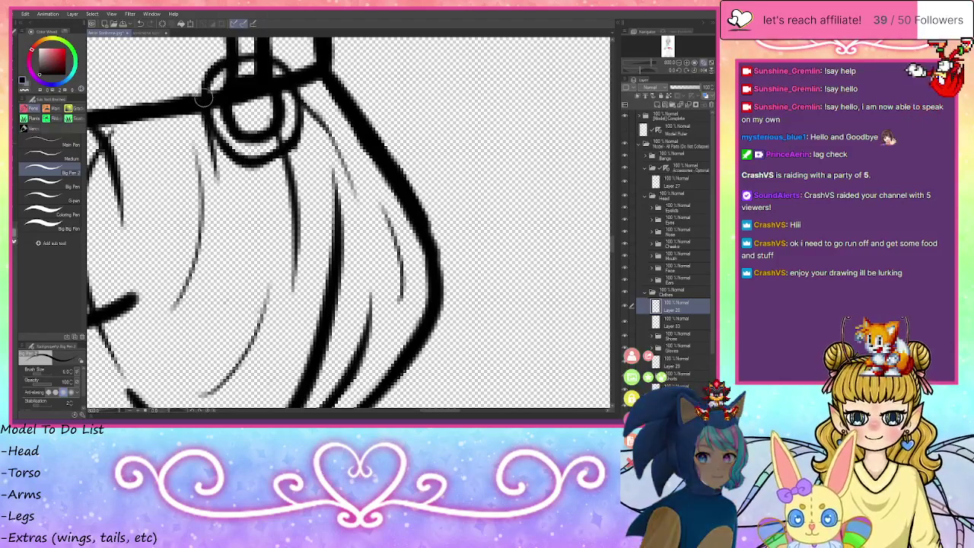
mouse_move(250, 57)
left_mouse_down()
mouse_move(291, 73)
mouse_move(288, 96)
left_mouse_up()
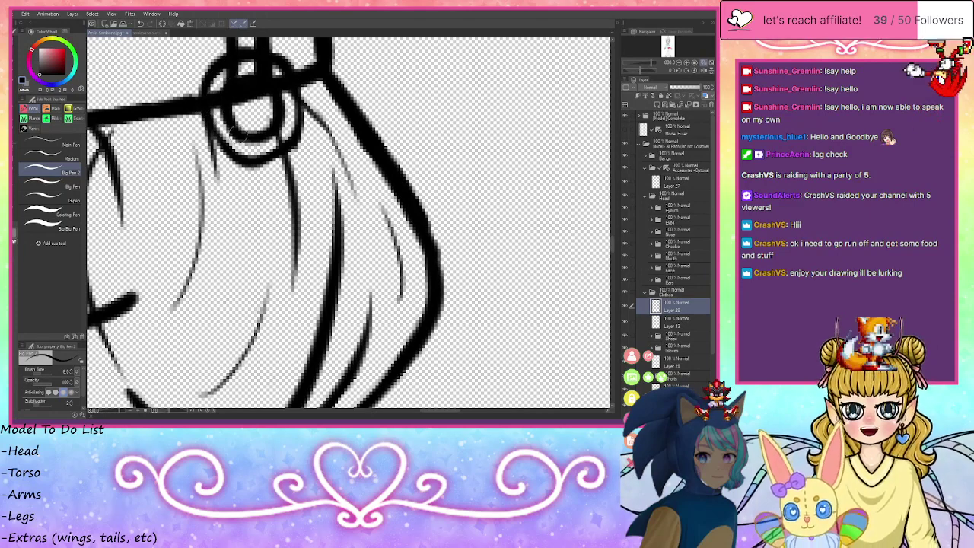
- Try small chain links hanging from the round clip on an additional layer, and undo them
left_click(658, 105)
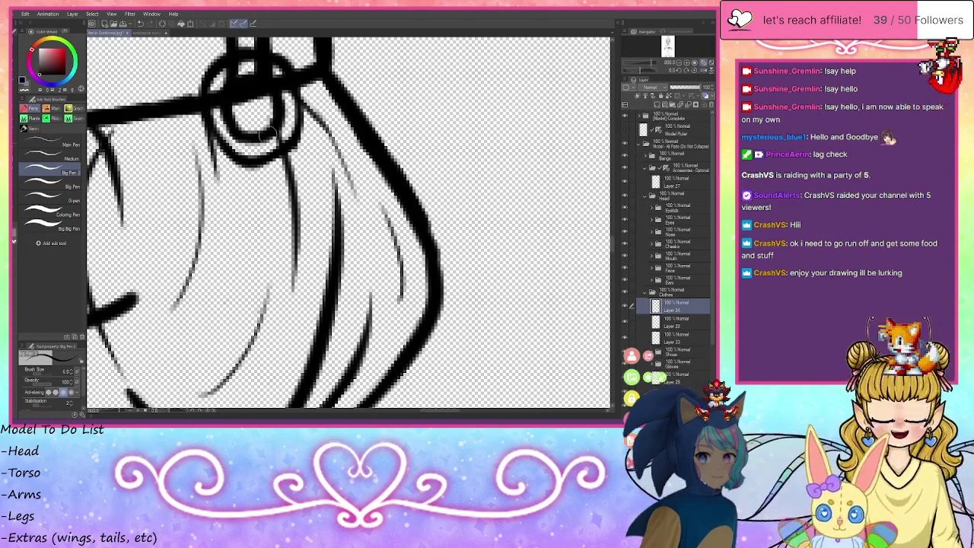
mouse_move(244, 141)
left_mouse_down()
mouse_move(298, 140)
mouse_move(312, 157)
mouse_move(230, 159)
mouse_move(294, 121)
mouse_move(300, 133)
mouse_move(264, 176)
mouse_move(247, 165)
left_mouse_up()
key("ctrl+z")
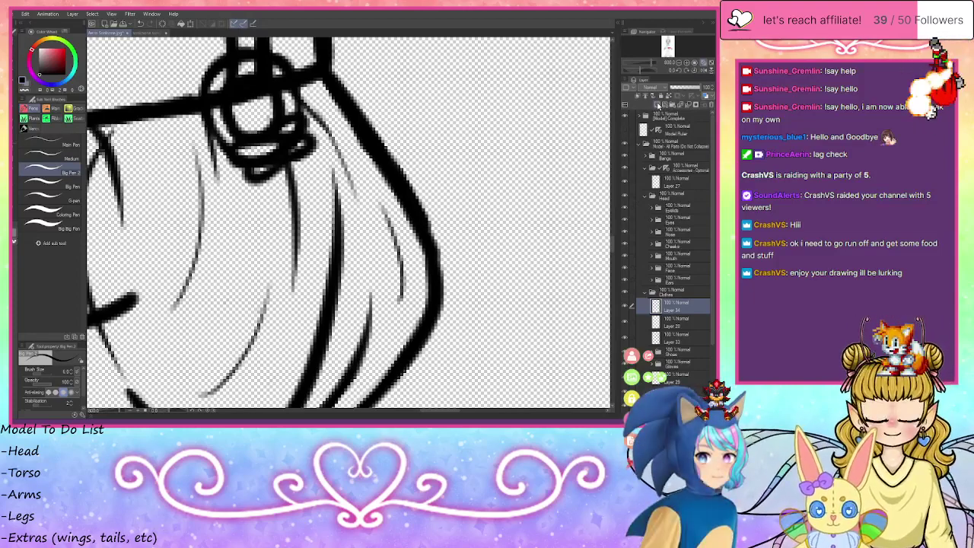
key("ctrl+z")
key("ctrl+z")
key("ctrl+z")
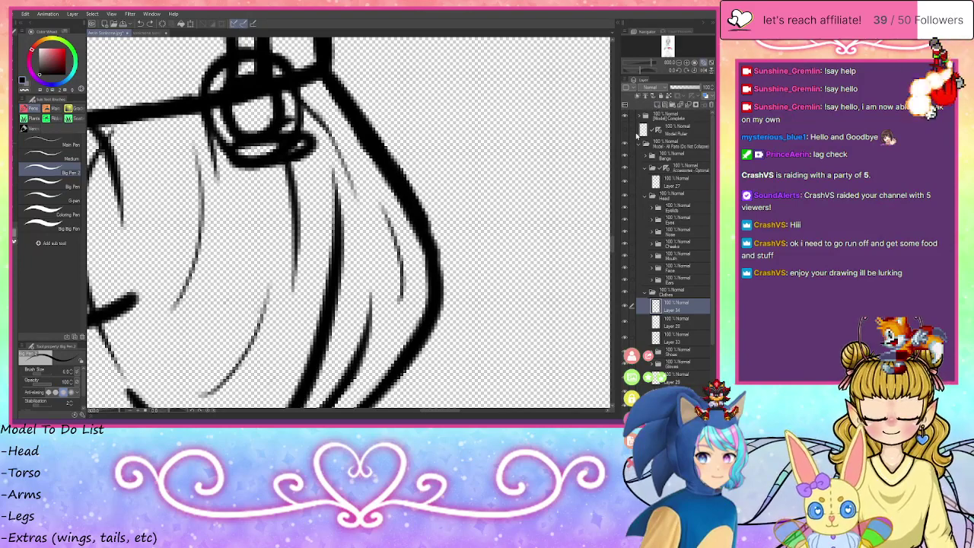
key("ctrl+z")
key("ctrl+z")
key("ctrl+z")
key("ctrl+z")
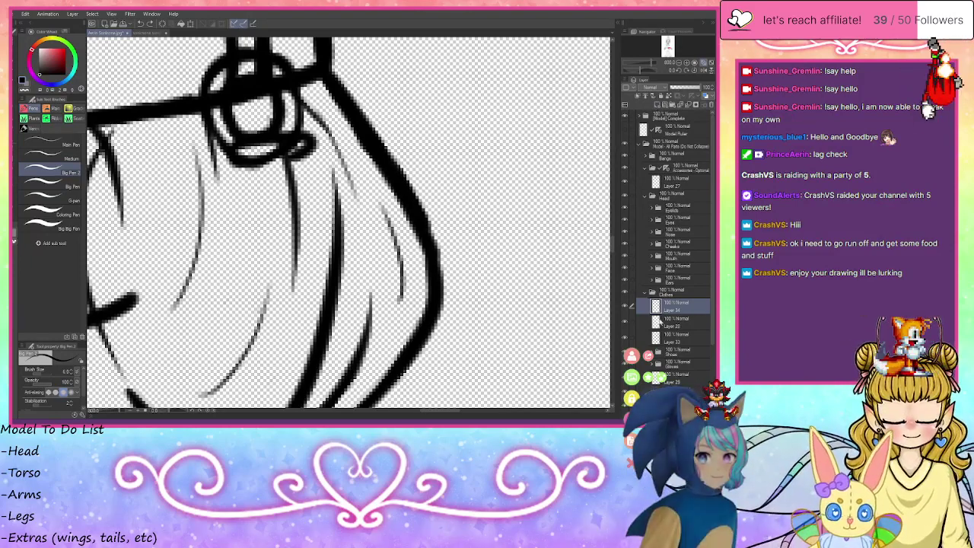
key("ctrl+z")
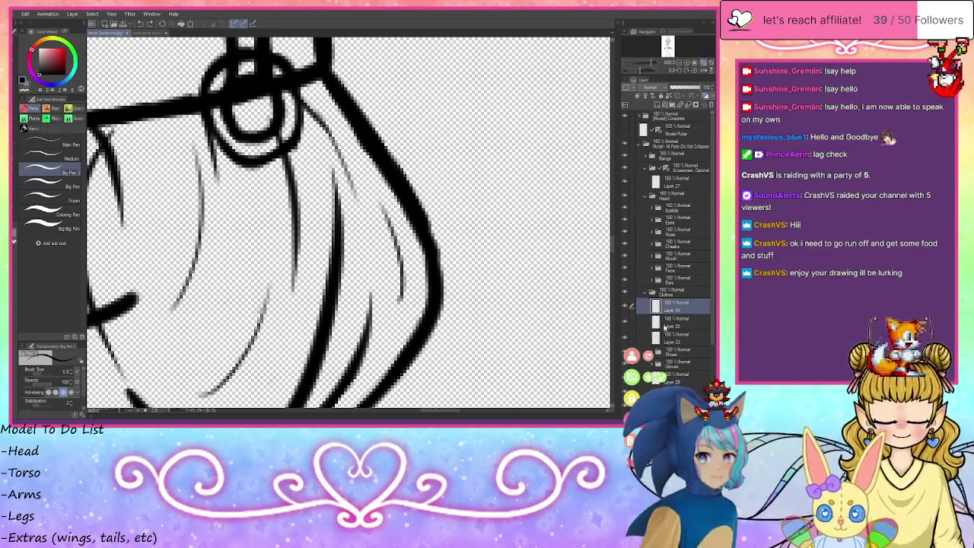
- Check the clothing layer's visibility, and remove the additional layer along with the round clip drawing
left_click(626, 334)
left_click(625, 334)
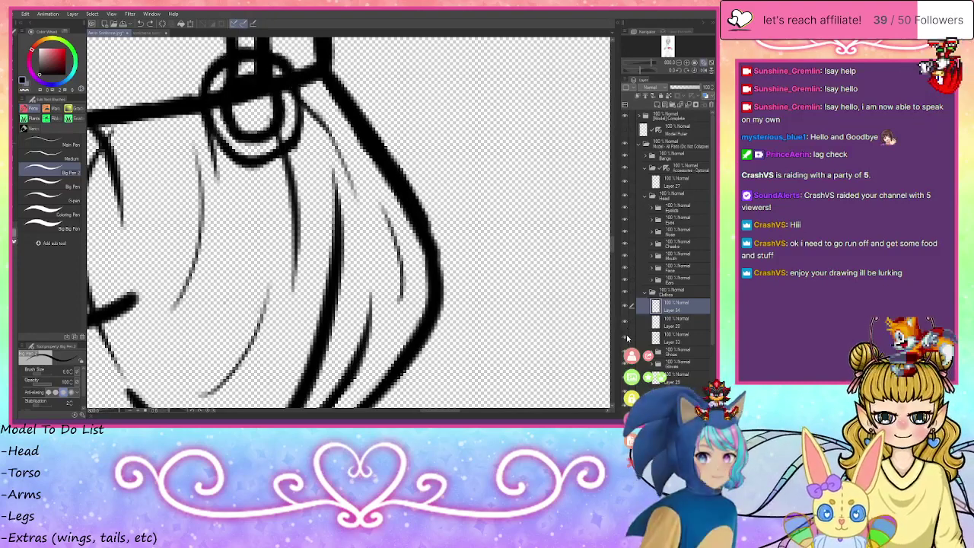
key("ctrl+z")
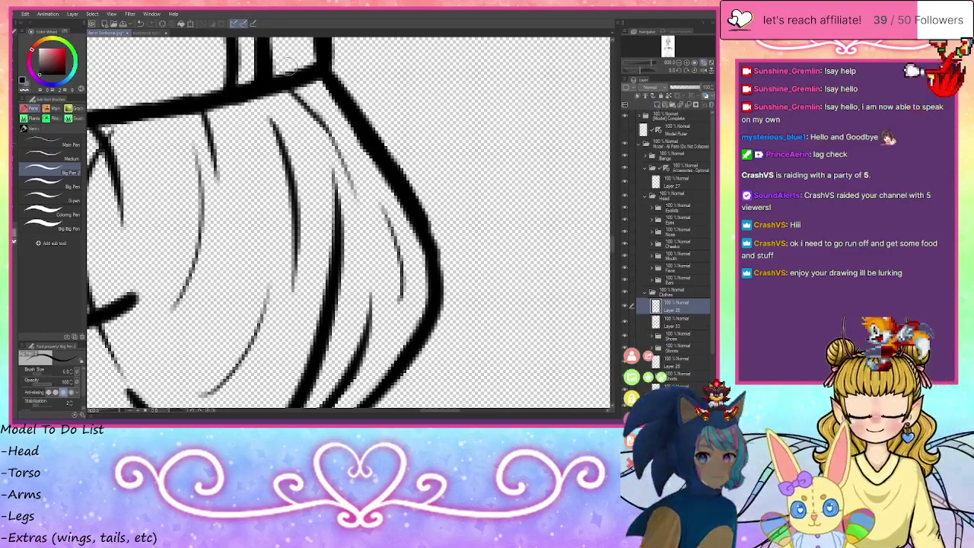
- Draw a longer, tapered double-outlined clip hanging from the shorts' right-hand belt loop, using Big Pen 2
mouse_move(296, 87)
left_mouse_down()
mouse_move(336, 157)
mouse_move(331, 139)
mouse_move(332, 237)
left_mouse_up()
mouse_move(280, 69)
left_mouse_down()
mouse_move(242, 63)
mouse_move(207, 82)
mouse_move(196, 99)
mouse_move(199, 164)
left_mouse_up()
left_click_drag(192, 121, 243, 218)
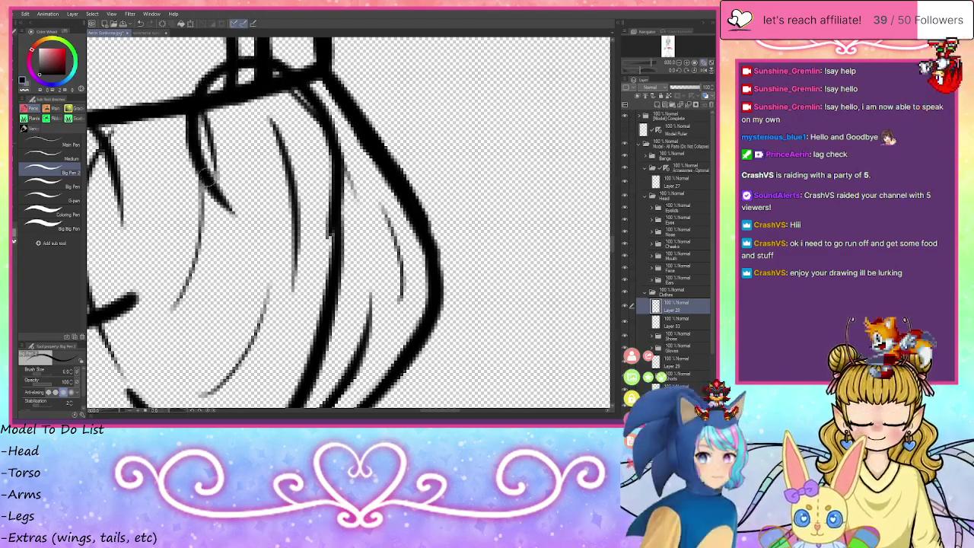
left_click_drag(208, 183, 287, 260)
mouse_move(226, 97)
left_mouse_down()
mouse_move(240, 177)
mouse_move(223, 142)
mouse_move(264, 218)
mouse_move(252, 204)
mouse_move(287, 243)
mouse_move(267, 226)
mouse_move(293, 244)
mouse_move(324, 226)
left_mouse_up()
mouse_move(277, 85)
left_mouse_down()
mouse_move(308, 138)
mouse_move(317, 230)
mouse_move(306, 263)
mouse_move(325, 247)
mouse_move(298, 264)
left_mouse_up()
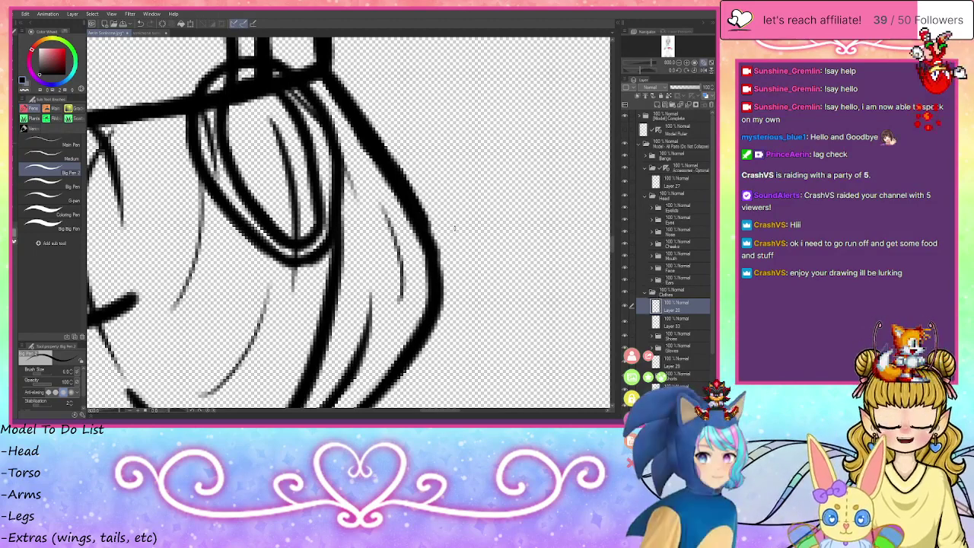
- Rotate the clip slightly clockwise and shift it slightly upward over the belt loop
key("ctrl+t")
left_click_drag(370, 56, 375, 60)
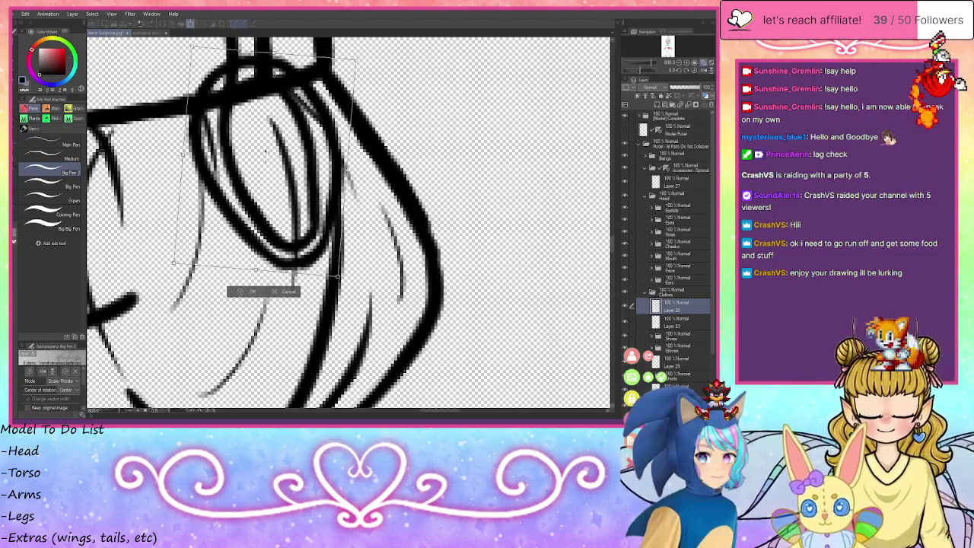
mouse_move(275, 151)
left_mouse_down()
mouse_move(268, 147)
mouse_move(291, 141)
left_mouse_up()
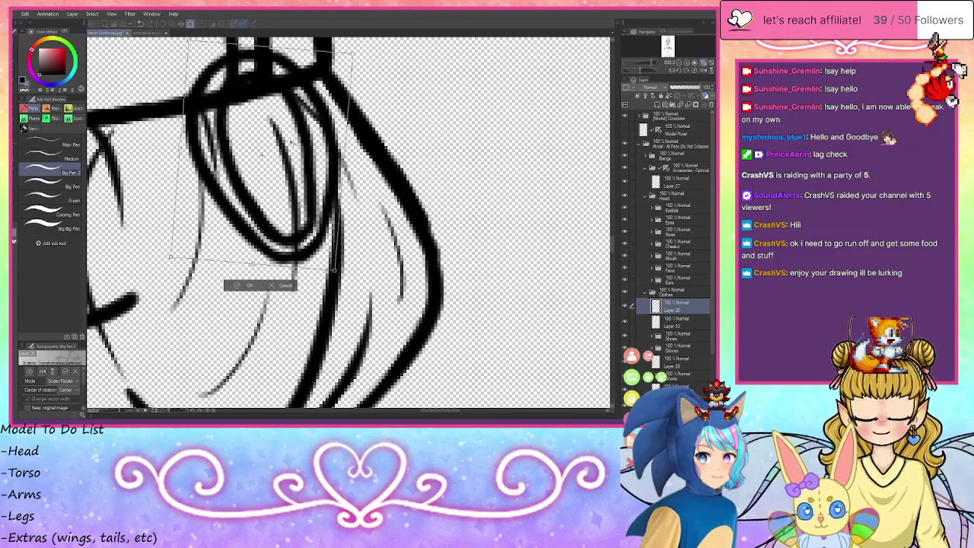
key("Return")
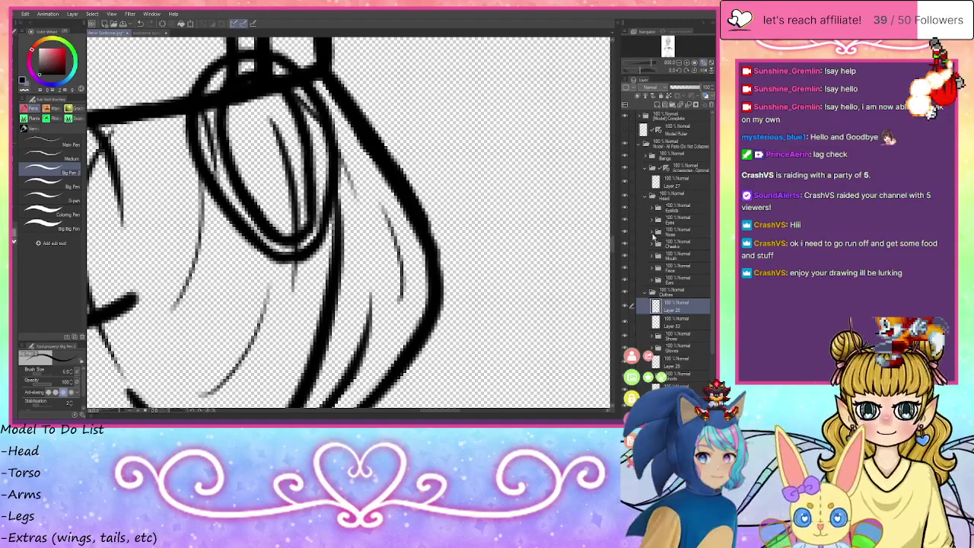
- Add a layer above the clip and draw a small slanted link across the clip's lower tip with Big Pen 2
left_click(657, 105)
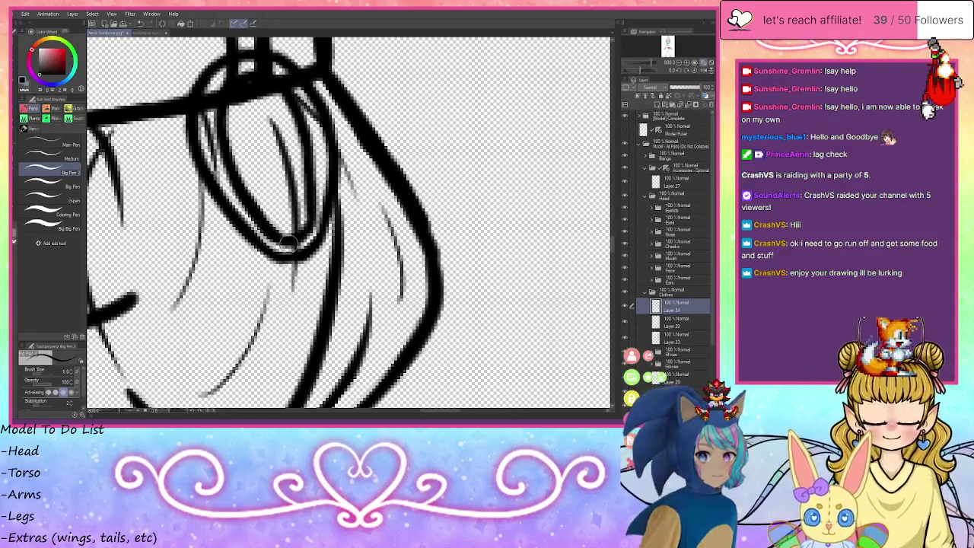
mouse_move(283, 250)
left_mouse_down()
mouse_move(333, 226)
mouse_move(300, 258)
mouse_move(280, 257)
mouse_move(300, 226)
mouse_move(269, 234)
left_mouse_up()
mouse_move(334, 239)
left_mouse_down()
mouse_move(288, 265)
mouse_move(274, 257)
mouse_move(313, 228)
mouse_move(289, 254)
mouse_move(315, 238)
mouse_move(316, 218)
mouse_move(282, 263)
mouse_move(299, 263)
mouse_move(266, 264)
left_mouse_up()
left_click(25, 89)
left_click(22, 80)
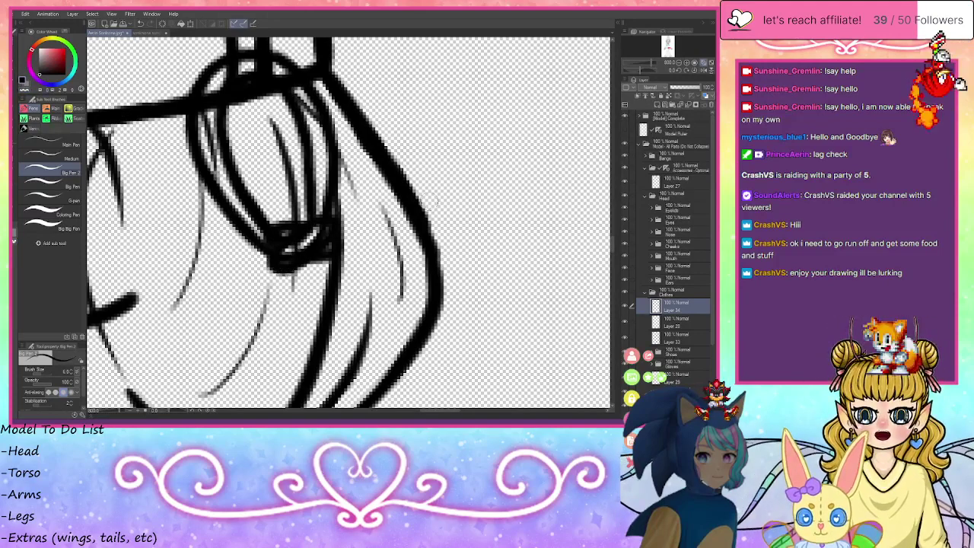
key("ctrl+z")
- Hide the clip layer and the shorts line art around the small link to isolate the link drawing
left_click(626, 323)
left_click(626, 306)
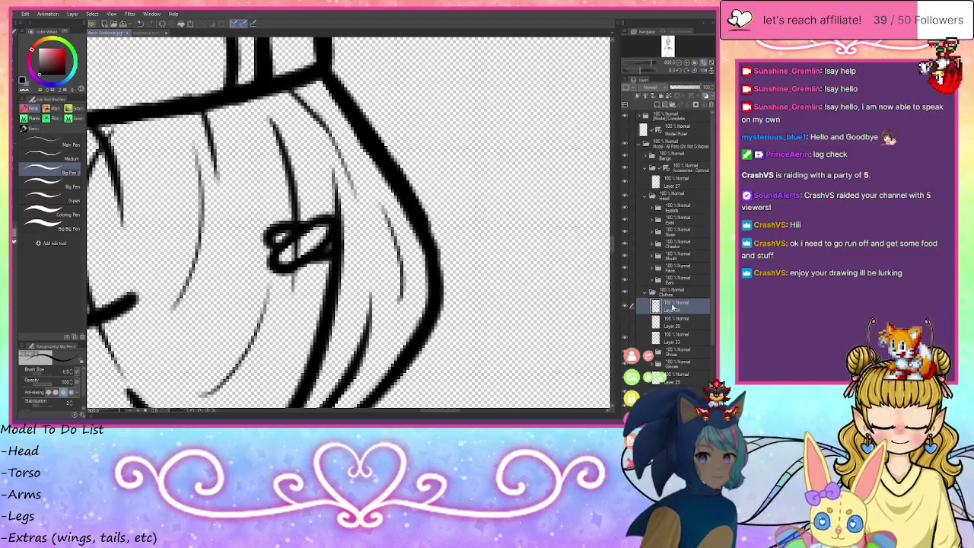
left_click(625, 392)
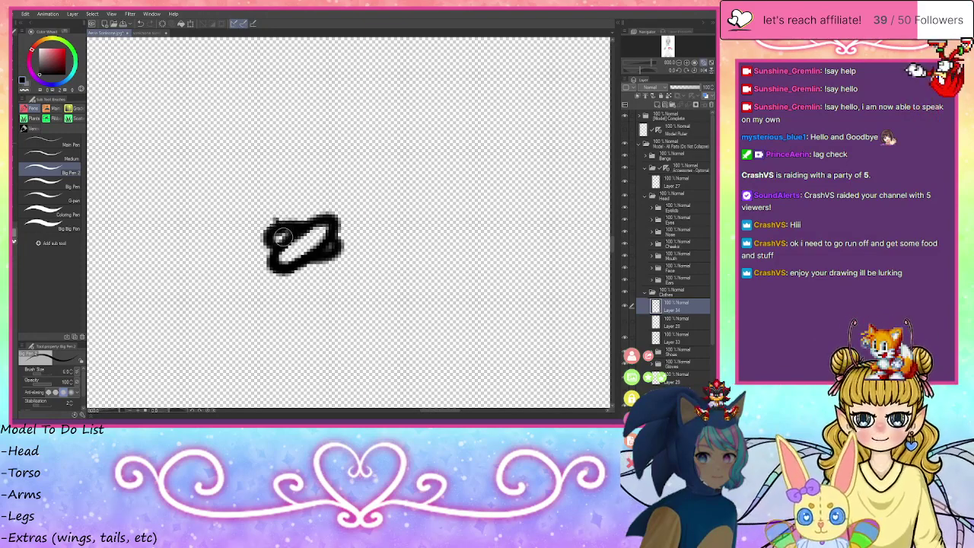
- Draw a cap and neck around the link, and continue the neck lines into the upper arms of a star-shaped charm
mouse_move(277, 220)
left_mouse_down()
mouse_move(296, 281)
mouse_move(290, 268)
mouse_move(286, 302)
left_mouse_up()
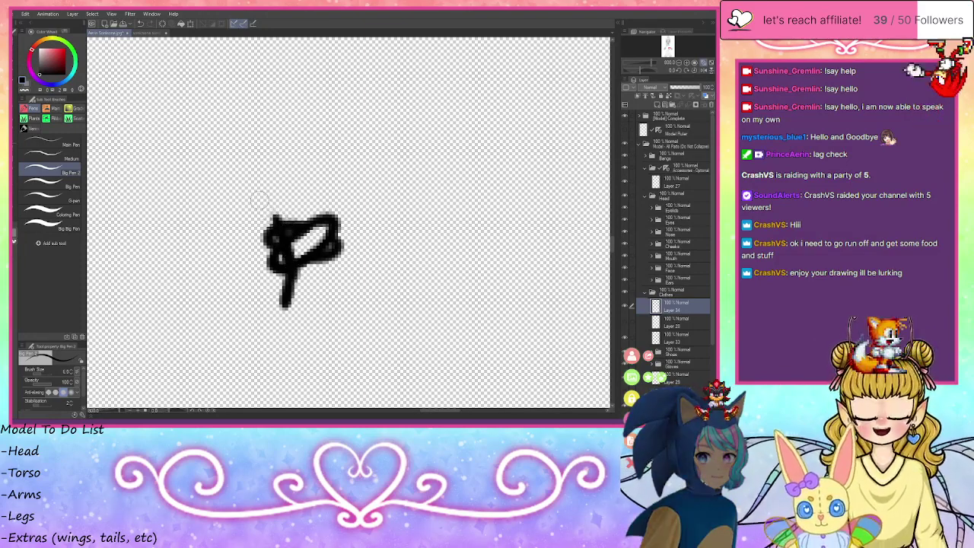
mouse_move(259, 198)
left_mouse_down()
mouse_move(329, 179)
mouse_move(330, 193)
mouse_move(308, 206)
mouse_move(277, 216)
mouse_move(261, 203)
left_mouse_up()
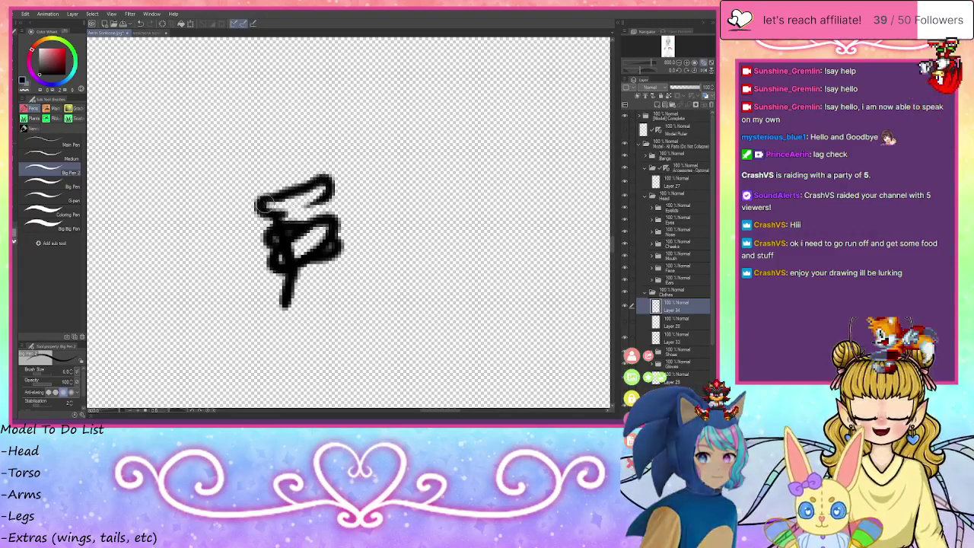
mouse_move(322, 203)
left_mouse_down()
mouse_move(339, 262)
mouse_move(367, 289)
left_mouse_up()
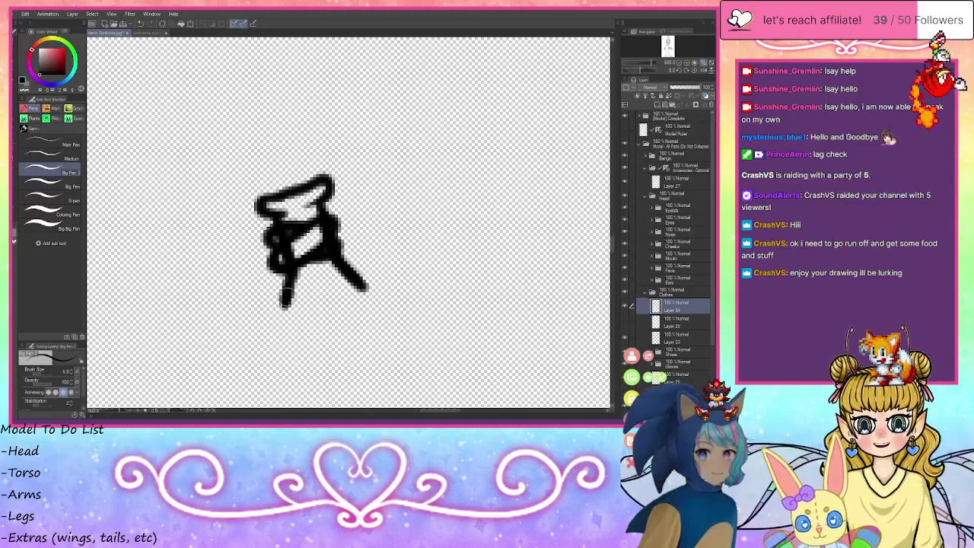
mouse_move(278, 313)
left_mouse_down()
mouse_move(244, 348)
mouse_move(299, 382)
left_mouse_up()
mouse_move(356, 289)
left_mouse_down()
mouse_move(405, 279)
mouse_move(413, 326)
left_mouse_up()
mouse_move(411, 292)
left_mouse_down()
mouse_move(409, 335)
mouse_move(409, 280)
mouse_move(413, 289)
left_mouse_up()
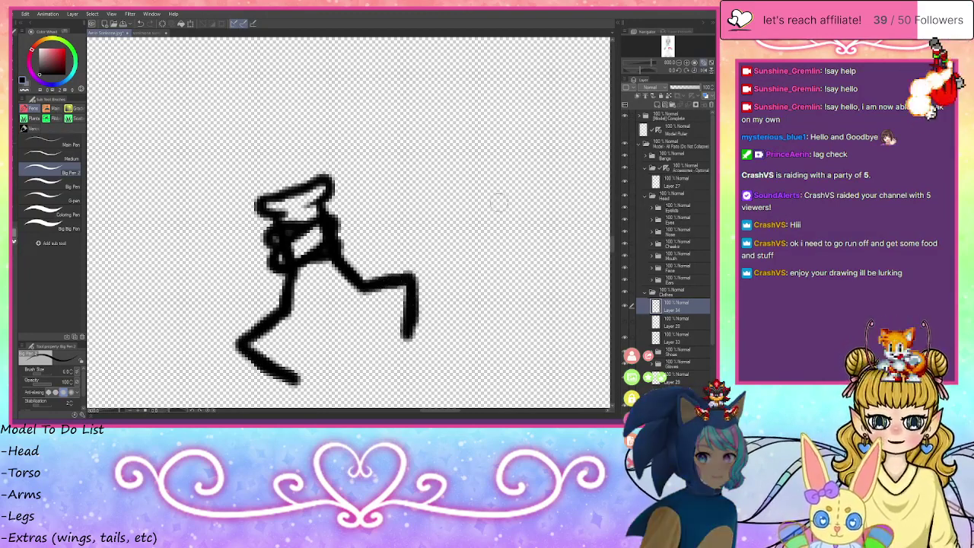
- Close the star charm's outline by drawing its lower and right-hand points, undoing the strokes that miss
left_click(680, 64)
left_click_drag(668, 47, 669, 47)
mouse_move(257, 175)
left_mouse_down()
mouse_move(263, 211)
mouse_move(297, 179)
mouse_move(294, 187)
mouse_move(335, 186)
left_mouse_up()
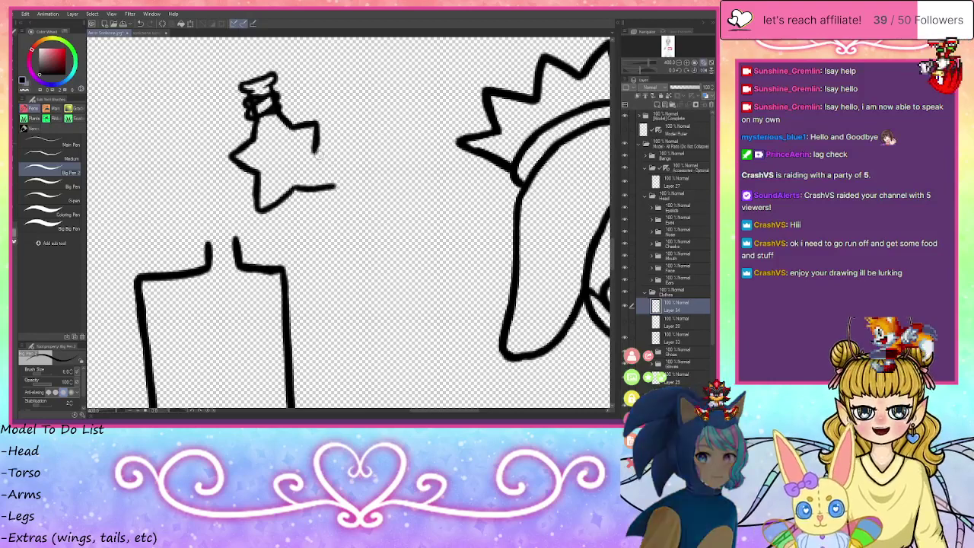
mouse_move(314, 148)
left_mouse_down()
mouse_move(338, 177)
mouse_move(296, 189)
left_mouse_up()
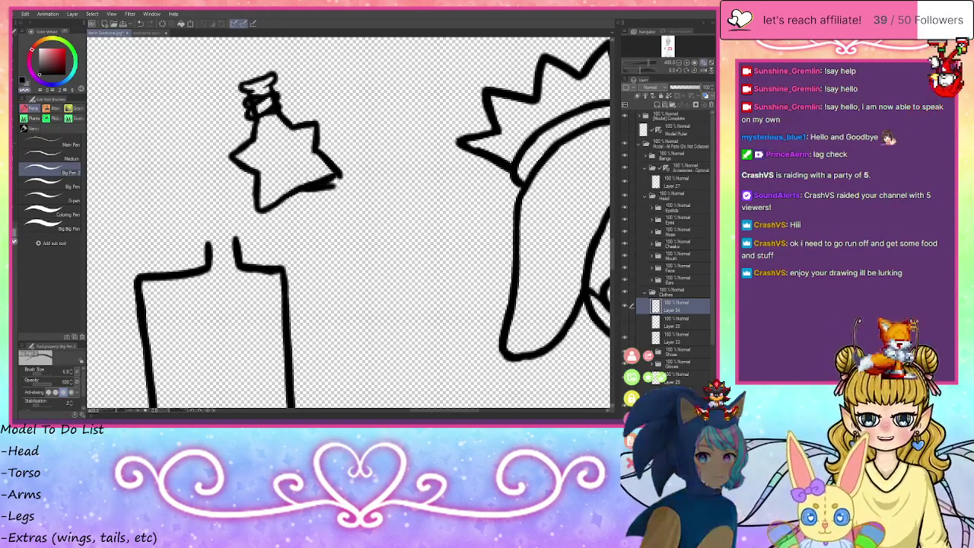
key("ctrl+z")
key("ctrl+z")
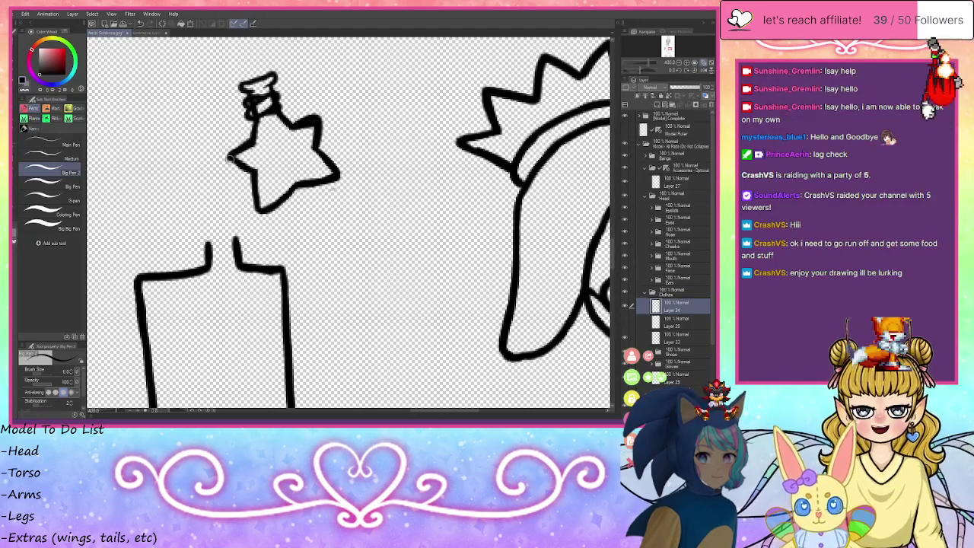
- Thicken the star's left point, erase the link and cap above it, and extend two open neck lines upward
left_click_drag(230, 156, 255, 181)
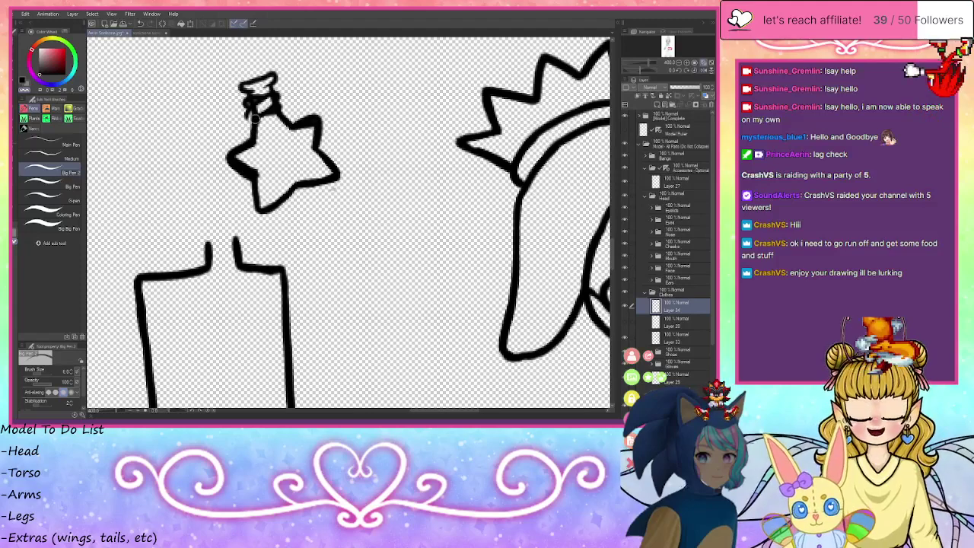
mouse_move(254, 116)
left_mouse_down()
mouse_move(245, 94)
mouse_move(275, 94)
mouse_move(246, 96)
mouse_move(246, 106)
mouse_move(266, 97)
mouse_move(239, 89)
mouse_move(272, 87)
left_mouse_up()
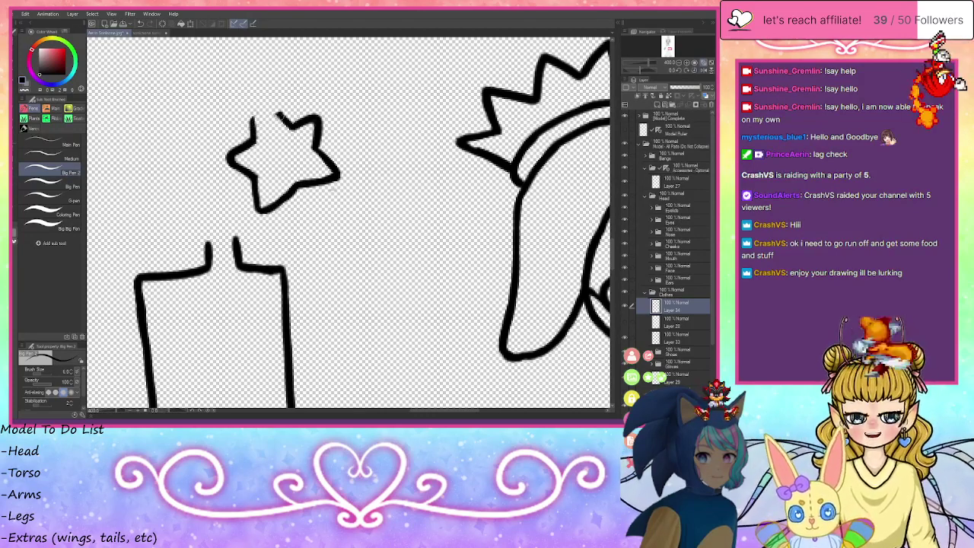
left_click_drag(275, 111, 288, 126)
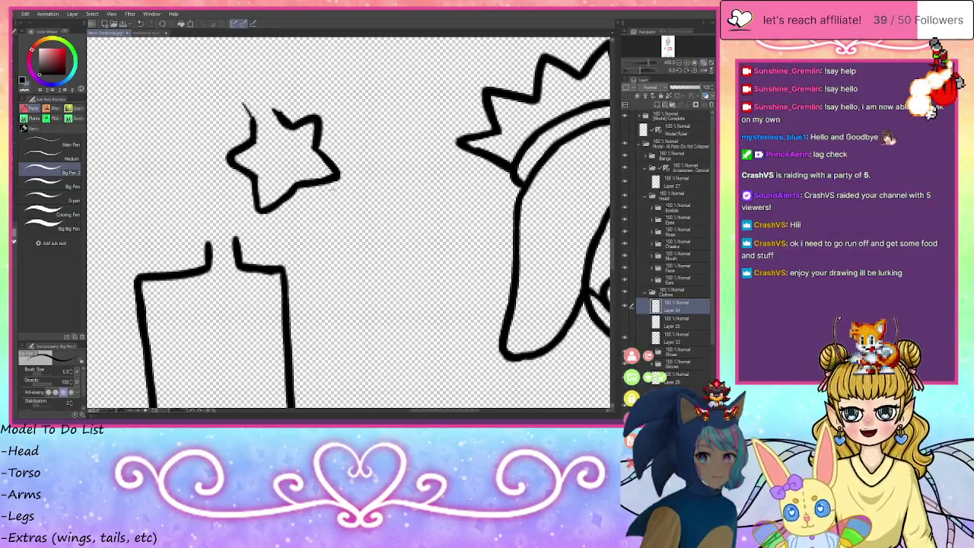
mouse_move(247, 109)
left_mouse_down()
mouse_move(276, 115)
mouse_move(264, 92)
left_mouse_up()
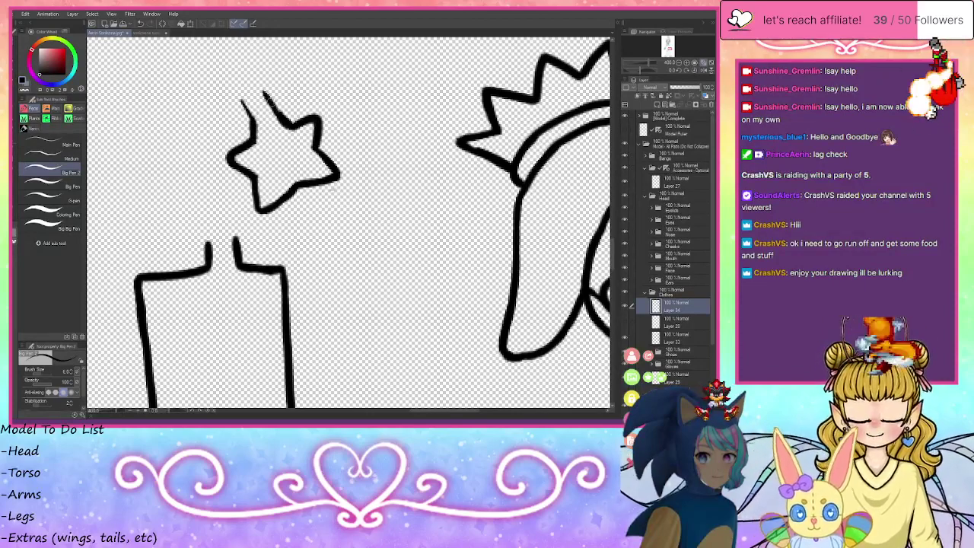
- Try a thicker stroke along the charm's right neck line, and undo it
left_click(27, 84)
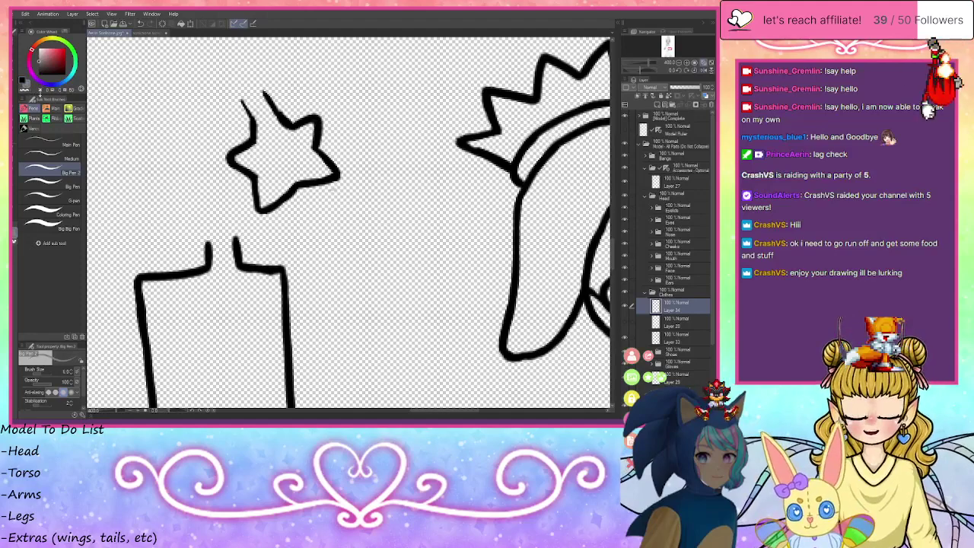
left_click(25, 90)
left_click(23, 80)
left_click_drag(264, 84, 291, 121)
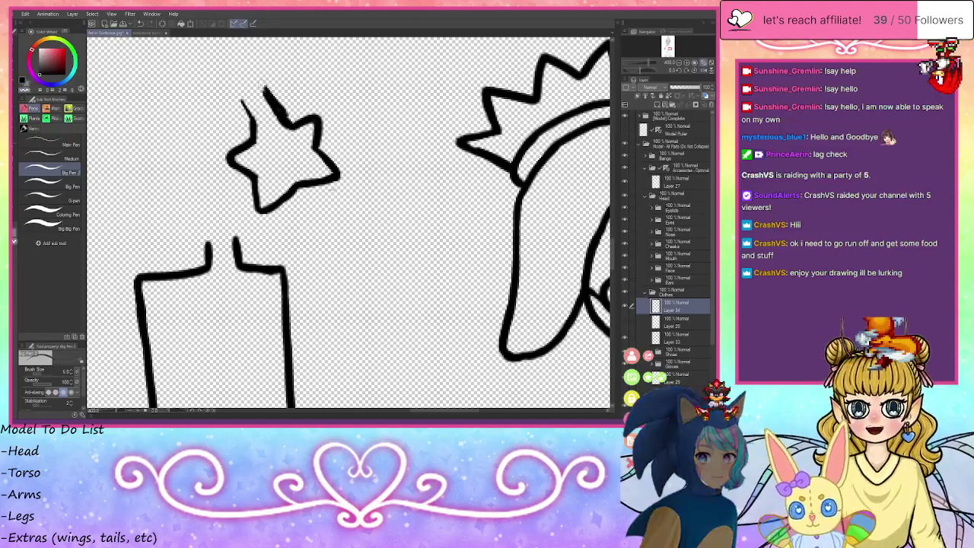
key("ctrl+z")
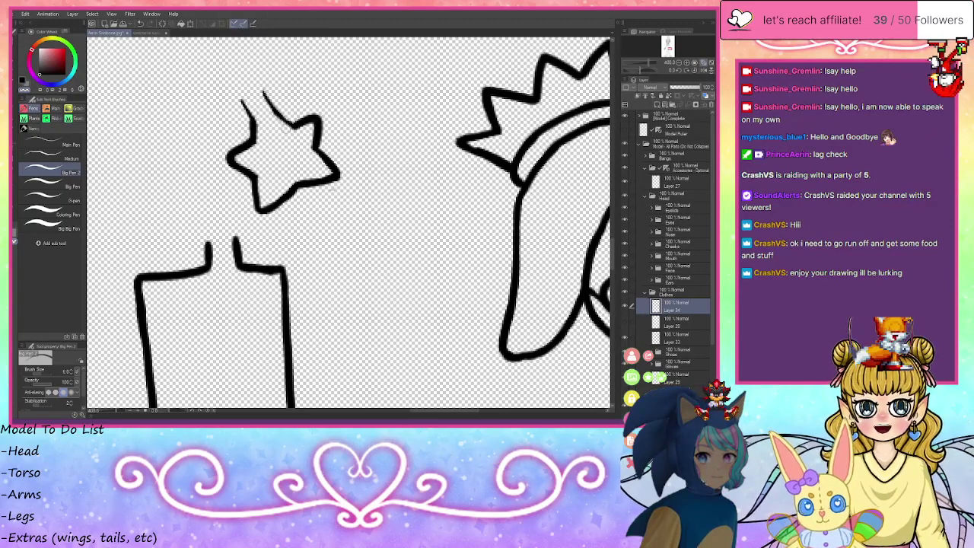
key("ctrl+z")
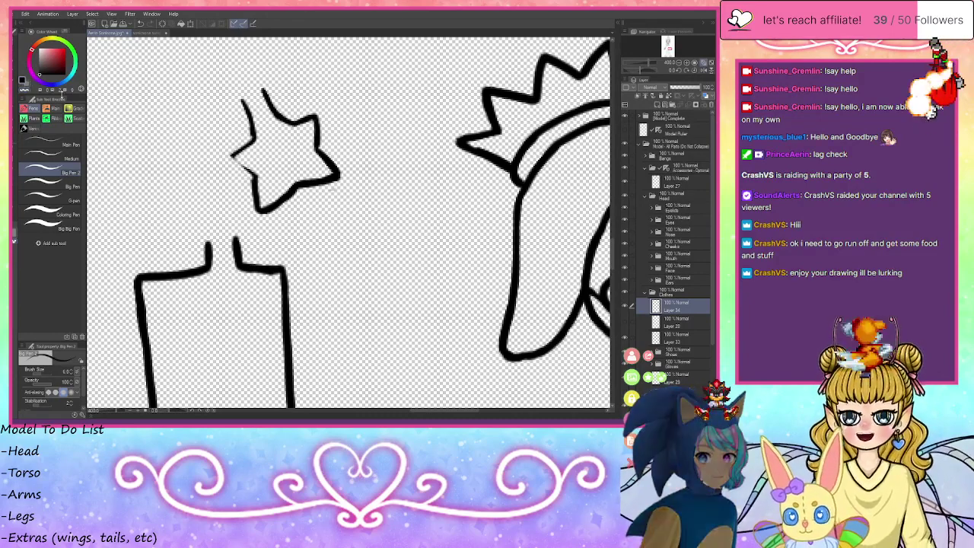
- Redraw the star's left point and smooth both curved neck lines into the star's upper and right-hand edges
mouse_move(232, 154)
left_mouse_down()
mouse_move(254, 176)
mouse_move(234, 152)
mouse_move(255, 135)
left_mouse_up()
left_click_drag(245, 101, 251, 137)
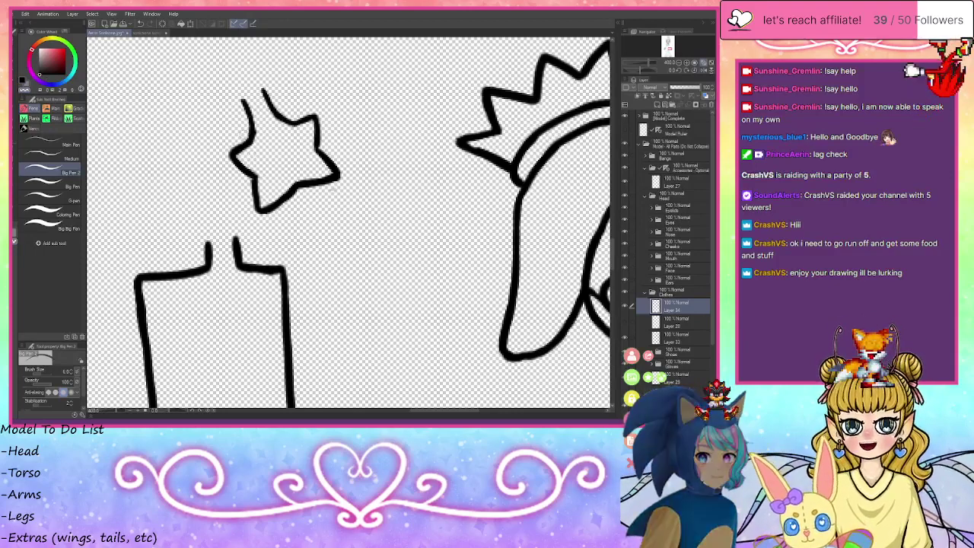
left_click_drag(246, 124, 237, 92)
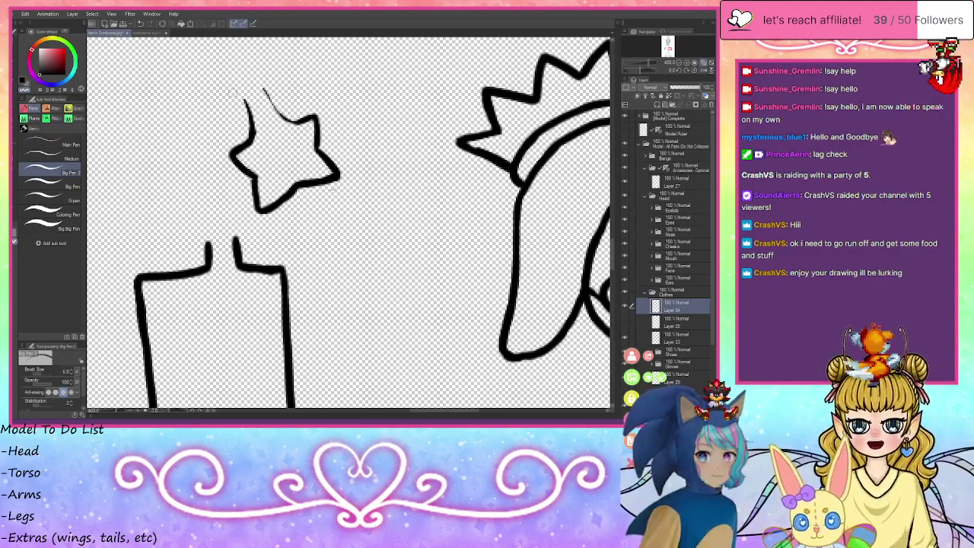
mouse_move(263, 89)
left_mouse_down()
mouse_move(282, 116)
mouse_move(300, 122)
mouse_move(322, 110)
mouse_move(319, 150)
mouse_move(317, 143)
left_mouse_up()
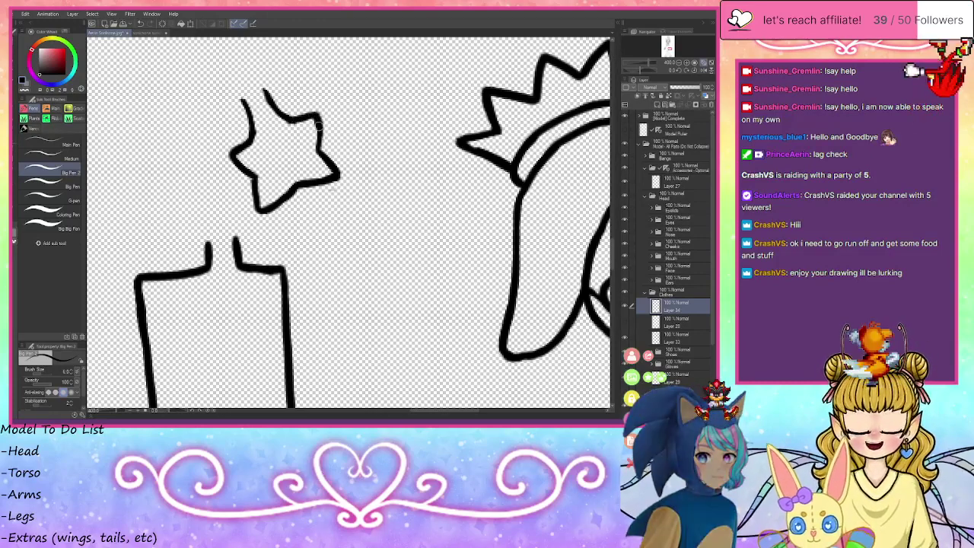
left_click_drag(320, 148, 338, 175)
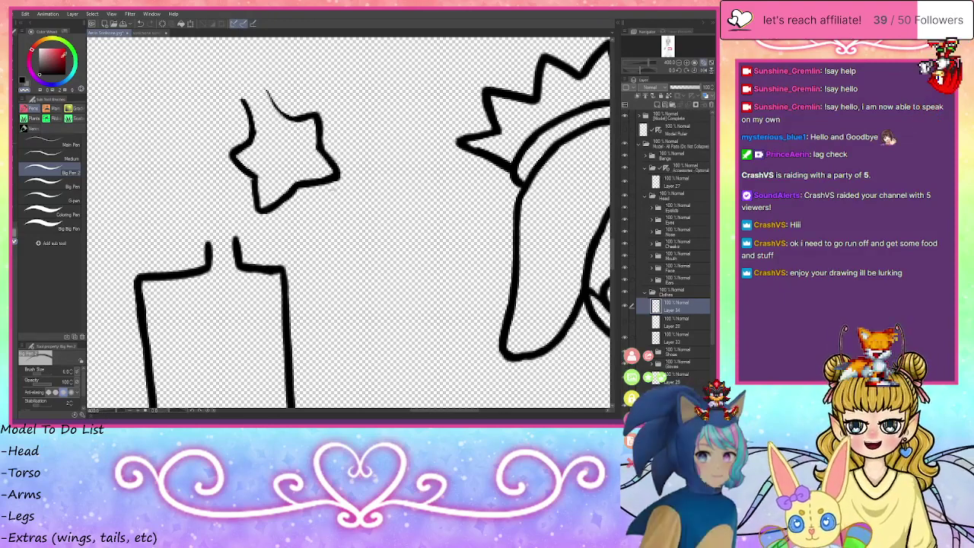
mouse_move(267, 88)
left_mouse_down()
mouse_move(300, 121)
mouse_move(270, 89)
left_mouse_up()
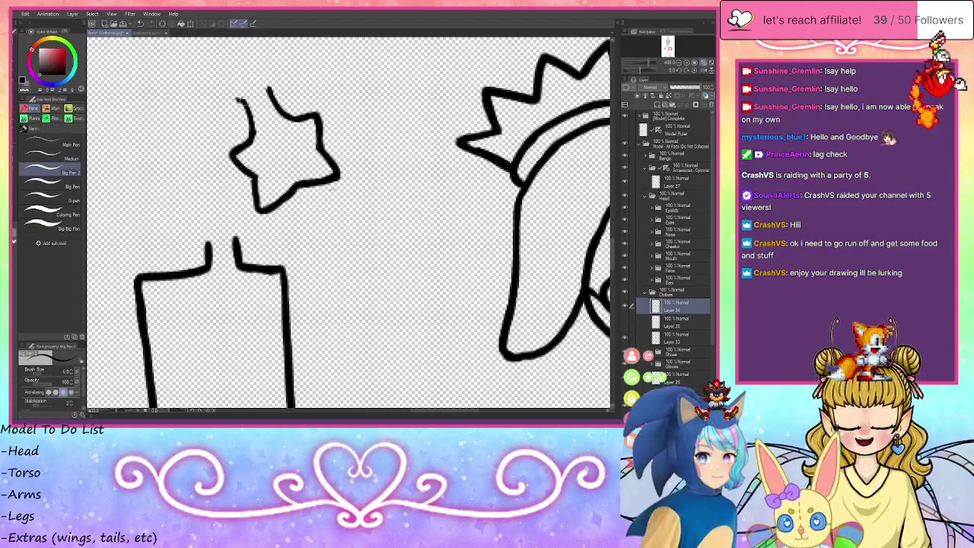
- Close the charm's neck with a flared rim like a bottle top, and round and thicken the star's points
mouse_move(236, 94)
left_mouse_down()
mouse_move(268, 79)
mouse_move(269, 90)
mouse_move(259, 80)
left_mouse_up()
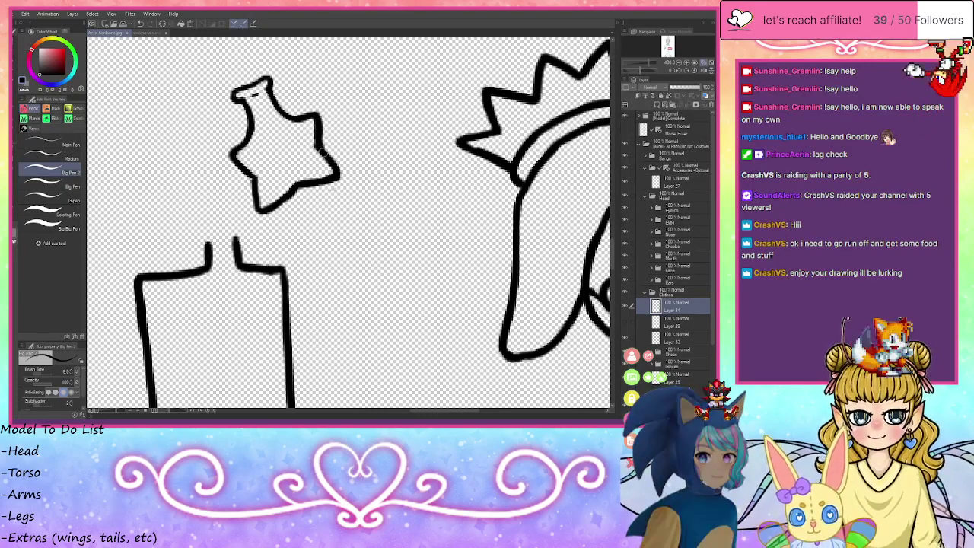
left_click_drag(318, 140, 343, 174)
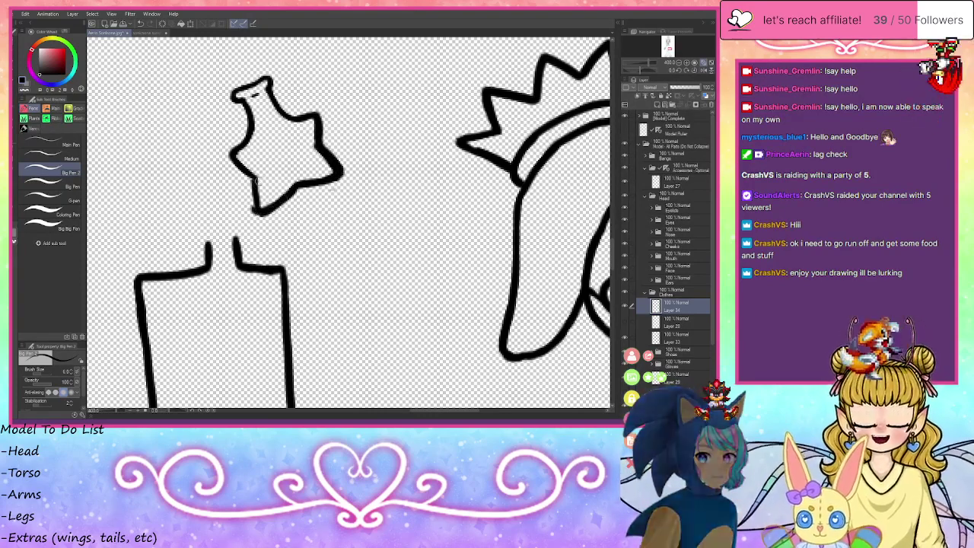
mouse_move(250, 190)
left_mouse_down()
mouse_move(266, 213)
mouse_move(234, 154)
mouse_move(253, 131)
mouse_move(230, 156)
mouse_move(253, 178)
left_mouse_up()
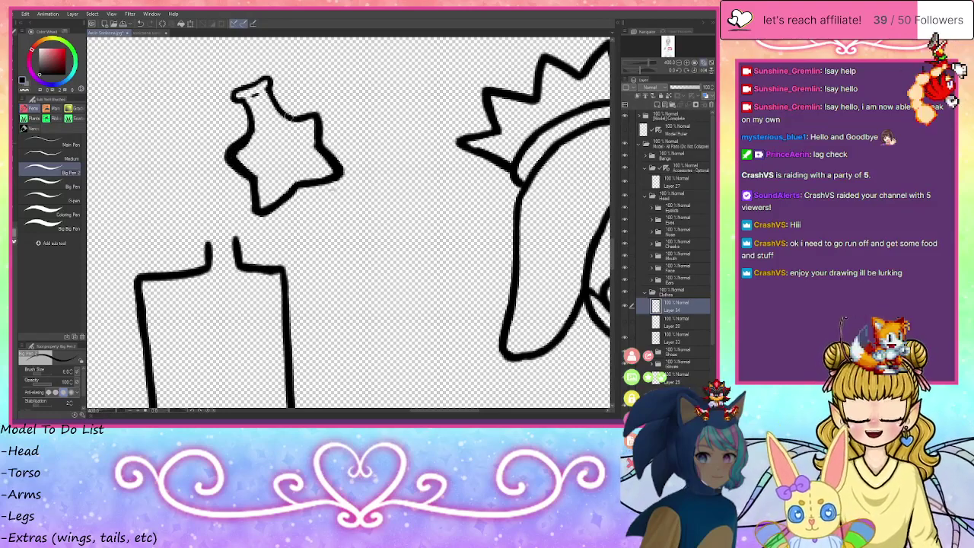
left_click_drag(289, 115, 314, 114)
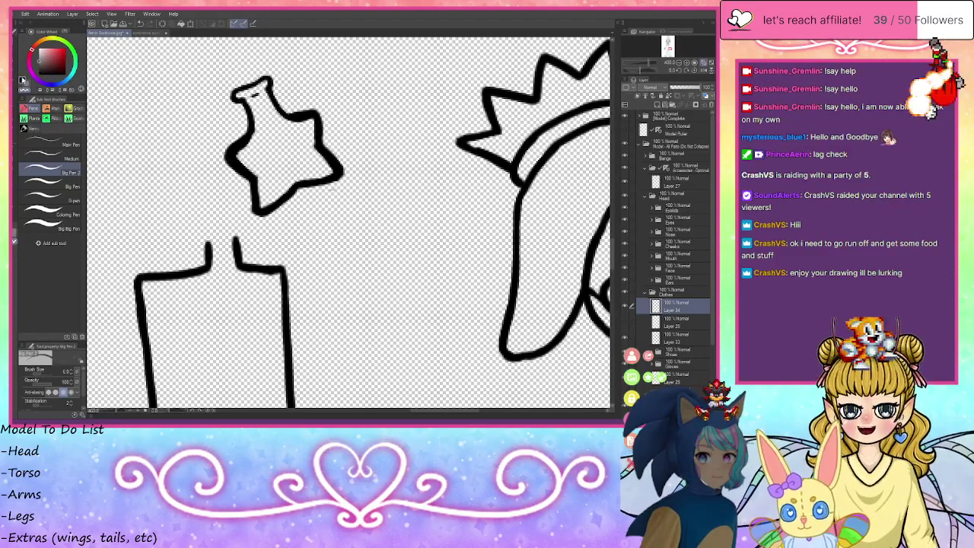
left_click_drag(237, 157, 236, 154)
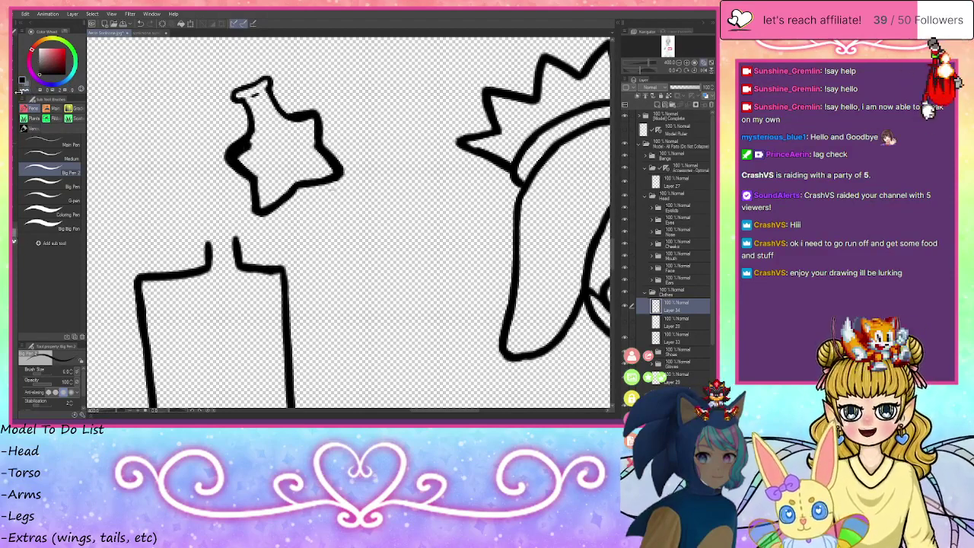
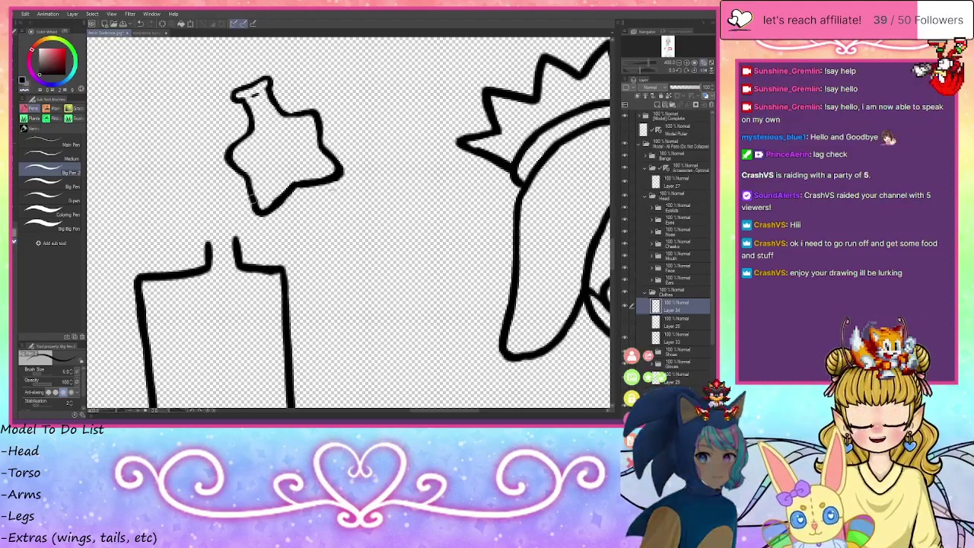
- Draw a thinner inner contour following the star bottle's outline with the Medium pen, running from the neck around all points
mouse_move(255, 179)
left_mouse_down()
mouse_move(265, 202)
mouse_move(292, 178)
mouse_move(327, 174)
mouse_move(313, 144)
left_mouse_up()
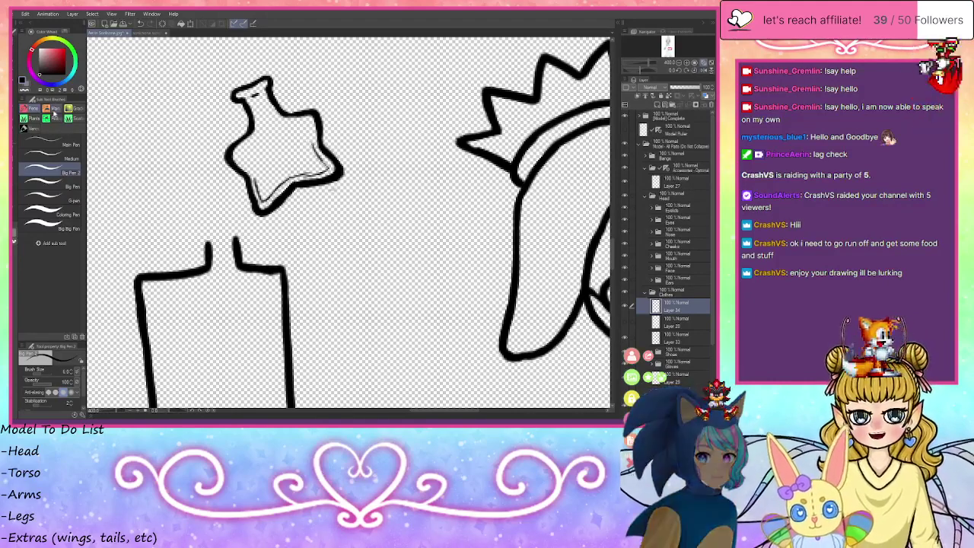
left_click(48, 157)
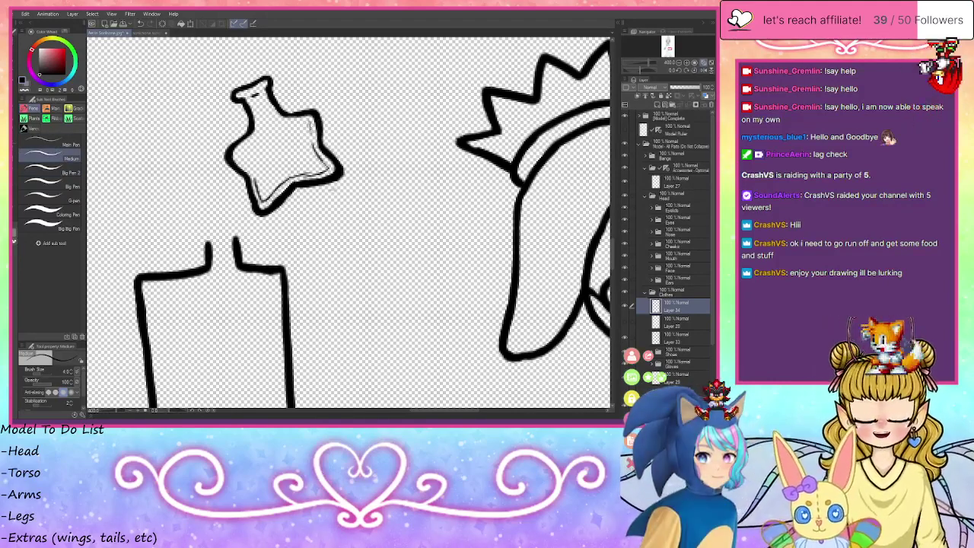
left_click_drag(313, 145, 306, 122)
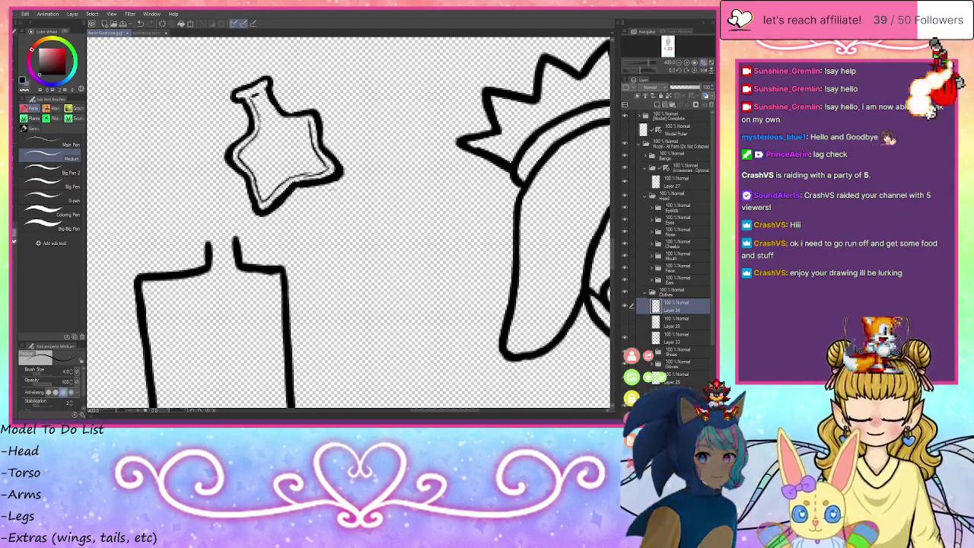
mouse_move(264, 99)
left_mouse_down()
mouse_move(280, 119)
mouse_move(306, 120)
left_mouse_up()
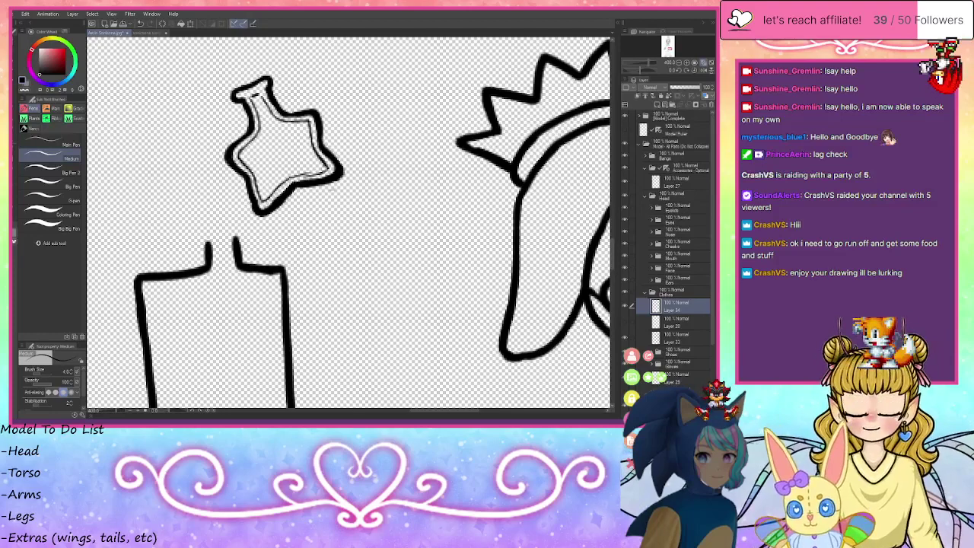
left_click_drag(328, 169, 292, 181)
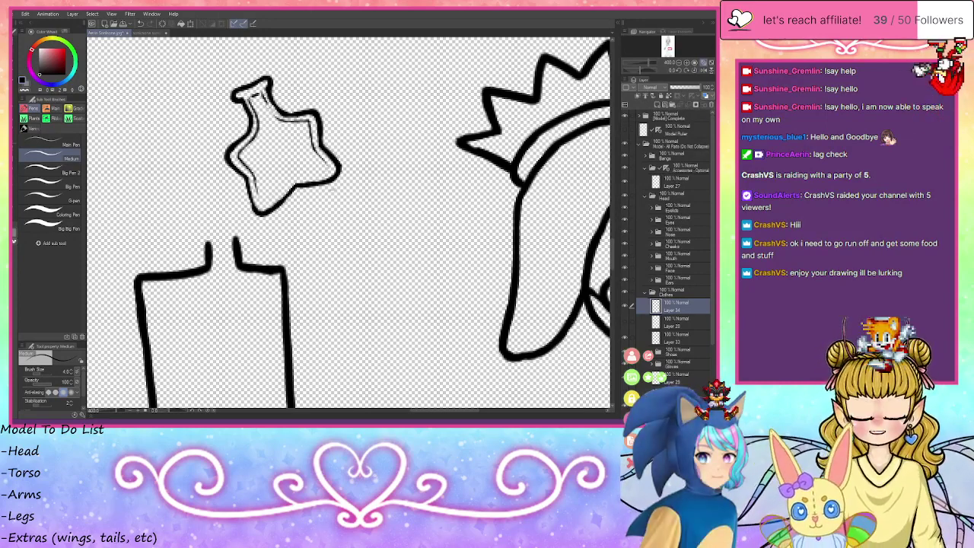
left_click_drag(264, 97, 277, 117)
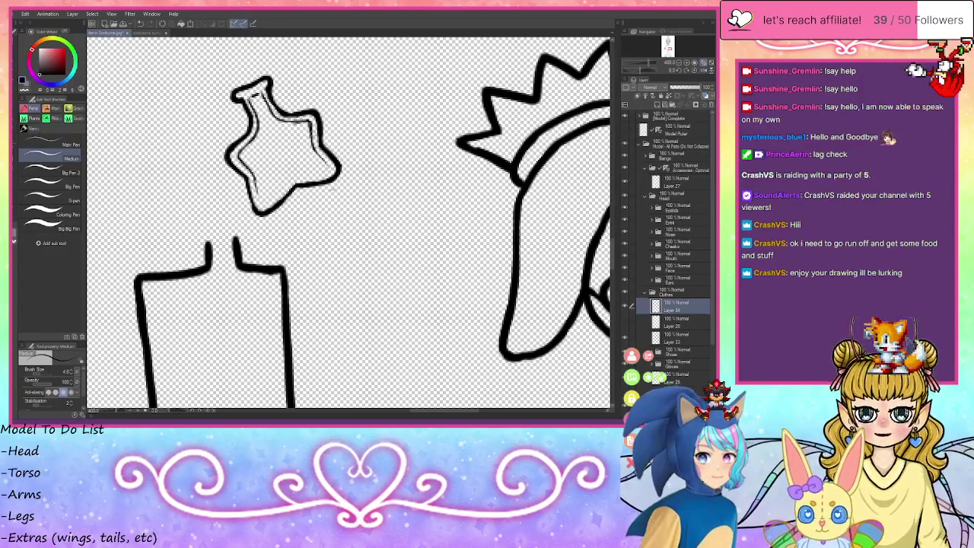
mouse_move(322, 156)
left_mouse_down()
mouse_move(327, 174)
mouse_move(259, 204)
mouse_move(241, 148)
left_mouse_up()
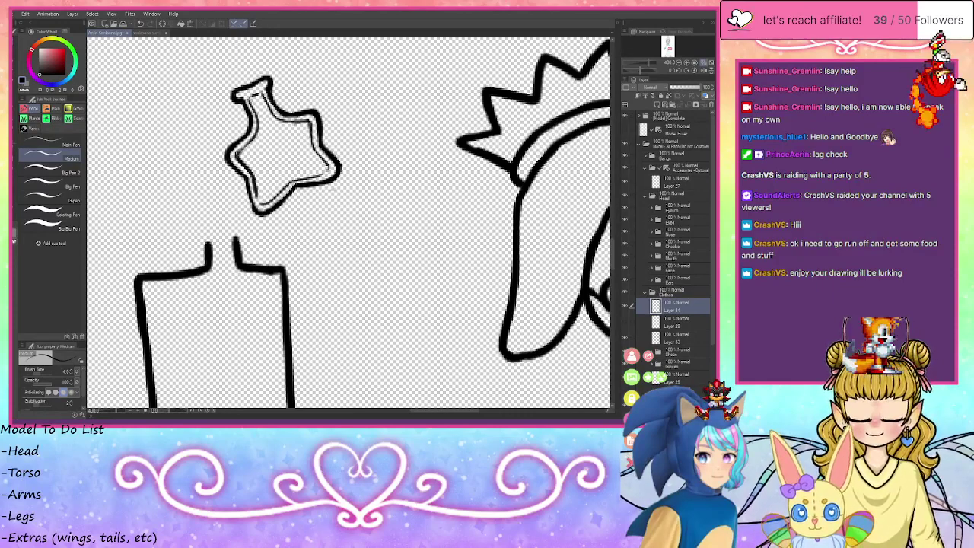
left_click(24, 90)
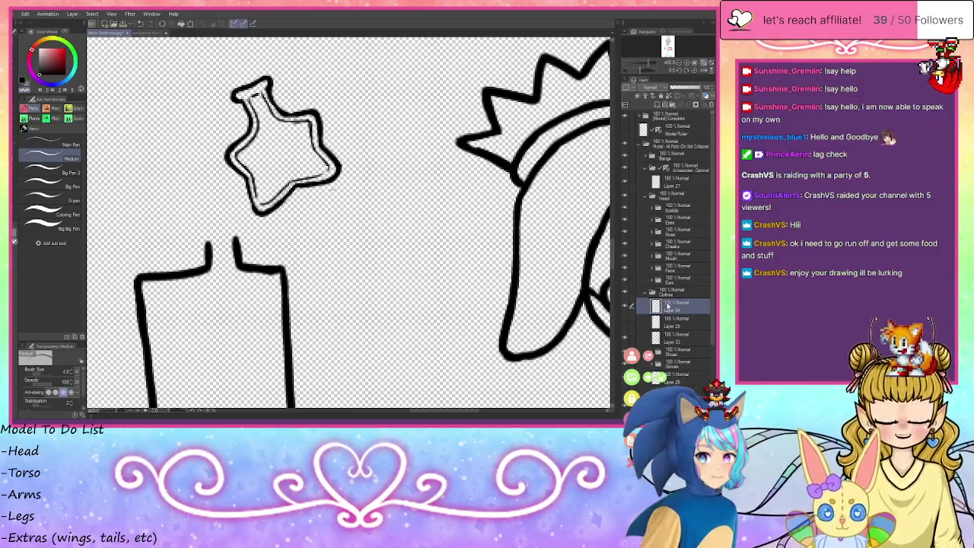
- Duplicate the bottle layer and draw a round-topped stopper in the neck on a new layer placed between the two bottle copies
key("ctrl+v")
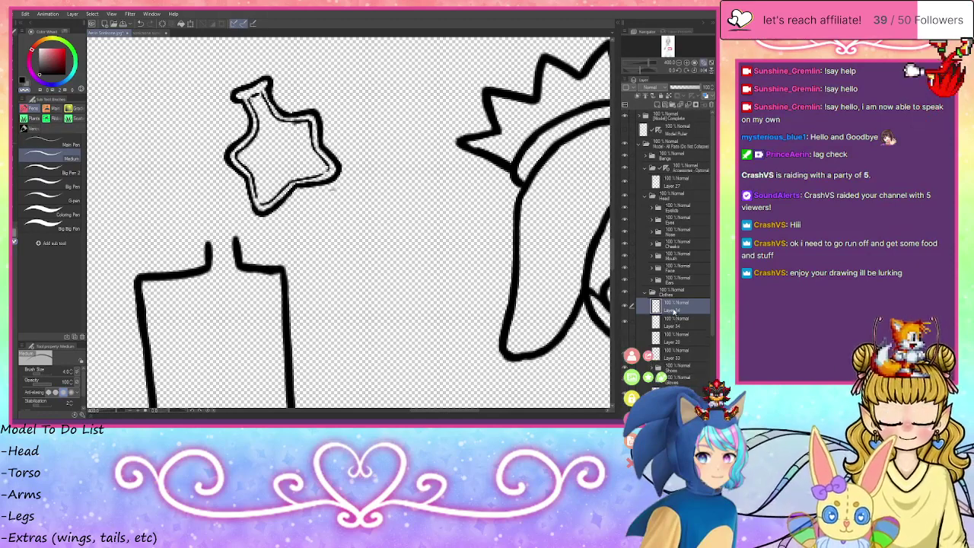
left_click(658, 105)
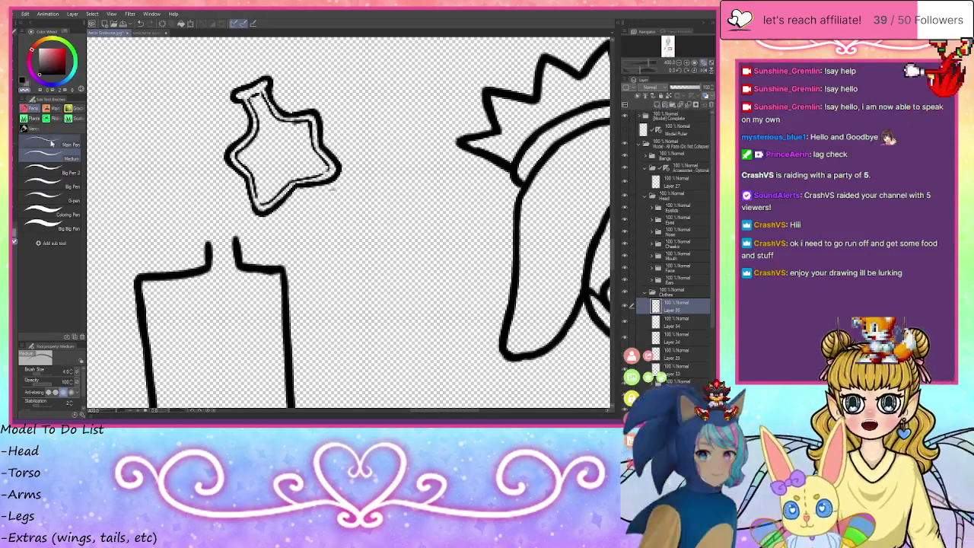
left_click(56, 172)
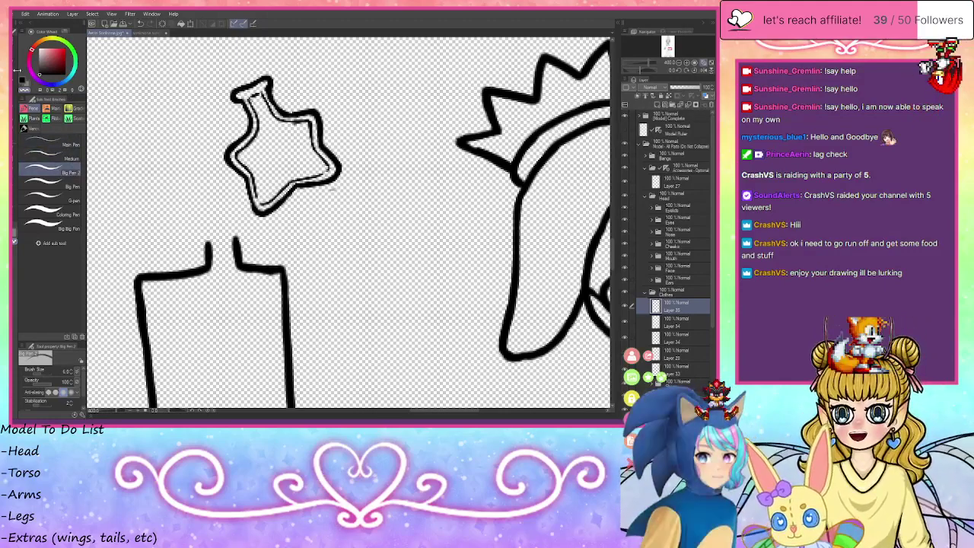
left_click_drag(238, 84, 262, 99)
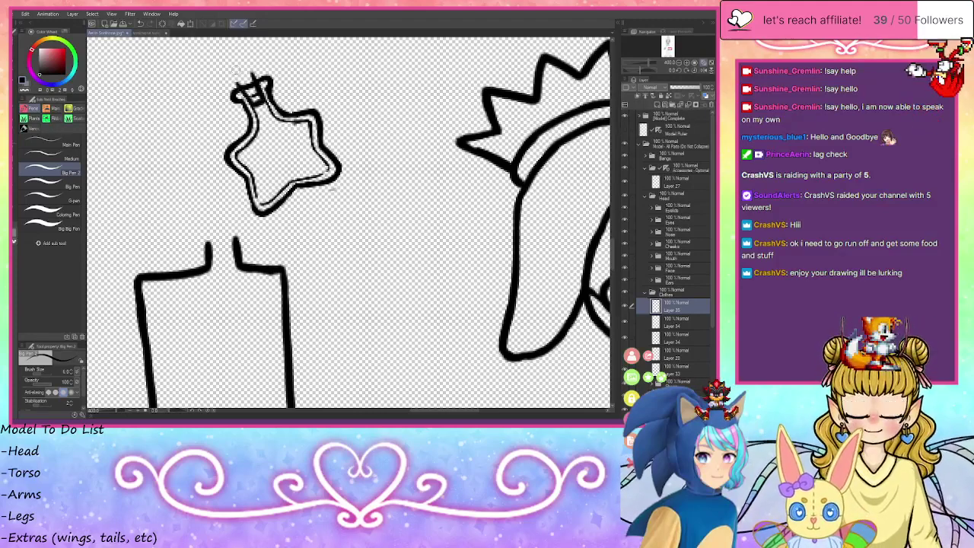
mouse_move(247, 74)
left_mouse_down()
mouse_move(231, 80)
mouse_move(217, 63)
mouse_move(243, 52)
mouse_move(254, 67)
mouse_move(241, 78)
left_mouse_up()
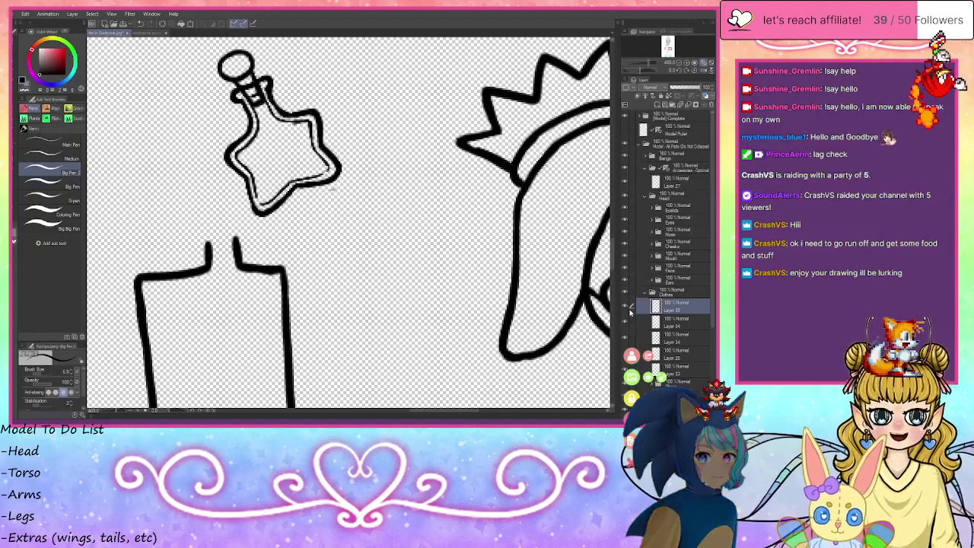
left_click_drag(665, 310, 671, 333)
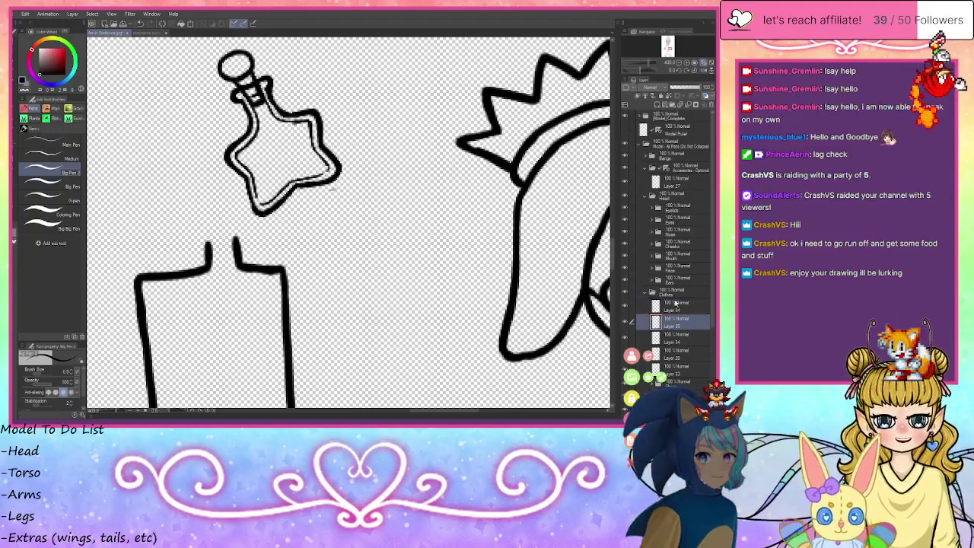
- Create a folder named Potion Bottle in the Clothes folder and move the two bottle layers, stopper layer and strap layer into it
left_click(675, 304)
left_click(673, 105)
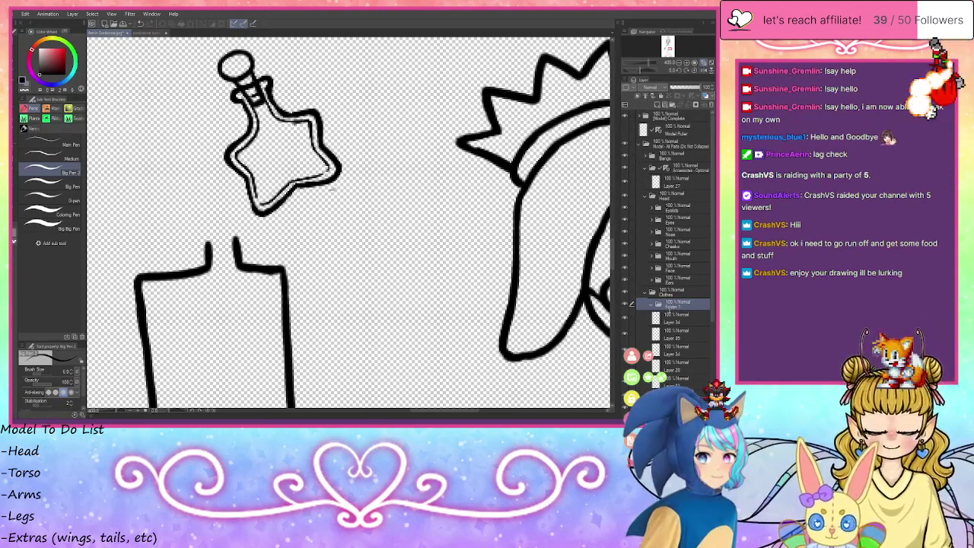
type("Potion Bottle")
key("Return")
left_click(674, 318)
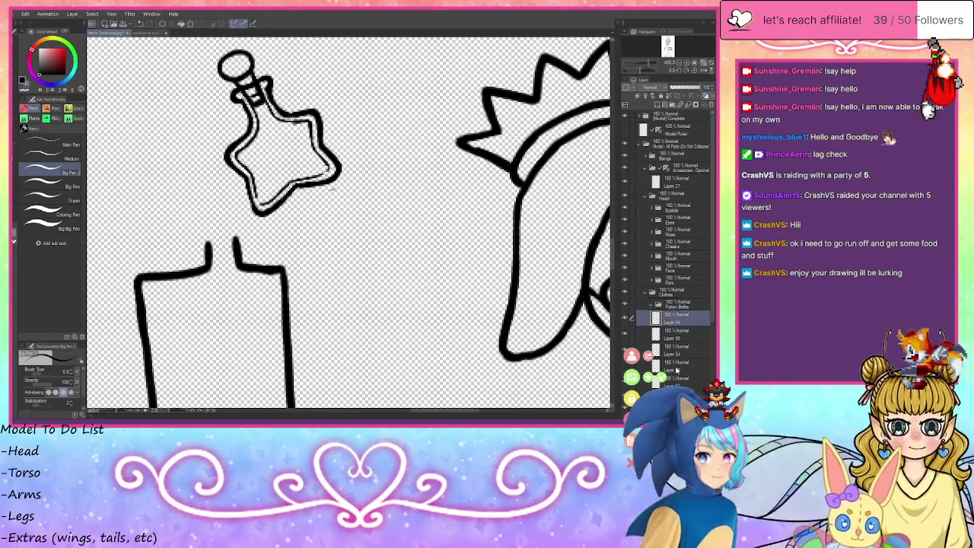
left_click_drag(680, 308, 677, 308)
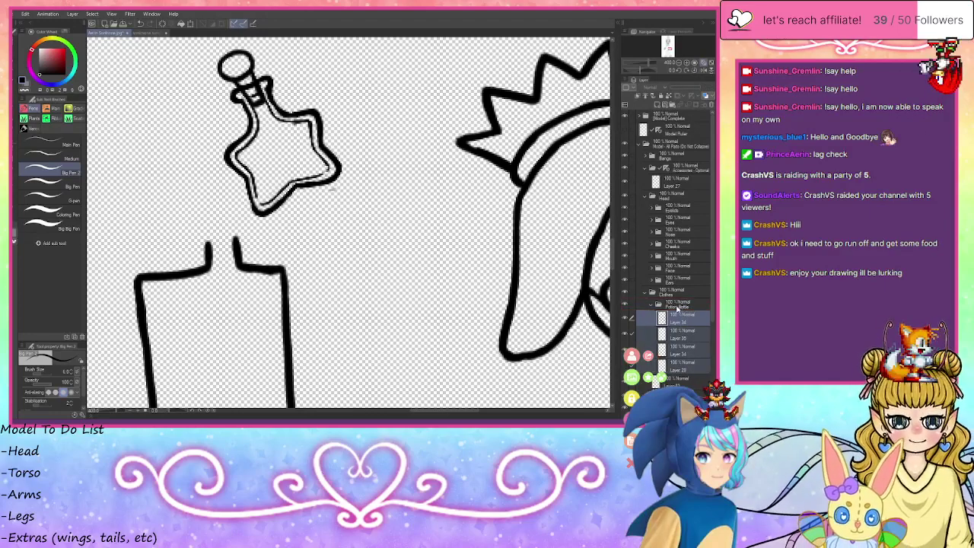
- Rename the layers in the Potion Bottle folder for their parts: Strap, bottle back, Bottle Stopper and Bottle Front
left_click(664, 363)
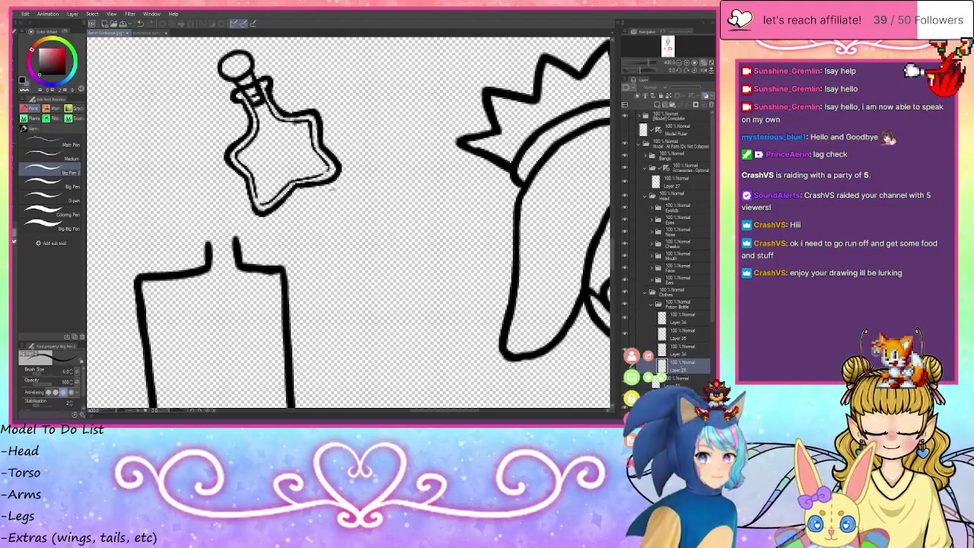
left_click(680, 353)
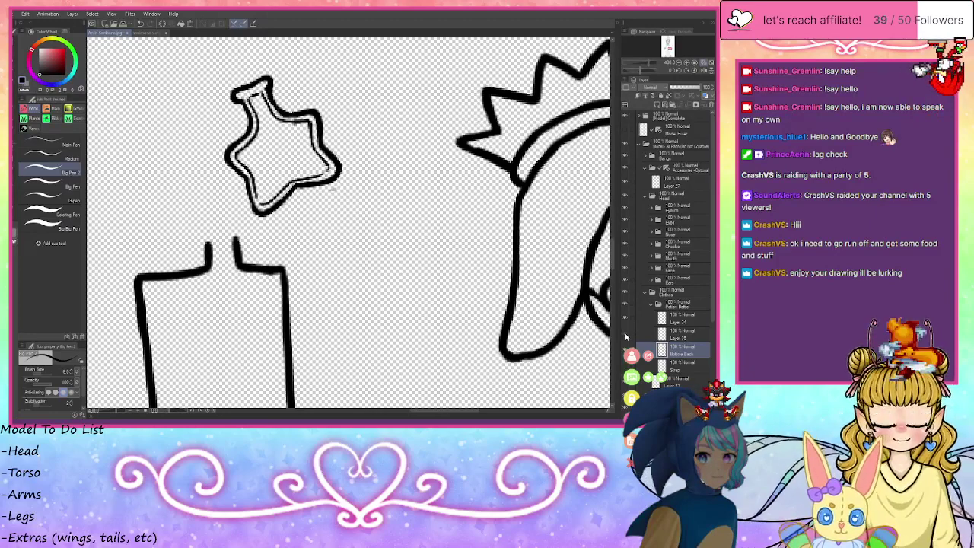
left_click(680, 335)
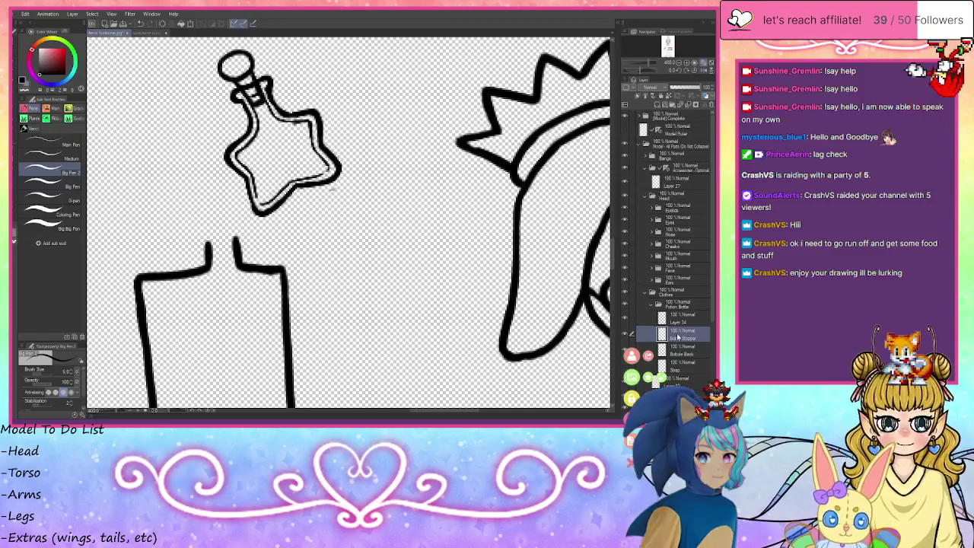
left_click(683, 320)
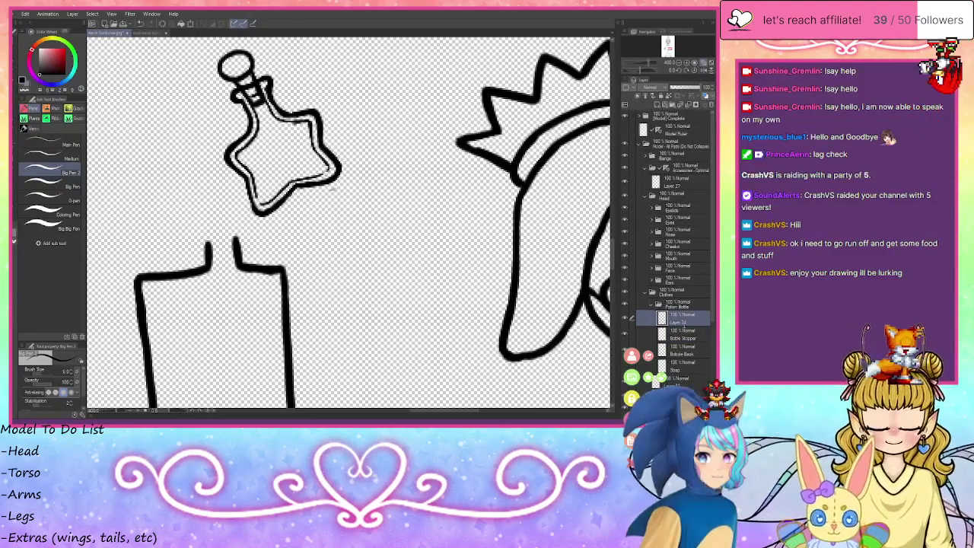
- Erase the stray speck beside the bottle's right-hand point and correct the lower bottle layer's name to Bottle Back
left_click(692, 337)
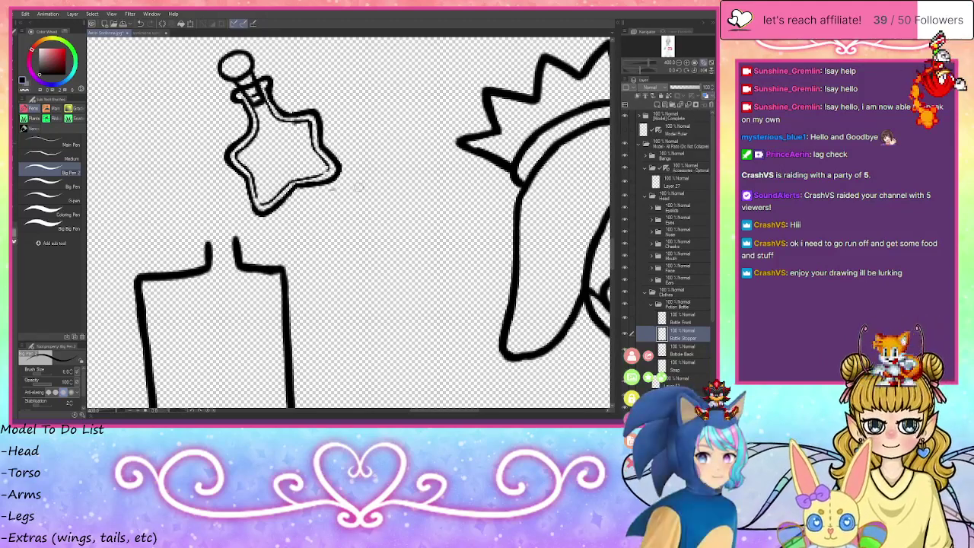
left_click_drag(337, 194, 332, 192)
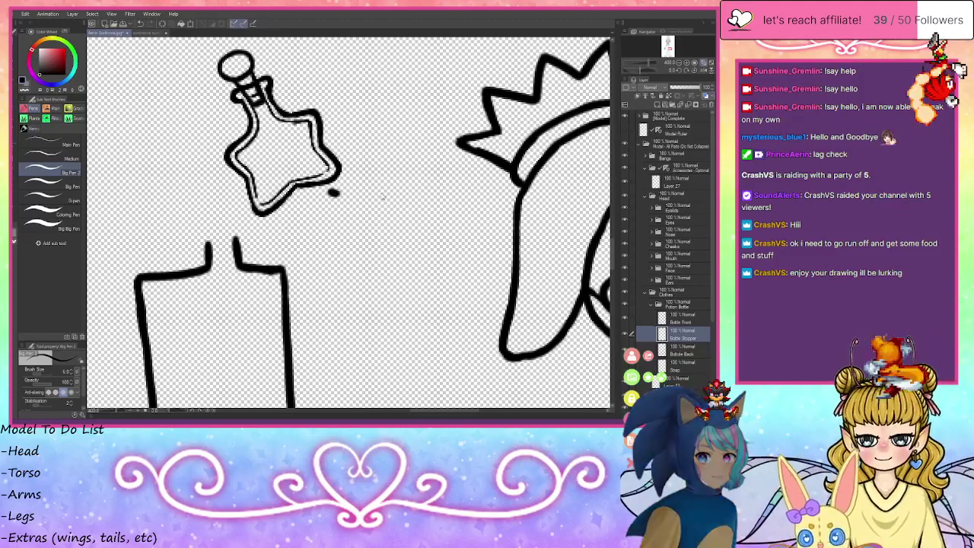
key("ctrl+z")
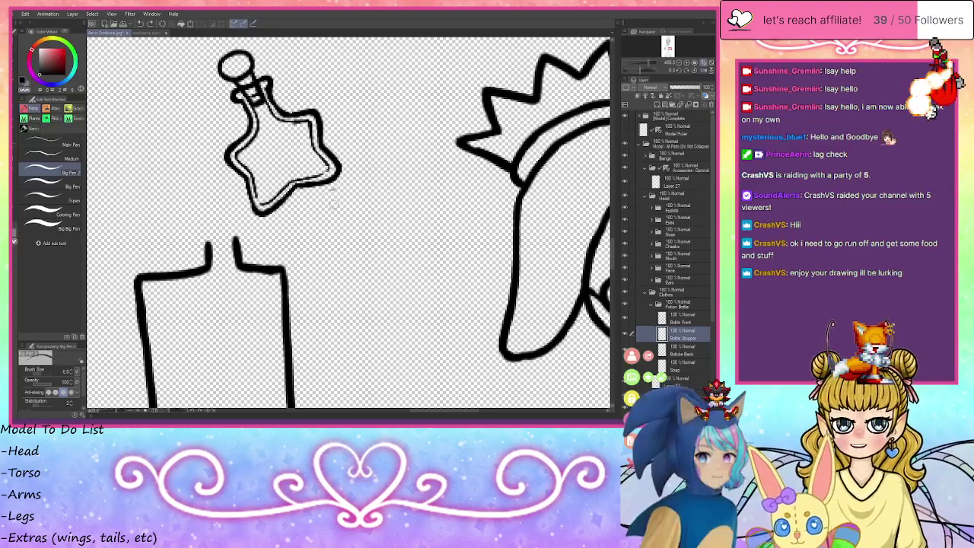
left_click(677, 323)
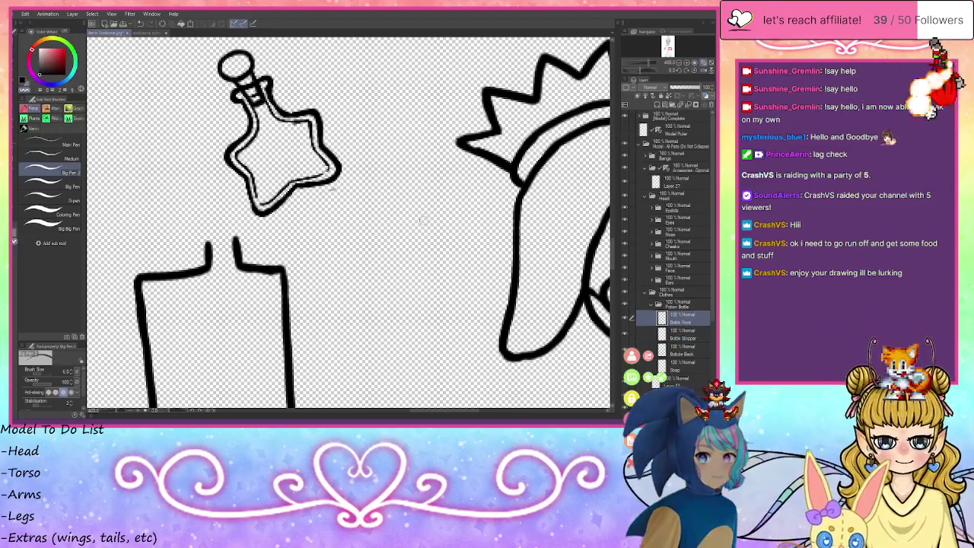
left_click(688, 349)
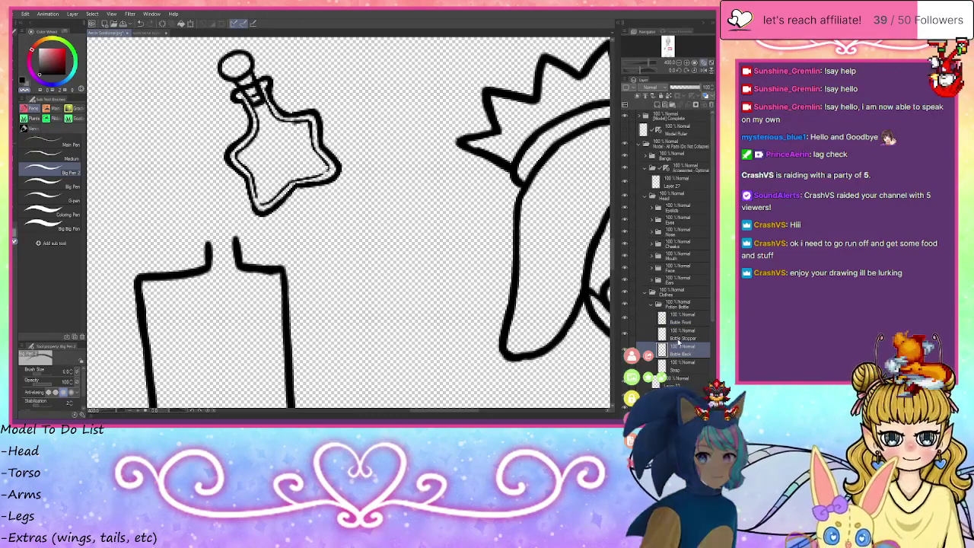
- Draw the back and front edges of the liquid surface across the bottle on two new layers above Bottle Back, naming the first Liquid Back
left_click(657, 97)
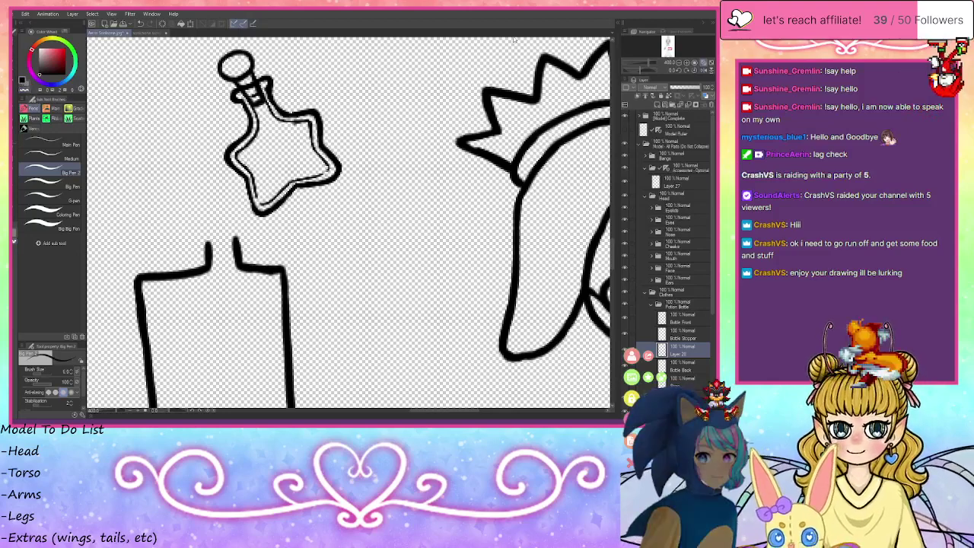
left_click(686, 62)
left_click(687, 62)
left_click_drag(669, 48, 668, 48)
left_click(680, 62)
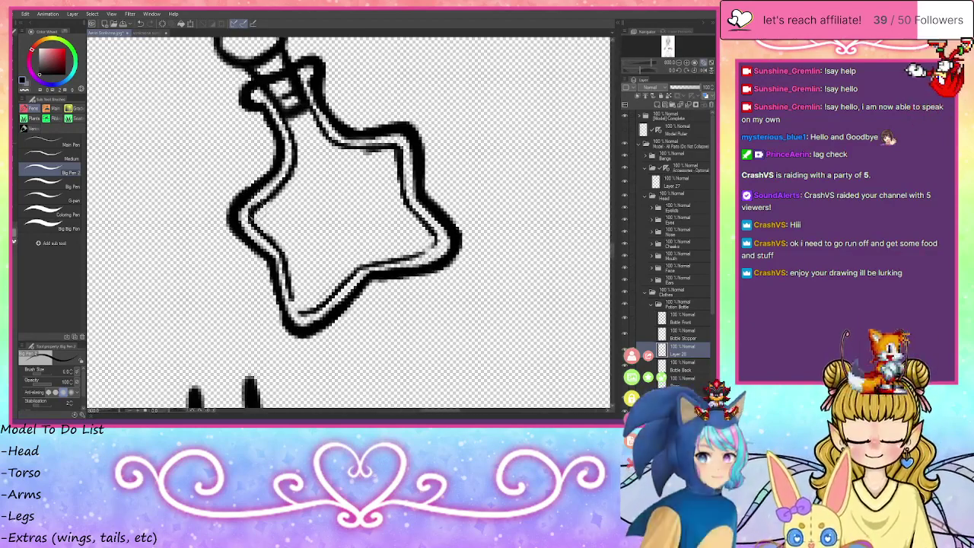
left_click_drag(276, 200, 404, 182)
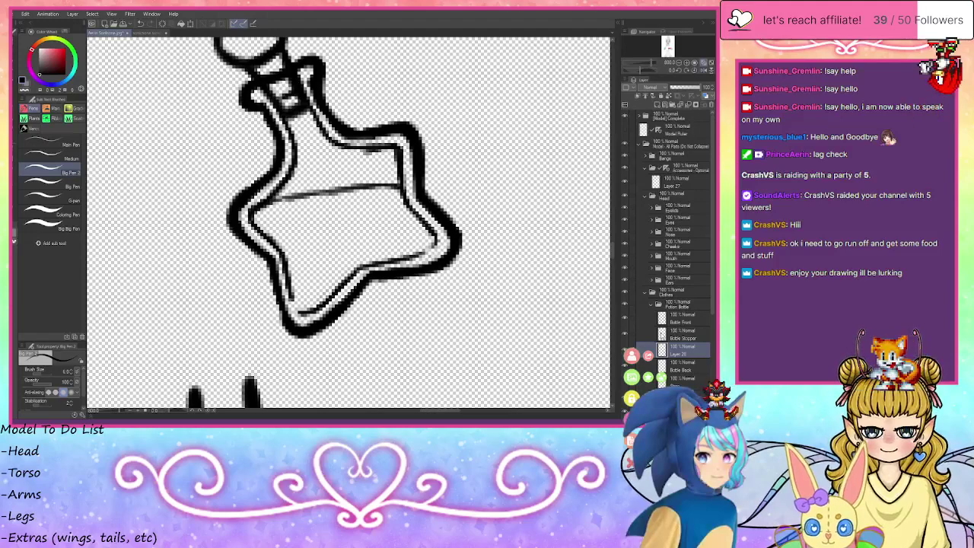
left_click(657, 105)
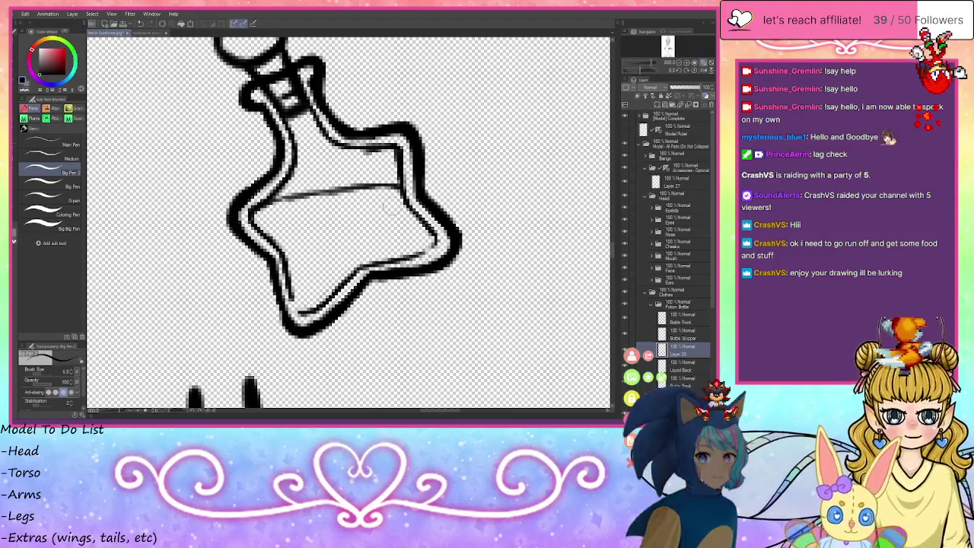
mouse_move(273, 199)
left_mouse_down()
mouse_move(256, 215)
mouse_move(405, 195)
mouse_move(331, 209)
left_mouse_up()
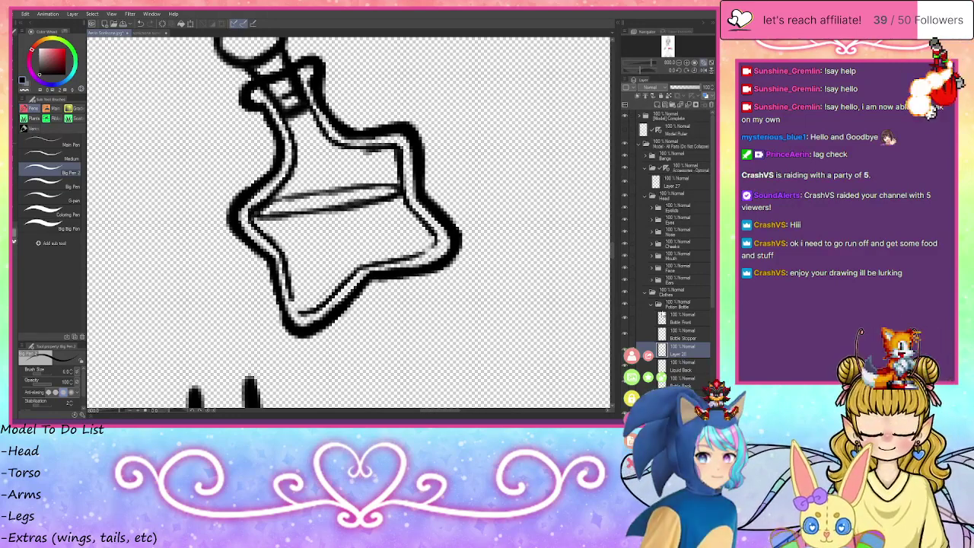
- Name the front edge's layer Liquid Front, and draw a small circle and a small star in the liquid on a new layer above Liquid Back
left_click(679, 368)
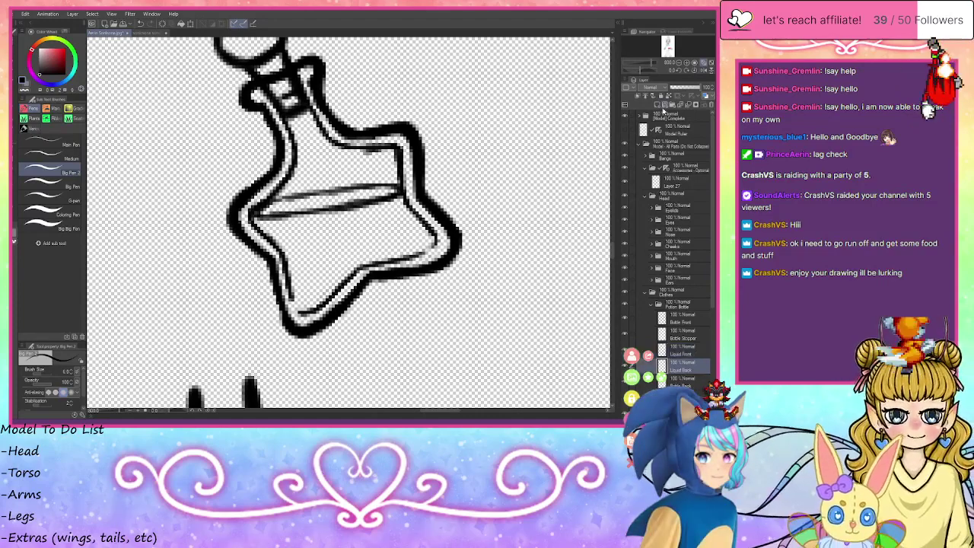
left_click(662, 105)
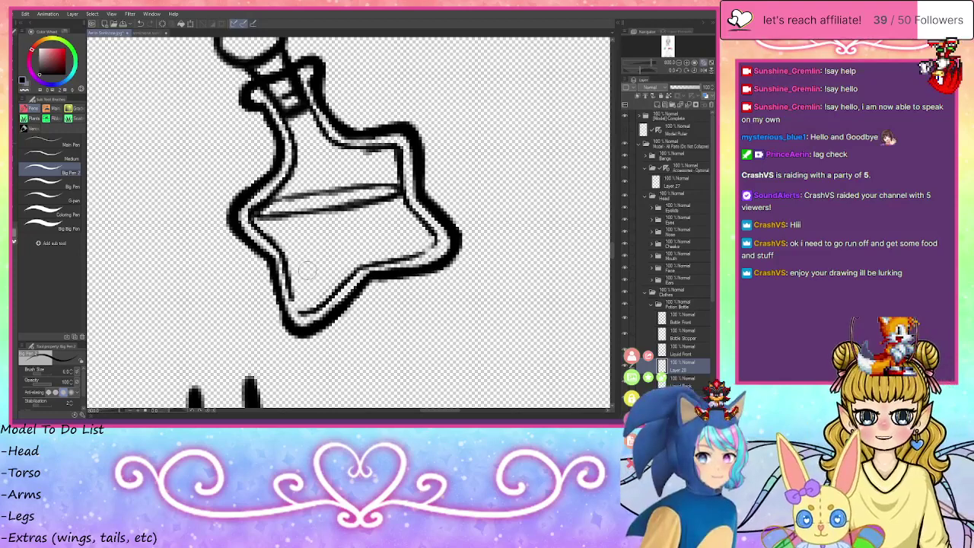
mouse_move(301, 267)
left_mouse_down()
mouse_move(320, 265)
mouse_move(306, 283)
mouse_move(301, 268)
left_mouse_up()
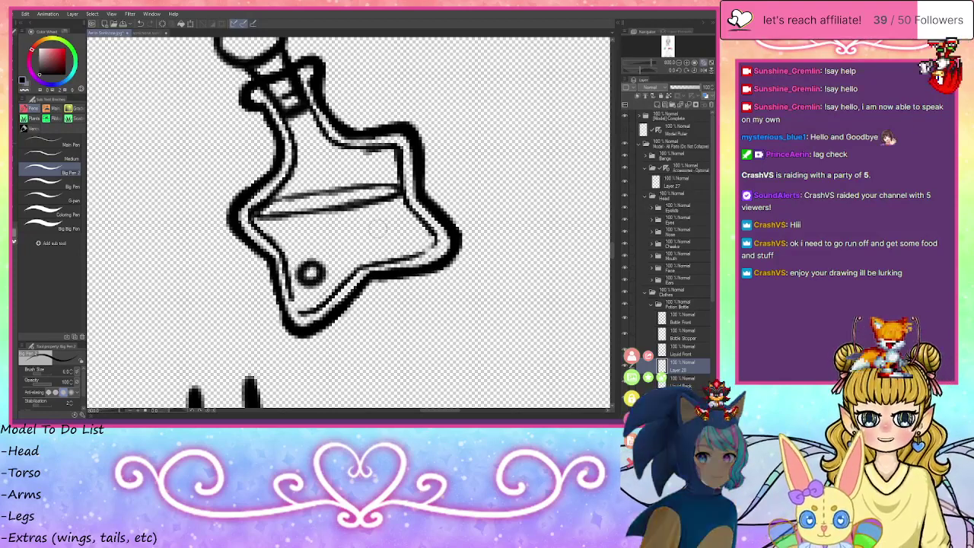
mouse_move(356, 232)
left_mouse_down()
mouse_move(369, 222)
mouse_move(394, 226)
mouse_move(396, 247)
mouse_move(387, 258)
mouse_move(362, 255)
mouse_move(354, 236)
left_mouse_up()
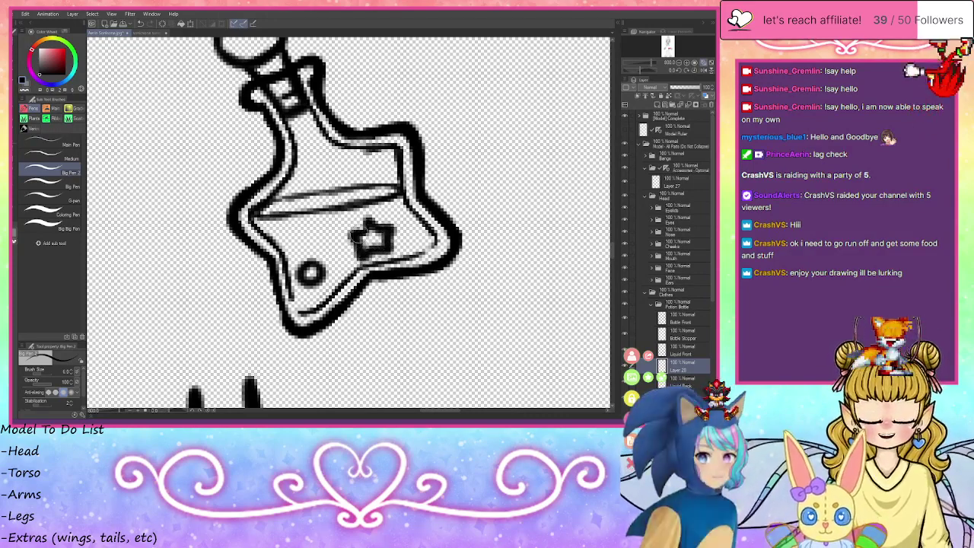
- Erase the small circle and star in the liquid, and redraw the star with the thinner Medium pen
left_click(25, 90)
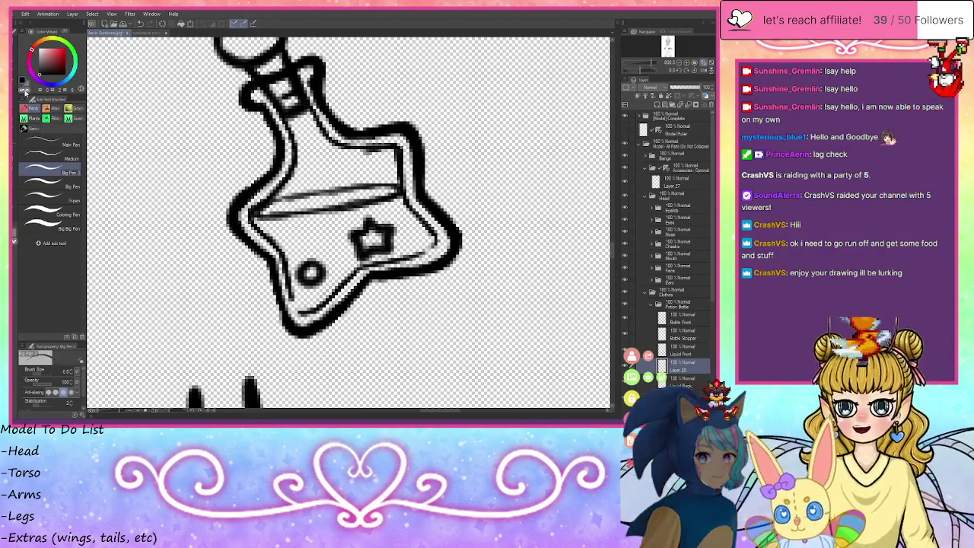
mouse_move(310, 268)
left_mouse_down()
mouse_move(318, 275)
mouse_move(303, 280)
left_mouse_up()
mouse_move(359, 247)
left_mouse_down()
mouse_move(375, 226)
mouse_move(354, 266)
left_mouse_up()
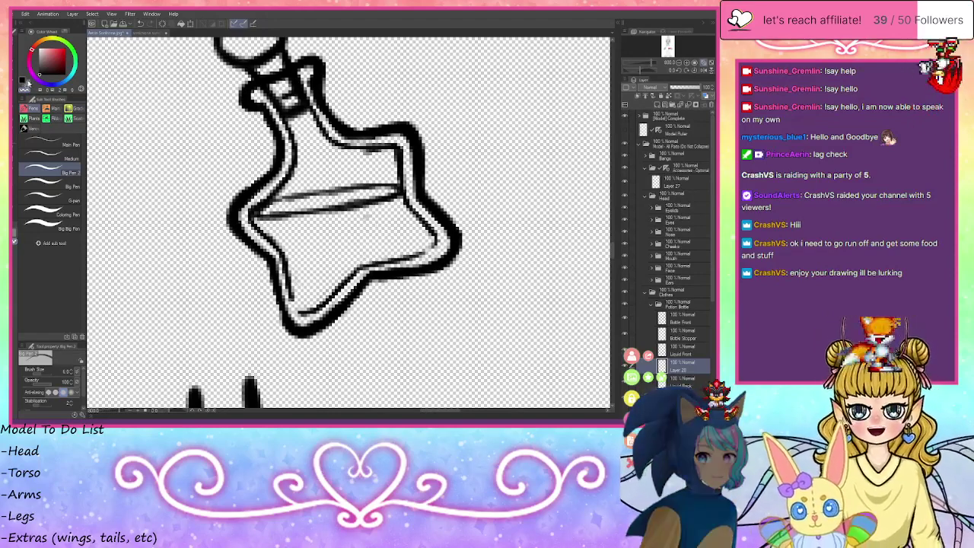
left_click(51, 156)
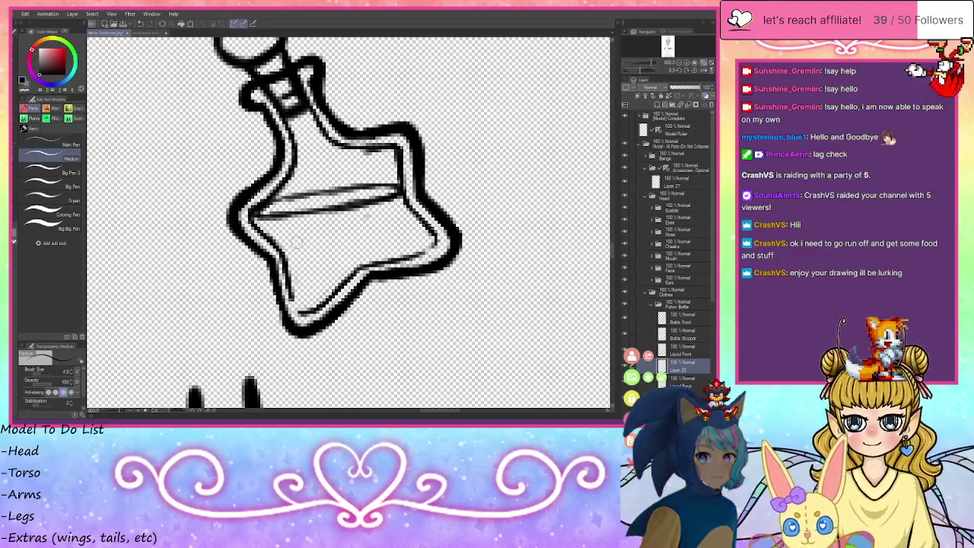
mouse_move(344, 233)
left_mouse_down()
mouse_move(368, 206)
mouse_move(390, 210)
mouse_move(392, 248)
mouse_move(356, 263)
mouse_move(344, 229)
mouse_move(363, 224)
left_mouse_up()
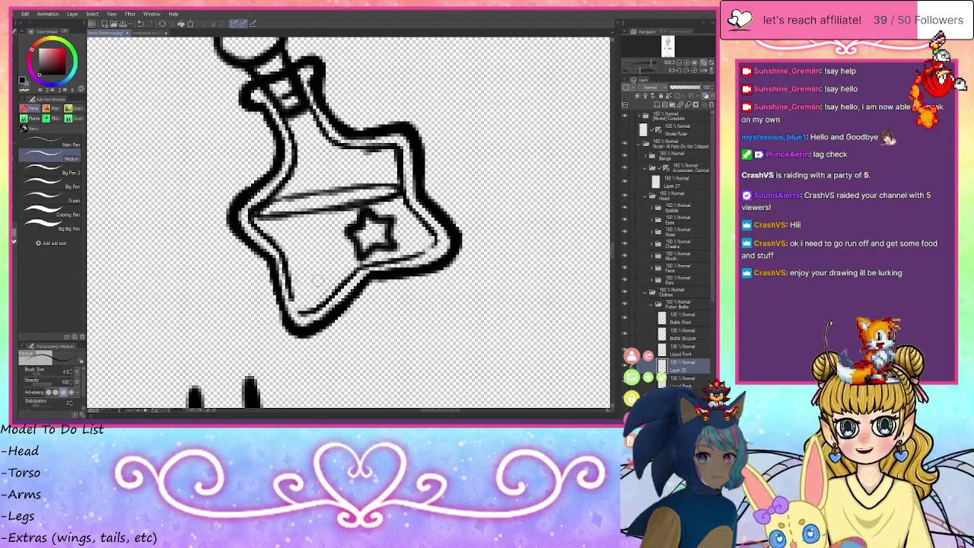
mouse_move(306, 280)
left_mouse_down()
mouse_move(322, 285)
mouse_move(307, 280)
mouse_move(315, 290)
left_mouse_up()
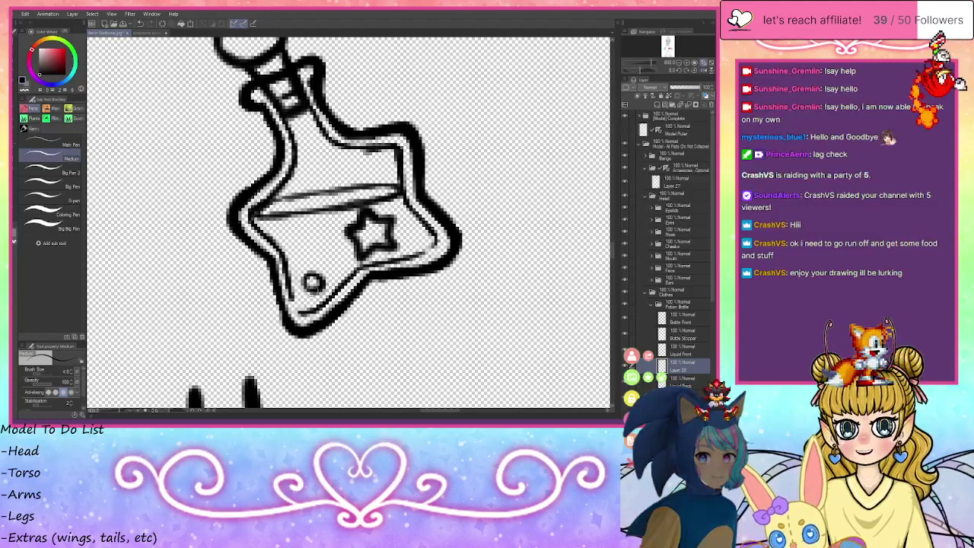
mouse_move(322, 239)
left_mouse_down()
mouse_move(319, 251)
mouse_move(334, 238)
left_mouse_up()
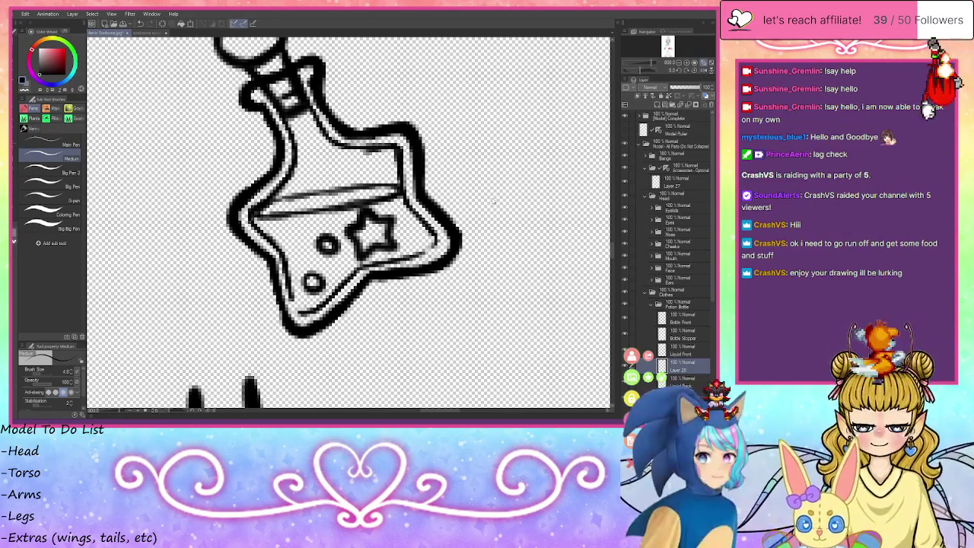
key("ctrl+z")
key("ctrl+z")
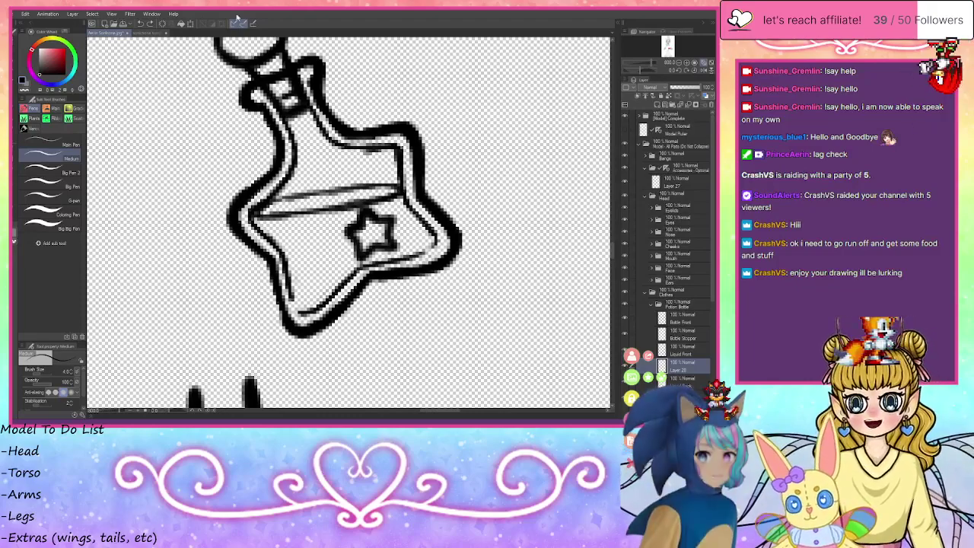
- Draw a small rounded shape with a tiny loop inside it in the liquid beside the star
scroll(548, 233, "down", 5)
scroll(282, 147, "down", 5)
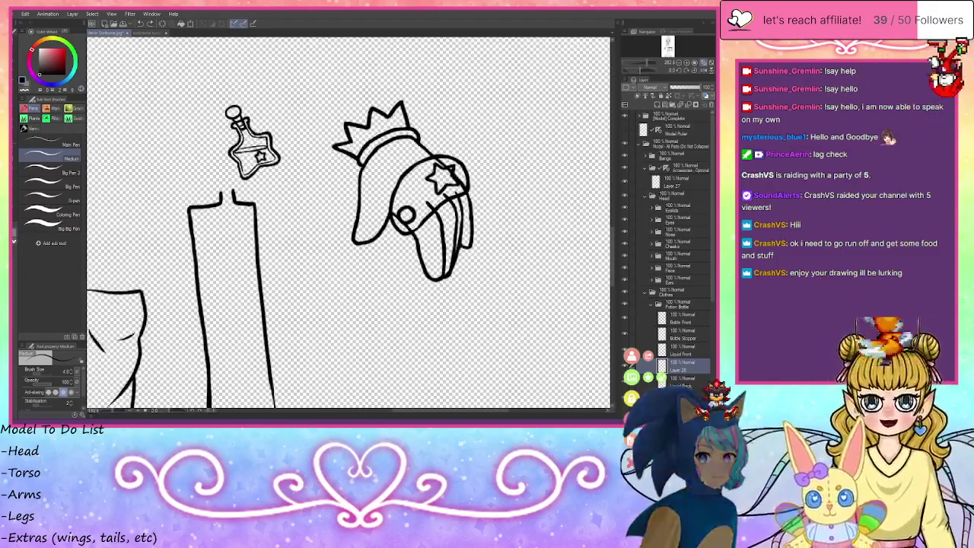
scroll(376, 147, "down", 3)
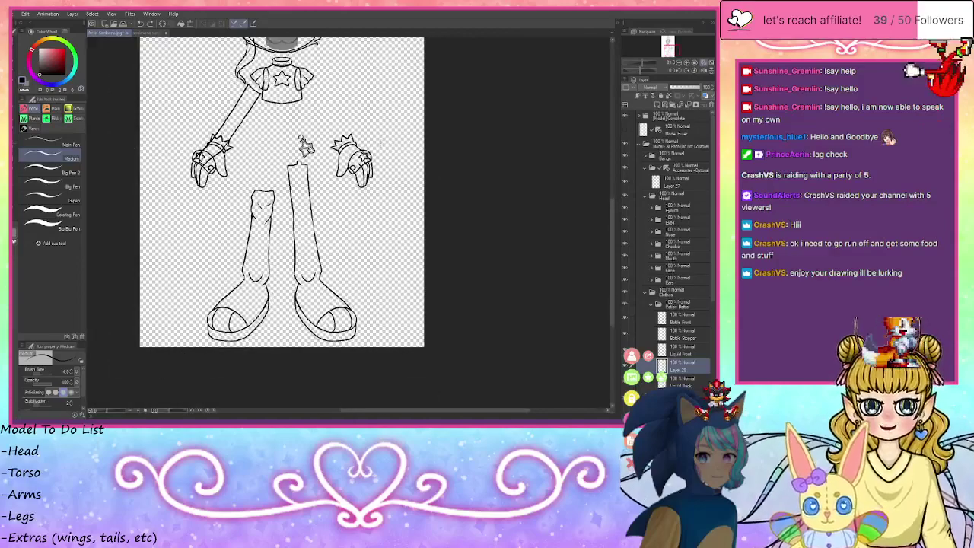
scroll(319, 152, "down", 1)
scroll(319, 152, "up", 5)
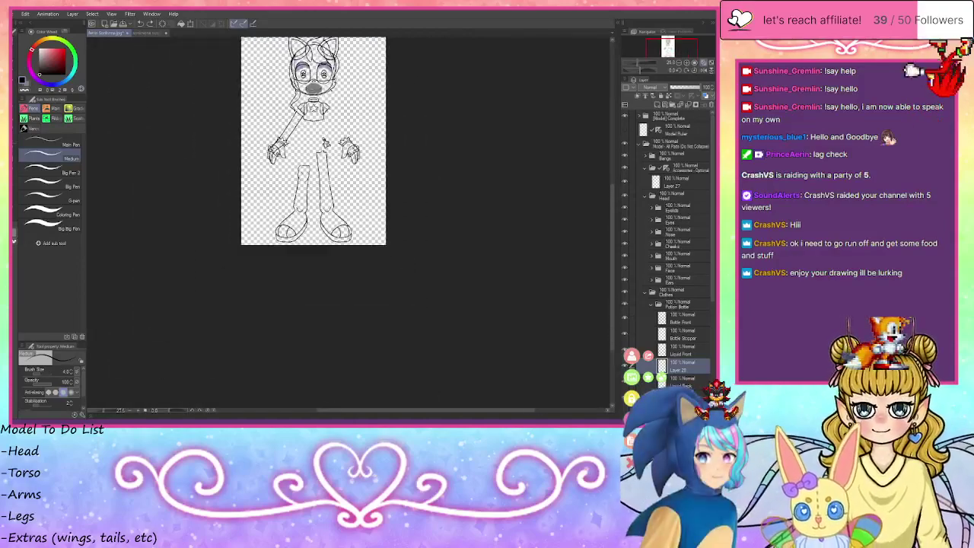
scroll(335, 164, "up", 8)
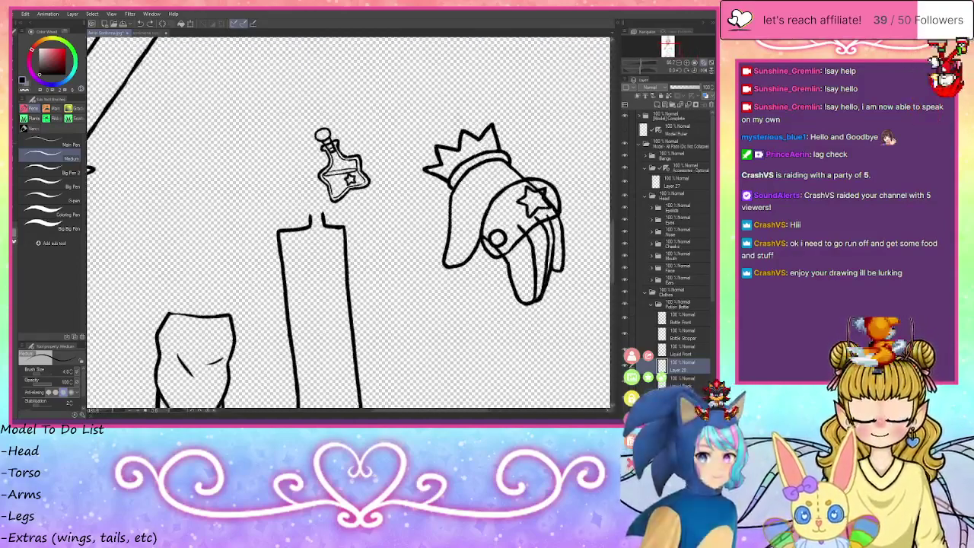
scroll(335, 169, "up", 6)
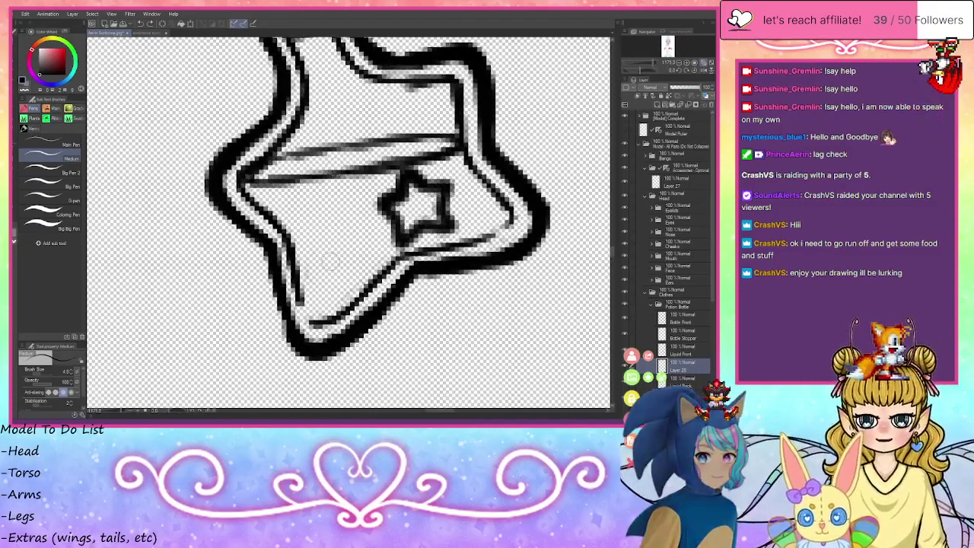
mouse_move(328, 253)
left_mouse_down()
mouse_move(315, 271)
mouse_move(327, 203)
mouse_move(357, 244)
mouse_move(336, 263)
left_mouse_up()
mouse_move(332, 215)
left_mouse_down()
mouse_move(312, 253)
mouse_move(326, 276)
mouse_move(338, 264)
mouse_move(321, 257)
mouse_move(344, 245)
left_mouse_up()
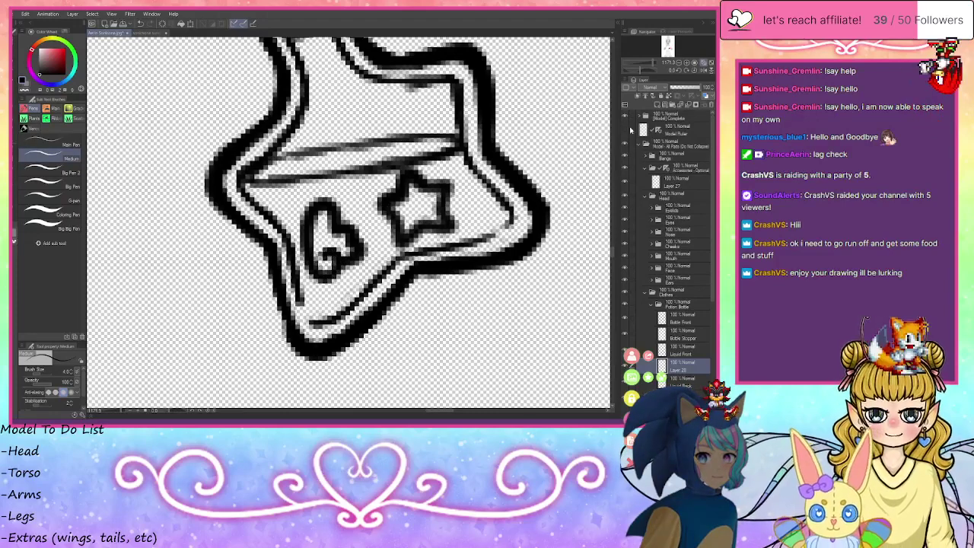
- Draw a looped bow around the bottle's neck on a new layer above Bottle Front
left_click(712, 63)
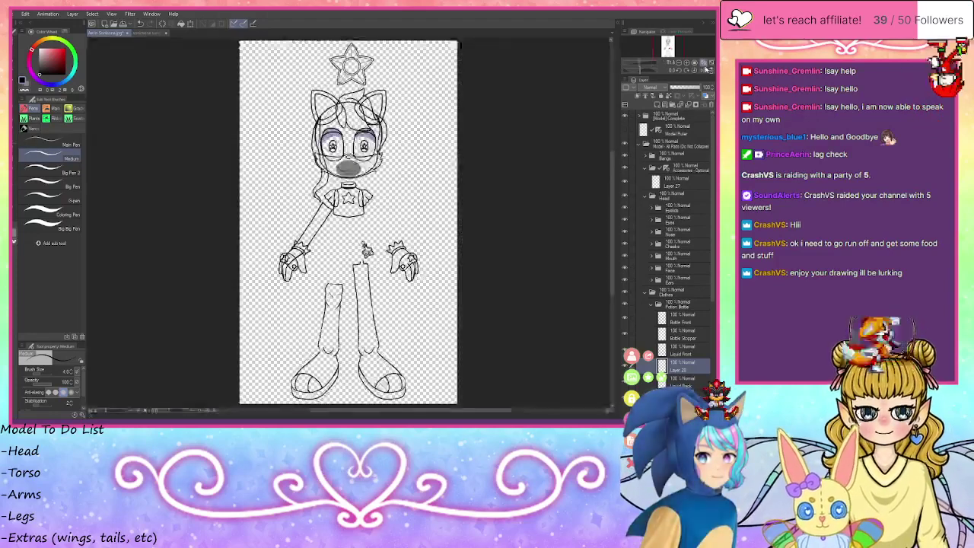
left_click(690, 64)
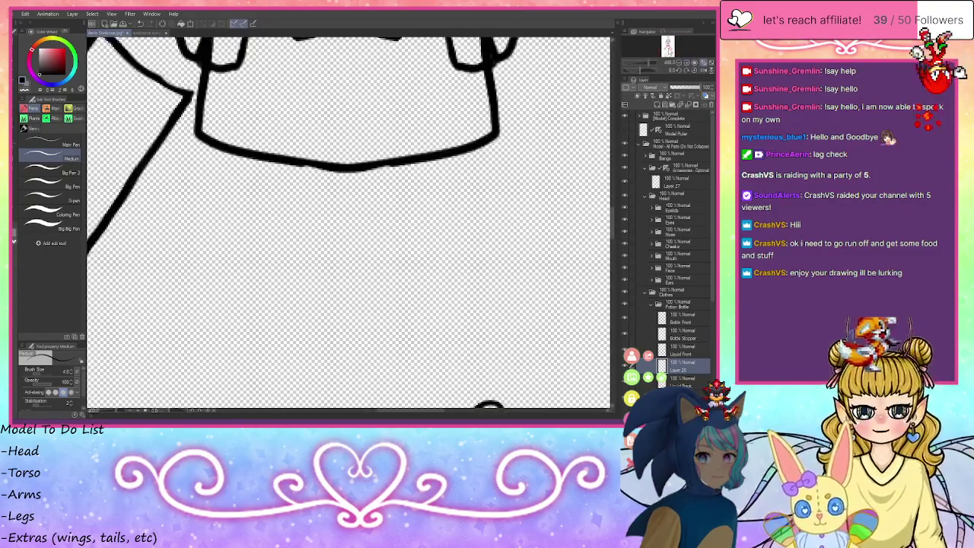
left_click_drag(669, 53, 670, 50)
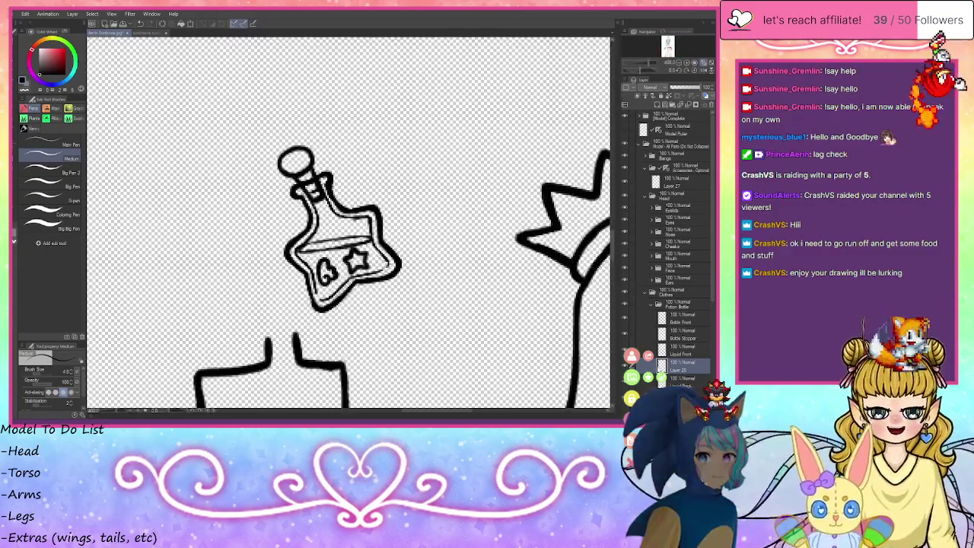
left_click(670, 323)
left_click(659, 105)
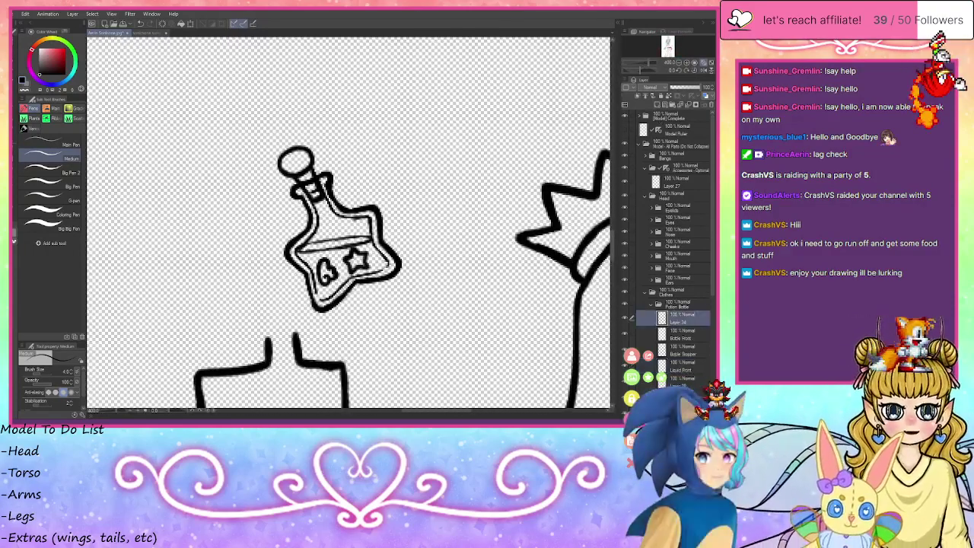
mouse_move(291, 206)
left_mouse_down()
mouse_move(349, 206)
mouse_move(310, 220)
left_mouse_up()
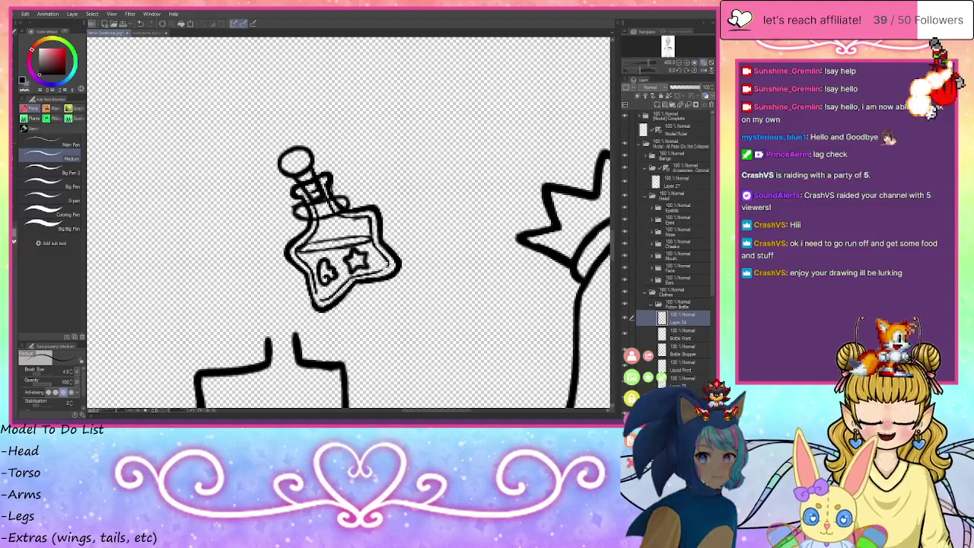
mouse_move(334, 186)
left_mouse_down()
mouse_move(345, 199)
mouse_move(327, 196)
mouse_move(304, 229)
mouse_move(332, 216)
mouse_move(321, 203)
mouse_move(342, 197)
left_mouse_up()
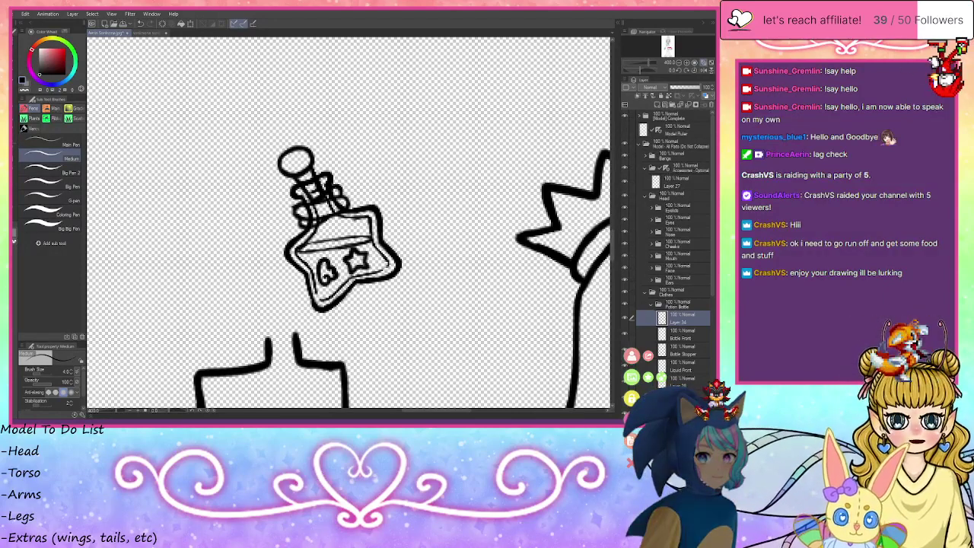
- Show the Strap layer again and collapse the Potion Bottle folder
scroll(635, 389, "down", 4)
left_click(625, 368)
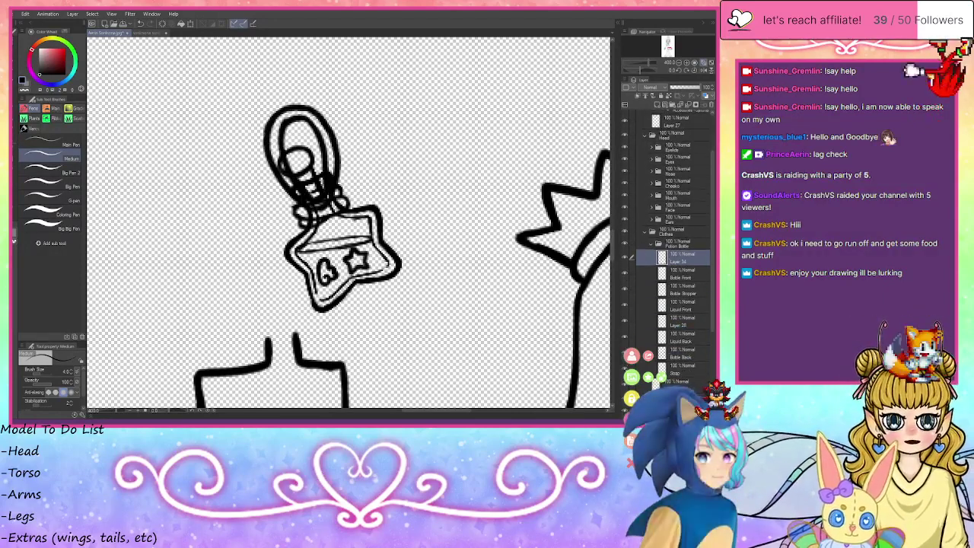
scroll(637, 333, "down", 2)
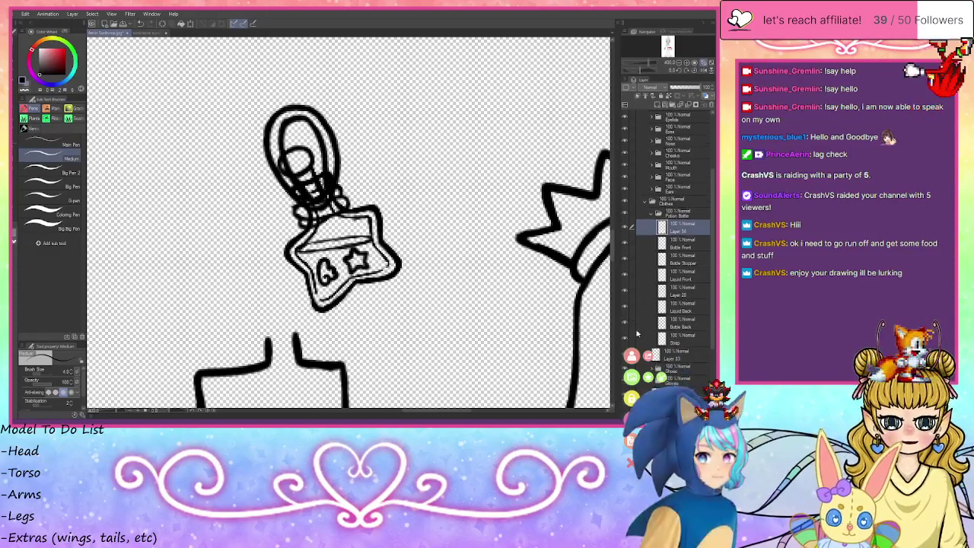
left_click(651, 216)
scroll(378, 201, "down", 3)
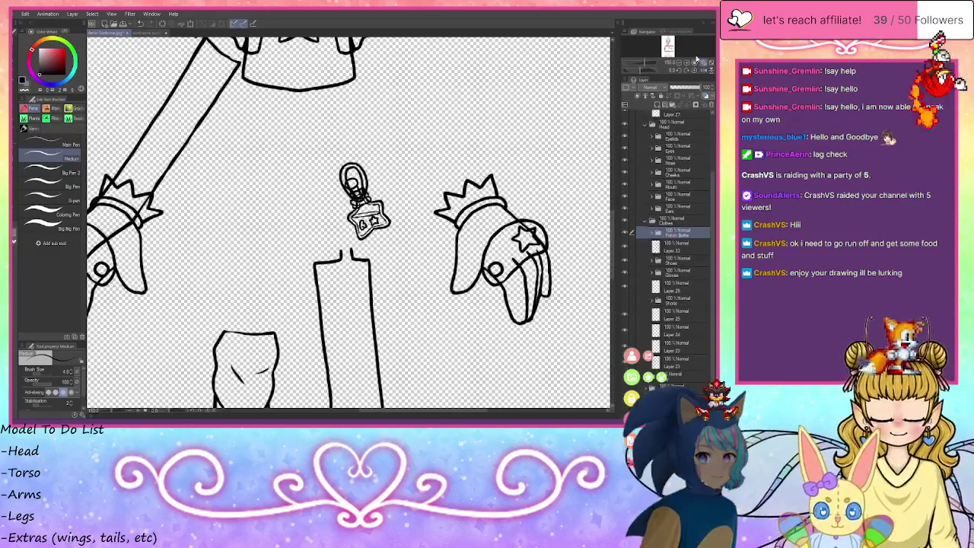
- Show the Shorts folder and the hidden body line art with the second arm
left_click(712, 64)
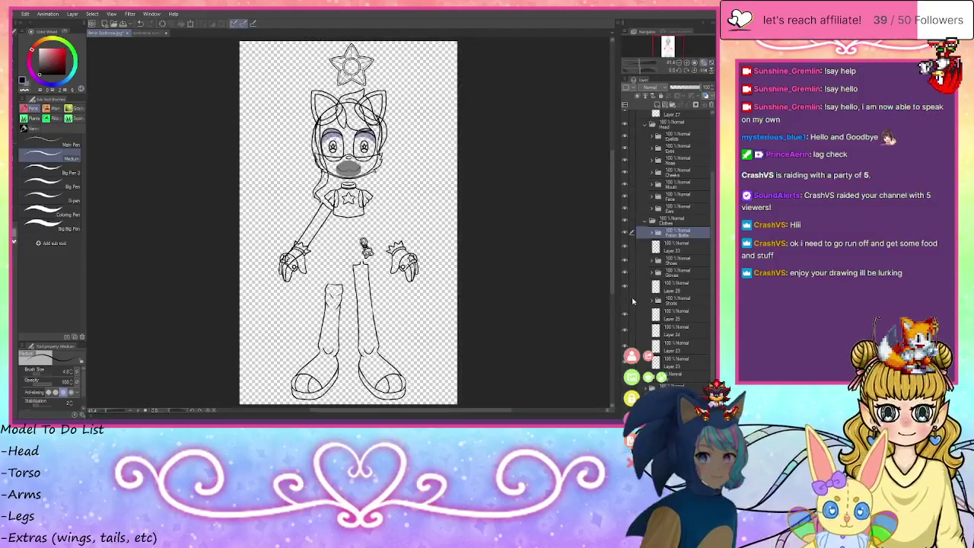
left_click(625, 301)
scroll(489, 248, "down", 1)
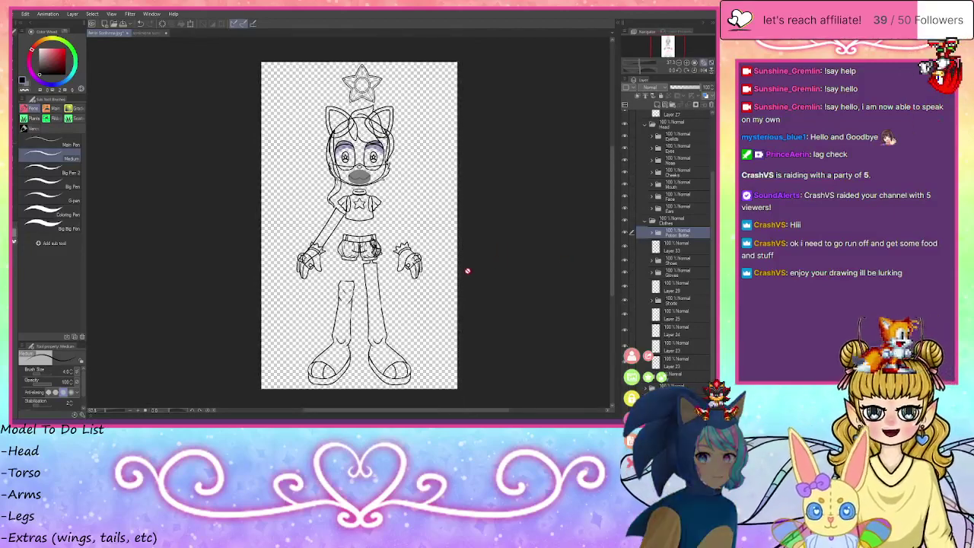
scroll(446, 278, "up", 1)
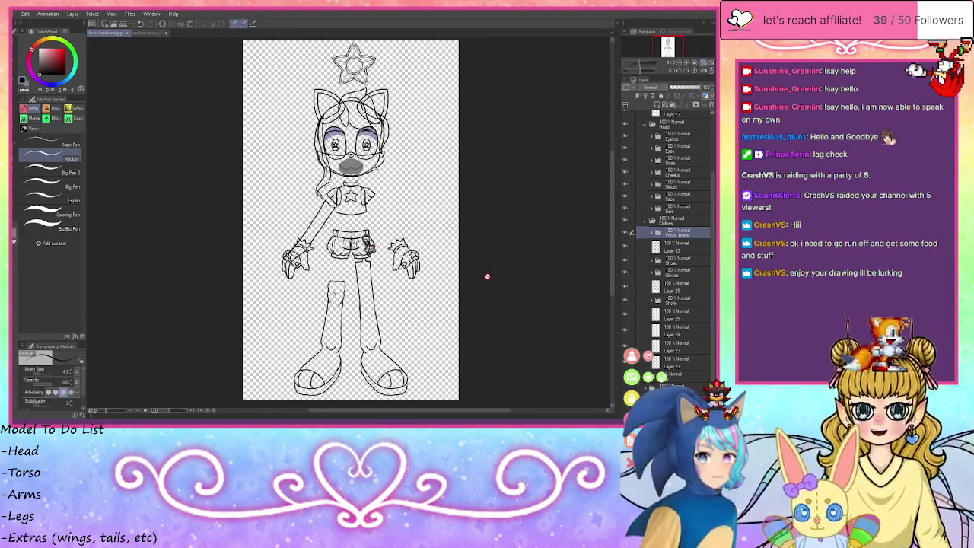
left_click(627, 389)
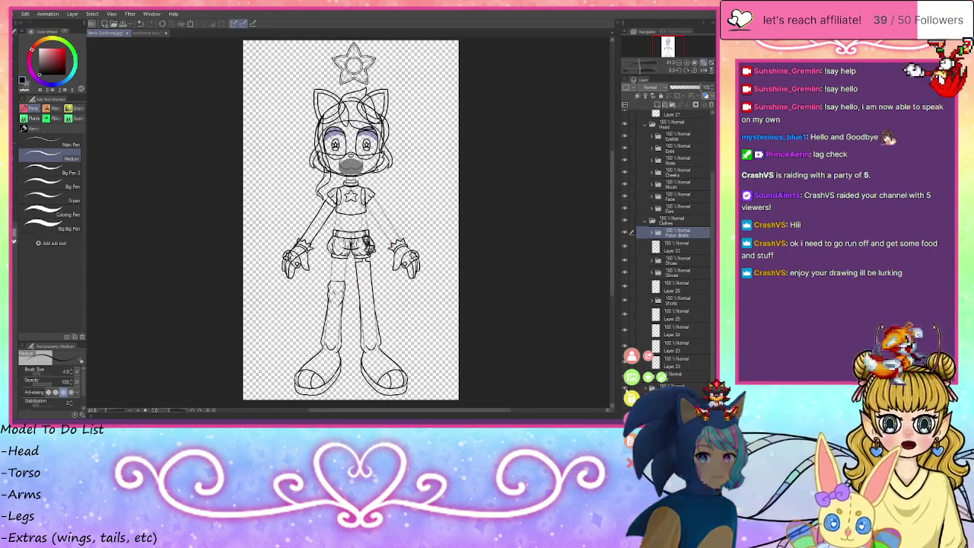
left_click(625, 401)
left_click(626, 412)
scroll(443, 288, "down", 5)
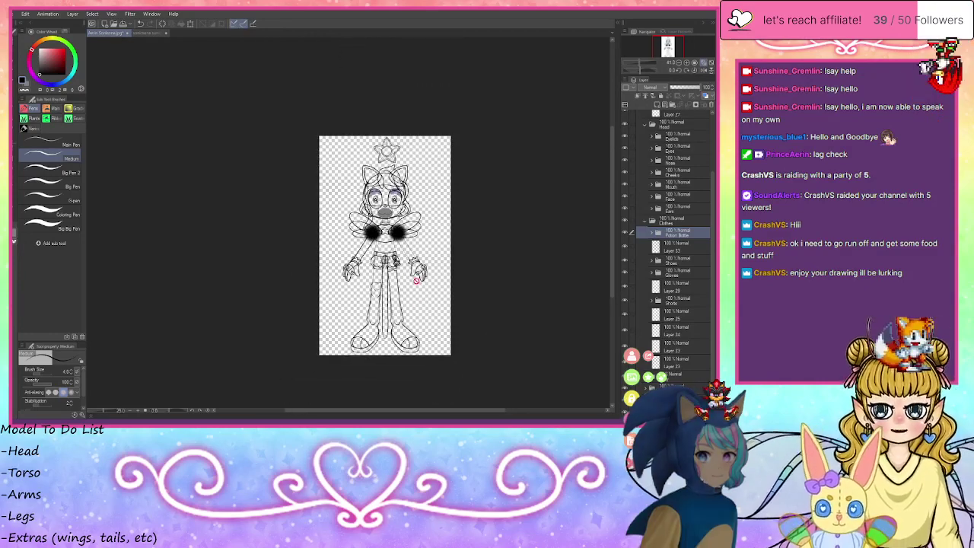
scroll(403, 259, "up", 1)
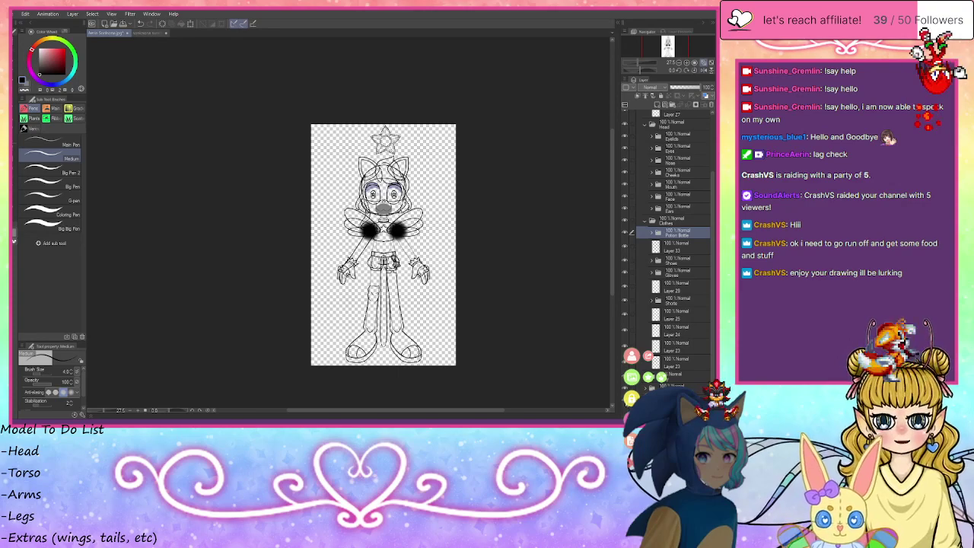
key("ctrl+z")
- Extend the taller boot's two strap lines up across the shorts leg to the waistband, using Big Pen on Layer 32 in the Shoes folder
scroll(368, 235, "down", 2)
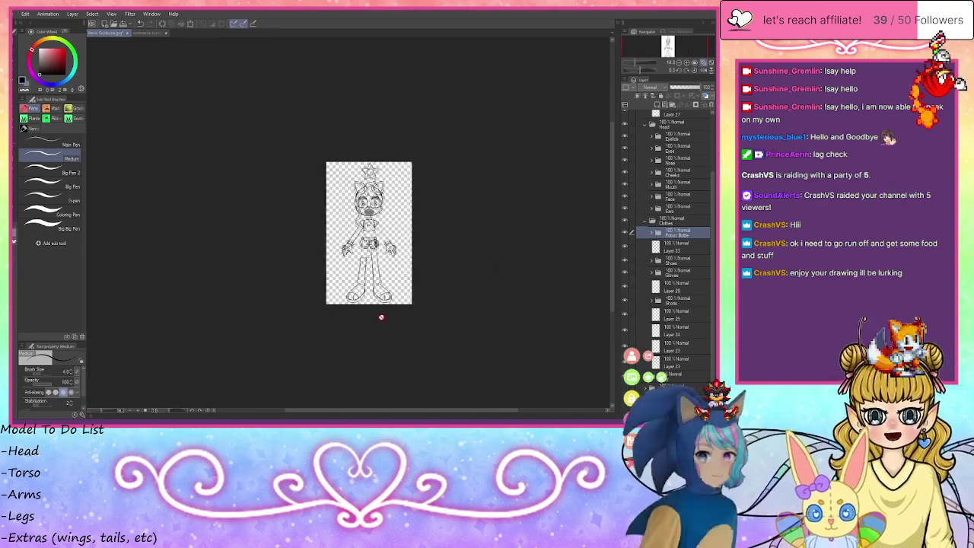
scroll(366, 240, "up", 4)
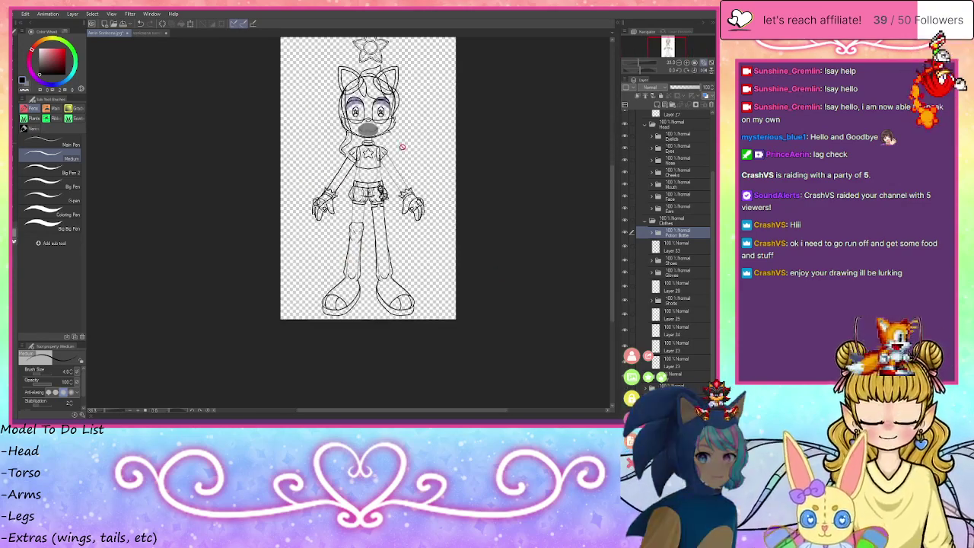
scroll(403, 146, "up", 5)
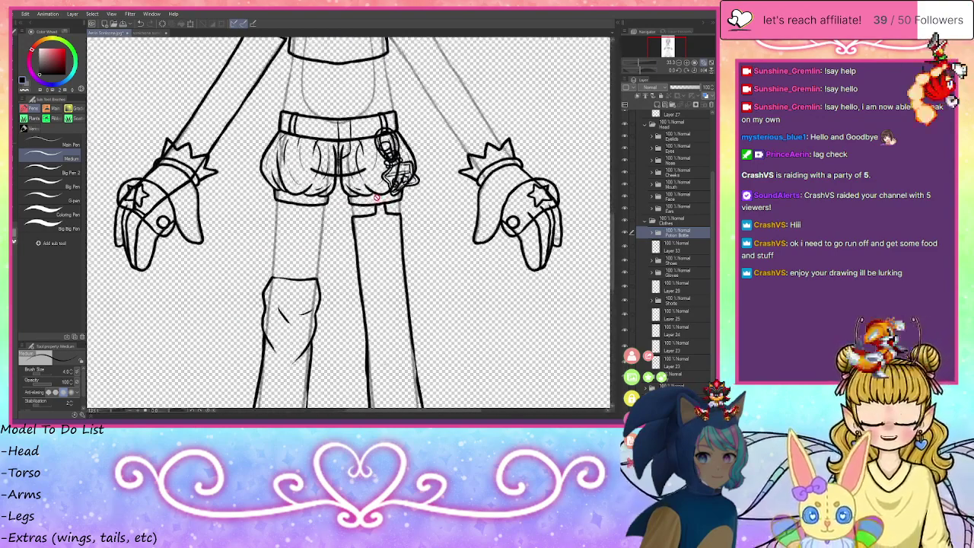
scroll(376, 196, "up", 2)
left_click(657, 260)
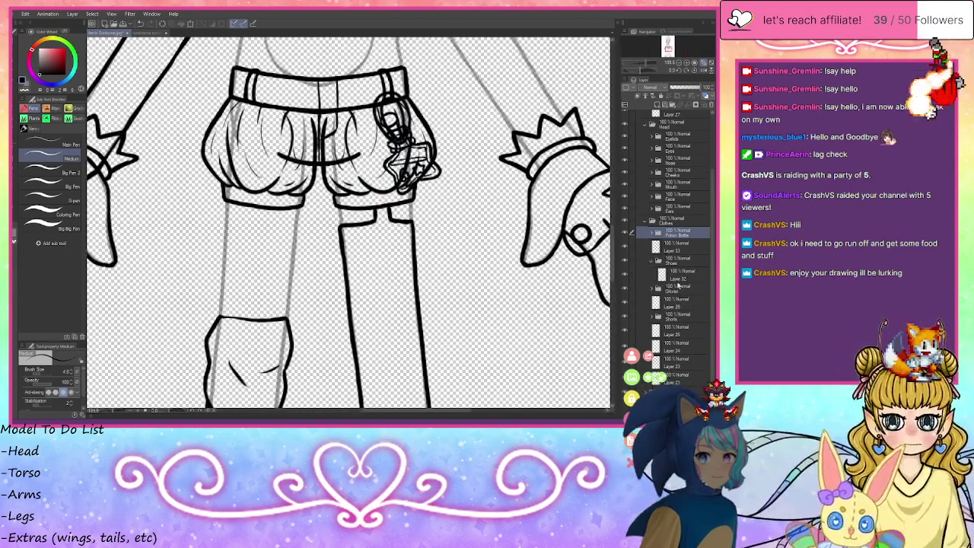
left_click(676, 274)
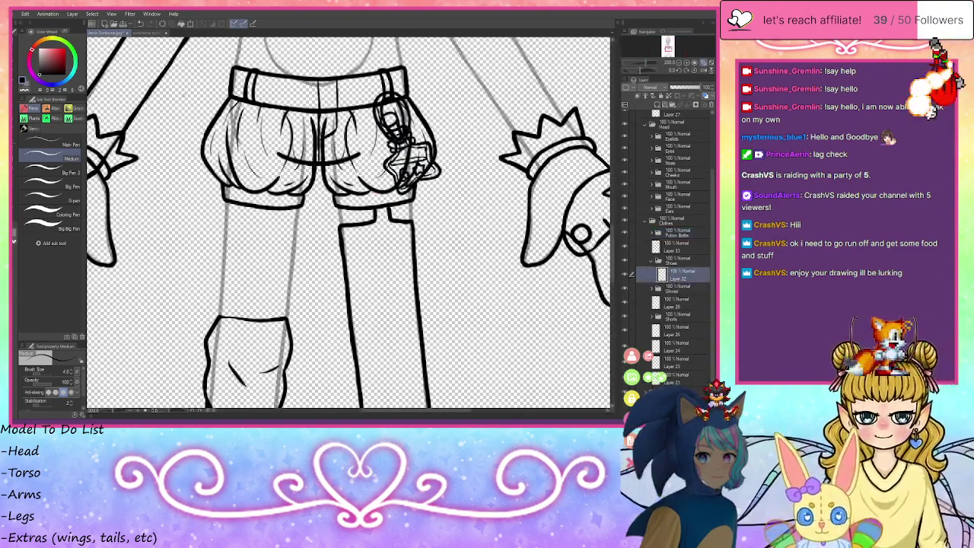
left_click(47, 185)
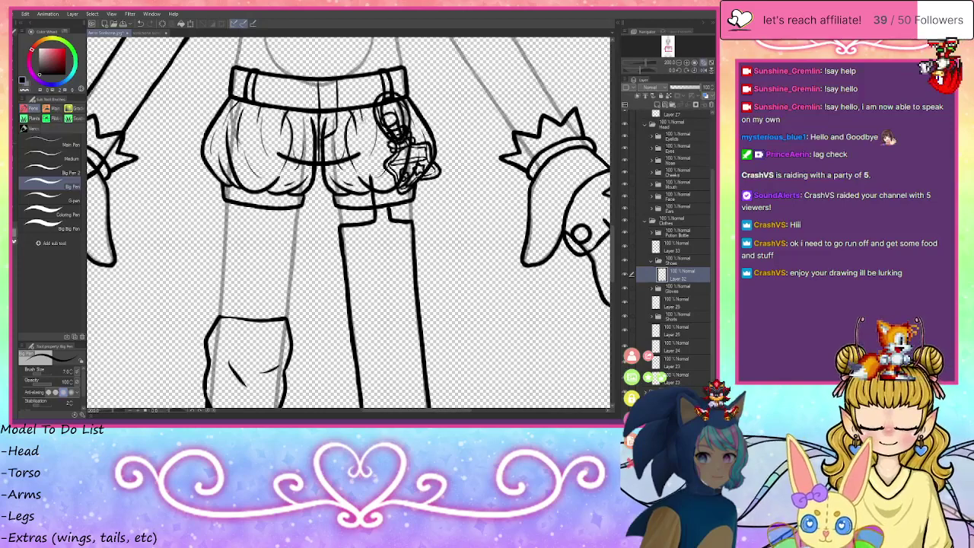
left_click_drag(361, 103, 372, 168)
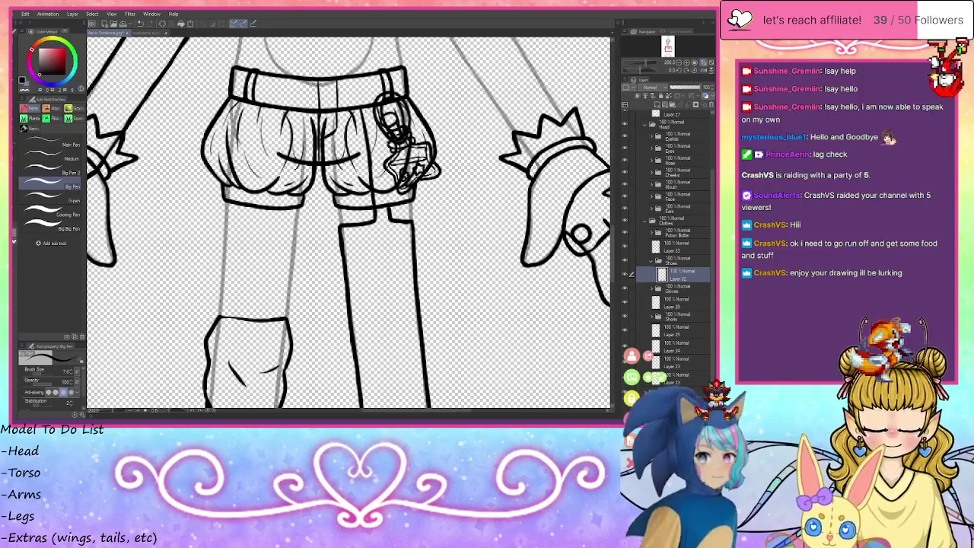
left_click_drag(376, 115, 389, 211)
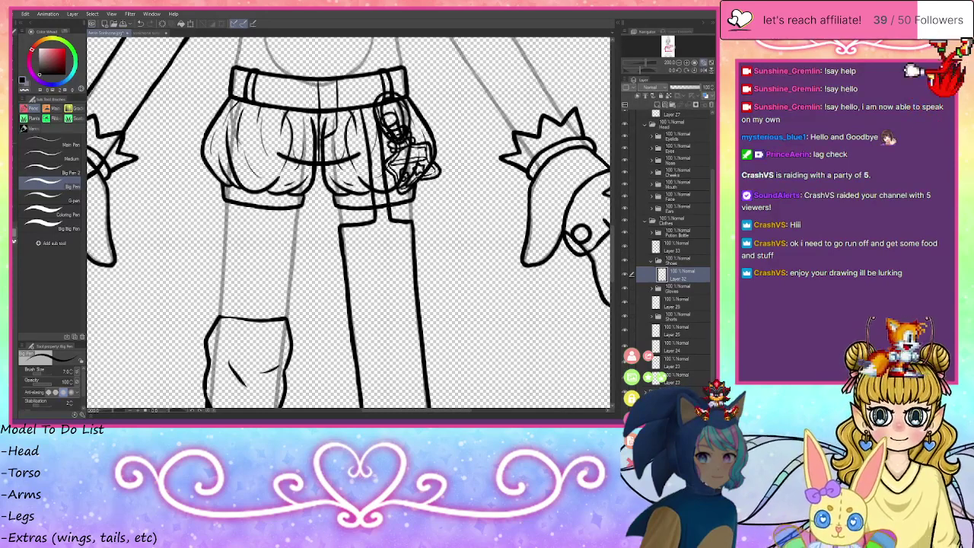
- Draw a belt around the waistband, inking its lower edge, upper edge and short end line above the bottle charm
left_click_drag(350, 167, 382, 359)
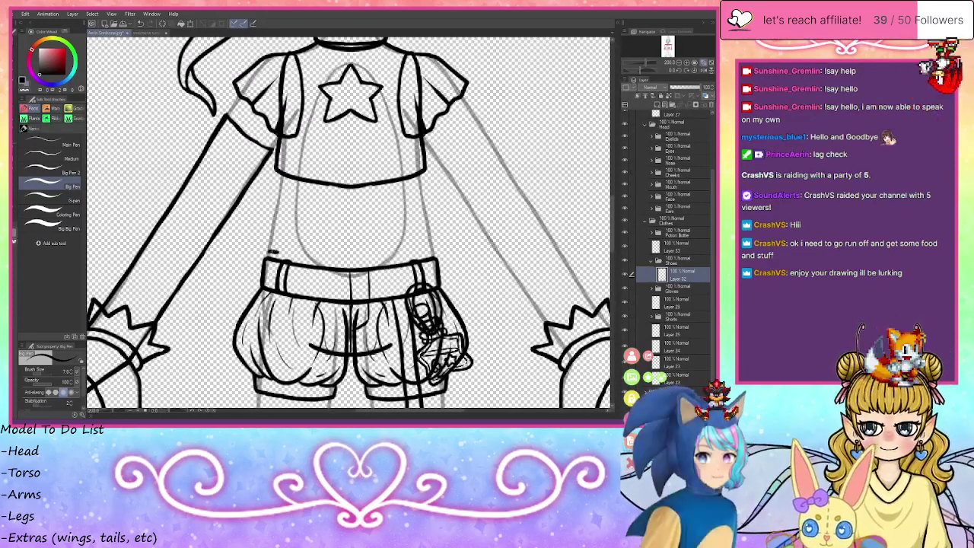
left_click_drag(272, 252, 415, 244)
key("ctrl+z")
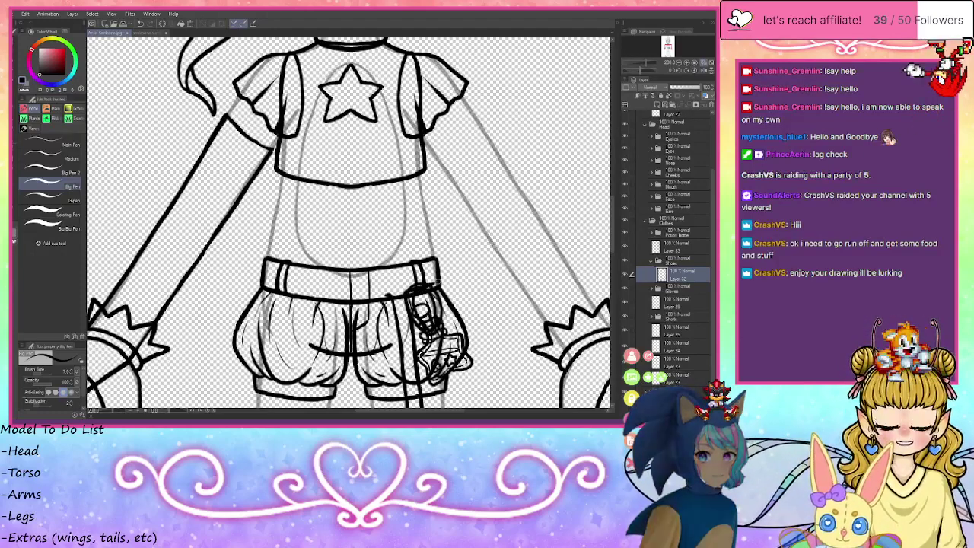
left_click_drag(387, 294, 327, 298)
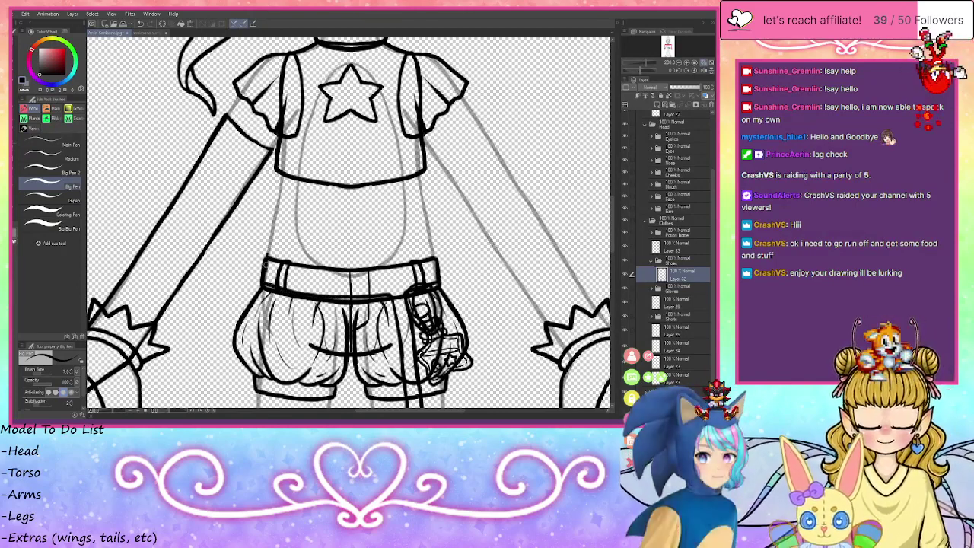
left_click_drag(266, 253, 357, 262)
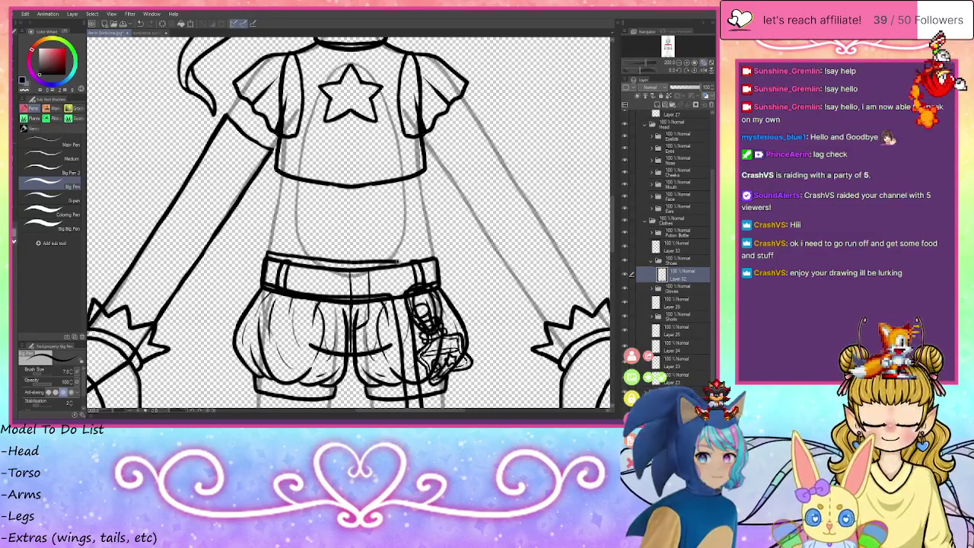
mouse_move(420, 258)
left_mouse_down()
mouse_move(431, 252)
mouse_move(348, 264)
mouse_move(429, 249)
left_mouse_up()
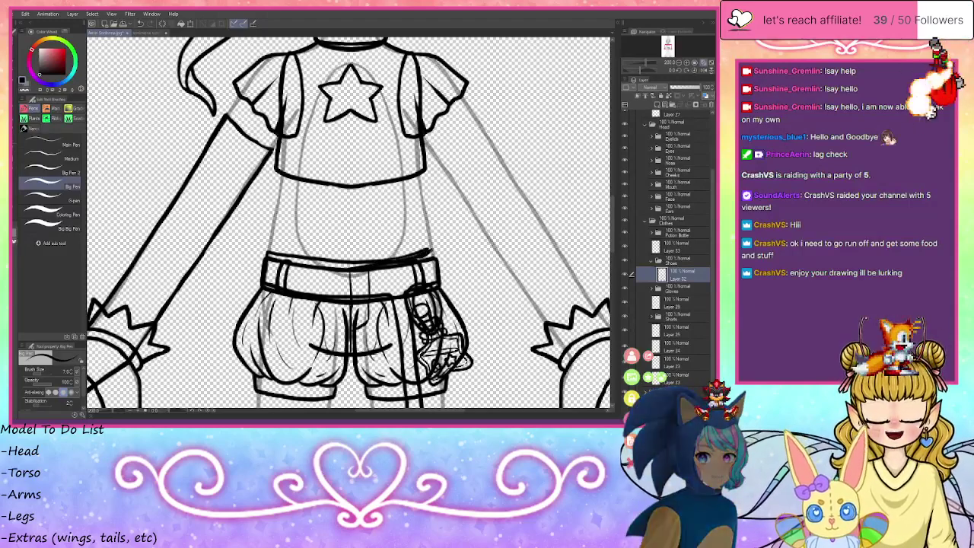
left_click_drag(432, 260, 435, 280)
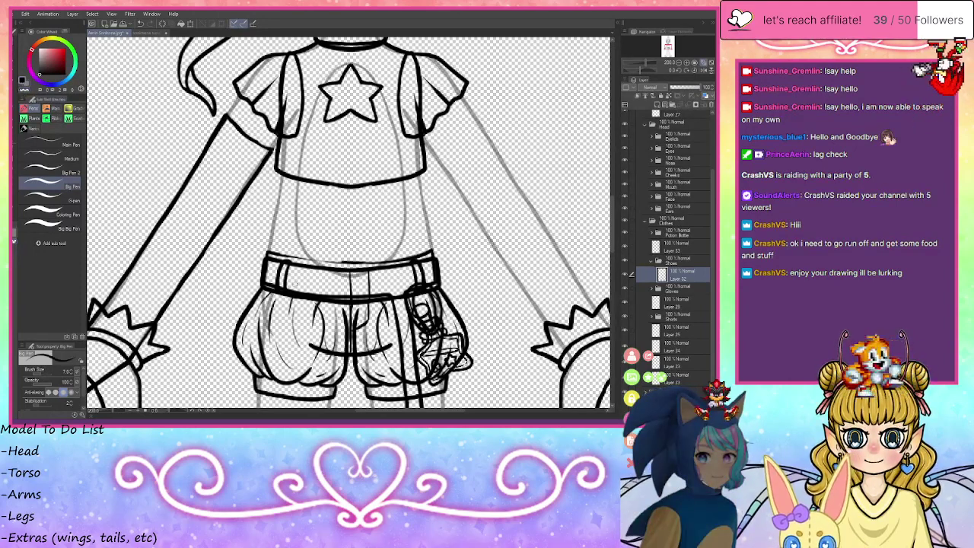
left_click_drag(286, 257, 378, 262)
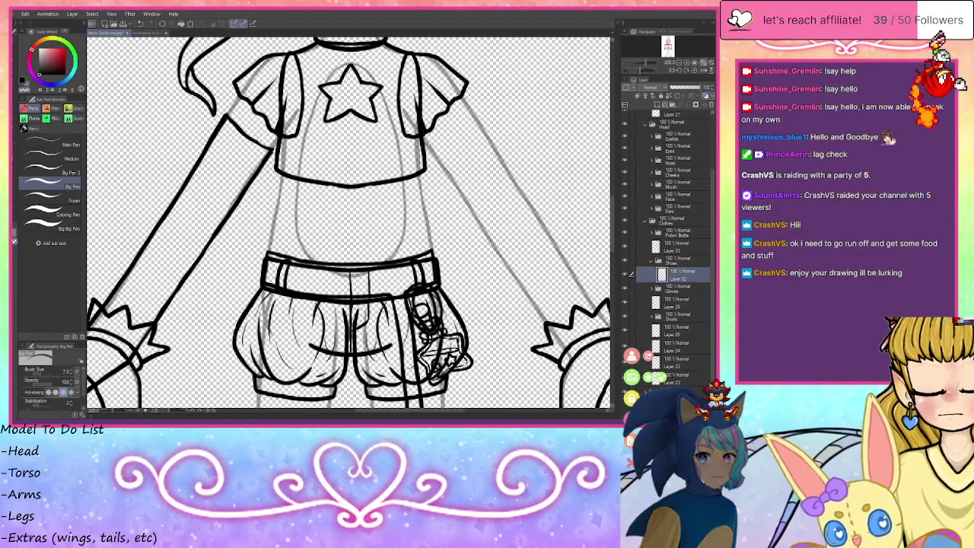
- Select the belt area with a rectangle, copy and paste it onto its own layer, and clear the selection
left_click(704, 67)
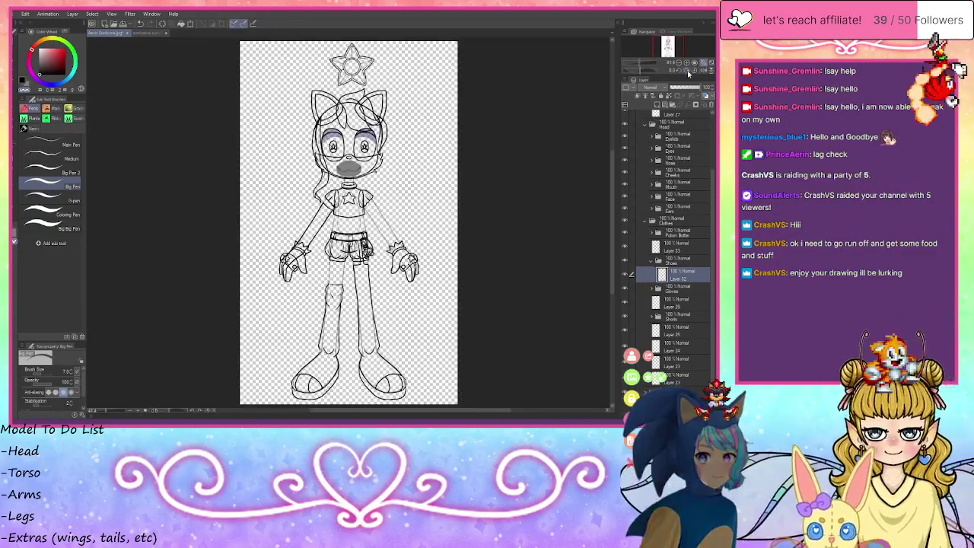
left_click(688, 65)
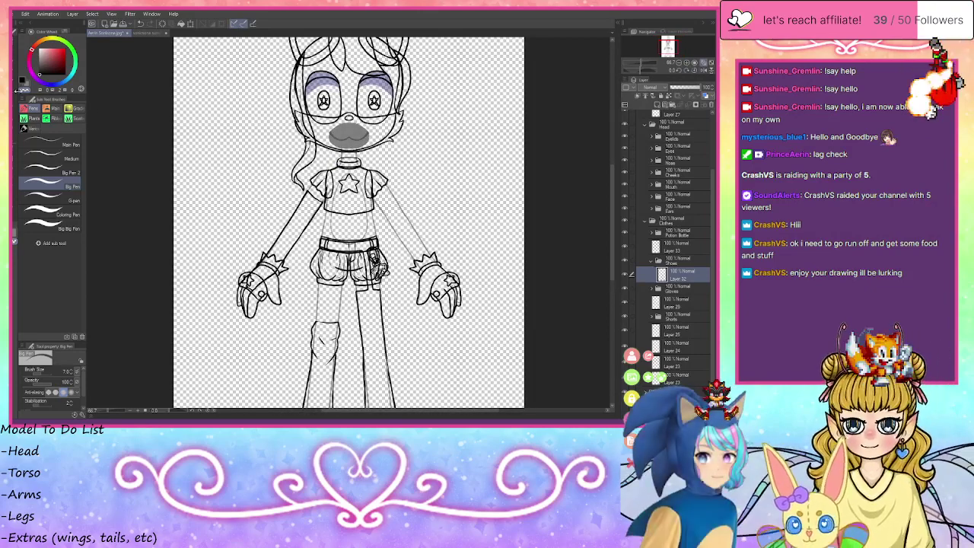
key("m")
left_click_drag(309, 232, 396, 274)
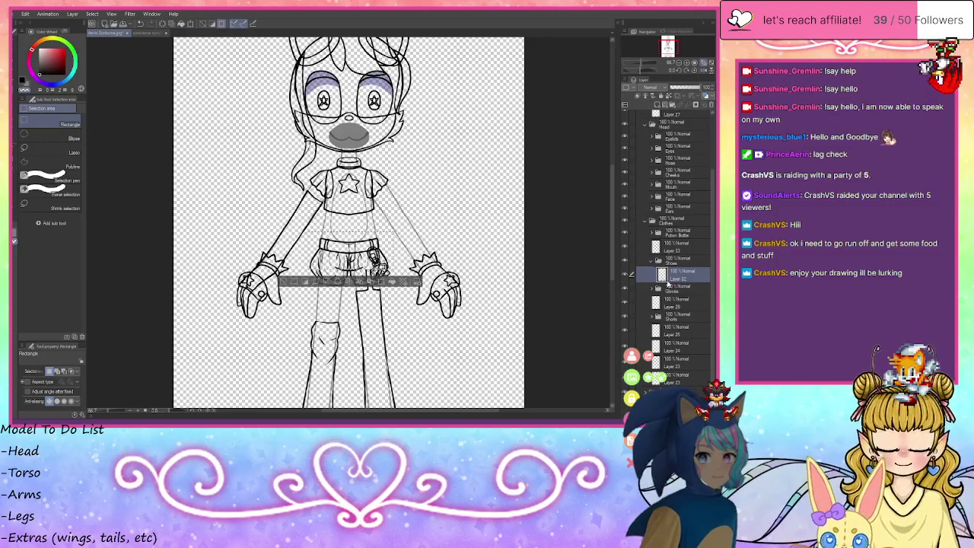
key("ctrl+c")
key("ctrl+v")
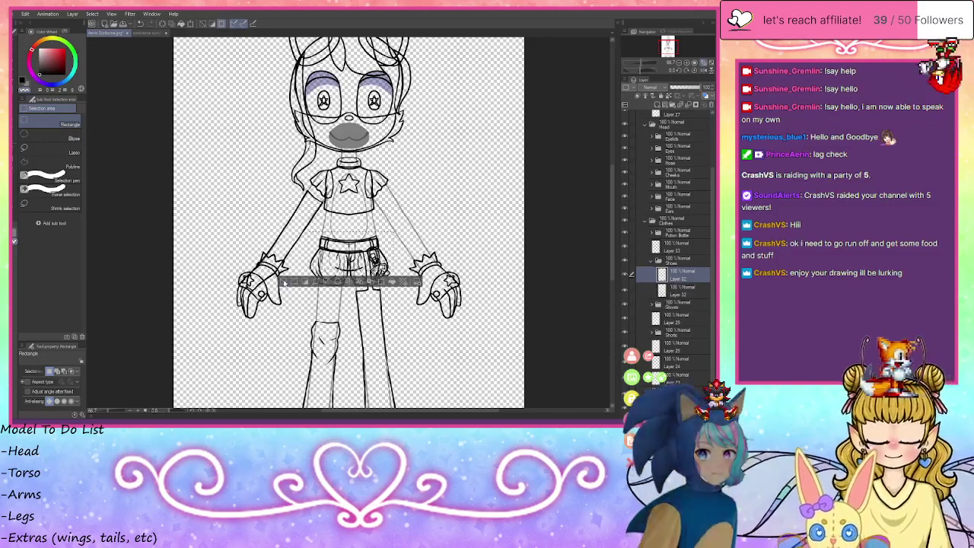
key("ctrl+d")
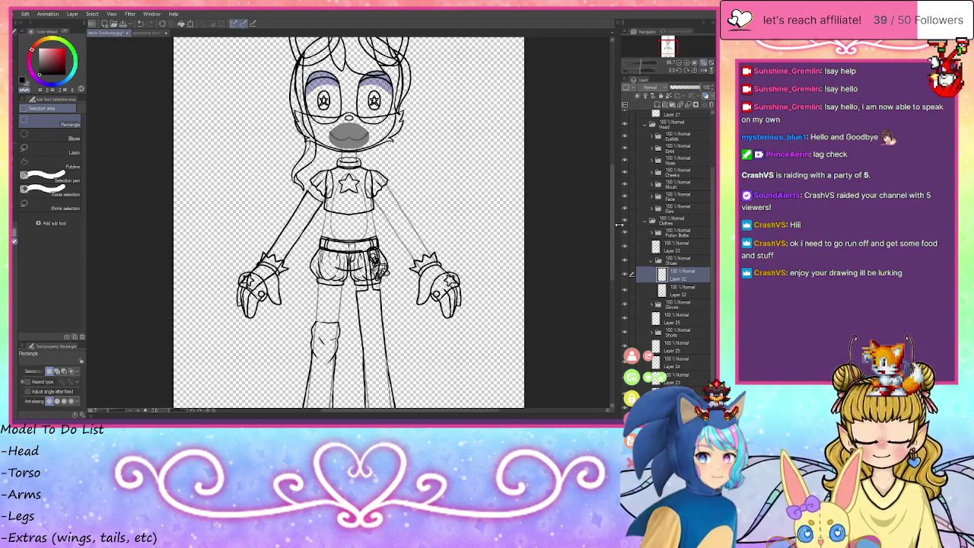
- Smooth the bump in the taller boot's outer edge on the lower Layer 32 with the Big Pen
left_click_drag(668, 47, 667, 51)
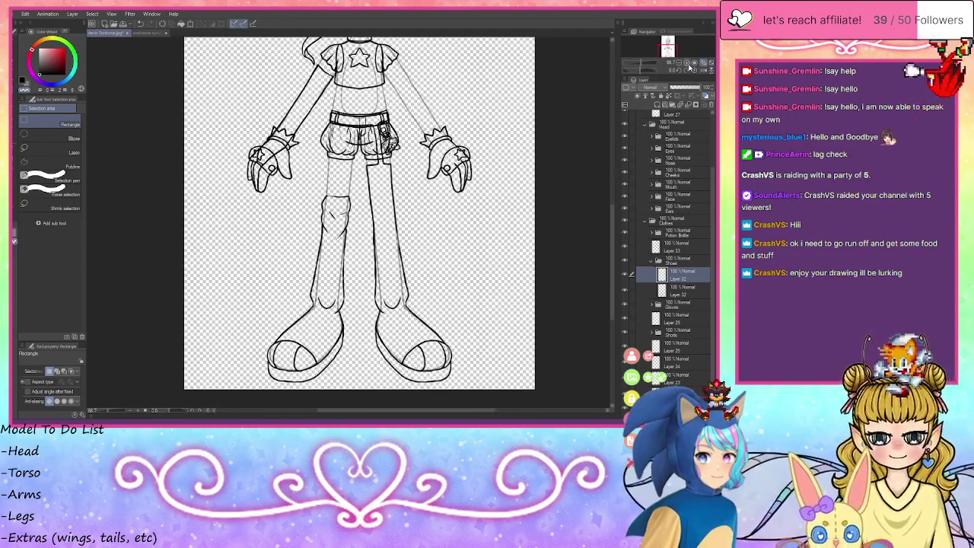
left_click(654, 293)
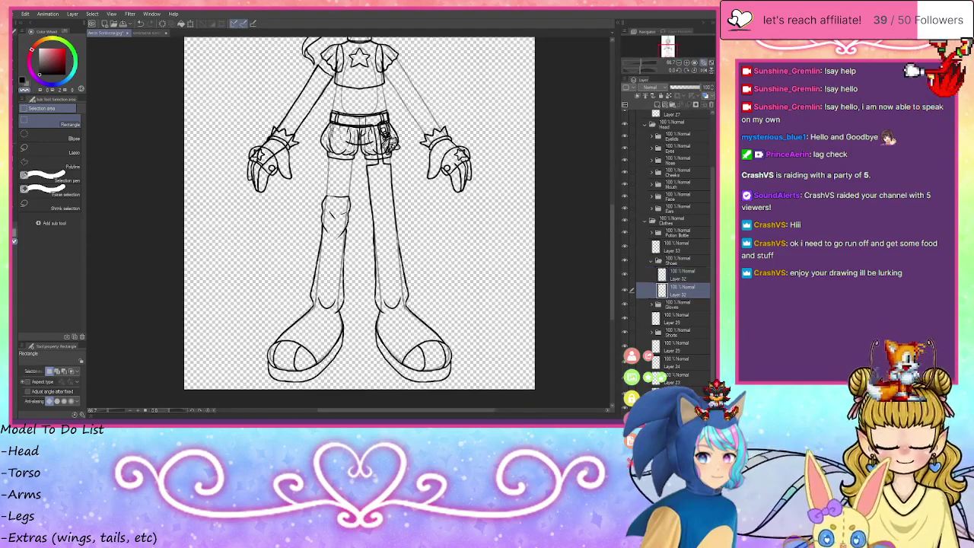
key("p")
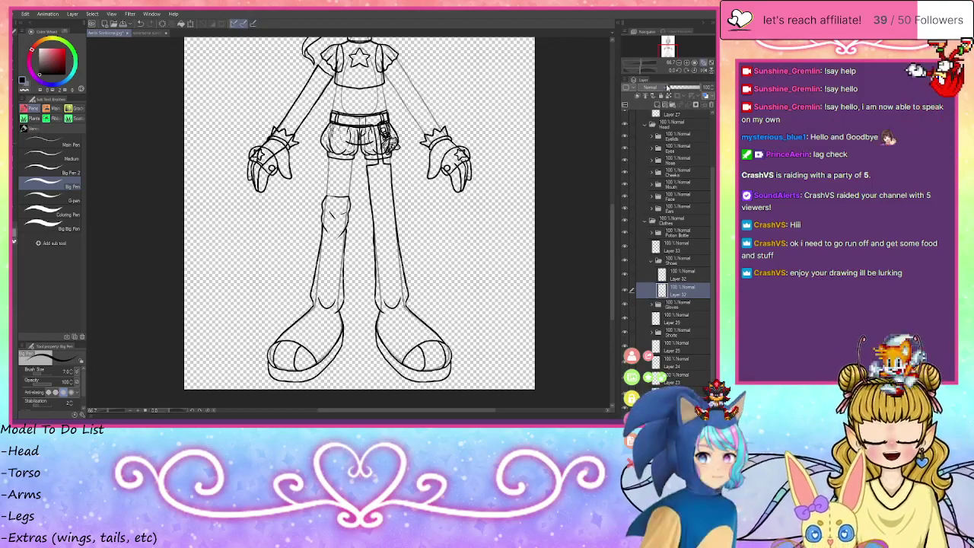
left_click(686, 63)
left_click(687, 62)
left_click(687, 63)
left_click_drag(668, 51, 669, 53)
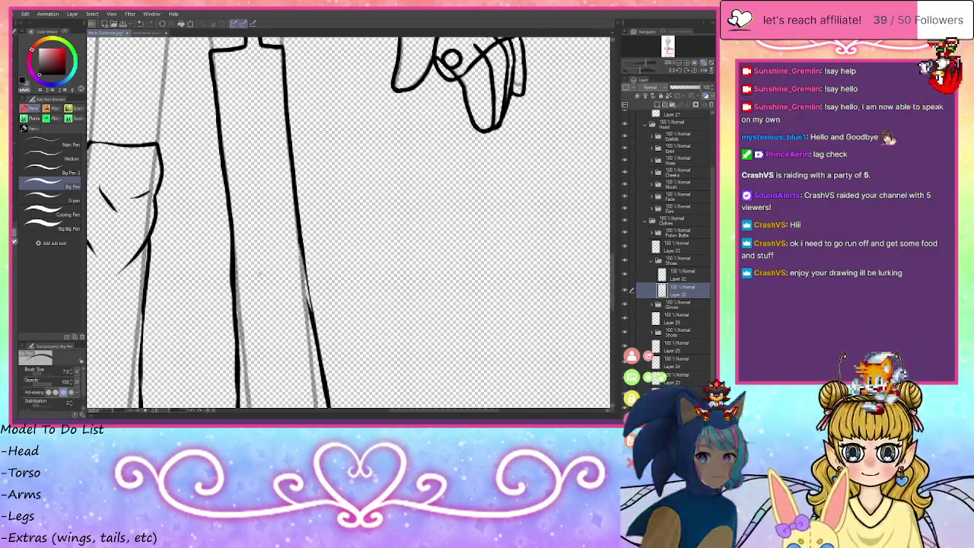
left_click_drag(300, 241, 312, 310)
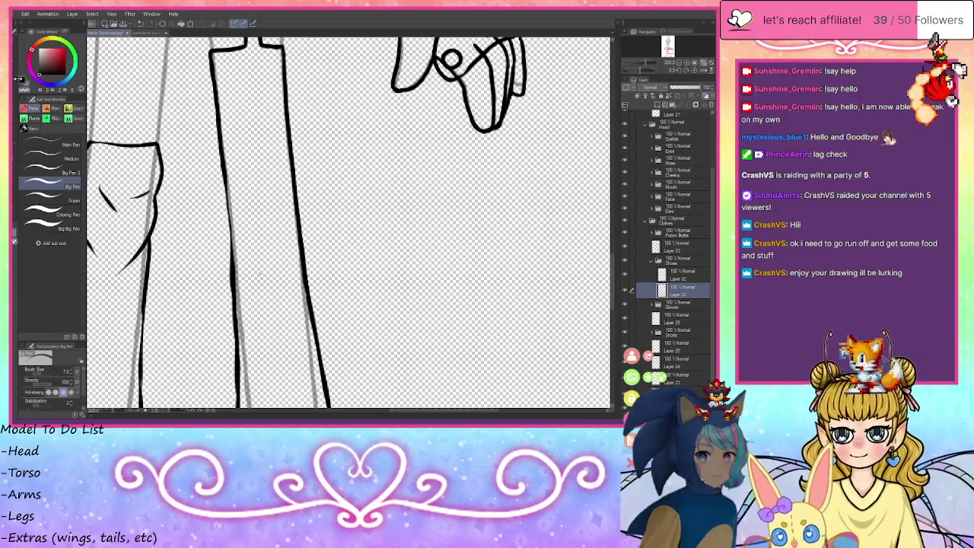
- Even out the taller boot's inner edge line along the middle of the leg, undoing the uneven strokes and redrawing it
key("ctrl+0")
left_click(687, 62)
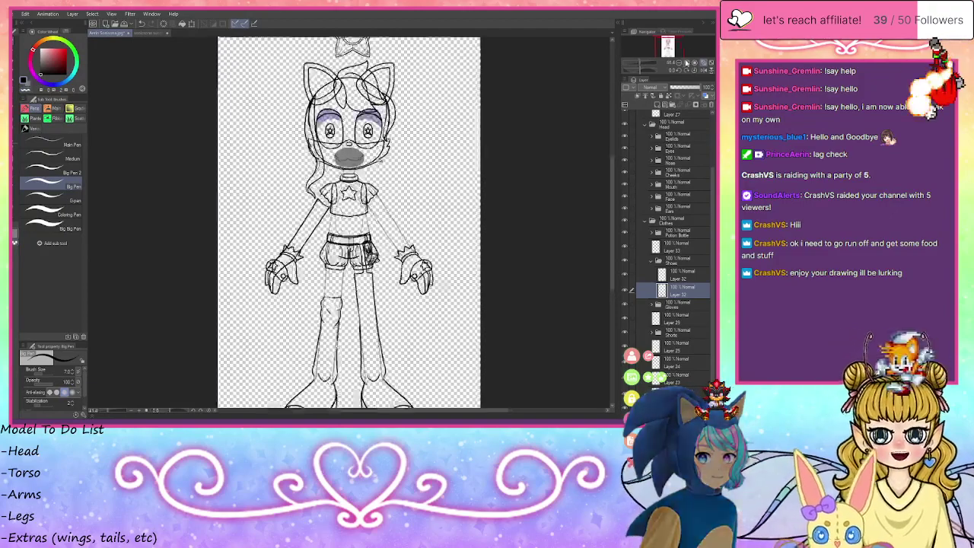
left_click(687, 63)
left_click(687, 62)
left_click(687, 63)
left_click_drag(668, 47, 670, 50)
scroll(228, 229, "down", 3)
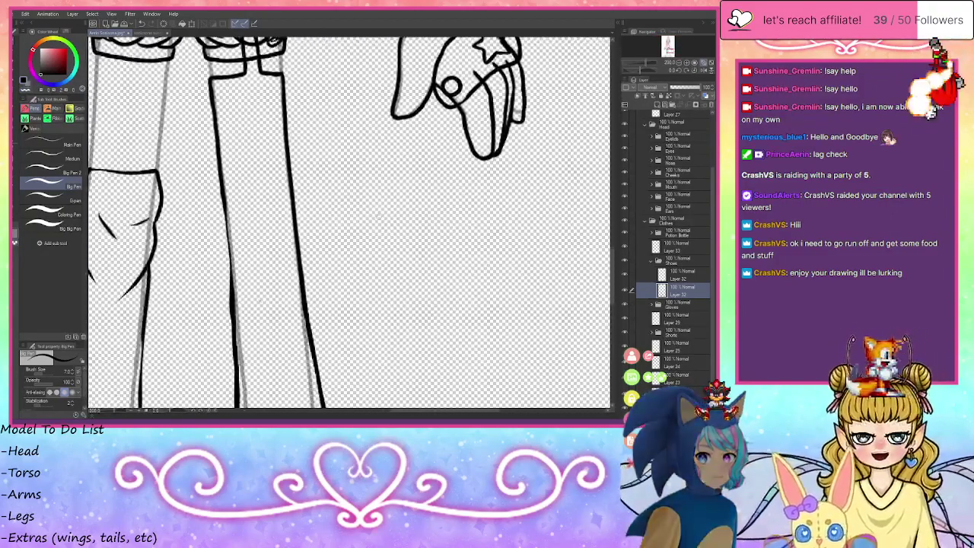
left_click_drag(226, 205, 232, 286)
left_click_drag(228, 238, 234, 306)
left_click_drag(230, 268, 234, 316)
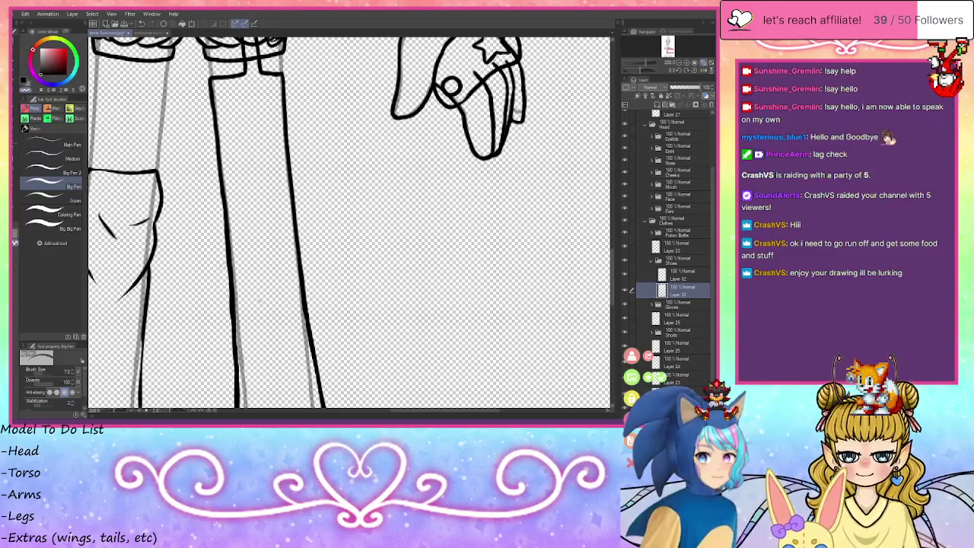
key("ctrl+z")
key("ctrl+z")
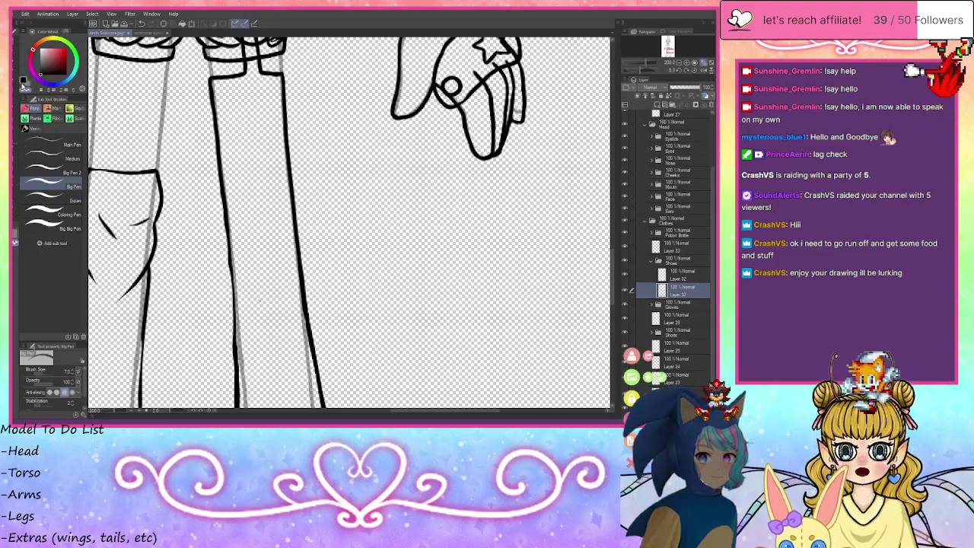
left_click_drag(227, 222, 234, 338)
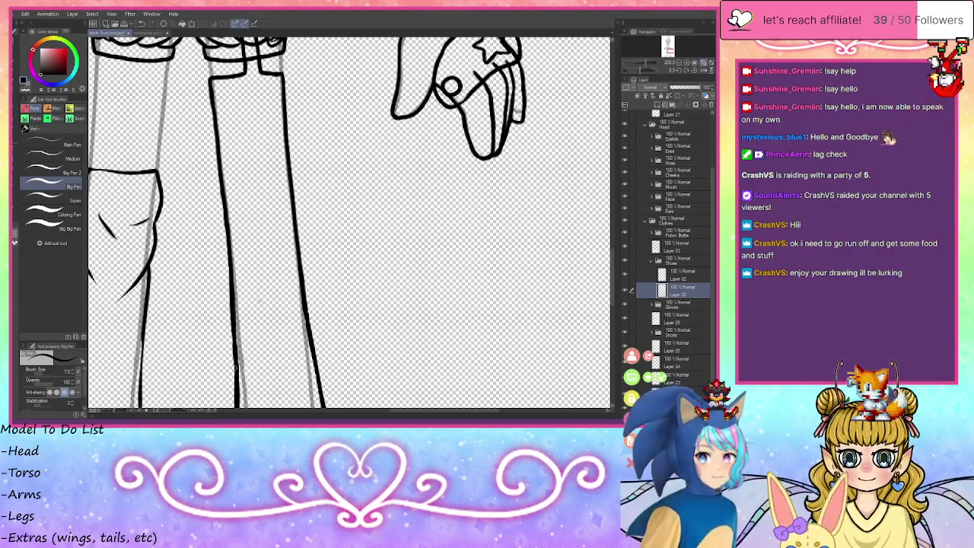
- Add thin fold lines around the ankle of the taller boot on the lower Layer 32 with the Big Pen
left_click(711, 64)
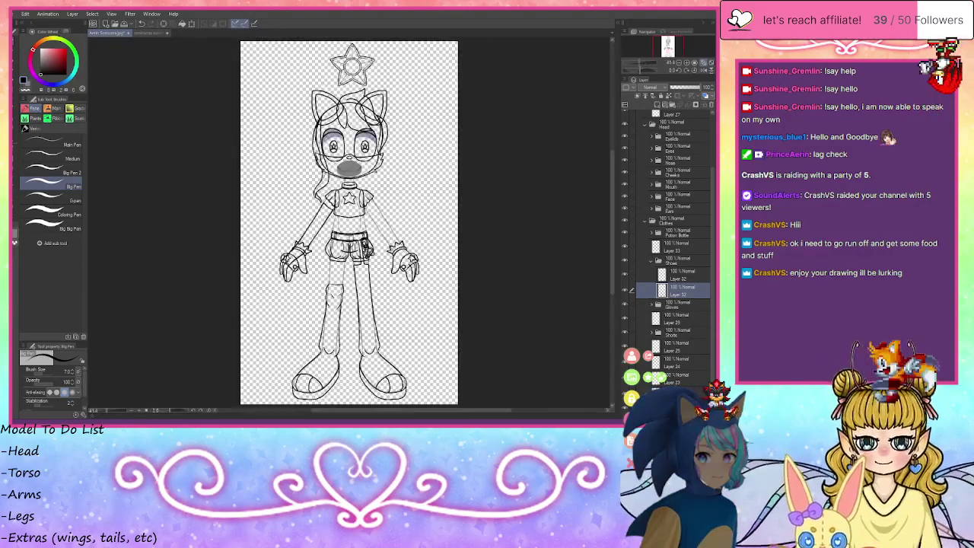
scroll(376, 358, "up", 10)
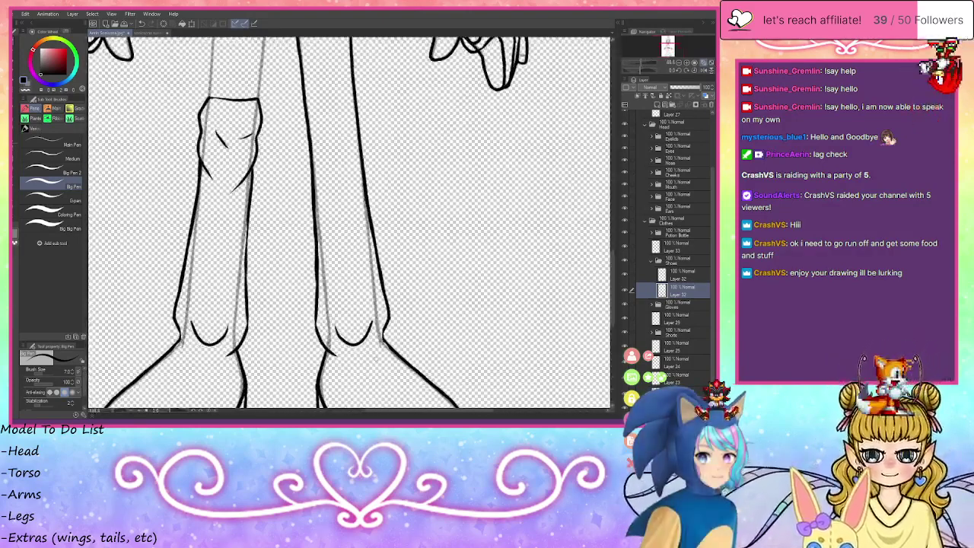
scroll(375, 358, "up", 1)
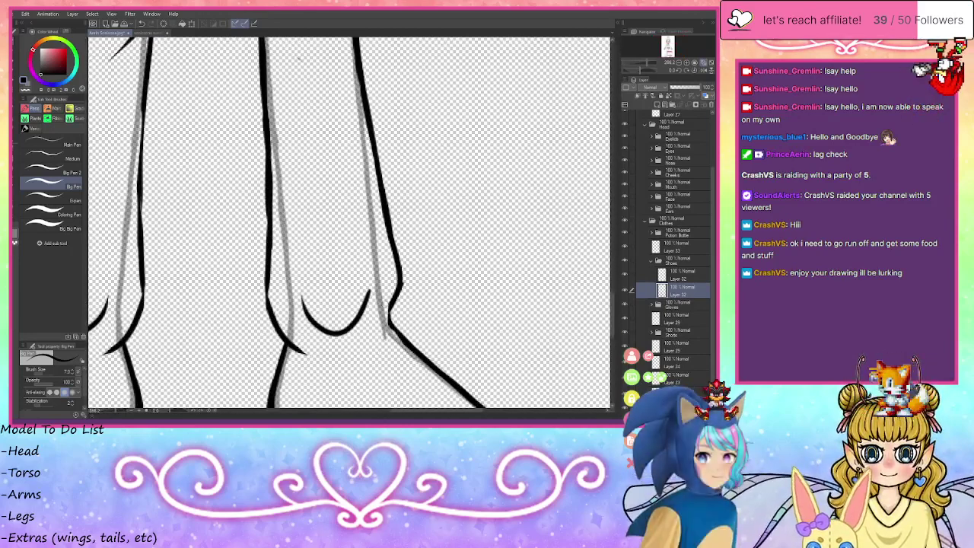
mouse_move(385, 301)
left_mouse_down()
mouse_move(361, 333)
mouse_move(278, 297)
mouse_move(344, 231)
mouse_move(343, 218)
left_mouse_up()
left_click_drag(672, 52, 669, 54)
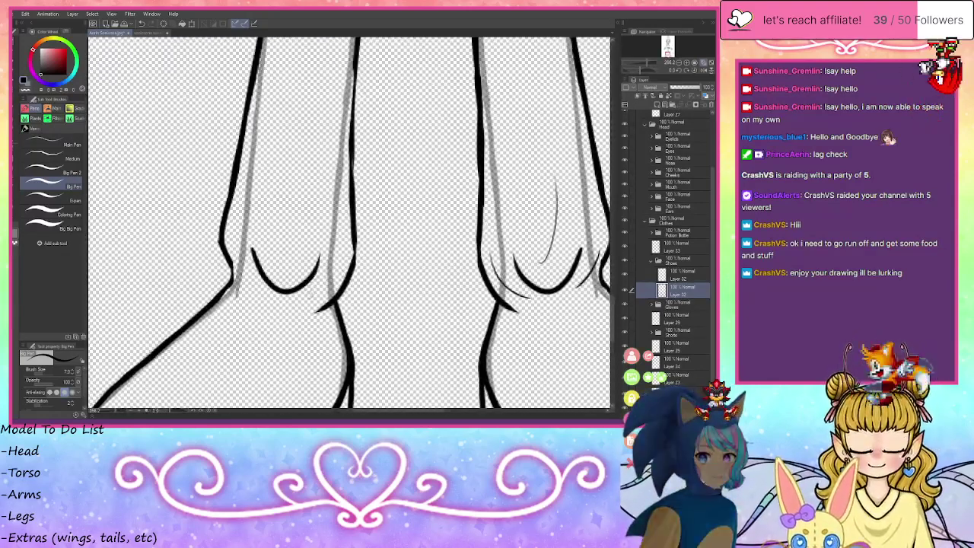
- Draw matching thin fold lines at the inner and outer ankle of the shorter, knee-high boot
left_click_drag(310, 298, 340, 214)
left_click_drag(287, 274, 313, 210)
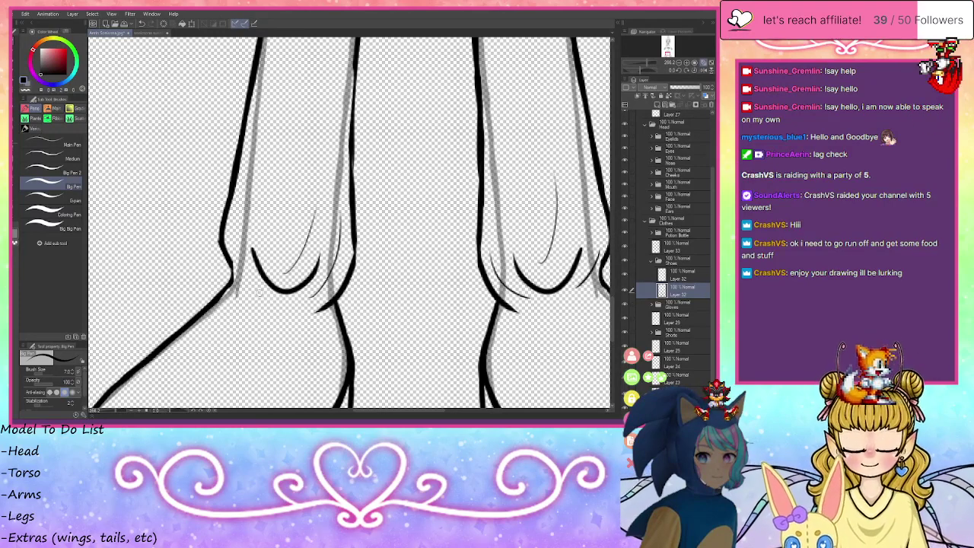
left_click_drag(257, 295, 243, 186)
left_click_drag(231, 264, 230, 285)
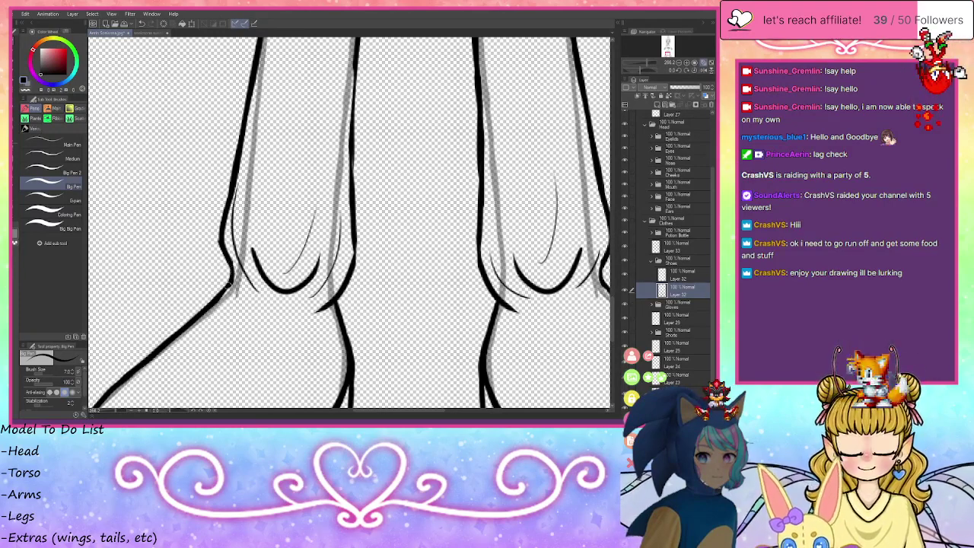
- Examine the full figure and both boots to check how the leg outlines and ankle folds look
left_click(706, 63)
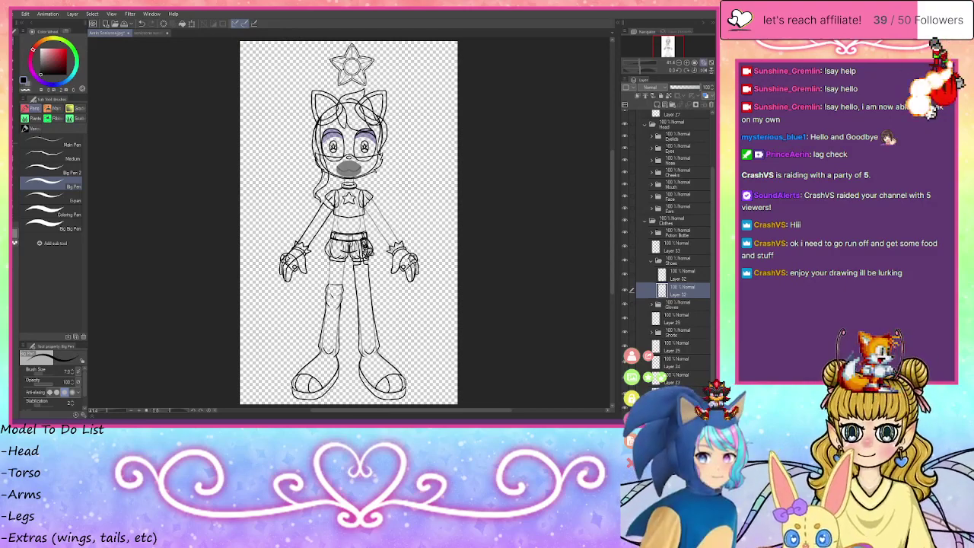
scroll(368, 369, "down", 1)
key("ctrl+plus")
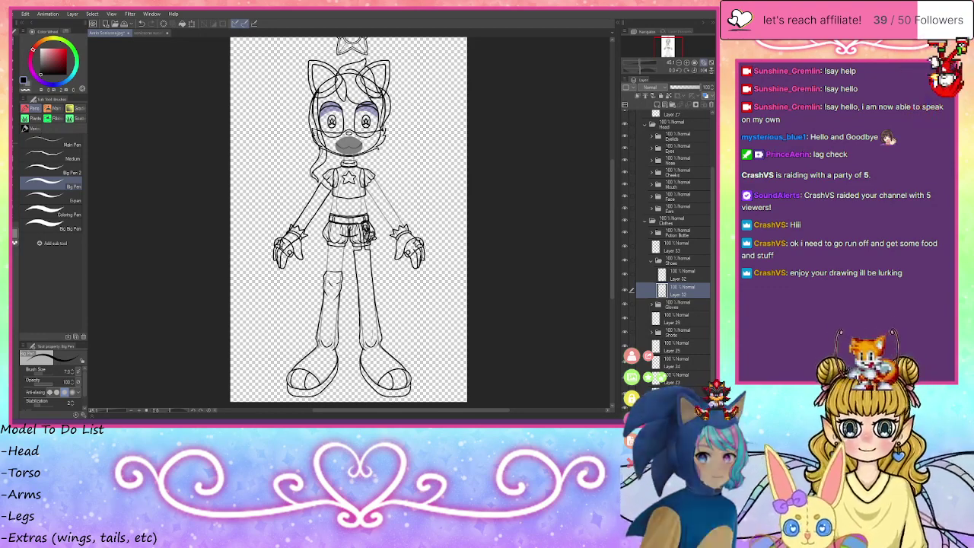
scroll(381, 335, "down", 3)
scroll(381, 335, "up", 10)
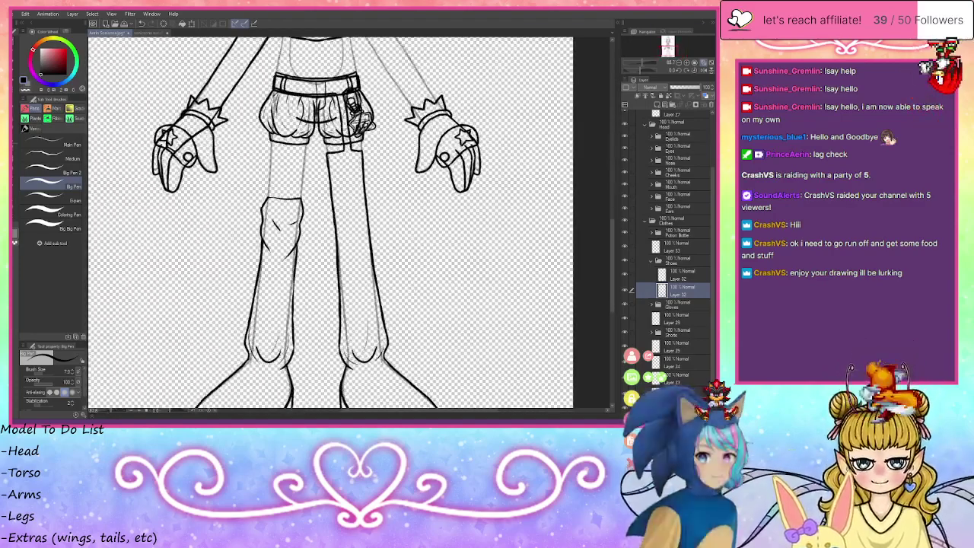
scroll(377, 346, "up", 4)
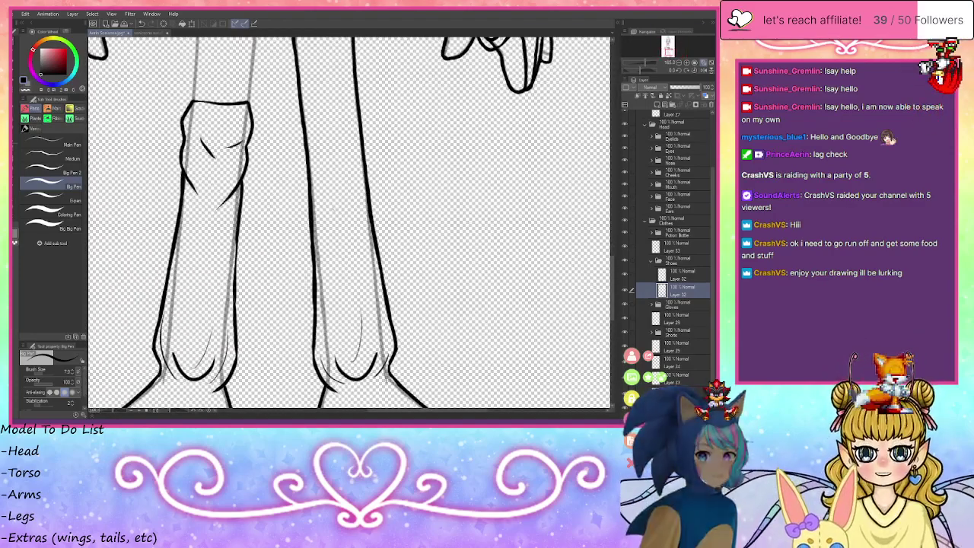
scroll(377, 346, "down", 10)
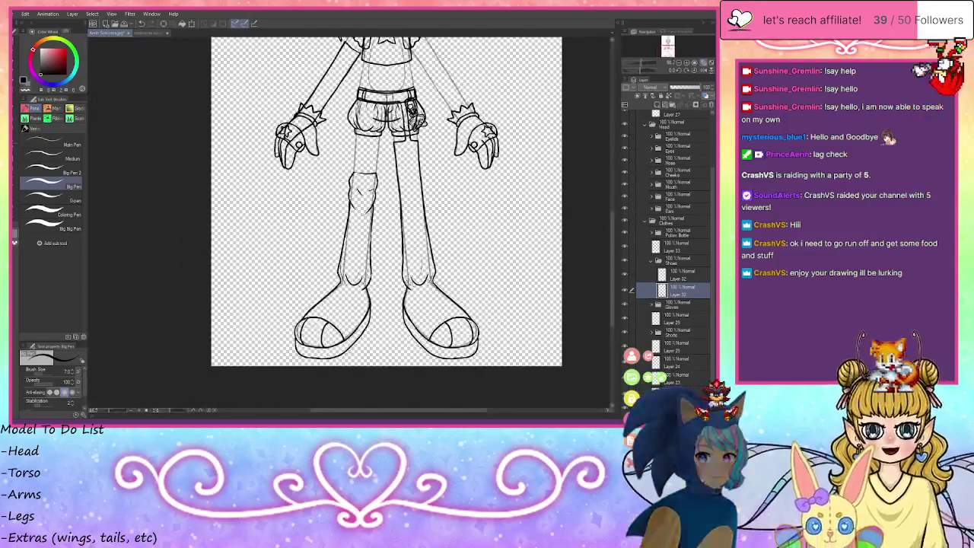
scroll(377, 346, "up", 8)
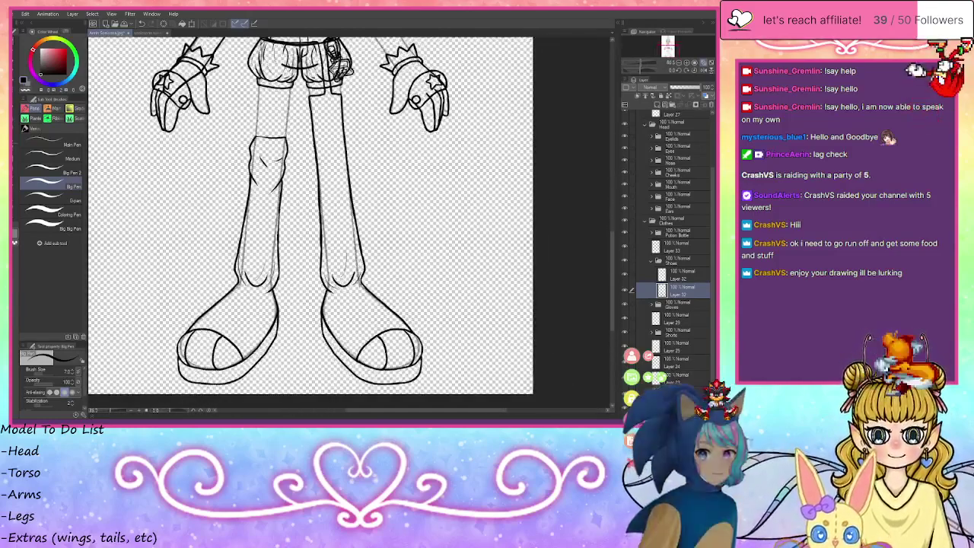
scroll(377, 346, "up", 3)
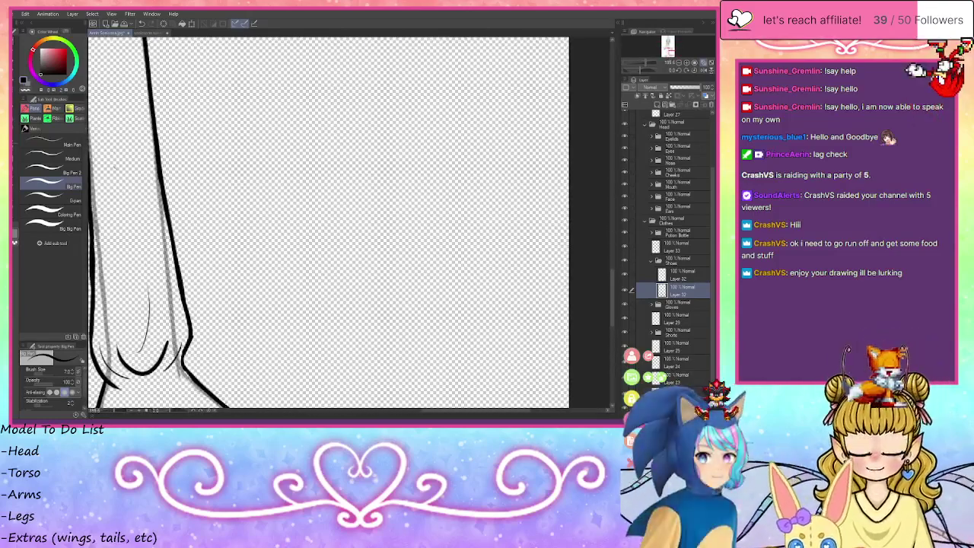
key("u")
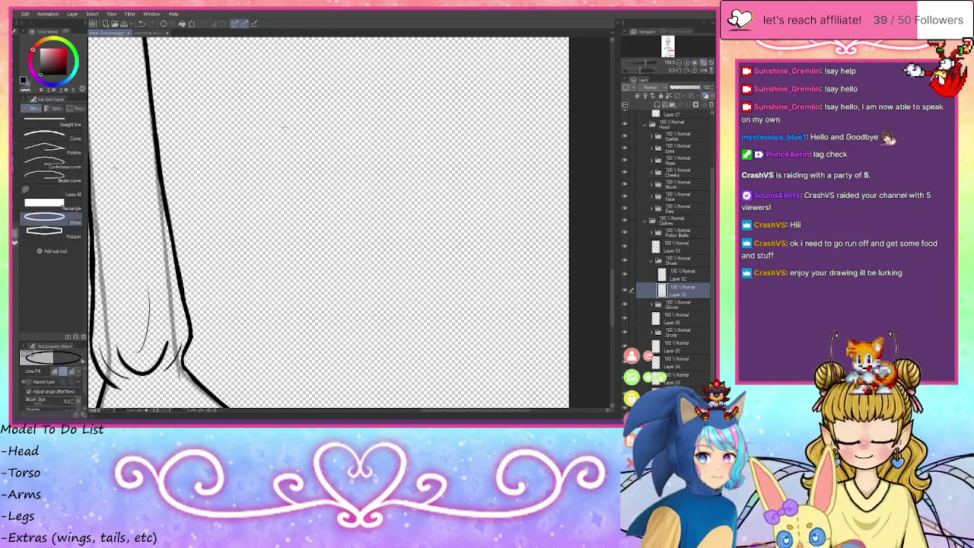
left_click_drag(251, 105, 516, 372)
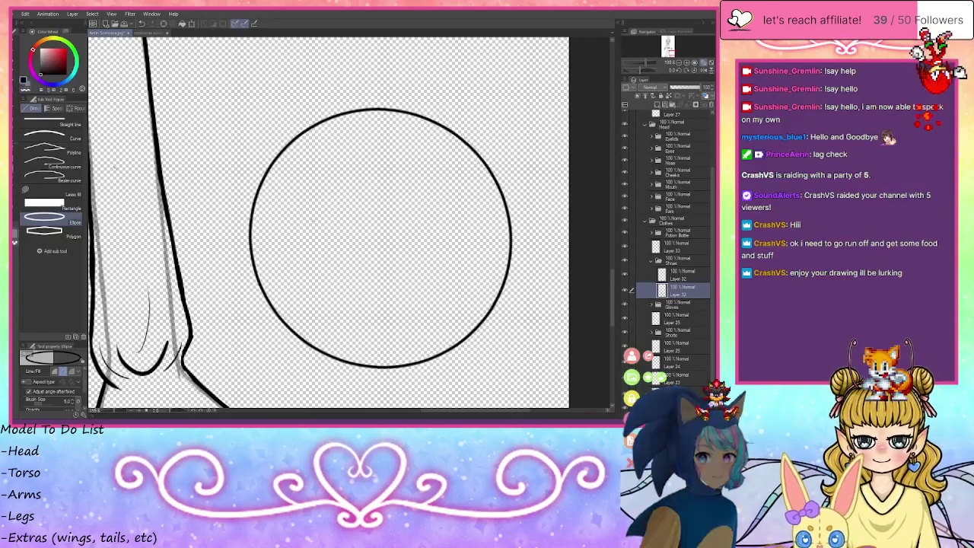
left_click_drag(297, 172, 539, 405)
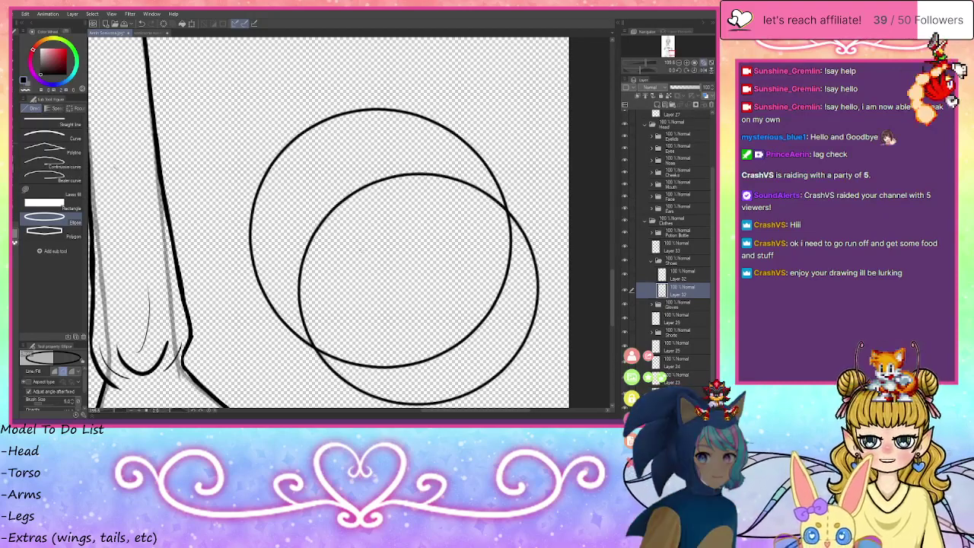
key("ctrl+z")
left_click_drag(221, 111, 546, 357)
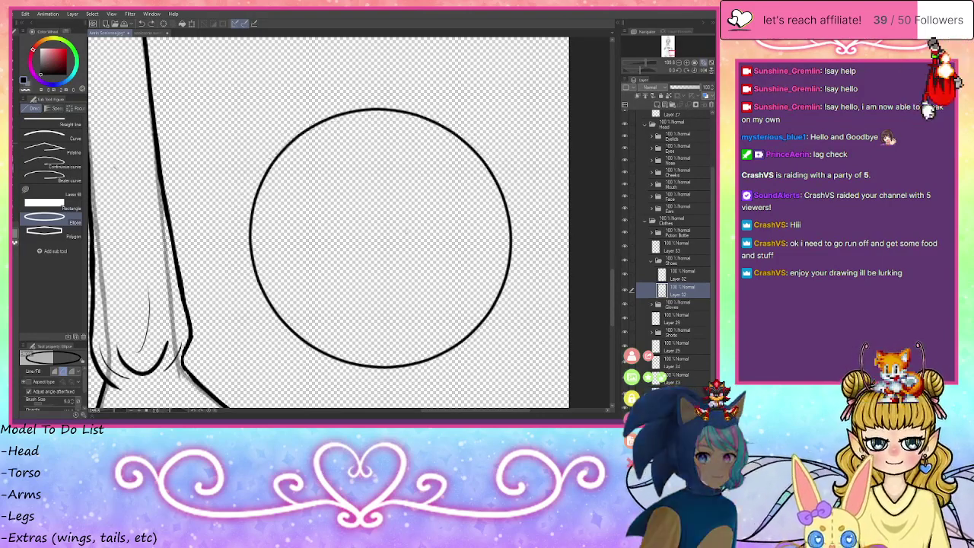
left_click_drag(180, 66, 538, 367)
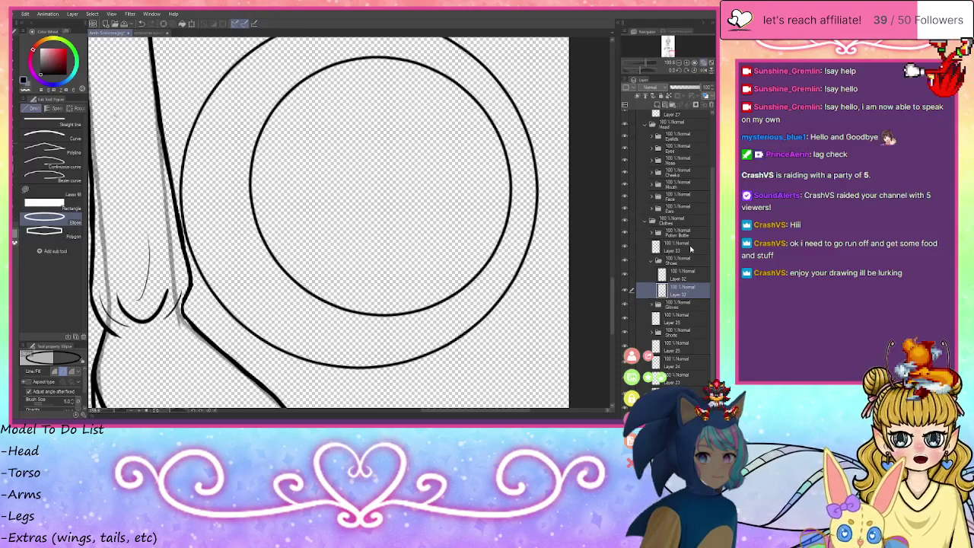
key("ctrl+z")
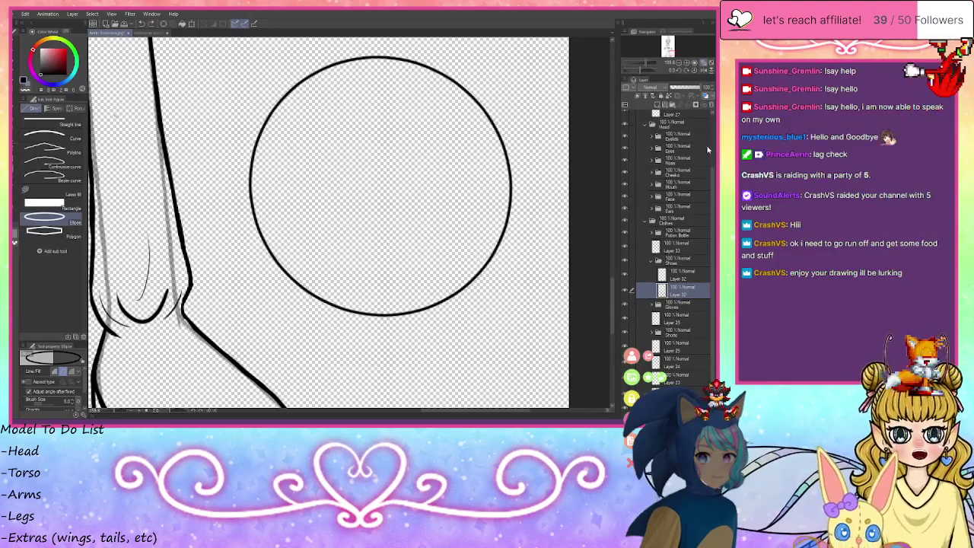
key("ctrl+z")
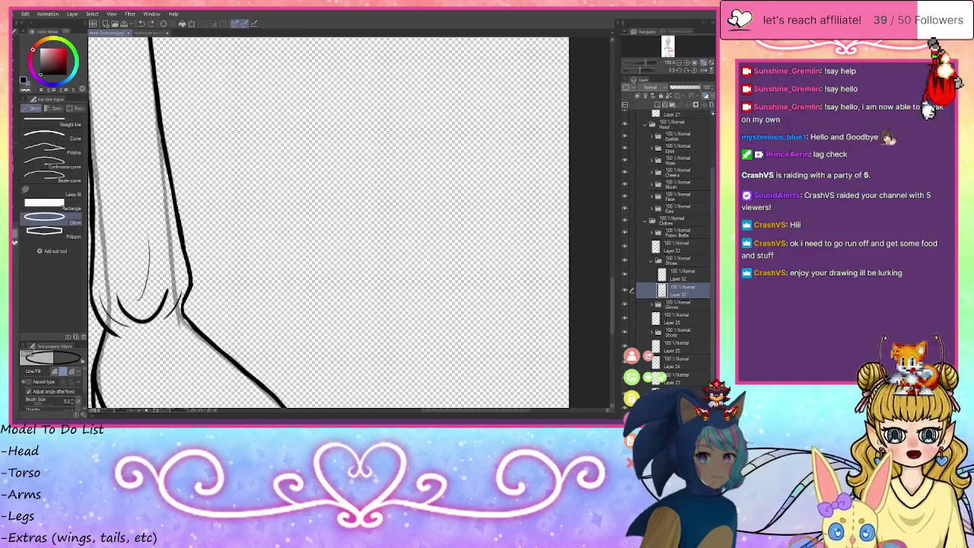
left_click(711, 62)
scroll(396, 146, "down", 1)
scroll(379, 172, "up", 1)
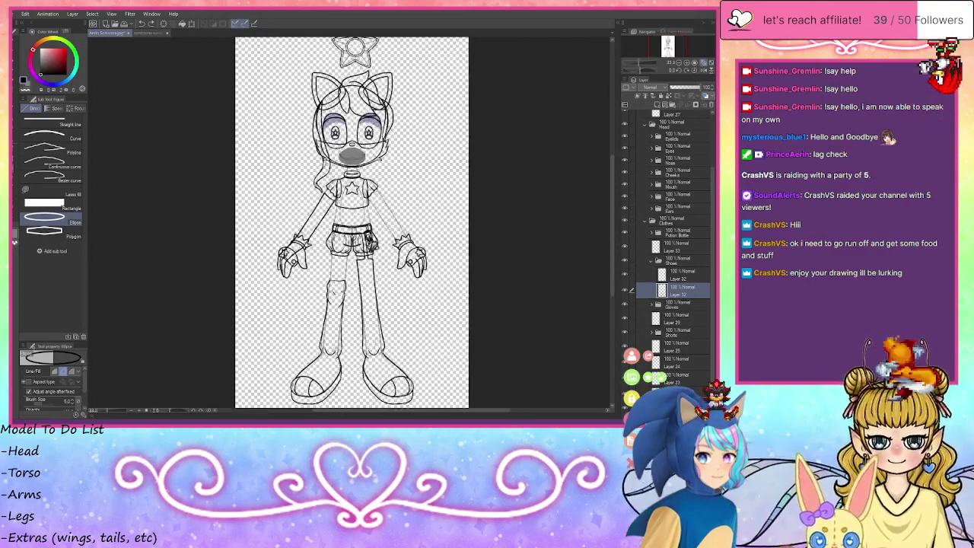
scroll(377, 174, "up", 1)
scroll(377, 174, "down", 3)
scroll(364, 268, "up", 3)
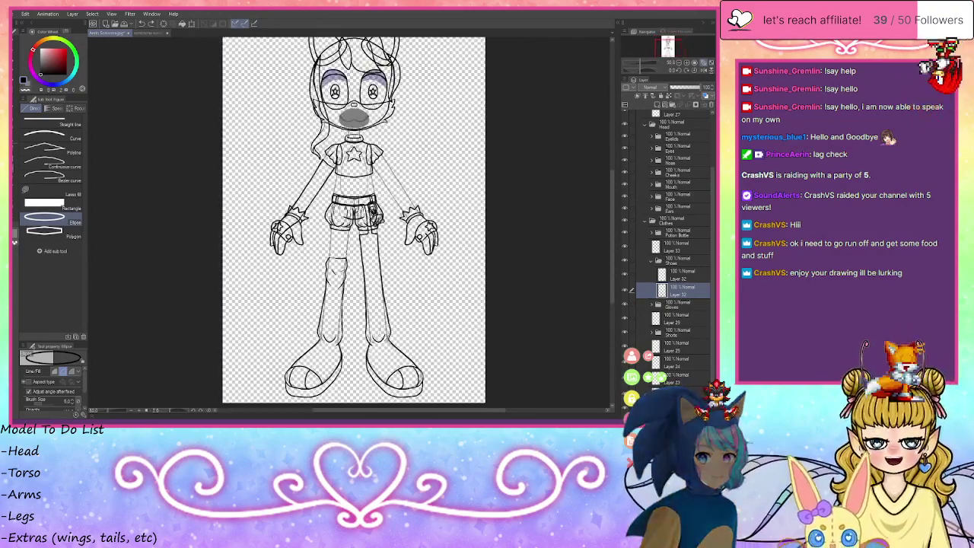
key("ctrl+minus")
key("ctrl+minus")
key("ctrl+minus")
key("ctrl+minus")
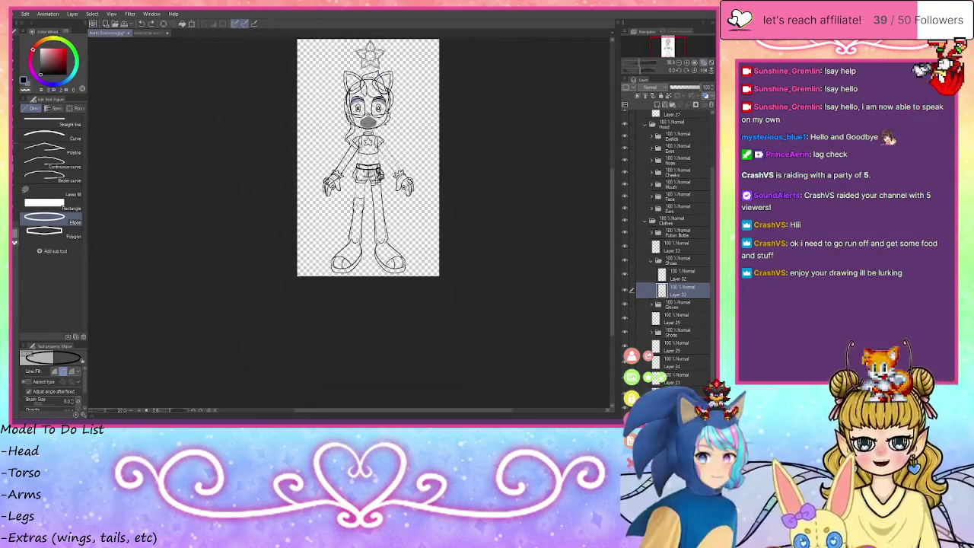
key("ctrl+plus")
key("ctrl+plus")
key("ctrl+plus")
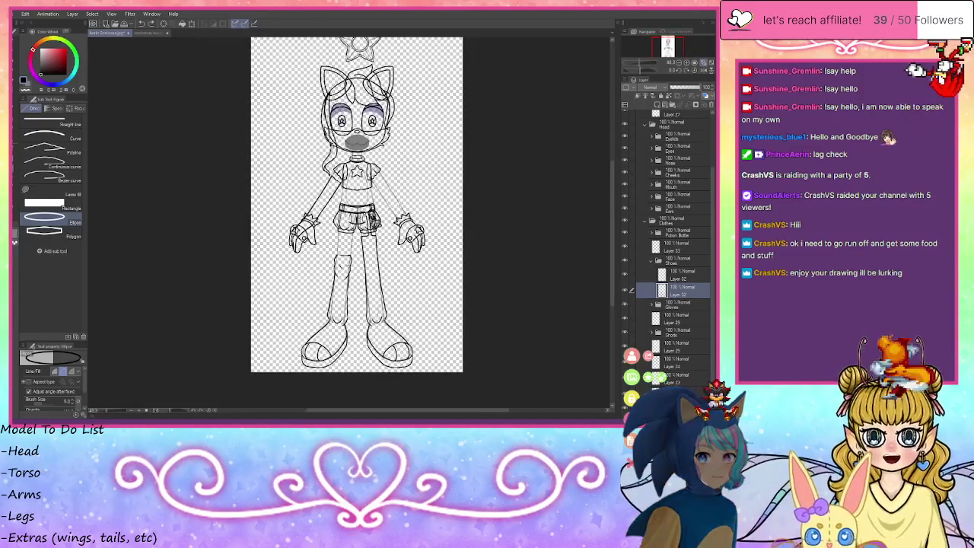
key("ctrl+plus")
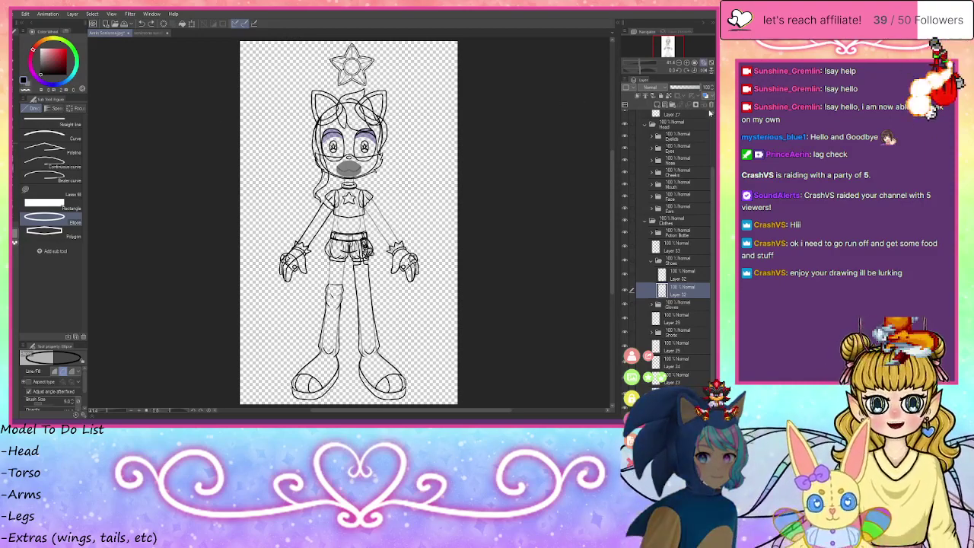
- Show the character's wings and tail layers, keeping the dark blurry spots over the chest hidden
scroll(659, 358, "down", 2)
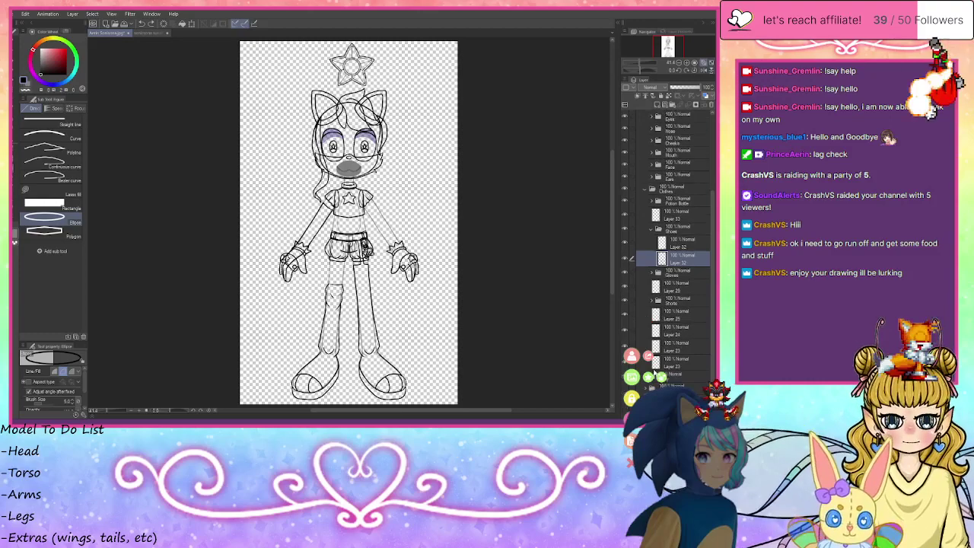
left_click(626, 404)
left_click(627, 408)
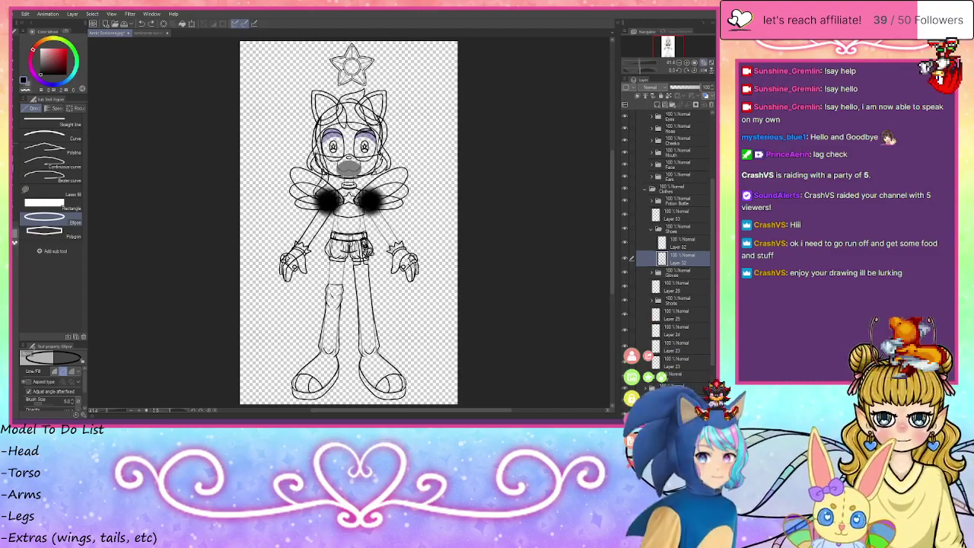
left_click(627, 407)
left_click(645, 401)
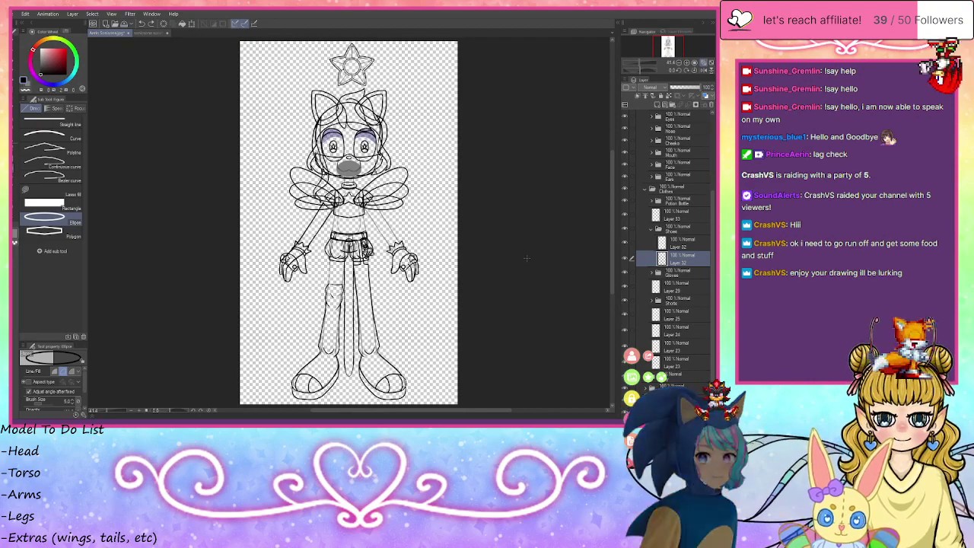
scroll(526, 258, "down", 6)
scroll(527, 258, "up", 2)
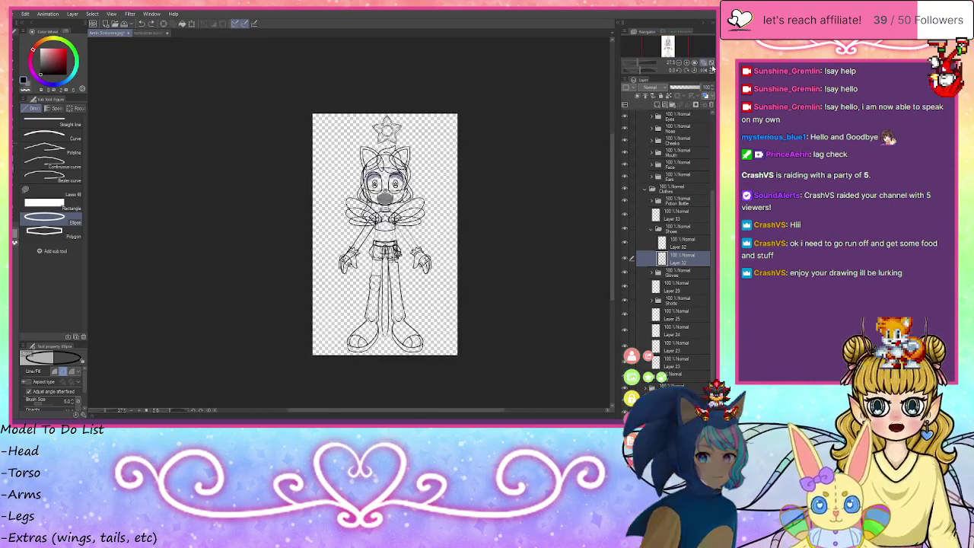
scroll(456, 257, "up", 2)
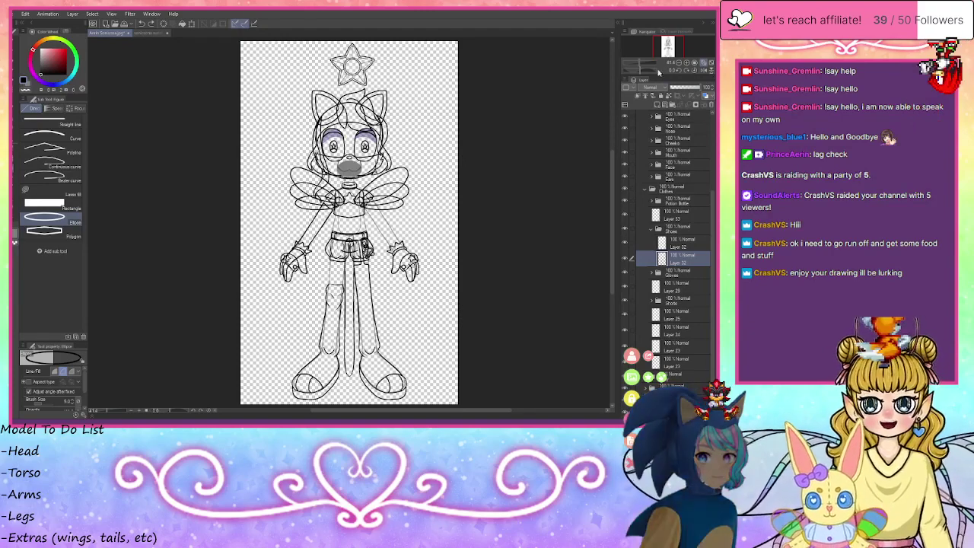
scroll(483, 140, "down", 2)
scroll(483, 140, "up", 2)
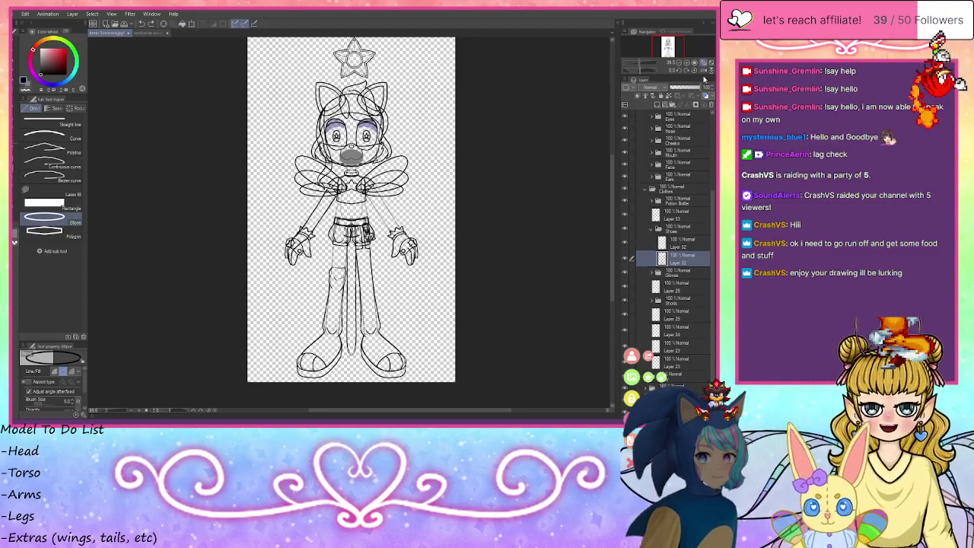
scroll(485, 78, "up", 1)
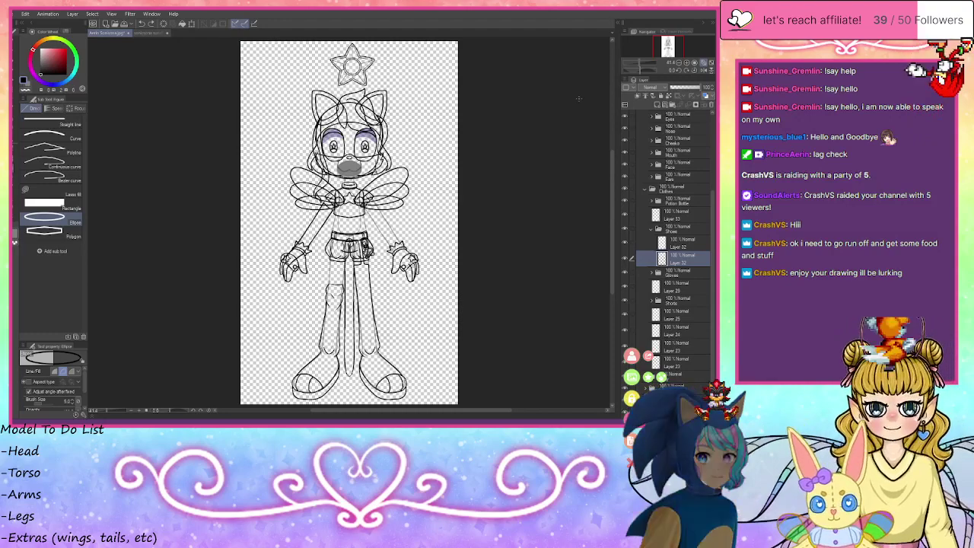
scroll(374, 163, "down", 1)
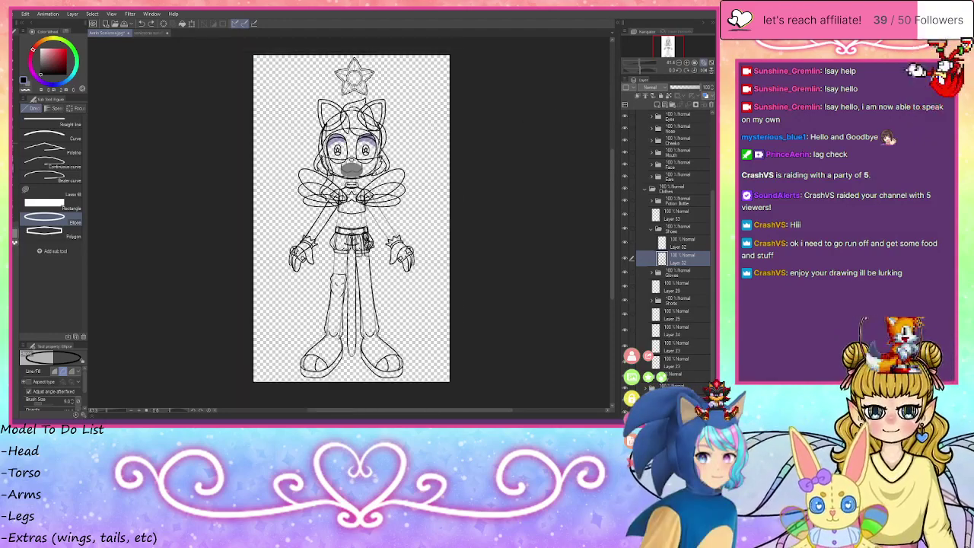
scroll(374, 163, "up", 1)
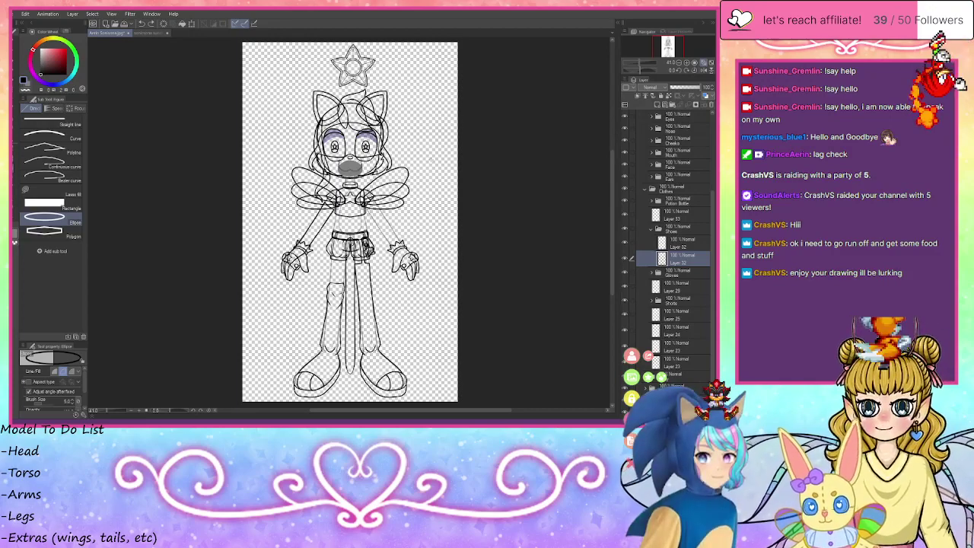
scroll(465, 182, "down", 1)
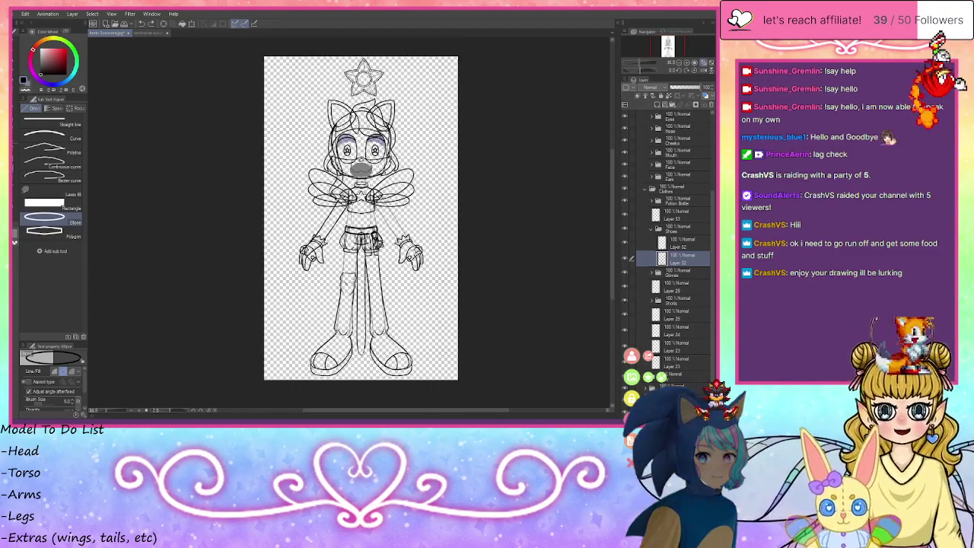
- Compare the full-figure line art with the finished coloured rabbit model in the other open document, viewing both at full-figure size
scroll(427, 185, "up", 1)
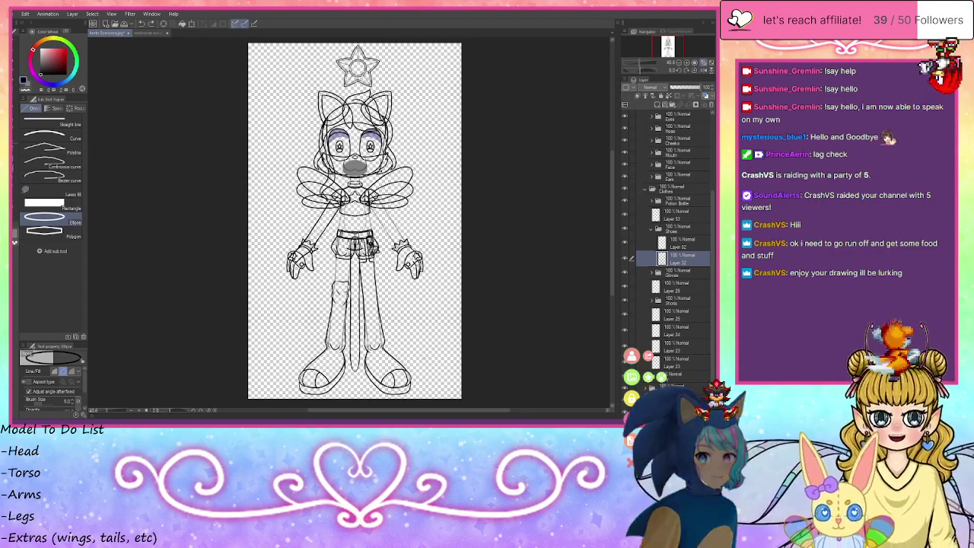
left_click(147, 33)
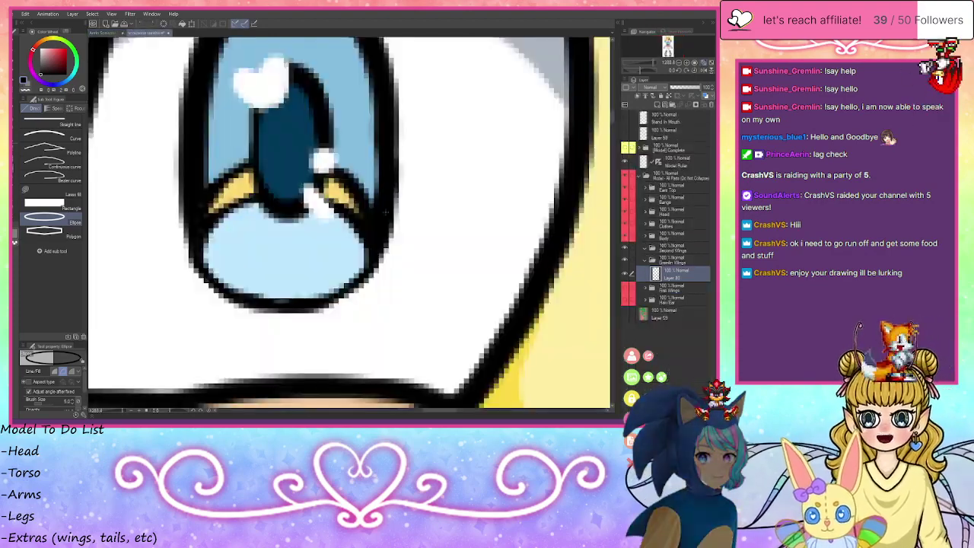
left_click(711, 62)
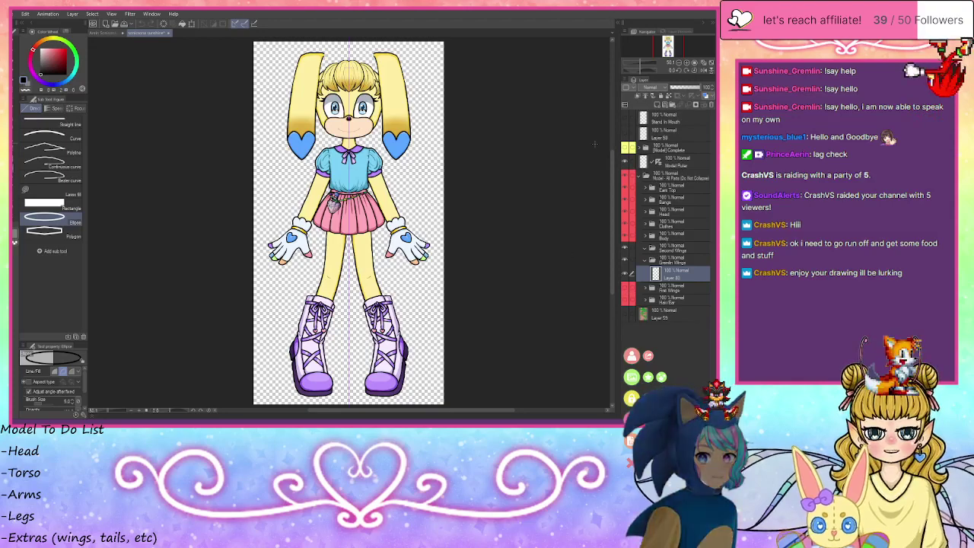
left_click(110, 34)
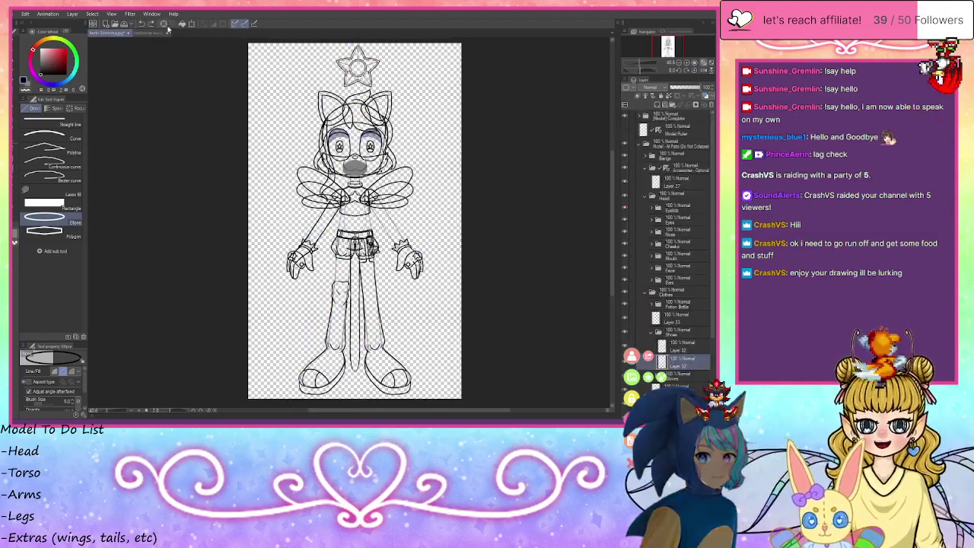
left_click(145, 33)
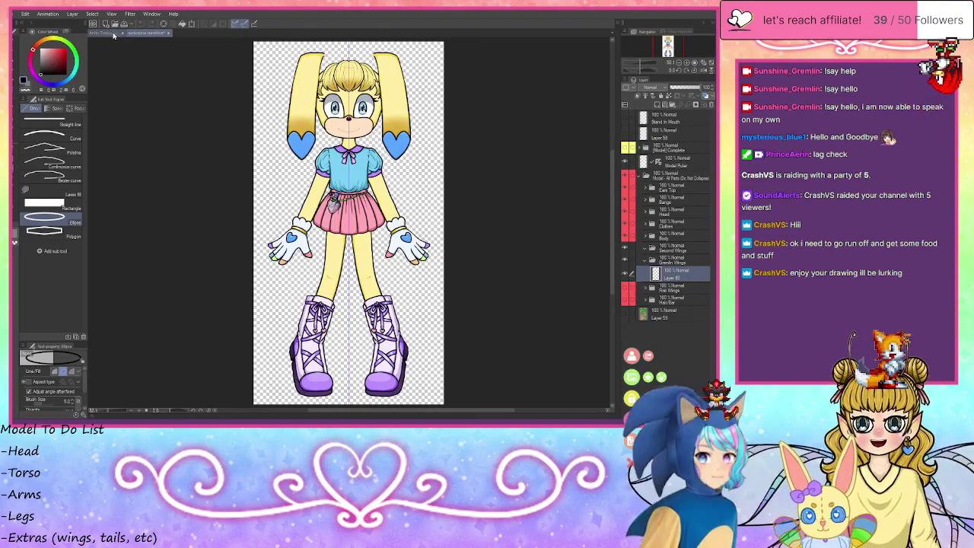
left_click(115, 33)
left_click(144, 34)
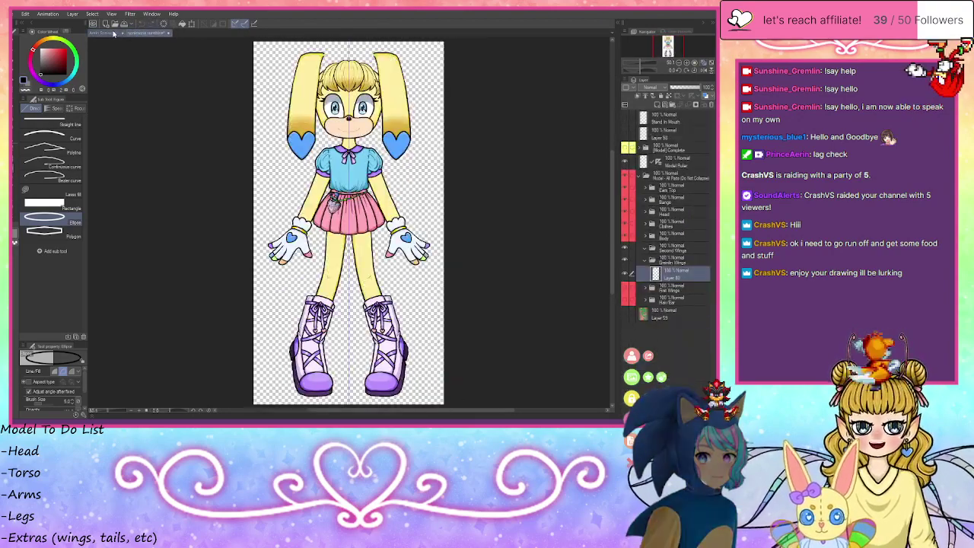
left_click(114, 34)
left_click(149, 33)
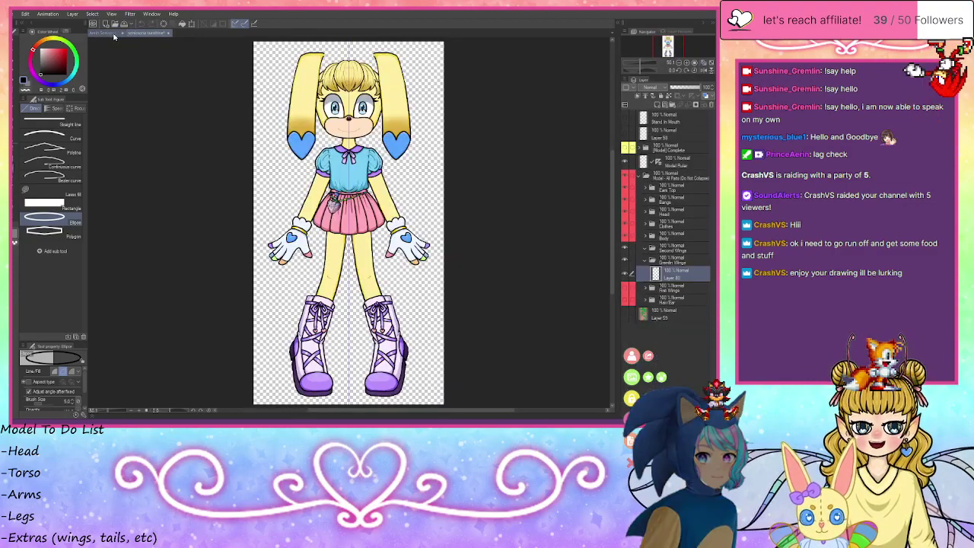
left_click(114, 33)
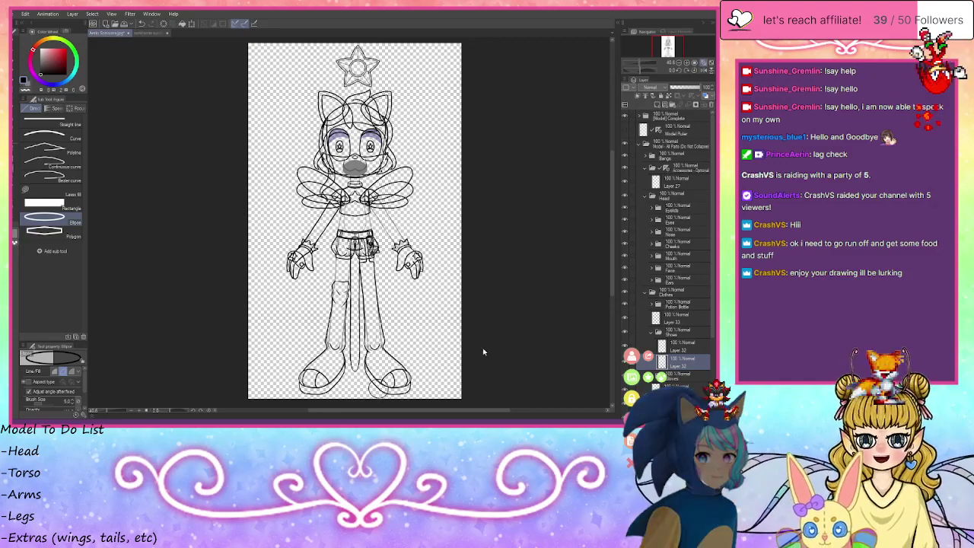
left_click(151, 33)
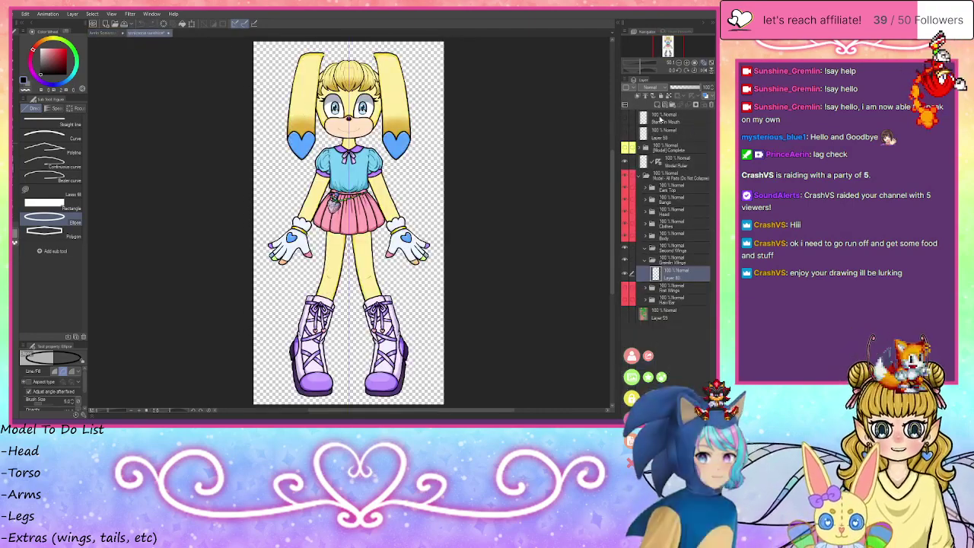
left_click(113, 33)
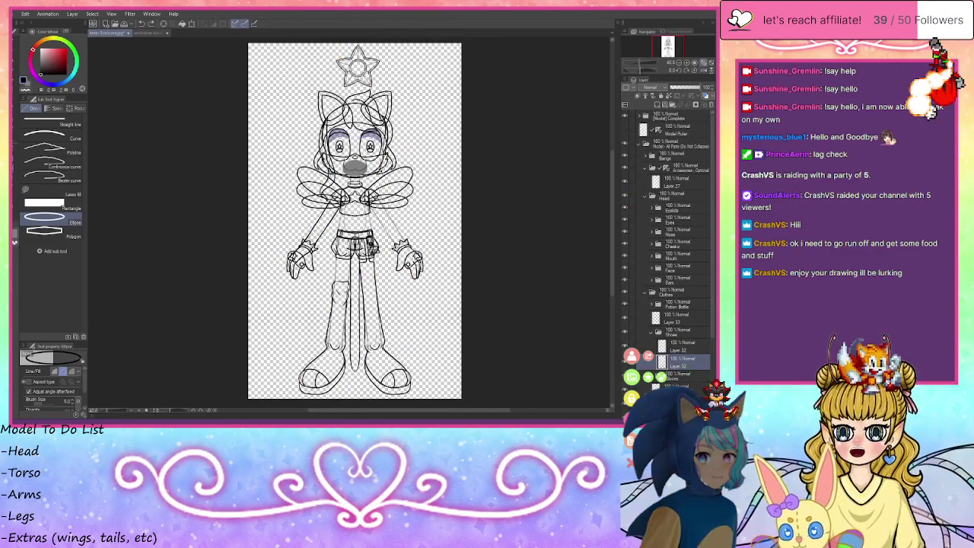
- Copy the flat PNG image of the winged rabbit character into the line art document, above the [Model] Complete folder
key("ctrl+Tab")
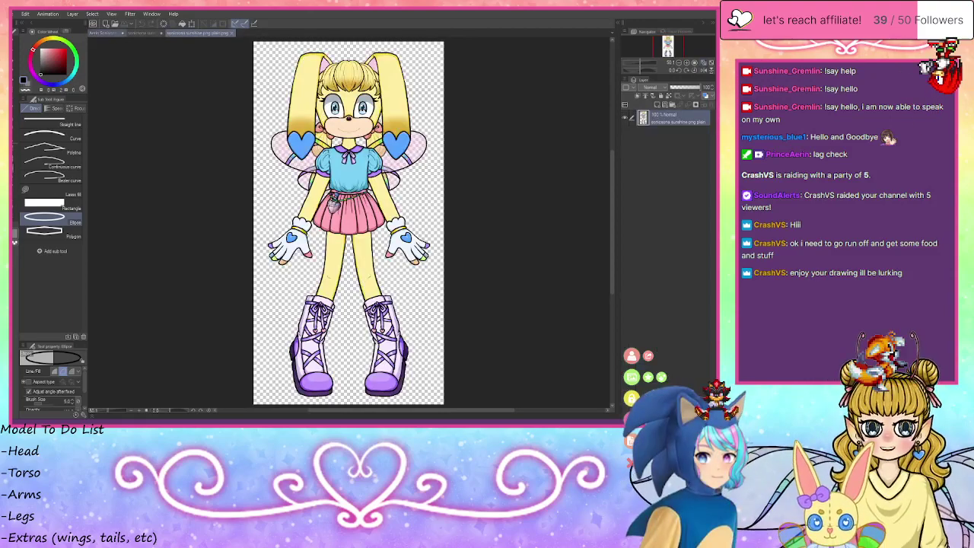
key("ctrl+Tab")
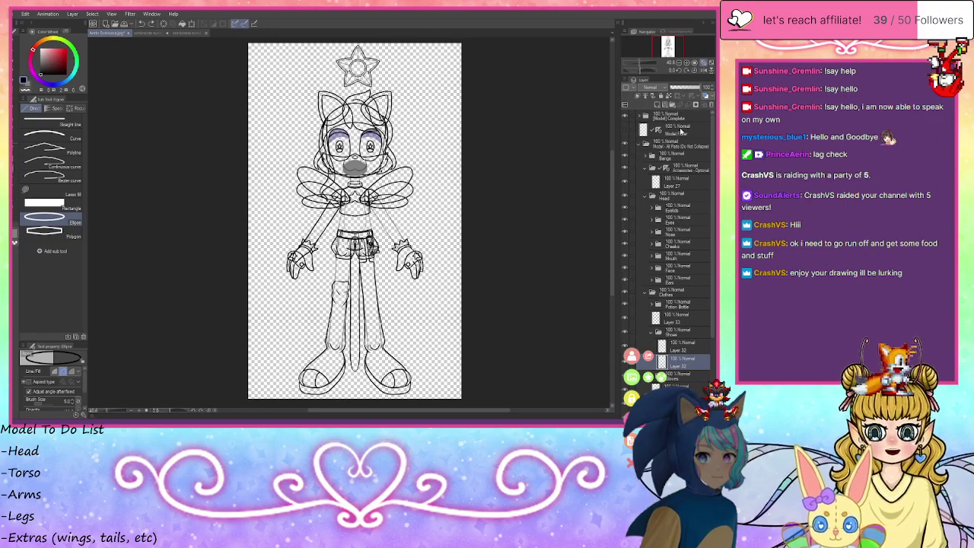
left_click(685, 118)
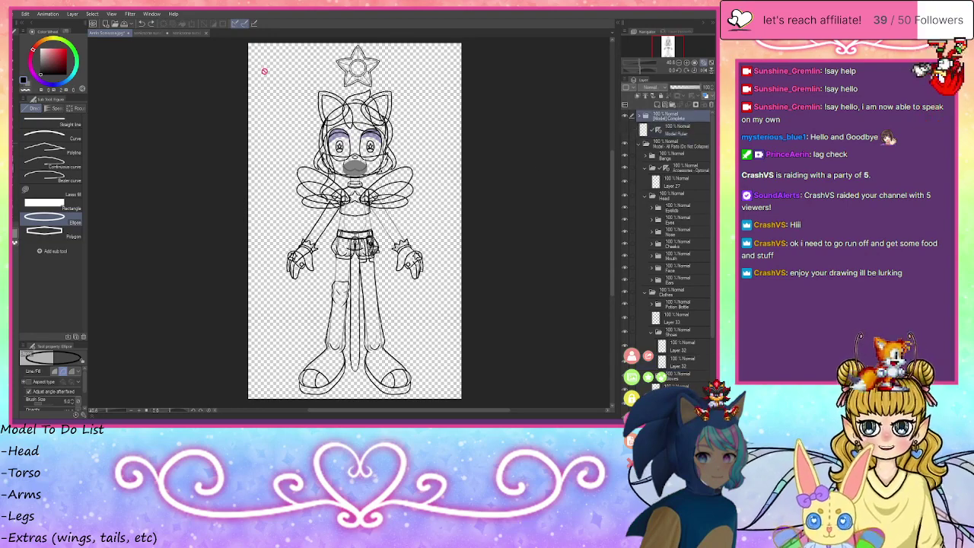
left_click(191, 32)
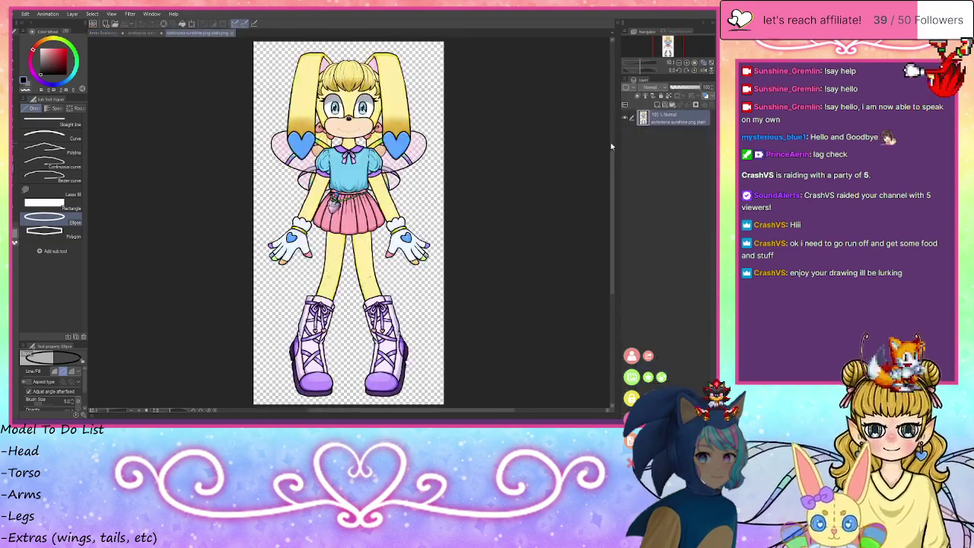
left_click(108, 35)
key("ctrl+v")
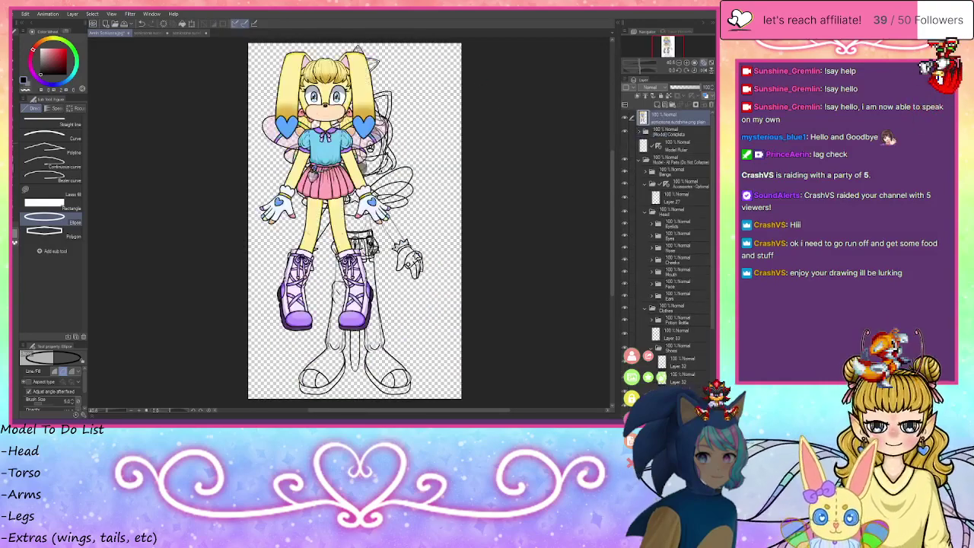
- Enlarge the pasted rabbit image and place it beside the line art for a proportion comparison, and delete its layer
key("ctrl+t")
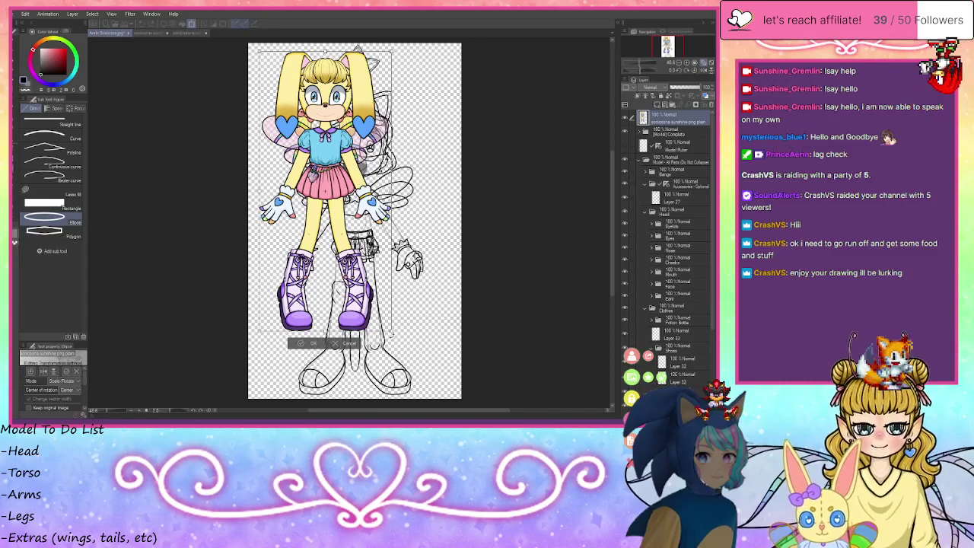
left_click_drag(392, 335, 460, 406)
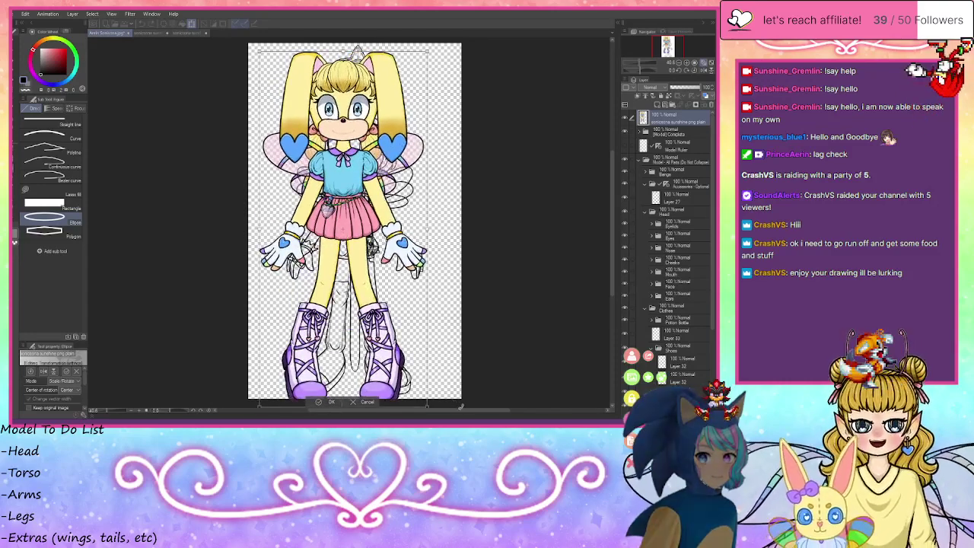
left_click_drag(409, 196, 384, 245)
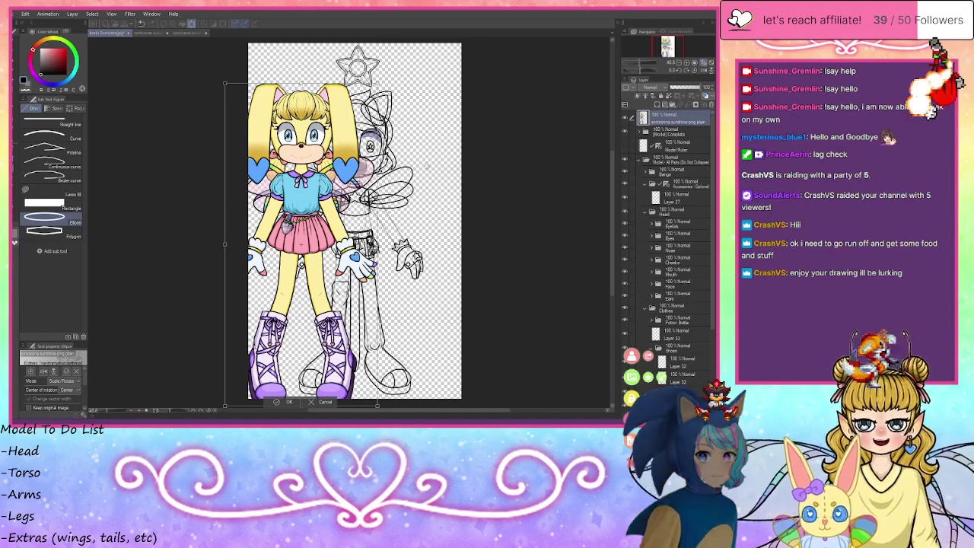
key("Return")
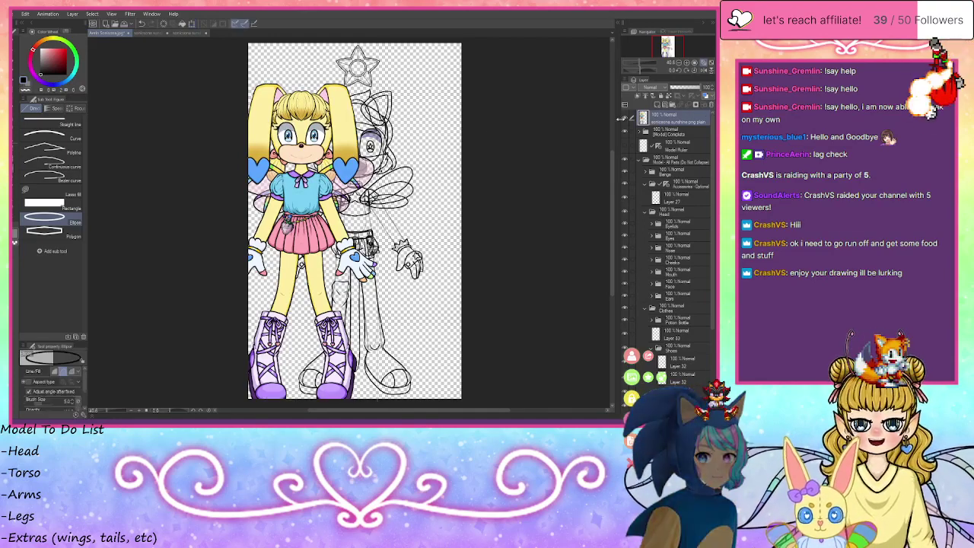
left_click(711, 105)
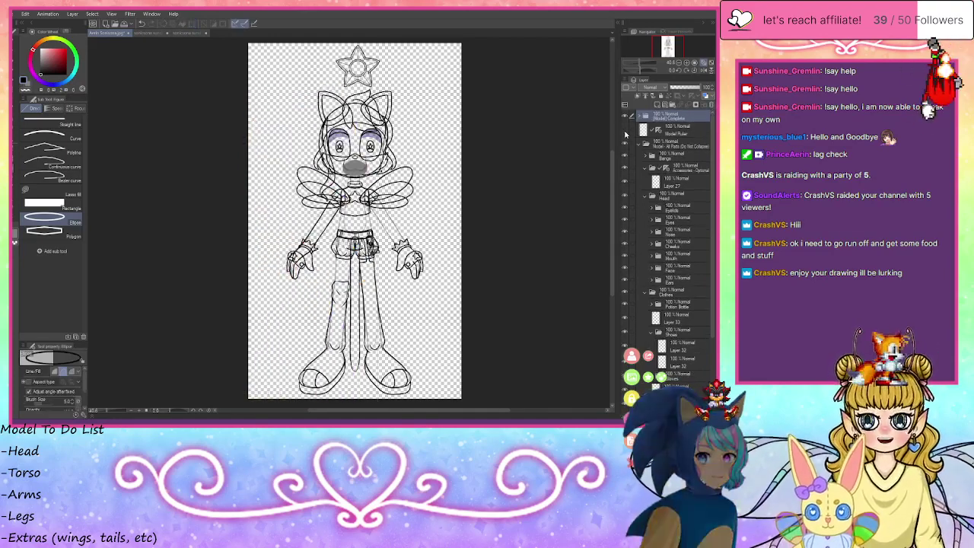